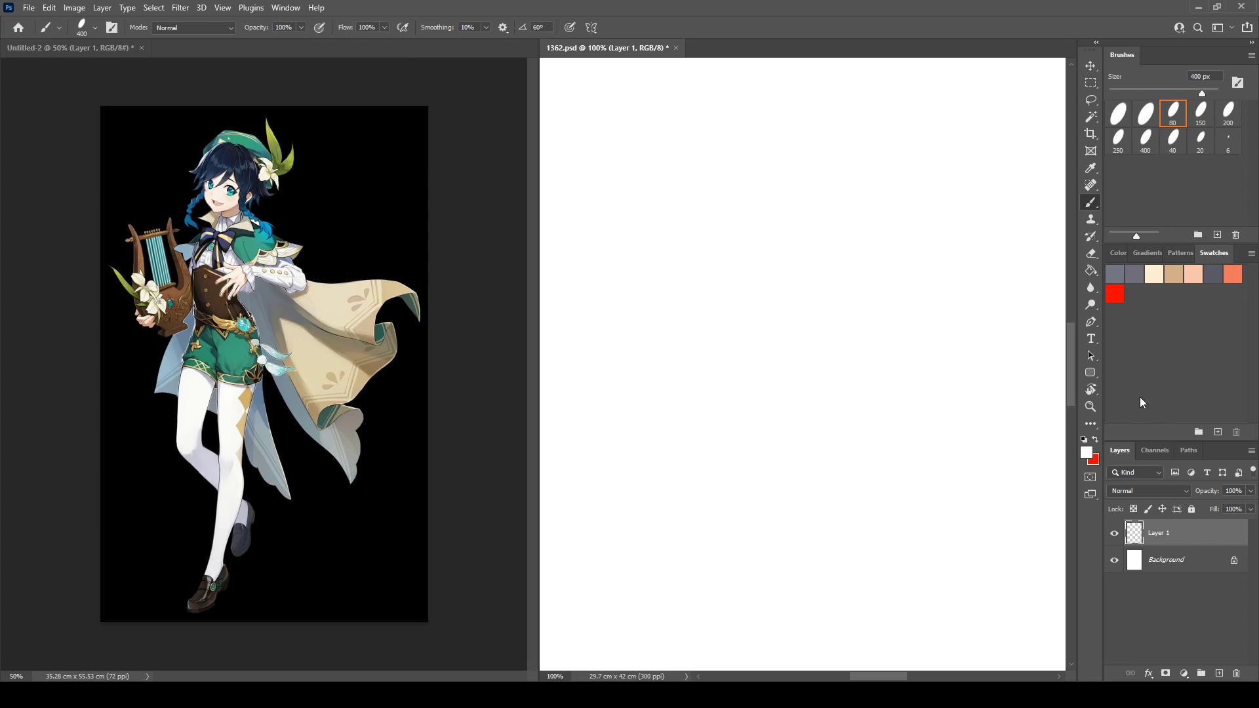
# Set up a 6 px brush with the second, grey-purple swatch as its colour and a 40 px eraser.
pyautogui.click(1135, 274)
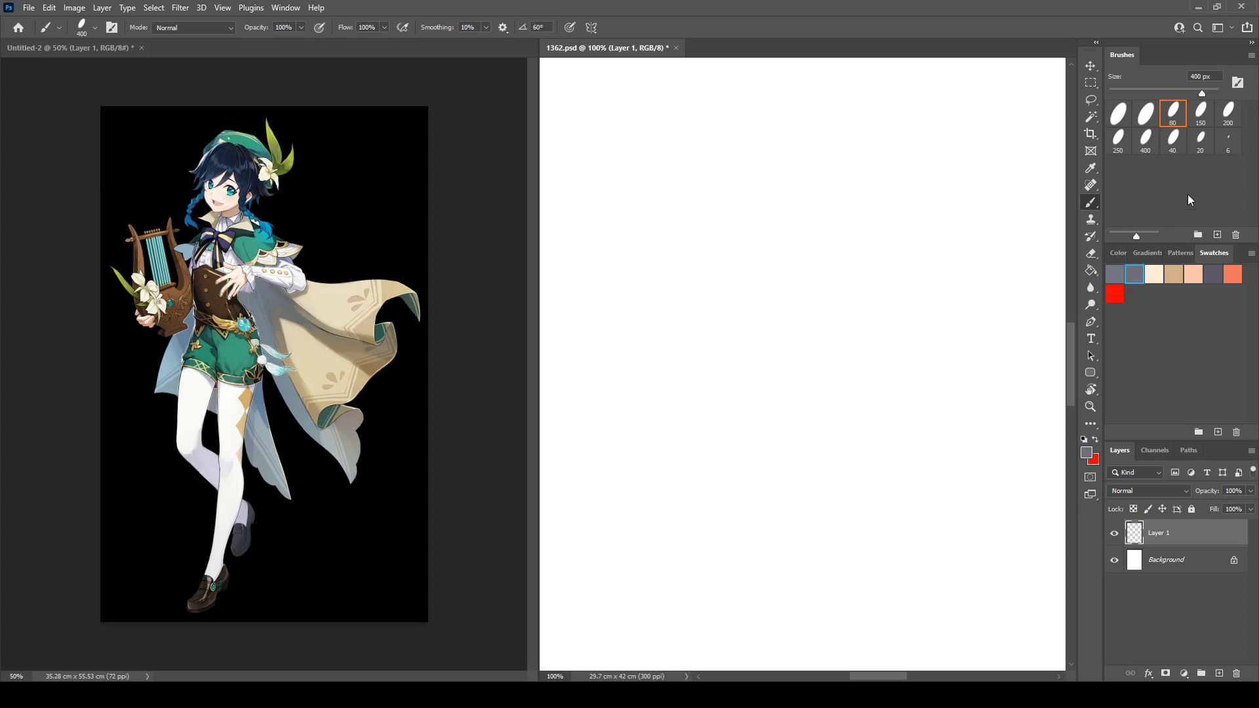
pyautogui.press('e')
pyautogui.click(1229, 140)
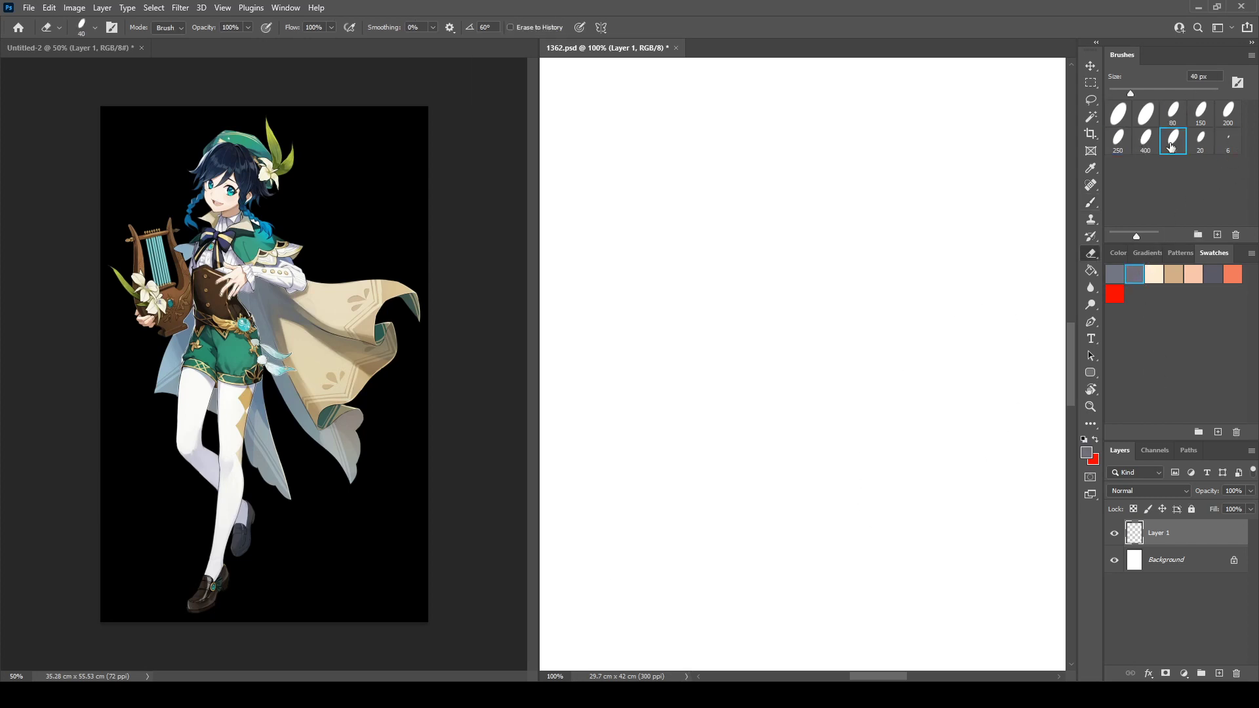
pyautogui.press('b')
pyautogui.moveTo(724, 319)
pyautogui.mouseDown()
pyautogui.moveTo(714, 345)
pyautogui.moveTo(790, 315)
pyautogui.moveTo(771, 423)
pyautogui.mouseUp()
pyautogui.hotkey('ctrl', 'z')
pyautogui.moveTo(789, 373); pyautogui.dragTo(832, 354)
pyautogui.hotkey('ctrl', 'z')
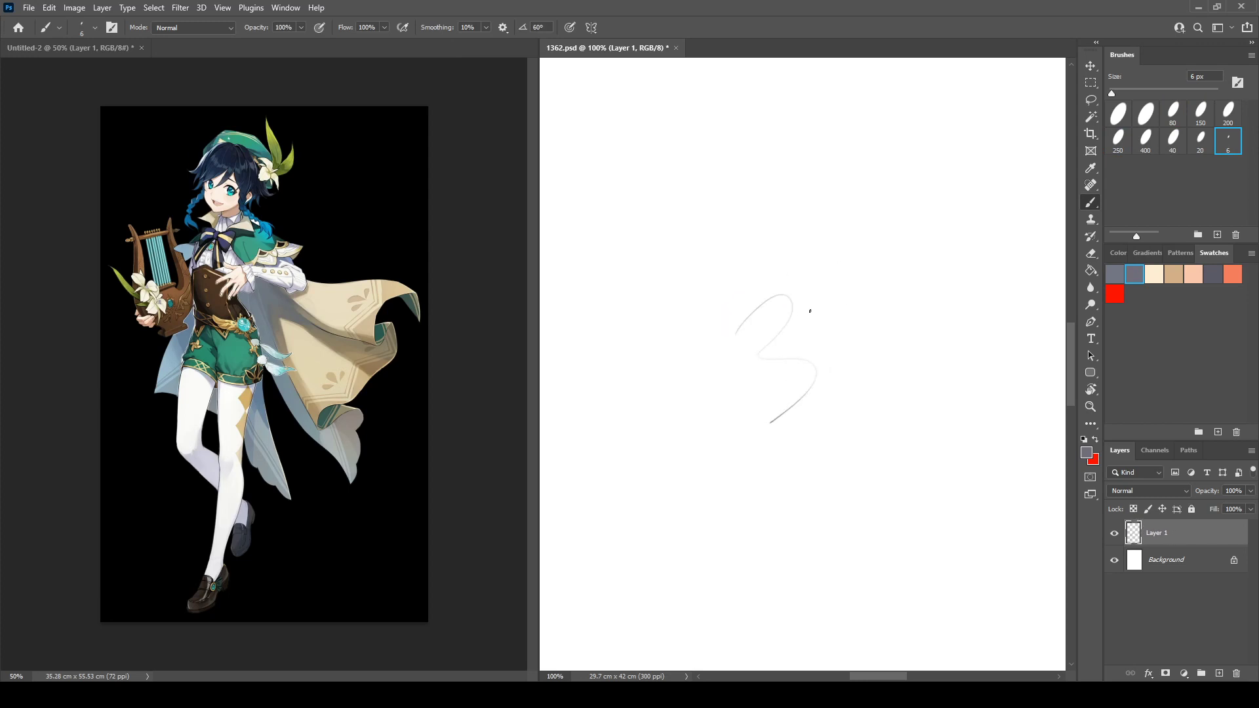
pyautogui.hotkey('ctrl', 'z')
# Set the brush opacity to 80% and sketch a light circle for the head in the upper part of the canvas.
pyautogui.press('8')
pyautogui.moveTo(735, 146); pyautogui.dragTo(724, 215)
pyautogui.hotkey('ctrl', 'z')
pyautogui.moveTo(764, 134)
pyautogui.mouseDown()
pyautogui.moveTo(738, 149)
pyautogui.moveTo(733, 231)
pyautogui.mouseUp()
pyautogui.moveTo(787, 120)
pyautogui.mouseDown()
pyautogui.moveTo(823, 124)
pyautogui.moveTo(853, 178)
pyautogui.mouseUp()
pyautogui.moveTo(847, 211)
pyautogui.mouseDown()
pyautogui.moveTo(793, 242)
pyautogui.moveTo(750, 242)
pyautogui.moveTo(817, 244)
pyautogui.mouseUp()
pyautogui.moveTo(733, 159)
pyautogui.mouseDown()
pyautogui.moveTo(806, 119)
pyautogui.moveTo(817, 247)
pyautogui.mouseUp()
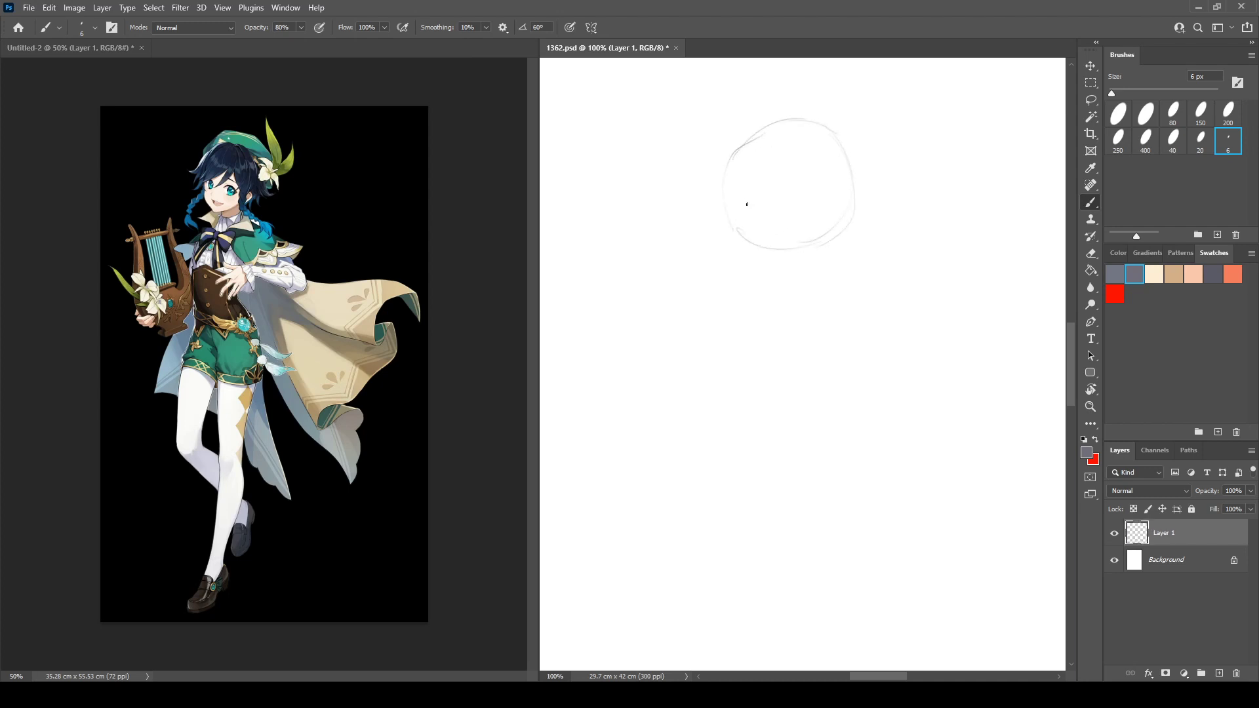
# Draw the curved eye guideline across the head circle and lighten the circle's upper-left outline with the eraser.
pyautogui.moveTo(730, 210); pyautogui.dragTo(842, 178)
pyautogui.press('e')
pyautogui.moveTo(759, 135); pyautogui.dragTo(745, 146)
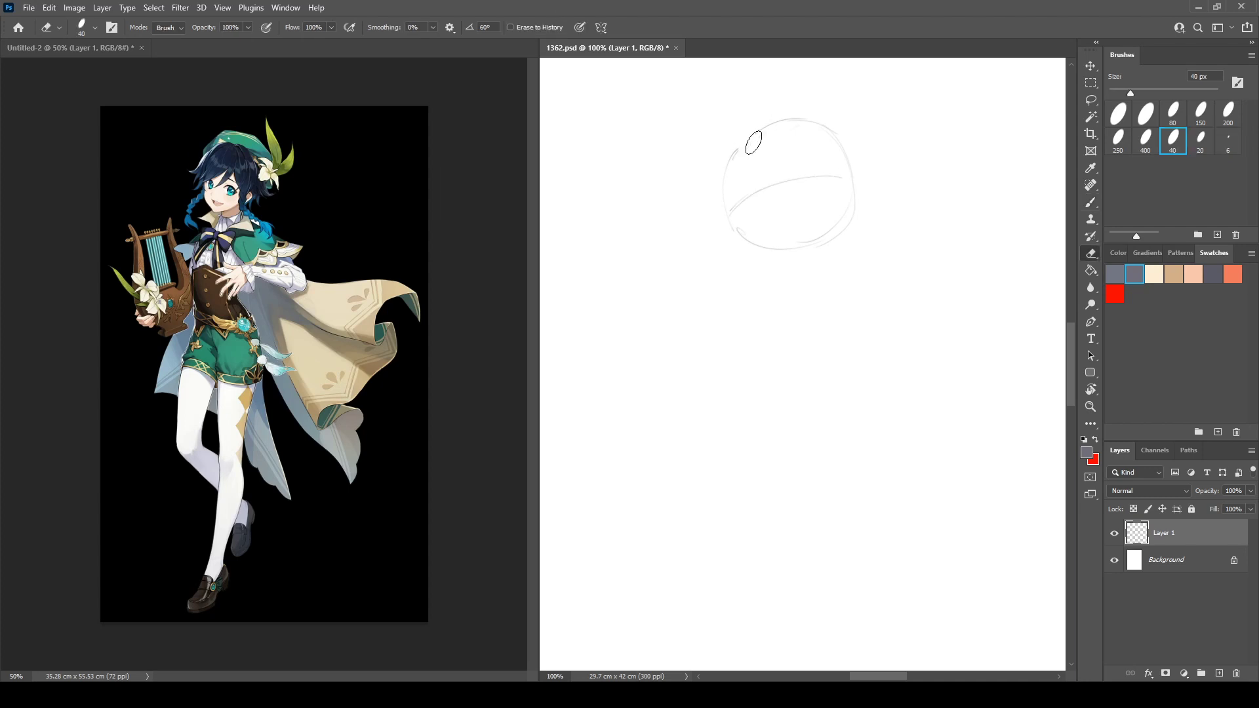
pyautogui.press('b')
# Sketch the vertical face centre line and try out a left cheek contour running below the head circle.
pyautogui.moveTo(707, 182); pyautogui.dragTo(738, 277)
pyautogui.press('e')
pyautogui.press('b')
pyautogui.press('e')
pyautogui.moveTo(728, 224); pyautogui.dragTo(761, 304)
pyautogui.press('b')
pyautogui.press('e')
pyautogui.moveTo(730, 235)
pyautogui.mouseDown()
pyautogui.moveTo(756, 294)
pyautogui.moveTo(734, 278)
pyautogui.moveTo(767, 311)
pyautogui.mouseUp()
pyautogui.press('b')
pyautogui.press('e')
pyautogui.press('b')
pyautogui.press('e')
pyautogui.moveTo(736, 258); pyautogui.dragTo(762, 307)
# Try another left contour from the eye line down to the chin and erase its strokes.
pyautogui.press('b')
pyautogui.moveTo(730, 220); pyautogui.dragTo(748, 287)
pyautogui.press('e')
pyautogui.press('b')
pyautogui.press('e')
pyautogui.moveTo(728, 226); pyautogui.dragTo(734, 254)
pyautogui.press('b')
pyautogui.moveTo(719, 196)
pyautogui.mouseDown()
pyautogui.moveTo(749, 293)
pyautogui.moveTo(782, 318)
pyautogui.mouseUp()
pyautogui.press('e')
pyautogui.moveTo(736, 248); pyautogui.dragTo(777, 314)
pyautogui.moveTo(734, 246); pyautogui.dragTo(721, 200)
pyautogui.press('b')
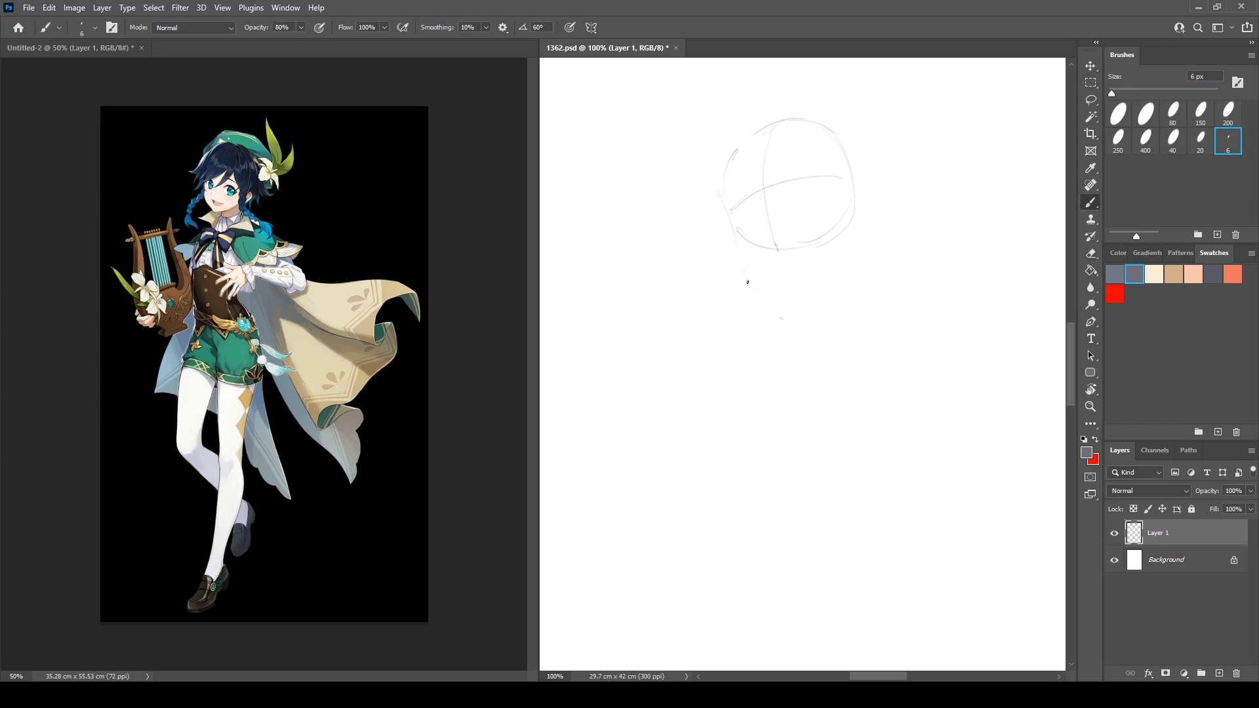
# Sketch the left cheek and a pointed jaw below the head circle, checking it in a mirrored canvas view.
pyautogui.moveTo(745, 272)
pyautogui.mouseDown()
pyautogui.moveTo(798, 318)
pyautogui.moveTo(863, 267)
pyautogui.mouseUp()
pyautogui.moveTo(720, 200)
pyautogui.mouseDown()
pyautogui.moveTo(741, 279)
pyautogui.moveTo(766, 297)
pyautogui.moveTo(740, 245)
pyautogui.moveTo(768, 300)
pyautogui.mouseUp()
pyautogui.press('e')
pyautogui.press('b')
pyautogui.hotkey('ctrl', 'shift', 'h')
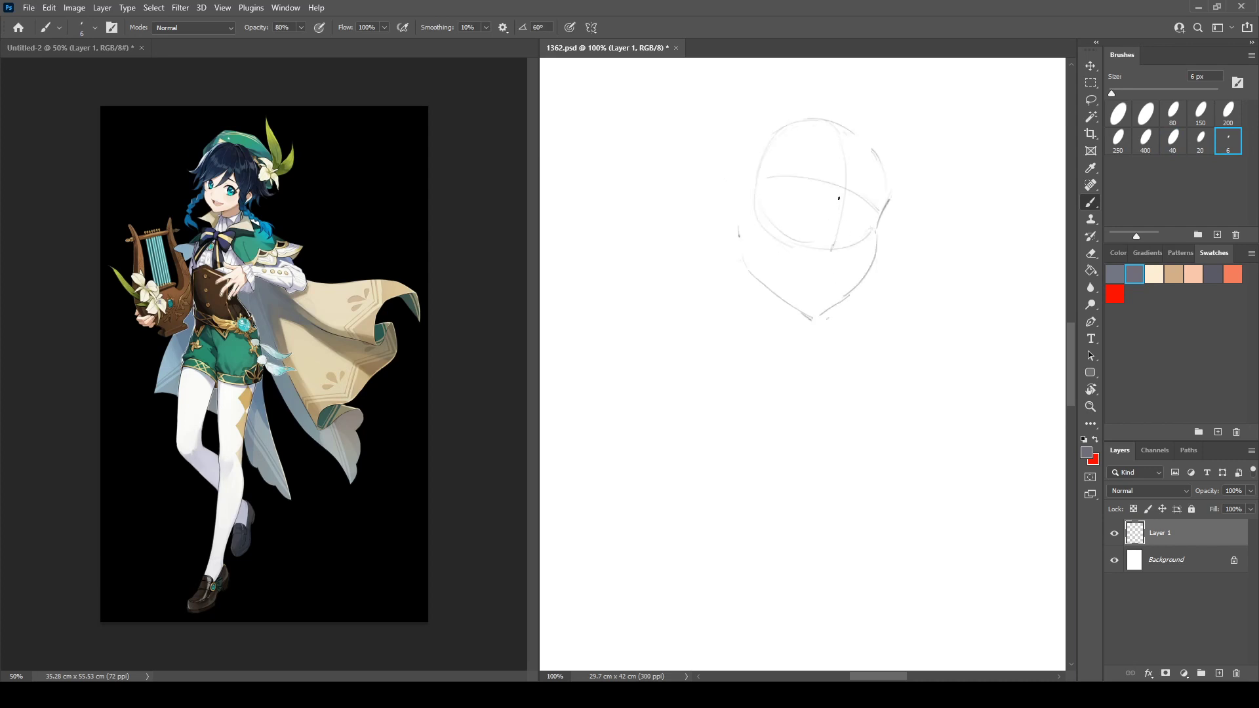
pyautogui.hotkey('ctrl', 'shift', 'h')
# Erase the rough jaw strokes and rework the face centre line so it extends towards the chin.
pyautogui.press('e')
pyautogui.moveTo(735, 254)
pyautogui.mouseDown()
pyautogui.moveTo(784, 309)
pyautogui.moveTo(860, 273)
pyautogui.moveTo(871, 253)
pyautogui.mouseUp()
pyautogui.press('b')
pyautogui.moveTo(766, 180)
pyautogui.mouseDown()
pyautogui.moveTo(779, 273)
pyautogui.moveTo(716, 191)
pyautogui.moveTo(732, 249)
pyautogui.moveTo(779, 311)
pyautogui.mouseUp()
pyautogui.press('e')
pyautogui.press('b')
pyautogui.press('e')
pyautogui.press('b')
pyautogui.press('e')
pyautogui.moveTo(741, 262); pyautogui.dragTo(768, 308)
# Redraw the angular jaw with its pointed chin and right edge, and round off the left cheek.
pyautogui.press('b')
pyautogui.moveTo(730, 260)
pyautogui.mouseDown()
pyautogui.moveTo(797, 312)
pyautogui.moveTo(868, 263)
pyautogui.mouseUp()
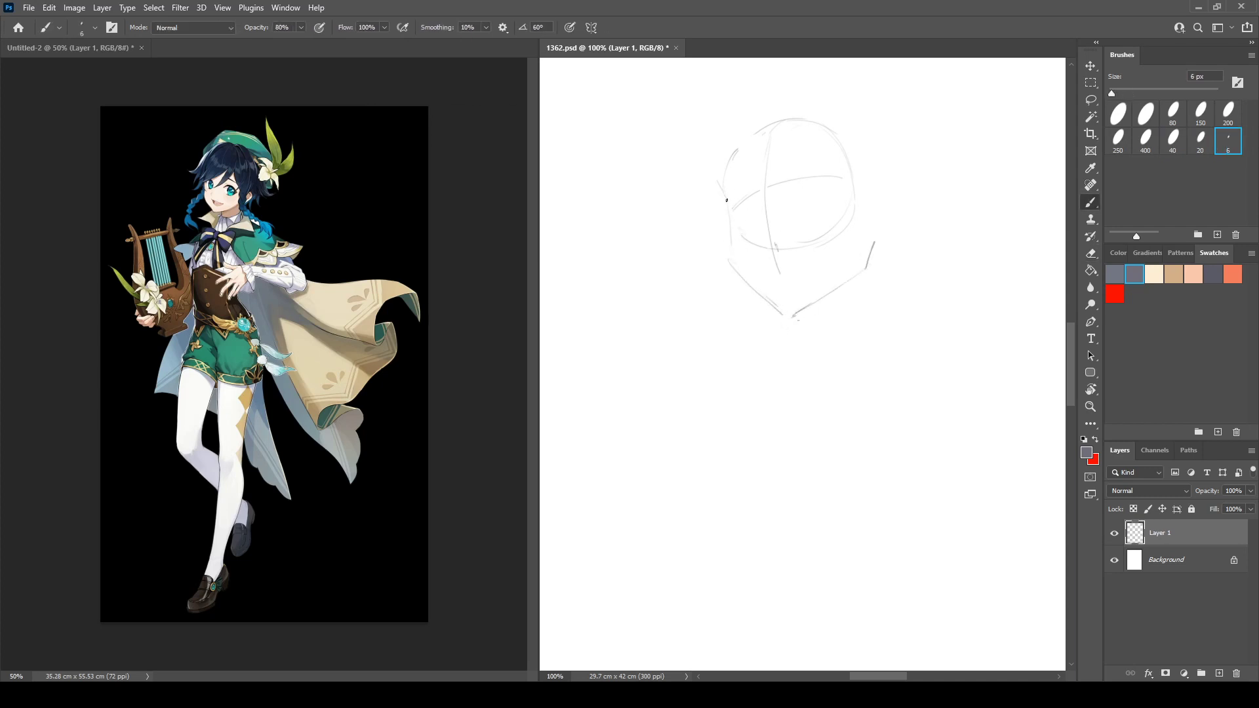
pyautogui.moveTo(718, 192); pyautogui.dragTo(736, 274)
pyautogui.press('e')
pyautogui.moveTo(728, 216)
pyautogui.mouseDown()
pyautogui.moveTo(756, 295)
pyautogui.moveTo(728, 232)
pyautogui.moveTo(739, 268)
pyautogui.moveTo(793, 317)
pyautogui.mouseUp()
pyautogui.press('b')
# Sketch the front and back lines of the neck below the jaw.
pyautogui.hotkey('ctrl', 'z')
pyautogui.moveTo(884, 268); pyautogui.dragTo(876, 369)
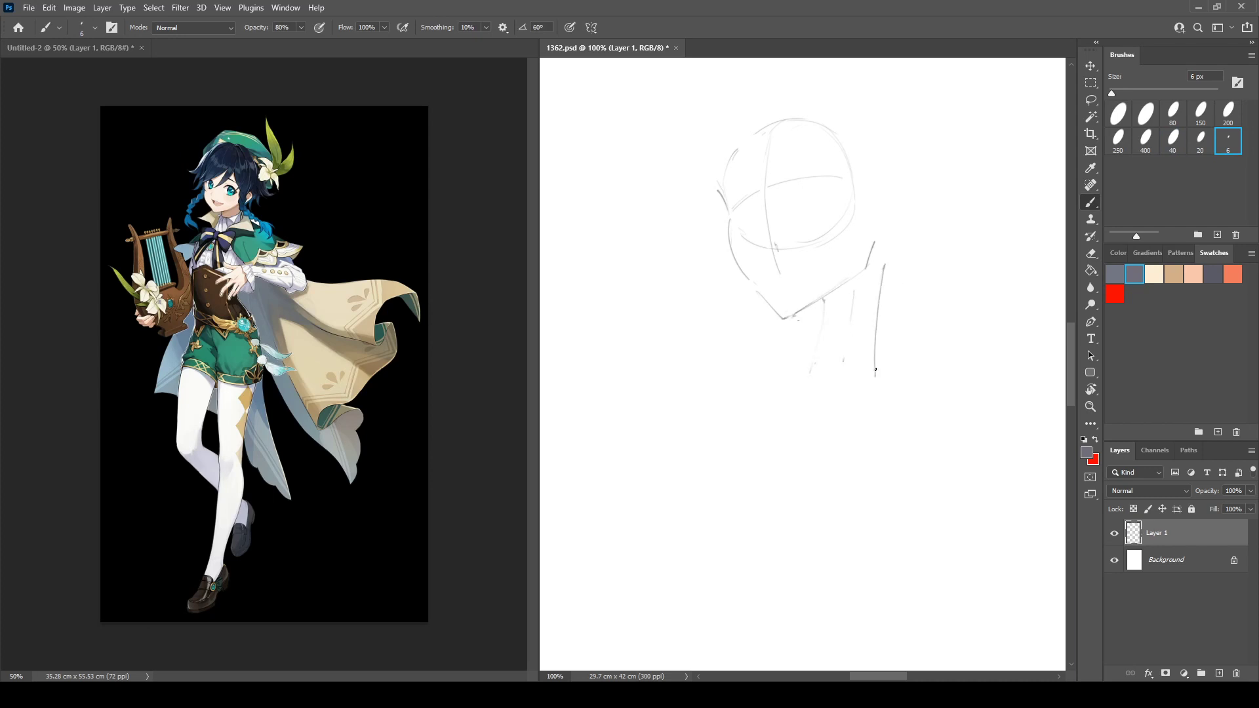
pyautogui.moveTo(824, 300); pyautogui.dragTo(815, 359)
pyautogui.press('e')
pyautogui.moveTo(884, 265)
pyautogui.mouseDown()
pyautogui.moveTo(877, 372)
pyautogui.moveTo(882, 352)
pyautogui.mouseUp()
pyautogui.press('b')
pyautogui.hotkey('ctrl', 'z')
pyautogui.moveTo(880, 269); pyautogui.dragTo(875, 357)
# Erase the left cheek contour and try new strokes from the temple towards the jaw.
pyautogui.press('e')
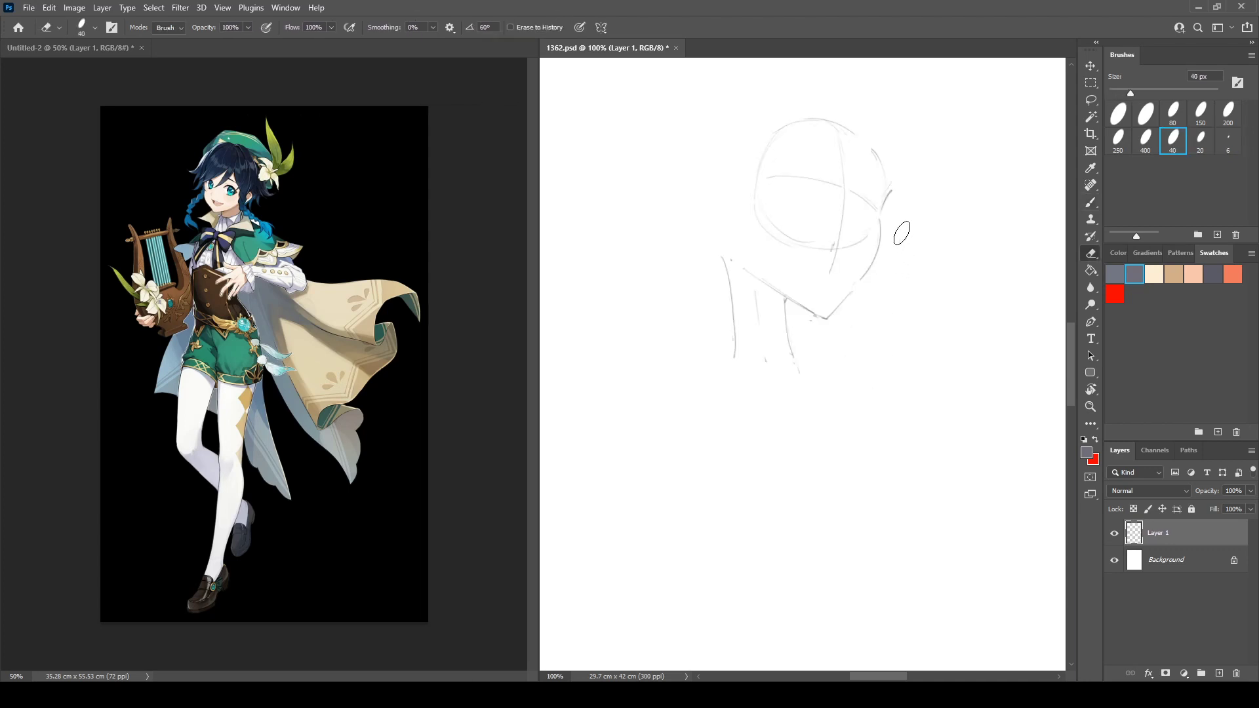
pyautogui.moveTo(731, 220); pyautogui.dragTo(768, 308)
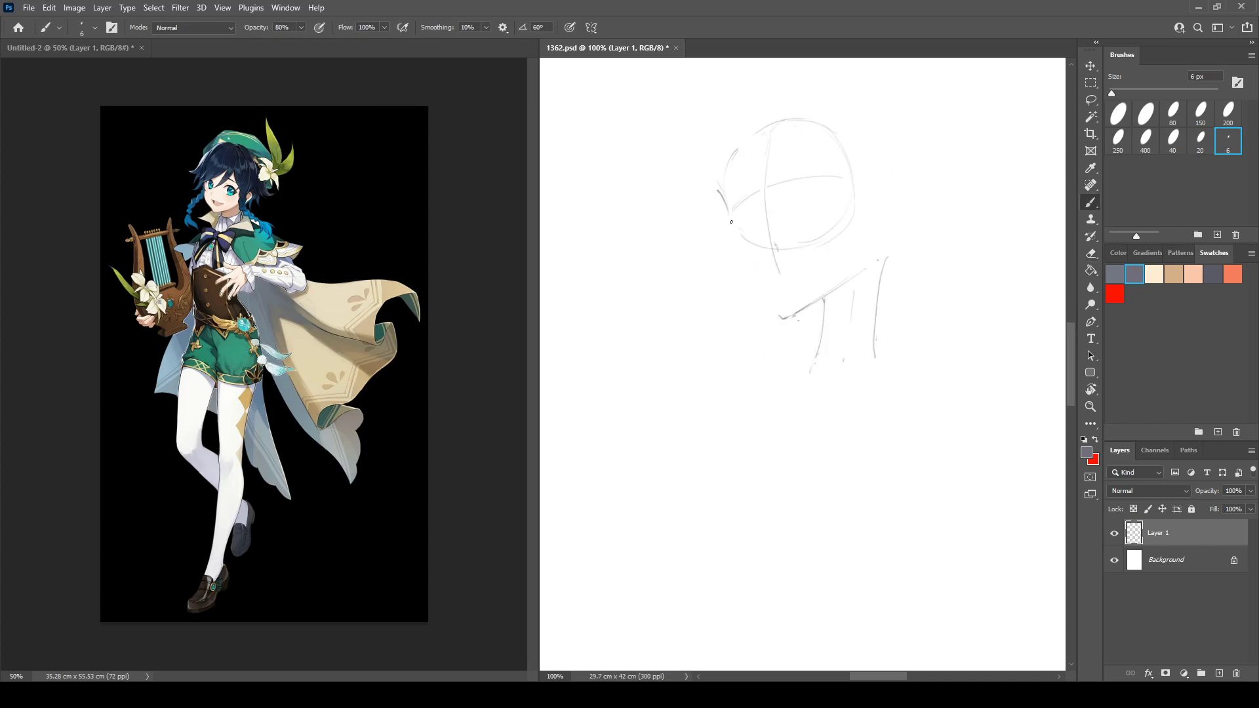
pyautogui.press('b')
pyautogui.moveTo(719, 189)
pyautogui.mouseDown()
pyautogui.moveTo(733, 276)
pyautogui.moveTo(732, 248)
pyautogui.moveTo(743, 287)
pyautogui.moveTo(774, 313)
pyautogui.mouseUp()
pyautogui.press('e')
pyautogui.press('b')
pyautogui.press('e')
pyautogui.press('b')
pyautogui.press('e')
pyautogui.moveTo(708, 197); pyautogui.dragTo(732, 266)
pyautogui.press('b')
pyautogui.moveTo(715, 203); pyautogui.dragTo(727, 261)
# Redraw the left side of the face as a smooth curve from the temple down to the chin.
pyautogui.press('e')
pyautogui.press('b')
pyautogui.moveTo(709, 196)
pyautogui.mouseDown()
pyautogui.moveTo(729, 263)
pyautogui.moveTo(714, 198)
pyautogui.moveTo(732, 263)
pyautogui.moveTo(771, 308)
pyautogui.mouseUp()
pyautogui.press('e')
pyautogui.press('b')
pyautogui.press('e')
pyautogui.press('b')
pyautogui.press('e')
pyautogui.press('b')
pyautogui.moveTo(725, 242); pyautogui.dragTo(782, 320)
# Outline the shadow area under the jaw on the neck and add short hatching strokes.
pyautogui.moveTo(868, 270); pyautogui.dragTo(828, 319)
pyautogui.moveTo(825, 295); pyautogui.dragTo(830, 314)
pyautogui.moveTo(839, 287); pyautogui.dragTo(837, 309)
# Sketch both shoulder slopes from the base of the neck and erase the stray guide strokes around them.
pyautogui.moveTo(817, 391); pyautogui.dragTo(880, 369)
pyautogui.press('e')
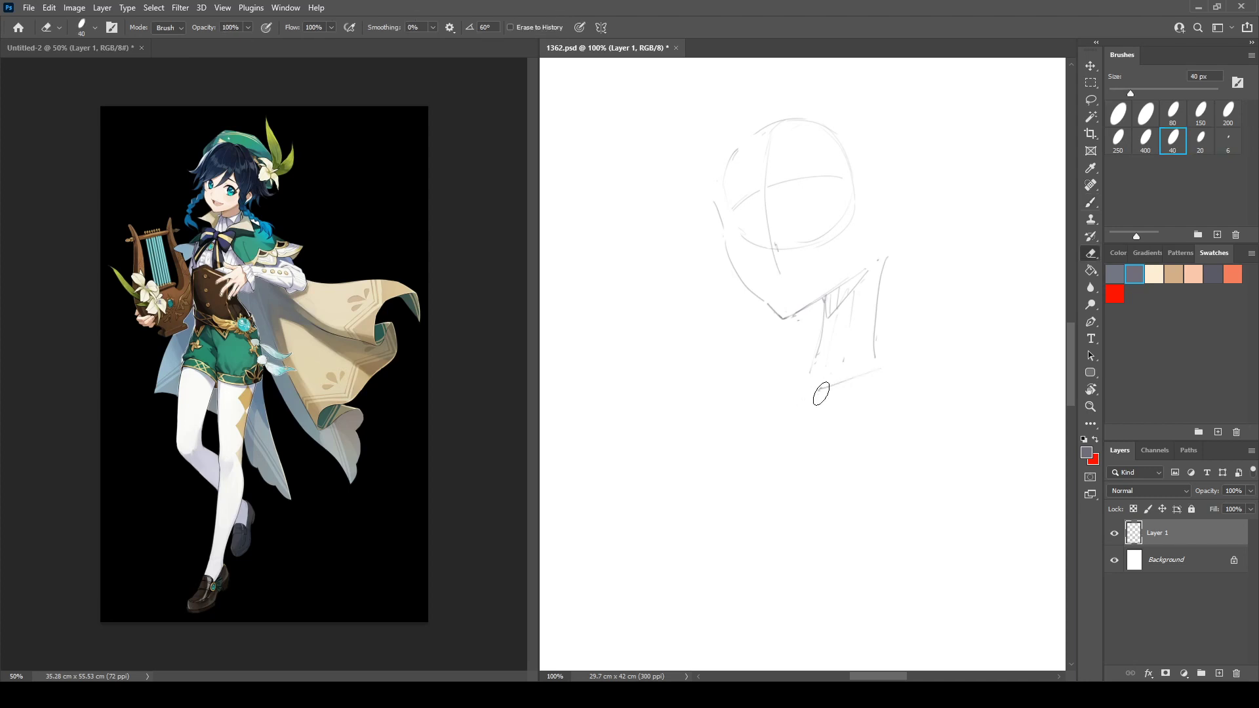
pyautogui.press('b')
pyautogui.moveTo(821, 395)
pyautogui.mouseDown()
pyautogui.moveTo(873, 374)
pyautogui.moveTo(790, 422)
pyautogui.mouseUp()
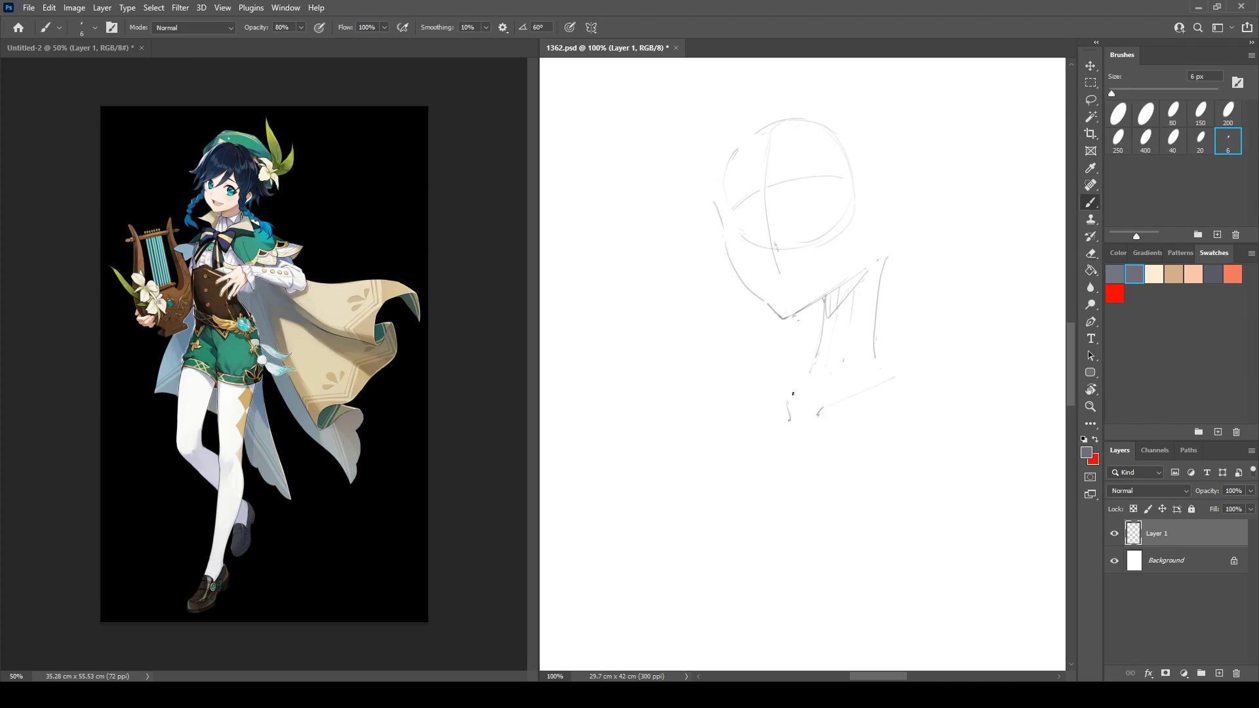
pyautogui.moveTo(820, 343); pyautogui.dragTo(770, 390)
pyautogui.moveTo(882, 359); pyautogui.dragTo(937, 394)
pyautogui.press('e')
pyautogui.moveTo(787, 408); pyautogui.dragTo(846, 406)
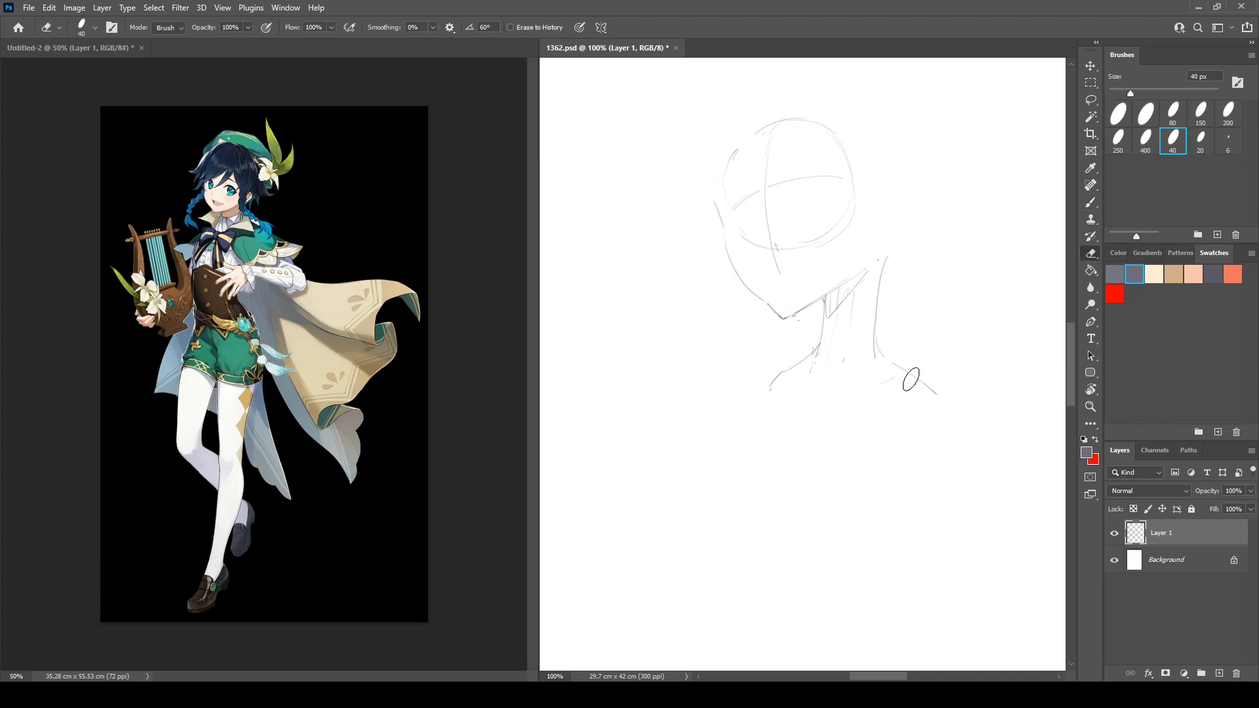
pyautogui.moveTo(907, 379); pyautogui.dragTo(888, 368)
# Sketch the upper torso with its curved centre line, rounded shoulders, tapering sides and lower edge.
pyautogui.press('b')
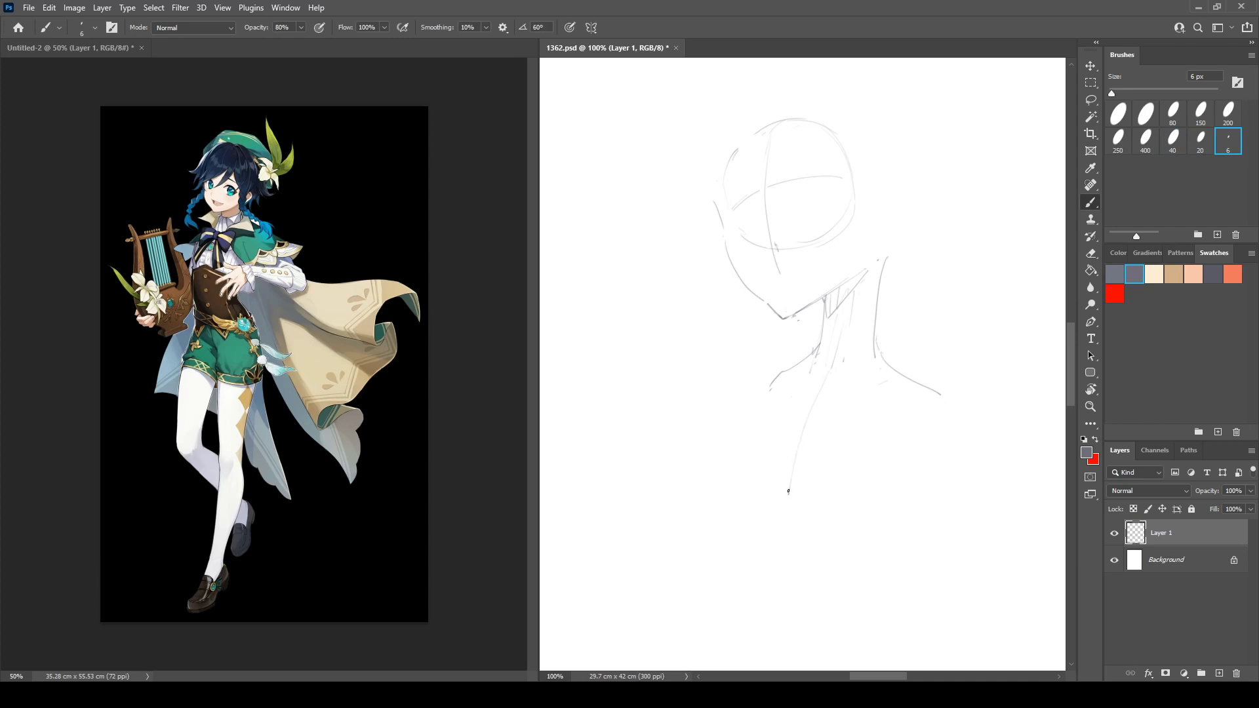
pyautogui.moveTo(771, 391)
pyautogui.mouseDown()
pyautogui.moveTo(733, 524)
pyautogui.moveTo(819, 568)
pyautogui.mouseUp()
pyautogui.moveTo(949, 409); pyautogui.dragTo(876, 577)
# Erase the left cheek contour and redraw it further inward, from the temple to the chin.
pyautogui.press('e')
pyautogui.moveTo(720, 239)
pyautogui.mouseDown()
pyautogui.moveTo(728, 203)
pyautogui.moveTo(742, 203)
pyautogui.mouseUp()
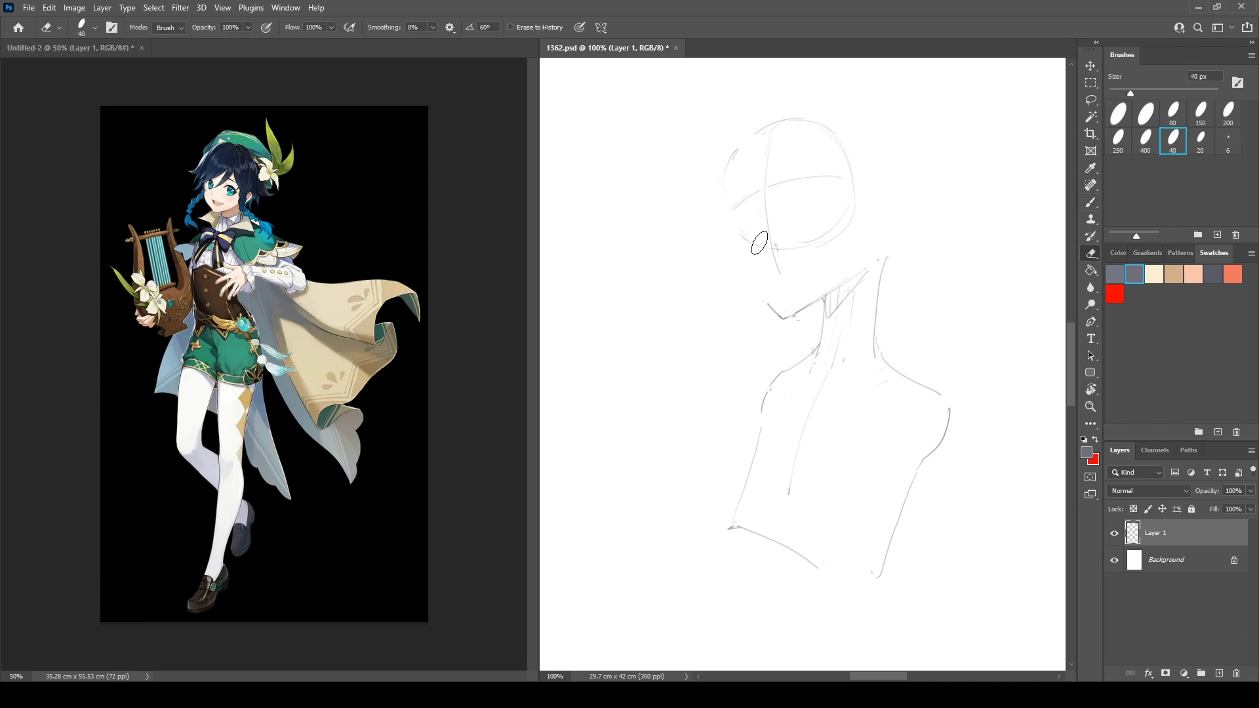
pyautogui.press('b')
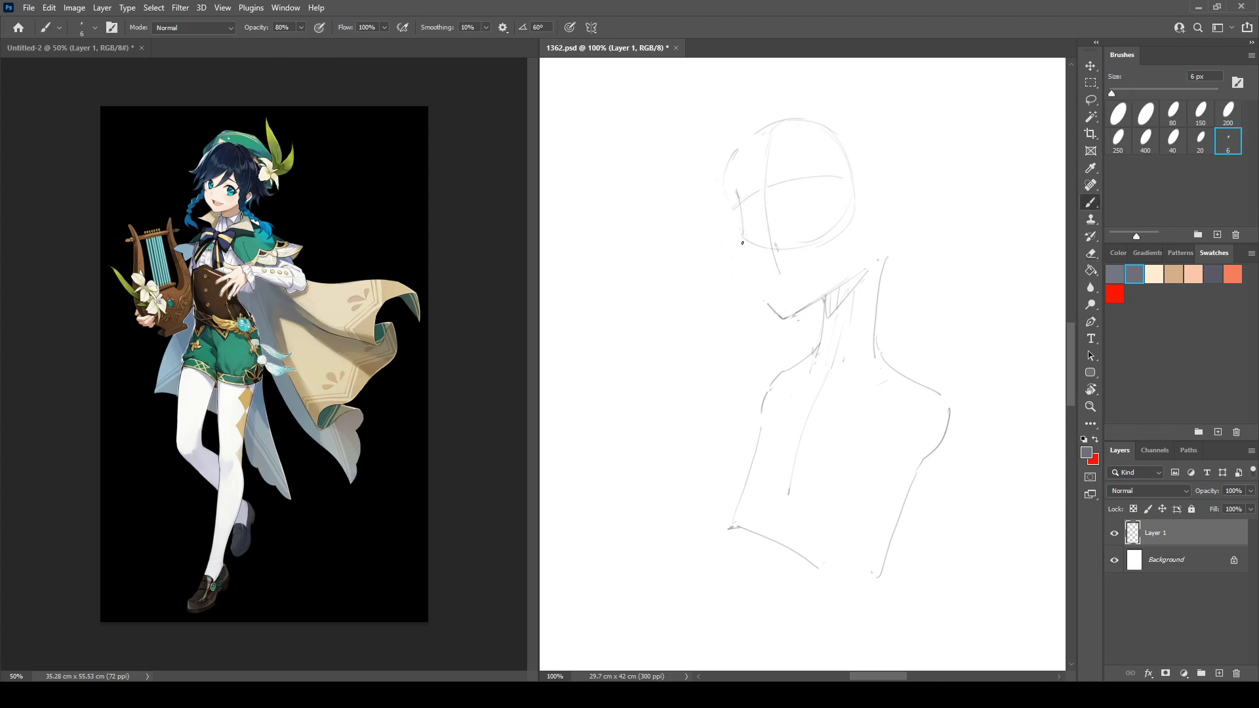
pyautogui.moveTo(743, 242); pyautogui.dragTo(765, 299)
# Erase the head circle and most of the guidelines inside the face.
pyautogui.press('e')
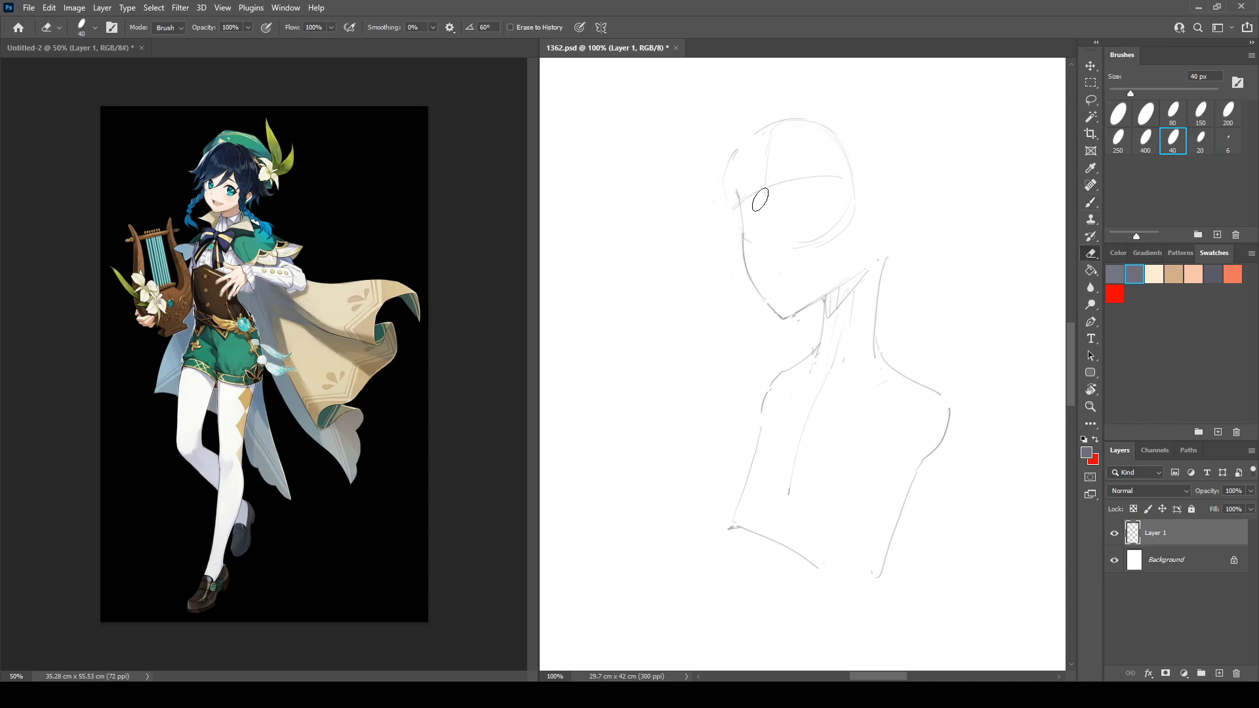
pyautogui.moveTo(760, 199)
pyautogui.mouseDown()
pyautogui.moveTo(790, 210)
pyautogui.moveTo(731, 145)
pyautogui.moveTo(852, 170)
pyautogui.moveTo(782, 227)
pyautogui.mouseUp()
pyautogui.press('b')
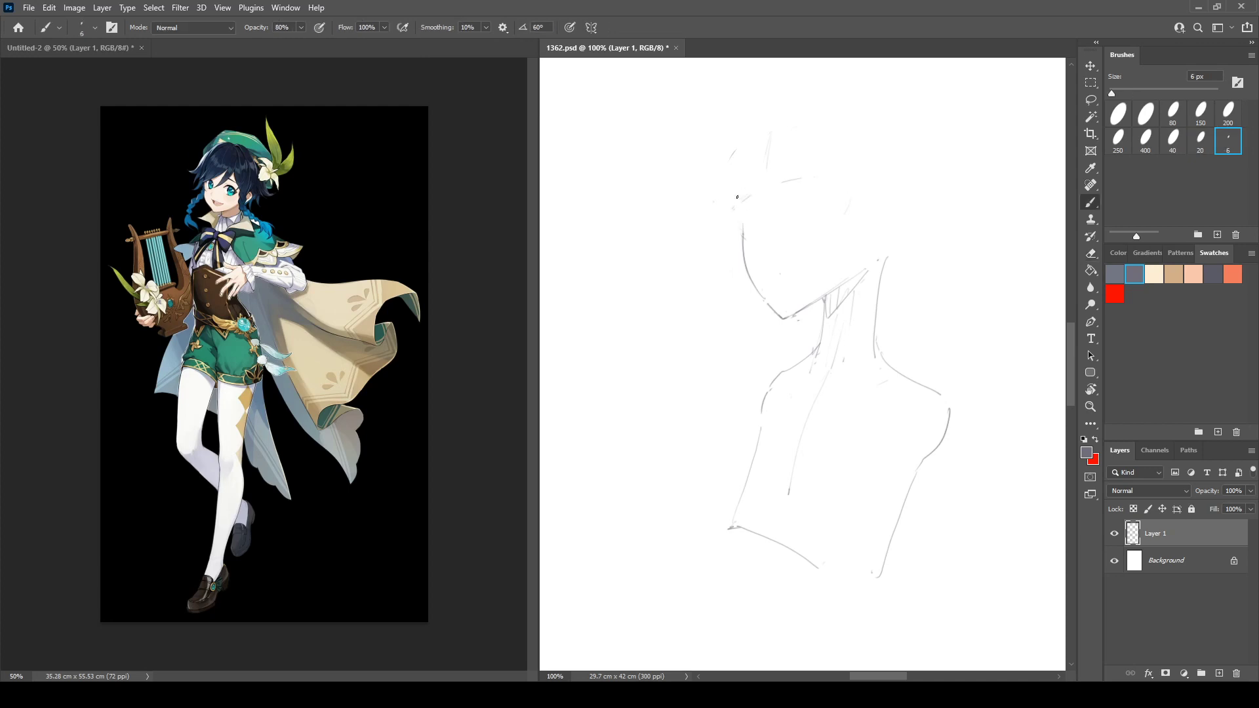
# Redraw the left temple and upper cheek line so it joins the jaw contour.
pyautogui.moveTo(736, 193)
pyautogui.mouseDown()
pyautogui.moveTo(743, 219)
pyautogui.moveTo(733, 182)
pyautogui.moveTo(743, 213)
pyautogui.mouseUp()
pyautogui.press('e')
pyautogui.press('b')
pyautogui.press('e')
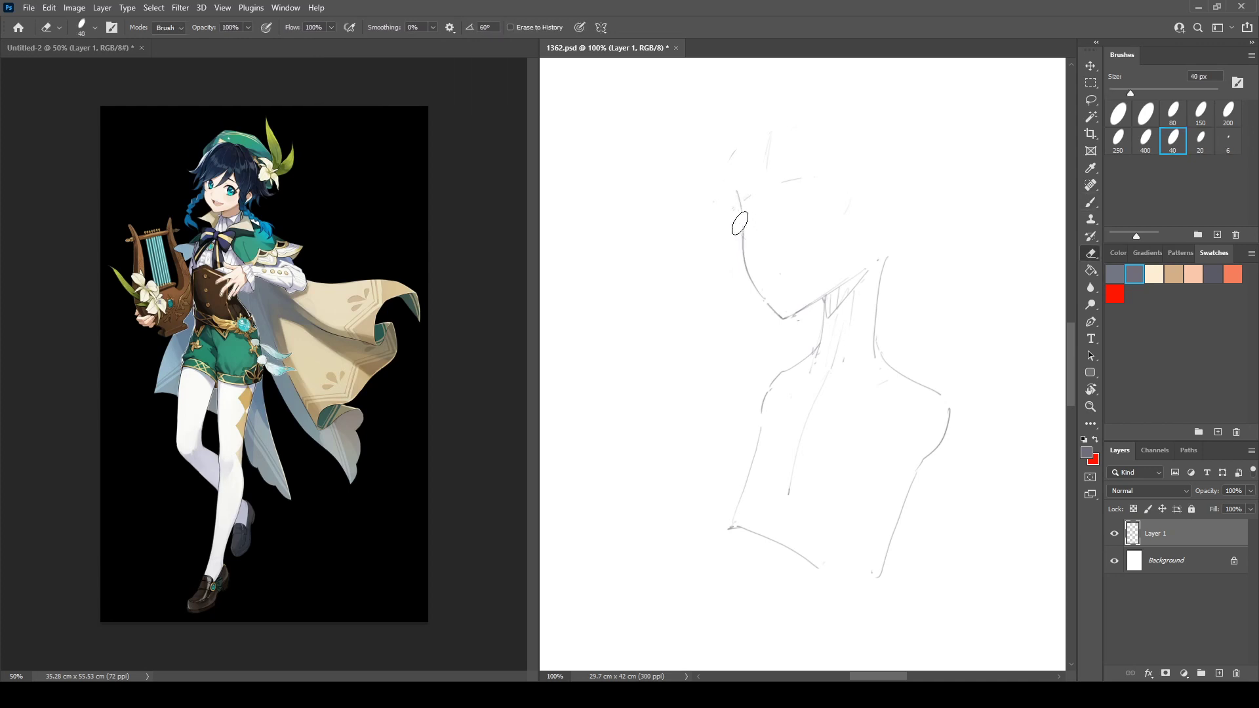
pyautogui.press('b')
pyautogui.press('e')
pyautogui.press('b')
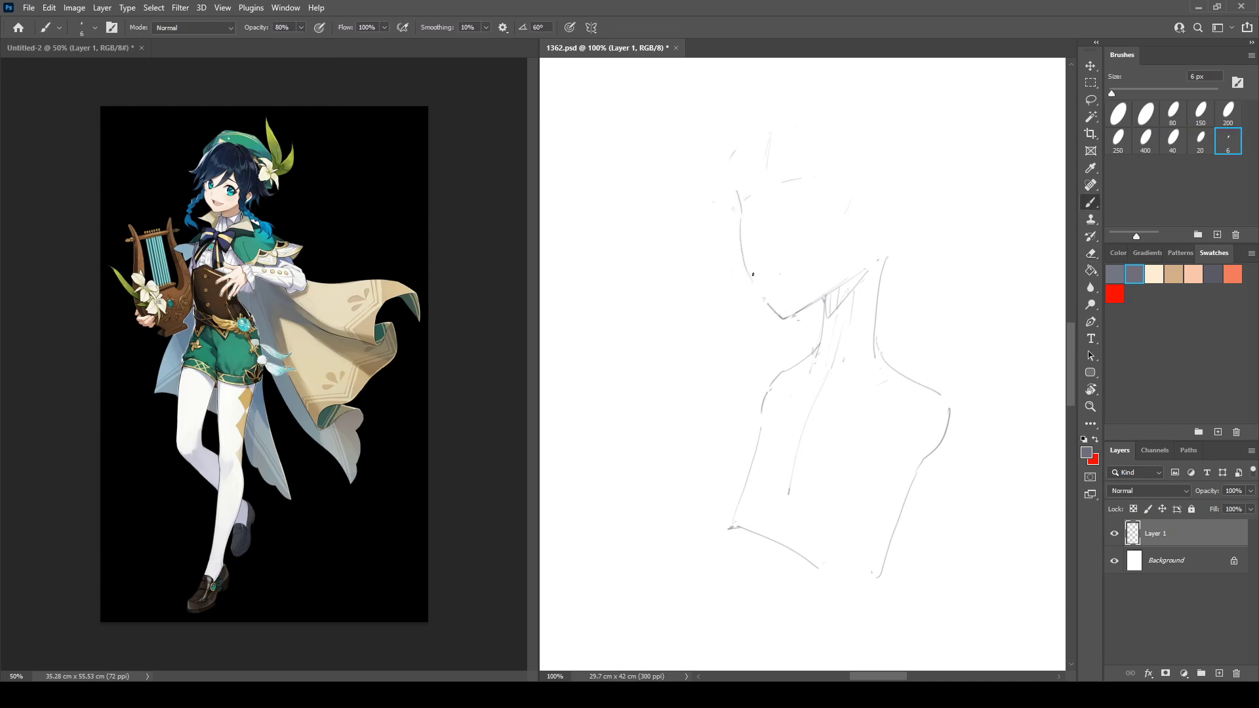
# Rework the lower left cheek curve by alternately erasing and redrawing it.
pyautogui.press('e')
pyautogui.moveTo(741, 223)
pyautogui.mouseDown()
pyautogui.moveTo(753, 282)
pyautogui.moveTo(742, 225)
pyautogui.moveTo(777, 311)
pyautogui.moveTo(737, 260)
pyautogui.moveTo(754, 286)
pyautogui.mouseUp()
pyautogui.press('b')
pyautogui.press('e')
pyautogui.press('b')
pyautogui.press('e')
pyautogui.press('b')
pyautogui.press('e')
pyautogui.press('b')
pyautogui.press('e')
pyautogui.press('b')
pyautogui.press('e')
pyautogui.press('b')
pyautogui.press('e')
pyautogui.press('b')
# Check the sketch in a mirrored view and erase the left face contour, chin tip and leftover eye guideline.
pyautogui.hotkey('ctrl', 'shift', 'h')
pyautogui.press('e')
pyautogui.moveTo(844, 282)
pyautogui.mouseDown()
pyautogui.moveTo(867, 274)
pyautogui.moveTo(865, 249)
pyautogui.moveTo(833, 312)
pyautogui.mouseUp()
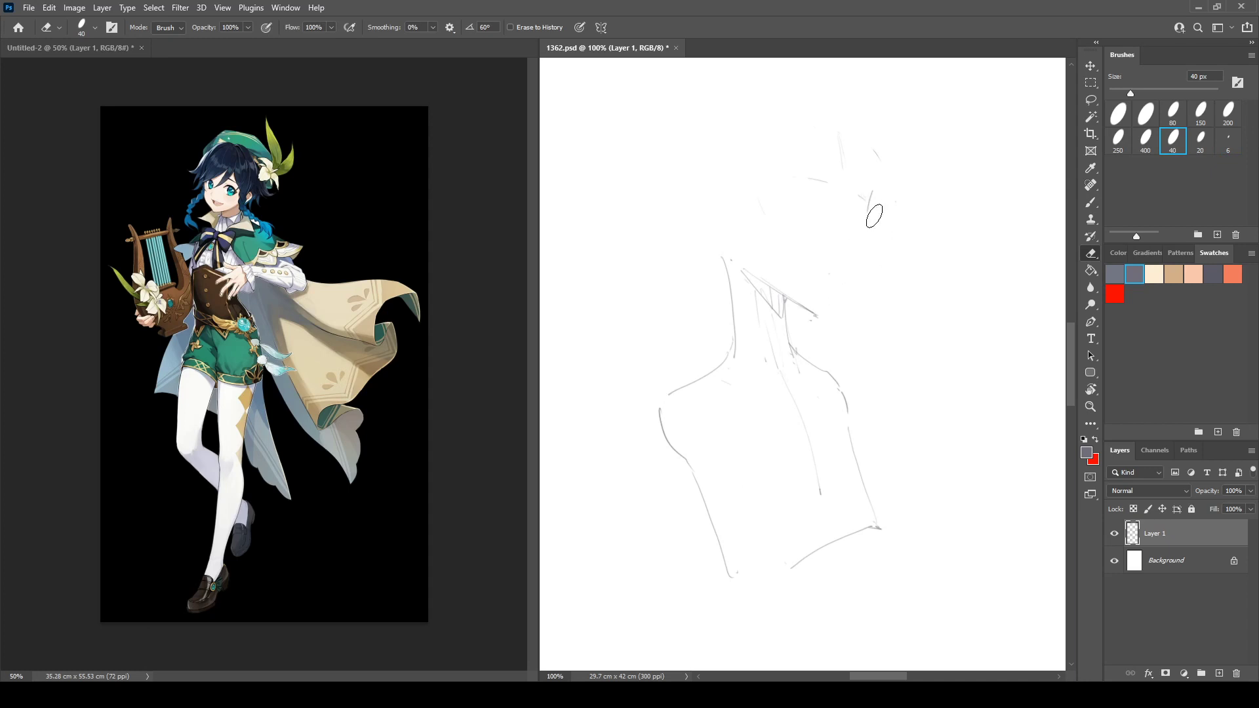
pyautogui.press('h')
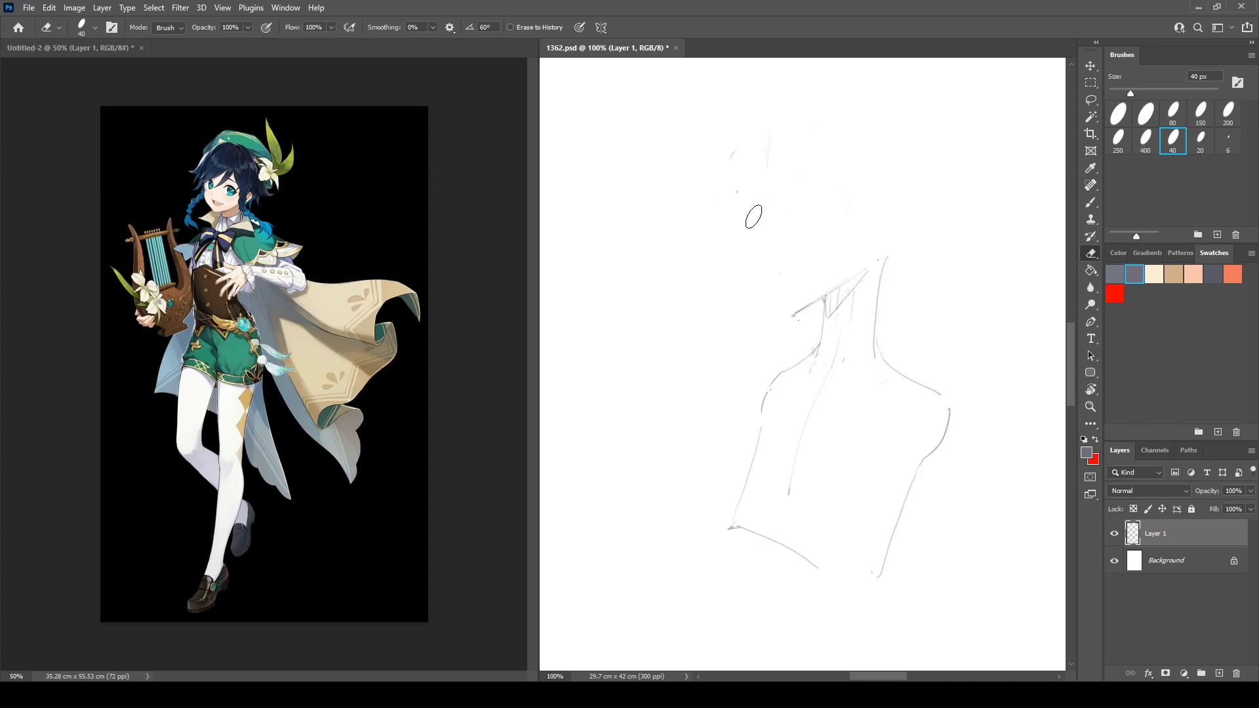
# Draw a new slanted eye guideline and a vertical centre line for the face.
pyautogui.press('b')
pyautogui.moveTo(744, 223); pyautogui.dragTo(842, 195)
pyautogui.hotkey('ctrl', 'z')
pyautogui.moveTo(746, 210)
pyautogui.mouseDown()
pyautogui.moveTo(814, 192)
pyautogui.moveTo(771, 267)
pyautogui.mouseUp()
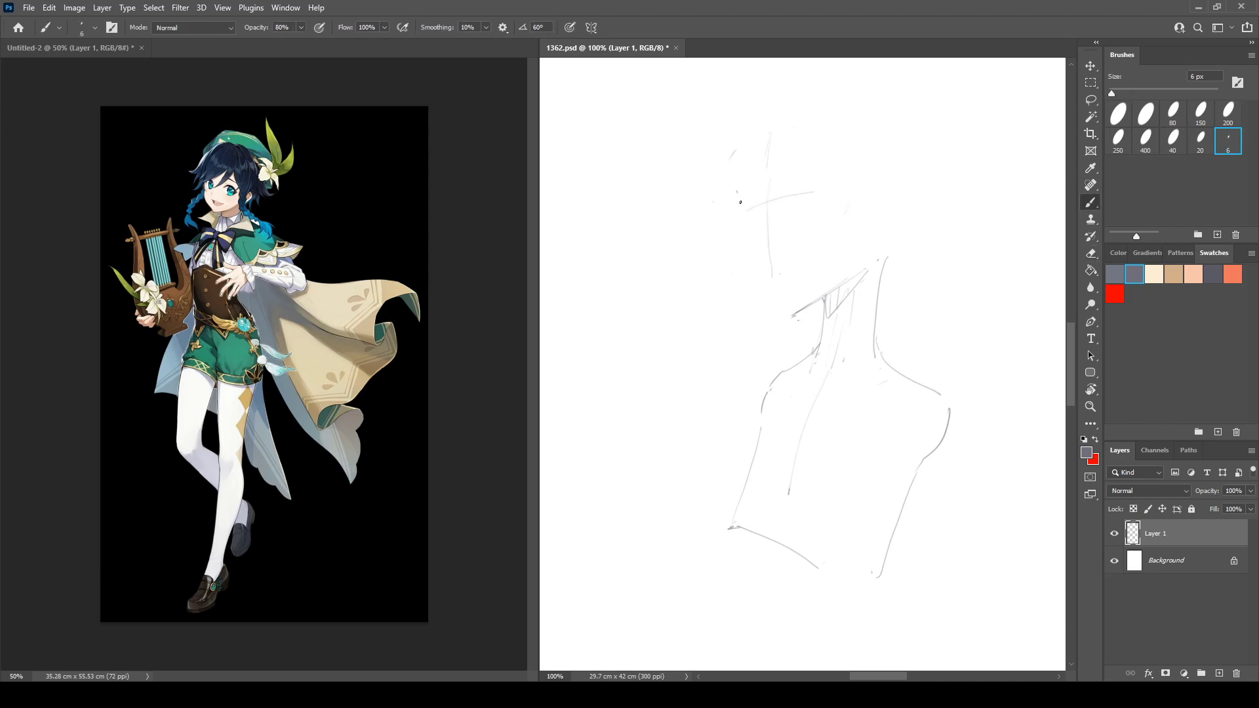
# Draw the far cheek contour from beside the eye guideline down to the chin, retrying the first stroke.
pyautogui.moveTo(747, 226); pyautogui.dragTo(759, 291)
pyautogui.hotkey('ctrl', 'z')
pyautogui.moveTo(747, 230); pyautogui.dragTo(769, 306)
pyautogui.press('e')
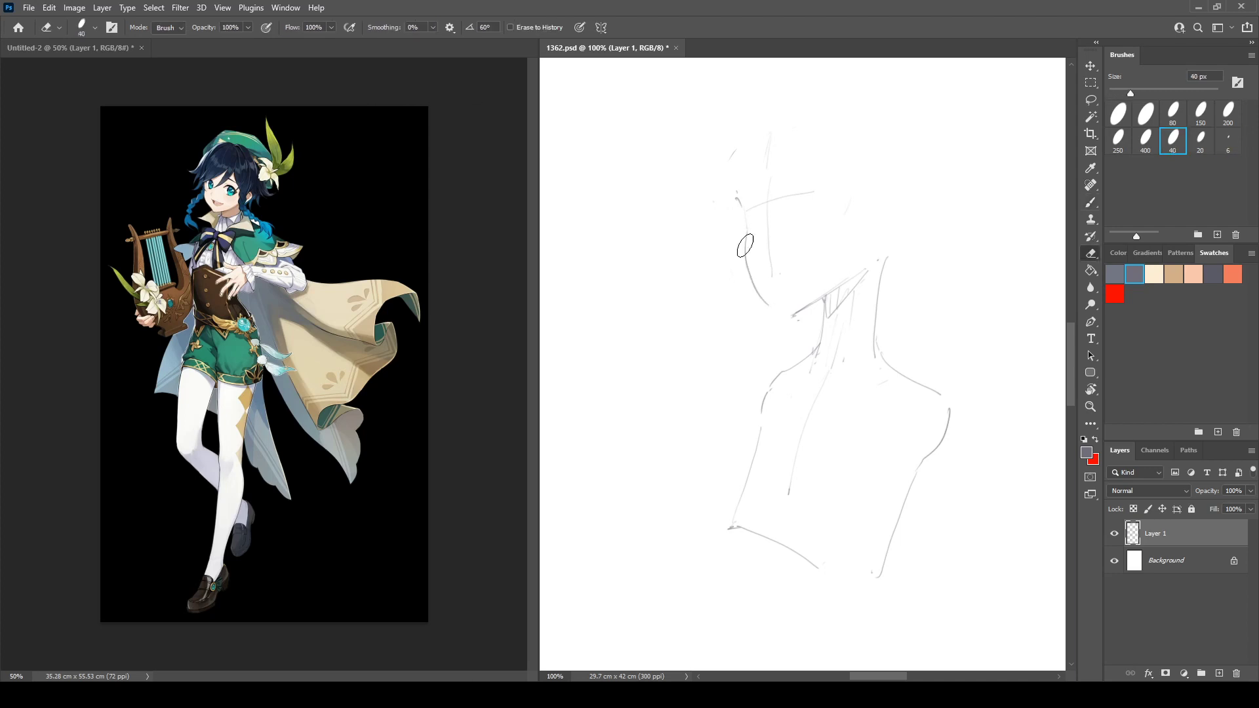
pyautogui.press('b')
pyautogui.moveTo(745, 244)
pyautogui.mouseDown()
pyautogui.moveTo(767, 305)
pyautogui.moveTo(784, 319)
pyautogui.moveTo(805, 310)
pyautogui.moveTo(786, 319)
pyautogui.mouseUp()
pyautogui.press('e')
pyautogui.press('b')
# Erase the rough jawline and redraw it as one clean line from the chin point back towards the ear.
pyautogui.press('e')
pyautogui.moveTo(846, 280)
pyautogui.mouseDown()
pyautogui.moveTo(795, 313)
pyautogui.moveTo(865, 270)
pyautogui.mouseUp()
pyautogui.press('b')
pyautogui.press('e')
pyautogui.press('b')
pyautogui.press('e')
pyautogui.moveTo(778, 312); pyautogui.dragTo(852, 277)
pyautogui.press('b')
pyautogui.moveTo(777, 309)
pyautogui.mouseDown()
pyautogui.moveTo(838, 291)
pyautogui.moveTo(889, 234)
pyautogui.moveTo(876, 264)
pyautogui.mouseUp()
pyautogui.press('b')
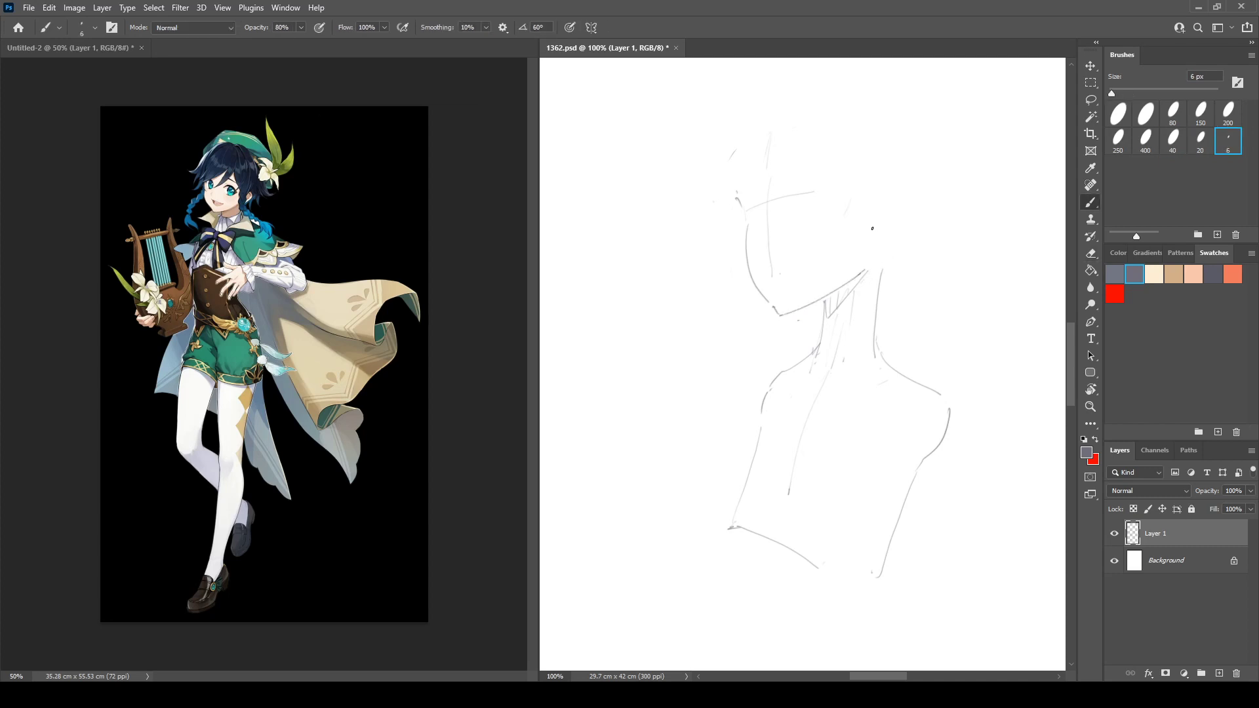
# Draw a rounded ear outline at the rear end of the jawline.
pyautogui.moveTo(873, 228)
pyautogui.mouseDown()
pyautogui.moveTo(880, 267)
pyautogui.moveTo(878, 239)
pyautogui.moveTo(892, 254)
pyautogui.moveTo(877, 260)
pyautogui.mouseUp()
pyautogui.press('e')
pyautogui.press('b')
# Lighten and redraw the eye guideline and the centre line below it, adding a short slanted stroke at the far eye.
pyautogui.press('e')
pyautogui.moveTo(748, 208); pyautogui.dragTo(816, 184)
pyautogui.press('b')
pyautogui.press('e')
pyautogui.moveTo(773, 272)
pyautogui.mouseDown()
pyautogui.moveTo(779, 203)
pyautogui.moveTo(773, 261)
pyautogui.mouseUp()
pyautogui.press('b')
pyautogui.press('e')
pyautogui.moveTo(774, 177); pyautogui.dragTo(776, 265)
pyautogui.press('b')
pyautogui.moveTo(768, 212); pyautogui.dragTo(774, 256)
pyautogui.moveTo(759, 187); pyautogui.dragTo(766, 195)
# In a mirrored view, lasso the head, scale it down to about 94% and reposition it over the neck.
pyautogui.hotkey('ctrl', 'shift', 'h')
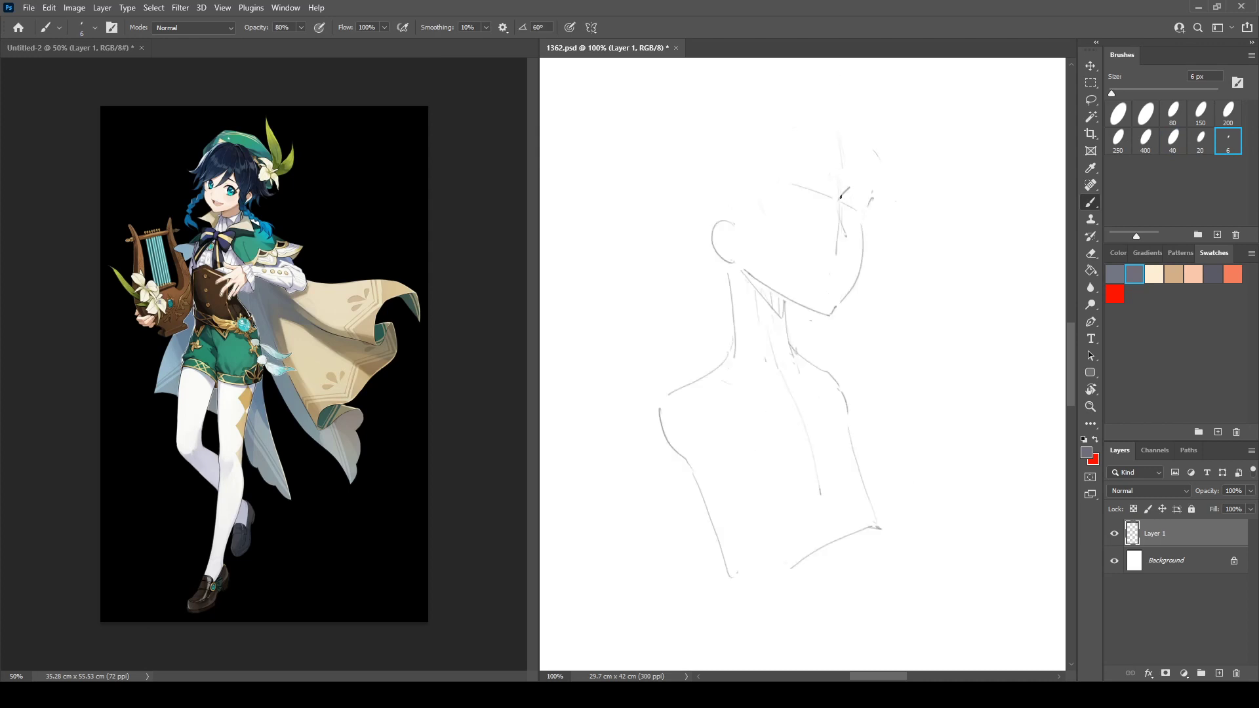
pyautogui.press('e')
pyautogui.press('l')
pyautogui.moveTo(791, 308)
pyautogui.mouseDown()
pyautogui.moveTo(840, 100)
pyautogui.moveTo(661, 197)
pyautogui.moveTo(761, 294)
pyautogui.mouseUp()
pyautogui.hotkey('ctrl', 't')
pyautogui.moveTo(927, 329); pyautogui.dragTo(896, 306)
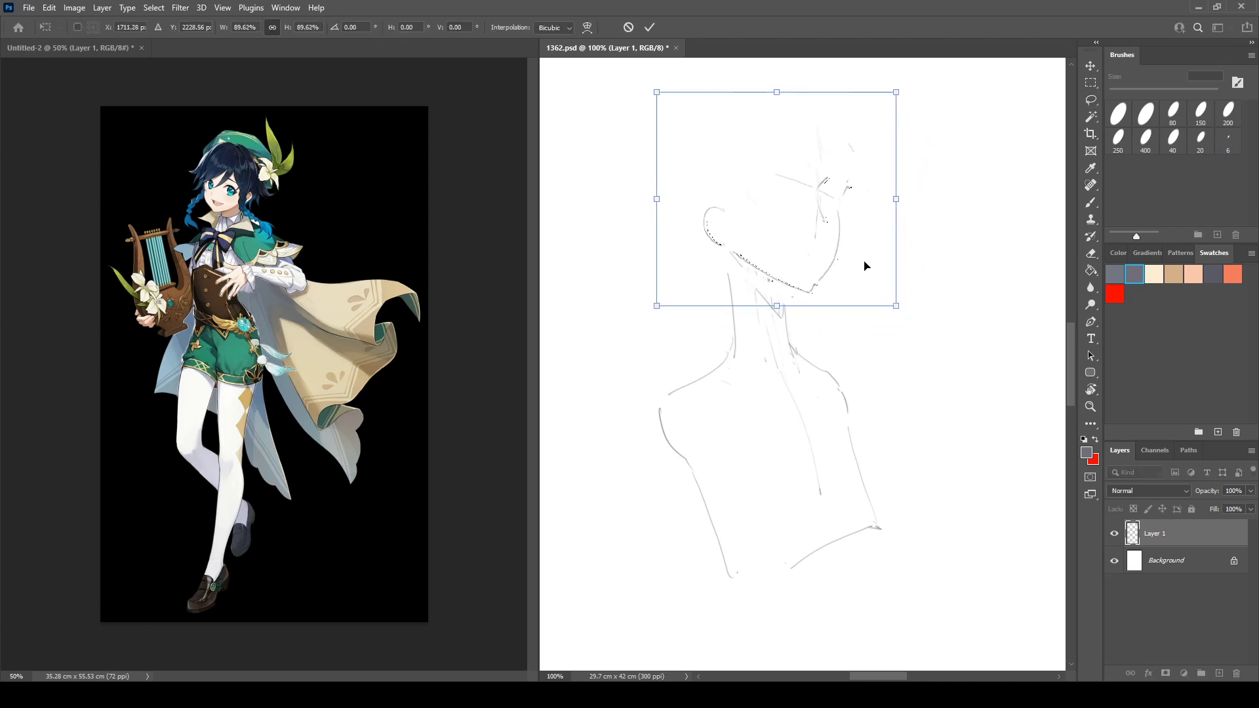
pyautogui.moveTo(865, 266); pyautogui.dragTo(872, 278)
pyautogui.moveTo(899, 322); pyautogui.dragTo(911, 325)
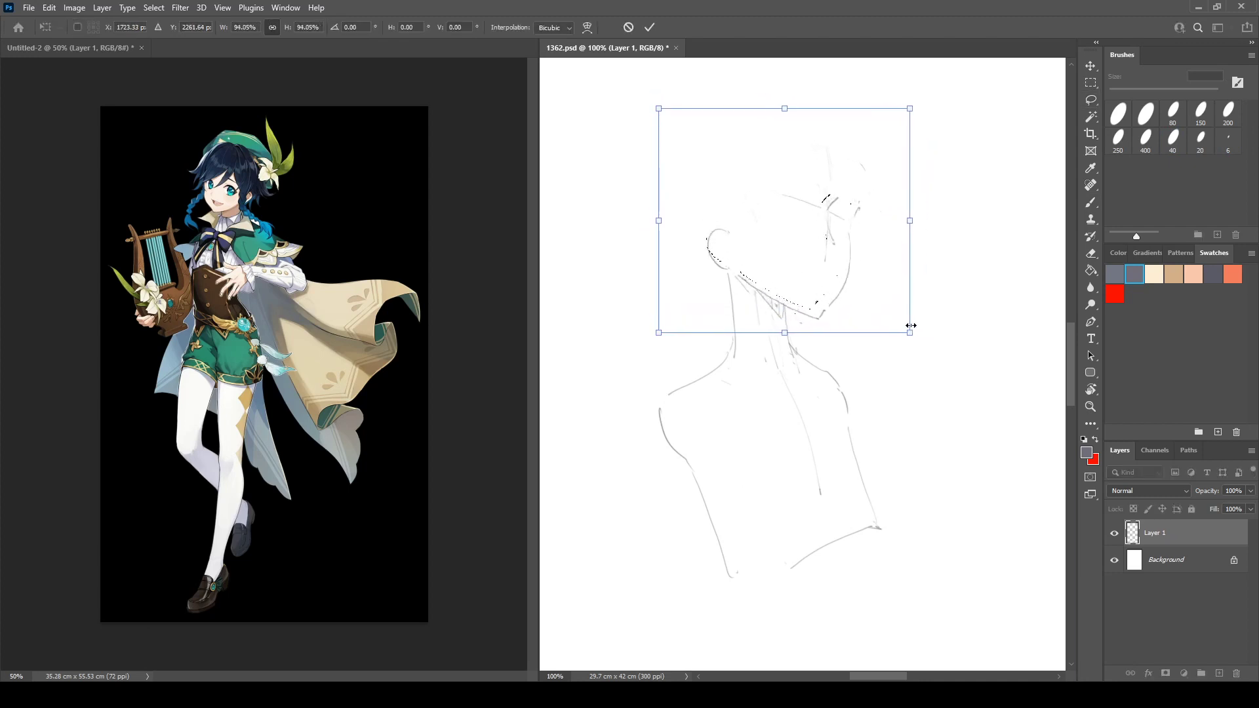
pyautogui.press('Return')
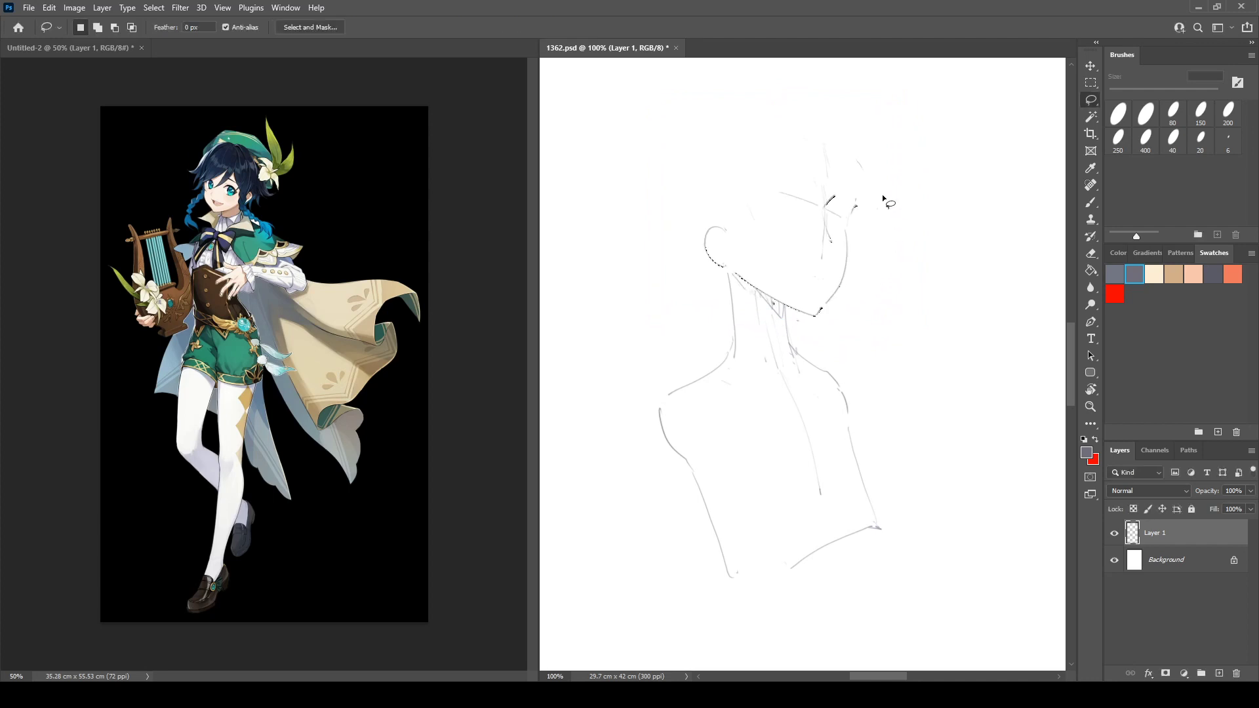
pyautogui.hotkey('ctrl', 'd')
# Draw rounded outer contours for both shoulders outside the torso block.
pyautogui.press('b')
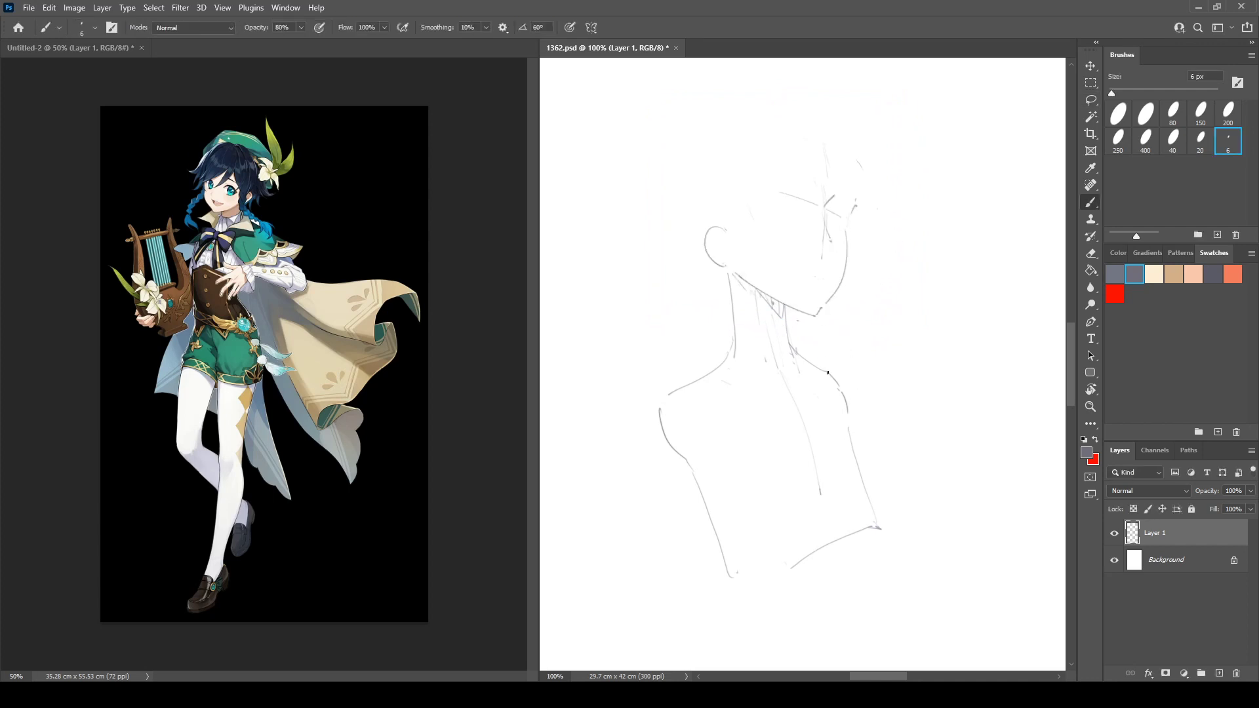
pyautogui.moveTo(828, 372); pyautogui.dragTo(885, 415)
pyautogui.press('e')
pyautogui.press('b')
pyautogui.moveTo(683, 385); pyautogui.dragTo(649, 441)
# Draw the outer and inner contours of the near upper arm and extend the far shoulder curve downwards.
pyautogui.moveTo(669, 392)
pyautogui.mouseDown()
pyautogui.moveTo(653, 478)
pyautogui.moveTo(737, 572)
pyautogui.mouseUp()
pyautogui.moveTo(655, 500)
pyautogui.mouseDown()
pyautogui.moveTo(705, 595)
pyautogui.moveTo(693, 602)
pyautogui.mouseUp()
pyautogui.press('e')
pyautogui.press('b')
pyautogui.moveTo(726, 508); pyautogui.dragTo(743, 578)
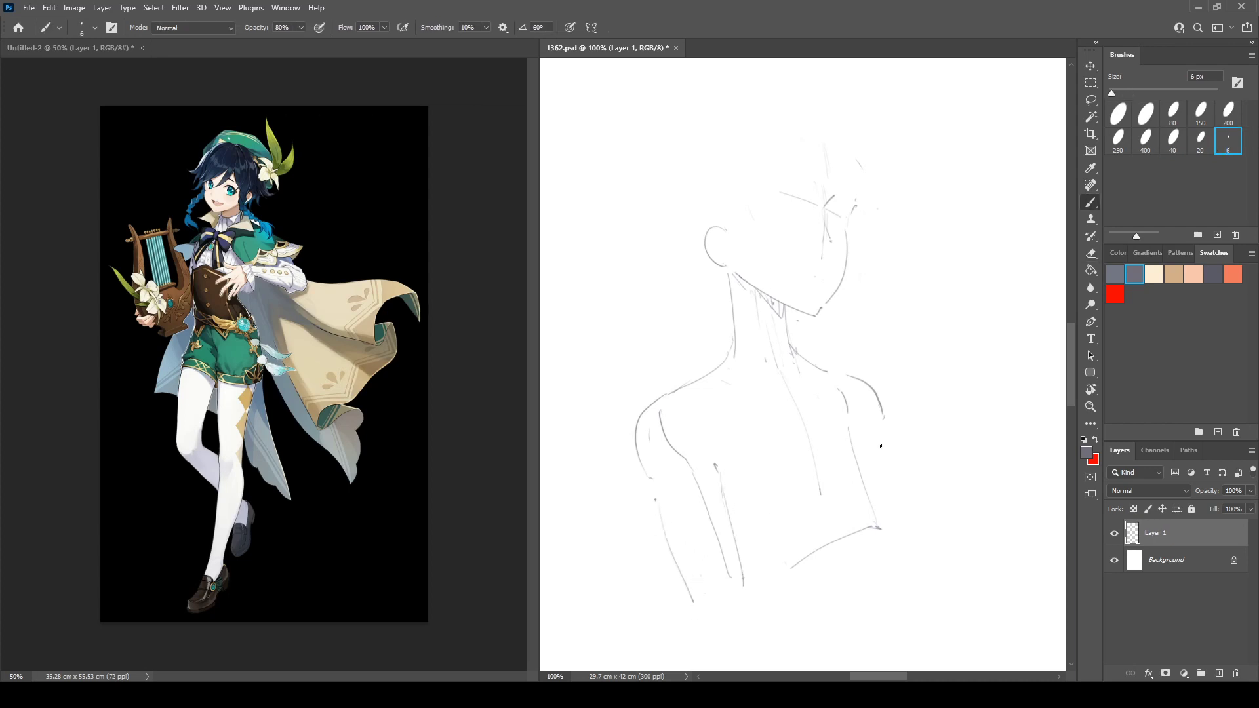
pyautogui.moveTo(884, 424); pyautogui.dragTo(885, 443)
# Return to the unmirrored view, clean up the far shoulder and sketch the far upper arm curving outwards.
pyautogui.hotkey('ctrl', 'shift', 'h')
pyautogui.press('e')
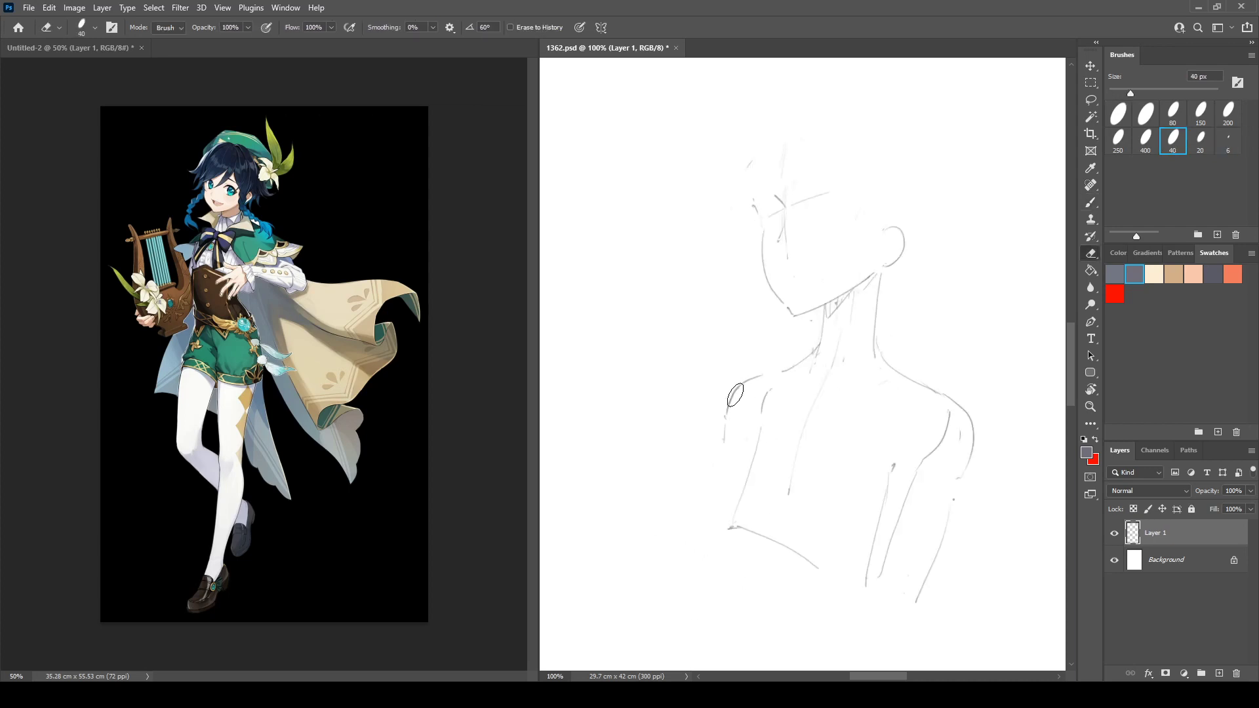
pyautogui.moveTo(732, 399)
pyautogui.mouseDown()
pyautogui.moveTo(773, 374)
pyautogui.moveTo(729, 423)
pyautogui.moveTo(713, 481)
pyautogui.moveTo(673, 539)
pyautogui.mouseUp()
pyautogui.press('b')
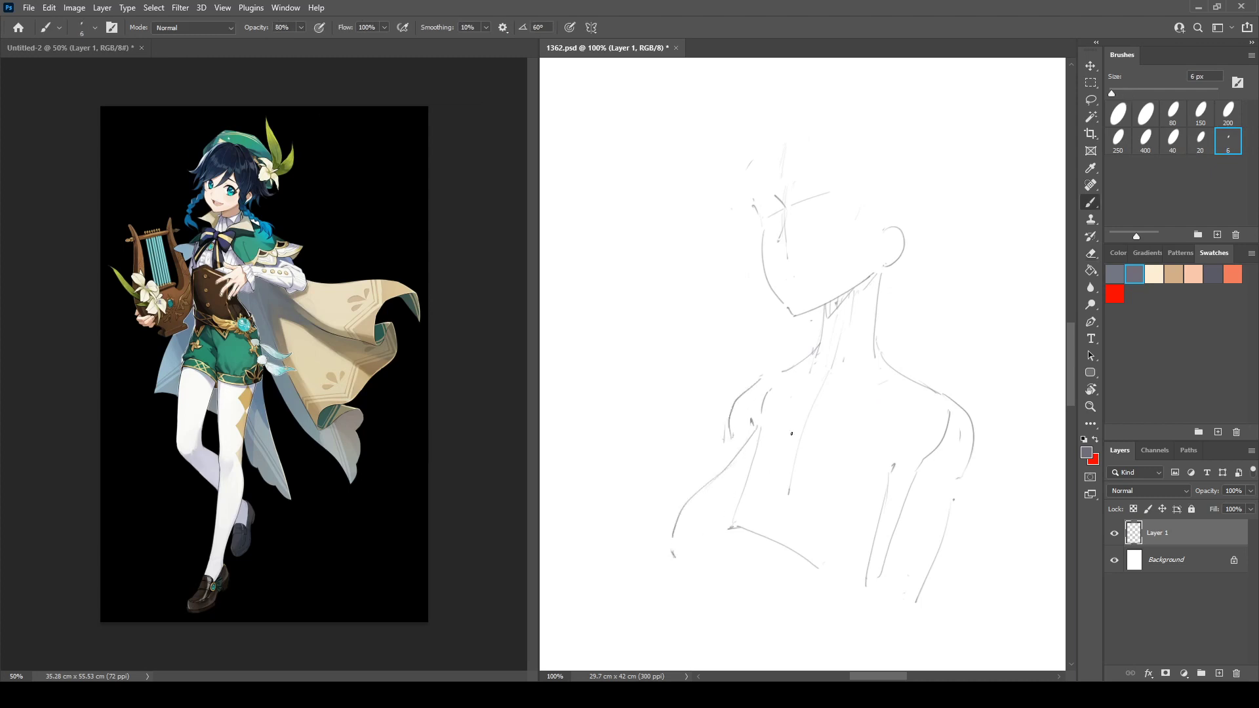
# Sketch the far chest curve over the torso block and trim the lower end of the far arm line.
pyautogui.moveTo(791, 434)
pyautogui.mouseDown()
pyautogui.moveTo(781, 430)
pyautogui.moveTo(765, 566)
pyautogui.mouseUp()
pyautogui.press('e')
pyautogui.moveTo(677, 545)
pyautogui.mouseDown()
pyautogui.moveTo(759, 445)
pyautogui.moveTo(683, 514)
pyautogui.moveTo(692, 545)
pyautogui.mouseUp()
pyautogui.press('b')
pyautogui.press('e')
pyautogui.moveTo(758, 516); pyautogui.dragTo(756, 548)
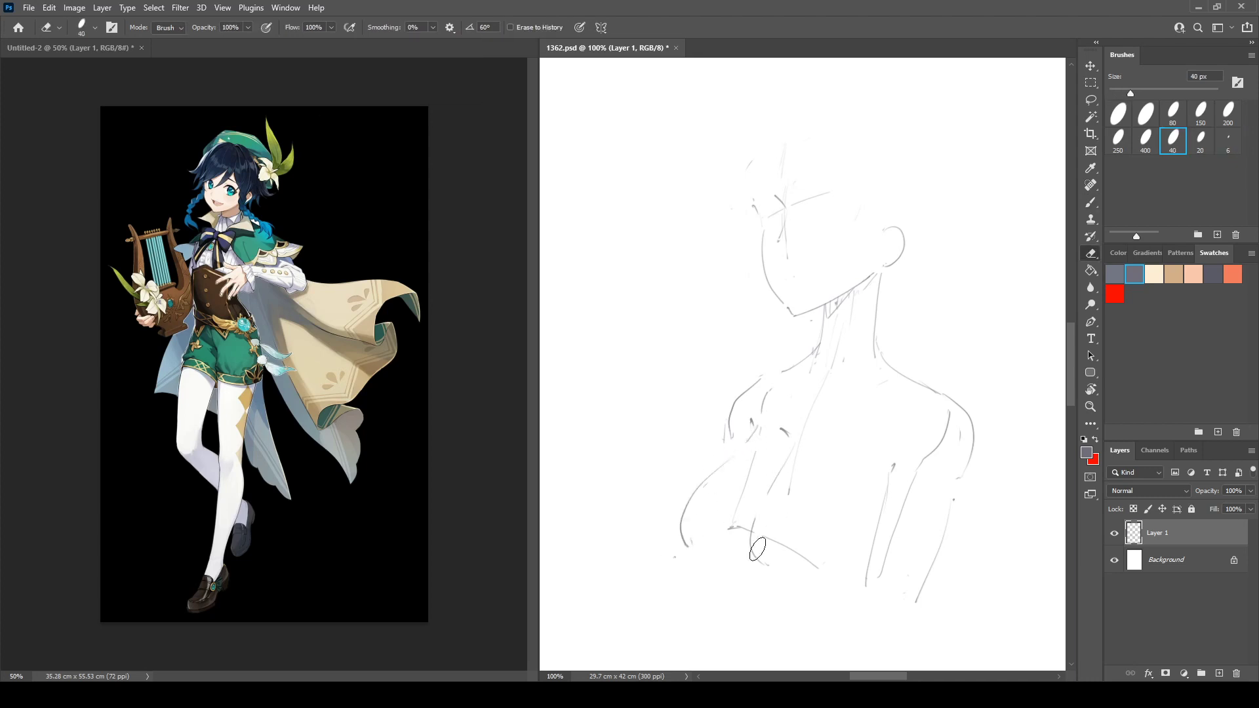
pyautogui.press('b')
pyautogui.press('e')
pyautogui.moveTo(764, 488)
pyautogui.mouseDown()
pyautogui.moveTo(751, 558)
pyautogui.moveTo(783, 467)
pyautogui.moveTo(751, 574)
pyautogui.moveTo(785, 585)
pyautogui.mouseUp()
# Draw the near chest curve from below the armpit round to the torso's lower edge.
pyautogui.press('b')
pyautogui.moveTo(881, 558); pyautogui.dragTo(833, 589)
pyautogui.moveTo(882, 466)
pyautogui.mouseDown()
pyautogui.moveTo(896, 523)
pyautogui.moveTo(827, 597)
pyautogui.mouseUp()
# Mirror the canvas and redraw the outer contour of the near upper arm.
pyautogui.hotkey('ctrl', 'shift', 'h')
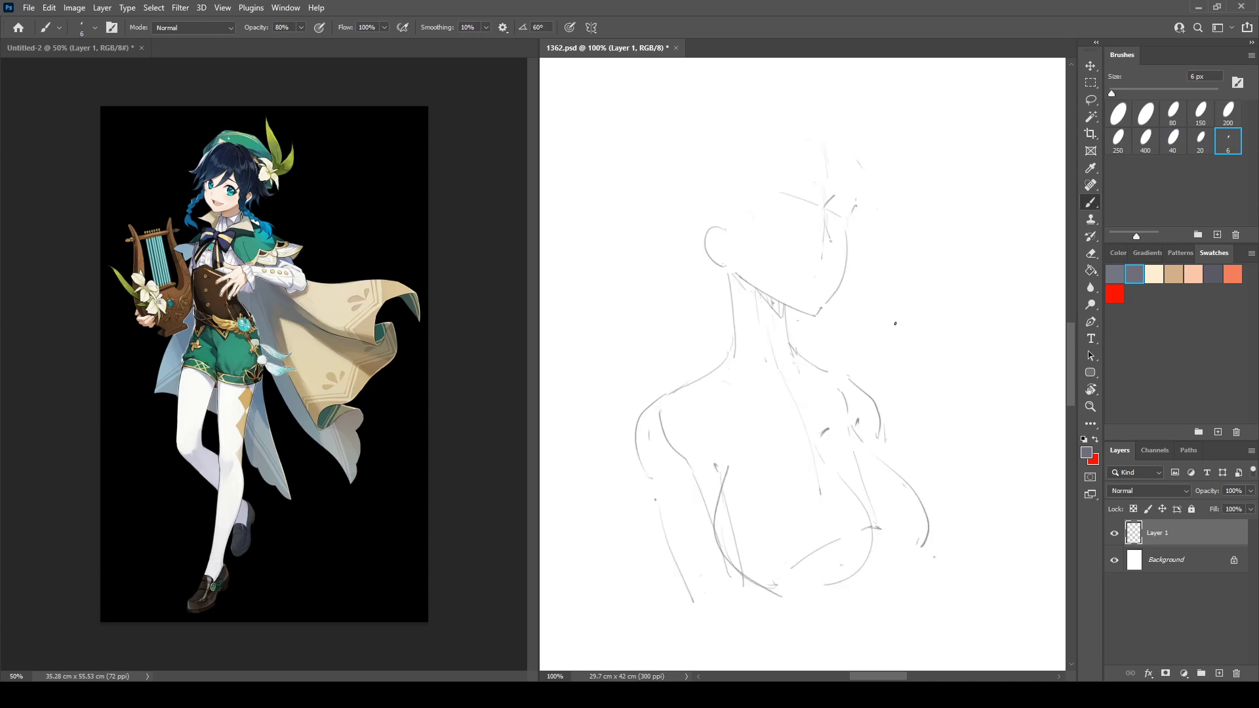
pyautogui.press('e')
pyautogui.press('b')
pyautogui.moveTo(658, 506)
pyautogui.mouseDown()
pyautogui.moveTo(688, 585)
pyautogui.moveTo(684, 562)
pyautogui.mouseUp()
# Erase and redraw the rounded contour of the far shoulder.
pyautogui.press('e')
pyautogui.moveTo(857, 382); pyautogui.dragTo(876, 445)
pyautogui.press('b')
pyautogui.press('e')
pyautogui.press('b')
pyautogui.moveTo(848, 375); pyautogui.dragTo(878, 436)
# Rework the back and front neck contours into smoother curves running into the shoulders.
pyautogui.press('e')
pyautogui.moveTo(728, 275)
pyautogui.mouseDown()
pyautogui.moveTo(732, 299)
pyautogui.moveTo(736, 348)
pyautogui.mouseUp()
pyautogui.press('b')
pyautogui.press('e')
pyautogui.moveTo(786, 311); pyautogui.dragTo(812, 382)
# Draw the two collarbone lines across the upper chest.
pyautogui.press('b')
pyautogui.moveTo(680, 411); pyautogui.dragTo(765, 420)
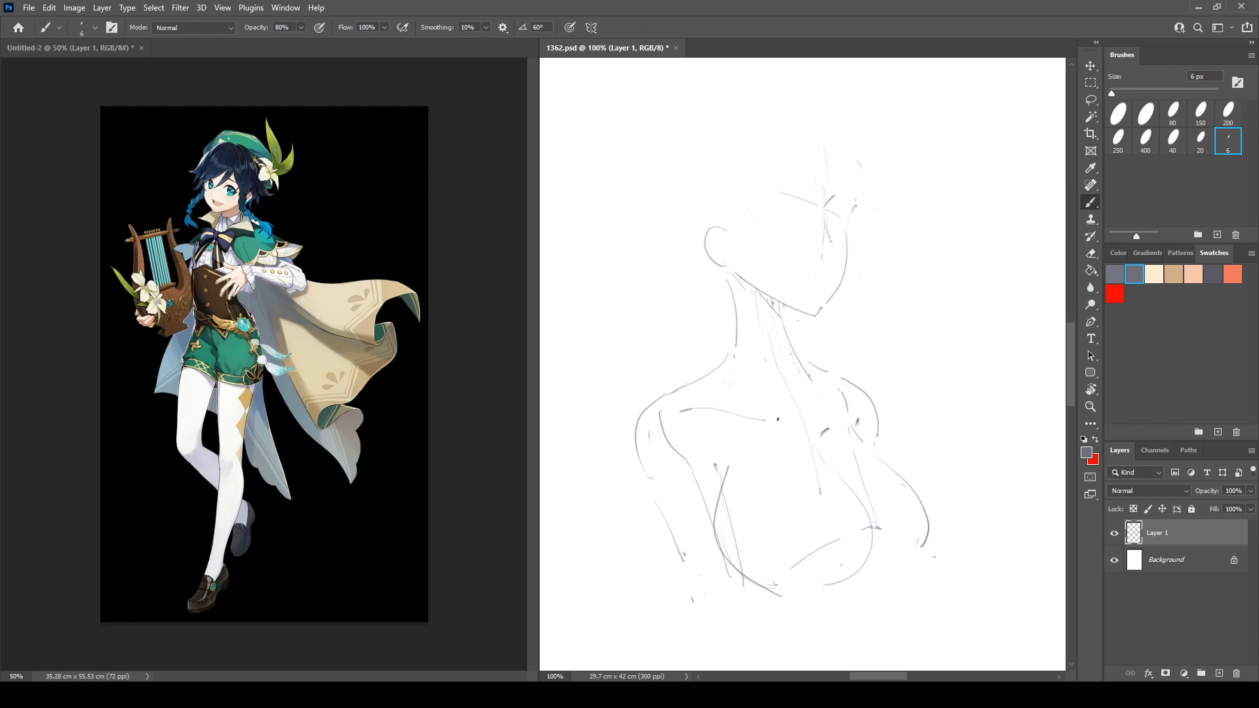
pyautogui.moveTo(852, 396); pyautogui.dragTo(833, 402)
# In the unmirrored view, erase leftover strokes around the eye guideline and try a first upper lid for the near eye.
pyautogui.hotkey('ctrl', 'shift', 'h')
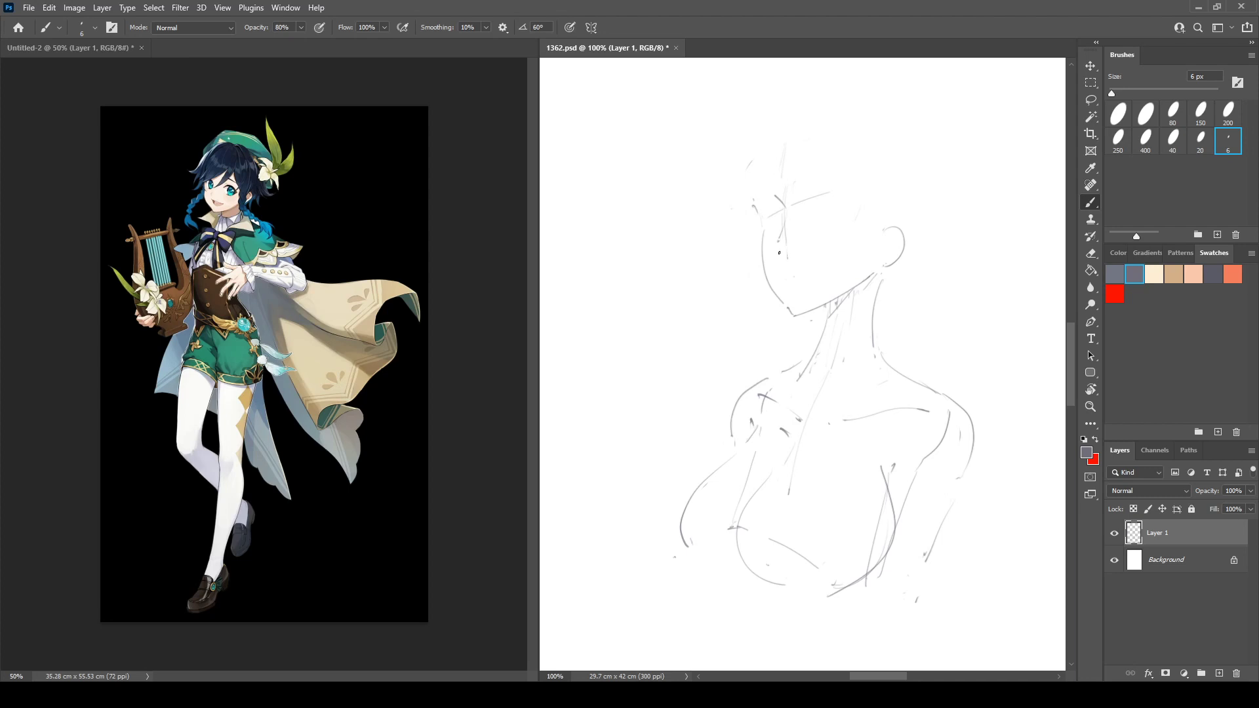
pyautogui.press('e')
pyautogui.moveTo(781, 213)
pyautogui.mouseDown()
pyautogui.moveTo(809, 202)
pyautogui.moveTo(777, 220)
pyautogui.moveTo(853, 213)
pyautogui.mouseUp()
pyautogui.press('b')
pyautogui.moveTo(822, 205); pyautogui.dragTo(863, 210)
pyautogui.hotkey('ctrl', 'z')
# Sketch the far eye's upper lid and outer lash, and rough in the near eye's outer corner, undoing the surplus strokes.
pyautogui.press('e')
pyautogui.moveTo(779, 219)
pyautogui.mouseDown()
pyautogui.moveTo(768, 227)
pyautogui.moveTo(783, 220)
pyautogui.mouseUp()
pyautogui.press('b')
pyautogui.moveTo(762, 214)
pyautogui.mouseDown()
pyautogui.moveTo(782, 219)
pyautogui.moveTo(748, 229)
pyautogui.mouseUp()
pyautogui.moveTo(858, 206); pyautogui.dragTo(865, 211)
pyautogui.moveTo(866, 205)
pyautogui.mouseDown()
pyautogui.moveTo(818, 210)
pyautogui.moveTo(860, 206)
pyautogui.mouseUp()
pyautogui.hotkey('ctrl', 'z')
pyautogui.hotkey('ctrl', 'z')
pyautogui.hotkey('ctrl', 'z')
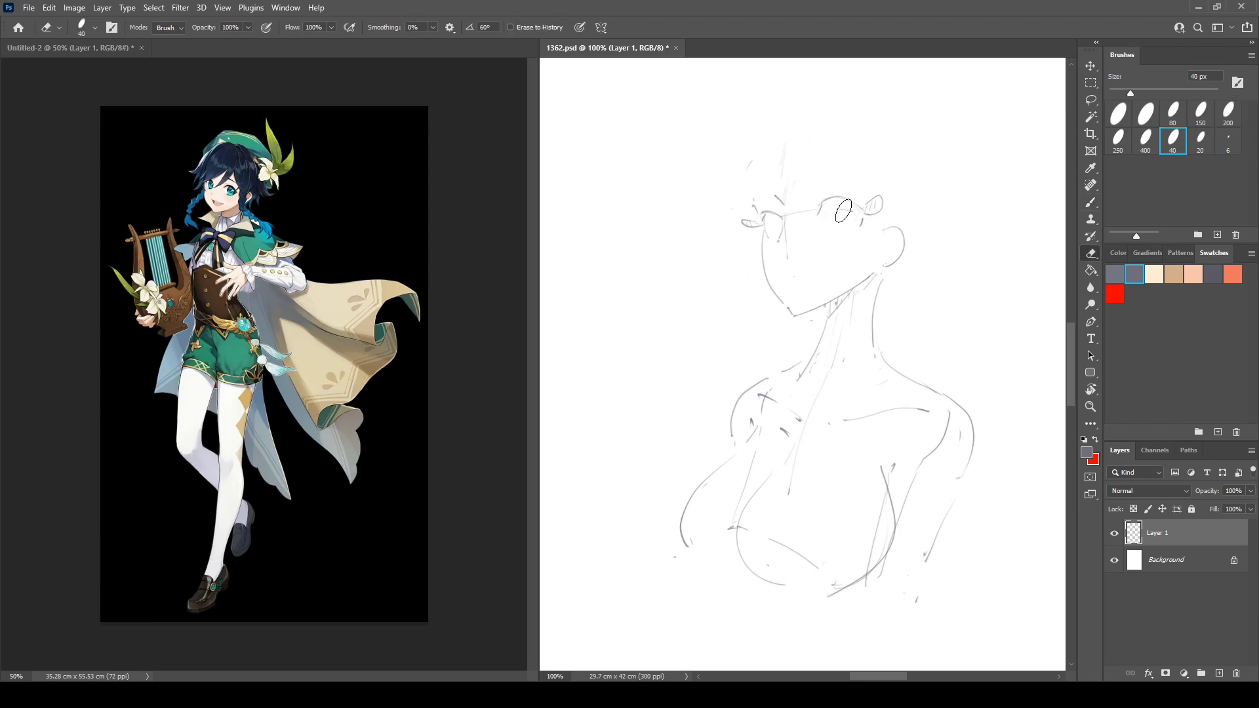
# Clean up and thicken the near eye's upper lash line, undoing an extra stroke at the far eye.
pyautogui.moveTo(821, 208); pyautogui.dragTo(835, 202)
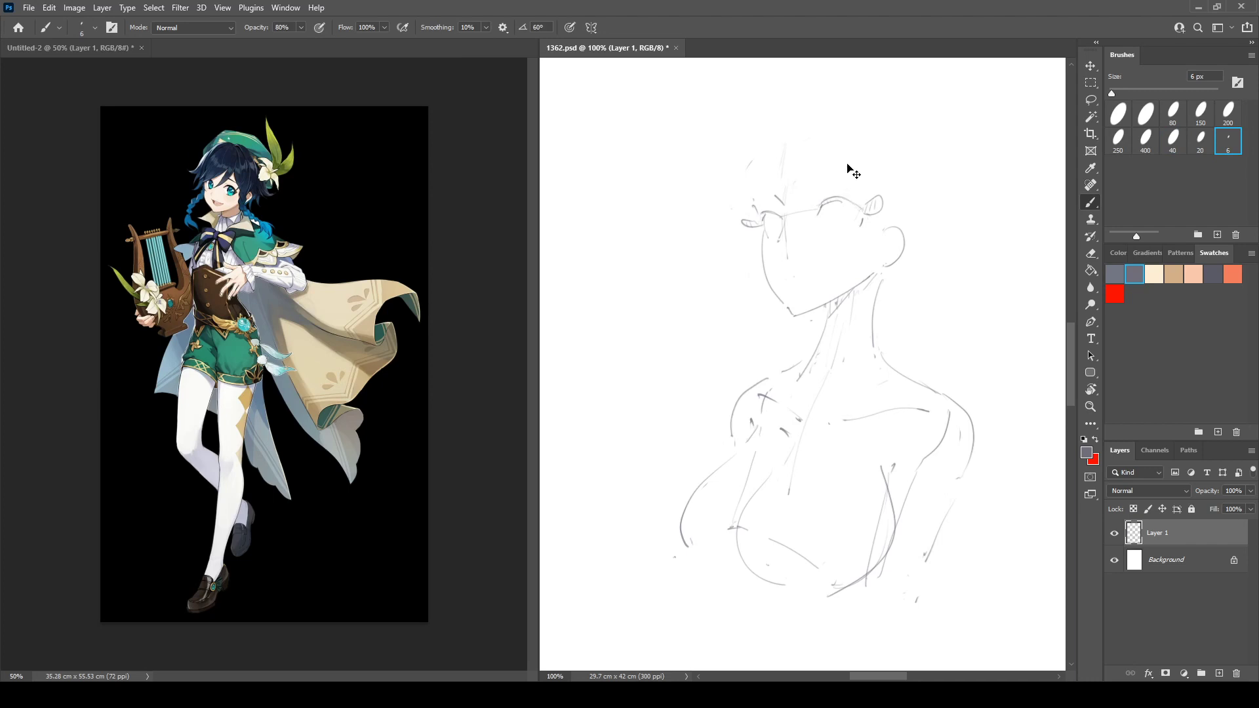
pyautogui.moveTo(821, 203)
pyautogui.mouseDown()
pyautogui.moveTo(831, 188)
pyautogui.moveTo(860, 207)
pyautogui.mouseUp()
pyautogui.moveTo(763, 203); pyautogui.dragTo(780, 211)
pyautogui.hotkey('ctrl', 'z')
# Mirror the canvas and draw the near eye's short lower lash line.
pyautogui.hotkey('ctrl', 'shift', 'h')
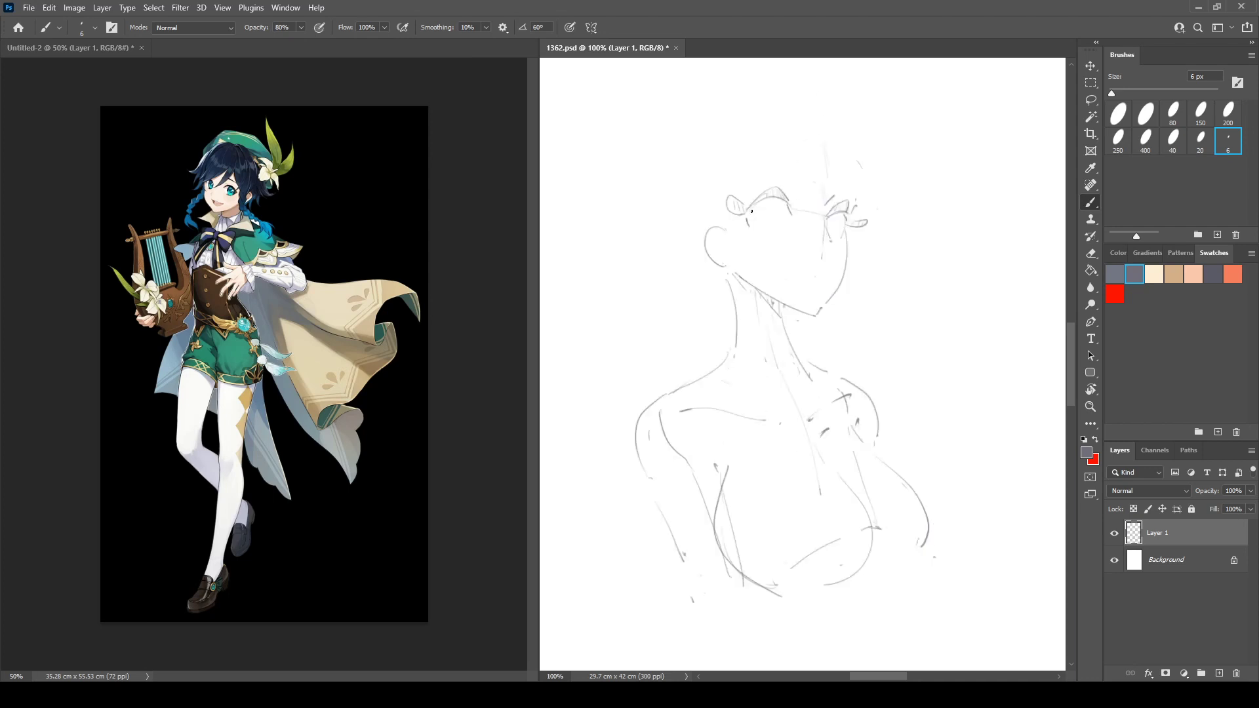
pyautogui.press('e')
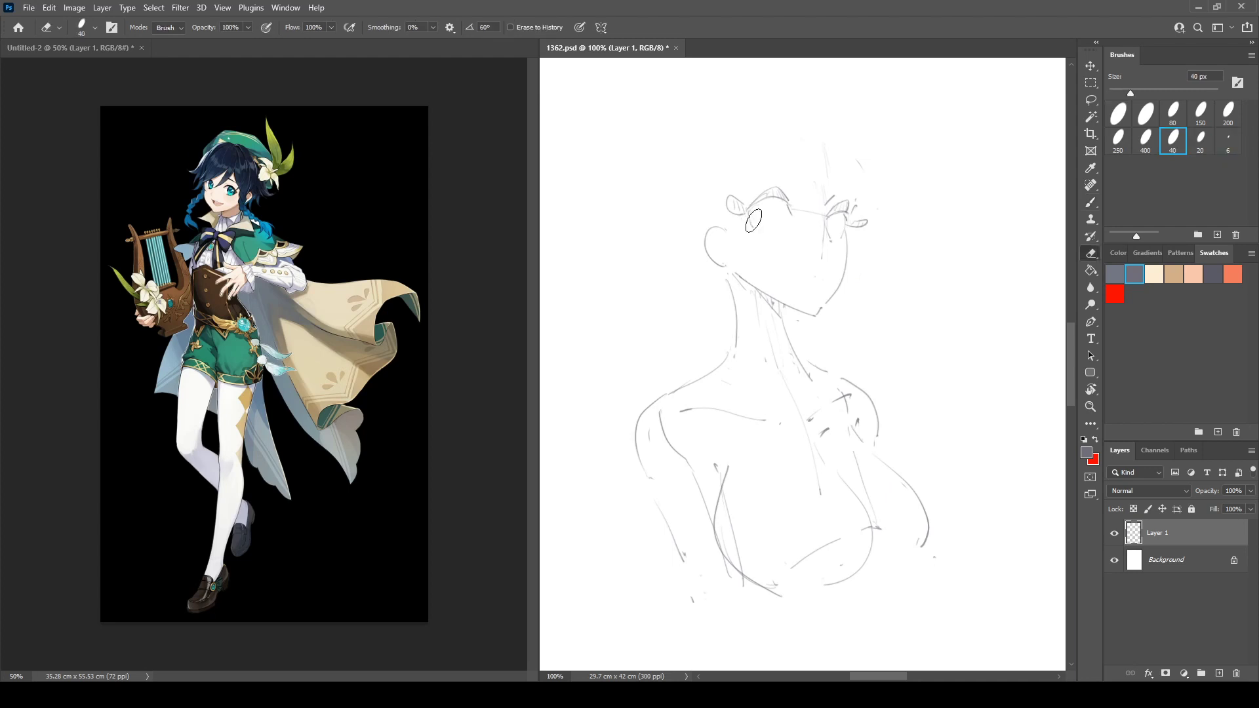
pyautogui.press('b')
pyautogui.moveTo(745, 231); pyautogui.dragTo(754, 234)
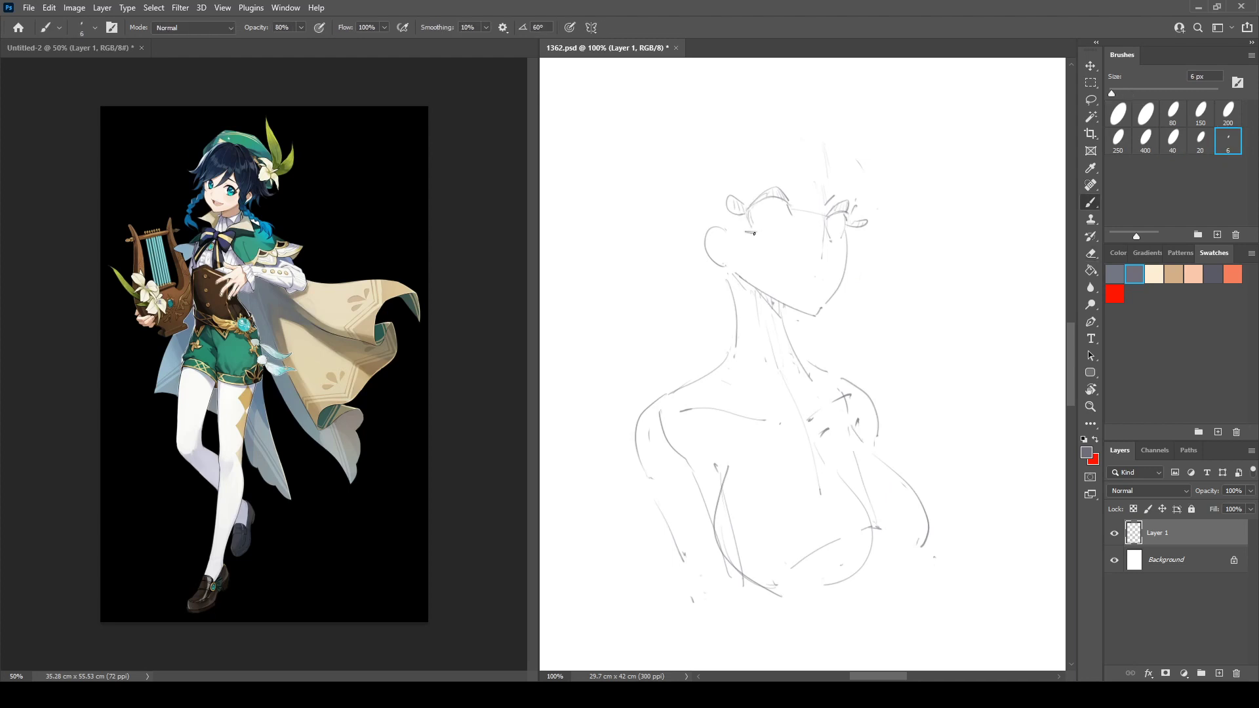
pyautogui.press('e')
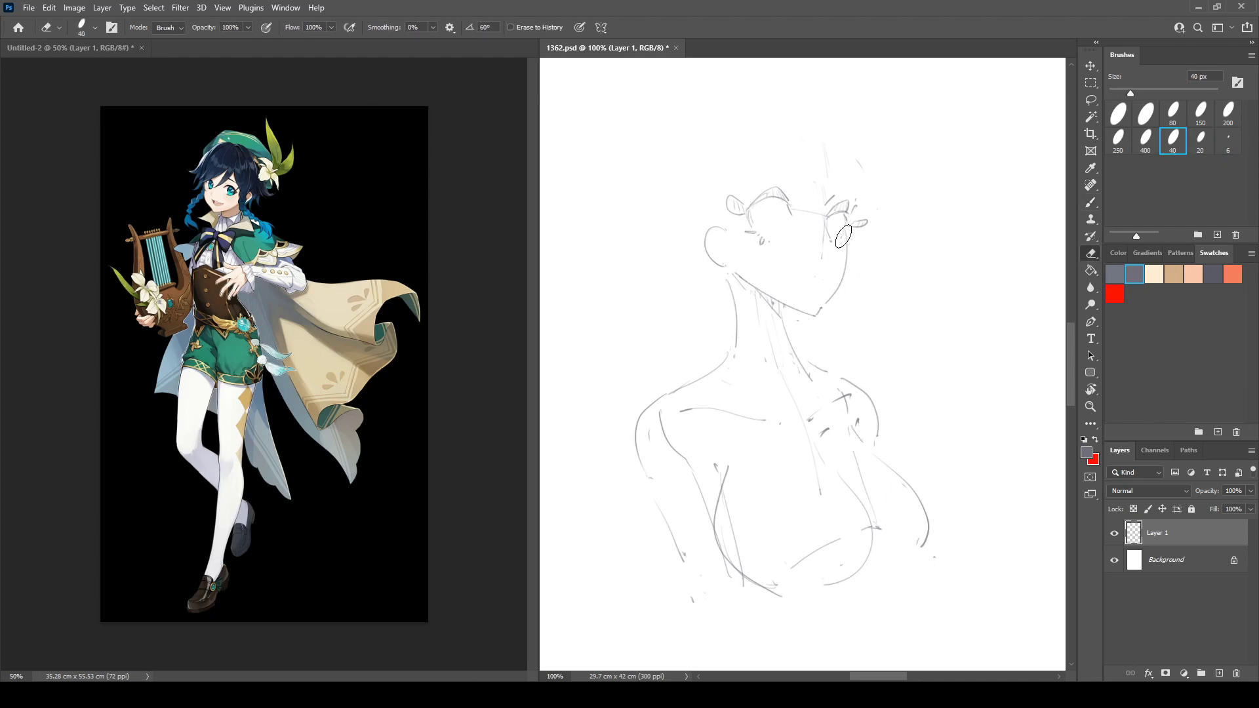
pyautogui.press('b')
# Erase the centre line beside the far eye and redraw that eye's outer edge.
pyautogui.press('e')
pyautogui.moveTo(833, 239); pyautogui.dragTo(829, 261)
pyautogui.press('b')
pyautogui.moveTo(854, 210); pyautogui.dragTo(850, 244)
# In the unmirrored view, erase the far cheek contour down to the chin and restart it at the eye's outer edge.
pyautogui.hotkey('ctrl', 'shift', 'h')
pyautogui.press('e')
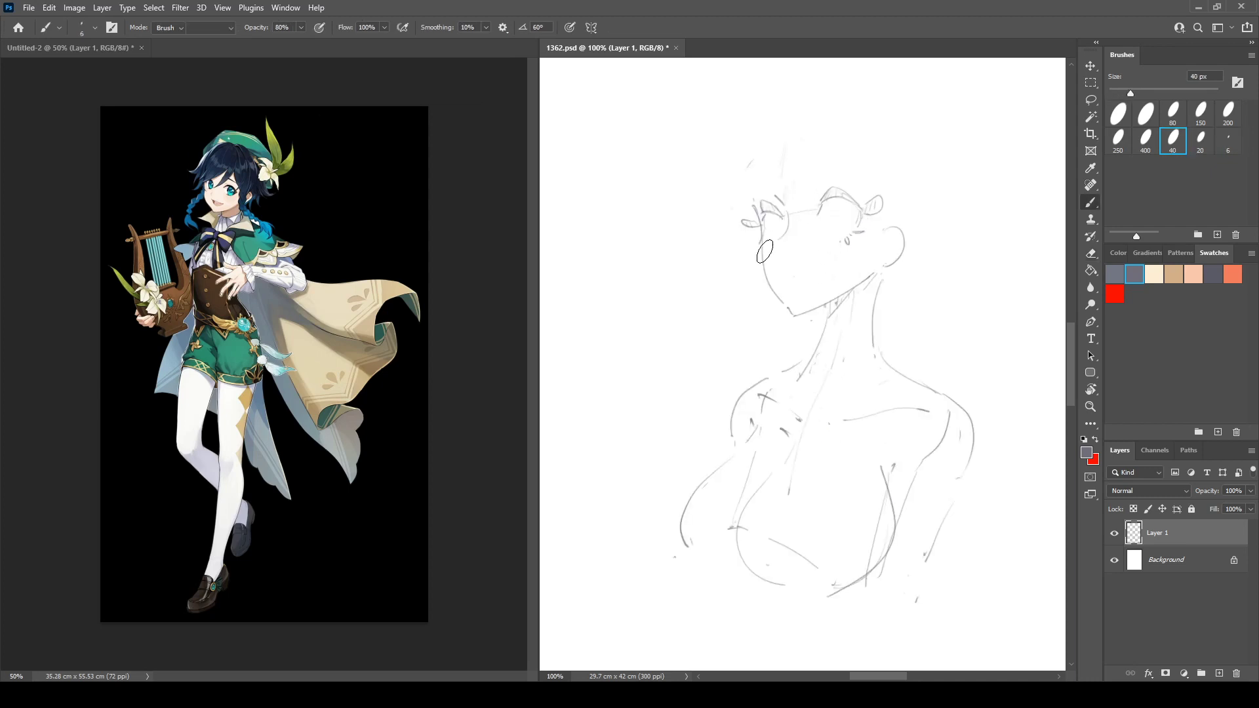
pyautogui.moveTo(764, 252); pyautogui.dragTo(778, 295)
pyautogui.press('b')
pyautogui.moveTo(761, 246)
pyautogui.mouseDown()
pyautogui.moveTo(773, 286)
pyautogui.moveTo(765, 260)
pyautogui.mouseUp()
pyautogui.press('e')
pyautogui.press('b')
pyautogui.press('b')
pyautogui.press('e')
pyautogui.press('b')
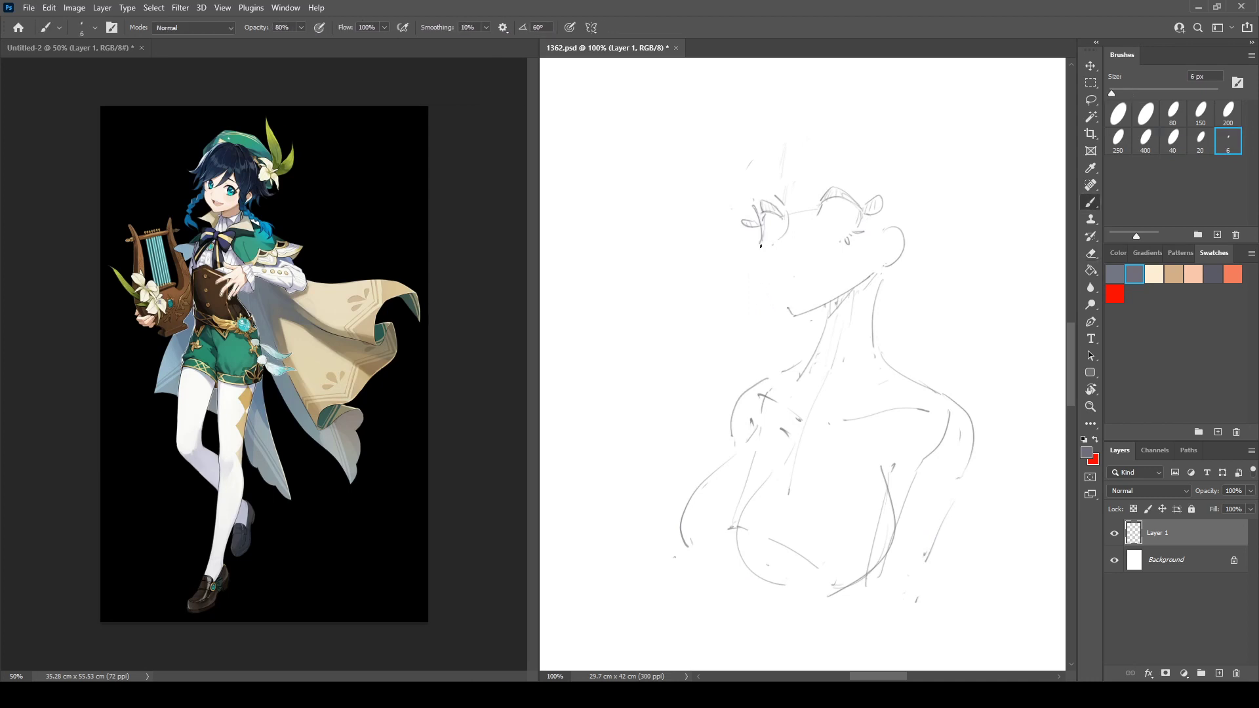
# Redraw the far cheek contour down to the chin and strengthen the front neck line.
pyautogui.press('e')
pyautogui.press('b')
pyautogui.press('e')
pyautogui.press('b')
pyautogui.press('e')
pyautogui.press('b')
pyautogui.press('e')
pyautogui.press('b')
pyautogui.moveTo(824, 304); pyautogui.dragTo(815, 361)
# Check the face in a mirrored view and refine the tip of the chin.
pyautogui.hotkey('ctrl', 'shift', 'h')
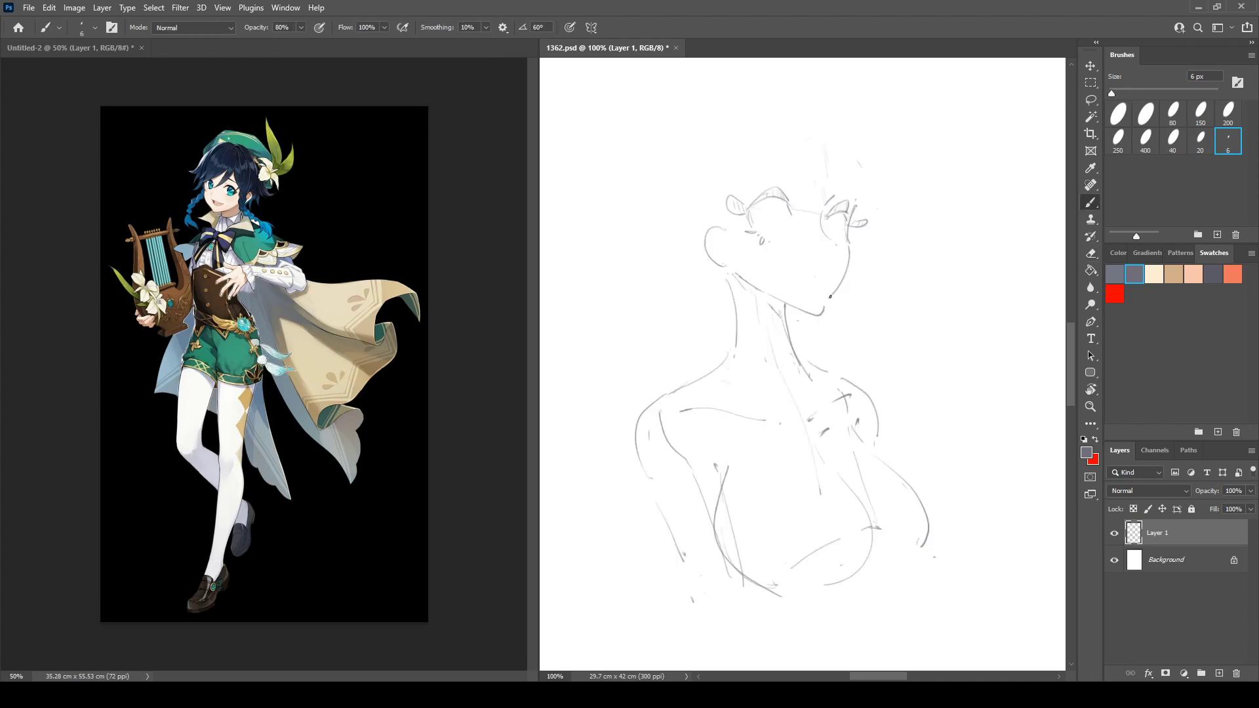
pyautogui.hotkey('ctrl', 'shift', 'h')
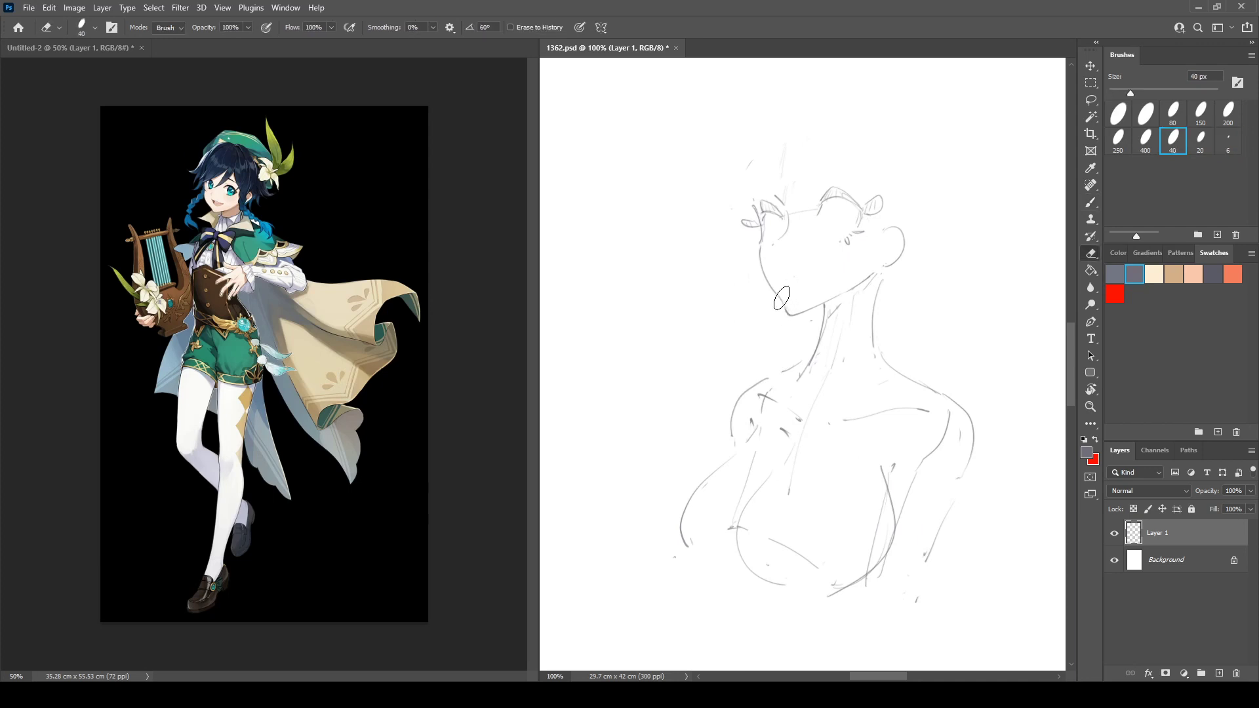
pyautogui.press('e')
pyautogui.press('b')
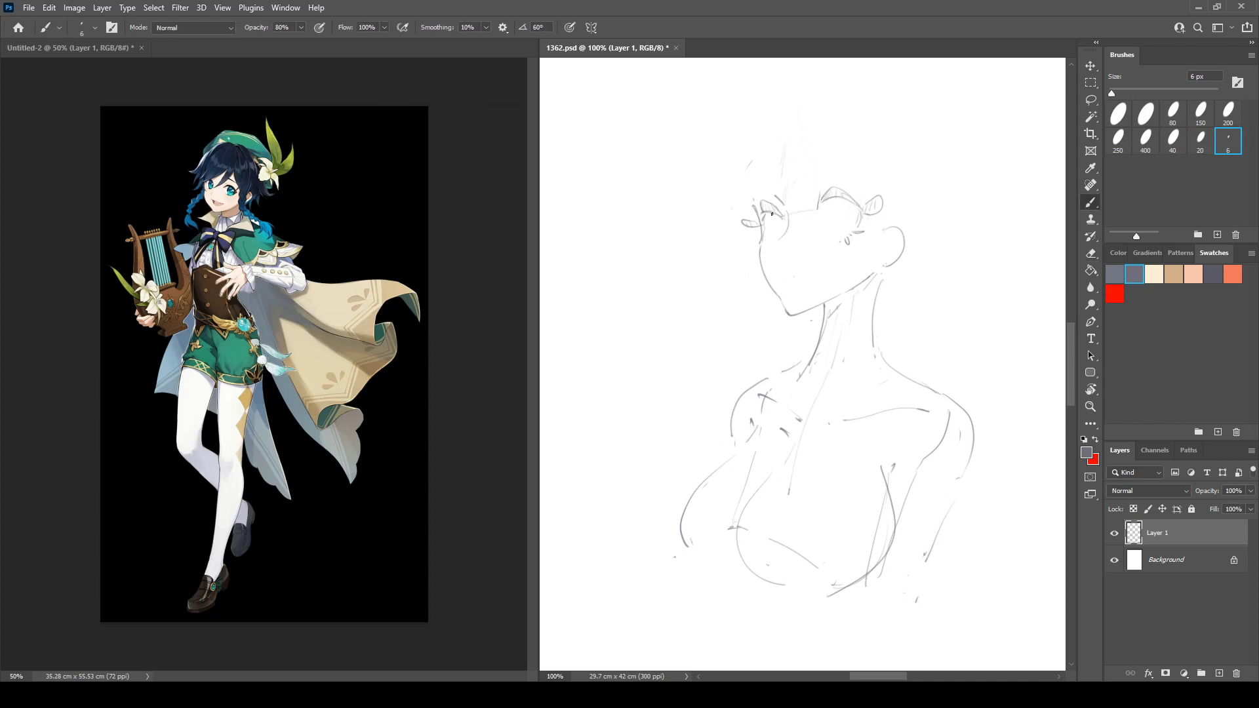
# Clean the near eye's inner corner and sketch the side of its iris below the upper lid.
pyautogui.press('e')
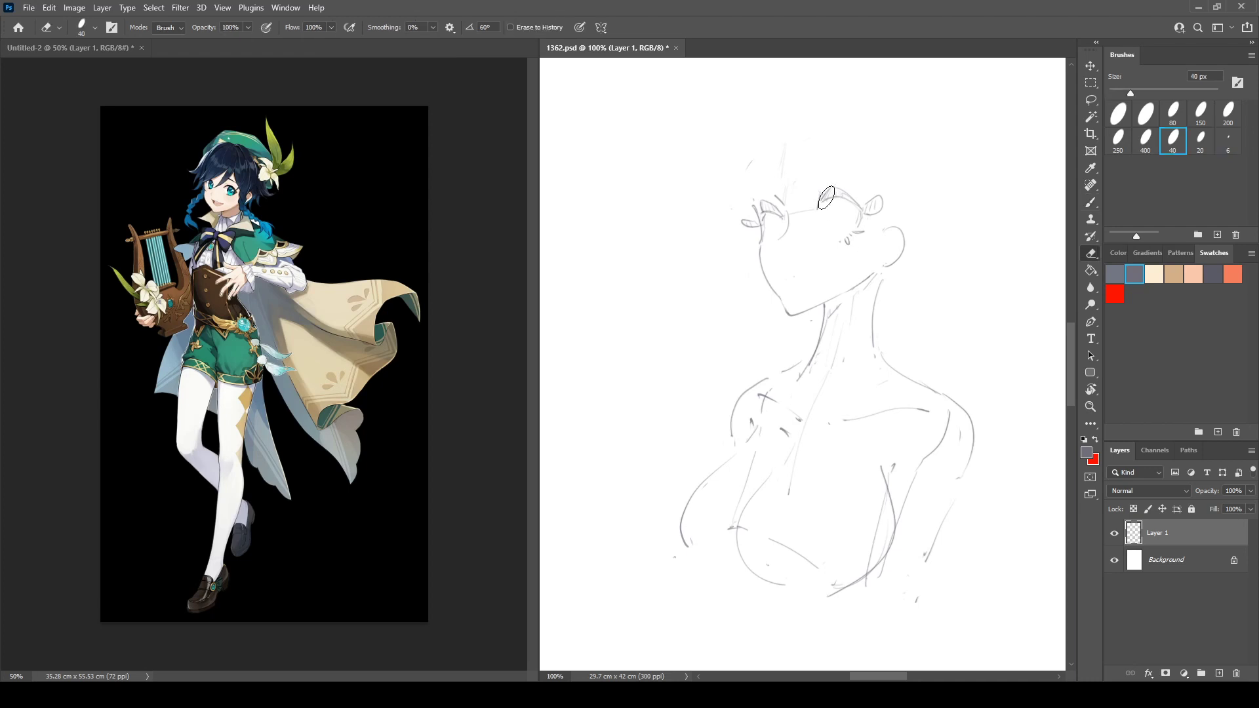
pyautogui.press('b')
pyautogui.moveTo(833, 201); pyautogui.dragTo(839, 232)
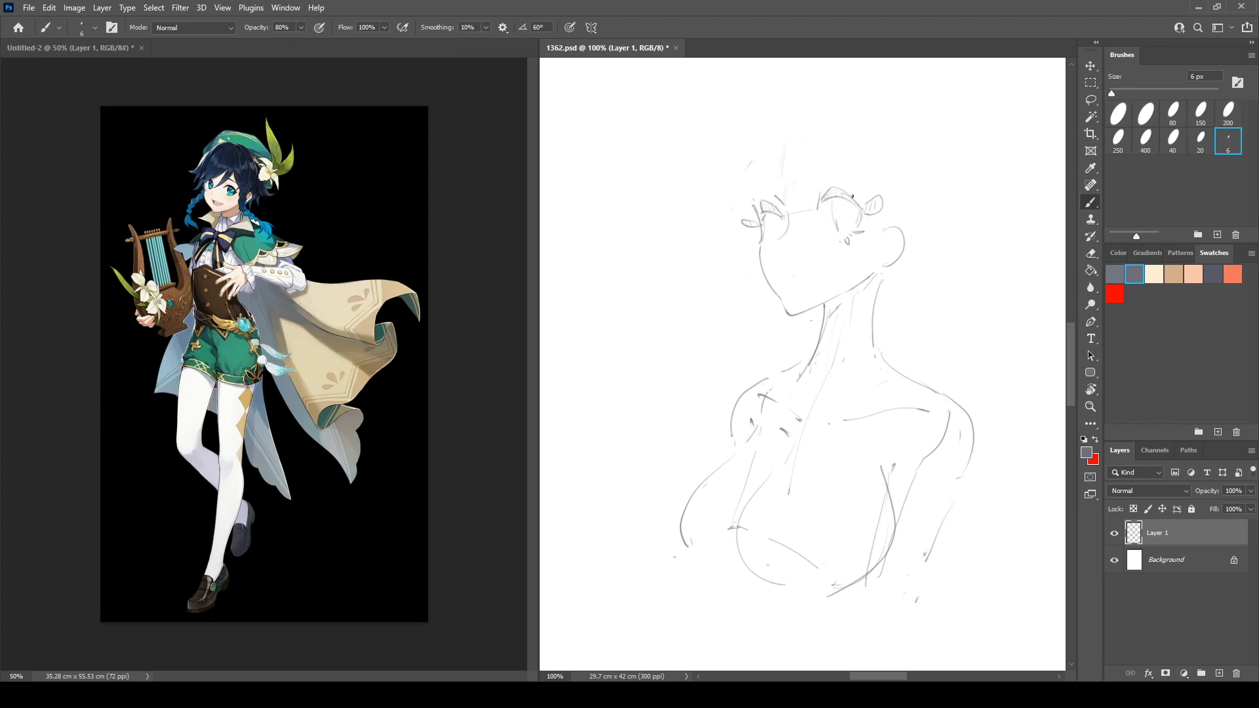
# Trim the near eye's iris line, draw the far eye's iris and compare both mirrored and unmirrored views.
pyautogui.hotkey('ctrl', 'shift', 'h')
pyautogui.press('e')
pyautogui.moveTo(777, 206); pyautogui.dragTo(774, 224)
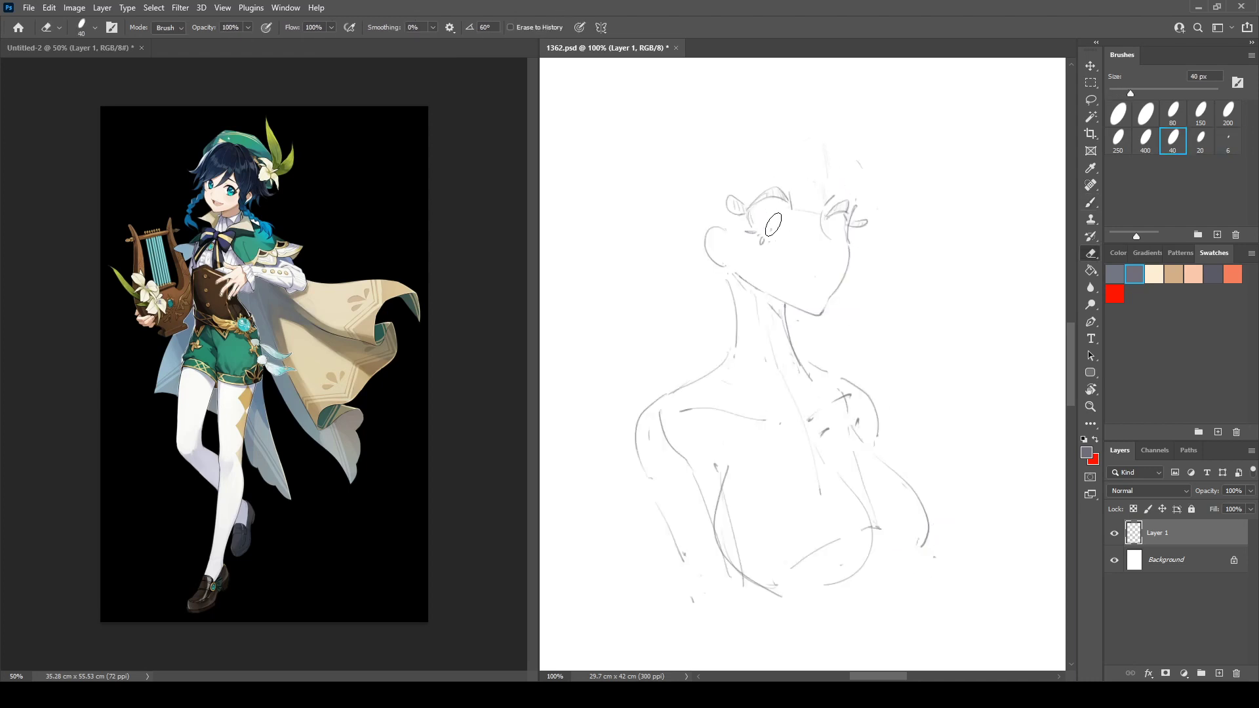
pyautogui.press('b')
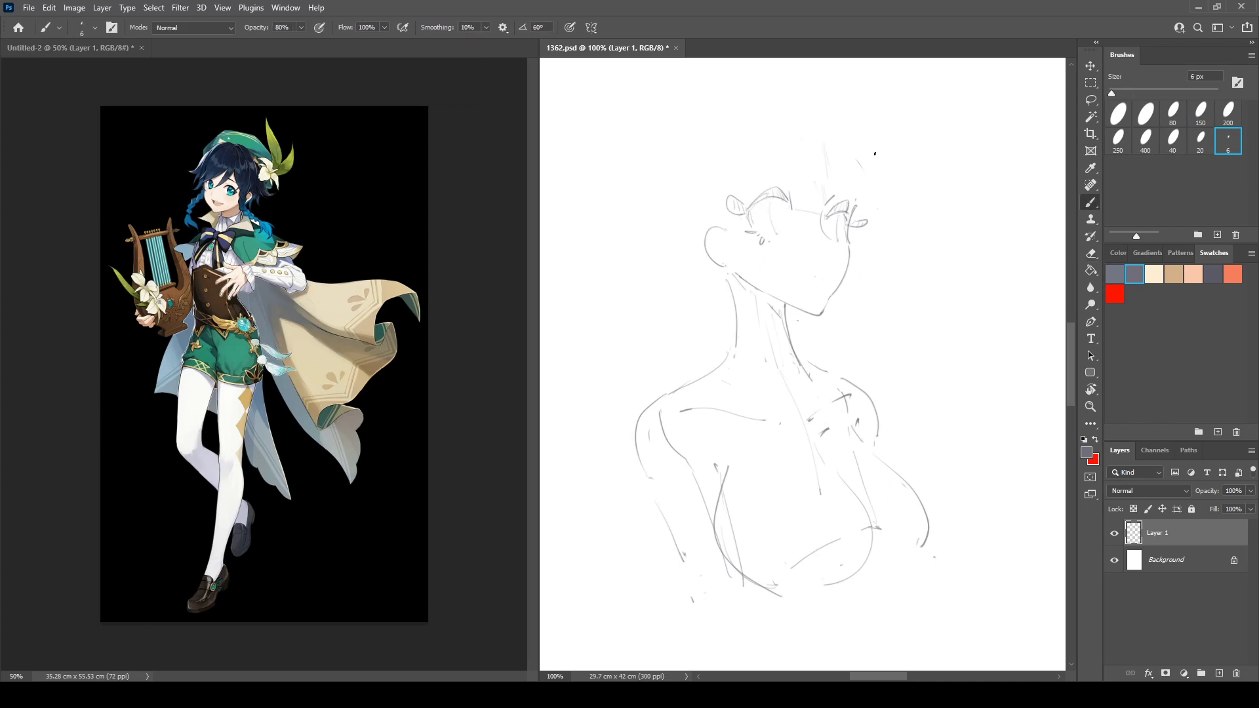
pyautogui.moveTo(838, 212); pyautogui.dragTo(836, 236)
pyautogui.hotkey('ctrl', 'shift', 'h')
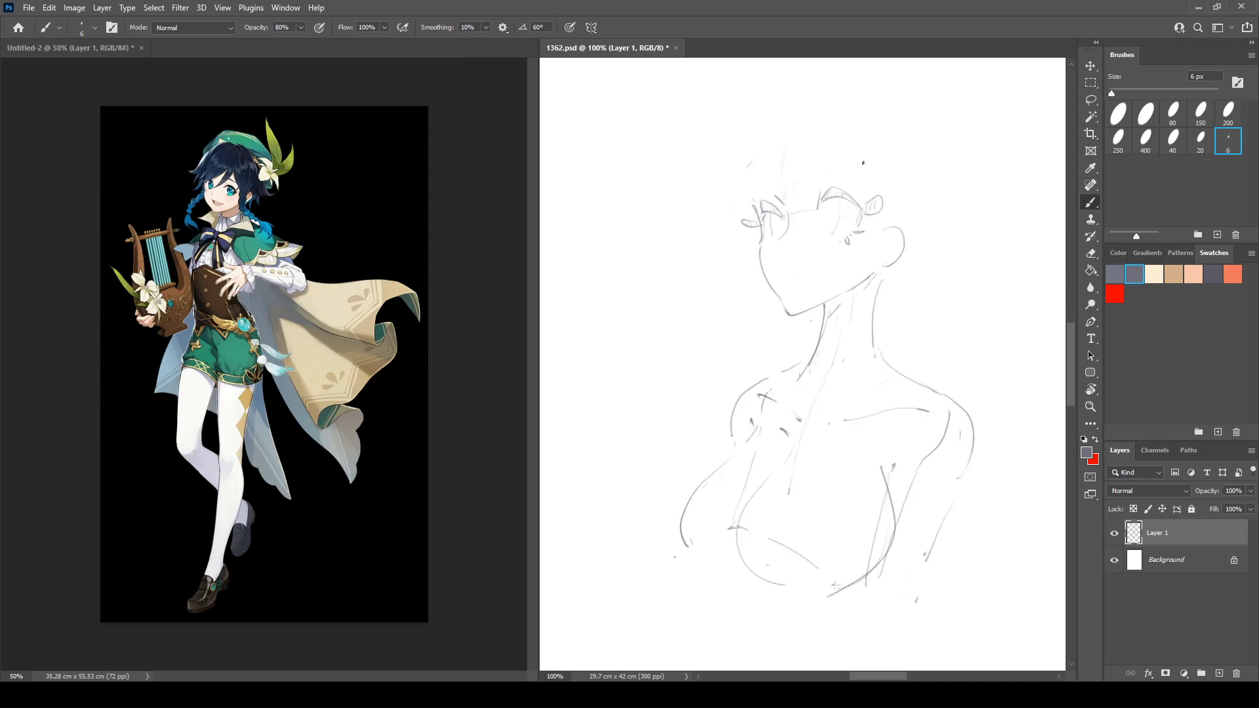
pyautogui.hotkey('ctrl', 'shift', 'h')
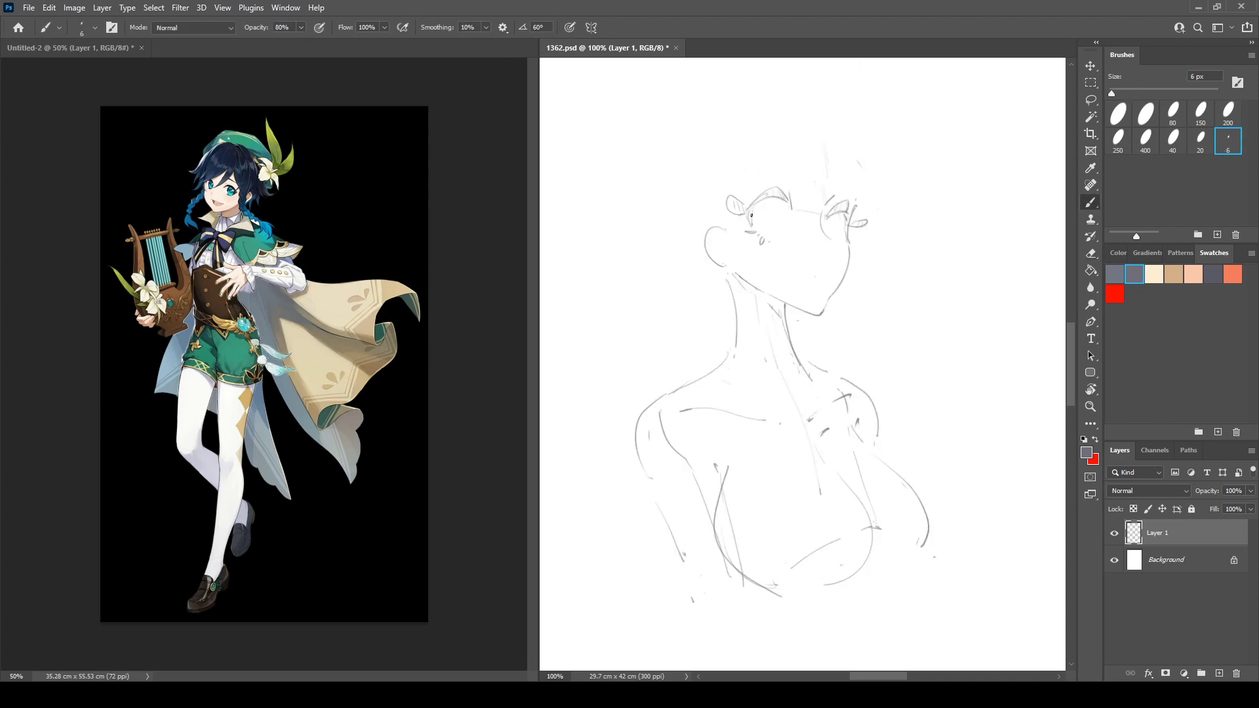
pyautogui.moveTo(727, 215); pyautogui.dragTo(792, 200)
pyautogui.hotkey('ctrl', 'z')
pyautogui.hotkey('ctrl', 'z')
# Add further iris strokes in both eyes in the mirrored view and flip the canvas back.
pyautogui.moveTo(770, 205); pyautogui.dragTo(769, 233)
pyautogui.moveTo(838, 215); pyautogui.dragTo(836, 237)
pyautogui.hotkey('ctrl', 'shift', 'h')
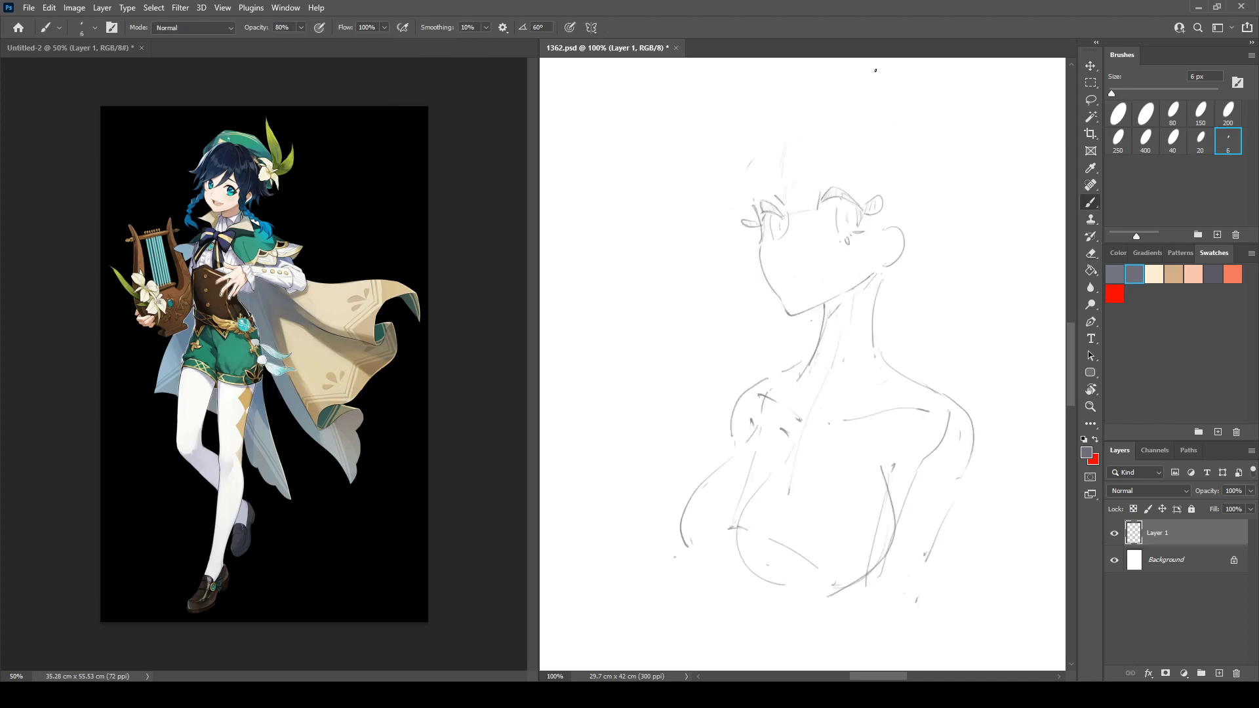
# Trim the iris strokes in both eyes and rework the near eye's outer corner, checking the mirrored view.
pyautogui.moveTo(756, 248); pyautogui.dragTo(749, 246)
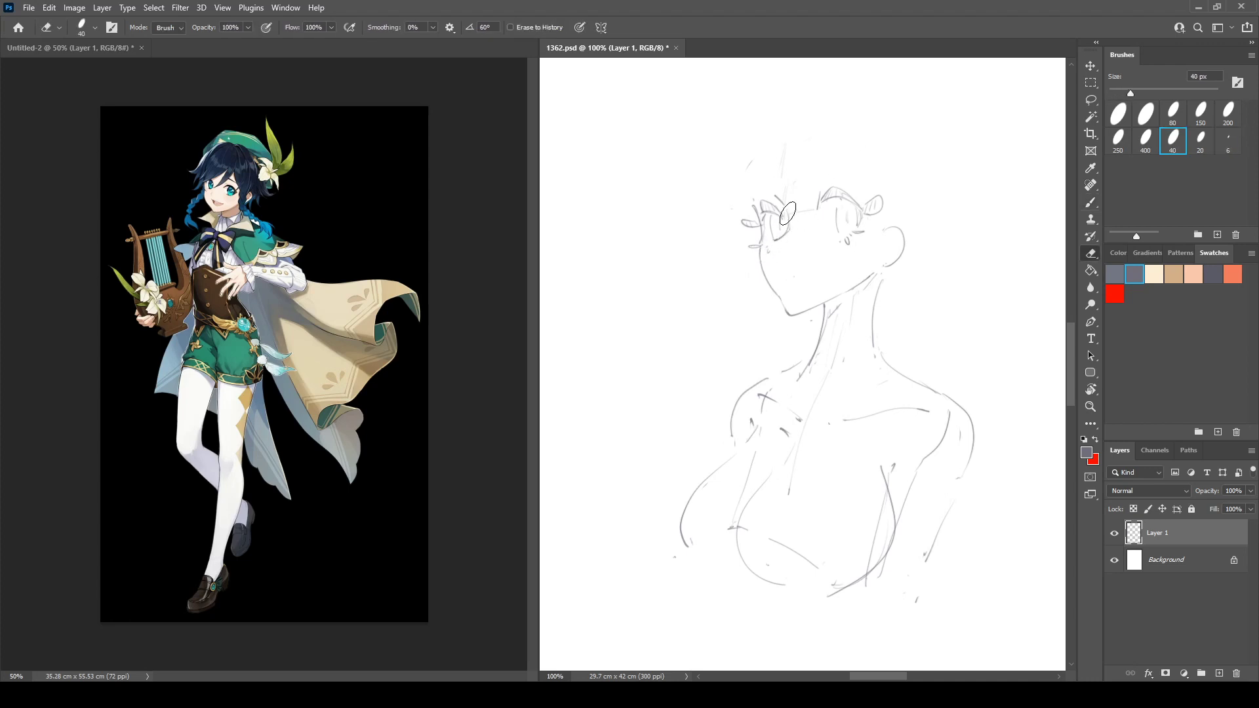
pyautogui.hotkey('ctrl', 'shift', 'h')
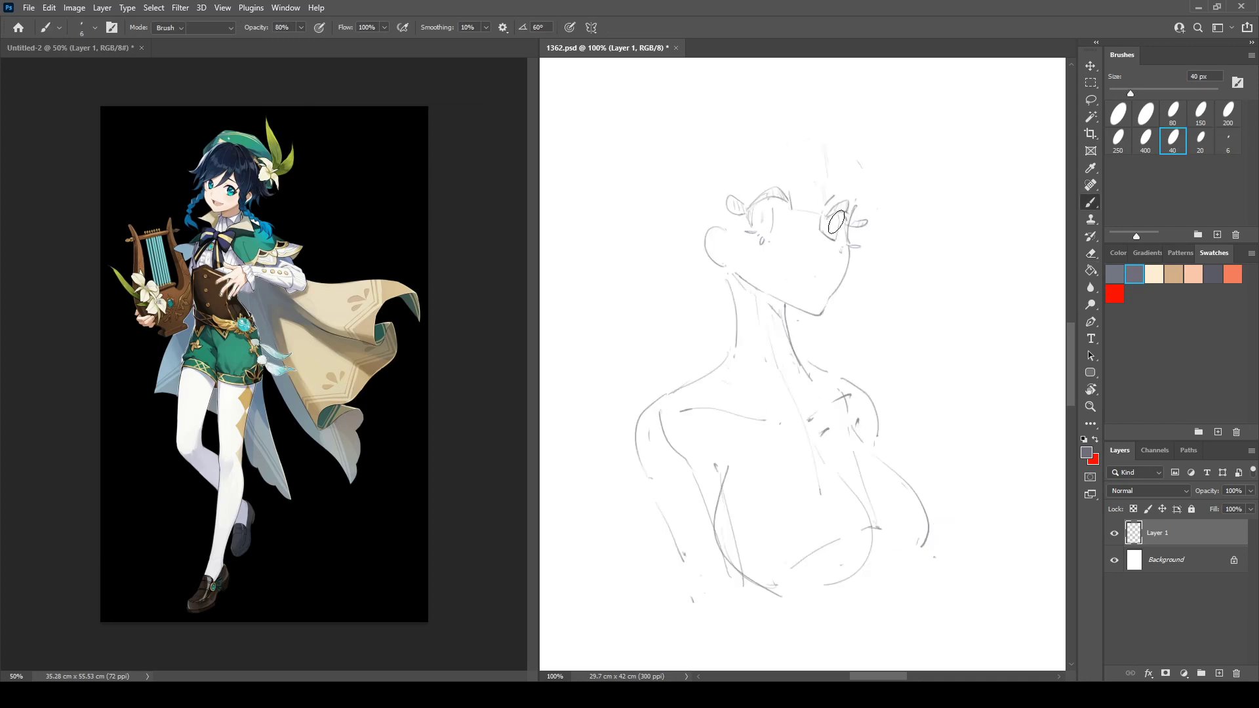
pyautogui.press('e')
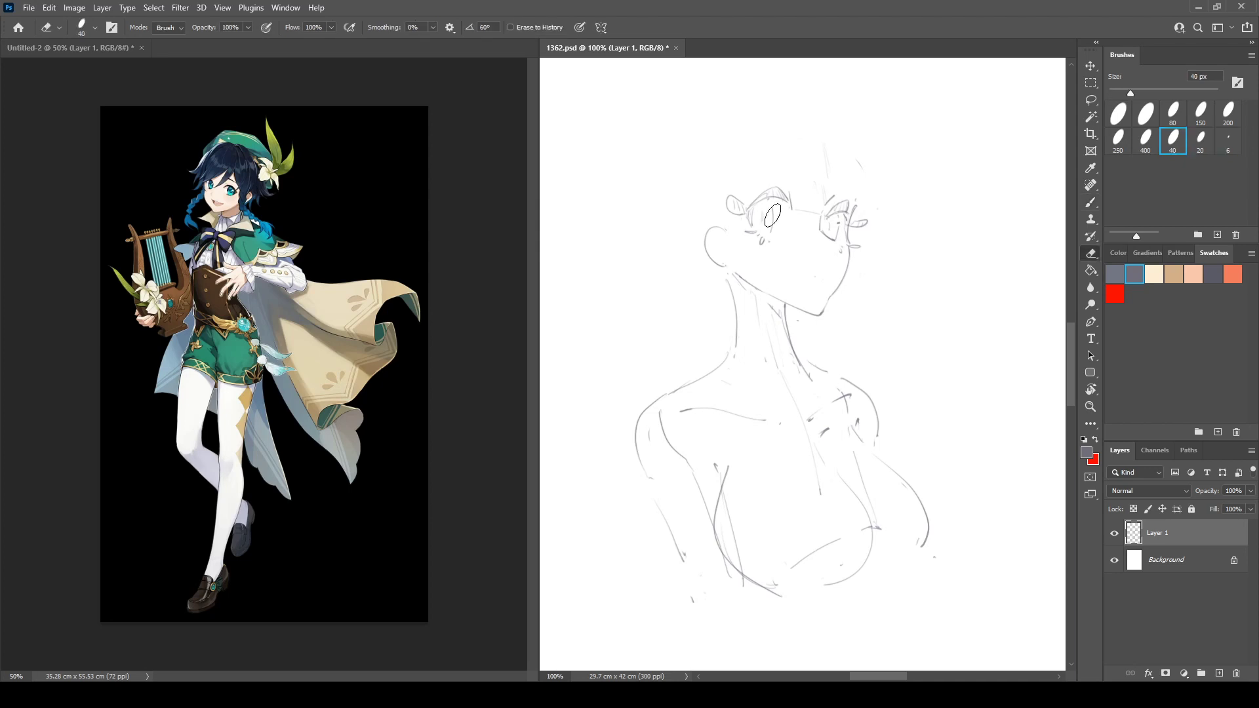
pyautogui.moveTo(770, 214); pyautogui.dragTo(774, 209)
pyautogui.press('b')
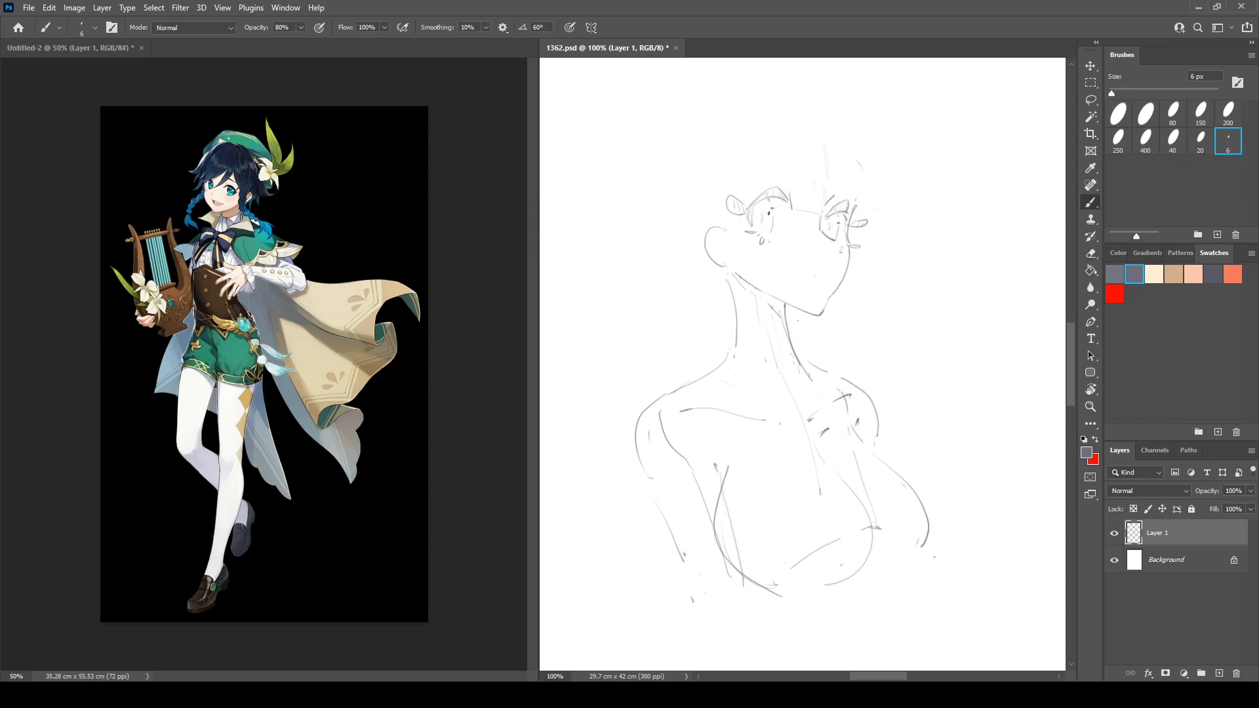
pyautogui.moveTo(757, 211)
pyautogui.mouseDown()
pyautogui.moveTo(753, 225)
pyautogui.moveTo(730, 225)
pyautogui.moveTo(749, 212)
pyautogui.mouseUp()
# Flip the canvas back and erase the inner edge of the far eye's iris.
pyautogui.press('e')
pyautogui.press('b')
pyautogui.hotkey('ctrl', 'shift', 'h')
pyautogui.press('e')
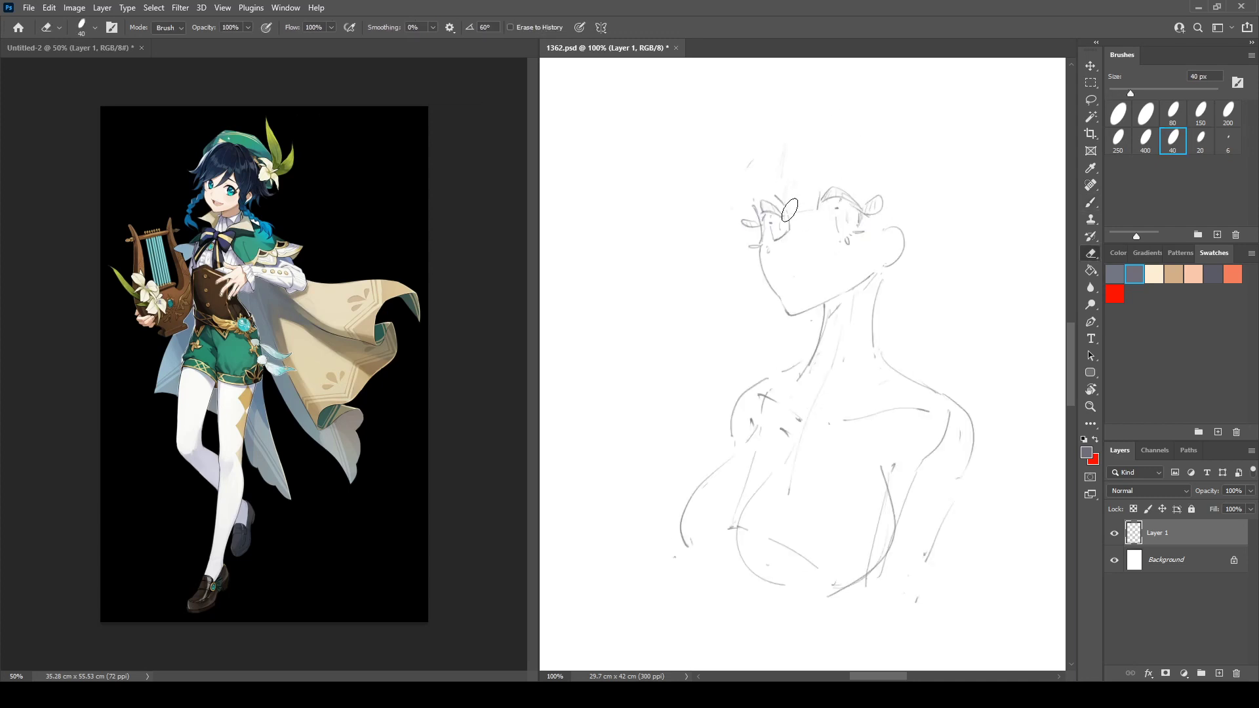
pyautogui.press('.')
pyautogui.press('.')
# Sketch a small mouth above the chin, comparing the mirrored and unmirrored views.
pyautogui.press('b')
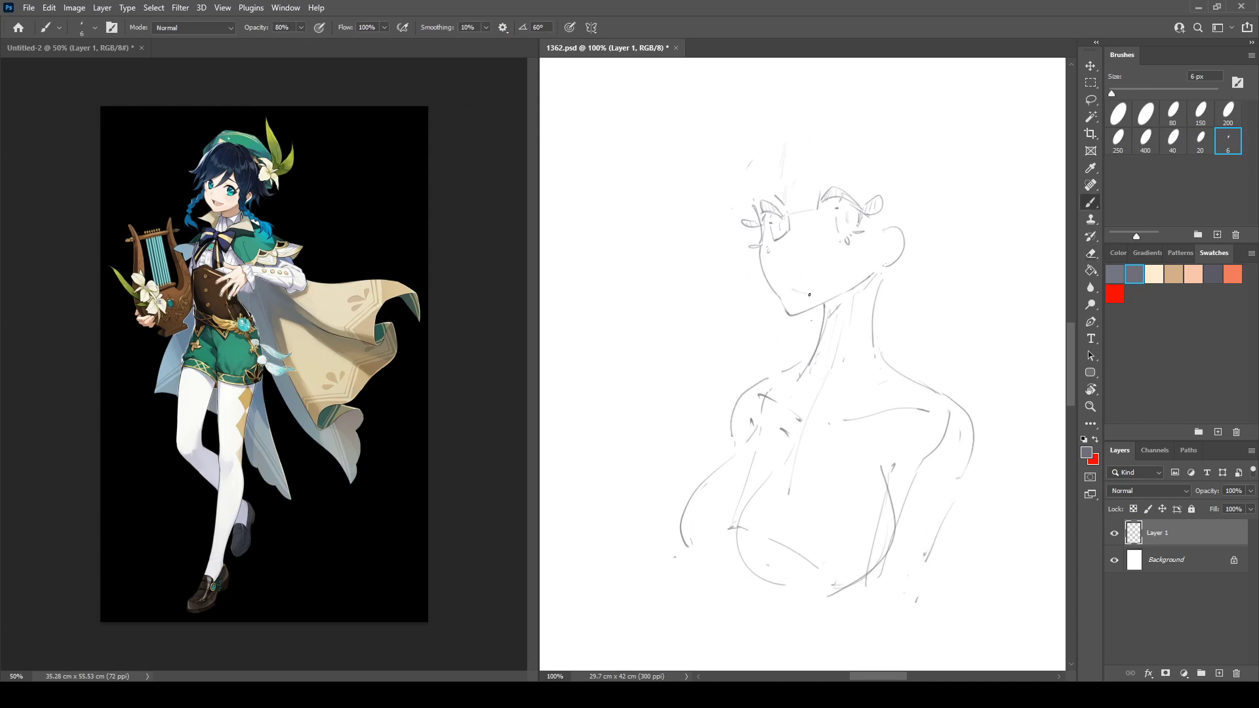
pyautogui.hotkey('ctrl', 'shift', 'h')
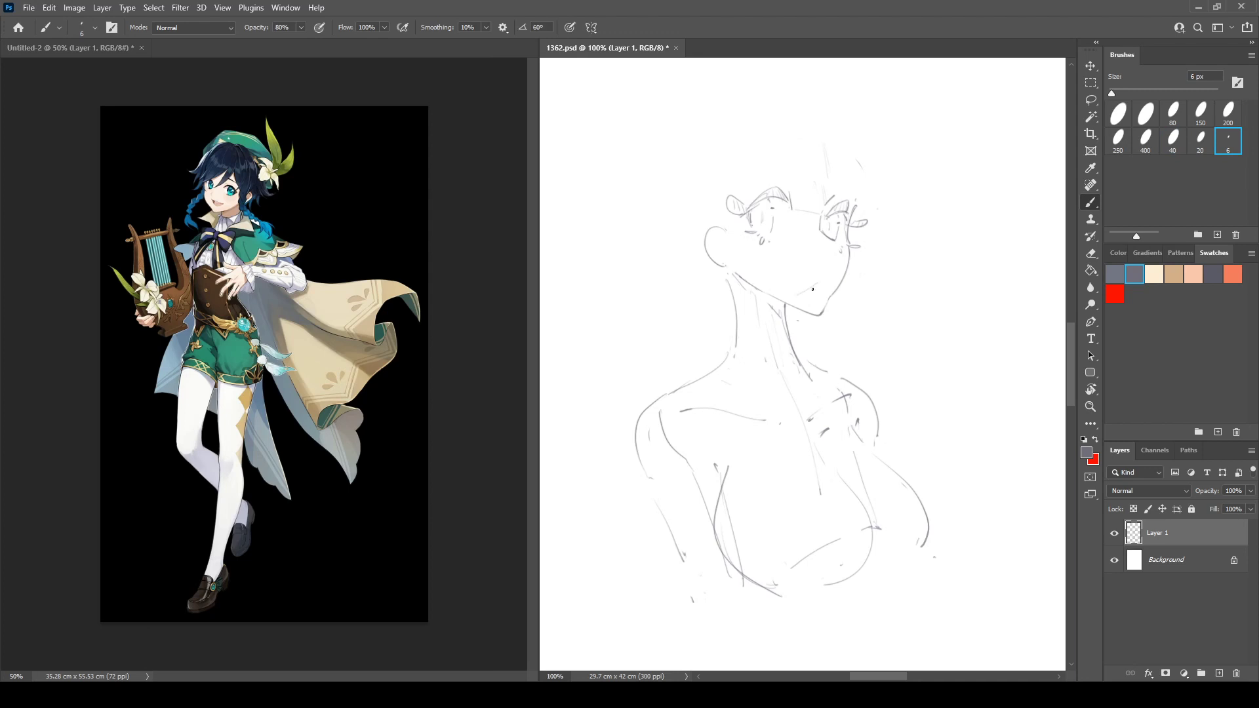
pyautogui.press('h')
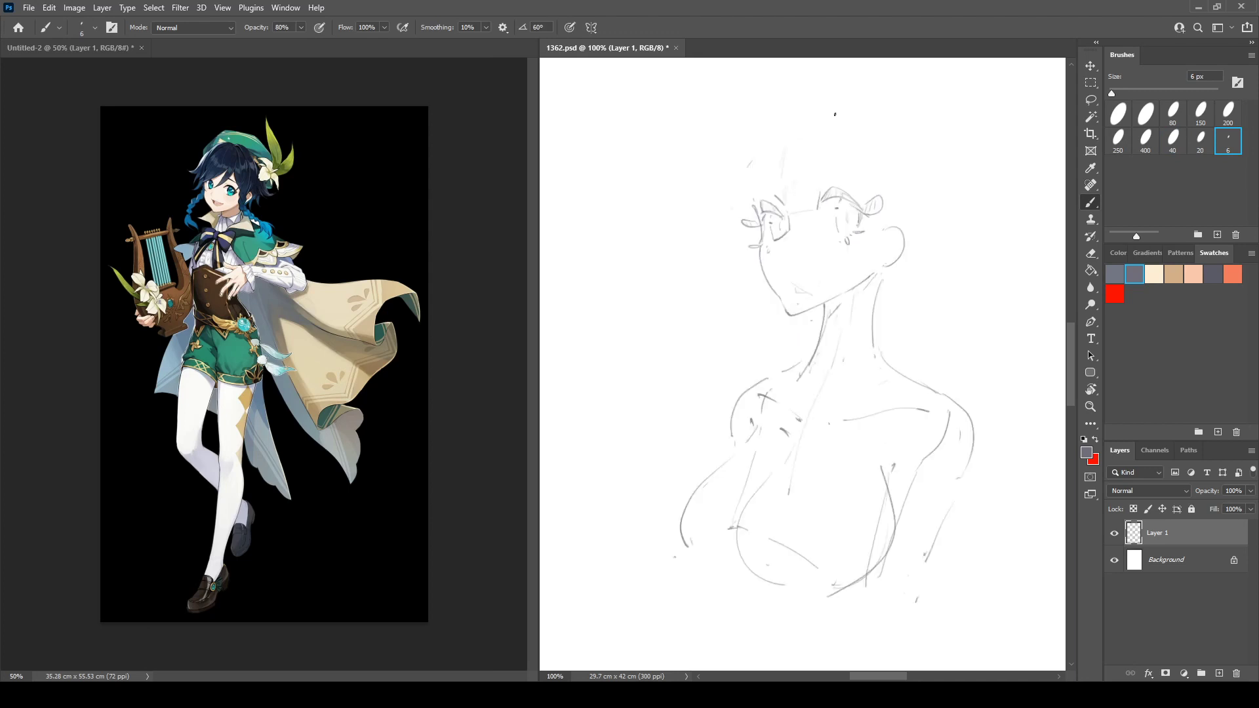
# Erase and redraw the far eye's iris edge and clean around its lower lashes, flipping the canvas to compare.
pyautogui.press('e')
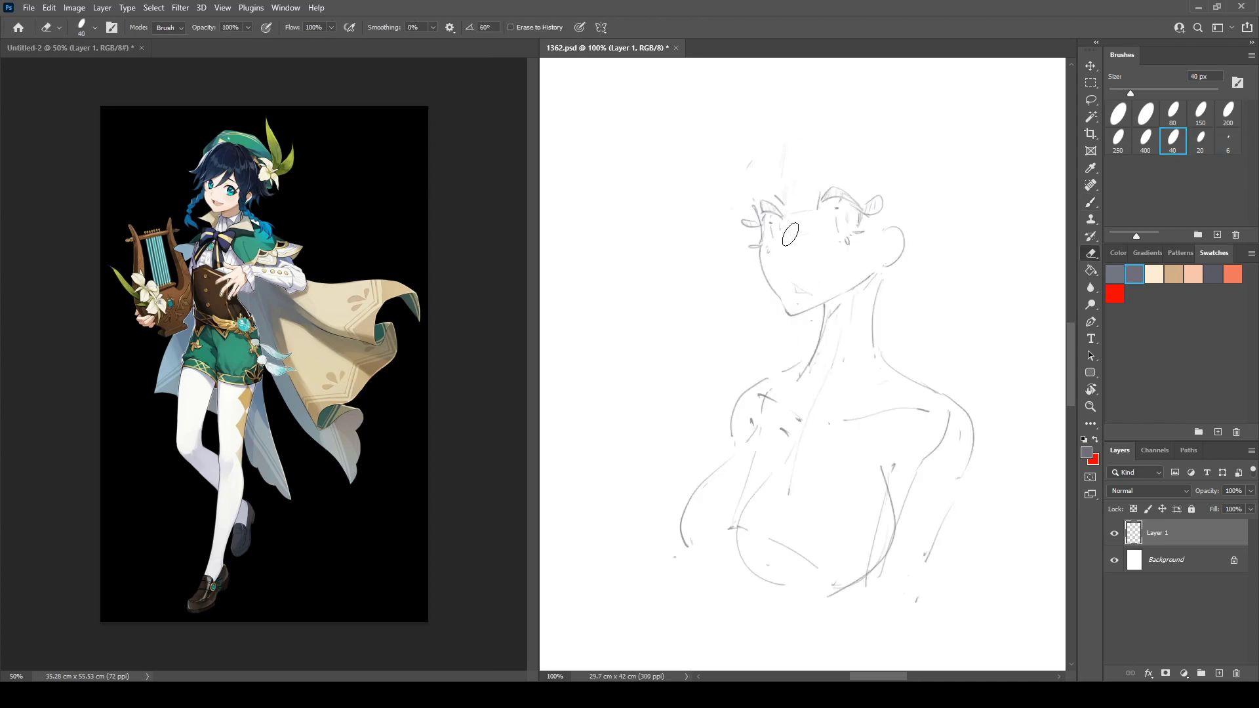
pyautogui.press('b')
pyautogui.press('h')
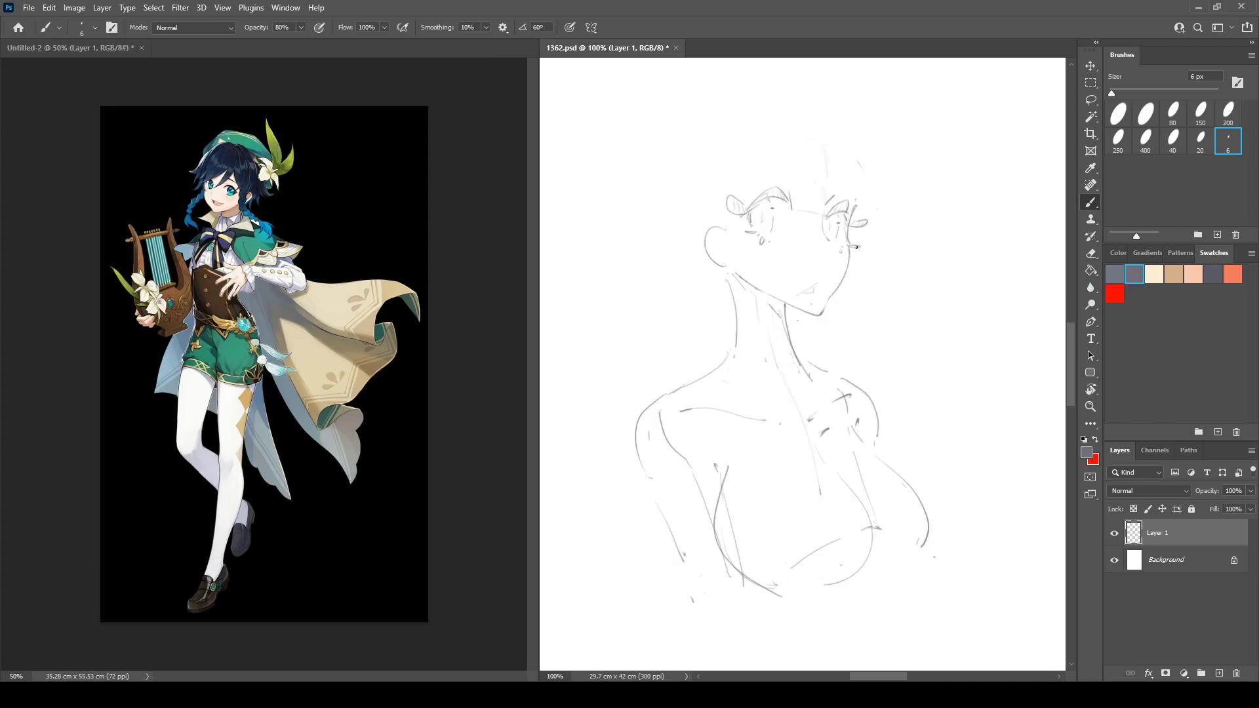
pyautogui.press('e')
pyautogui.moveTo(857, 247); pyautogui.dragTo(823, 236)
pyautogui.press('b')
pyautogui.press('h')
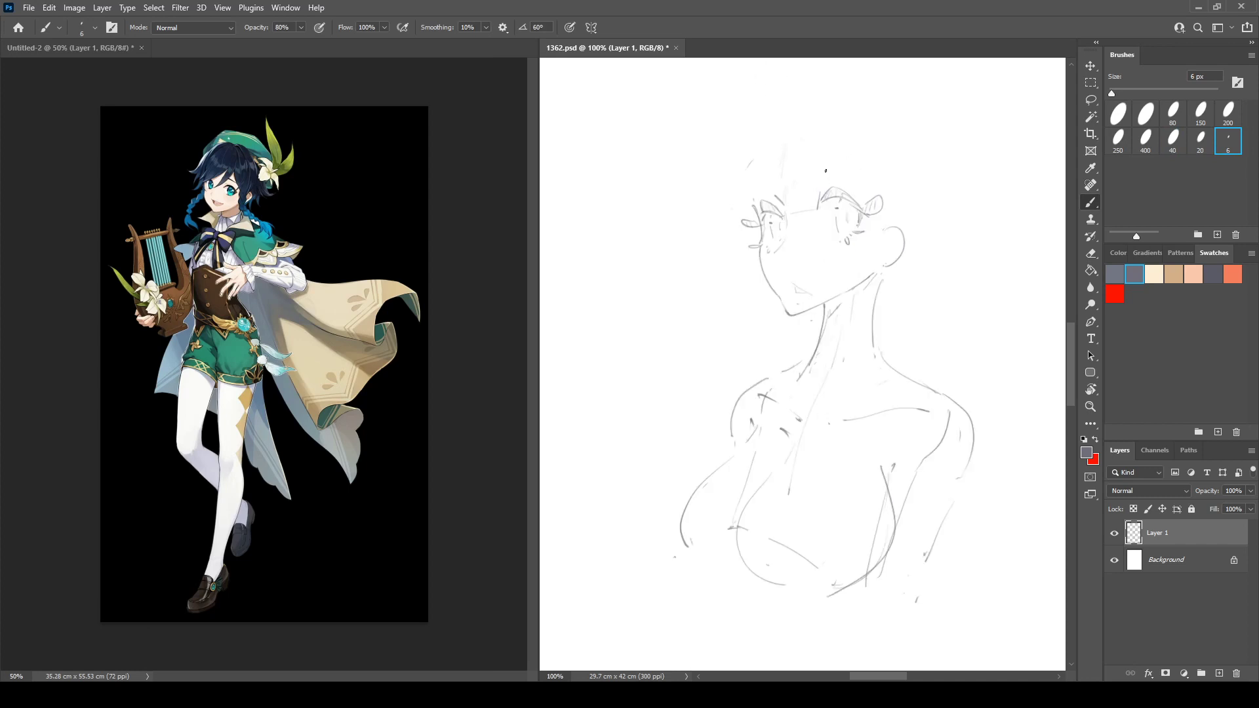
# Erase the eyes, mouth and front face contour, and redraw the far side of the face from brow to cheek.
pyautogui.press('e')
pyautogui.moveTo(794, 267)
pyautogui.mouseDown()
pyautogui.moveTo(747, 245)
pyautogui.moveTo(785, 253)
pyautogui.moveTo(777, 216)
pyautogui.moveTo(813, 192)
pyautogui.moveTo(836, 198)
pyautogui.moveTo(829, 231)
pyautogui.moveTo(814, 232)
pyautogui.moveTo(851, 224)
pyautogui.moveTo(802, 279)
pyautogui.moveTo(784, 281)
pyautogui.moveTo(745, 210)
pyautogui.moveTo(776, 269)
pyautogui.moveTo(769, 281)
pyautogui.moveTo(762, 260)
pyautogui.moveTo(810, 295)
pyautogui.moveTo(783, 218)
pyautogui.mouseUp()
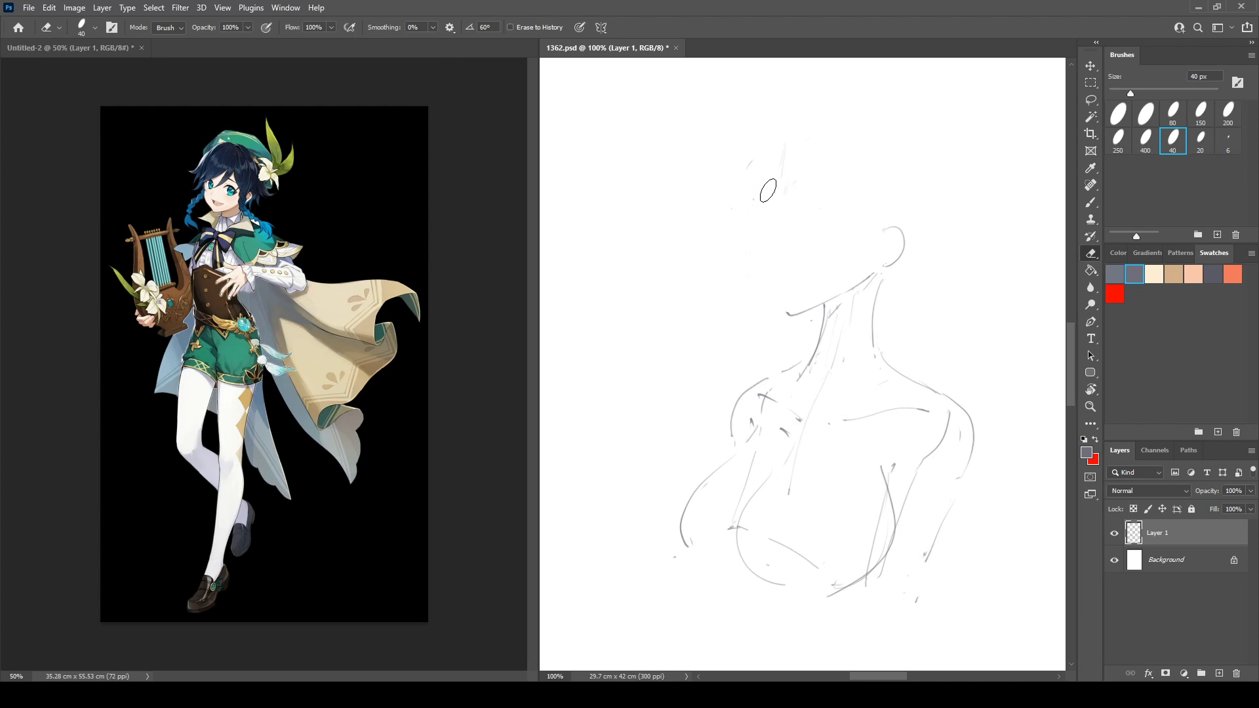
pyautogui.press('b')
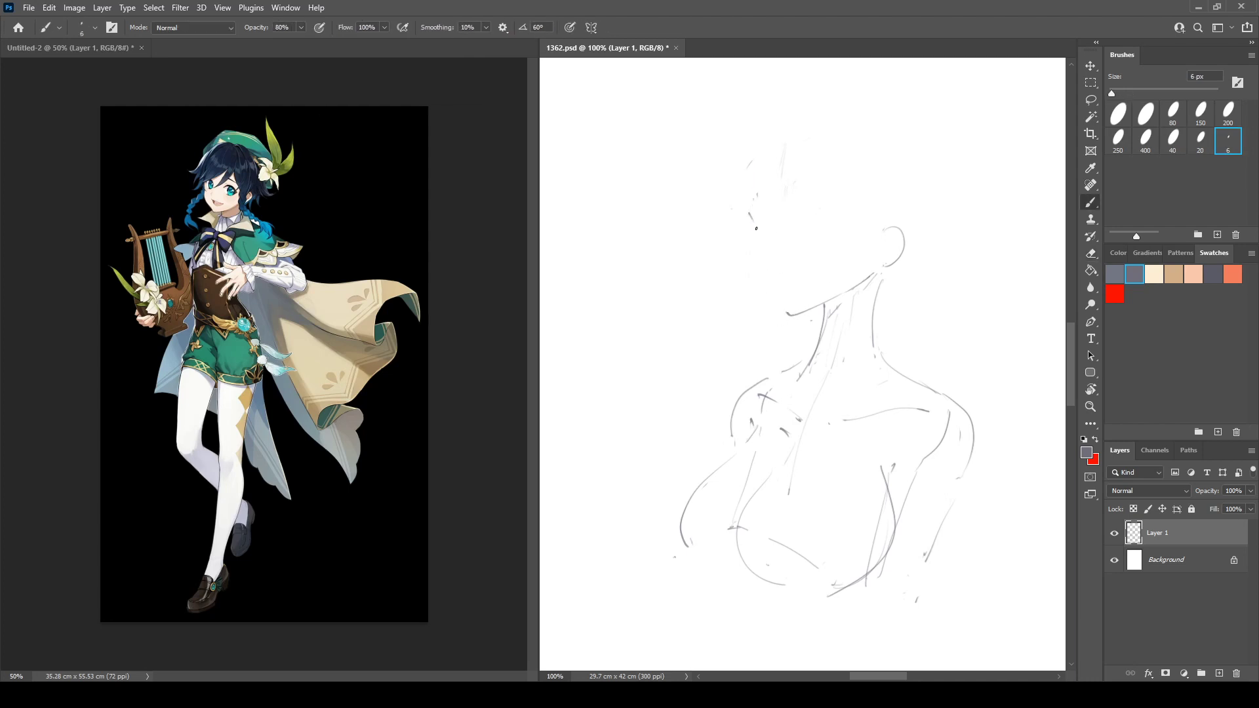
pyautogui.moveTo(770, 287); pyautogui.dragTo(786, 314)
pyautogui.moveTo(750, 208); pyautogui.dragTo(762, 269)
pyautogui.hotkey('ctrl', 'z')
pyautogui.moveTo(751, 206); pyautogui.dragTo(759, 249)
# Refine the far cheek's contour down to the tip of the chin.
pyautogui.press('e')
pyautogui.moveTo(780, 301)
pyautogui.mouseDown()
pyautogui.moveTo(761, 266)
pyautogui.moveTo(787, 312)
pyautogui.mouseUp()
pyautogui.press('b')
pyautogui.press('e')
pyautogui.moveTo(762, 265); pyautogui.dragTo(785, 307)
pyautogui.press('b')
pyautogui.press('e')
# Sketch light vertical and horizontal guidelines across the face for placing the features.
pyautogui.press('b')
pyautogui.moveTo(779, 197)
pyautogui.mouseDown()
pyautogui.moveTo(785, 273)
pyautogui.moveTo(785, 211)
pyautogui.mouseUp()
pyautogui.press('e')
pyautogui.press('b')
pyautogui.moveTo(785, 204); pyautogui.dragTo(789, 274)
pyautogui.press('e')
pyautogui.press('b')
# Sketch the far eye's upper lid arc beside the vertical guideline and erase stray strokes beneath it.
pyautogui.moveTo(770, 190); pyautogui.dragTo(781, 206)
pyautogui.press('e')
pyautogui.press('b')
pyautogui.moveTo(769, 194); pyautogui.dragTo(785, 207)
pyautogui.press('e')
pyautogui.moveTo(784, 216); pyautogui.dragTo(778, 242)
pyautogui.press('b')
pyautogui.press('e')
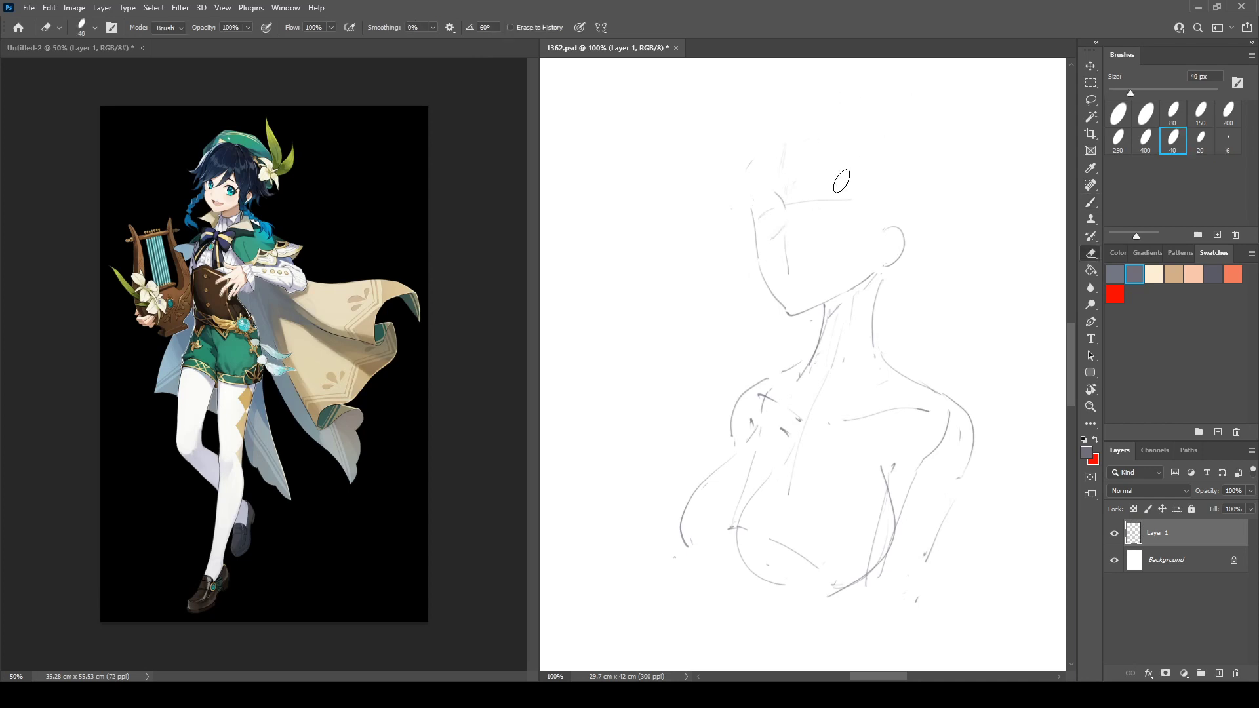
# Draw the near eye's arched upper lid and add its inner-corner lash in the mirrored view.
pyautogui.press('b')
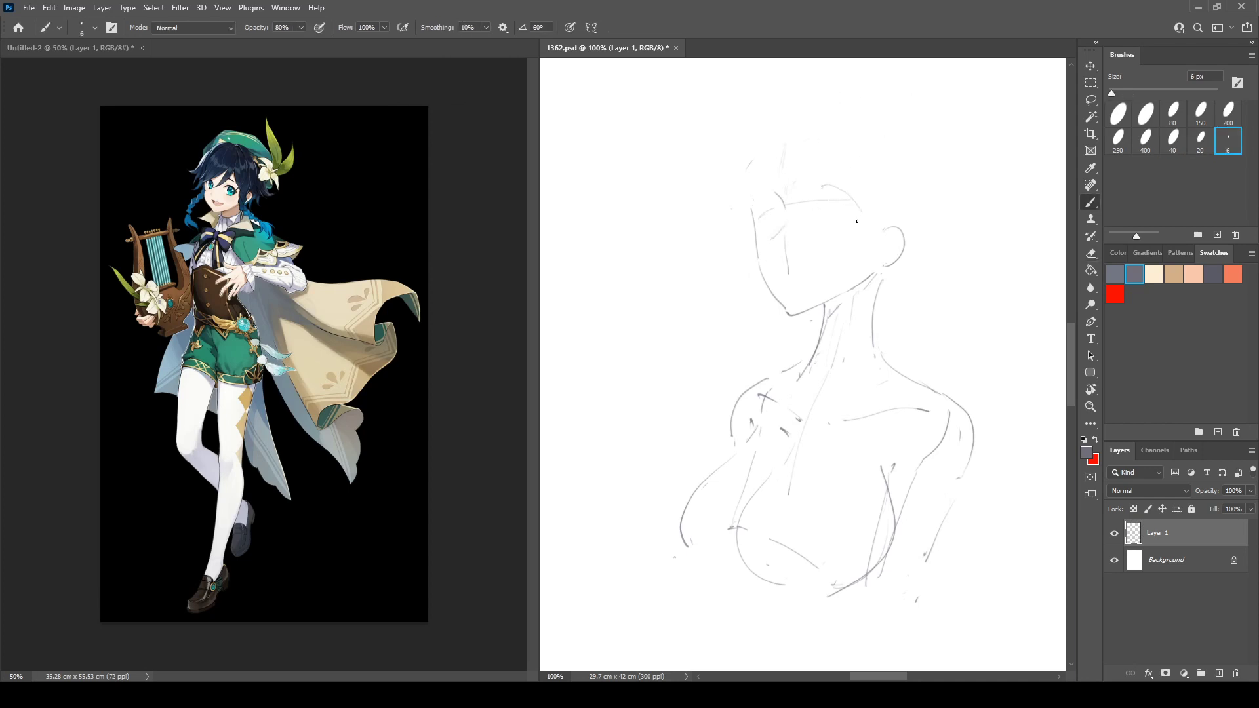
pyautogui.moveTo(816, 189)
pyautogui.mouseDown()
pyautogui.moveTo(828, 182)
pyautogui.moveTo(860, 218)
pyautogui.mouseUp()
pyautogui.hotkey('ctrl', 'shift', 'h')
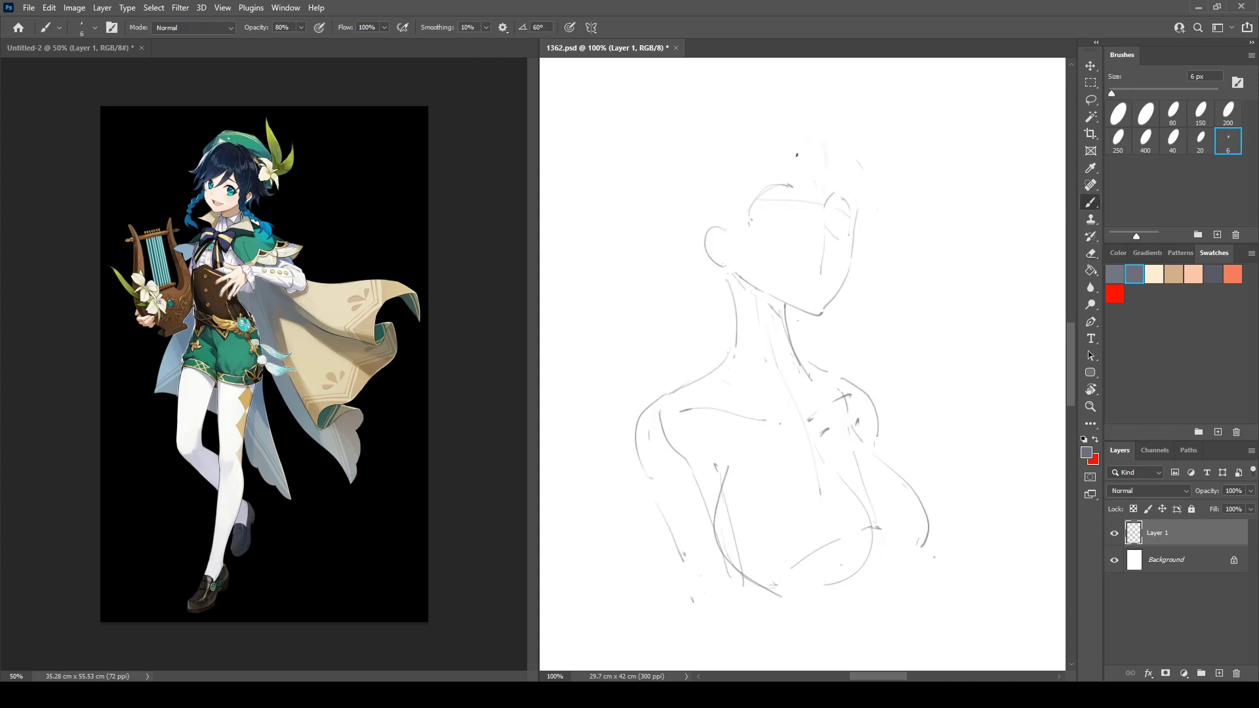
pyautogui.moveTo(808, 173); pyautogui.dragTo(794, 190)
# Shape the far eye's upper lid and iris side, cleaning the overlapping lines.
pyautogui.moveTo(845, 194); pyautogui.dragTo(839, 201)
pyautogui.press('e')
pyautogui.press('b')
pyautogui.press('e')
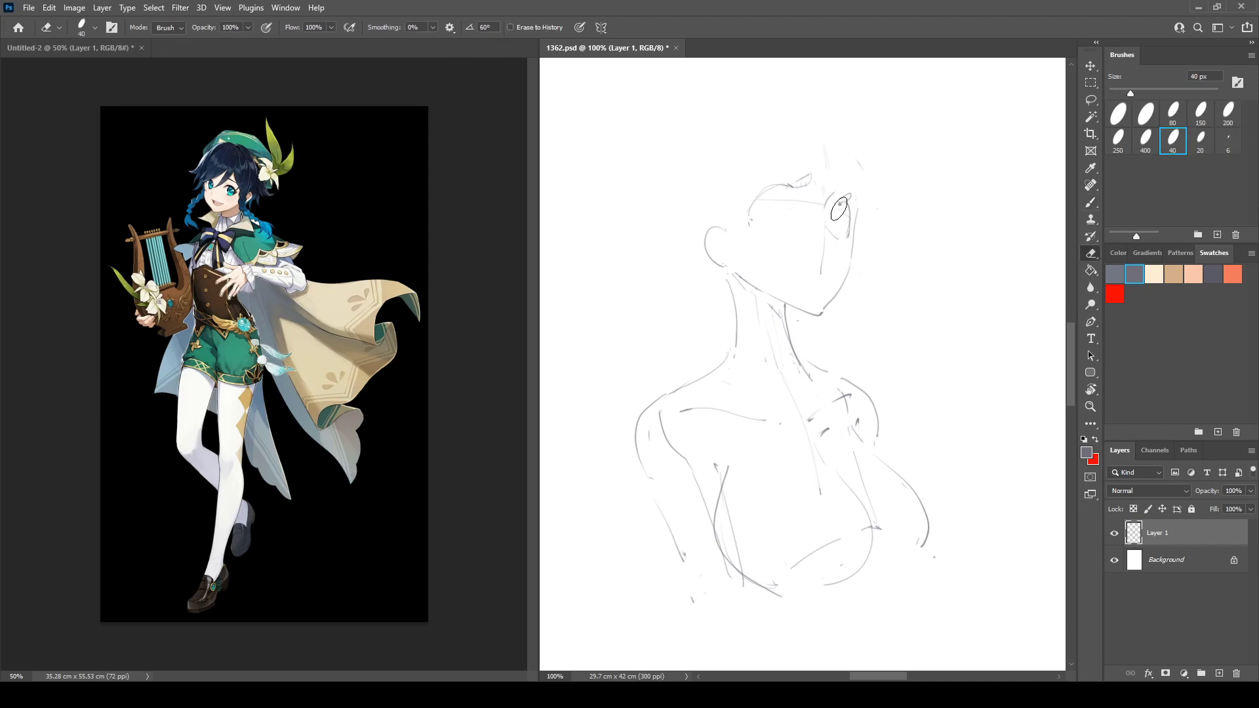
pyautogui.press('b')
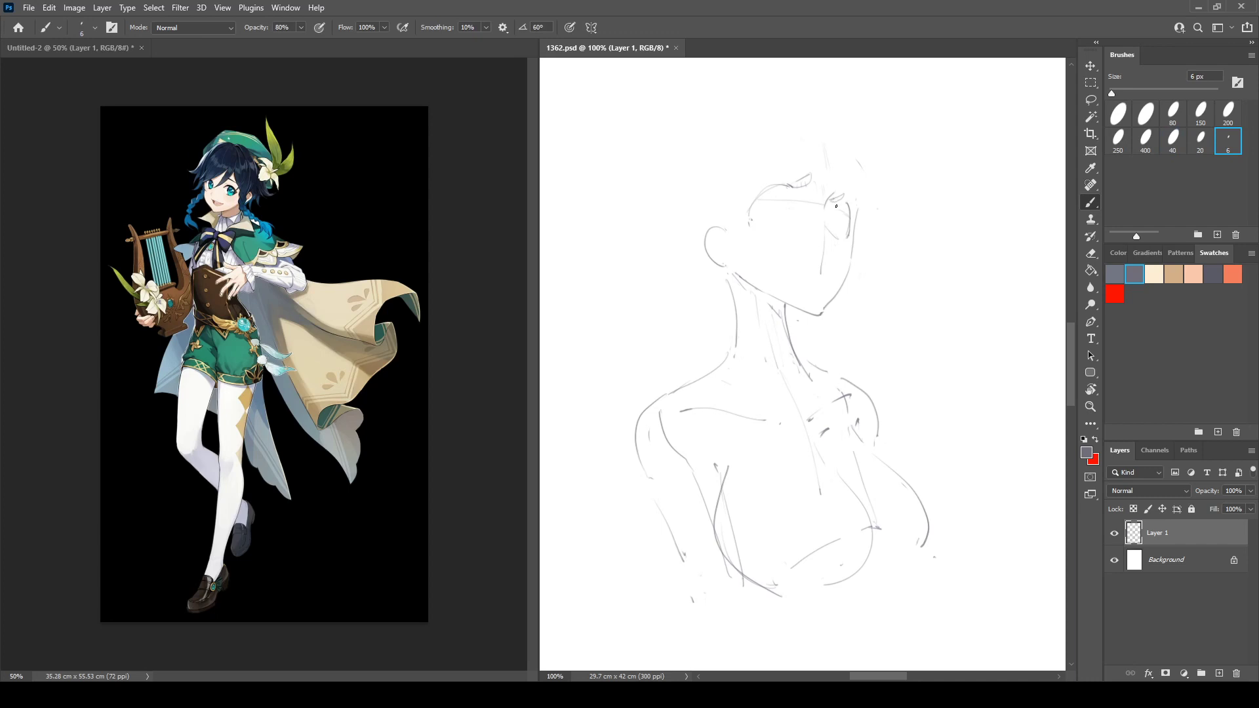
pyautogui.press('e')
pyautogui.moveTo(840, 196)
pyautogui.mouseDown()
pyautogui.moveTo(832, 202)
pyautogui.moveTo(847, 202)
pyautogui.mouseUp()
pyautogui.press('b')
# Thicken both upper lids and add outer lashes to both eyes, plus a lower lash on the far eye.
pyautogui.moveTo(749, 210)
pyautogui.mouseDown()
pyautogui.moveTo(762, 188)
pyautogui.moveTo(781, 188)
pyautogui.moveTo(747, 207)
pyautogui.moveTo(790, 192)
pyautogui.moveTo(777, 184)
pyautogui.moveTo(853, 216)
pyautogui.mouseUp()
pyautogui.moveTo(741, 218); pyautogui.dragTo(724, 214)
pyautogui.press('e')
pyautogui.press('b')
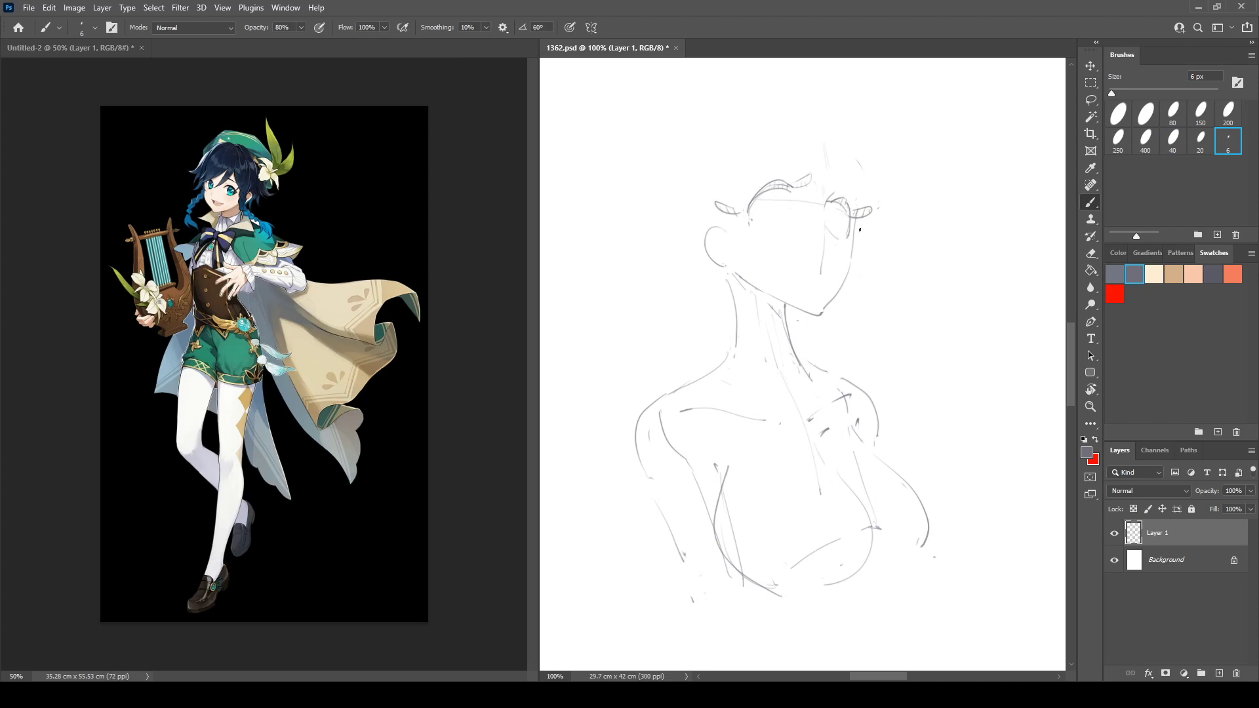
pyautogui.moveTo(870, 228); pyautogui.dragTo(853, 233)
# Darken the near eye's upper lid and outline the irises of both eyes, comparing mirrored and unmirrored views.
pyautogui.moveTo(742, 222); pyautogui.dragTo(809, 176)
pyautogui.moveTo(824, 212); pyautogui.dragTo(826, 226)
pyautogui.hotkey('ctrl', 'shift', 'h')
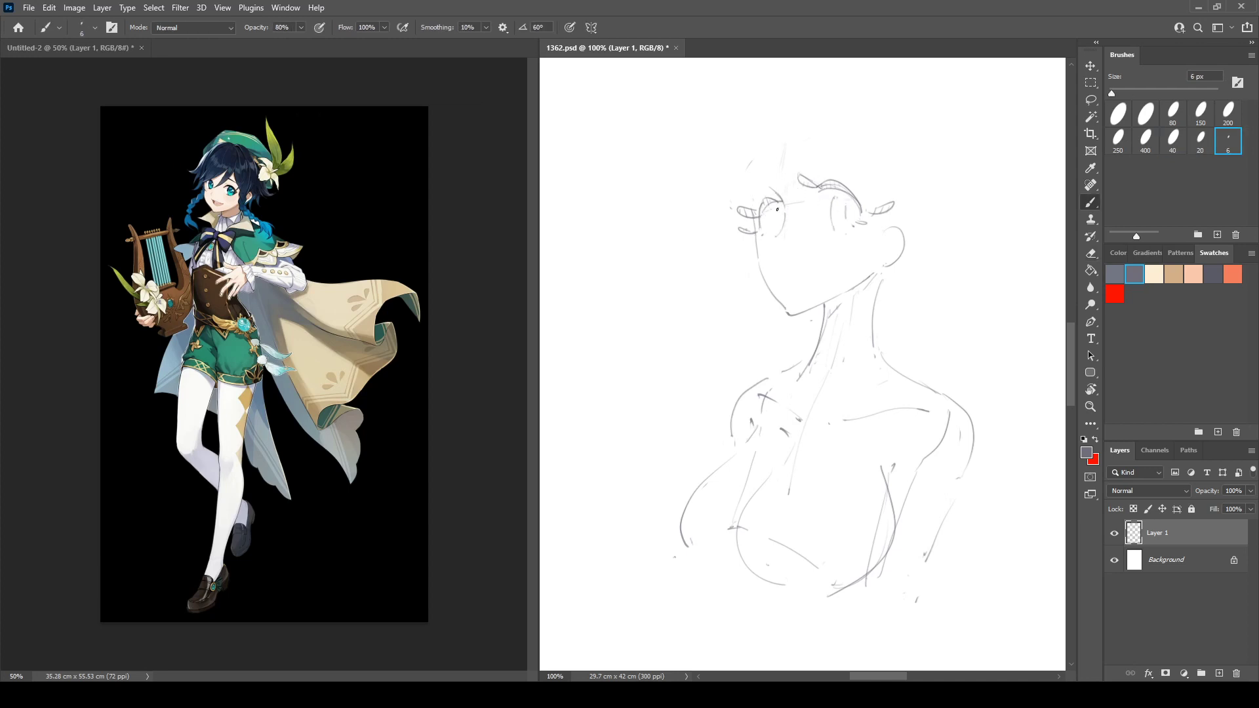
pyautogui.moveTo(777, 209)
pyautogui.mouseDown()
pyautogui.moveTo(775, 230)
pyautogui.moveTo(838, 232)
pyautogui.mouseUp()
pyautogui.hotkey('ctrl', 'shift', 'h')
# Erase and redraw the inner edge of the far eye in the mirrored view.
pyautogui.press('e')
pyautogui.press('b')
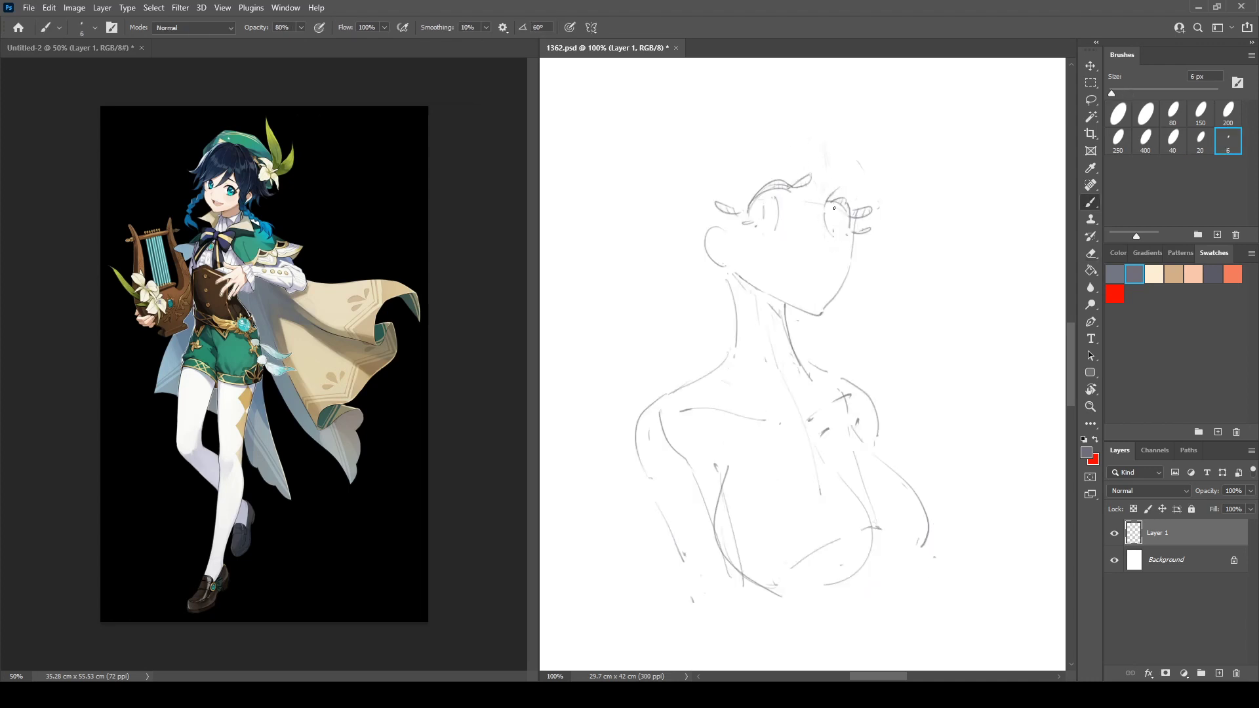
pyautogui.press('e')
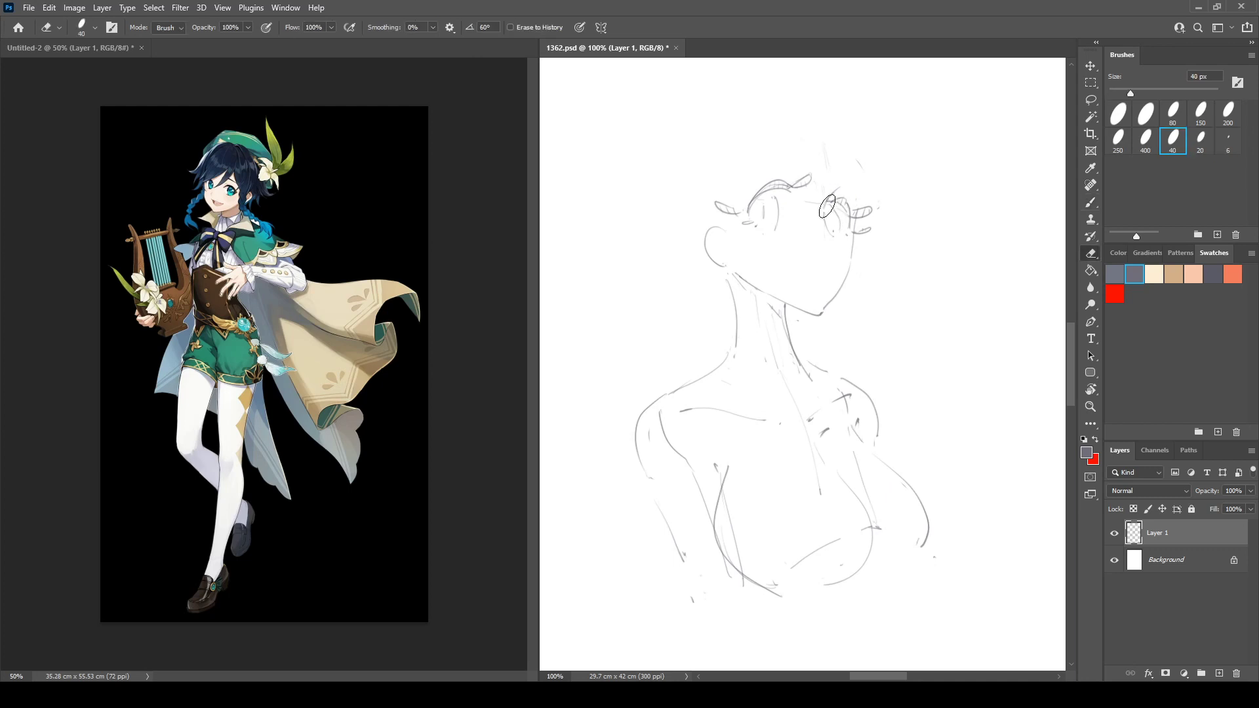
pyautogui.press('b')
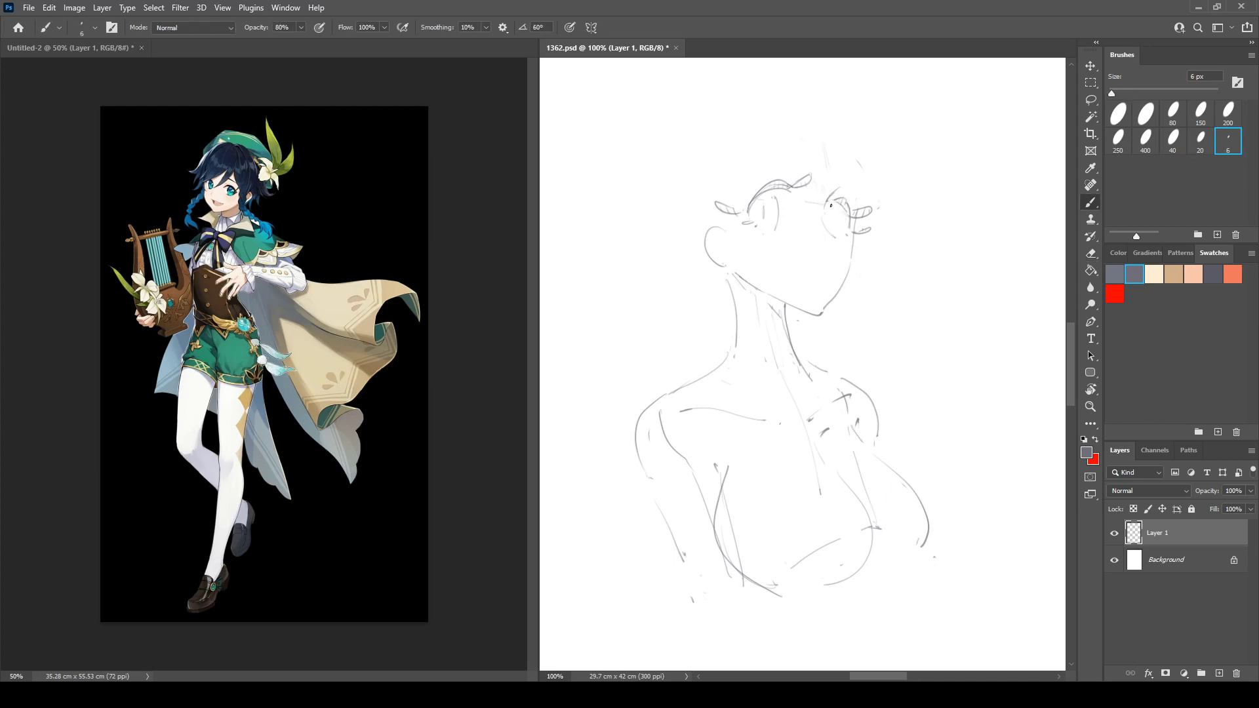
pyautogui.press('e')
pyautogui.press('b')
# Flip the canvas back and refine the strokes inside the far eye's iris.
pyautogui.hotkey('ctrl', 'shift', 'h')
pyautogui.press('e')
pyautogui.moveTo(774, 209); pyautogui.dragTo(776, 213)
pyautogui.press('b')
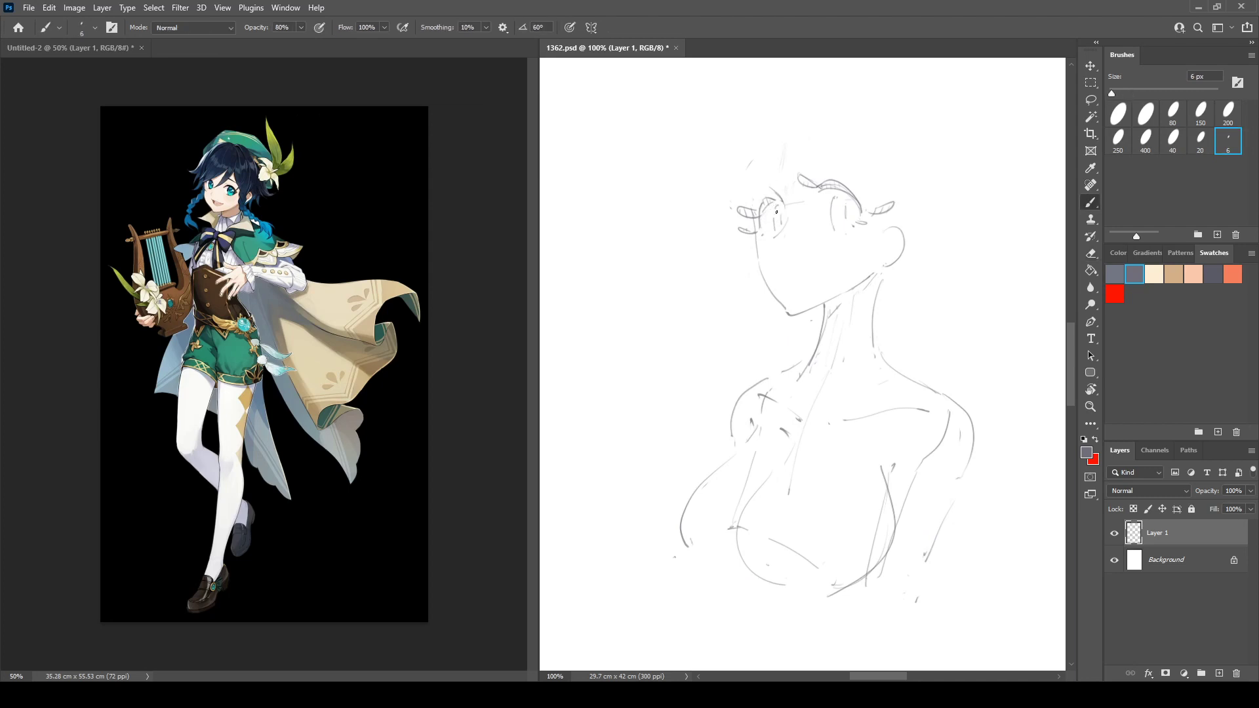
pyautogui.press('e')
pyautogui.press('b')
pyautogui.moveTo(756, 225); pyautogui.dragTo(769, 289)
pyautogui.hotkey('ctrl', 'z')
pyautogui.hotkey('ctrl', 'z')
pyautogui.hotkey('ctrl', 'z')
pyautogui.hotkey('ctrl', 'z')
# Erase the face contour beside the far eye and redraw it as a fuller cheek.
pyautogui.press('e')
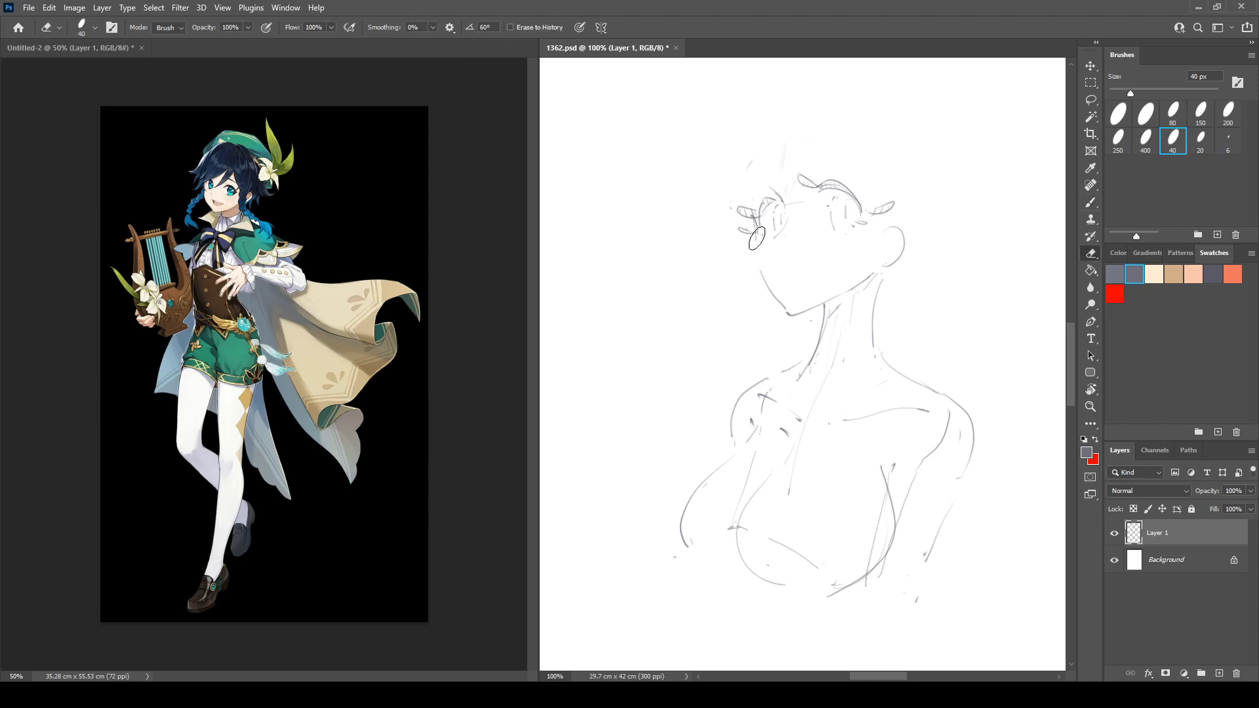
pyautogui.press('b')
pyautogui.moveTo(754, 238)
pyautogui.mouseDown()
pyautogui.moveTo(785, 308)
pyautogui.moveTo(846, 270)
pyautogui.moveTo(852, 238)
pyautogui.moveTo(840, 288)
pyautogui.mouseUp()
pyautogui.press('e')
pyautogui.press('b')
pyautogui.press('e')
pyautogui.press('b')
# Redraw the far cheek's lower contour in the mirrored view and clean its junction with the chin.
pyautogui.hotkey('ctrl', 'shift', 'h')
pyautogui.press('e')
pyautogui.press('b')
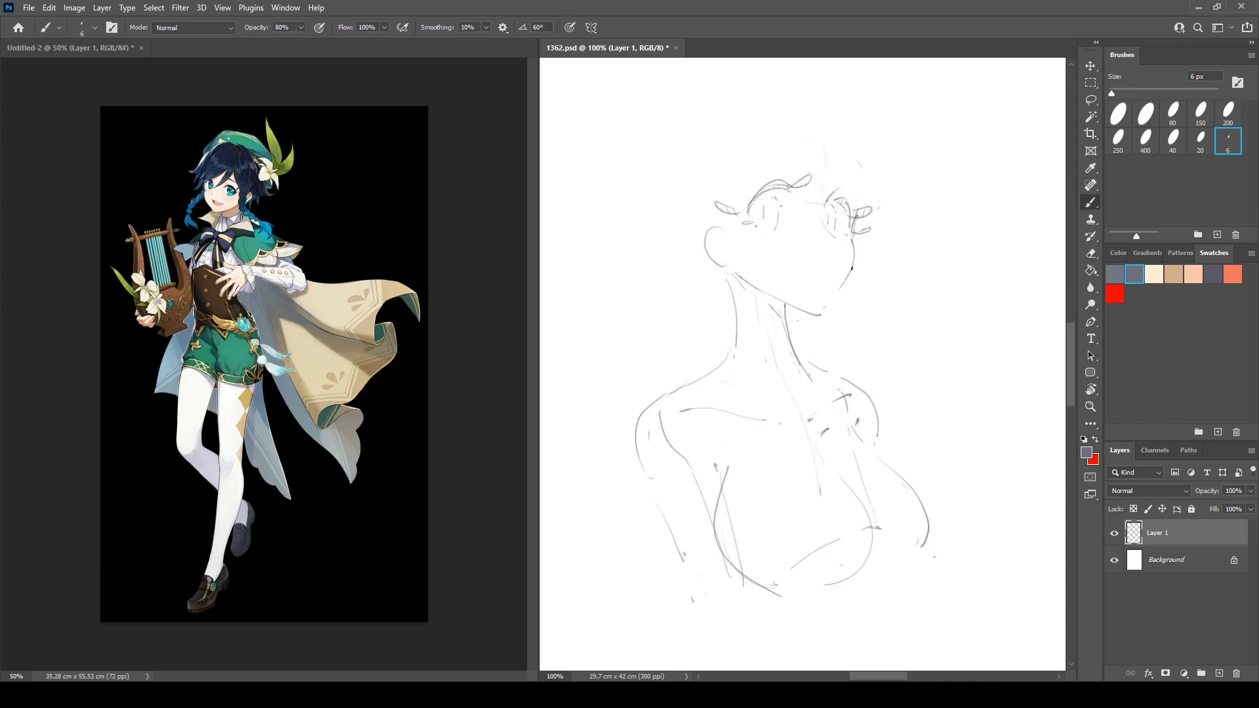
pyautogui.hotkey('ctrl', 'z')
pyautogui.moveTo(851, 240)
pyautogui.mouseDown()
pyautogui.moveTo(828, 309)
pyautogui.moveTo(845, 287)
pyautogui.mouseUp()
pyautogui.hotkey('ctrl', 'shift', 'h')
pyautogui.press('e')
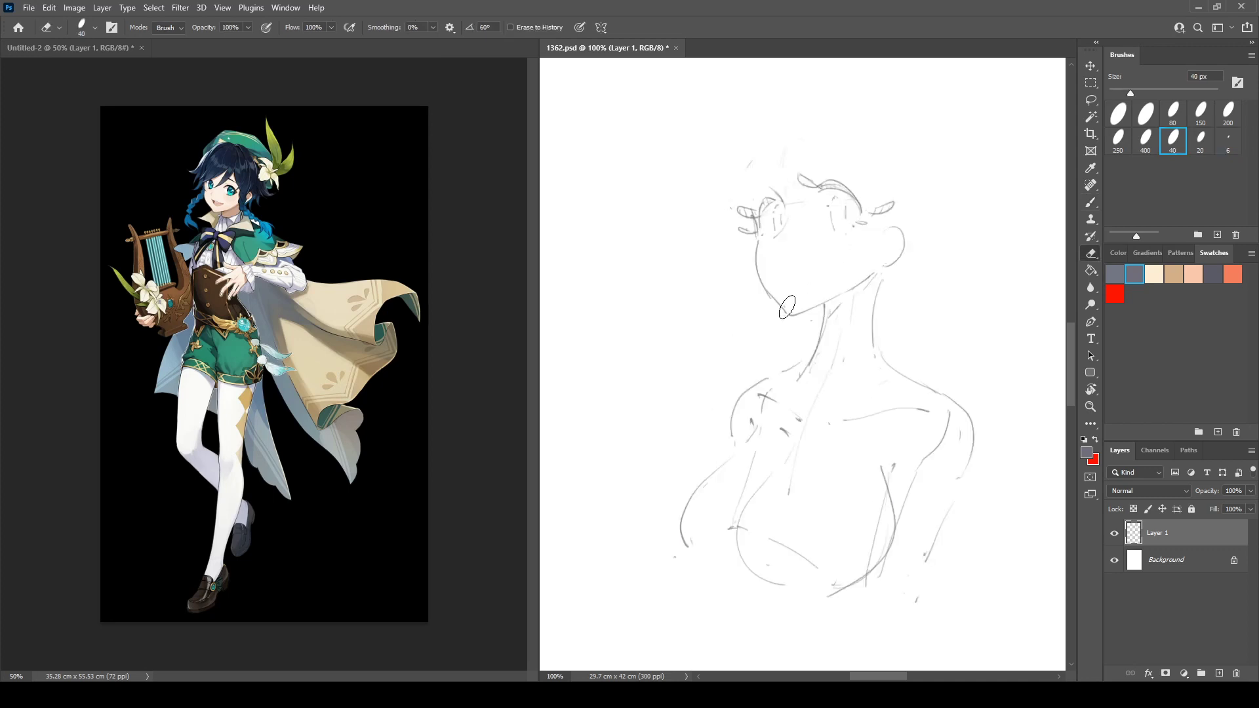
pyautogui.moveTo(773, 301); pyautogui.dragTo(770, 296)
# Sketch the mouth and a small lower-lip mark above the chin, working in both canvas orientations.
pyautogui.press('b')
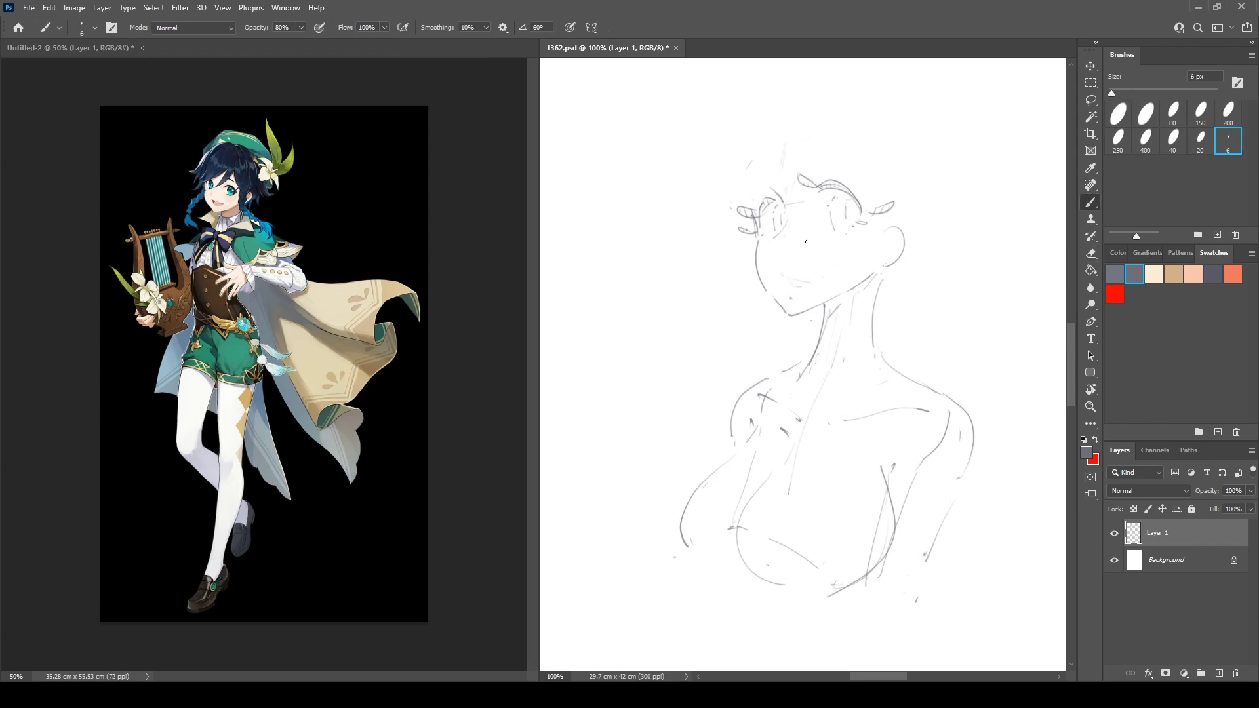
pyautogui.hotkey('ctrl', 'shift', 'h')
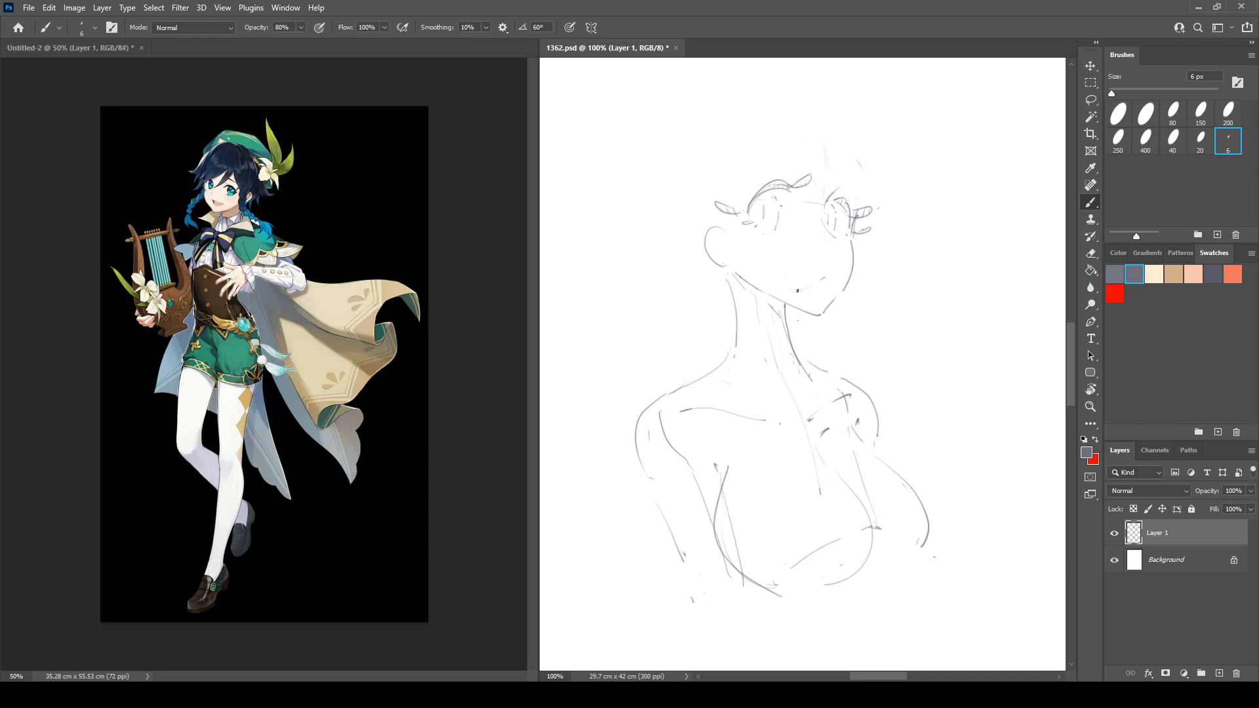
pyautogui.moveTo(808, 288); pyautogui.dragTo(820, 288)
pyautogui.press('e')
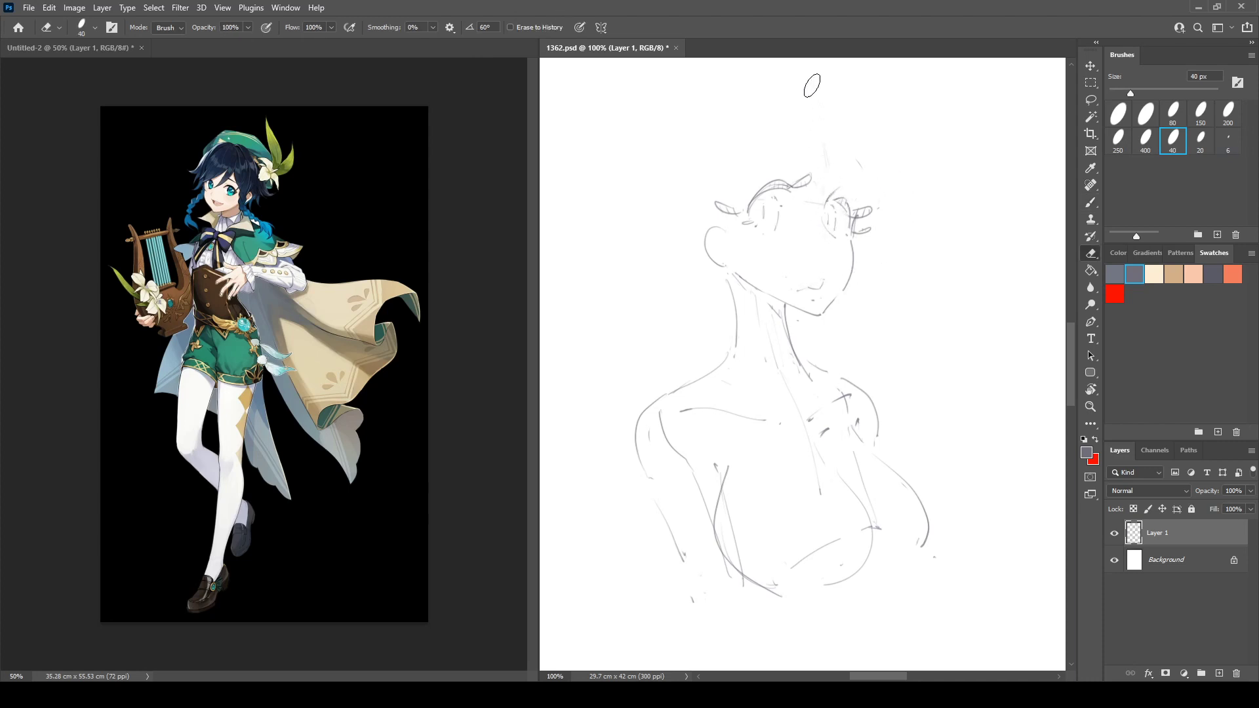
pyautogui.press('b')
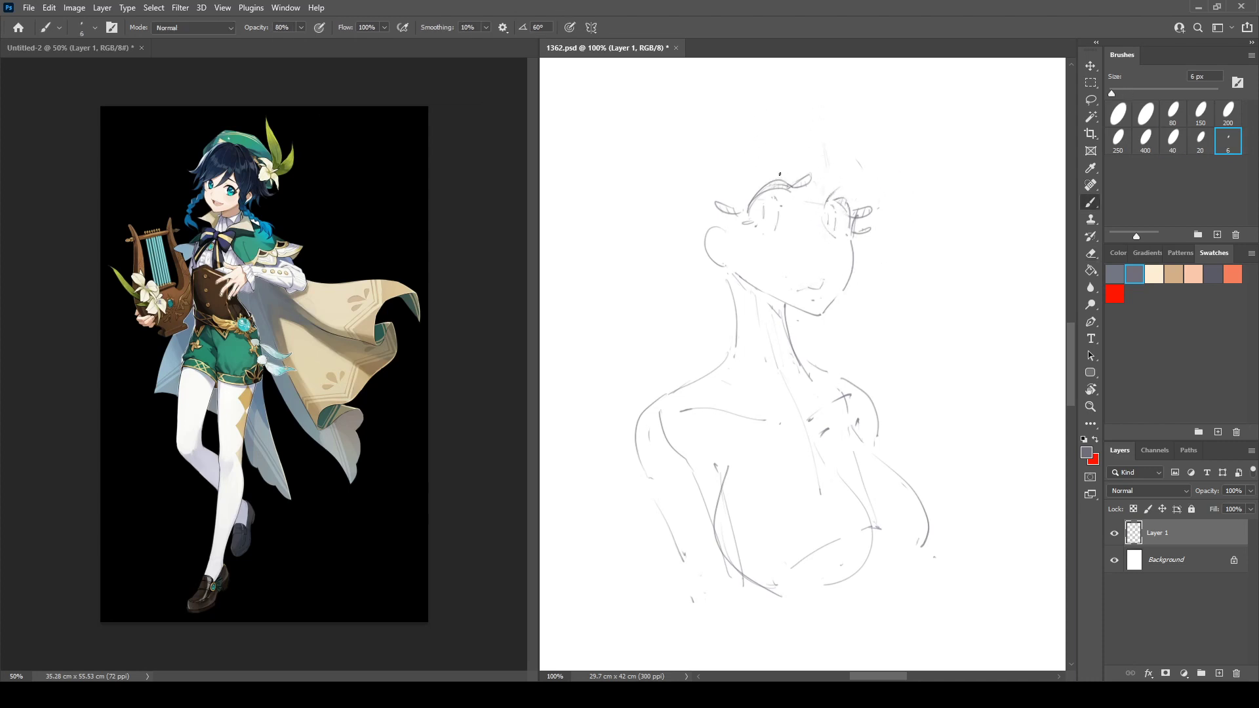
# Add lid, iris and lower-lash strokes to the near eye, and further lash strokes to the far eye.
pyautogui.moveTo(776, 177); pyautogui.dragTo(780, 178)
pyautogui.moveTo(760, 199); pyautogui.dragTo(767, 194)
pyautogui.moveTo(759, 233); pyautogui.dragTo(754, 237)
pyautogui.hotkey('ctrl', 'shift', 'h')
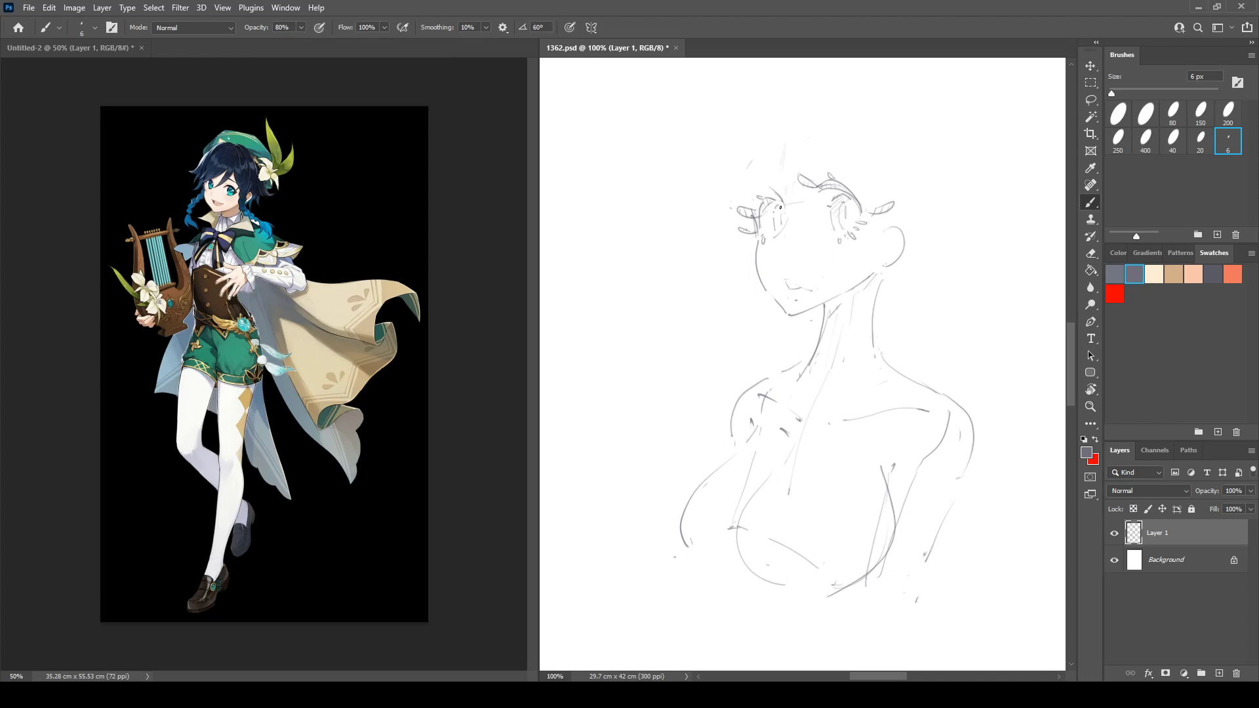
pyautogui.moveTo(758, 214); pyautogui.dragTo(872, 188)
# Erase the mouth and redraw it as a thin slanted line in the mirrored view.
pyautogui.press('e')
pyautogui.moveTo(782, 275)
pyautogui.mouseDown()
pyautogui.moveTo(802, 295)
pyautogui.moveTo(794, 287)
pyautogui.moveTo(825, 276)
pyautogui.mouseUp()
pyautogui.press('b')
pyautogui.hotkey('ctrl', 'shift', 'h')
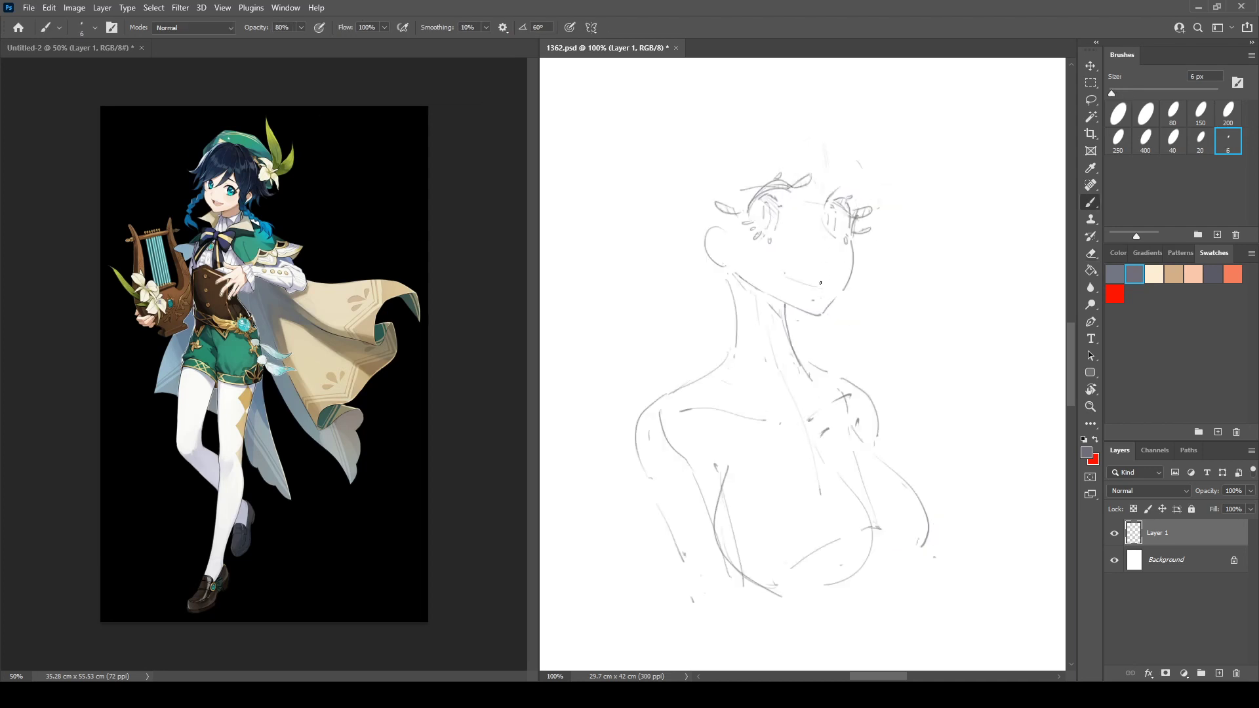
pyautogui.press('e')
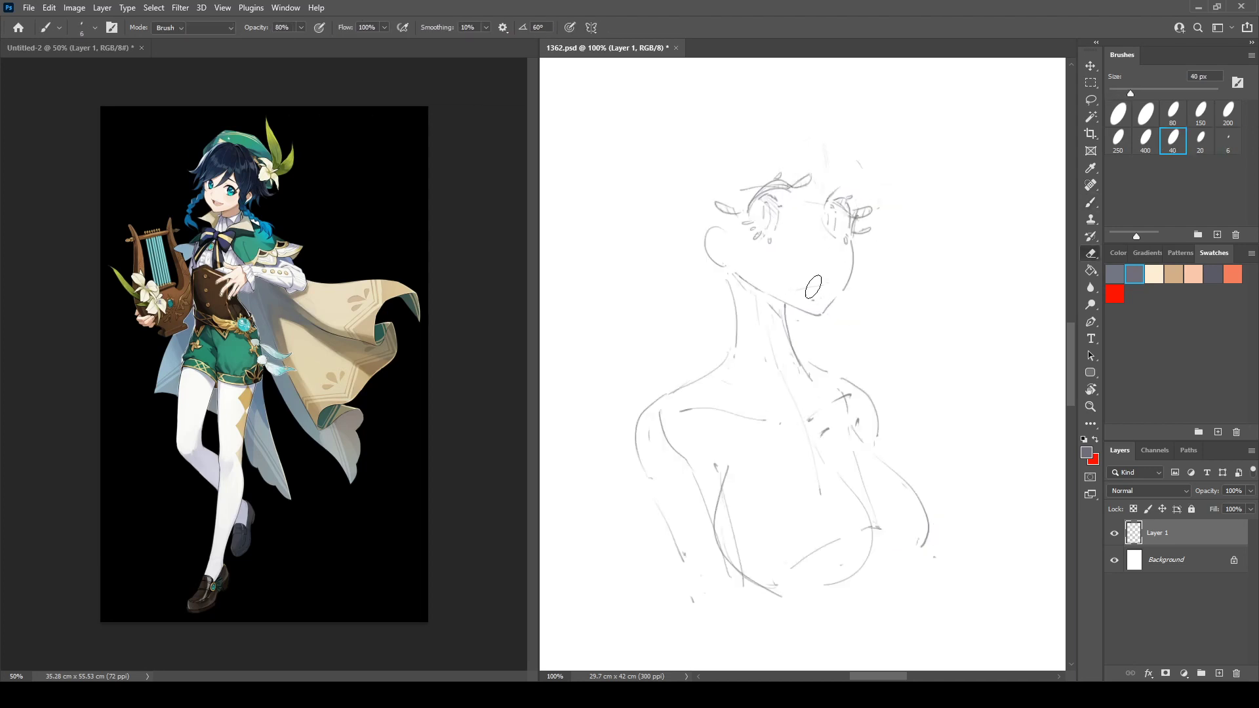
pyautogui.press('b')
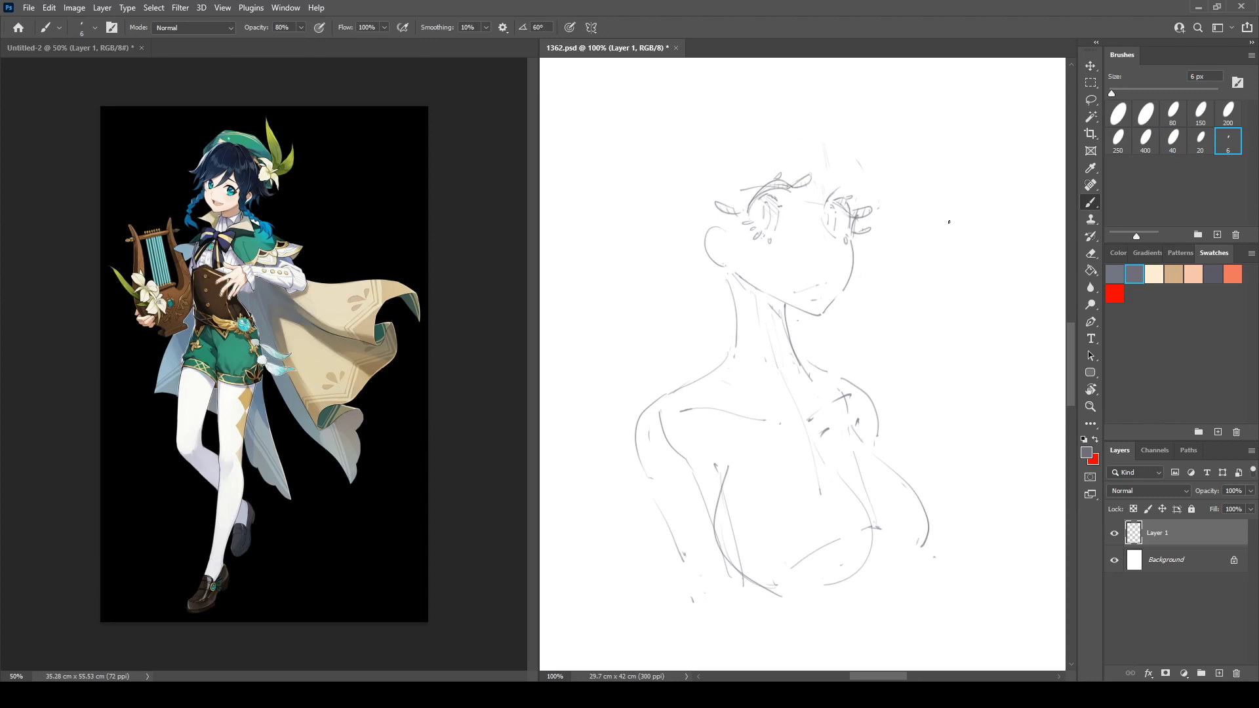
# Erase the mouth in the mirrored view, redraw it as a thin gentle curve, and check it in both canvas orientations.
pyautogui.hotkey('ctrl', 'shift', 'h')
pyautogui.press('e')
pyautogui.moveTo(791, 293); pyautogui.dragTo(825, 284)
pyautogui.press('b')
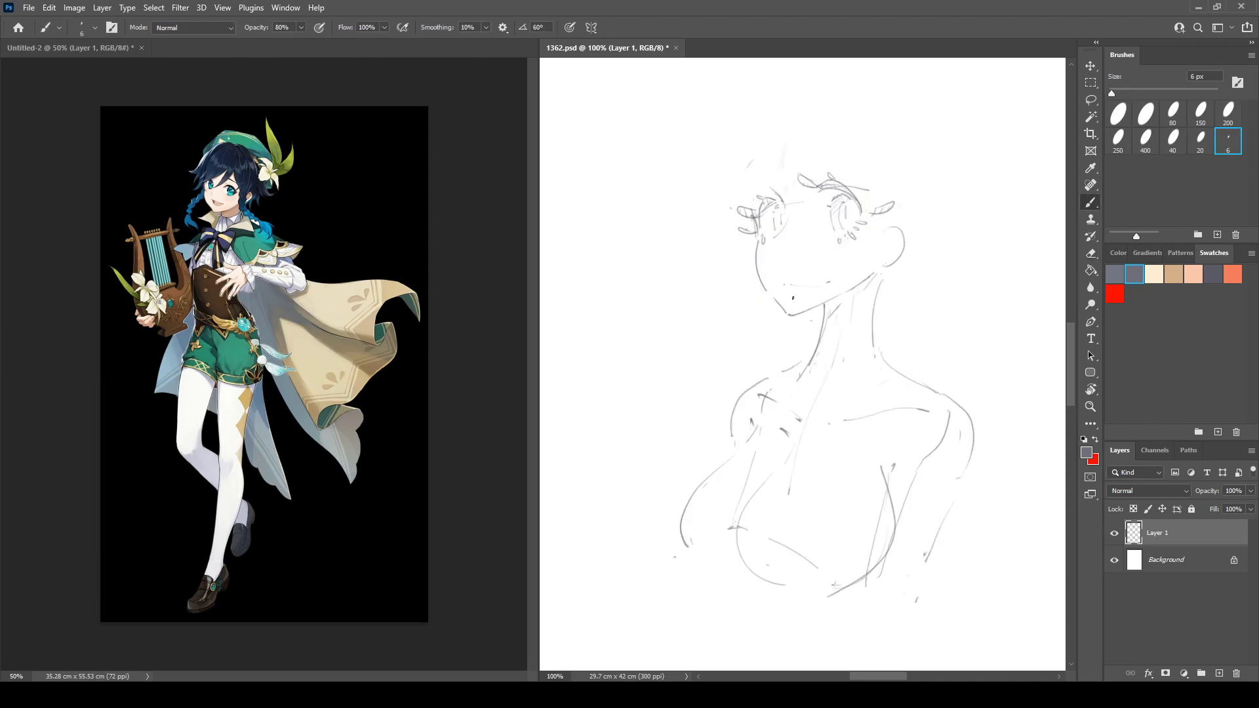
pyautogui.hotkey('ctrl', 'shift', 'h')
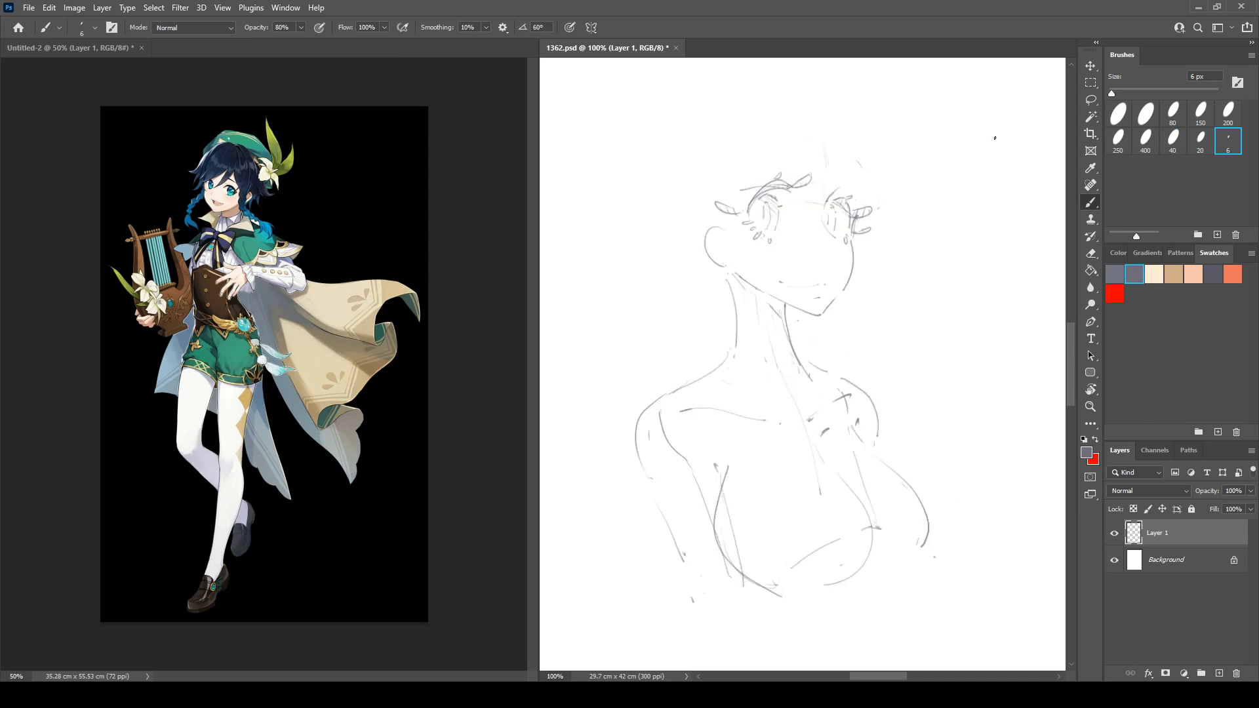
pyautogui.hotkey('ctrl', 'shift', 'h')
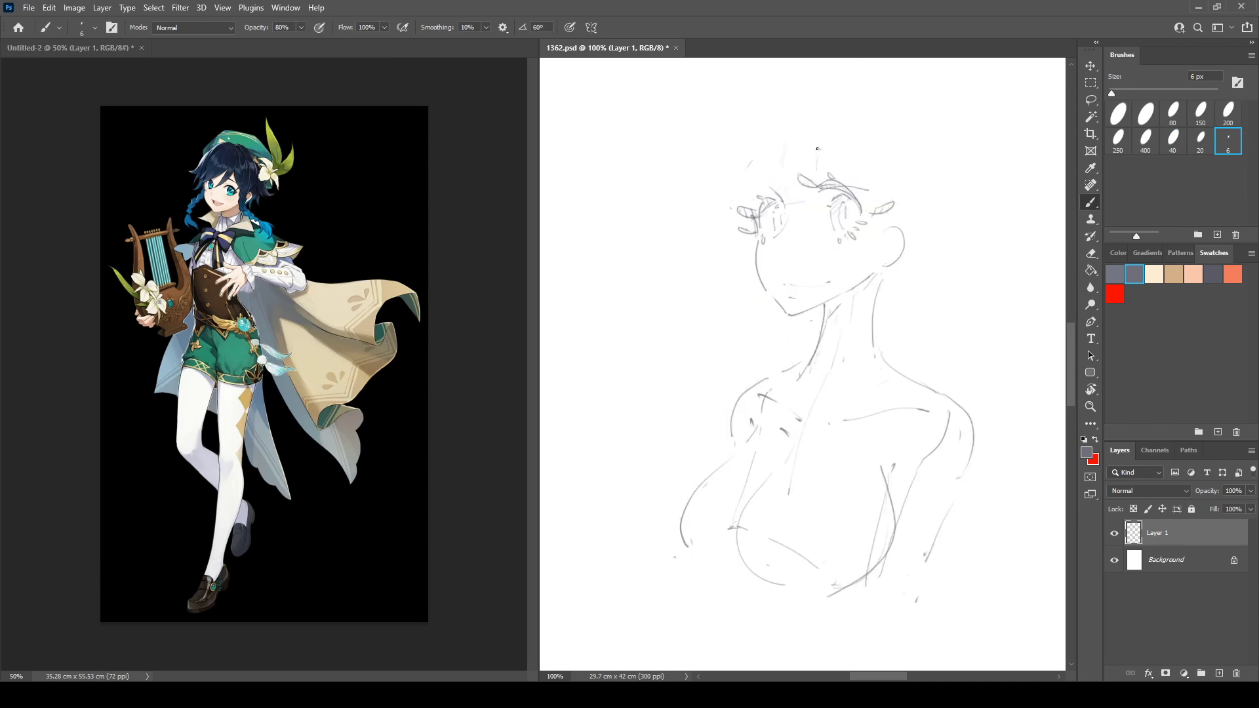
# Sketch short eyebrow strokes above the near and far eyes in the mirrored view.
pyautogui.moveTo(817, 149); pyautogui.dragTo(845, 162)
pyautogui.moveTo(750, 191); pyautogui.dragTo(764, 180)
pyautogui.press('e')
pyautogui.press('b')
# Draw a leaf-shaped outline above each eyebrow, trimming and closing the near one before adding the far one.
pyautogui.moveTo(798, 115)
pyautogui.mouseDown()
pyautogui.moveTo(849, 124)
pyautogui.moveTo(870, 140)
pyautogui.mouseUp()
pyautogui.press('e')
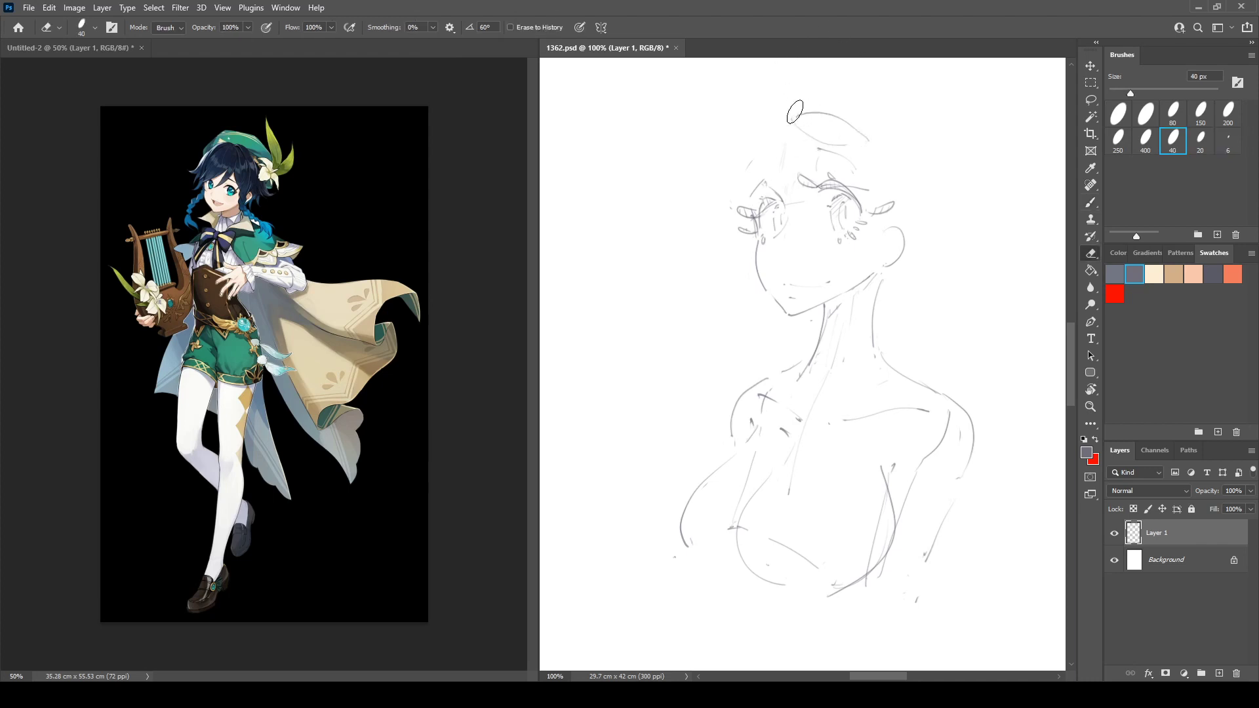
pyautogui.moveTo(795, 111)
pyautogui.mouseDown()
pyautogui.moveTo(857, 127)
pyautogui.moveTo(827, 136)
pyautogui.moveTo(802, 117)
pyautogui.moveTo(850, 135)
pyautogui.moveTo(812, 121)
pyautogui.moveTo(858, 157)
pyautogui.moveTo(810, 116)
pyautogui.mouseUp()
pyautogui.press('b')
pyautogui.press('e')
pyautogui.press('b')
pyautogui.press('e')
pyautogui.press('b')
pyautogui.moveTo(802, 130); pyautogui.dragTo(844, 138)
pyautogui.hotkey('ctrl', 'shift', 'h')
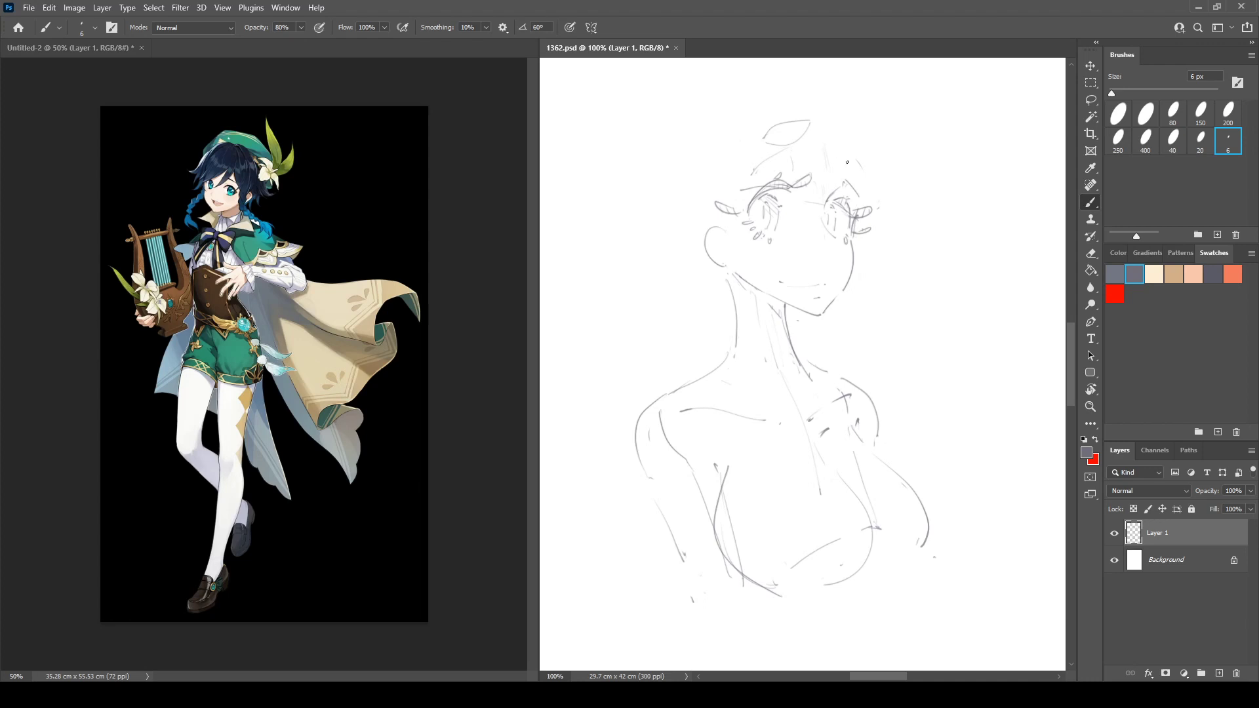
pyautogui.moveTo(844, 145)
pyautogui.mouseDown()
pyautogui.moveTo(847, 187)
pyautogui.moveTo(845, 143)
pyautogui.moveTo(859, 178)
pyautogui.moveTo(866, 155)
pyautogui.mouseUp()
pyautogui.hotkey('ctrl', 'shift', 'h')
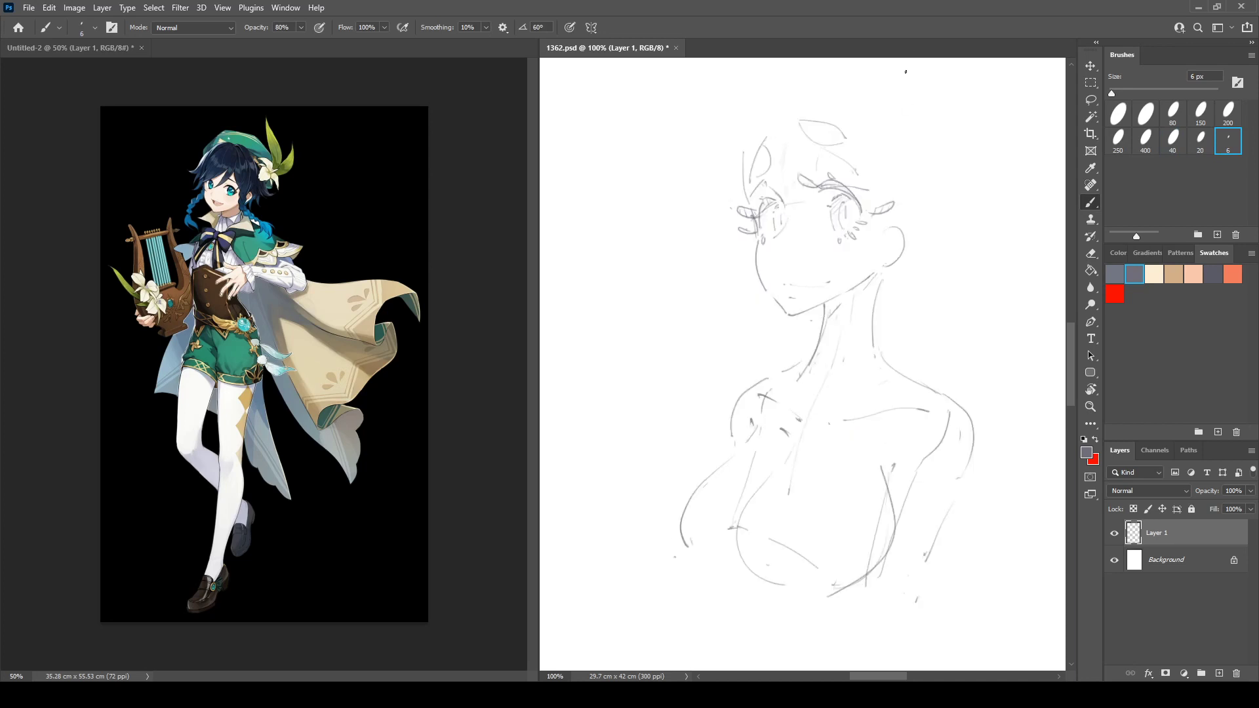
# Clean up the lines beneath the jaw and hatch the shadow cast on the neck.
pyautogui.press('e')
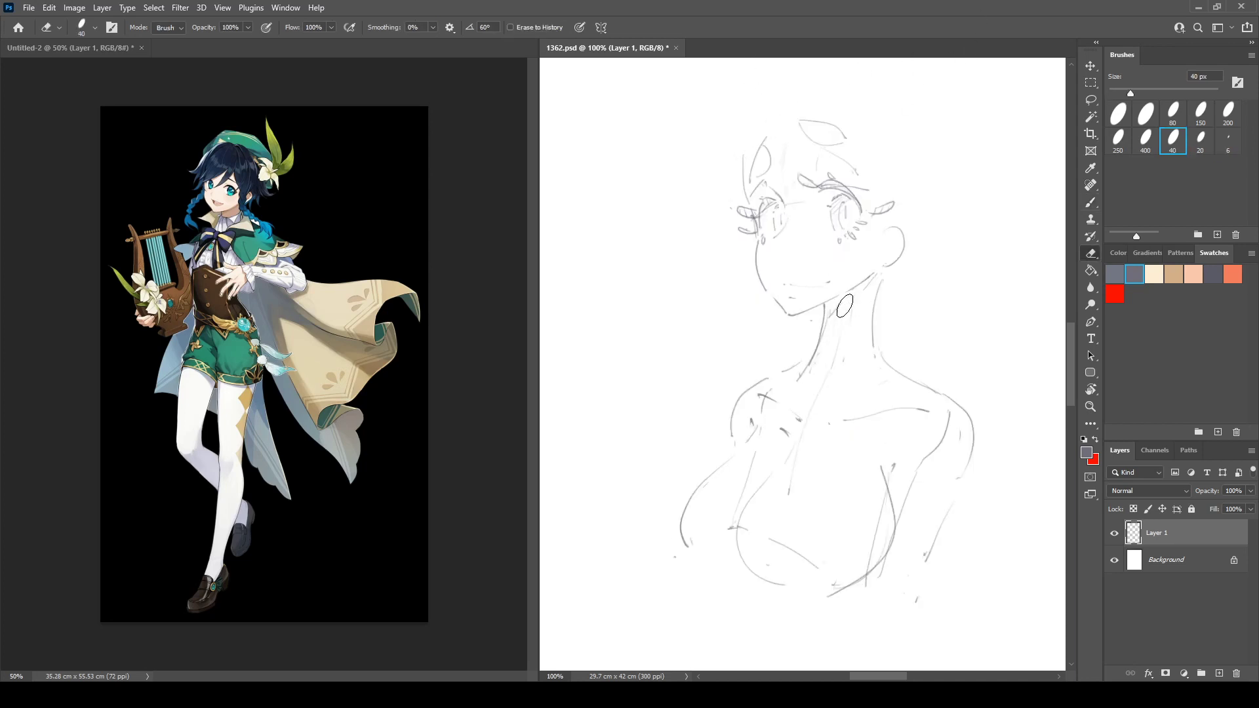
pyautogui.press('b')
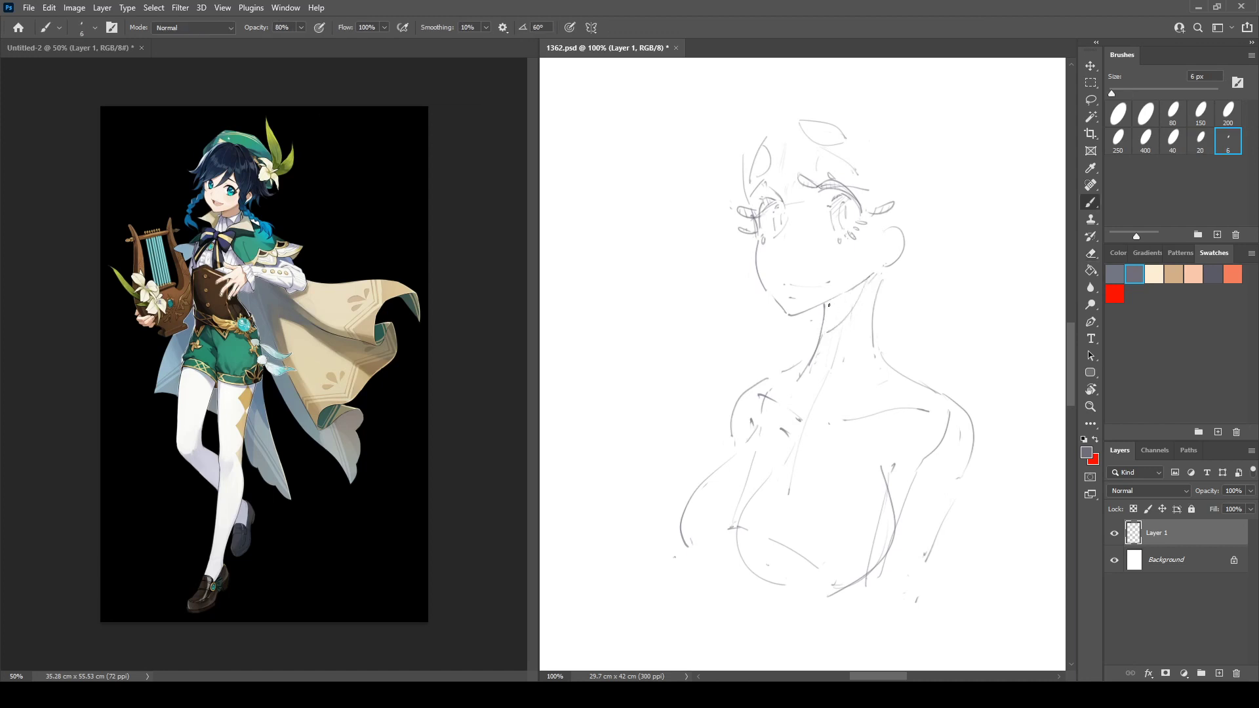
pyautogui.moveTo(830, 305)
pyautogui.mouseDown()
pyautogui.moveTo(823, 330)
pyautogui.moveTo(843, 324)
pyautogui.mouseUp()
pyautogui.press('e')
pyautogui.press('b')
pyautogui.press('e')
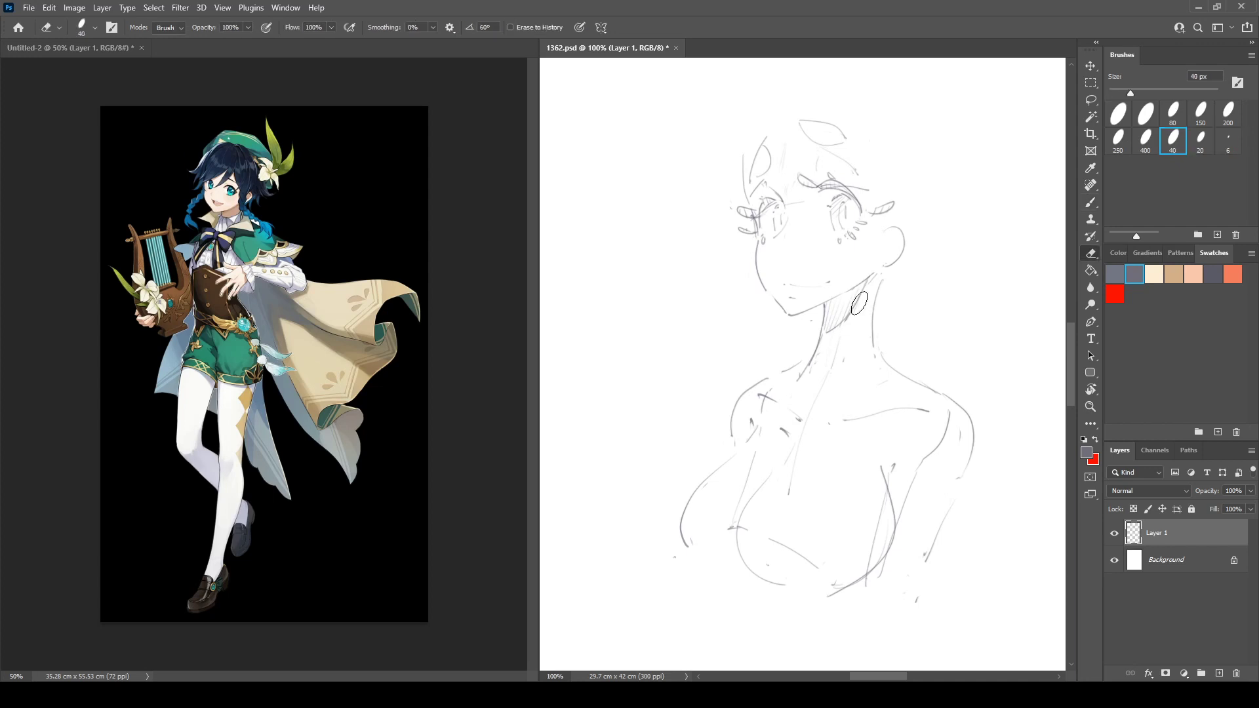
pyautogui.press('b')
# Erase the near ear and redraw it slightly farther out from the face.
pyautogui.press('e')
pyautogui.press('b')
pyautogui.moveTo(891, 235)
pyautogui.mouseDown()
pyautogui.moveTo(890, 265)
pyautogui.moveTo(902, 234)
pyautogui.moveTo(896, 264)
pyautogui.mouseUp()
pyautogui.press('e')
pyautogui.press('b')
# Draw a small rounded earring below the near ear and a matching one beside the far side of the jaw.
pyautogui.press('e')
pyautogui.press('b')
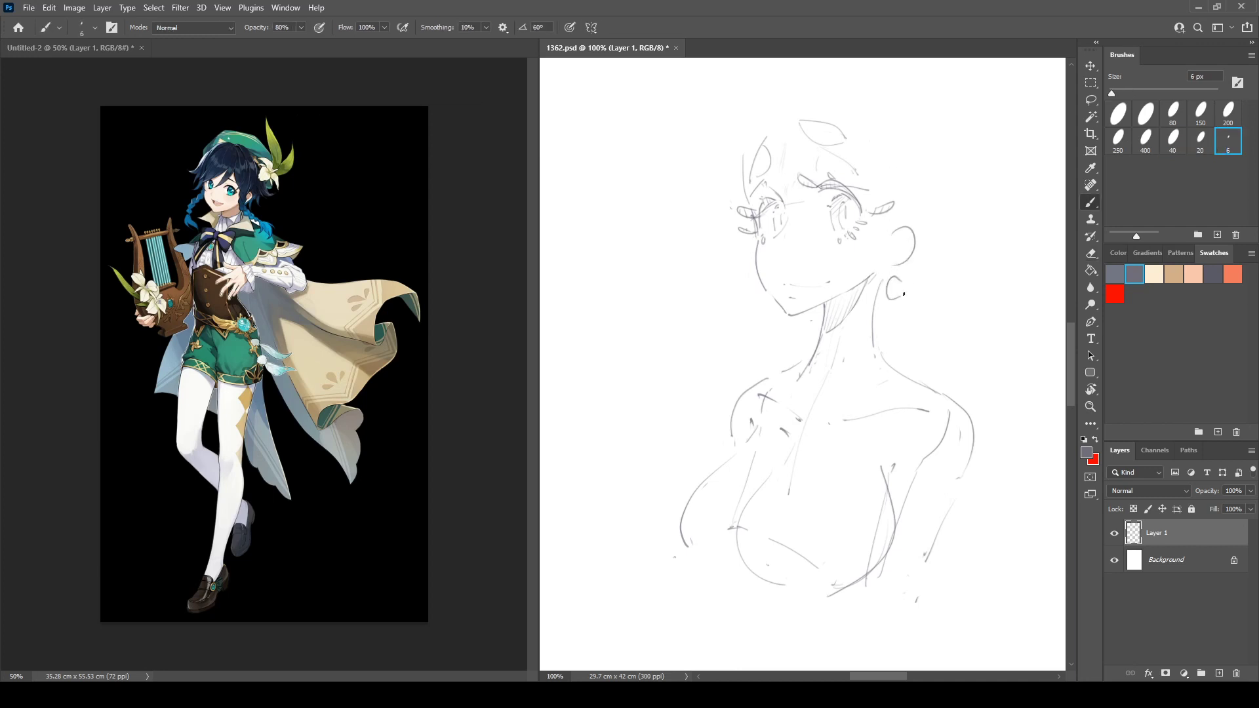
pyautogui.press('e')
pyautogui.press('b')
pyautogui.moveTo(900, 281)
pyautogui.mouseDown()
pyautogui.moveTo(893, 296)
pyautogui.moveTo(910, 291)
pyautogui.moveTo(903, 284)
pyautogui.mouseUp()
pyautogui.moveTo(731, 289)
pyautogui.mouseDown()
pyautogui.moveTo(729, 312)
pyautogui.moveTo(733, 291)
pyautogui.moveTo(732, 301)
pyautogui.mouseUp()
pyautogui.press('e')
pyautogui.press('b')
pyautogui.hotkey('ctrl', 'shift', 'h')
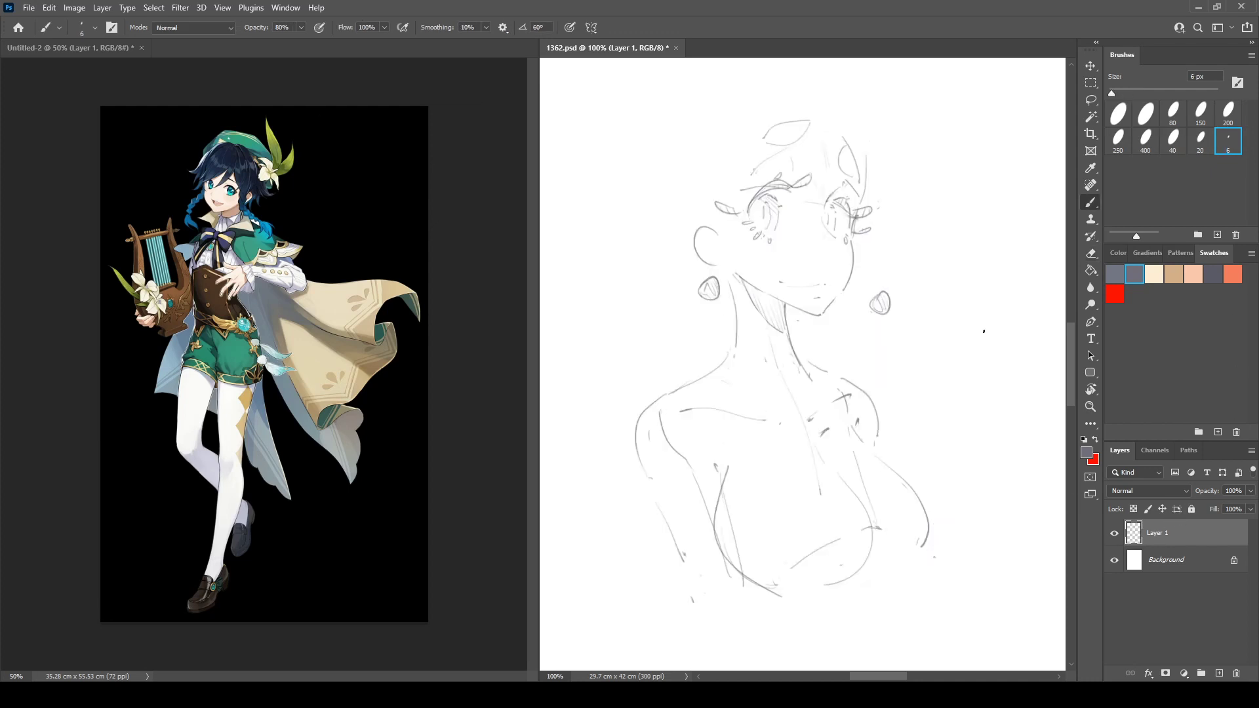
# Strengthen the eyebrow above the near eye and add light hatching above the far eye, using both canvas orientations.
pyautogui.moveTo(754, 174)
pyautogui.mouseDown()
pyautogui.moveTo(795, 154)
pyautogui.moveTo(826, 204)
pyautogui.moveTo(834, 186)
pyautogui.moveTo(824, 207)
pyautogui.moveTo(752, 197)
pyautogui.moveTo(771, 183)
pyautogui.moveTo(779, 195)
pyautogui.mouseUp()
pyautogui.press('e')
pyautogui.press('b')
pyautogui.hotkey('ctrl', 'z')
pyautogui.hotkey('ctrl', 'shift', 'h')
pyautogui.press('e')
pyautogui.press('b')
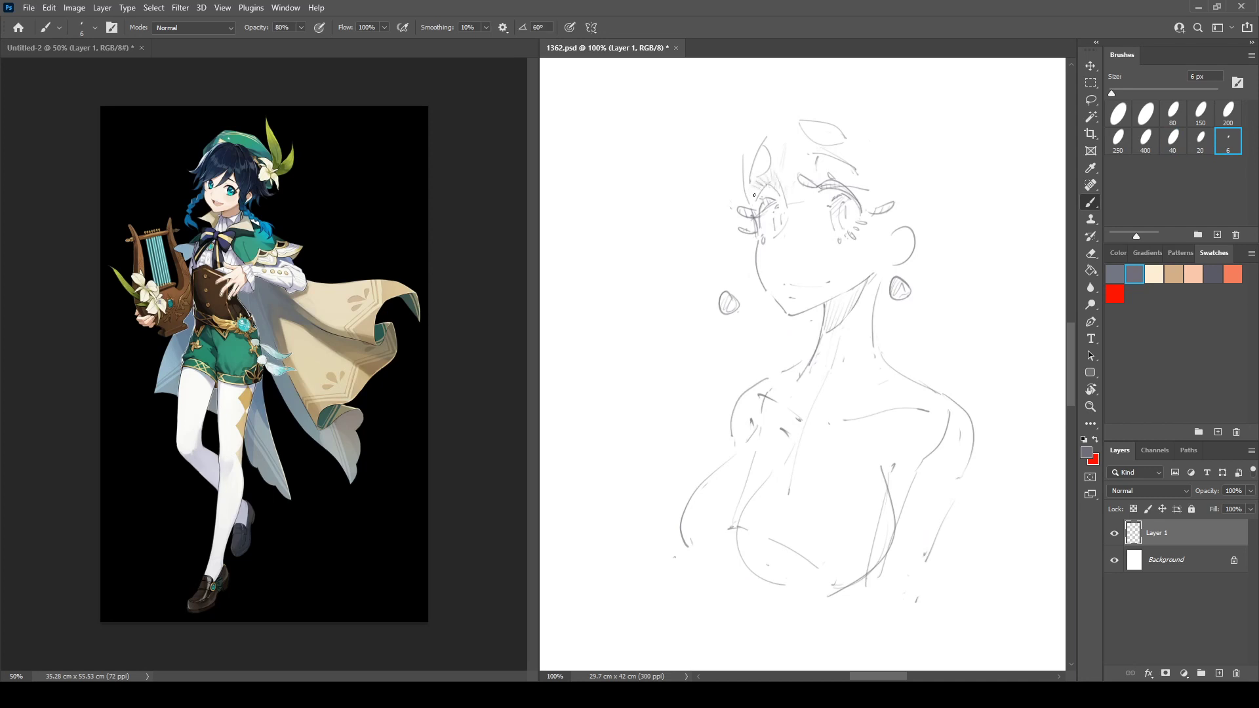
# Clean the area above the far eye, darken the near leaf shape, and add shading and tip marks around both leaf shapes.
pyautogui.press('e')
pyautogui.moveTo(755, 191); pyautogui.dragTo(763, 178)
pyautogui.press('b')
pyautogui.moveTo(796, 134); pyautogui.dragTo(809, 154)
pyautogui.moveTo(801, 120)
pyautogui.mouseDown()
pyautogui.moveTo(843, 138)
pyautogui.moveTo(840, 125)
pyautogui.mouseUp()
pyautogui.moveTo(756, 127); pyautogui.dragTo(760, 130)
pyautogui.hotkey('ctrl', 'shift', 'h')
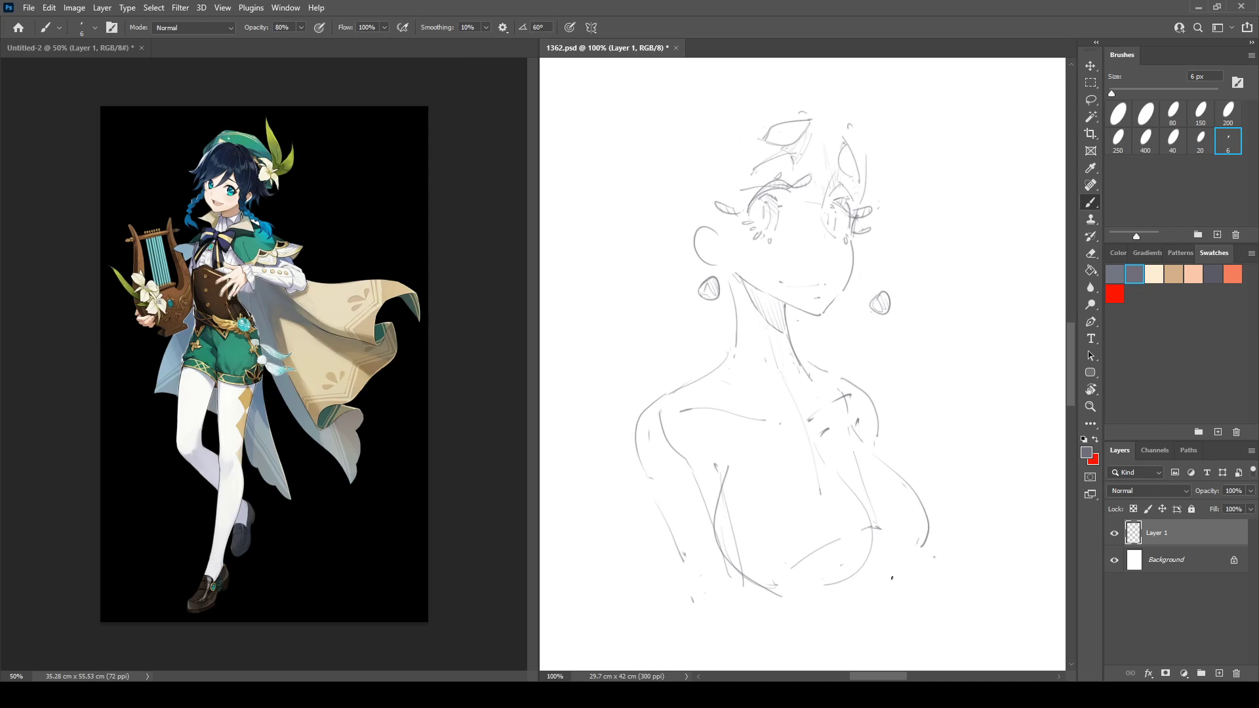
# Erase the near chest's outer contour and redraw it as a narrower curve meeting the underside.
pyautogui.hotkey('ctrl', 'z')
pyautogui.hotkey('ctrl', 'z')
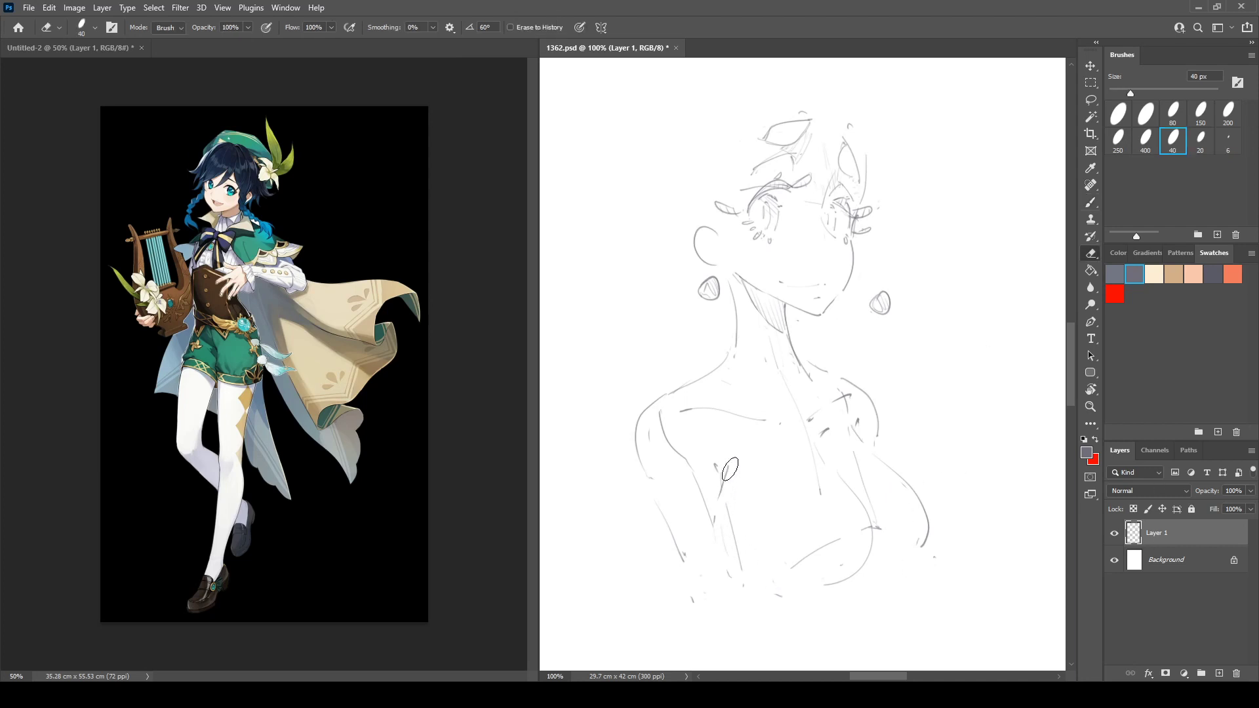
pyautogui.moveTo(729, 502)
pyautogui.mouseDown()
pyautogui.moveTo(734, 564)
pyautogui.moveTo(782, 585)
pyautogui.mouseUp()
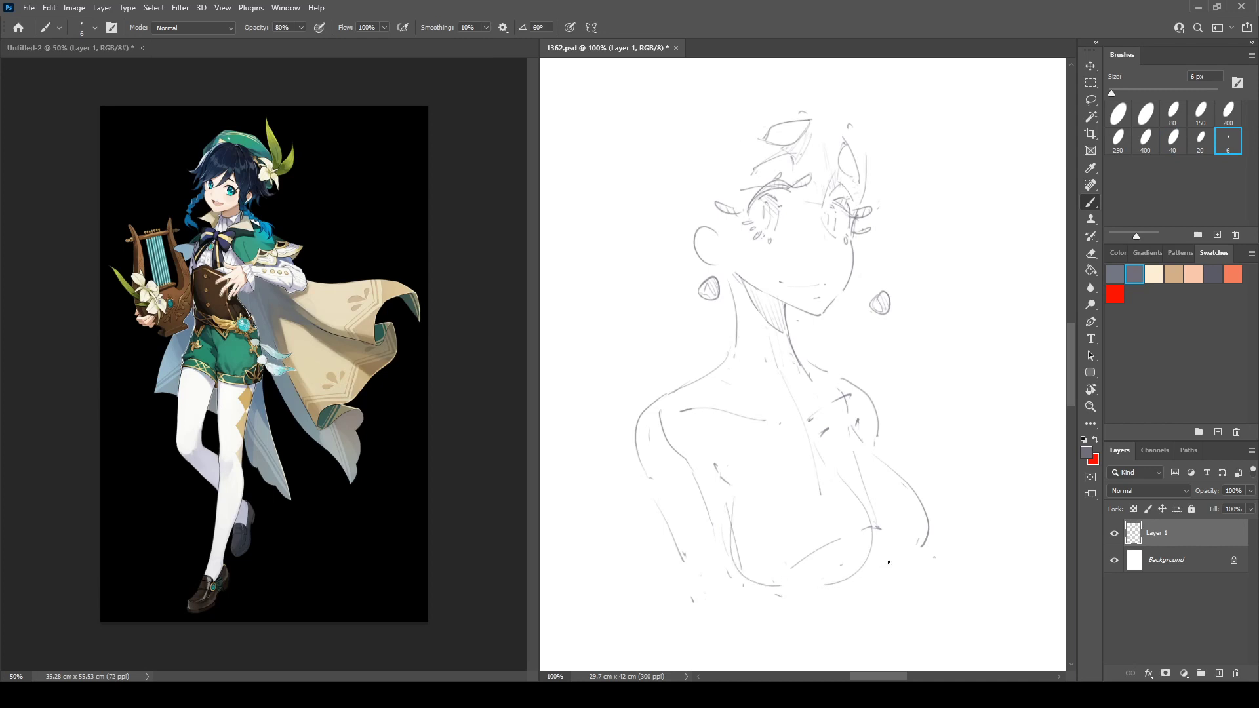
# Try several curves for the far chest's outer contour from the armpit down to the underside.
pyautogui.hotkey('ctrl', 'z')
pyautogui.hotkey('ctrl', 'z')
pyautogui.moveTo(889, 457)
pyautogui.mouseDown()
pyautogui.moveTo(913, 551)
pyautogui.moveTo(886, 568)
pyautogui.mouseUp()
pyautogui.hotkey('ctrl', 'z')
pyautogui.moveTo(880, 456)
pyautogui.mouseDown()
pyautogui.moveTo(911, 484)
pyautogui.moveTo(880, 571)
pyautogui.mouseUp()
pyautogui.hotkey('ctrl', 'z')
pyautogui.moveTo(884, 457); pyautogui.dragTo(884, 572)
pyautogui.hotkey('ctrl', 'z')
pyautogui.moveTo(887, 459)
pyautogui.mouseDown()
pyautogui.moveTo(933, 540)
pyautogui.moveTo(892, 569)
pyautogui.mouseUp()
pyautogui.hotkey('ctrl', 'shift', 'h')
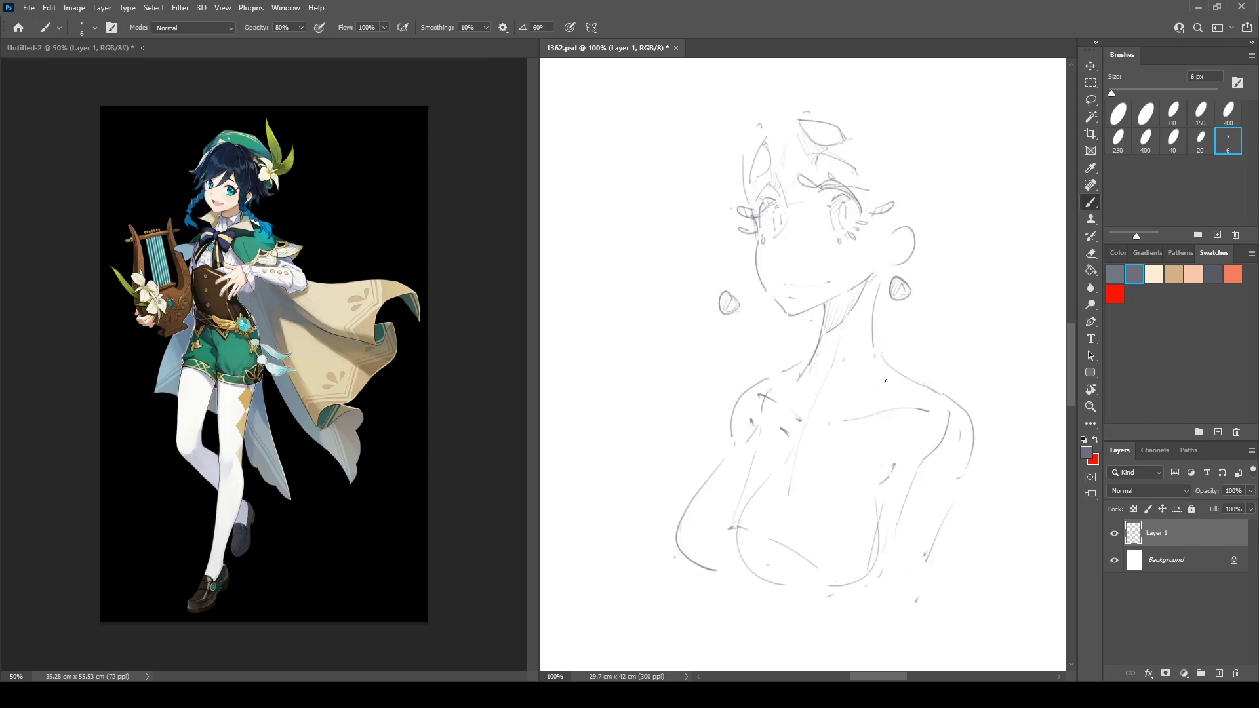
# Redraw the far chest's outer contour in the mirrored view as a fuller curve that extends lower and farther out.
pyautogui.press('e')
pyautogui.moveTo(709, 574)
pyautogui.mouseDown()
pyautogui.moveTo(717, 471)
pyautogui.moveTo(707, 477)
pyautogui.moveTo(730, 463)
pyautogui.moveTo(717, 571)
pyautogui.mouseUp()
pyautogui.press('b')
pyautogui.hotkey('ctrl', 'z')
pyautogui.moveTo(726, 464)
pyautogui.mouseDown()
pyautogui.moveTo(687, 515)
pyautogui.moveTo(716, 572)
pyautogui.mouseUp()
pyautogui.hotkey('ctrl', 'z')
pyautogui.moveTo(726, 463); pyautogui.dragTo(675, 573)
pyautogui.hotkey('ctrl', 'z')
pyautogui.moveTo(722, 457)
pyautogui.mouseDown()
pyautogui.moveTo(668, 540)
pyautogui.moveTo(698, 578)
pyautogui.mouseUp()
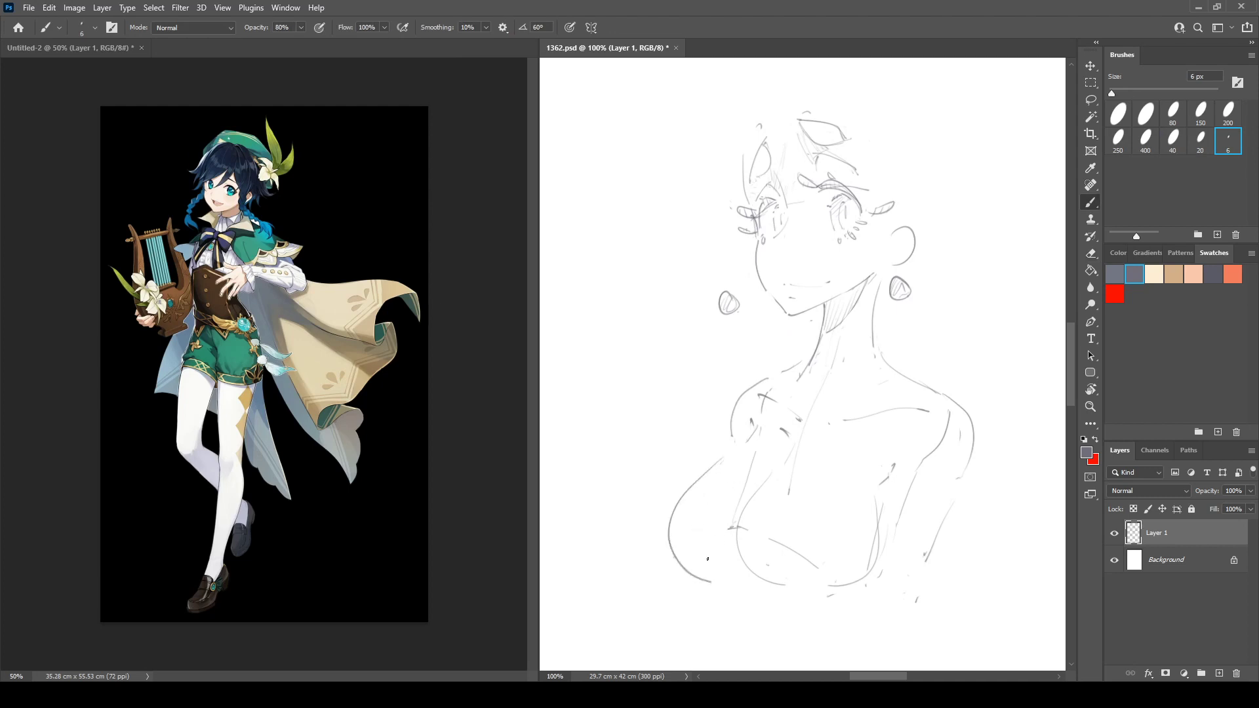
pyautogui.hotkey('ctrl', 'z')
pyautogui.moveTo(722, 459)
pyautogui.mouseDown()
pyautogui.moveTo(676, 563)
pyautogui.moveTo(699, 578)
pyautogui.mouseUp()
pyautogui.hotkey('ctrl', 'z')
pyautogui.moveTo(720, 464); pyautogui.dragTo(686, 581)
pyautogui.press('F2')
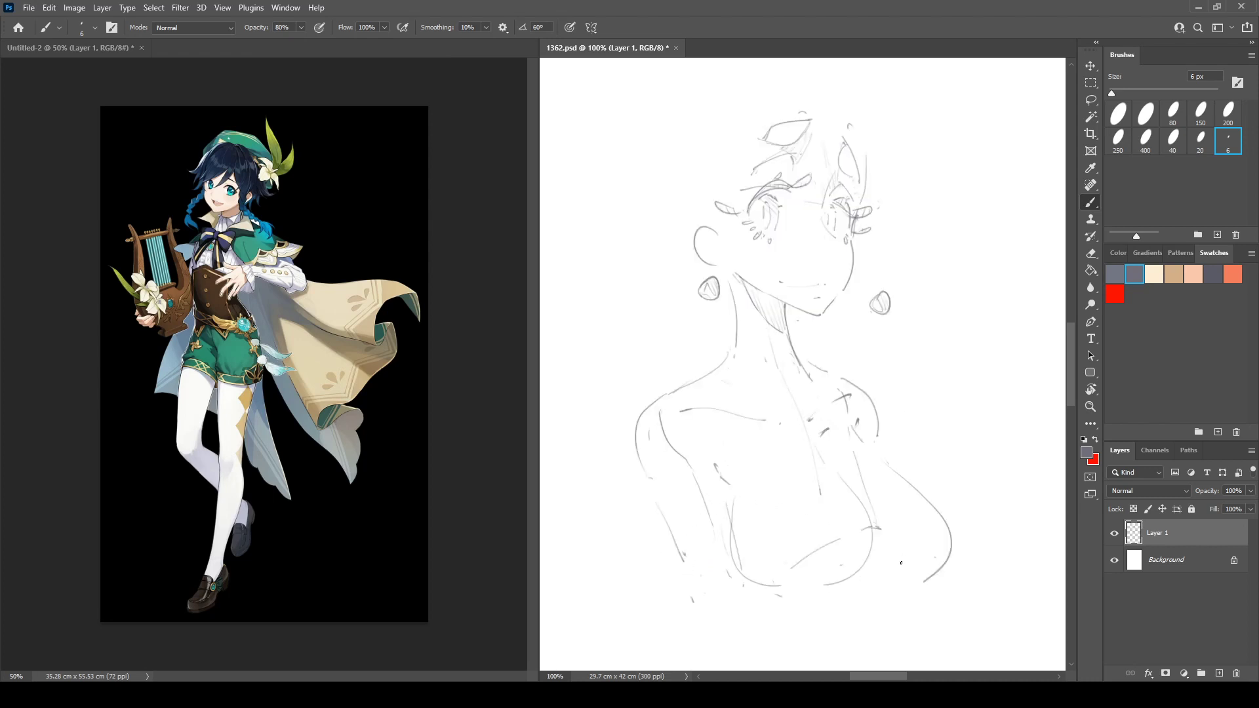
# Draw the underside of the far chest to join its outer contour to the near chest, and tidy the junction.
pyautogui.press('e')
pyautogui.press('b')
pyautogui.moveTo(920, 577); pyautogui.dragTo(862, 575)
pyautogui.press('e')
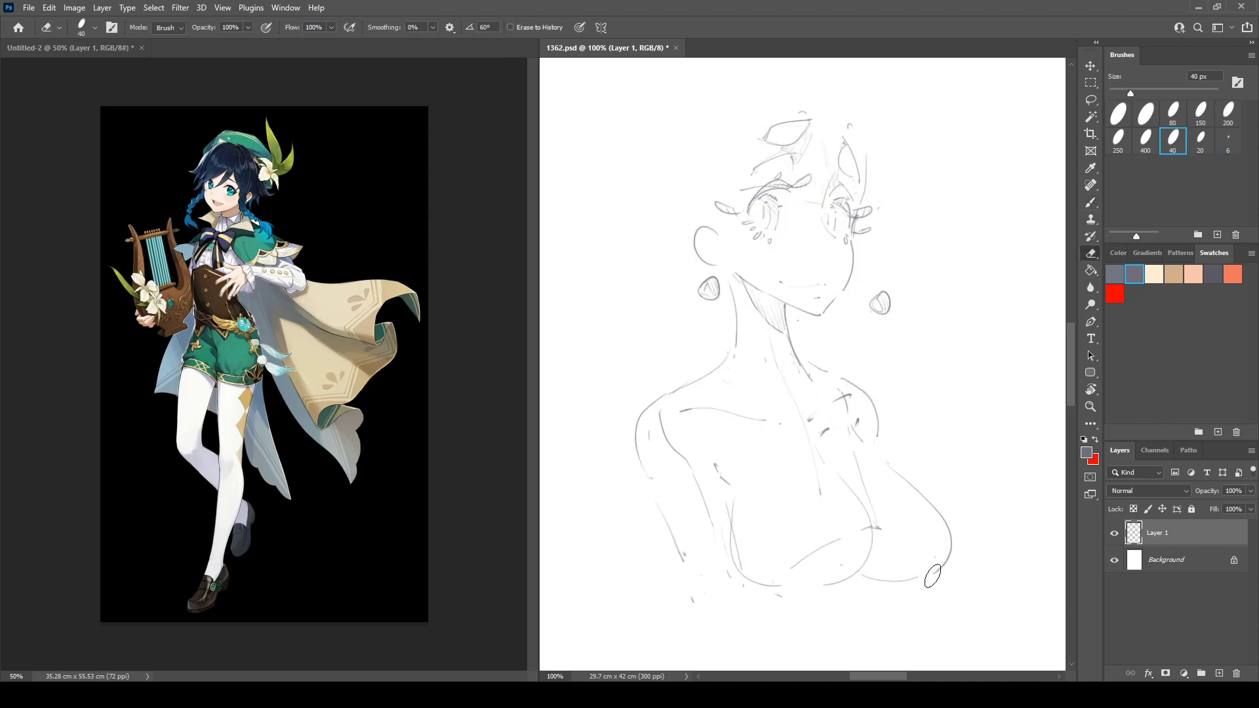
# Extend the far chest contour up to the armpit and redraw the far shoulder's rounded outline.
pyautogui.press('b')
pyautogui.moveTo(855, 437); pyautogui.dragTo(882, 464)
pyautogui.moveTo(839, 378)
pyautogui.mouseDown()
pyautogui.moveTo(870, 410)
pyautogui.moveTo(865, 443)
pyautogui.mouseUp()
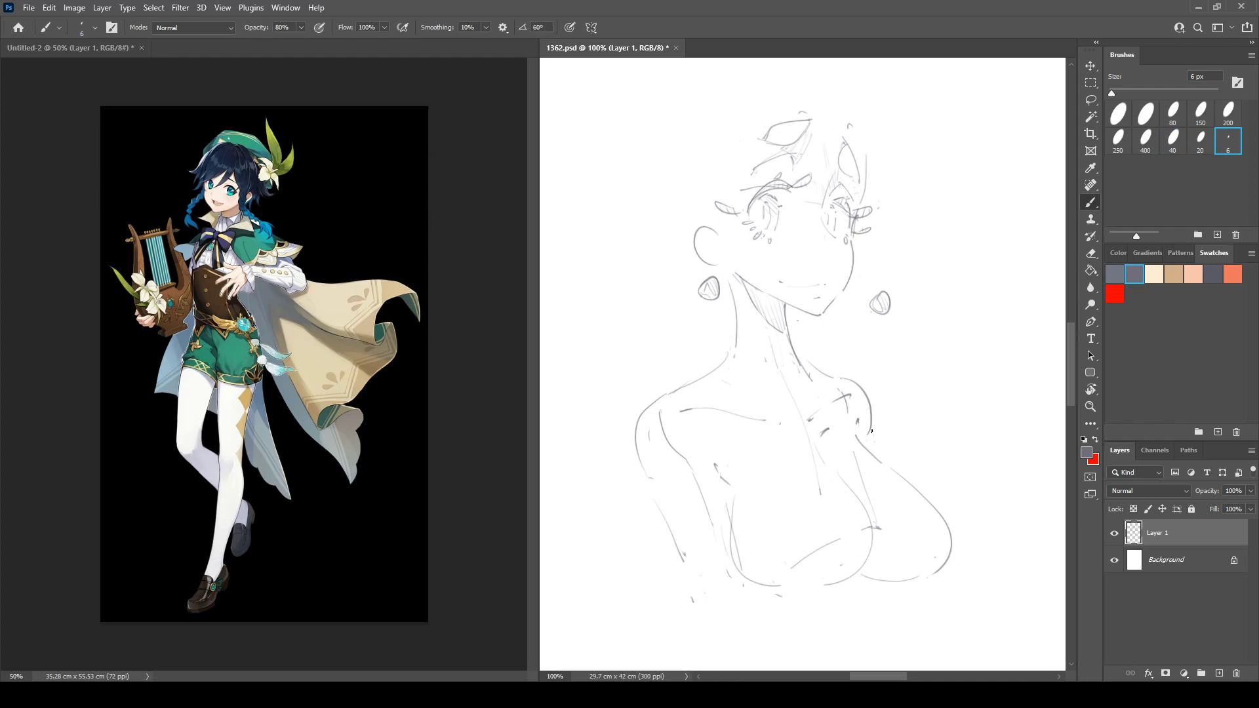
# Redraw the near upper arm's outer contour, erase the old inner arm lines, and refine the armpit crease.
pyautogui.press('e')
pyautogui.moveTo(663, 396)
pyautogui.mouseDown()
pyautogui.moveTo(715, 370)
pyautogui.moveTo(642, 412)
pyautogui.moveTo(656, 397)
pyautogui.moveTo(635, 437)
pyautogui.moveTo(690, 565)
pyautogui.mouseUp()
pyautogui.press('b')
pyautogui.press('e')
pyautogui.press('b')
pyautogui.press('e')
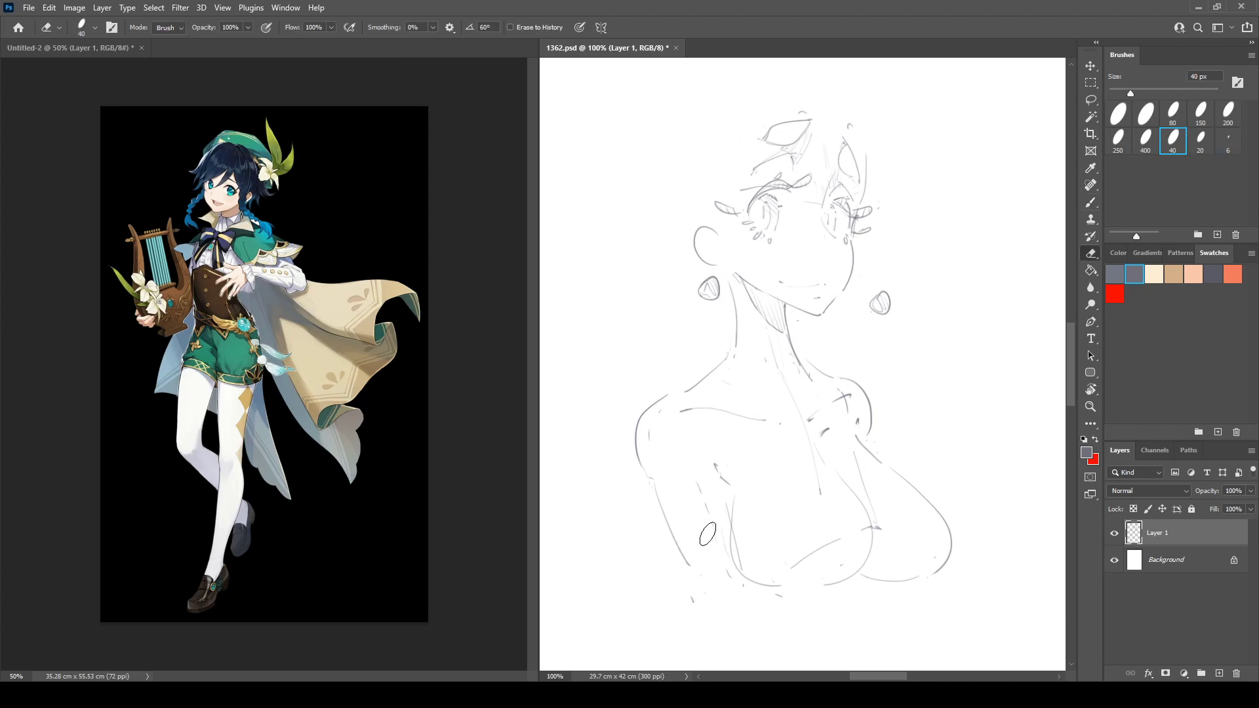
pyautogui.press('b')
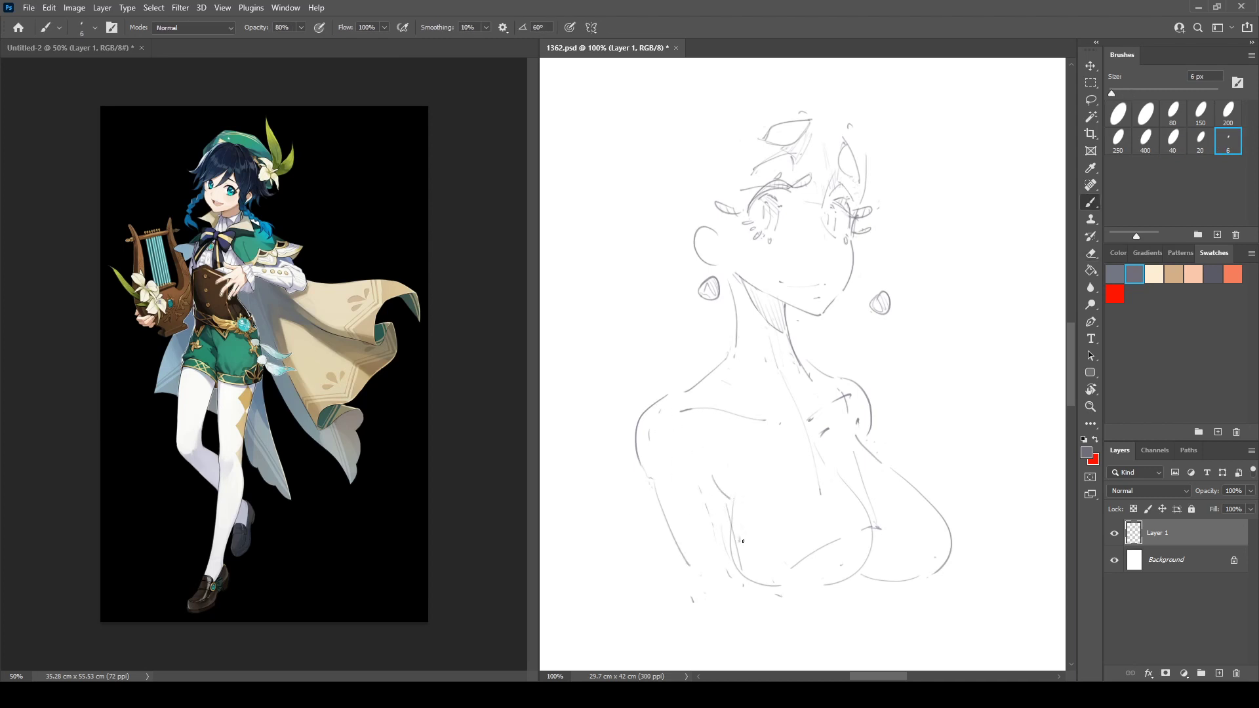
pyautogui.hotkey('ctrl', 'shift', 'h')
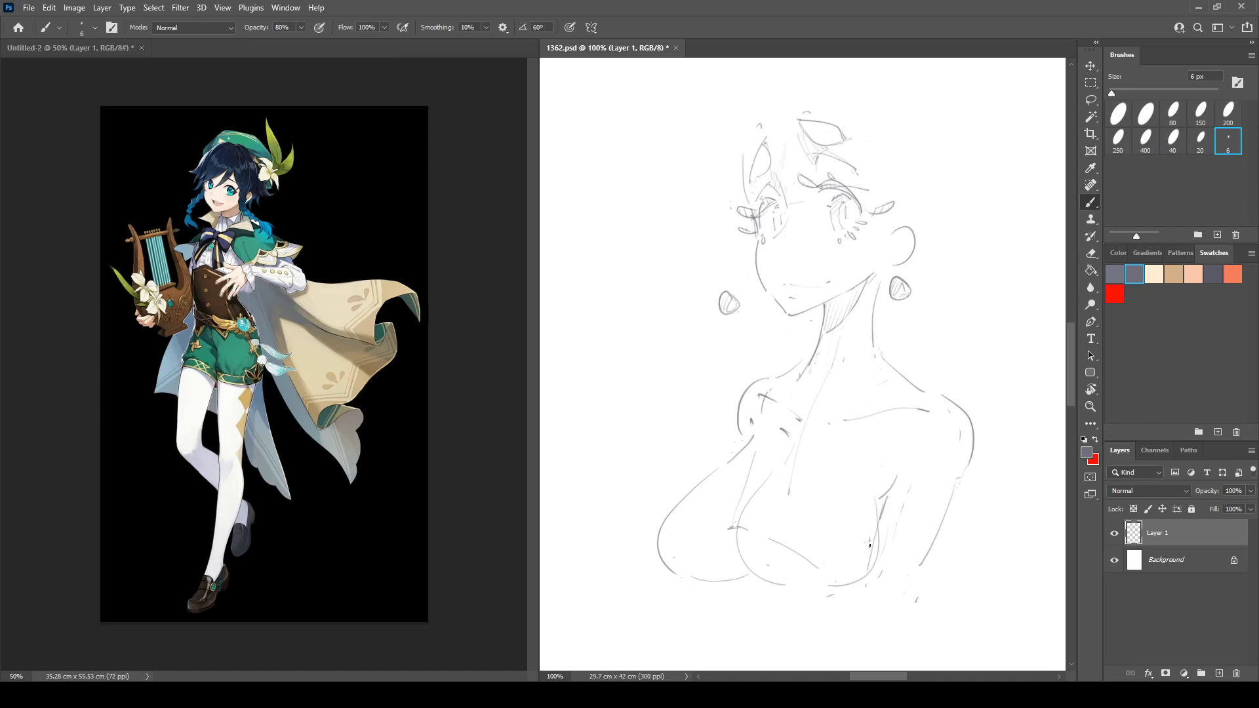
# Erase the construction lines across the chest and redraw the near chest's upper inner contour in the mirrored view.
pyautogui.press('e')
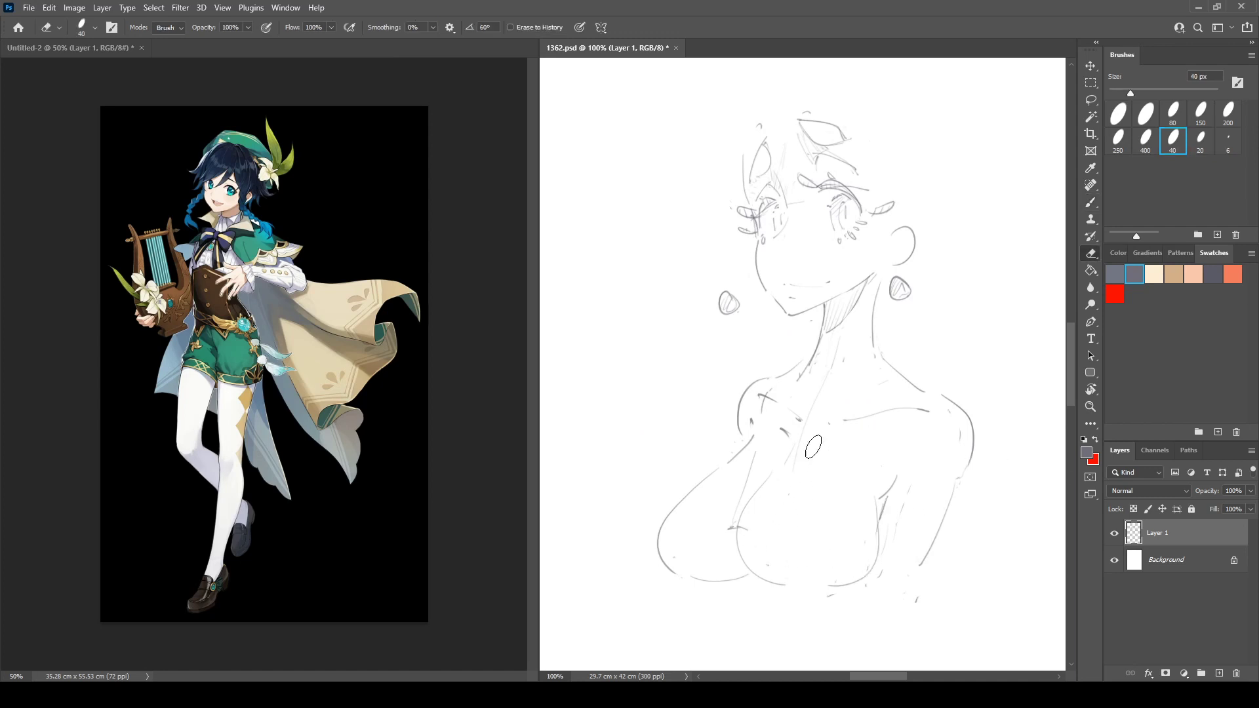
pyautogui.press('b')
pyautogui.press('e')
pyautogui.moveTo(790, 465)
pyautogui.mouseDown()
pyautogui.moveTo(749, 502)
pyautogui.moveTo(778, 471)
pyautogui.mouseUp()
pyautogui.press('b')
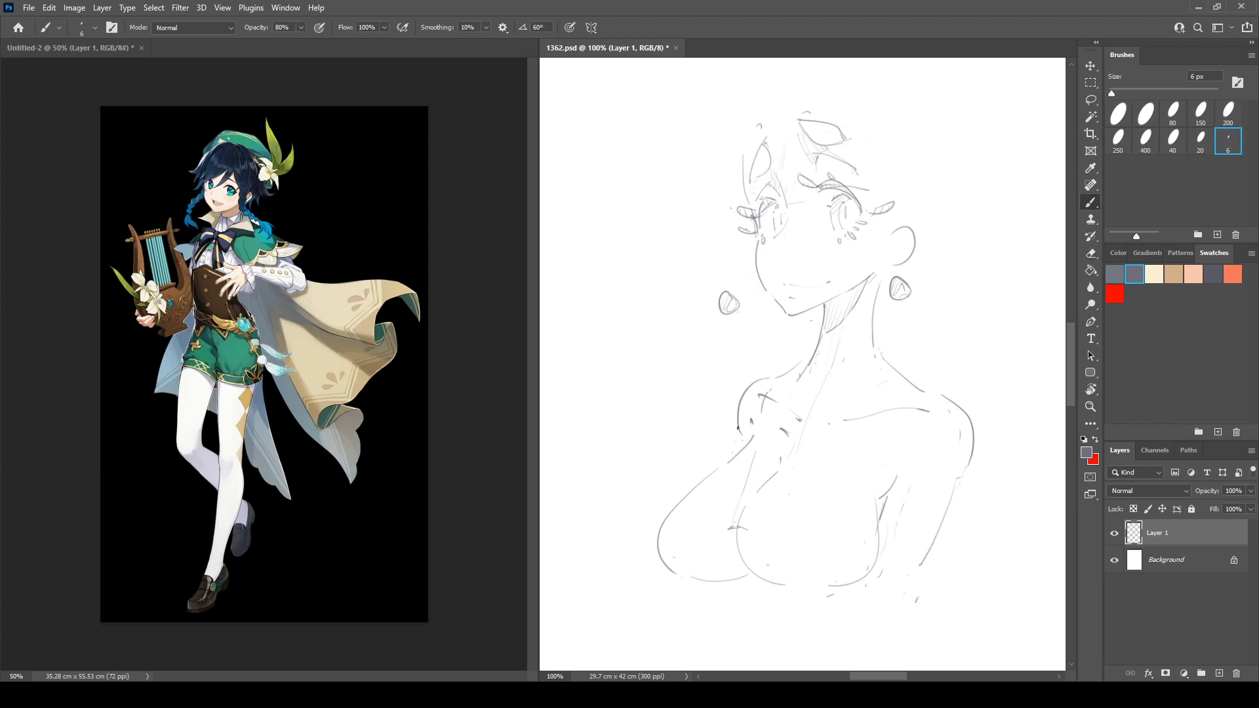
pyautogui.hotkey('ctrl', 'shift', 'h')
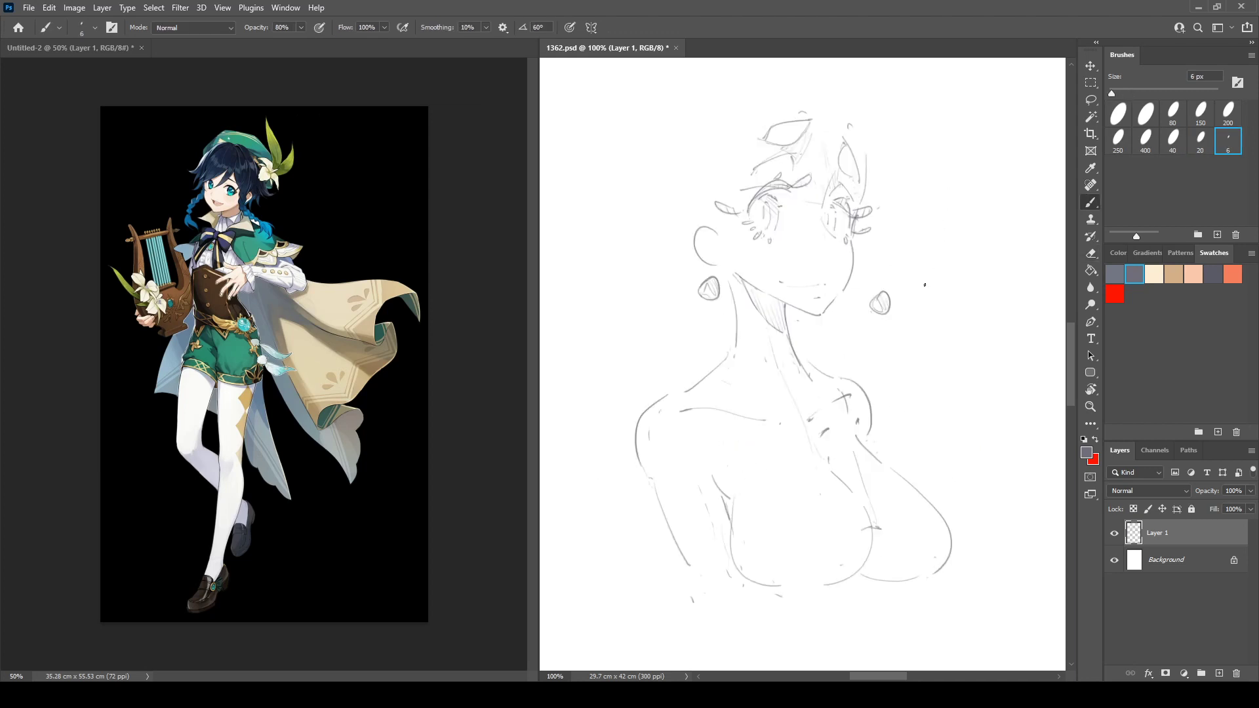
# Nudge the whole sketch slightly down and to the right, and lower its layer opacity to 66%.
pyautogui.hotkey('ctrl', 't')
pyautogui.moveTo(823, 344); pyautogui.dragTo(828, 355)
pyautogui.press('Return')
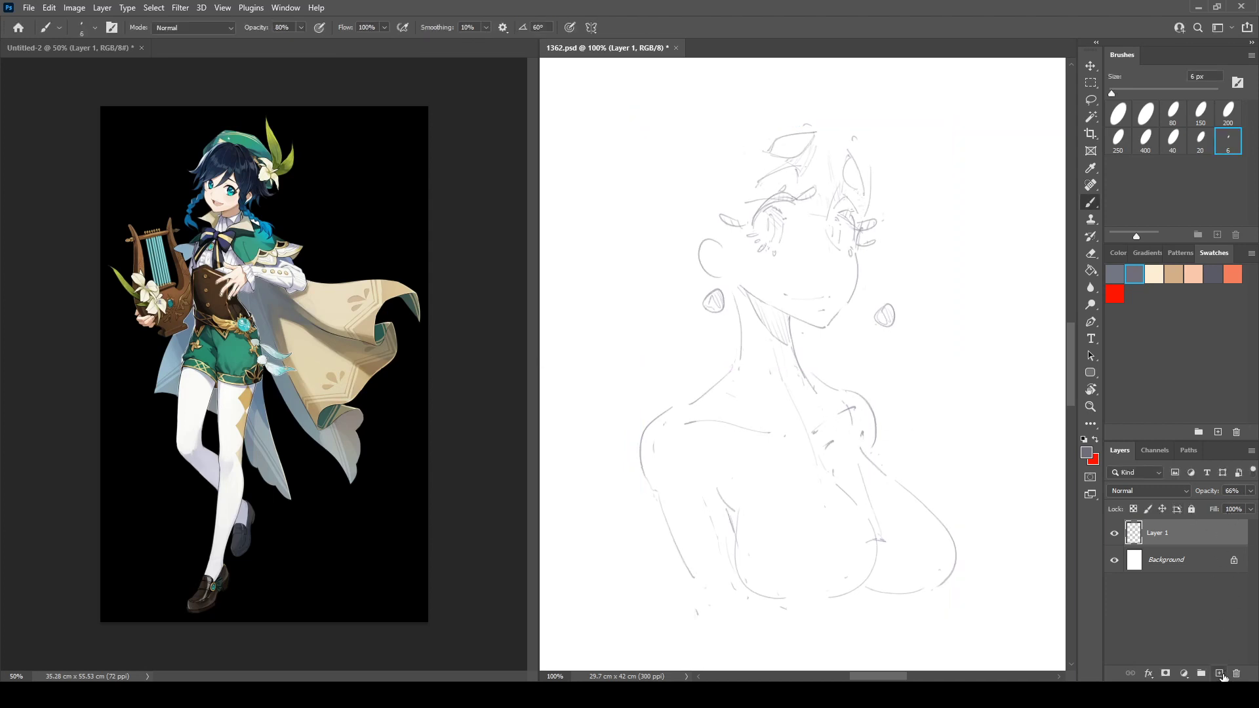
# Add a new layer above the sketch and draw the first fringe strands across the forehead in the mirrored view.
pyautogui.click(1219, 674)
pyautogui.hotkey('ctrl', 'shift', 'h')
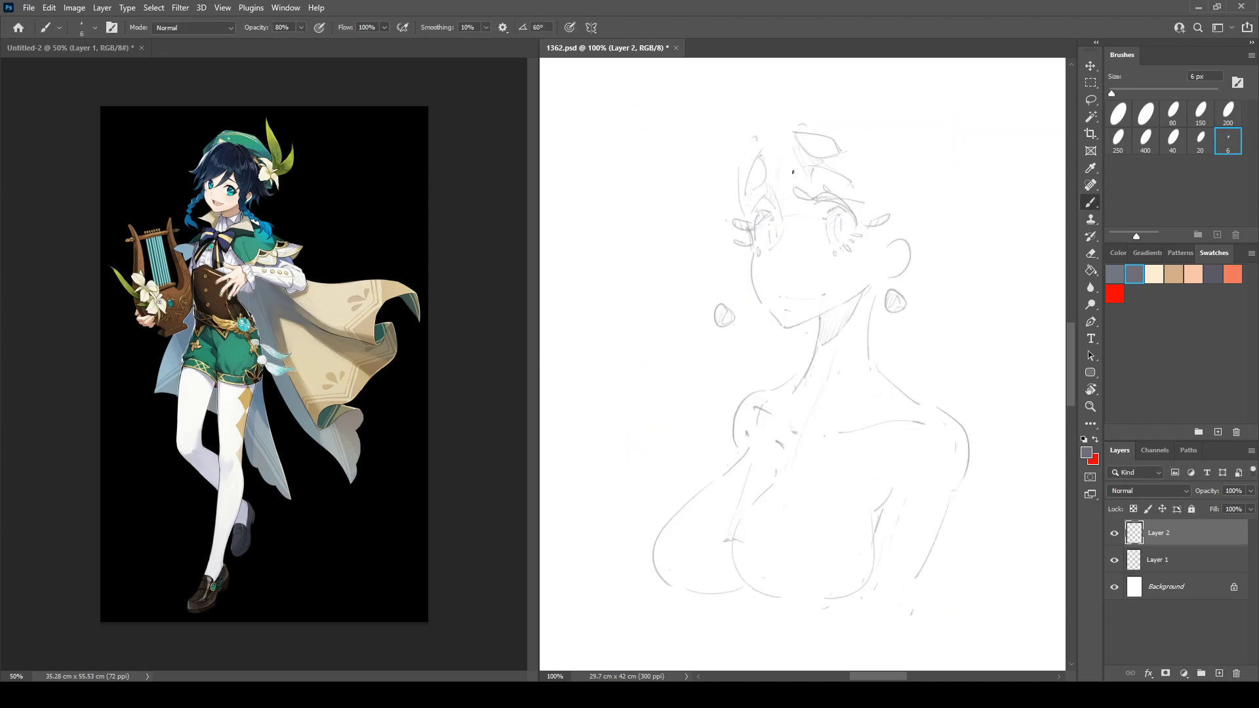
pyautogui.moveTo(722, 224)
pyautogui.mouseDown()
pyautogui.moveTo(818, 208)
pyautogui.moveTo(812, 138)
pyautogui.mouseUp()
pyautogui.moveTo(781, 187); pyautogui.dragTo(792, 152)
pyautogui.press('e')
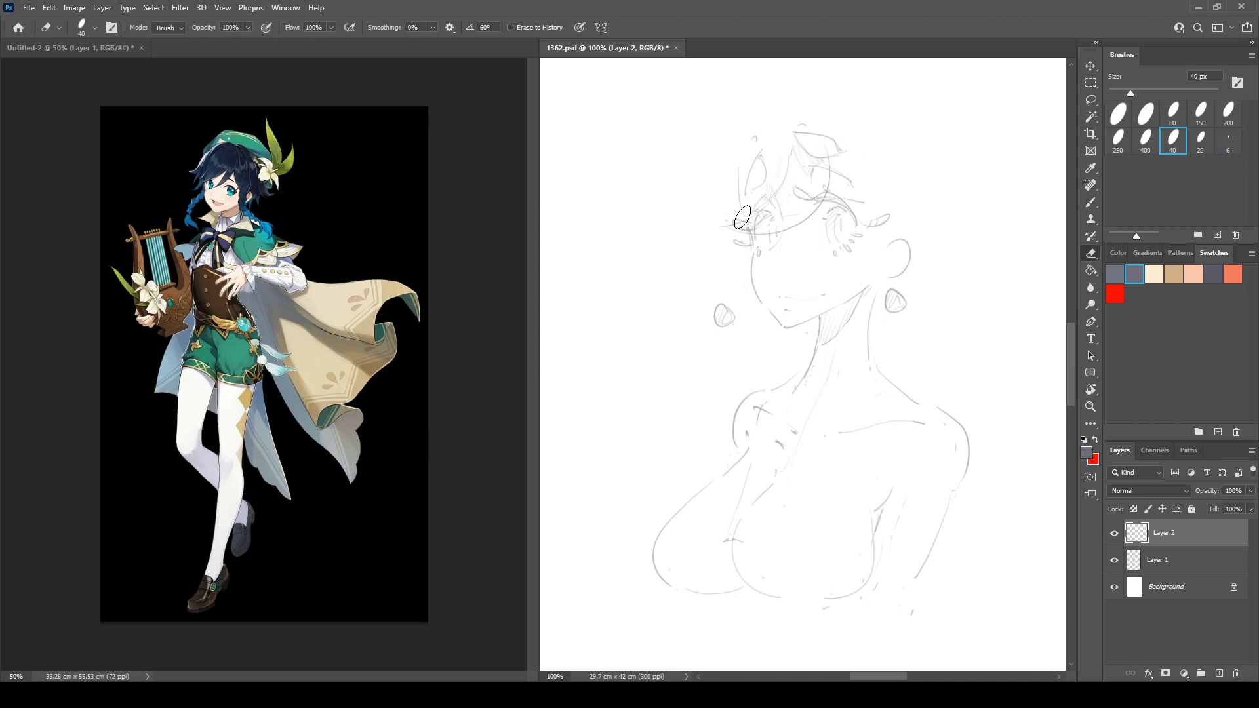
pyautogui.press('b')
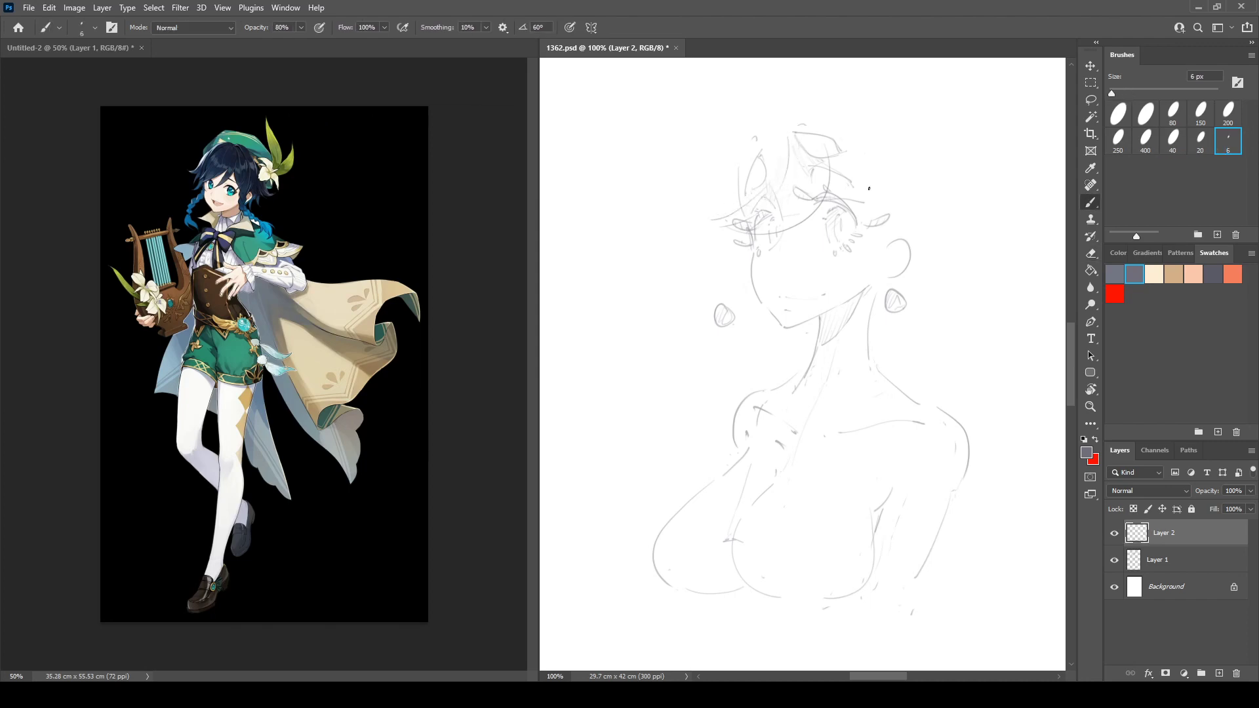
# Draw a pointed tuft of hair sweeping outward past the far eye, tidying its overlaps and checking both canvas orientations.
pyautogui.press('e')
pyautogui.moveTo(722, 217)
pyautogui.mouseDown()
pyautogui.moveTo(751, 203)
pyautogui.moveTo(714, 204)
pyautogui.mouseUp()
pyautogui.press('b')
pyautogui.moveTo(760, 154)
pyautogui.mouseDown()
pyautogui.moveTo(675, 214)
pyautogui.moveTo(719, 186)
pyautogui.moveTo(730, 155)
pyautogui.moveTo(719, 193)
pyautogui.moveTo(679, 211)
pyautogui.mouseUp()
pyautogui.press('e')
pyautogui.press('b')
pyautogui.moveTo(754, 129); pyautogui.dragTo(721, 172)
pyautogui.moveTo(687, 231); pyautogui.dragTo(720, 222)
pyautogui.hotkey('ctrl', 'shift', 'h')
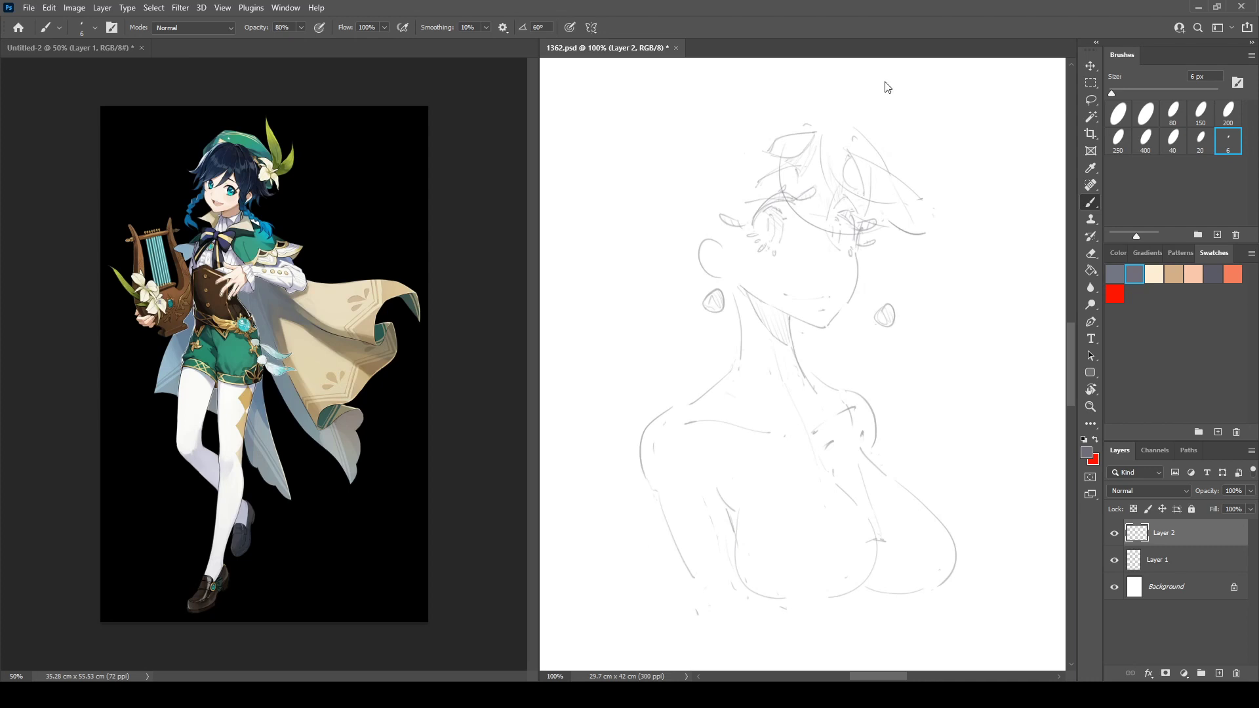
pyautogui.hotkey('ctrl', 'shift', 'h')
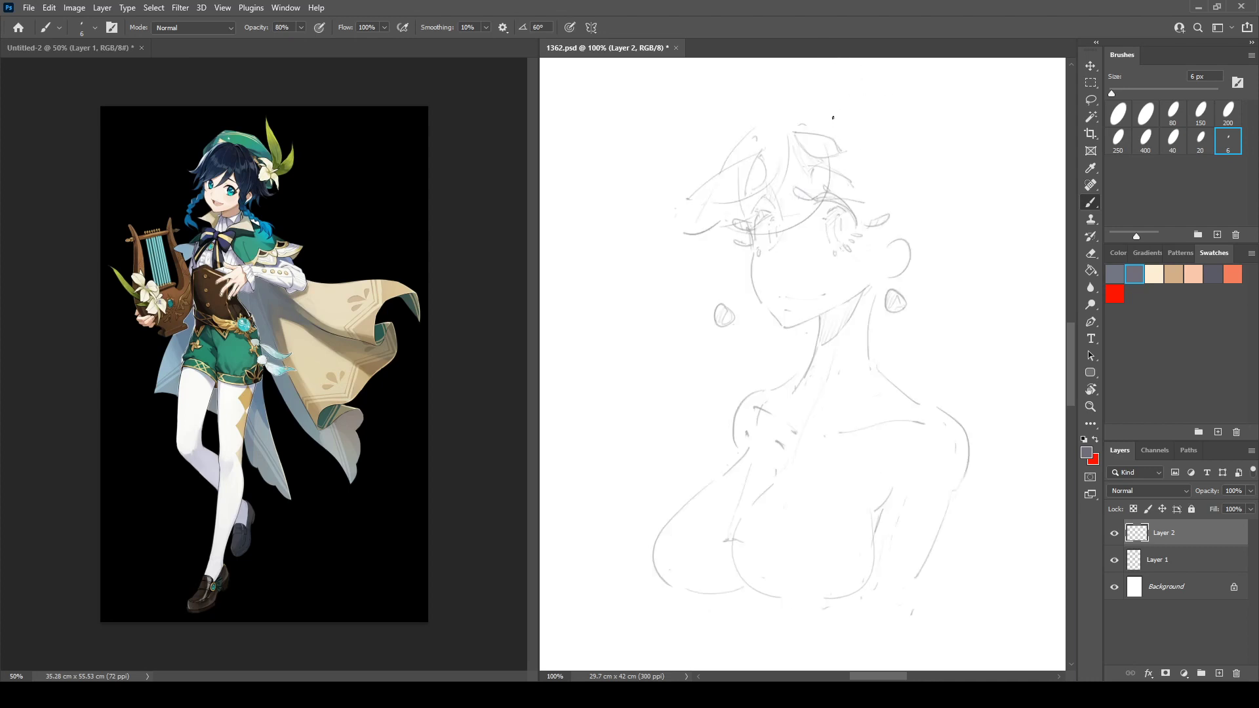
# Draw the near-side hair from the crown past the ear into a lock curling outward below the earring.
pyautogui.moveTo(833, 117)
pyautogui.mouseDown()
pyautogui.moveTo(892, 208)
pyautogui.moveTo(881, 206)
pyautogui.moveTo(880, 257)
pyautogui.moveTo(869, 213)
pyautogui.moveTo(871, 255)
pyautogui.moveTo(900, 235)
pyautogui.moveTo(901, 207)
pyautogui.moveTo(847, 288)
pyautogui.moveTo(939, 336)
pyautogui.mouseUp()
pyautogui.press('e')
pyautogui.press('b')
pyautogui.press('e')
pyautogui.press('b')
# Sketch a wavy lock with looping, braid-like segments flowing outward beside the far cheek.
pyautogui.moveTo(712, 257)
pyautogui.mouseDown()
pyautogui.moveTo(636, 269)
pyautogui.moveTo(620, 310)
pyautogui.mouseUp()
pyautogui.press('h')
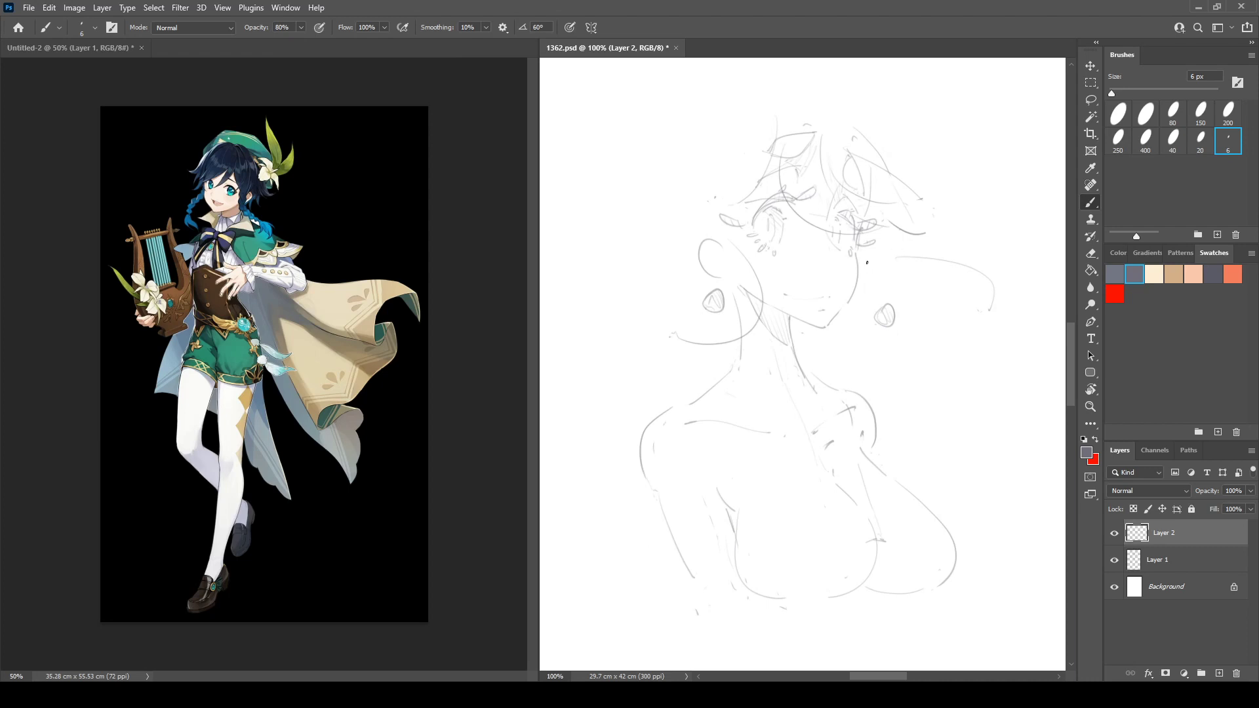
pyautogui.moveTo(867, 262)
pyautogui.mouseDown()
pyautogui.moveTo(894, 280)
pyautogui.moveTo(886, 248)
pyautogui.moveTo(924, 261)
pyautogui.moveTo(912, 279)
pyautogui.moveTo(928, 294)
pyautogui.moveTo(935, 269)
pyautogui.moveTo(963, 269)
pyautogui.moveTo(942, 306)
pyautogui.mouseUp()
pyautogui.press('e')
pyautogui.press('b')
pyautogui.moveTo(952, 295); pyautogui.dragTo(968, 305)
pyautogui.moveTo(964, 324)
pyautogui.mouseDown()
pyautogui.moveTo(994, 322)
pyautogui.moveTo(988, 311)
pyautogui.mouseUp()
pyautogui.moveTo(981, 297)
pyautogui.mouseDown()
pyautogui.moveTo(1012, 301)
pyautogui.moveTo(991, 306)
pyautogui.mouseUp()
pyautogui.hotkey('ctrl', 'shift', 'h')
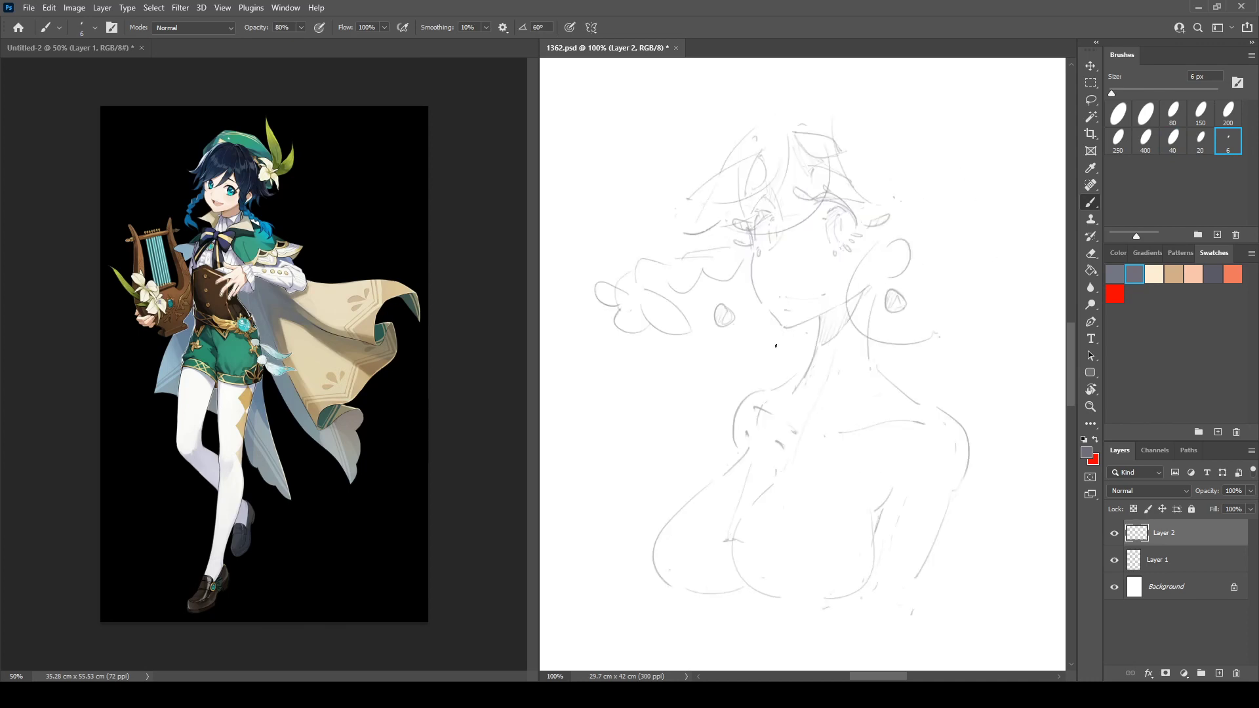
# Erase the wavy lock and its looping segments beside the far cheek.
pyautogui.press('e')
pyautogui.moveTo(593, 289)
pyautogui.mouseDown()
pyautogui.moveTo(633, 328)
pyautogui.moveTo(641, 312)
pyautogui.moveTo(685, 315)
pyautogui.mouseUp()
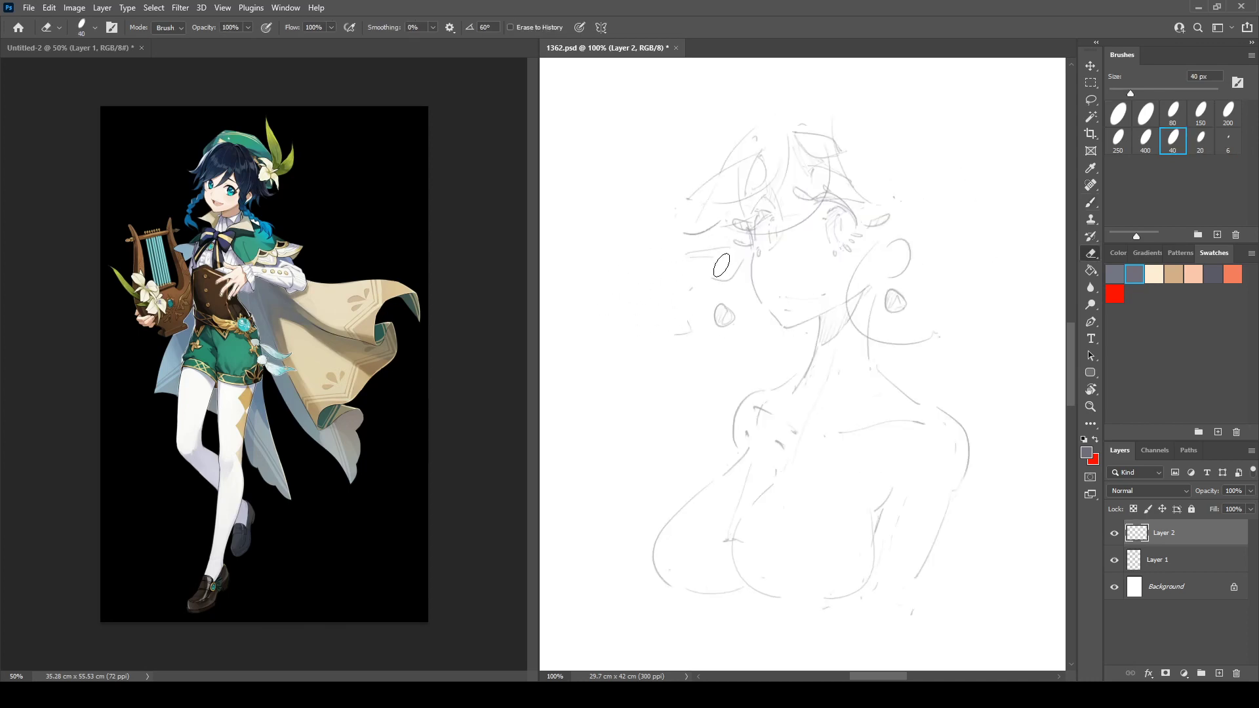
pyautogui.moveTo(721, 265)
pyautogui.mouseDown()
pyautogui.moveTo(733, 269)
pyautogui.moveTo(680, 290)
pyautogui.moveTo(684, 326)
pyautogui.mouseUp()
# Redraw the far-side braid's upper part as interlocking rounded segments descending outward from the cheek past the earring.
pyautogui.press('b')
pyautogui.press('e')
pyautogui.press('b')
pyautogui.moveTo(720, 258)
pyautogui.mouseDown()
pyautogui.moveTo(666, 298)
pyautogui.moveTo(665, 340)
pyautogui.mouseUp()
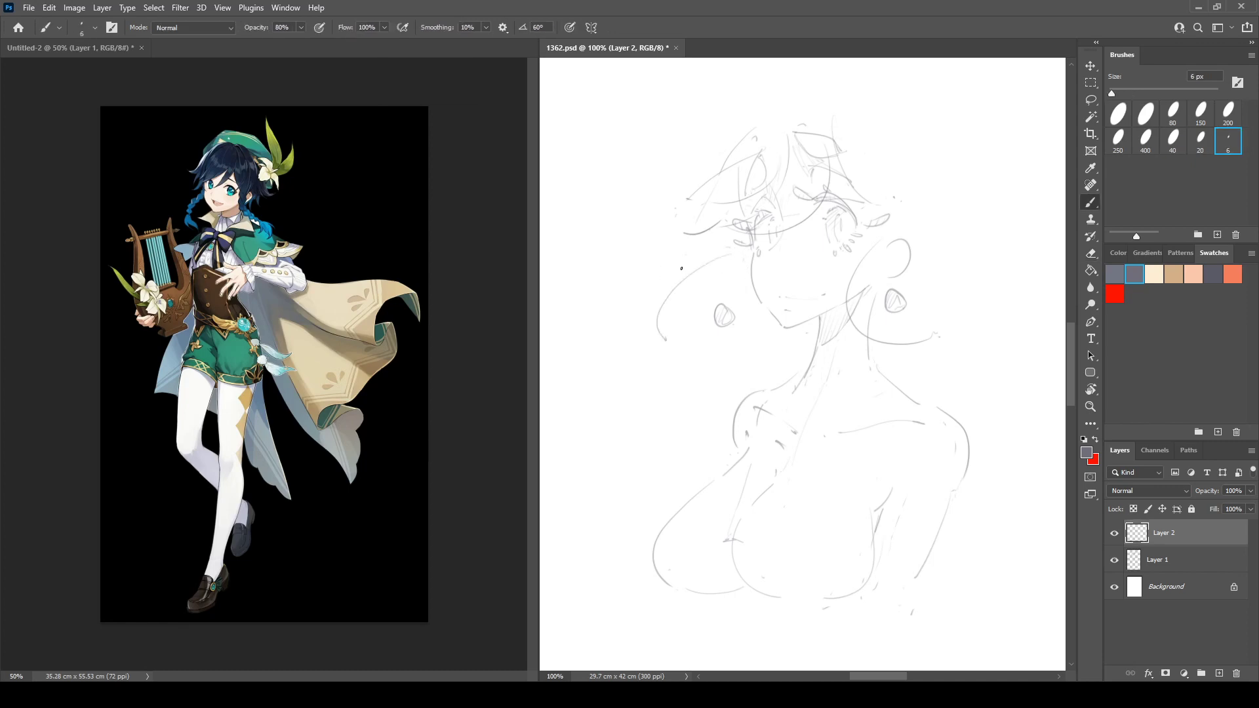
pyautogui.moveTo(681, 268)
pyautogui.mouseDown()
pyautogui.moveTo(669, 288)
pyautogui.moveTo(669, 318)
pyautogui.moveTo(684, 312)
pyautogui.moveTo(663, 306)
pyautogui.moveTo(695, 307)
pyautogui.moveTo(659, 332)
pyautogui.mouseUp()
pyautogui.press('e')
pyautogui.press('b')
pyautogui.moveTo(694, 270)
pyautogui.mouseDown()
pyautogui.moveTo(722, 248)
pyautogui.moveTo(705, 278)
pyautogui.moveTo(718, 282)
pyautogui.moveTo(741, 259)
pyautogui.mouseUp()
pyautogui.press('e')
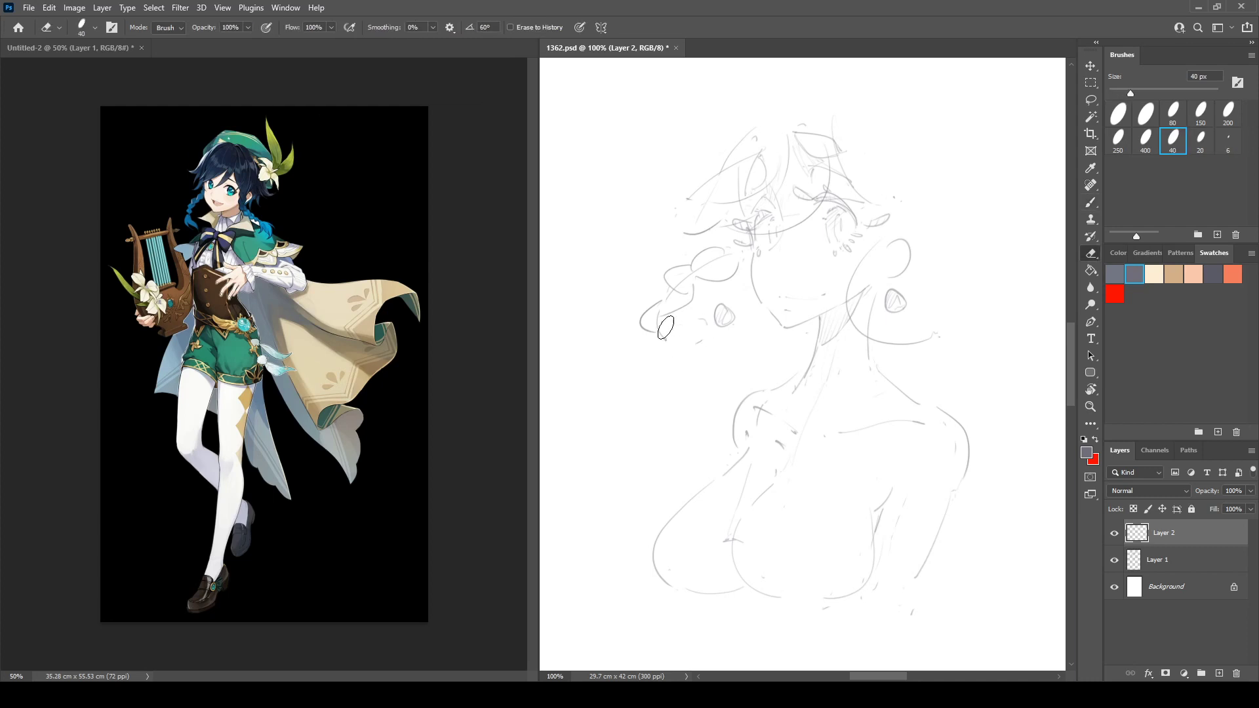
pyautogui.press('b')
pyautogui.moveTo(671, 325); pyautogui.dragTo(689, 345)
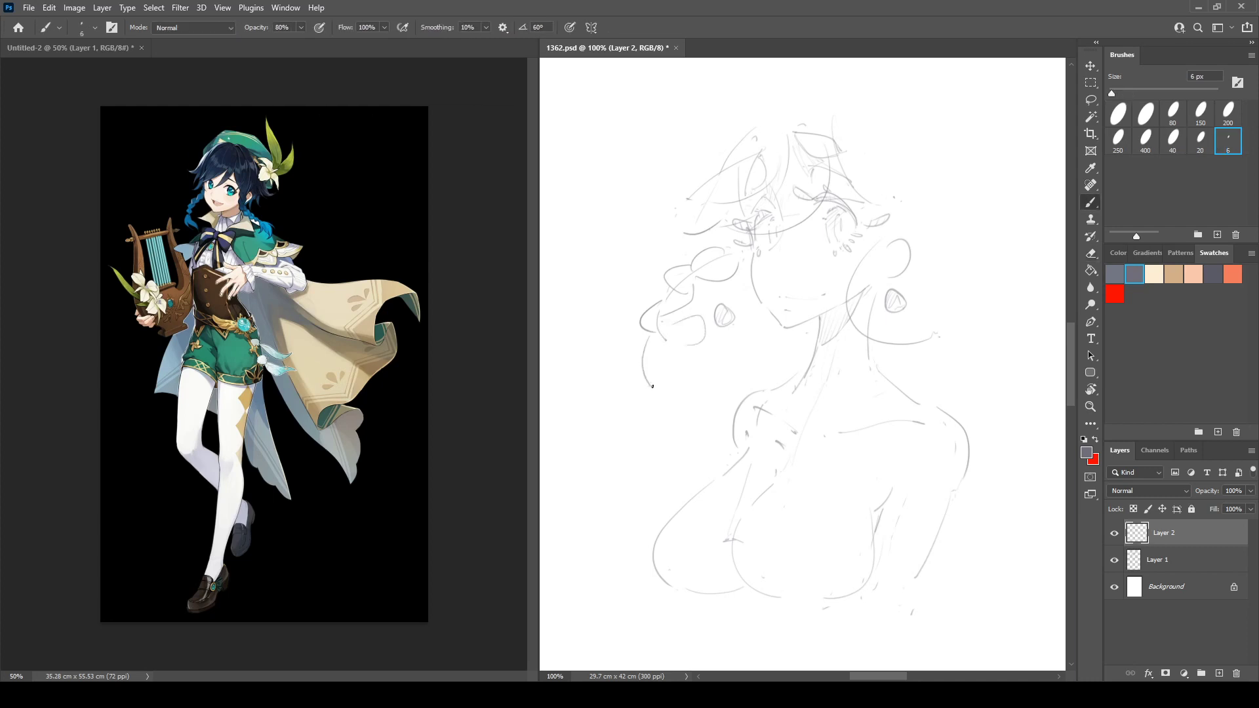
# Extend the far-side braid with its lower rounded segments, erasing and redrawing the curves beyond the earring.
pyautogui.press('e')
pyautogui.press('b')
pyautogui.moveTo(648, 339)
pyautogui.mouseDown()
pyautogui.moveTo(623, 346)
pyautogui.moveTo(661, 349)
pyautogui.moveTo(635, 334)
pyautogui.moveTo(637, 358)
pyautogui.moveTo(661, 356)
pyautogui.mouseUp()
pyautogui.press('e')
pyautogui.press('b')
pyautogui.moveTo(659, 358)
pyautogui.mouseDown()
pyautogui.moveTo(712, 365)
pyautogui.moveTo(695, 349)
pyautogui.mouseUp()
pyautogui.press('e')
# Finish the end of the far-side braid with flared leaf-like tips, working in the mirrored view.
pyautogui.hotkey('ctrl', 'shift', 'h')
pyautogui.moveTo(831, 337)
pyautogui.mouseDown()
pyautogui.moveTo(955, 367)
pyautogui.moveTo(976, 326)
pyautogui.moveTo(994, 335)
pyautogui.moveTo(949, 351)
pyautogui.moveTo(977, 364)
pyautogui.moveTo(970, 377)
pyautogui.moveTo(997, 379)
pyautogui.moveTo(950, 360)
pyautogui.moveTo(989, 380)
pyautogui.moveTo(996, 368)
pyautogui.mouseUp()
pyautogui.press('b')
pyautogui.press('e')
pyautogui.press('b')
pyautogui.press('e')
pyautogui.press('b')
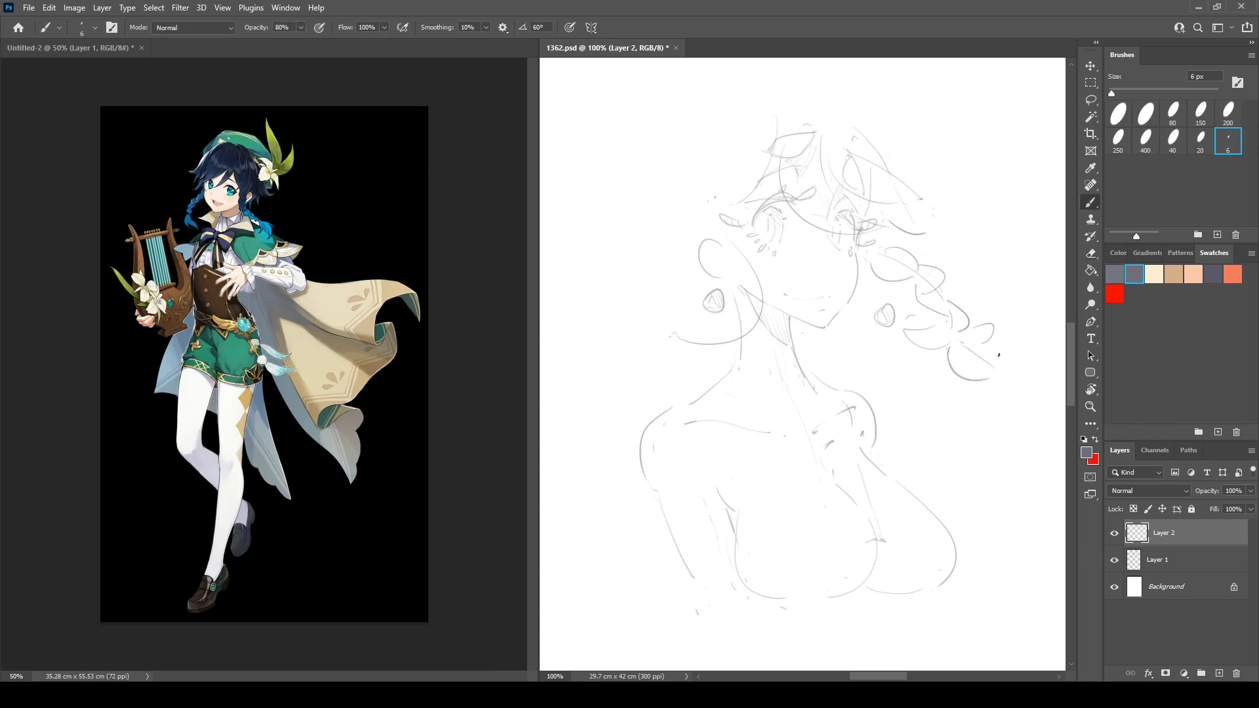
pyautogui.moveTo(974, 325); pyautogui.dragTo(967, 337)
pyautogui.hotkey('ctrl', 'shift', 'h')
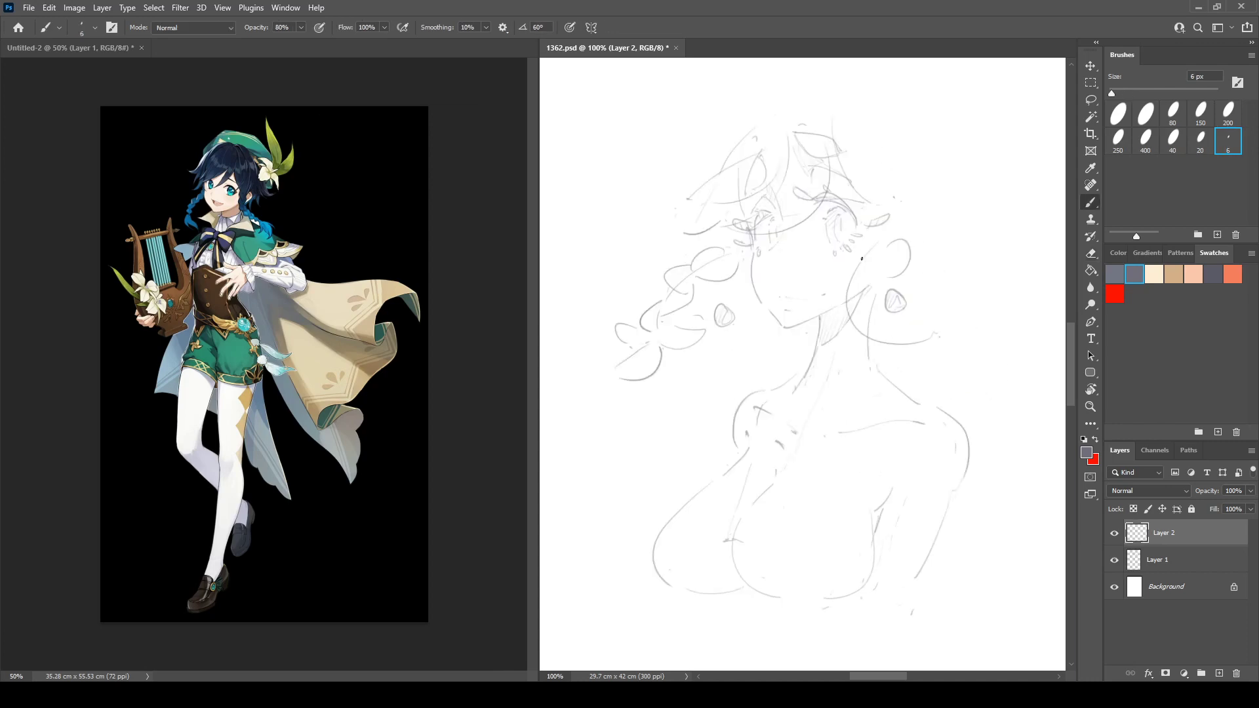
# Replace the near-side curling lock with a matching braid of rounded segments from the ear to flared tips below the earring.
pyautogui.moveTo(874, 241)
pyautogui.mouseDown()
pyautogui.moveTo(867, 280)
pyautogui.moveTo(878, 243)
pyautogui.mouseUp()
pyautogui.hotkey('ctrl', 'z')
pyautogui.moveTo(846, 293)
pyautogui.mouseDown()
pyautogui.moveTo(863, 327)
pyautogui.moveTo(902, 347)
pyautogui.moveTo(902, 328)
pyautogui.moveTo(950, 299)
pyautogui.mouseUp()
pyautogui.press('e')
pyautogui.press('b')
pyautogui.press('e')
pyautogui.press('b')
pyautogui.moveTo(898, 337)
pyautogui.mouseDown()
pyautogui.moveTo(952, 308)
pyautogui.moveTo(933, 338)
pyautogui.moveTo(906, 337)
pyautogui.moveTo(926, 344)
pyautogui.moveTo(898, 347)
pyautogui.moveTo(898, 335)
pyautogui.mouseUp()
pyautogui.press('e')
pyautogui.press('b')
pyautogui.hotkey('ctrl', 'shift', 'h')
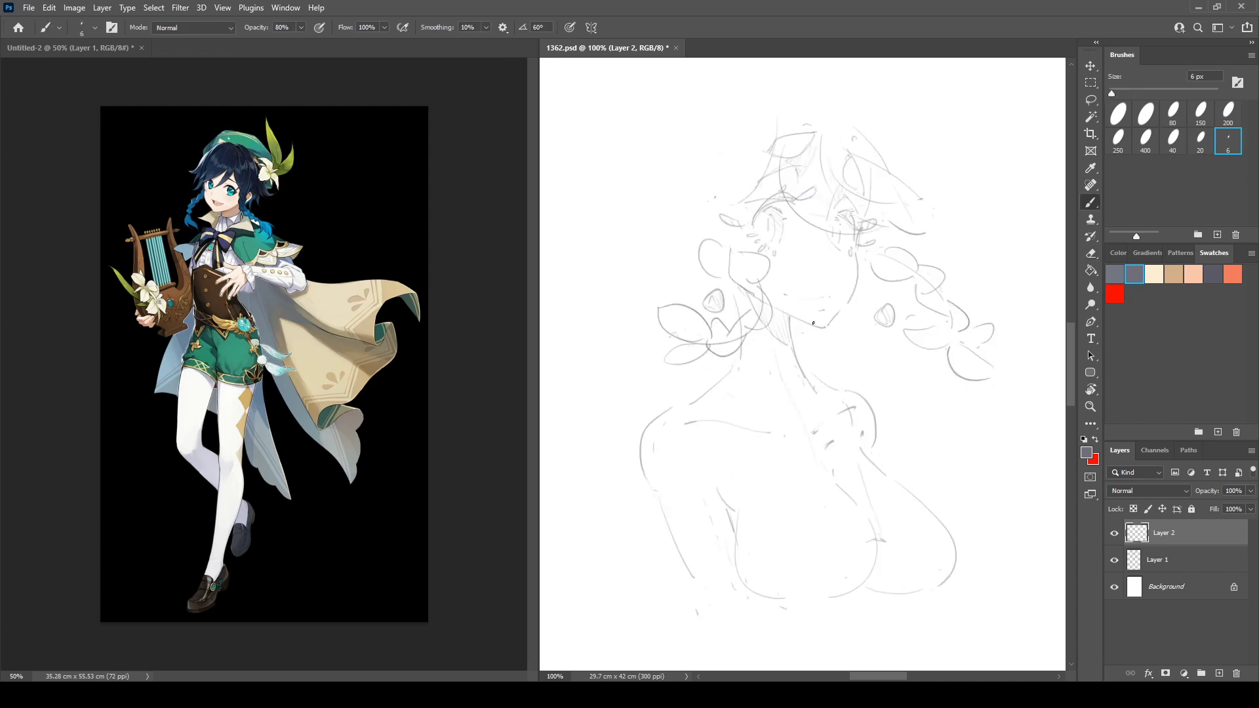
# Clean up the near-side braid in the mirrored view, erasing overlaps and redrawing its segments beside the jaw and neck.
pyautogui.press('e')
pyautogui.moveTo(716, 343)
pyautogui.mouseDown()
pyautogui.moveTo(757, 337)
pyautogui.moveTo(667, 323)
pyautogui.moveTo(697, 338)
pyautogui.moveTo(720, 321)
pyautogui.moveTo(770, 323)
pyautogui.mouseUp()
pyautogui.press('b')
pyautogui.press('e')
pyautogui.press('b')
pyautogui.press('e')
pyautogui.press('b')
pyautogui.press('e')
pyautogui.press('b')
pyautogui.press('e')
pyautogui.press('b')
pyautogui.moveTo(764, 328)
pyautogui.mouseDown()
pyautogui.moveTo(756, 288)
pyautogui.moveTo(767, 318)
pyautogui.moveTo(760, 282)
pyautogui.moveTo(770, 295)
pyautogui.moveTo(729, 261)
pyautogui.moveTo(735, 290)
pyautogui.mouseUp()
pyautogui.press('e')
pyautogui.press('b')
pyautogui.hotkey('ctrl', 'shift', 'h')
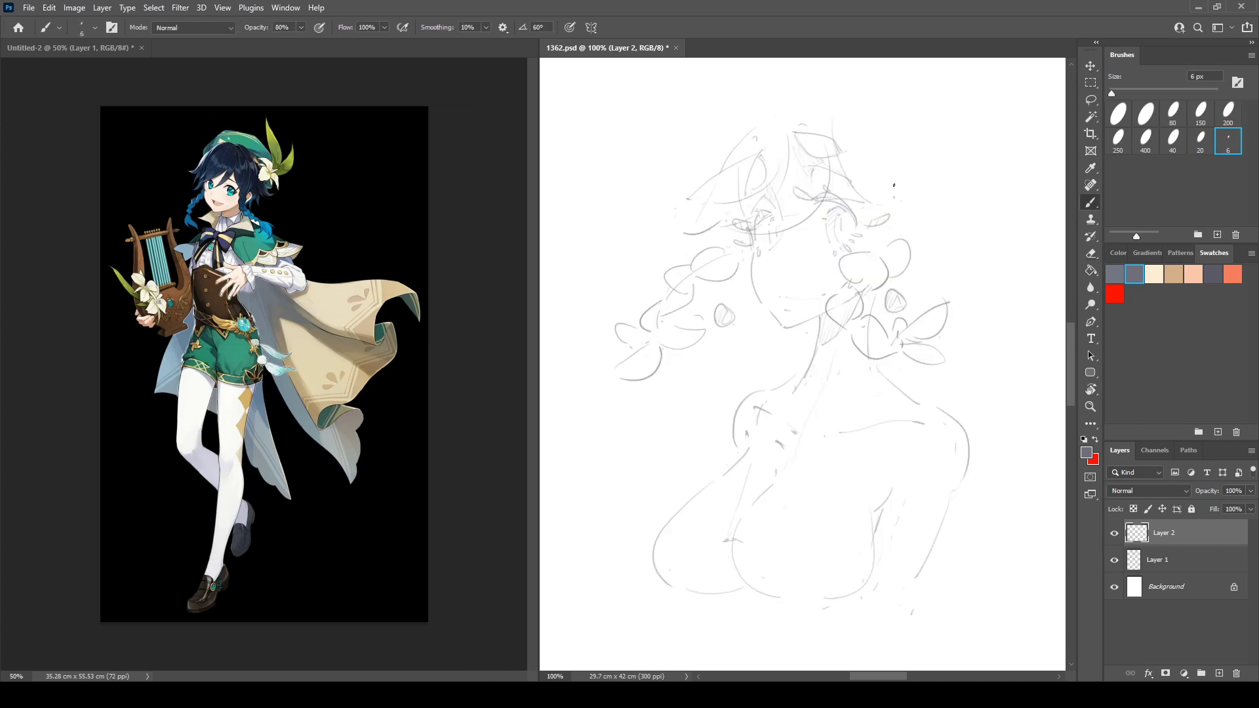
# Draw a curved strand from the near temple into the top of the near-side braid and erase stray marks around it.
pyautogui.press('e')
pyautogui.press('b')
pyautogui.moveTo(882, 267)
pyautogui.mouseDown()
pyautogui.moveTo(875, 285)
pyautogui.moveTo(869, 266)
pyautogui.moveTo(846, 277)
pyautogui.moveTo(880, 254)
pyautogui.moveTo(882, 215)
pyautogui.moveTo(897, 235)
pyautogui.mouseUp()
pyautogui.press('e')
pyautogui.press('b')
pyautogui.press('e')
pyautogui.moveTo(852, 183)
pyautogui.mouseDown()
pyautogui.moveTo(870, 202)
pyautogui.moveTo(860, 214)
pyautogui.moveTo(886, 215)
pyautogui.mouseUp()
pyautogui.press('b')
pyautogui.hotkey('ctrl', 'shift', 'h')
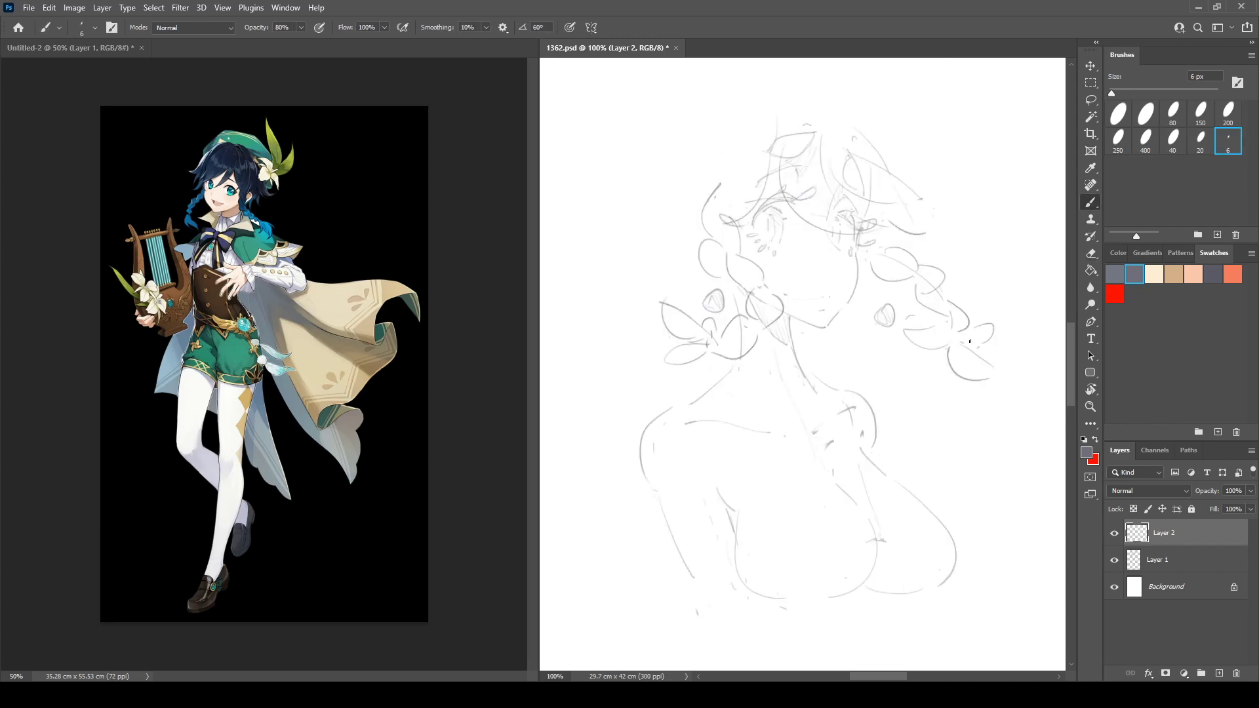
pyautogui.press('e')
pyautogui.press('b')
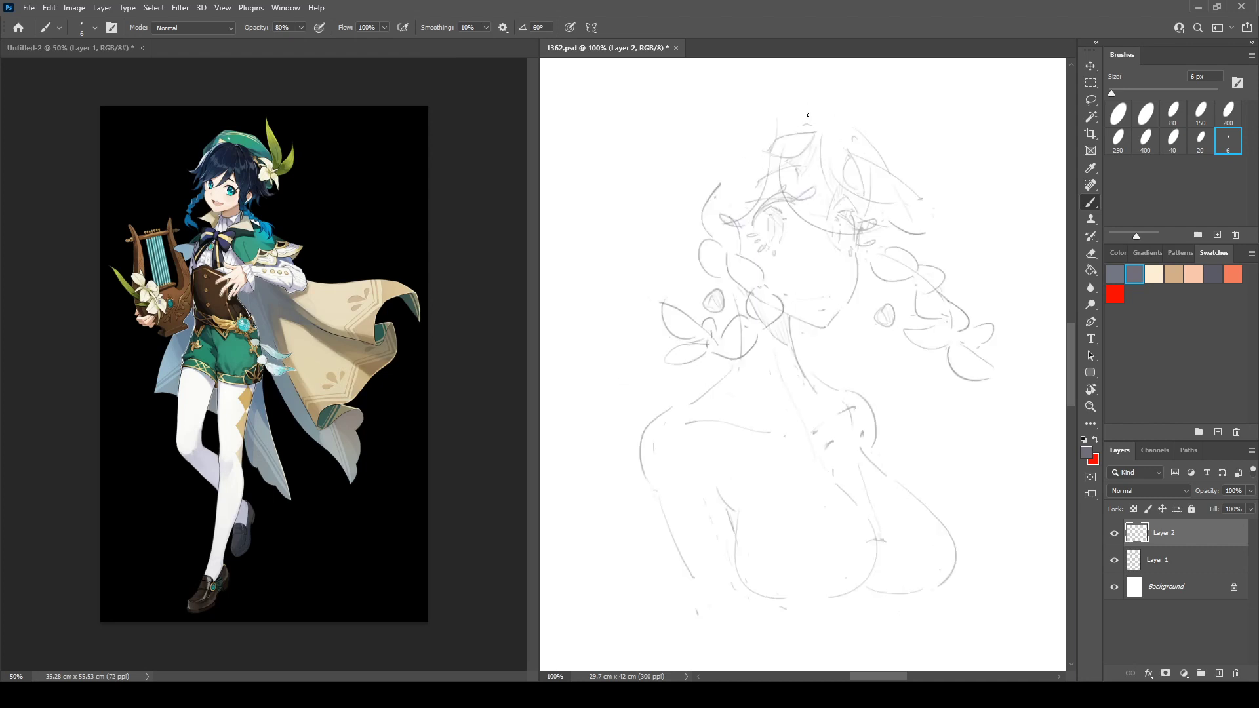
pyautogui.hotkey('ctrl', 'shift', 'h')
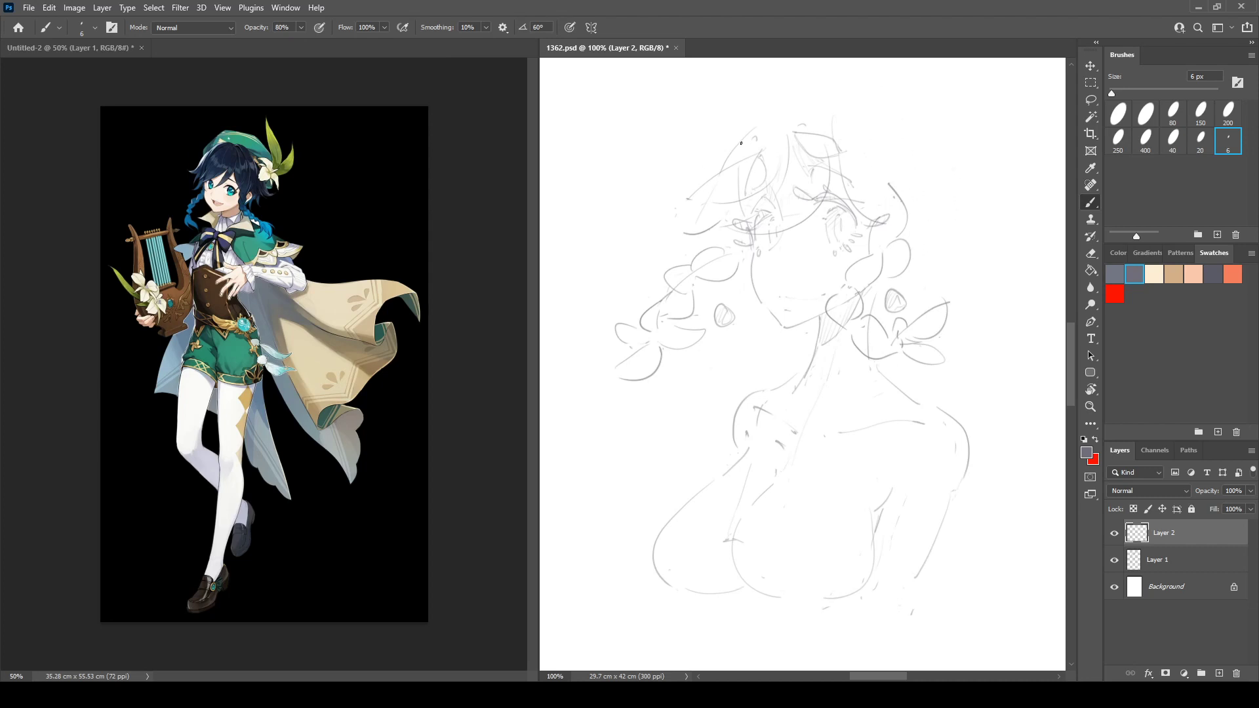
# Draw the rounded outline of the hair over the crown with a far-side tuft and rough outward strands at the back.
pyautogui.press('e')
pyautogui.press('b')
pyautogui.moveTo(728, 155)
pyautogui.mouseDown()
pyautogui.moveTo(763, 129)
pyautogui.moveTo(701, 124)
pyautogui.moveTo(720, 152)
pyautogui.moveTo(802, 98)
pyautogui.moveTo(936, 135)
pyautogui.mouseUp()
pyautogui.press('e')
pyautogui.press('b')
pyautogui.moveTo(952, 188)
pyautogui.mouseDown()
pyautogui.moveTo(1002, 207)
pyautogui.moveTo(931, 211)
pyautogui.moveTo(1011, 250)
pyautogui.moveTo(930, 242)
pyautogui.mouseUp()
pyautogui.hotkey('shift', 'h')
# Redraw the lowest back tuft as a pointed lock sweeping outward behind the near ear.
pyautogui.press('e')
pyautogui.press('[')
pyautogui.press('[')
pyautogui.press('[')
pyautogui.press('[')
pyautogui.press('[')
pyautogui.press('[')
pyautogui.press('[')
pyautogui.hotkey('ctrl', 'z')
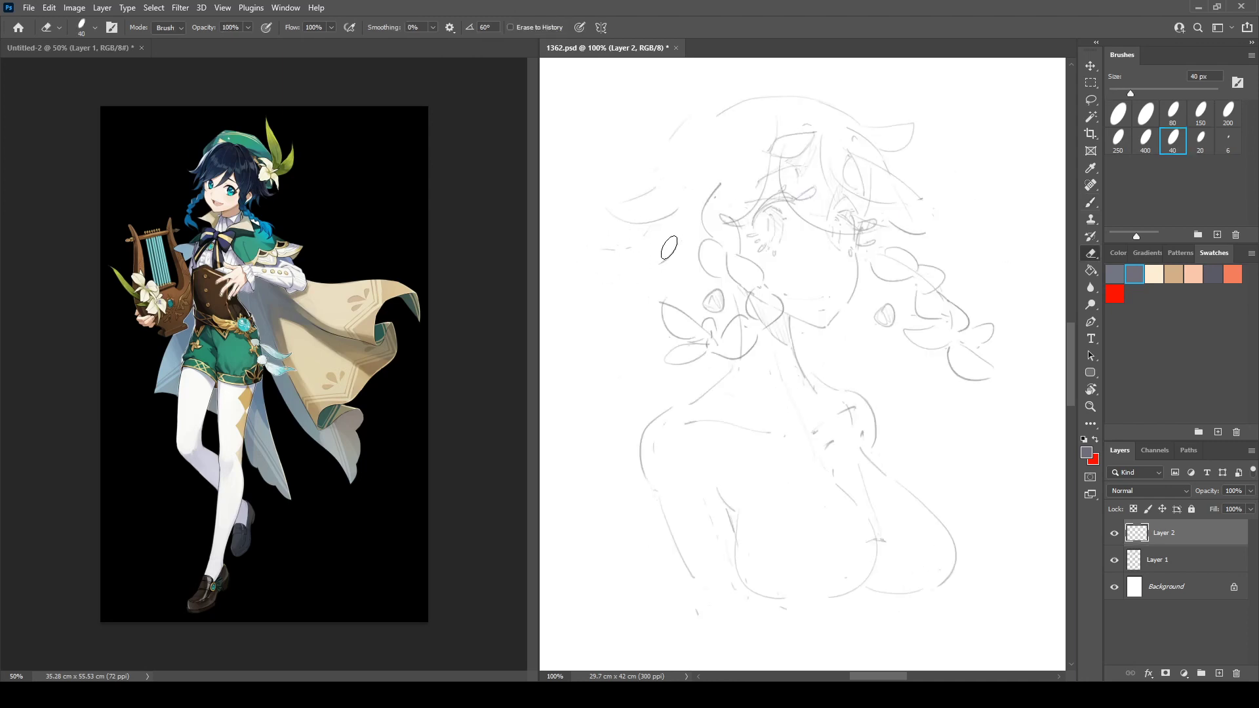
pyautogui.moveTo(597, 240)
pyautogui.mouseDown()
pyautogui.moveTo(652, 263)
pyautogui.moveTo(670, 246)
pyautogui.moveTo(653, 282)
pyautogui.moveTo(688, 240)
pyautogui.mouseUp()
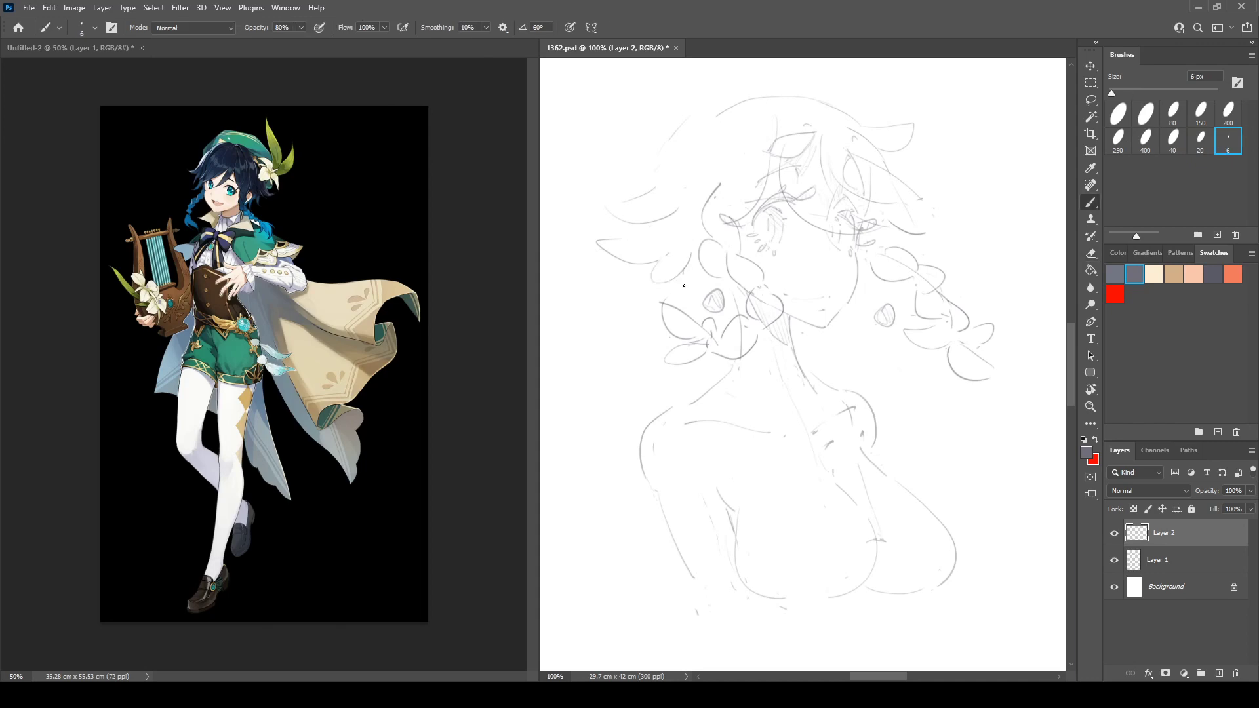
# Draw short strands beneath the lowest back tuft, running down behind the near-side earring and braid.
pyautogui.press('e')
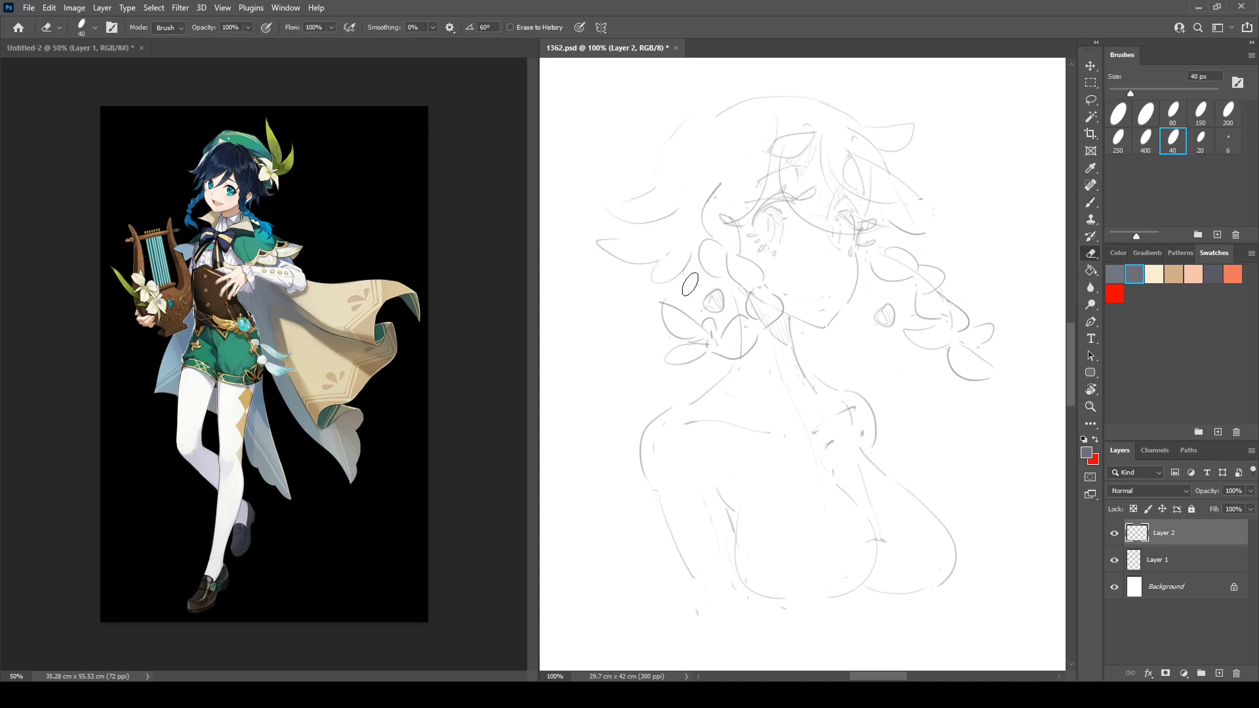
pyautogui.press('b')
pyautogui.moveTo(684, 272)
pyautogui.mouseDown()
pyautogui.moveTo(710, 319)
pyautogui.moveTo(714, 305)
pyautogui.moveTo(731, 321)
pyautogui.mouseUp()
pyautogui.press('e')
pyautogui.press('b')
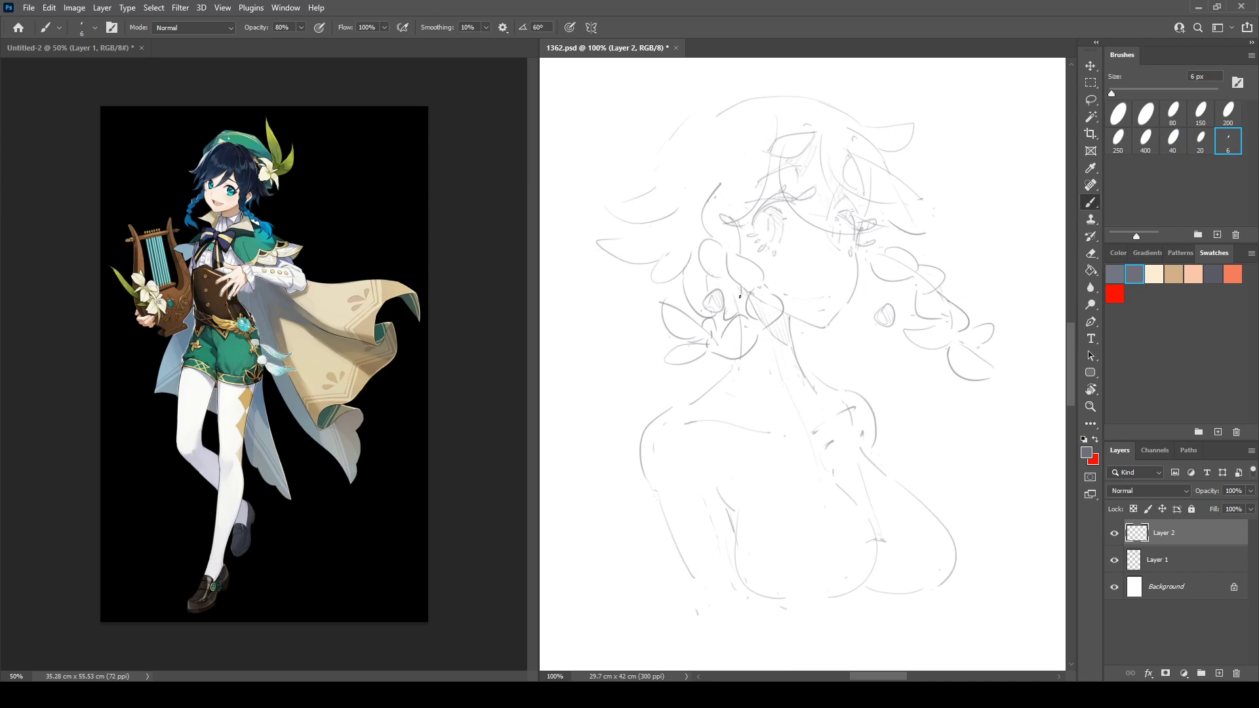
pyautogui.press('e')
pyautogui.press('b')
pyautogui.press('e')
pyautogui.press('b')
pyautogui.press('e')
pyautogui.press('b')
# Draw the upper back tuft as a pointed lock and replace the rough middle strands with a second pointed tuft.
pyautogui.moveTo(654, 131); pyautogui.dragTo(681, 146)
pyautogui.press('e')
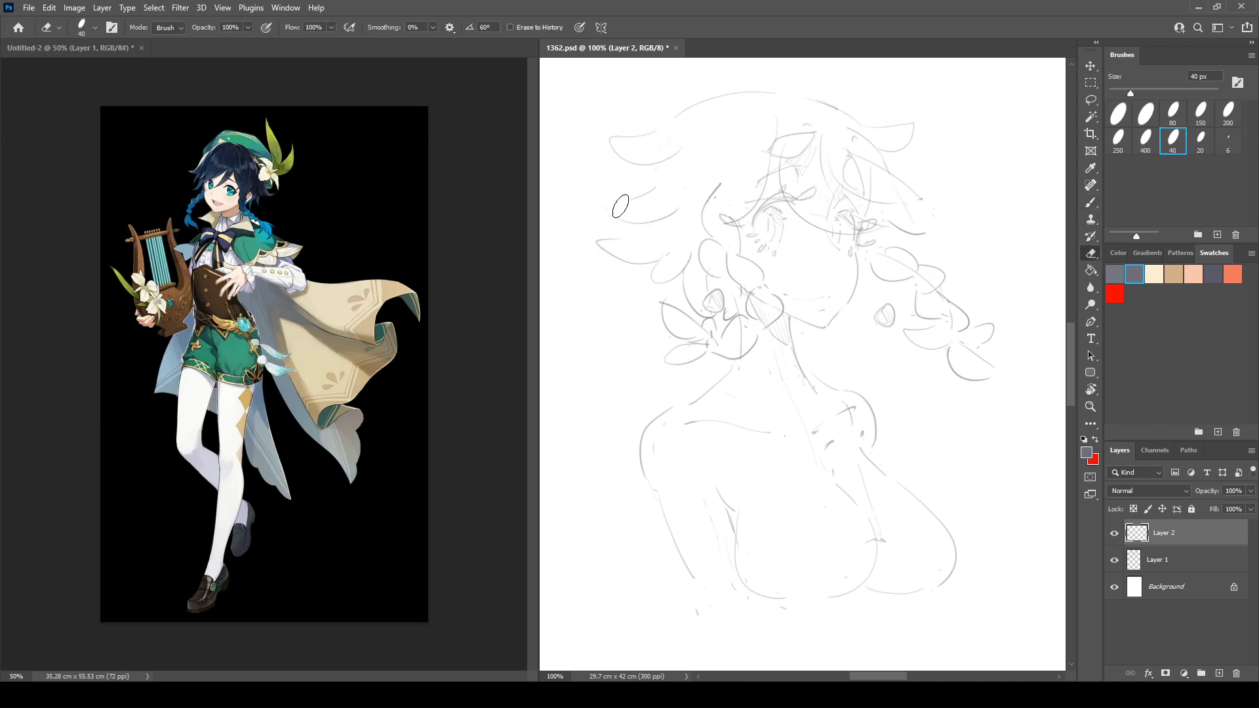
pyautogui.moveTo(614, 197)
pyautogui.mouseDown()
pyautogui.moveTo(654, 190)
pyautogui.moveTo(677, 214)
pyautogui.mouseUp()
pyautogui.press('b')
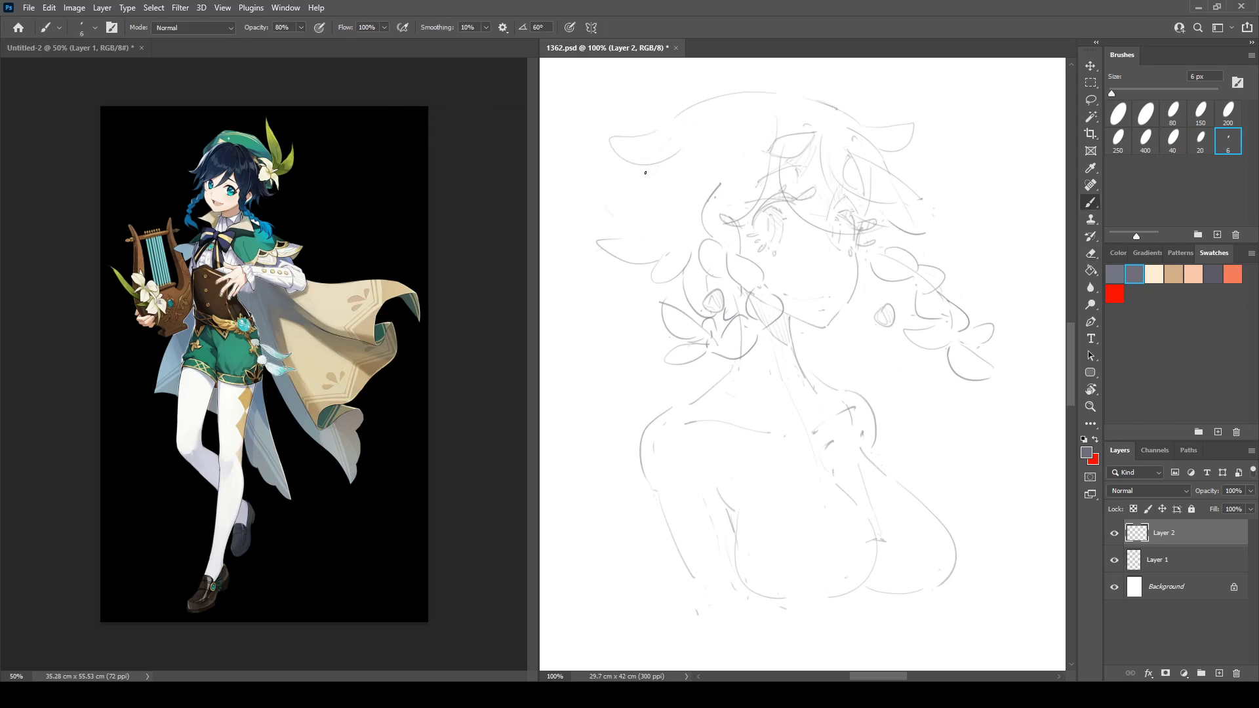
pyautogui.moveTo(653, 155)
pyautogui.mouseDown()
pyautogui.moveTo(631, 201)
pyautogui.moveTo(592, 194)
pyautogui.moveTo(661, 208)
pyautogui.mouseUp()
pyautogui.hotkey('ctrl', 'shift', 'h')
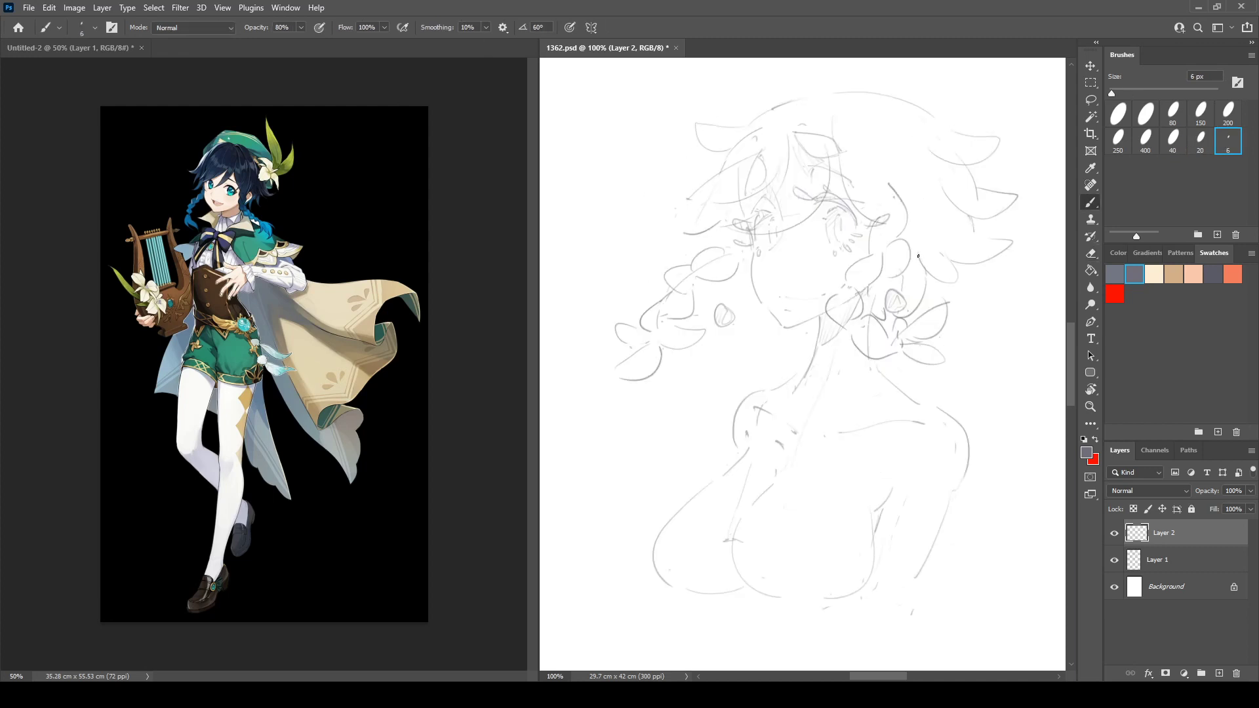
# Rework the far-side fringe, erasing and redrawing the strands that sweep across the far temple.
pyautogui.moveTo(773, 211); pyautogui.dragTo(758, 195)
pyautogui.moveTo(688, 196)
pyautogui.mouseDown()
pyautogui.moveTo(735, 202)
pyautogui.moveTo(693, 197)
pyautogui.moveTo(711, 206)
pyautogui.moveTo(740, 184)
pyautogui.moveTo(685, 198)
pyautogui.moveTo(725, 201)
pyautogui.moveTo(788, 163)
pyautogui.moveTo(756, 186)
pyautogui.moveTo(683, 194)
pyautogui.moveTo(745, 195)
pyautogui.moveTo(789, 162)
pyautogui.mouseUp()
pyautogui.press('e')
pyautogui.press('b')
pyautogui.press('e')
pyautogui.press('b')
pyautogui.press('e')
pyautogui.press('b')
pyautogui.press('e')
pyautogui.moveTo(699, 190)
pyautogui.mouseDown()
pyautogui.moveTo(769, 155)
pyautogui.moveTo(732, 155)
pyautogui.moveTo(707, 178)
pyautogui.mouseUp()
pyautogui.press('b')
pyautogui.press('e')
pyautogui.press('b')
# Redraw the outer curve of the far-side fringe lock from the parting down to the temple.
pyautogui.hotkey('ctrl', 'z')
pyautogui.moveTo(754, 137); pyautogui.dragTo(701, 196)
pyautogui.hotkey('ctrl', 'z')
pyautogui.moveTo(758, 136); pyautogui.dragTo(708, 181)
pyautogui.press('e')
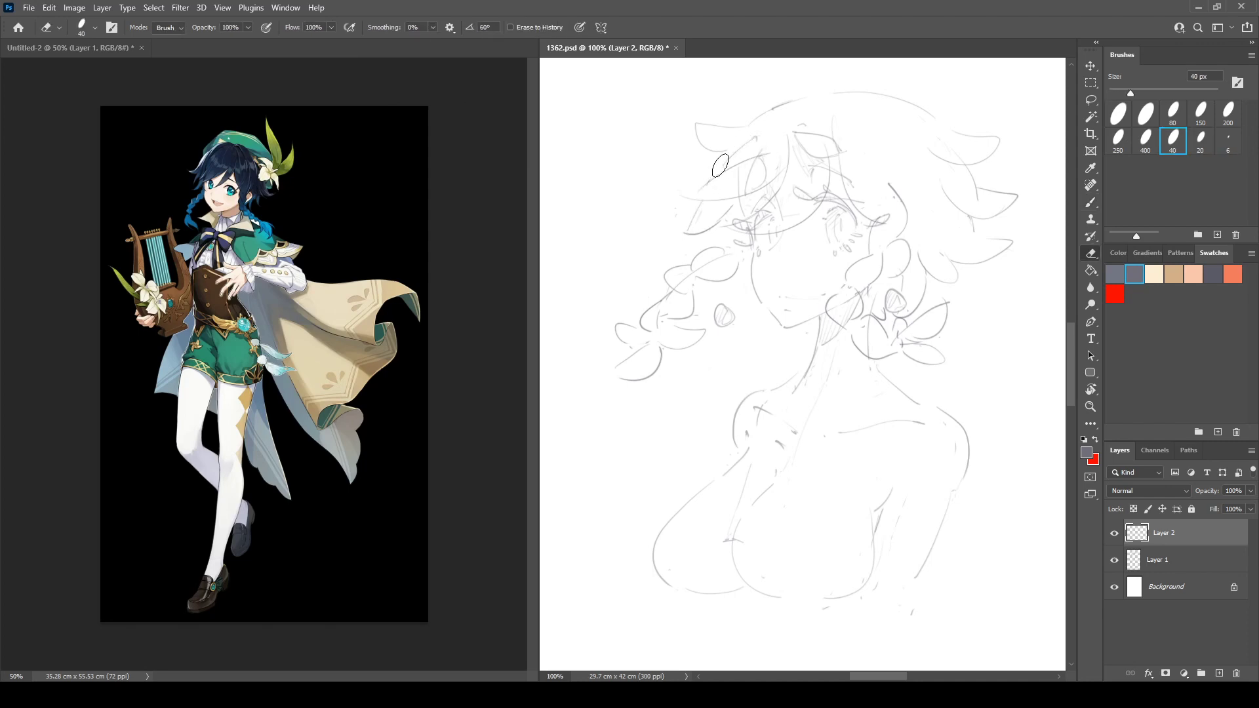
pyautogui.press('b')
# Draw the strands beside the far eye and a pointed lock falling along the far cheek to jaw level.
pyautogui.hotkey('ctrl', 'shift', 'h')
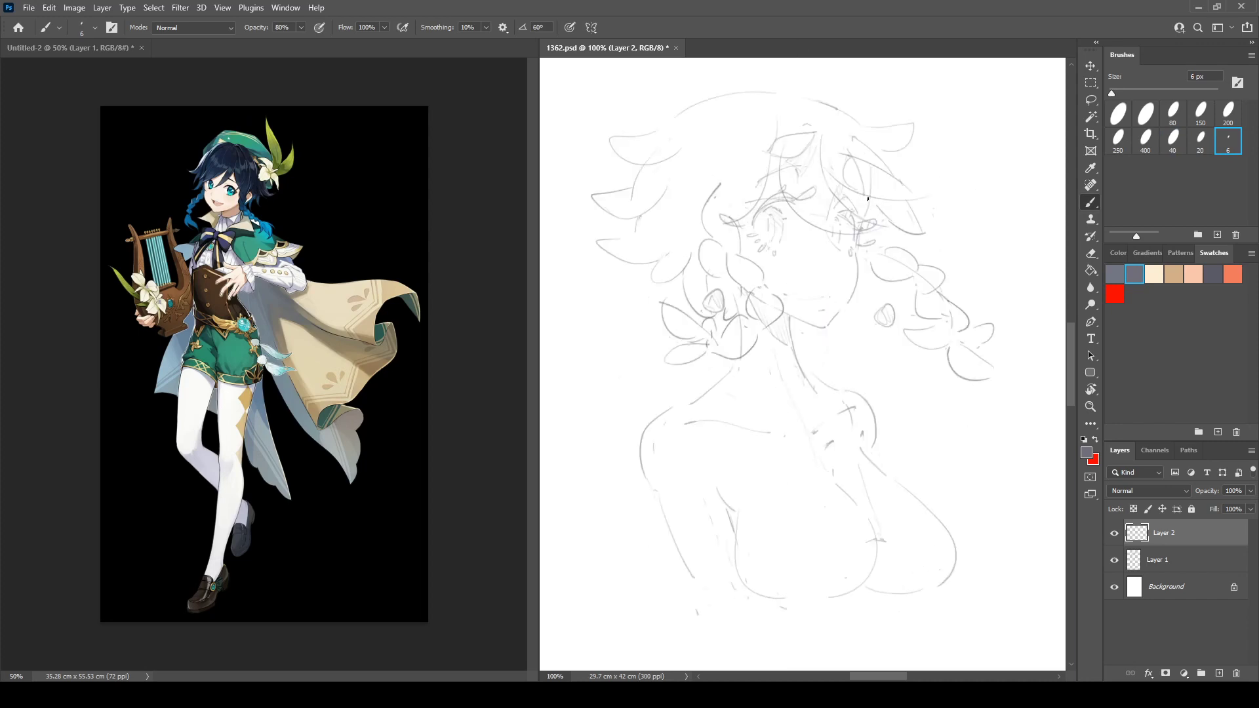
pyautogui.moveTo(882, 211); pyautogui.dragTo(877, 239)
pyautogui.hotkey('ctrl', 'shift', 'h')
pyautogui.press('e')
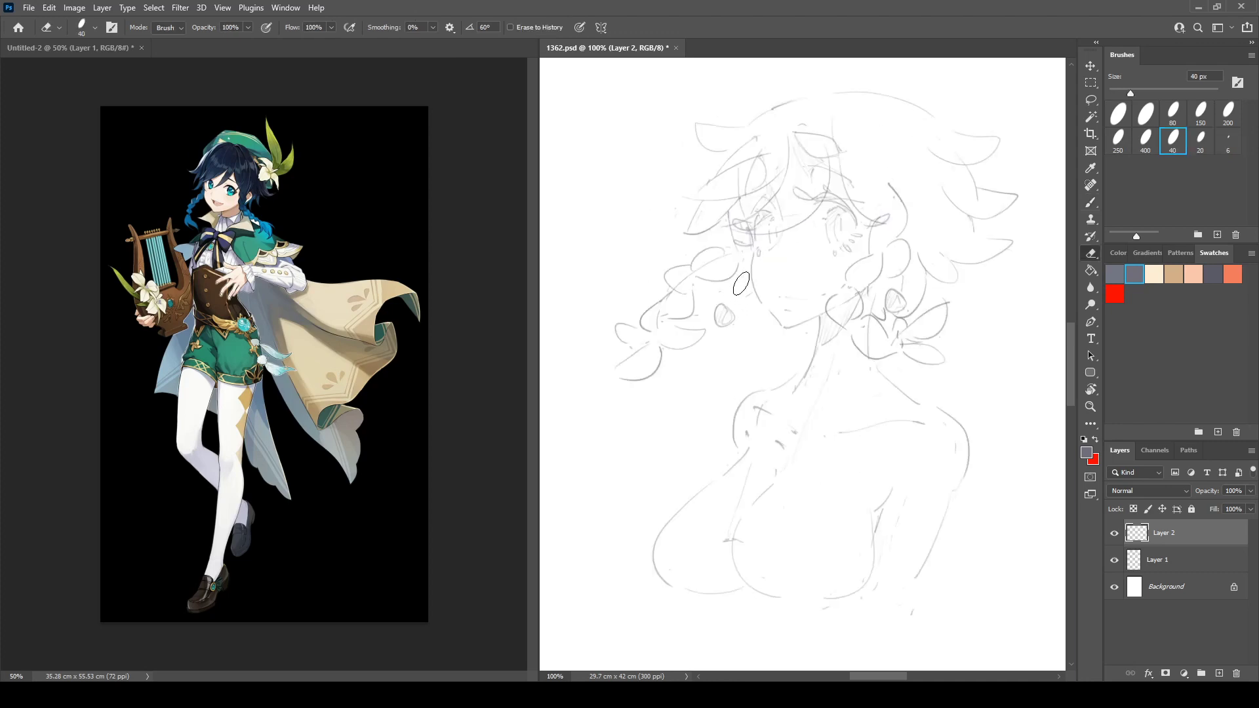
pyautogui.press('b')
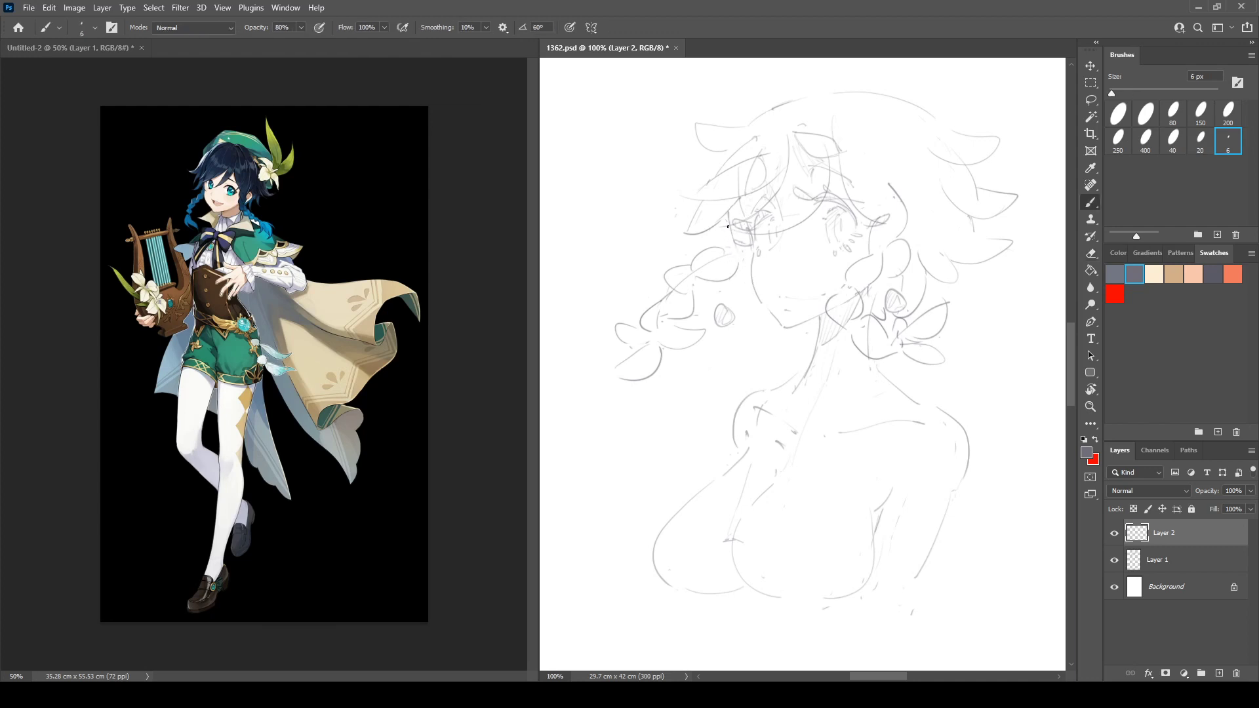
pyautogui.moveTo(724, 221); pyautogui.dragTo(744, 313)
pyautogui.press('e')
pyautogui.press('b')
pyautogui.moveTo(745, 313); pyautogui.dragTo(753, 290)
# Open a gap in the crown outline and draw a small tuft sticking up from the top of the head.
pyautogui.hotkey('ctrl', 'shift', 'h')
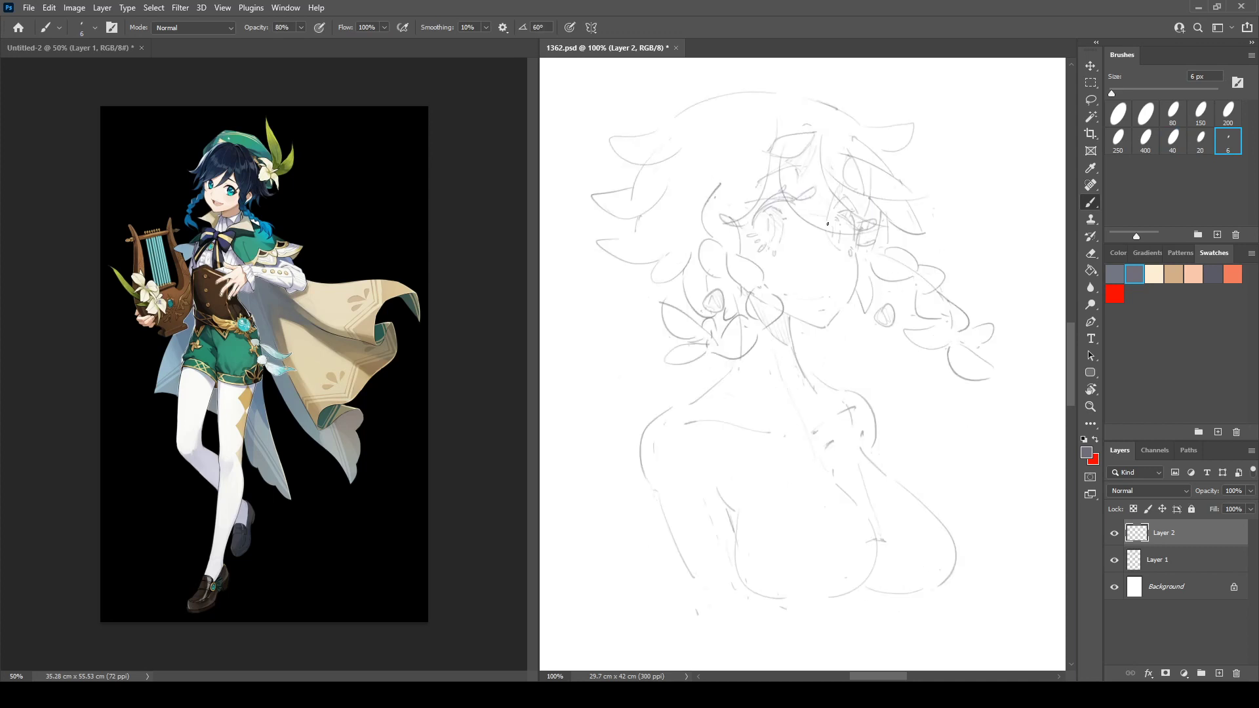
pyautogui.press('e')
pyautogui.press('b')
pyautogui.moveTo(770, 273)
pyautogui.mouseDown()
pyautogui.moveTo(787, 268)
pyautogui.moveTo(769, 271)
pyautogui.mouseUp()
pyautogui.hotkey('ctrl', 'z')
pyautogui.press('e')
pyautogui.moveTo(781, 93)
pyautogui.mouseDown()
pyautogui.moveTo(770, 88)
pyautogui.moveTo(784, 83)
pyautogui.moveTo(762, 99)
pyautogui.mouseUp()
pyautogui.press('b')
pyautogui.press('e')
pyautogui.press('b')
pyautogui.hotkey('ctrl', 'h')
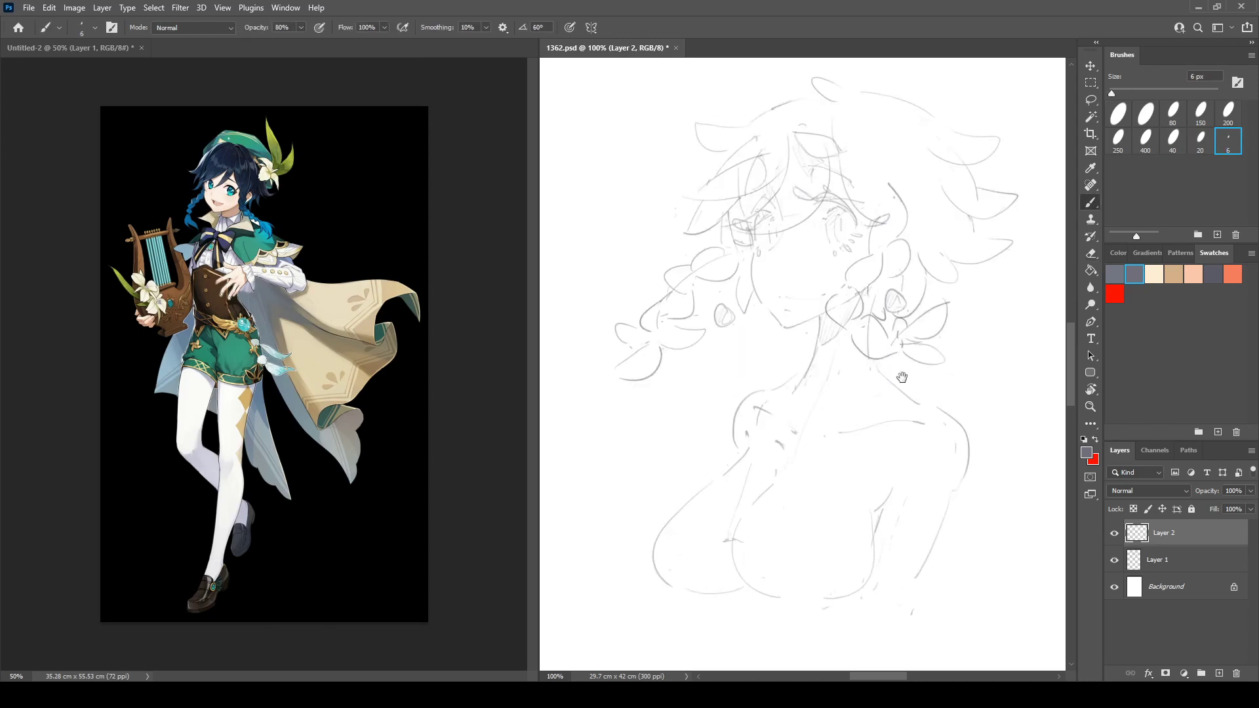
# Check the hair in both canvas orientations, then slightly lower the hair layer's opacity and add a new layer above it.
pyautogui.moveTo(902, 376)
pyautogui.mouseDown()
pyautogui.moveTo(901, 394)
pyautogui.moveTo(946, 372)
pyautogui.mouseUp()
pyautogui.hotkey('ctrl', 'shift', 'h')
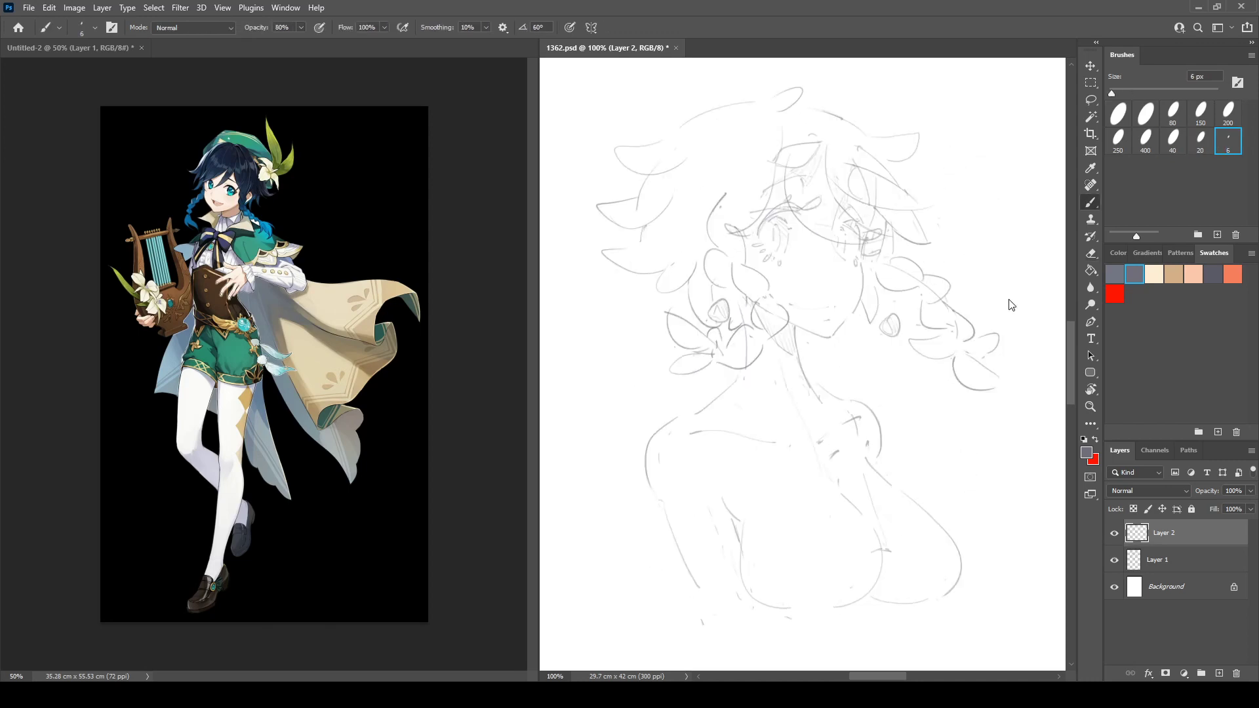
pyautogui.hotkey('ctrl', 'shift', 'h')
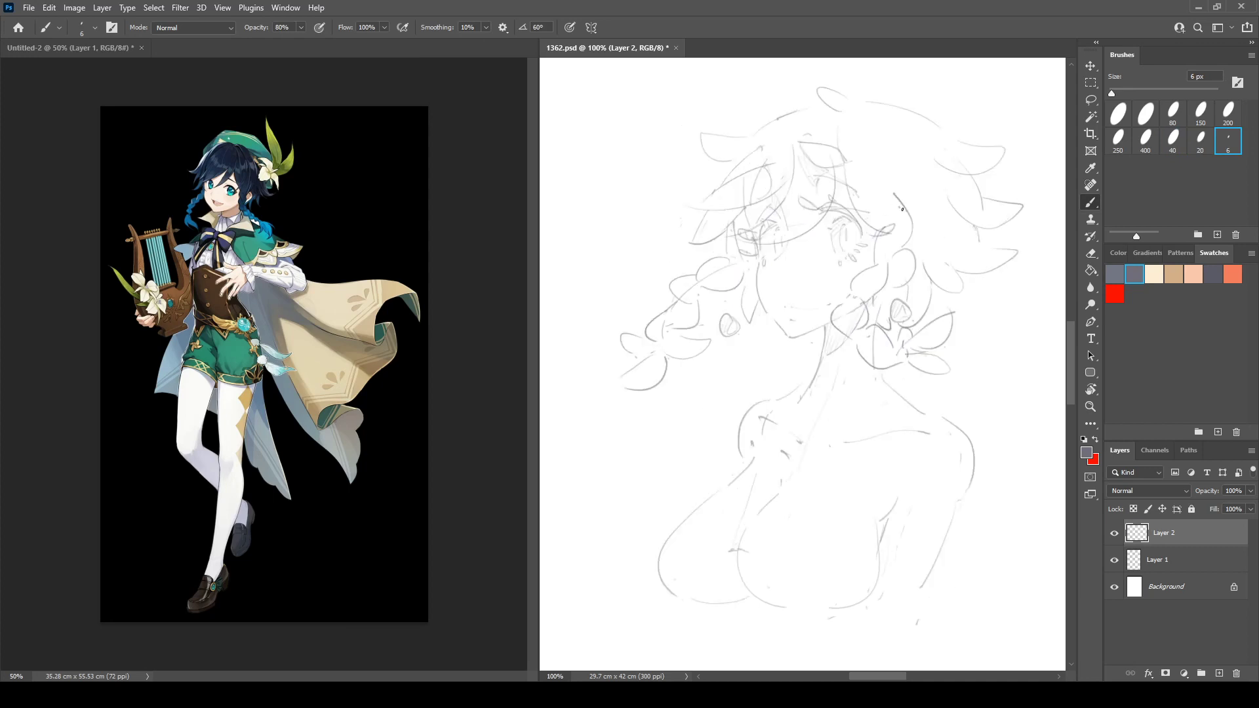
pyautogui.click(1251, 490)
pyautogui.moveTo(1228, 508); pyautogui.dragTo(1223, 509)
pyautogui.click(1219, 674)
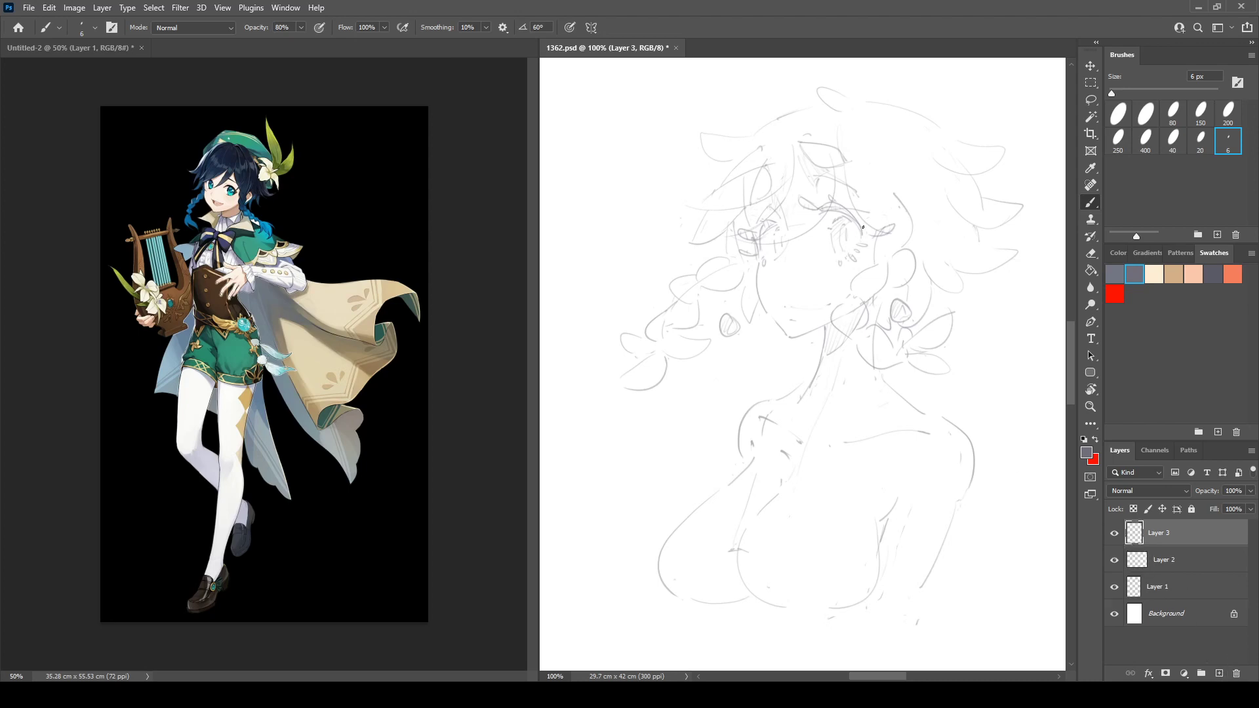
# Sketch the outline of a large beret over the hair, from the far temple across the crown to the back.
pyautogui.moveTo(880, 395); pyautogui.dragTo(874, 398)
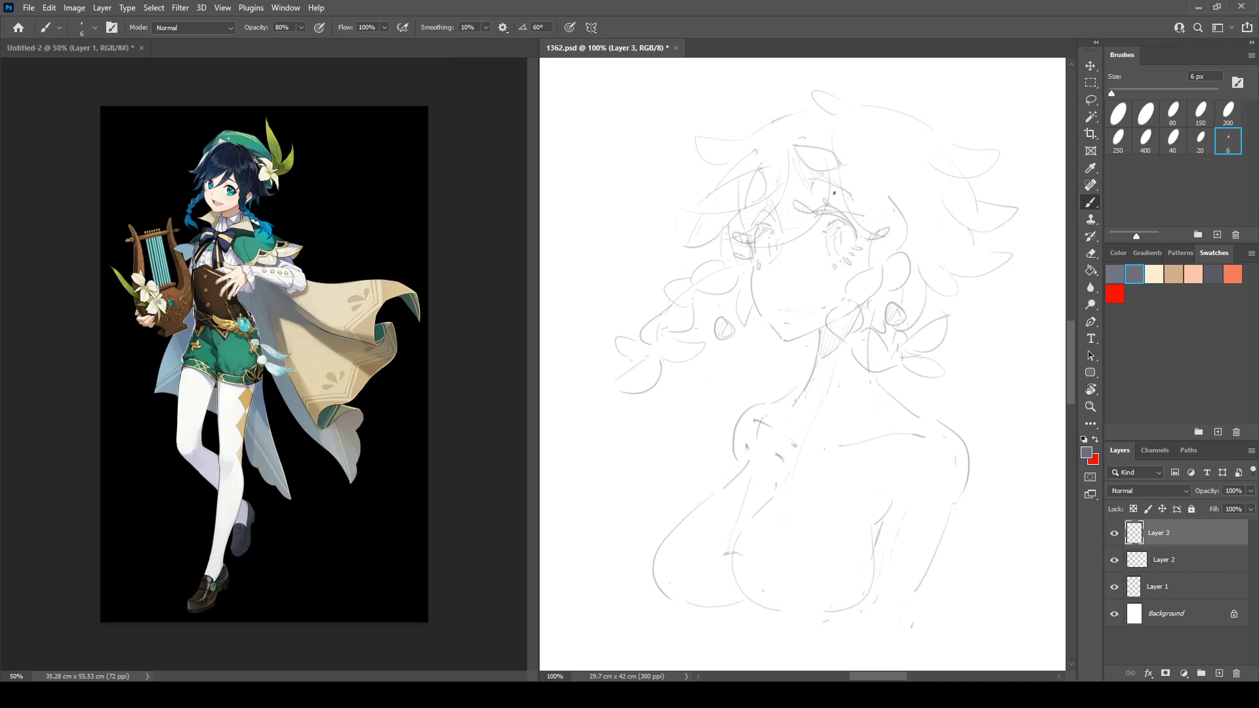
pyautogui.moveTo(834, 193); pyautogui.dragTo(822, 207)
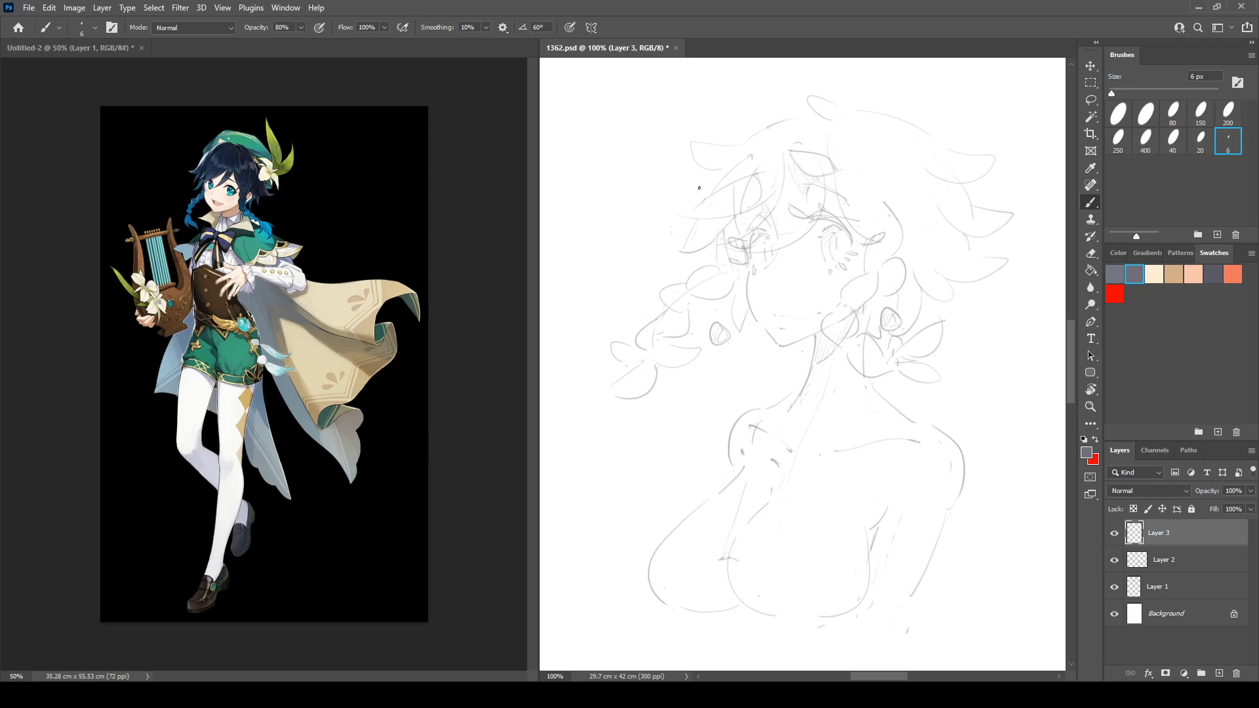
pyautogui.press('e')
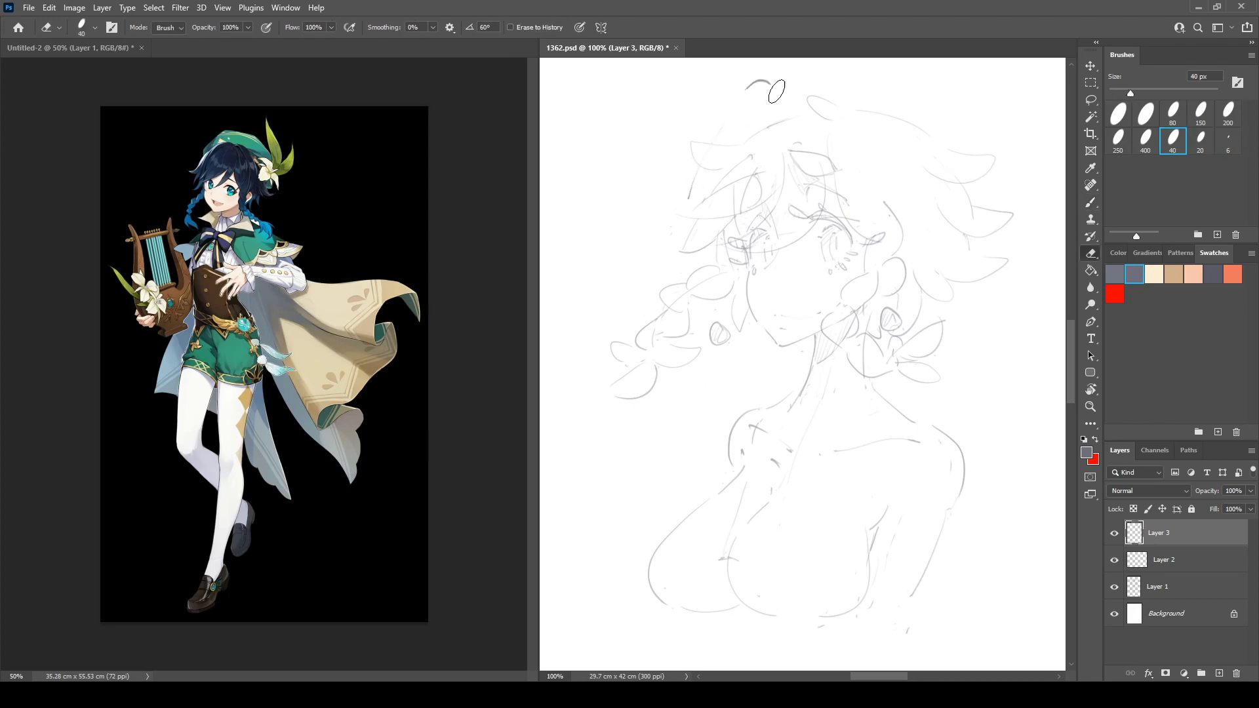
pyautogui.press('b')
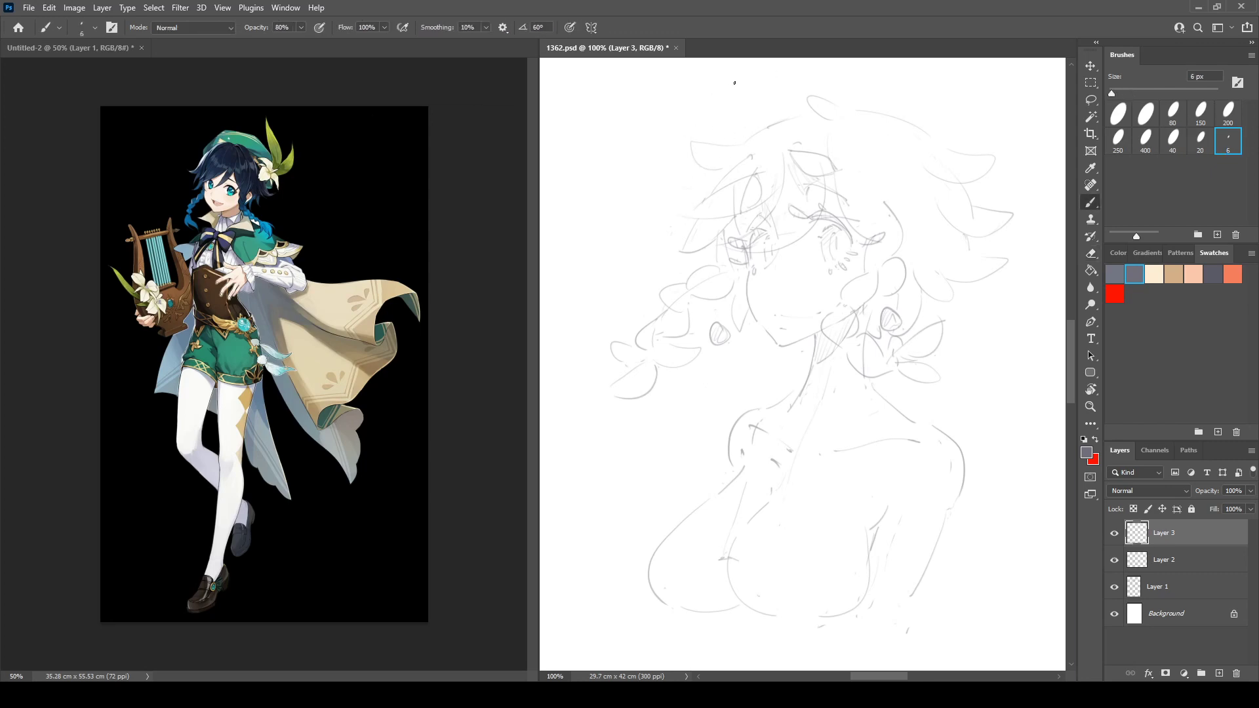
pyautogui.moveTo(761, 112)
pyautogui.mouseDown()
pyautogui.moveTo(747, 120)
pyautogui.moveTo(760, 121)
pyautogui.mouseUp()
pyautogui.moveTo(776, 77)
pyautogui.mouseDown()
pyautogui.moveTo(686, 186)
pyautogui.moveTo(695, 226)
pyautogui.mouseUp()
pyautogui.moveTo(811, 78)
pyautogui.mouseDown()
pyautogui.moveTo(975, 107)
pyautogui.moveTo(1017, 155)
pyautogui.moveTo(999, 191)
pyautogui.mouseUp()
pyautogui.hotkey('ctrl', 'shift', 'h')
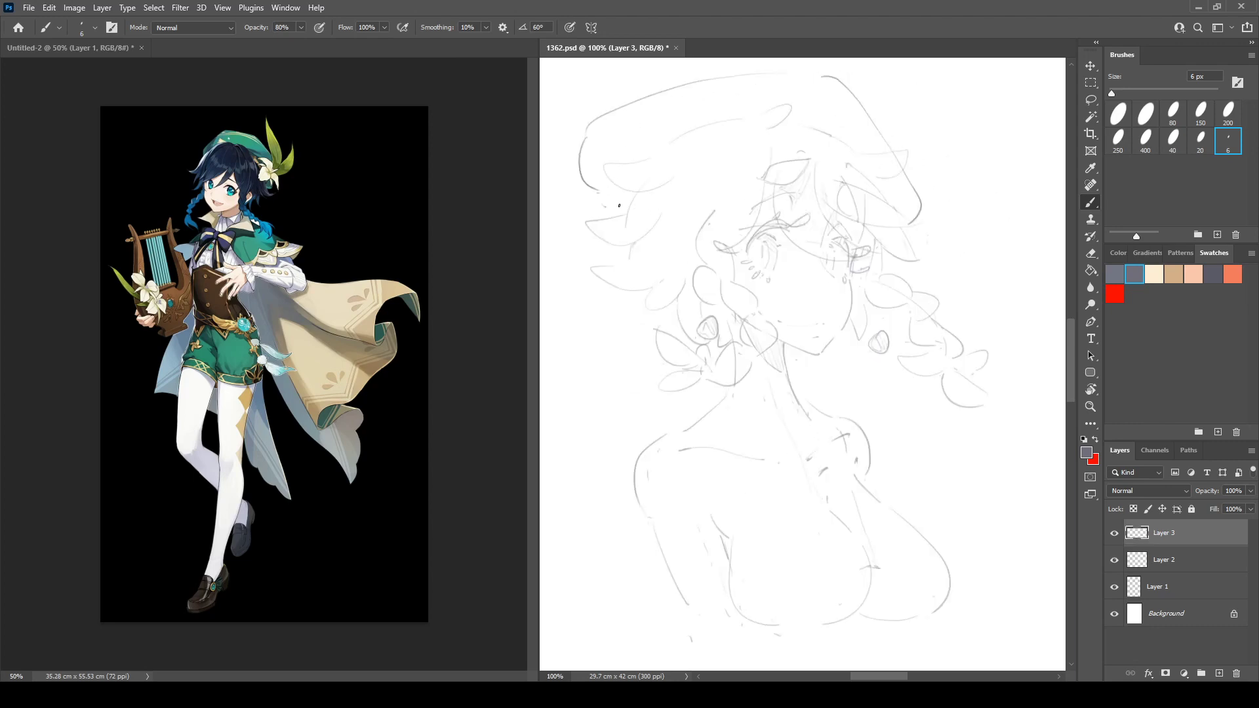
pyautogui.hotkey('ctrl', 'shift', 'h')
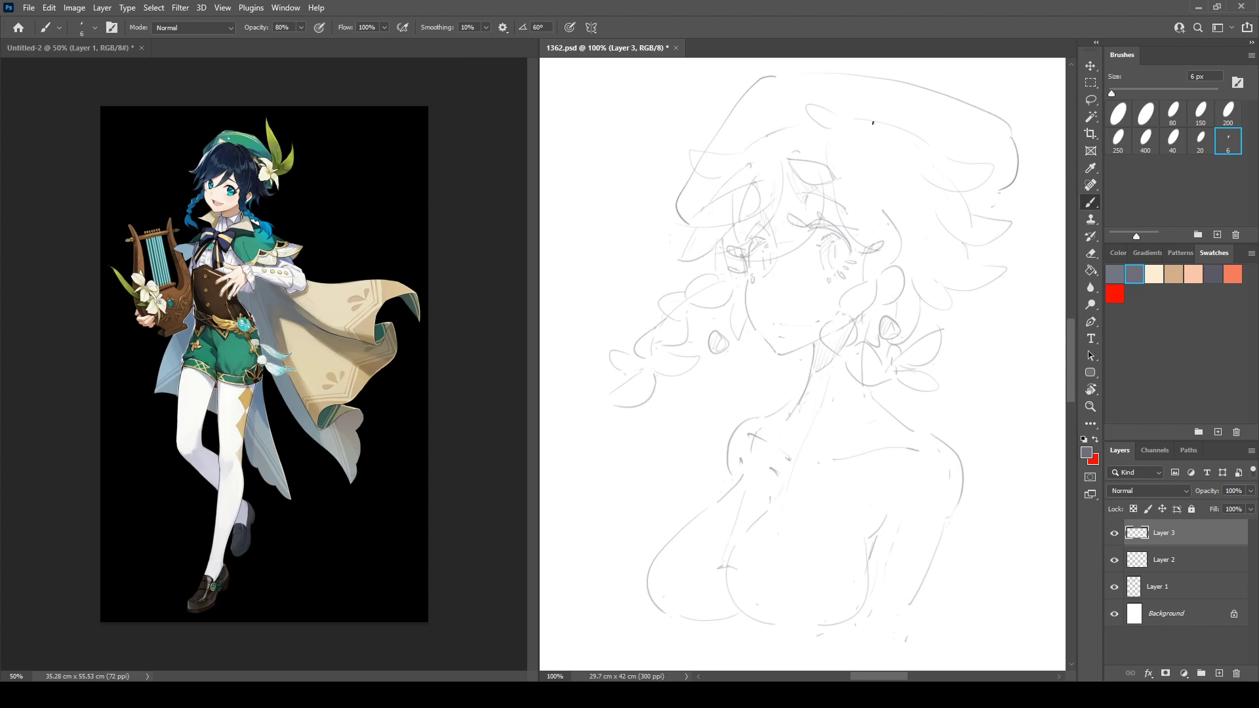
# Draw a rounded, multi-petalled flower on the near side of the beret.
pyautogui.press('e')
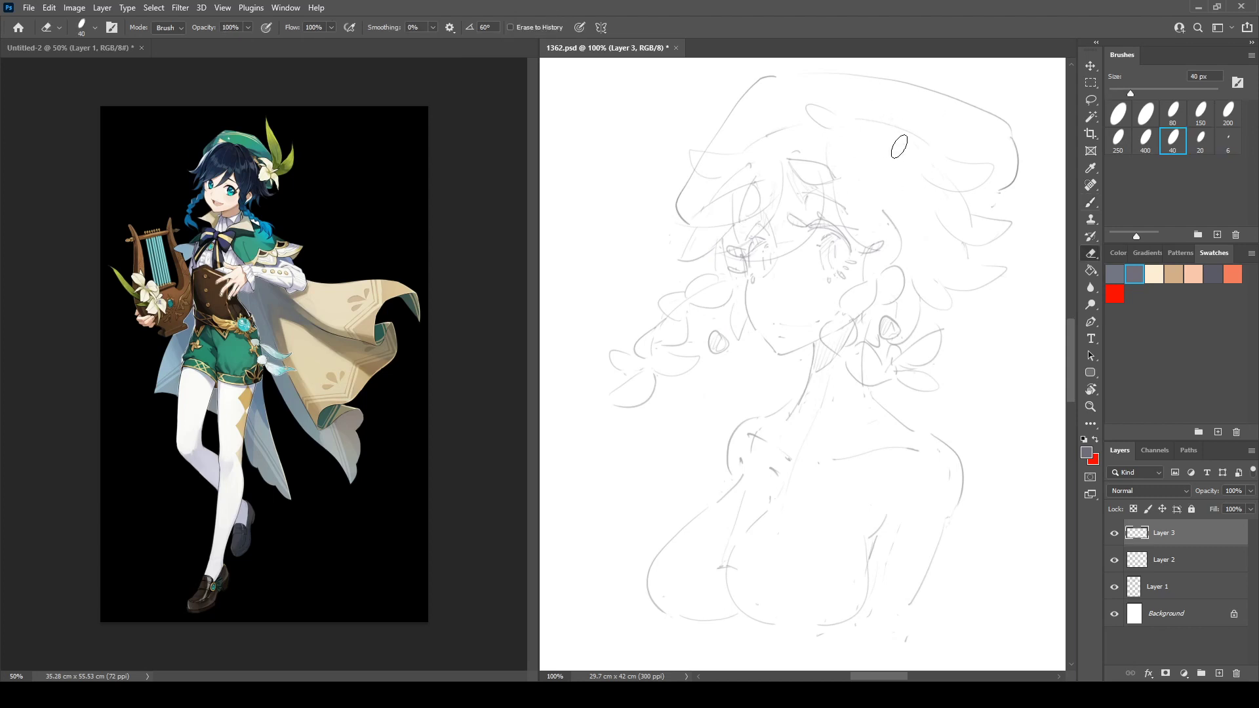
pyautogui.press('b')
pyautogui.moveTo(906, 141)
pyautogui.mouseDown()
pyautogui.moveTo(887, 122)
pyautogui.moveTo(932, 135)
pyautogui.moveTo(928, 186)
pyautogui.moveTo(969, 157)
pyautogui.moveTo(969, 187)
pyautogui.moveTo(960, 164)
pyautogui.mouseUp()
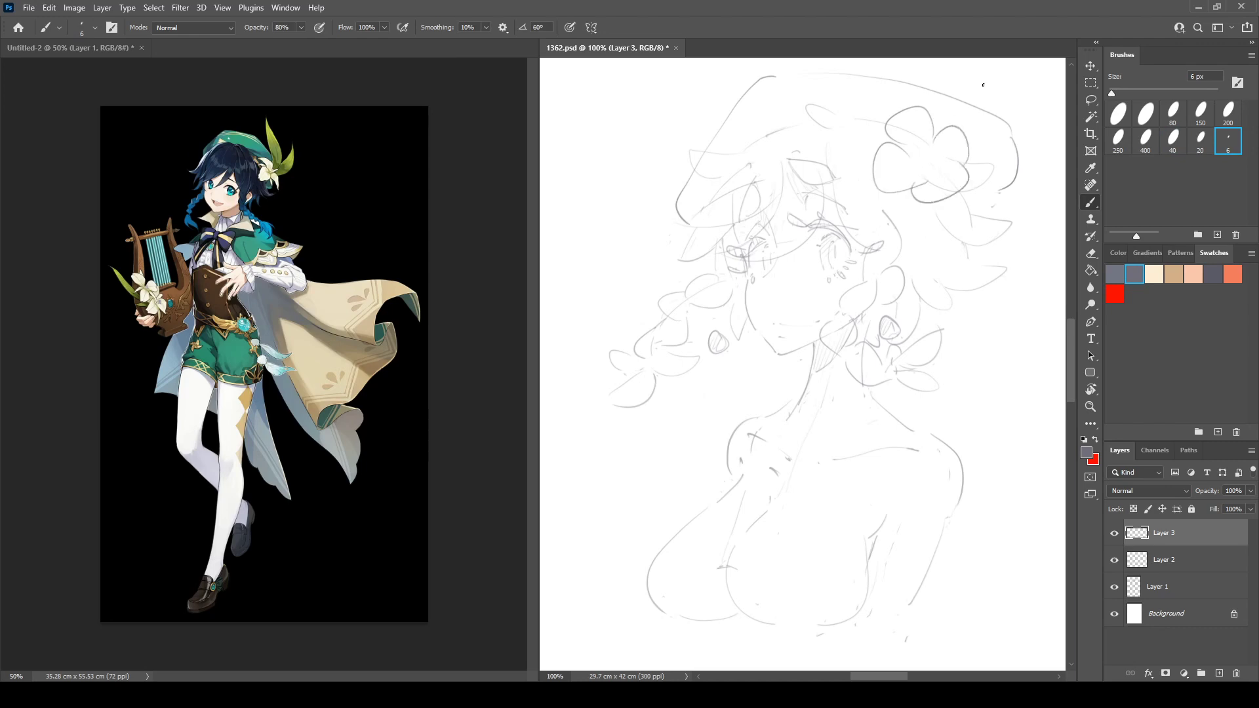
# Undo the flower's rounded petals on the beret, keeping only its uppermost petal.
pyautogui.hotkey('ctrl', 'z')
pyautogui.hotkey('ctrl', 'z')
pyautogui.hotkey('ctrl', 'z')
pyautogui.hotkey('ctrl', 'z')
pyautogui.hotkey('ctrl', 'shift', 'z')
pyautogui.hotkey('ctrl', 'shift', 'z')
pyautogui.hotkey('ctrl', 'shift', 'z')
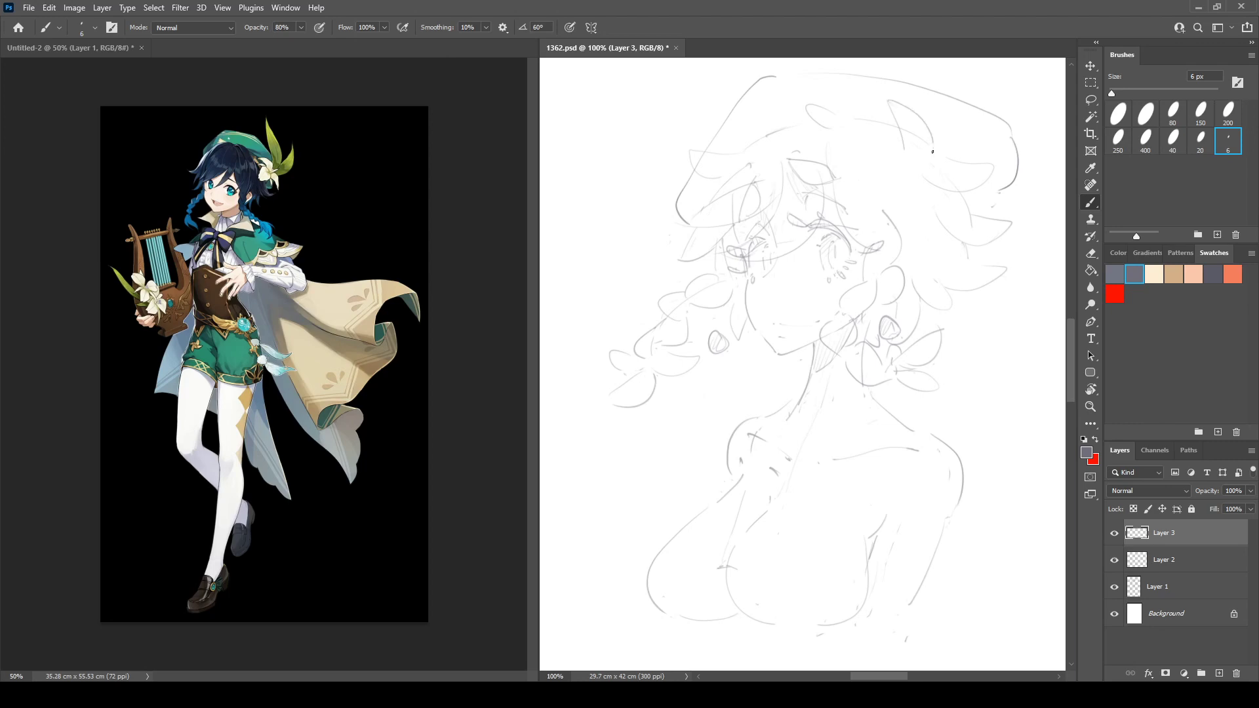
# Redraw the beret's flower with narrower, pointed petals fanning out and broad petals at its base.
pyautogui.press('e')
pyautogui.moveTo(892, 121)
pyautogui.mouseDown()
pyautogui.moveTo(894, 101)
pyautogui.moveTo(898, 157)
pyautogui.mouseUp()
pyautogui.press('b')
pyautogui.moveTo(878, 100)
pyautogui.mouseDown()
pyautogui.moveTo(928, 154)
pyautogui.moveTo(873, 190)
pyautogui.moveTo(918, 179)
pyautogui.moveTo(951, 197)
pyautogui.moveTo(956, 148)
pyautogui.moveTo(939, 130)
pyautogui.moveTo(927, 154)
pyautogui.moveTo(924, 136)
pyautogui.moveTo(920, 158)
pyautogui.moveTo(972, 144)
pyautogui.moveTo(936, 152)
pyautogui.moveTo(963, 137)
pyautogui.moveTo(968, 156)
pyautogui.moveTo(936, 162)
pyautogui.mouseUp()
pyautogui.press('e')
pyautogui.press('b')
pyautogui.press('e')
pyautogui.press('b')
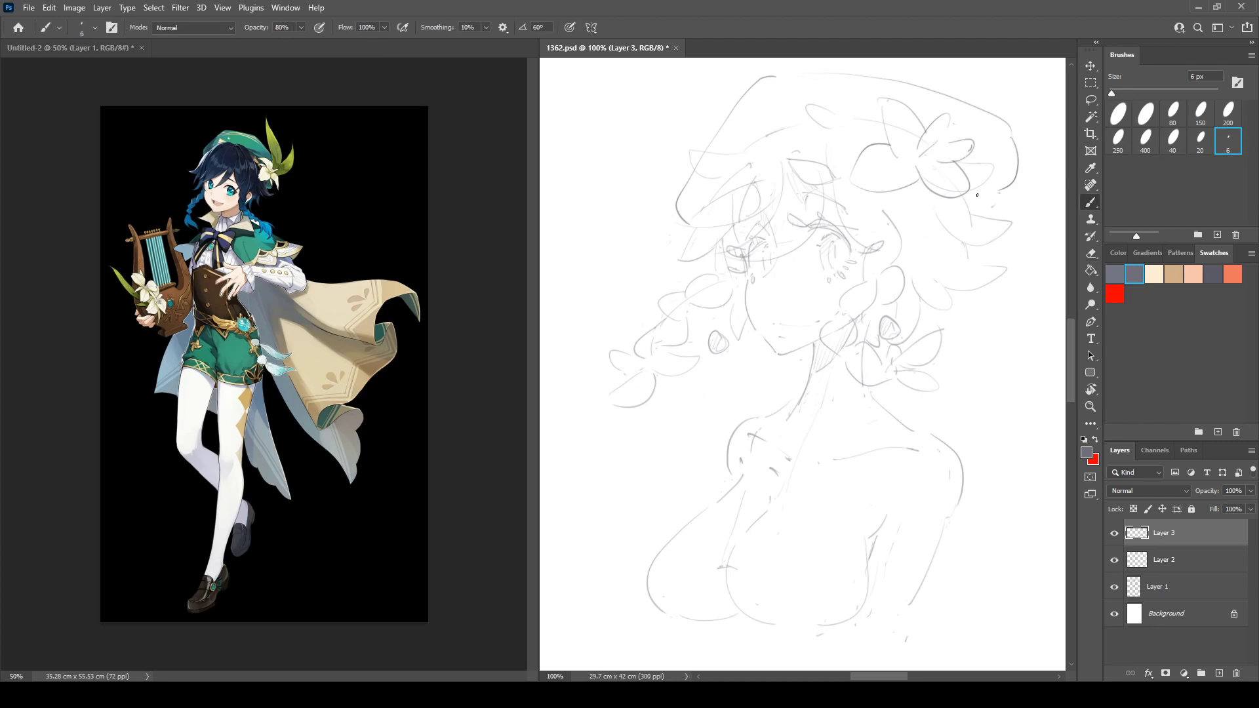
pyautogui.moveTo(872, 127); pyautogui.dragTo(888, 144)
pyautogui.moveTo(910, 186); pyautogui.dragTo(978, 162)
# On Layer 1, erase the mouth and redraw it as a small closed smile, checking the face in both canvas orientations.
pyautogui.click(1149, 590)
pyautogui.hotkey('ctrl', 'shift', 'h')
pyautogui.press('e')
pyautogui.moveTo(790, 325); pyautogui.dragTo(827, 324)
pyautogui.press('b')
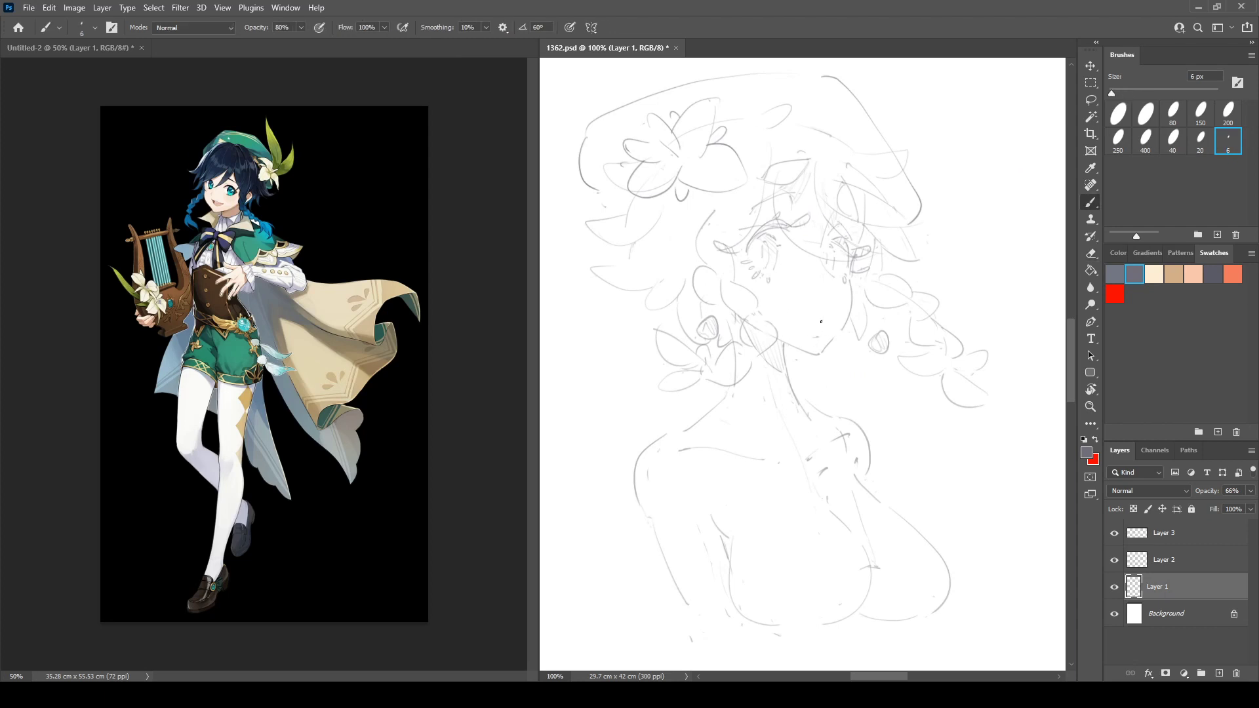
pyautogui.hotkey('ctrl', 'shift', 'h')
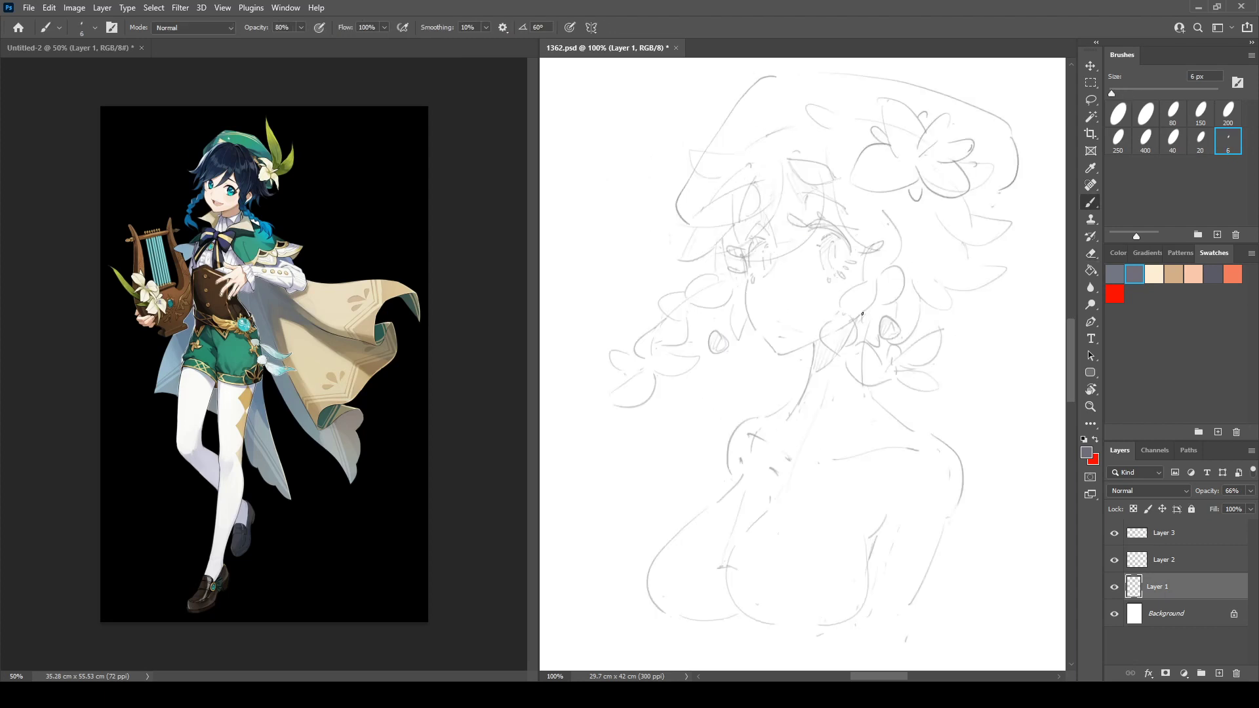
pyautogui.hotkey('ctrl', 'shift', 'h')
pyautogui.press('e')
pyautogui.press('b')
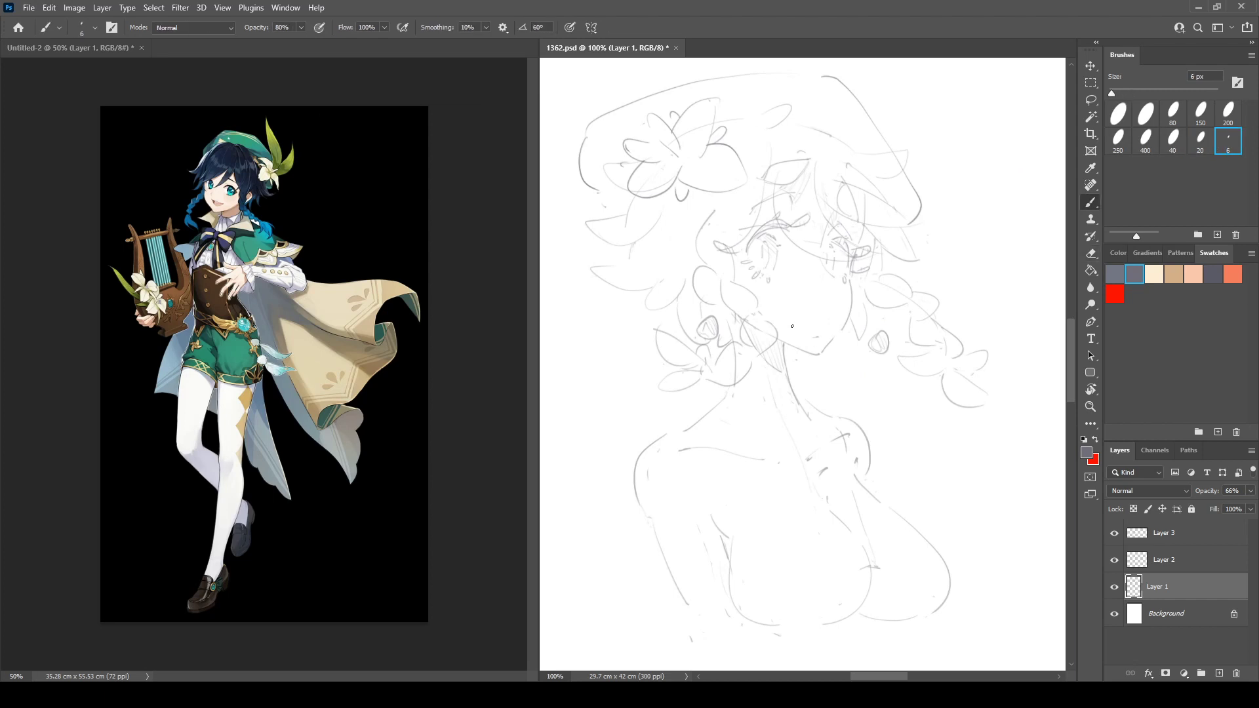
pyautogui.hotkey('ctrl', 'shift', 'h')
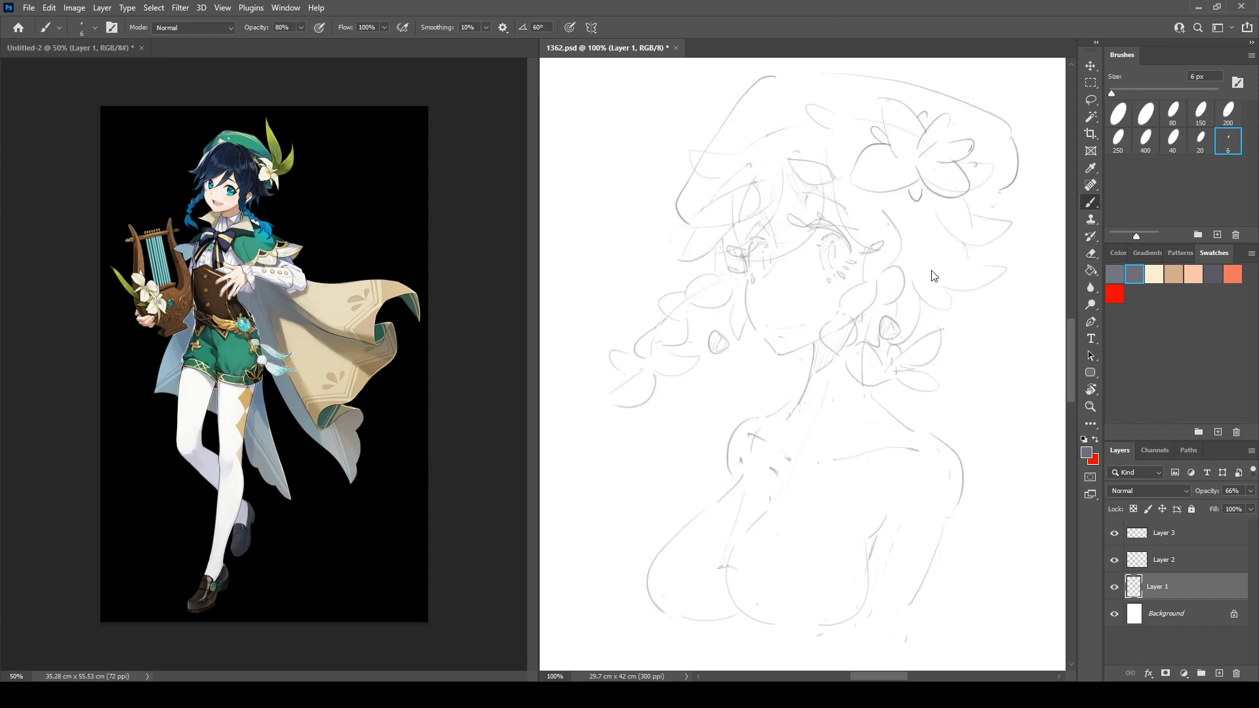
pyautogui.press('e')
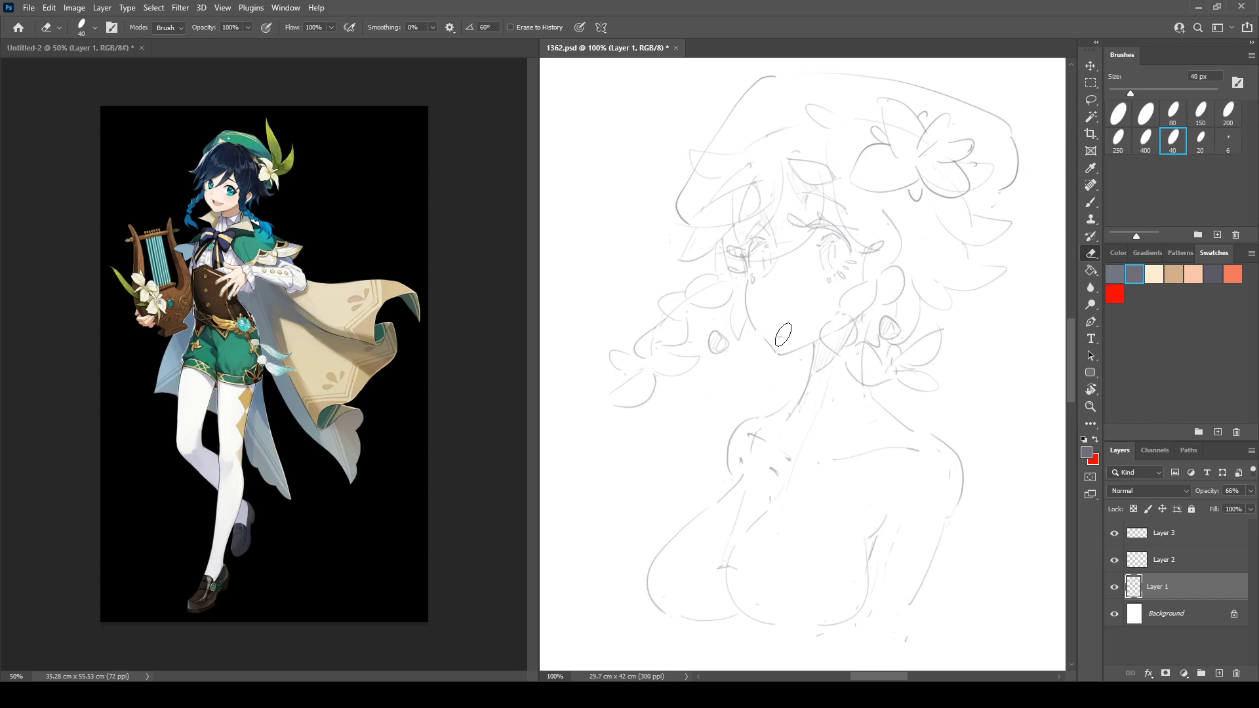
pyautogui.press('b')
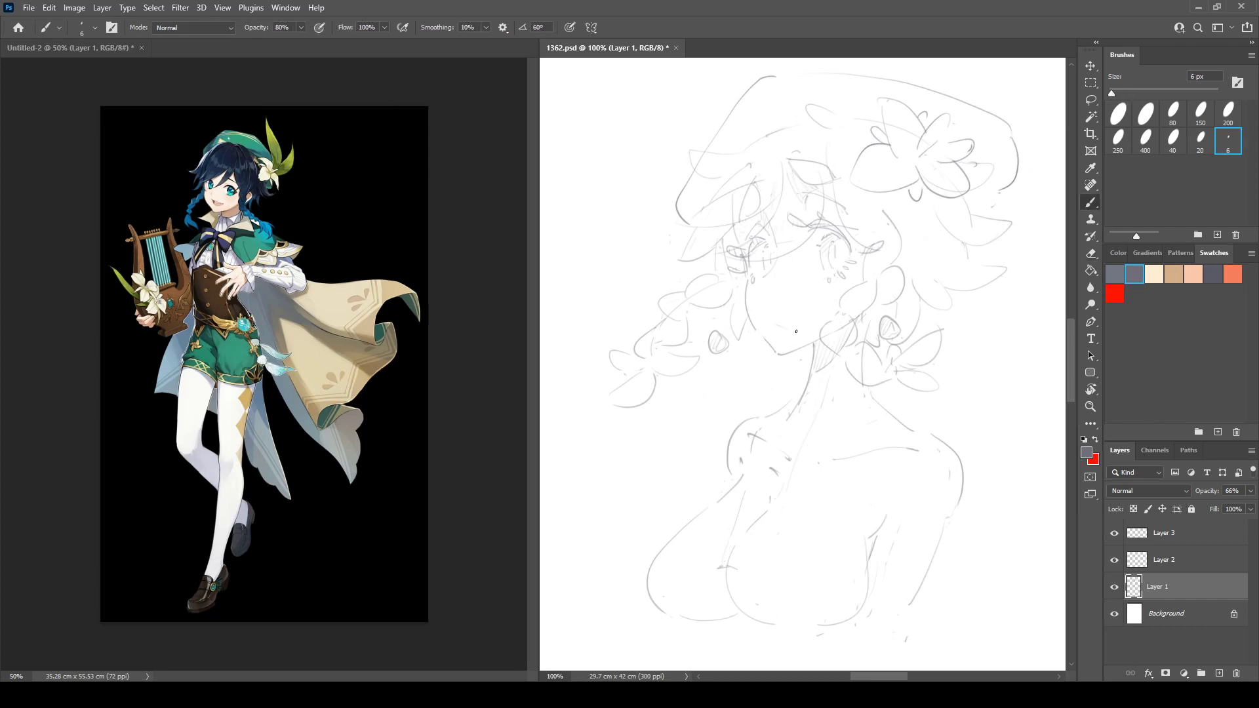
pyautogui.hotkey('ctrl', 'shift', 'h')
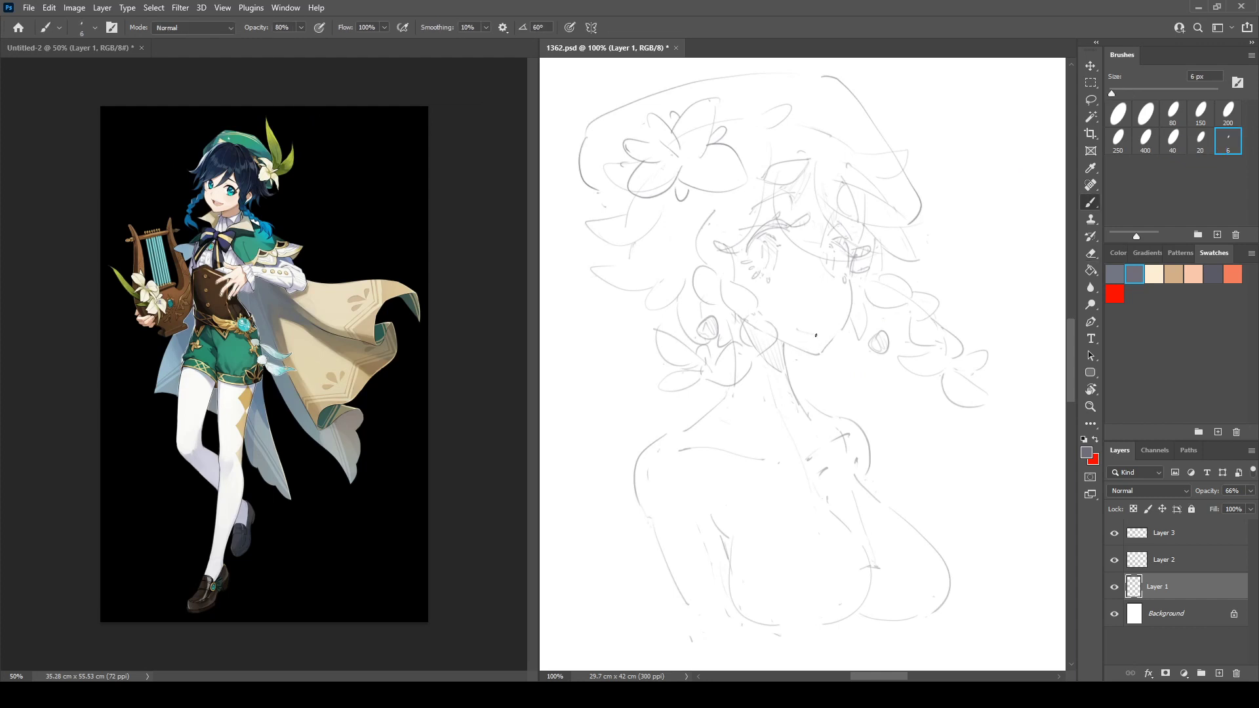
pyautogui.hotkey('ctrl', 'shift', 'h')
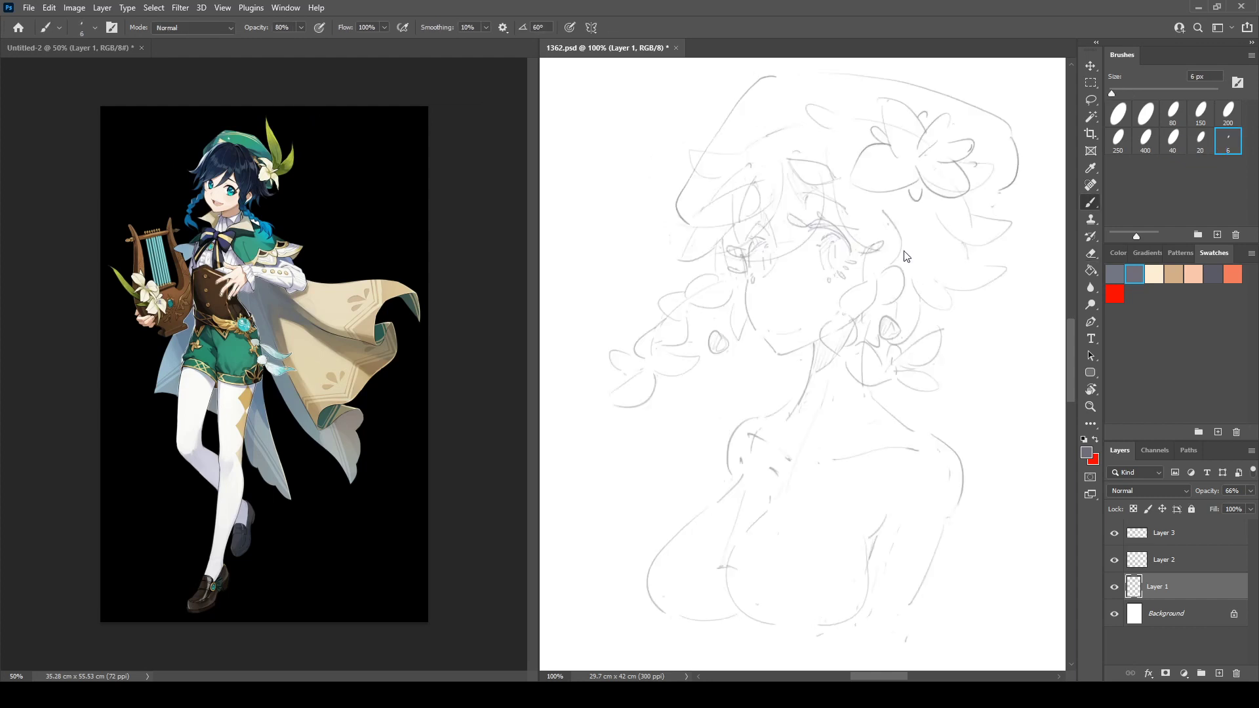
# Adjust the mouth with a freehand selection and check the smile in both canvas orientations.
pyautogui.hotkey('ctrl', 'shift', 'h')
pyautogui.press('l')
pyautogui.moveTo(789, 317)
pyautogui.mouseDown()
pyautogui.moveTo(833, 324)
pyautogui.moveTo(825, 344)
pyautogui.moveTo(792, 332)
pyautogui.moveTo(812, 325)
pyautogui.mouseUp()
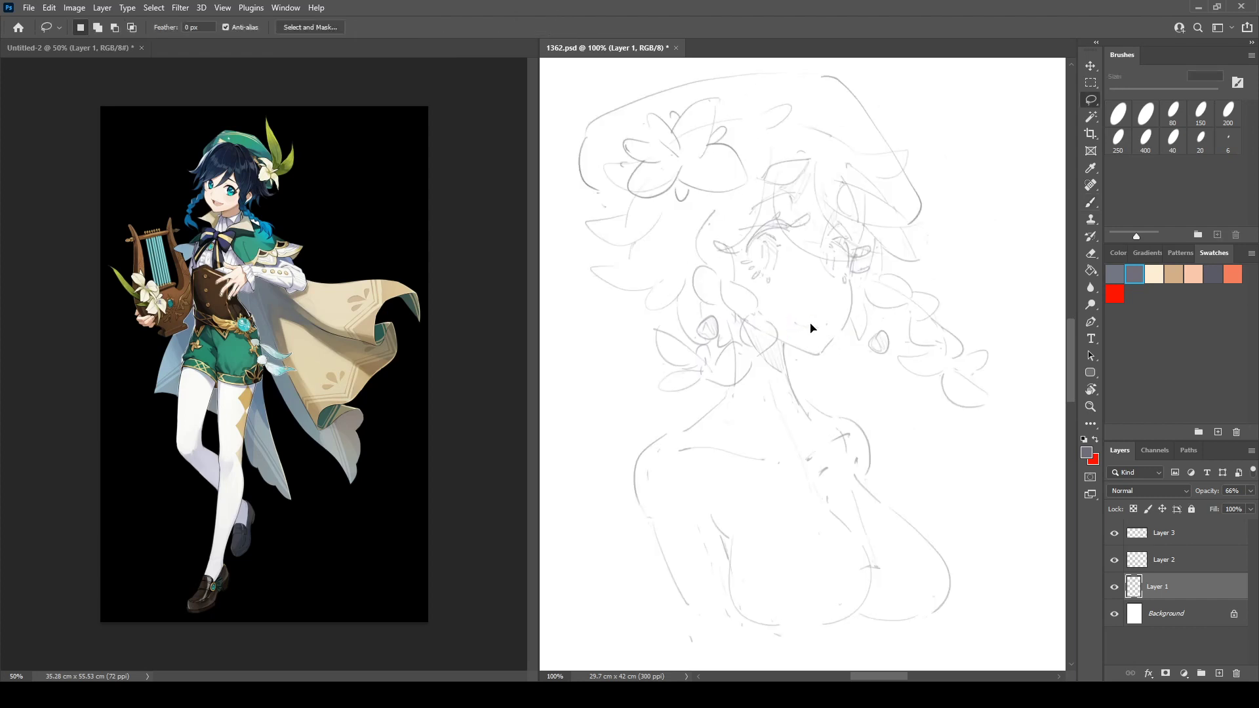
pyautogui.hotkey('ctrl', 'shift', 'h')
pyautogui.press('b')
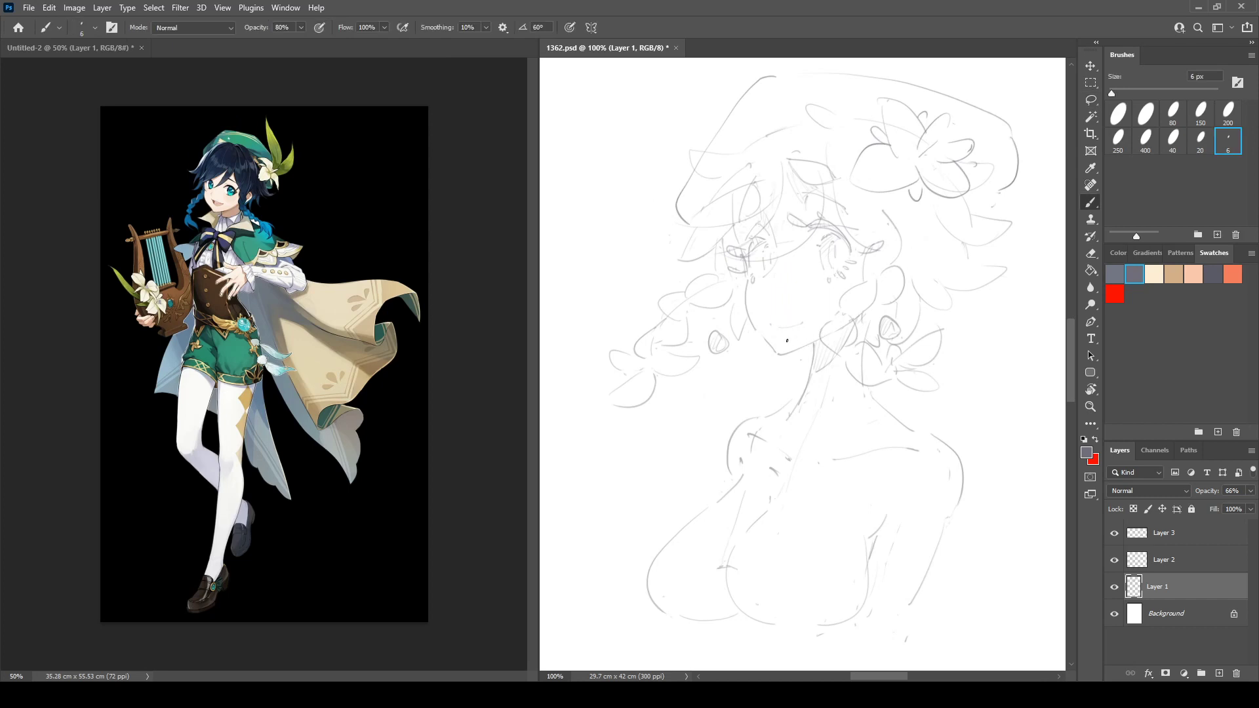
pyautogui.hotkey('ctrl', 'shift', 'h')
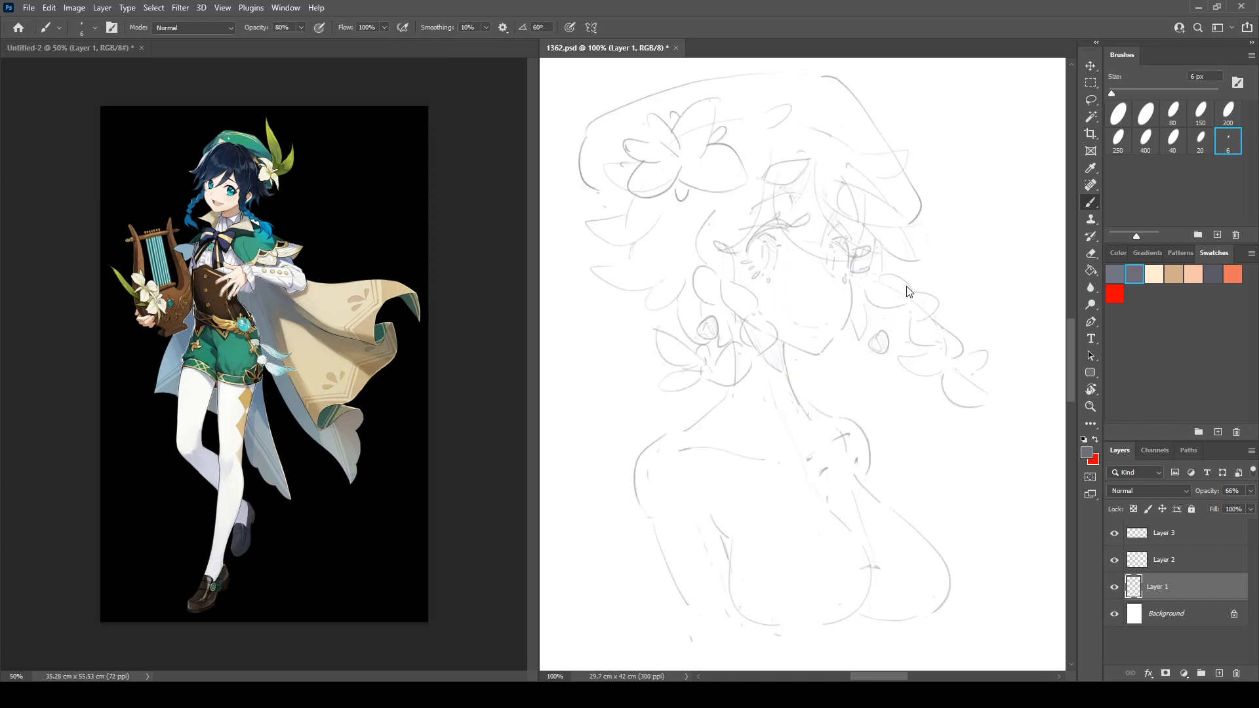
pyautogui.hotkey('ctrl', 'shift', 'h')
# On Layer 3, erase the beret's straight far edge and redraw it as a fuller, rounded curve down to the temple.
pyautogui.click(1151, 541)
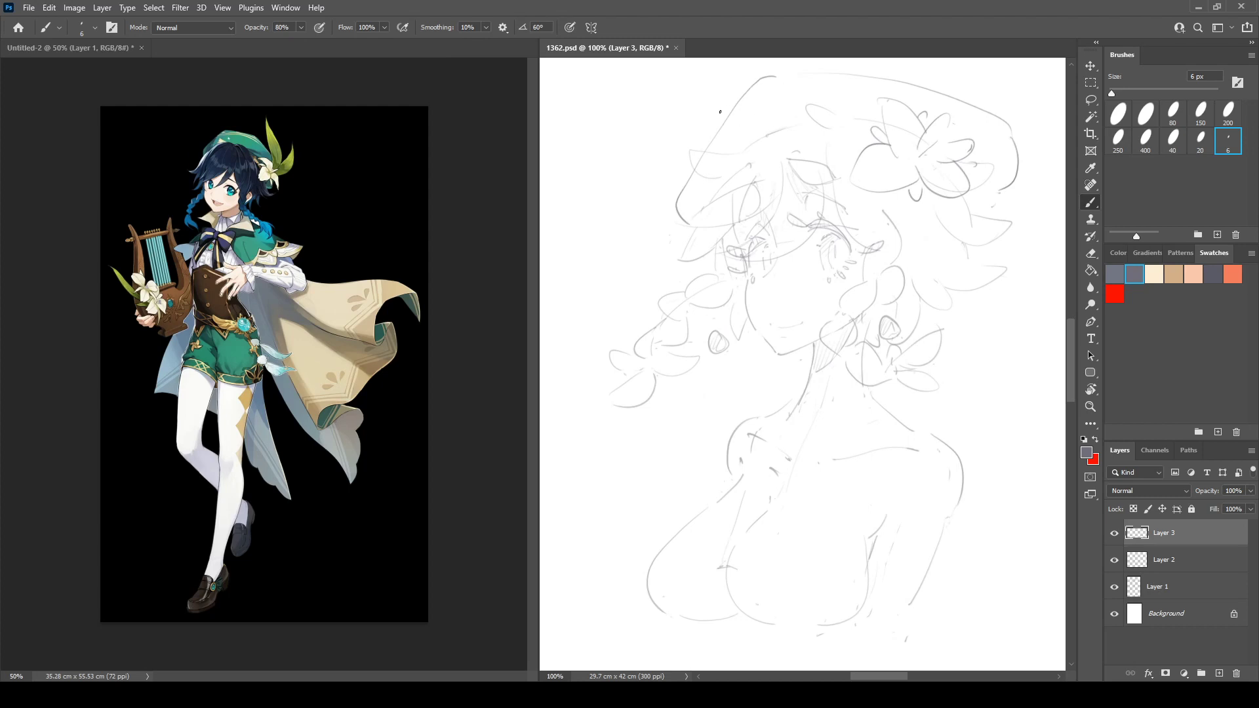
pyautogui.press('e')
pyautogui.moveTo(754, 84)
pyautogui.mouseDown()
pyautogui.moveTo(705, 146)
pyautogui.moveTo(680, 208)
pyautogui.mouseUp()
pyautogui.press('b')
pyautogui.moveTo(737, 95)
pyautogui.mouseDown()
pyautogui.moveTo(683, 140)
pyautogui.moveTo(690, 214)
pyautogui.mouseUp()
pyautogui.hotkey('ctrl', 'shift', 'h')
pyautogui.press('e')
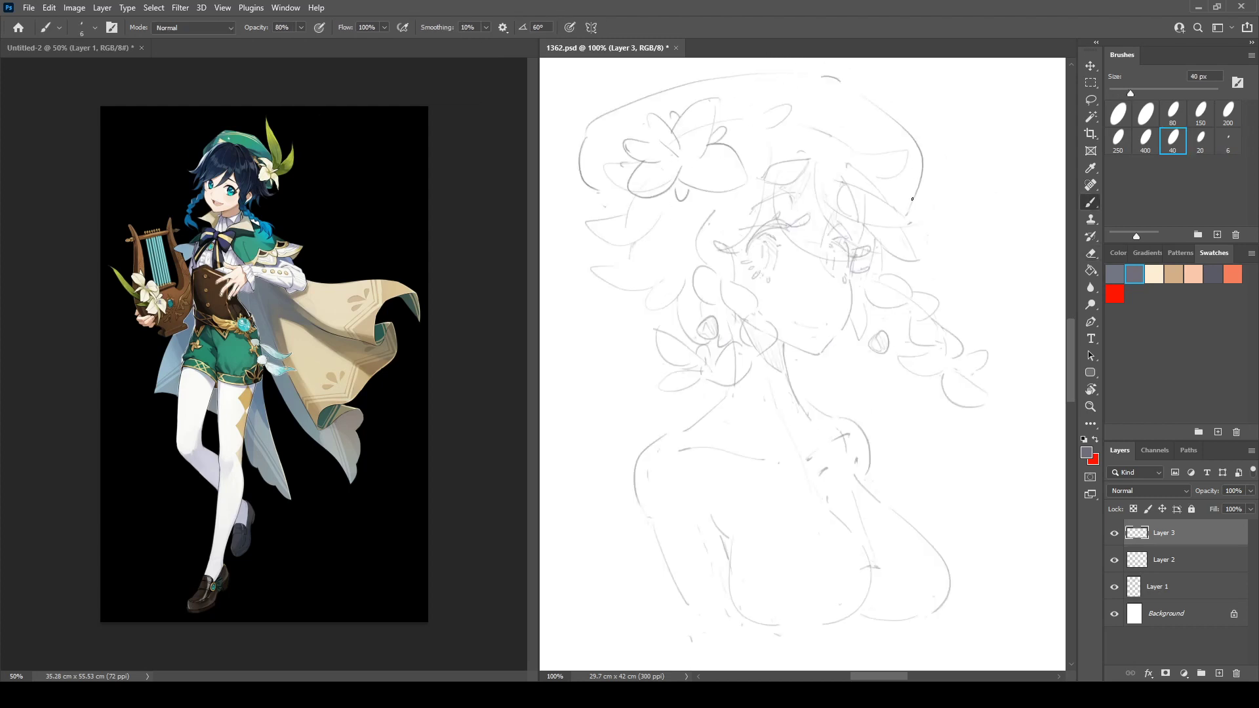
# Erase the beret's edge behind the flower and redraw it as a smooth curve ending at the hair.
pyautogui.press('b')
pyautogui.press('e')
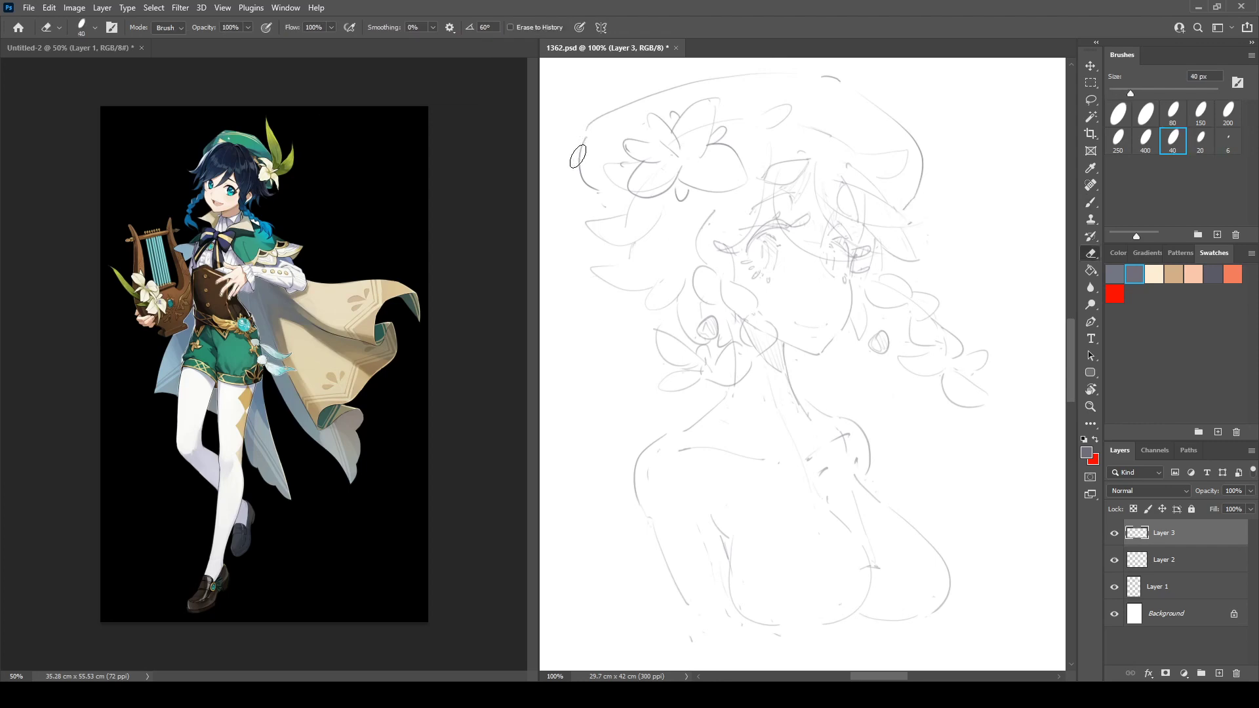
pyautogui.press('b')
pyautogui.moveTo(579, 156)
pyautogui.mouseDown()
pyautogui.moveTo(581, 189)
pyautogui.moveTo(598, 210)
pyautogui.mouseUp()
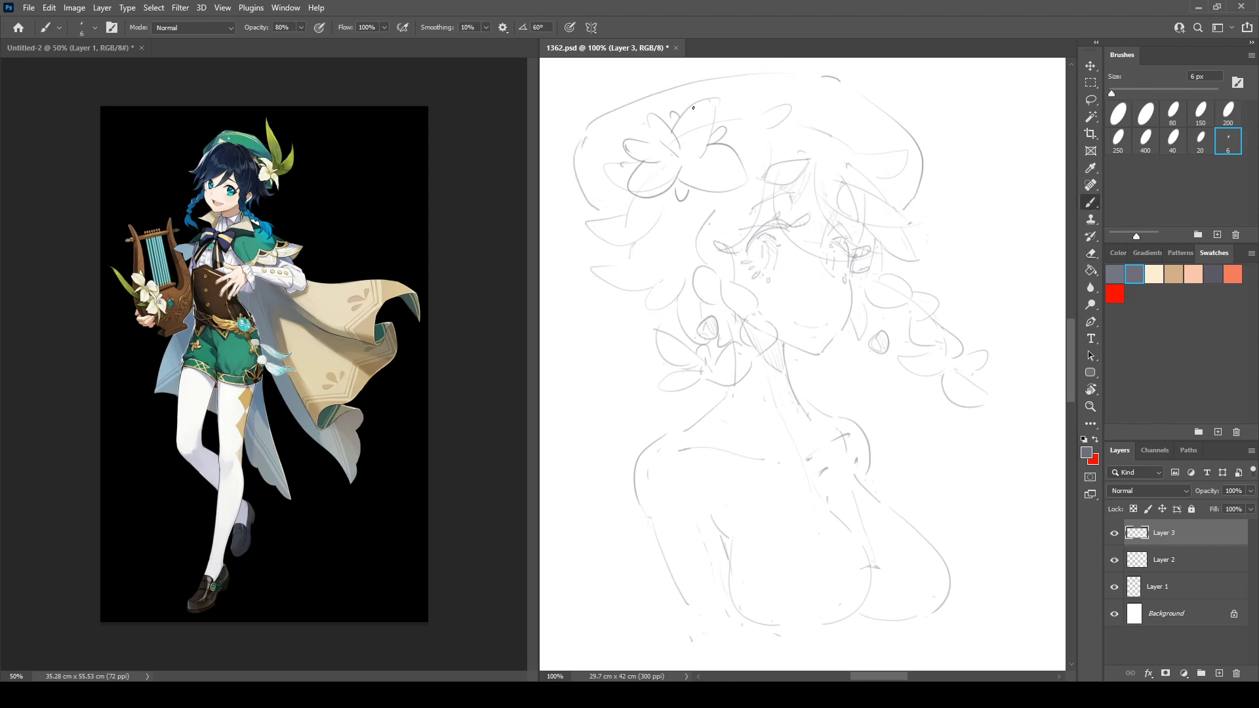
pyautogui.hotkey('ctrl', 'shift', 'h')
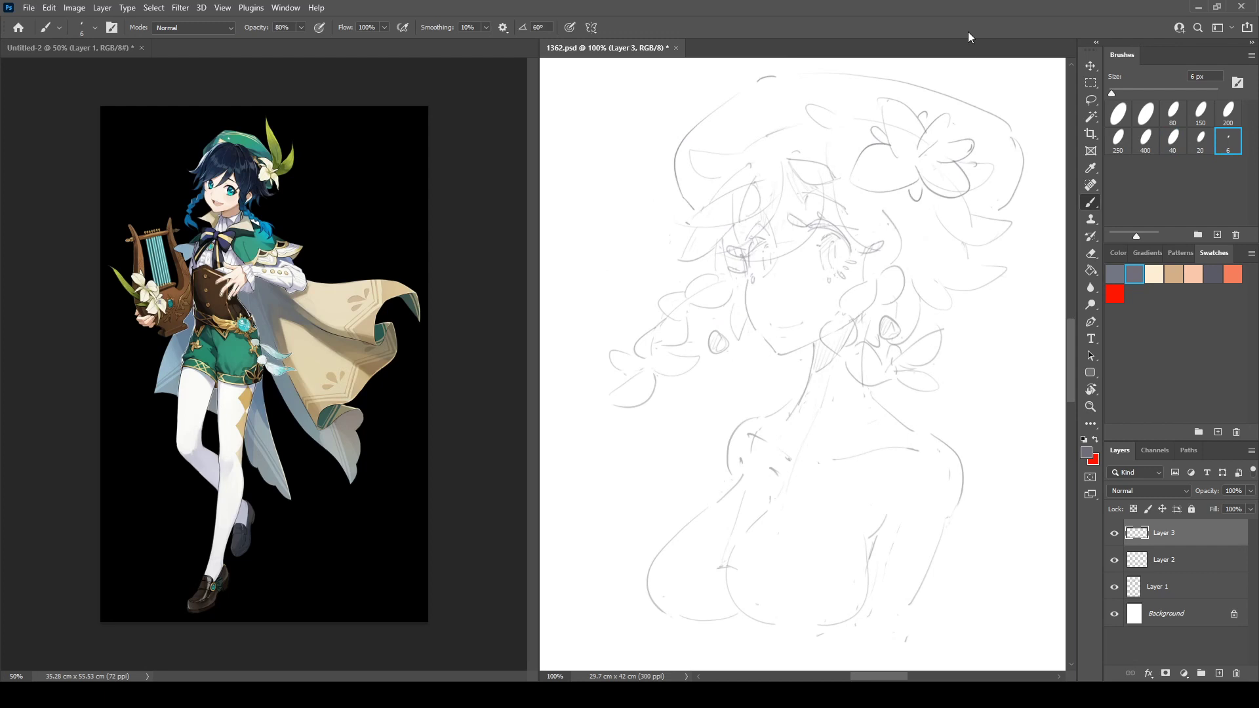
pyautogui.moveTo(961, 128)
pyautogui.mouseDown()
pyautogui.moveTo(993, 163)
pyautogui.moveTo(977, 121)
pyautogui.moveTo(1004, 110)
pyautogui.moveTo(989, 169)
pyautogui.moveTo(1011, 79)
pyautogui.moveTo(987, 151)
pyautogui.moveTo(1044, 171)
pyautogui.moveTo(966, 193)
pyautogui.mouseUp()
pyautogui.hotkey('ctrl', 'z')
pyautogui.hotkey('ctrl', 'z')
pyautogui.hotkey('ctrl', 'z')
# Clear the beret edge beside the flower and draw a pointed upright leaf and a broad sideways leaf behind the petals.
pyautogui.press('e')
pyautogui.moveTo(1010, 73)
pyautogui.mouseDown()
pyautogui.moveTo(995, 198)
pyautogui.moveTo(1046, 155)
pyautogui.moveTo(1038, 187)
pyautogui.moveTo(974, 185)
pyautogui.mouseUp()
pyautogui.press('b')
pyautogui.press('e')
pyautogui.press('b')
# Sketch the beret's front band and crease lines across its crown, with small ornament shapes near the top.
pyautogui.moveTo(693, 202)
pyautogui.mouseDown()
pyautogui.moveTo(698, 177)
pyautogui.moveTo(739, 116)
pyautogui.moveTo(767, 107)
pyautogui.mouseUp()
pyautogui.press('e')
pyautogui.press('b')
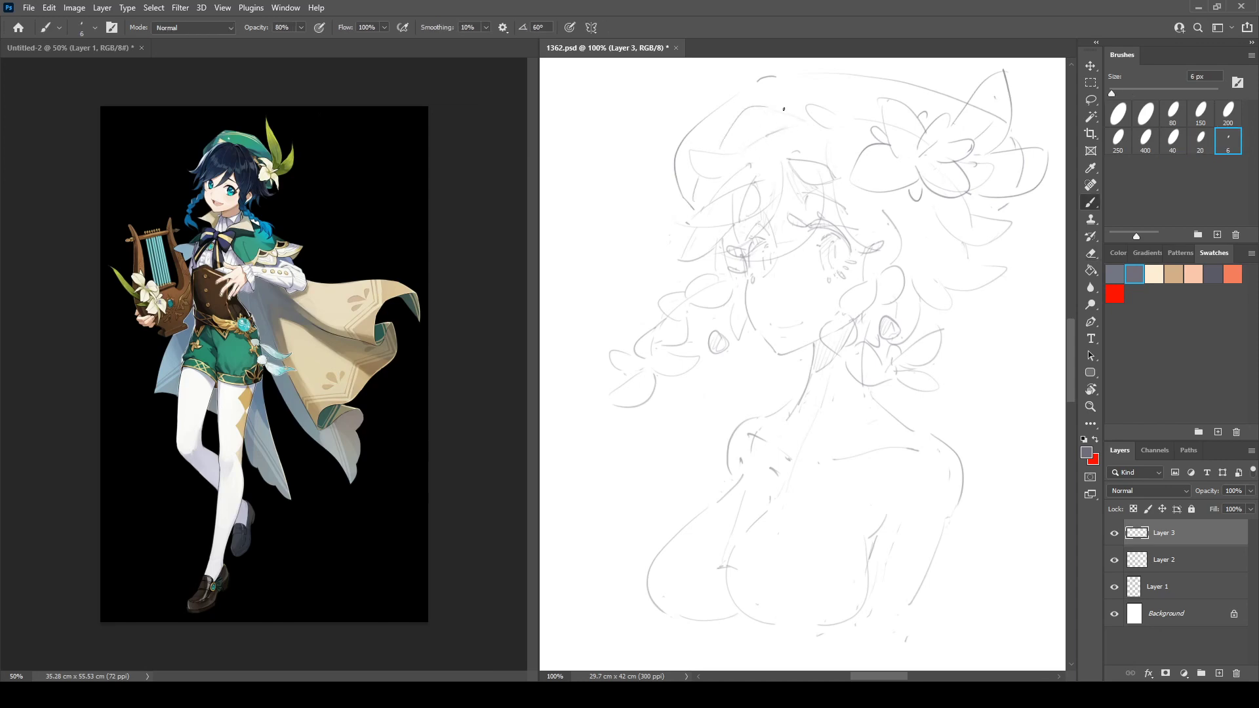
pyautogui.moveTo(779, 113)
pyautogui.mouseDown()
pyautogui.moveTo(874, 84)
pyautogui.moveTo(835, 109)
pyautogui.moveTo(908, 98)
pyautogui.mouseUp()
pyautogui.moveTo(765, 94); pyautogui.dragTo(798, 85)
pyautogui.hotkey('ctrl', 'shift', 'h')
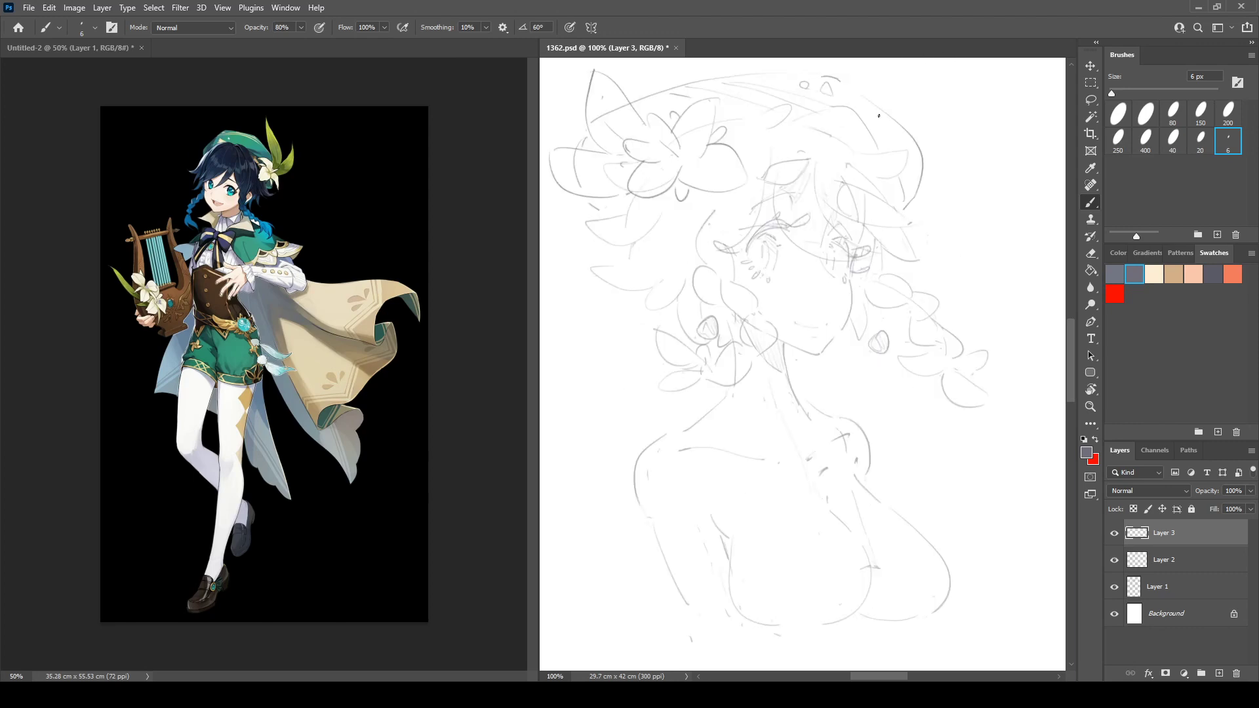
pyautogui.hotkey('ctrl', 'shift', 'h')
# Add vein marks to the leaves and flower petals, touch up the beret's band, and hatch the hair beneath the flower.
pyautogui.moveTo(1015, 174)
pyautogui.mouseDown()
pyautogui.moveTo(998, 159)
pyautogui.moveTo(1025, 164)
pyautogui.moveTo(984, 185)
pyautogui.moveTo(1026, 182)
pyautogui.mouseUp()
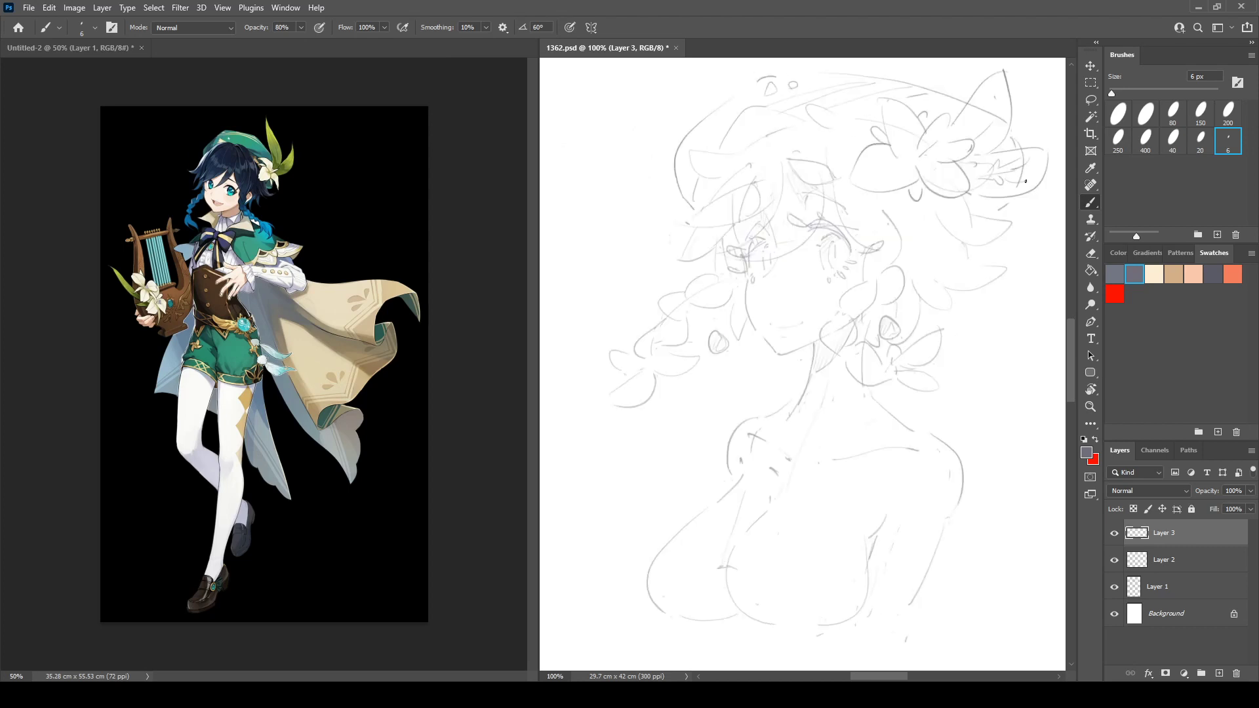
pyautogui.moveTo(972, 119); pyautogui.dragTo(980, 133)
pyautogui.moveTo(982, 128)
pyautogui.mouseDown()
pyautogui.moveTo(987, 94)
pyautogui.moveTo(986, 140)
pyautogui.mouseUp()
pyautogui.moveTo(872, 168)
pyautogui.mouseDown()
pyautogui.moveTo(911, 147)
pyautogui.moveTo(913, 118)
pyautogui.moveTo(932, 174)
pyautogui.moveTo(950, 147)
pyautogui.mouseUp()
pyautogui.moveTo(762, 138)
pyautogui.mouseDown()
pyautogui.moveTo(789, 127)
pyautogui.moveTo(753, 145)
pyautogui.moveTo(803, 126)
pyautogui.mouseUp()
pyautogui.press('e')
pyautogui.press('b')
pyautogui.hotkey('ctrl', 'shift', 'h')
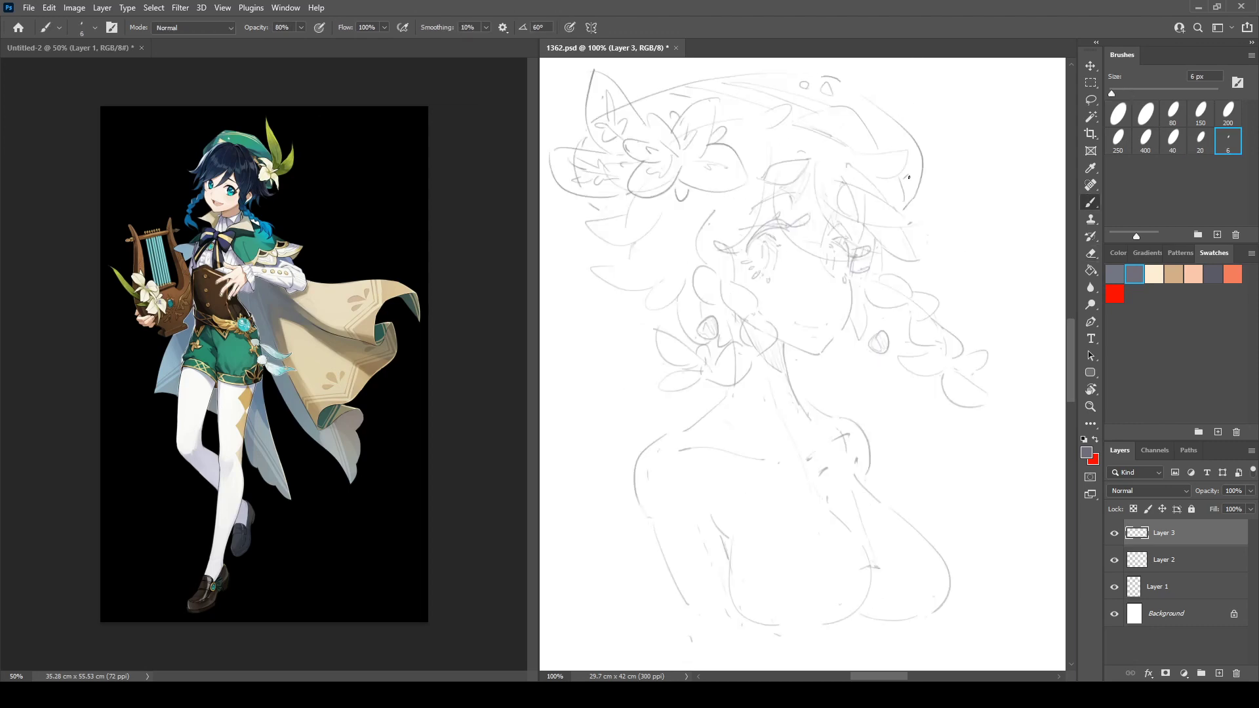
pyautogui.moveTo(594, 202); pyautogui.dragTo(630, 214)
pyautogui.press('h')
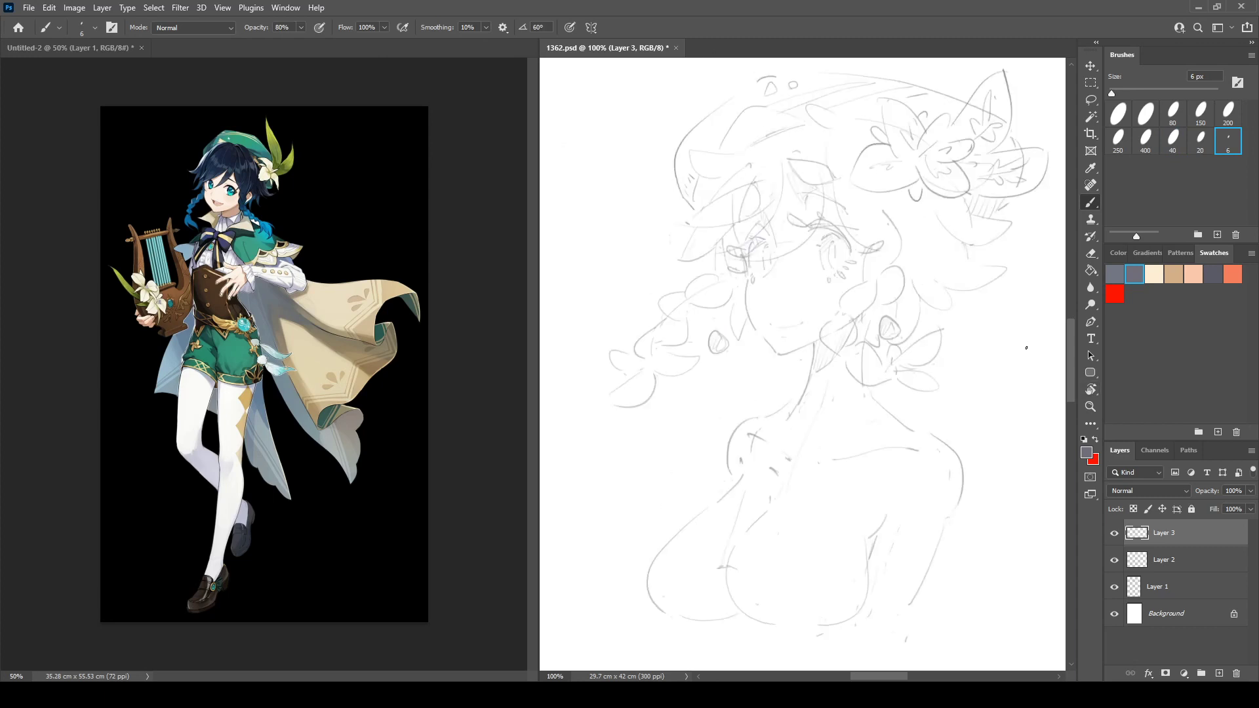
# Add a new layer and draw a pointed collar flap extending outward from the neck above the far shoulder.
pyautogui.click(1219, 673)
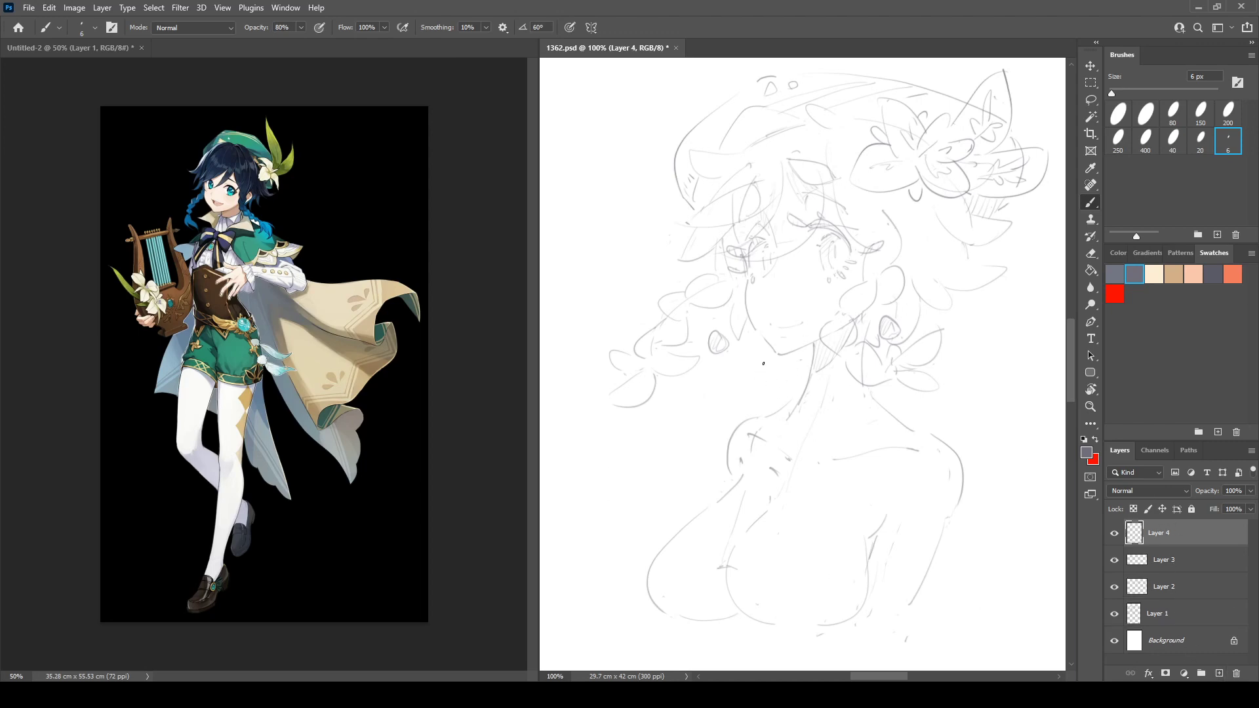
pyautogui.moveTo(766, 360); pyautogui.dragTo(683, 396)
pyautogui.moveTo(682, 400)
pyautogui.mouseDown()
pyautogui.moveTo(726, 394)
pyautogui.moveTo(776, 454)
pyautogui.moveTo(684, 401)
pyautogui.moveTo(748, 454)
pyautogui.mouseUp()
pyautogui.press('e')
pyautogui.press('b')
pyautogui.press('e')
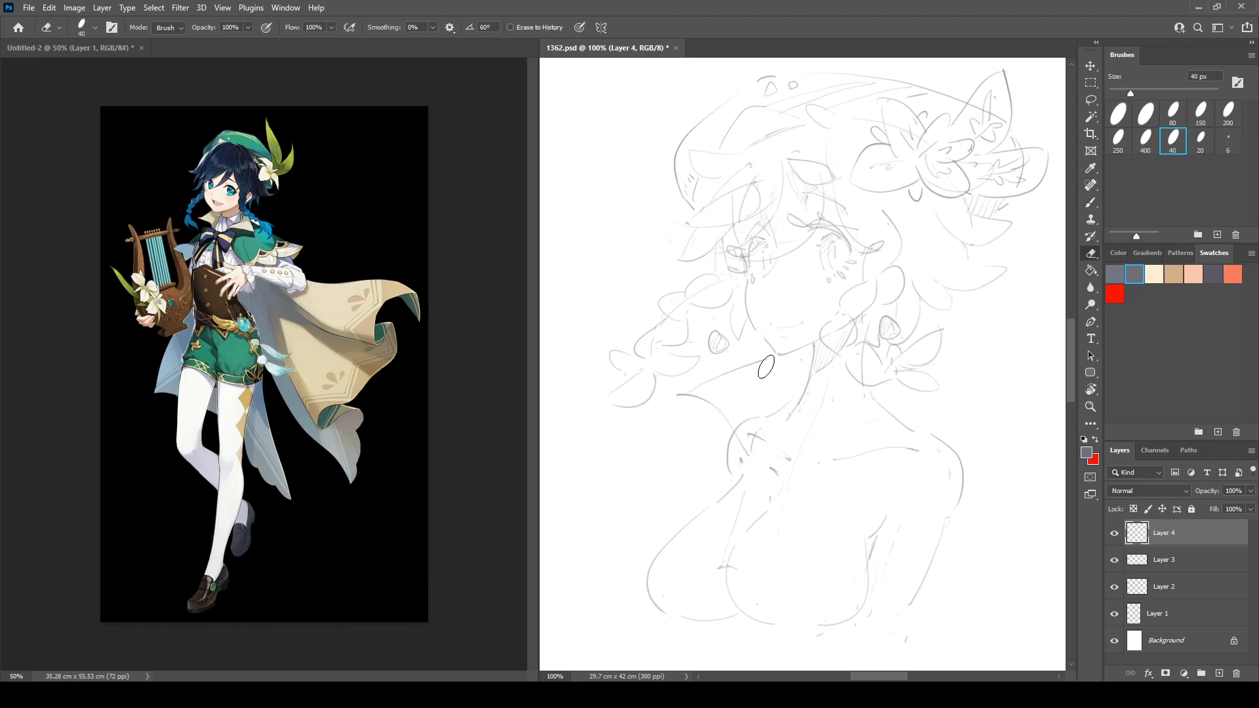
pyautogui.moveTo(692, 383)
pyautogui.mouseDown()
pyautogui.moveTo(760, 367)
pyautogui.moveTo(678, 388)
pyautogui.moveTo(790, 386)
pyautogui.mouseUp()
pyautogui.press('b')
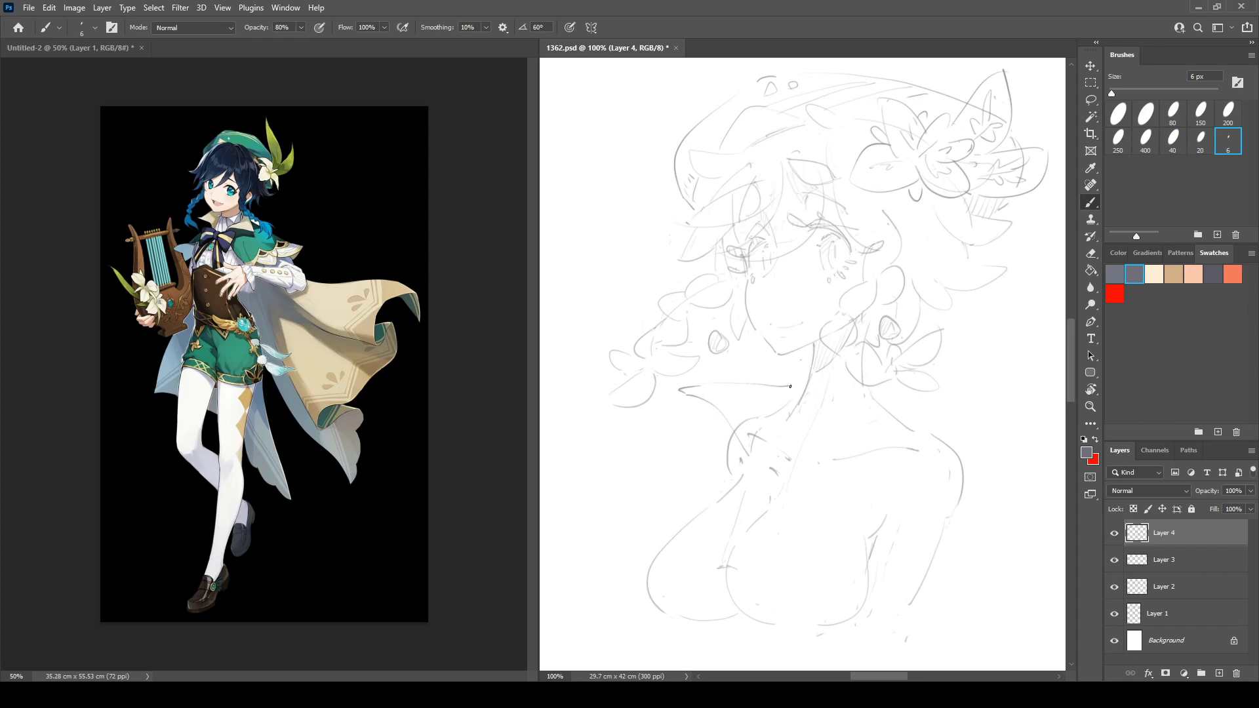
pyautogui.hotkey('ctrl', 'shift', 'h')
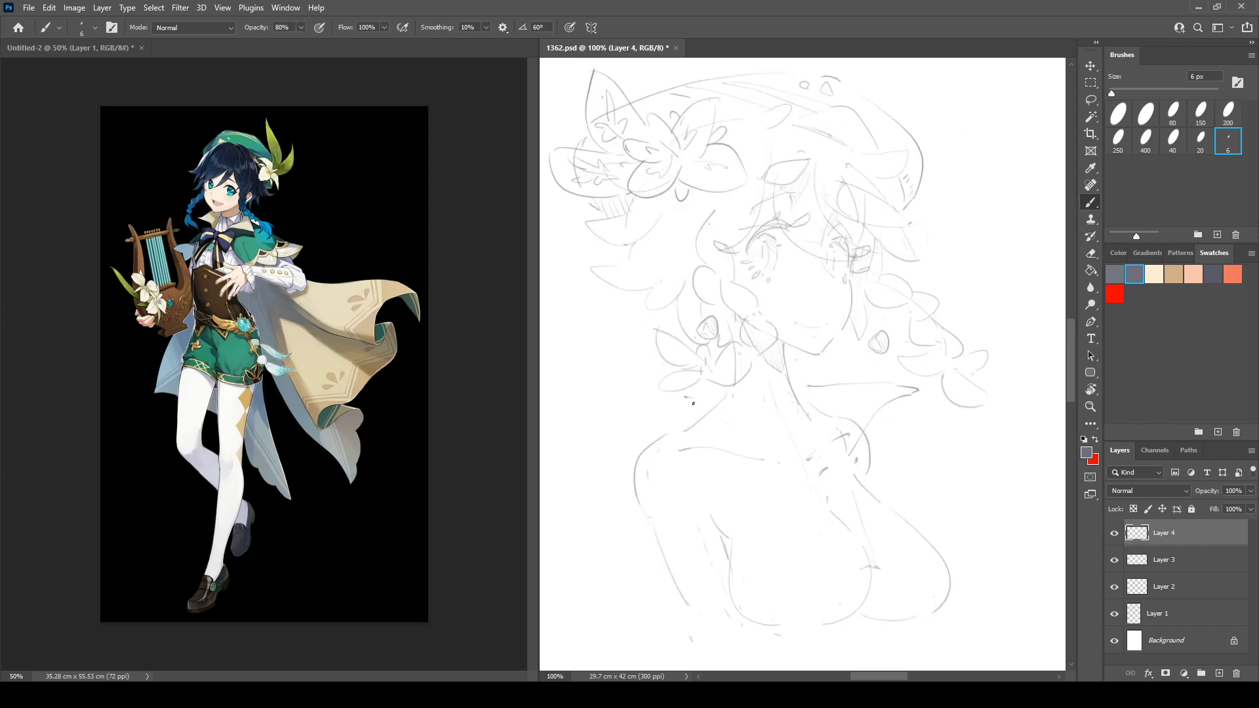
# Draw the matching pointed collar flap over the near shoulder, with its lower edge running down towards the chest.
pyautogui.moveTo(694, 403)
pyautogui.mouseDown()
pyautogui.moveTo(611, 438)
pyautogui.moveTo(595, 472)
pyautogui.moveTo(749, 475)
pyautogui.mouseUp()
pyautogui.hotkey('ctrl', 'z')
pyautogui.press('e')
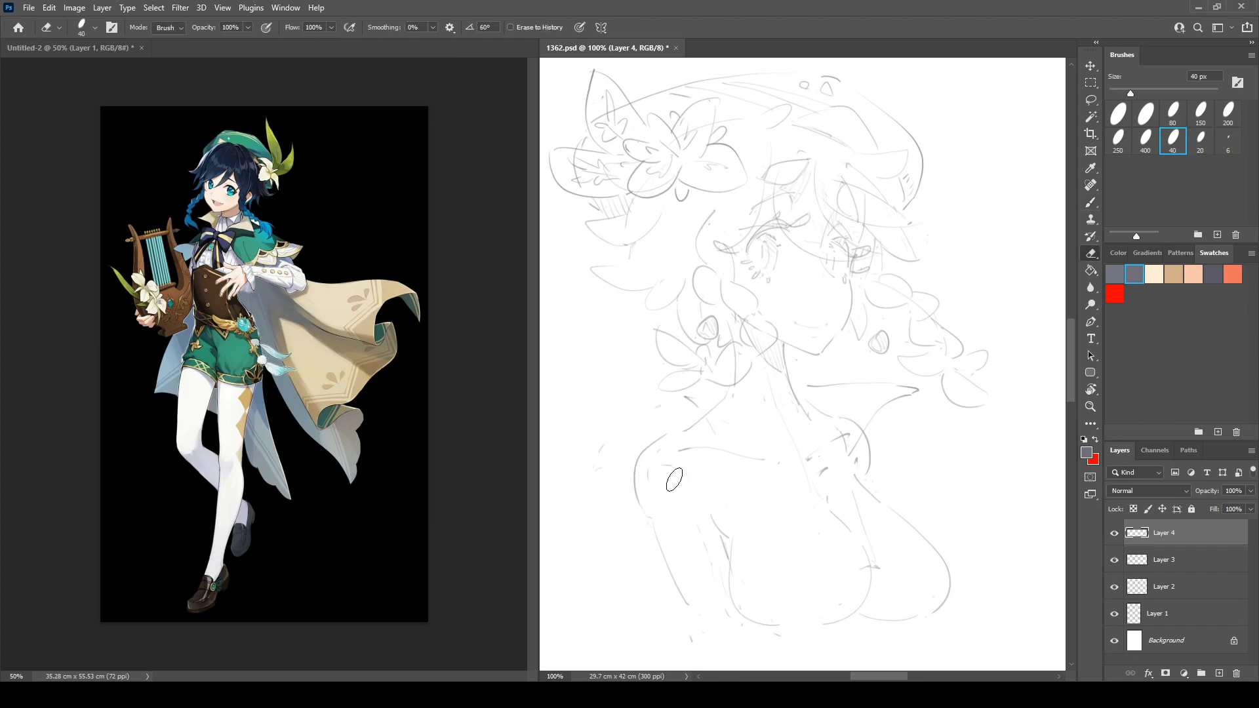
pyautogui.press('b')
pyautogui.moveTo(646, 417)
pyautogui.mouseDown()
pyautogui.moveTo(682, 426)
pyautogui.moveTo(754, 501)
pyautogui.mouseUp()
pyautogui.press('e')
pyautogui.press('b')
pyautogui.moveTo(651, 418)
pyautogui.mouseDown()
pyautogui.moveTo(617, 413)
pyautogui.moveTo(661, 372)
pyautogui.moveTo(764, 503)
pyautogui.mouseUp()
pyautogui.press('e')
pyautogui.press('b')
pyautogui.moveTo(694, 440)
pyautogui.mouseDown()
pyautogui.moveTo(789, 492)
pyautogui.moveTo(734, 463)
pyautogui.mouseUp()
pyautogui.press('e')
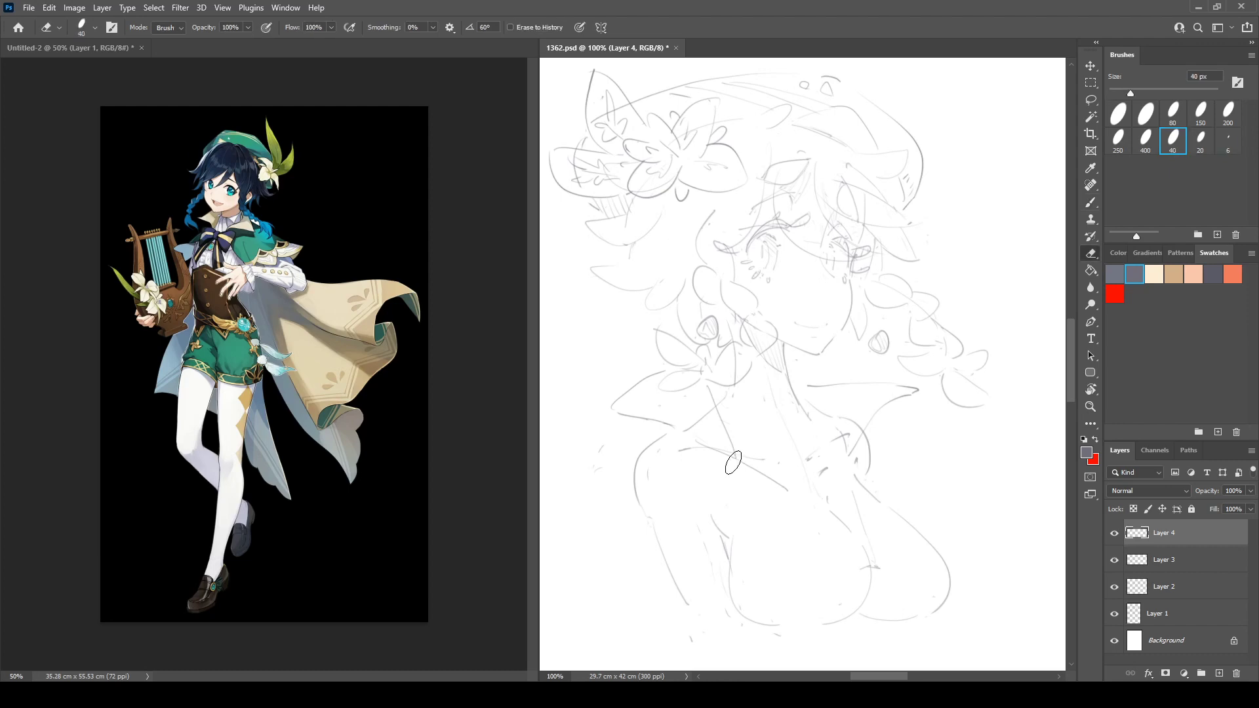
# Clean up the near collar's lower edge, then draw the bow's small knot and the near loop's upper edge on the chest.
pyautogui.hotkey('ctrl', 'shift', 'h')
pyautogui.moveTo(906, 438); pyautogui.dragTo(891, 449)
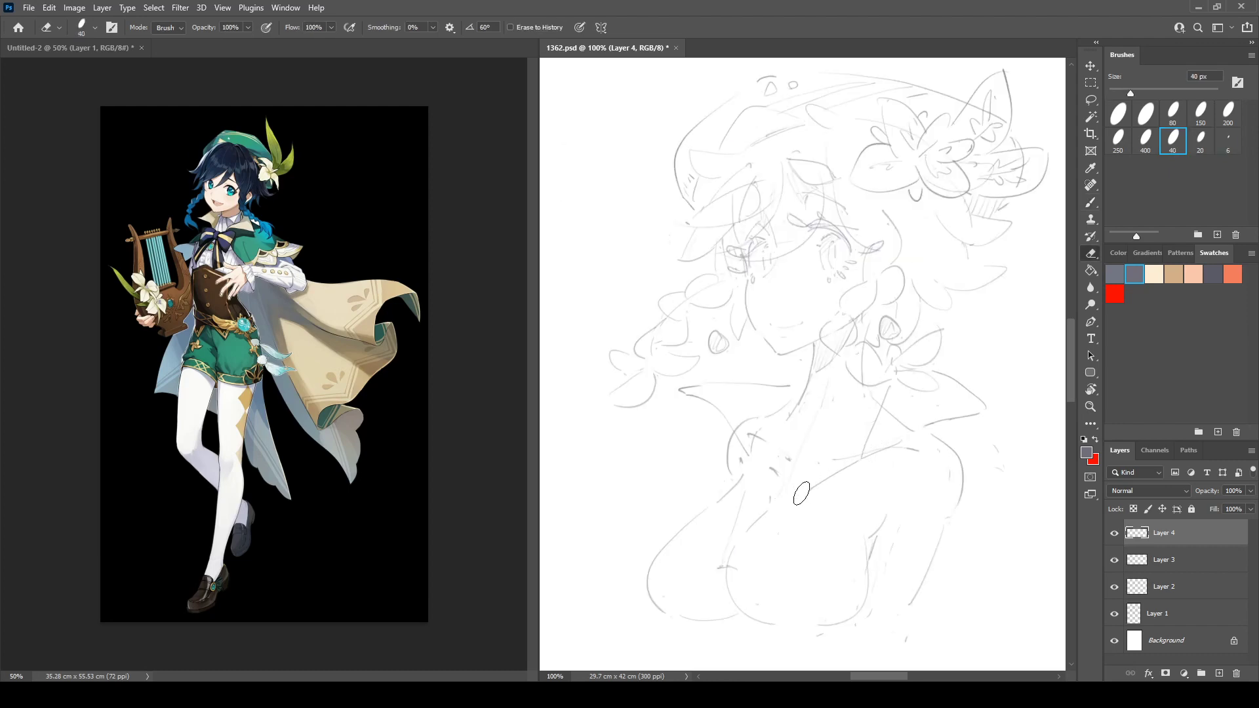
pyautogui.moveTo(820, 485)
pyautogui.mouseDown()
pyautogui.moveTo(855, 464)
pyautogui.moveTo(815, 481)
pyautogui.moveTo(780, 472)
pyautogui.moveTo(777, 505)
pyautogui.moveTo(866, 461)
pyautogui.moveTo(801, 476)
pyautogui.moveTo(883, 461)
pyautogui.mouseUp()
pyautogui.press('b')
pyautogui.press('e')
pyautogui.press('b')
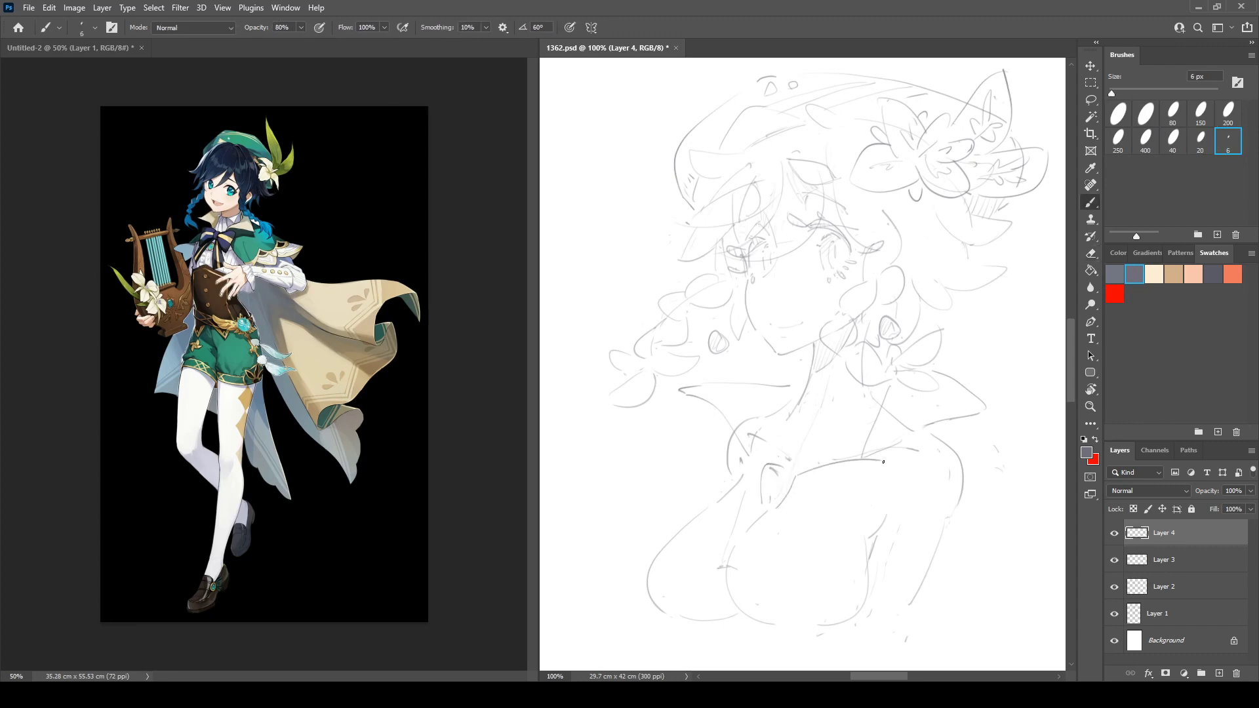
# Draw the lower and outer edges of the bow's near loop, tapering to a point over the chest.
pyautogui.moveTo(788, 503); pyautogui.dragTo(842, 547)
pyautogui.moveTo(892, 480); pyautogui.dragTo(842, 539)
pyautogui.press('e')
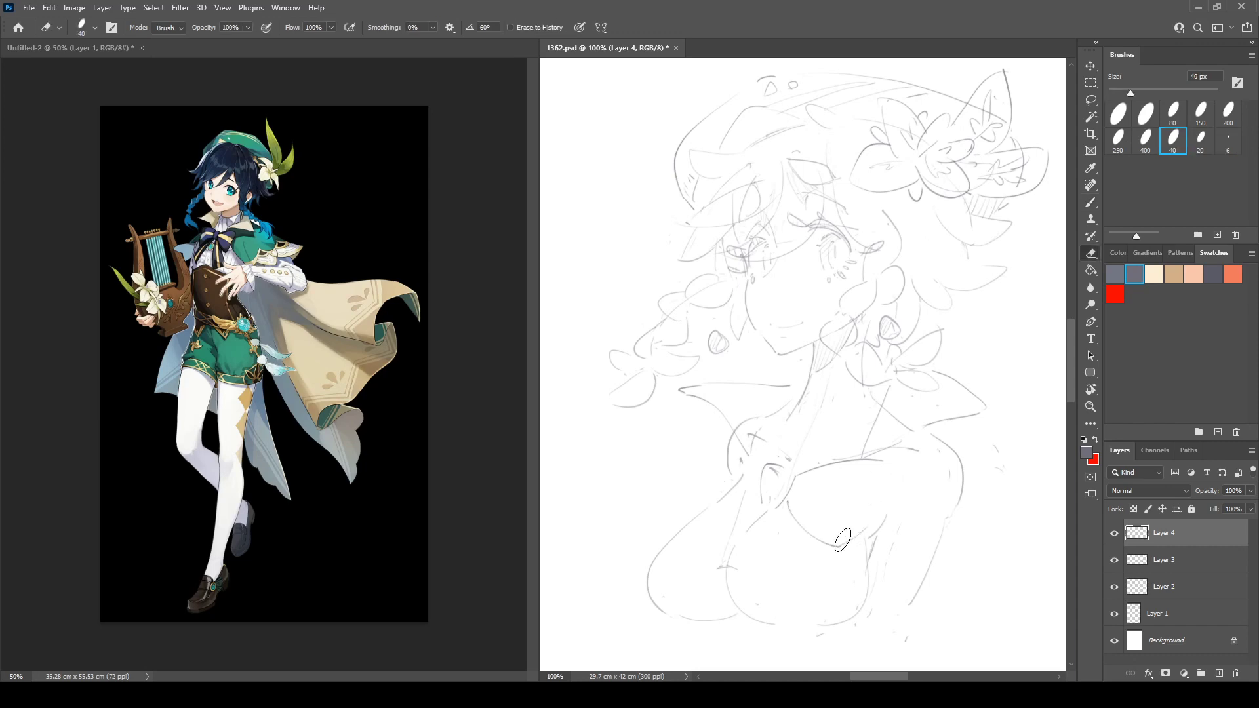
pyautogui.press('b')
pyautogui.moveTo(892, 463); pyautogui.dragTo(844, 537)
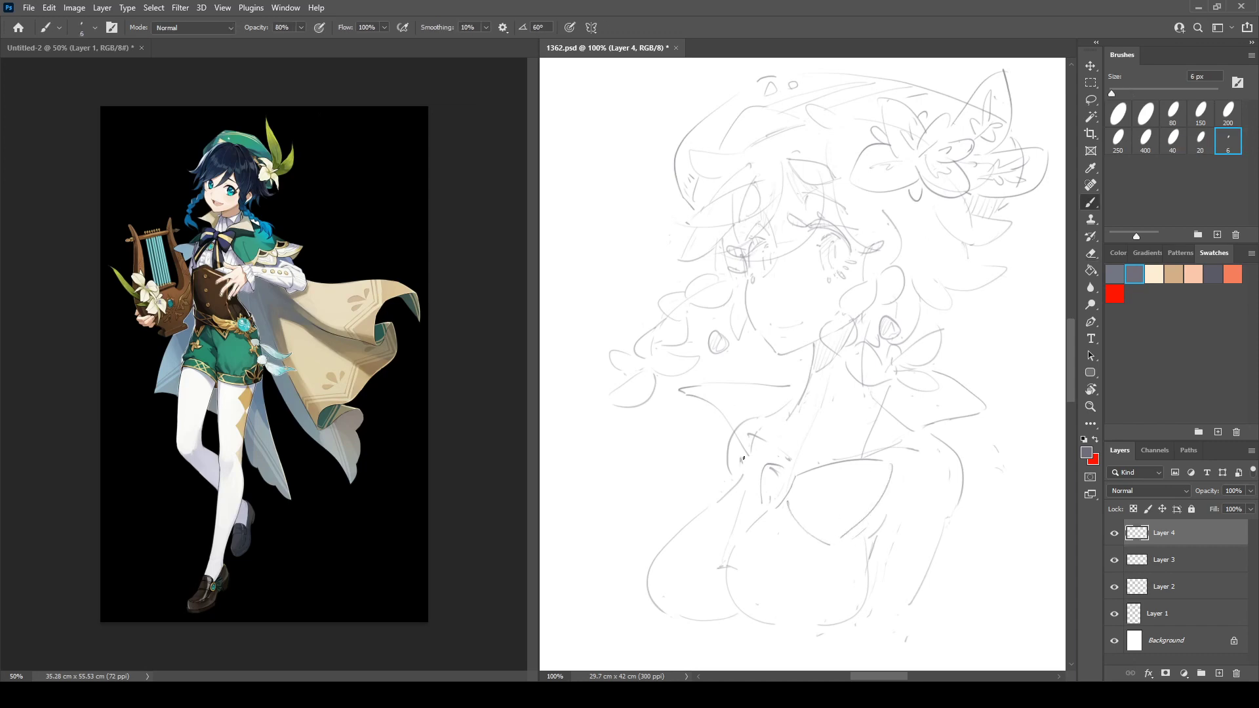
# Draw the bow's far loop from the knot outward and back, then flip the canvas to check it.
pyautogui.moveTo(749, 465); pyautogui.dragTo(693, 472)
pyautogui.press('e')
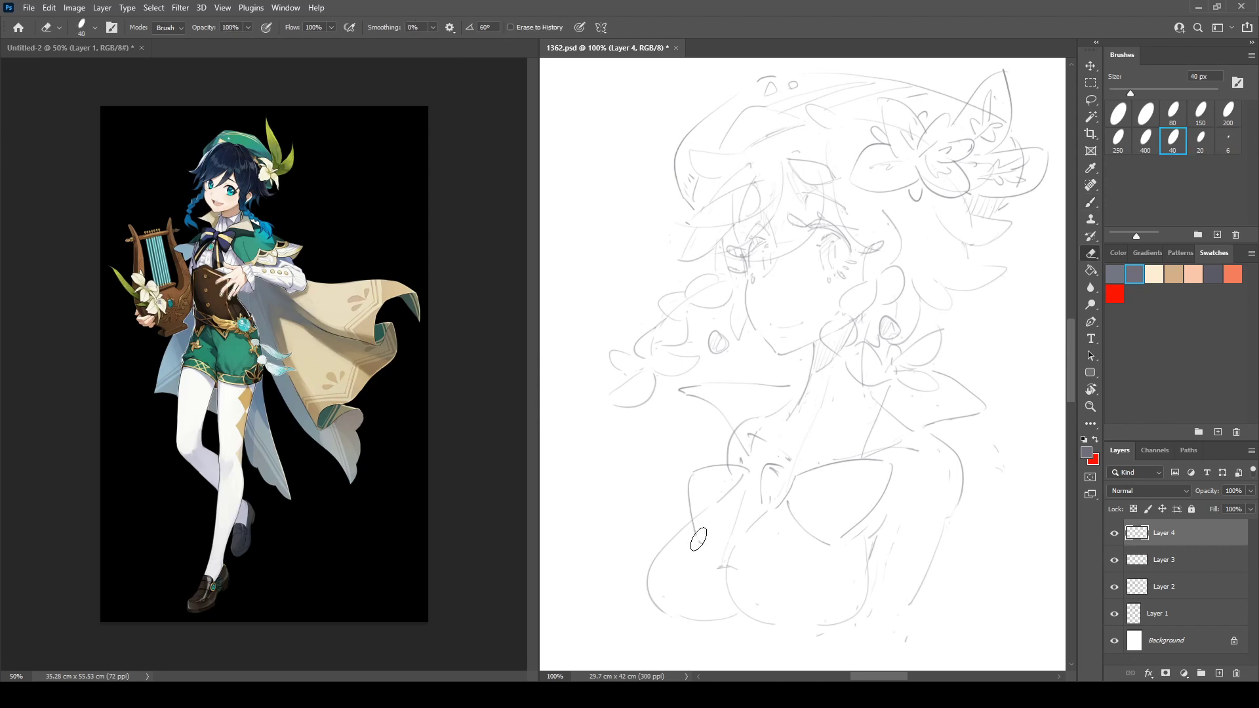
pyautogui.press('b')
pyautogui.moveTo(700, 542)
pyautogui.mouseDown()
pyautogui.moveTo(695, 528)
pyautogui.moveTo(749, 512)
pyautogui.mouseUp()
pyautogui.hotkey('ctrl', 'shift', 'h')
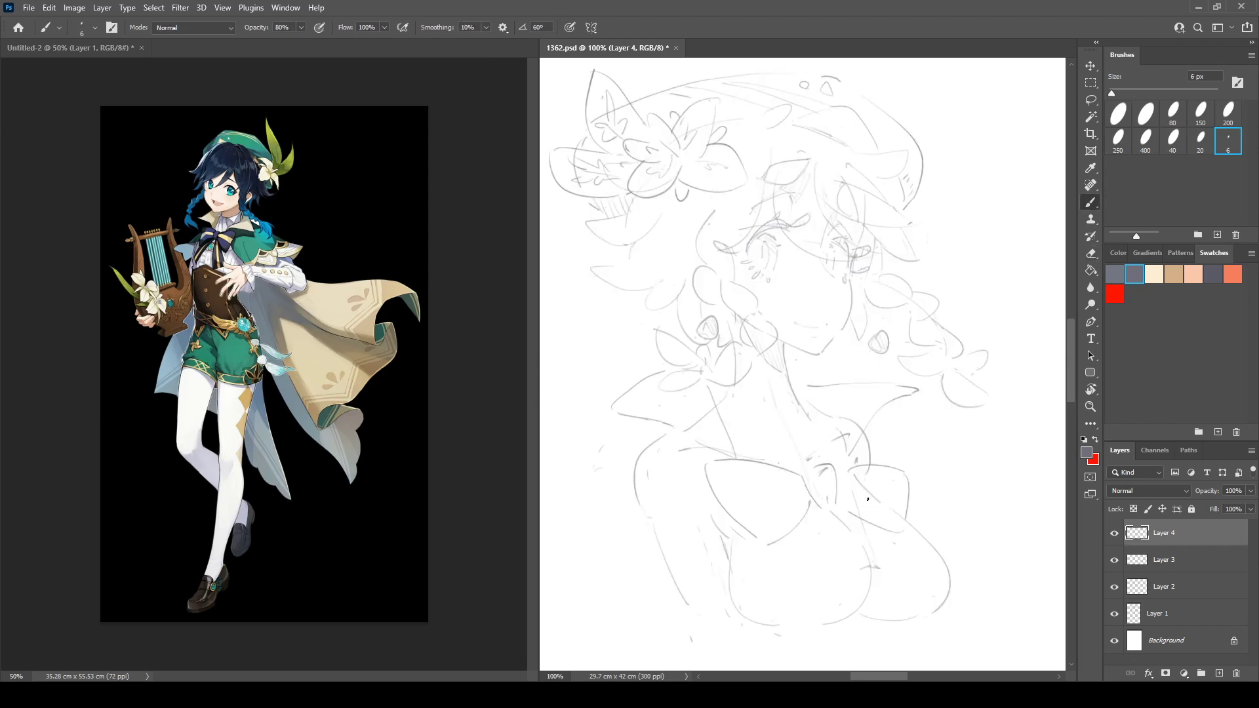
# Erase and redraw the bow's far loop with a rounded outer edge, and clean up the lines around its knot.
pyautogui.press('e')
pyautogui.moveTo(838, 508)
pyautogui.mouseDown()
pyautogui.moveTo(898, 516)
pyautogui.moveTo(887, 465)
pyautogui.moveTo(846, 470)
pyautogui.moveTo(882, 455)
pyautogui.moveTo(905, 463)
pyautogui.moveTo(910, 501)
pyautogui.mouseUp()
pyautogui.press('b')
pyautogui.press('e')
pyautogui.press('b')
pyautogui.moveTo(898, 455)
pyautogui.mouseDown()
pyautogui.moveTo(905, 507)
pyautogui.moveTo(848, 511)
pyautogui.moveTo(896, 514)
pyautogui.moveTo(838, 486)
pyautogui.moveTo(837, 472)
pyautogui.moveTo(844, 507)
pyautogui.moveTo(812, 484)
pyautogui.moveTo(821, 506)
pyautogui.moveTo(804, 474)
pyautogui.moveTo(820, 515)
pyautogui.mouseUp()
pyautogui.press('e')
pyautogui.press('b')
pyautogui.press('e')
pyautogui.press('b')
pyautogui.press('e')
pyautogui.press('b')
pyautogui.press('e')
pyautogui.press('b')
# Draw a flared ribbon tail hanging from the bow's knot over the middle of the chest, erasing overlapping lines.
pyautogui.moveTo(814, 510)
pyautogui.mouseDown()
pyautogui.moveTo(844, 513)
pyautogui.moveTo(826, 544)
pyautogui.moveTo(793, 560)
pyautogui.moveTo(831, 571)
pyautogui.moveTo(839, 557)
pyautogui.moveTo(796, 543)
pyautogui.moveTo(817, 576)
pyautogui.moveTo(847, 523)
pyautogui.moveTo(882, 568)
pyautogui.moveTo(856, 524)
pyautogui.moveTo(879, 552)
pyautogui.moveTo(909, 559)
pyautogui.mouseUp()
pyautogui.press('e')
pyautogui.press('b')
pyautogui.press('e')
pyautogui.press('b')
pyautogui.press('e')
pyautogui.moveTo(858, 523); pyautogui.dragTo(909, 568)
pyautogui.press('b')
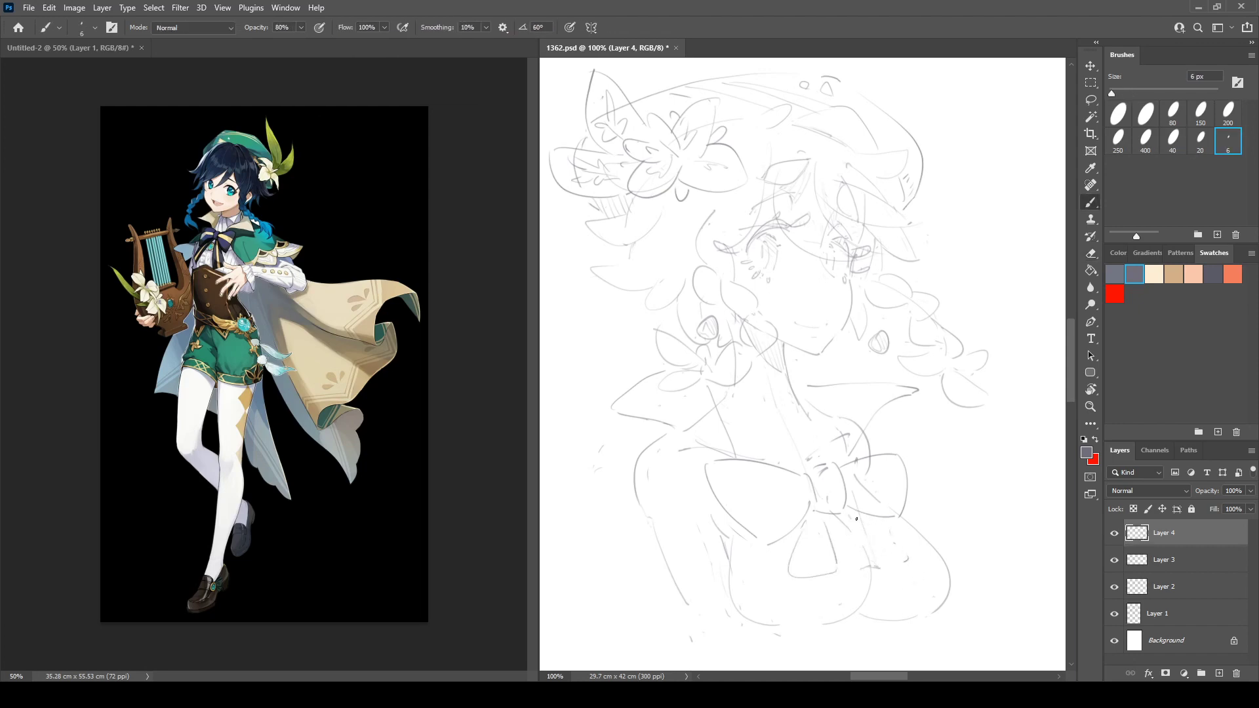
# Draw a second ribbon tail slanting from the knot towards the far side of the chest, then flip the canvas.
pyautogui.moveTo(854, 518)
pyautogui.mouseDown()
pyautogui.moveTo(906, 548)
pyautogui.moveTo(895, 563)
pyautogui.moveTo(880, 532)
pyautogui.moveTo(897, 555)
pyautogui.mouseUp()
pyautogui.press('e')
pyautogui.press('b')
pyautogui.press('e')
pyautogui.press('b')
pyautogui.hotkey('ctrl', 'k')
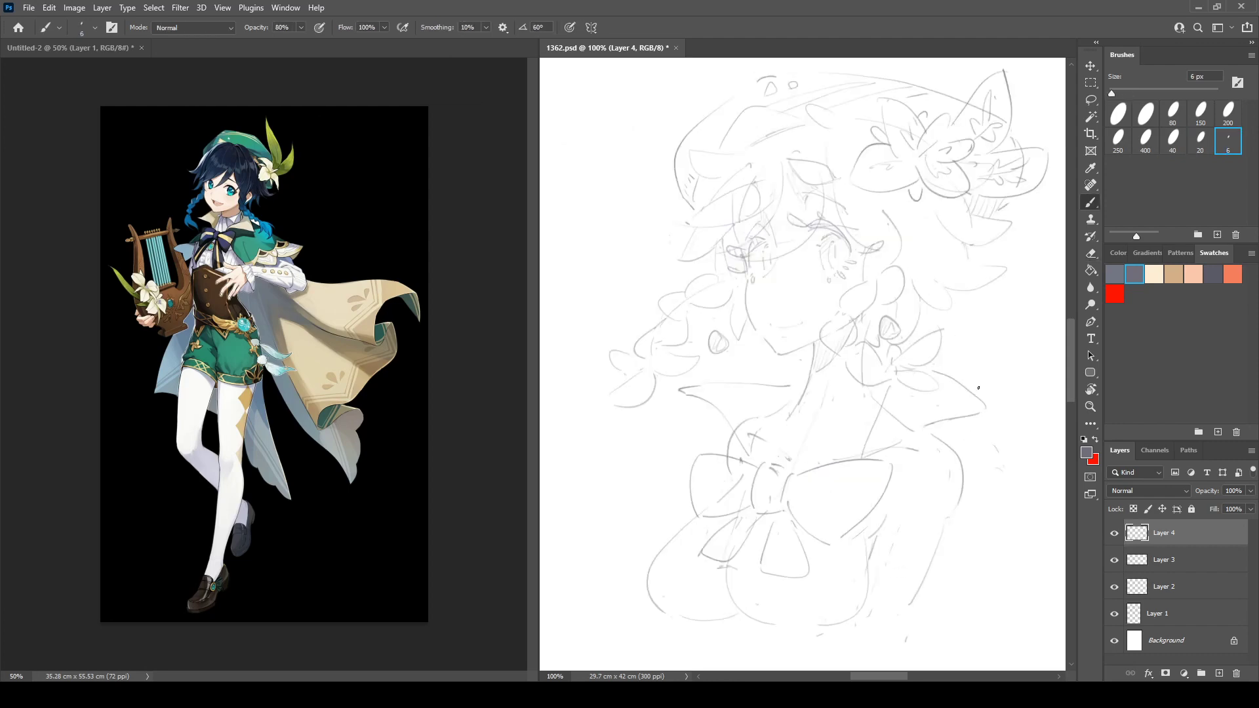
# Lasso the whole bow and shift it slightly towards the far side of the chest, then deselect it and flip the canvas.
pyautogui.press('k')
pyautogui.press('l')
pyautogui.moveTo(737, 451)
pyautogui.mouseDown()
pyautogui.moveTo(640, 533)
pyautogui.moveTo(804, 579)
pyautogui.moveTo(924, 504)
pyautogui.moveTo(904, 462)
pyautogui.moveTo(737, 452)
pyautogui.mouseUp()
pyautogui.moveTo(788, 475); pyautogui.dragTo(774, 476)
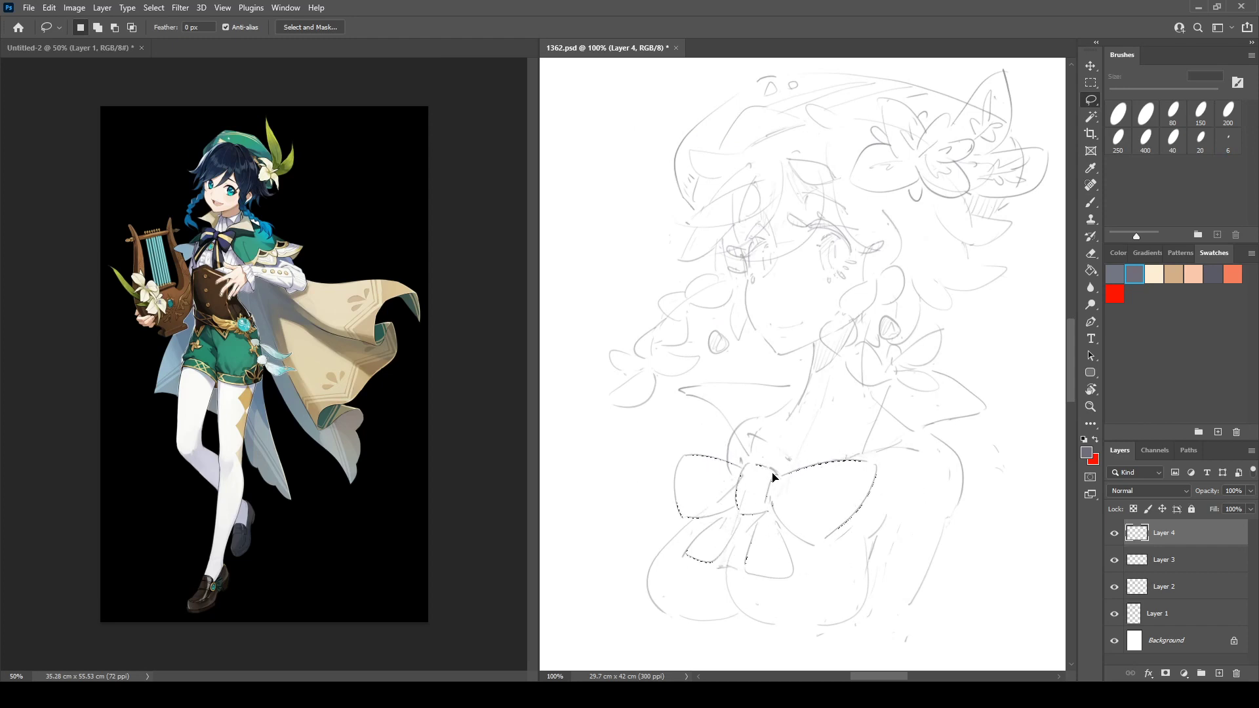
pyautogui.hotkey('ctrl', 'd')
pyautogui.hotkey('ctrl', 'shift', 'h')
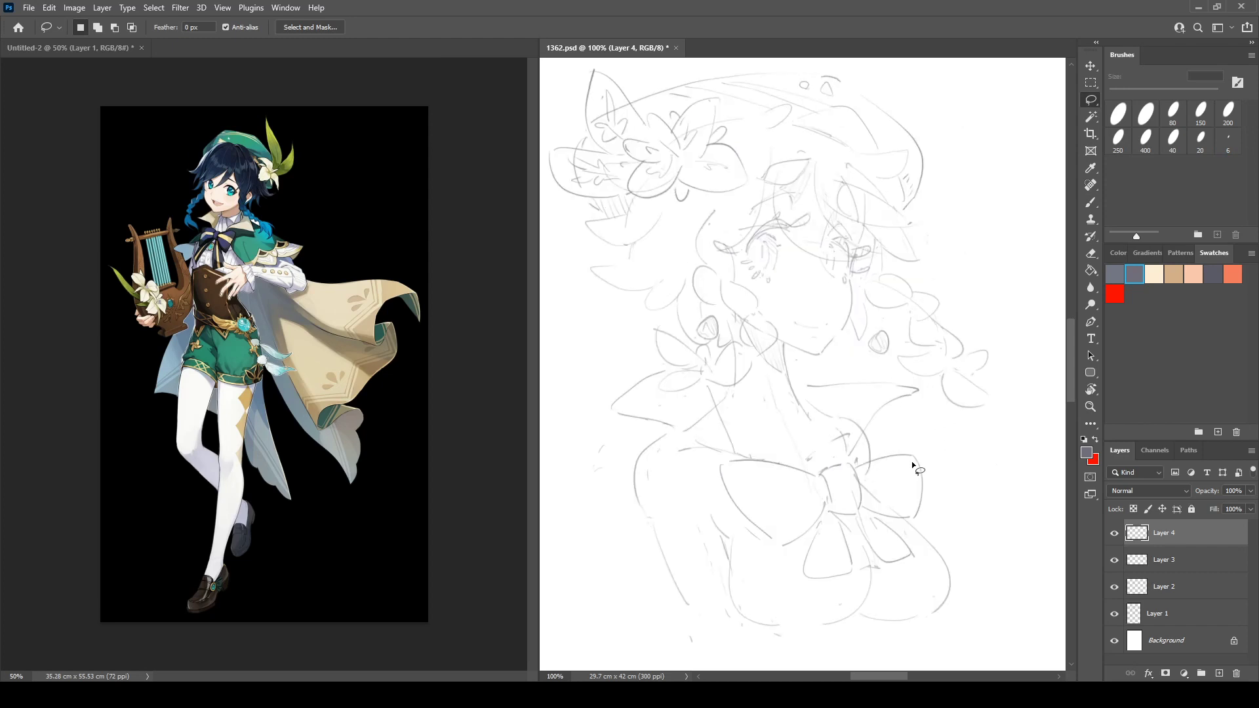
# Add fold lines inside the bow's loops and tails, and sketch square-ended ribbon ends behind the tails.
pyautogui.press('b')
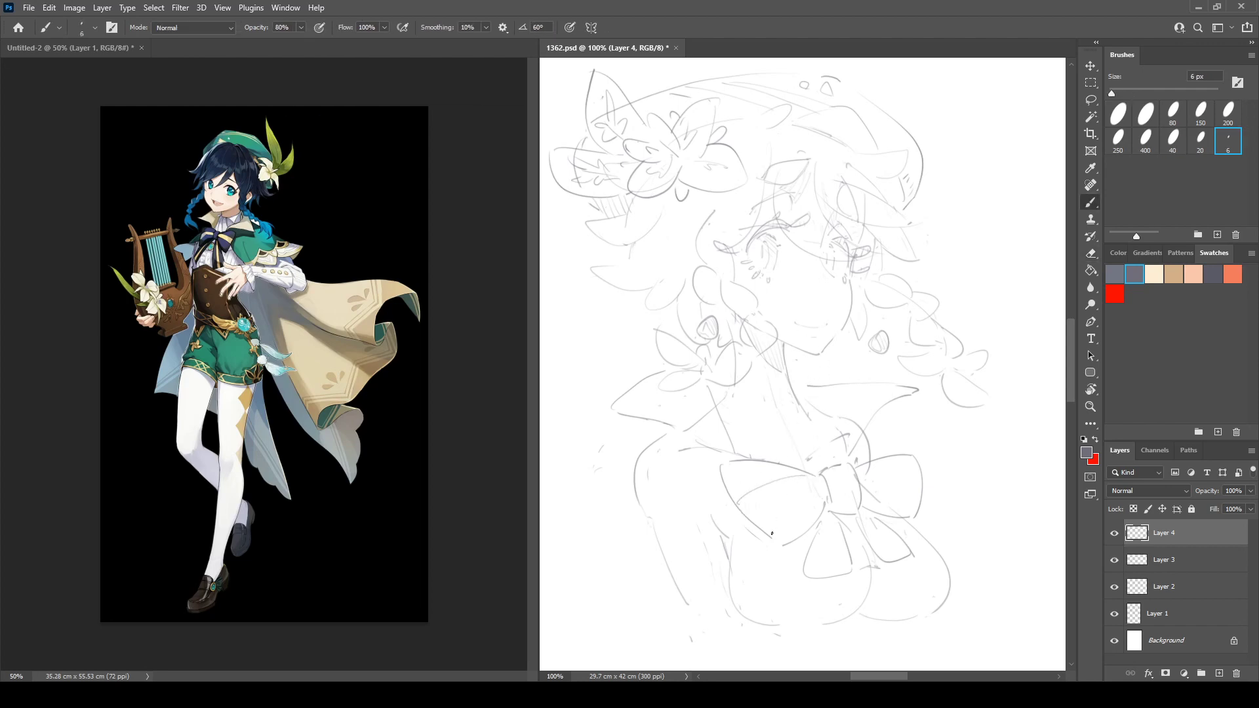
pyautogui.moveTo(859, 471)
pyautogui.mouseDown()
pyautogui.moveTo(916, 485)
pyautogui.moveTo(879, 500)
pyautogui.moveTo(916, 506)
pyautogui.moveTo(835, 548)
pyautogui.moveTo(808, 513)
pyautogui.moveTo(843, 494)
pyautogui.moveTo(905, 558)
pyautogui.mouseUp()
pyautogui.press('e')
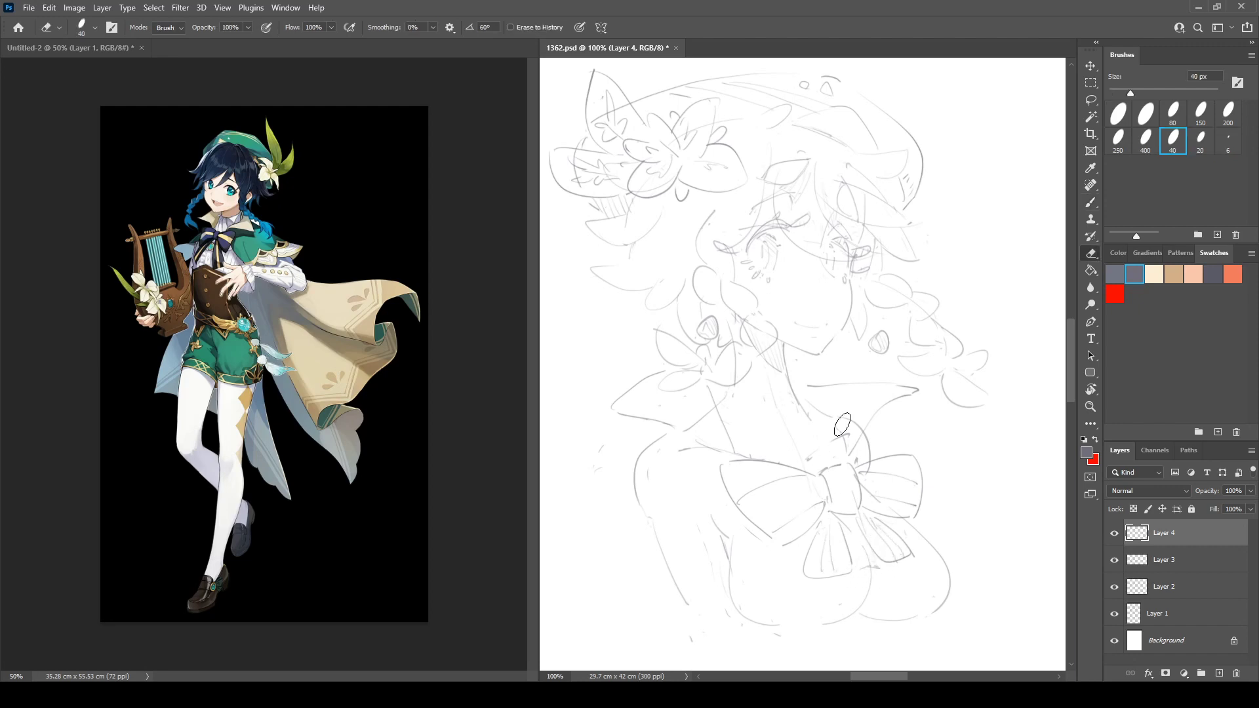
pyautogui.press('b')
pyautogui.moveTo(858, 521)
pyautogui.mouseDown()
pyautogui.moveTo(898, 576)
pyautogui.moveTo(857, 583)
pyautogui.moveTo(853, 550)
pyautogui.moveTo(857, 582)
pyautogui.mouseUp()
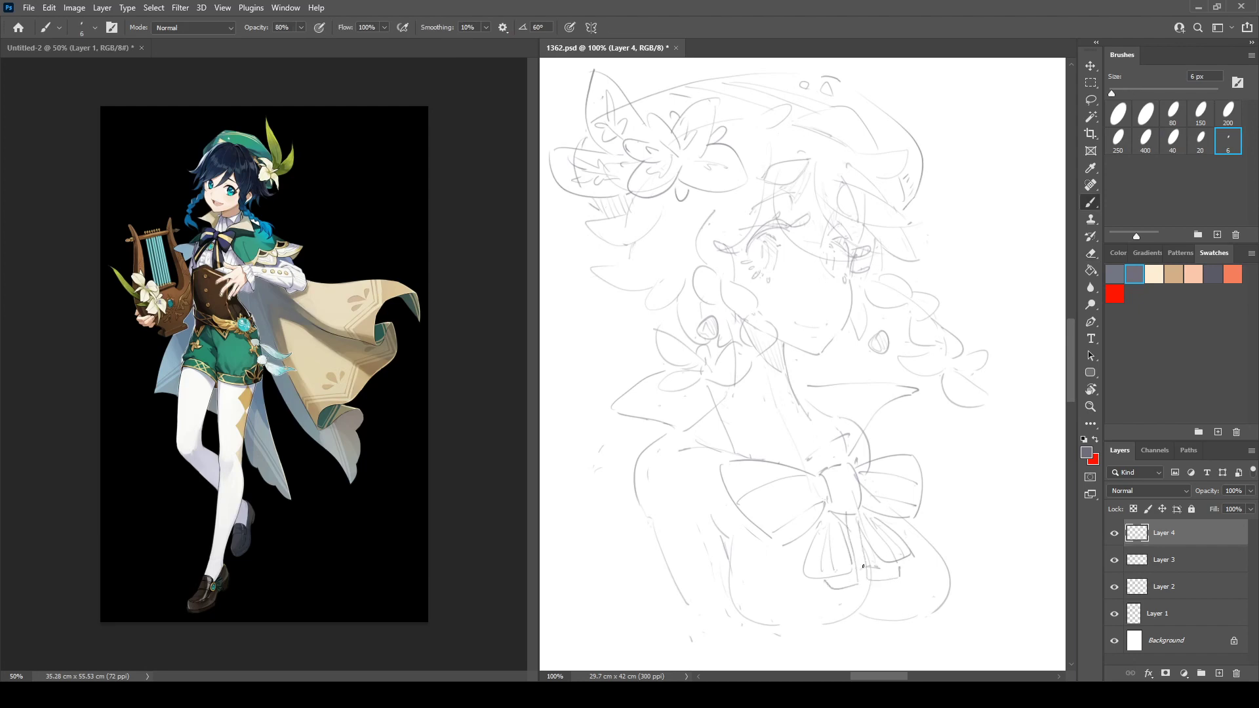
pyautogui.hotkey('ctrl', 'shift', 'h')
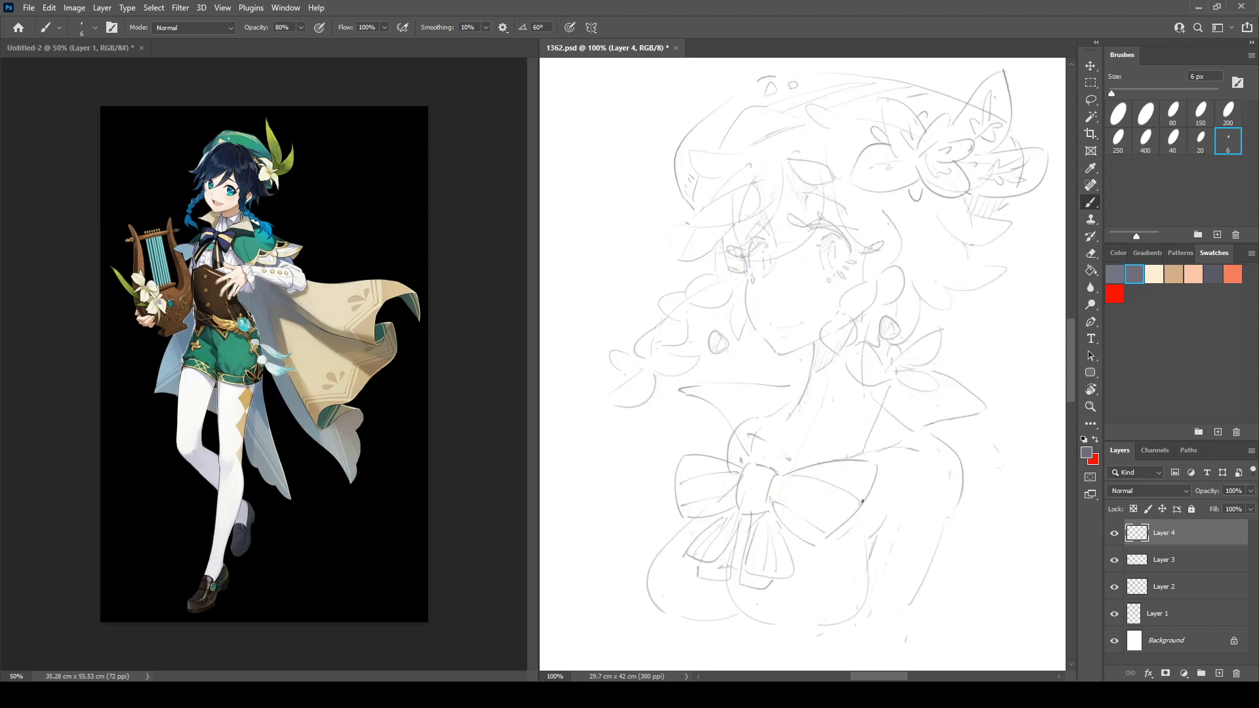
# Draw the capelet's large petal-shaped lobes over the near shoulder and upper arm, with a curved edge along the shoulder.
pyautogui.moveTo(863, 502)
pyautogui.mouseDown()
pyautogui.moveTo(887, 582)
pyautogui.moveTo(909, 546)
pyautogui.moveTo(937, 564)
pyautogui.moveTo(991, 558)
pyautogui.mouseUp()
pyautogui.moveTo(939, 433)
pyautogui.mouseDown()
pyautogui.moveTo(967, 469)
pyautogui.moveTo(977, 529)
pyautogui.mouseUp()
pyautogui.press('e')
pyautogui.press('b')
pyautogui.moveTo(979, 487)
pyautogui.mouseDown()
pyautogui.moveTo(1018, 544)
pyautogui.moveTo(995, 539)
pyautogui.moveTo(1022, 488)
pyautogui.moveTo(993, 535)
pyautogui.mouseUp()
pyautogui.hotkey('ctrl', 'z')
pyautogui.hotkey('ctrl', 'z')
pyautogui.moveTo(977, 487)
pyautogui.mouseDown()
pyautogui.moveTo(1035, 487)
pyautogui.moveTo(1010, 537)
pyautogui.mouseUp()
pyautogui.press('e')
pyautogui.press('b')
pyautogui.moveTo(959, 594); pyautogui.dragTo(991, 542)
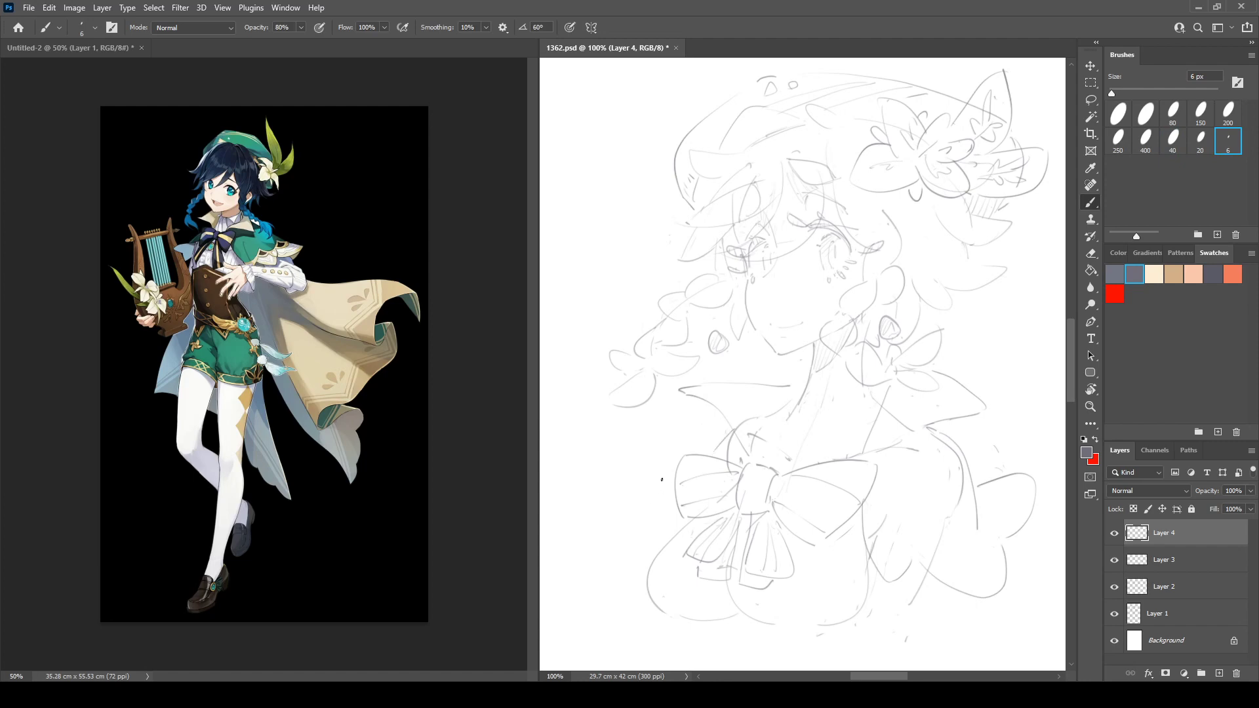
pyautogui.moveTo(662, 466)
pyautogui.mouseDown()
pyautogui.moveTo(596, 480)
pyautogui.moveTo(657, 491)
pyautogui.mouseUp()
pyautogui.press('e')
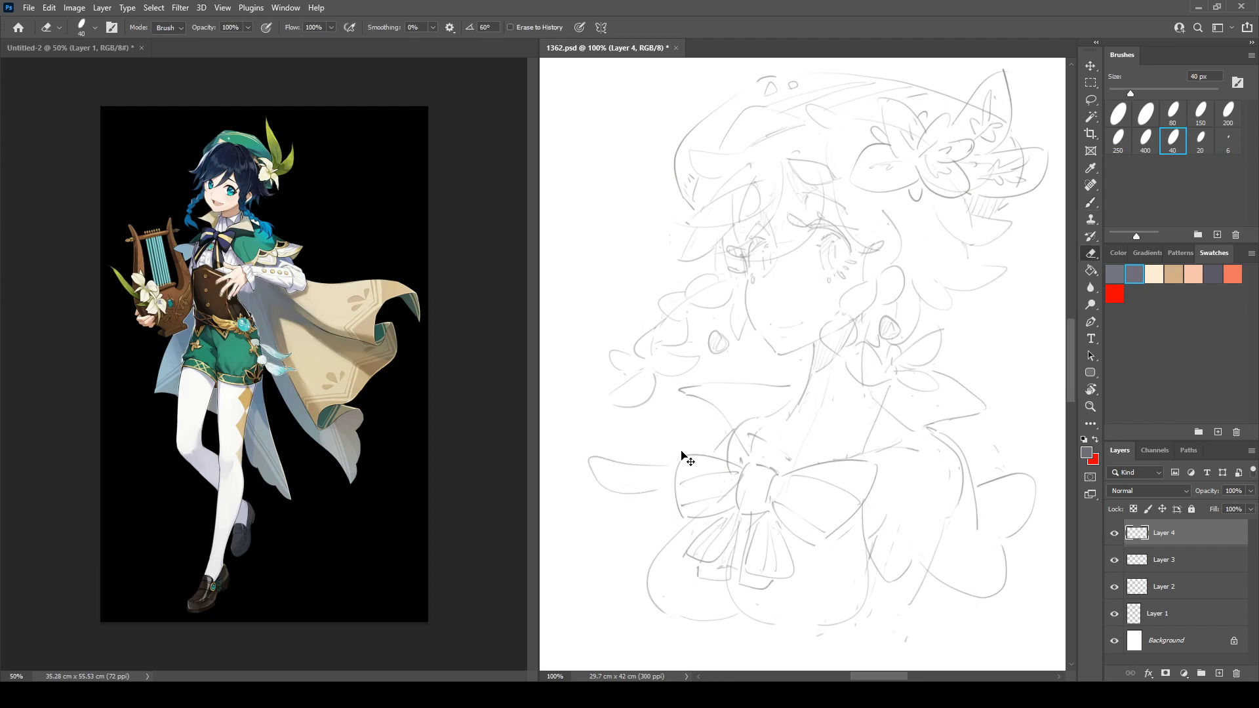
pyautogui.hotkey('ctrl', 'z')
# Draw two petal-shaped capelet lobes beyond the bow's far loop and the far shoulder line leading out to them.
pyautogui.press('b')
pyautogui.moveTo(658, 443)
pyautogui.mouseDown()
pyautogui.moveTo(664, 480)
pyautogui.moveTo(644, 485)
pyautogui.moveTo(630, 543)
pyautogui.moveTo(663, 532)
pyautogui.mouseUp()
pyautogui.hotkey('ctrl', 'shift', 'h')
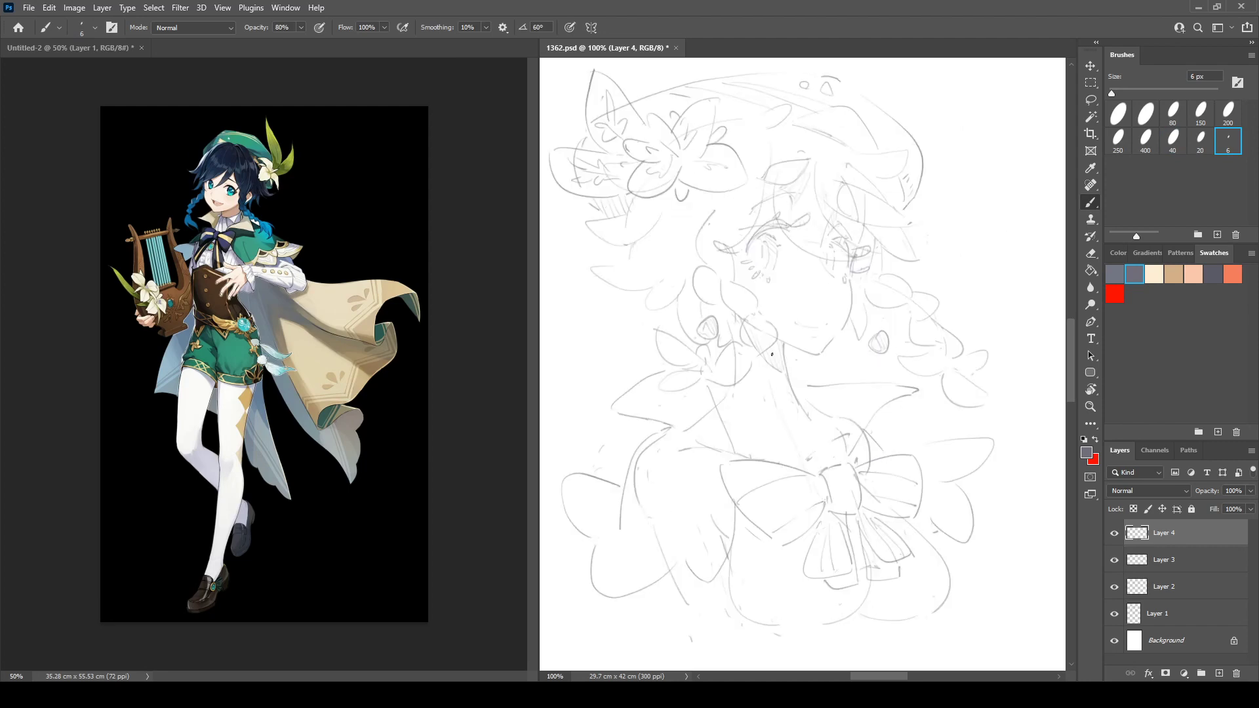
pyautogui.moveTo(869, 428); pyautogui.dragTo(927, 459)
pyautogui.hotkey('ctrl', 'z')
pyautogui.moveTo(876, 422); pyautogui.dragTo(923, 449)
# Clean up the guide lines around the near capelet lobe beside the chest, then flip the canvas.
pyautogui.press('e')
pyautogui.moveTo(690, 565)
pyautogui.mouseDown()
pyautogui.moveTo(734, 527)
pyautogui.moveTo(729, 548)
pyautogui.moveTo(725, 507)
pyautogui.mouseUp()
pyautogui.press('b')
pyautogui.hotkey('ctrl', 'shift', 'h')
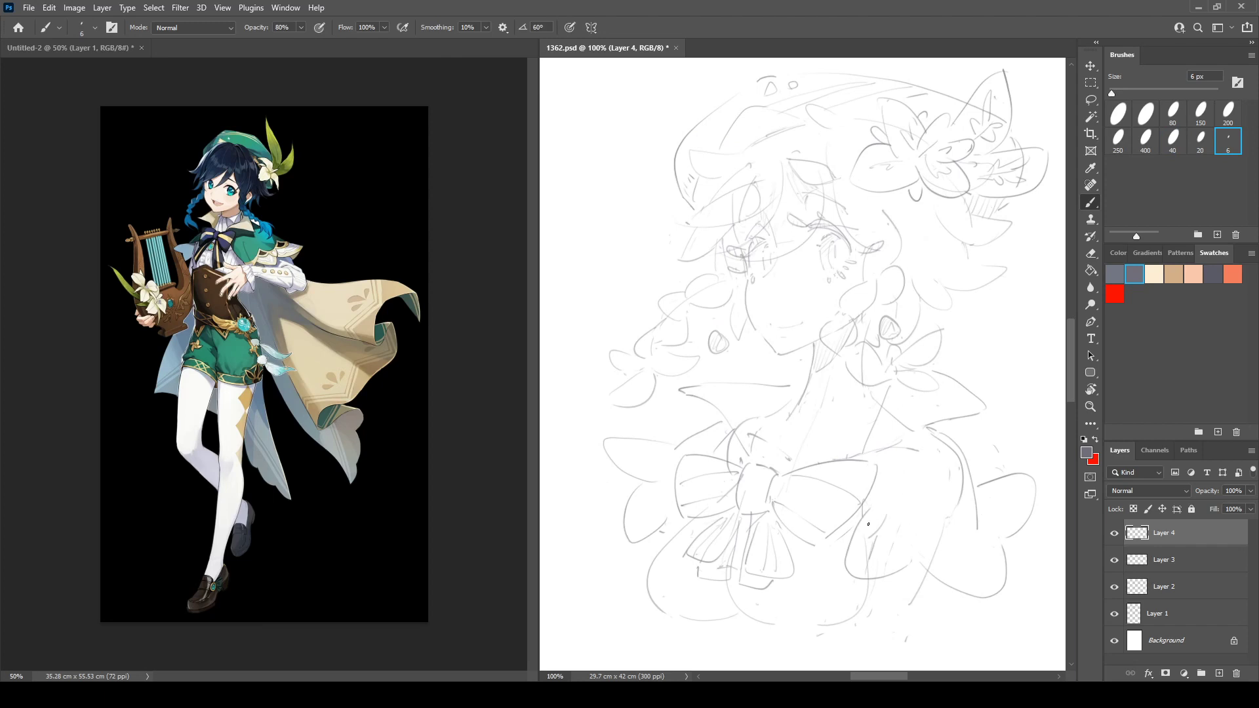
# Draw inner border lines and small rounded ornaments inside the capelet lobes on both shoulders.
pyautogui.moveTo(859, 530)
pyautogui.mouseDown()
pyautogui.moveTo(903, 505)
pyautogui.moveTo(914, 551)
pyautogui.mouseUp()
pyautogui.moveTo(955, 503); pyautogui.dragTo(984, 497)
pyautogui.moveTo(617, 441)
pyautogui.mouseDown()
pyautogui.moveTo(652, 468)
pyautogui.moveTo(621, 439)
pyautogui.moveTo(658, 463)
pyautogui.moveTo(652, 493)
pyautogui.moveTo(633, 504)
pyautogui.moveTo(648, 489)
pyautogui.moveTo(635, 517)
pyautogui.moveTo(661, 515)
pyautogui.mouseUp()
pyautogui.moveTo(931, 552)
pyautogui.mouseDown()
pyautogui.moveTo(979, 575)
pyautogui.moveTo(989, 543)
pyautogui.moveTo(940, 550)
pyautogui.moveTo(970, 562)
pyautogui.moveTo(1016, 507)
pyautogui.moveTo(1006, 481)
pyautogui.moveTo(1001, 514)
pyautogui.mouseUp()
pyautogui.moveTo(859, 541); pyautogui.dragTo(861, 553)
pyautogui.moveTo(963, 528); pyautogui.dragTo(1006, 496)
# Refine the trim of the near capelet lobes and add short contour marks over the near shoulder.
pyautogui.press('e')
pyautogui.press('b')
pyautogui.moveTo(870, 508)
pyautogui.mouseDown()
pyautogui.moveTo(905, 482)
pyautogui.moveTo(928, 530)
pyautogui.moveTo(957, 489)
pyautogui.moveTo(903, 492)
pyautogui.moveTo(968, 464)
pyautogui.mouseUp()
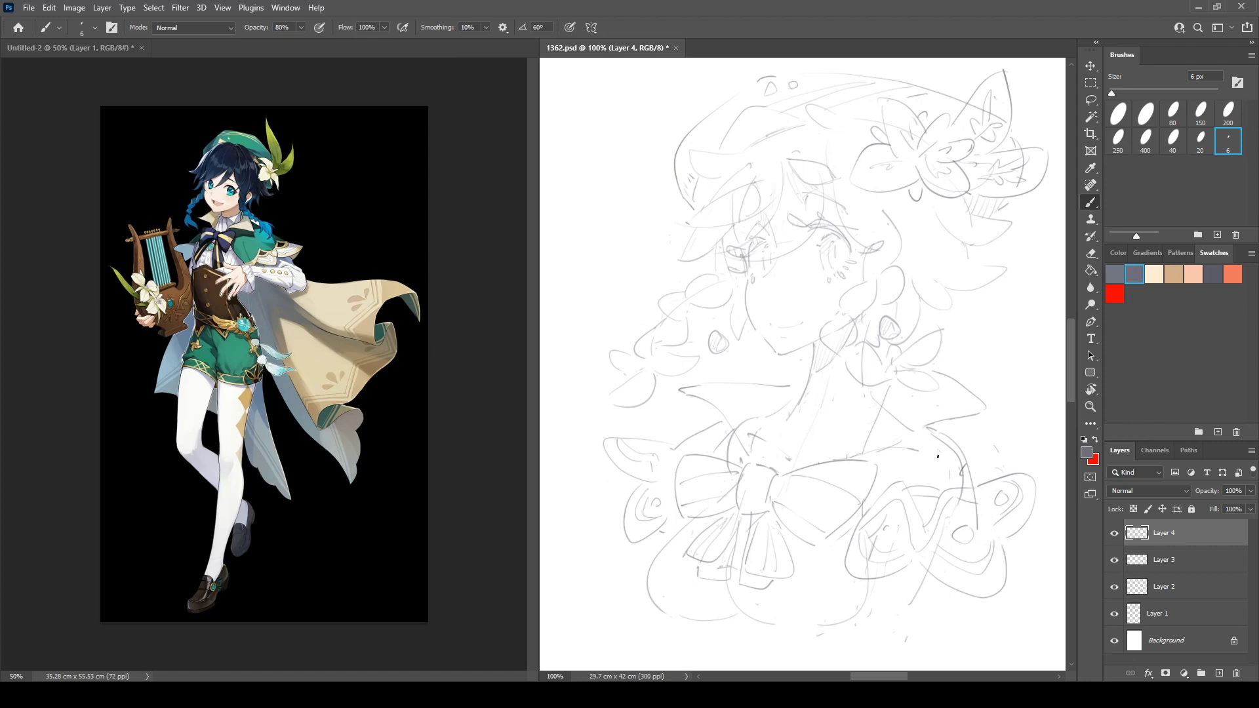
pyautogui.press('e')
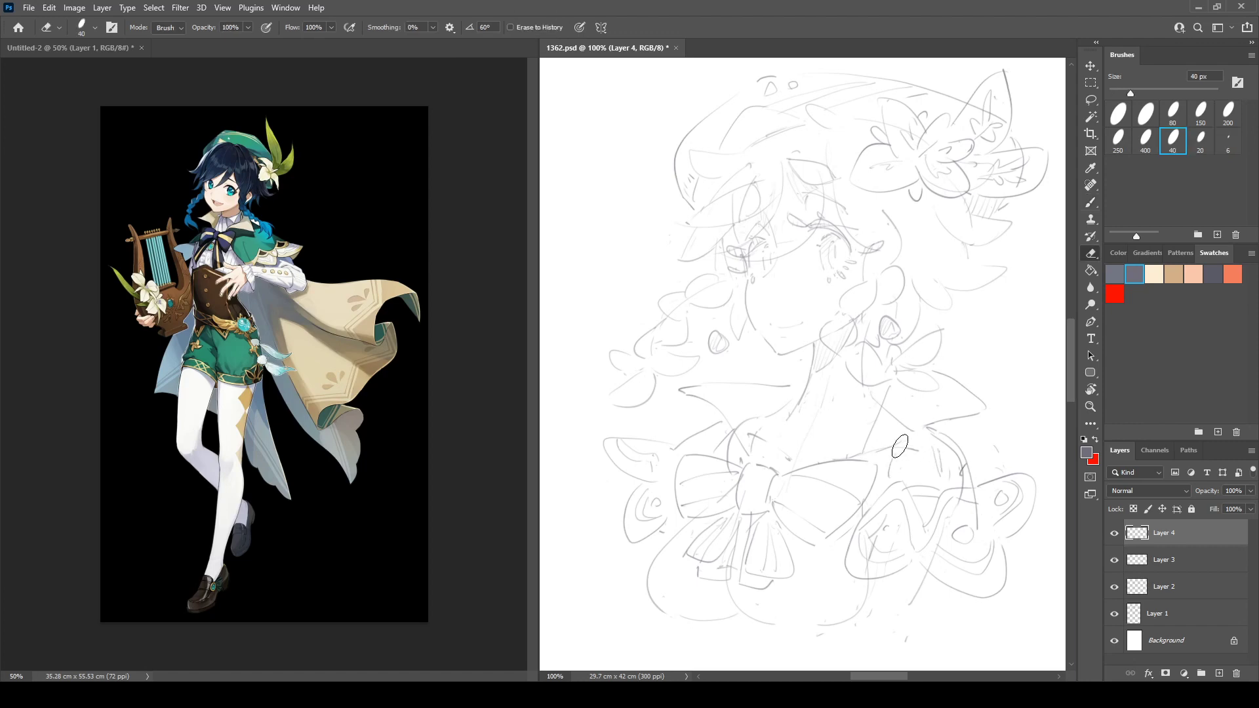
pyautogui.press('b')
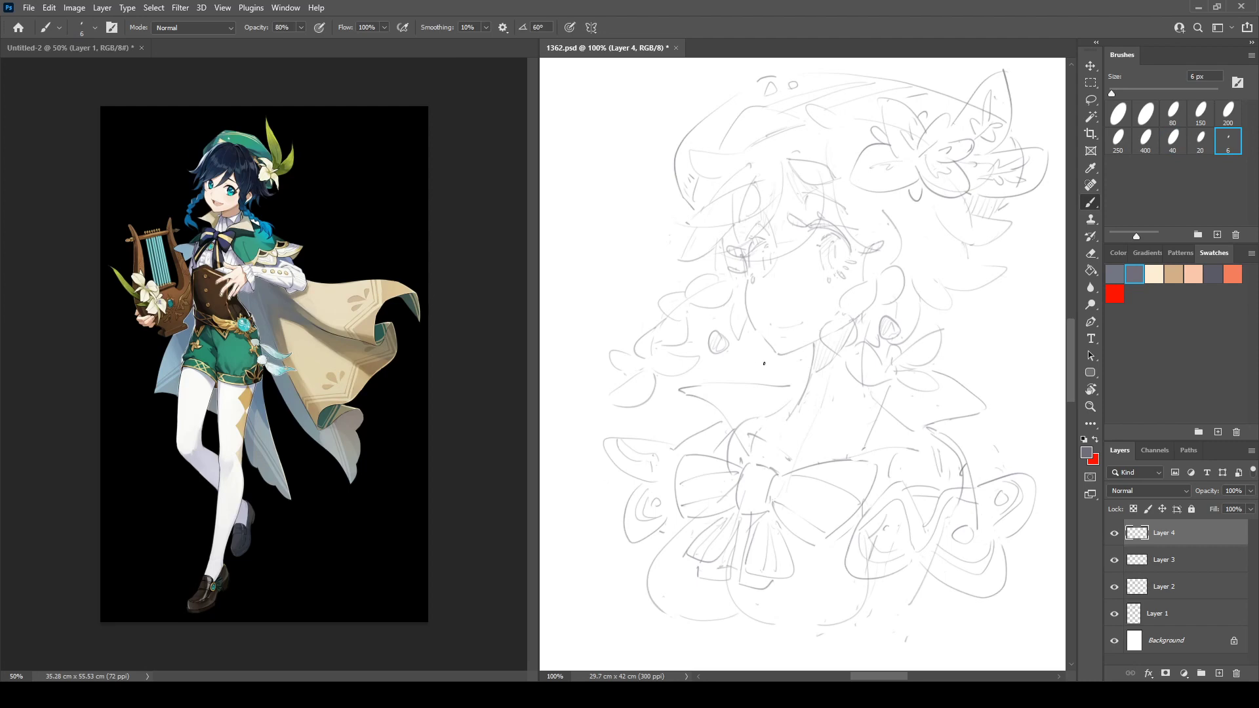
# Draw a pointed shirt collar flap on the near side of the neck and erase the neck lines around it.
pyautogui.moveTo(807, 385)
pyautogui.mouseDown()
pyautogui.moveTo(823, 381)
pyautogui.moveTo(810, 387)
pyautogui.moveTo(835, 447)
pyautogui.moveTo(874, 407)
pyautogui.moveTo(853, 375)
pyautogui.mouseUp()
pyautogui.press('e')
pyautogui.press('b')
pyautogui.moveTo(795, 418); pyautogui.dragTo(788, 430)
pyautogui.moveTo(806, 376)
pyautogui.mouseDown()
pyautogui.moveTo(790, 373)
pyautogui.moveTo(779, 434)
pyautogui.mouseUp()
pyautogui.hotkey('ctrl', 'shift', 'h')
pyautogui.press('e')
pyautogui.moveTo(812, 385)
pyautogui.mouseDown()
pyautogui.moveTo(818, 421)
pyautogui.moveTo(802, 396)
pyautogui.moveTo(823, 435)
pyautogui.moveTo(795, 369)
pyautogui.moveTo(814, 373)
pyautogui.moveTo(824, 430)
pyautogui.moveTo(799, 385)
pyautogui.moveTo(826, 393)
pyautogui.moveTo(833, 416)
pyautogui.mouseUp()
pyautogui.press('b')
pyautogui.press('e')
pyautogui.press('b')
pyautogui.press('e')
pyautogui.press('b')
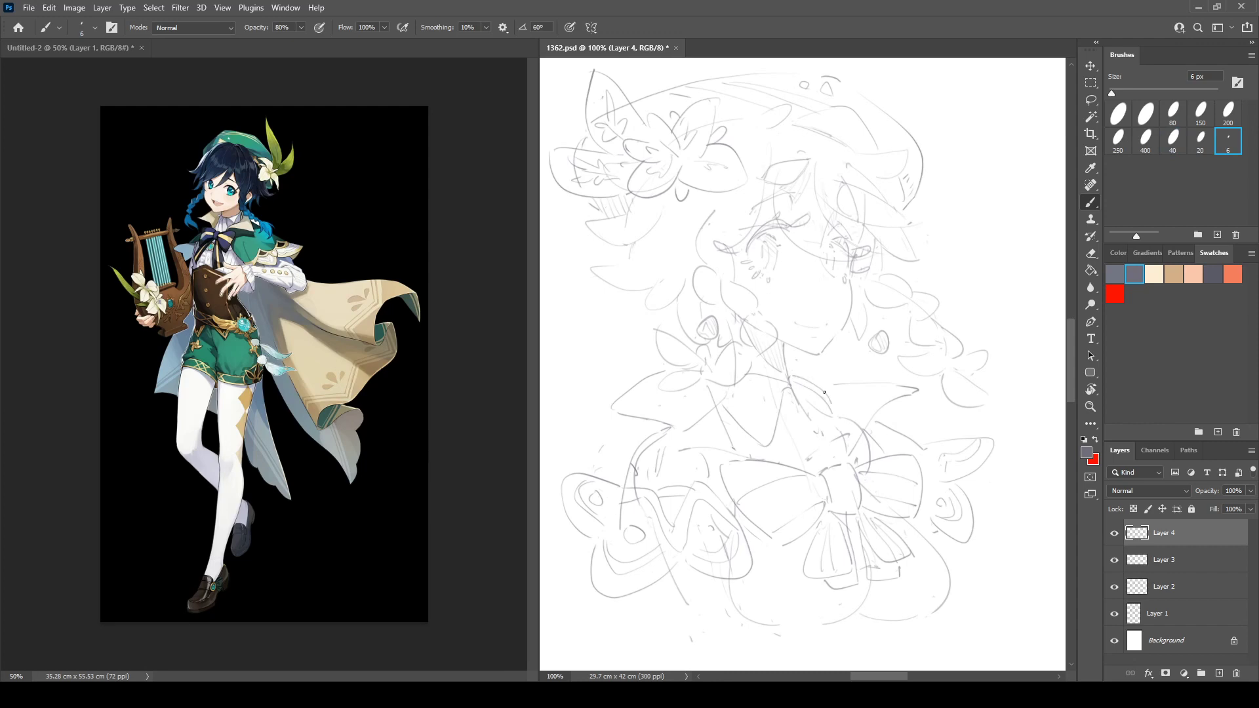
# Sketch the shirt collar's far flap beside the neck, erasing the overlapping neck and chest lines.
pyautogui.press('e')
pyautogui.press('b')
pyautogui.press('e')
pyautogui.moveTo(822, 406); pyautogui.dragTo(801, 385)
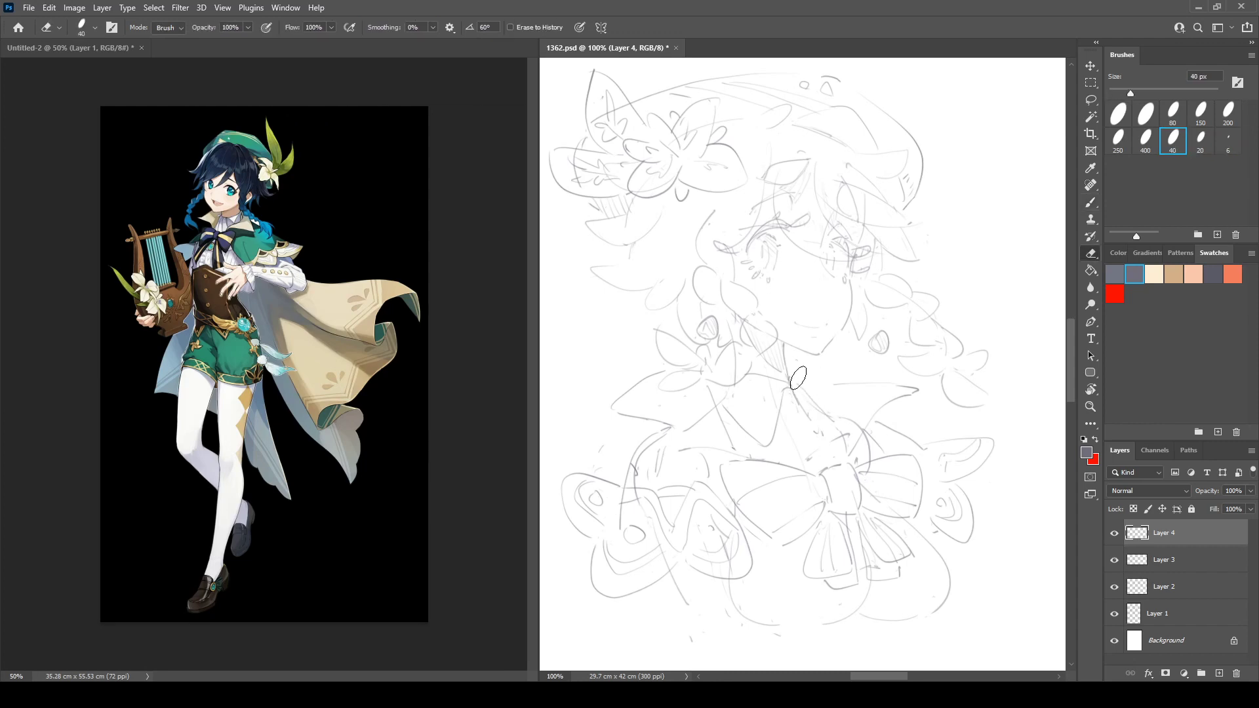
pyautogui.press('b')
pyautogui.press('e')
pyautogui.press('b')
pyautogui.press('e')
pyautogui.press('b')
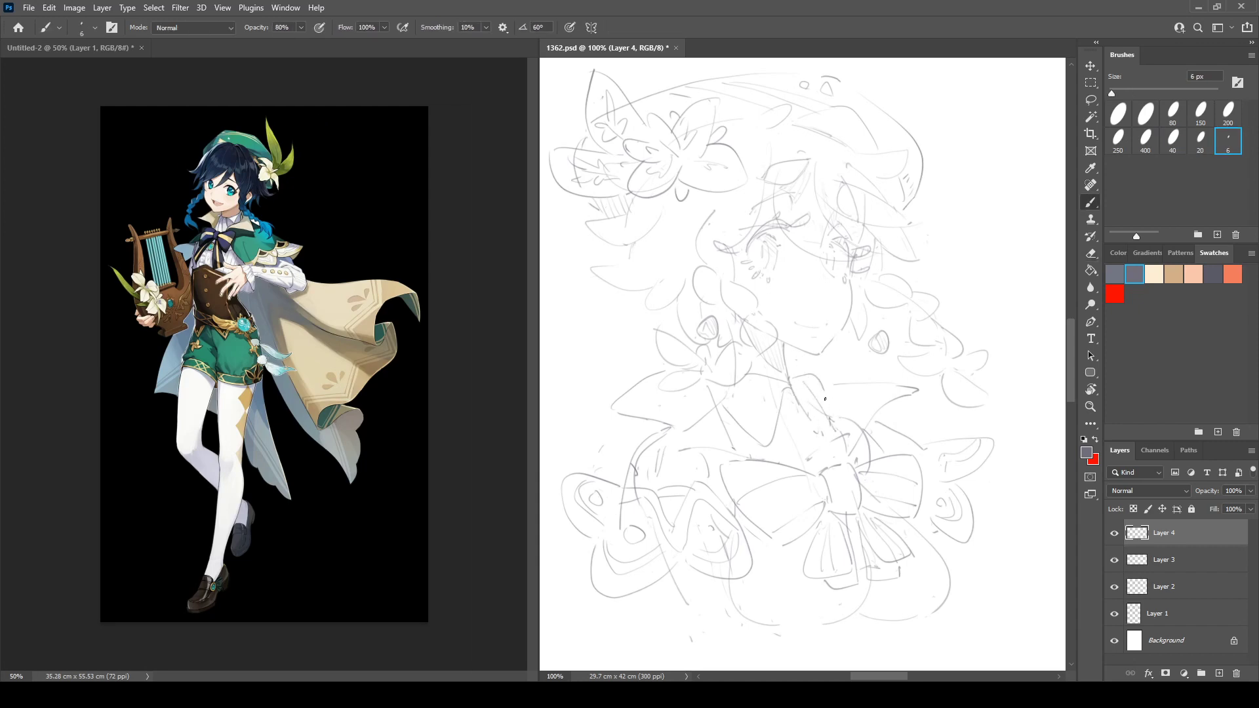
# Erase parts of the pointed shirt collar and rework its far flap into a shorter fold against the neck.
pyautogui.press('e')
pyautogui.hotkey('ctrl', 'shift', 'h')
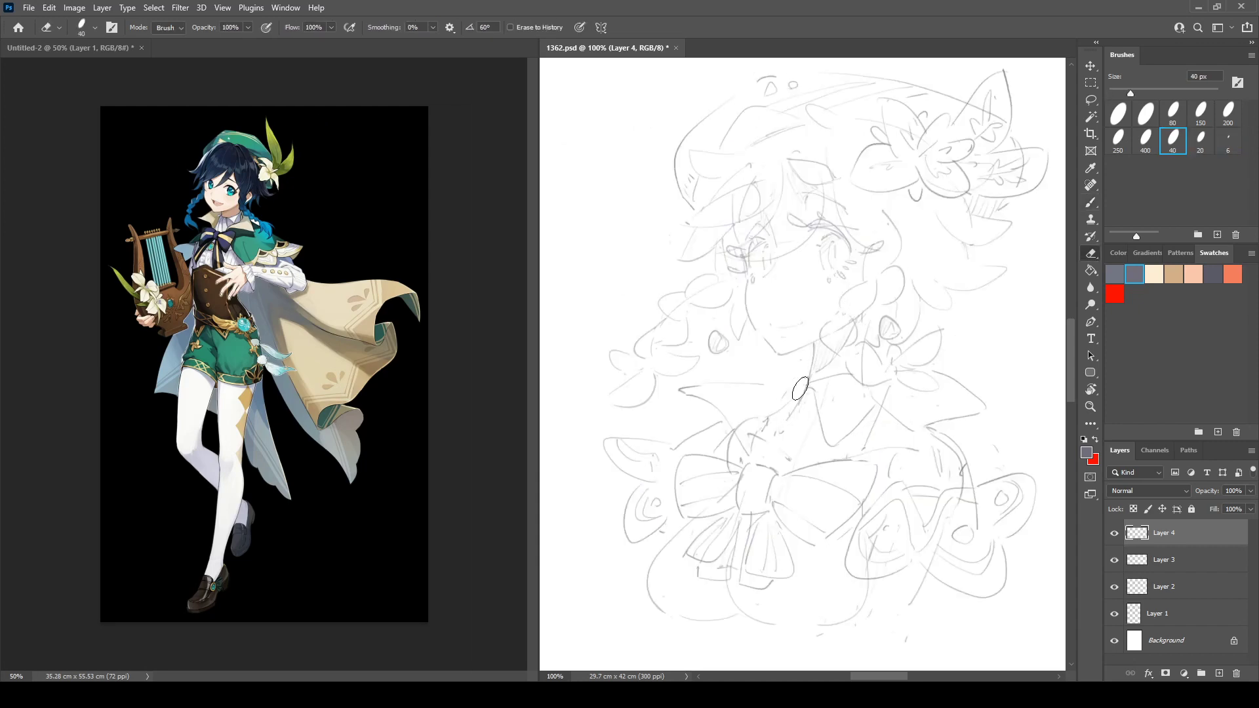
pyautogui.press('b')
pyautogui.press('e')
pyautogui.press('b')
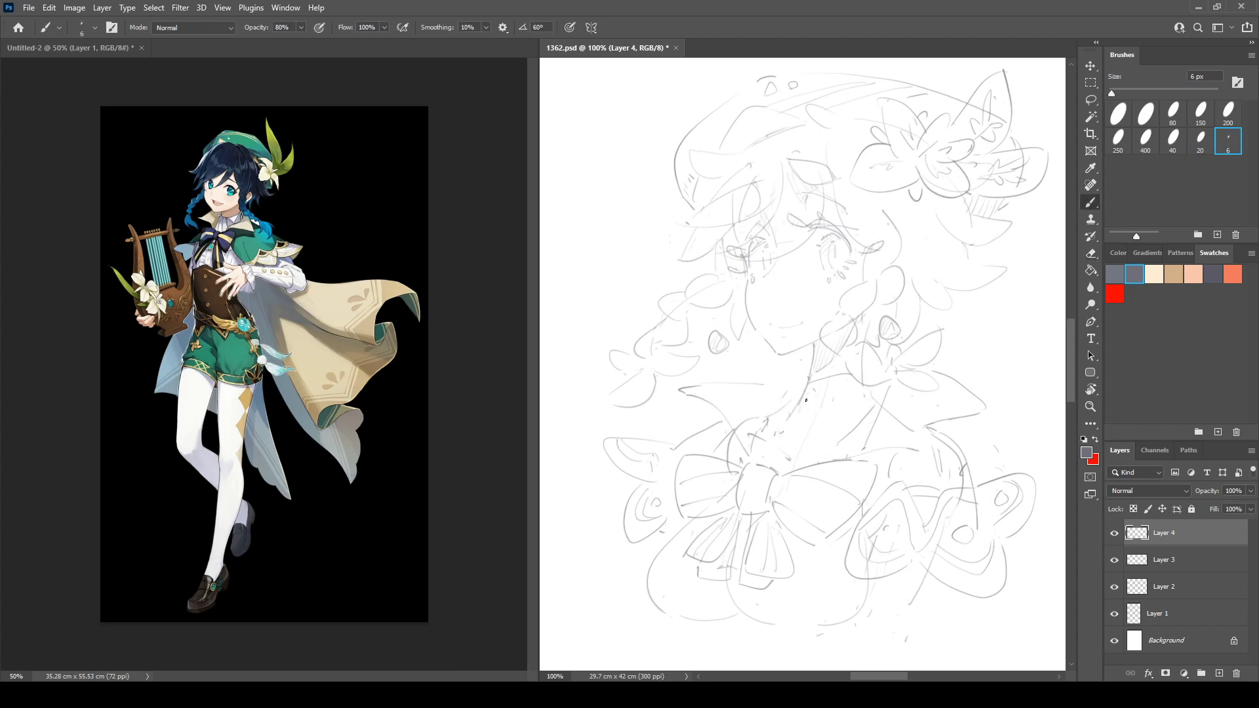
pyautogui.press('e')
pyautogui.moveTo(799, 438)
pyautogui.mouseDown()
pyautogui.moveTo(808, 397)
pyautogui.moveTo(833, 435)
pyautogui.mouseUp()
pyautogui.press('b')
pyautogui.press('e')
pyautogui.press('b')
pyautogui.press('e')
pyautogui.press('b')
pyautogui.moveTo(784, 387)
pyautogui.mouseDown()
pyautogui.moveTo(771, 425)
pyautogui.moveTo(803, 380)
pyautogui.mouseUp()
pyautogui.hotkey('ctrl', 'shift', 'h')
pyautogui.press('h')
pyautogui.press('e')
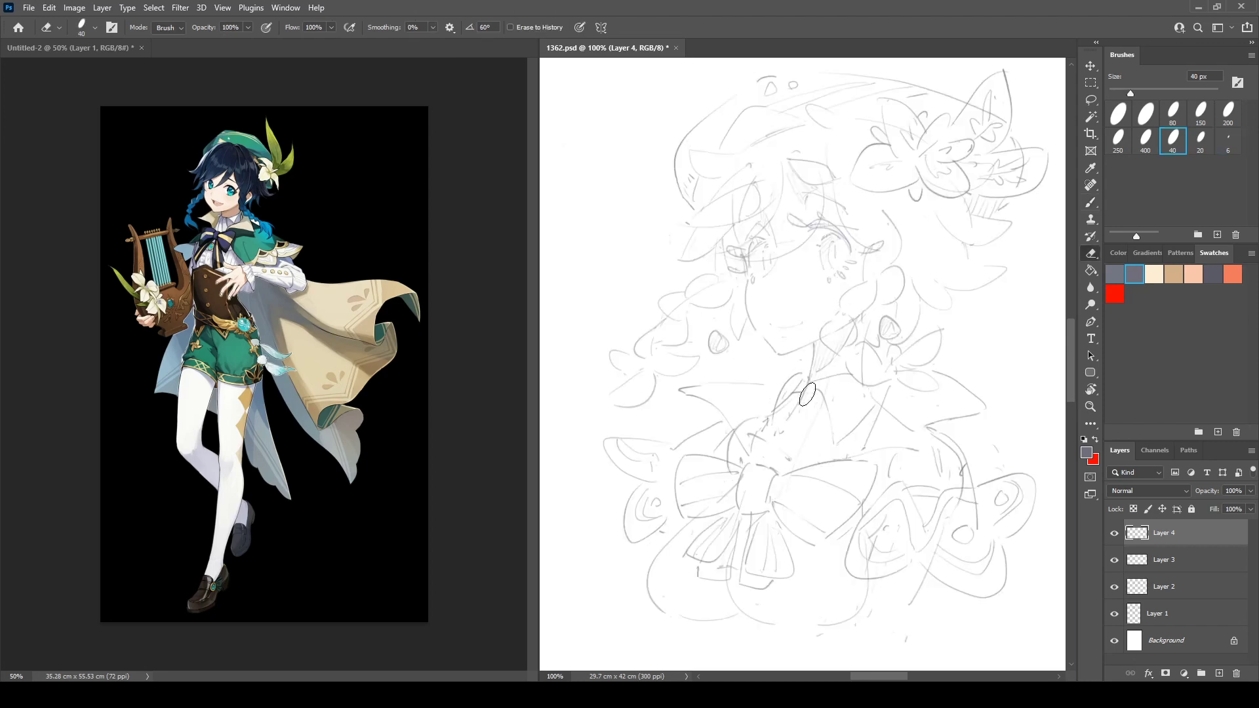
# Redraw the near shirt collar as a short flap under the jaw, with a curved band around the base of the neck.
pyautogui.moveTo(809, 395)
pyautogui.mouseDown()
pyautogui.moveTo(859, 388)
pyautogui.moveTo(780, 404)
pyautogui.moveTo(773, 393)
pyautogui.moveTo(804, 374)
pyautogui.moveTo(790, 390)
pyautogui.moveTo(807, 417)
pyautogui.moveTo(754, 428)
pyautogui.moveTo(799, 433)
pyautogui.moveTo(817, 408)
pyautogui.mouseUp()
pyautogui.press('b')
pyautogui.press('e')
pyautogui.press('b')
pyautogui.press('h')
pyautogui.press('e')
pyautogui.press('b')
pyautogui.press('e')
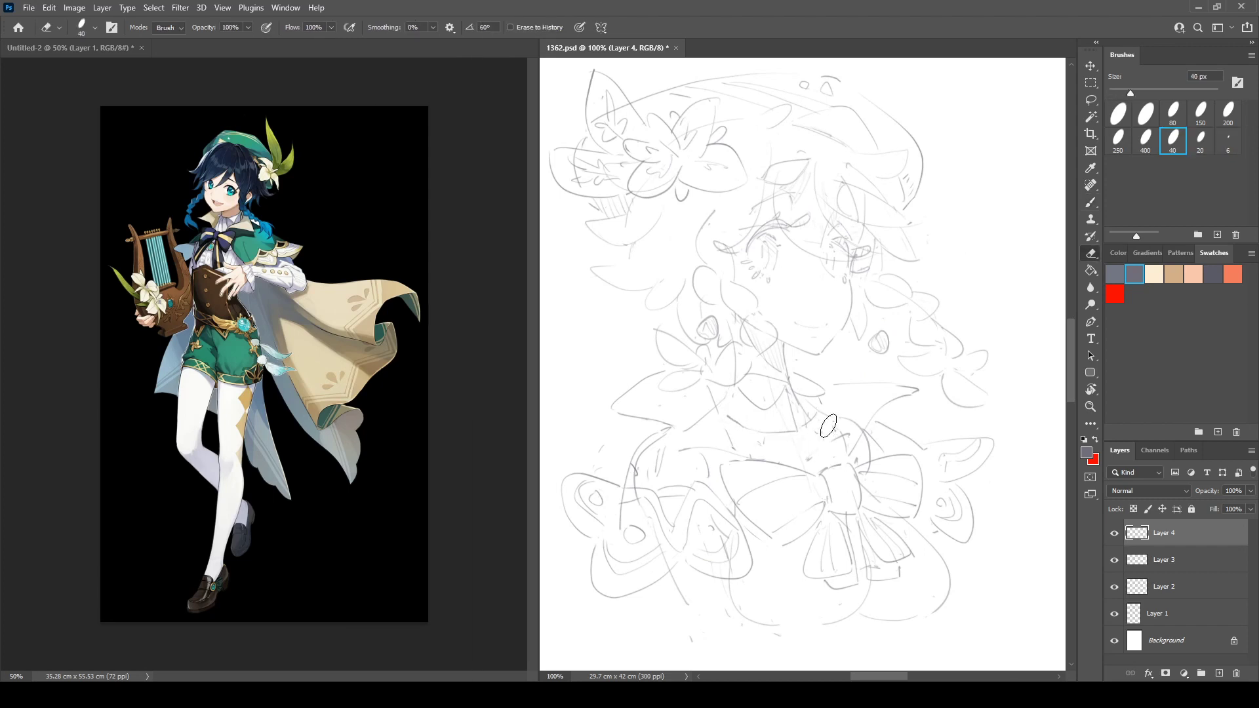
pyautogui.hotkey('ctrl', 'shift', 'h')
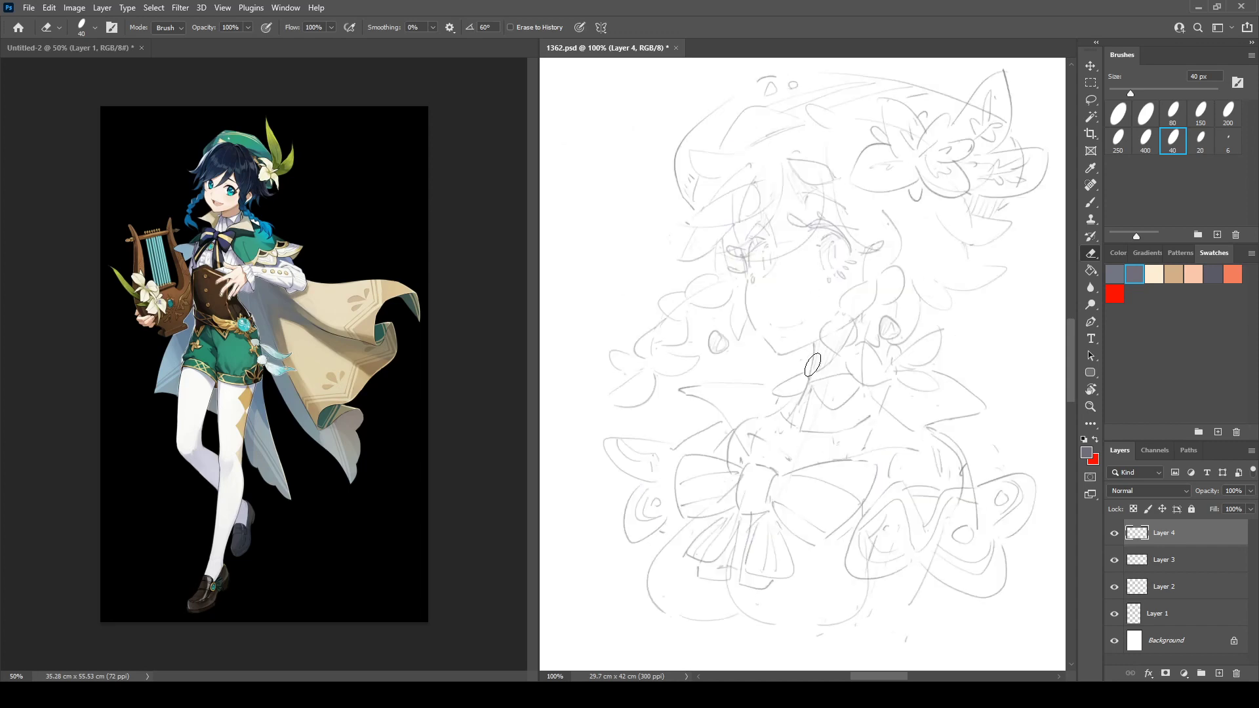
# Add dark accent strokes down the collar's front opening at the neck and tidy the surrounding lines.
pyautogui.press('b')
pyautogui.moveTo(800, 414)
pyautogui.mouseDown()
pyautogui.moveTo(748, 450)
pyautogui.moveTo(778, 402)
pyautogui.moveTo(783, 423)
pyautogui.moveTo(814, 425)
pyautogui.moveTo(807, 396)
pyautogui.moveTo(795, 425)
pyautogui.mouseUp()
pyautogui.press('e')
pyautogui.press('b')
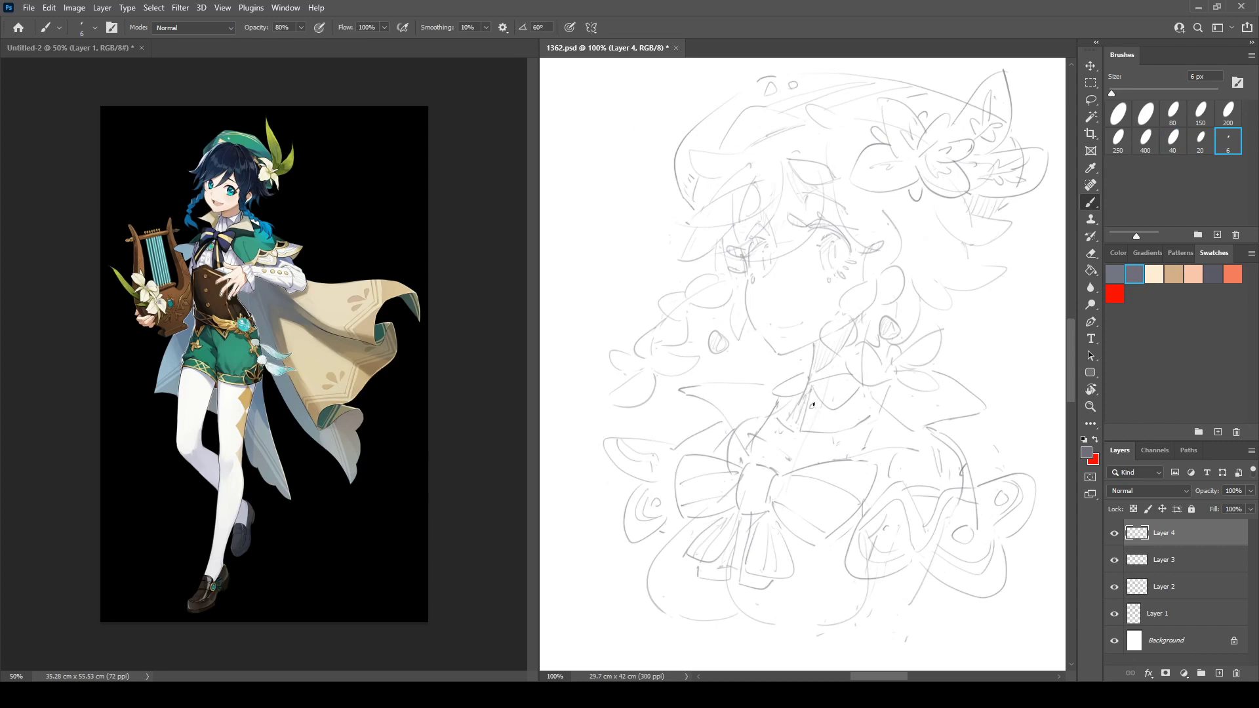
pyautogui.hotkey('ctrl', 'alt', 'h')
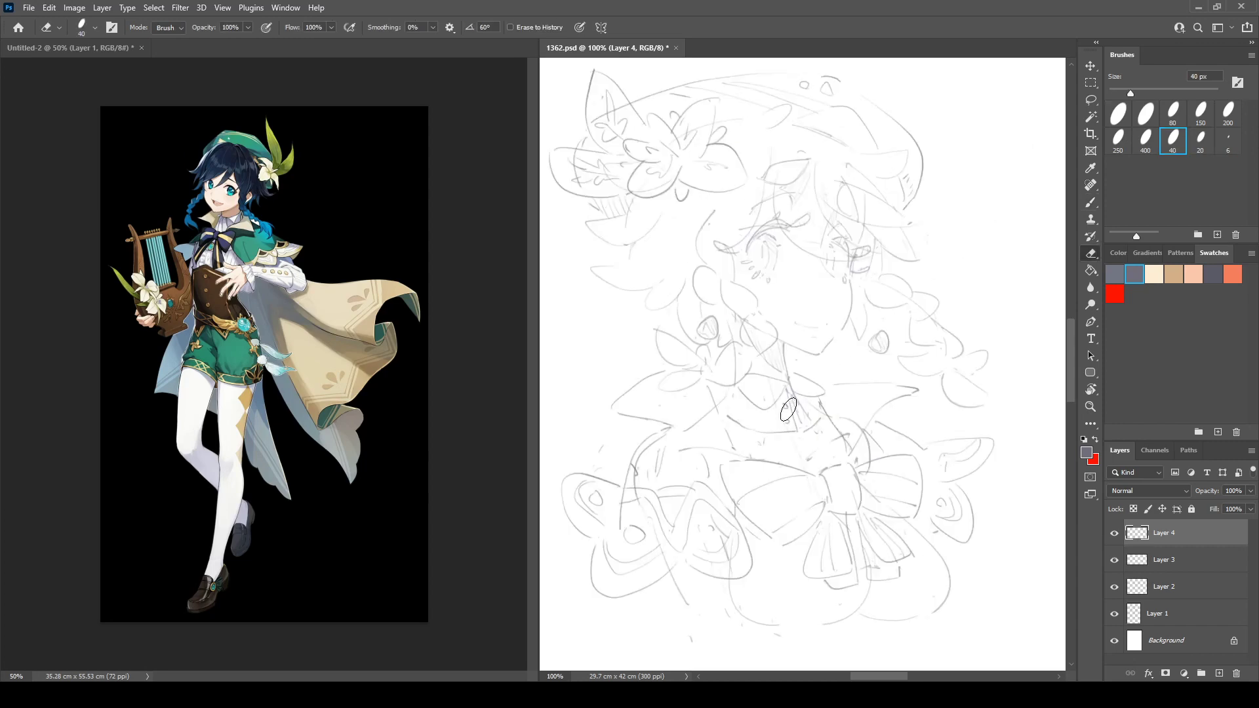
pyautogui.moveTo(799, 409); pyautogui.dragTo(786, 424)
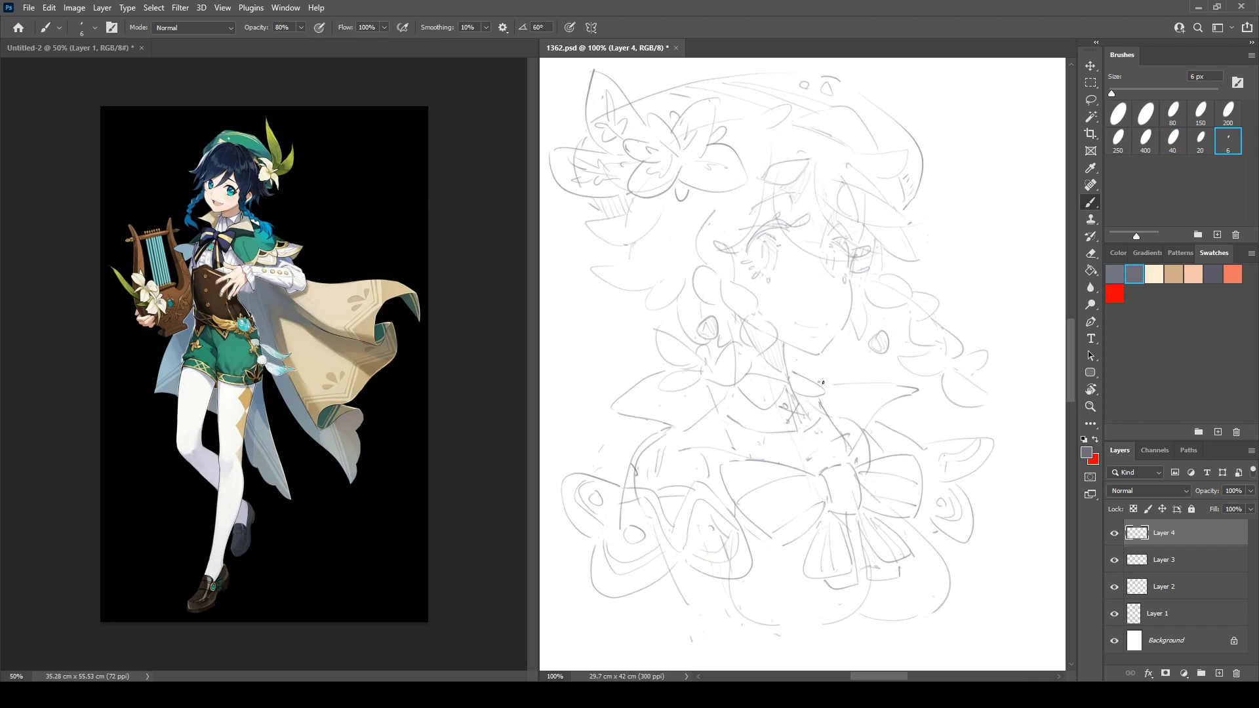
# Add inner border lines to both large pointed collar flaps, and draw a cape edge from the bow across the near shoulder.
pyautogui.moveTo(821, 382)
pyautogui.mouseDown()
pyautogui.moveTo(917, 390)
pyautogui.moveTo(844, 407)
pyautogui.moveTo(833, 425)
pyautogui.moveTo(843, 429)
pyautogui.moveTo(965, 395)
pyautogui.mouseUp()
pyautogui.hotkey('ctrl', 'alt', 'h')
pyautogui.moveTo(879, 421); pyautogui.dragTo(962, 389)
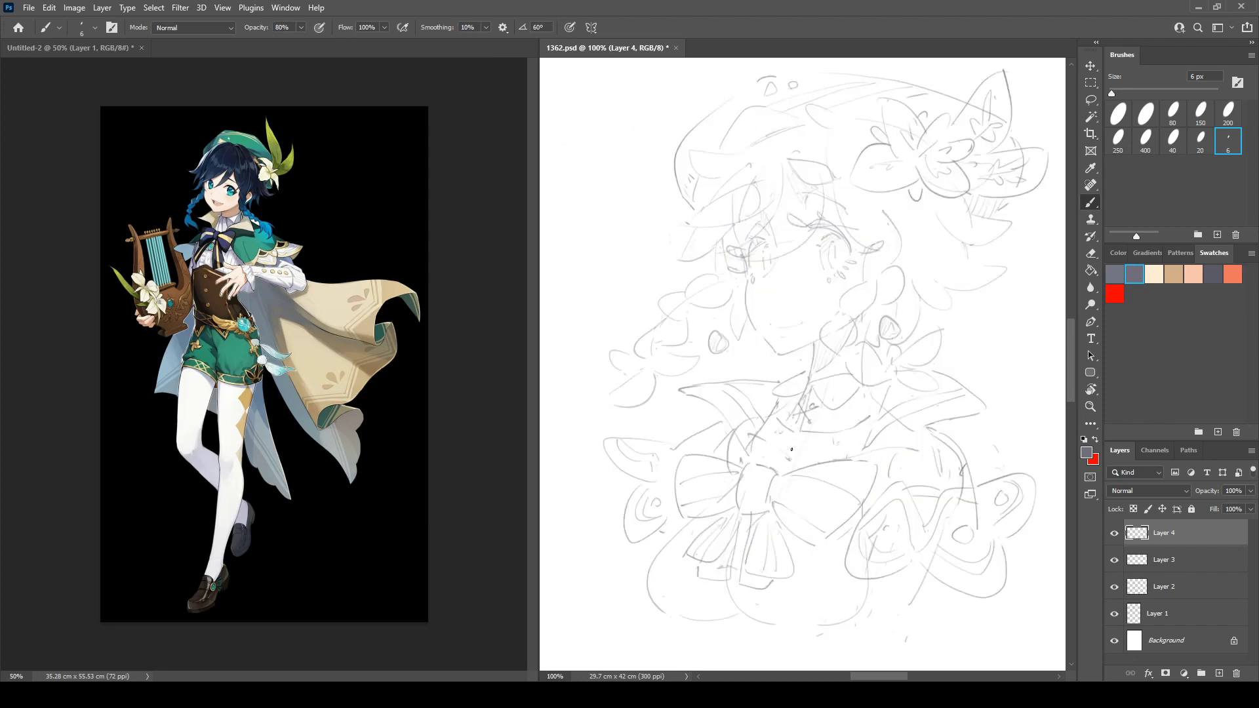
pyautogui.press('e')
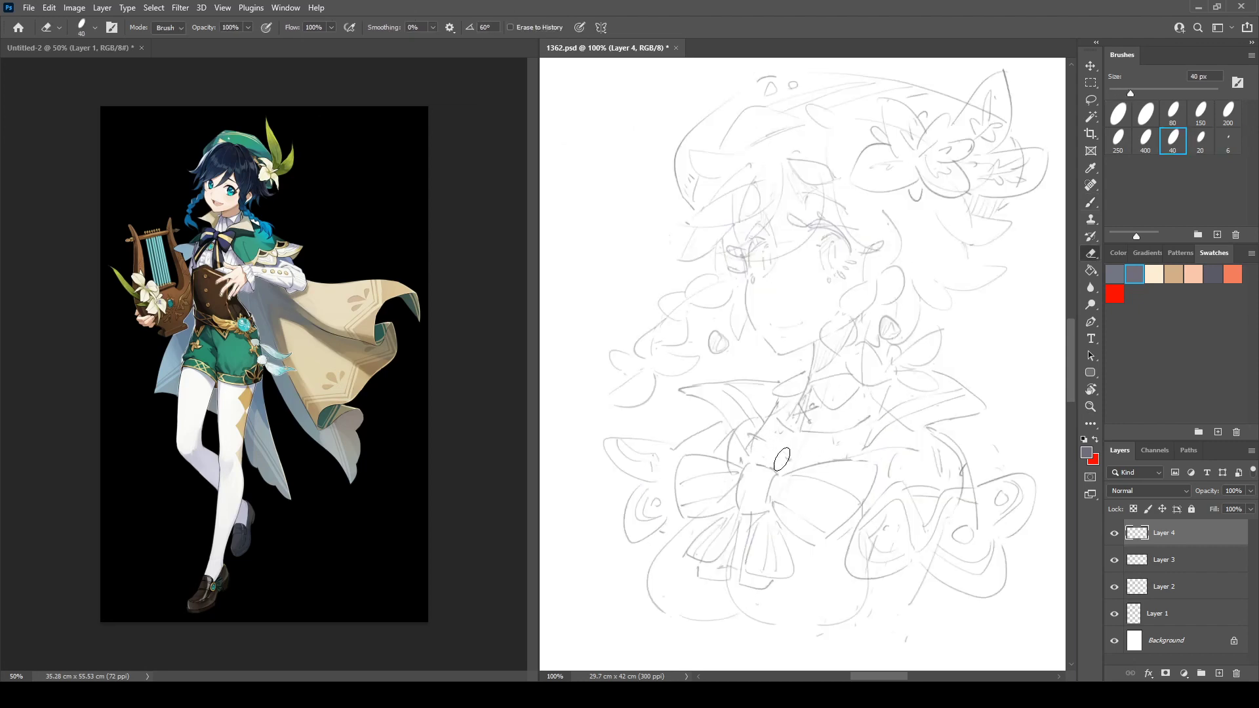
pyautogui.press('b')
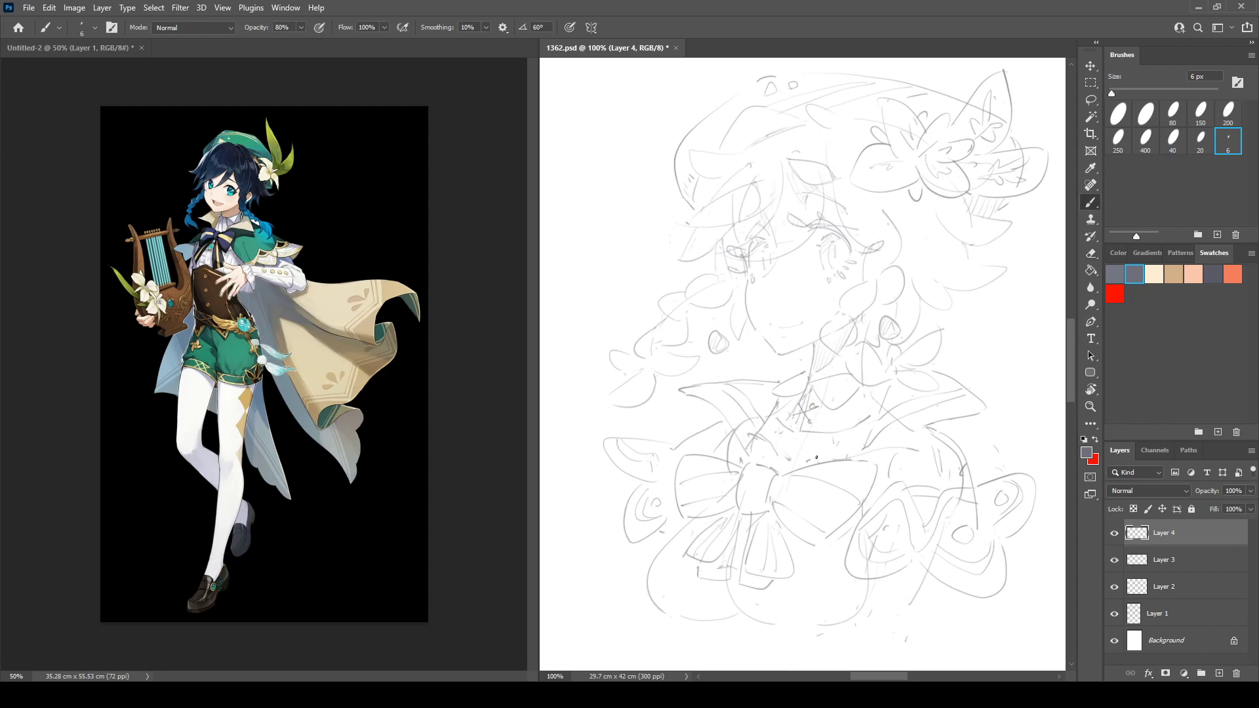
pyautogui.moveTo(816, 458); pyautogui.dragTo(917, 449)
pyautogui.hotkey('ctrl', 'shift', 'h')
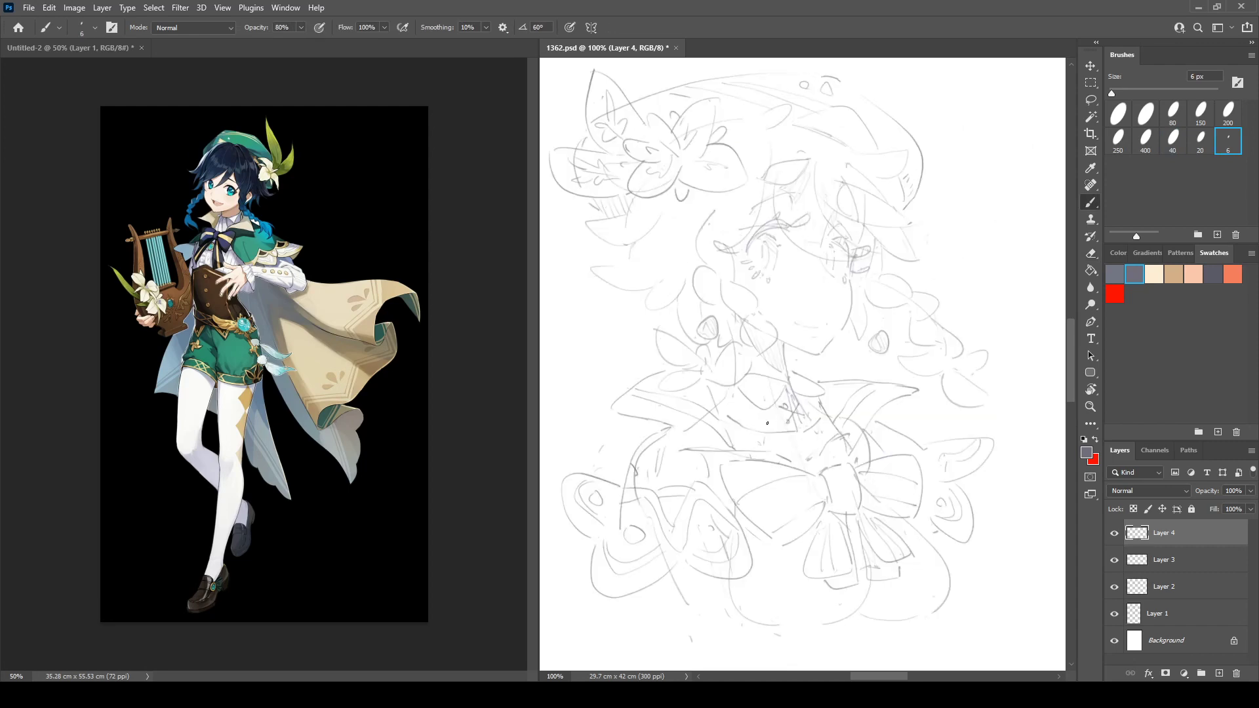
# Add a second curved line along the neckband and fill the band with short vertical pleats.
pyautogui.moveTo(729, 422)
pyautogui.mouseDown()
pyautogui.moveTo(757, 436)
pyautogui.moveTo(823, 421)
pyautogui.mouseUp()
pyautogui.moveTo(732, 388); pyautogui.dragTo(732, 419)
pyautogui.press('e')
pyautogui.press('b')
pyautogui.hotkey('ctrl', 'shift', 'h')
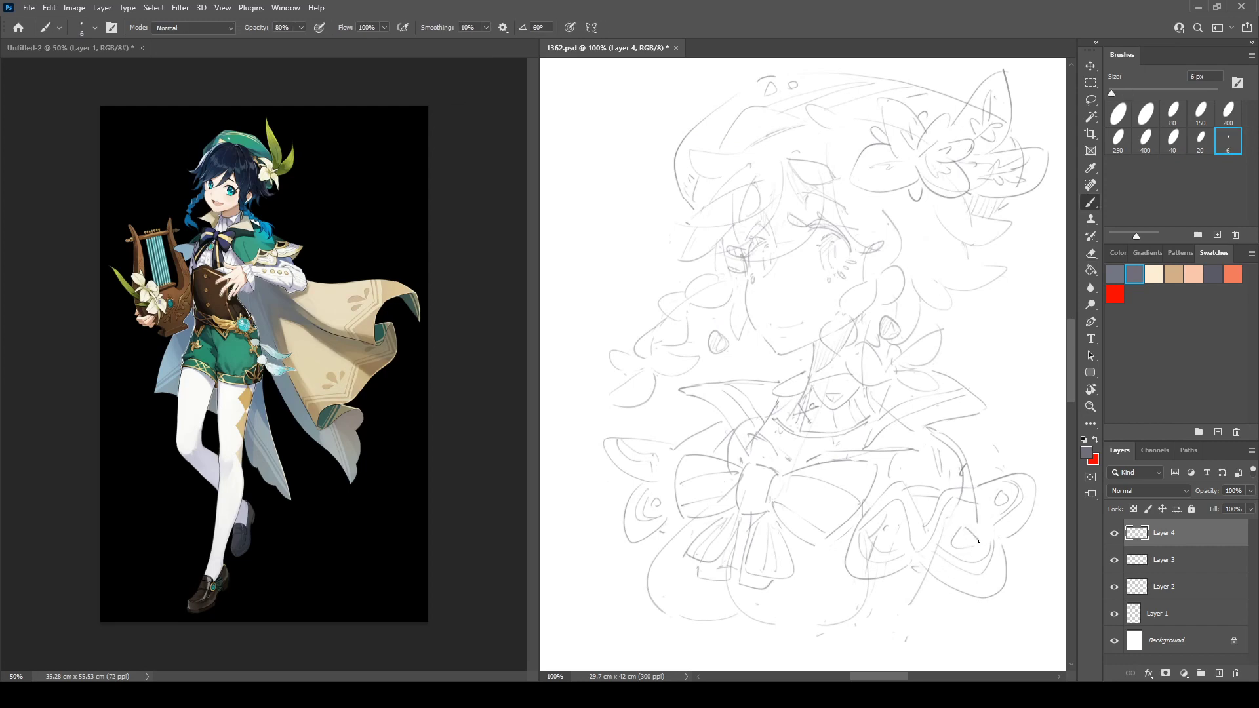
# Redraw the ornaments inside the capelet lobes on both shoulders as angular and teardrop shapes.
pyautogui.moveTo(979, 541); pyautogui.dragTo(954, 546)
pyautogui.press('e')
pyautogui.moveTo(1005, 491); pyautogui.dragTo(1004, 503)
pyautogui.press('b')
pyautogui.press('e')
pyautogui.moveTo(659, 499); pyautogui.dragTo(664, 504)
pyautogui.press('b')
# Hatch stripes inside the bow's loops, and replace the ribbon tails with an oval brooch edged by a scalloped frill.
pyautogui.moveTo(811, 525); pyautogui.dragTo(836, 500)
pyautogui.moveTo(698, 479); pyautogui.dragTo(703, 501)
pyautogui.press('e')
pyautogui.moveTo(754, 544)
pyautogui.mouseDown()
pyautogui.moveTo(750, 578)
pyautogui.moveTo(749, 564)
pyautogui.moveTo(762, 576)
pyautogui.moveTo(784, 557)
pyautogui.moveTo(704, 531)
pyautogui.moveTo(727, 546)
pyautogui.moveTo(717, 523)
pyautogui.moveTo(752, 534)
pyautogui.moveTo(753, 519)
pyautogui.moveTo(697, 535)
pyautogui.moveTo(724, 561)
pyautogui.moveTo(765, 544)
pyautogui.moveTo(712, 536)
pyautogui.moveTo(754, 528)
pyautogui.moveTo(722, 525)
pyautogui.mouseUp()
pyautogui.press('b')
pyautogui.press('e')
pyautogui.press('b')
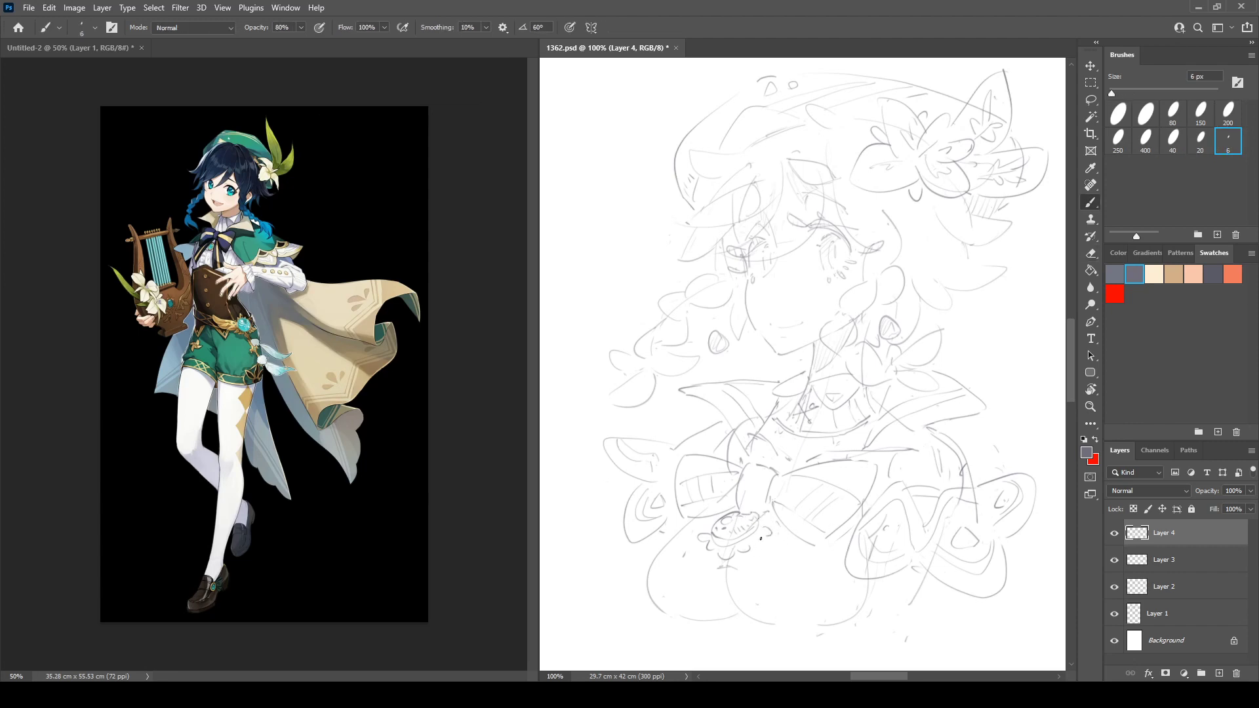
# Draw two fan-shaped ribbon tails on either side of the brooch, and hatch pleats inside the near one.
pyautogui.moveTo(763, 558)
pyautogui.mouseDown()
pyautogui.moveTo(811, 549)
pyautogui.moveTo(780, 544)
pyautogui.mouseUp()
pyautogui.moveTo(769, 540)
pyautogui.mouseDown()
pyautogui.moveTo(792, 574)
pyautogui.moveTo(806, 567)
pyautogui.mouseUp()
pyautogui.press('e')
pyautogui.press('b')
pyautogui.moveTo(659, 533)
pyautogui.mouseDown()
pyautogui.moveTo(700, 545)
pyautogui.moveTo(703, 523)
pyautogui.mouseUp()
pyautogui.hotkey('ctrl', 'shift', 'h')
pyautogui.press('h')
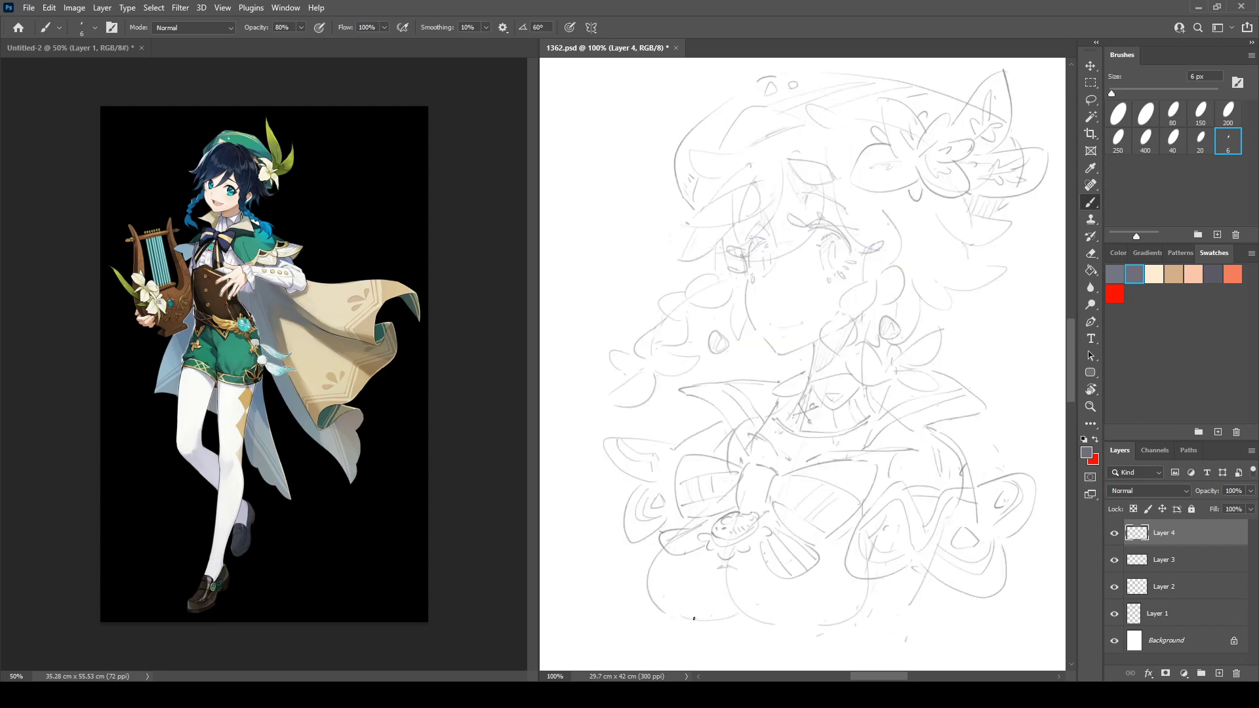
# Redraw the rounded chest outline with firmer strokes, and add a small round button below the brooch.
pyautogui.moveTo(694, 618)
pyautogui.mouseDown()
pyautogui.moveTo(722, 592)
pyautogui.moveTo(767, 624)
pyautogui.mouseUp()
pyautogui.moveTo(706, 578)
pyautogui.mouseDown()
pyautogui.moveTo(729, 575)
pyautogui.moveTo(711, 574)
pyautogui.moveTo(726, 573)
pyautogui.moveTo(714, 589)
pyautogui.moveTo(736, 568)
pyautogui.moveTo(739, 582)
pyautogui.moveTo(733, 572)
pyautogui.mouseUp()
pyautogui.press('e')
pyautogui.press('b')
pyautogui.press('e')
pyautogui.press('b')
pyautogui.press('e')
pyautogui.press('b')
pyautogui.moveTo(759, 621)
pyautogui.mouseDown()
pyautogui.moveTo(848, 615)
pyautogui.moveTo(863, 592)
pyautogui.mouseUp()
pyautogui.moveTo(661, 554)
pyautogui.mouseDown()
pyautogui.moveTo(645, 594)
pyautogui.moveTo(679, 617)
pyautogui.mouseUp()
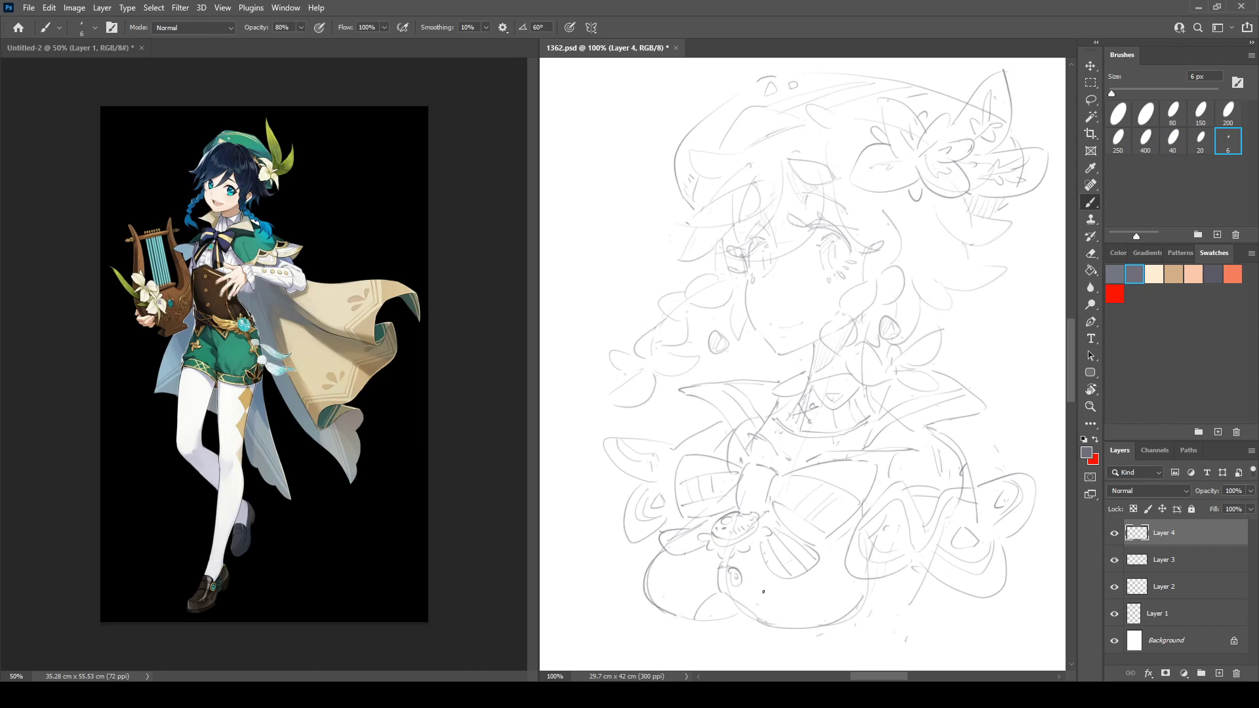
# Tidy the outer contour on the far side of the chest, and draw a curved seam inside it.
pyautogui.hotkey('ctrl', 'shift', 'h')
pyautogui.press('e')
pyautogui.moveTo(923, 614)
pyautogui.mouseDown()
pyautogui.moveTo(943, 557)
pyautogui.moveTo(919, 617)
pyautogui.moveTo(938, 558)
pyautogui.moveTo(937, 615)
pyautogui.mouseUp()
pyautogui.press('b')
pyautogui.press('e')
pyautogui.press('b')
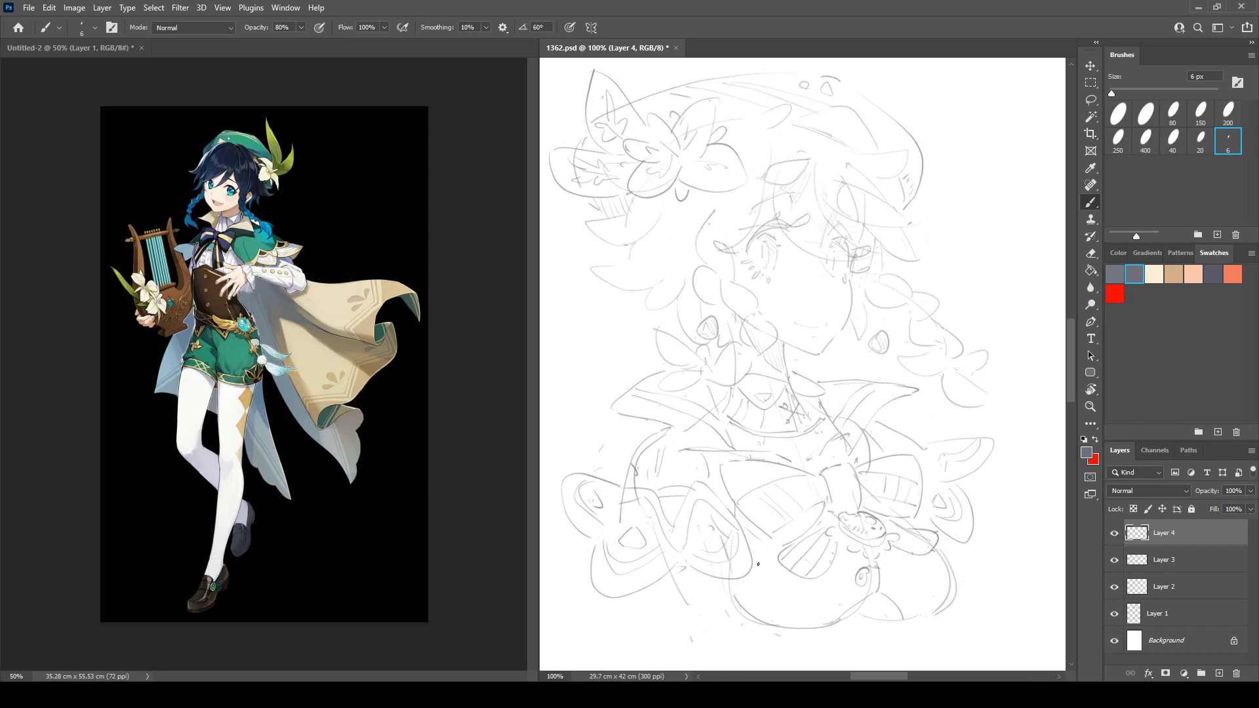
pyautogui.moveTo(804, 584)
pyautogui.mouseDown()
pyautogui.moveTo(788, 626)
pyautogui.moveTo(807, 592)
pyautogui.mouseUp()
pyautogui.press('e')
pyautogui.press('b')
pyautogui.moveTo(919, 554); pyautogui.dragTo(931, 609)
pyautogui.press('e')
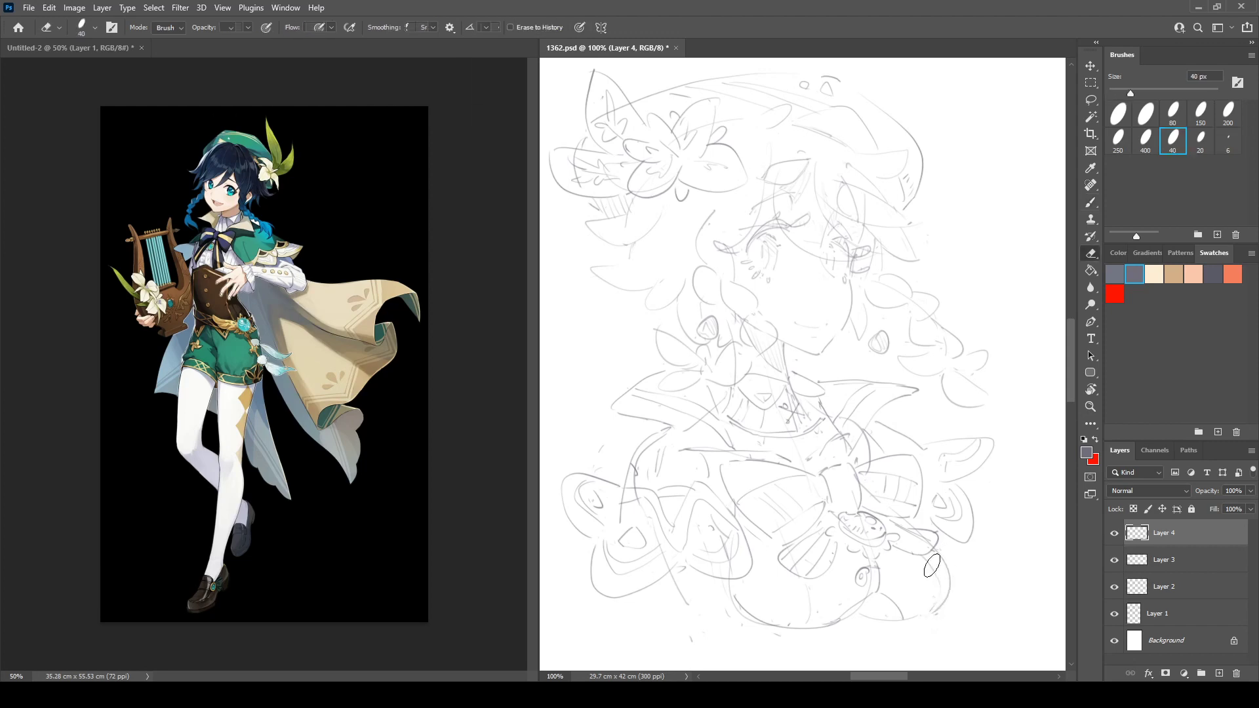
pyautogui.press('b')
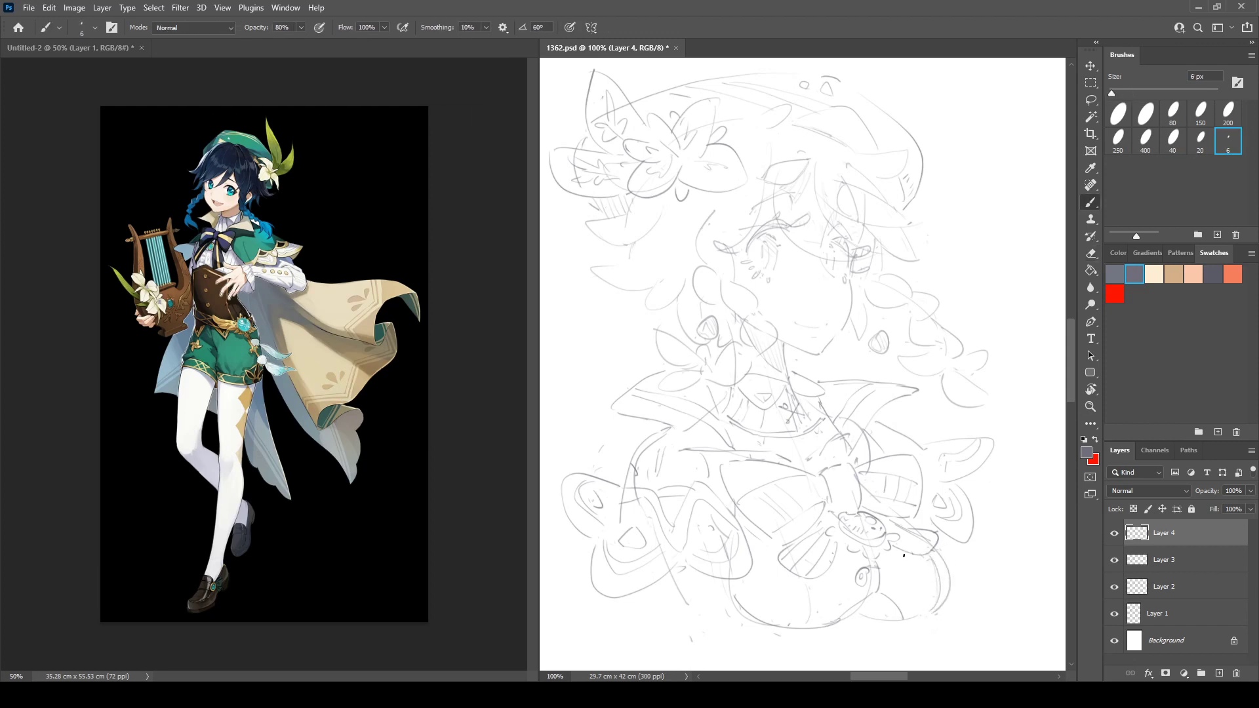
pyautogui.moveTo(911, 581); pyautogui.dragTo(907, 612)
# Add curved vertical seams to the near side of the chest, and sketch an angular cloth edge beneath the near capelet lobes.
pyautogui.moveTo(766, 558); pyautogui.dragTo(773, 616)
pyautogui.press('e')
pyautogui.press('b')
pyautogui.moveTo(770, 551)
pyautogui.mouseDown()
pyautogui.moveTo(775, 622)
pyautogui.moveTo(770, 548)
pyautogui.moveTo(855, 574)
pyautogui.moveTo(821, 600)
pyautogui.moveTo(805, 584)
pyautogui.moveTo(812, 625)
pyautogui.mouseUp()
pyautogui.moveTo(727, 601)
pyautogui.mouseDown()
pyautogui.moveTo(675, 594)
pyautogui.moveTo(670, 620)
pyautogui.moveTo(740, 622)
pyautogui.mouseUp()
pyautogui.moveTo(658, 591)
pyautogui.mouseDown()
pyautogui.moveTo(610, 596)
pyautogui.moveTo(693, 567)
pyautogui.moveTo(677, 578)
pyautogui.moveTo(741, 591)
pyautogui.moveTo(728, 580)
pyautogui.moveTo(732, 645)
pyautogui.moveTo(766, 630)
pyautogui.mouseUp()
pyautogui.hotkey('ctrl', 'shift', 'h')
pyautogui.press('e')
pyautogui.press('b')
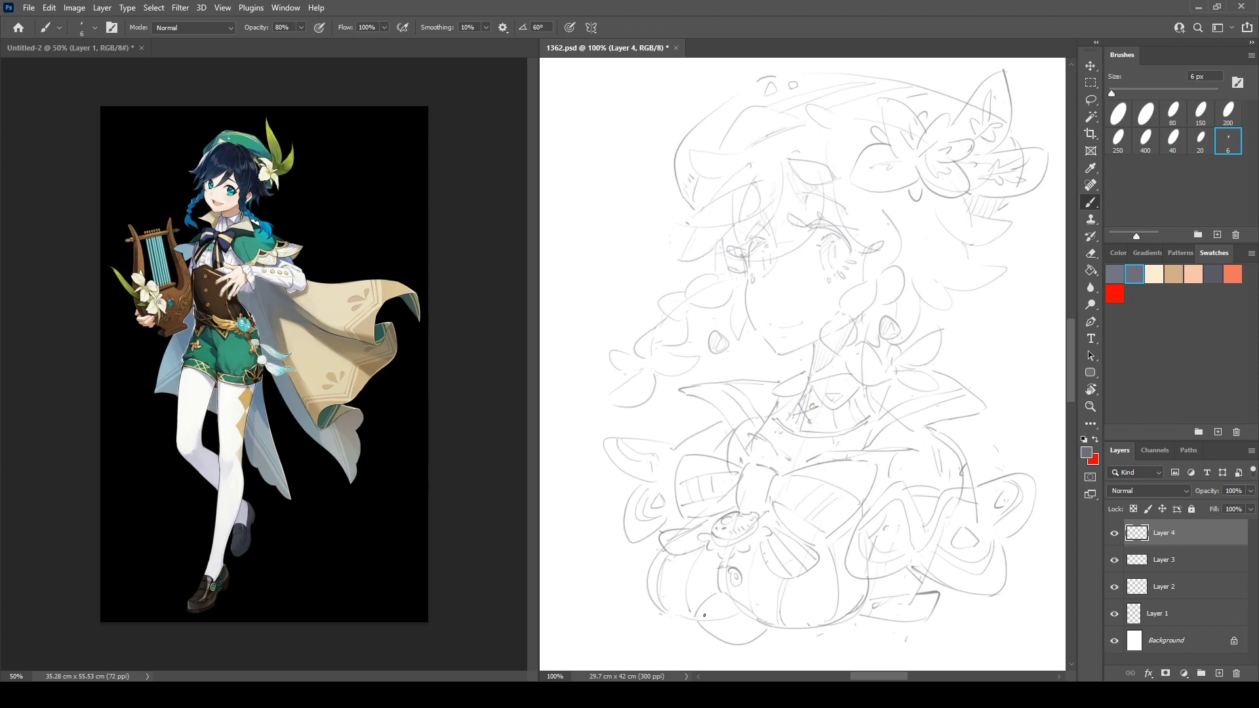
# Sketch a curved, pointed fabric panel below the far side of the chest, and clean up its lines.
pyautogui.moveTo(699, 625); pyautogui.dragTo(711, 613)
pyautogui.hotkey('ctrl', 'shift', 'h')
pyautogui.press('e')
pyautogui.moveTo(879, 639)
pyautogui.mouseDown()
pyautogui.moveTo(833, 637)
pyautogui.moveTo(876, 648)
pyautogui.moveTo(852, 644)
pyautogui.moveTo(889, 637)
pyautogui.moveTo(832, 629)
pyautogui.moveTo(869, 658)
pyautogui.moveTo(902, 621)
pyautogui.moveTo(838, 636)
pyautogui.moveTo(906, 627)
pyautogui.moveTo(865, 641)
pyautogui.moveTo(872, 657)
pyautogui.moveTo(848, 632)
pyautogui.moveTo(900, 629)
pyautogui.mouseUp()
pyautogui.press('b')
pyautogui.press('e')
pyautogui.press('b')
pyautogui.press('e')
pyautogui.press('b')
pyautogui.press('e')
pyautogui.press('b')
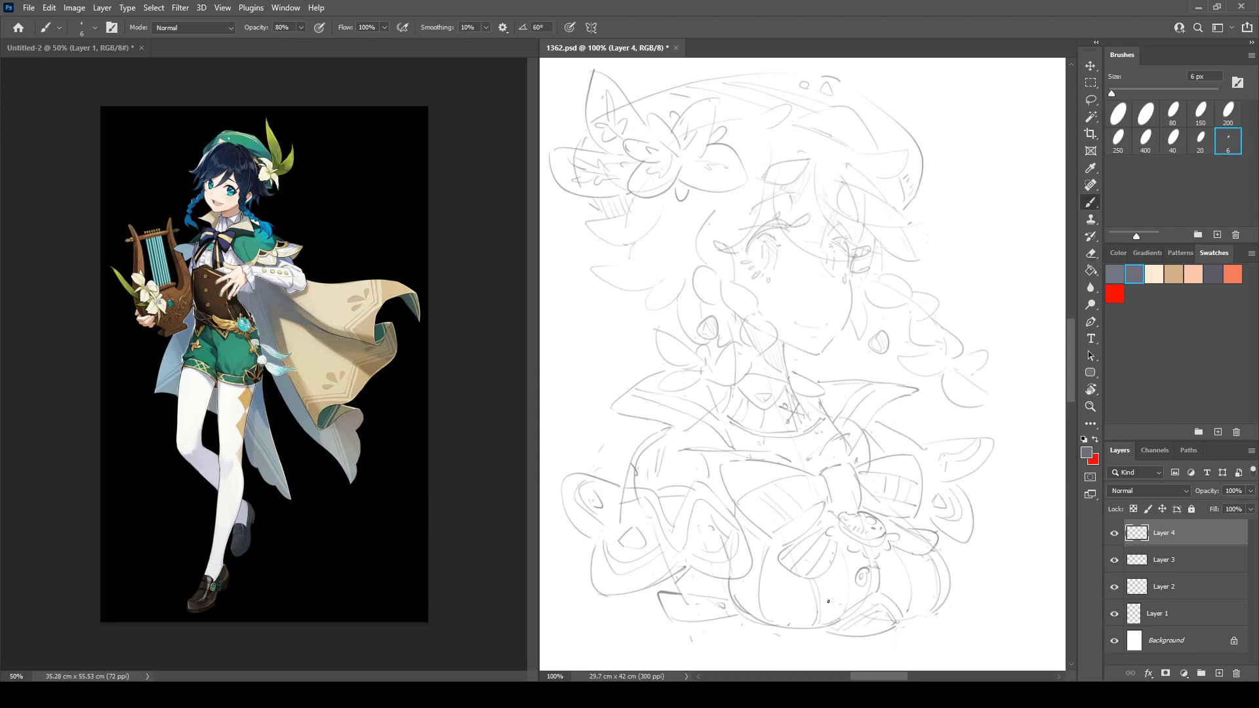
# Redo the outermost seam on the near side of the chest, and redraw the far shoulder's contour.
pyautogui.hotkey('ctrl', 'z')
pyautogui.moveTo(761, 572)
pyautogui.mouseDown()
pyautogui.moveTo(774, 618)
pyautogui.moveTo(790, 619)
pyautogui.mouseUp()
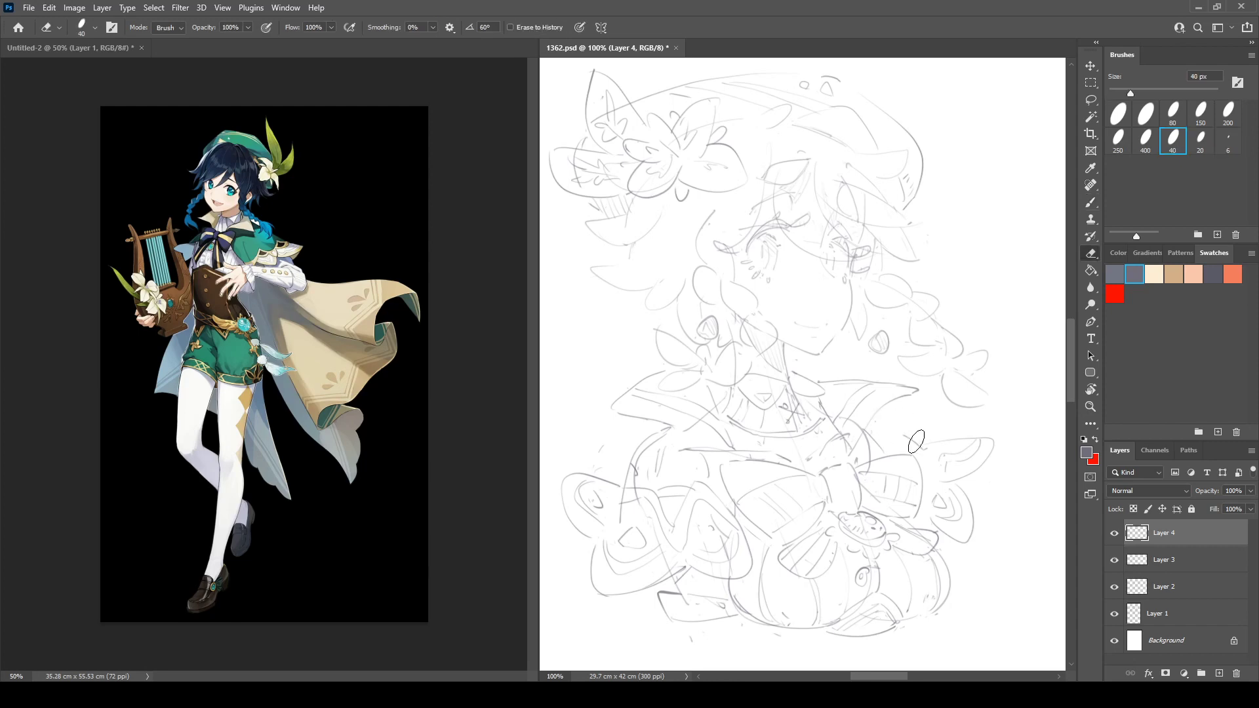
pyautogui.moveTo(887, 436); pyautogui.dragTo(935, 444)
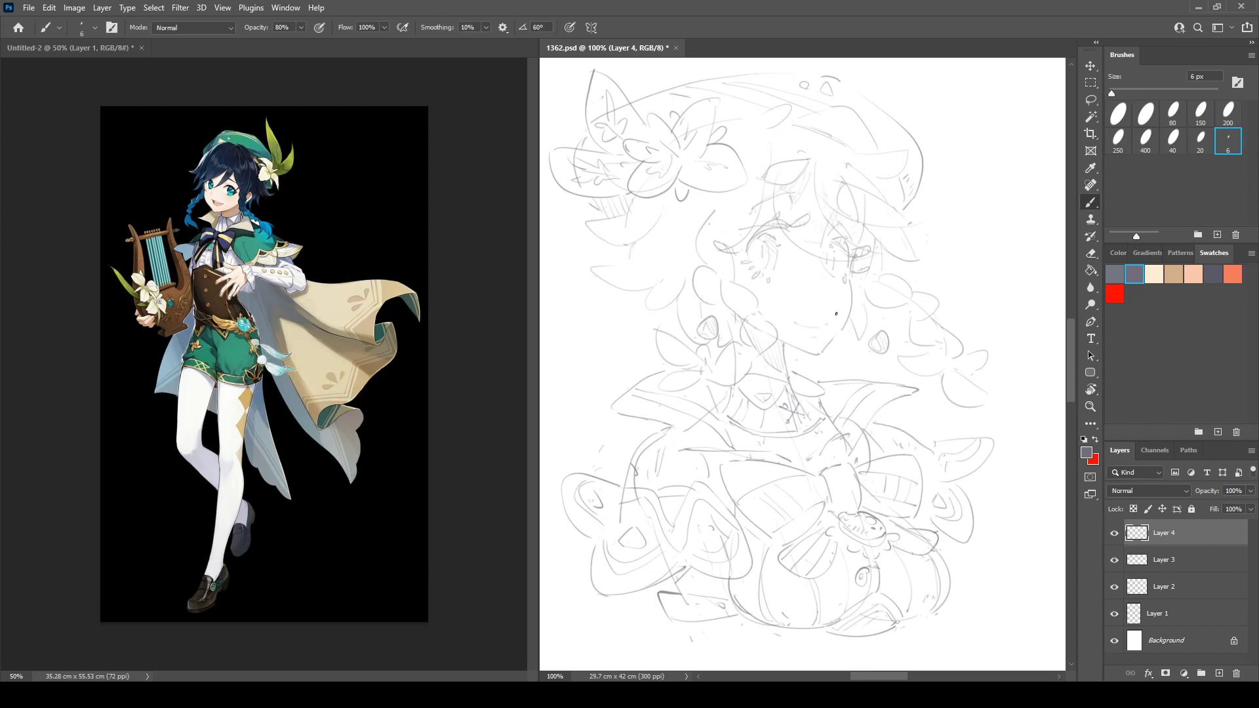
pyautogui.hotkey('ctrl', 'shift', 'h')
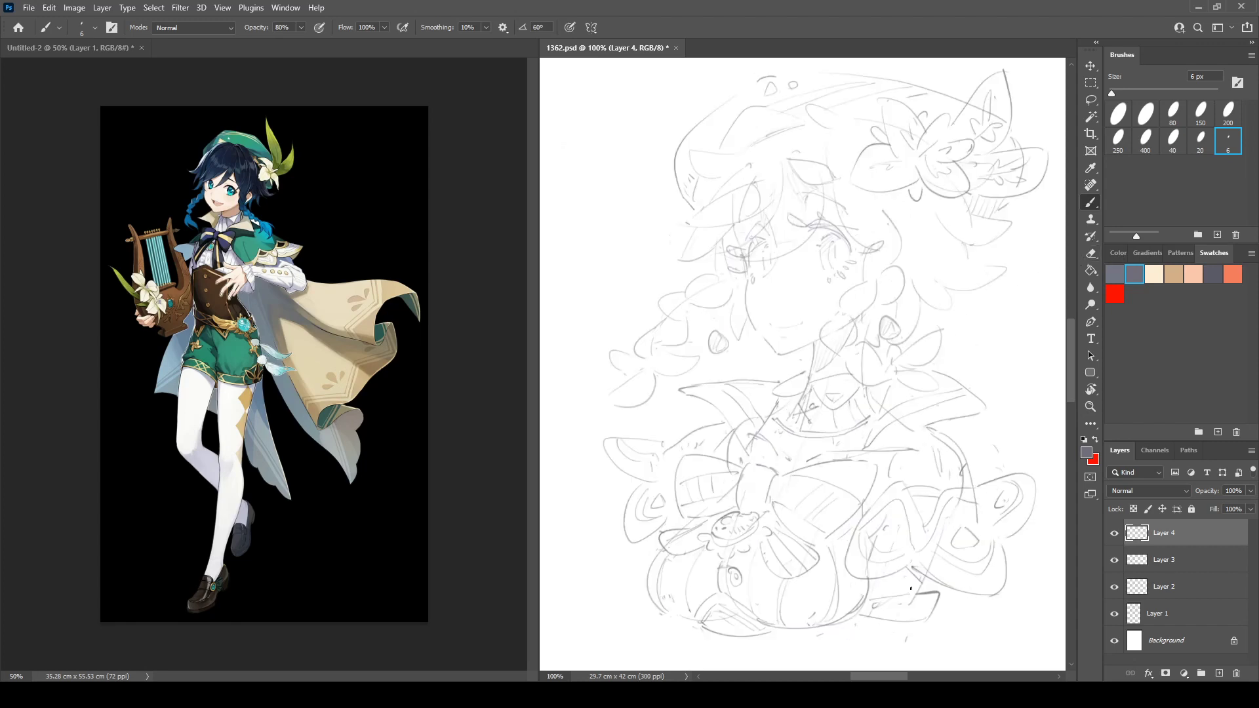
# Hatch shadows beneath the collar flaps on both shoulders and under the near capelet lobes.
pyautogui.moveTo(899, 580); pyautogui.dragTo(871, 596)
pyautogui.moveTo(865, 457)
pyautogui.mouseDown()
pyautogui.moveTo(980, 415)
pyautogui.moveTo(928, 451)
pyautogui.moveTo(952, 445)
pyautogui.mouseUp()
pyautogui.moveTo(886, 451)
pyautogui.mouseDown()
pyautogui.moveTo(878, 466)
pyautogui.moveTo(888, 461)
pyautogui.mouseUp()
pyautogui.moveTo(908, 438); pyautogui.dragTo(898, 456)
pyautogui.moveTo(699, 439)
pyautogui.mouseDown()
pyautogui.moveTo(726, 427)
pyautogui.moveTo(744, 451)
pyautogui.mouseUp()
pyautogui.hotkey('ctrl', 'shift', 'h')
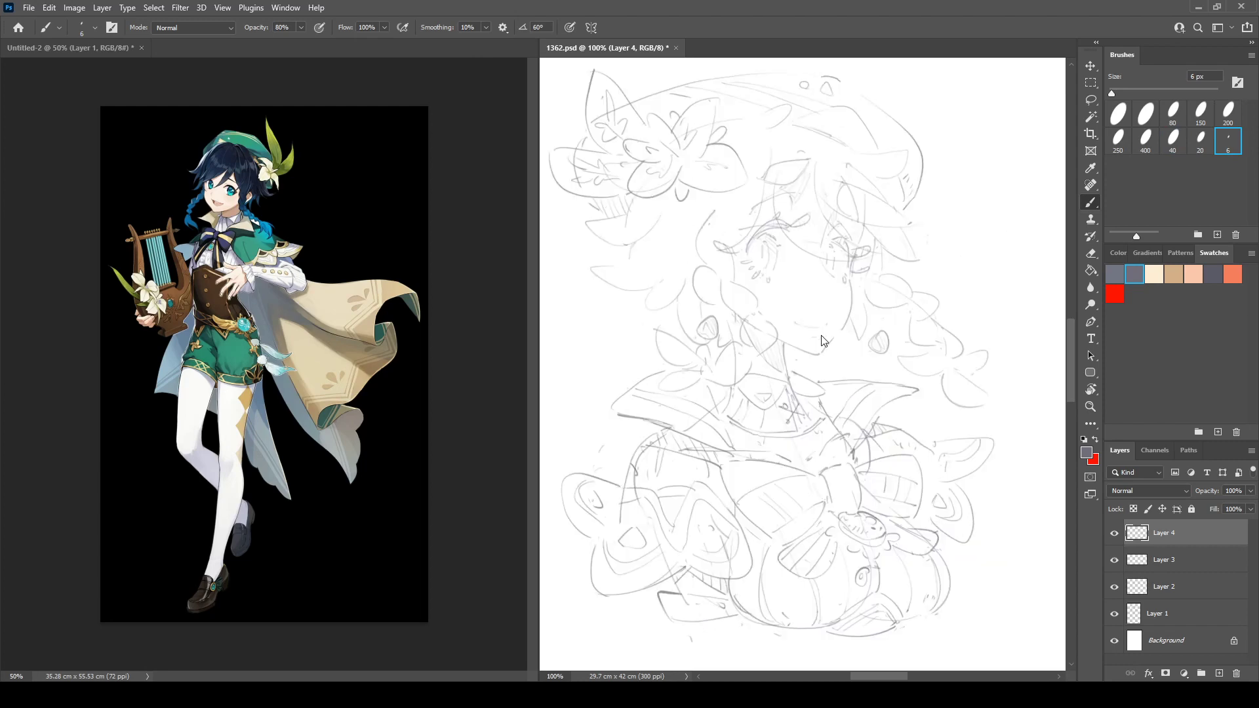
# Redraw the hair tufts behind the near side of the head with firmer strokes and short hatch marks, and touch up the near eye area.
pyautogui.press('e')
pyautogui.moveTo(593, 206)
pyautogui.mouseDown()
pyautogui.moveTo(633, 240)
pyautogui.moveTo(621, 270)
pyautogui.moveTo(590, 270)
pyautogui.moveTo(652, 287)
pyautogui.moveTo(669, 263)
pyautogui.moveTo(653, 303)
pyautogui.moveTo(647, 293)
pyautogui.moveTo(661, 318)
pyautogui.moveTo(684, 282)
pyautogui.mouseUp()
pyautogui.press('b')
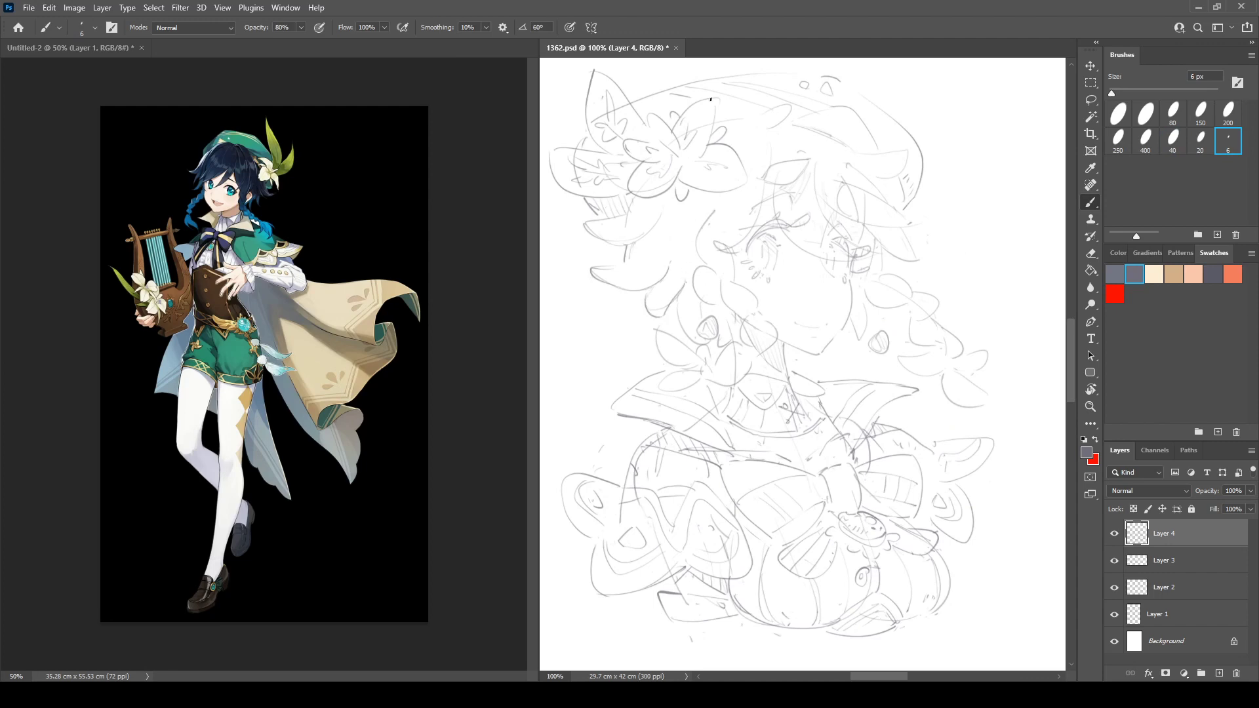
pyautogui.hotkey('ctrl', 'shift', 'h')
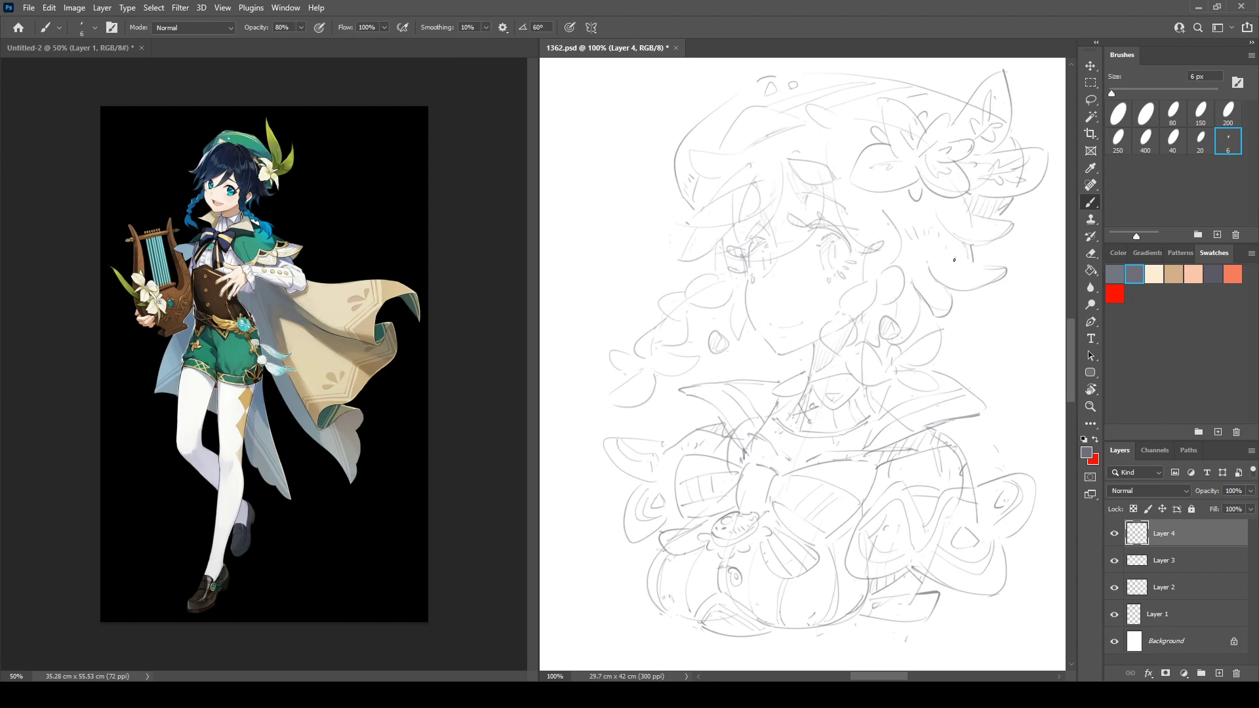
pyautogui.moveTo(833, 189); pyautogui.dragTo(880, 245)
pyautogui.hotkey('ctrl', 'shift', 'h')
pyautogui.hotkey('ctrl', 'shift', 'h')
pyautogui.hotkey('ctrl', 'shift', 'h')
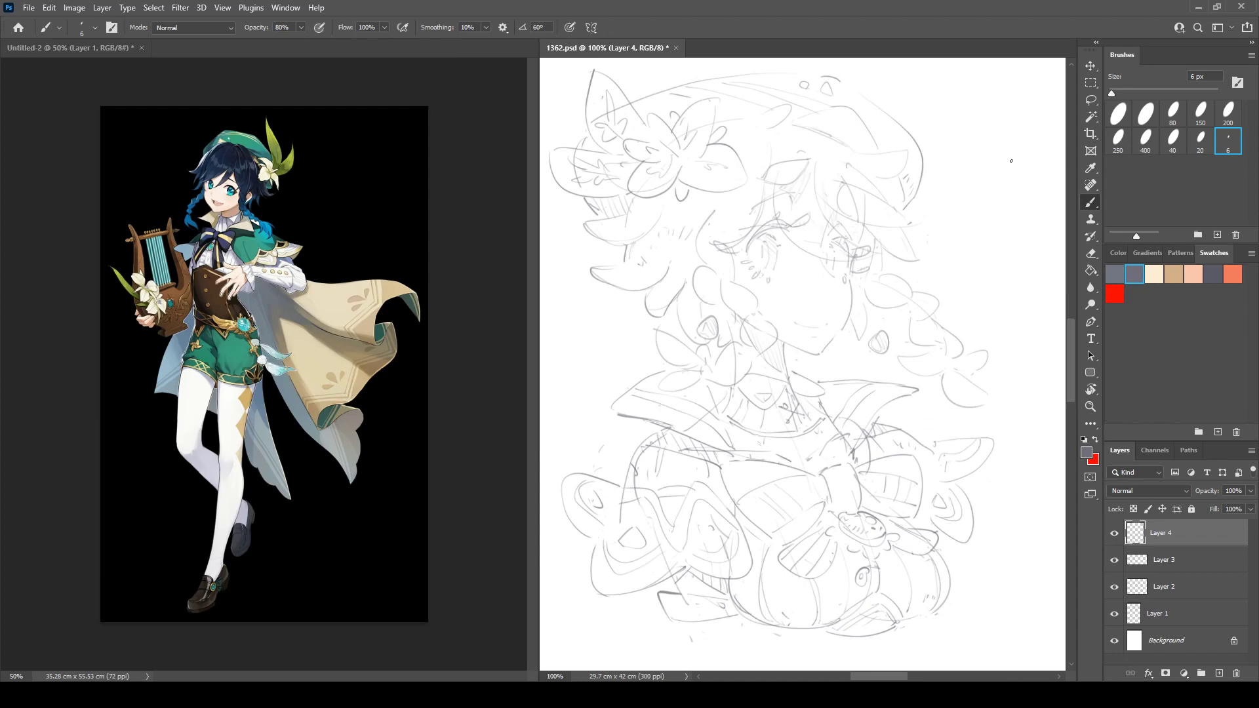
pyautogui.hotkey('ctrl', 'shift', 'h')
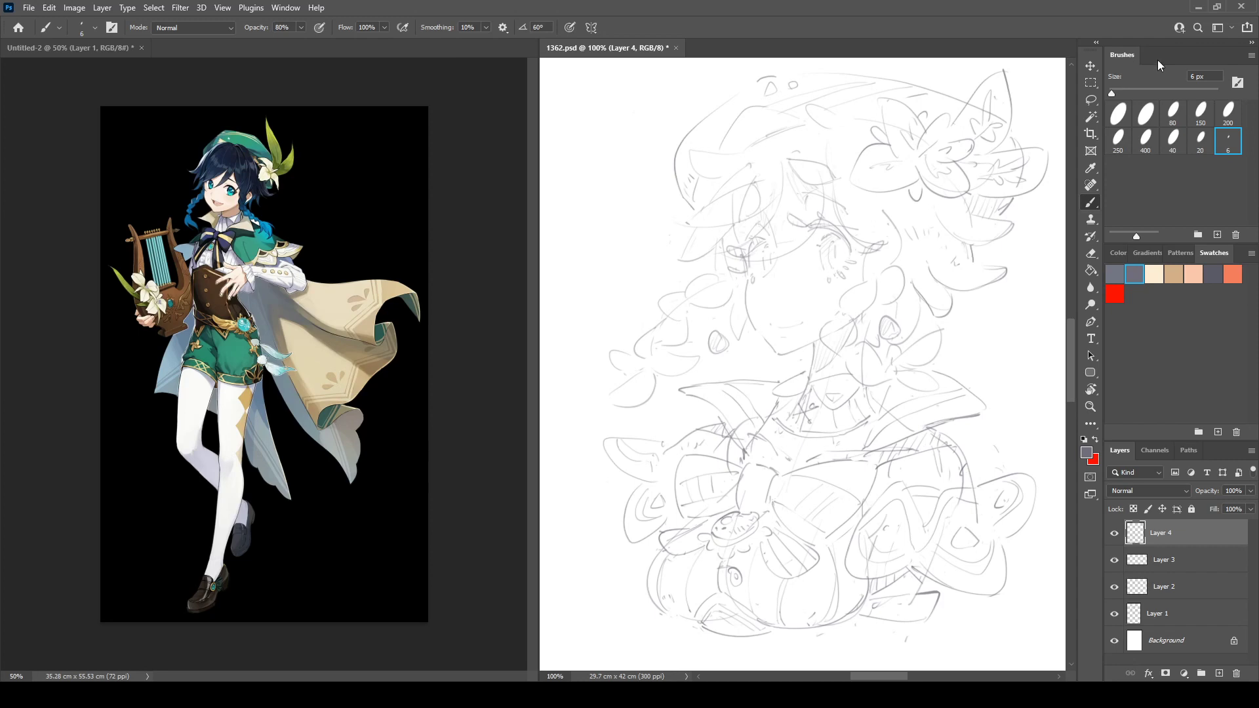
# Save the sketch and widen its document window beside the reference image.
pyautogui.hotkey('ctrl', 's')
pyautogui.moveTo(537, 215); pyautogui.dragTo(316, 209)
pyautogui.click(774, 327)
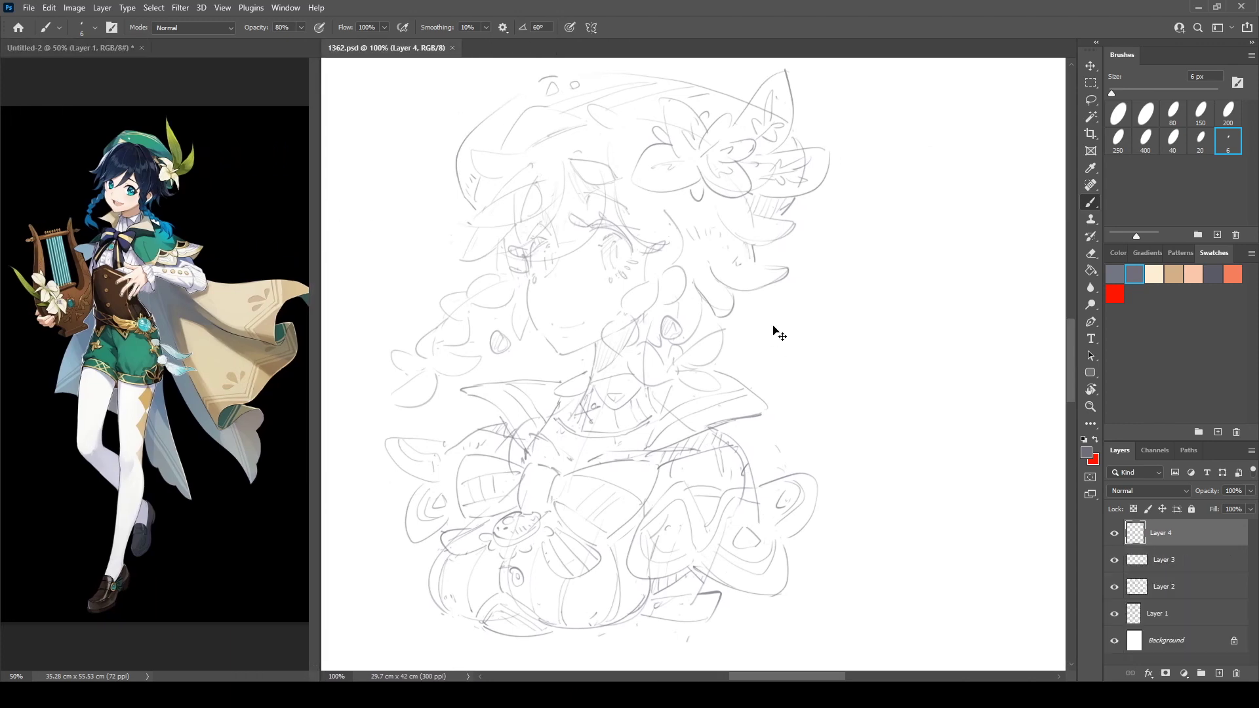
# Widen the canvas to a square of 42 × 42 cm.
pyautogui.hotkey('ctrl', '-')
pyautogui.hotkey('ctrl', '-')
pyautogui.hotkey('ctrl', '-')
pyautogui.hotkey('ctrl', '-')
pyautogui.hotkey('ctrl', '-')
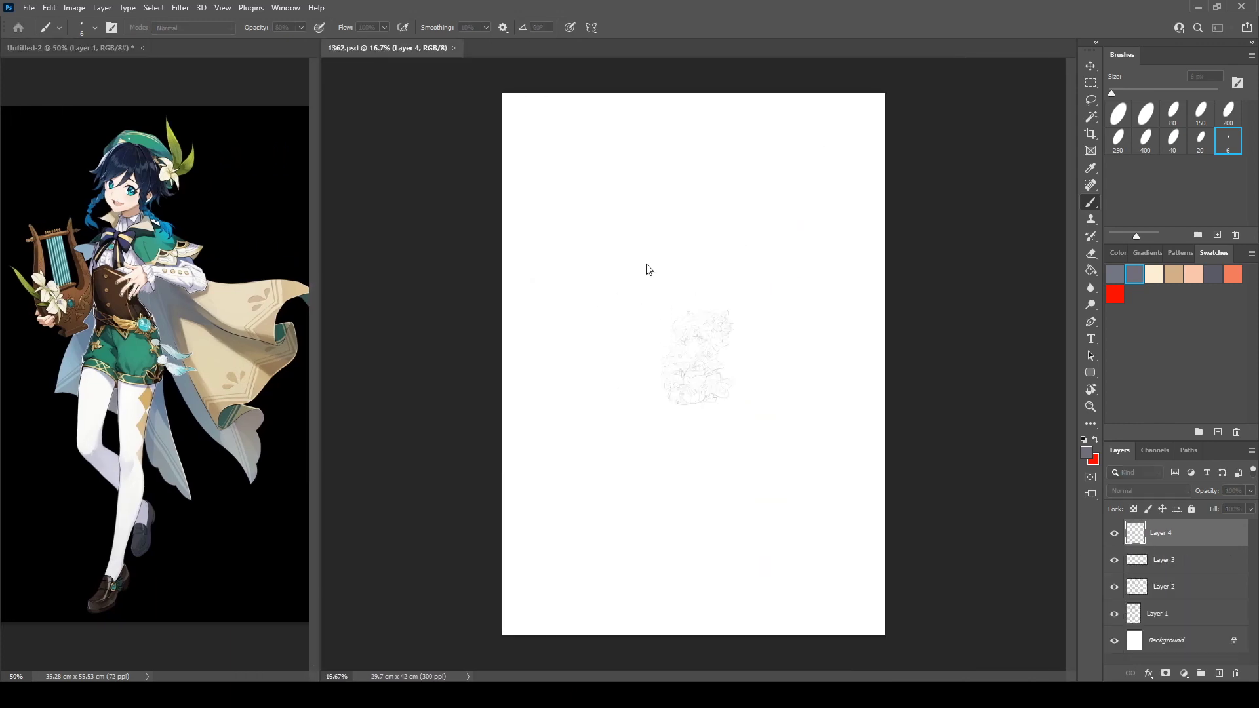
pyautogui.press('Return')
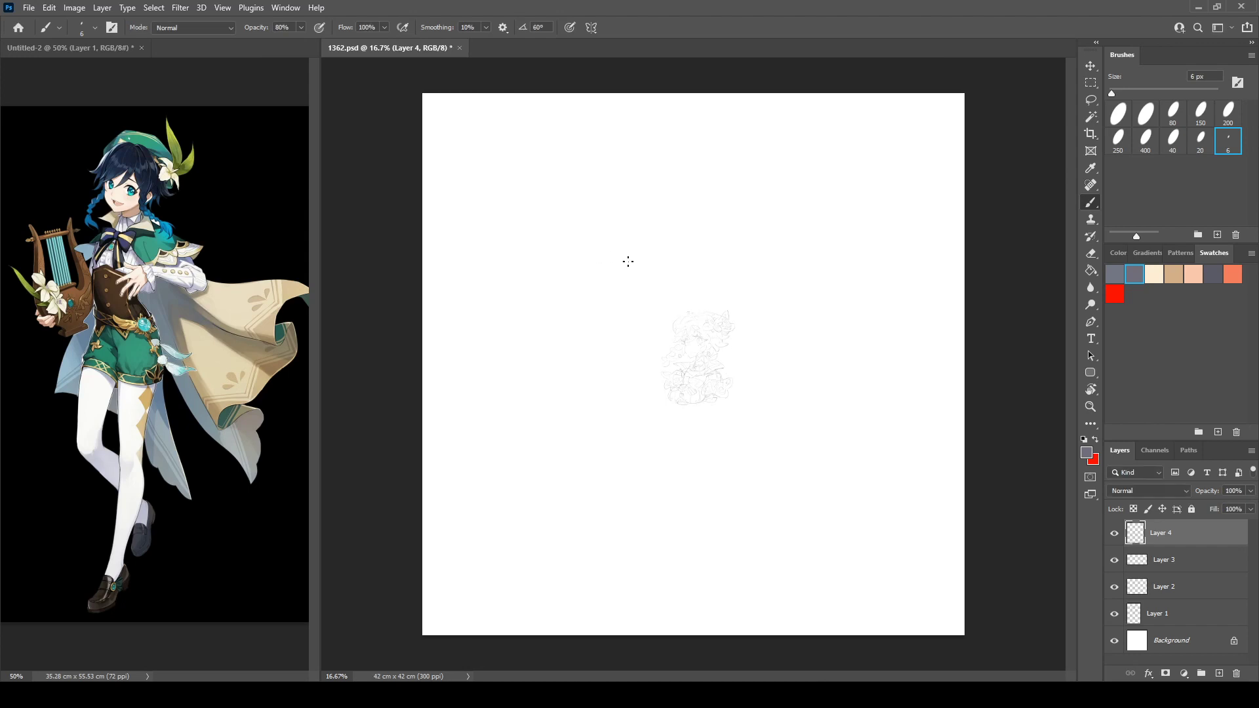
# Group all four sketch layers and merge the group into a single layer.
pyautogui.keyDown('shift'); pyautogui.click(1146, 615); pyautogui.keyUp('shift')
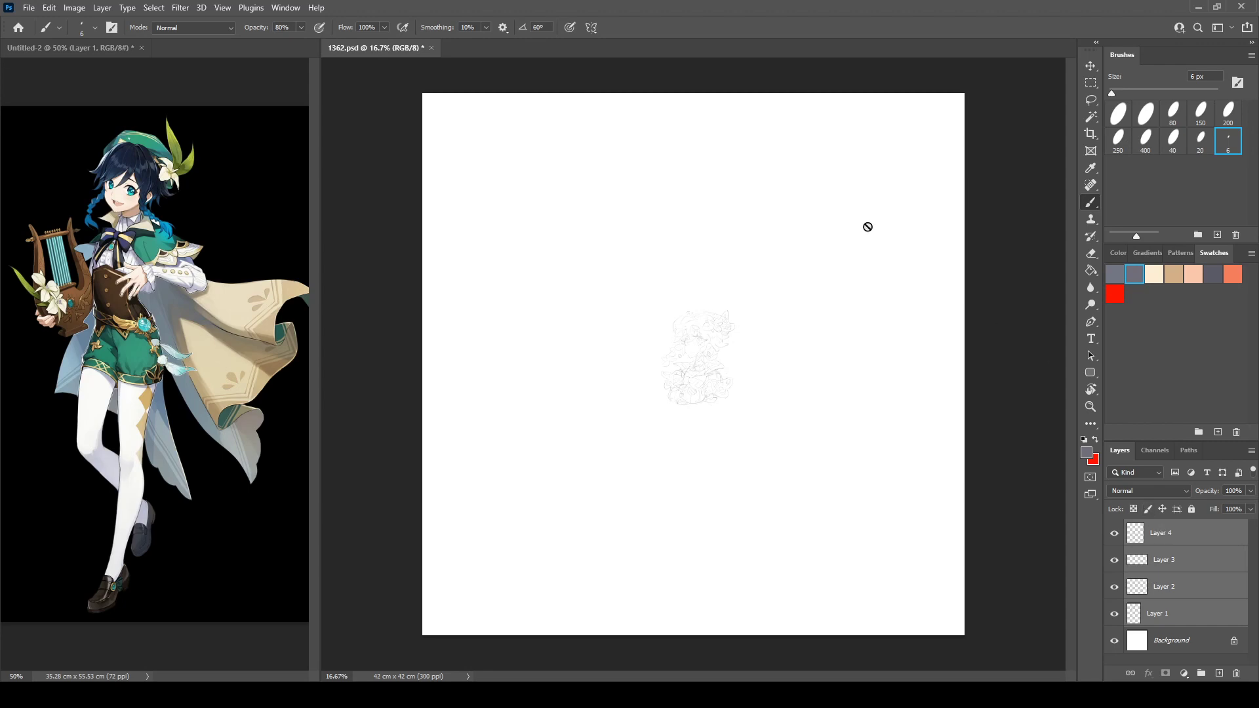
pyautogui.hotkey('ctrl', 'g')
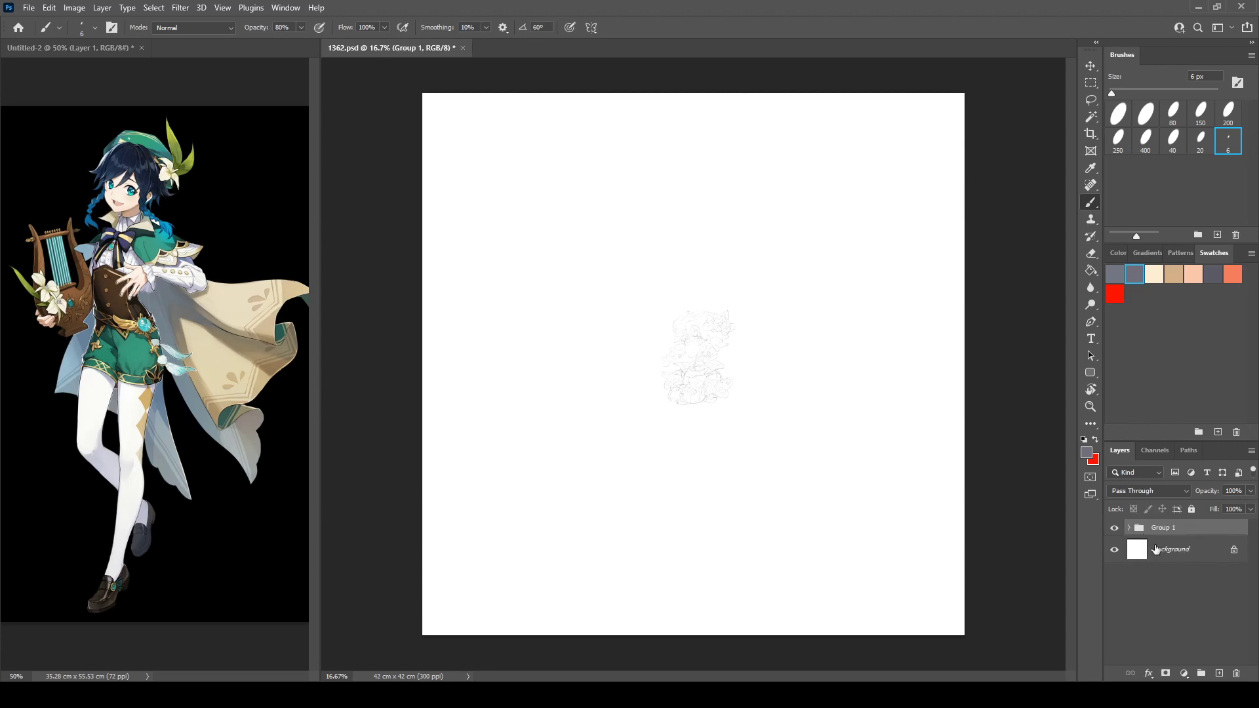
pyautogui.click(1129, 528)
pyautogui.click(1153, 553)
pyautogui.keyDown('shift'); pyautogui.click(1167, 630); pyautogui.keyUp('shift')
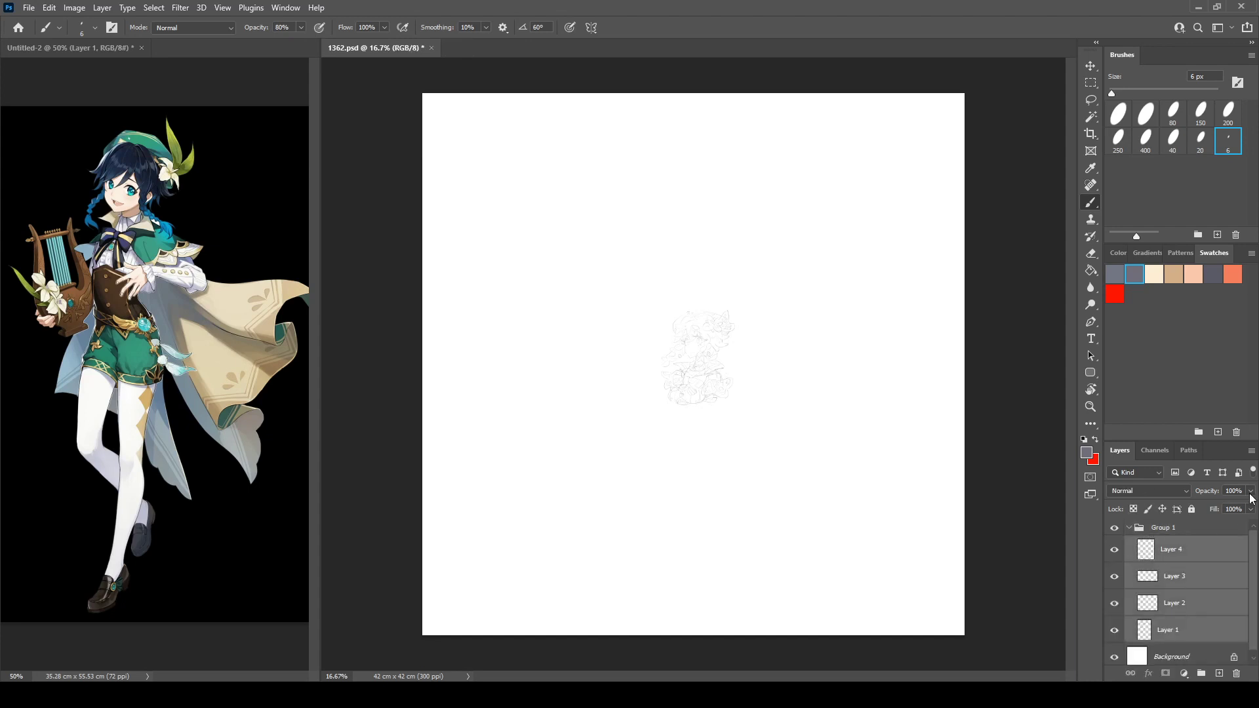
pyautogui.click(1139, 529)
pyautogui.hotkey('ctrl', 'e')
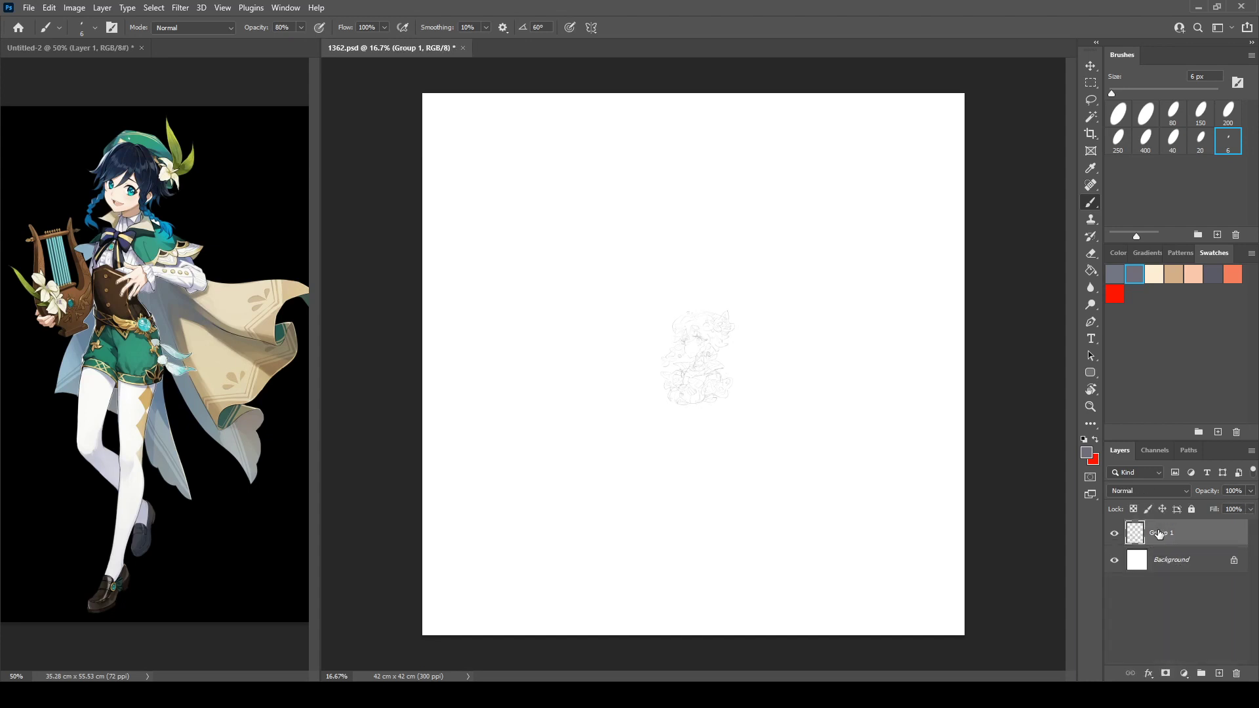
# Scale the merged sketch up proportionally to about 548% so it fills the canvas height.
pyautogui.moveTo(735, 406)
pyautogui.mouseDown()
pyautogui.moveTo(823, 525)
pyautogui.moveTo(899, 594)
pyautogui.mouseUp()
pyautogui.moveTo(662, 311); pyautogui.dragTo(485, 125)
pyautogui.press('Return')
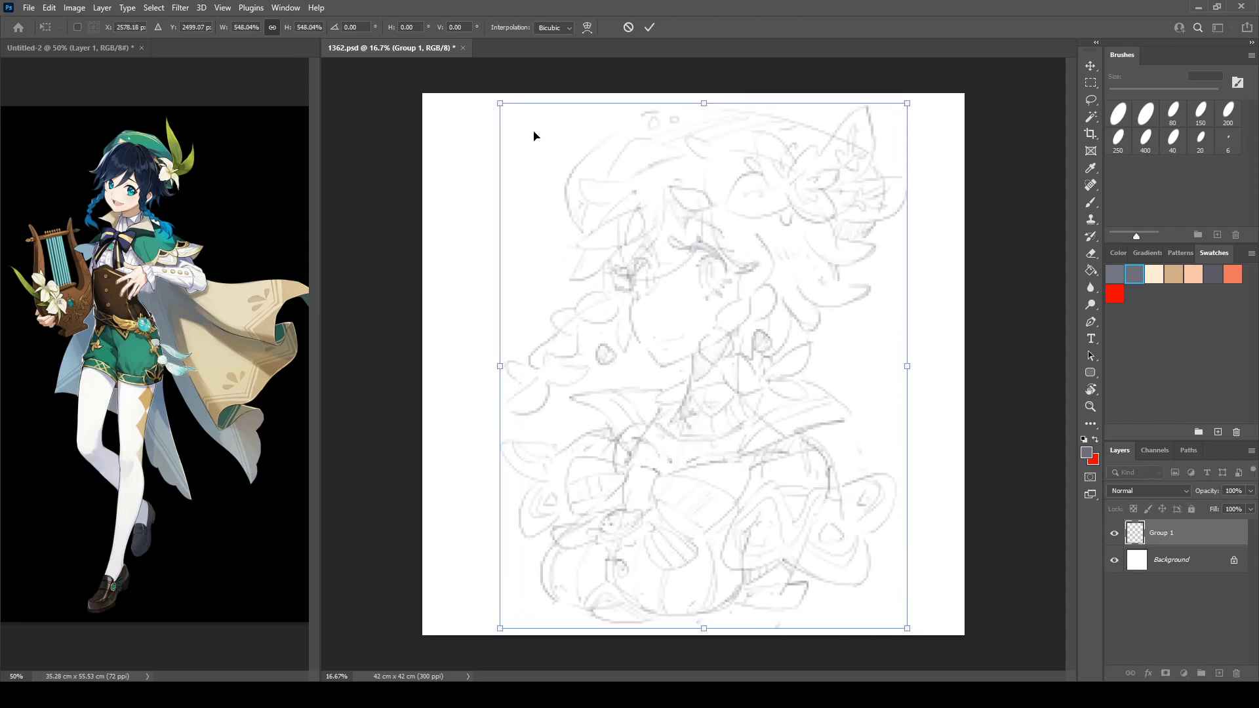
pyautogui.press('b')
pyautogui.click(1091, 66)
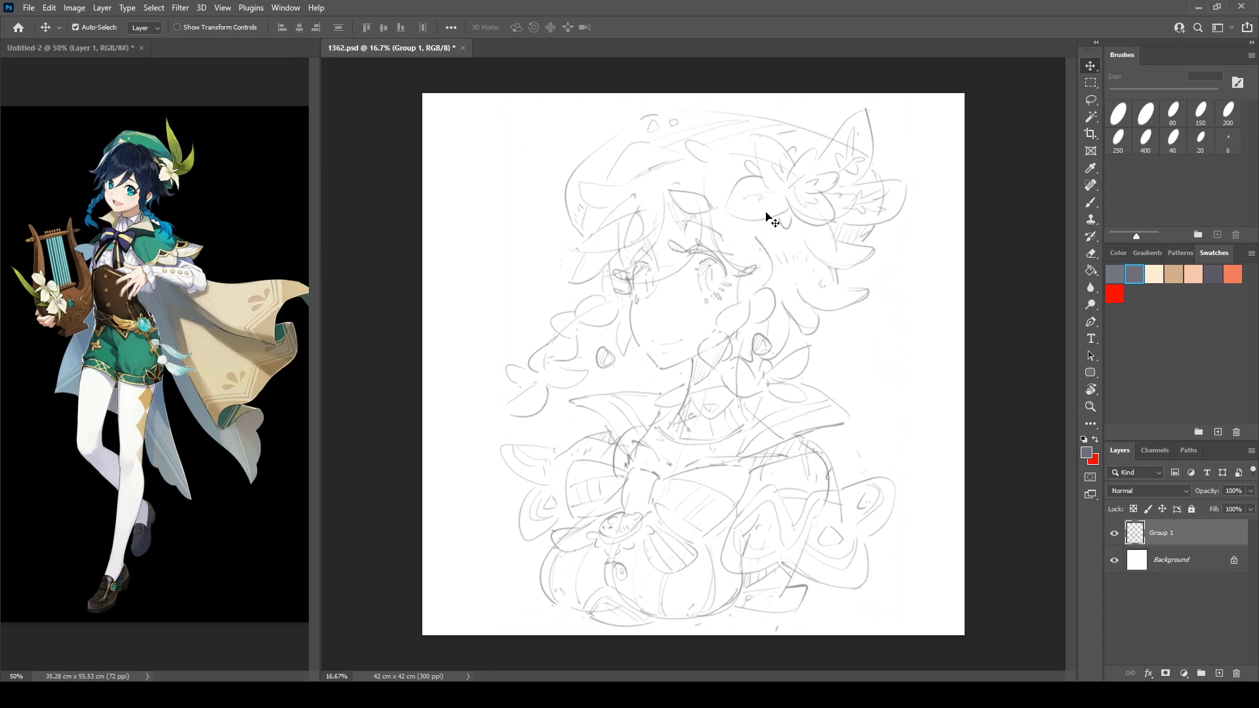
# Check the enlarged sketch mirrored, and lower the merged sketch layer's opacity to 22%.
pyautogui.hotkey('ctrl', 'shift', 'h')
pyautogui.press('h')
pyautogui.hotkey('ctrl', '+')
pyautogui.hotkey('ctrl', '+')
pyautogui.hotkey('ctrl', '+')
pyautogui.hotkey('ctrl', '+')
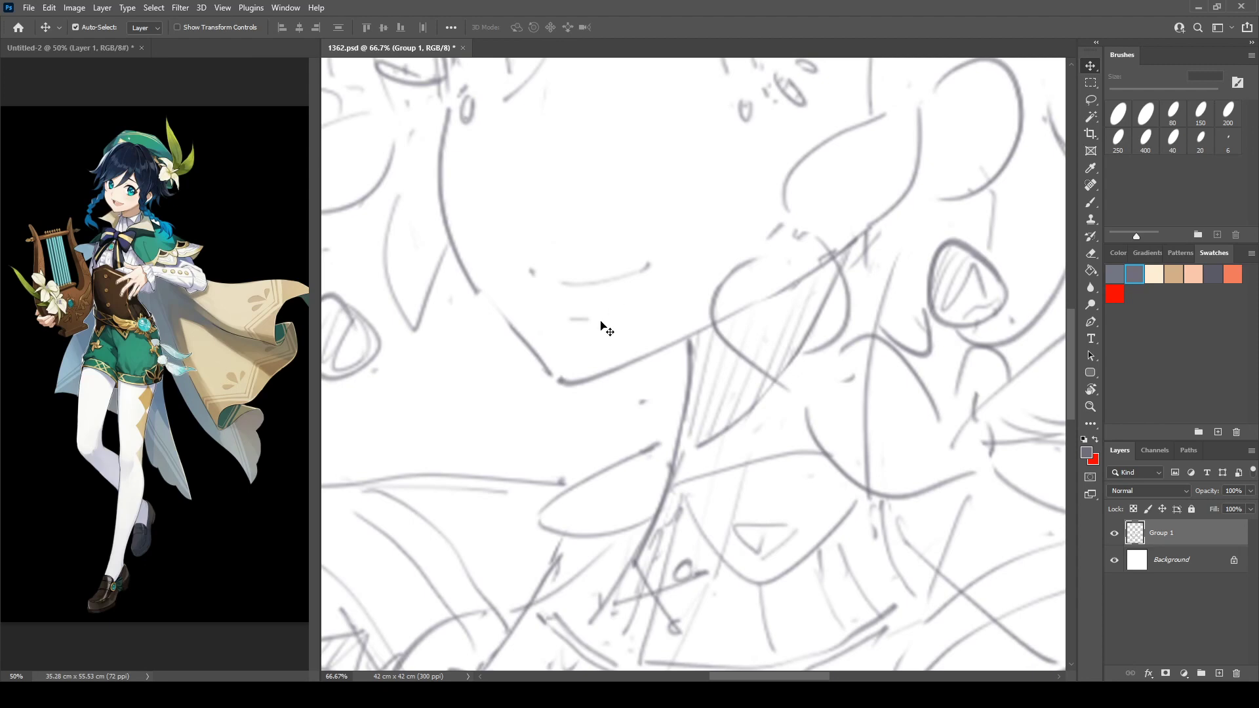
pyautogui.press('3')
pyautogui.press('9')
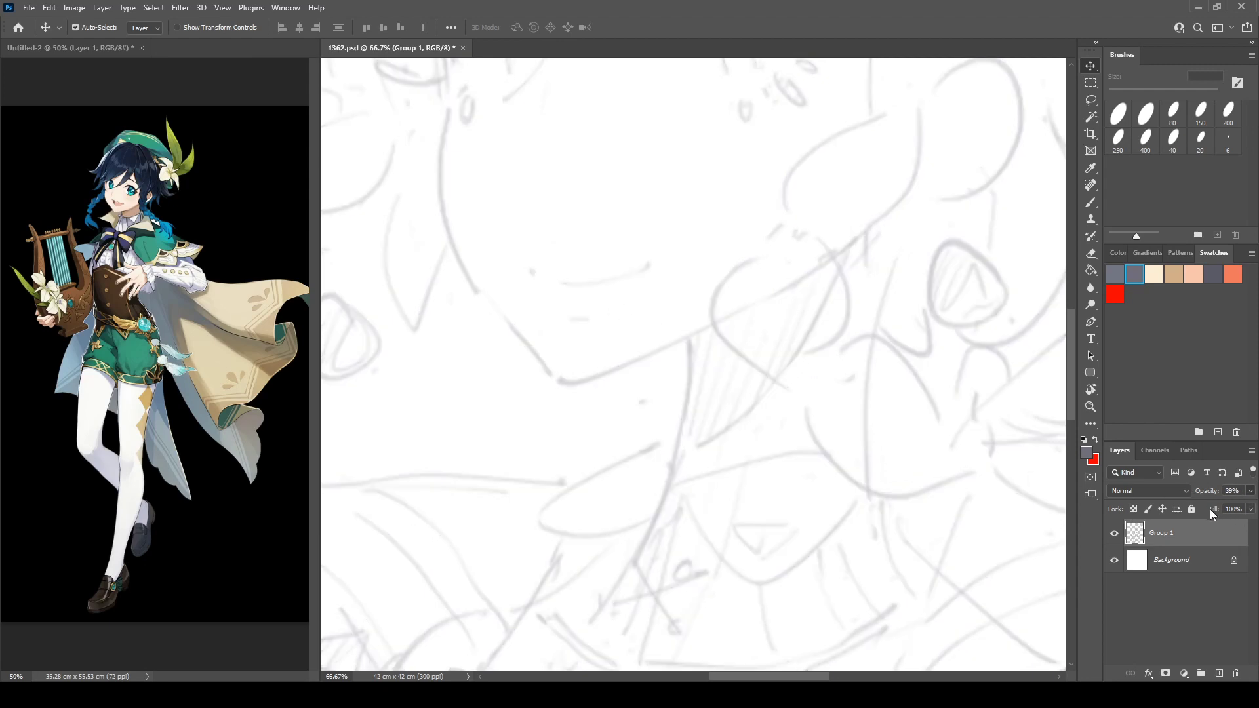
pyautogui.press('2')
pyautogui.press('2')
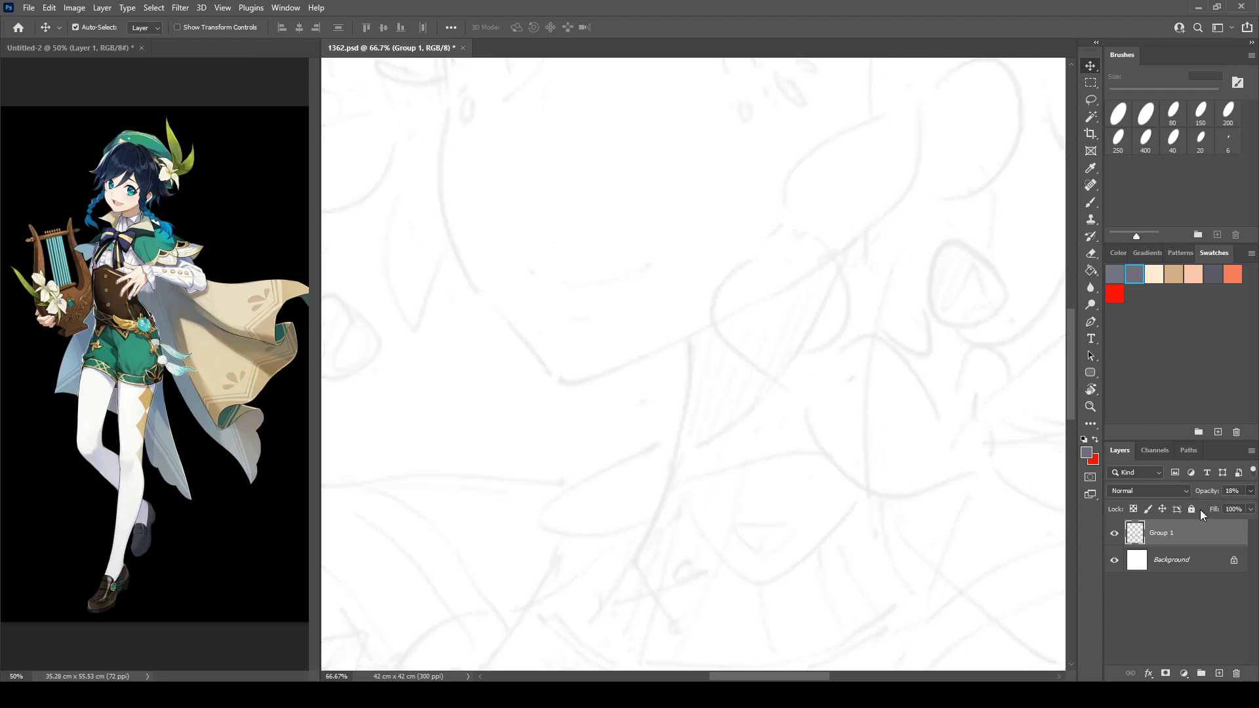
# Set the brush size to 40 px and rotate the view around the eyes for inking.
pyautogui.scroll(5, 695, 348)
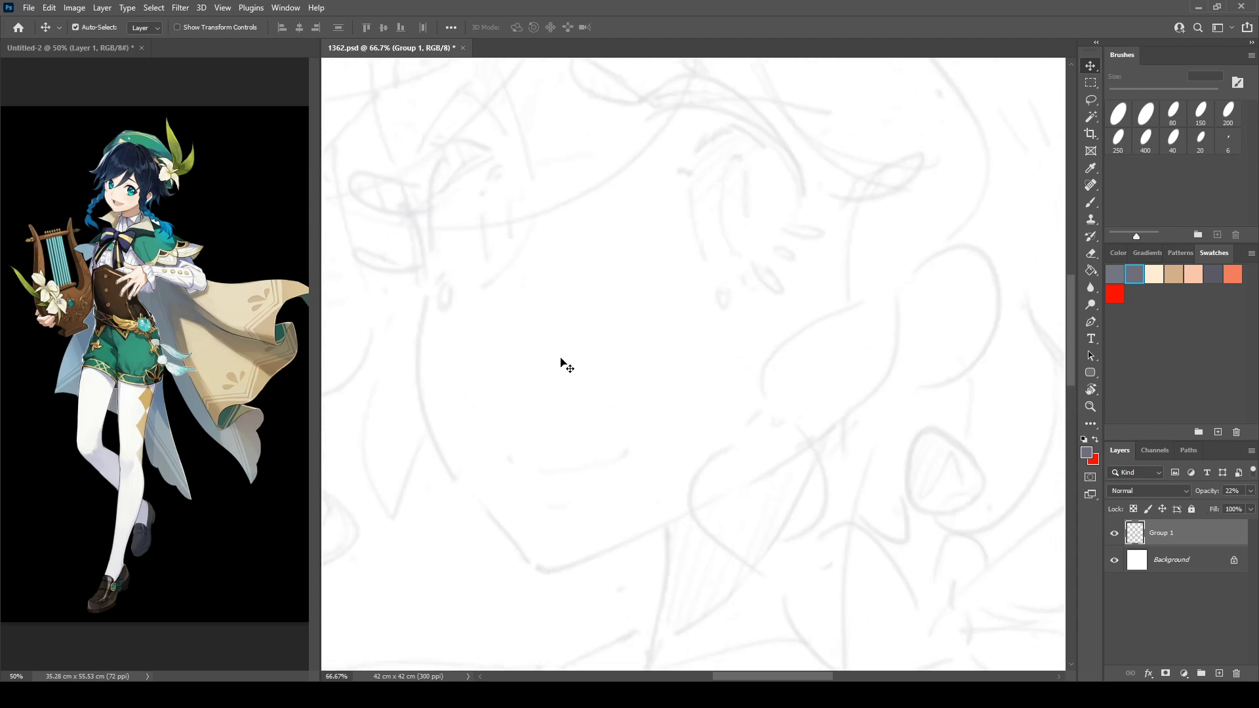
pyautogui.press('r')
pyautogui.moveTo(666, 265); pyautogui.dragTo(630, 432)
pyautogui.press('b')
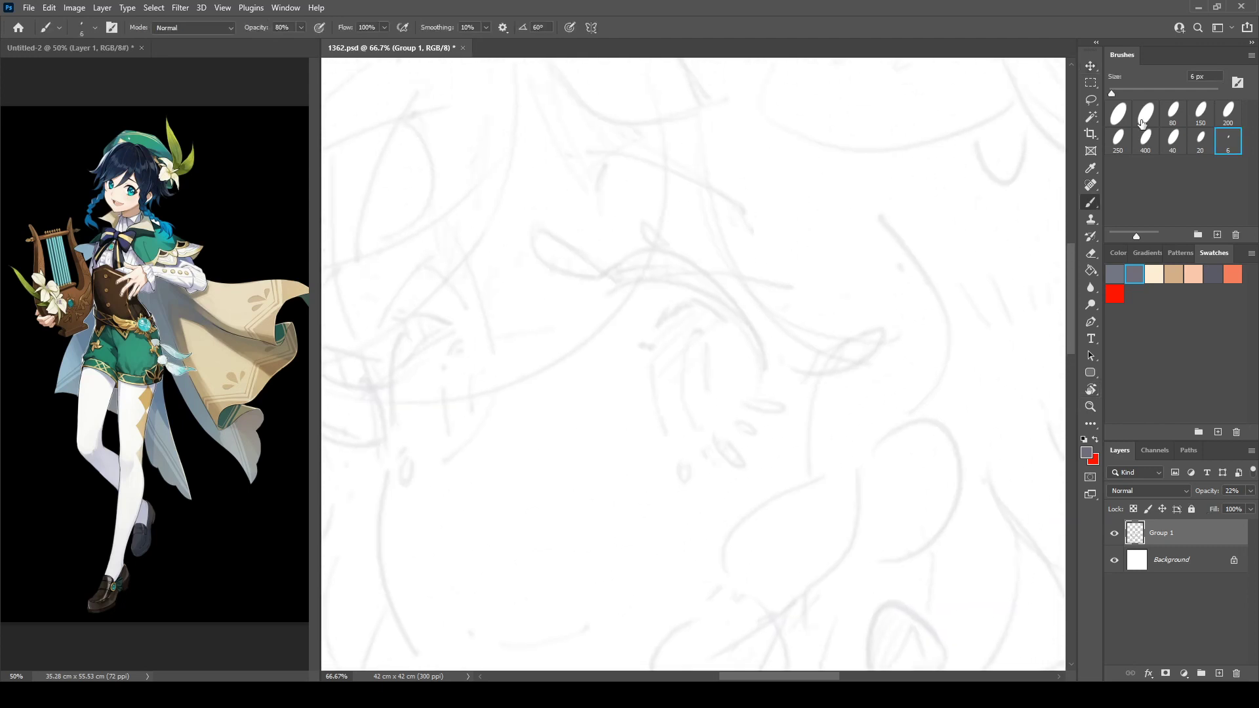
pyautogui.click(1173, 114)
pyautogui.click(1174, 139)
pyautogui.press('e')
pyautogui.press('b')
pyautogui.moveTo(664, 313); pyautogui.dragTo(708, 369)
pyautogui.press('r')
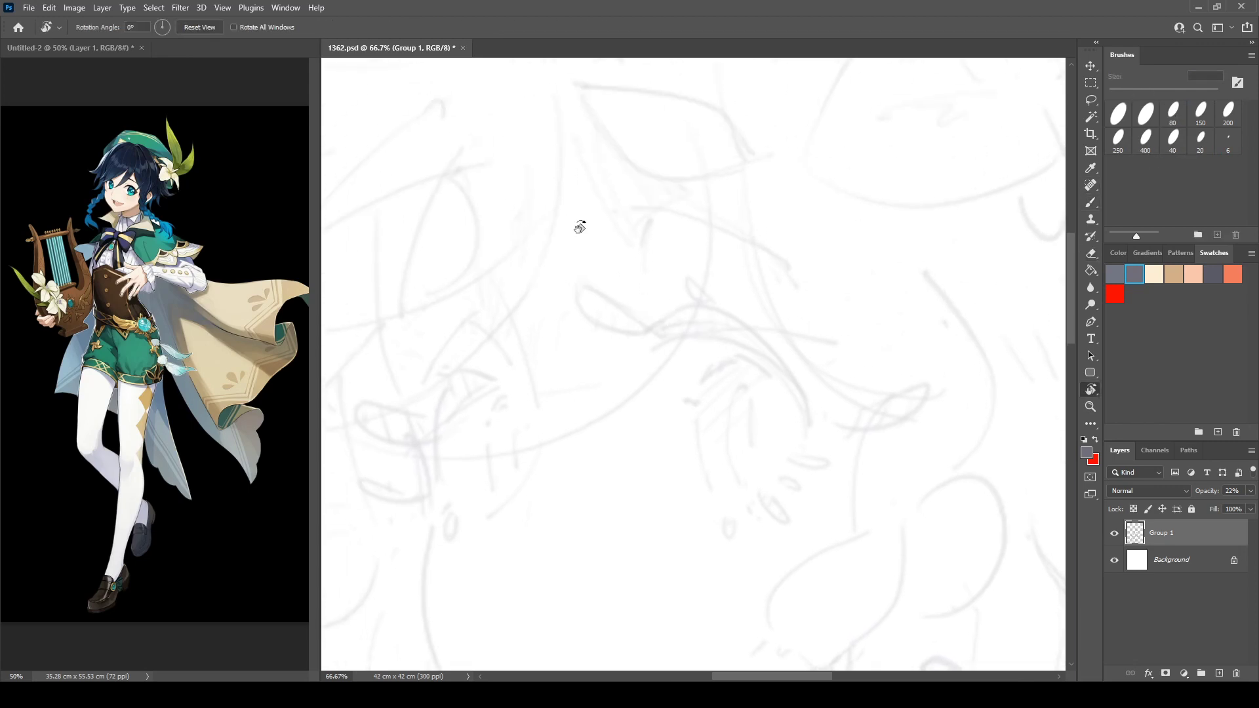
pyautogui.moveTo(580, 227); pyautogui.dragTo(675, 363)
pyautogui.moveTo(596, 276); pyautogui.dragTo(574, 262)
pyautogui.press('b')
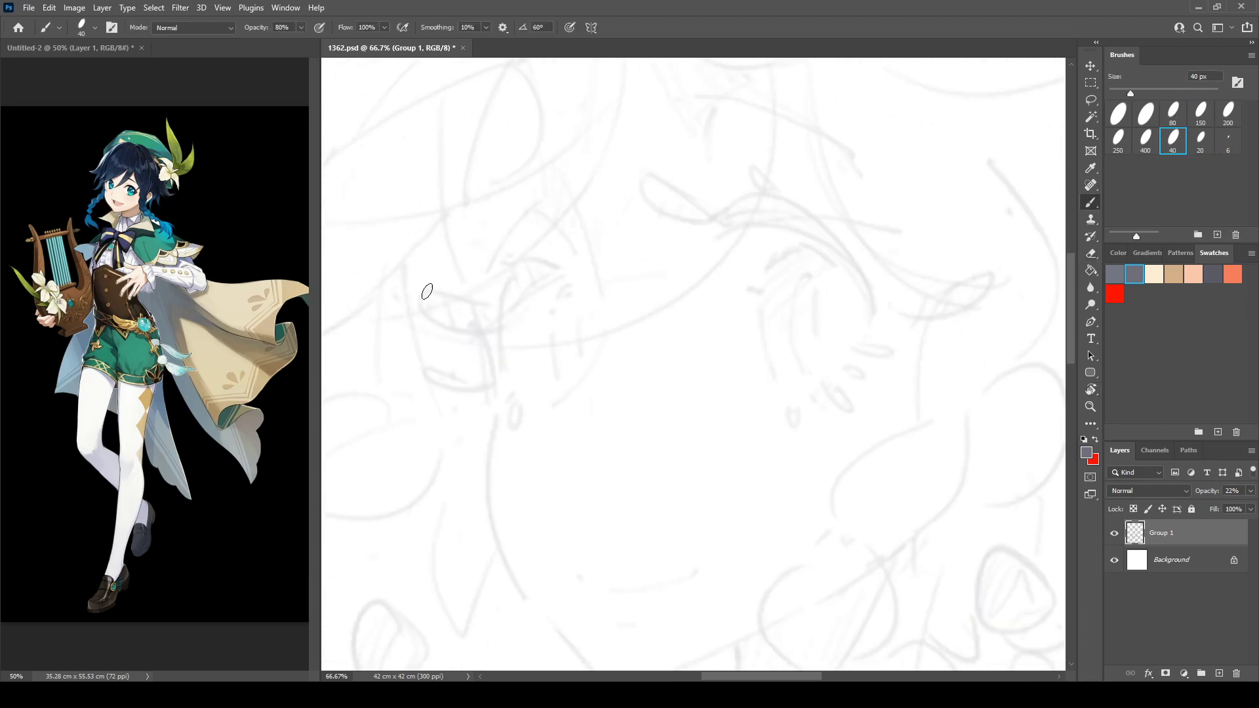
pyautogui.click(1220, 674)
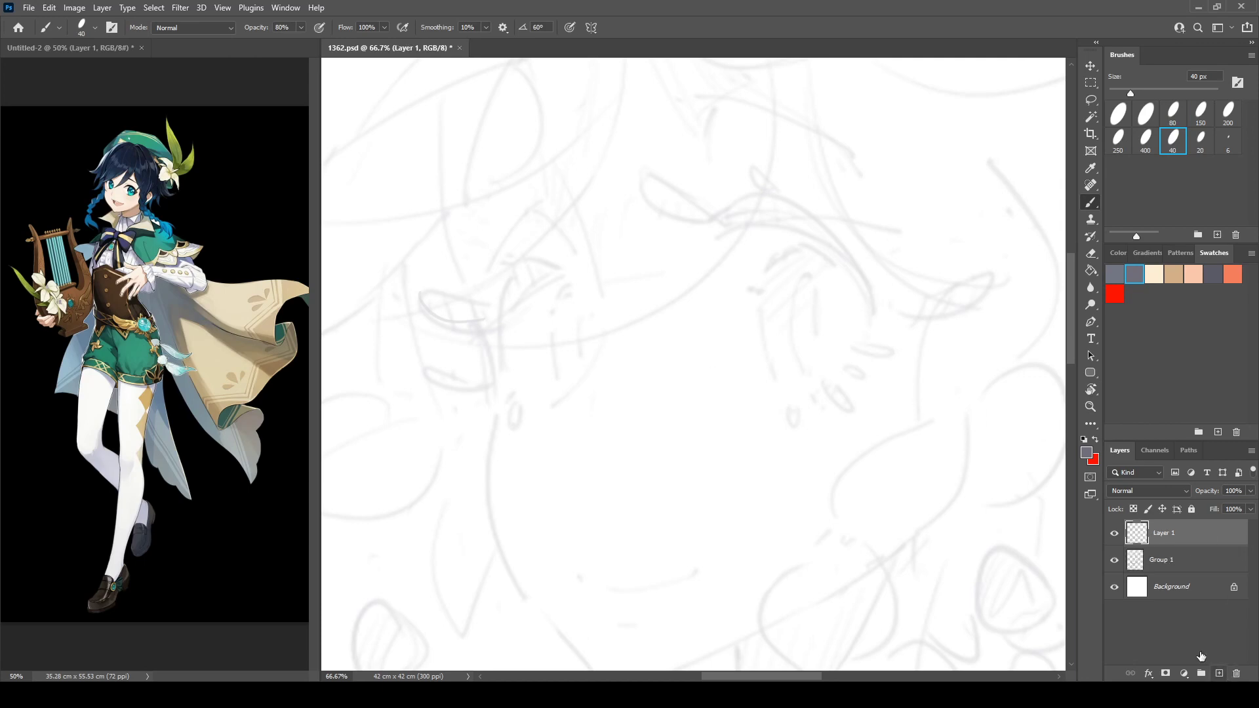
pyautogui.hotkey('ctrl', 'z')
pyautogui.hotkey('ctrl', 'z')
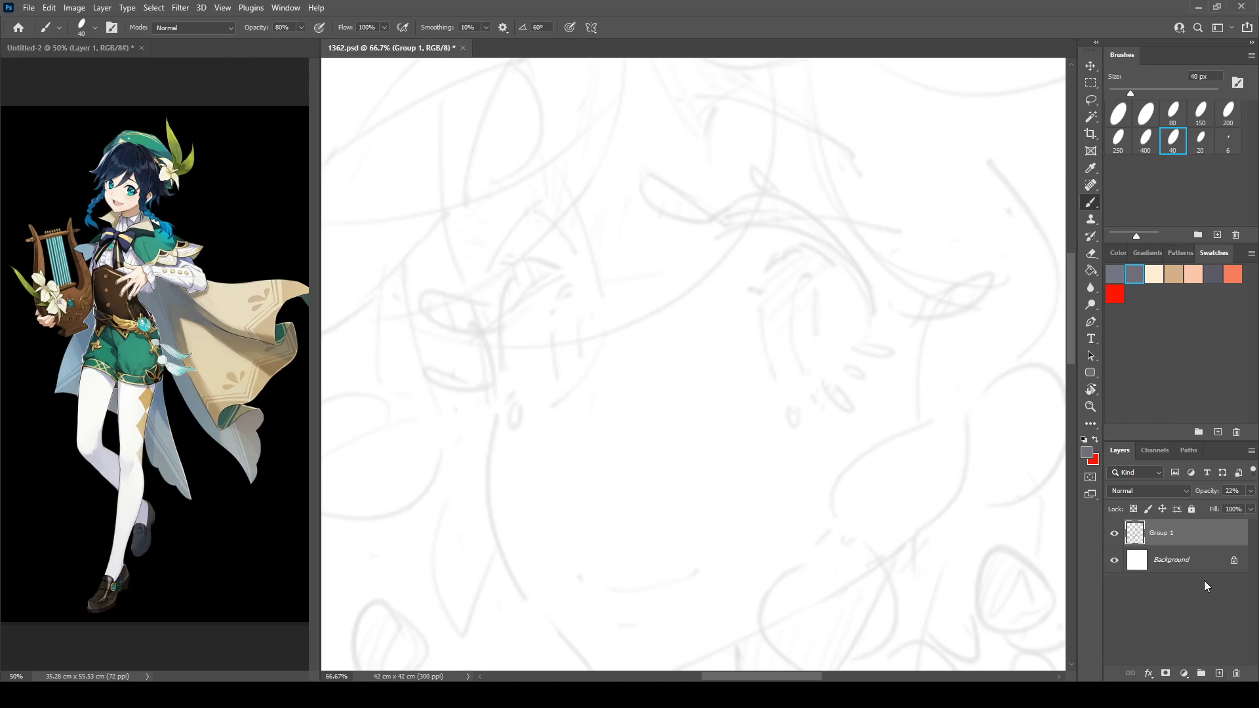
# Add a new layer above the faded sketch and ink the leaf-shaped outline of the near eyebrow.
pyautogui.click(1219, 673)
pyautogui.moveTo(815, 321)
pyautogui.mouseDown()
pyautogui.moveTo(825, 326)
pyautogui.moveTo(759, 368)
pyautogui.moveTo(751, 406)
pyautogui.mouseUp()
pyautogui.press('r')
pyautogui.moveTo(645, 195)
pyautogui.mouseDown()
pyautogui.moveTo(796, 194)
pyautogui.moveTo(830, 231)
pyautogui.mouseUp()
pyautogui.moveTo(754, 263); pyautogui.dragTo(746, 337)
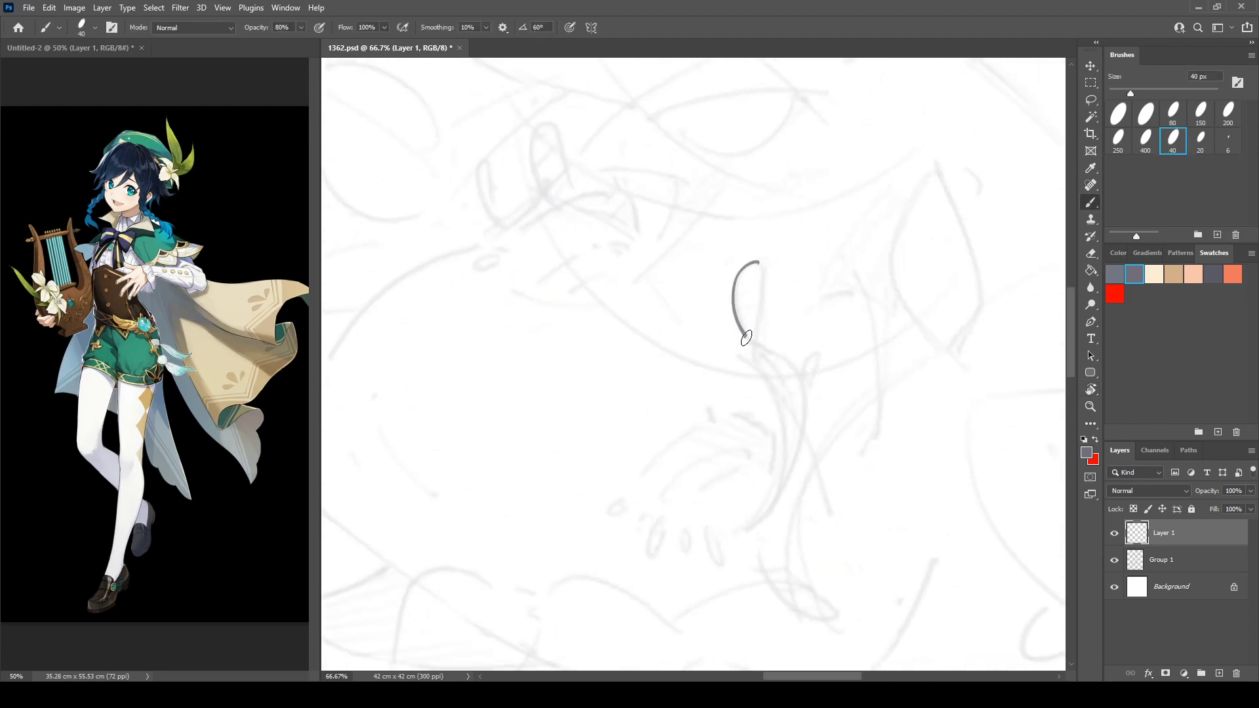
pyautogui.press('r')
pyautogui.moveTo(774, 244)
pyautogui.mouseDown()
pyautogui.moveTo(707, 215)
pyautogui.moveTo(733, 314)
pyautogui.mouseUp()
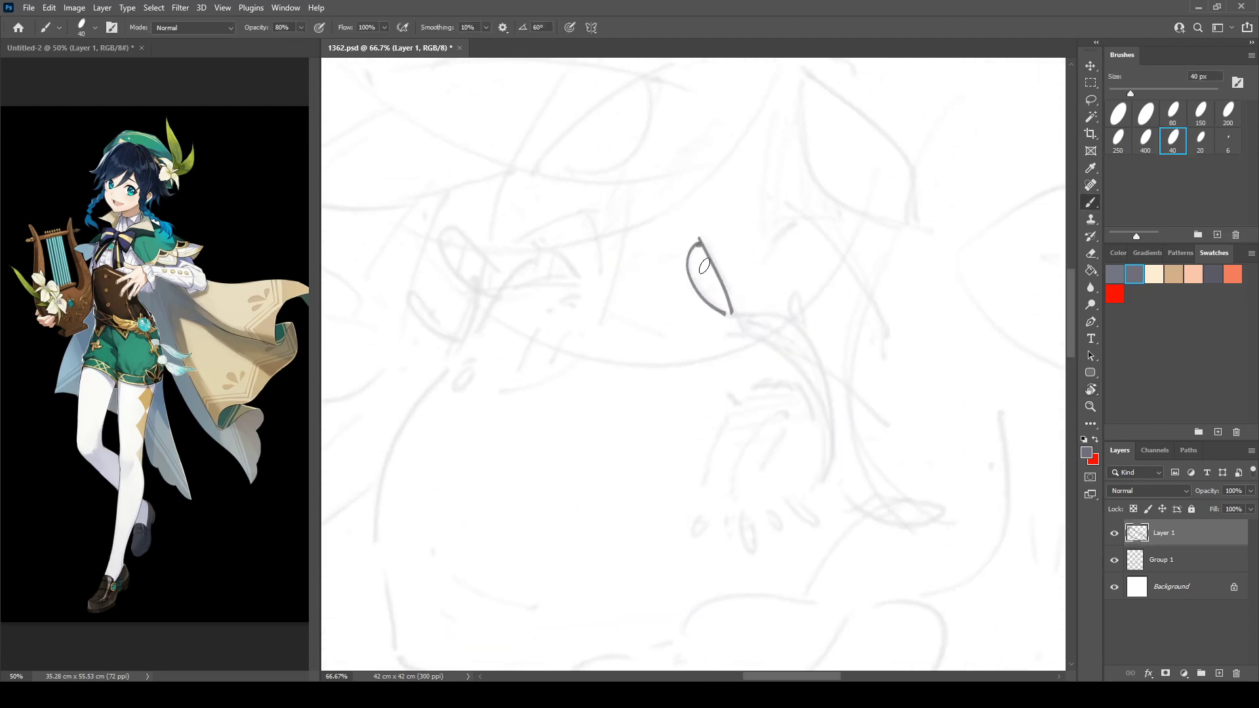
# Hatch the near eye's inner leaf, ink a smaller hatched leaf beside it, and draw the first curve of the upper lash line.
pyautogui.moveTo(696, 246)
pyautogui.mouseDown()
pyautogui.moveTo(698, 278)
pyautogui.moveTo(718, 275)
pyautogui.moveTo(727, 305)
pyautogui.moveTo(688, 249)
pyautogui.moveTo(625, 251)
pyautogui.moveTo(619, 290)
pyautogui.moveTo(661, 238)
pyautogui.mouseUp()
pyautogui.press('r')
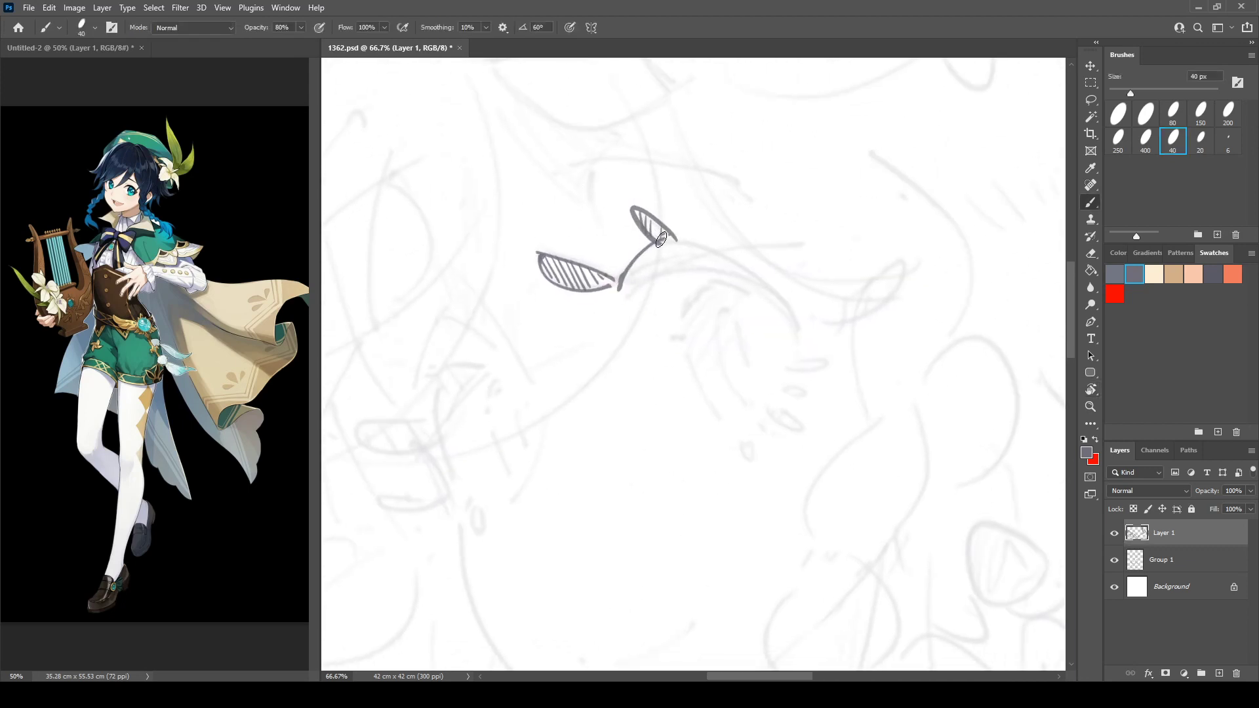
pyautogui.moveTo(623, 284)
pyautogui.mouseDown()
pyautogui.moveTo(725, 252)
pyautogui.moveTo(798, 249)
pyautogui.mouseUp()
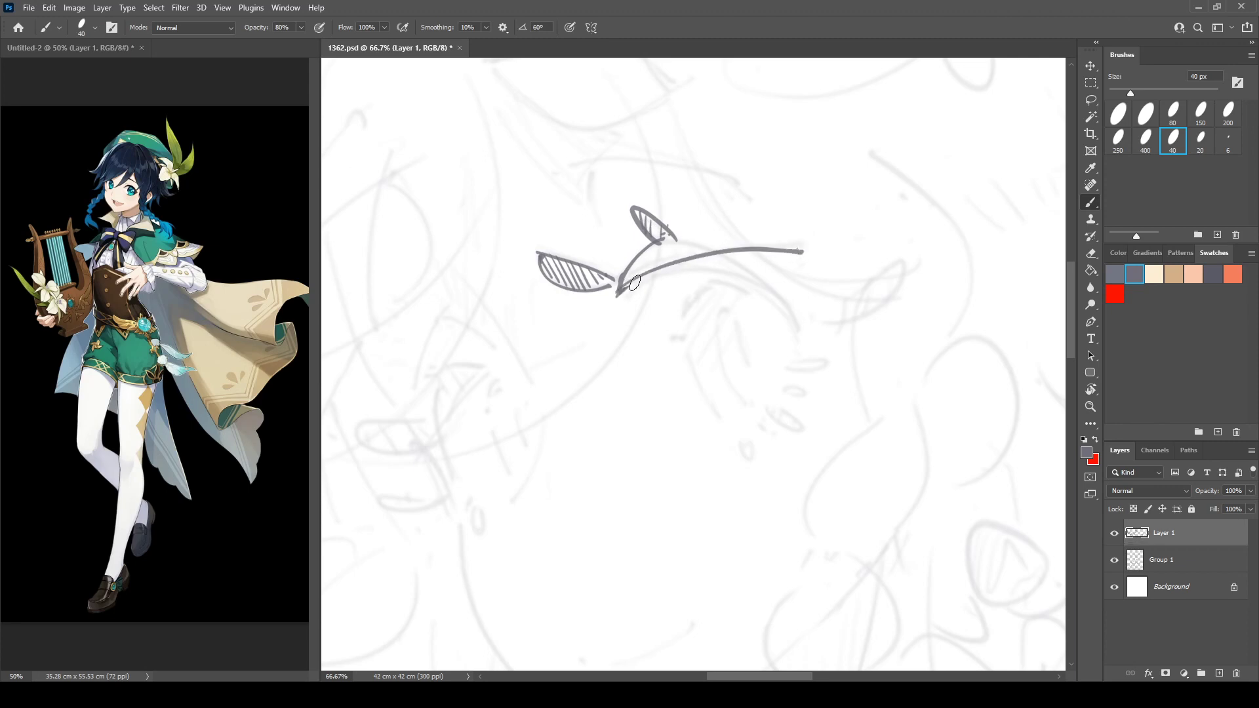
pyautogui.moveTo(635, 283)
pyautogui.mouseDown()
pyautogui.moveTo(663, 269)
pyautogui.moveTo(647, 274)
pyautogui.moveTo(723, 277)
pyautogui.moveTo(767, 299)
pyautogui.mouseUp()
# Ink the lower edge of the near eye's upper lash line and hatch inside the thick curved band.
pyautogui.press('r')
pyautogui.moveTo(705, 234)
pyautogui.mouseDown()
pyautogui.moveTo(745, 140)
pyautogui.moveTo(804, 404)
pyautogui.mouseUp()
pyautogui.press('r')
pyautogui.moveTo(770, 216); pyautogui.dragTo(649, 200)
pyautogui.moveTo(623, 269); pyautogui.dragTo(749, 276)
pyautogui.press('r')
pyautogui.moveTo(697, 199)
pyautogui.mouseDown()
pyautogui.moveTo(786, 228)
pyautogui.moveTo(822, 365)
pyautogui.mouseUp()
pyautogui.press('r')
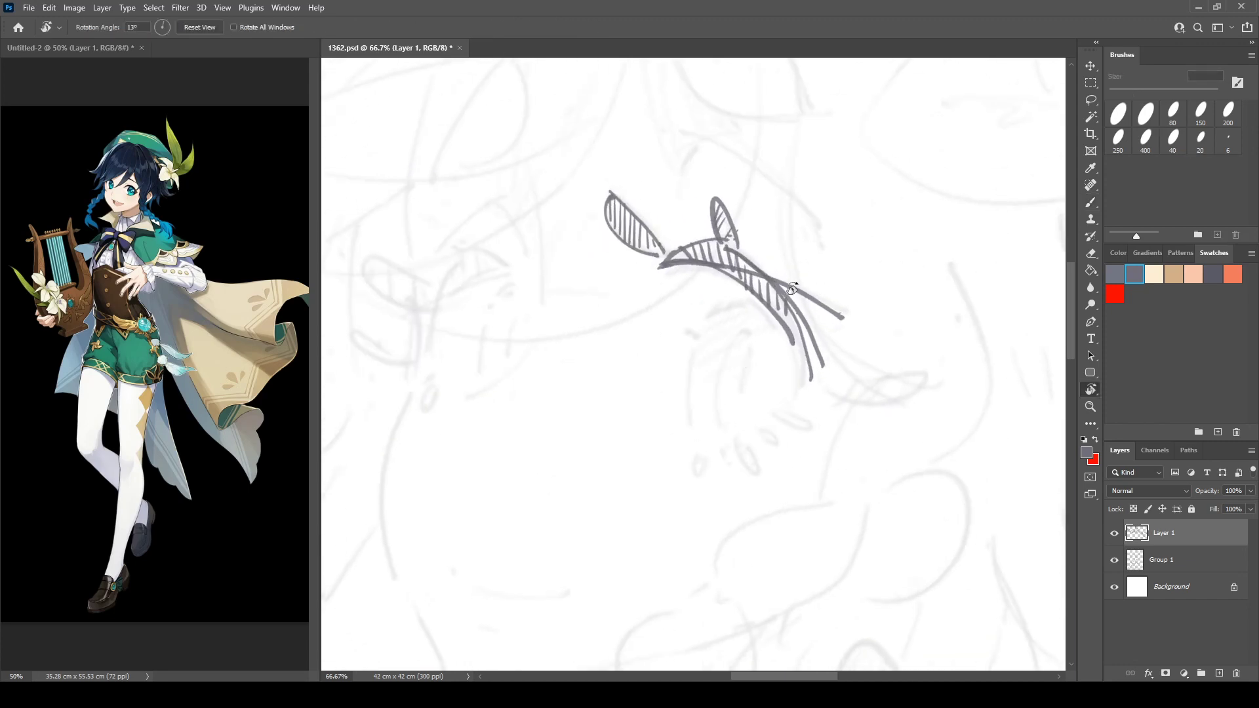
# Redo the outer end of the near eye's lash line and ink a hatched leaf-shaped wing at the outer corner.
pyautogui.hotkey('ctrl', 'z')
pyautogui.moveTo(739, 252)
pyautogui.mouseDown()
pyautogui.moveTo(795, 321)
pyautogui.moveTo(813, 375)
pyautogui.mouseUp()
pyautogui.press('r')
pyautogui.moveTo(813, 276); pyautogui.dragTo(778, 225)
pyautogui.press('space')
pyautogui.moveTo(790, 318)
pyautogui.mouseDown()
pyautogui.moveTo(742, 255)
pyautogui.moveTo(851, 220)
pyautogui.moveTo(755, 278)
pyautogui.moveTo(839, 237)
pyautogui.moveTo(775, 269)
pyautogui.moveTo(846, 217)
pyautogui.mouseUp()
pyautogui.press('r')
pyautogui.moveTo(704, 170); pyautogui.dragTo(756, 171)
pyautogui.press('space')
pyautogui.moveTo(741, 172); pyautogui.dragTo(793, 257)
pyautogui.moveTo(609, 219)
pyautogui.mouseDown()
pyautogui.moveTo(684, 274)
pyautogui.moveTo(718, 251)
pyautogui.moveTo(711, 208)
pyautogui.moveTo(723, 249)
pyautogui.mouseUp()
pyautogui.moveTo(707, 203)
pyautogui.mouseDown()
pyautogui.moveTo(741, 246)
pyautogui.moveTo(714, 181)
pyautogui.moveTo(716, 227)
pyautogui.mouseUp()
pyautogui.press('r')
pyautogui.press('space')
pyautogui.moveTo(716, 227)
pyautogui.mouseDown()
pyautogui.moveTo(659, 190)
pyautogui.moveTo(758, 251)
pyautogui.mouseUp()
pyautogui.moveTo(589, 257)
pyautogui.mouseDown()
pyautogui.moveTo(764, 205)
pyautogui.moveTo(802, 325)
pyautogui.mouseUp()
# Ink the near eye's iris side contours and the small hatched lower-lash leaves beneath it.
pyautogui.press('r')
pyautogui.press('r')
pyautogui.moveTo(824, 226); pyautogui.dragTo(757, 184)
pyautogui.press('space')
pyautogui.moveTo(757, 185); pyautogui.dragTo(677, 175)
pyautogui.moveTo(700, 290)
pyautogui.mouseDown()
pyautogui.moveTo(770, 240)
pyautogui.moveTo(754, 280)
pyautogui.moveTo(787, 230)
pyautogui.moveTo(776, 272)
pyautogui.mouseUp()
pyautogui.hotkey('ctrl', 'z')
pyautogui.press('r')
pyautogui.moveTo(682, 227); pyautogui.dragTo(701, 232)
pyautogui.press('space')
pyautogui.moveTo(701, 233); pyautogui.dragTo(805, 152)
pyautogui.press('b')
pyautogui.moveTo(801, 247)
pyautogui.mouseDown()
pyautogui.moveTo(834, 253)
pyautogui.moveTo(798, 253)
pyautogui.moveTo(813, 261)
pyautogui.mouseUp()
pyautogui.moveTo(823, 253)
pyautogui.mouseDown()
pyautogui.moveTo(782, 265)
pyautogui.moveTo(794, 307)
pyautogui.moveTo(773, 289)
pyautogui.moveTo(788, 301)
pyautogui.moveTo(758, 301)
pyautogui.mouseUp()
pyautogui.press('r')
pyautogui.moveTo(761, 190)
pyautogui.mouseDown()
pyautogui.moveTo(741, 187)
pyautogui.moveTo(774, 267)
pyautogui.moveTo(717, 258)
pyautogui.moveTo(758, 226)
pyautogui.moveTo(716, 272)
pyautogui.moveTo(755, 373)
pyautogui.mouseUp()
# Ink the near eye's narrow pupil and inner iris arcs, cleaning the strokes with the eraser.
pyautogui.press('b')
pyautogui.press('e')
pyautogui.press('b')
pyautogui.press('e')
pyautogui.moveTo(718, 259)
pyautogui.mouseDown()
pyautogui.moveTo(716, 292)
pyautogui.moveTo(719, 274)
pyautogui.moveTo(767, 252)
pyautogui.moveTo(757, 274)
pyautogui.mouseUp()
pyautogui.press('b')
pyautogui.moveTo(761, 230); pyautogui.dragTo(762, 276)
pyautogui.press('e')
pyautogui.press('b')
pyautogui.moveTo(764, 275)
pyautogui.mouseDown()
pyautogui.moveTo(759, 232)
pyautogui.moveTo(792, 262)
pyautogui.moveTo(786, 223)
pyautogui.moveTo(794, 278)
pyautogui.mouseUp()
pyautogui.press('e')
pyautogui.press('b')
pyautogui.press('e')
pyautogui.moveTo(777, 219)
pyautogui.mouseDown()
pyautogui.moveTo(770, 206)
pyautogui.moveTo(732, 254)
pyautogui.moveTo(750, 311)
pyautogui.moveTo(804, 255)
pyautogui.moveTo(807, 281)
pyautogui.moveTo(796, 269)
pyautogui.mouseUp()
pyautogui.press('b')
pyautogui.press('e')
pyautogui.press('b')
pyautogui.moveTo(736, 226)
pyautogui.mouseDown()
pyautogui.moveTo(849, 160)
pyautogui.moveTo(860, 169)
pyautogui.mouseUp()
pyautogui.press('r')
pyautogui.moveTo(834, 126); pyautogui.dragTo(784, 290)
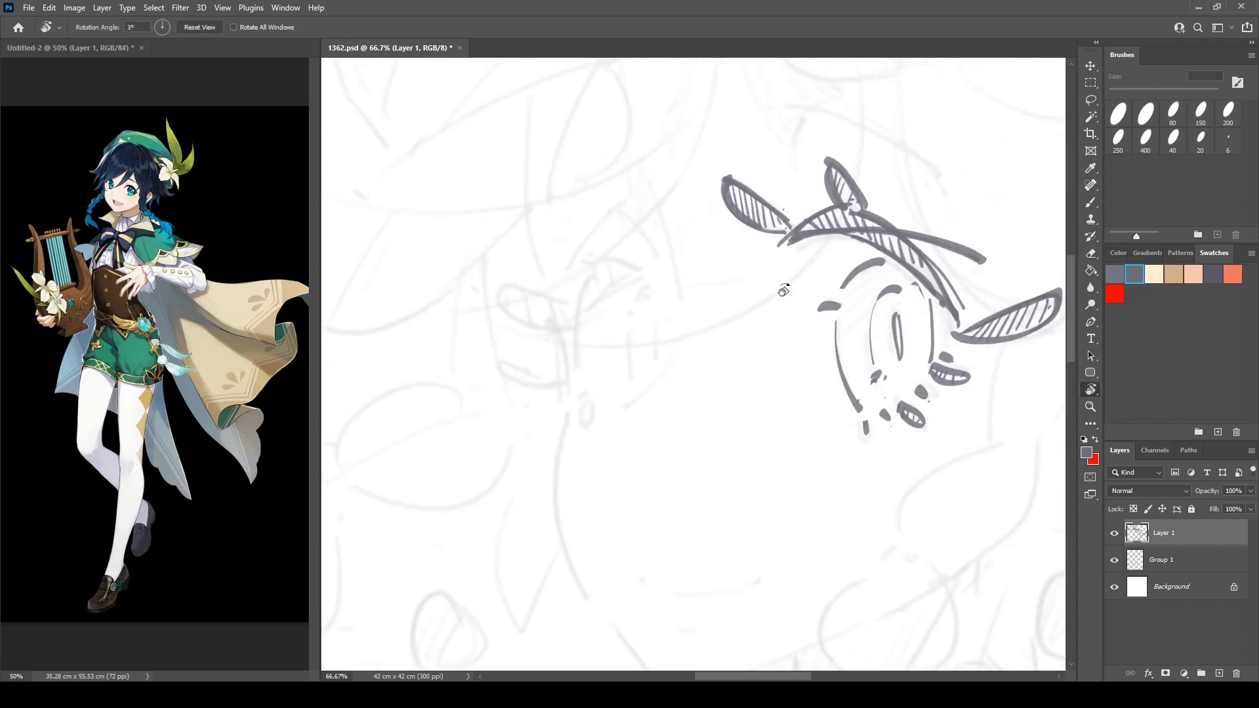
# Ink the long eyelid crease and short accent strokes above the near eye's lash line.
pyautogui.moveTo(646, 209); pyautogui.dragTo(671, 264)
pyautogui.press('b')
pyautogui.moveTo(799, 188)
pyautogui.mouseDown()
pyautogui.moveTo(669, 243)
pyautogui.moveTo(690, 272)
pyautogui.mouseUp()
pyautogui.press('r')
pyautogui.moveTo(692, 217)
pyautogui.mouseDown()
pyautogui.moveTo(596, 223)
pyautogui.moveTo(577, 252)
pyautogui.moveTo(729, 214)
pyautogui.moveTo(823, 246)
pyautogui.mouseUp()
pyautogui.press('b')
pyautogui.press('r')
pyautogui.press('b')
pyautogui.moveTo(685, 309)
pyautogui.mouseDown()
pyautogui.moveTo(696, 305)
pyautogui.moveTo(610, 211)
pyautogui.moveTo(593, 169)
pyautogui.moveTo(618, 154)
pyautogui.moveTo(598, 233)
pyautogui.mouseUp()
# Outline the large leaf shape above the near eye, erasing and redrawing part of its lower edge.
pyautogui.press('r')
pyautogui.moveTo(613, 130)
pyautogui.mouseDown()
pyautogui.moveTo(667, 181)
pyautogui.moveTo(699, 255)
pyautogui.mouseUp()
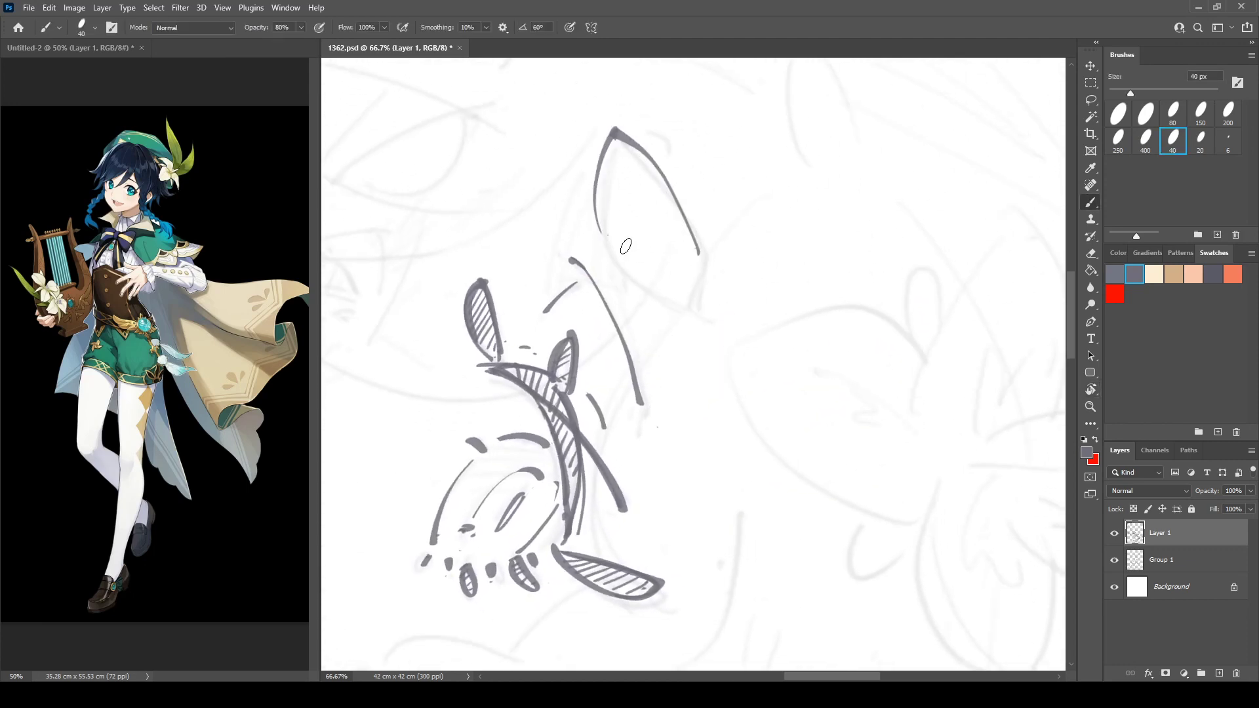
pyautogui.moveTo(603, 241)
pyautogui.mouseDown()
pyautogui.moveTo(650, 287)
pyautogui.moveTo(706, 307)
pyautogui.mouseUp()
pyautogui.press('r')
pyautogui.moveTo(692, 220); pyautogui.dragTo(588, 301)
pyautogui.moveTo(591, 297); pyautogui.dragTo(710, 165)
pyautogui.press('e')
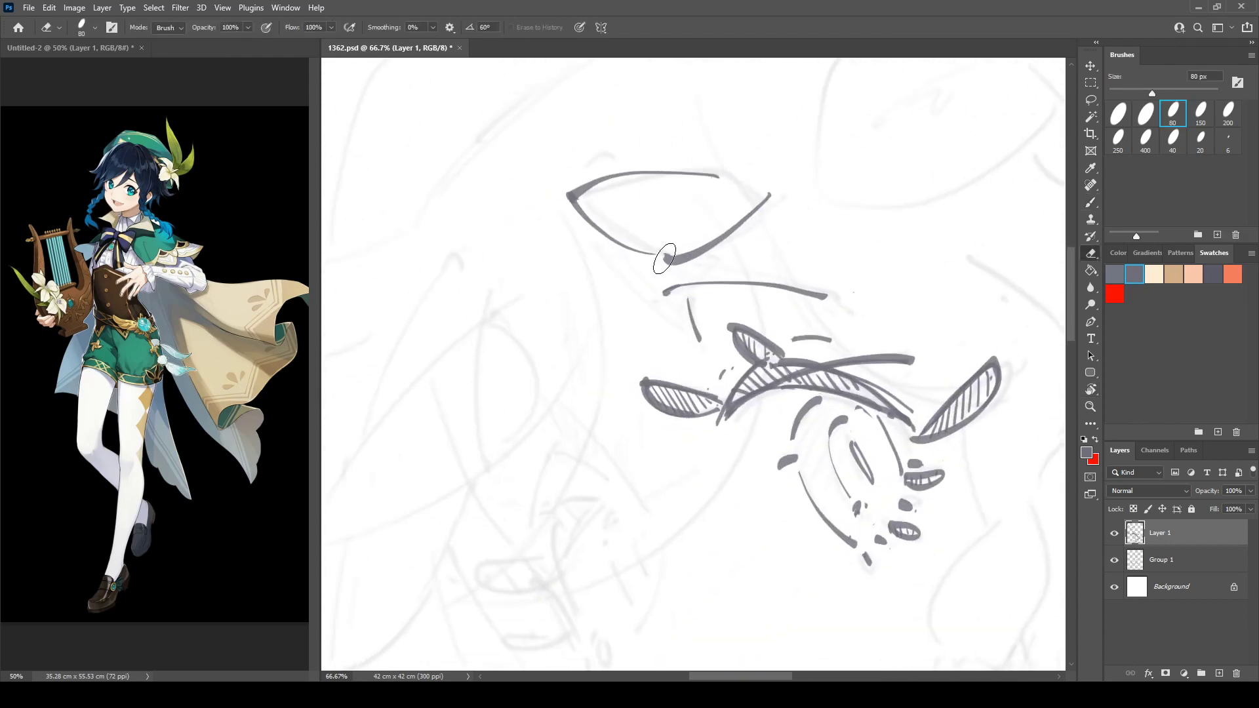
pyautogui.moveTo(664, 258); pyautogui.dragTo(777, 191)
pyautogui.press('b')
pyautogui.moveTo(669, 259); pyautogui.dragTo(774, 210)
# Close the large leaf outline above the near eye and add a small hatched sliver above its inner tip.
pyautogui.press('r')
pyautogui.moveTo(713, 160)
pyautogui.mouseDown()
pyautogui.moveTo(565, 199)
pyautogui.moveTo(659, 189)
pyautogui.mouseUp()
pyautogui.press('b')
pyautogui.press('r')
pyautogui.moveTo(572, 193)
pyautogui.mouseDown()
pyautogui.moveTo(739, 152)
pyautogui.moveTo(726, 232)
pyautogui.mouseUp()
pyautogui.press('b')
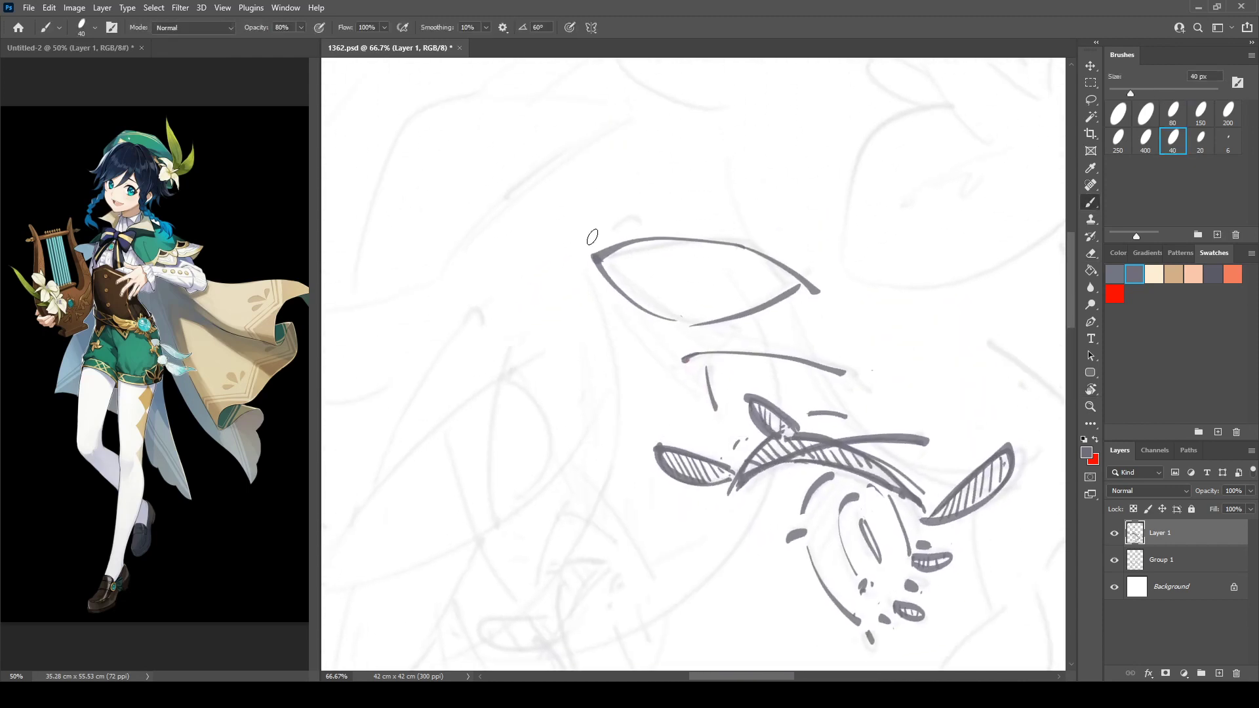
pyautogui.moveTo(575, 234); pyautogui.dragTo(607, 230)
pyautogui.press('r')
pyautogui.moveTo(609, 199); pyautogui.dragTo(715, 184)
pyautogui.press('b')
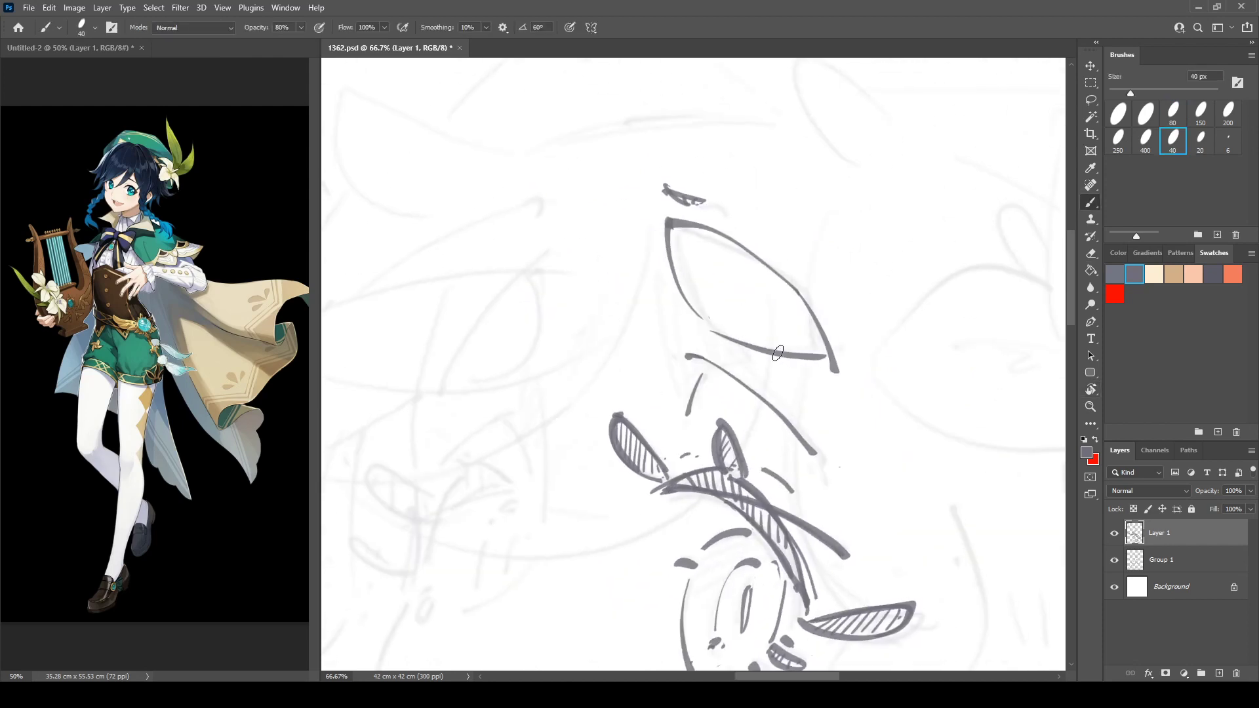
# Ink a diagonal line below the large leaf's inner edge and hatch the gap between them.
pyautogui.press('r')
pyautogui.moveTo(716, 270); pyautogui.dragTo(686, 267)
pyautogui.press('b')
pyautogui.moveTo(646, 290)
pyautogui.mouseDown()
pyautogui.moveTo(615, 244)
pyautogui.moveTo(657, 329)
pyautogui.mouseUp()
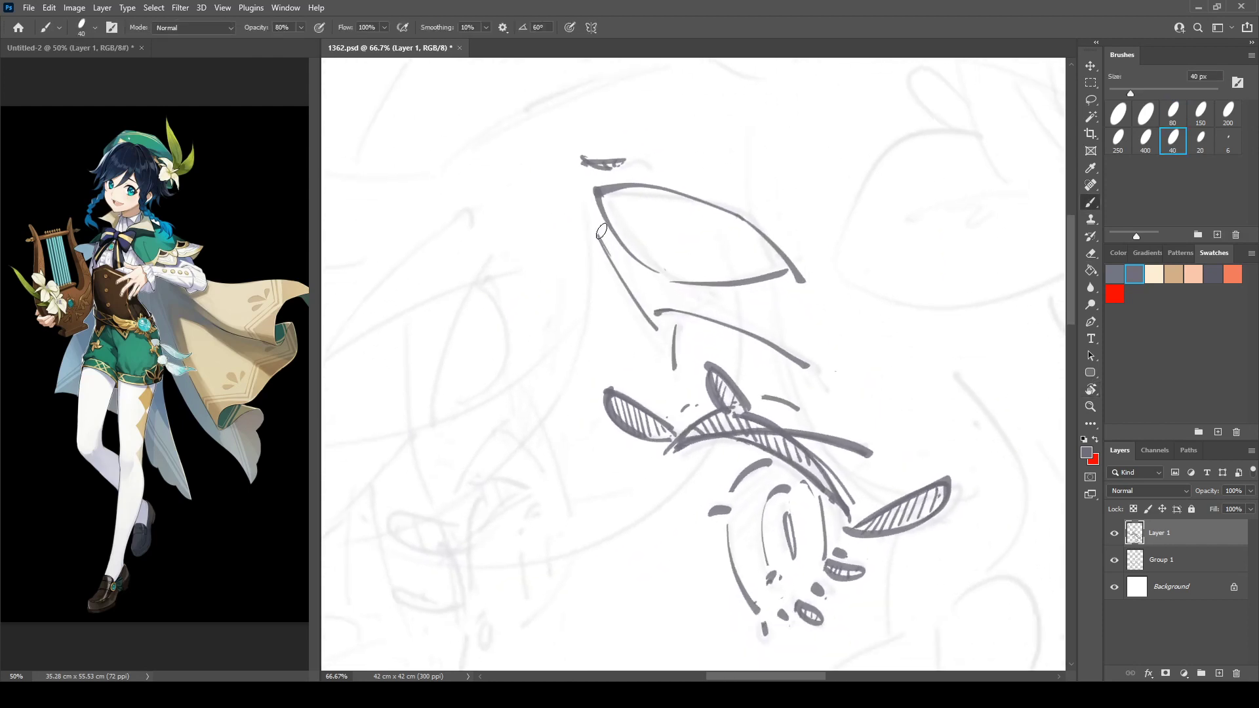
pyautogui.moveTo(600, 236); pyautogui.dragTo(649, 321)
pyautogui.moveTo(621, 252); pyautogui.dragTo(659, 306)
pyautogui.moveTo(646, 261); pyautogui.dragTo(671, 305)
pyautogui.moveTo(676, 289); pyautogui.dragTo(684, 298)
pyautogui.moveTo(690, 288); pyautogui.dragTo(693, 295)
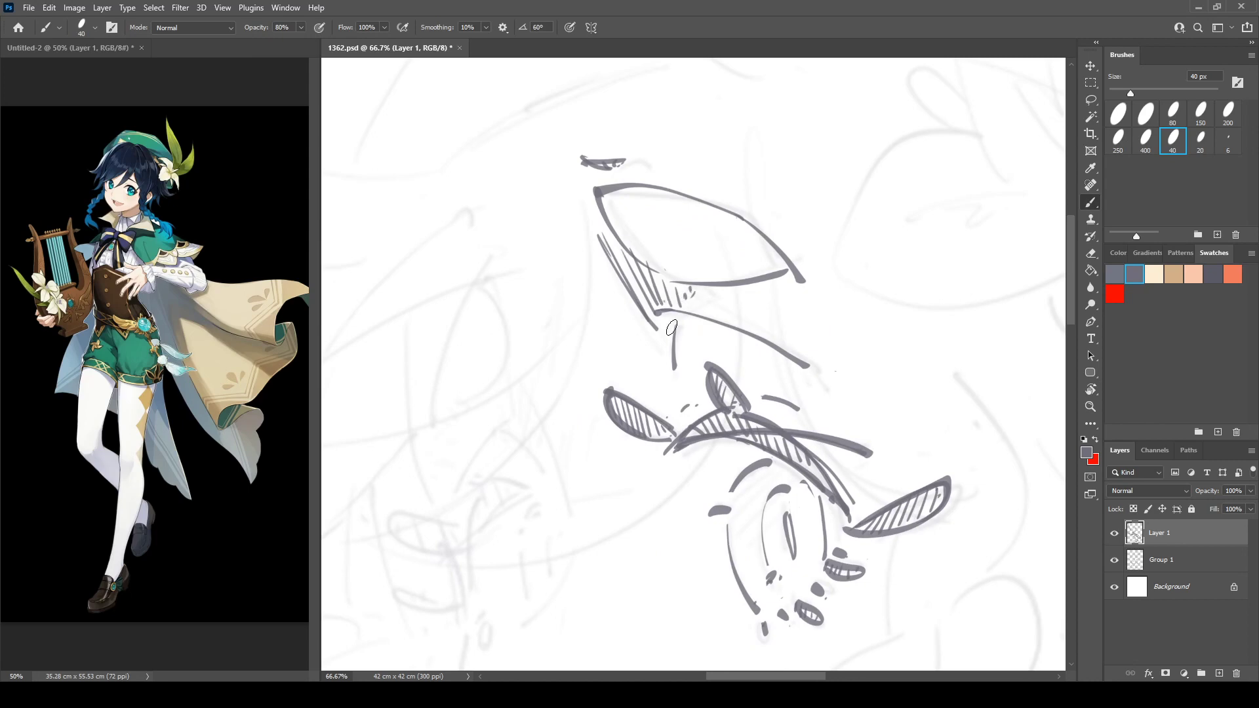
# Hatch the upper part of the near iris with diagonal strokes and thicken its outer edge.
pyautogui.moveTo(712, 348); pyautogui.dragTo(591, 228)
pyautogui.moveTo(643, 328); pyautogui.dragTo(883, 217)
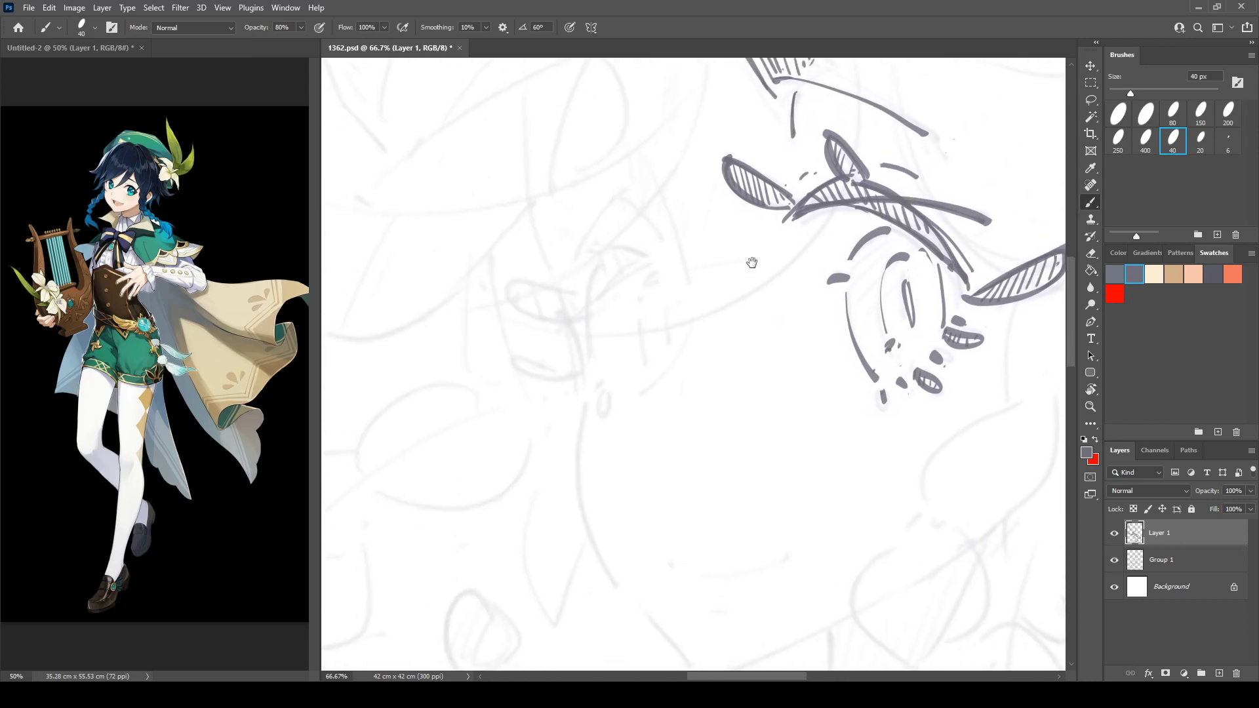
pyautogui.moveTo(752, 263); pyautogui.dragTo(628, 144)
pyautogui.moveTo(741, 130)
pyautogui.mouseDown()
pyautogui.moveTo(724, 197)
pyautogui.moveTo(787, 152)
pyautogui.mouseUp()
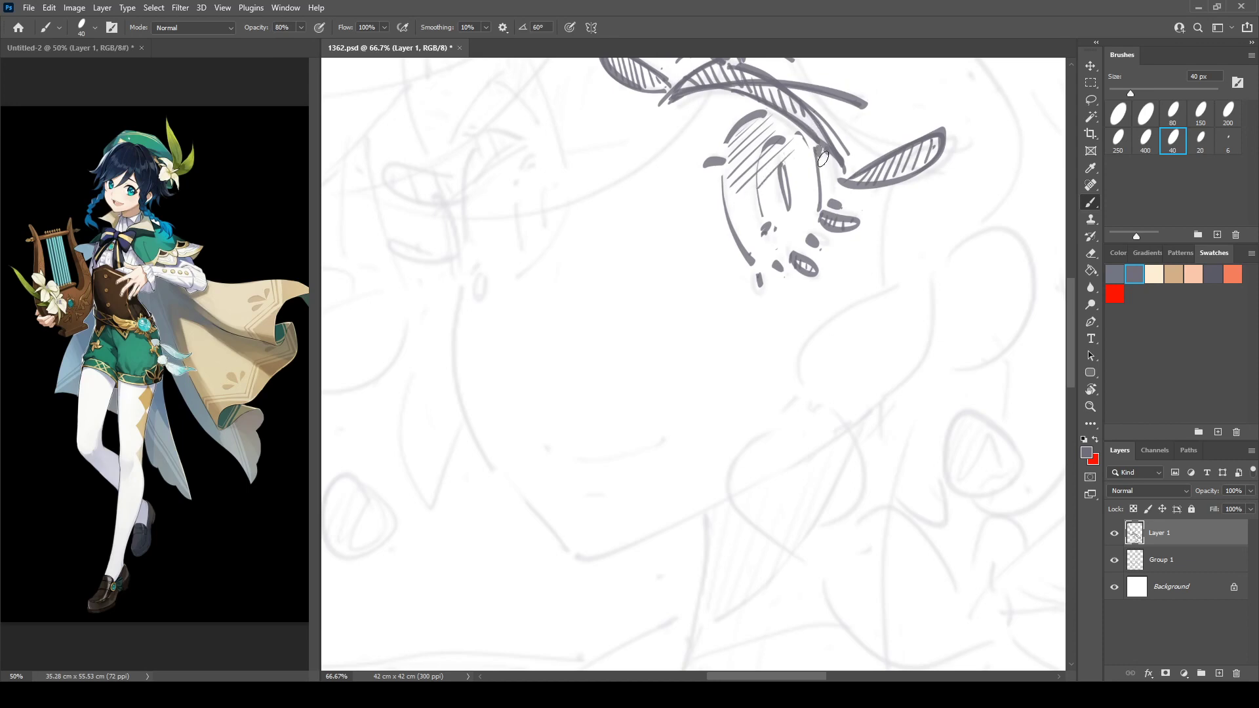
pyautogui.moveTo(733, 215)
pyautogui.mouseDown()
pyautogui.moveTo(825, 173)
pyautogui.moveTo(787, 317)
pyautogui.mouseUp()
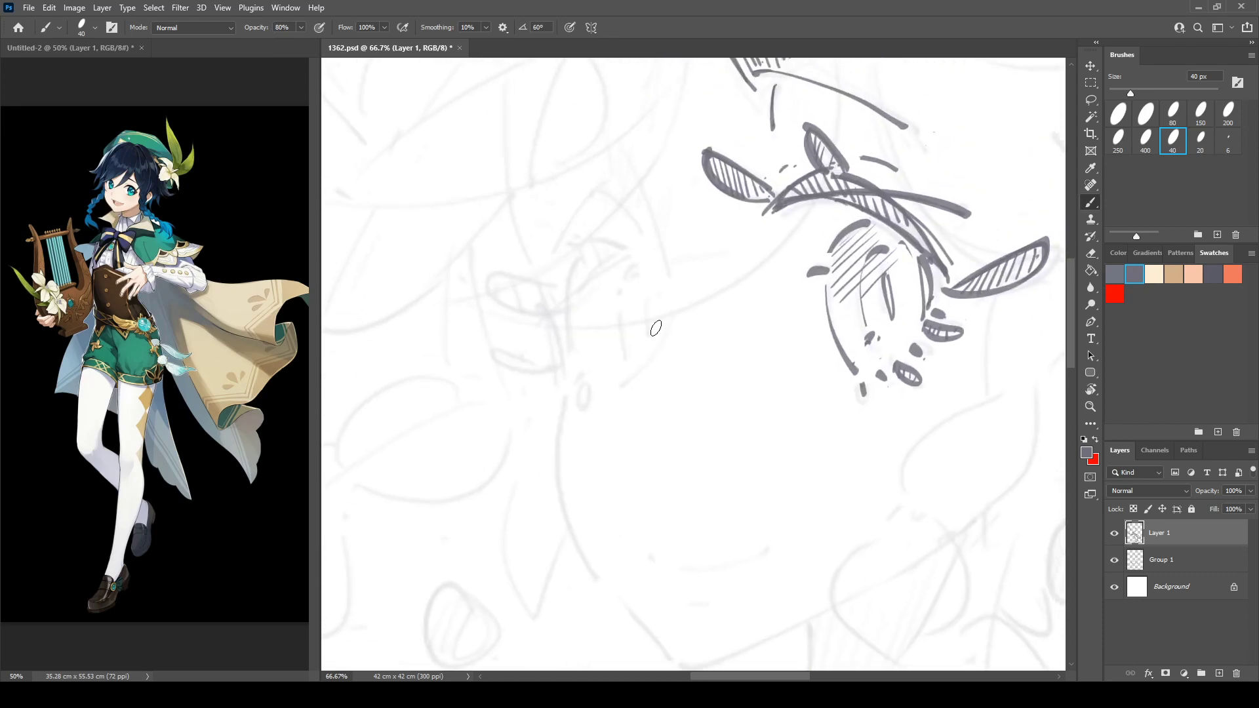
# Outline the far eye's outer lash leaf and fill it with hatching.
pyautogui.moveTo(564, 263); pyautogui.dragTo(616, 341)
pyautogui.moveTo(534, 365)
pyautogui.mouseDown()
pyautogui.moveTo(569, 391)
pyautogui.moveTo(610, 387)
pyautogui.moveTo(532, 368)
pyautogui.moveTo(590, 393)
pyautogui.moveTo(613, 380)
pyautogui.moveTo(554, 377)
pyautogui.mouseUp()
pyautogui.press('e')
pyautogui.press('b')
pyautogui.moveTo(551, 351); pyautogui.dragTo(569, 393)
pyautogui.moveTo(566, 355); pyautogui.dragTo(582, 400)
pyautogui.moveTo(581, 359); pyautogui.dragTo(597, 396)
# Ink and hatch the far eye's upper lash line and draw the outer side strokes below it.
pyautogui.moveTo(598, 365)
pyautogui.mouseDown()
pyautogui.moveTo(606, 393)
pyautogui.moveTo(694, 331)
pyautogui.mouseUp()
pyautogui.moveTo(617, 385)
pyautogui.mouseDown()
pyautogui.moveTo(638, 323)
pyautogui.moveTo(685, 333)
pyautogui.mouseUp()
pyautogui.moveTo(626, 362)
pyautogui.mouseDown()
pyautogui.moveTo(636, 349)
pyautogui.moveTo(635, 361)
pyautogui.mouseUp()
pyautogui.moveTo(618, 362); pyautogui.dragTo(646, 344)
pyautogui.moveTo(623, 348); pyautogui.dragTo(661, 328)
pyautogui.moveTo(631, 330)
pyautogui.mouseDown()
pyautogui.moveTo(669, 335)
pyautogui.moveTo(595, 423)
pyautogui.mouseUp()
pyautogui.moveTo(630, 372)
pyautogui.mouseDown()
pyautogui.moveTo(628, 434)
pyautogui.moveTo(619, 391)
pyautogui.mouseUp()
pyautogui.moveTo(607, 447); pyautogui.dragTo(622, 447)
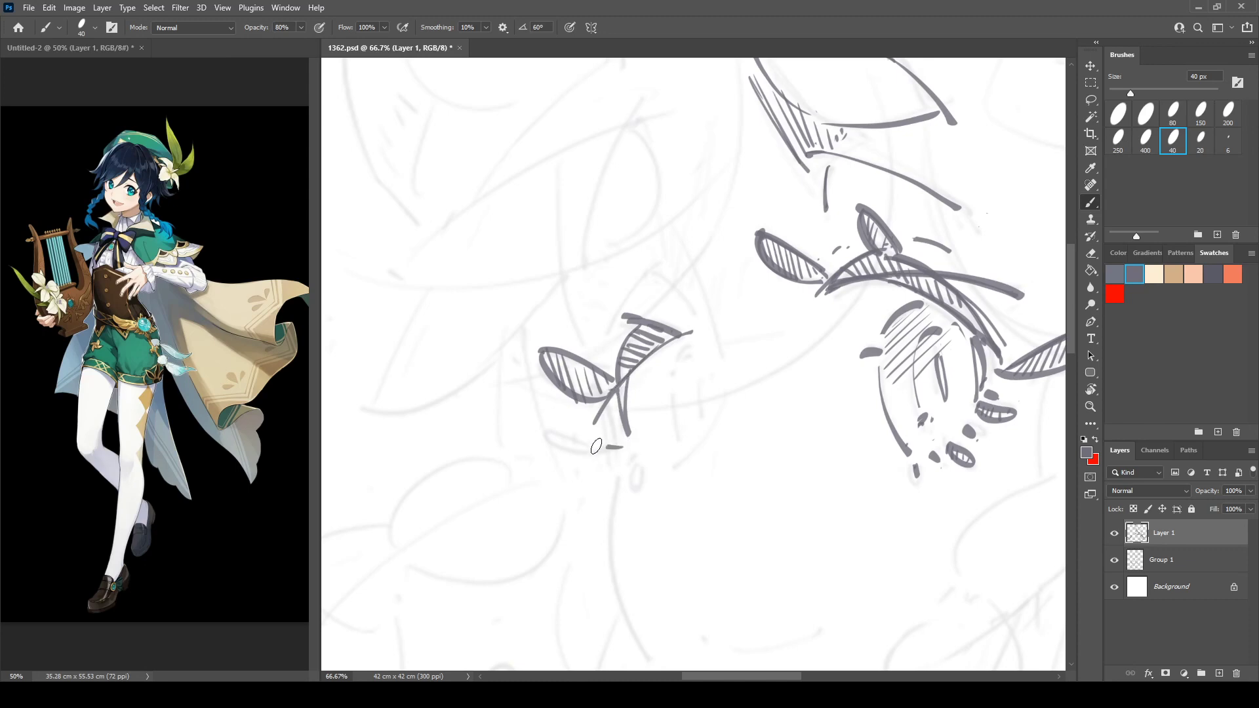
# Ink the far eye's hatched lower-lash leaves and the pointed crease lines above its upper lash.
pyautogui.press('e')
pyautogui.moveTo(576, 444)
pyautogui.mouseDown()
pyautogui.moveTo(606, 459)
pyautogui.moveTo(570, 454)
pyautogui.moveTo(628, 463)
pyautogui.mouseUp()
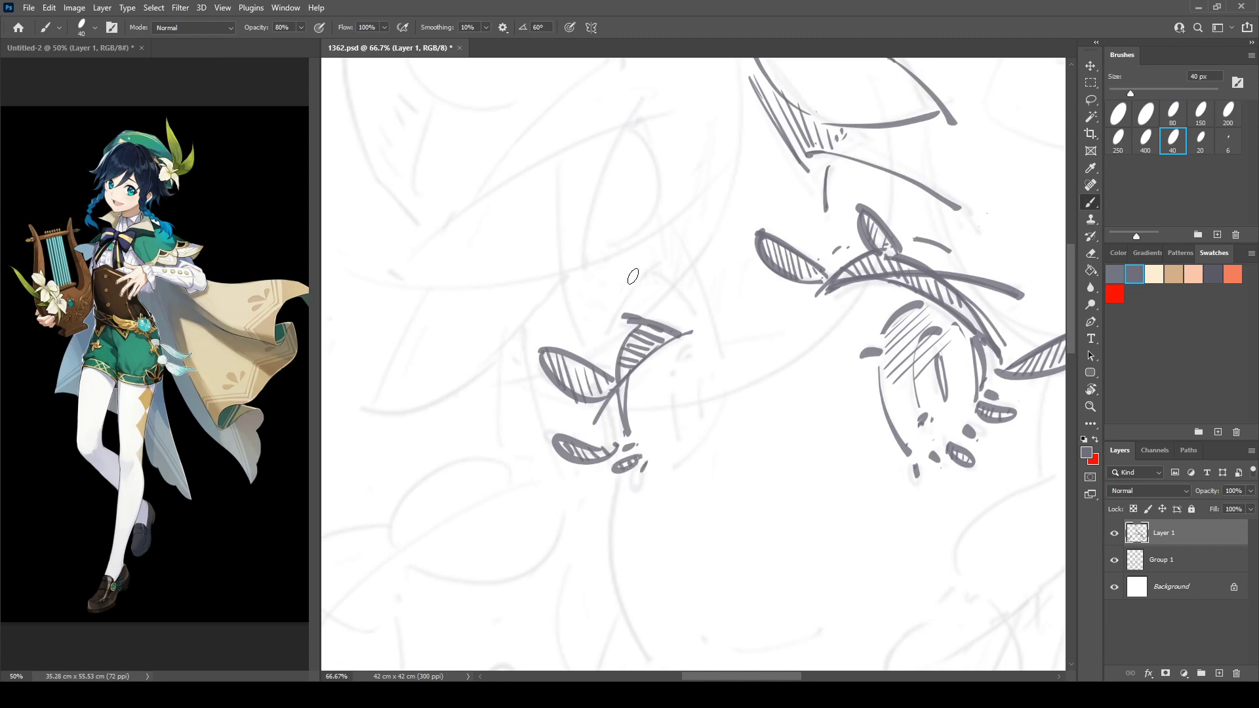
pyautogui.moveTo(605, 331)
pyautogui.mouseDown()
pyautogui.moveTo(653, 264)
pyautogui.moveTo(693, 303)
pyautogui.mouseUp()
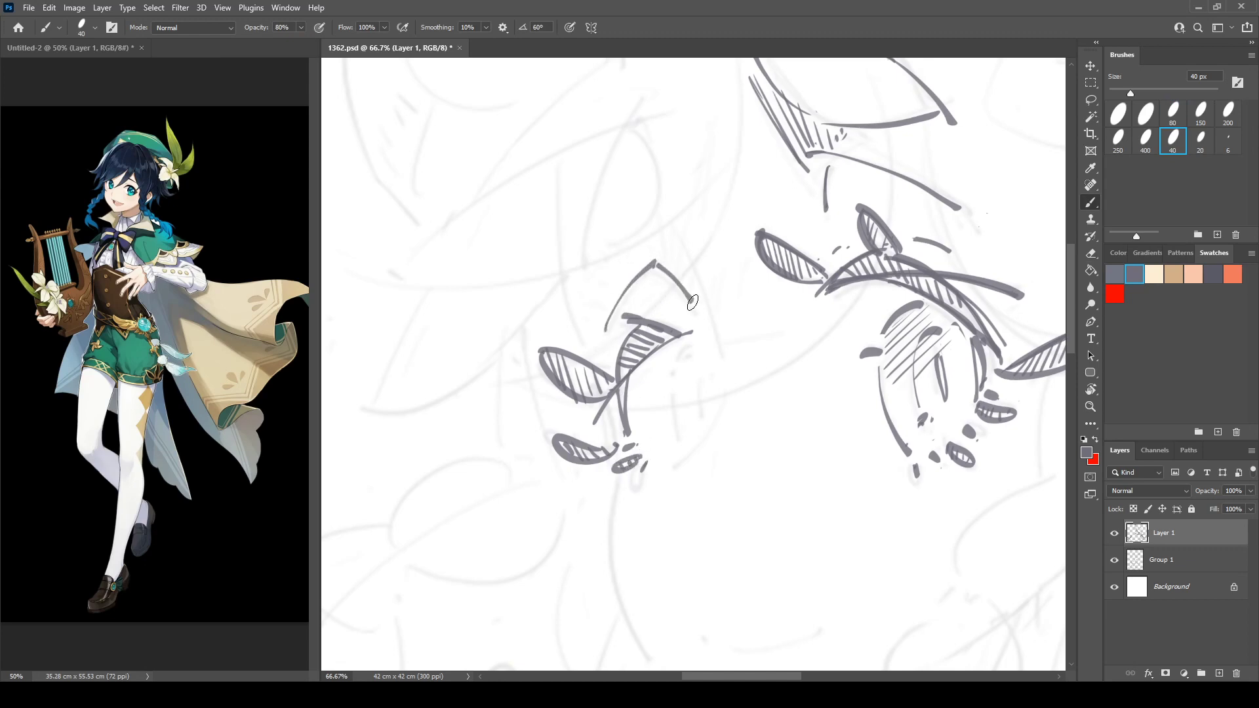
pyautogui.moveTo(722, 357)
pyautogui.mouseDown()
pyautogui.moveTo(589, 246)
pyautogui.moveTo(568, 265)
pyautogui.moveTo(576, 326)
pyautogui.mouseUp()
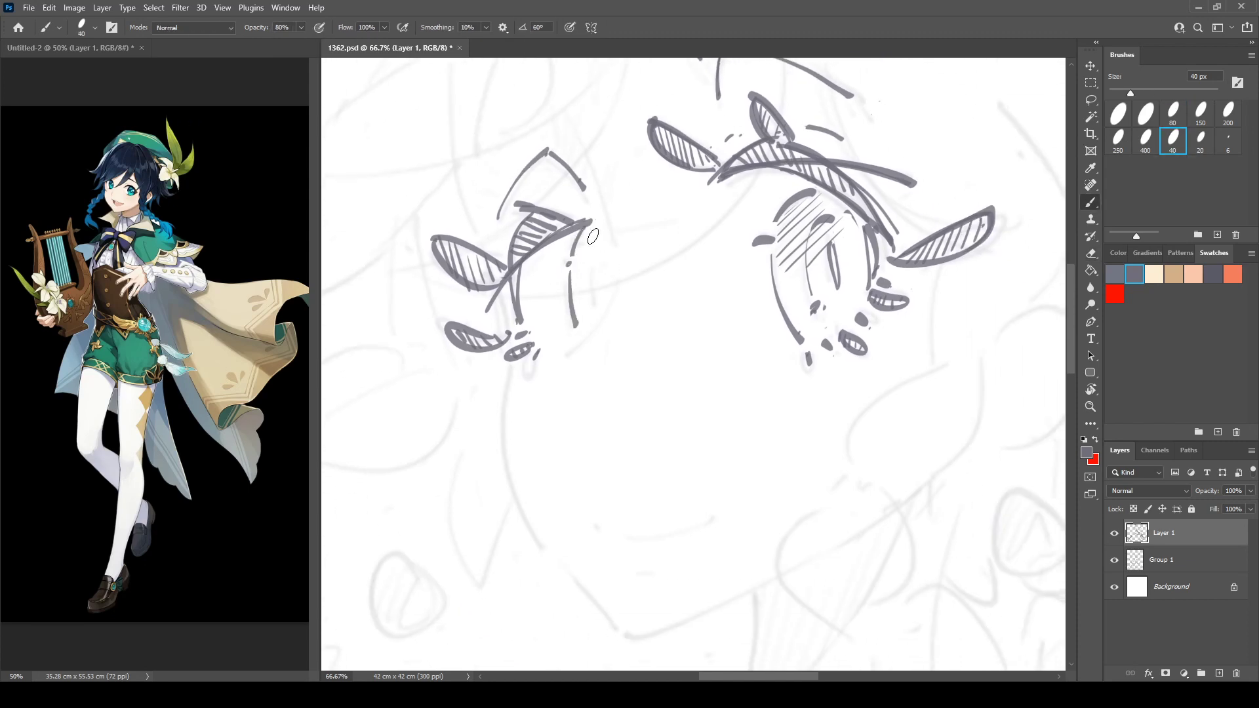
# Ink the far eye's iris, pupil and lower contour, plus a long curved line along its inner side.
pyautogui.moveTo(602, 267); pyautogui.dragTo(600, 305)
pyautogui.press('e')
pyautogui.press('b')
pyautogui.press('e')
pyautogui.press('b')
pyautogui.moveTo(590, 249); pyautogui.dragTo(585, 271)
pyautogui.moveTo(572, 139); pyautogui.dragTo(614, 263)
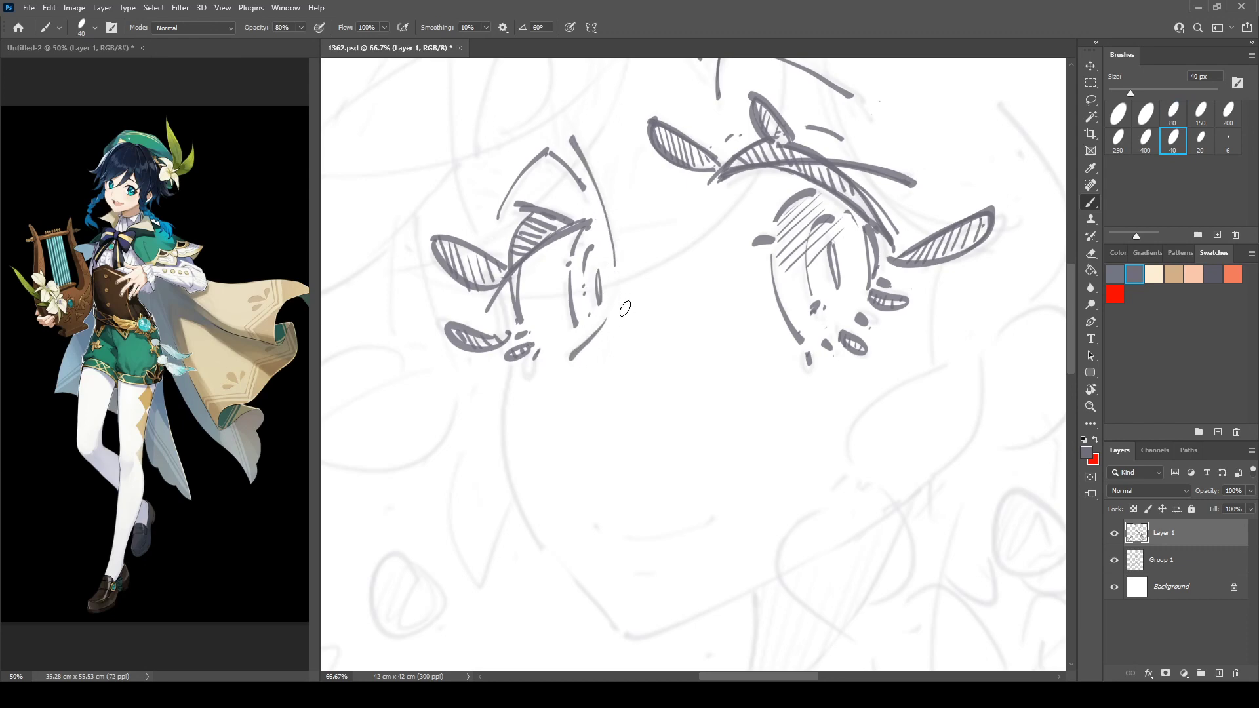
pyautogui.moveTo(560, 360); pyautogui.dragTo(603, 321)
# Check both eyes in a mirrored view, restore the orientation, and hatch the upper part of the far iris.
pyautogui.hotkey('ctrl', 'shift', 'h')
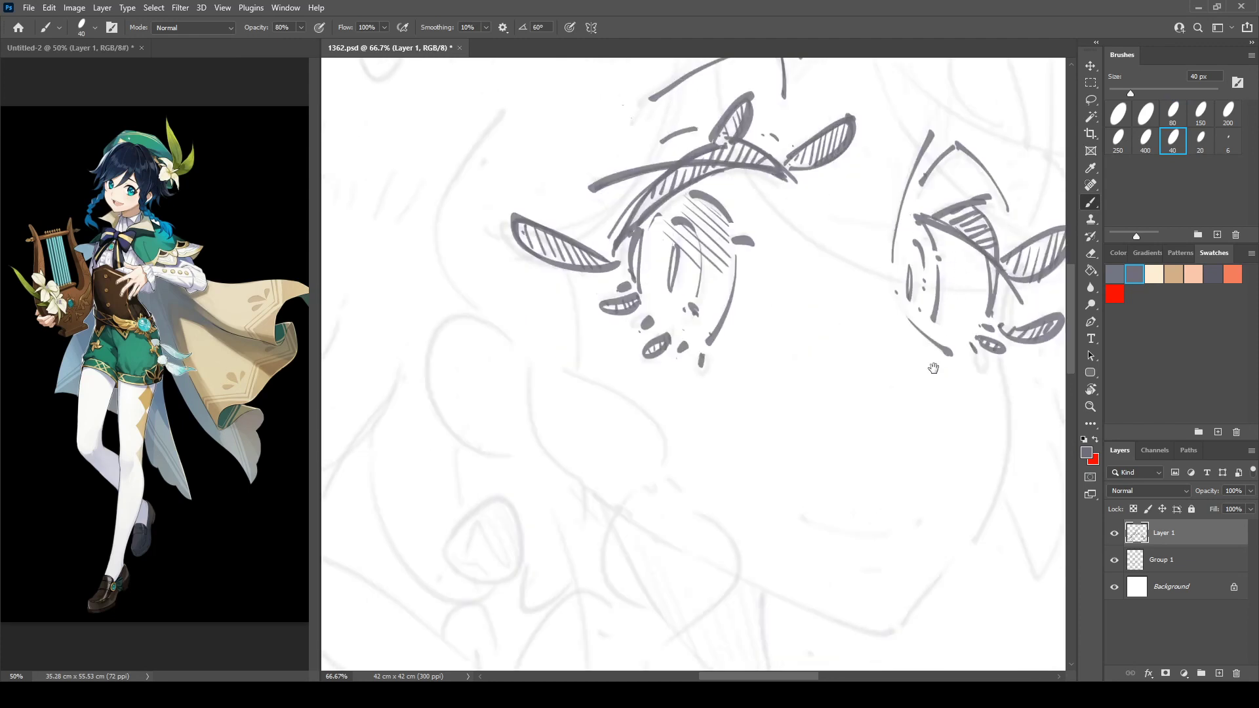
pyautogui.moveTo(934, 368); pyautogui.dragTo(748, 361)
pyautogui.moveTo(833, 300); pyautogui.dragTo(825, 324)
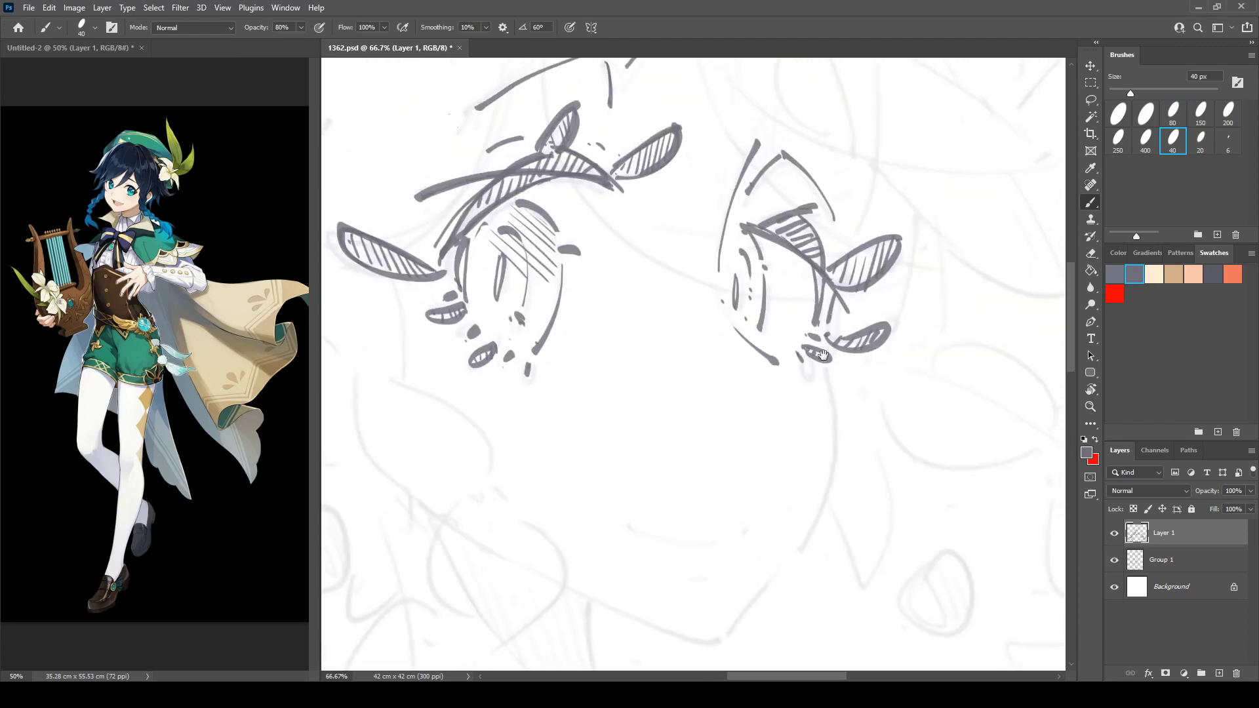
pyautogui.hotkey('ctrl', 'shift', 'h')
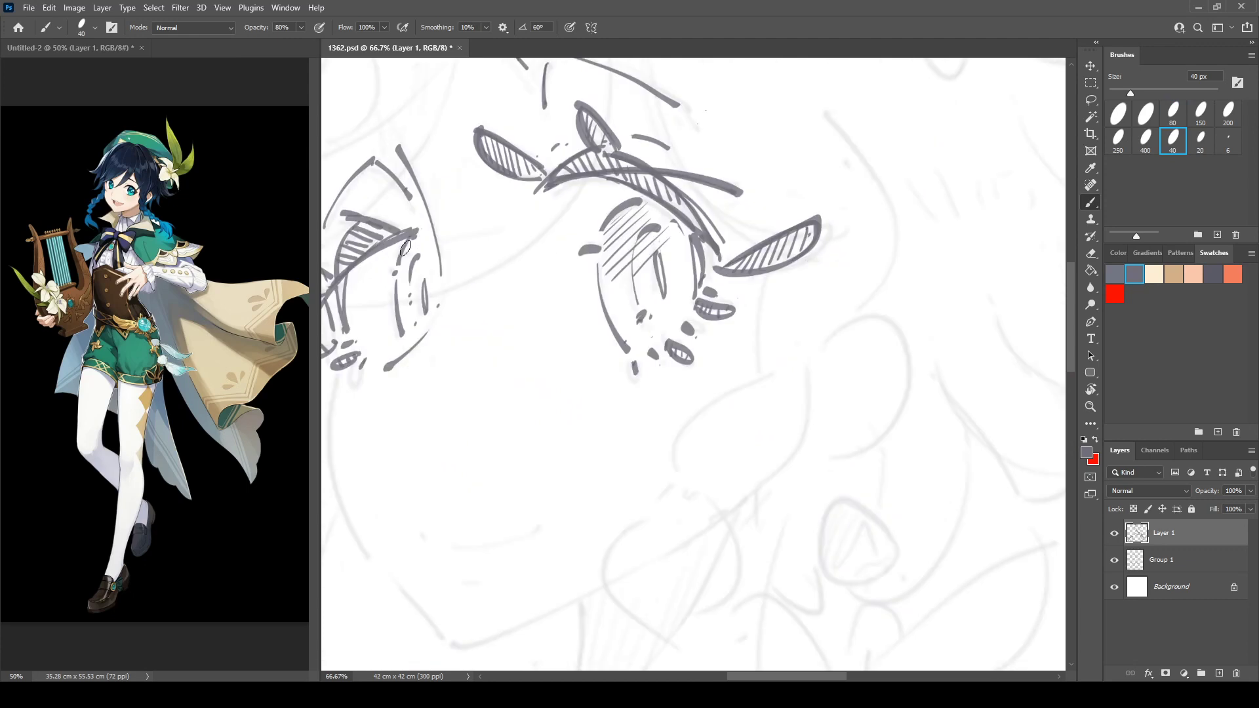
pyautogui.moveTo(421, 233)
pyautogui.mouseDown()
pyautogui.moveTo(404, 285)
pyautogui.moveTo(417, 231)
pyautogui.moveTo(604, 156)
pyautogui.mouseUp()
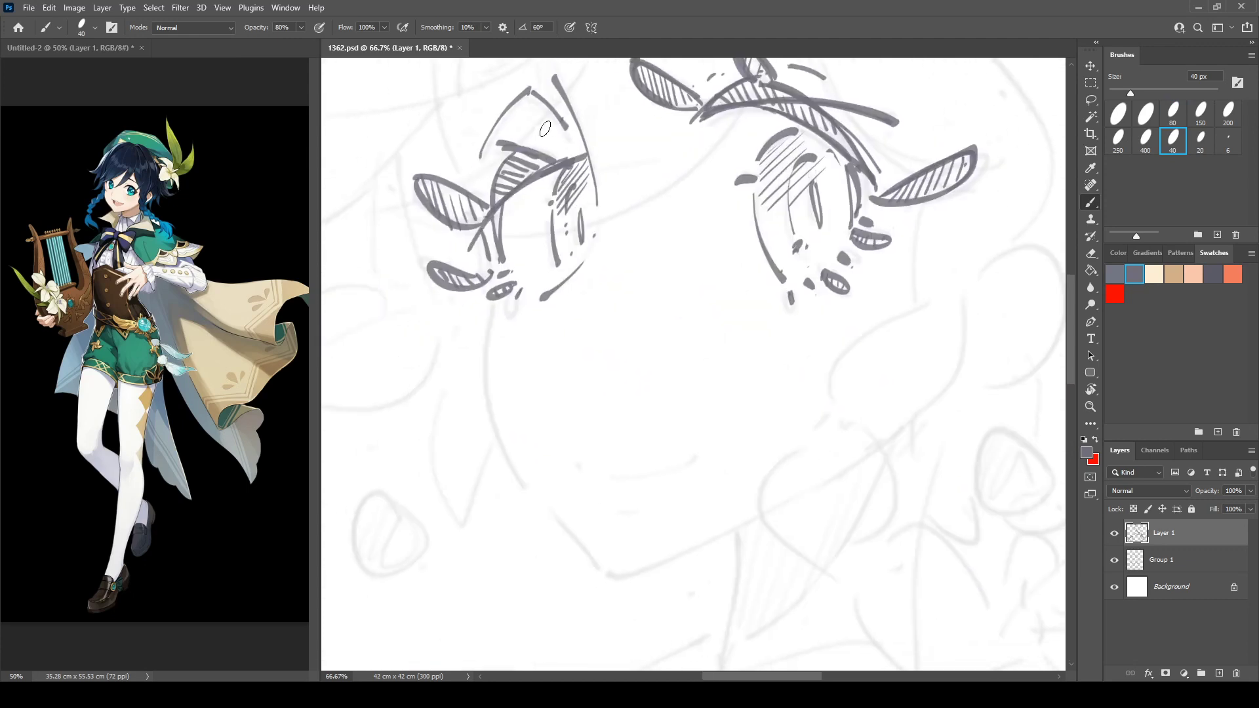
pyautogui.moveTo(493, 298)
pyautogui.mouseDown()
pyautogui.moveTo(496, 420)
pyautogui.moveTo(536, 485)
pyautogui.mouseUp()
pyautogui.hotkey('ctrl', 'z')
pyautogui.moveTo(493, 303)
pyautogui.mouseDown()
pyautogui.moveTo(493, 425)
pyautogui.moveTo(544, 501)
pyautogui.mouseUp()
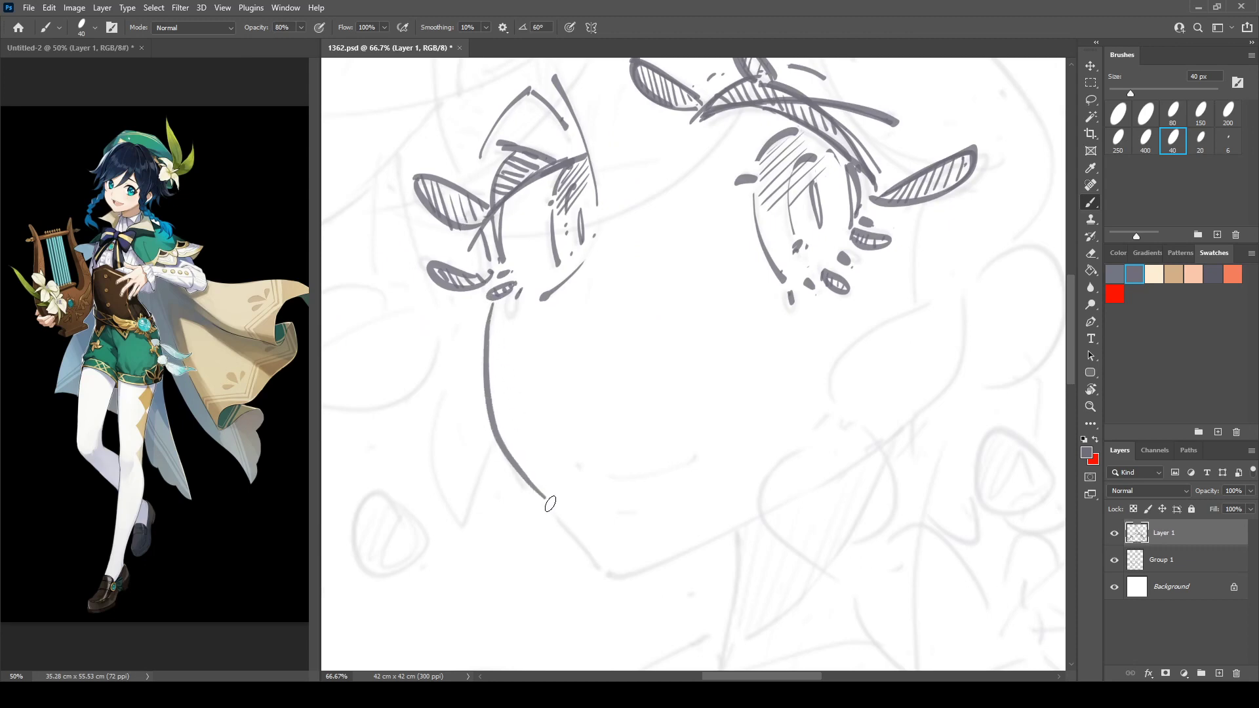
pyautogui.hotkey('ctrl', 'z')
pyautogui.moveTo(496, 300)
pyautogui.mouseDown()
pyautogui.moveTo(489, 396)
pyautogui.moveTo(596, 571)
pyautogui.mouseUp()
pyautogui.hotkey('ctrl', 'z')
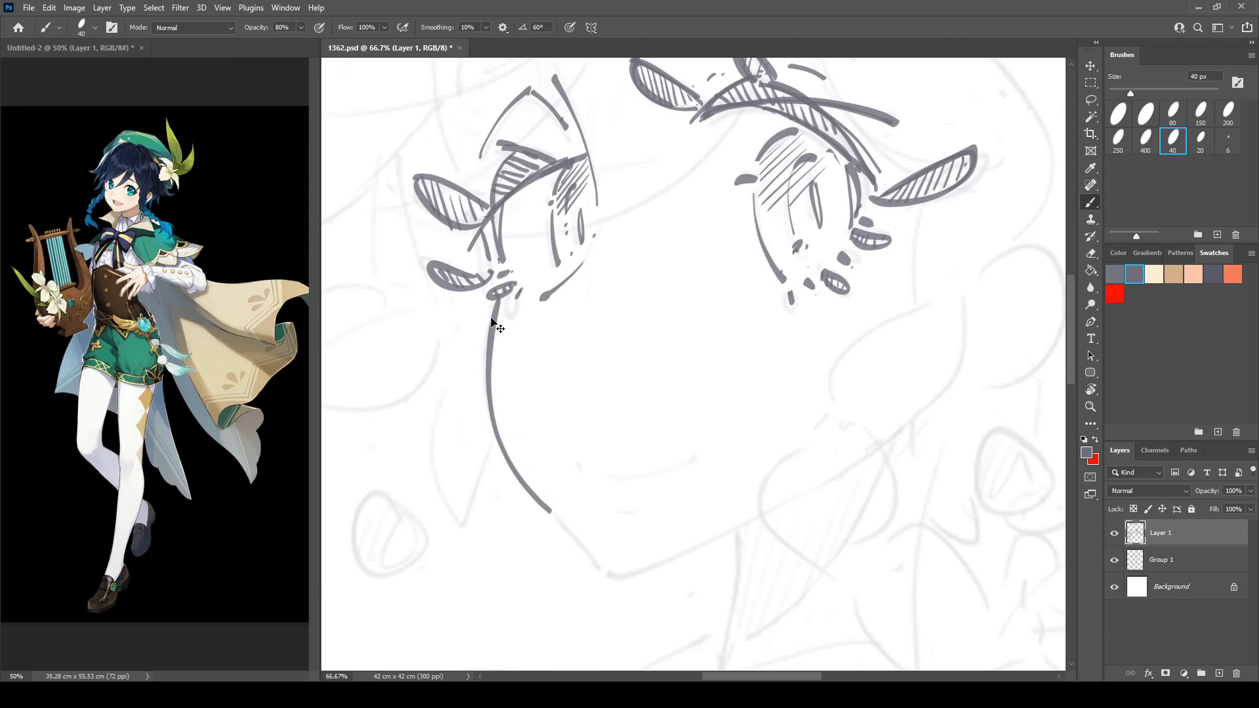
pyautogui.hotkey('ctrl', 'z')
pyautogui.hotkey('ctrl', 'z')
pyautogui.moveTo(494, 300)
pyautogui.mouseDown()
pyautogui.moveTo(489, 383)
pyautogui.moveTo(544, 496)
pyautogui.mouseUp()
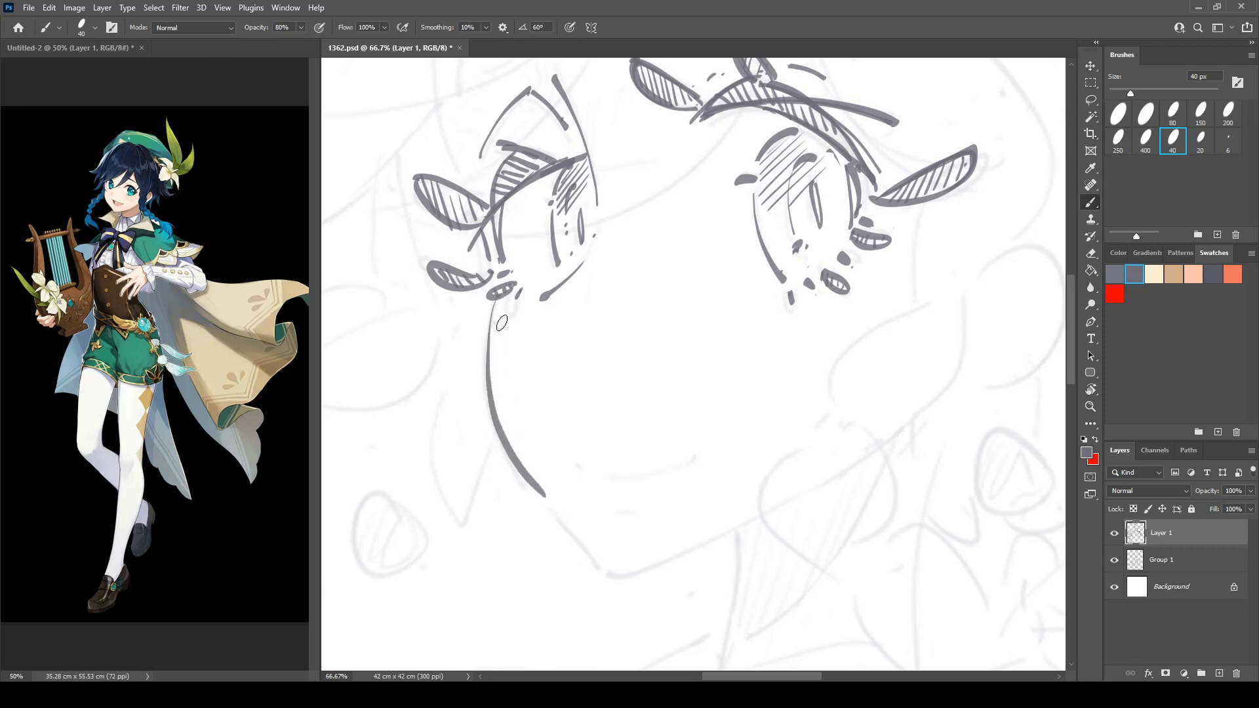
pyautogui.hotkey('ctrl', 'z')
pyautogui.hotkey('ctrl', 'z')
pyautogui.moveTo(494, 301)
pyautogui.mouseDown()
pyautogui.moveTo(499, 427)
pyautogui.moveTo(561, 502)
pyautogui.mouseUp()
pyautogui.hotkey('ctrl', 'z')
# Ink the curved far cheek contour from below the far eye down toward the chin.
pyautogui.moveTo(495, 303)
pyautogui.mouseDown()
pyautogui.moveTo(487, 388)
pyautogui.moveTo(537, 502)
pyautogui.moveTo(607, 580)
pyautogui.mouseUp()
pyautogui.hotkey('ctrl', 'z')
pyautogui.moveTo(564, 527); pyautogui.dragTo(646, 586)
pyautogui.hotkey('ctrl', 'z')
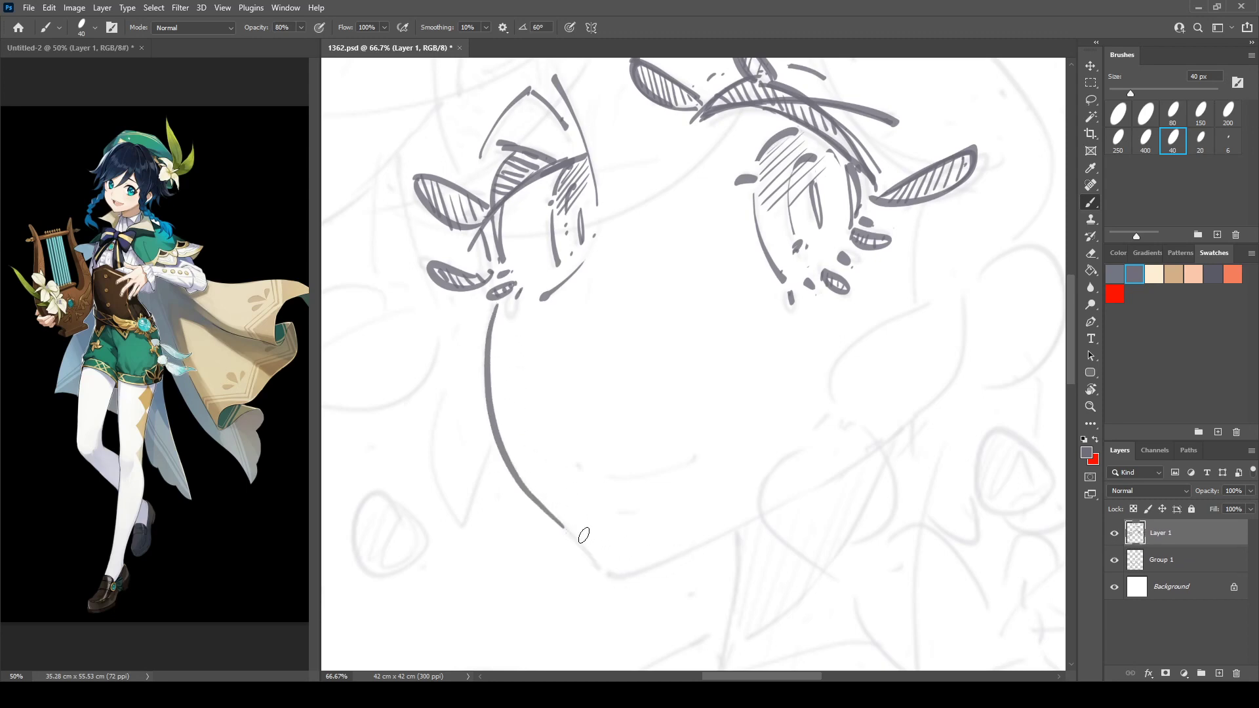
# Ink the pointed chin with a thicker stroke, redrawing it until it joins the far cheek line cleanly.
pyautogui.moveTo(567, 528)
pyautogui.mouseDown()
pyautogui.moveTo(593, 566)
pyautogui.moveTo(665, 556)
pyautogui.mouseUp()
pyautogui.moveTo(683, 505); pyautogui.dragTo(614, 423)
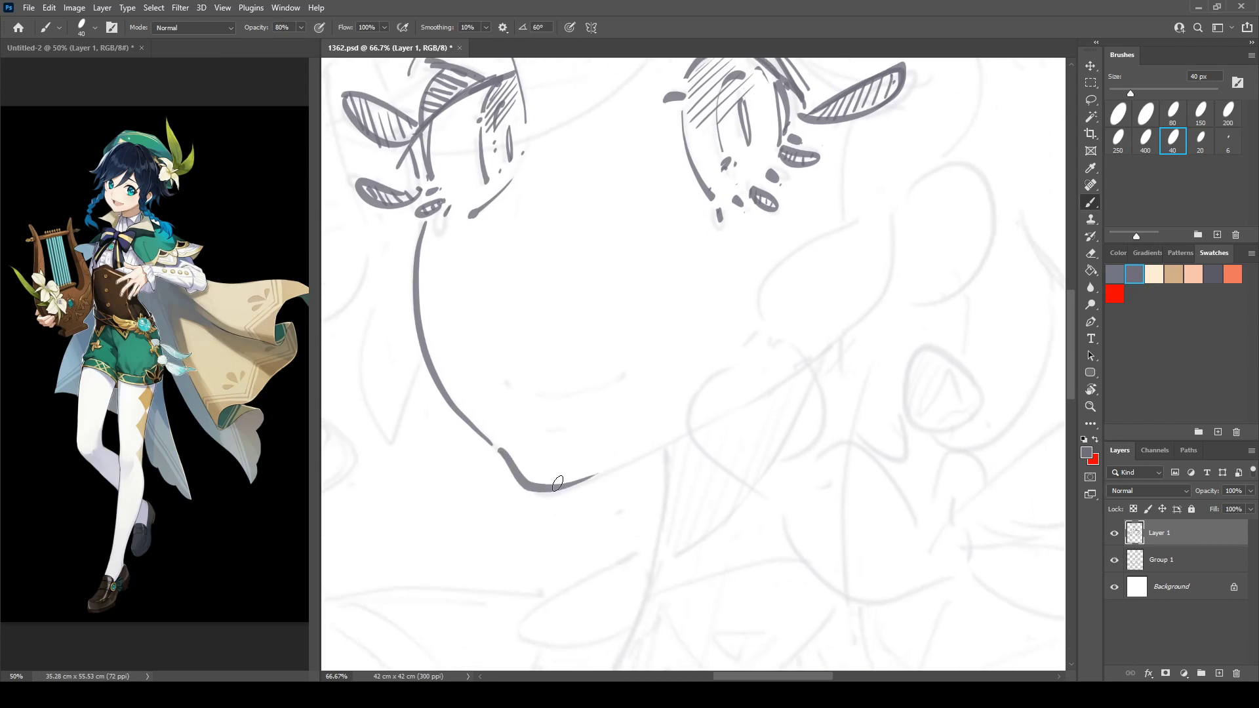
pyautogui.hotkey('ctrl', 'z')
pyautogui.moveTo(499, 456)
pyautogui.mouseDown()
pyautogui.moveTo(518, 478)
pyautogui.moveTo(604, 464)
pyautogui.mouseUp()
pyautogui.hotkey('ctrl', 'z')
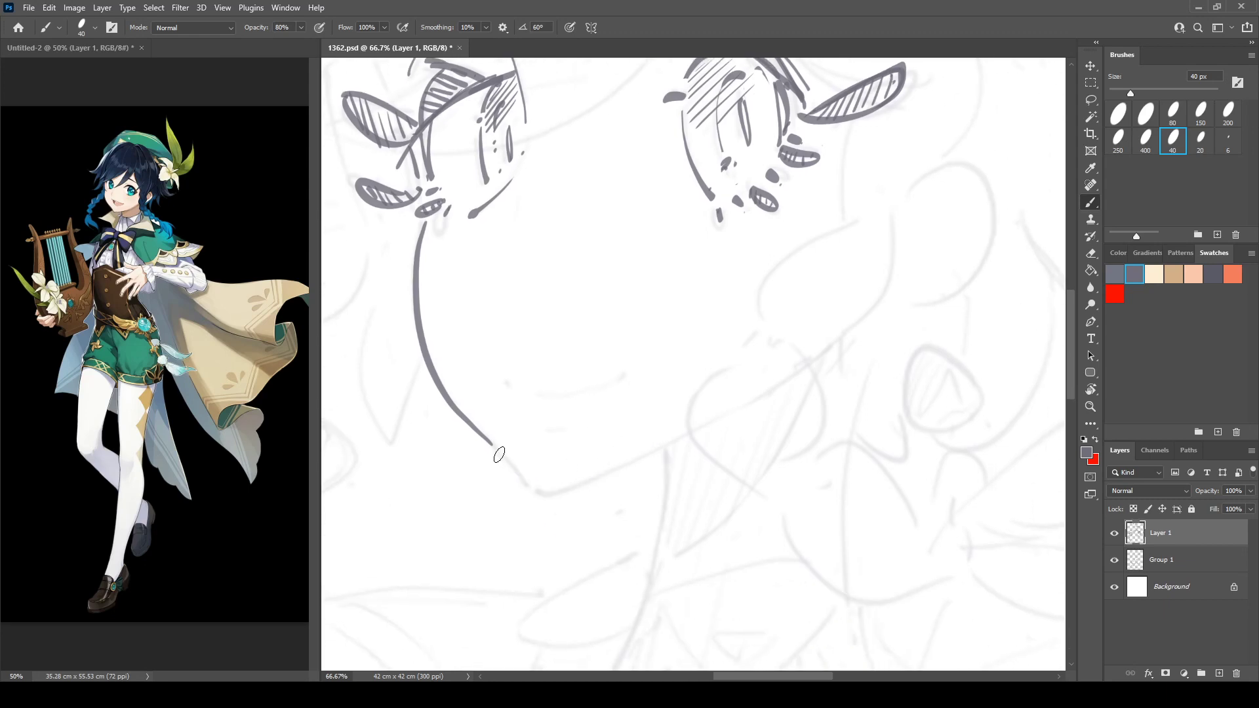
pyautogui.moveTo(497, 450)
pyautogui.mouseDown()
pyautogui.moveTo(518, 478)
pyautogui.moveTo(602, 470)
pyautogui.moveTo(723, 393)
pyautogui.moveTo(513, 465)
pyautogui.moveTo(555, 487)
pyautogui.moveTo(510, 465)
pyautogui.moveTo(571, 489)
pyautogui.moveTo(781, 375)
pyautogui.mouseUp()
pyautogui.hotkey('ctrl', 'z')
pyautogui.hotkey('ctrl', 'z')
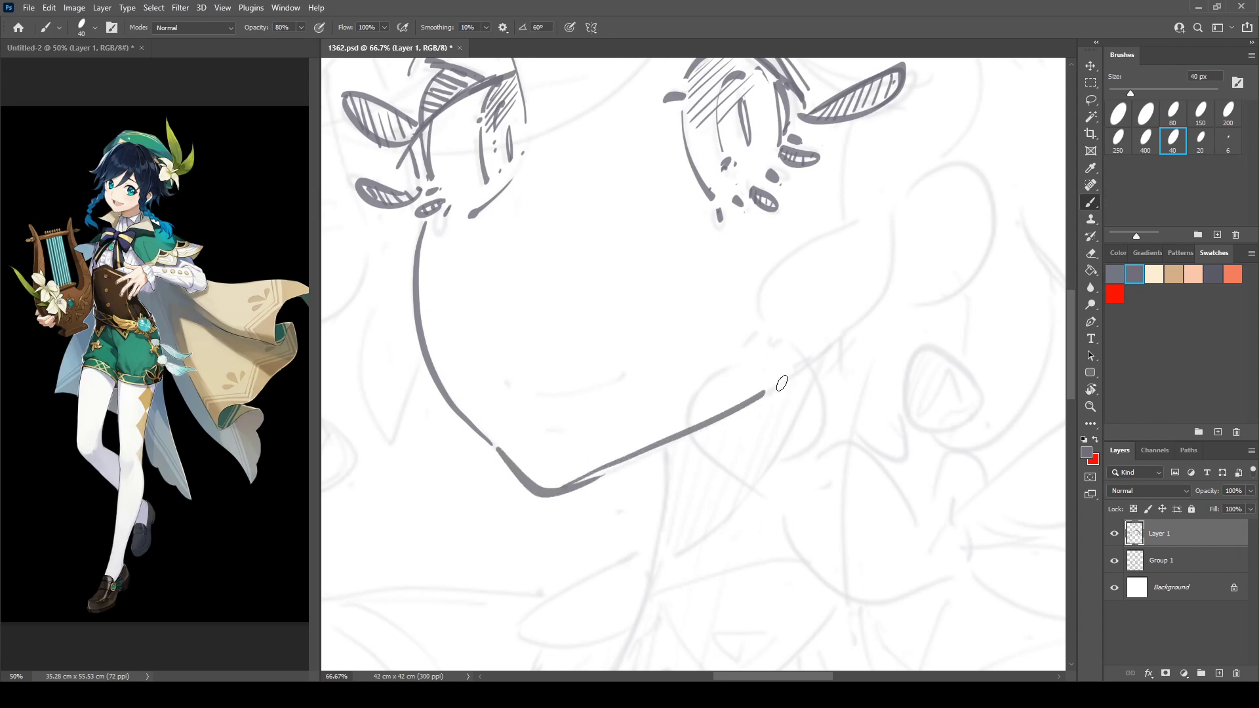
# Ink the long near jawline rising from the chin and the two neck lines below it.
pyautogui.hotkey('ctrl', 'z')
pyautogui.moveTo(559, 492)
pyautogui.mouseDown()
pyautogui.moveTo(759, 394)
pyautogui.moveTo(854, 317)
pyautogui.moveTo(726, 417)
pyautogui.moveTo(868, 296)
pyautogui.mouseUp()
pyautogui.hotkey('ctrl', 'z')
pyautogui.hotkey('ctrl', 'z')
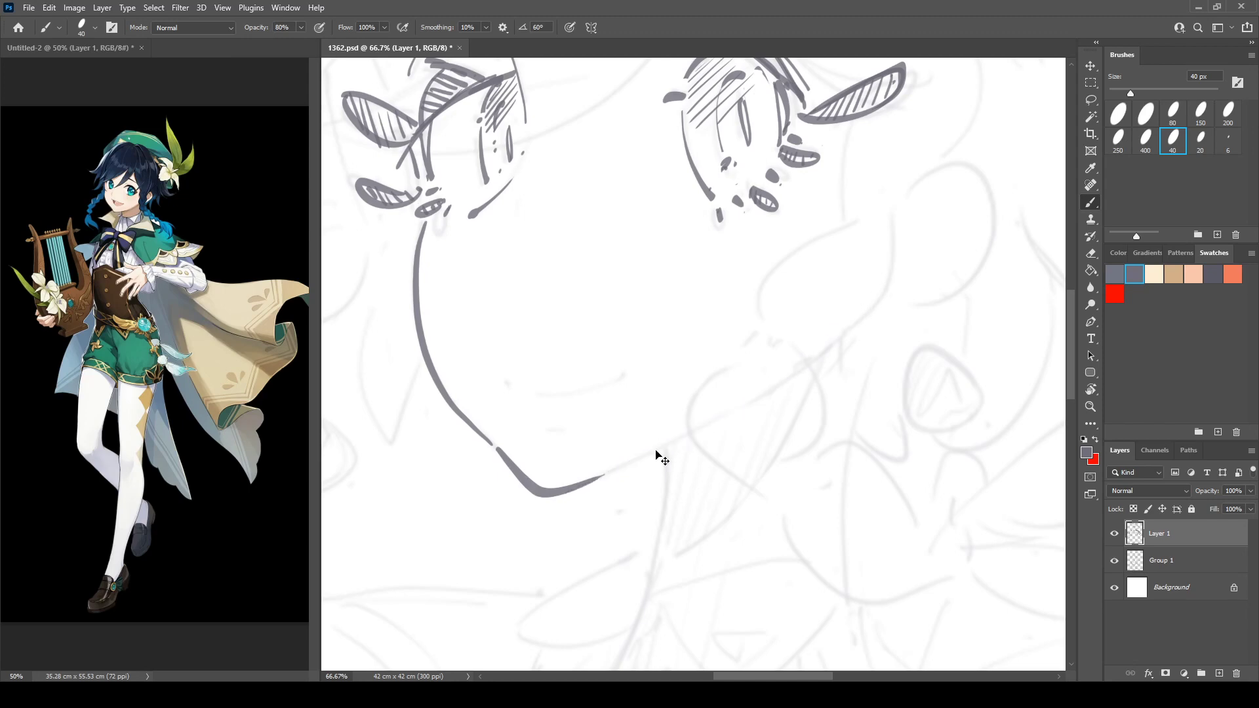
pyautogui.moveTo(584, 484)
pyautogui.mouseDown()
pyautogui.moveTo(740, 411)
pyautogui.moveTo(874, 310)
pyautogui.mouseUp()
pyautogui.moveTo(687, 417)
pyautogui.mouseDown()
pyautogui.moveTo(806, 255)
pyautogui.moveTo(767, 422)
pyautogui.mouseUp()
pyautogui.moveTo(854, 219)
pyautogui.mouseDown()
pyautogui.moveTo(690, 405)
pyautogui.moveTo(700, 455)
pyautogui.moveTo(716, 419)
pyautogui.moveTo(684, 444)
pyautogui.mouseUp()
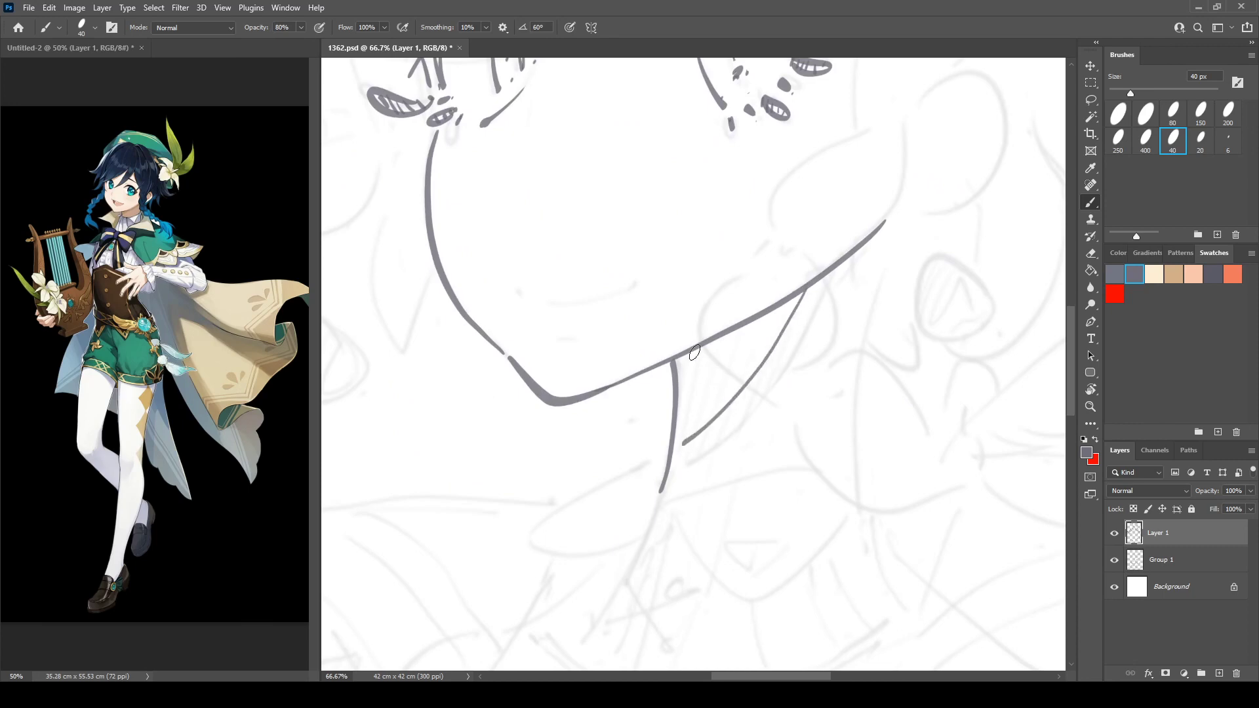
# Hatch the triangular shadow area on the neck beneath the jawline.
pyautogui.moveTo(679, 358); pyautogui.dragTo(676, 371)
pyautogui.moveTo(686, 352); pyautogui.dragTo(680, 401)
pyautogui.moveTo(693, 348); pyautogui.dragTo(681, 427)
pyautogui.moveTo(701, 347); pyautogui.dragTo(694, 431)
pyautogui.moveTo(720, 360); pyautogui.dragTo(703, 422)
pyautogui.moveTo(726, 372); pyautogui.dragTo(714, 410)
# Check the face proportions in a mirrored view and restore the original orientation.
pyautogui.scroll(4, 840, 270)
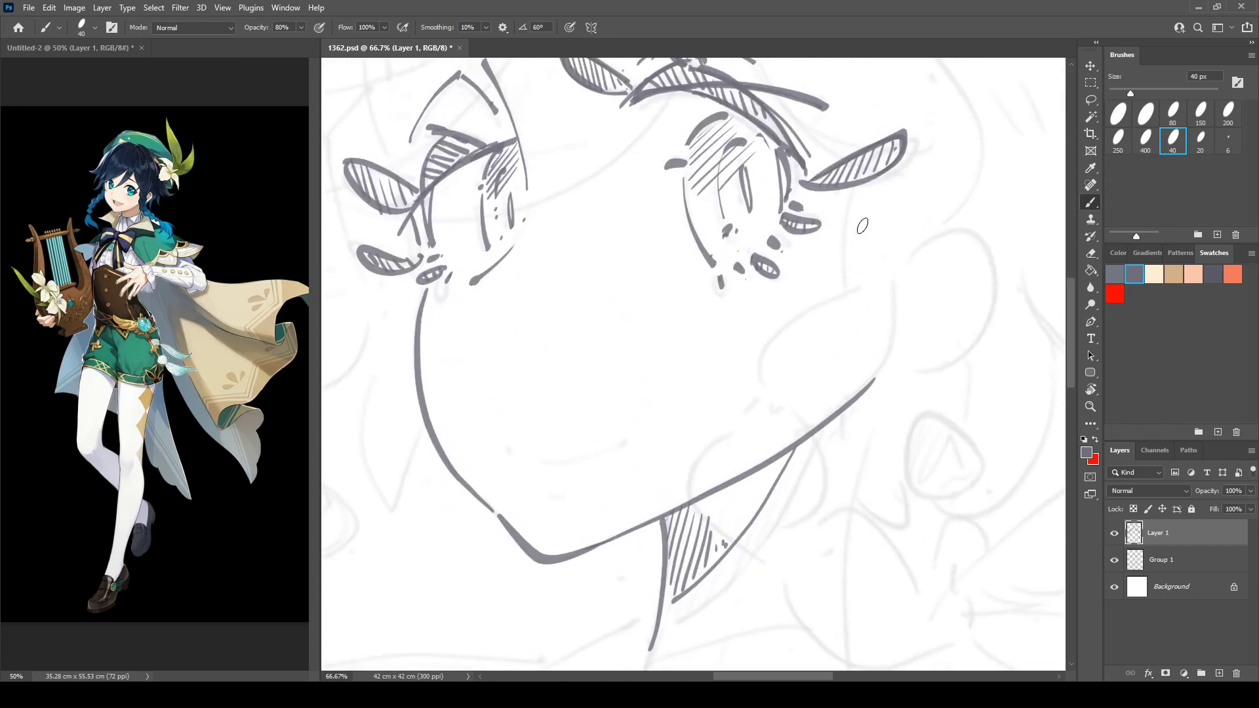
pyautogui.hotkey('ctrl', 'shift', 'h')
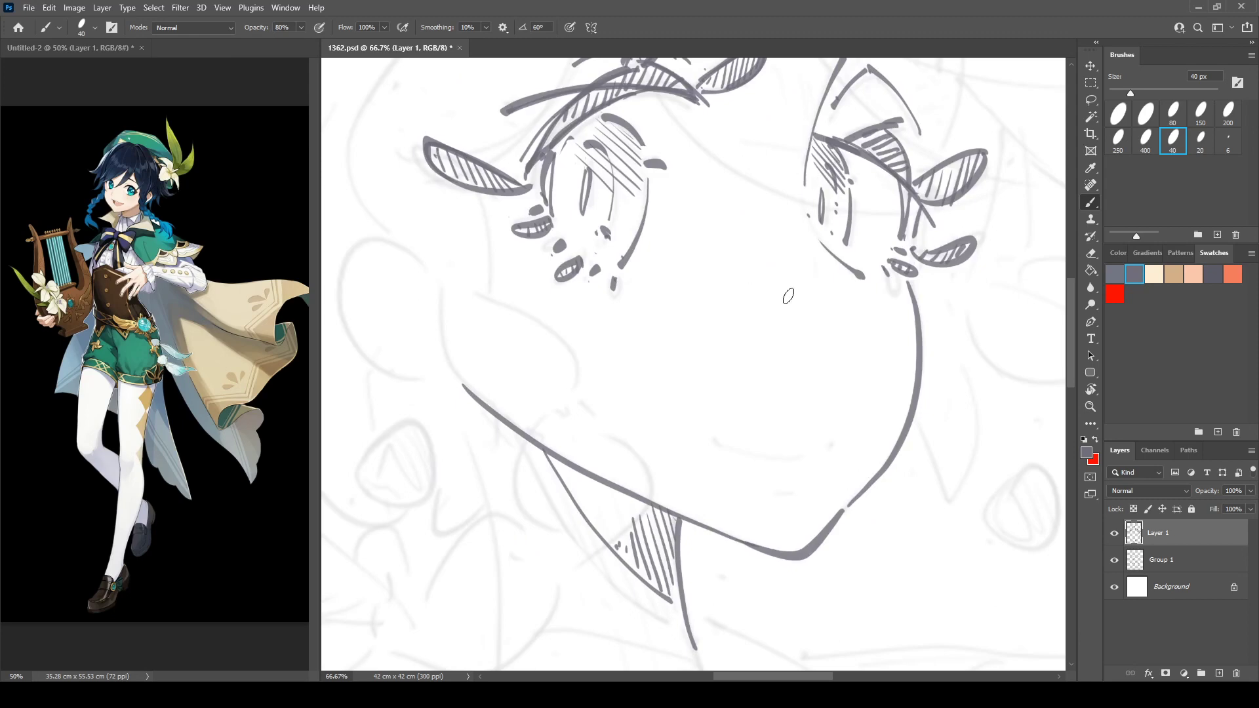
pyautogui.moveTo(718, 393); pyautogui.dragTo(731, 257)
pyautogui.hotkey('ctrl', 'shift', 'h')
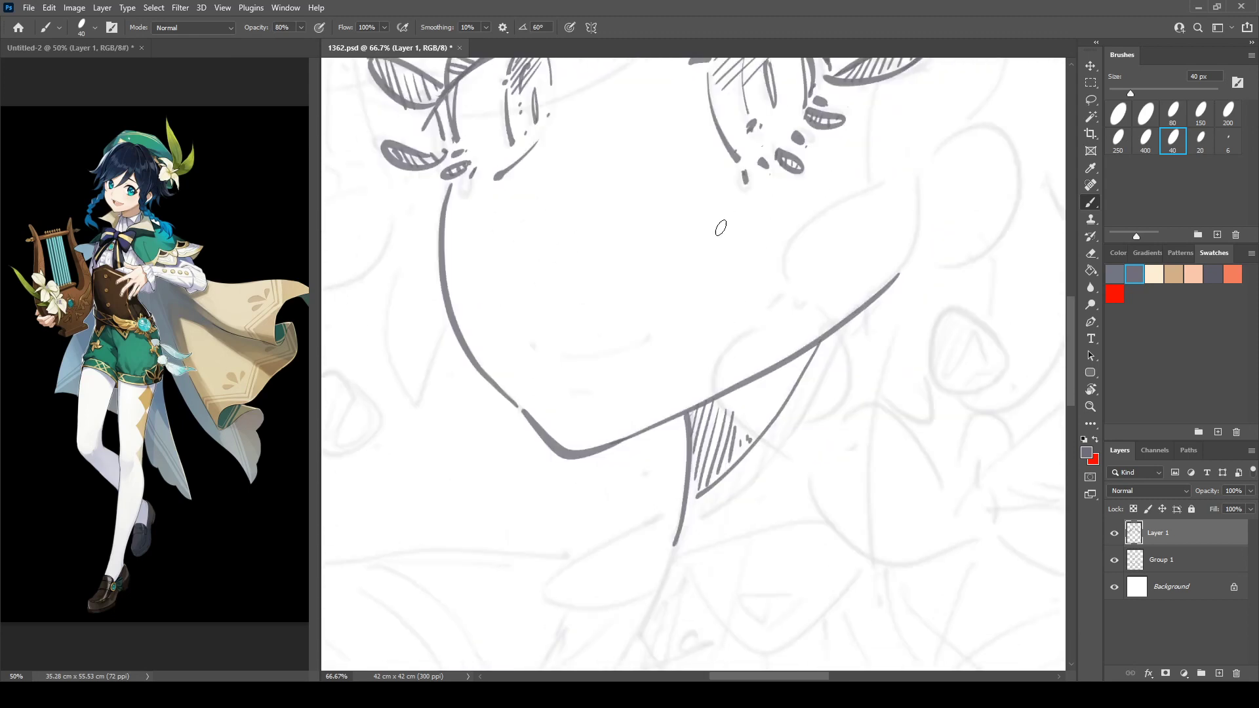
pyautogui.click(528, 344)
pyautogui.moveTo(559, 356); pyautogui.dragTo(647, 332)
pyautogui.press('e')
pyautogui.moveTo(543, 356); pyautogui.dragTo(653, 329)
pyautogui.press('b')
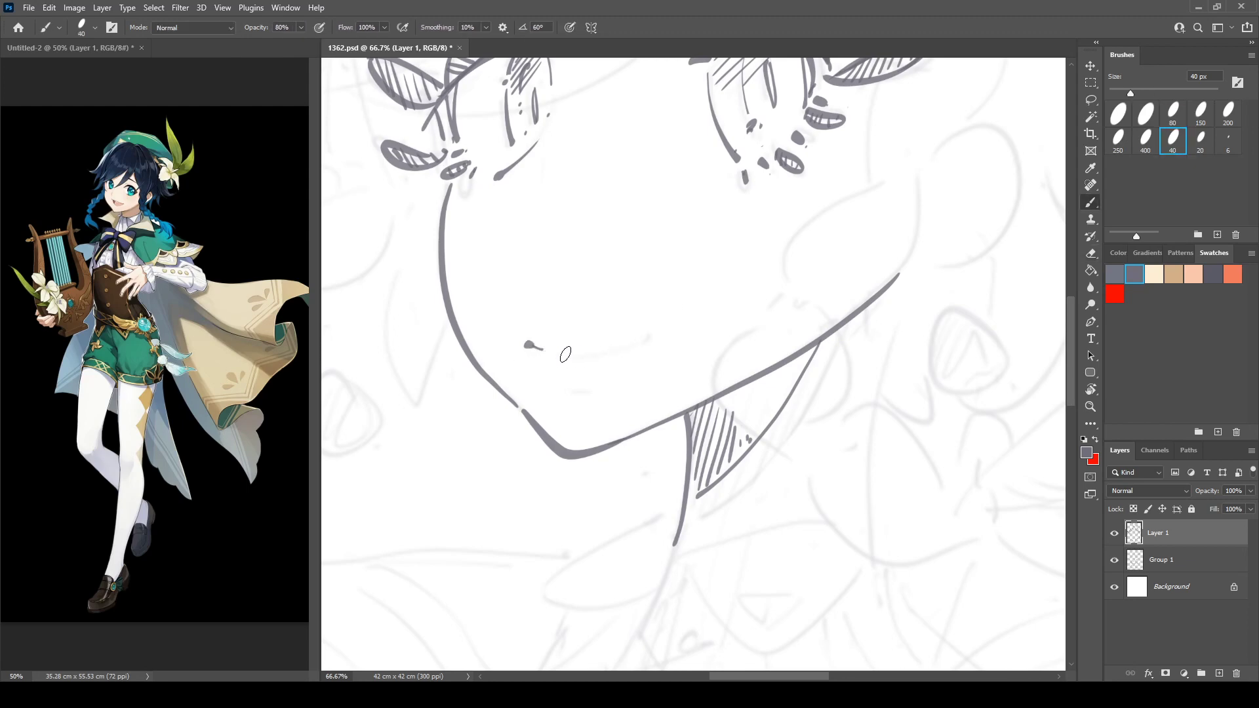
pyautogui.press('e')
pyautogui.click(535, 345)
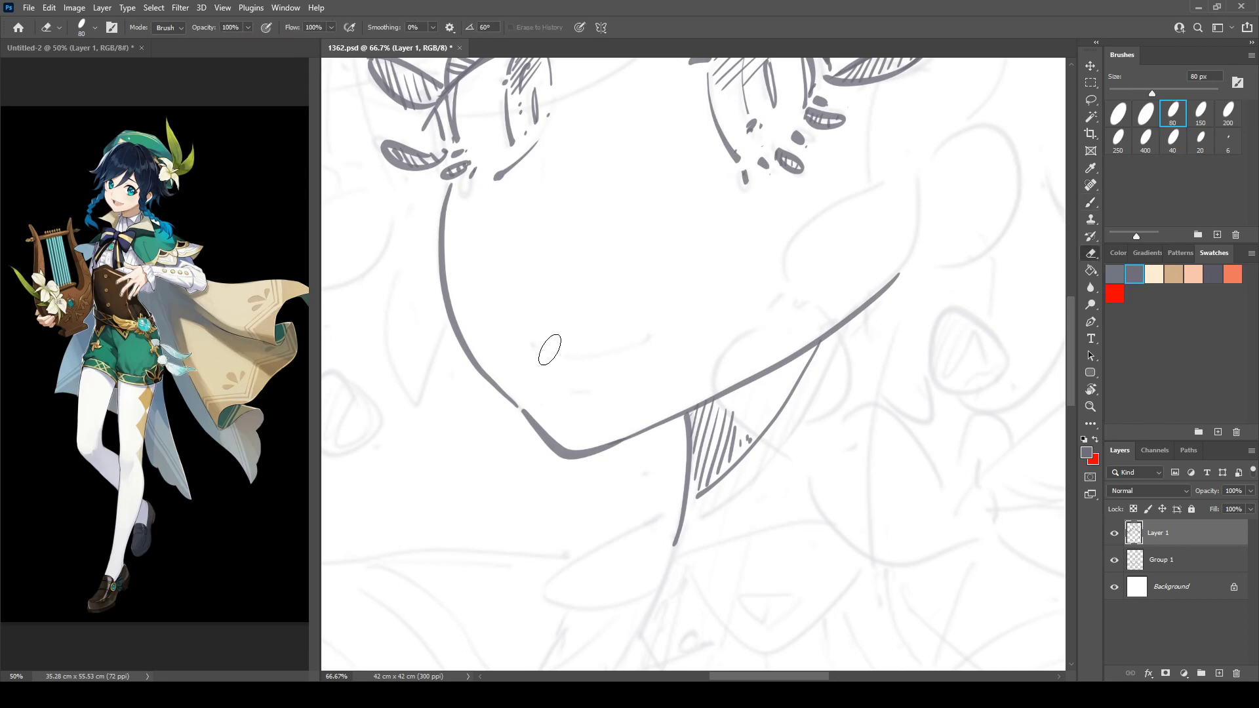
# Ink a thin smiling mouth line with dark corners and a short lower-lip stroke beneath it.
pyautogui.press('b')
pyautogui.click(529, 345)
pyautogui.moveTo(544, 354)
pyautogui.mouseDown()
pyautogui.moveTo(643, 334)
pyautogui.moveTo(658, 381)
pyautogui.mouseUp()
pyautogui.moveTo(608, 485)
pyautogui.mouseDown()
pyautogui.moveTo(628, 484)
pyautogui.moveTo(592, 483)
pyautogui.moveTo(618, 484)
pyautogui.mouseUp()
pyautogui.press('e')
pyautogui.press('b')
# Check the eyes and mouth together in a mirrored view and restore the original orientation.
pyautogui.moveTo(720, 347); pyautogui.dragTo(734, 479)
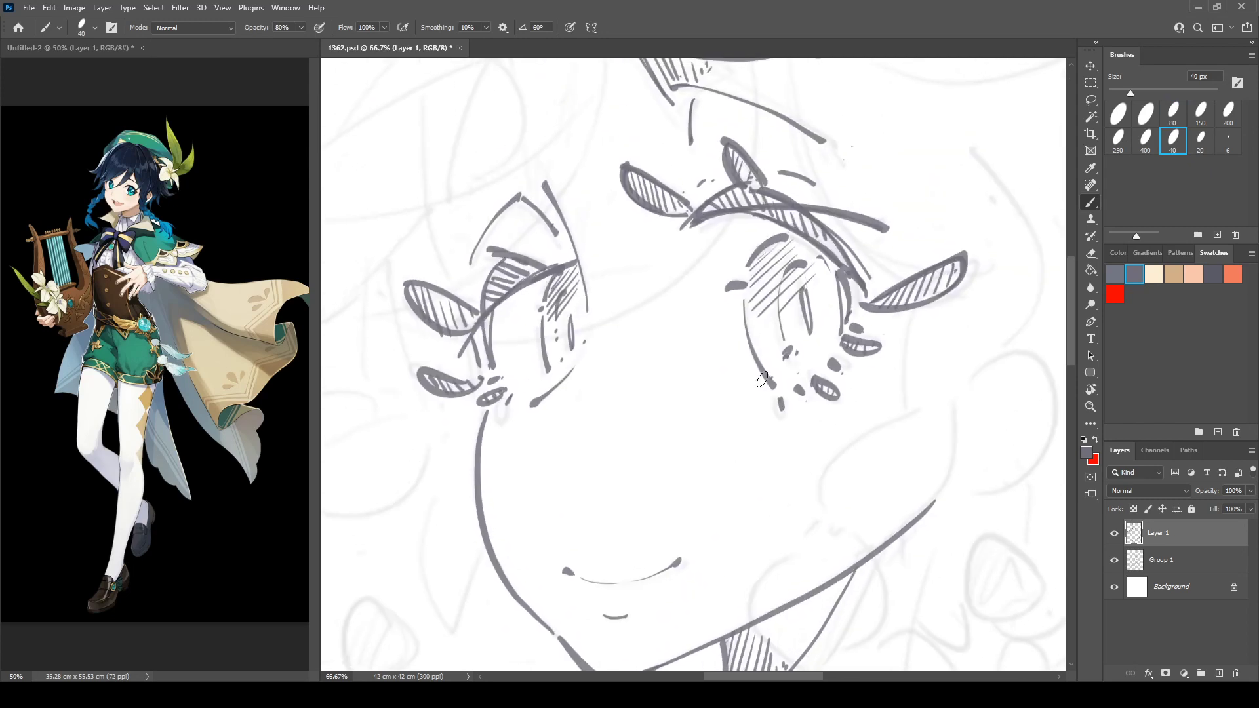
pyautogui.moveTo(763, 377); pyautogui.dragTo(868, 281)
pyautogui.hotkey('ctrl', 'shift', 'h')
pyautogui.hotkey('ctrl', 'shift', 'h')
pyautogui.moveTo(797, 174); pyautogui.dragTo(635, 408)
pyautogui.moveTo(586, 239); pyautogui.dragTo(723, 259)
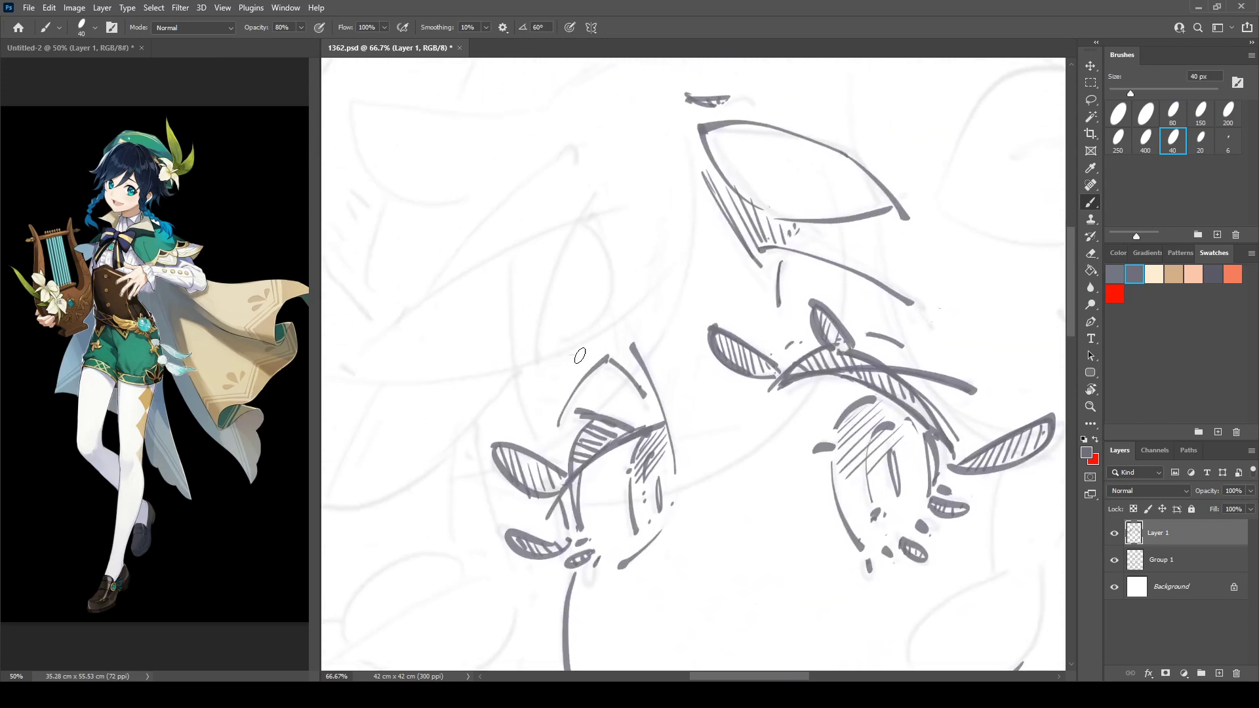
# Ink the far eyebrow's leaf shape with hatching at its base and a small dot above its tip.
pyautogui.moveTo(558, 348); pyautogui.dragTo(599, 355)
pyautogui.moveTo(578, 335); pyautogui.dragTo(613, 352)
pyautogui.moveTo(593, 329); pyautogui.dragTo(620, 350)
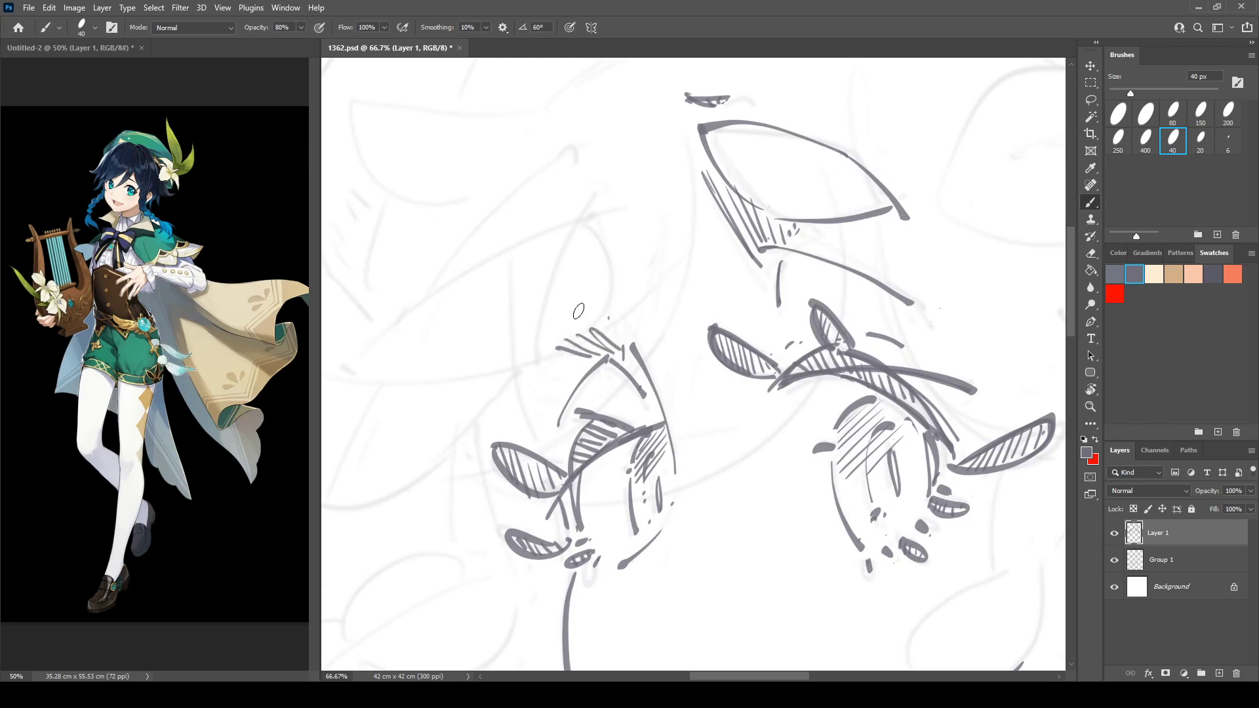
pyautogui.moveTo(538, 359)
pyautogui.mouseDown()
pyautogui.moveTo(577, 338)
pyautogui.moveTo(605, 299)
pyautogui.mouseUp()
pyautogui.moveTo(568, 206)
pyautogui.mouseDown()
pyautogui.moveTo(603, 287)
pyautogui.moveTo(540, 367)
pyautogui.mouseUp()
pyautogui.moveTo(564, 191); pyautogui.dragTo(575, 173)
pyautogui.moveTo(575, 174); pyautogui.dragTo(568, 187)
# Darken the crease above the far eye and check the result in a mirrored view.
pyautogui.moveTo(580, 317)
pyautogui.mouseDown()
pyautogui.moveTo(587, 303)
pyautogui.moveTo(509, 205)
pyautogui.mouseUp()
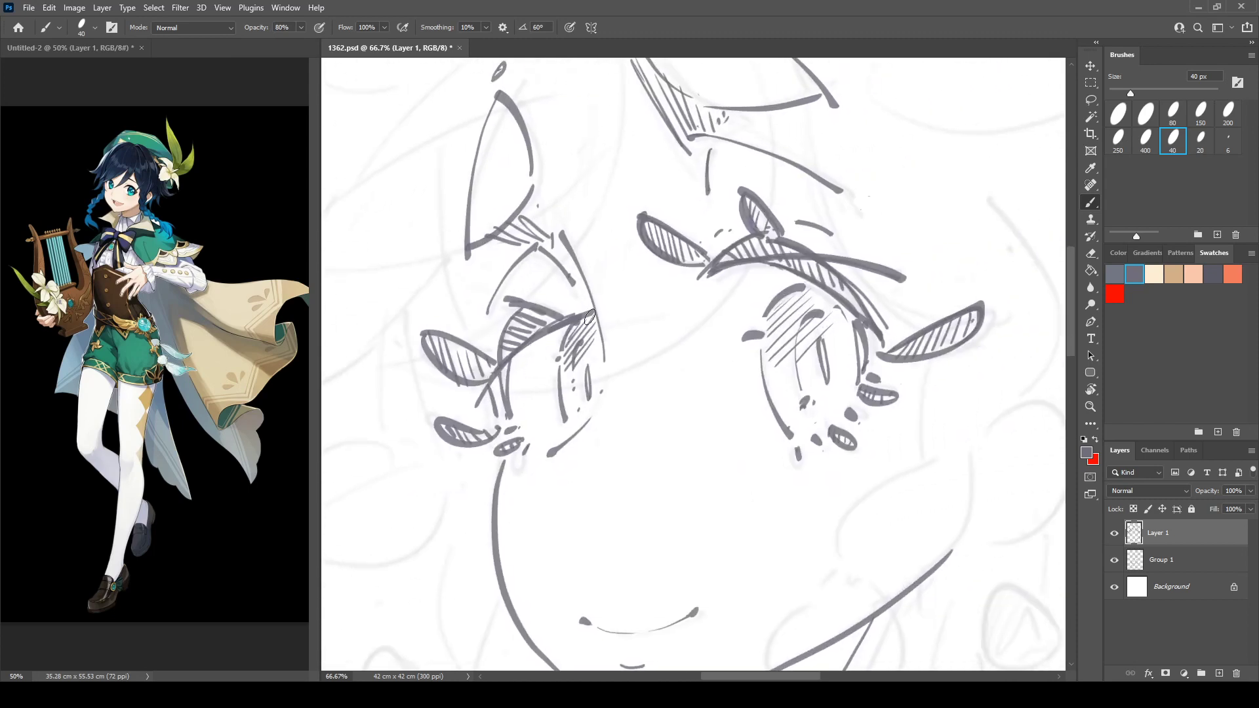
pyautogui.scroll(-2, 482, 235)
pyautogui.hscroll(2, 482, 234)
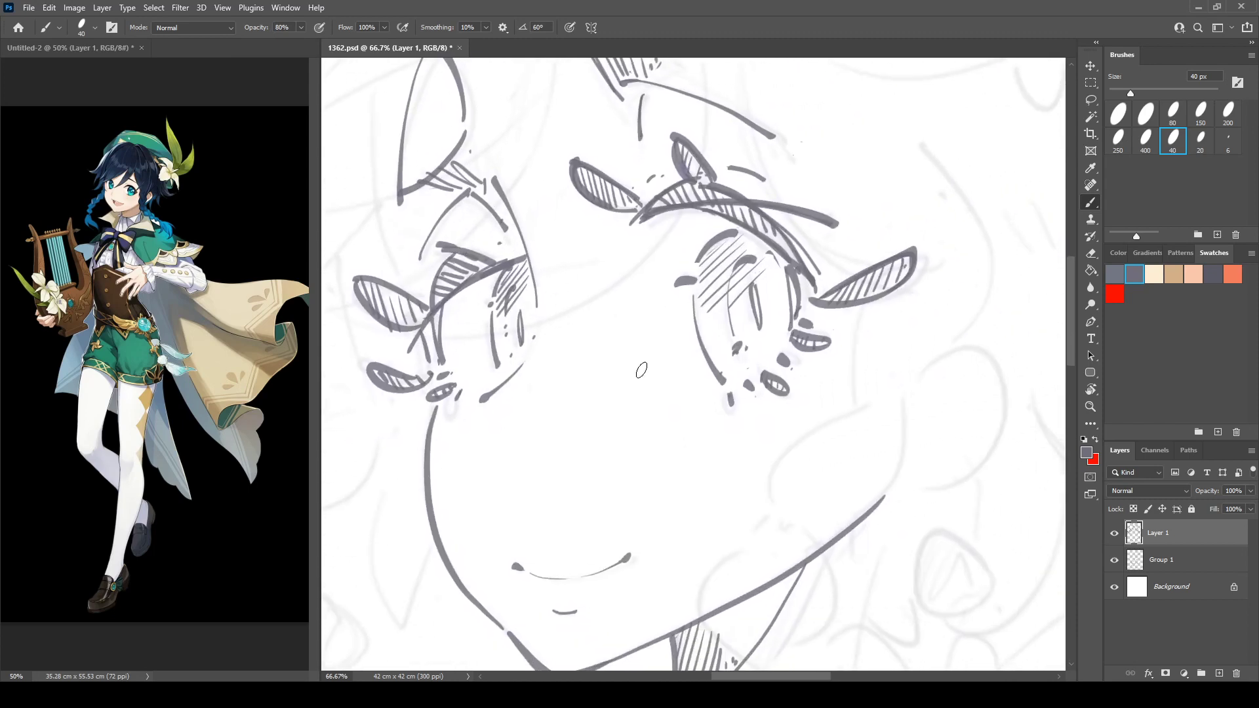
pyautogui.moveTo(478, 226); pyautogui.dragTo(508, 248)
pyautogui.hotkey('ctrl', 'shift', 'h')
pyautogui.hotkey('ctrl', 'shift', 'h')
pyautogui.moveTo(683, 482); pyautogui.dragTo(745, 271)
# Erase the jawline where the near braid crosses it and ink the rounded braid segment there.
pyautogui.press('e')
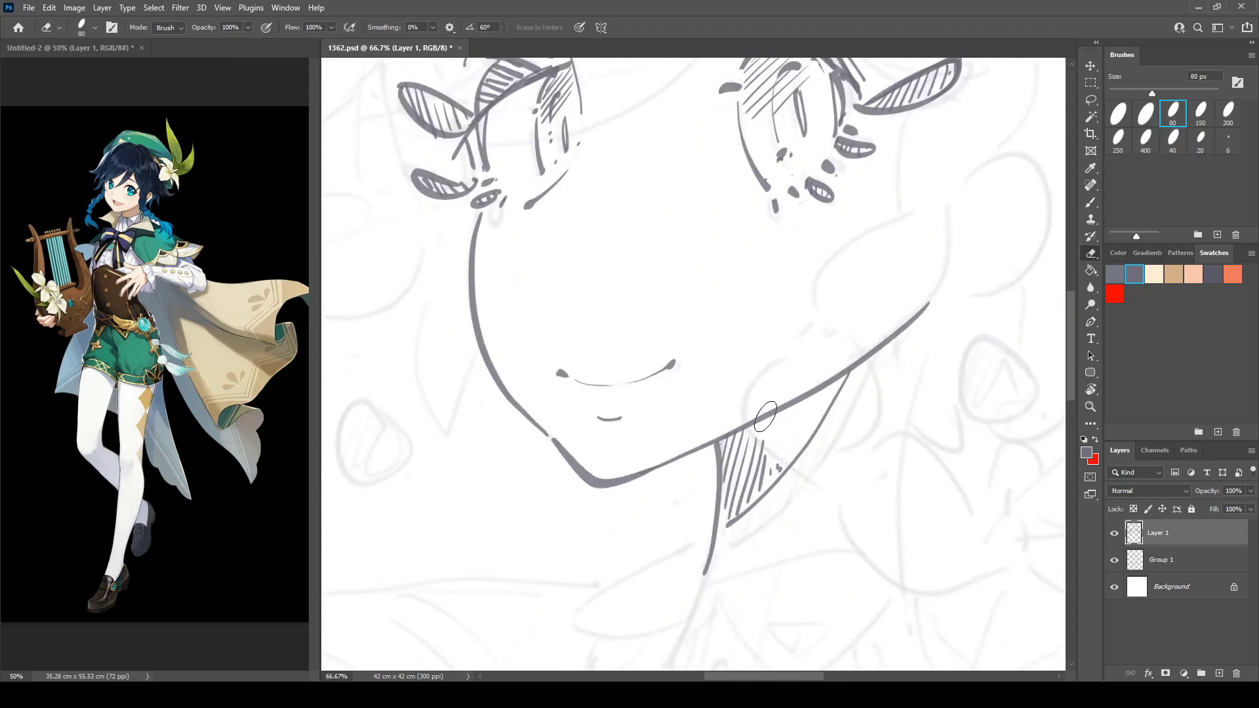
pyautogui.moveTo(751, 427)
pyautogui.mouseDown()
pyautogui.moveTo(836, 410)
pyautogui.moveTo(827, 379)
pyautogui.moveTo(723, 305)
pyautogui.moveTo(688, 300)
pyautogui.moveTo(747, 408)
pyautogui.mouseUp()
pyautogui.press('b')
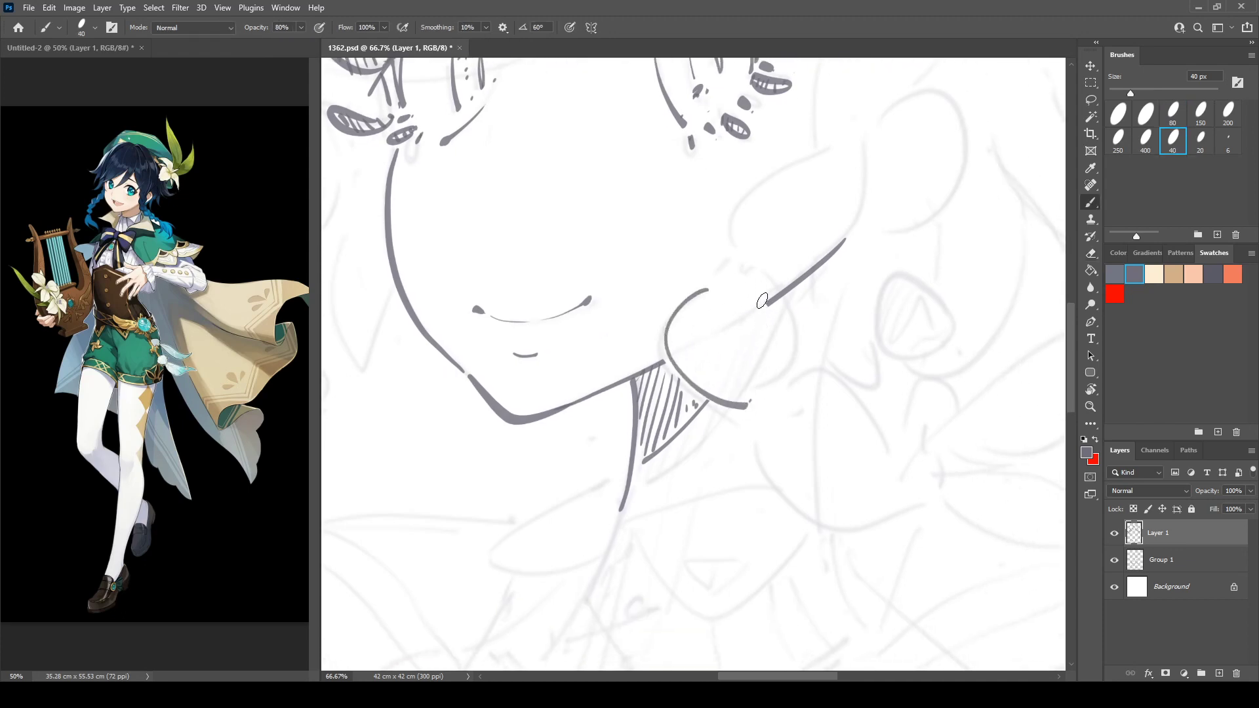
pyautogui.press('e')
pyautogui.moveTo(762, 302)
pyautogui.mouseDown()
pyautogui.moveTo(786, 289)
pyautogui.moveTo(774, 392)
pyautogui.mouseUp()
pyautogui.press('b')
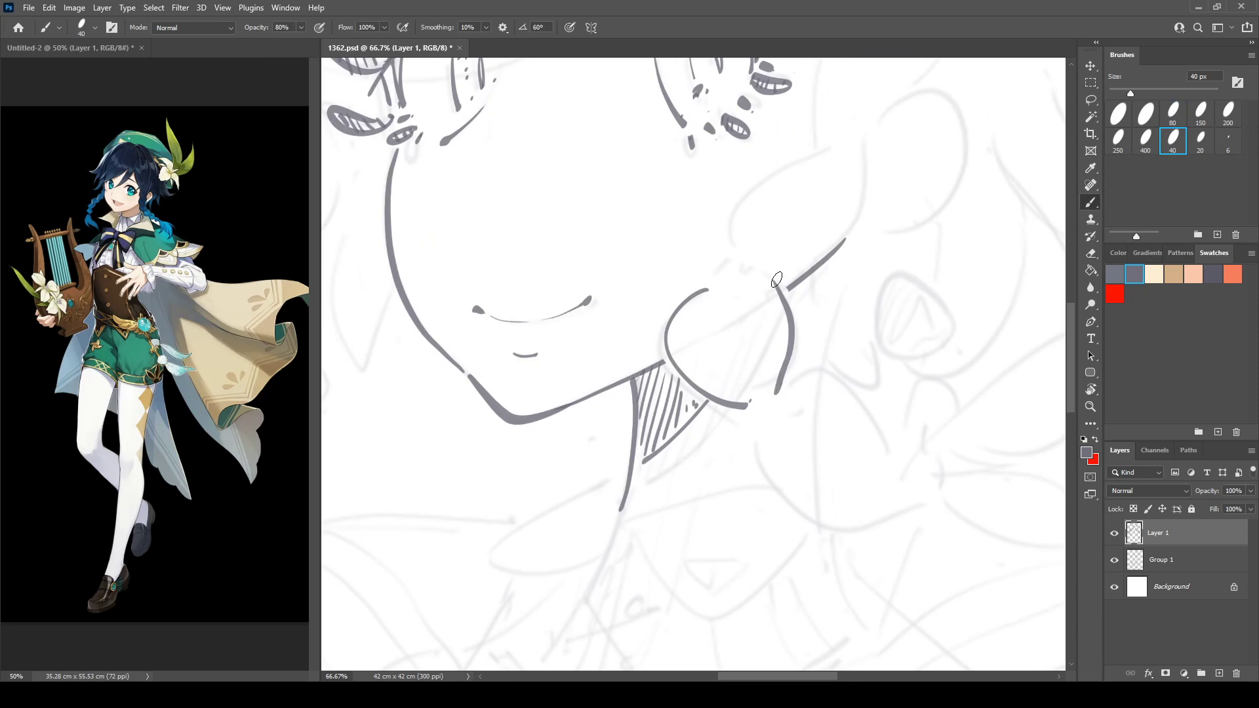
pyautogui.hotkey('ctrl', 'z')
pyautogui.moveTo(768, 278)
pyautogui.mouseDown()
pyautogui.moveTo(795, 420)
pyautogui.moveTo(647, 327)
pyautogui.moveTo(794, 386)
pyautogui.mouseUp()
# Ink the next braid segment down, the small tie at its end and the large leaf-shaped tail.
pyautogui.moveTo(699, 298)
pyautogui.mouseDown()
pyautogui.moveTo(779, 338)
pyautogui.moveTo(797, 375)
pyautogui.mouseUp()
pyautogui.moveTo(798, 375); pyautogui.dragTo(682, 369)
pyautogui.moveTo(663, 394)
pyautogui.mouseDown()
pyautogui.moveTo(670, 408)
pyautogui.moveTo(702, 336)
pyautogui.moveTo(684, 330)
pyautogui.moveTo(877, 259)
pyautogui.moveTo(754, 357)
pyautogui.mouseUp()
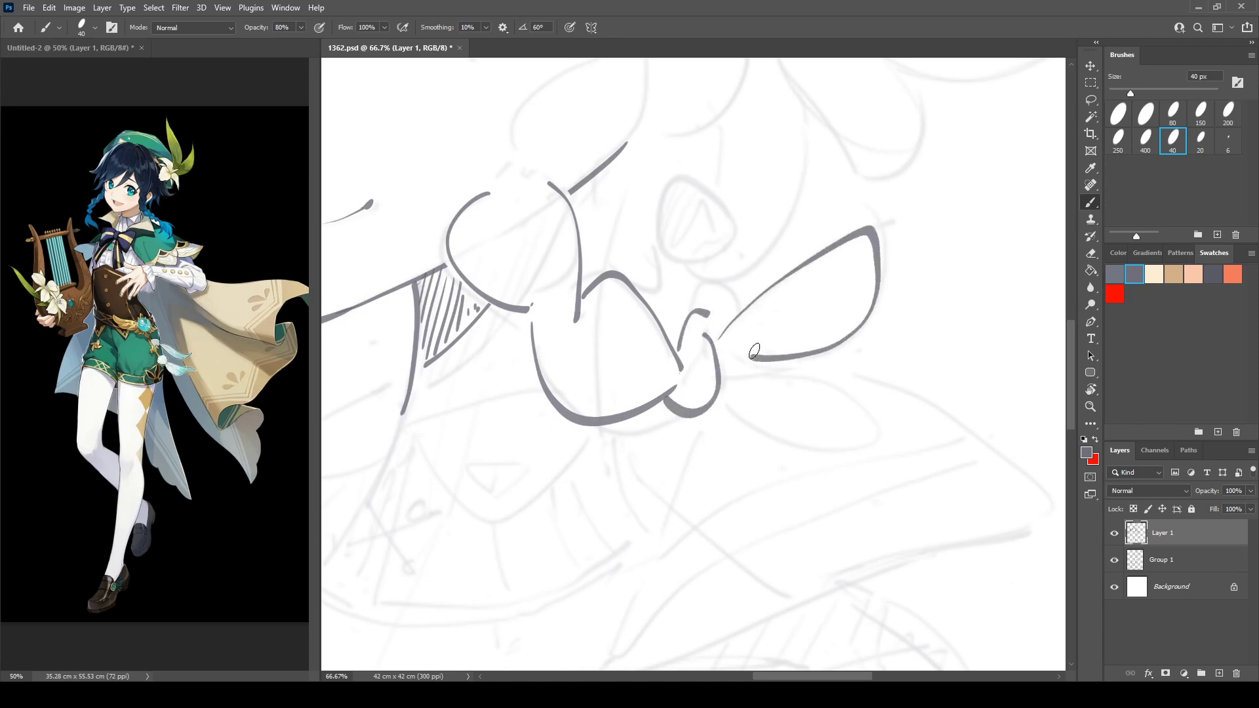
pyautogui.press('r')
pyautogui.moveTo(754, 272); pyautogui.dragTo(742, 303)
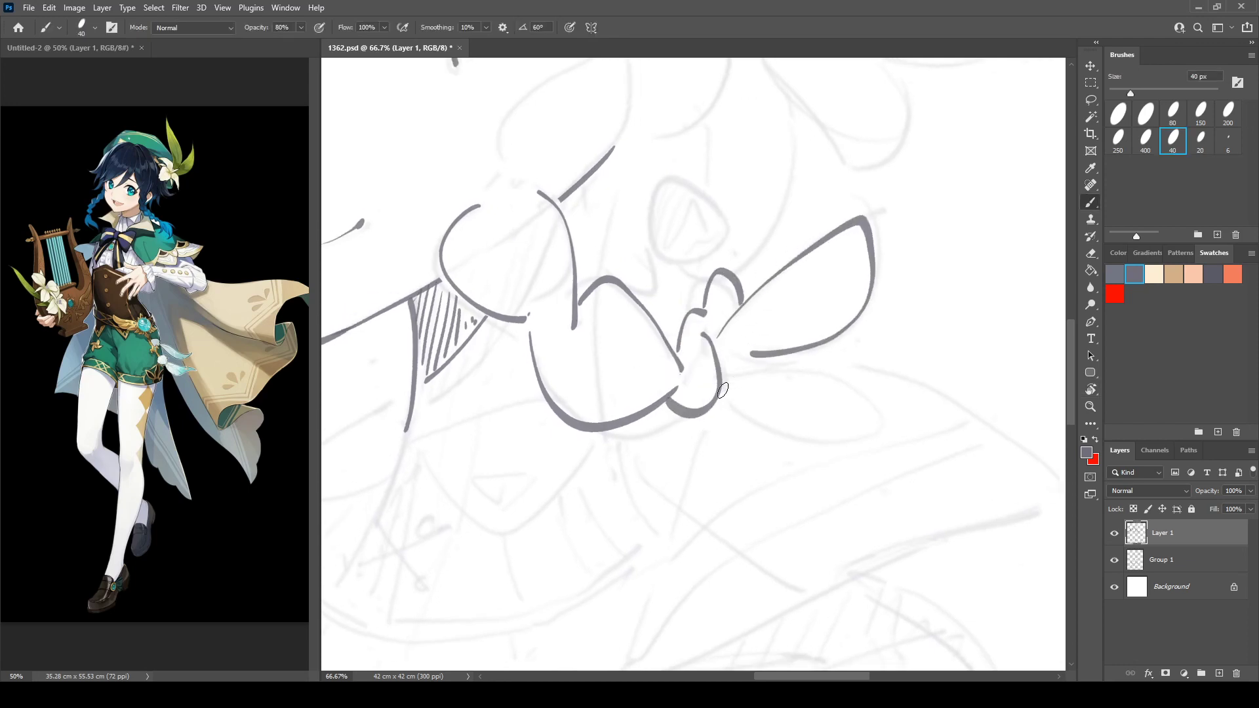
# Ink the smaller lower braid tail, and hatch the large tail and the small loop above the tie.
pyautogui.moveTo(722, 391)
pyautogui.mouseDown()
pyautogui.moveTo(750, 352)
pyautogui.moveTo(857, 416)
pyautogui.moveTo(784, 354)
pyautogui.moveTo(804, 387)
pyautogui.moveTo(727, 364)
pyautogui.moveTo(740, 359)
pyautogui.mouseUp()
pyautogui.hotkey('ctrl', 'z')
pyautogui.press('r')
pyautogui.press('b')
pyautogui.moveTo(771, 316)
pyautogui.mouseDown()
pyautogui.moveTo(755, 354)
pyautogui.moveTo(767, 356)
pyautogui.mouseUp()
pyautogui.moveTo(675, 361)
pyautogui.mouseDown()
pyautogui.moveTo(694, 390)
pyautogui.moveTo(718, 395)
pyautogui.moveTo(646, 347)
pyautogui.moveTo(626, 368)
pyautogui.mouseUp()
pyautogui.press('r')
pyautogui.press('b')
pyautogui.moveTo(620, 312)
pyautogui.mouseDown()
pyautogui.moveTo(636, 368)
pyautogui.moveTo(637, 320)
pyautogui.mouseUp()
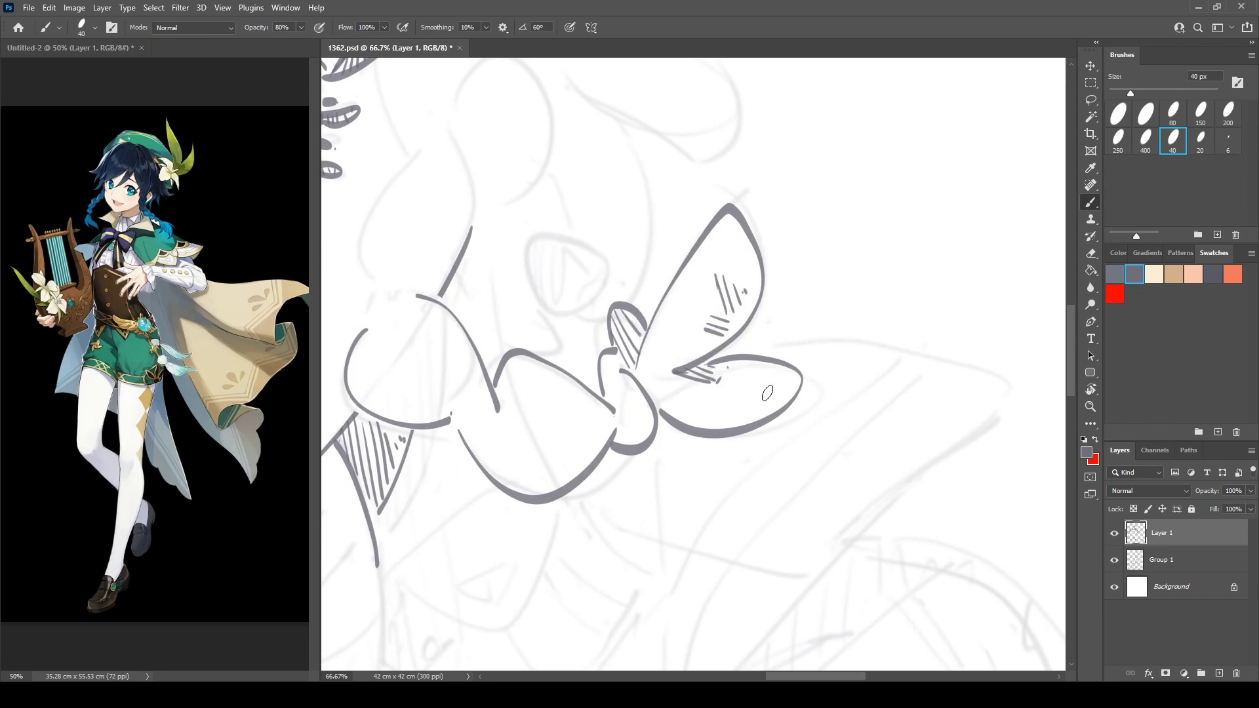
# Hatch the lower braid tail, the tie and the bottom braid segment.
pyautogui.press('r')
pyautogui.moveTo(751, 407)
pyautogui.mouseDown()
pyautogui.moveTo(753, 377)
pyautogui.moveTo(771, 384)
pyautogui.mouseUp()
pyautogui.press('b')
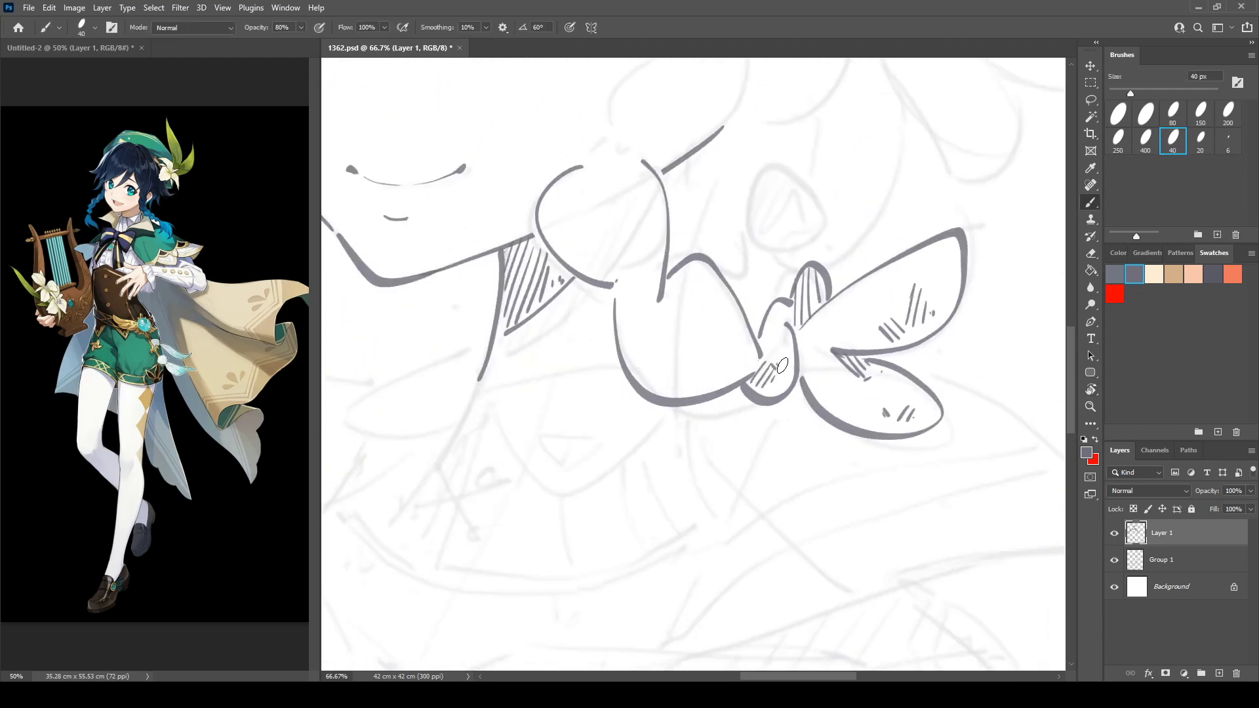
pyautogui.moveTo(631, 335)
pyautogui.mouseDown()
pyautogui.moveTo(648, 386)
pyautogui.moveTo(677, 373)
pyautogui.mouseUp()
pyautogui.moveTo(707, 365); pyautogui.dragTo(690, 382)
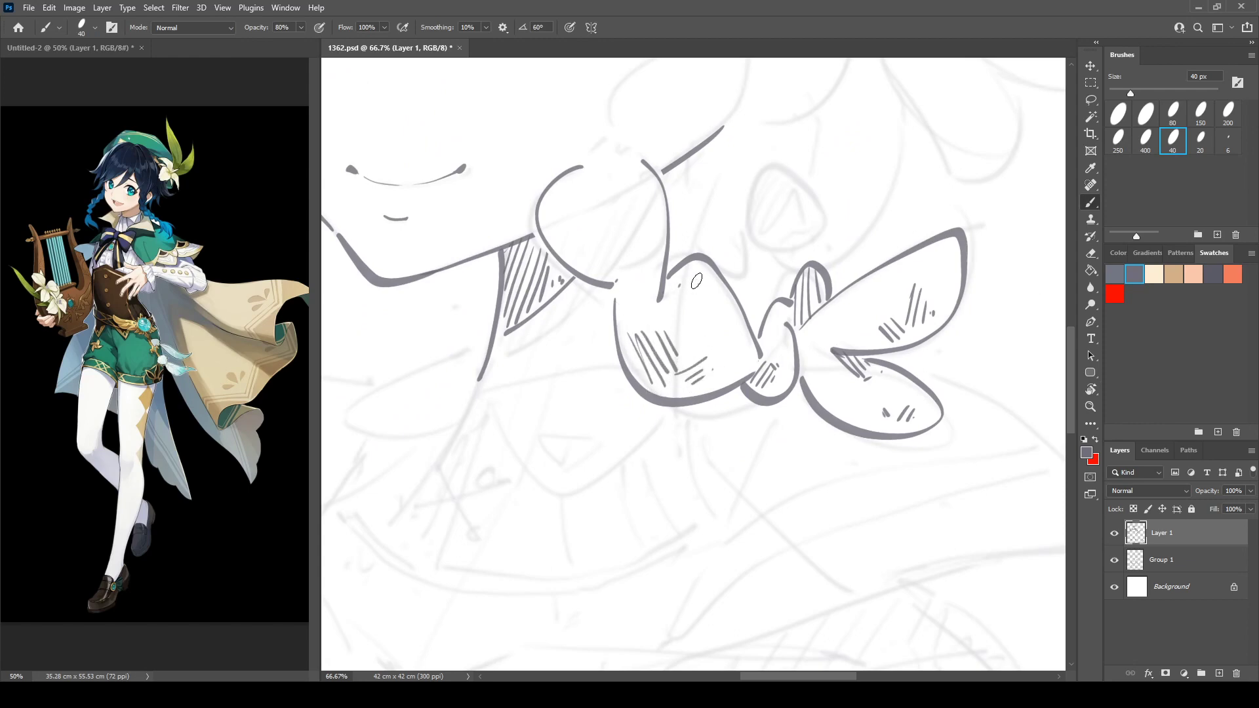
pyautogui.click(698, 283)
# Ink the inner edge of the upper braid segment beside the cheek and the short face-side line above it.
pyautogui.moveTo(598, 256)
pyautogui.mouseDown()
pyautogui.moveTo(650, 358)
pyautogui.moveTo(635, 431)
pyautogui.mouseUp()
pyautogui.moveTo(590, 371)
pyautogui.mouseDown()
pyautogui.moveTo(618, 349)
pyautogui.moveTo(615, 328)
pyautogui.moveTo(738, 235)
pyautogui.mouseUp()
pyautogui.hotkey('ctrl', 'z')
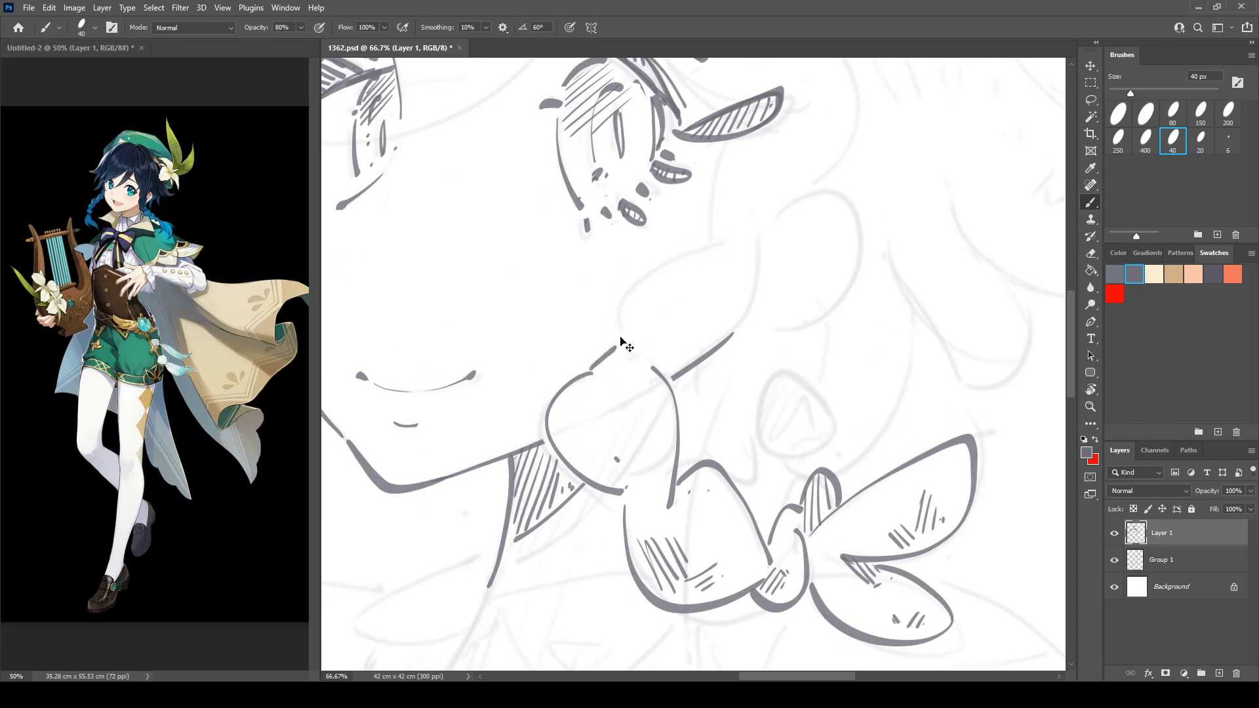
pyautogui.hotkey('ctrl', 'z')
pyautogui.moveTo(594, 369); pyautogui.dragTo(728, 237)
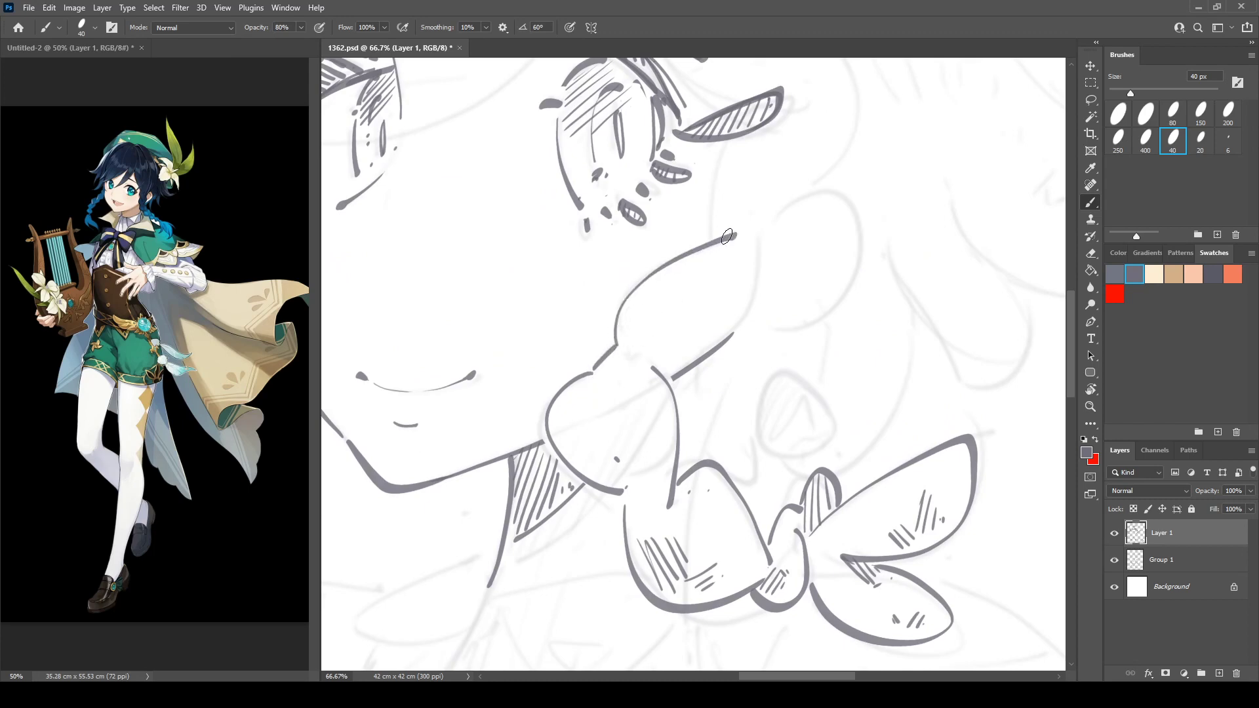
pyautogui.moveTo(723, 155)
pyautogui.mouseDown()
pyautogui.moveTo(712, 225)
pyautogui.moveTo(748, 327)
pyautogui.moveTo(652, 398)
pyautogui.moveTo(780, 368)
pyautogui.moveTo(634, 273)
pyautogui.mouseUp()
pyautogui.hotkey('ctrl', 'z')
pyautogui.hotkey('ctrl', 'z')
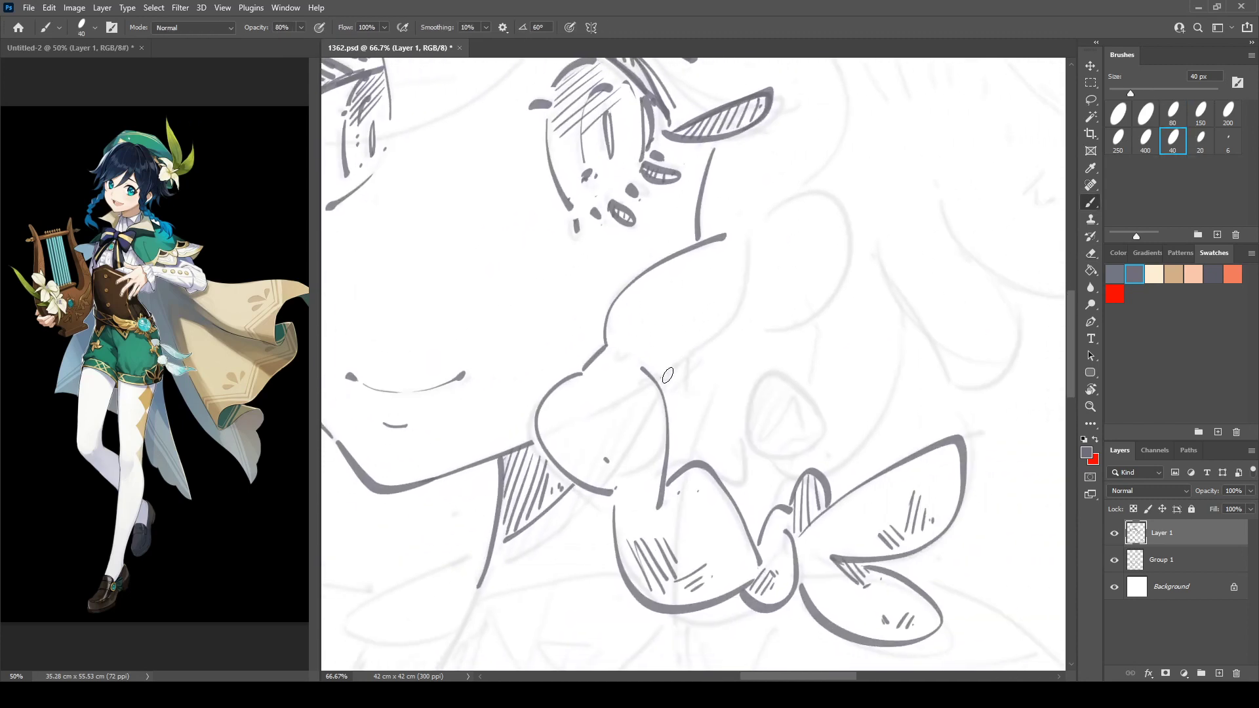
# Ink the upper braid segment's outer edge, the rounded curl beside it and a hatched round bead below.
pyautogui.moveTo(650, 378)
pyautogui.mouseDown()
pyautogui.moveTo(747, 326)
pyautogui.moveTo(754, 211)
pyautogui.moveTo(844, 265)
pyautogui.moveTo(763, 336)
pyautogui.moveTo(801, 371)
pyautogui.moveTo(761, 361)
pyautogui.moveTo(773, 438)
pyautogui.moveTo(766, 358)
pyautogui.moveTo(734, 419)
pyautogui.mouseUp()
pyautogui.hotkey('ctrl', 'z')
pyautogui.moveTo(766, 360)
pyautogui.mouseDown()
pyautogui.moveTo(744, 421)
pyautogui.moveTo(800, 400)
pyautogui.moveTo(783, 408)
pyautogui.moveTo(806, 423)
pyautogui.moveTo(836, 379)
pyautogui.mouseUp()
# Hatch the lower end of the upper braid segment, the joint below it and the middle segment.
pyautogui.moveTo(742, 363); pyautogui.dragTo(742, 392)
pyautogui.moveTo(747, 362); pyautogui.dragTo(753, 392)
pyautogui.moveTo(759, 361); pyautogui.dragTo(768, 389)
pyautogui.moveTo(774, 362); pyautogui.dragTo(774, 382)
pyautogui.moveTo(677, 400); pyautogui.dragTo(699, 373)
pyautogui.moveTo(682, 402); pyautogui.dragTo(710, 378)
pyautogui.moveTo(693, 402); pyautogui.dragTo(719, 383)
pyautogui.moveTo(652, 468); pyautogui.dragTo(672, 501)
pyautogui.moveTo(662, 466); pyautogui.dragTo(692, 497)
pyautogui.moveTo(685, 468)
pyautogui.mouseDown()
pyautogui.moveTo(701, 489)
pyautogui.moveTo(716, 486)
pyautogui.mouseUp()
pyautogui.moveTo(719, 478); pyautogui.dragTo(728, 490)
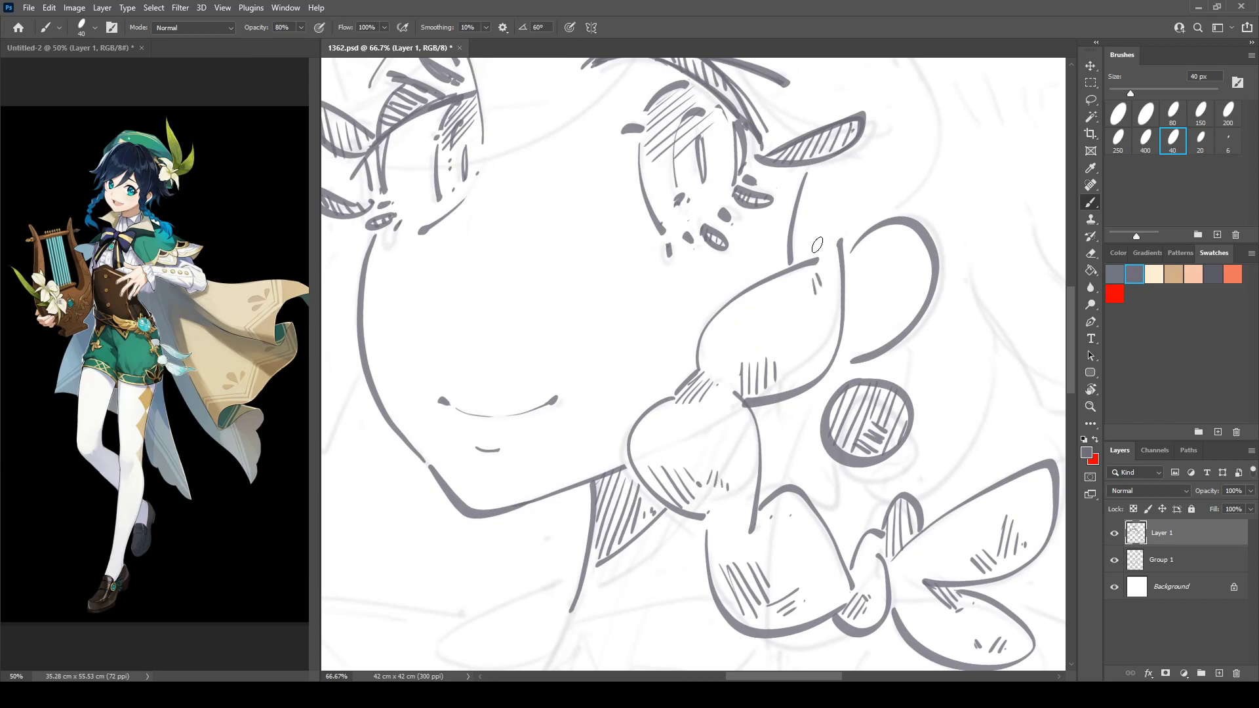
# Hatch the area beside the short face-side line above the upper braid segment.
pyautogui.moveTo(798, 211); pyautogui.dragTo(792, 250)
pyautogui.moveTo(806, 208); pyautogui.dragTo(806, 255)
pyautogui.moveTo(820, 214)
pyautogui.mouseDown()
pyautogui.moveTo(815, 251)
pyautogui.moveTo(827, 241)
pyautogui.moveTo(944, 417)
pyautogui.mouseUp()
# Ink the two long curved edges of the bang strand sweeping from the forehead across the far eye.
pyautogui.moveTo(518, 314); pyautogui.dragTo(650, 322)
pyautogui.moveTo(934, 116)
pyautogui.mouseDown()
pyautogui.moveTo(881, 151)
pyautogui.moveTo(861, 324)
pyautogui.moveTo(666, 429)
pyautogui.mouseUp()
pyautogui.hotkey('ctrl', 'z')
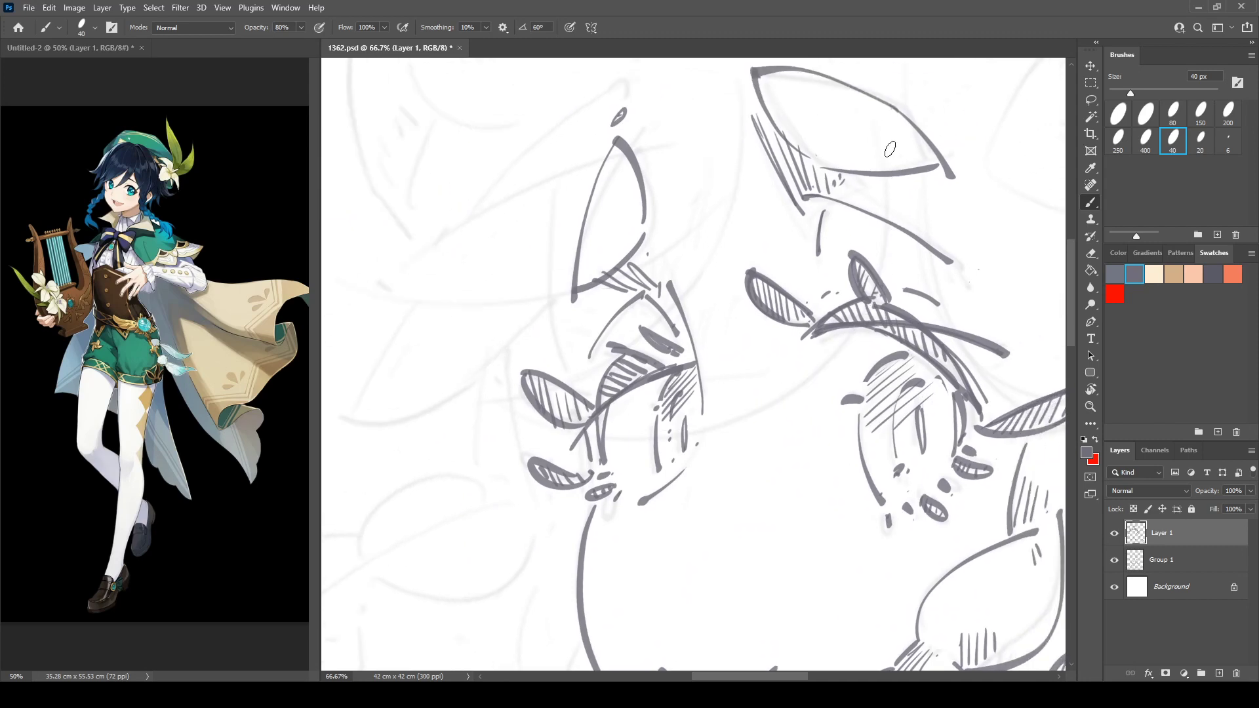
pyautogui.moveTo(876, 123)
pyautogui.mouseDown()
pyautogui.moveTo(894, 206)
pyautogui.moveTo(849, 354)
pyautogui.moveTo(656, 434)
pyautogui.moveTo(571, 433)
pyautogui.mouseUp()
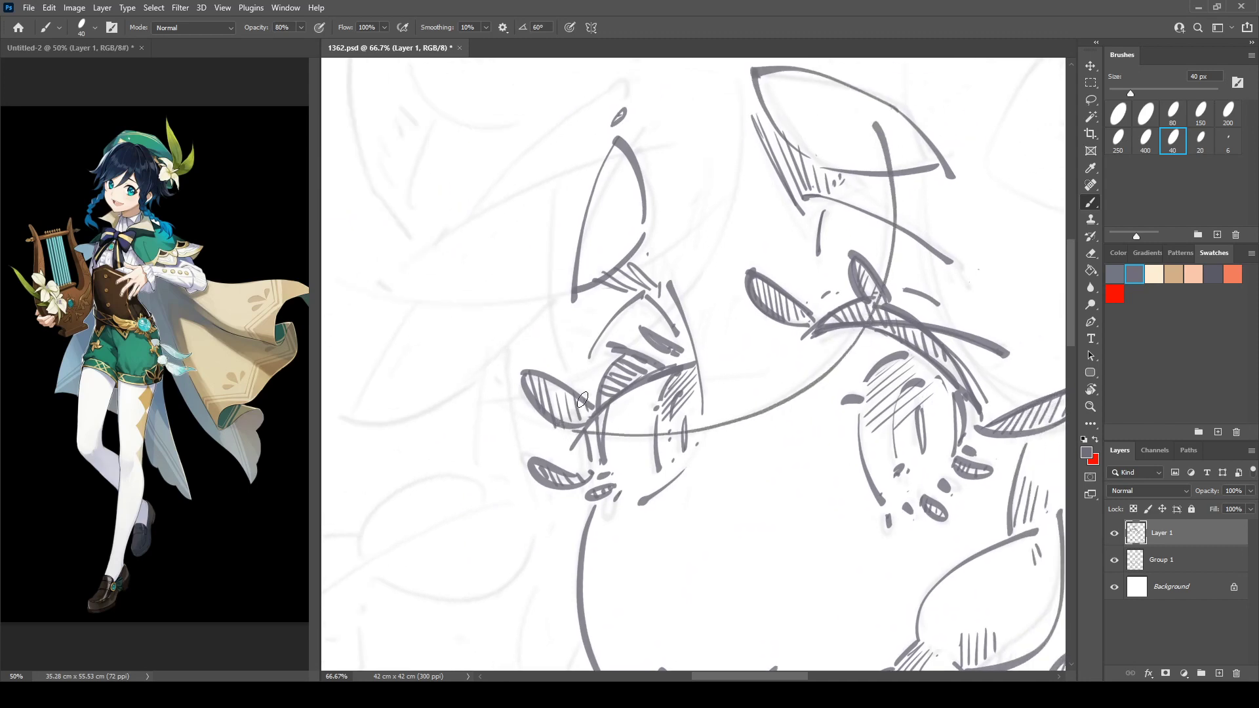
pyautogui.moveTo(748, 121); pyautogui.dragTo(672, 331)
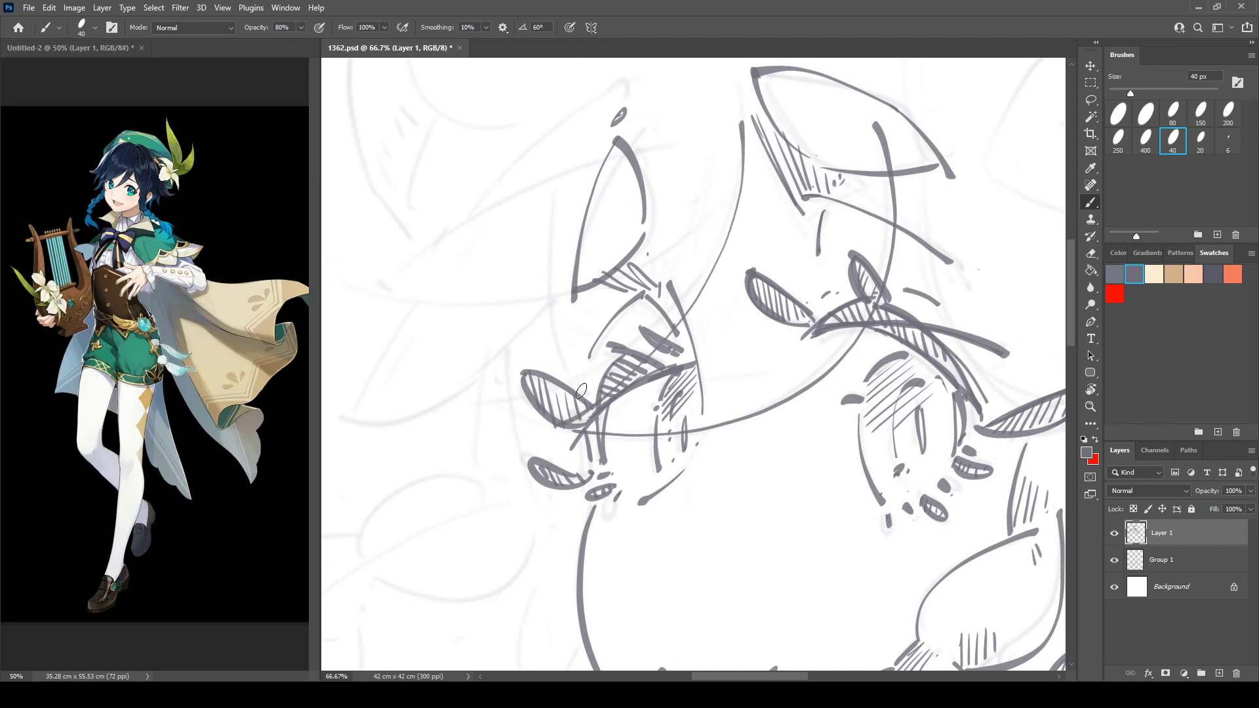
pyautogui.moveTo(807, 329); pyautogui.dragTo(700, 452)
# Hatch the upper part of the bang strand along its curved forehead edge.
pyautogui.moveTo(657, 280); pyautogui.dragTo(645, 349)
pyautogui.moveTo(665, 284); pyautogui.dragTo(645, 375)
pyautogui.moveTo(671, 299); pyautogui.dragTo(655, 375)
# Ink and hatch the pointed bang strand sweeping outward past the far eyebrow, adding a curved strand edge above it.
pyautogui.moveTo(680, 326)
pyautogui.mouseDown()
pyautogui.moveTo(666, 363)
pyautogui.moveTo(898, 245)
pyautogui.mouseUp()
pyautogui.moveTo(504, 306)
pyautogui.mouseDown()
pyautogui.moveTo(526, 319)
pyautogui.moveTo(779, 255)
pyautogui.moveTo(791, 236)
pyautogui.moveTo(526, 319)
pyautogui.moveTo(787, 272)
pyautogui.moveTo(826, 204)
pyautogui.mouseUp()
pyautogui.hotkey('ctrl', 'z')
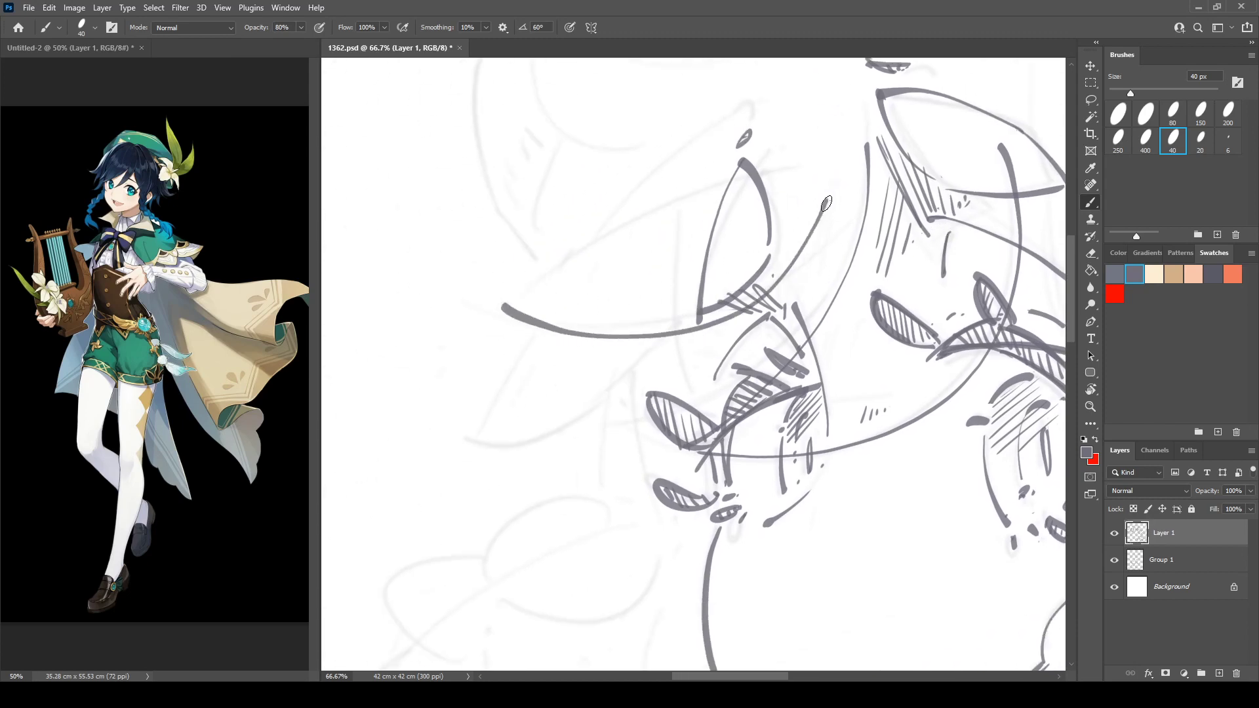
pyautogui.moveTo(504, 306); pyautogui.dragTo(699, 190)
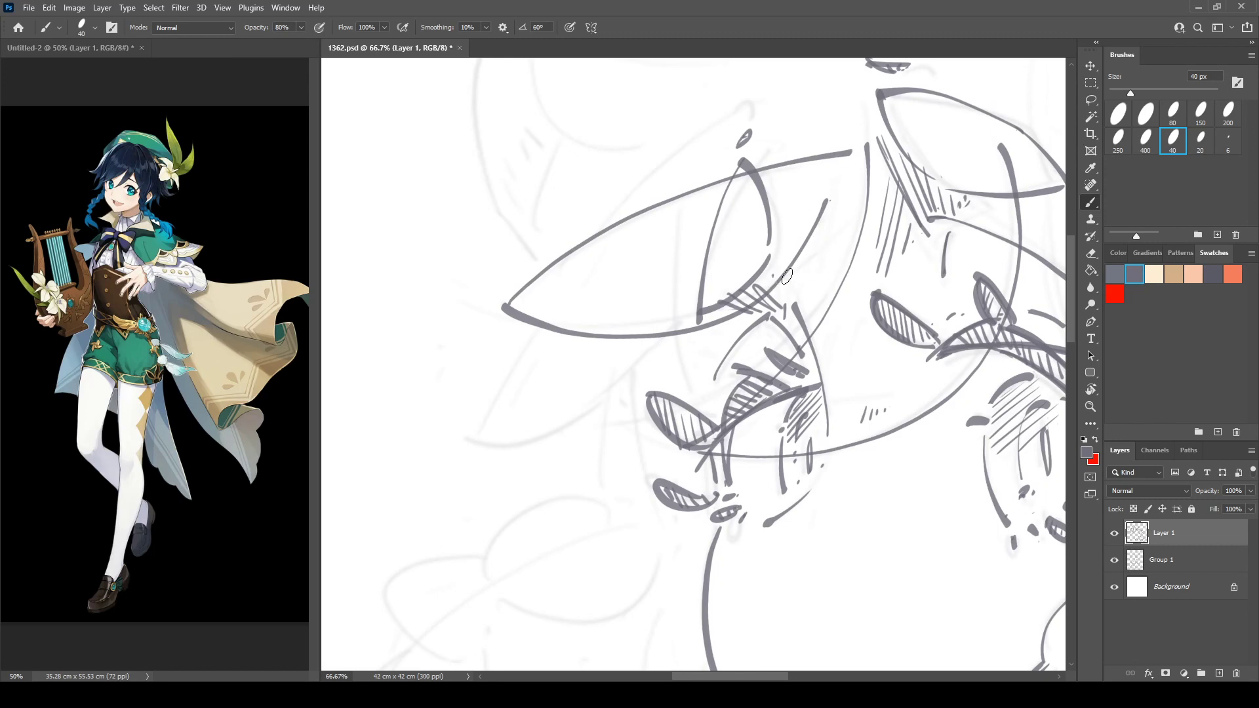
pyautogui.moveTo(772, 278)
pyautogui.mouseDown()
pyautogui.moveTo(856, 247)
pyautogui.moveTo(803, 350)
pyautogui.mouseUp()
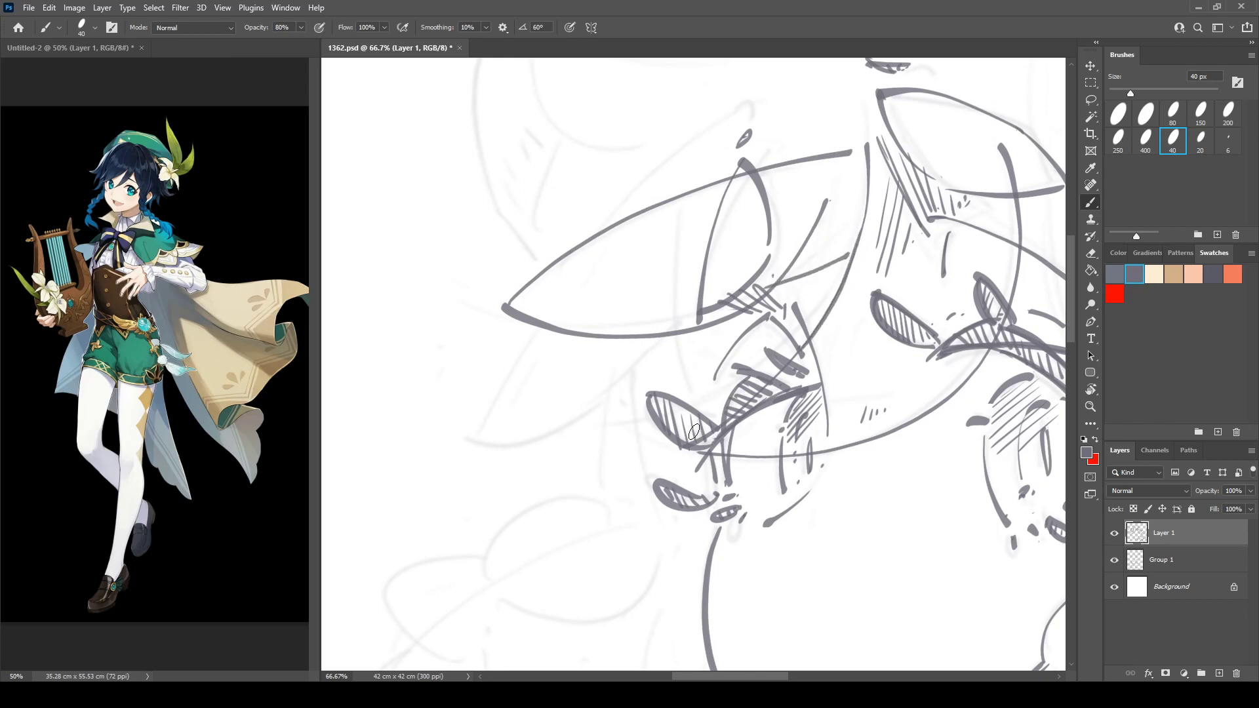
pyautogui.moveTo(790, 267); pyautogui.dragTo(829, 251)
pyautogui.moveTo(525, 304)
pyautogui.mouseDown()
pyautogui.moveTo(635, 227)
pyautogui.moveTo(605, 268)
pyautogui.moveTo(661, 227)
pyautogui.moveTo(593, 238)
pyautogui.moveTo(687, 143)
pyautogui.moveTo(755, 99)
pyautogui.mouseUp()
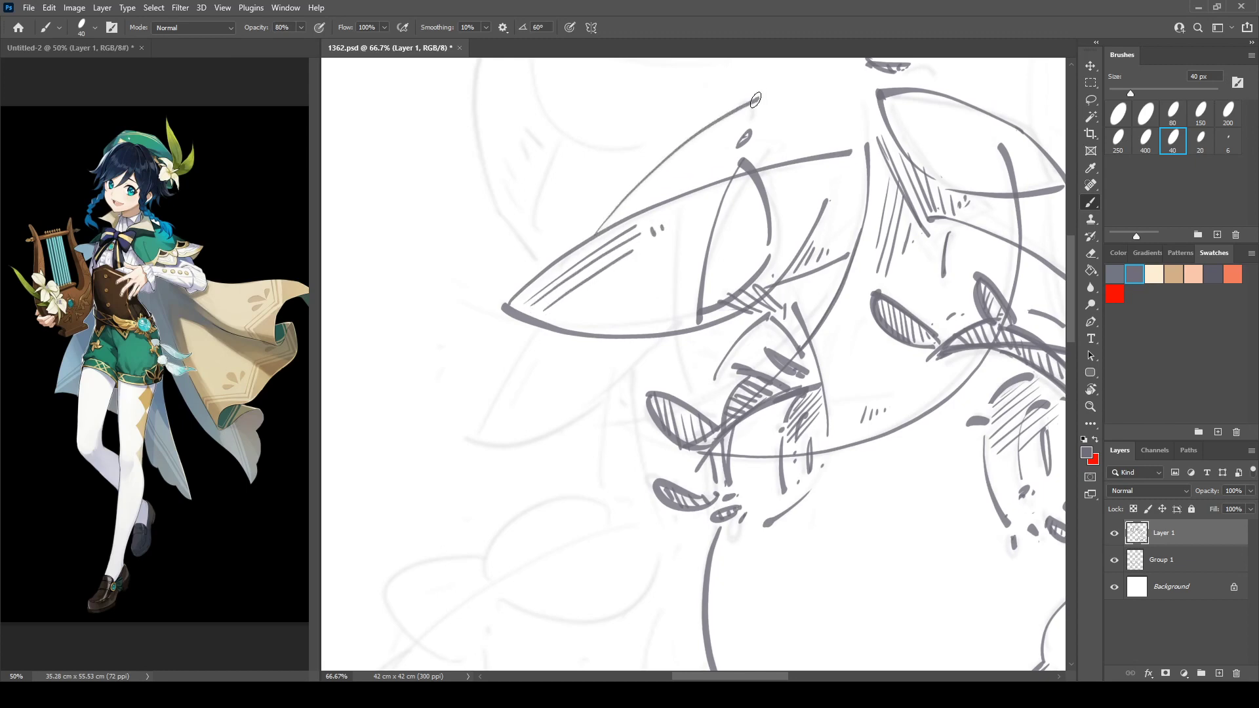
# Ink and hatch the small pointed strand below the far bang, adding short ticks inside the larger bang strand above it.
pyautogui.moveTo(544, 322)
pyautogui.mouseDown()
pyautogui.moveTo(470, 449)
pyautogui.moveTo(615, 385)
pyautogui.moveTo(656, 338)
pyautogui.mouseUp()
pyautogui.moveTo(478, 444)
pyautogui.mouseDown()
pyautogui.moveTo(526, 366)
pyautogui.moveTo(494, 435)
pyautogui.moveTo(545, 365)
pyautogui.moveTo(540, 417)
pyautogui.mouseUp()
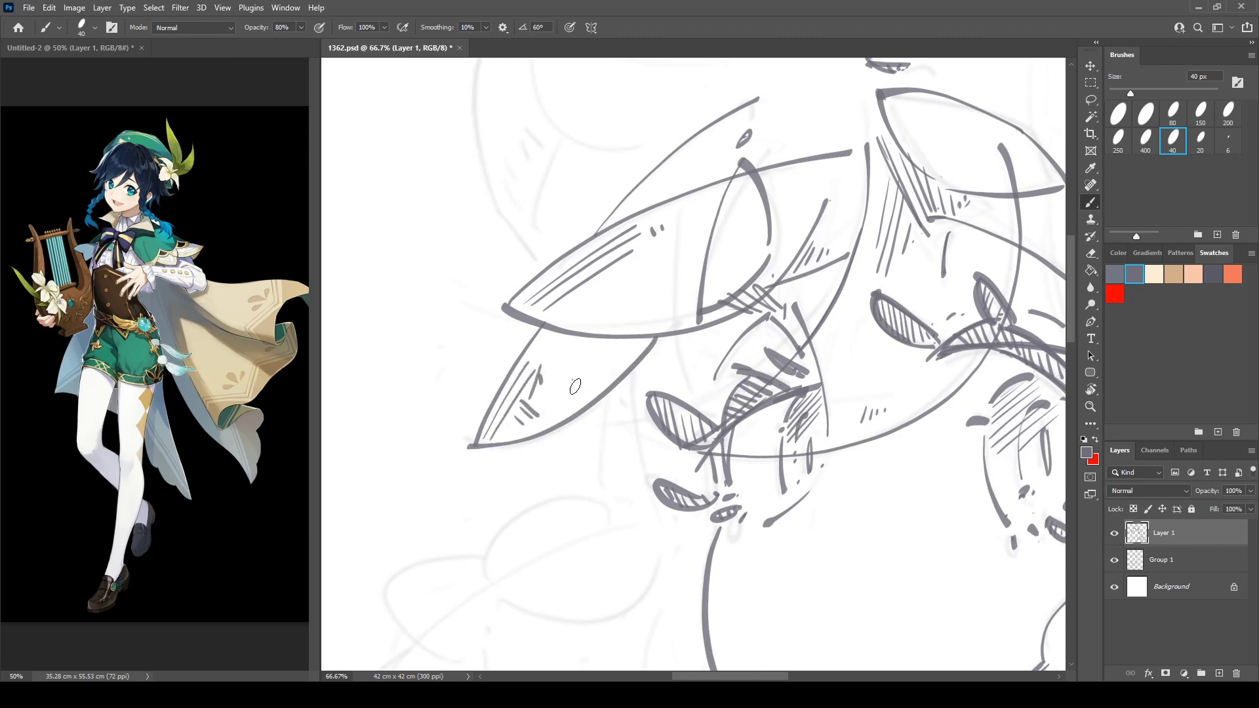
pyautogui.moveTo(637, 306); pyautogui.dragTo(635, 319)
pyautogui.moveTo(646, 303); pyautogui.dragTo(645, 316)
# Hatch along the curved edge of the narrow strand above the far bangs and add short ticks beyond its upper end.
pyautogui.moveTo(773, 171); pyautogui.dragTo(608, 335)
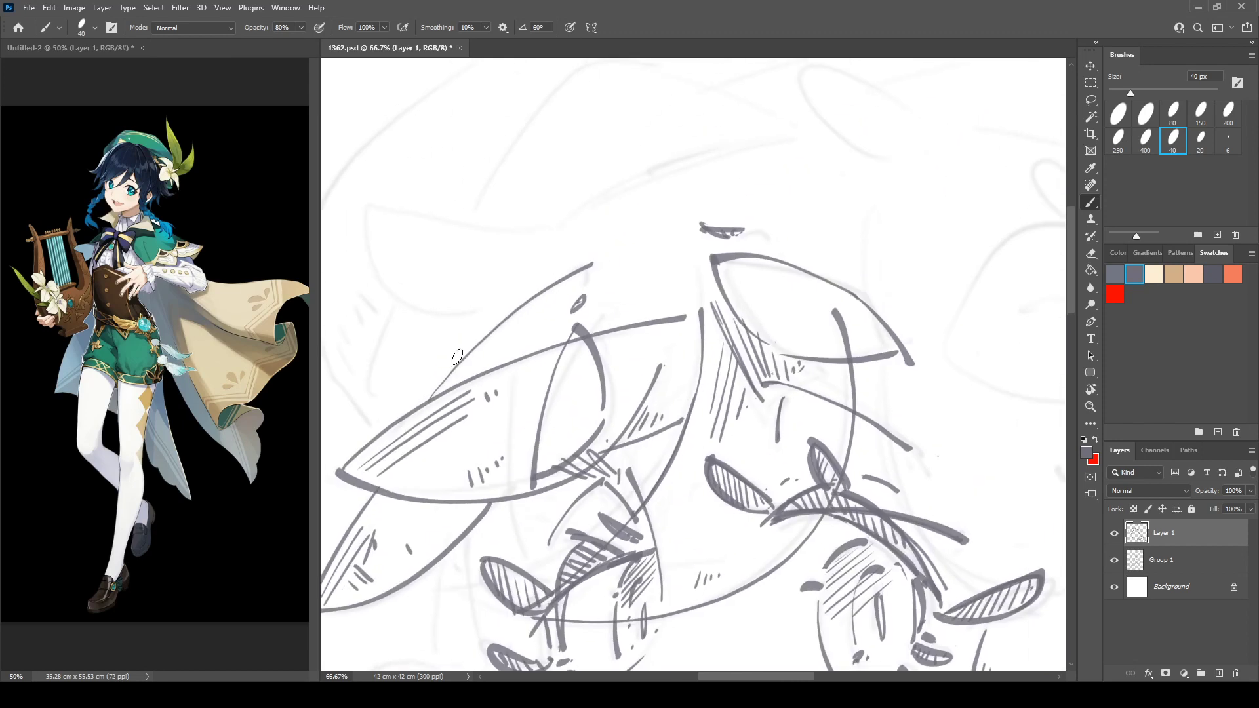
pyautogui.moveTo(443, 394); pyautogui.dragTo(558, 295)
pyautogui.moveTo(458, 380); pyautogui.dragTo(558, 301)
pyautogui.moveTo(486, 367); pyautogui.dragTo(535, 328)
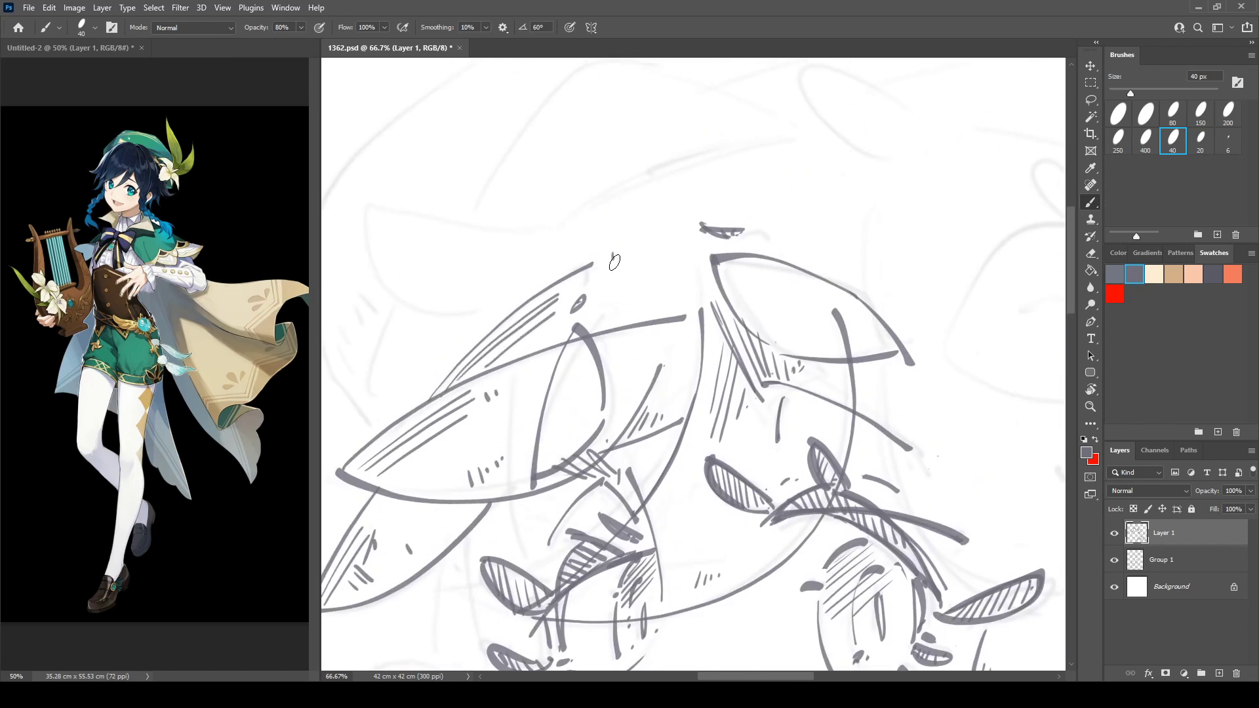
pyautogui.moveTo(561, 258)
pyautogui.mouseDown()
pyautogui.moveTo(628, 274)
pyautogui.moveTo(681, 313)
pyautogui.mouseUp()
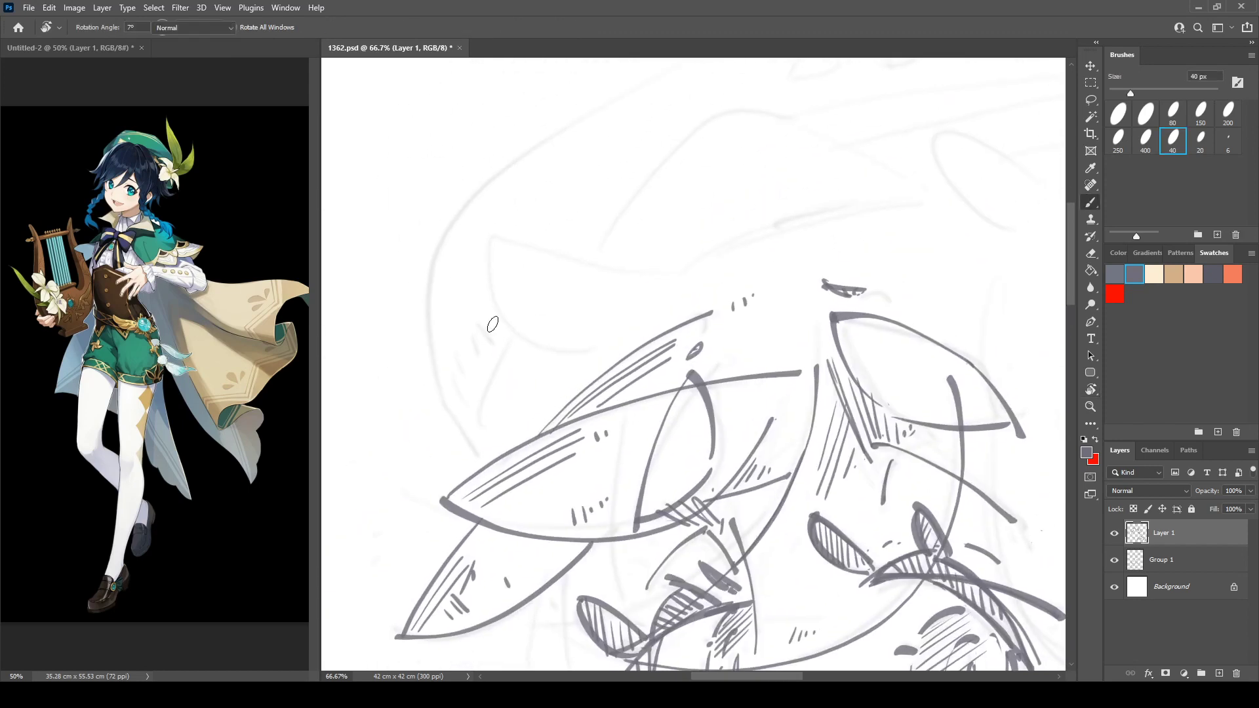
# Ink the pointed strand above the far bangs with the long curve rising over the forehead, and hatch the gap beneath it.
pyautogui.moveTo(496, 236)
pyautogui.mouseDown()
pyautogui.moveTo(490, 284)
pyautogui.moveTo(565, 345)
pyautogui.mouseUp()
pyautogui.moveTo(498, 238)
pyautogui.mouseDown()
pyautogui.moveTo(657, 303)
pyautogui.moveTo(515, 236)
pyautogui.moveTo(537, 209)
pyautogui.mouseUp()
pyautogui.press('r')
pyautogui.press('b')
pyautogui.moveTo(487, 283)
pyautogui.mouseDown()
pyautogui.moveTo(659, 186)
pyautogui.moveTo(775, 154)
pyautogui.mouseUp()
pyautogui.moveTo(446, 342)
pyautogui.mouseDown()
pyautogui.moveTo(419, 411)
pyautogui.moveTo(431, 397)
pyautogui.mouseUp()
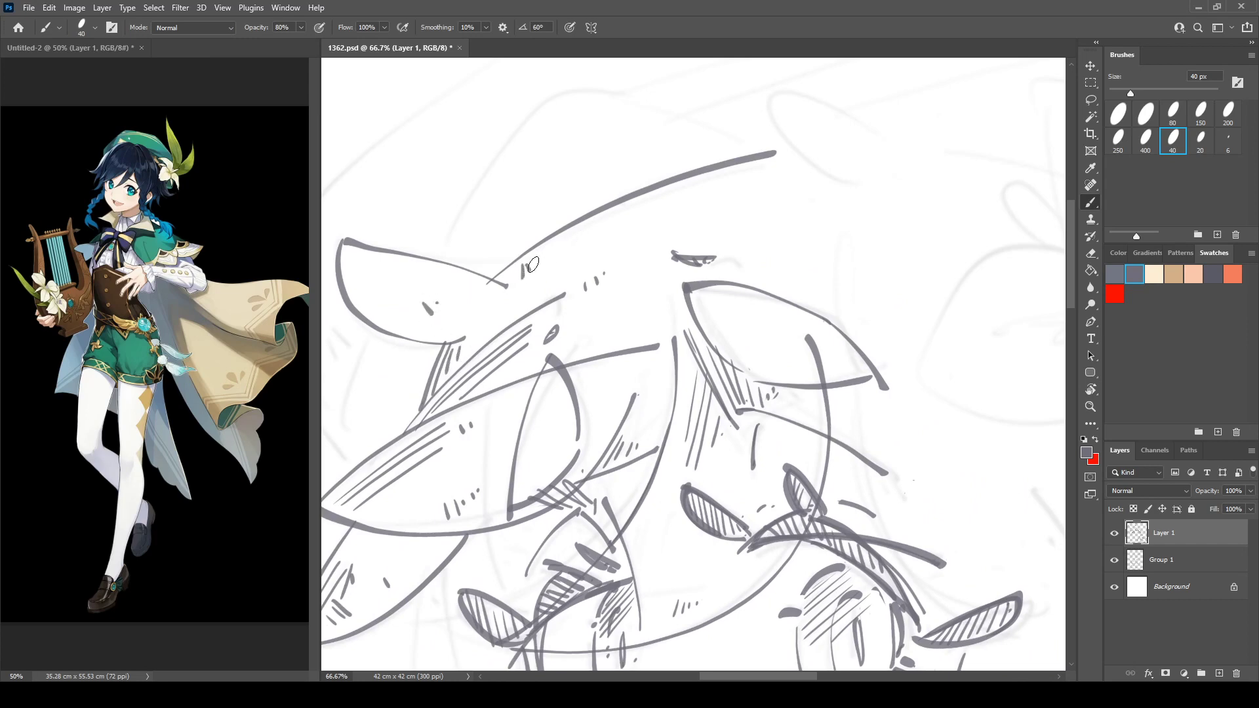
# Ink the pointed strand at the near end of the forehead curve and hatch beneath its lower edge.
pyautogui.moveTo(623, 223); pyautogui.dragTo(326, 339)
pyautogui.moveTo(475, 213)
pyautogui.mouseDown()
pyautogui.moveTo(483, 259)
pyautogui.moveTo(561, 289)
pyautogui.moveTo(593, 262)
pyautogui.mouseUp()
pyautogui.moveTo(497, 279); pyautogui.dragTo(505, 294)
pyautogui.moveTo(505, 283); pyautogui.dragTo(513, 297)
pyautogui.moveTo(514, 288); pyautogui.dragTo(520, 298)
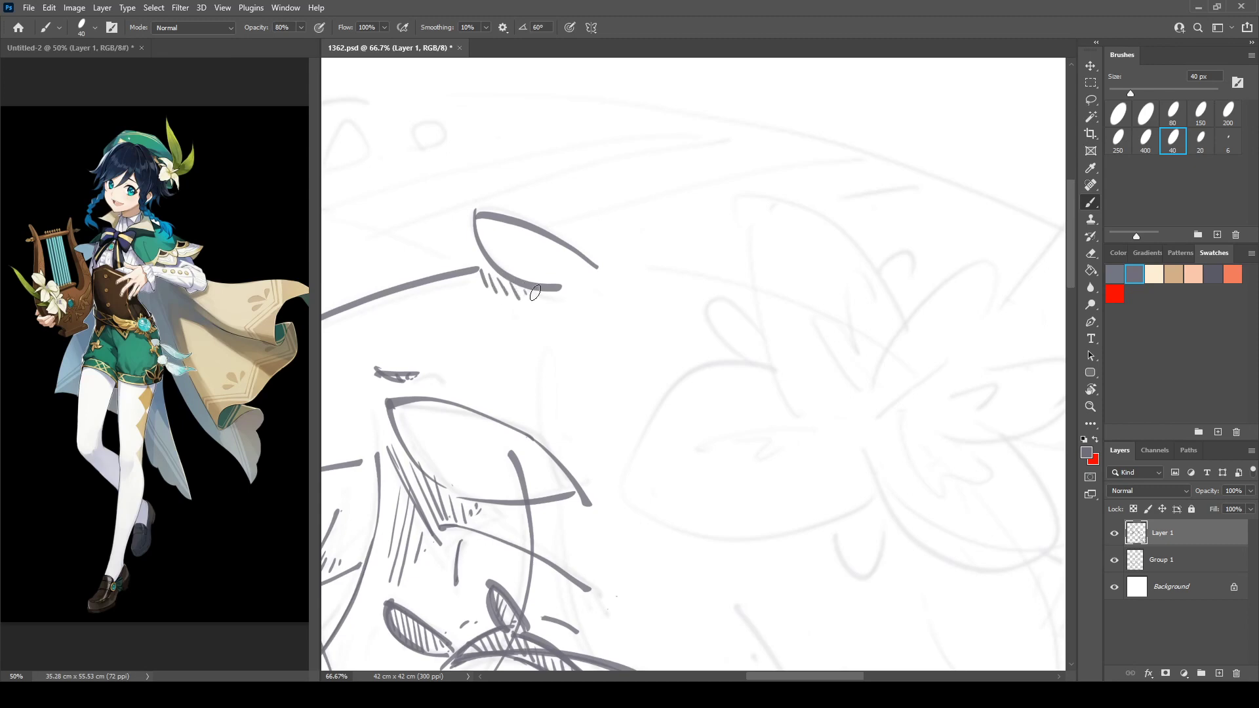
pyautogui.moveTo(554, 362)
pyautogui.mouseDown()
pyautogui.moveTo(668, 227)
pyautogui.moveTo(694, 251)
pyautogui.mouseUp()
pyautogui.moveTo(696, 240); pyautogui.dragTo(705, 249)
pyautogui.moveTo(706, 233); pyautogui.dragTo(710, 241)
# Ink the near bang edge running down past the eye and the curved outer hair contour above the loop, adding short hatch marks.
pyautogui.moveTo(671, 339); pyautogui.dragTo(563, 143)
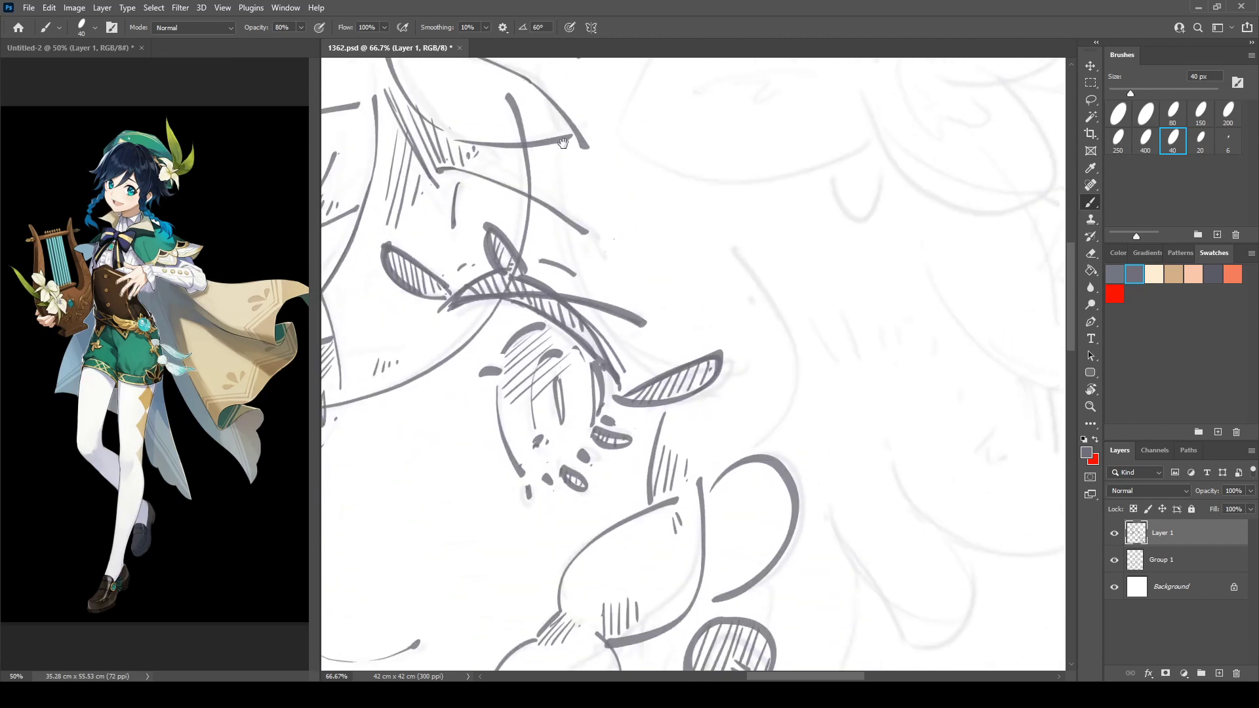
pyautogui.moveTo(528, 221); pyautogui.dragTo(566, 231)
pyautogui.moveTo(553, 155)
pyautogui.mouseDown()
pyautogui.moveTo(602, 335)
pyautogui.moveTo(697, 388)
pyautogui.moveTo(729, 390)
pyautogui.mouseUp()
pyautogui.moveTo(730, 256)
pyautogui.mouseDown()
pyautogui.moveTo(792, 335)
pyautogui.moveTo(775, 441)
pyautogui.mouseUp()
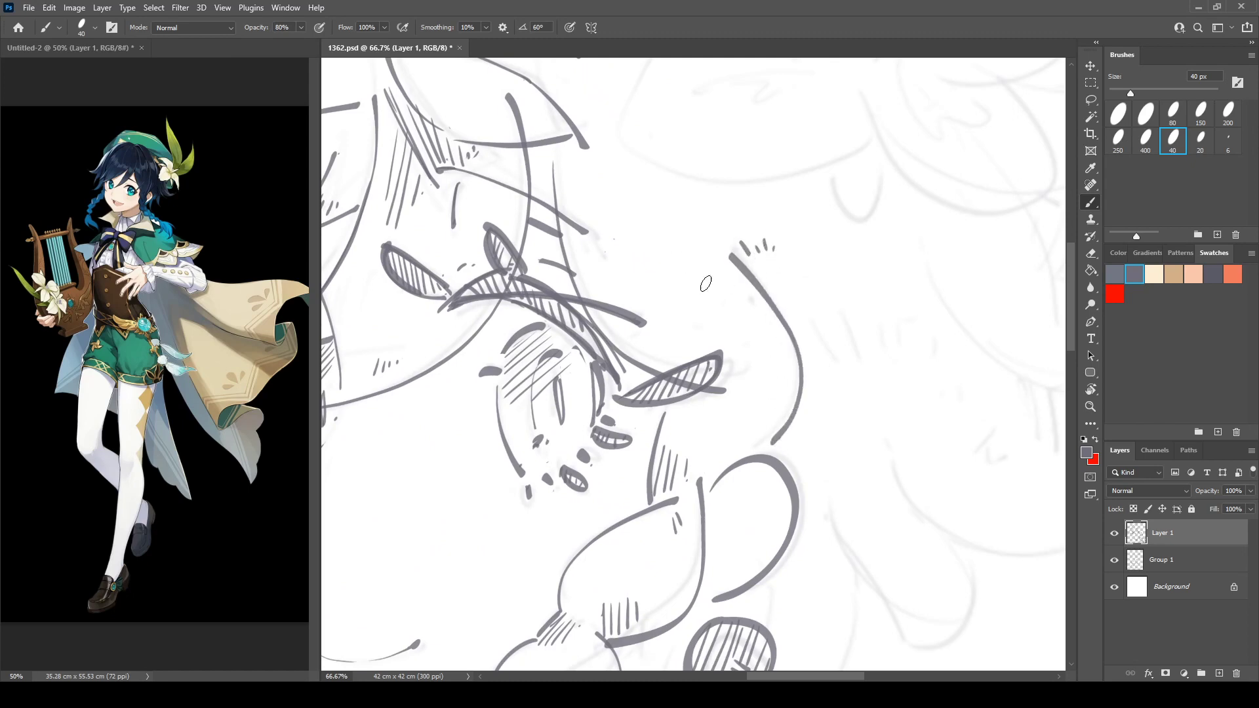
pyautogui.moveTo(762, 344); pyautogui.dragTo(766, 386)
pyautogui.moveTo(775, 365); pyautogui.dragTo(771, 386)
pyautogui.moveTo(659, 451)
pyautogui.mouseDown()
pyautogui.moveTo(977, 226)
pyautogui.moveTo(760, 274)
pyautogui.mouseUp()
# Check the face with the canvas flipped and erase a small gap in the bang line where it crosses the far iris.
pyautogui.hotkey('ctrl', 'shift', 'h')
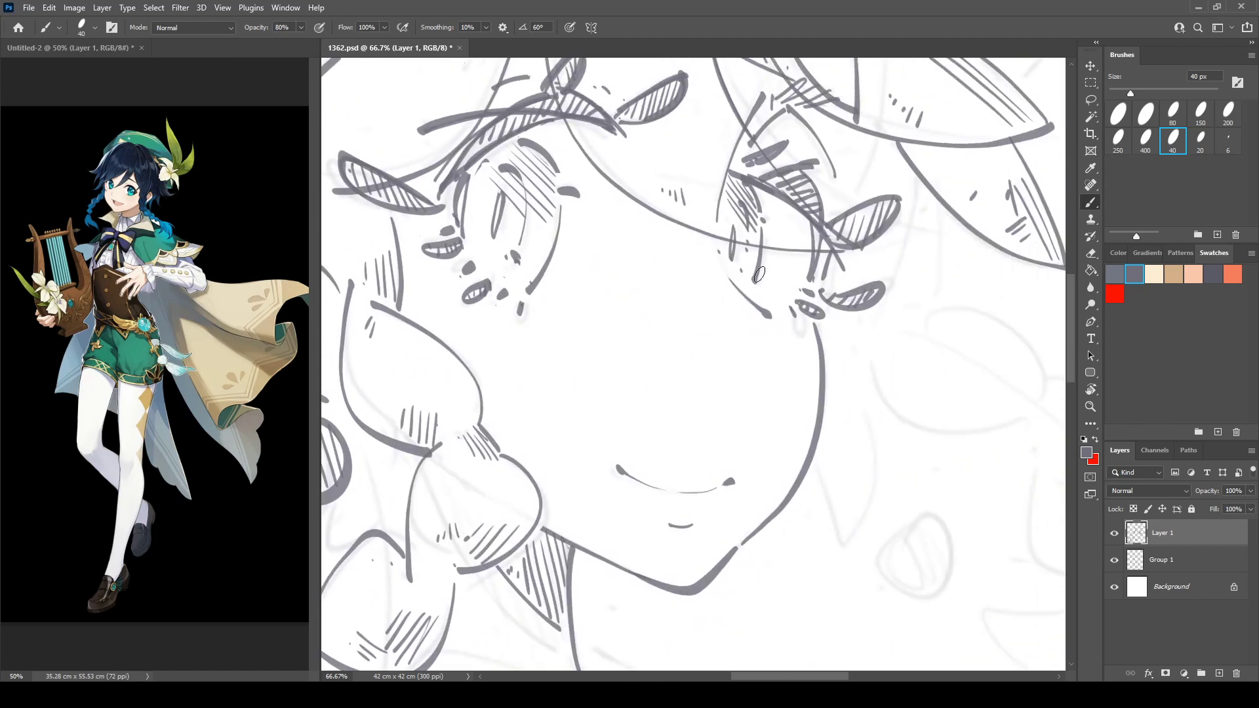
pyautogui.press('r')
pyautogui.moveTo(812, 189); pyautogui.dragTo(801, 182)
pyautogui.moveTo(801, 183); pyautogui.dragTo(869, 275)
pyautogui.press('e')
pyautogui.moveTo(796, 318); pyautogui.dragTo(790, 359)
pyautogui.press('b')
pyautogui.hotkey('ctrl', 'z')
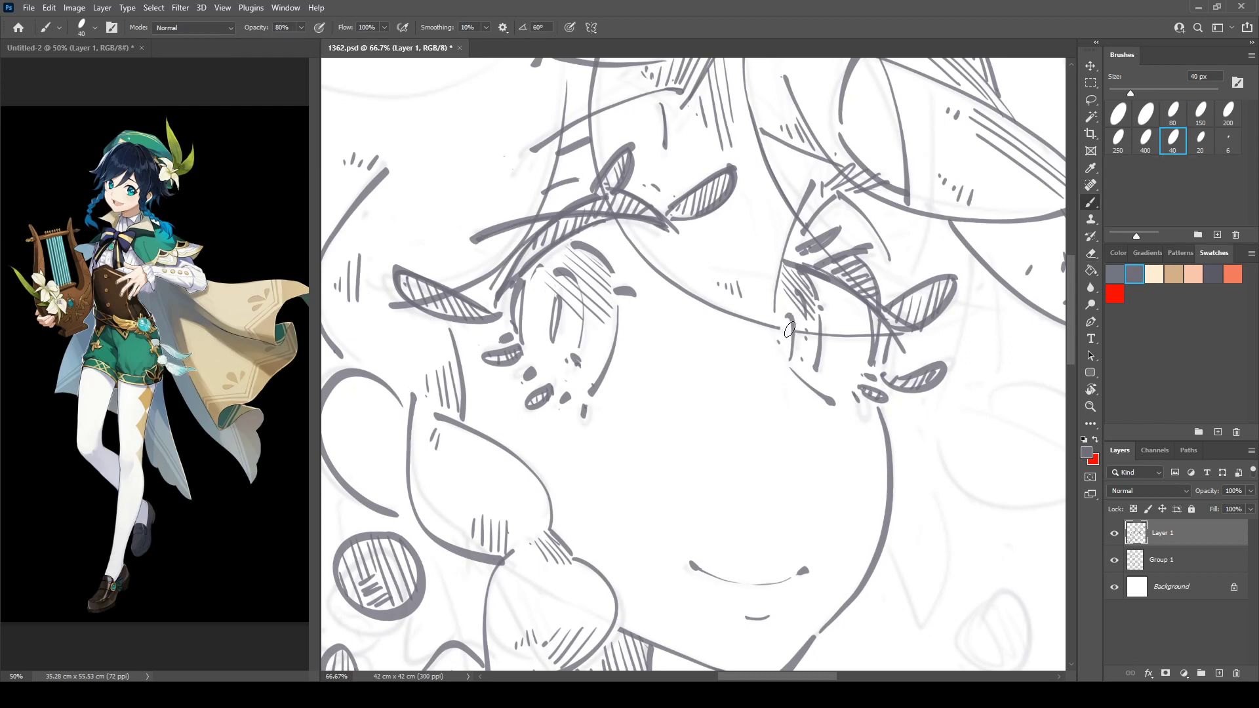
pyautogui.hotkey('ctrl', 'shift', 'h')
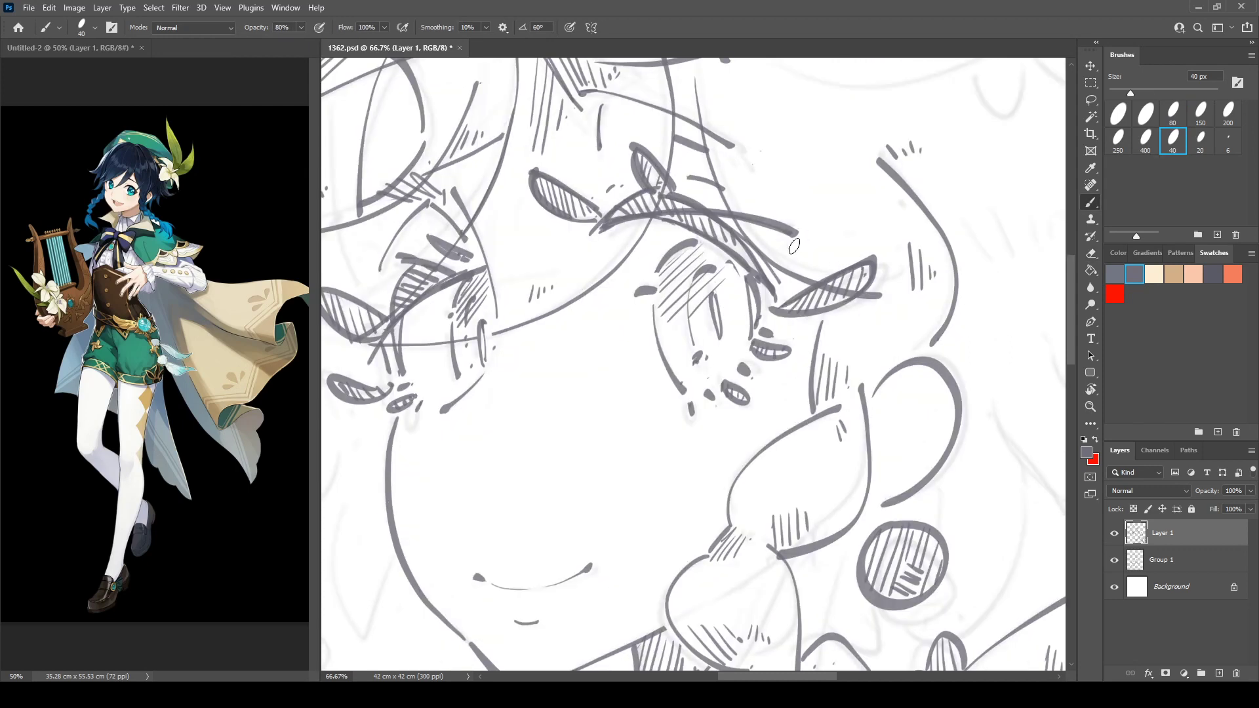
# Ink the hair edge hanging below the far bangs and the outline of the far braid's upper segment with its outer loop.
pyautogui.moveTo(710, 423); pyautogui.dragTo(883, 260)
pyautogui.moveTo(559, 392); pyautogui.dragTo(715, 430)
pyautogui.scroll(3, 574, 327)
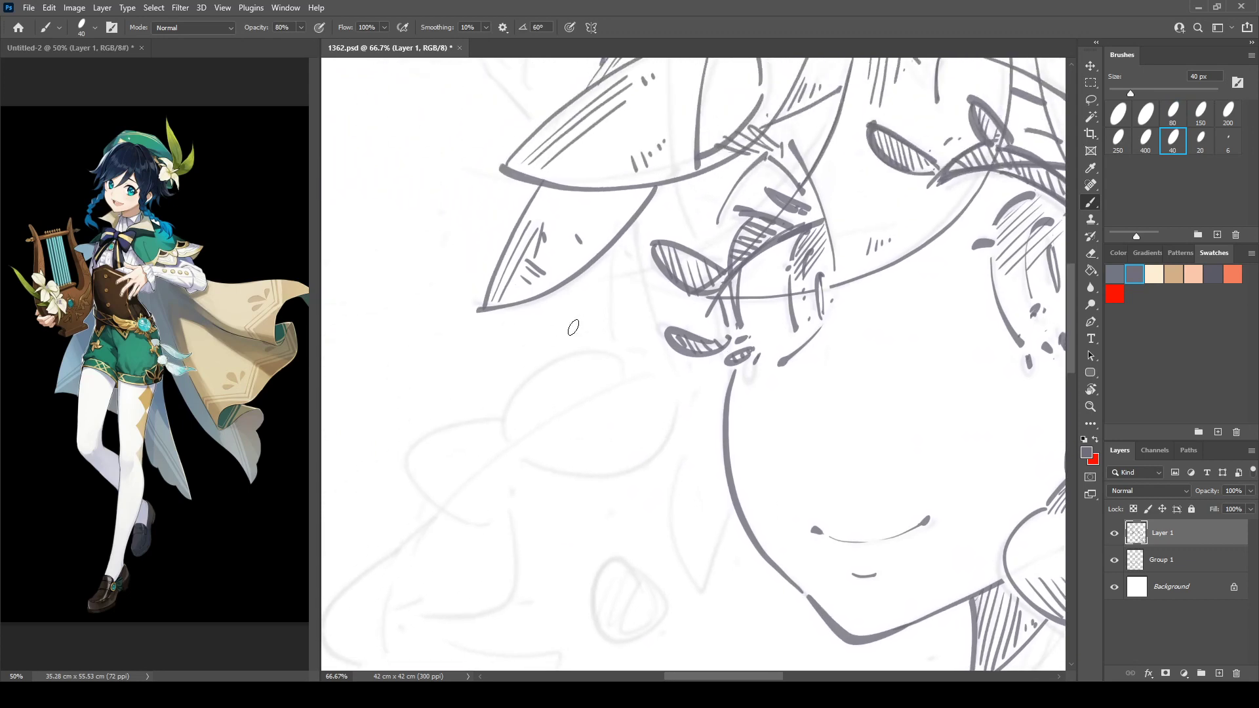
pyautogui.moveTo(618, 240); pyautogui.dragTo(614, 347)
pyautogui.moveTo(629, 412); pyautogui.dragTo(832, 315)
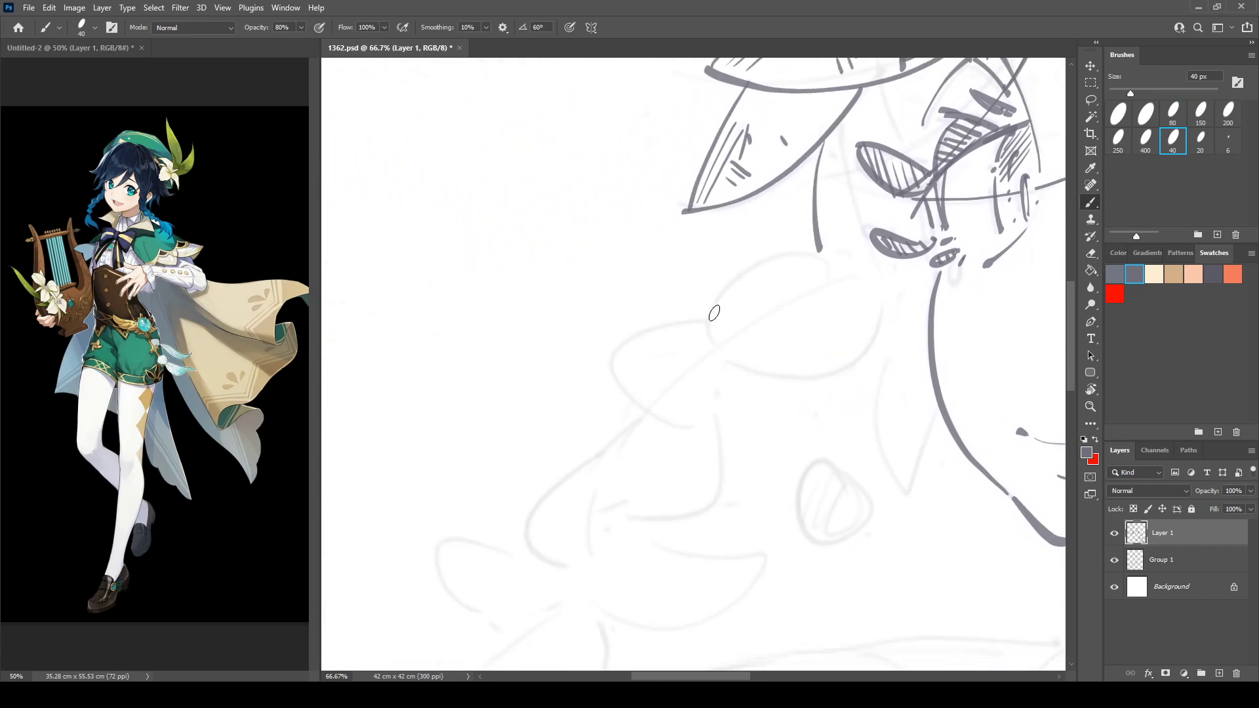
pyautogui.moveTo(710, 337)
pyautogui.mouseDown()
pyautogui.moveTo(721, 295)
pyautogui.moveTo(832, 256)
pyautogui.mouseUp()
pyautogui.moveTo(702, 359)
pyautogui.mouseDown()
pyautogui.moveTo(774, 383)
pyautogui.moveTo(869, 288)
pyautogui.mouseUp()
pyautogui.moveTo(667, 394); pyautogui.dragTo(762, 249)
pyautogui.moveTo(808, 190)
pyautogui.mouseDown()
pyautogui.moveTo(726, 229)
pyautogui.moveTo(777, 283)
pyautogui.mouseUp()
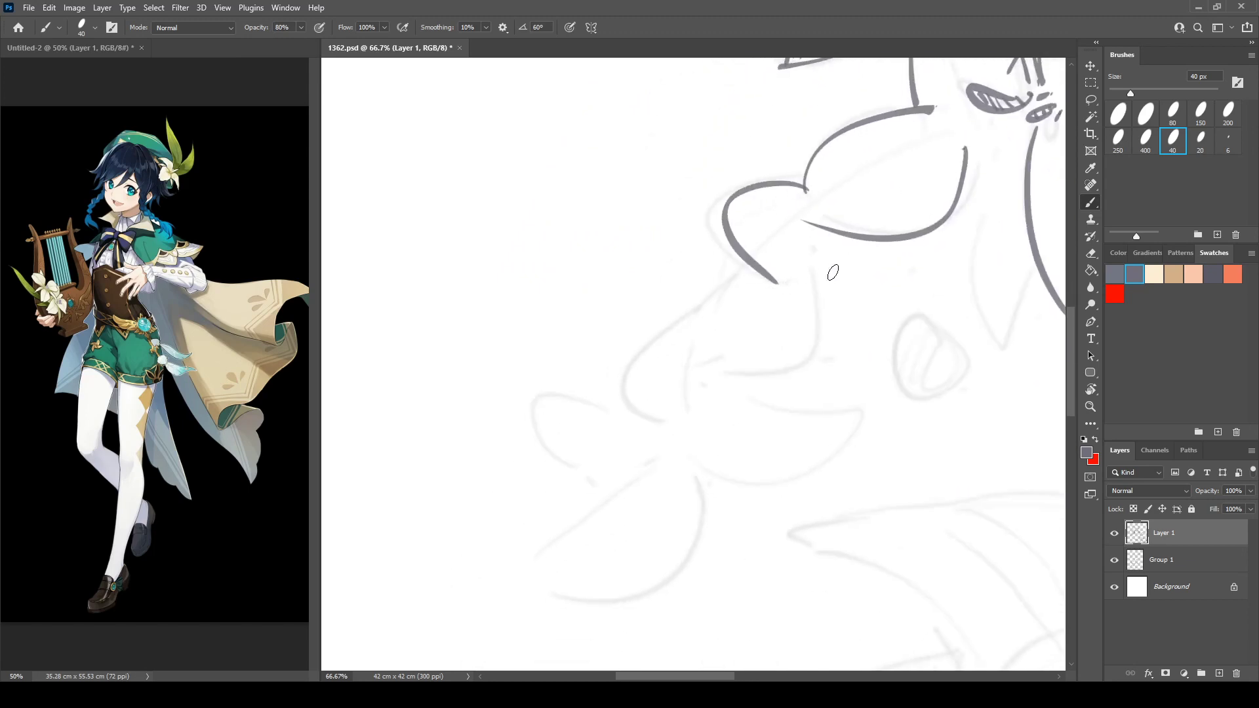
# Ink the outline of the far braid's next segment and add small hatch marks where it meets the outer loop.
pyautogui.moveTo(825, 231)
pyautogui.mouseDown()
pyautogui.moveTo(823, 343)
pyautogui.moveTo(729, 381)
pyautogui.mouseUp()
pyautogui.moveTo(682, 417)
pyautogui.mouseDown()
pyautogui.moveTo(623, 379)
pyautogui.moveTo(746, 278)
pyautogui.mouseUp()
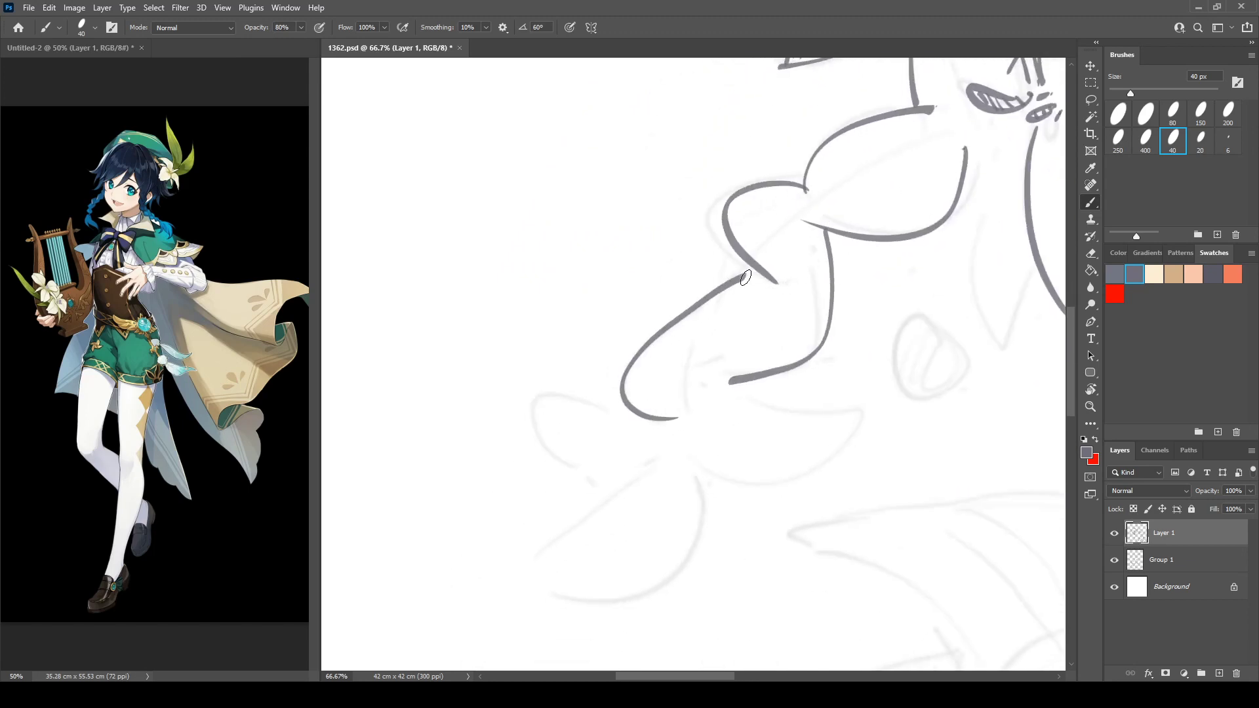
pyautogui.moveTo(682, 315); pyautogui.dragTo(758, 283)
pyautogui.moveTo(822, 244); pyautogui.dragTo(626, 345)
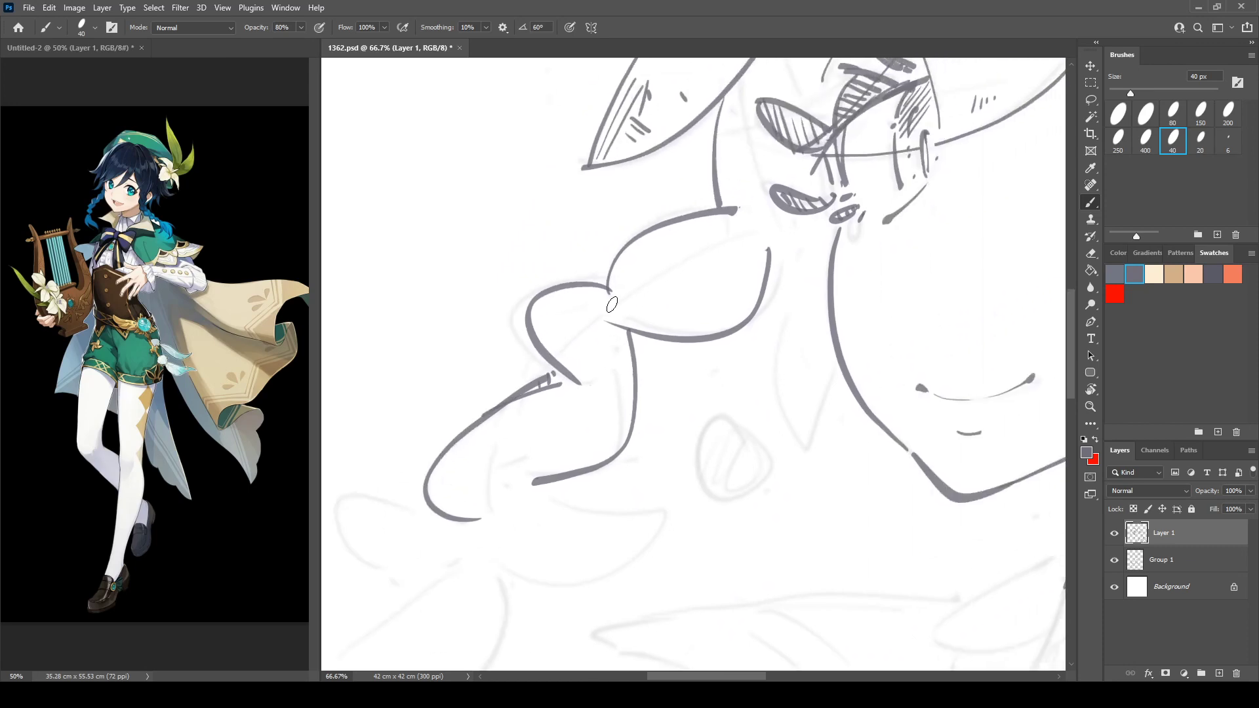
# Add short hatch marks inside the far braid's upper segment and ink the pointed strand hanging between the braid and the cheek.
pyautogui.moveTo(694, 320); pyautogui.dragTo(695, 323)
pyautogui.moveTo(701, 305); pyautogui.dragTo(706, 315)
pyautogui.moveTo(708, 303); pyautogui.dragTo(796, 407)
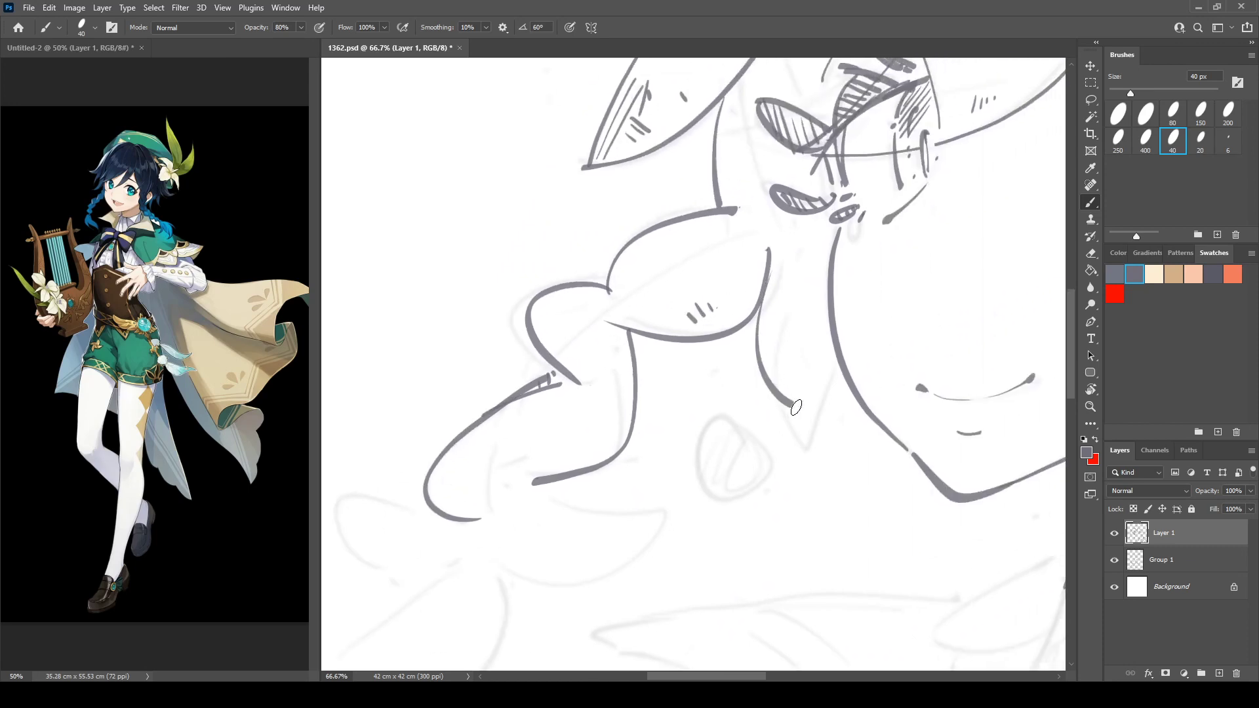
pyautogui.hotkey('ctrl', 'z')
pyautogui.moveTo(767, 285)
pyautogui.mouseDown()
pyautogui.moveTo(790, 306)
pyautogui.moveTo(805, 428)
pyautogui.mouseUp()
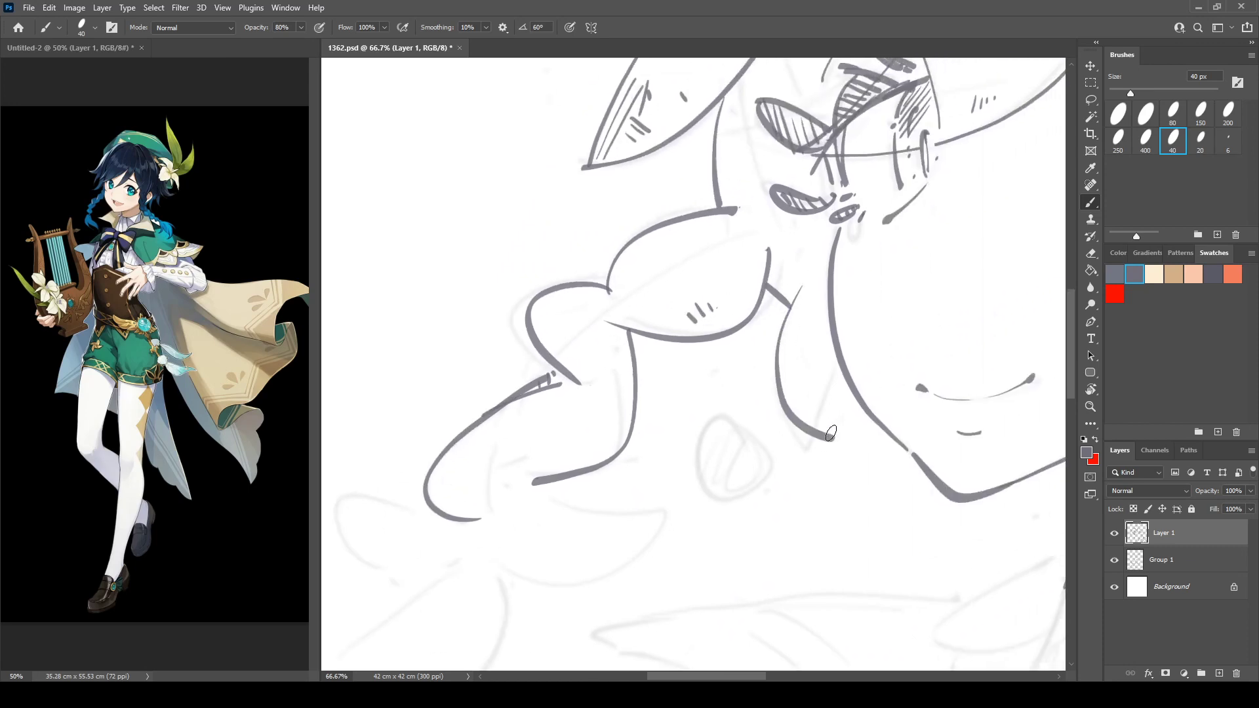
pyautogui.moveTo(832, 332); pyautogui.dragTo(740, 502)
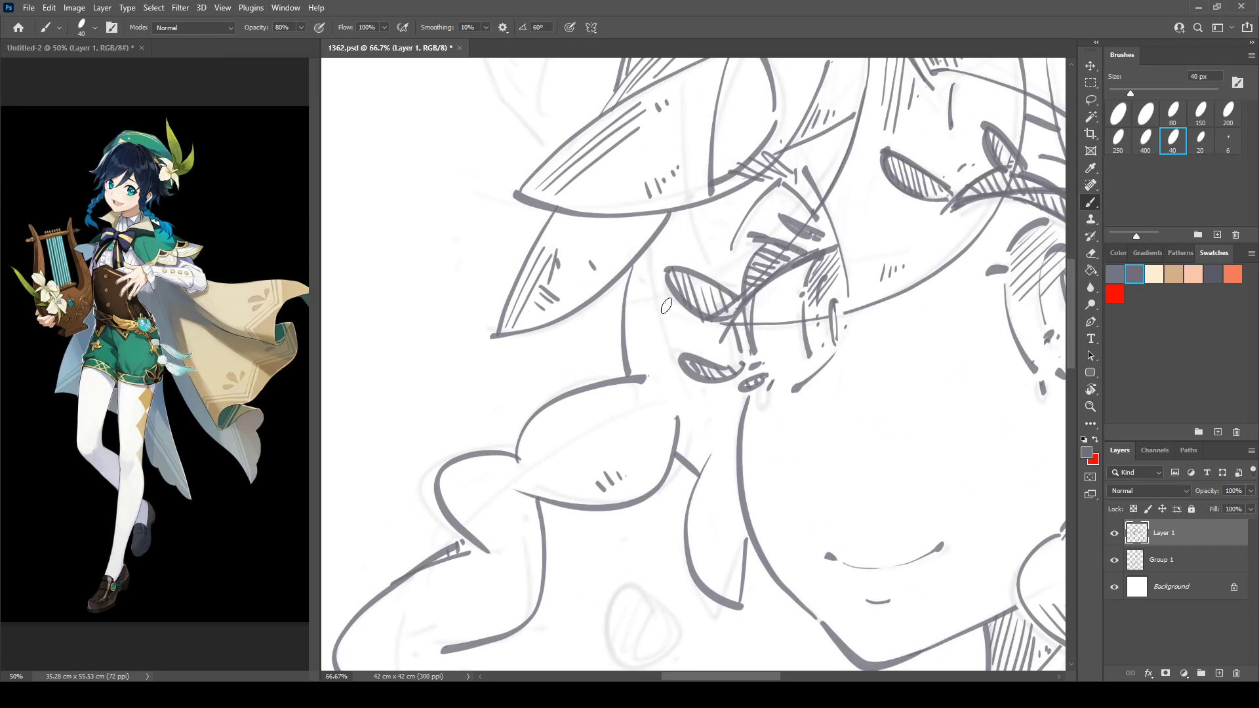
# Ink the short inner hair edge beside the far eye's lashes, above the pointed cheek strand.
pyautogui.moveTo(666, 306); pyautogui.dragTo(676, 423)
pyautogui.hotkey('ctrl', 'z')
pyautogui.moveTo(666, 302); pyautogui.dragTo(672, 345)
pyautogui.click(676, 385)
# Hatch the hair between the far braid and the cheek, including the pointed strand.
pyautogui.moveTo(683, 458); pyautogui.dragTo(681, 353)
pyautogui.moveTo(686, 274); pyautogui.dragTo(683, 305)
pyautogui.moveTo(688, 275); pyautogui.dragTo(690, 352)
pyautogui.moveTo(706, 280); pyautogui.dragTo(698, 362)
pyautogui.moveTo(715, 281); pyautogui.dragTo(704, 340)
pyautogui.moveTo(688, 440); pyautogui.dragTo(735, 492)
pyautogui.moveTo(694, 408)
pyautogui.mouseDown()
pyautogui.moveTo(740, 479)
pyautogui.moveTo(741, 458)
pyautogui.mouseUp()
pyautogui.moveTo(720, 355)
pyautogui.mouseDown()
pyautogui.moveTo(693, 389)
pyautogui.moveTo(711, 415)
pyautogui.mouseUp()
pyautogui.moveTo(720, 307)
pyautogui.mouseDown()
pyautogui.moveTo(712, 352)
pyautogui.moveTo(721, 327)
pyautogui.mouseUp()
pyautogui.moveTo(737, 393); pyautogui.dragTo(724, 426)
pyautogui.moveTo(724, 267); pyautogui.dragTo(724, 426)
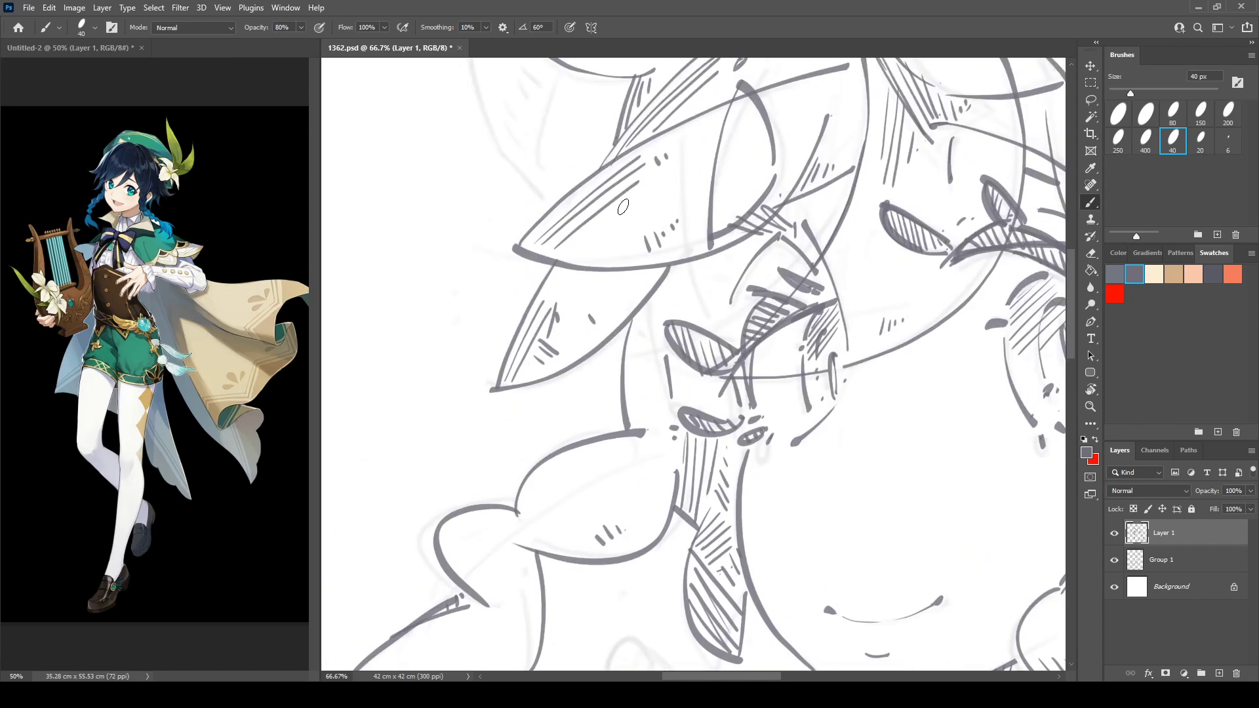
# Hatch the hair lock between the small pointed far strand and the upper far braid segment.
pyautogui.moveTo(643, 307)
pyautogui.mouseDown()
pyautogui.moveTo(631, 408)
pyautogui.moveTo(646, 404)
pyautogui.mouseUp()
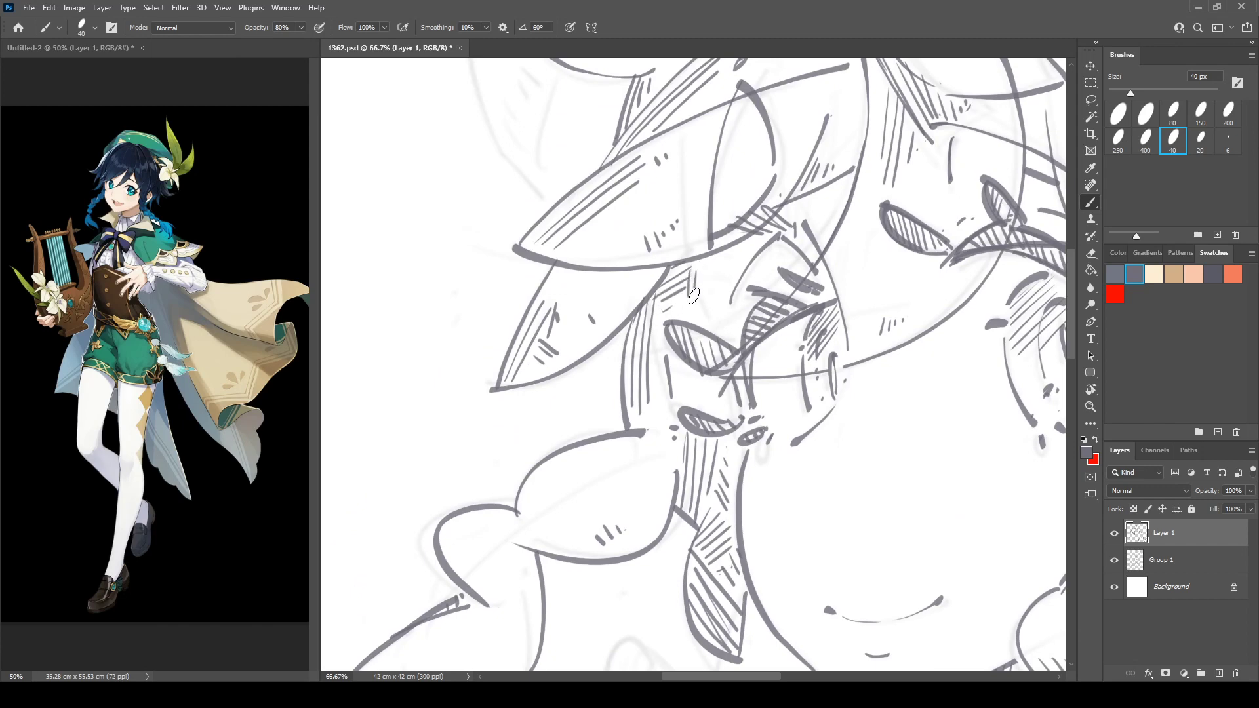
pyautogui.moveTo(636, 381)
pyautogui.mouseDown()
pyautogui.moveTo(667, 254)
pyautogui.moveTo(474, 379)
pyautogui.mouseUp()
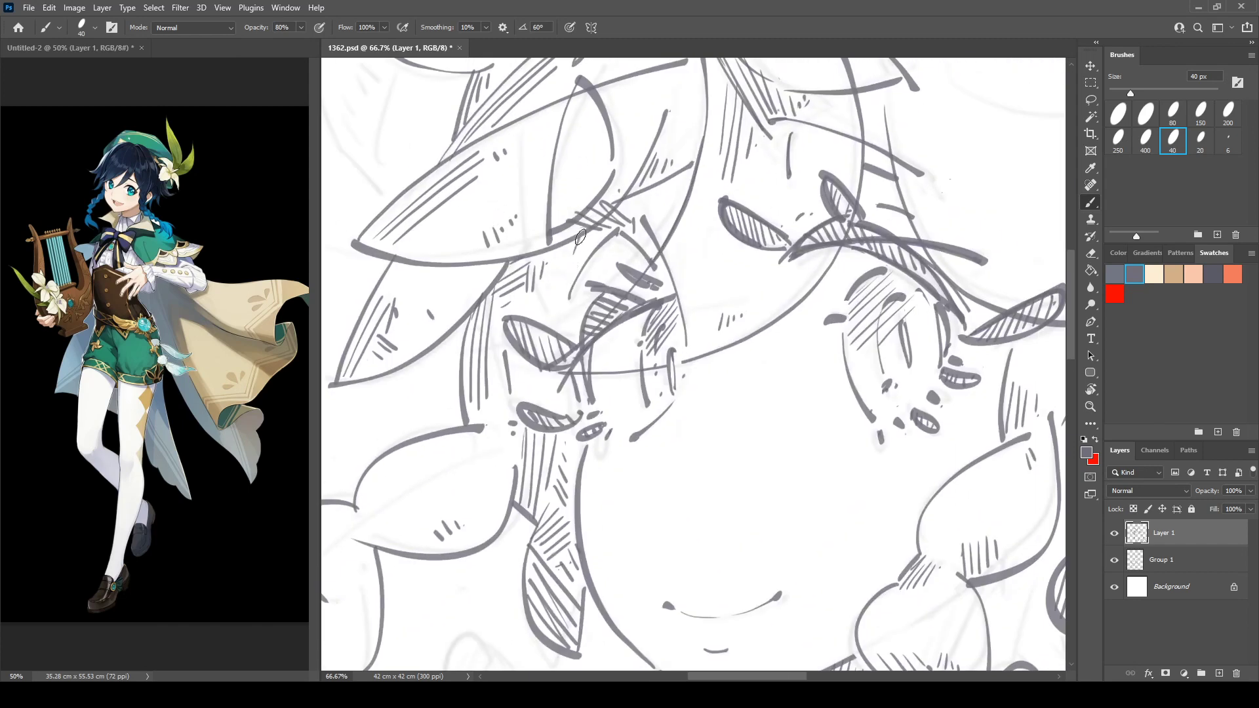
pyautogui.moveTo(580, 238); pyautogui.dragTo(566, 355)
# Flip the canvas horizontally and hatch the far braid's segments near their joint and along the inner curve.
pyautogui.hotkey('ctrl', 'shift', 'h')
pyautogui.moveTo(852, 438)
pyautogui.mouseDown()
pyautogui.moveTo(675, 372)
pyautogui.moveTo(439, 333)
pyautogui.mouseUp()
pyautogui.moveTo(809, 344)
pyautogui.mouseDown()
pyautogui.moveTo(609, 211)
pyautogui.moveTo(660, 251)
pyautogui.mouseUp()
pyautogui.moveTo(659, 221); pyautogui.dragTo(670, 253)
pyautogui.moveTo(665, 225); pyautogui.dragTo(675, 247)
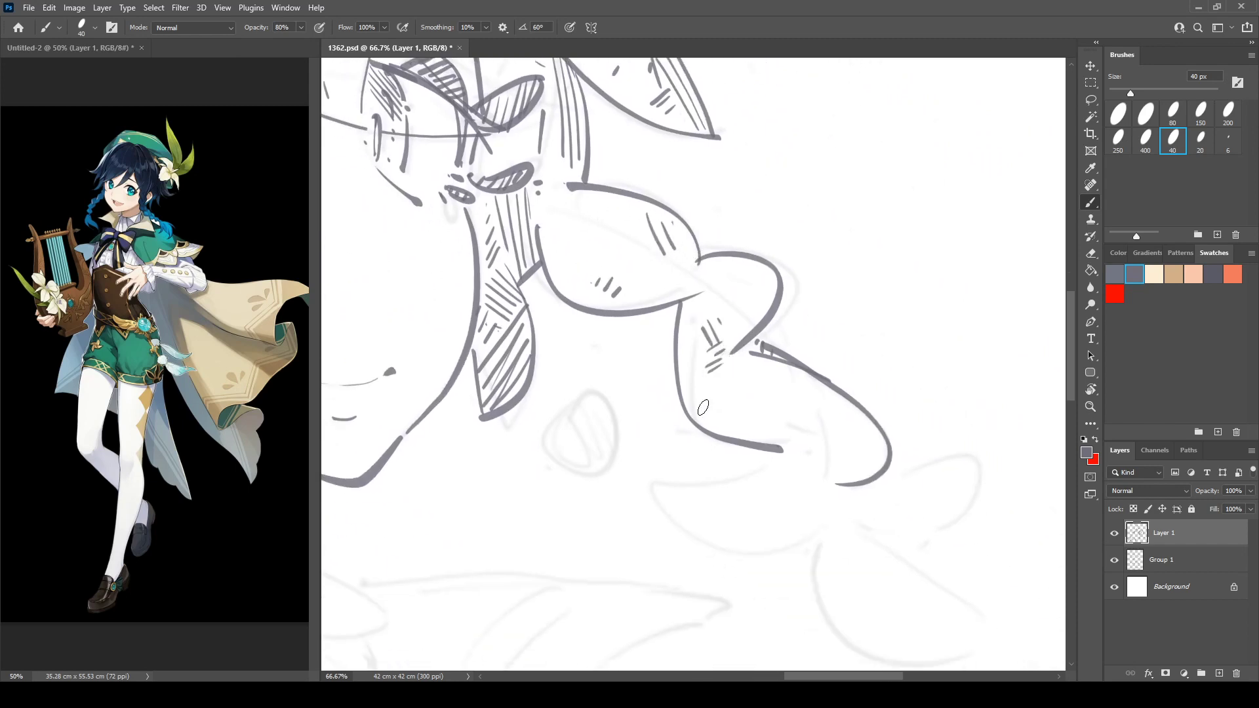
pyautogui.moveTo(690, 386); pyautogui.dragTo(702, 419)
pyautogui.moveTo(706, 397)
pyautogui.mouseDown()
pyautogui.moveTo(715, 414)
pyautogui.moveTo(726, 275)
pyautogui.moveTo(844, 321)
pyautogui.moveTo(810, 320)
pyautogui.moveTo(734, 369)
pyautogui.moveTo(799, 351)
pyautogui.mouseUp()
# Ink the tie at the end of the far braid and the three pointed hair tufts spreading from it.
pyautogui.moveTo(749, 265)
pyautogui.mouseDown()
pyautogui.moveTo(748, 307)
pyautogui.moveTo(784, 303)
pyautogui.moveTo(710, 249)
pyautogui.moveTo(846, 392)
pyautogui.moveTo(854, 379)
pyautogui.moveTo(721, 289)
pyautogui.mouseUp()
pyautogui.click(783, 305)
pyautogui.moveTo(729, 245)
pyautogui.mouseDown()
pyautogui.moveTo(766, 229)
pyautogui.moveTo(739, 289)
pyautogui.moveTo(689, 300)
pyautogui.moveTo(780, 238)
pyautogui.mouseUp()
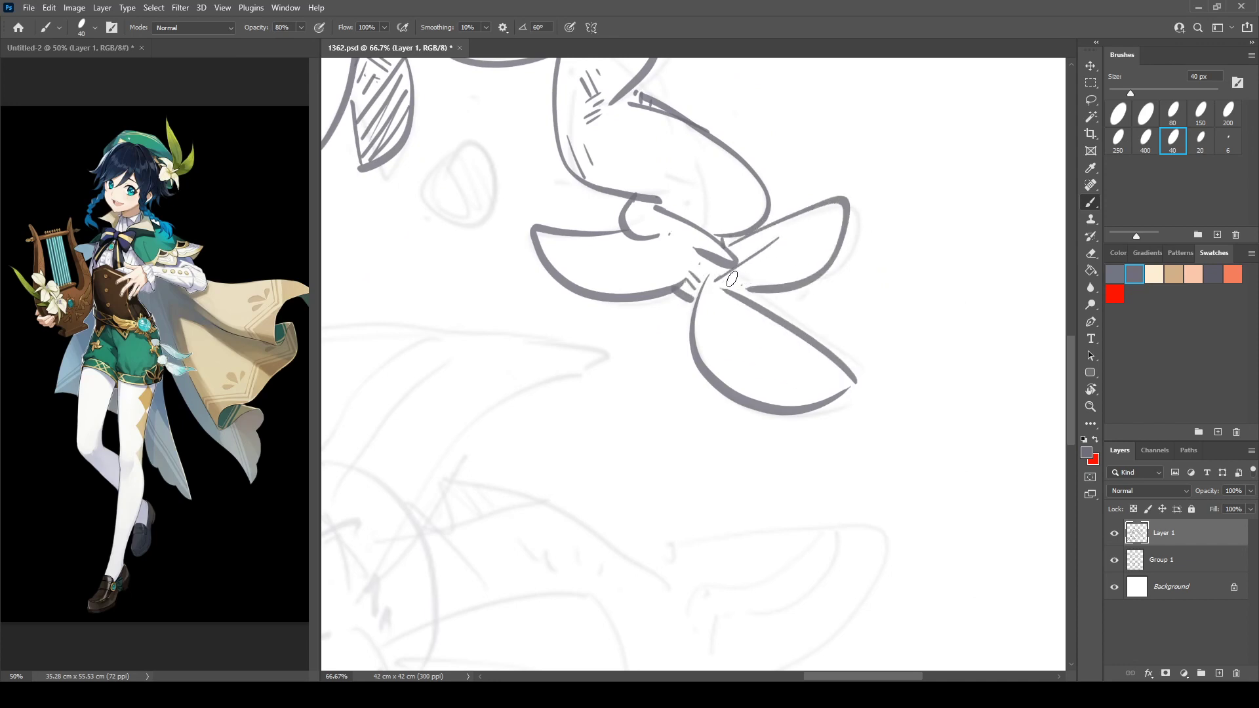
# Hatch the outward and downward tufts at the end of the far braid.
pyautogui.moveTo(727, 286); pyautogui.dragTo(783, 244)
pyautogui.moveTo(733, 290); pyautogui.dragTo(795, 250)
pyautogui.moveTo(802, 238); pyautogui.dragTo(805, 247)
pyautogui.moveTo(699, 305)
pyautogui.mouseDown()
pyautogui.moveTo(725, 378)
pyautogui.moveTo(735, 370)
pyautogui.mouseUp()
pyautogui.moveTo(718, 308)
pyautogui.mouseDown()
pyautogui.moveTo(742, 359)
pyautogui.moveTo(753, 347)
pyautogui.moveTo(759, 365)
pyautogui.mouseUp()
pyautogui.moveTo(737, 381)
pyautogui.mouseDown()
pyautogui.moveTo(774, 368)
pyautogui.moveTo(763, 375)
pyautogui.mouseUp()
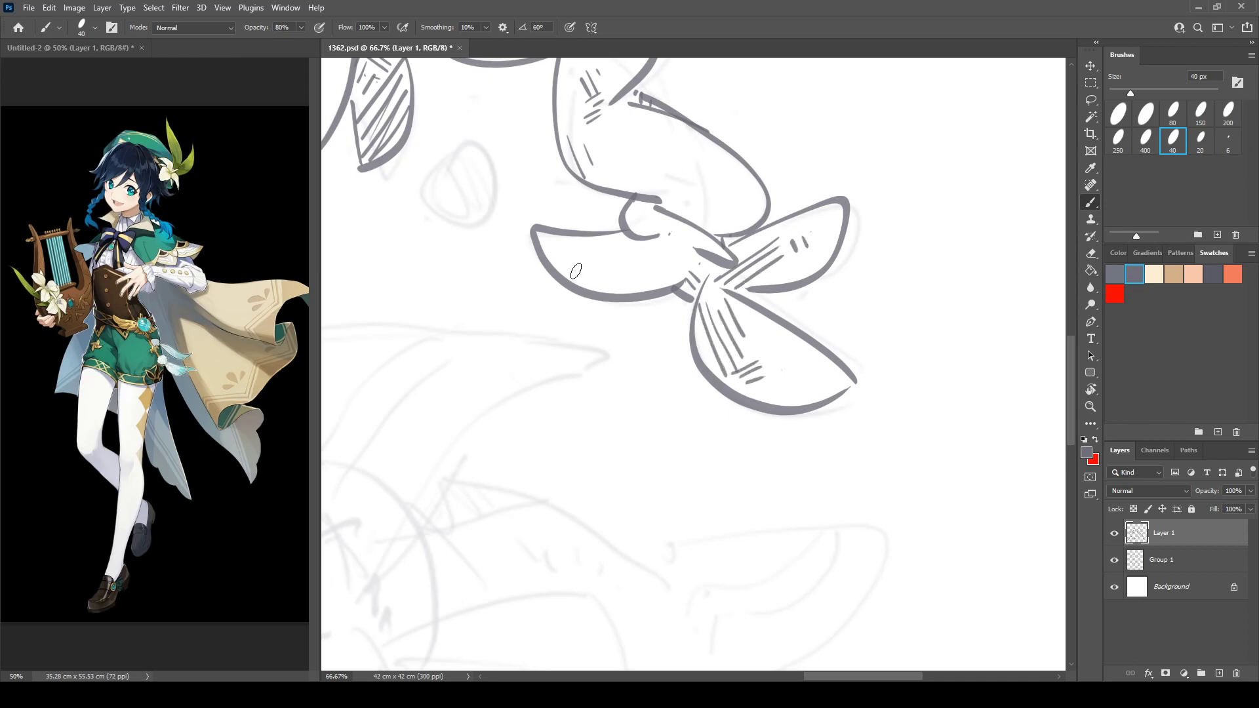
# Hatch the braid-end tuft pointing toward the face and add short marks to the segment above the tie.
pyautogui.moveTo(539, 236); pyautogui.dragTo(557, 279)
pyautogui.moveTo(548, 235); pyautogui.dragTo(577, 282)
pyautogui.moveTo(567, 234); pyautogui.dragTo(595, 275)
pyautogui.moveTo(581, 252)
pyautogui.mouseDown()
pyautogui.moveTo(614, 244)
pyautogui.moveTo(611, 253)
pyautogui.mouseUp()
pyautogui.moveTo(598, 266); pyautogui.dragTo(608, 262)
pyautogui.moveTo(698, 198); pyautogui.dragTo(717, 212)
pyautogui.moveTo(703, 88); pyautogui.dragTo(793, 404)
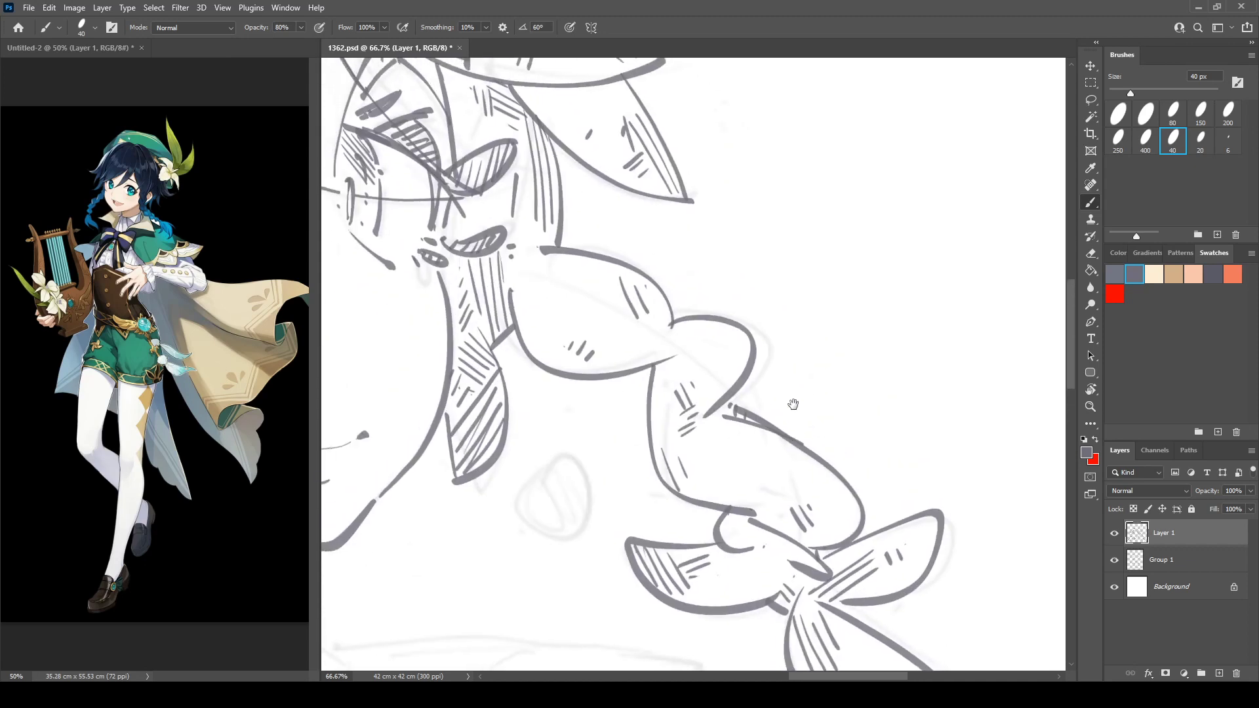
# Hatch the narrow gap in the near bangs above the eyebrow and the hair along the upper end of the near outer contour.
pyautogui.moveTo(707, 328); pyautogui.dragTo(1055, 341)
pyautogui.moveTo(730, 308); pyautogui.dragTo(675, 472)
pyautogui.moveTo(539, 304); pyautogui.dragTo(785, 421)
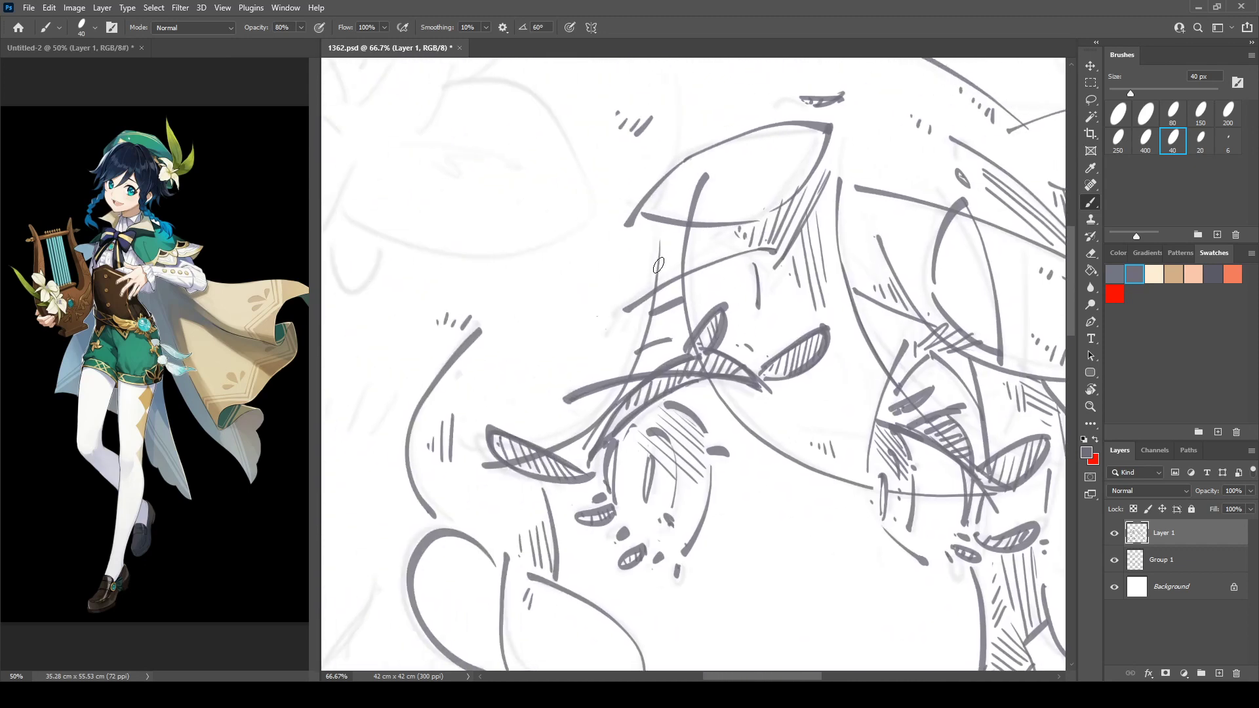
pyautogui.moveTo(669, 229); pyautogui.dragTo(661, 269)
pyautogui.moveTo(675, 235); pyautogui.dragTo(667, 266)
pyautogui.moveTo(604, 325); pyautogui.dragTo(822, 178)
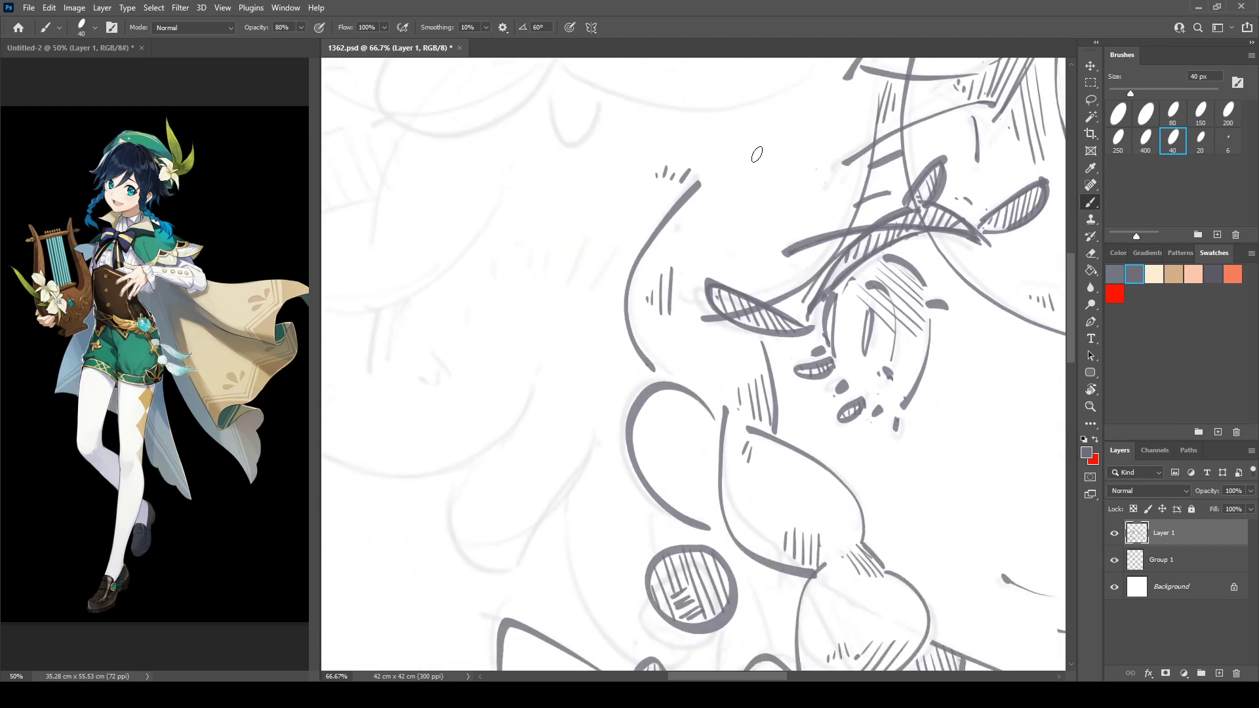
pyautogui.moveTo(756, 155); pyautogui.dragTo(656, 250)
pyautogui.moveTo(753, 170); pyautogui.dragTo(680, 234)
pyautogui.moveTo(745, 185)
pyautogui.mouseDown()
pyautogui.moveTo(694, 234)
pyautogui.moveTo(704, 240)
pyautogui.mouseUp()
pyautogui.moveTo(752, 210); pyautogui.dragTo(736, 226)
# Ink the rounded lock and the long curved strand outside the near braid, beside the round hatched ornament.
pyautogui.moveTo(485, 440)
pyautogui.mouseDown()
pyautogui.moveTo(584, 394)
pyautogui.moveTo(644, 276)
pyautogui.moveTo(705, 387)
pyautogui.moveTo(765, 284)
pyautogui.moveTo(660, 185)
pyautogui.mouseUp()
pyautogui.moveTo(615, 249)
pyautogui.mouseDown()
pyautogui.moveTo(620, 317)
pyautogui.moveTo(751, 388)
pyautogui.mouseUp()
pyautogui.hotkey('ctrl', 'z')
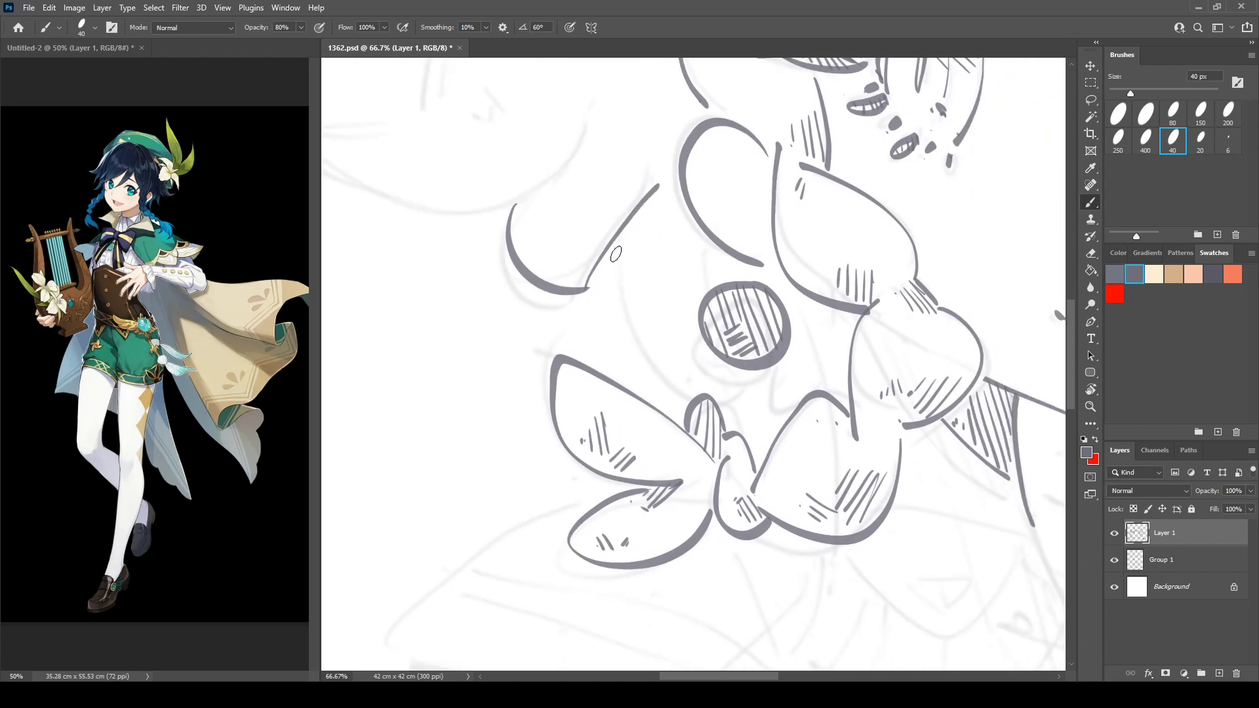
pyautogui.moveTo(617, 242)
pyautogui.mouseDown()
pyautogui.moveTo(711, 380)
pyautogui.moveTo(765, 379)
pyautogui.moveTo(631, 328)
pyautogui.moveTo(679, 362)
pyautogui.moveTo(620, 303)
pyautogui.moveTo(698, 388)
pyautogui.moveTo(749, 271)
pyautogui.mouseUp()
pyautogui.hotkey('ctrl', 'z')
pyautogui.hotkey('ctrl', 'z')
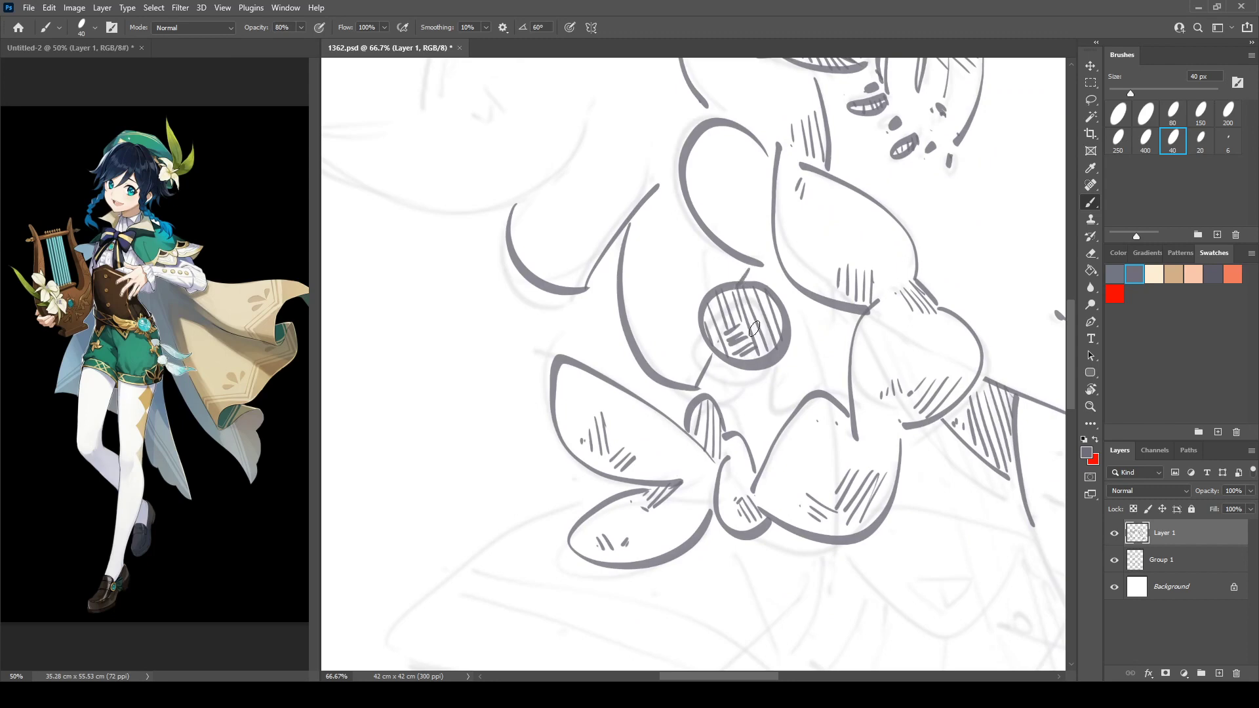
# Ink the curved hair edge below the round ornament and hatch the area between the ornament and the near braid.
pyautogui.moveTo(762, 376); pyautogui.dragTo(837, 326)
pyautogui.moveTo(762, 263); pyautogui.dragTo(761, 280)
pyautogui.moveTo(771, 265); pyautogui.dragTo(775, 289)
pyautogui.moveTo(795, 276)
pyautogui.mouseDown()
pyautogui.moveTo(782, 296)
pyautogui.moveTo(790, 323)
pyautogui.mouseUp()
pyautogui.moveTo(806, 297)
pyautogui.mouseDown()
pyautogui.moveTo(776, 372)
pyautogui.moveTo(774, 388)
pyautogui.moveTo(784, 384)
pyautogui.mouseUp()
pyautogui.moveTo(831, 308); pyautogui.dragTo(801, 377)
pyautogui.moveTo(852, 317); pyautogui.dragTo(823, 360)
pyautogui.moveTo(781, 242)
pyautogui.mouseDown()
pyautogui.moveTo(616, 414)
pyautogui.moveTo(768, 415)
pyautogui.mouseUp()
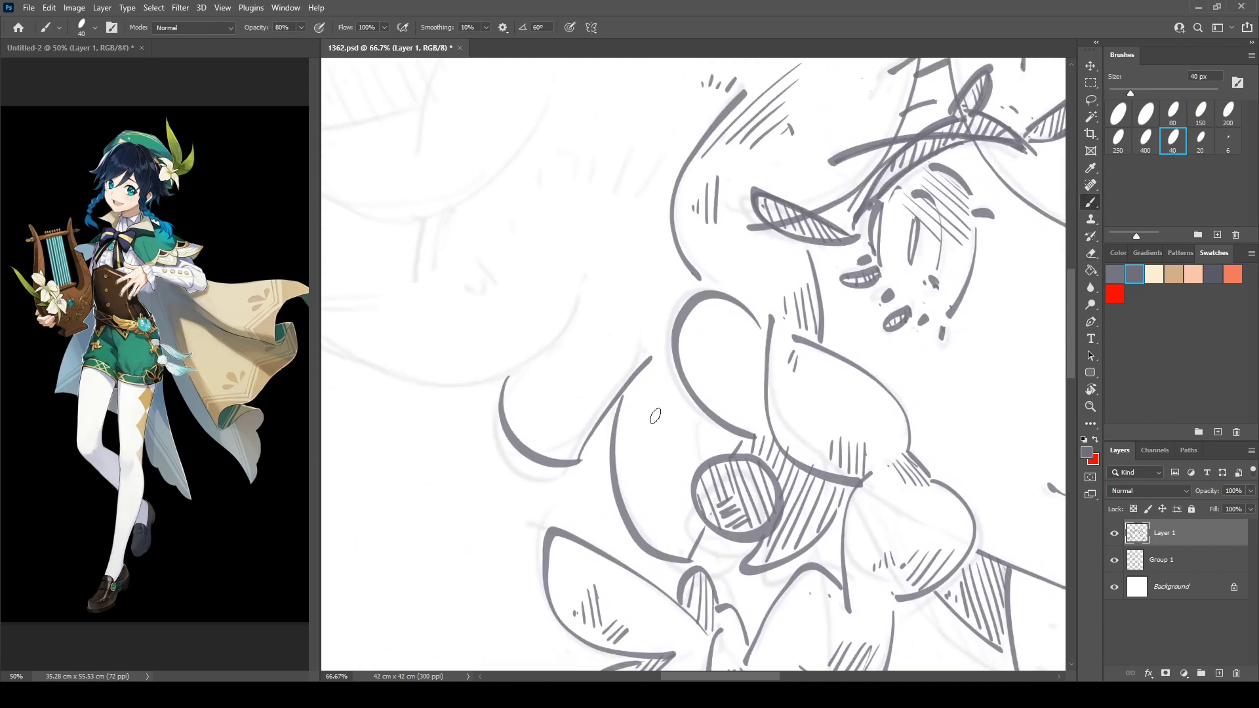
# Hatch the upper part of the curved strand beside the near braid and add short marks inside the neighbouring rounded lock.
pyautogui.moveTo(646, 369); pyautogui.dragTo(626, 414)
pyautogui.moveTo(653, 375); pyautogui.dragTo(642, 420)
pyautogui.moveTo(667, 389)
pyautogui.mouseDown()
pyautogui.moveTo(654, 418)
pyautogui.moveTo(661, 433)
pyautogui.moveTo(675, 427)
pyautogui.mouseUp()
pyautogui.moveTo(700, 410); pyautogui.dragTo(689, 433)
pyautogui.moveTo(569, 418); pyautogui.dragTo(587, 409)
pyautogui.click(593, 406)
# Ink the large pointed back-hair lock above the rounded lock, with a short vertical line rising from its upper edge.
pyautogui.moveTo(599, 367); pyautogui.dragTo(742, 484)
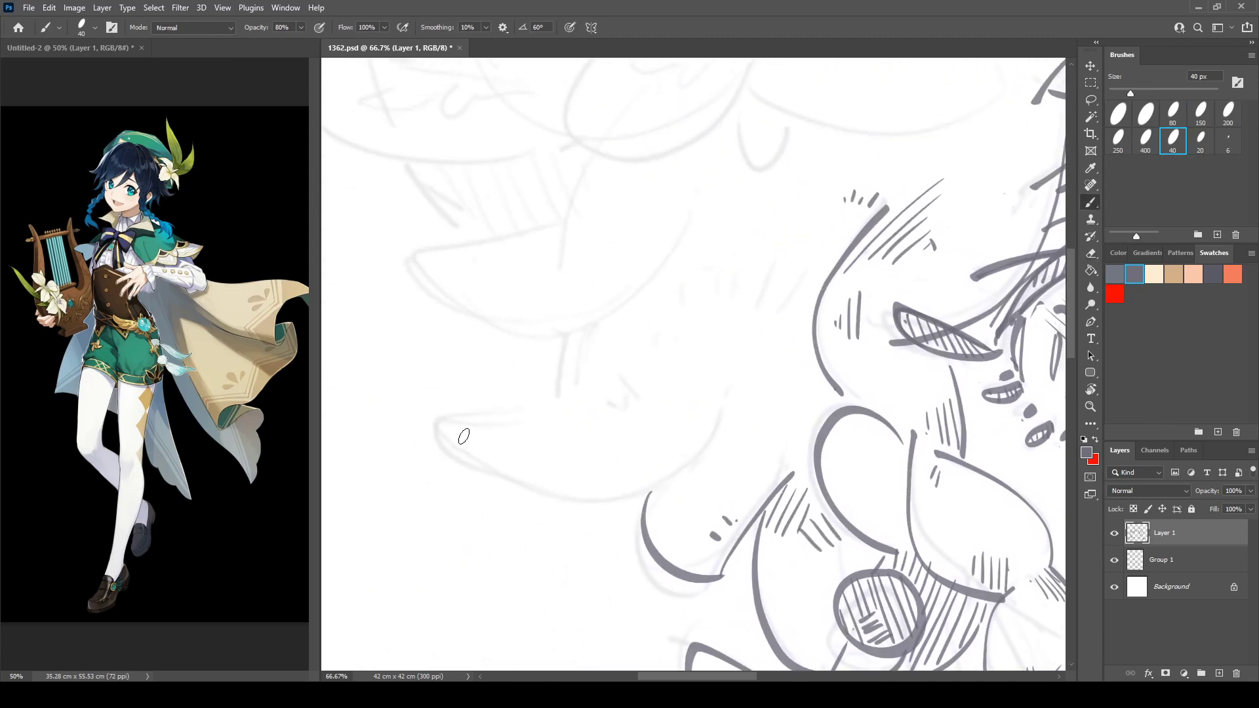
pyautogui.moveTo(450, 421)
pyautogui.mouseDown()
pyautogui.moveTo(631, 494)
pyautogui.moveTo(748, 420)
pyautogui.mouseUp()
pyautogui.moveTo(449, 425); pyautogui.dragTo(631, 398)
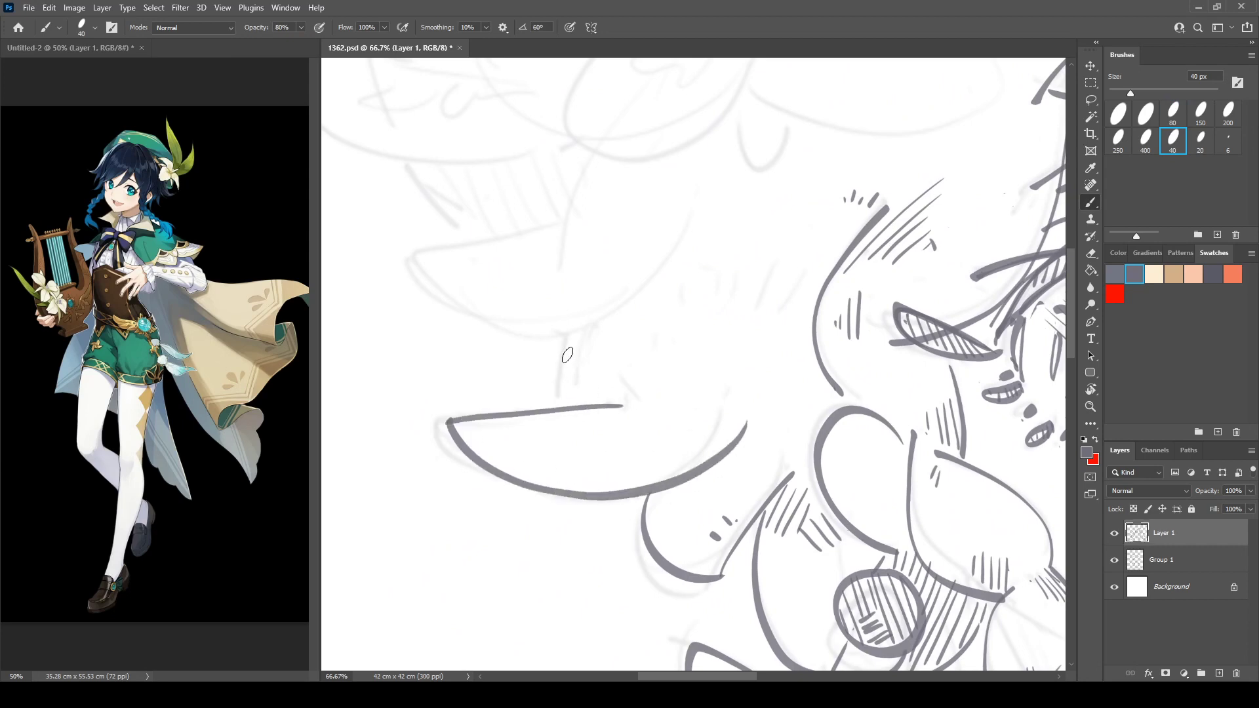
pyautogui.moveTo(565, 336); pyautogui.dragTo(565, 416)
pyautogui.scroll(-3, 566, 337)
pyautogui.hscroll(3, 566, 337)
# Add an inner edge and hatching to the rounded lock, plus short hatch marks inside the large pointed lock above it.
pyautogui.moveTo(610, 364); pyautogui.dragTo(556, 447)
pyautogui.moveTo(545, 402); pyautogui.dragTo(546, 436)
pyautogui.moveTo(553, 392)
pyautogui.mouseDown()
pyautogui.moveTo(550, 441)
pyautogui.moveTo(559, 423)
pyautogui.mouseUp()
pyautogui.moveTo(570, 386); pyautogui.dragTo(577, 398)
pyautogui.moveTo(570, 328); pyautogui.dragTo(643, 366)
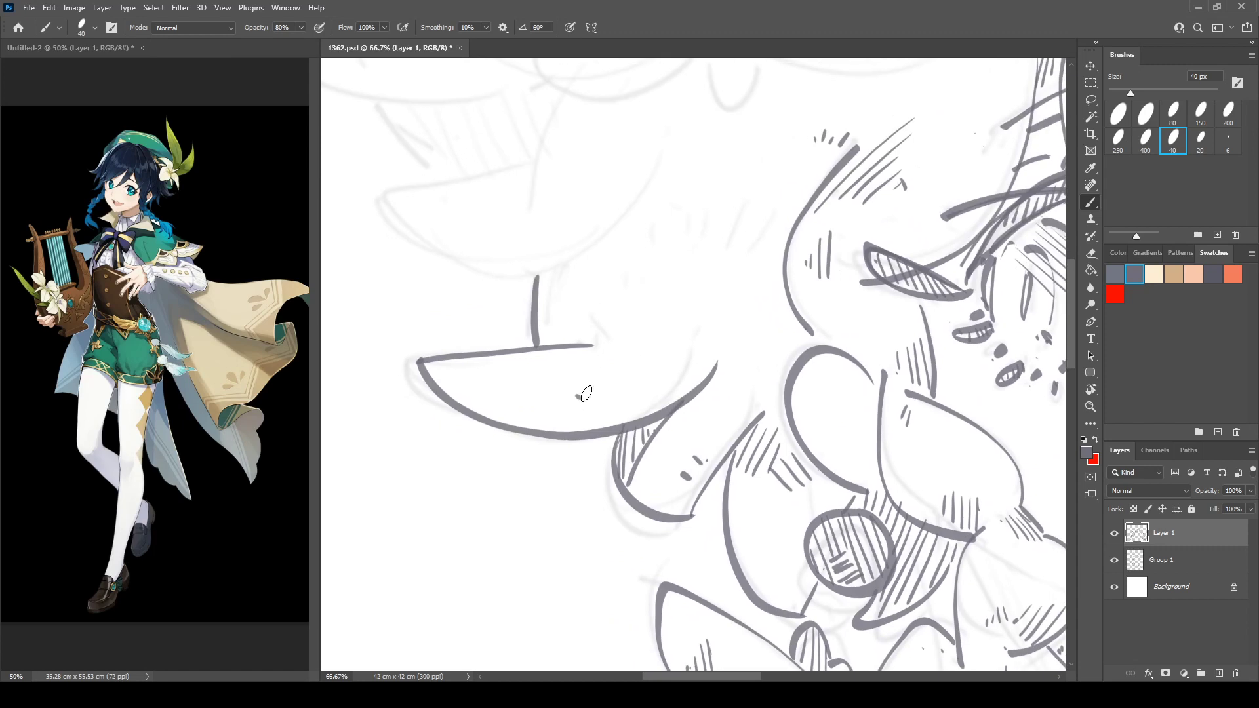
pyautogui.moveTo(654, 466); pyautogui.dragTo(652, 490)
pyautogui.moveTo(662, 472); pyautogui.dragTo(660, 487)
pyautogui.click(671, 483)
pyautogui.moveTo(603, 395)
pyautogui.mouseDown()
pyautogui.moveTo(620, 415)
pyautogui.moveTo(629, 404)
pyautogui.mouseUp()
pyautogui.moveTo(633, 390); pyautogui.dragTo(640, 394)
# Ink the next pointed back-hair lock higher up, with a short slanted line above its upper edge.
pyautogui.moveTo(453, 243); pyautogui.dragTo(513, 349)
pyautogui.moveTo(444, 306)
pyautogui.mouseDown()
pyautogui.moveTo(551, 373)
pyautogui.moveTo(690, 299)
pyautogui.moveTo(468, 296)
pyautogui.moveTo(623, 259)
pyautogui.mouseUp()
pyautogui.moveTo(619, 204); pyautogui.dragTo(595, 258)
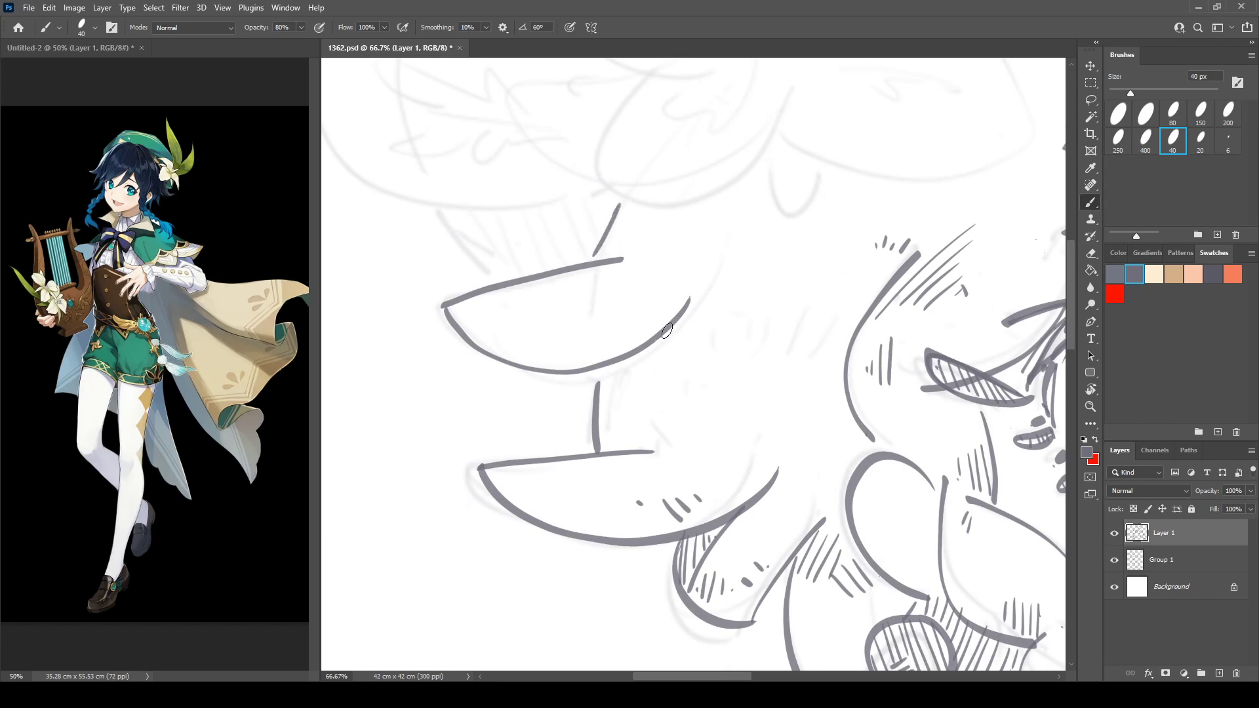
# Ink a narrow wedge beneath the upper pointed back-hair lock and fill it with vertical hatching.
pyautogui.moveTo(667, 330); pyautogui.dragTo(608, 420)
pyautogui.moveTo(602, 368); pyautogui.dragTo(609, 413)
pyautogui.moveTo(617, 359)
pyautogui.mouseDown()
pyautogui.moveTo(618, 400)
pyautogui.moveTo(626, 387)
pyautogui.mouseUp()
pyautogui.moveTo(634, 360); pyautogui.dragTo(637, 377)
pyautogui.click(641, 366)
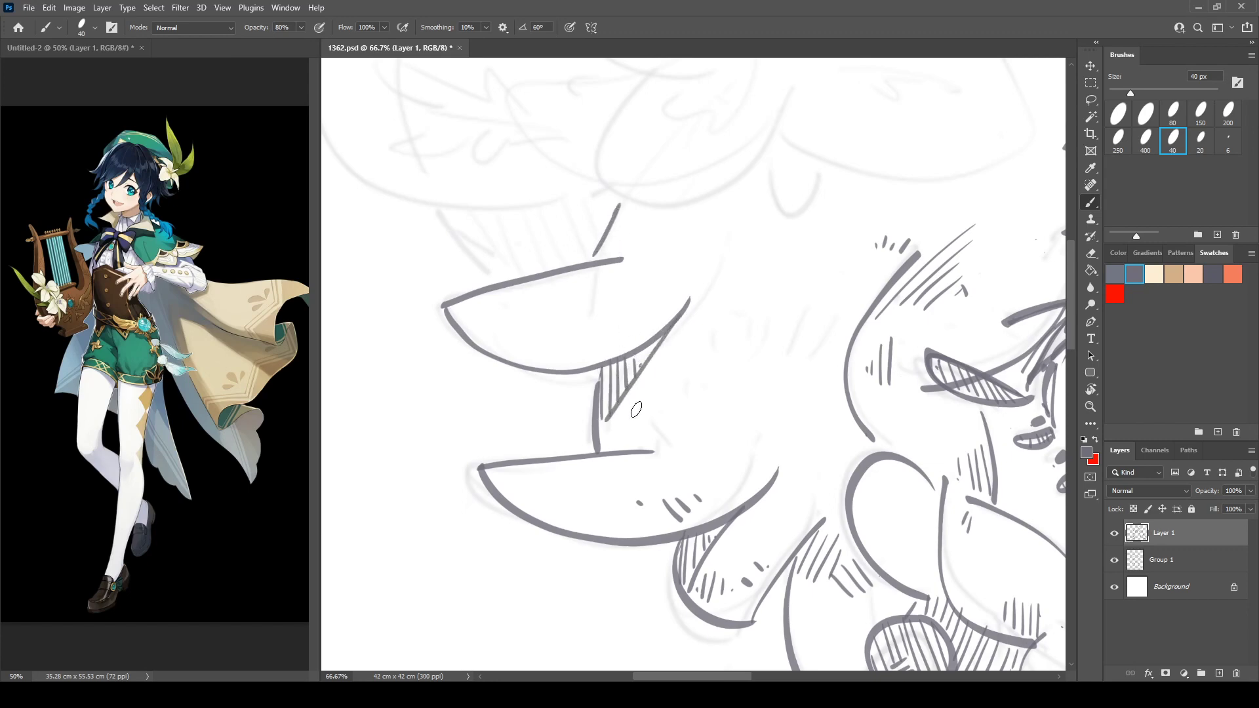
# Add hatch marks in the open hair area between the back locks and the face, plus short strokes beside the slanted line above the upper lock.
pyautogui.hscroll(3, 575, 311)
pyautogui.moveTo(596, 265); pyautogui.dragTo(575, 329)
pyautogui.moveTo(608, 283)
pyautogui.mouseDown()
pyautogui.moveTo(595, 324)
pyautogui.moveTo(613, 318)
pyautogui.mouseUp()
pyautogui.click(621, 306)
pyautogui.click(630, 308)
pyautogui.moveTo(621, 257); pyautogui.dragTo(626, 272)
pyautogui.moveTo(523, 185); pyautogui.dragTo(726, 333)
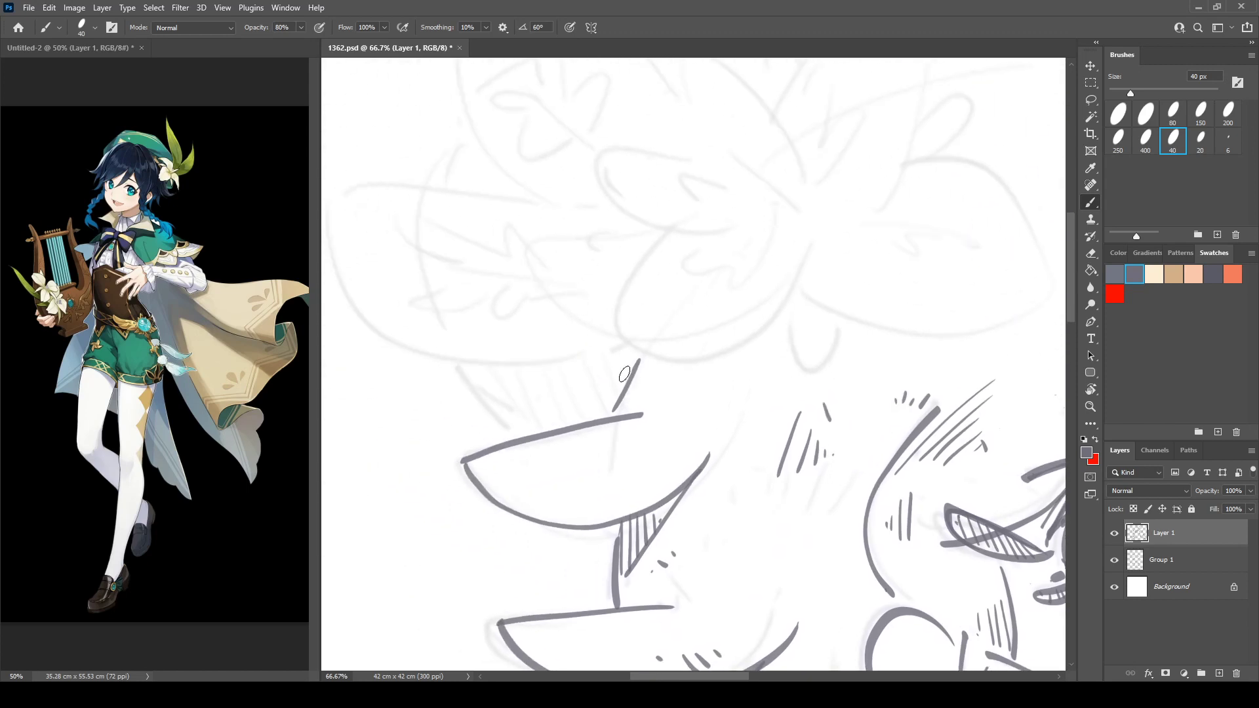
pyautogui.moveTo(644, 358); pyautogui.dragTo(627, 393)
pyautogui.moveTo(652, 362); pyautogui.dragTo(644, 388)
pyautogui.click(657, 382)
# Flip the canvas view horizontally and ink the outlines of the five petals of the beret's flower.
pyautogui.moveTo(701, 307); pyautogui.dragTo(603, 421)
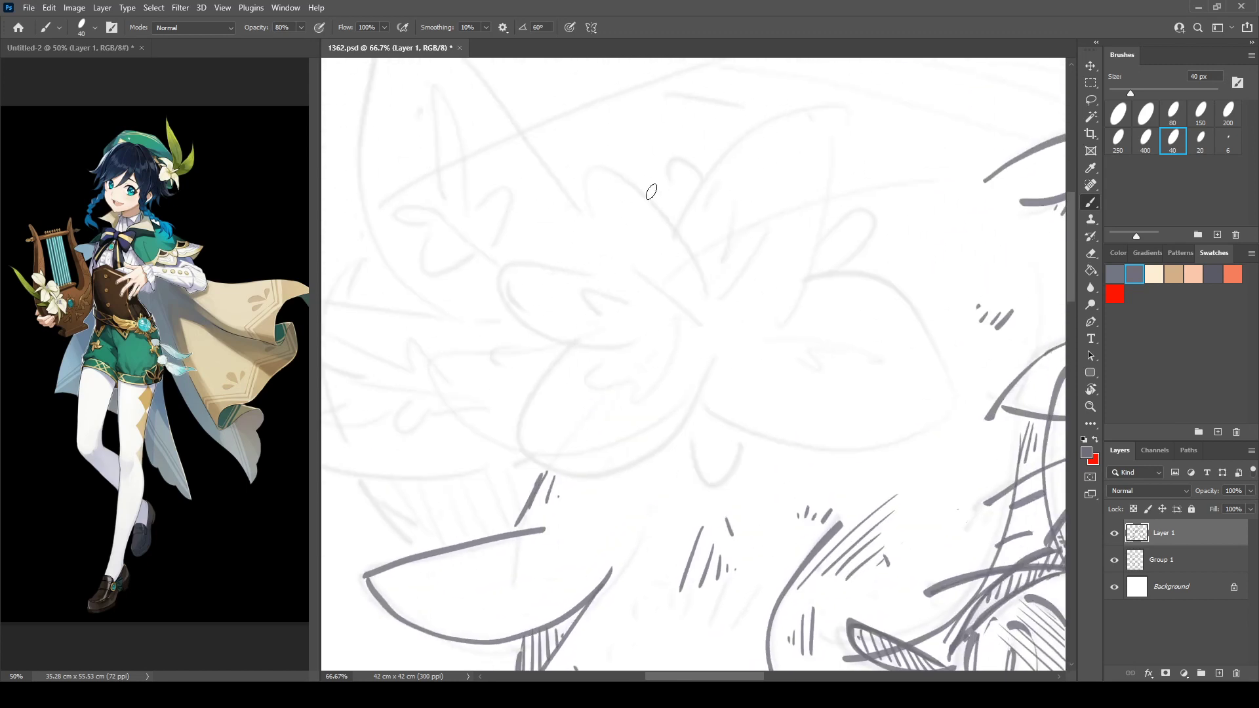
pyautogui.hotkey('ctrl', 'shift', 'h')
pyautogui.moveTo(894, 247); pyautogui.dragTo(408, 275)
pyautogui.moveTo(810, 258); pyautogui.dragTo(501, 246)
pyautogui.moveTo(541, 152)
pyautogui.mouseDown()
pyautogui.moveTo(526, 296)
pyautogui.moveTo(632, 386)
pyautogui.mouseUp()
pyautogui.moveTo(527, 205); pyautogui.dragTo(672, 303)
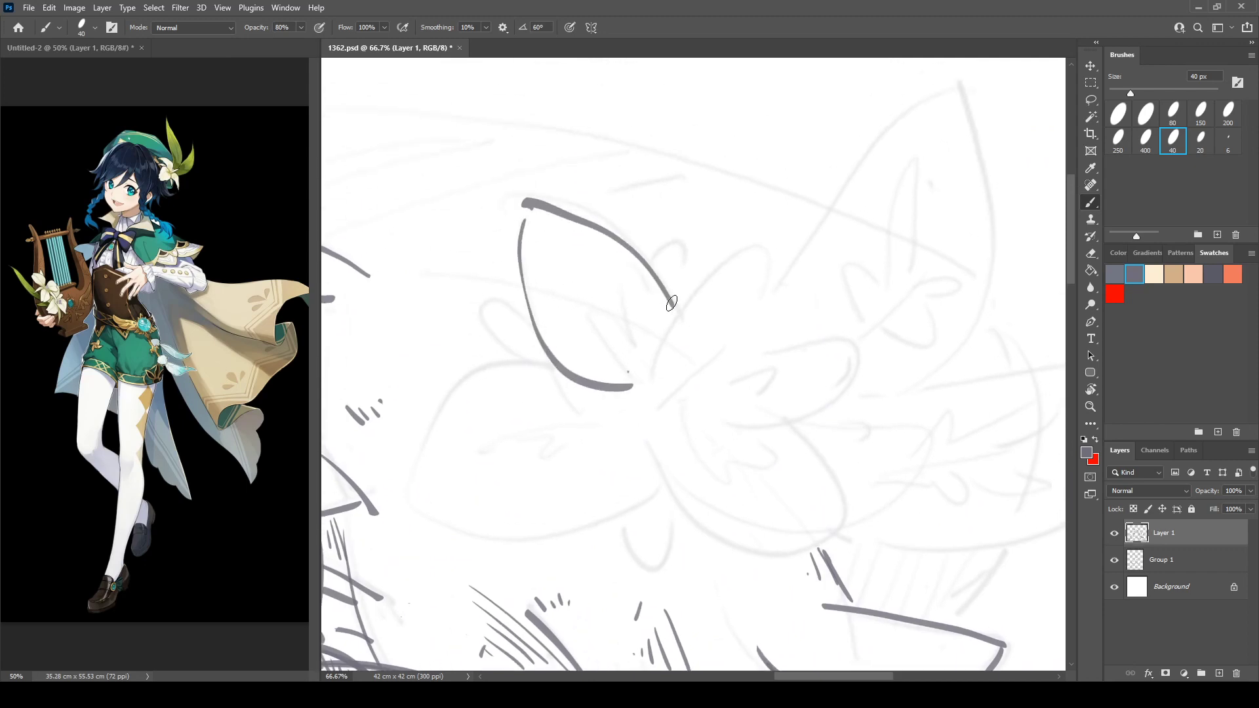
pyautogui.moveTo(648, 389)
pyautogui.mouseDown()
pyautogui.moveTo(752, 256)
pyautogui.moveTo(743, 332)
pyautogui.mouseUp()
pyautogui.moveTo(727, 357); pyautogui.dragTo(660, 404)
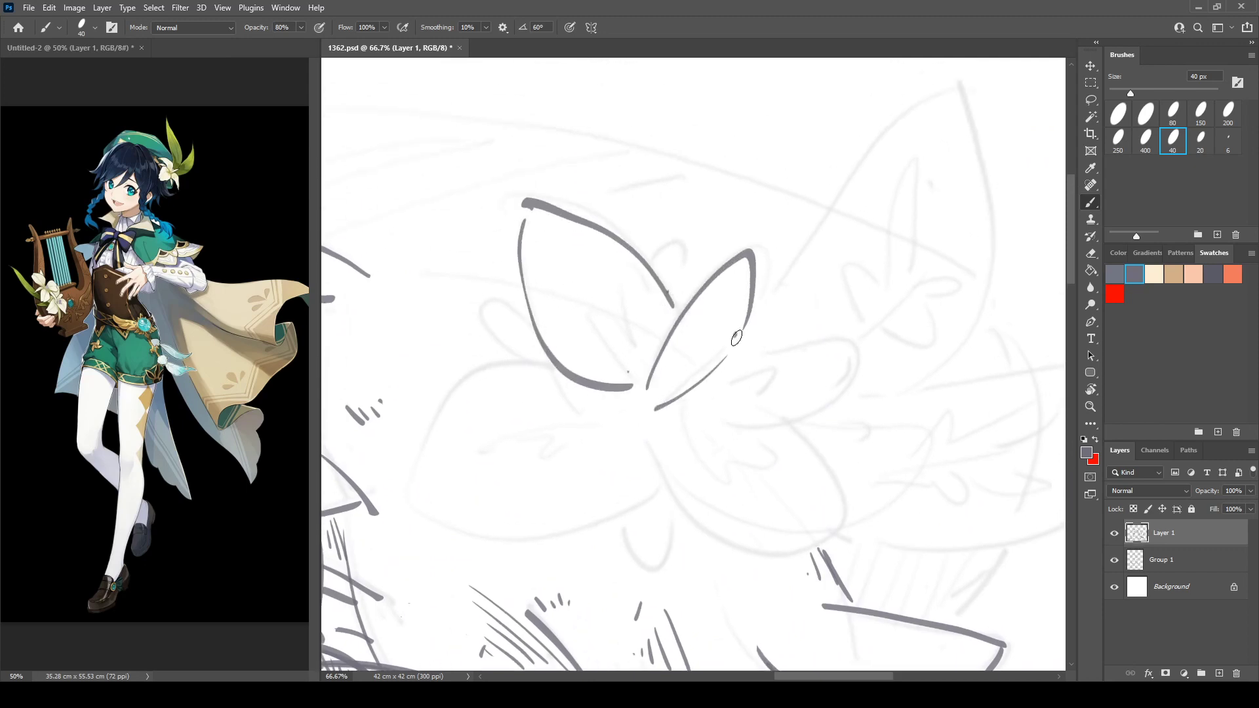
pyautogui.moveTo(559, 373)
pyautogui.mouseDown()
pyautogui.moveTo(418, 498)
pyautogui.moveTo(511, 526)
pyautogui.moveTo(649, 477)
pyautogui.moveTo(780, 543)
pyautogui.moveTo(847, 505)
pyautogui.moveTo(757, 413)
pyautogui.mouseUp()
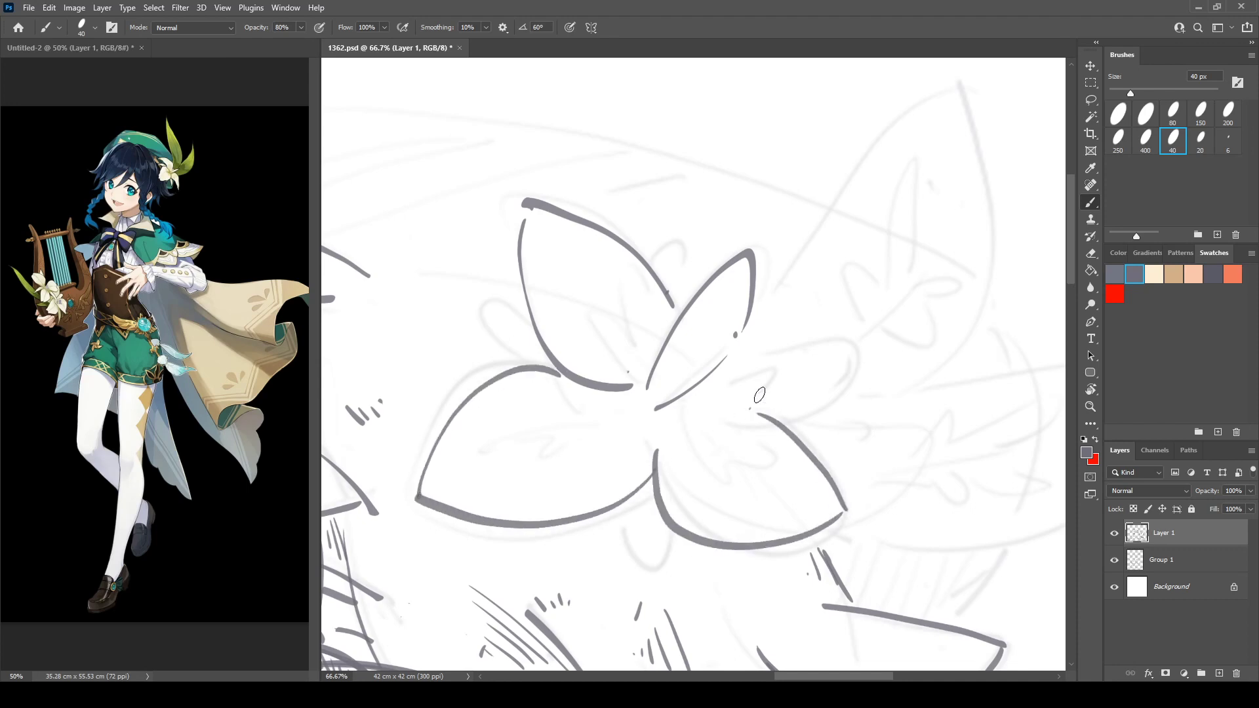
pyautogui.moveTo(736, 358)
pyautogui.mouseDown()
pyautogui.moveTo(823, 309)
pyautogui.moveTo(760, 397)
pyautogui.mouseUp()
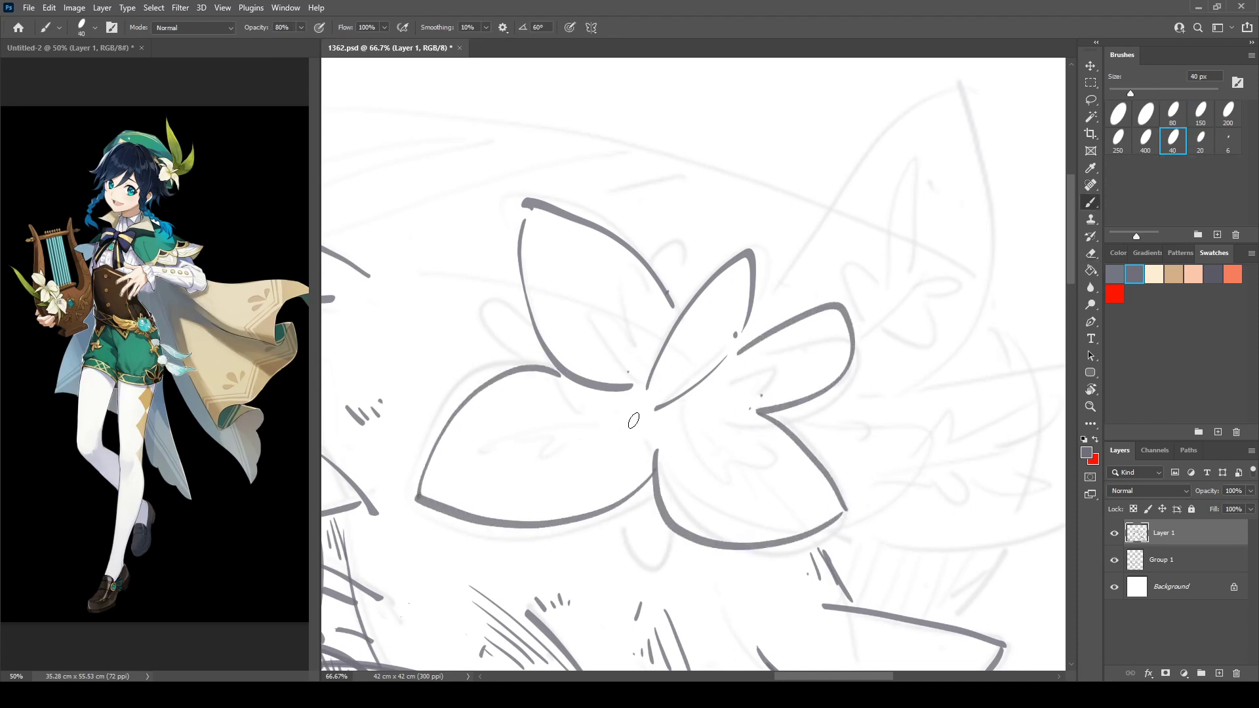
# Draw looped inner markings in the two large left-hand petals, clean up the narrow middle petal, and hatch it and the large upper petal.
pyautogui.moveTo(596, 405)
pyautogui.mouseDown()
pyautogui.moveTo(532, 423)
pyautogui.moveTo(480, 474)
pyautogui.moveTo(641, 413)
pyautogui.moveTo(590, 336)
pyautogui.moveTo(643, 345)
pyautogui.moveTo(657, 327)
pyautogui.mouseUp()
pyautogui.press('e')
pyautogui.moveTo(690, 391)
pyautogui.mouseDown()
pyautogui.moveTo(755, 273)
pyautogui.moveTo(646, 408)
pyautogui.moveTo(693, 315)
pyautogui.mouseUp()
pyautogui.press('b')
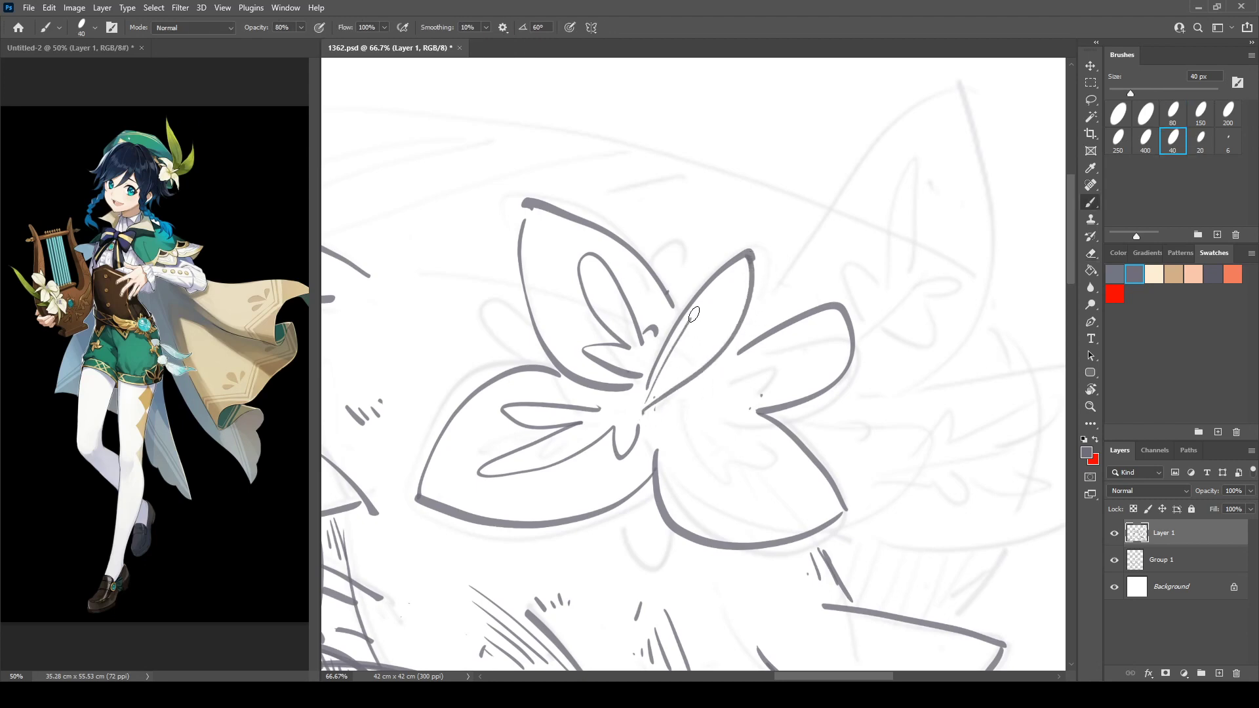
pyautogui.moveTo(658, 386)
pyautogui.mouseDown()
pyautogui.moveTo(688, 344)
pyautogui.moveTo(692, 354)
pyautogui.mouseUp()
pyautogui.moveTo(529, 209)
pyautogui.mouseDown()
pyautogui.moveTo(550, 238)
pyautogui.moveTo(574, 240)
pyautogui.moveTo(545, 253)
pyautogui.moveTo(598, 327)
pyautogui.moveTo(614, 375)
pyautogui.moveTo(578, 396)
pyautogui.mouseUp()
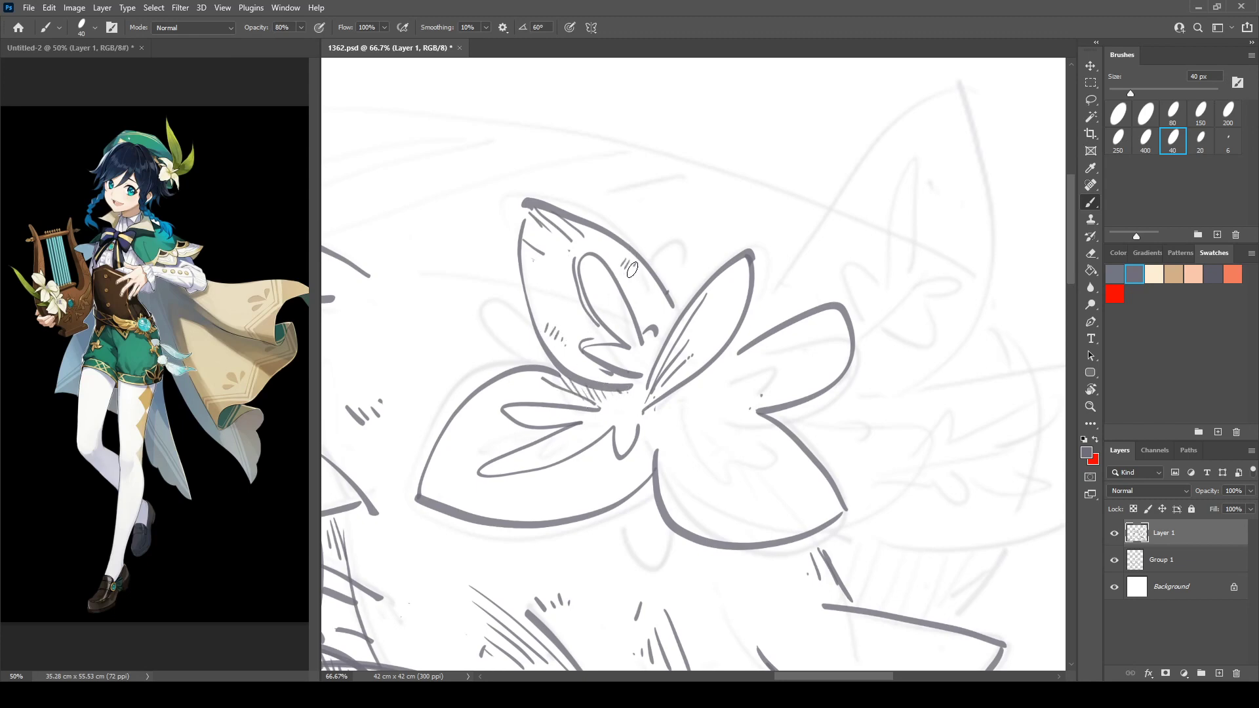
# Double the inner loops and add fine shading in the lower-left petal, and draw looped markings in the two right-hand petals.
pyautogui.moveTo(496, 414)
pyautogui.mouseDown()
pyautogui.moveTo(519, 434)
pyautogui.moveTo(471, 468)
pyautogui.moveTo(575, 457)
pyautogui.moveTo(607, 438)
pyautogui.moveTo(614, 468)
pyautogui.moveTo(645, 431)
pyautogui.mouseUp()
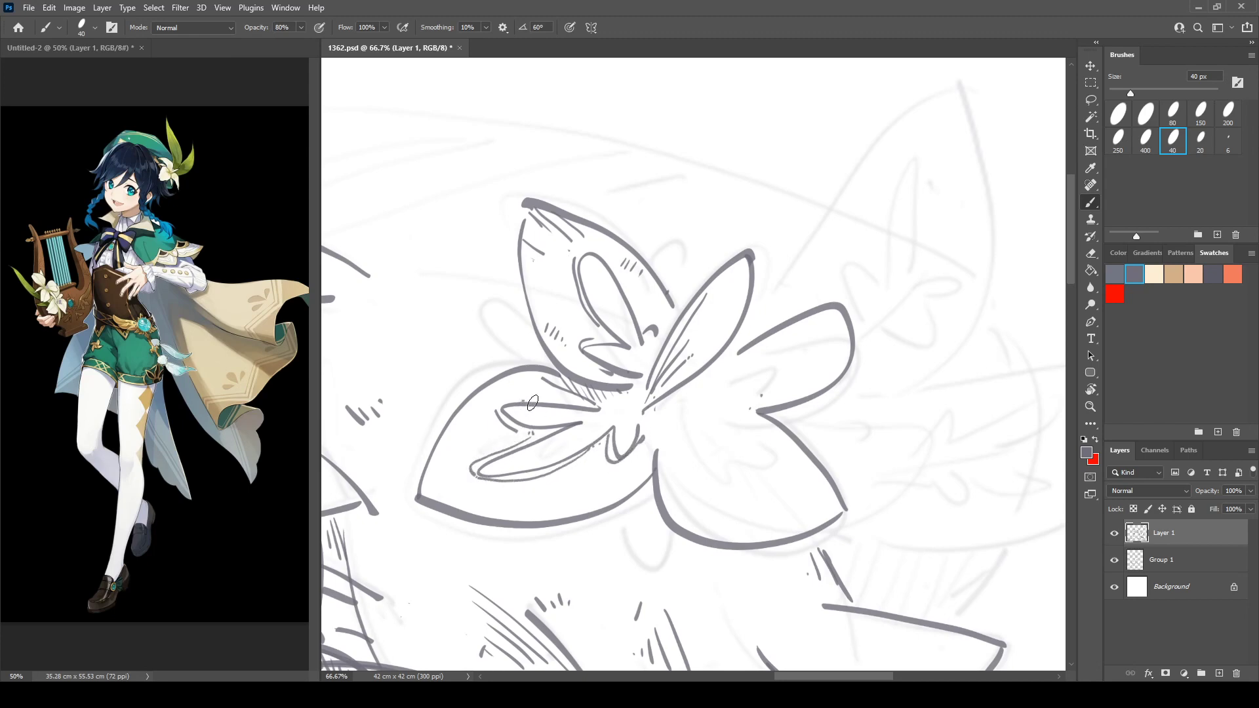
pyautogui.moveTo(522, 401); pyautogui.dragTo(593, 408)
pyautogui.moveTo(549, 498); pyautogui.dragTo(616, 491)
pyautogui.moveTo(673, 413); pyautogui.dragTo(655, 437)
pyautogui.moveTo(731, 481)
pyautogui.mouseDown()
pyautogui.moveTo(707, 437)
pyautogui.moveTo(757, 454)
pyautogui.moveTo(681, 415)
pyautogui.moveTo(741, 366)
pyautogui.moveTo(710, 399)
pyautogui.moveTo(778, 381)
pyautogui.mouseUp()
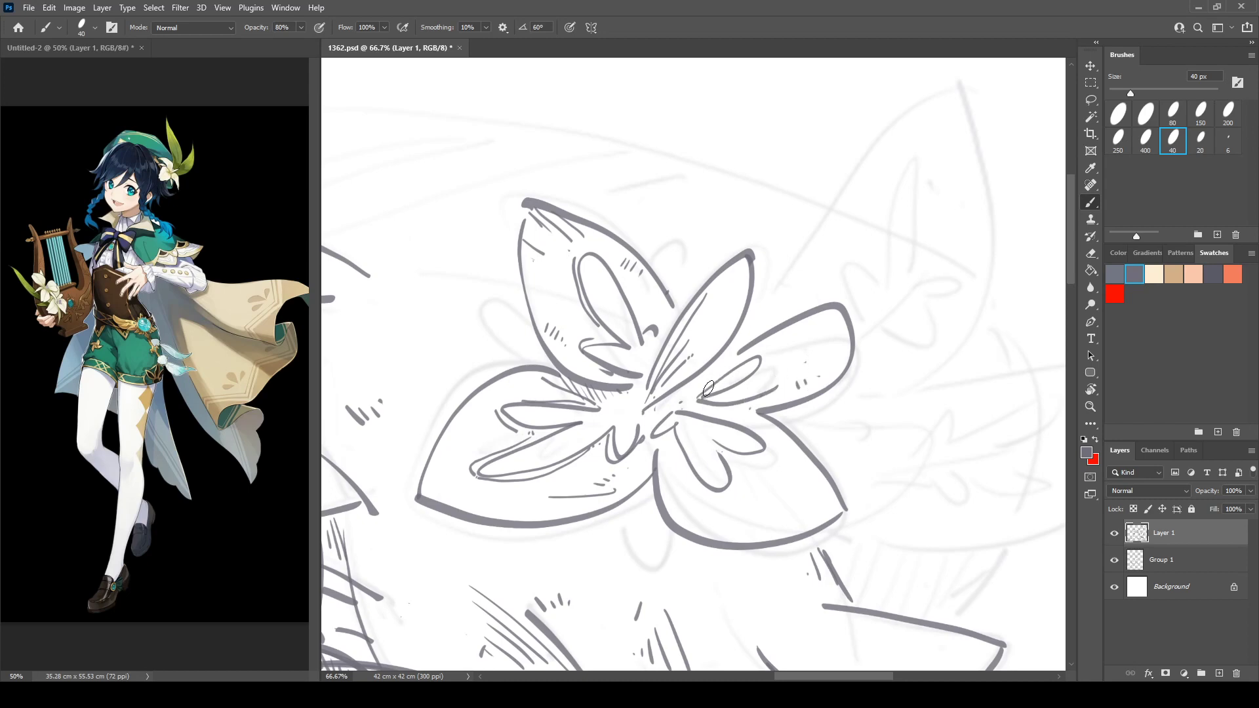
# Add short hatching strokes with the 40 px brush to the flower's petal tips, edges and centre.
pyautogui.moveTo(668, 404); pyautogui.dragTo(702, 388)
pyautogui.moveTo(662, 468); pyautogui.dragTo(672, 500)
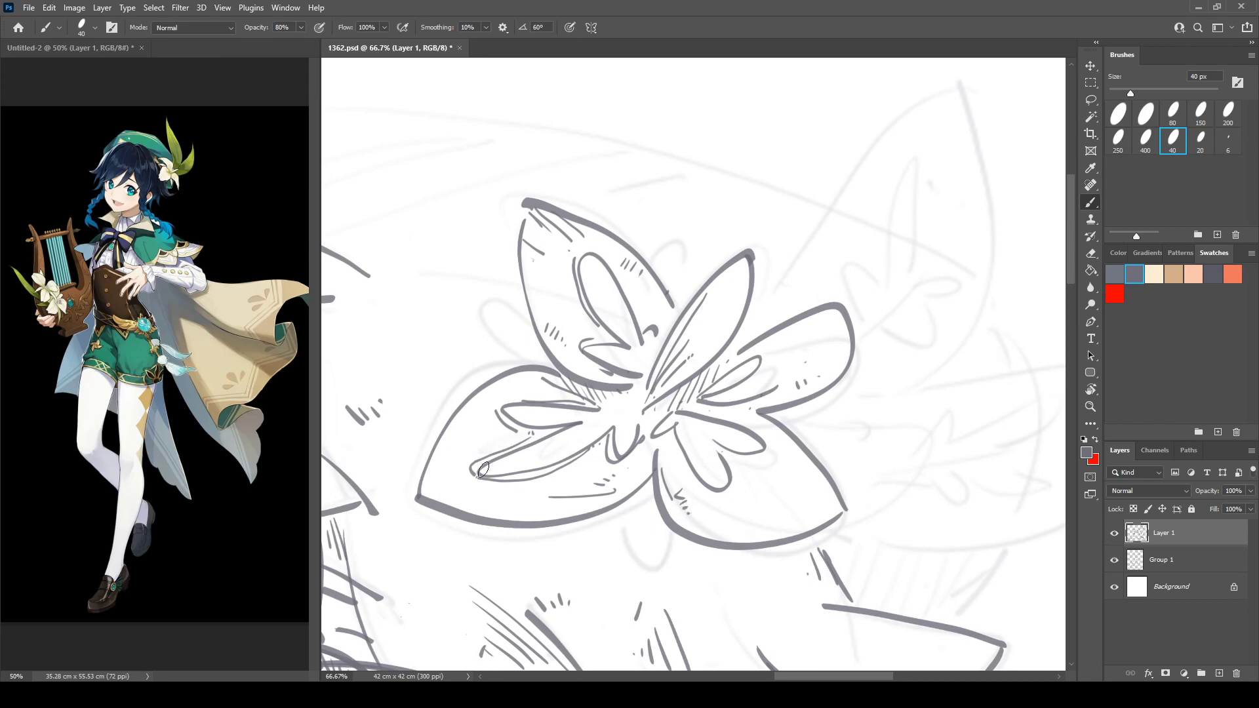
pyautogui.moveTo(443, 456); pyautogui.dragTo(426, 482)
pyautogui.moveTo(449, 456); pyautogui.dragTo(438, 485)
pyautogui.moveTo(745, 509); pyautogui.dragTo(805, 511)
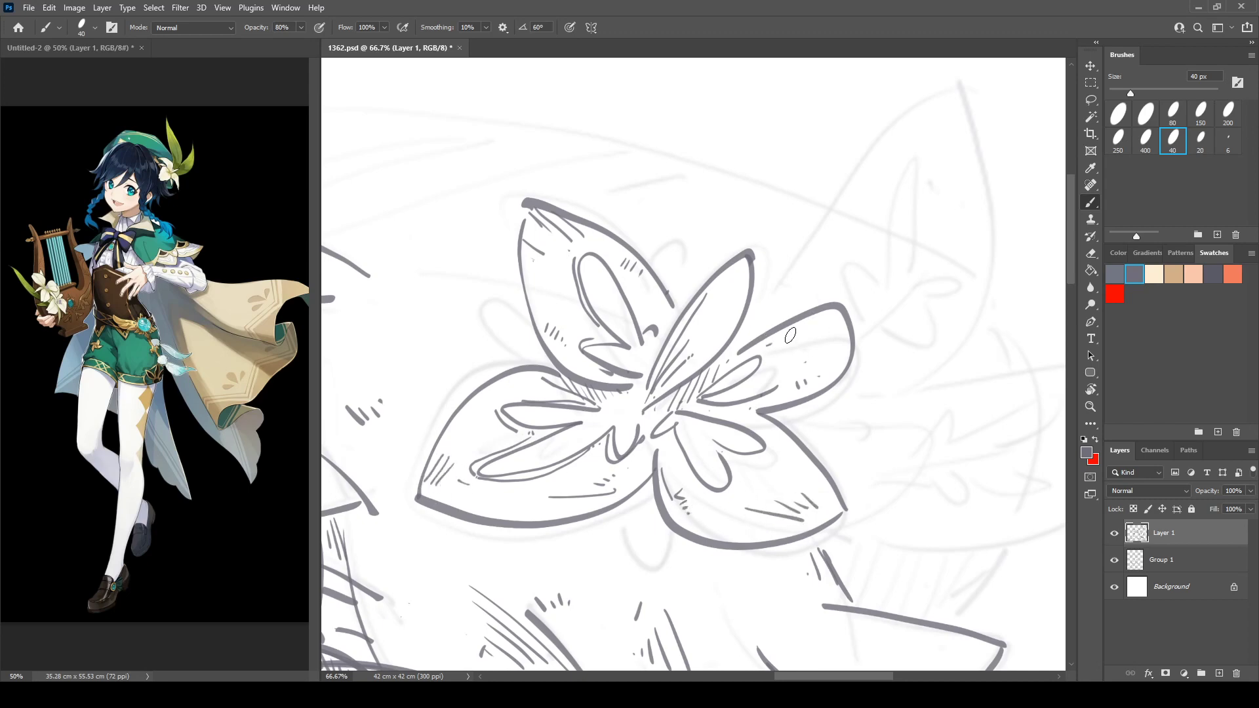
pyautogui.moveTo(791, 335); pyautogui.dragTo(837, 316)
pyautogui.moveTo(788, 340); pyautogui.dragTo(834, 328)
pyautogui.moveTo(829, 338); pyautogui.dragTo(837, 336)
# Draw a small teardrop shape with a dot above the flower's narrow upper petal, and save the document.
pyautogui.moveTo(772, 244); pyautogui.dragTo(665, 358)
pyautogui.click(584, 347)
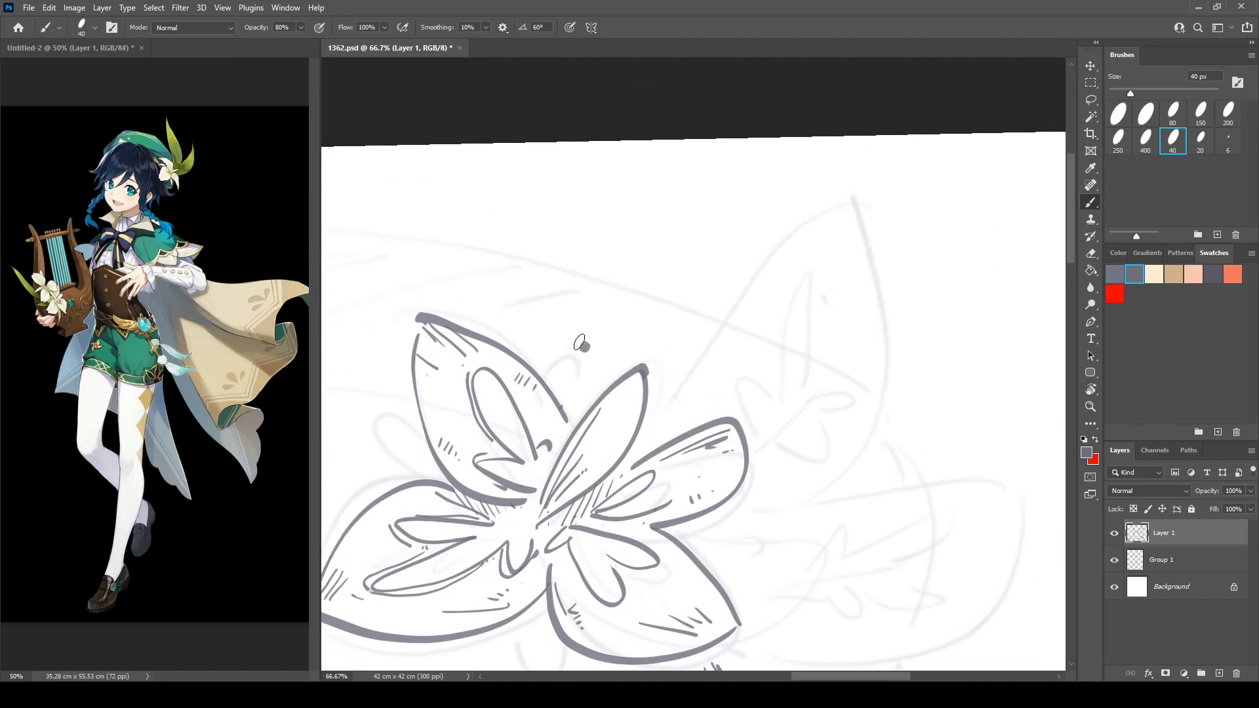
pyautogui.moveTo(579, 342)
pyautogui.mouseDown()
pyautogui.moveTo(598, 349)
pyautogui.moveTo(596, 372)
pyautogui.moveTo(581, 368)
pyautogui.mouseUp()
pyautogui.press('e')
pyautogui.press('b')
pyautogui.click(623, 359)
pyautogui.hotkey('ctrl', 's')
# Outline two large pointed leaves fanning out behind the flower, one upright and one to its side, redrawing the side leaf.
pyautogui.moveTo(734, 348); pyautogui.dragTo(616, 287)
pyautogui.moveTo(550, 362)
pyautogui.mouseDown()
pyautogui.moveTo(554, 325)
pyautogui.moveTo(614, 256)
pyautogui.moveTo(771, 150)
pyautogui.moveTo(782, 239)
pyautogui.moveTo(689, 404)
pyautogui.mouseUp()
pyautogui.press('r')
pyautogui.moveTo(769, 341); pyautogui.dragTo(687, 194)
pyautogui.press('b')
pyautogui.moveTo(568, 387)
pyautogui.mouseDown()
pyautogui.moveTo(790, 261)
pyautogui.moveTo(870, 247)
pyautogui.moveTo(873, 284)
pyautogui.moveTo(831, 423)
pyautogui.moveTo(639, 454)
pyautogui.moveTo(611, 446)
pyautogui.mouseUp()
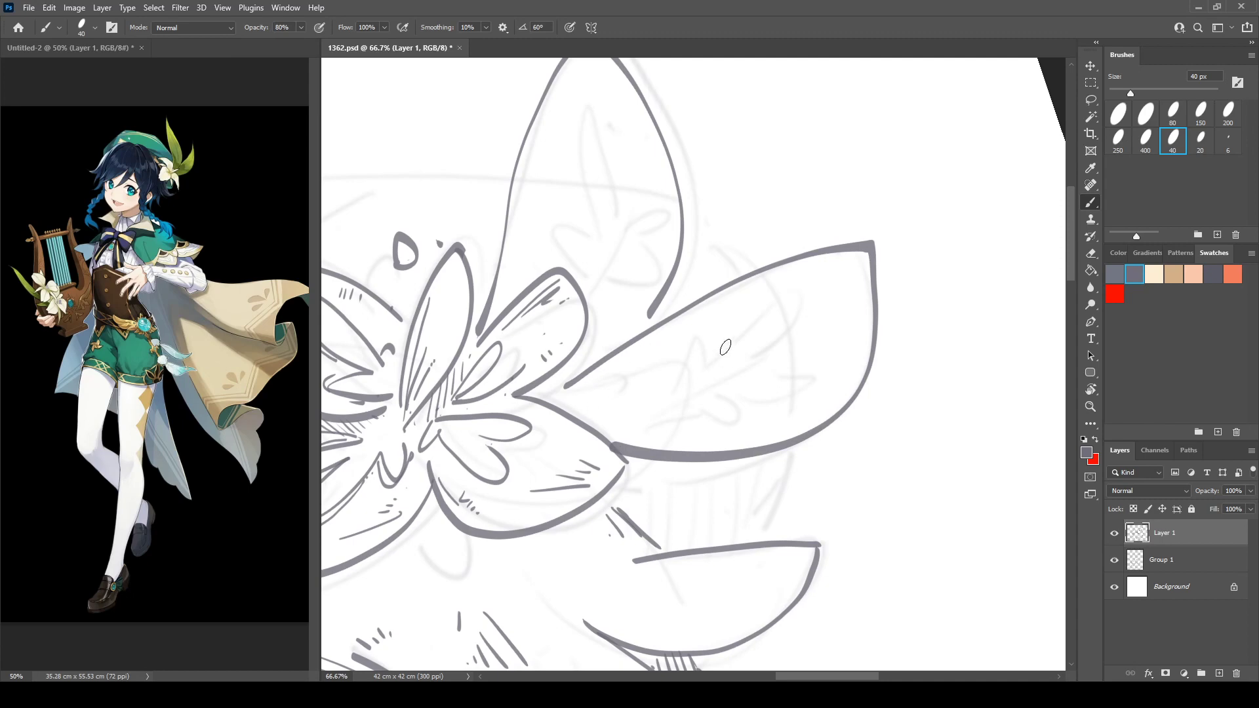
pyautogui.hotkey('ctrl', 'z')
pyautogui.moveTo(551, 393)
pyautogui.mouseDown()
pyautogui.moveTo(700, 310)
pyautogui.moveTo(878, 246)
pyautogui.moveTo(855, 390)
pyautogui.moveTo(684, 468)
pyautogui.moveTo(648, 470)
pyautogui.mouseUp()
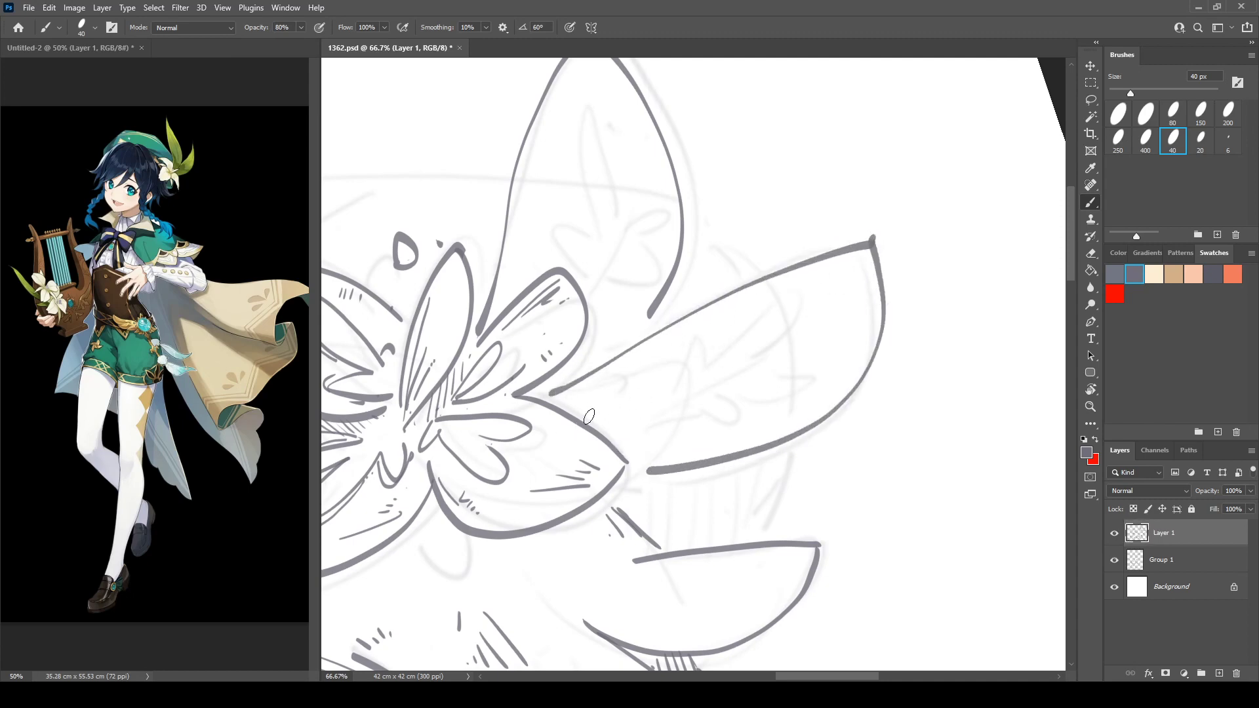
# Fill the side leaf with long branching veins, base hatching and short shading marks near its tip.
pyautogui.moveTo(579, 417); pyautogui.dragTo(806, 318)
pyautogui.moveTo(572, 423)
pyautogui.mouseDown()
pyautogui.moveTo(832, 287)
pyautogui.moveTo(738, 354)
pyautogui.moveTo(844, 363)
pyautogui.moveTo(725, 368)
pyautogui.moveTo(594, 417)
pyautogui.moveTo(604, 377)
pyautogui.moveTo(714, 321)
pyautogui.mouseUp()
pyautogui.moveTo(615, 427)
pyautogui.mouseDown()
pyautogui.moveTo(795, 400)
pyautogui.moveTo(744, 426)
pyautogui.mouseUp()
pyautogui.moveTo(631, 455); pyautogui.dragTo(784, 429)
pyautogui.moveTo(847, 277)
pyautogui.mouseDown()
pyautogui.moveTo(872, 270)
pyautogui.moveTo(858, 292)
pyautogui.mouseUp()
pyautogui.moveTo(869, 304)
pyautogui.mouseDown()
pyautogui.moveTo(866, 288)
pyautogui.moveTo(841, 323)
pyautogui.mouseUp()
# Draw the branching veins inside the upright leaf and add shading strokes where it meets the side leaf.
pyautogui.moveTo(606, 177); pyautogui.dragTo(708, 331)
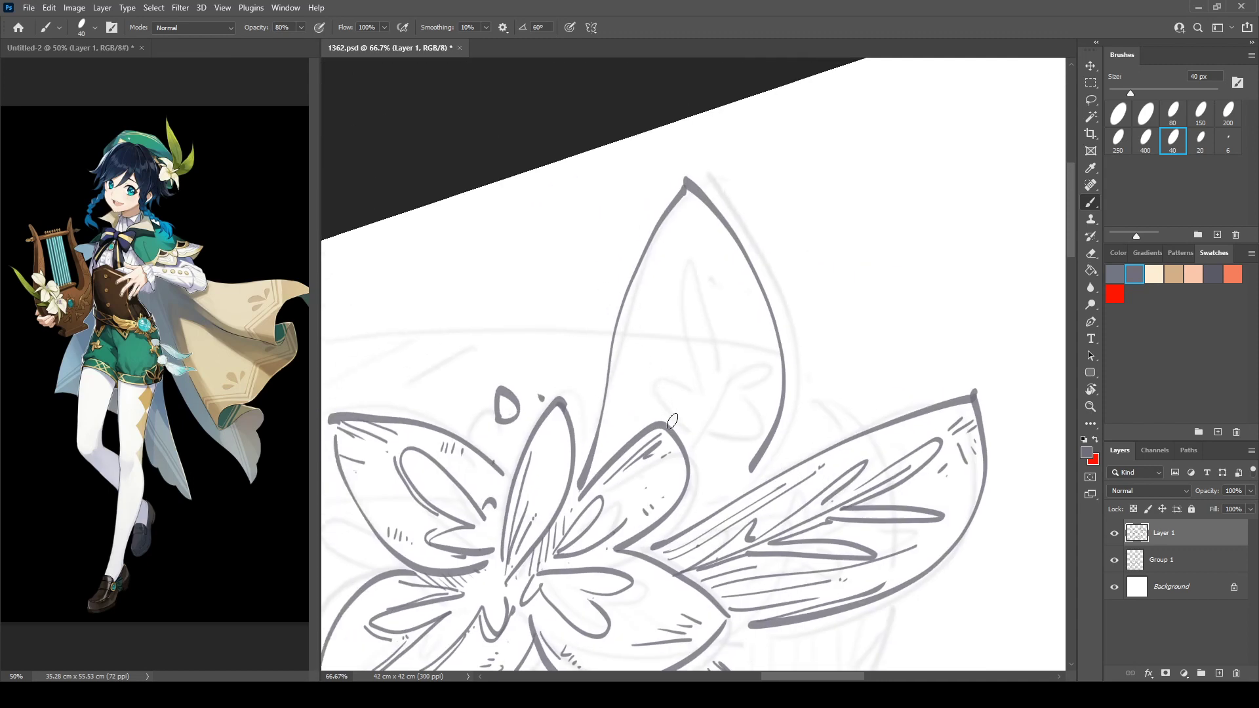
pyautogui.moveTo(672, 421)
pyautogui.mouseDown()
pyautogui.moveTo(675, 277)
pyautogui.moveTo(684, 330)
pyautogui.moveTo(690, 313)
pyautogui.moveTo(681, 225)
pyautogui.moveTo(696, 326)
pyautogui.moveTo(722, 304)
pyautogui.moveTo(695, 340)
pyautogui.moveTo(685, 401)
pyautogui.moveTo(754, 344)
pyautogui.moveTo(683, 408)
pyautogui.moveTo(685, 463)
pyautogui.mouseUp()
pyautogui.press('e')
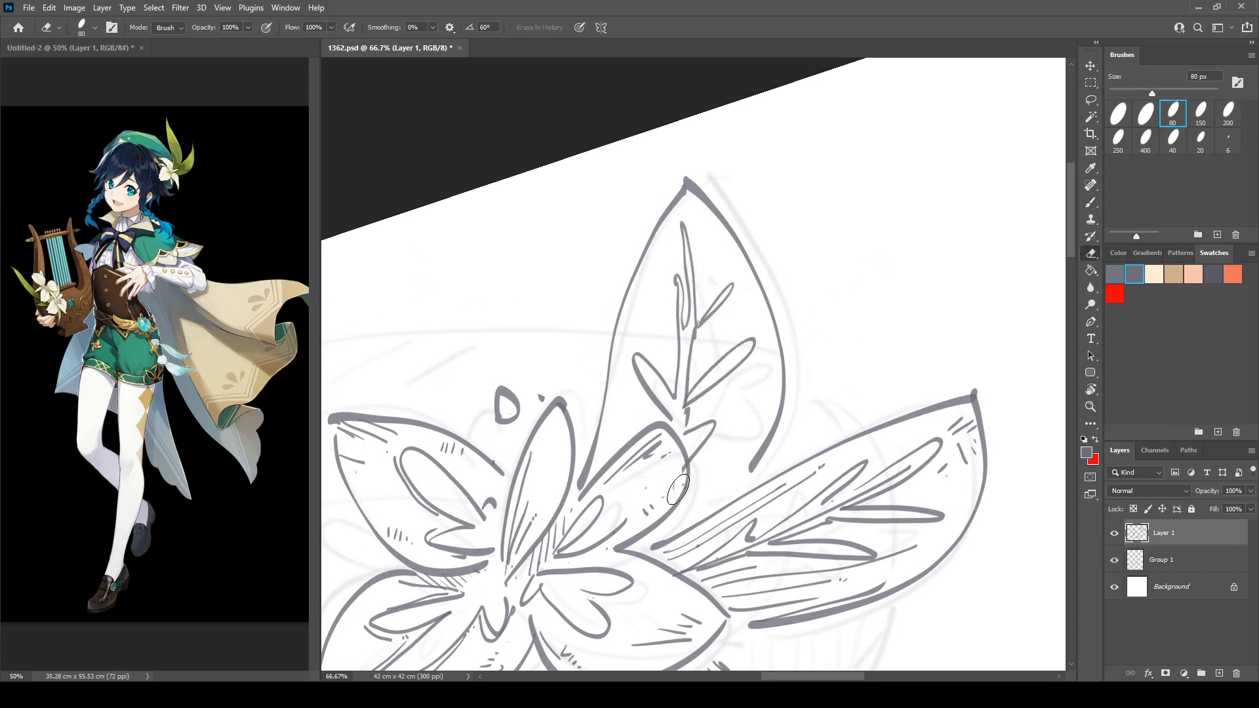
pyautogui.press('b')
pyautogui.moveTo(679, 515)
pyautogui.mouseDown()
pyautogui.moveTo(762, 384)
pyautogui.moveTo(687, 521)
pyautogui.moveTo(748, 451)
pyautogui.mouseUp()
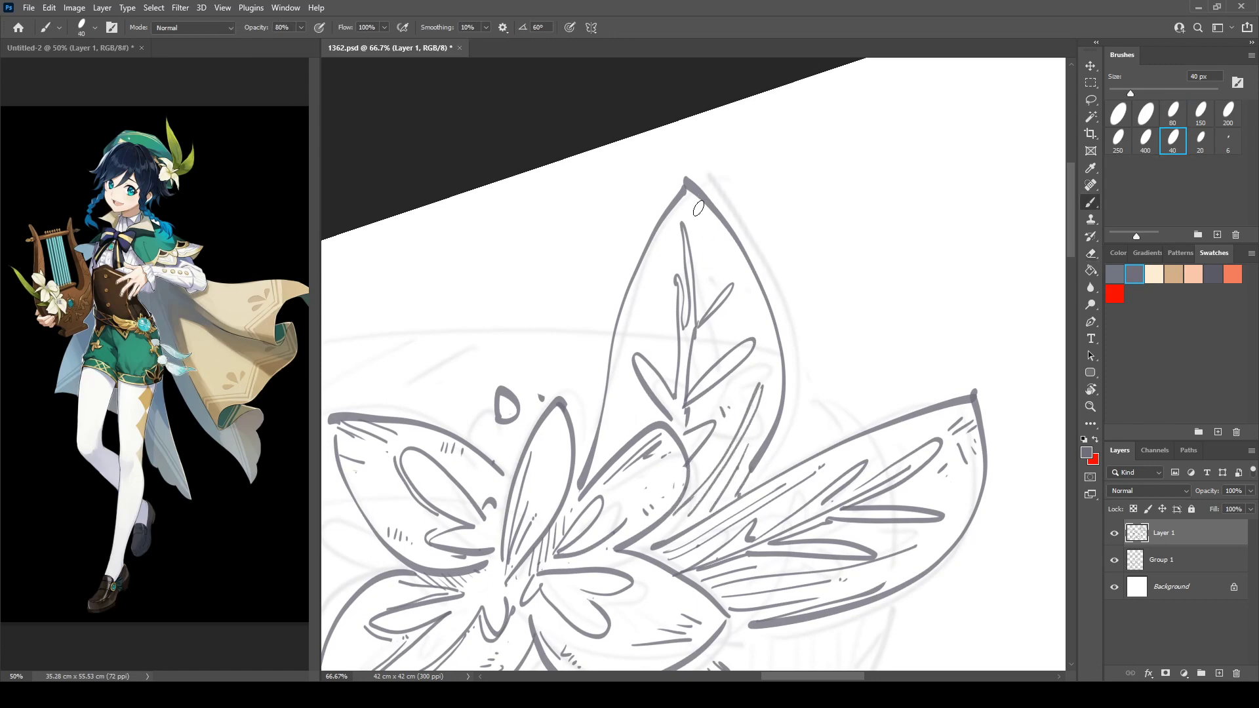
# Hatch the upright leaf's tip and the inner edge near its base.
pyautogui.moveTo(694, 189); pyautogui.dragTo(706, 234)
pyautogui.moveTo(712, 200)
pyautogui.mouseDown()
pyautogui.moveTo(714, 244)
pyautogui.moveTo(730, 257)
pyautogui.mouseUp()
pyautogui.moveTo(707, 266); pyautogui.dragTo(716, 266)
pyautogui.moveTo(592, 468); pyautogui.dragTo(619, 387)
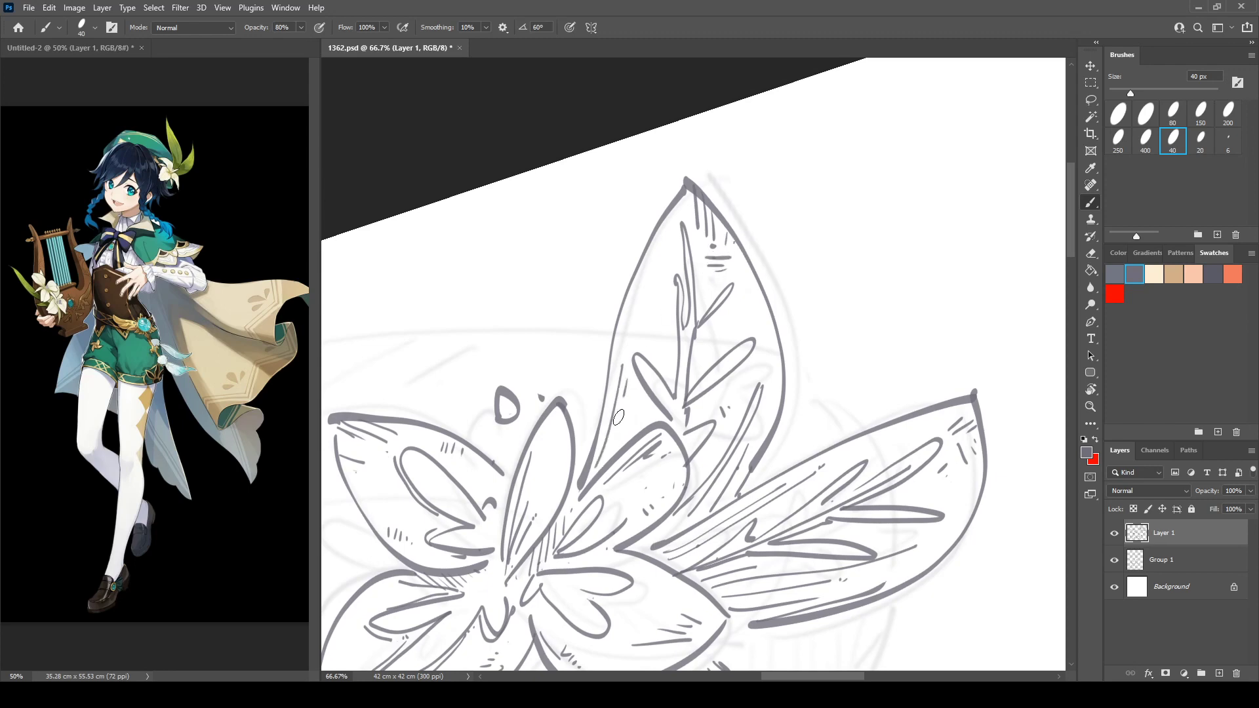
pyautogui.moveTo(604, 456); pyautogui.dragTo(626, 395)
pyautogui.moveTo(622, 446); pyautogui.dragTo(630, 396)
# Flip and rotate the canvas view, and redraw the beret's brim line between the flower and the pointed brim flap as a thinner stroke.
pyautogui.hotkey('ctrl', 'shift', 'h')
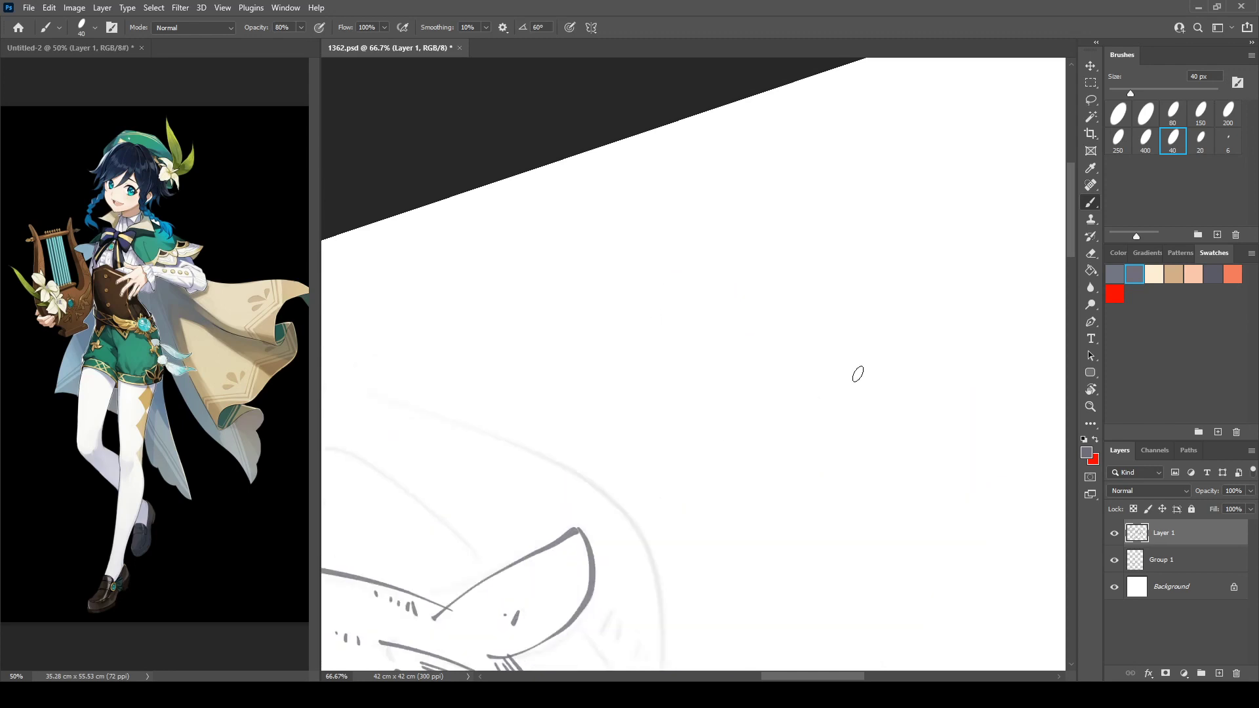
pyautogui.moveTo(626, 466); pyautogui.dragTo(1076, 185)
pyautogui.press('r')
pyautogui.moveTo(545, 295); pyautogui.dragTo(557, 275)
pyautogui.moveTo(387, 301)
pyautogui.mouseDown()
pyautogui.moveTo(692, 197)
pyautogui.moveTo(710, 216)
pyautogui.moveTo(841, 173)
pyautogui.mouseUp()
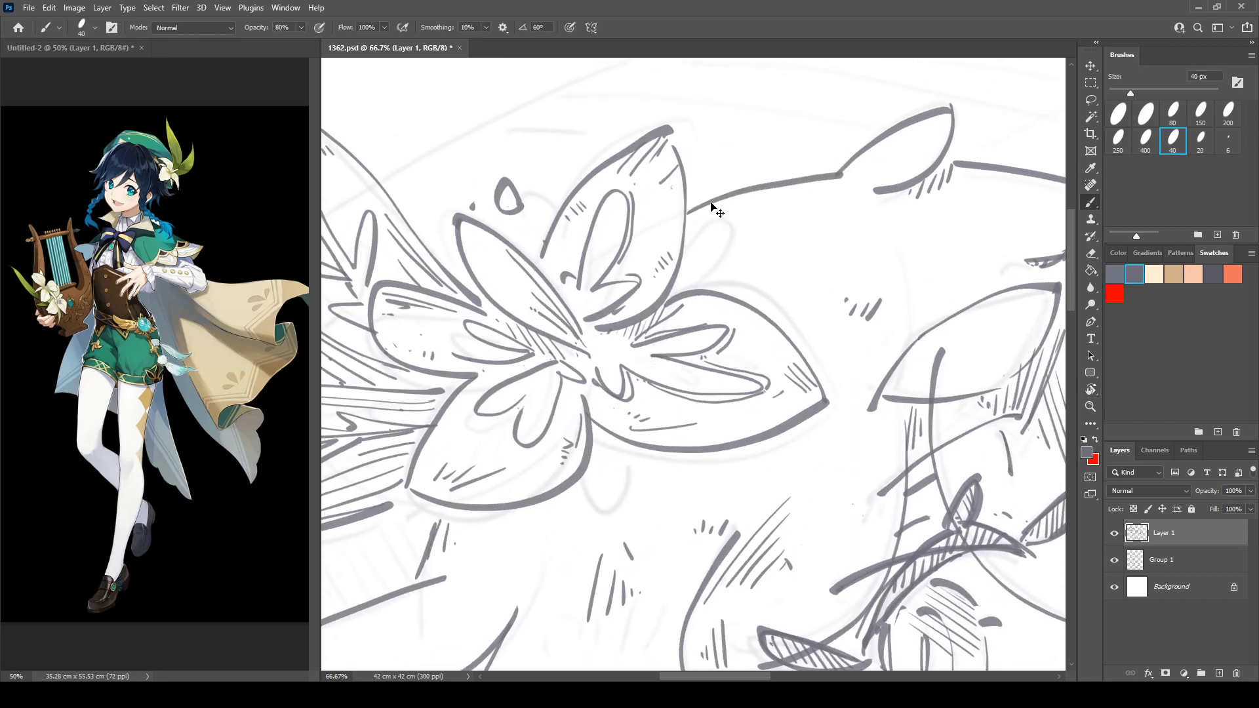
pyautogui.hotkey('ctrl', 'z')
pyautogui.moveTo(688, 212); pyautogui.dragTo(835, 170)
# Draw two small rounded petals peeking out behind the flower, one beside and one below it, and hatch both.
pyautogui.moveTo(694, 252)
pyautogui.mouseDown()
pyautogui.moveTo(709, 272)
pyautogui.moveTo(694, 272)
pyautogui.moveTo(692, 246)
pyautogui.moveTo(684, 289)
pyautogui.moveTo(719, 249)
pyautogui.mouseUp()
pyautogui.moveTo(721, 243); pyautogui.dragTo(740, 221)
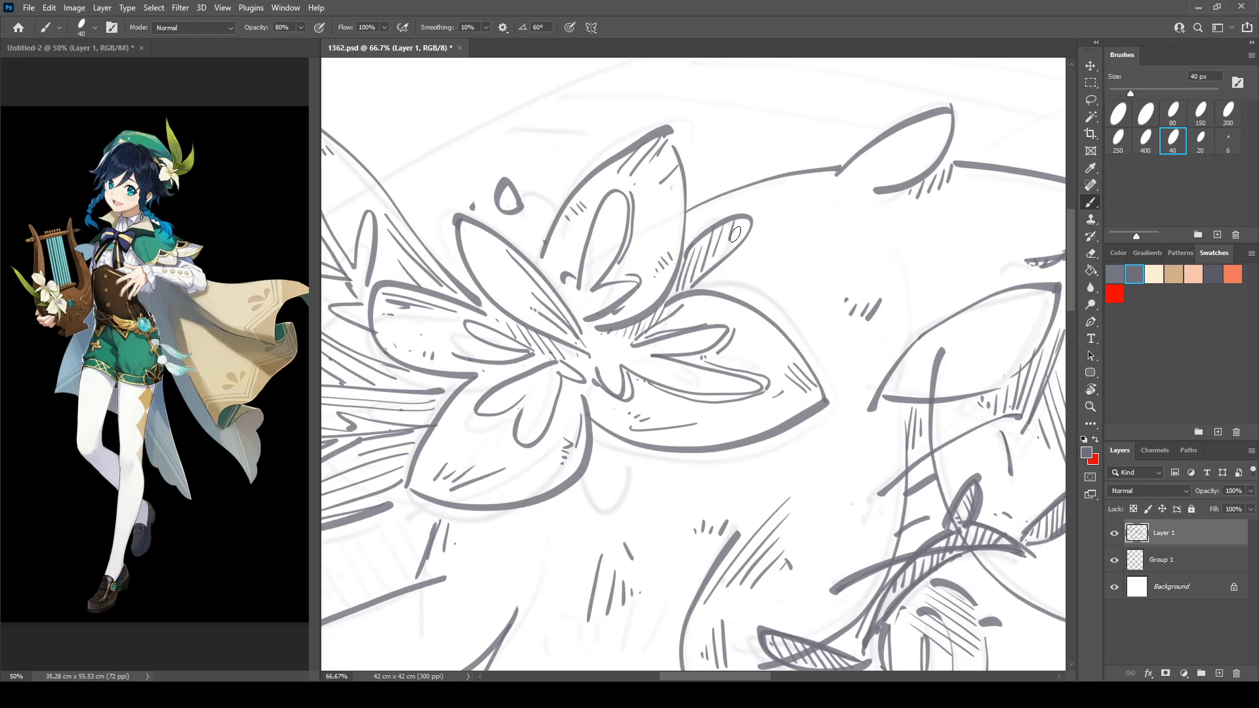
pyautogui.moveTo(593, 463)
pyautogui.mouseDown()
pyautogui.moveTo(632, 477)
pyautogui.moveTo(591, 434)
pyautogui.moveTo(596, 462)
pyautogui.moveTo(617, 449)
pyautogui.moveTo(606, 479)
pyautogui.mouseUp()
pyautogui.moveTo(623, 461); pyautogui.dragTo(616, 497)
pyautogui.moveTo(636, 484); pyautogui.dragTo(629, 502)
# Draw the curved edges visible between and below the two large leaves, and shade the gaps with hatching.
pyautogui.moveTo(527, 480); pyautogui.dragTo(793, 358)
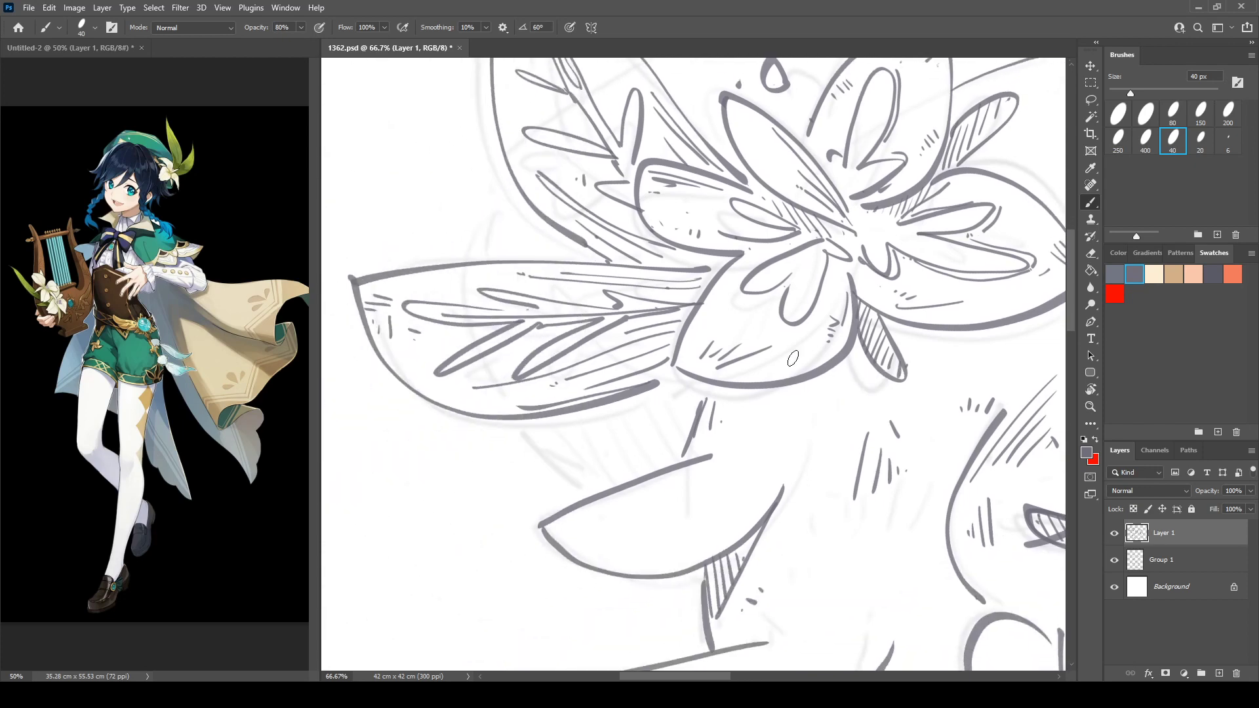
pyautogui.moveTo(511, 417); pyautogui.dragTo(579, 484)
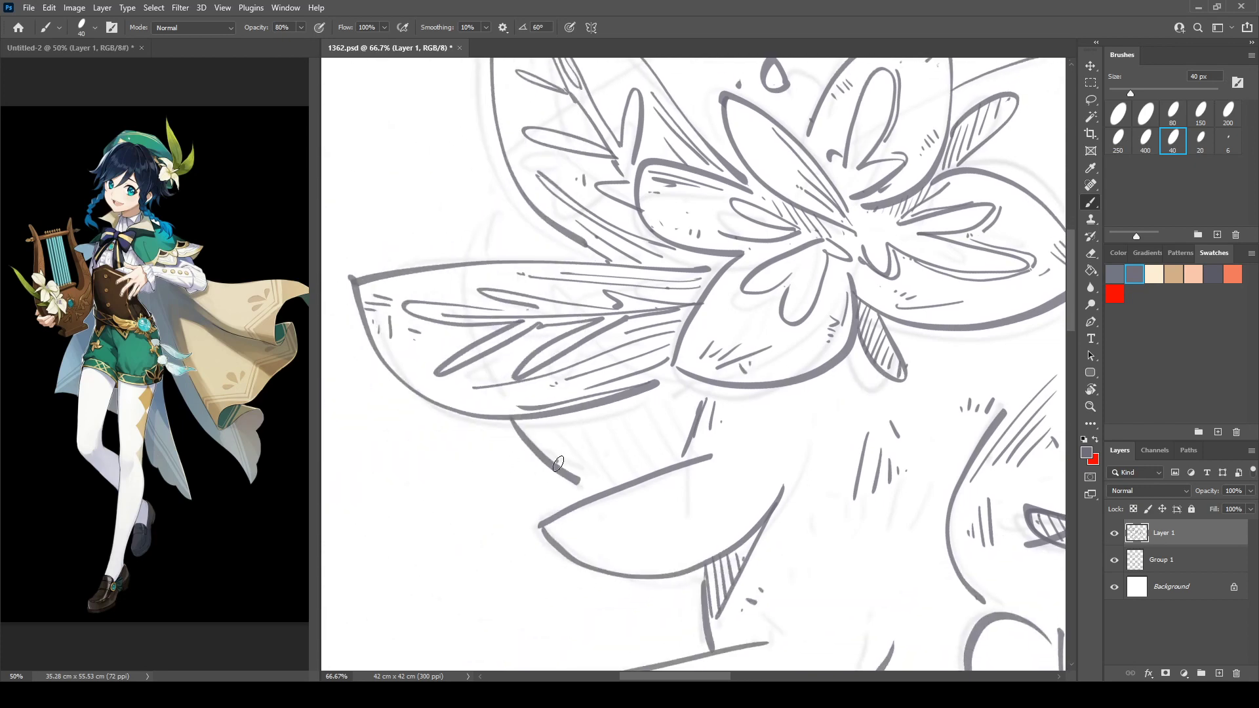
pyautogui.moveTo(458, 259); pyautogui.dragTo(497, 163)
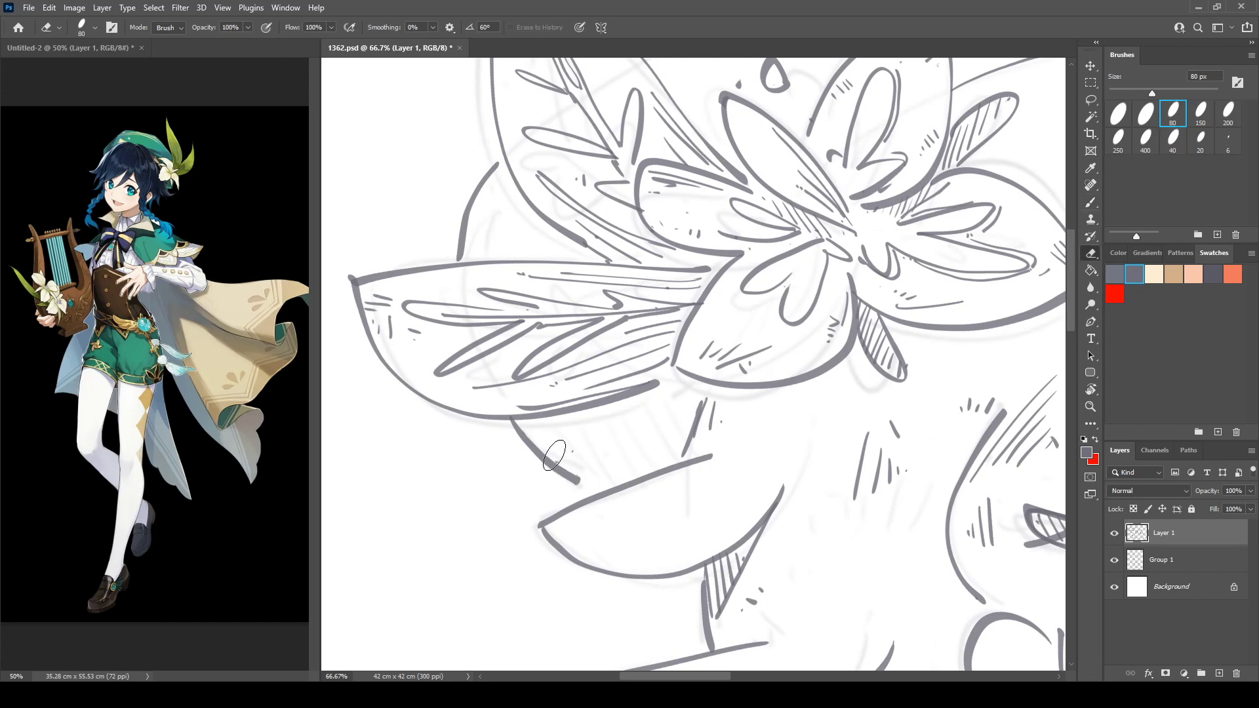
pyautogui.moveTo(551, 464); pyautogui.dragTo(584, 417)
pyautogui.moveTo(592, 484); pyautogui.dragTo(652, 394)
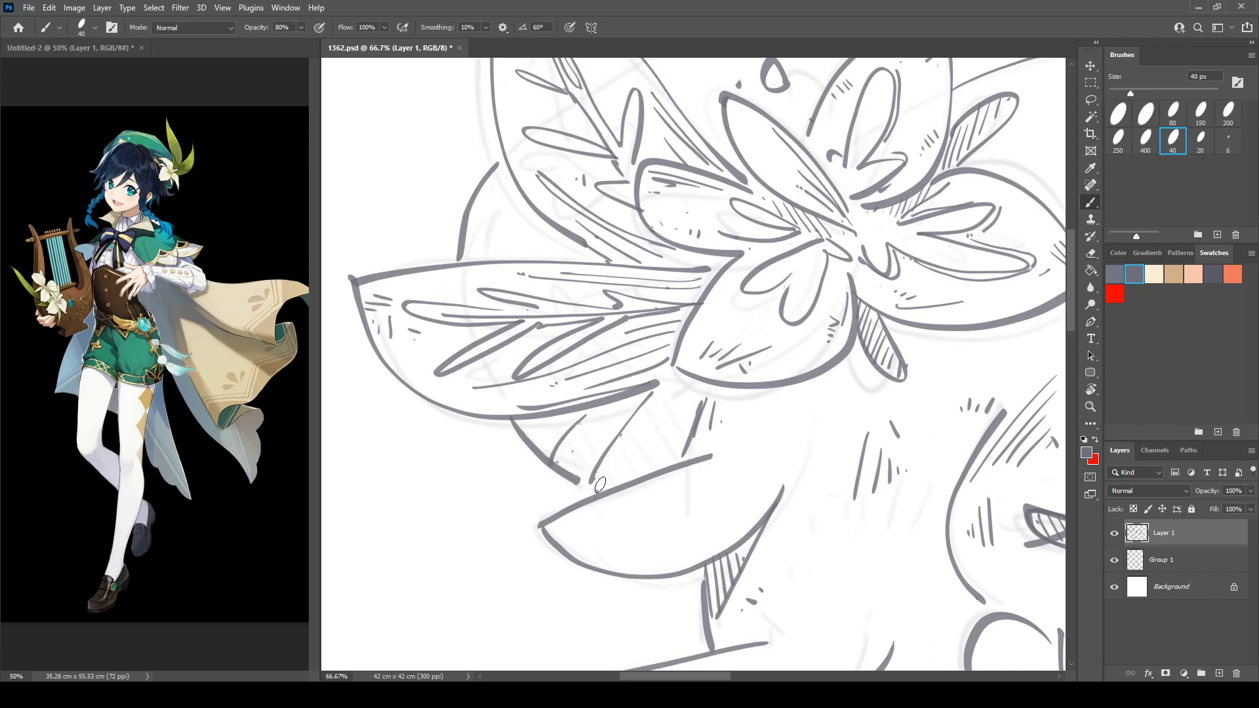
pyautogui.moveTo(600, 484)
pyautogui.mouseDown()
pyautogui.moveTo(669, 385)
pyautogui.moveTo(598, 488)
pyautogui.moveTo(639, 453)
pyautogui.moveTo(637, 426)
pyautogui.moveTo(658, 445)
pyautogui.moveTo(699, 389)
pyautogui.moveTo(696, 458)
pyautogui.mouseUp()
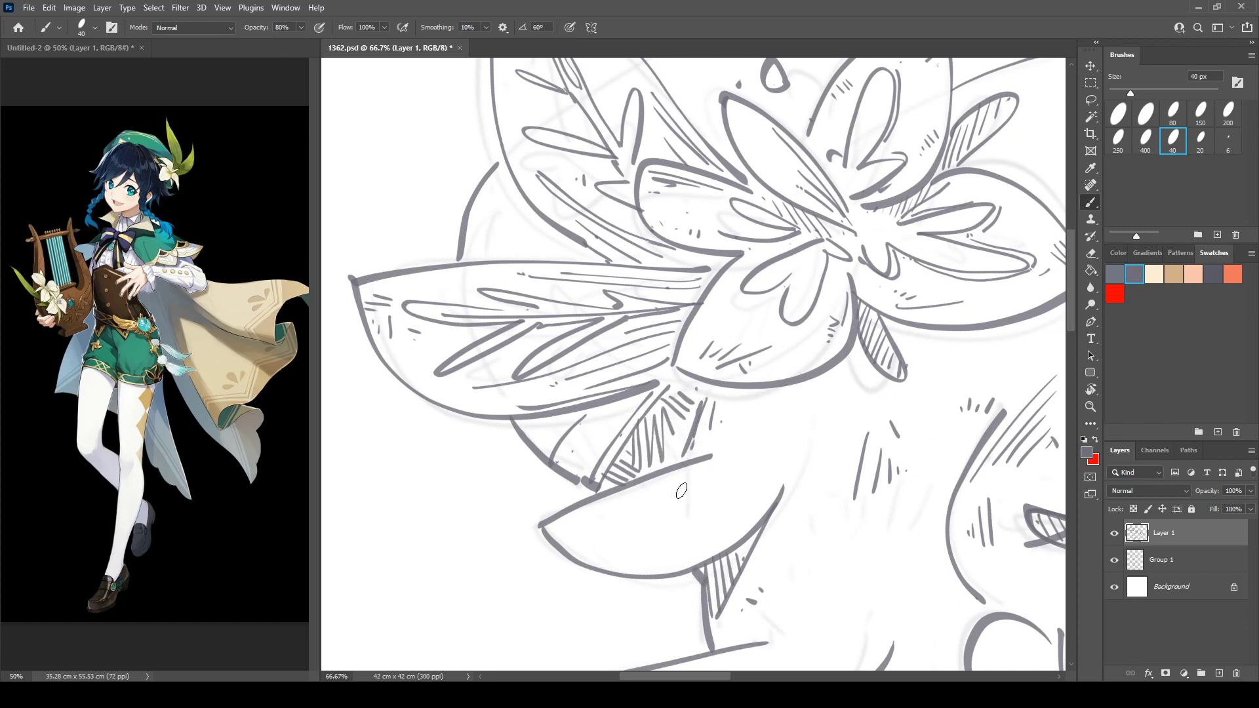
pyautogui.scroll(3, 507, 391)
pyautogui.moveTo(504, 300)
pyautogui.mouseDown()
pyautogui.moveTo(494, 323)
pyautogui.moveTo(522, 327)
pyautogui.mouseUp()
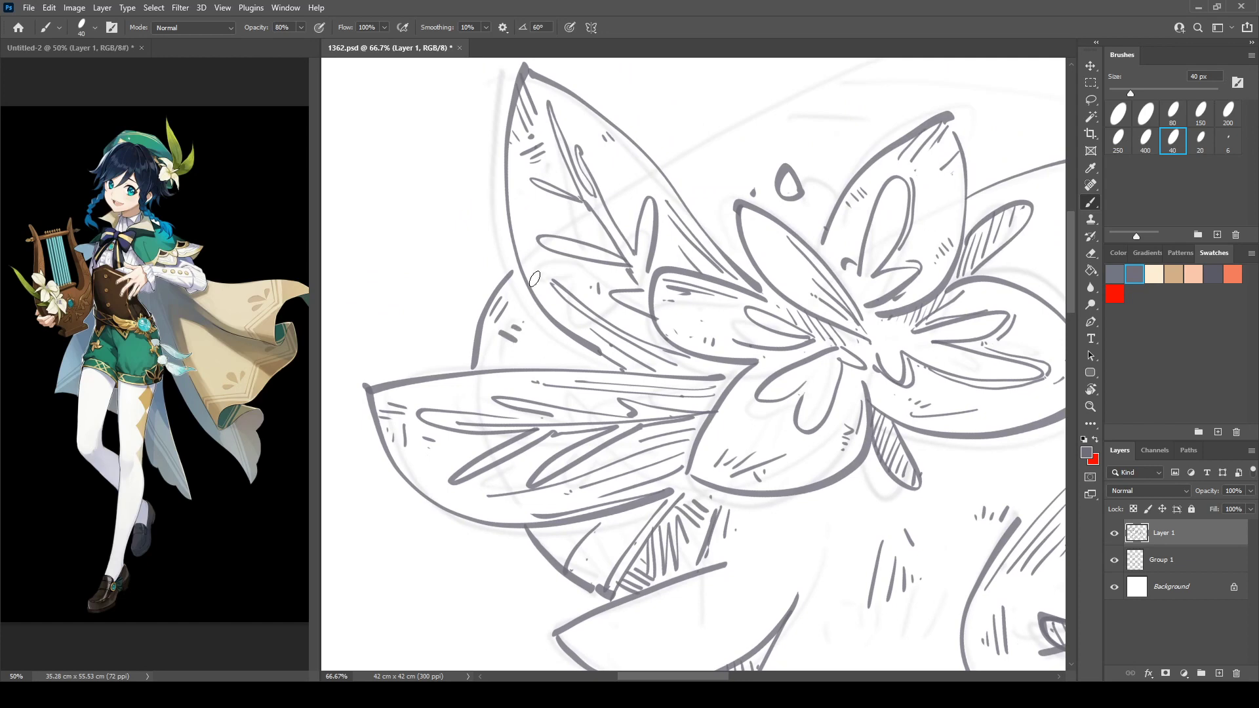
pyautogui.moveTo(507, 150); pyautogui.dragTo(539, 294)
# Ink the beret's outer contour over the top of the head and around its far side.
pyautogui.moveTo(704, 154)
pyautogui.mouseDown()
pyautogui.moveTo(670, 219)
pyautogui.moveTo(344, 265)
pyautogui.moveTo(398, 250)
pyautogui.moveTo(448, 211)
pyautogui.moveTo(810, 88)
pyautogui.moveTo(488, 183)
pyautogui.moveTo(688, 164)
pyautogui.moveTo(770, 177)
pyautogui.moveTo(641, 154)
pyautogui.mouseUp()
pyautogui.moveTo(628, 164)
pyautogui.mouseDown()
pyautogui.moveTo(454, 220)
pyautogui.moveTo(725, 174)
pyautogui.moveTo(907, 277)
pyautogui.moveTo(941, 357)
pyautogui.mouseUp()
pyautogui.hotkey('ctrl', 'shift', 'h')
pyautogui.press('r')
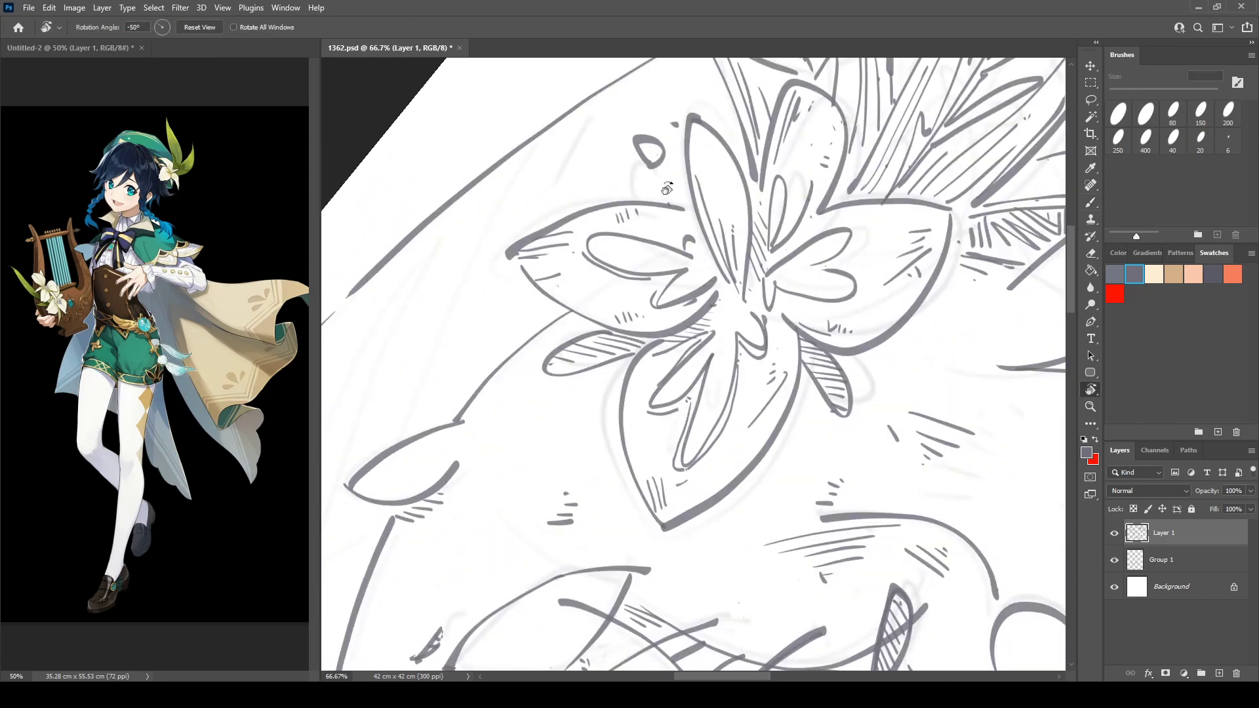
pyautogui.moveTo(790, 197); pyautogui.dragTo(943, 204)
pyautogui.moveTo(728, 154); pyautogui.dragTo(770, 136)
pyautogui.press('b')
pyautogui.moveTo(642, 220); pyautogui.dragTo(764, 102)
pyautogui.press('r')
pyautogui.moveTo(609, 282); pyautogui.dragTo(629, 265)
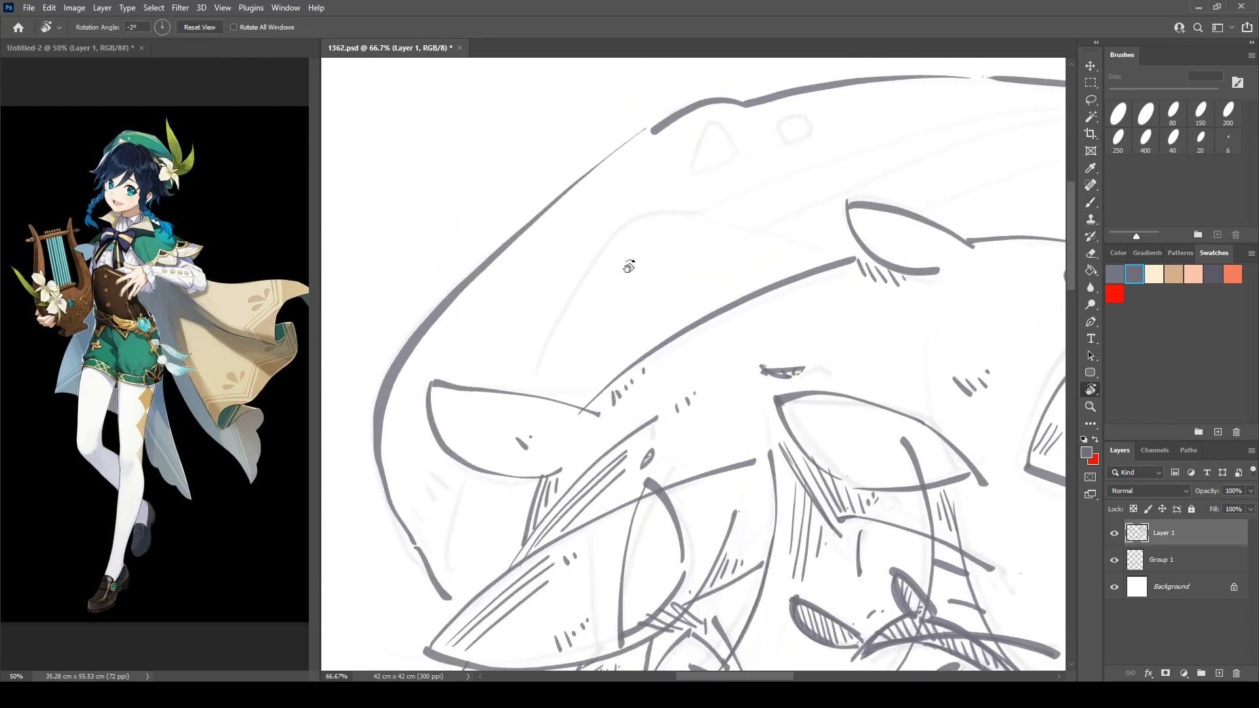
# Draw the beret's main fold lines at its drooping side and across the crown, doubling the upper crown fold.
pyautogui.press('b')
pyautogui.moveTo(476, 484); pyautogui.dragTo(445, 580)
pyautogui.moveTo(538, 379)
pyautogui.mouseDown()
pyautogui.moveTo(589, 287)
pyautogui.moveTo(723, 217)
pyautogui.moveTo(499, 261)
pyautogui.moveTo(795, 148)
pyautogui.mouseUp()
pyautogui.moveTo(520, 289)
pyautogui.mouseDown()
pyautogui.moveTo(579, 309)
pyautogui.moveTo(579, 251)
pyautogui.moveTo(911, 160)
pyautogui.mouseUp()
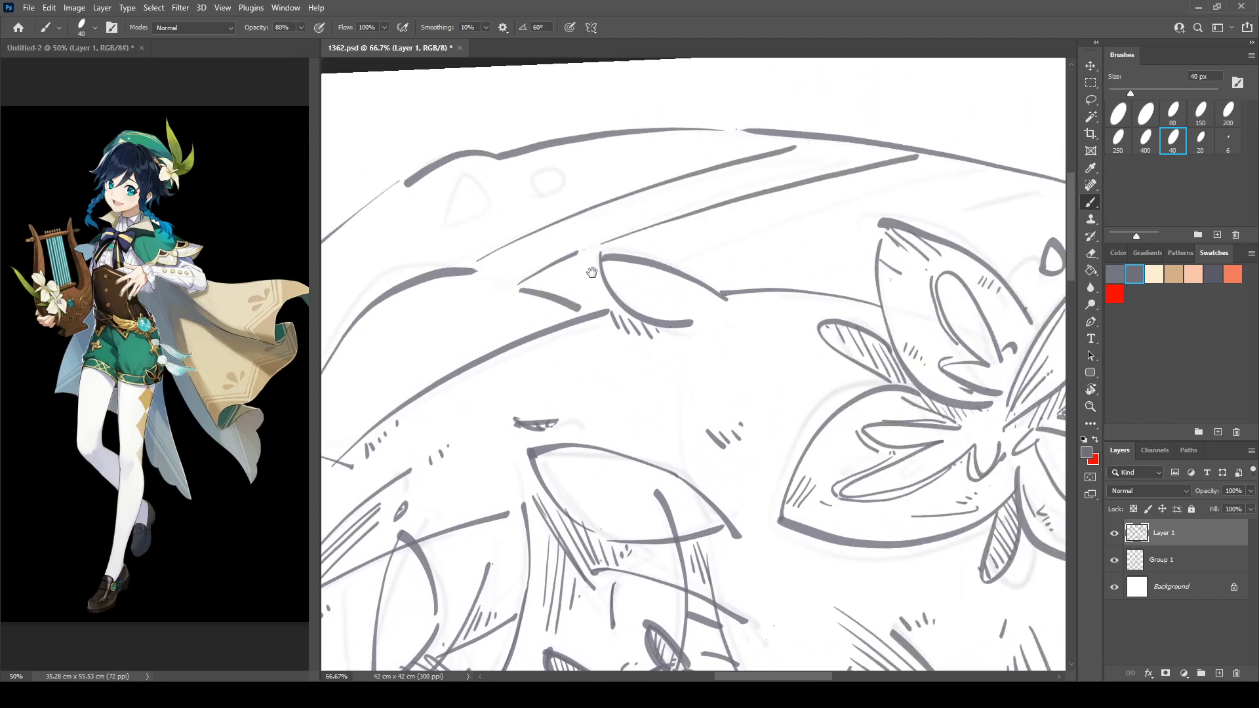
pyautogui.moveTo(593, 273); pyautogui.dragTo(829, 143)
pyautogui.moveTo(524, 297)
pyautogui.mouseDown()
pyautogui.moveTo(605, 169)
pyautogui.moveTo(690, 127)
pyautogui.moveTo(470, 239)
pyautogui.moveTo(765, 134)
pyautogui.mouseUp()
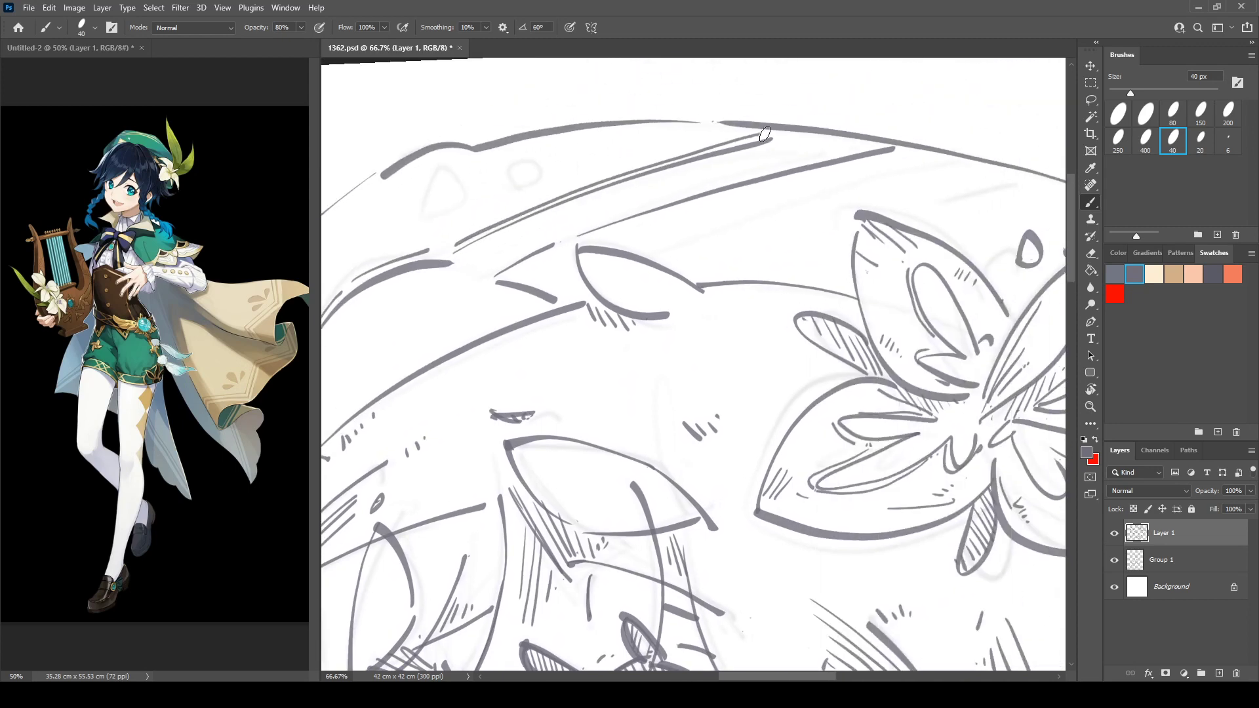
# Continue the beret's diagonal fold lines across the crown behind the flower, doubling the ones near the flower.
pyautogui.moveTo(522, 270)
pyautogui.mouseDown()
pyautogui.moveTo(561, 248)
pyautogui.moveTo(565, 304)
pyautogui.mouseUp()
pyautogui.moveTo(594, 241)
pyautogui.mouseDown()
pyautogui.moveTo(924, 153)
pyautogui.moveTo(701, 137)
pyautogui.mouseUp()
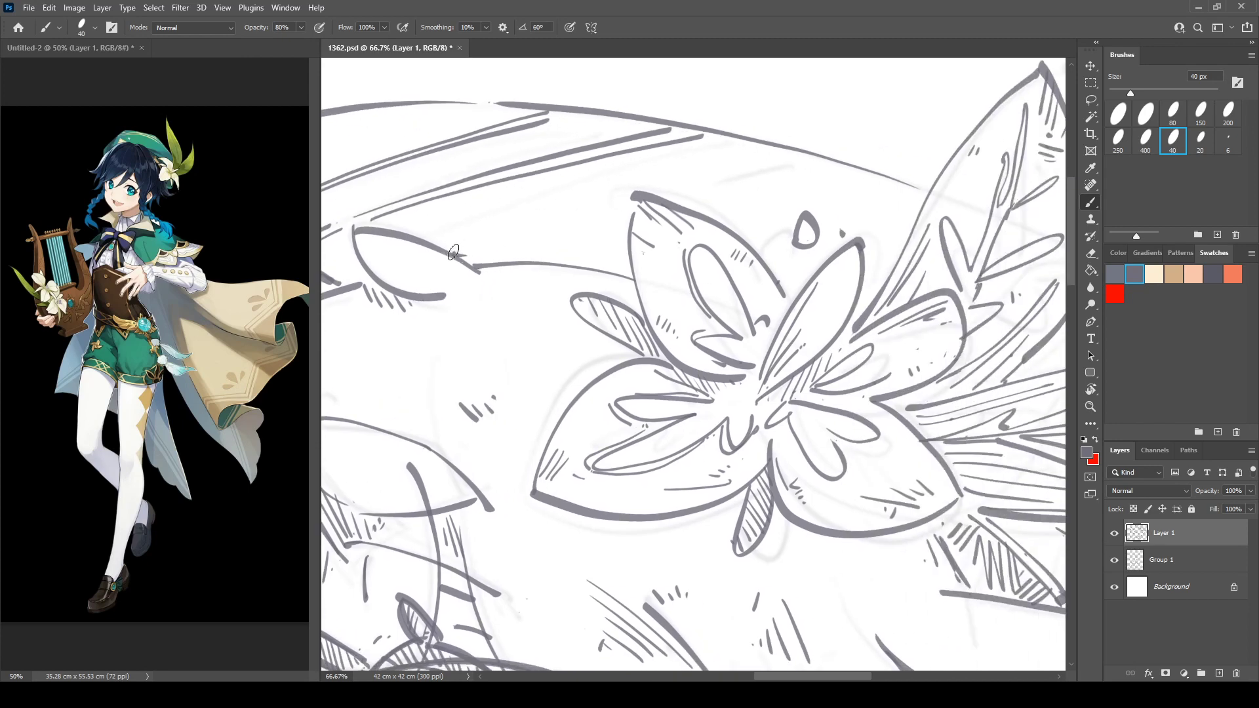
pyautogui.moveTo(460, 257); pyautogui.dragTo(783, 148)
pyautogui.moveTo(582, 268); pyautogui.dragTo(633, 246)
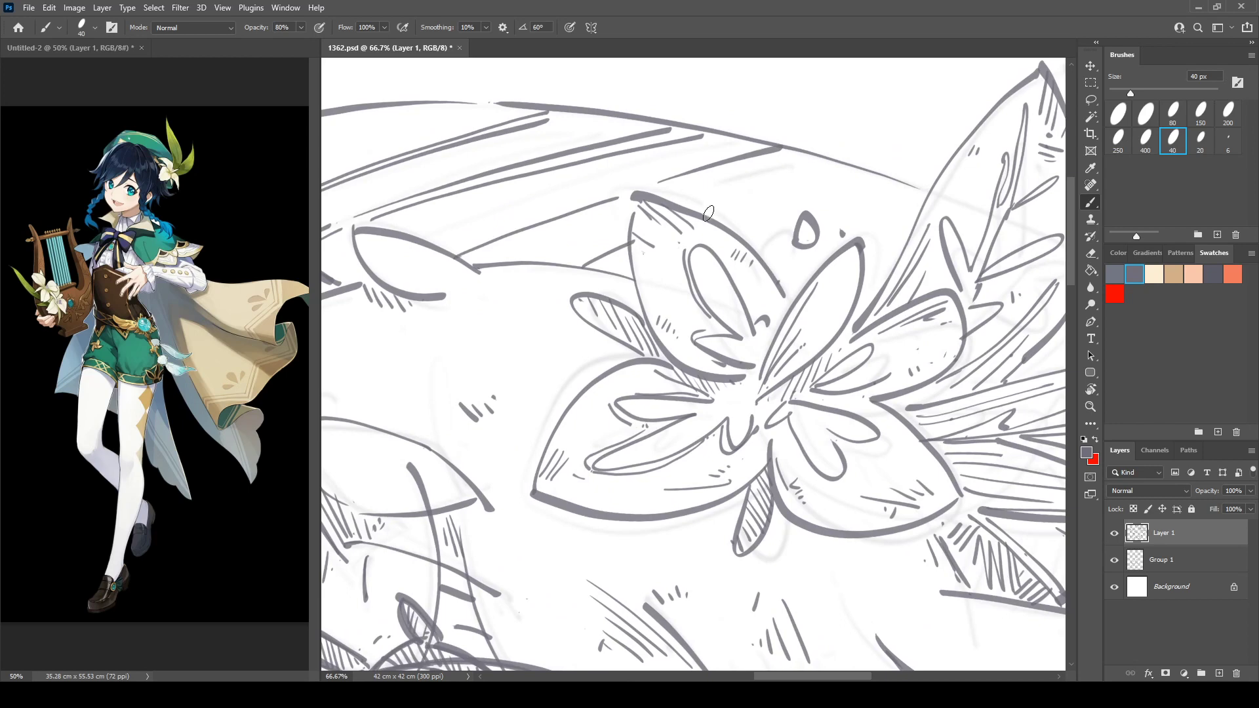
pyautogui.moveTo(708, 213); pyautogui.dragTo(836, 167)
pyautogui.moveTo(716, 216); pyautogui.dragTo(852, 166)
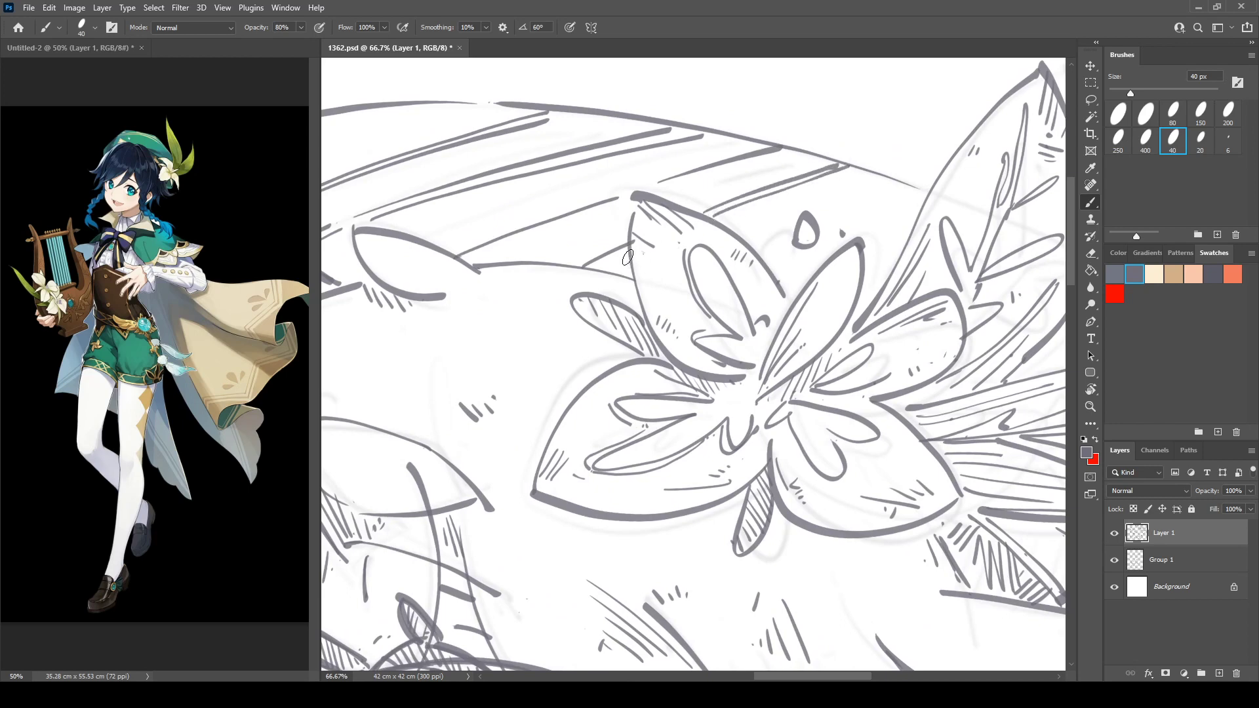
# Draw two small rounded triangular shapes below the bump in the beret's top contour.
pyautogui.moveTo(632, 251)
pyautogui.mouseDown()
pyautogui.moveTo(598, 268)
pyautogui.moveTo(677, 220)
pyautogui.moveTo(1007, 212)
pyautogui.mouseUp()
pyautogui.press('e')
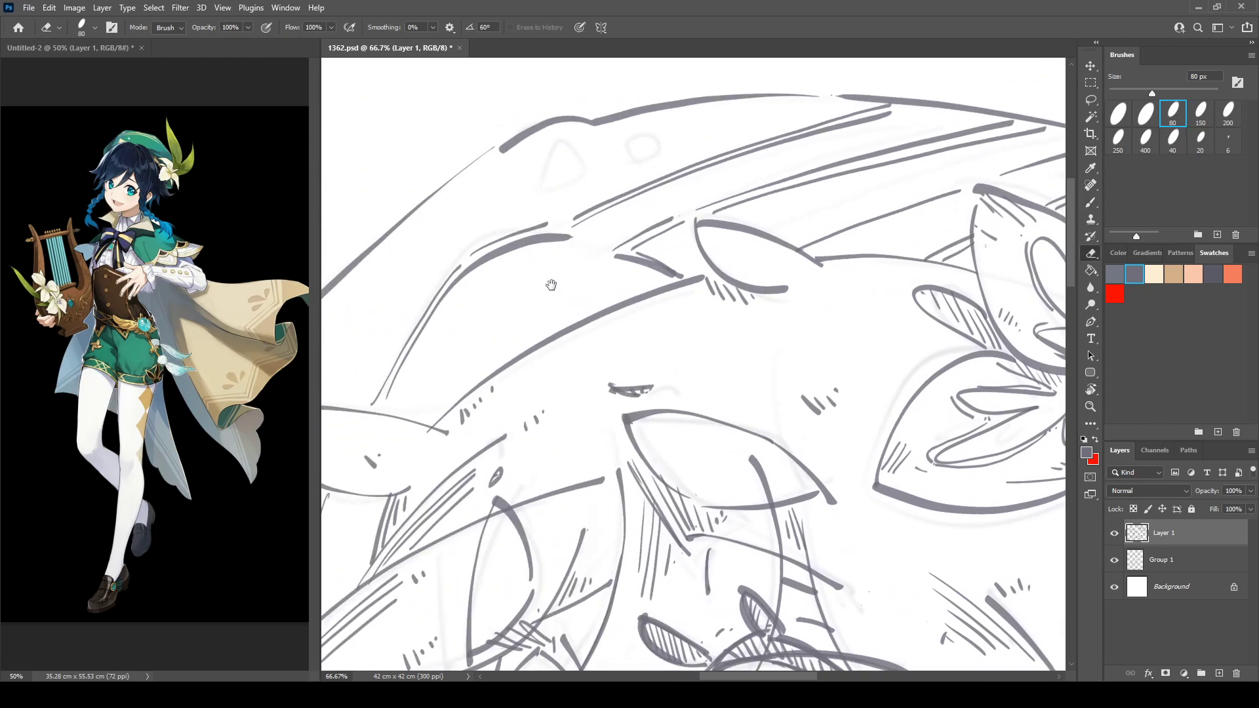
pyautogui.moveTo(551, 285); pyautogui.dragTo(620, 380)
pyautogui.press('b')
pyautogui.moveTo(623, 236)
pyautogui.mouseDown()
pyautogui.moveTo(657, 265)
pyautogui.moveTo(620, 238)
pyautogui.moveTo(701, 257)
pyautogui.moveTo(665, 233)
pyautogui.mouseUp()
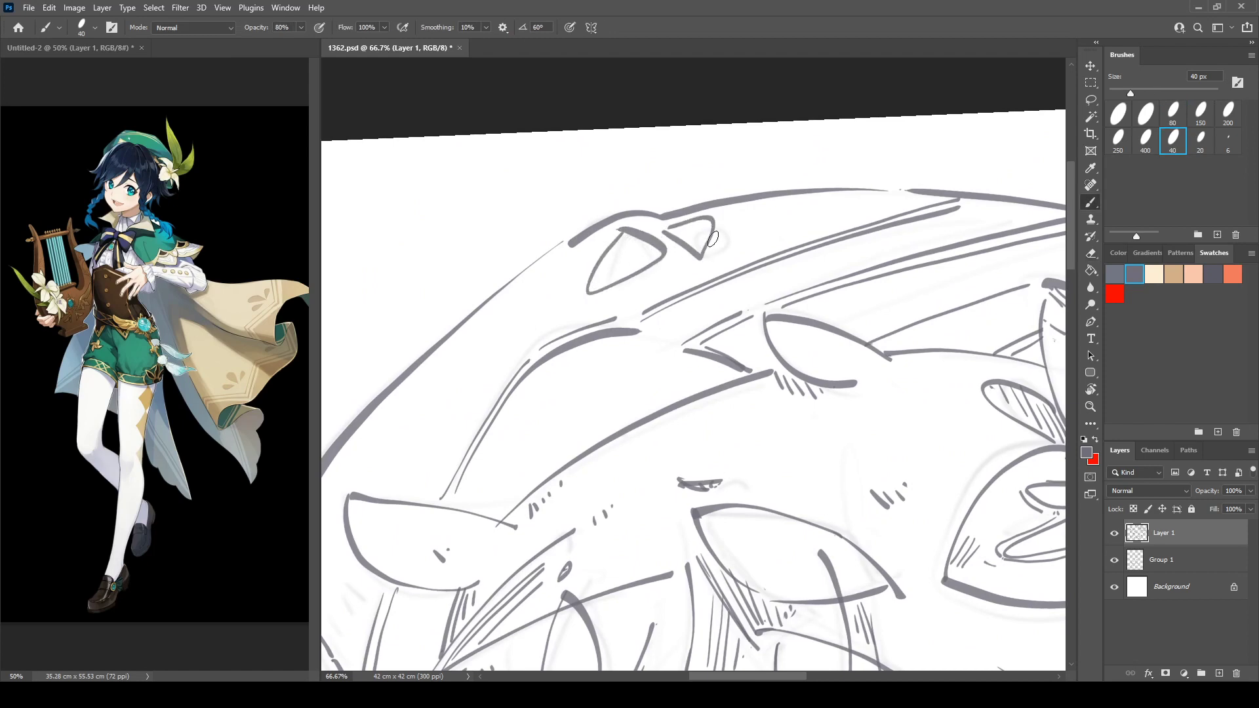
# Shade the beret's drooping side with dense hatching around and below the pointed brim flap.
pyautogui.moveTo(519, 325); pyautogui.dragTo(698, 148)
pyautogui.moveTo(482, 331); pyautogui.dragTo(524, 451)
pyautogui.moveTo(471, 362); pyautogui.dragTo(521, 451)
pyautogui.moveTo(485, 413); pyautogui.dragTo(528, 467)
pyautogui.moveTo(486, 337); pyautogui.dragTo(536, 426)
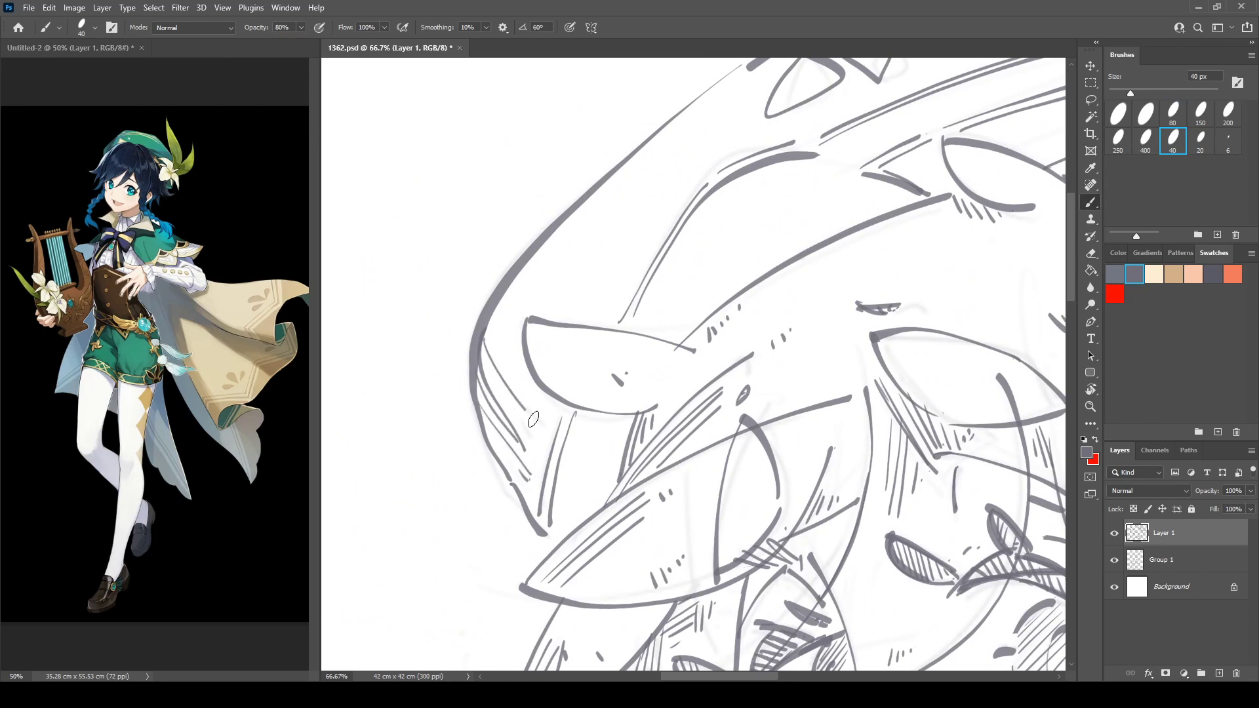
pyautogui.moveTo(489, 332)
pyautogui.mouseDown()
pyautogui.moveTo(548, 420)
pyautogui.moveTo(516, 349)
pyautogui.mouseUp()
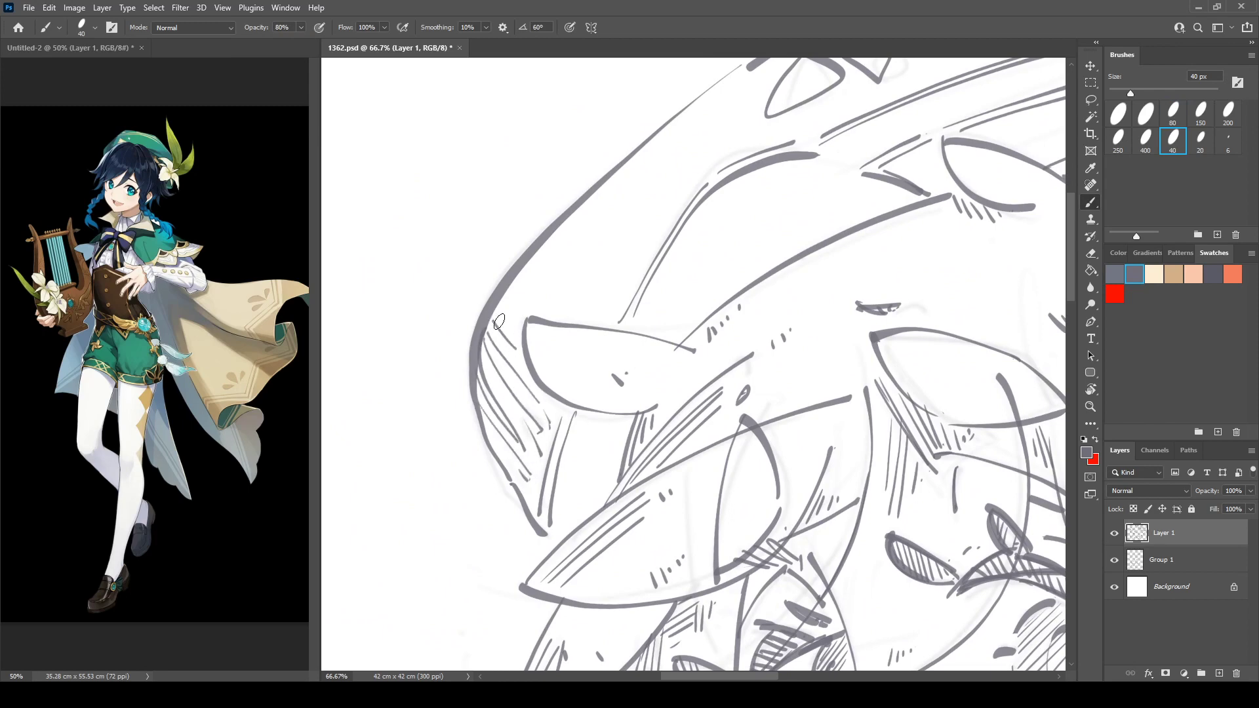
pyautogui.moveTo(499, 295); pyautogui.dragTo(524, 329)
pyautogui.moveTo(585, 403)
pyautogui.mouseDown()
pyautogui.moveTo(552, 542)
pyautogui.moveTo(566, 530)
pyautogui.mouseUp()
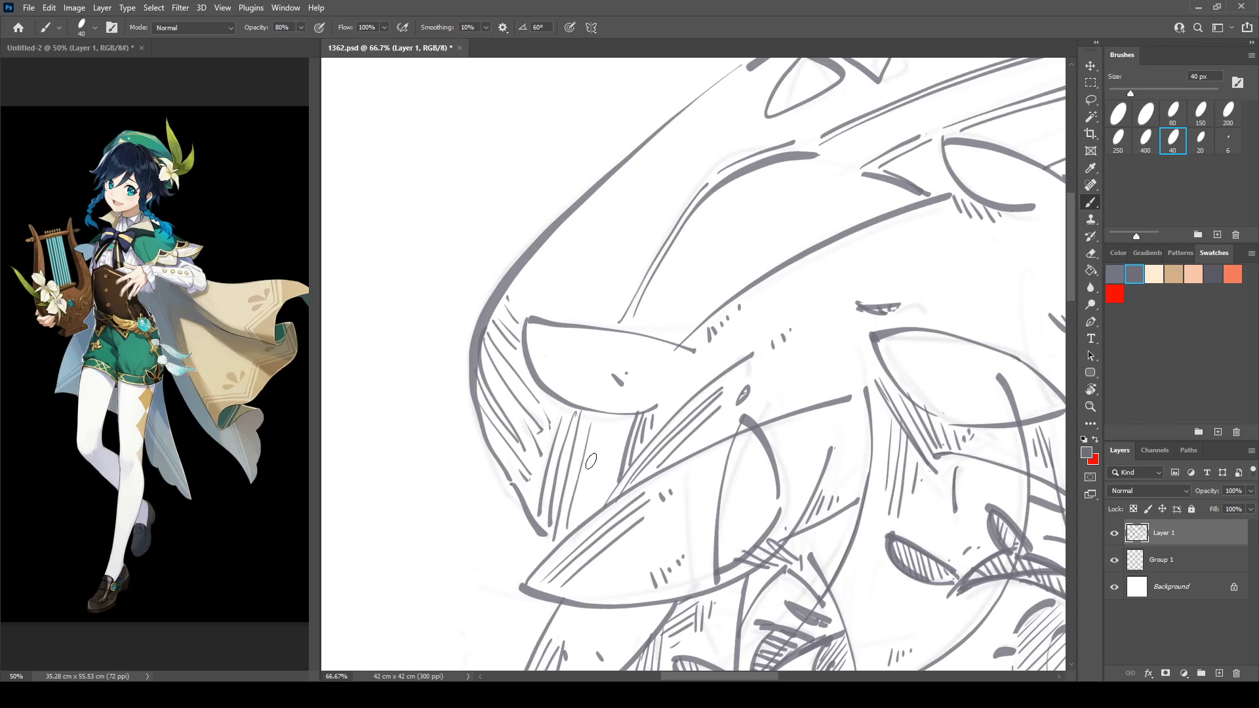
pyautogui.moveTo(597, 454)
pyautogui.mouseDown()
pyautogui.moveTo(580, 512)
pyautogui.moveTo(551, 544)
pyautogui.mouseUp()
# Add long hatching strokes along the beret's inner fold just above the brim line.
pyautogui.moveTo(710, 172); pyautogui.dragTo(500, 273)
pyautogui.moveTo(437, 426)
pyautogui.mouseDown()
pyautogui.moveTo(547, 325)
pyautogui.moveTo(581, 320)
pyautogui.mouseUp()
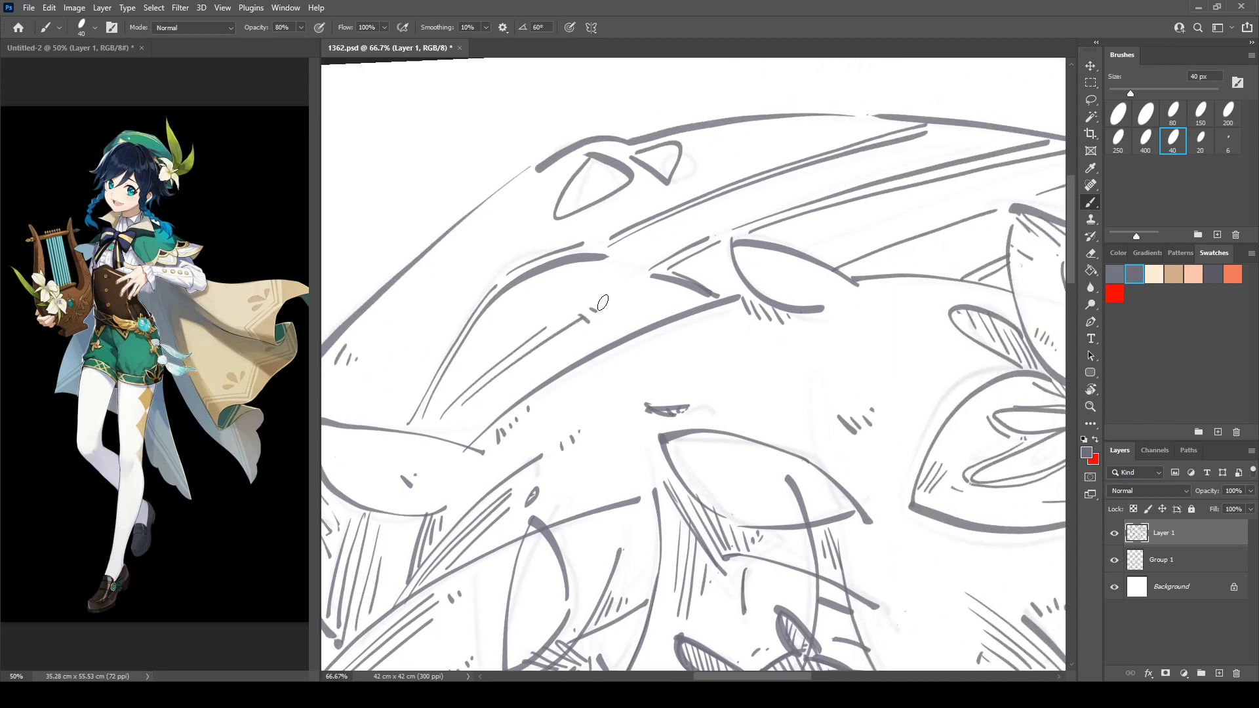
pyautogui.moveTo(524, 371); pyautogui.dragTo(595, 326)
pyautogui.moveTo(536, 372)
pyautogui.mouseDown()
pyautogui.moveTo(590, 329)
pyautogui.moveTo(661, 309)
pyautogui.mouseUp()
# Hatch the beret's crown between the diagonal folds and along its upper contour.
pyautogui.moveTo(994, 160); pyautogui.dragTo(656, 198)
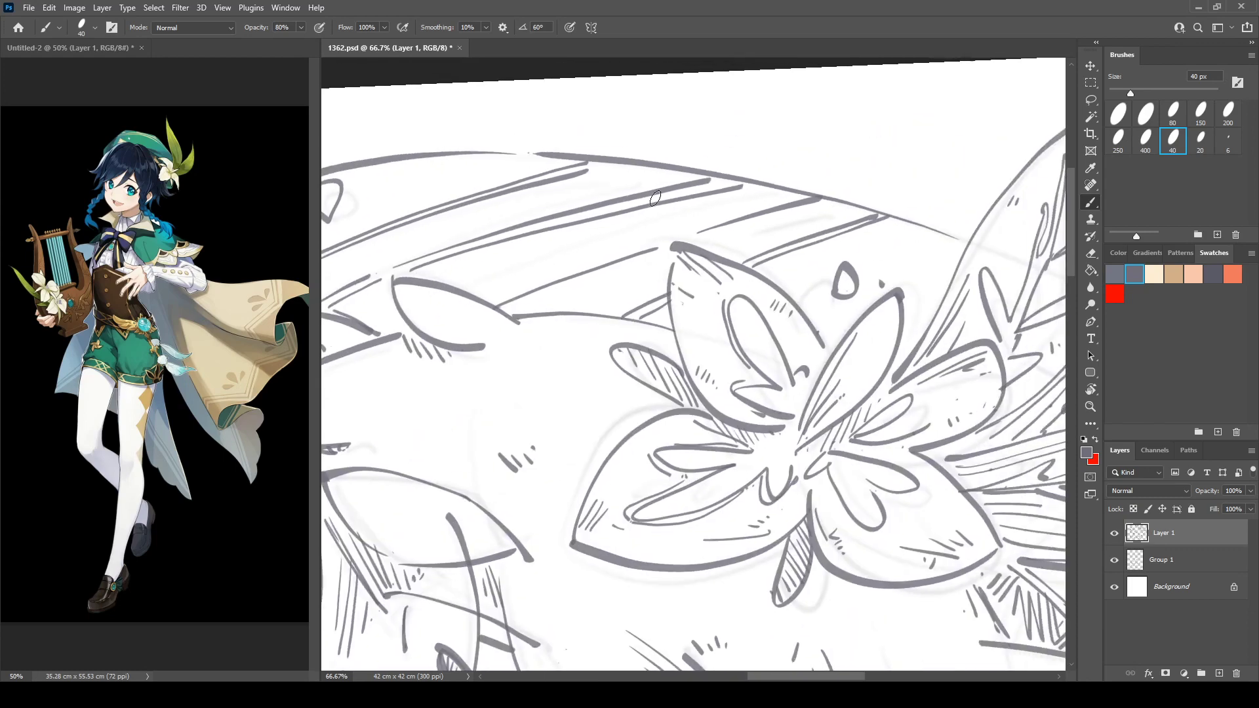
pyautogui.moveTo(806, 184)
pyautogui.mouseDown()
pyautogui.moveTo(728, 172)
pyautogui.moveTo(647, 186)
pyautogui.moveTo(743, 134)
pyautogui.mouseUp()
pyautogui.press('r')
pyautogui.moveTo(743, 135); pyautogui.dragTo(800, 211)
pyautogui.moveTo(640, 192); pyautogui.dragTo(685, 177)
pyautogui.moveTo(663, 199)
pyautogui.mouseDown()
pyautogui.moveTo(693, 182)
pyautogui.moveTo(704, 189)
pyautogui.mouseUp()
pyautogui.moveTo(704, 170); pyautogui.dragTo(715, 186)
pyautogui.moveTo(715, 168); pyautogui.dragTo(726, 183)
pyautogui.click(735, 167)
# Add parallel shading strokes along the inside of the beret's sloping outer edge, near the triangular shapes.
pyautogui.moveTo(630, 221); pyautogui.dragTo(788, 153)
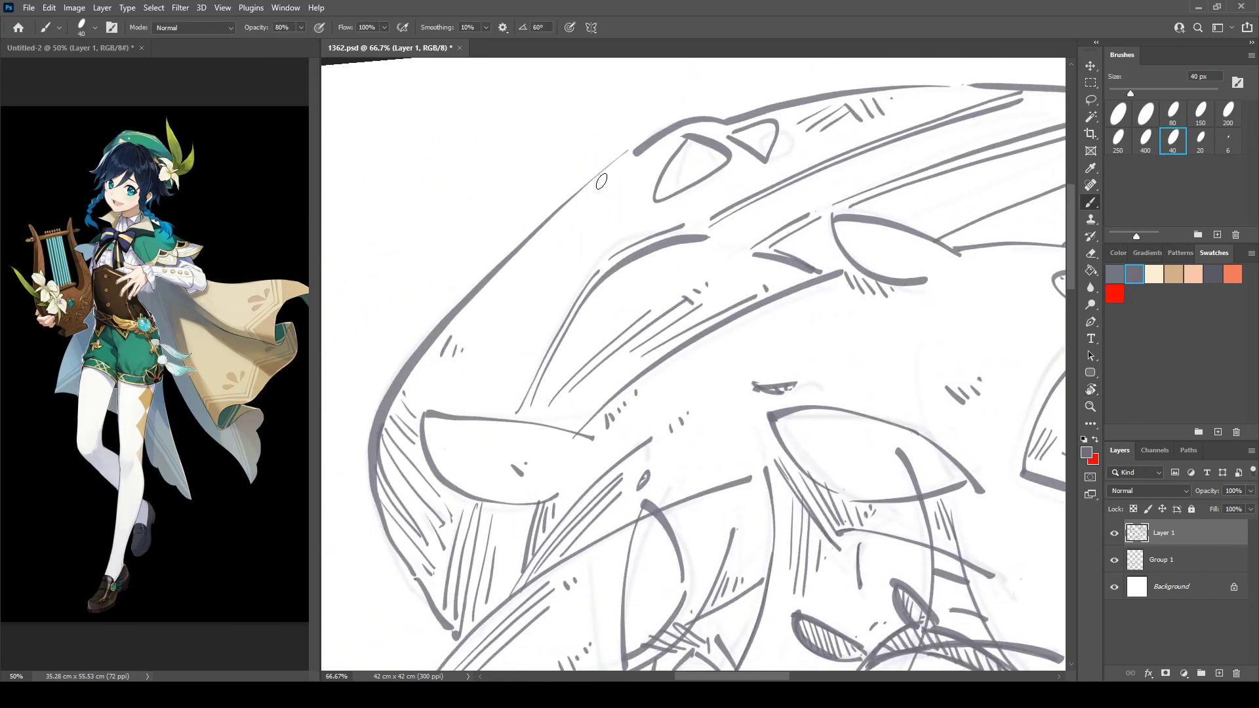
pyautogui.moveTo(629, 154); pyautogui.dragTo(543, 234)
pyautogui.moveTo(614, 183); pyautogui.dragTo(549, 240)
pyautogui.moveTo(618, 190); pyautogui.dragTo(570, 233)
# Hatch the beret's area above the brim line, between the pointed flap and the flower.
pyautogui.moveTo(951, 199); pyautogui.dragTo(504, 218)
pyautogui.moveTo(499, 261)
pyautogui.mouseDown()
pyautogui.moveTo(578, 226)
pyautogui.moveTo(569, 235)
pyautogui.mouseUp()
pyautogui.moveTo(528, 259); pyautogui.dragTo(607, 235)
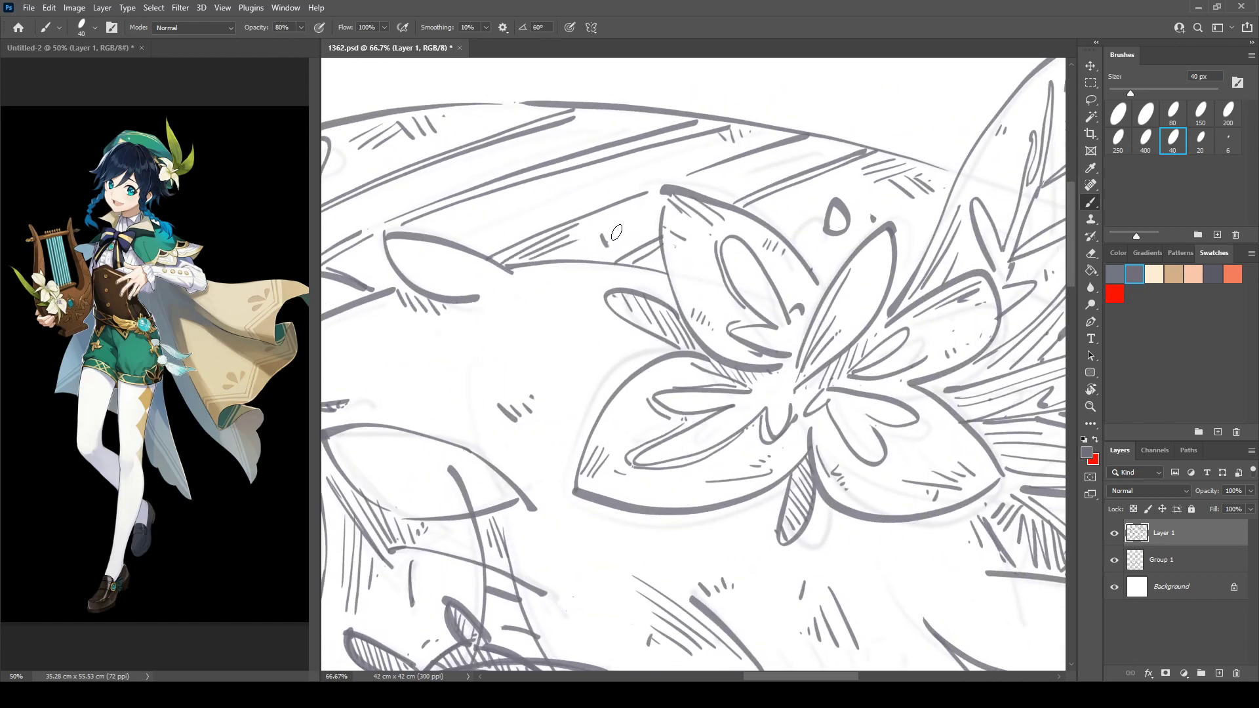
pyautogui.moveTo(877, 471); pyautogui.dragTo(516, 166)
pyautogui.moveTo(734, 412); pyautogui.dragTo(853, 321)
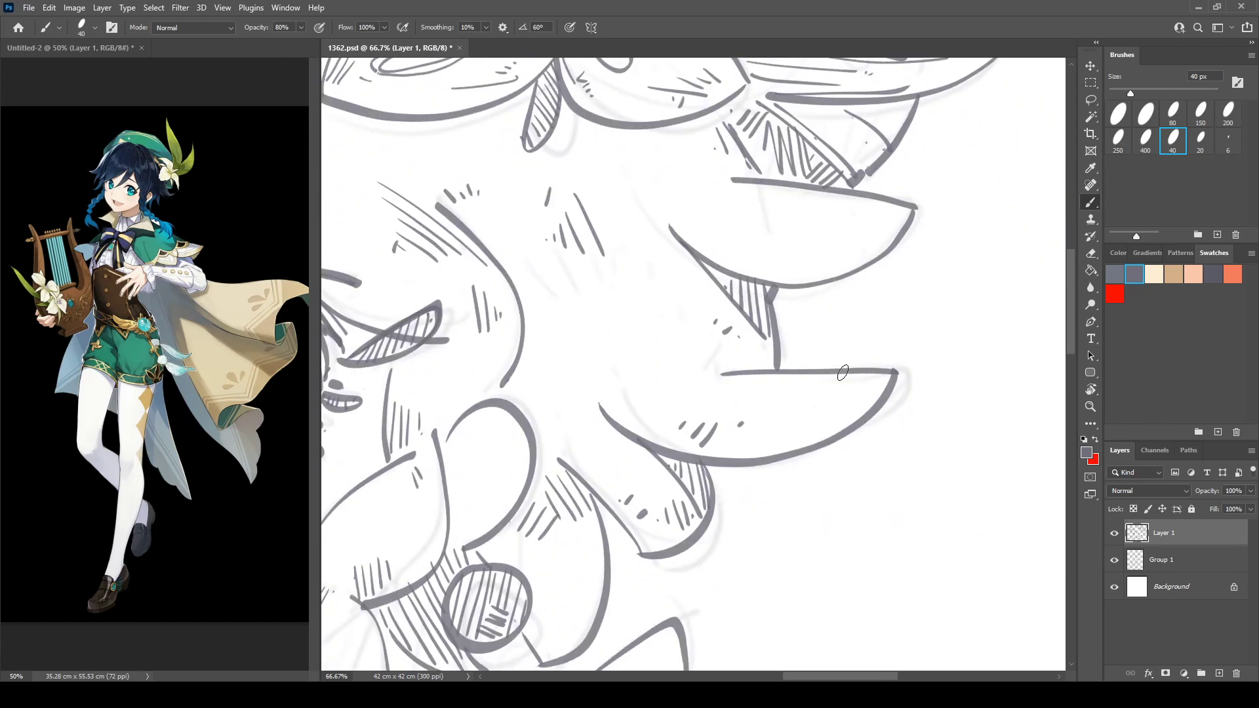
# Hatch the pointed tips of the two large outward-flicking hair tufts with short parallel strokes.
pyautogui.moveTo(849, 253); pyautogui.dragTo(854, 243)
pyautogui.moveTo(855, 250); pyautogui.dragTo(875, 221)
pyautogui.moveTo(866, 243); pyautogui.dragTo(883, 222)
pyautogui.moveTo(828, 385); pyautogui.dragTo(841, 420)
pyautogui.moveTo(835, 377); pyautogui.dragTo(855, 412)
pyautogui.moveTo(851, 375)
pyautogui.mouseDown()
pyautogui.moveTo(863, 403)
pyautogui.moveTo(874, 395)
pyautogui.mouseUp()
# Examine the inked head close up, zoomed out and in mirrored view to judge its proportions.
pyautogui.press('r')
pyautogui.click(930, 264)
pyautogui.moveTo(665, 306); pyautogui.dragTo(949, 278)
pyautogui.moveTo(523, 314); pyautogui.dragTo(742, 397)
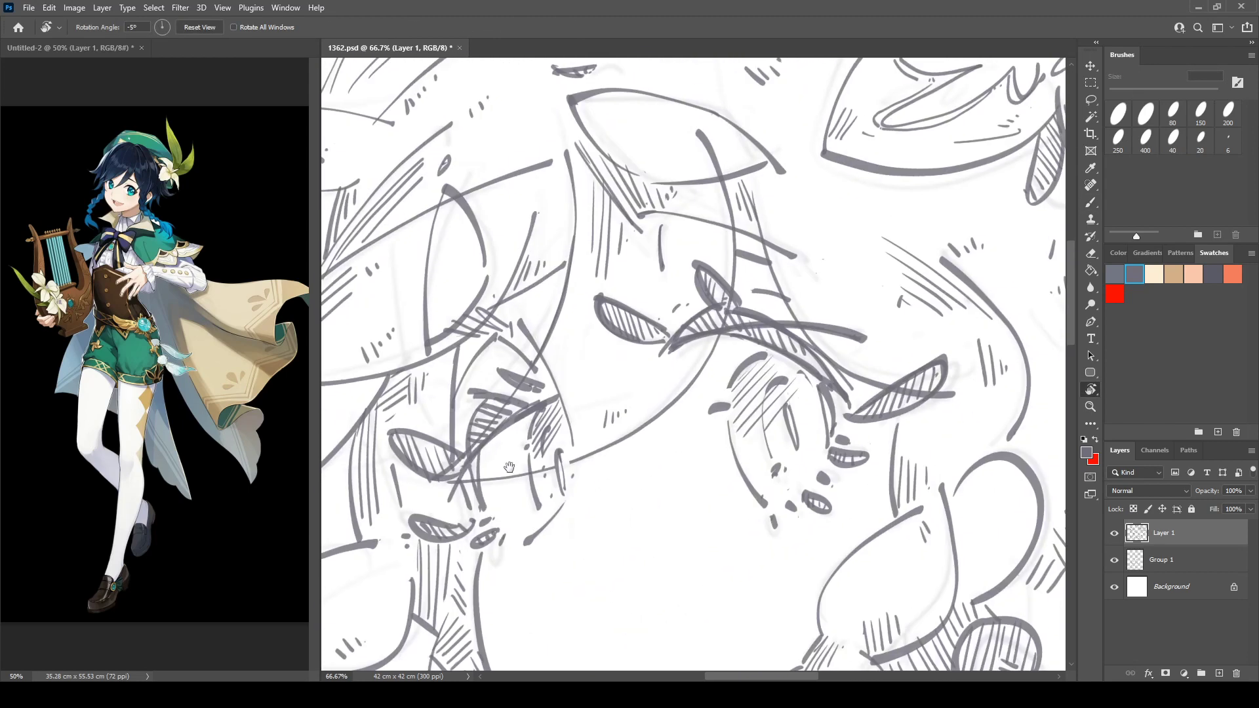
pyautogui.moveTo(509, 467); pyautogui.dragTo(541, 421)
pyautogui.press('b')
pyautogui.moveTo(691, 124)
pyautogui.mouseDown()
pyautogui.moveTo(628, 385)
pyautogui.moveTo(602, 377)
pyautogui.mouseUp()
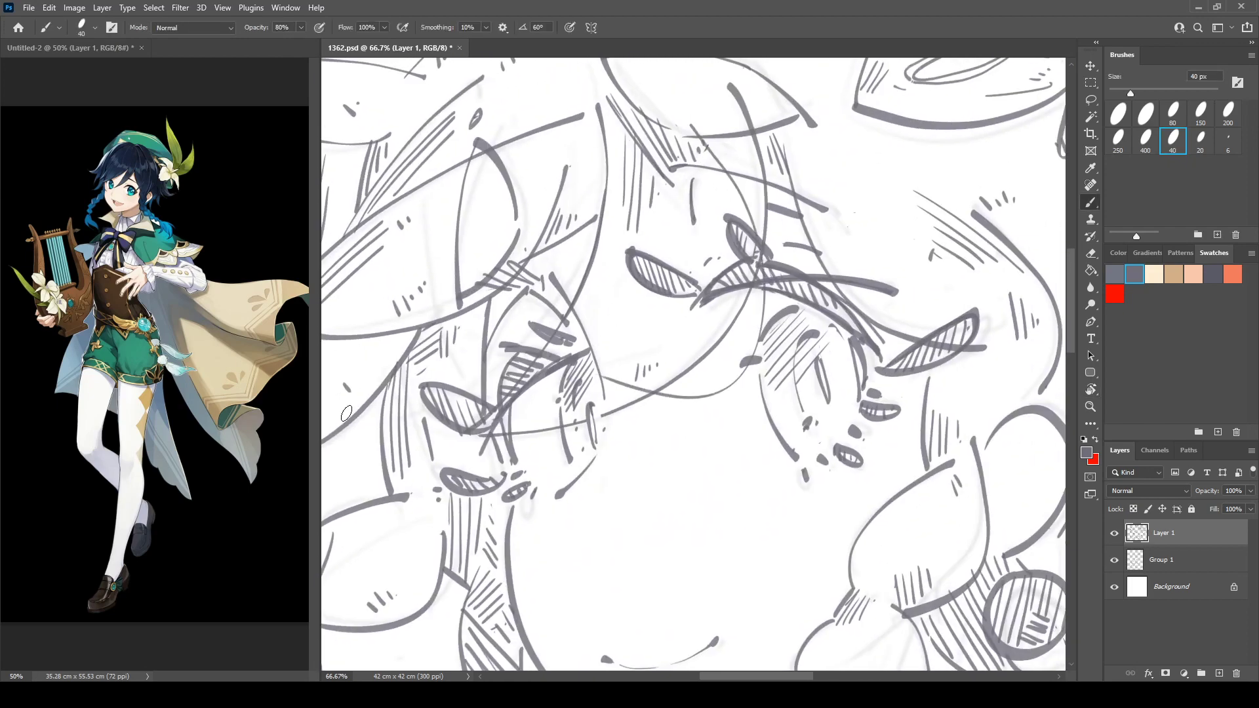
pyautogui.hotkey('ctrl', 'h')
pyautogui.scroll(-5, 336, 278)
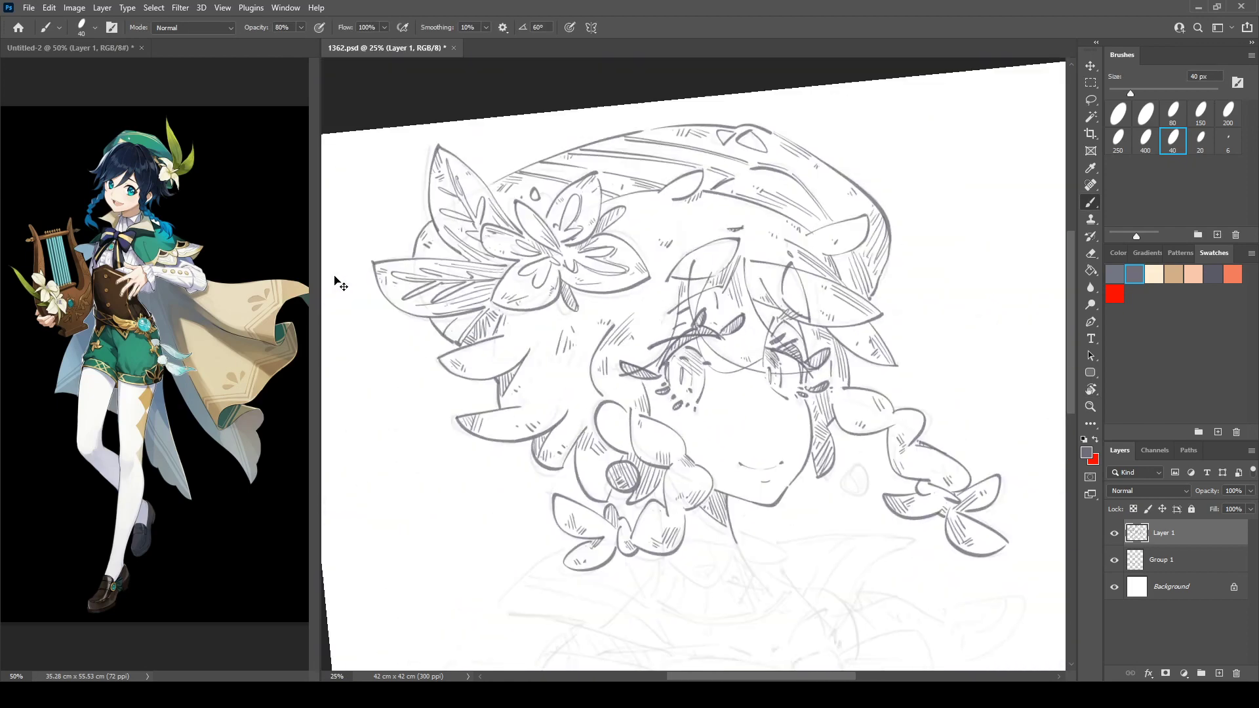
pyautogui.hotkey('ctrl', 'z')
pyautogui.hotkey('ctrl', 'z')
pyautogui.hotkey('ctrl', 'shift', 'h')
pyautogui.hotkey('ctrl', 'shift', 'h')
pyautogui.hotkey('ctrl', '+')
pyautogui.hotkey('ctrl', '+')
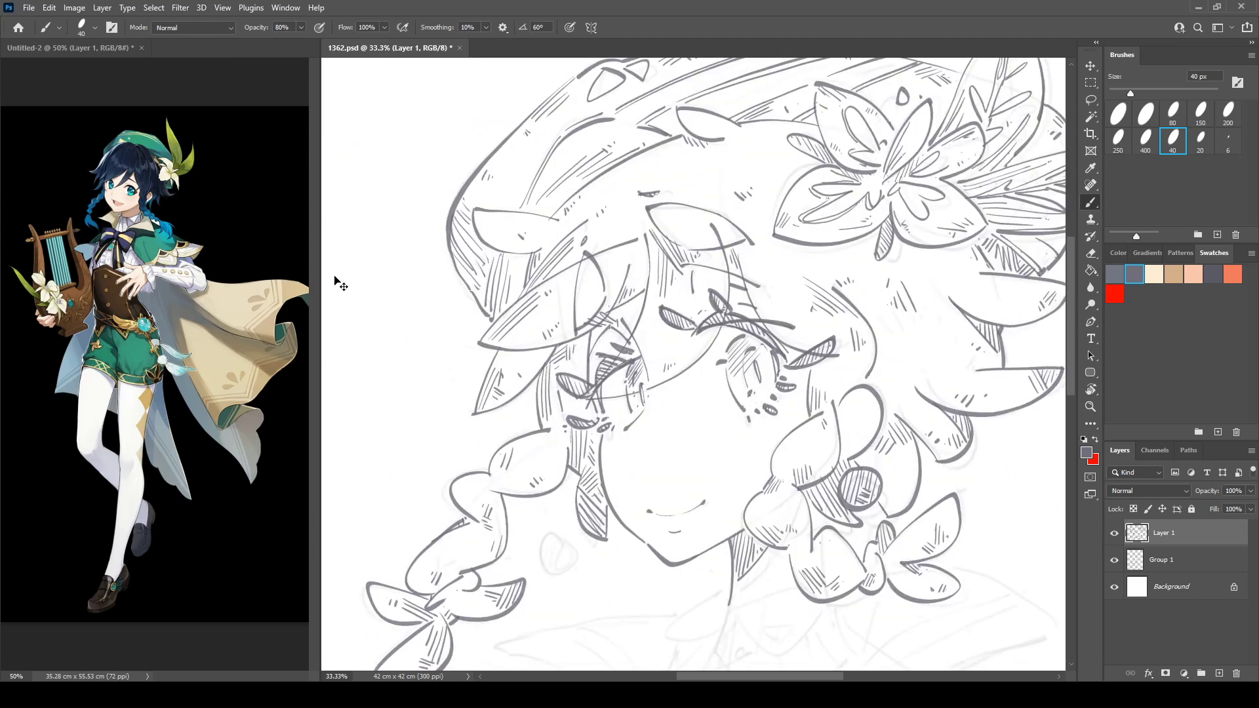
# Erase the smile and the short lower-lip line from the face.
pyautogui.press('r')
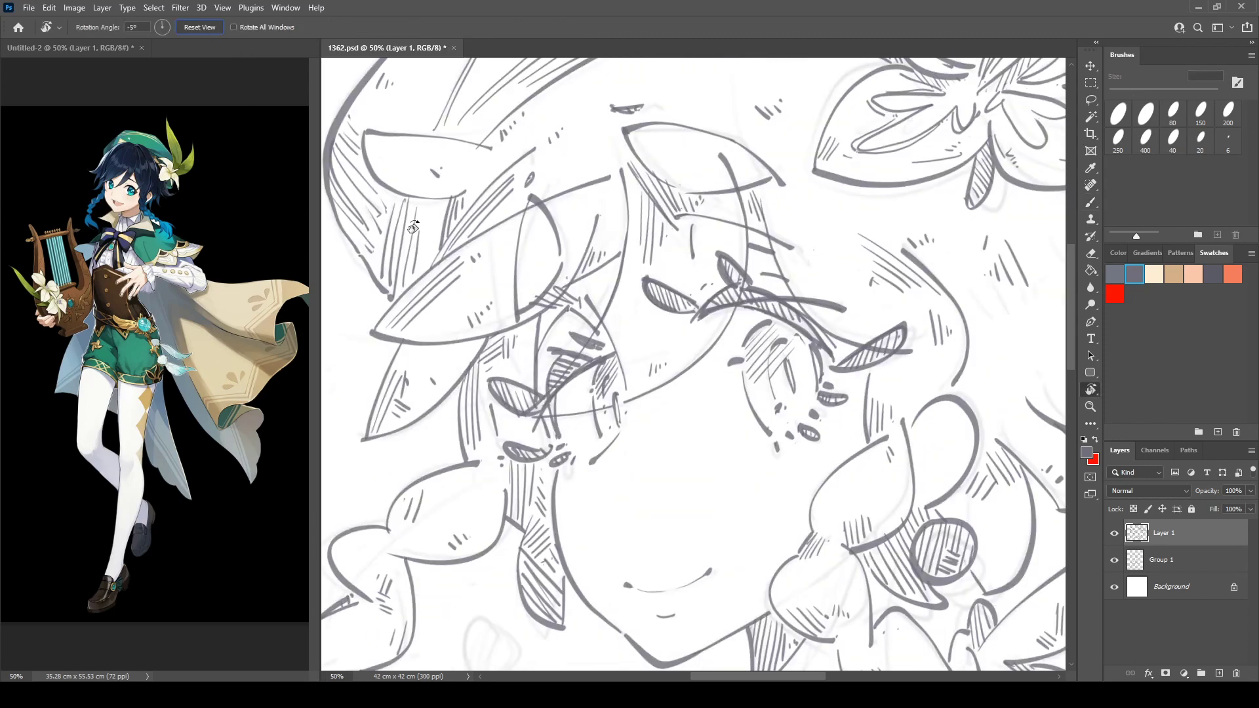
pyautogui.click(200, 27)
pyautogui.scroll(-5, 574, 354)
pyautogui.press('e')
pyautogui.moveTo(547, 373); pyautogui.dragTo(646, 361)
pyautogui.moveTo(602, 397); pyautogui.dragTo(577, 406)
pyautogui.press('b')
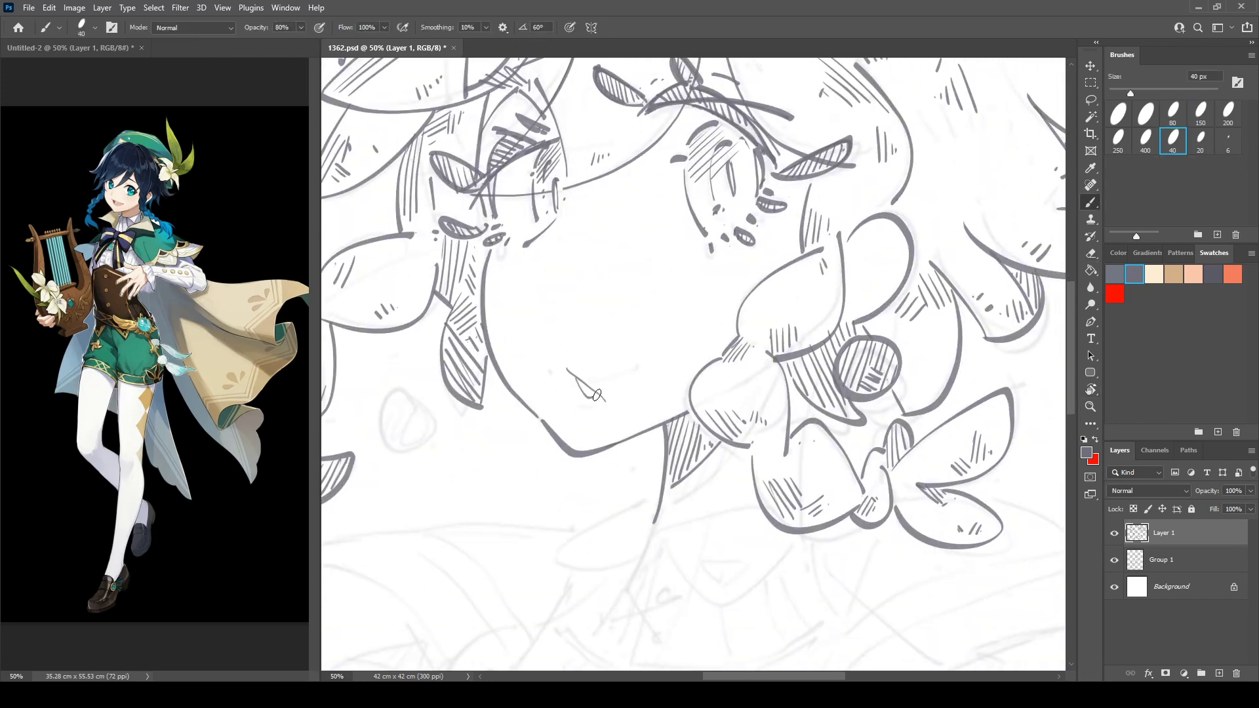
# Clear the stray mouth stroke and redraw the smile as a thin curve with a dark corner and a short lower-lip line.
pyautogui.hotkey('ctrl', 'shift', 'h')
pyautogui.moveTo(812, 352)
pyautogui.mouseDown()
pyautogui.moveTo(857, 427)
pyautogui.moveTo(913, 376)
pyautogui.mouseUp()
pyautogui.press('e')
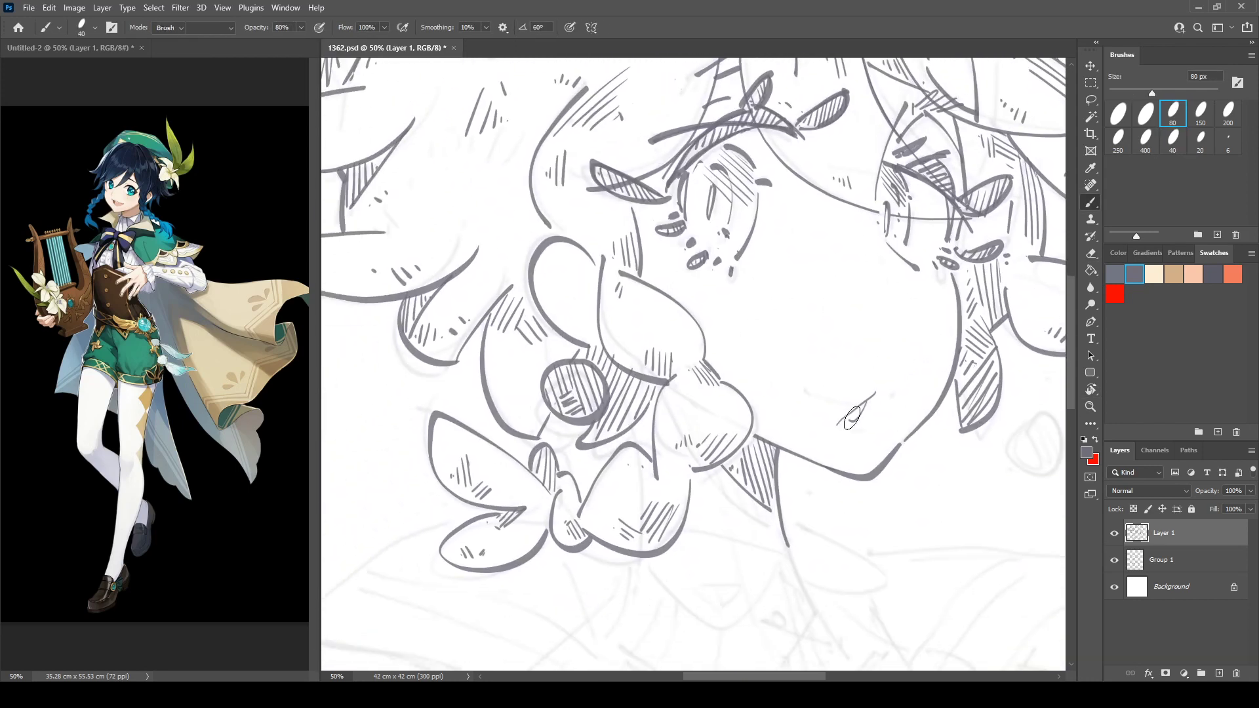
pyautogui.moveTo(853, 418); pyautogui.dragTo(880, 393)
pyautogui.press('b')
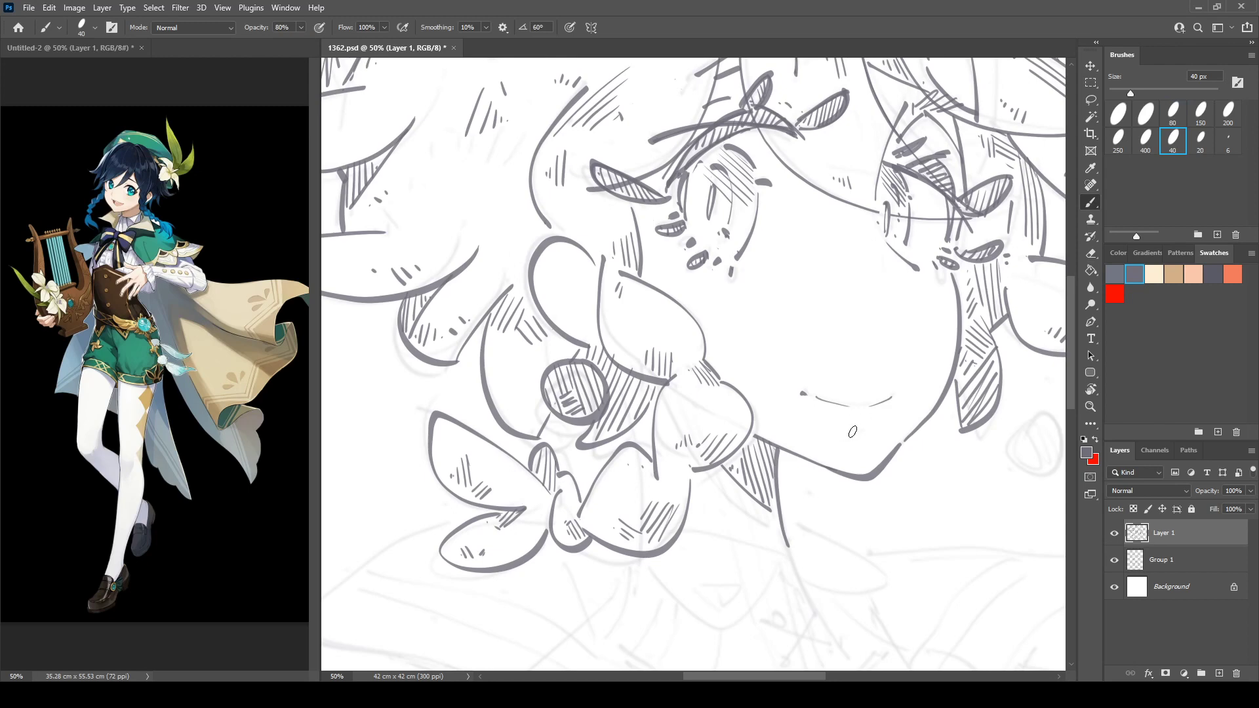
pyautogui.moveTo(928, 359); pyautogui.dragTo(862, 462)
pyautogui.moveTo(726, 463); pyautogui.dragTo(876, 250)
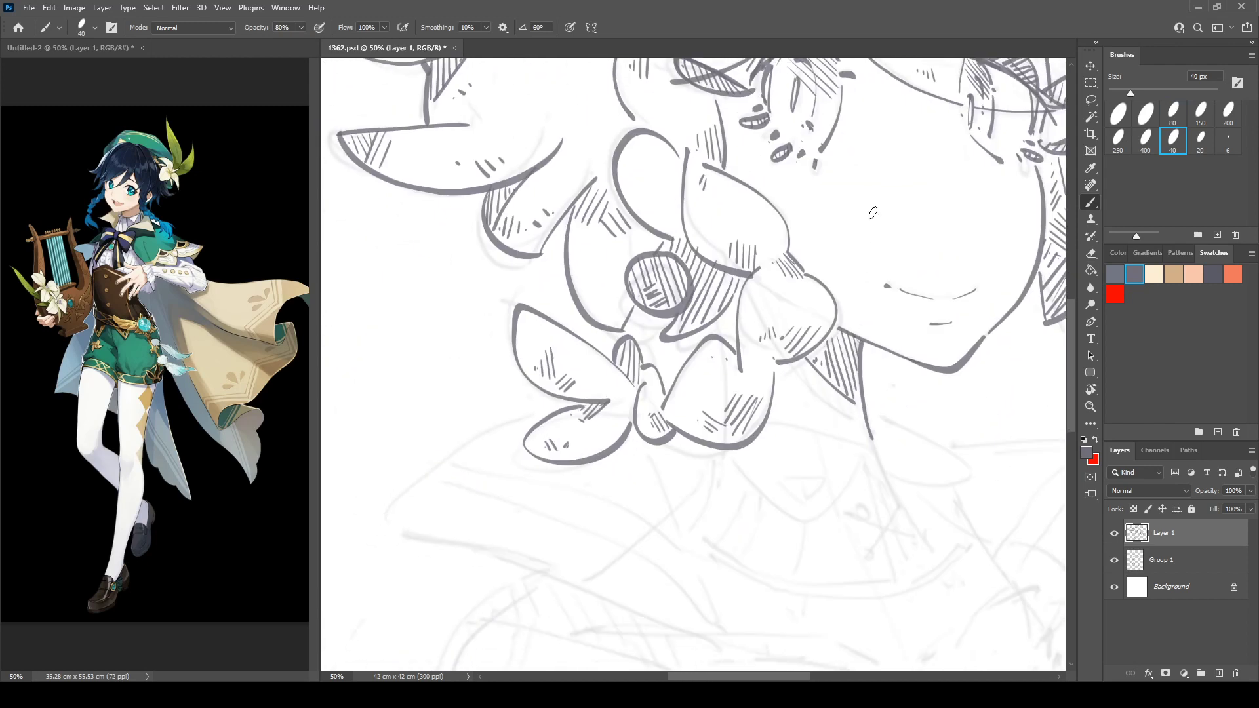
# Outline the small oval ornament beside the jaw next to the braid and fill it with crossing hatch strokes.
pyautogui.moveTo(866, 387); pyautogui.dragTo(703, 367)
pyautogui.hotkey('ctrl', 'shift', 'h')
pyautogui.hotkey('ctrl', '+')
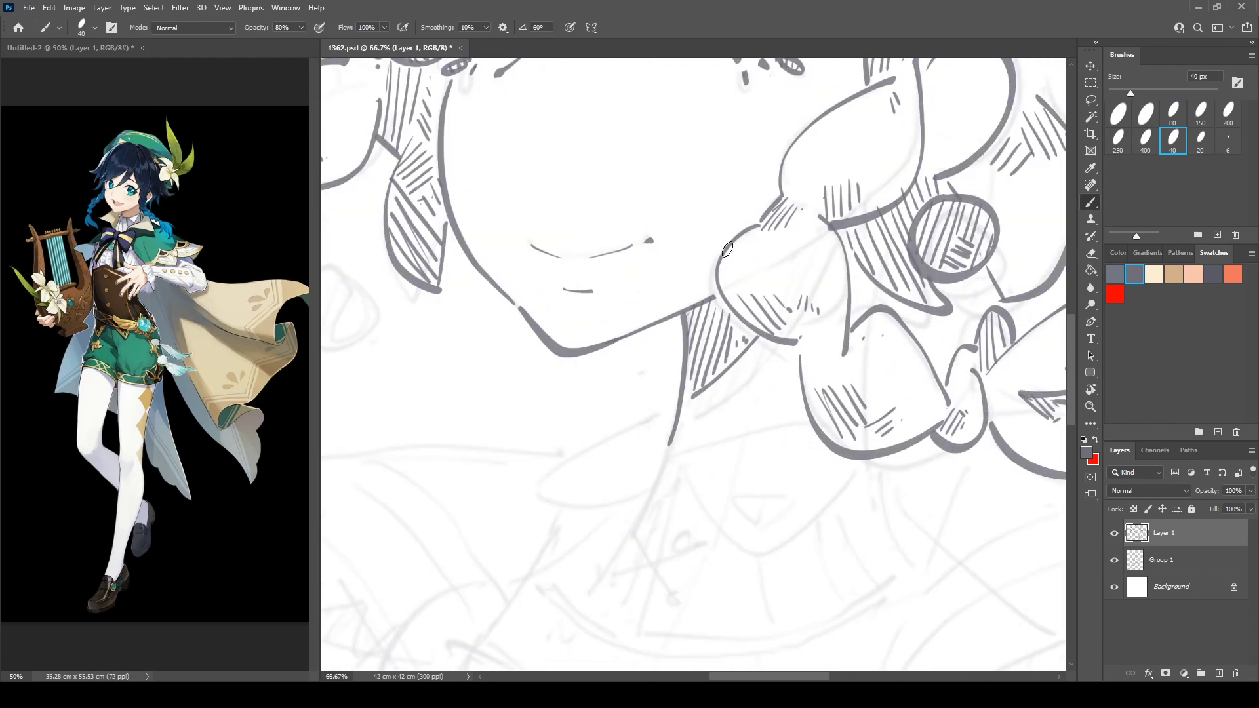
pyautogui.moveTo(667, 460); pyautogui.dragTo(800, 480)
pyautogui.moveTo(482, 294)
pyautogui.mouseDown()
pyautogui.moveTo(441, 322)
pyautogui.moveTo(495, 305)
pyautogui.moveTo(447, 336)
pyautogui.moveTo(487, 360)
pyautogui.moveTo(495, 348)
pyautogui.moveTo(481, 333)
pyautogui.mouseUp()
pyautogui.moveTo(504, 307); pyautogui.dragTo(495, 333)
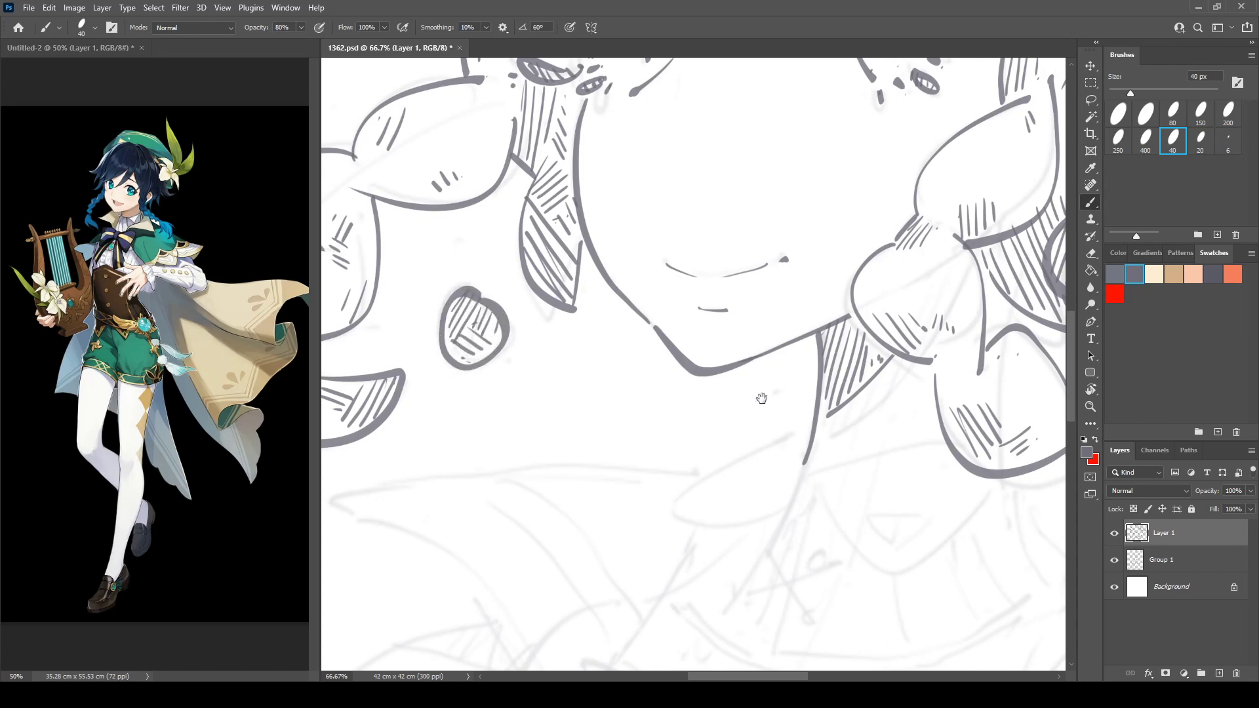
# Ink the large rounded collar flap below the neck with a small triangle inside it.
pyautogui.moveTo(803, 496)
pyautogui.mouseDown()
pyautogui.moveTo(583, 353)
pyautogui.moveTo(710, 300)
pyautogui.mouseUp()
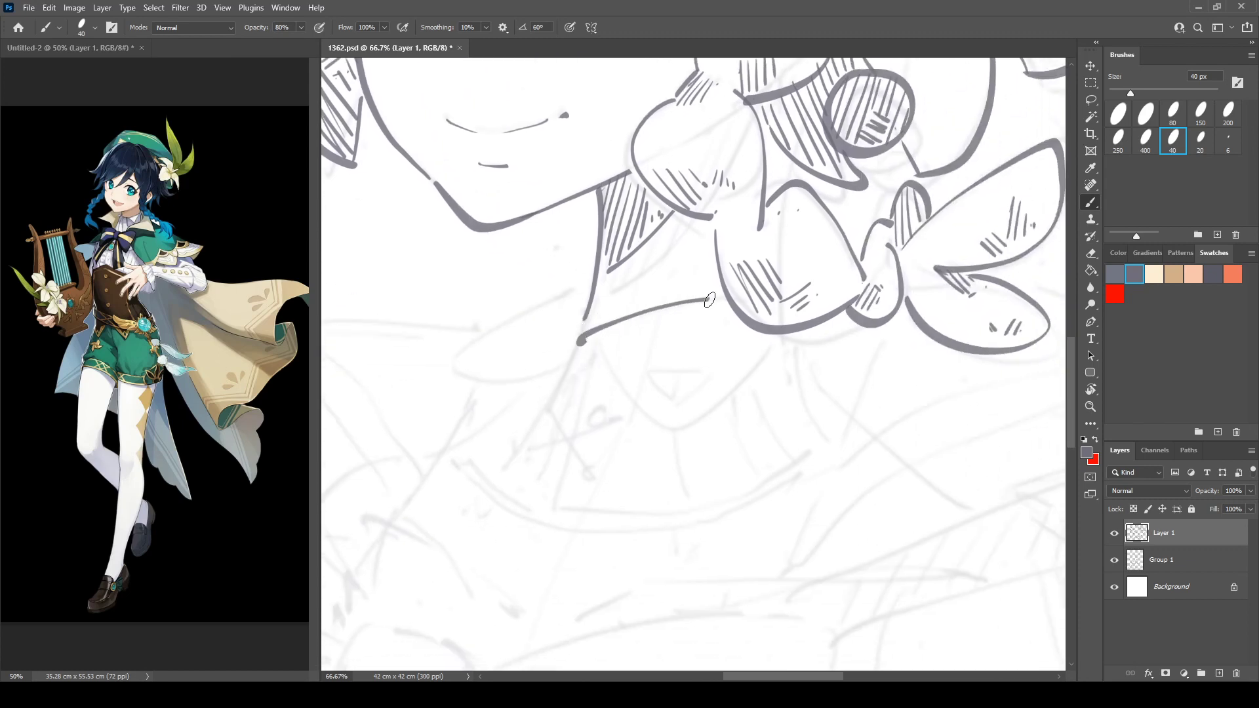
pyautogui.moveTo(596, 343)
pyautogui.mouseDown()
pyautogui.moveTo(715, 423)
pyautogui.moveTo(774, 340)
pyautogui.mouseUp()
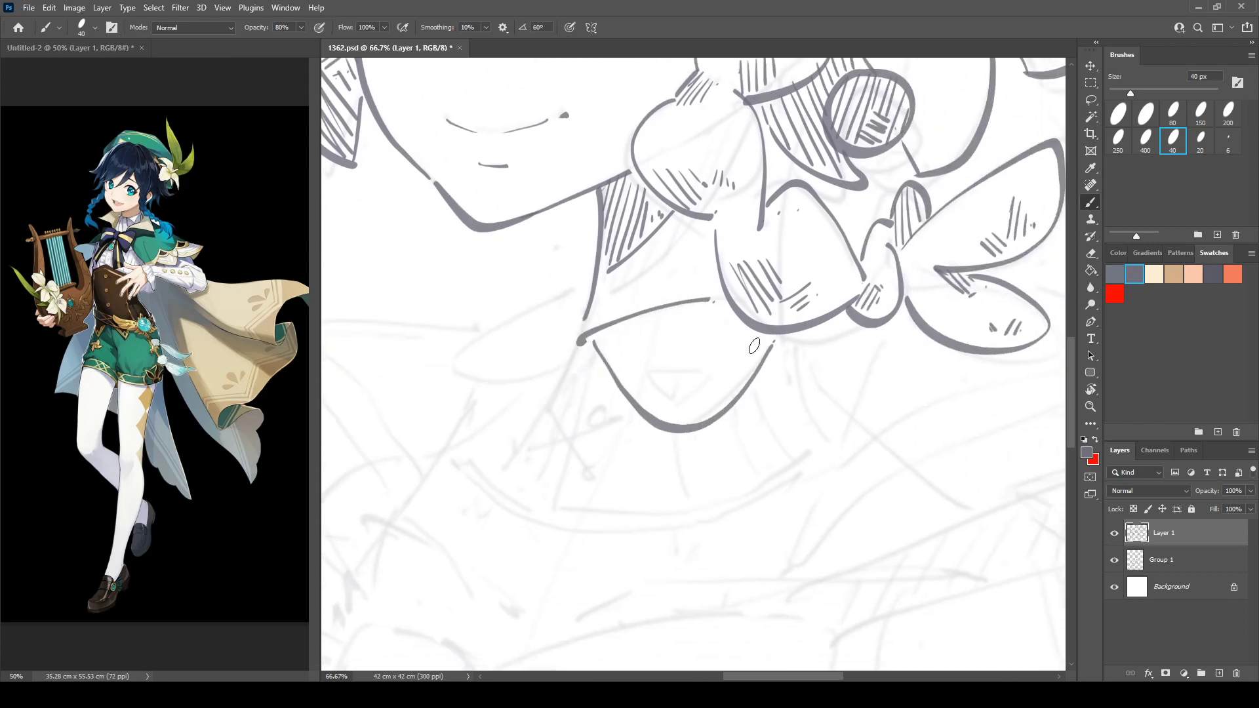
pyautogui.moveTo(643, 377); pyautogui.dragTo(672, 410)
pyautogui.moveTo(658, 401)
pyautogui.mouseDown()
pyautogui.moveTo(705, 358)
pyautogui.moveTo(671, 392)
pyautogui.moveTo(700, 369)
pyautogui.moveTo(713, 408)
pyautogui.mouseUp()
pyautogui.press('e')
pyautogui.press('b')
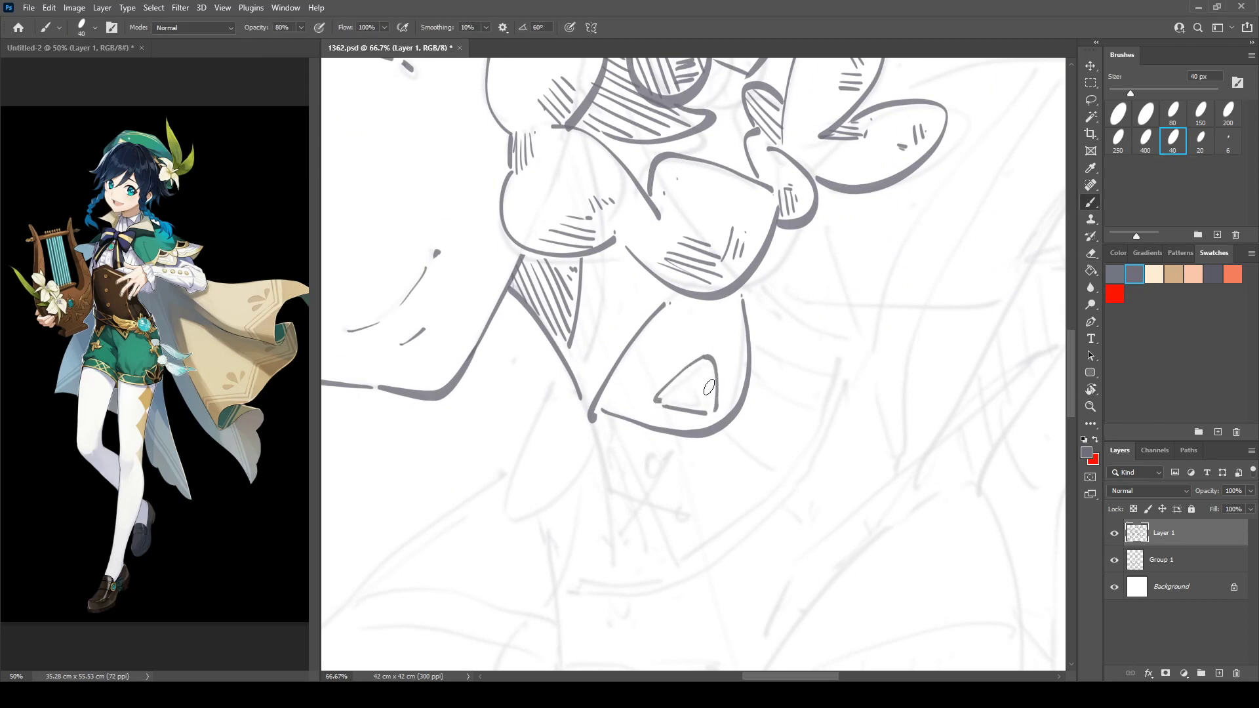
# Ink the narrow collar flap on the other side of the neck and clean up its pointed tip.
pyautogui.press('r')
pyautogui.moveTo(557, 430)
pyautogui.mouseDown()
pyautogui.moveTo(575, 262)
pyautogui.moveTo(537, 336)
pyautogui.mouseUp()
pyautogui.press('b')
pyautogui.moveTo(454, 370)
pyautogui.mouseDown()
pyautogui.moveTo(498, 387)
pyautogui.moveTo(577, 356)
pyautogui.mouseUp()
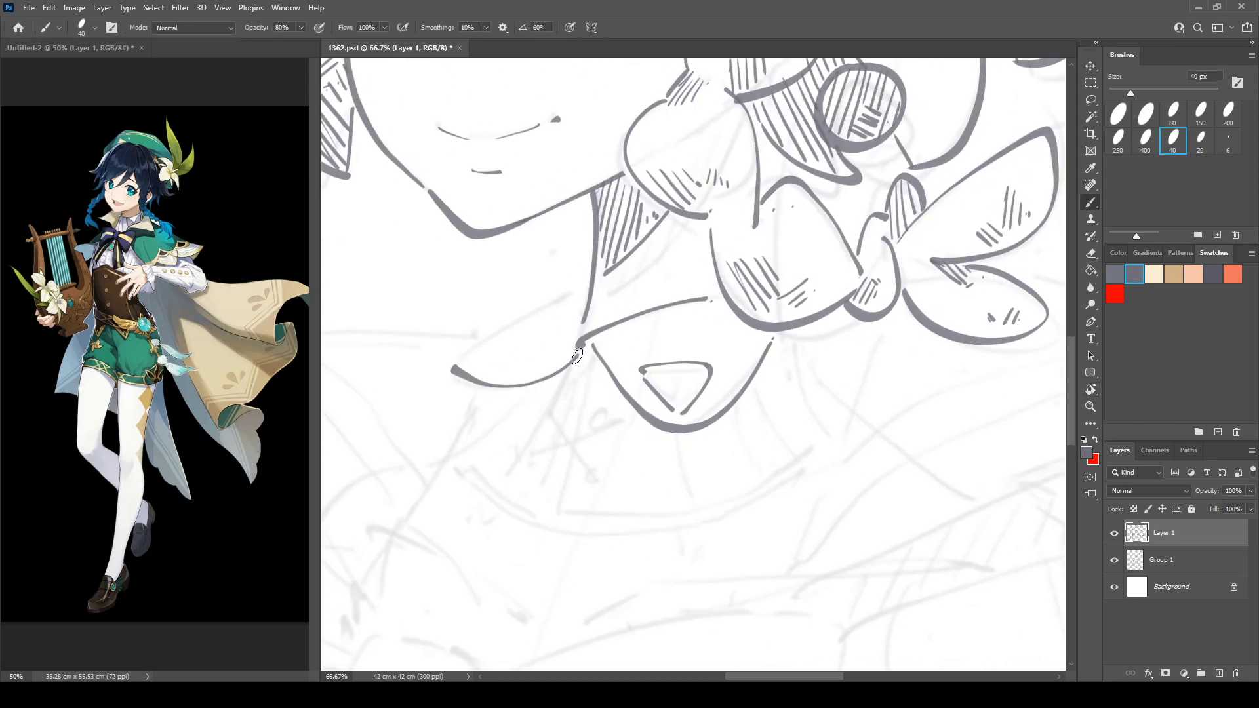
pyautogui.moveTo(462, 365); pyautogui.dragTo(585, 284)
pyautogui.press('e')
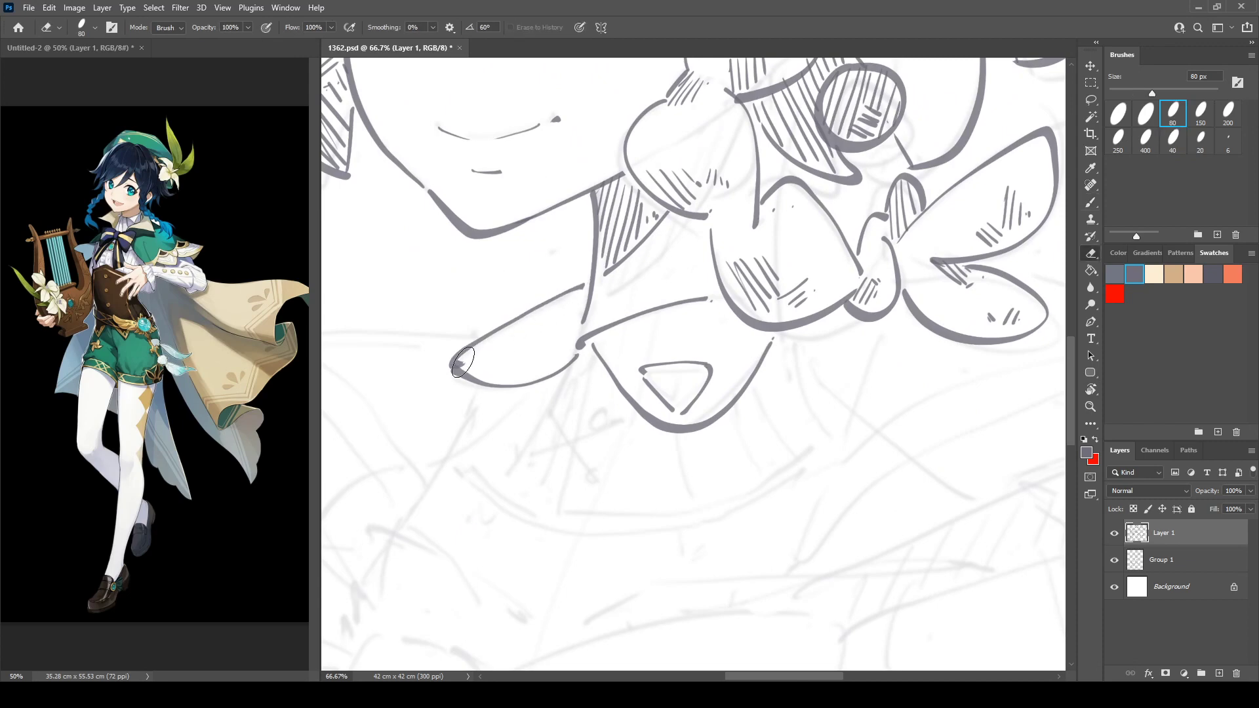
pyautogui.press('b')
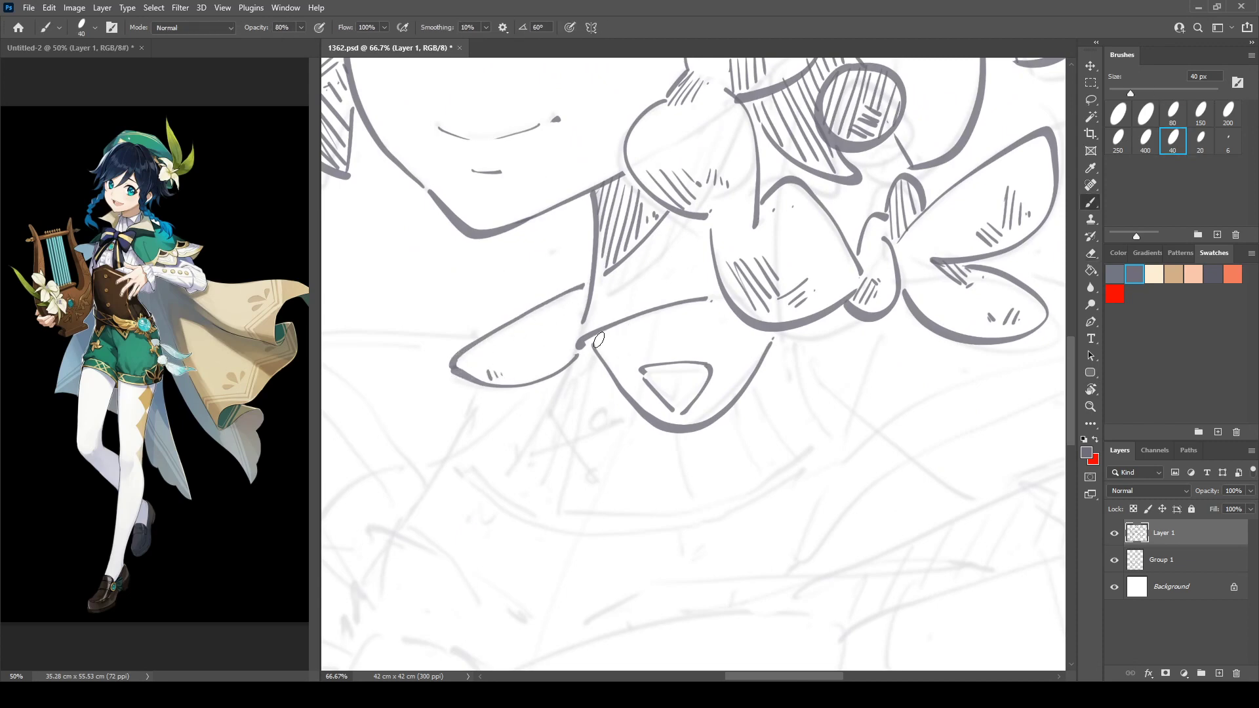
# Add short hatch marks along both collar flaps and draw a small triangle inside the narrow one.
pyautogui.moveTo(594, 340); pyautogui.dragTo(608, 336)
pyautogui.moveTo(735, 378); pyautogui.dragTo(739, 361)
pyautogui.moveTo(739, 369); pyautogui.dragTo(742, 360)
pyautogui.moveTo(476, 358)
pyautogui.mouseDown()
pyautogui.moveTo(527, 326)
pyautogui.moveTo(516, 361)
pyautogui.mouseUp()
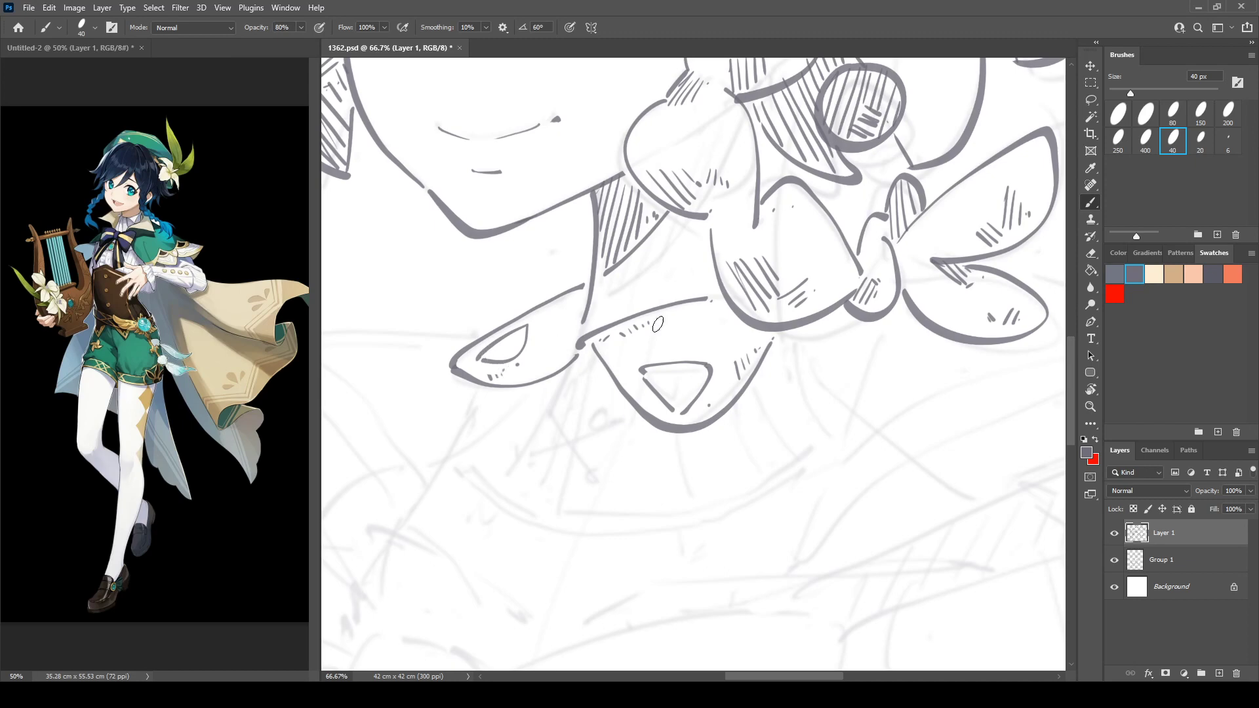
# Ink the shirt front's outer edge, curved hem and double centre line below the collar flaps.
pyautogui.scroll(-3, 657, 324)
pyautogui.moveTo(558, 284)
pyautogui.mouseDown()
pyautogui.moveTo(520, 347)
pyautogui.moveTo(523, 337)
pyautogui.moveTo(510, 377)
pyautogui.mouseUp()
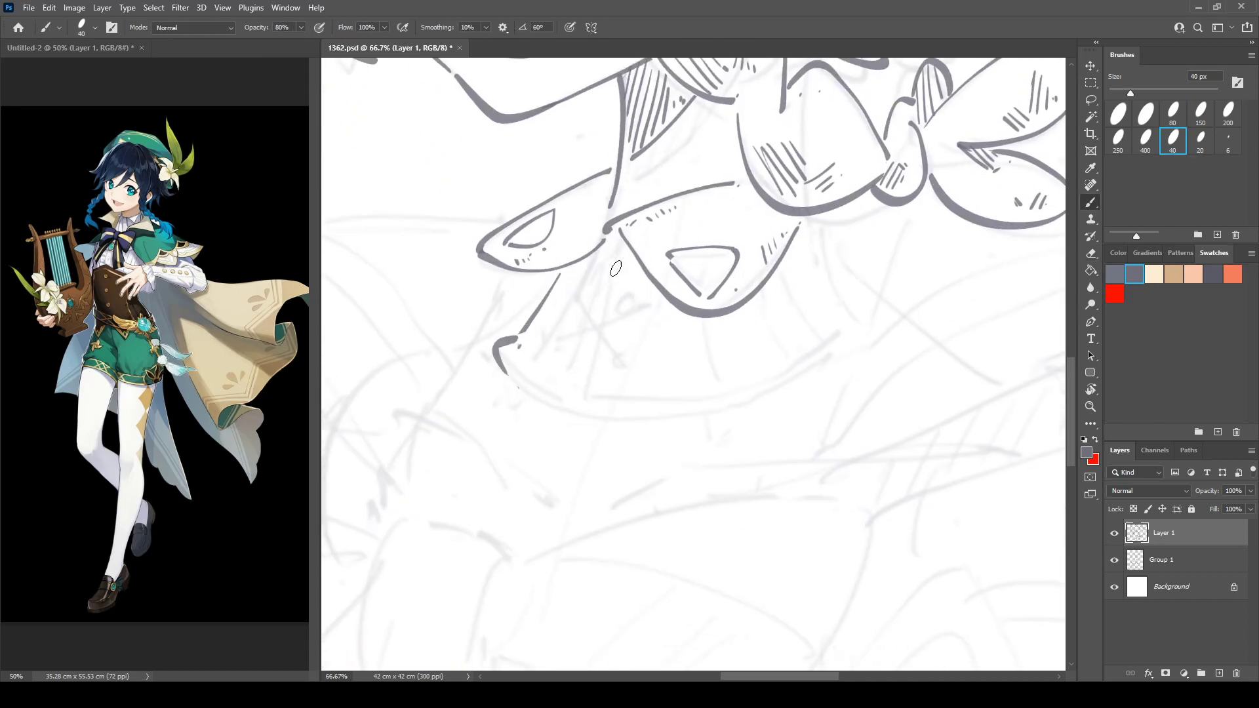
pyautogui.moveTo(604, 251)
pyautogui.mouseDown()
pyautogui.moveTo(569, 396)
pyautogui.moveTo(604, 254)
pyautogui.mouseUp()
pyautogui.moveTo(523, 382)
pyautogui.mouseDown()
pyautogui.moveTo(609, 410)
pyautogui.moveTo(719, 401)
pyautogui.moveTo(615, 420)
pyautogui.moveTo(731, 411)
pyautogui.moveTo(842, 337)
pyautogui.mouseUp()
pyautogui.press('e')
pyautogui.press('b')
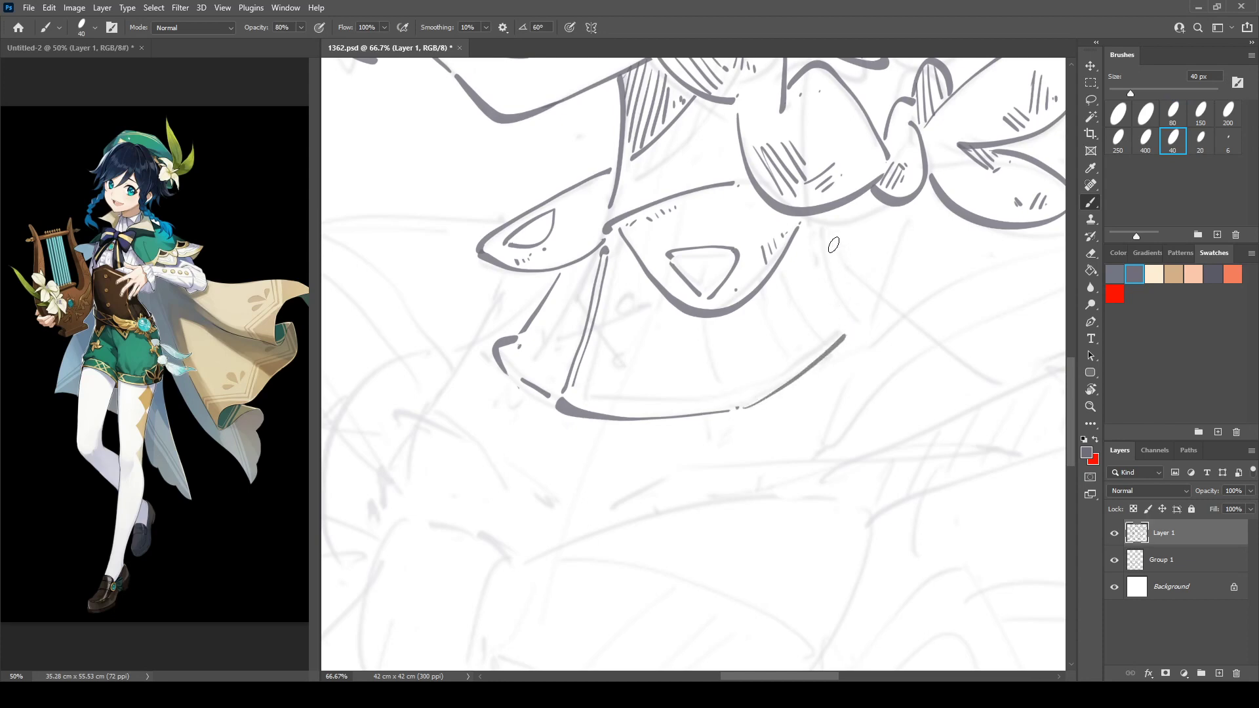
# Ink the shirt front's opposite edge and two double pleat lines running from the large collar flap to the hem.
pyautogui.moveTo(821, 225)
pyautogui.mouseDown()
pyautogui.moveTo(871, 283)
pyautogui.moveTo(878, 308)
pyautogui.mouseUp()
pyautogui.click(867, 319)
pyautogui.moveTo(701, 316); pyautogui.dragTo(741, 399)
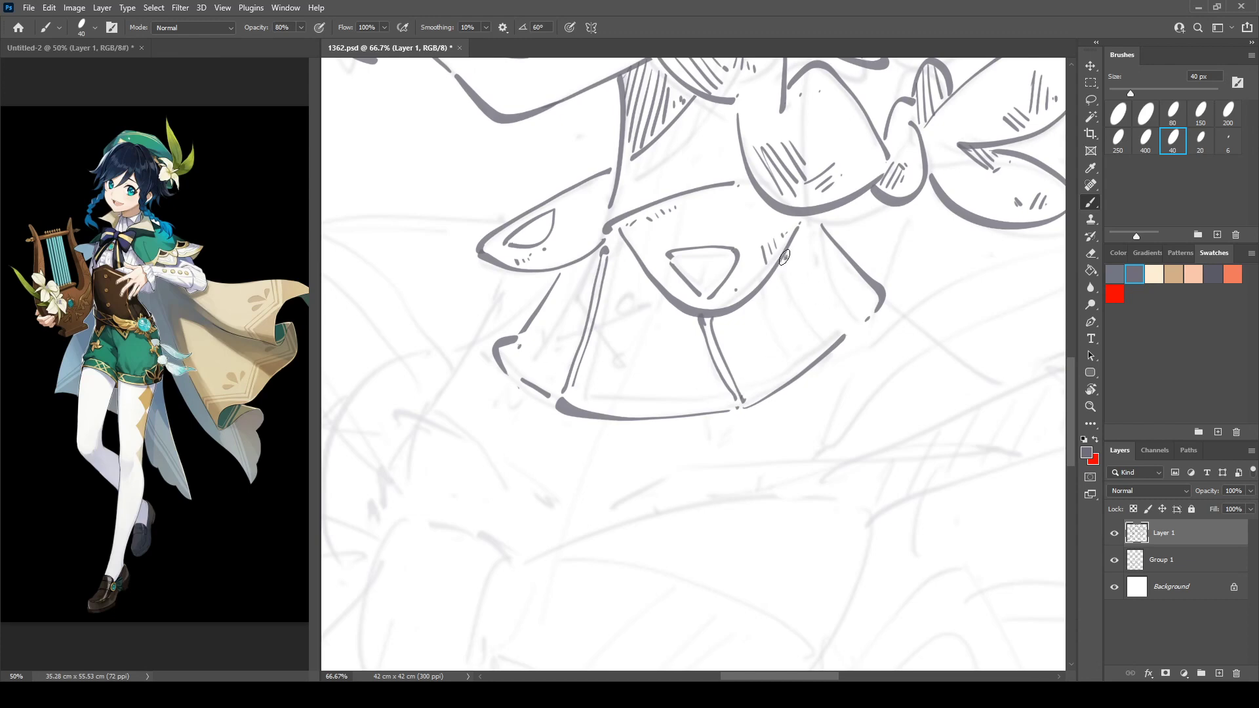
pyautogui.moveTo(784, 257); pyautogui.dragTo(840, 336)
pyautogui.moveTo(793, 245); pyautogui.dragTo(848, 331)
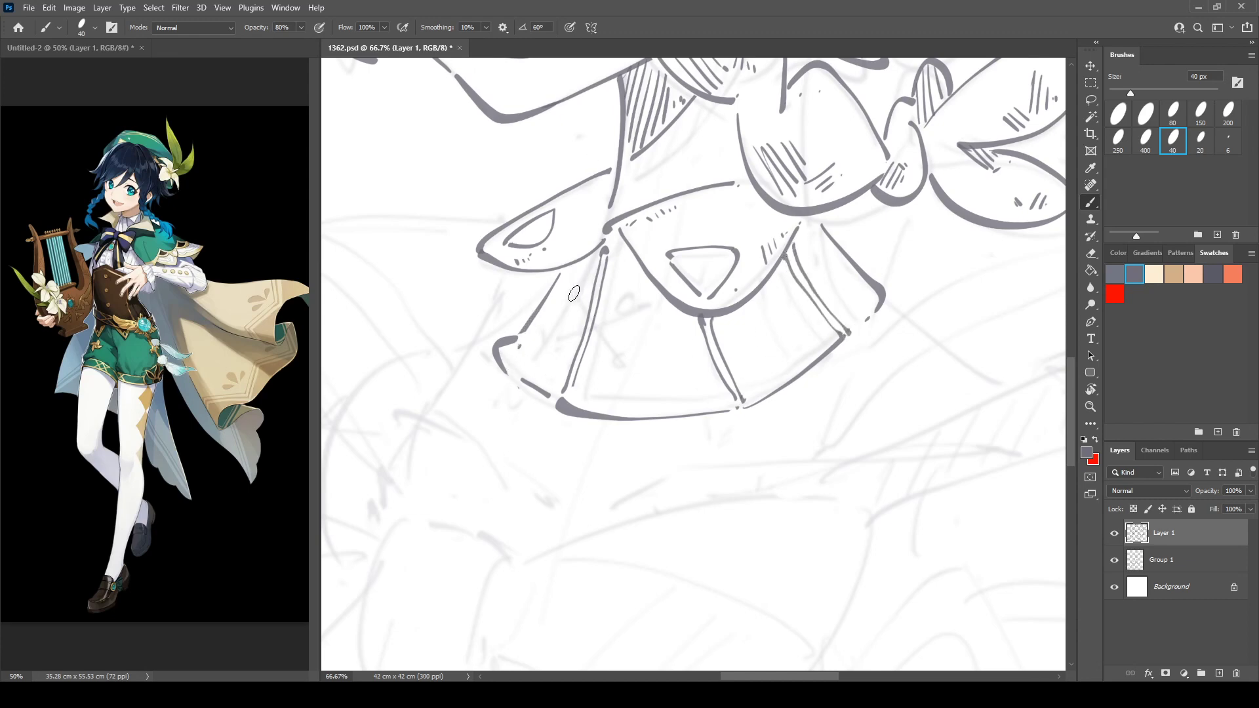
# Draw the first diagonal strap across the shirt's double centre line, erasing the lines it overlaps.
pyautogui.moveTo(568, 294)
pyautogui.mouseDown()
pyautogui.moveTo(620, 368)
pyautogui.moveTo(576, 303)
pyautogui.moveTo(610, 355)
pyautogui.mouseUp()
pyautogui.press('e')
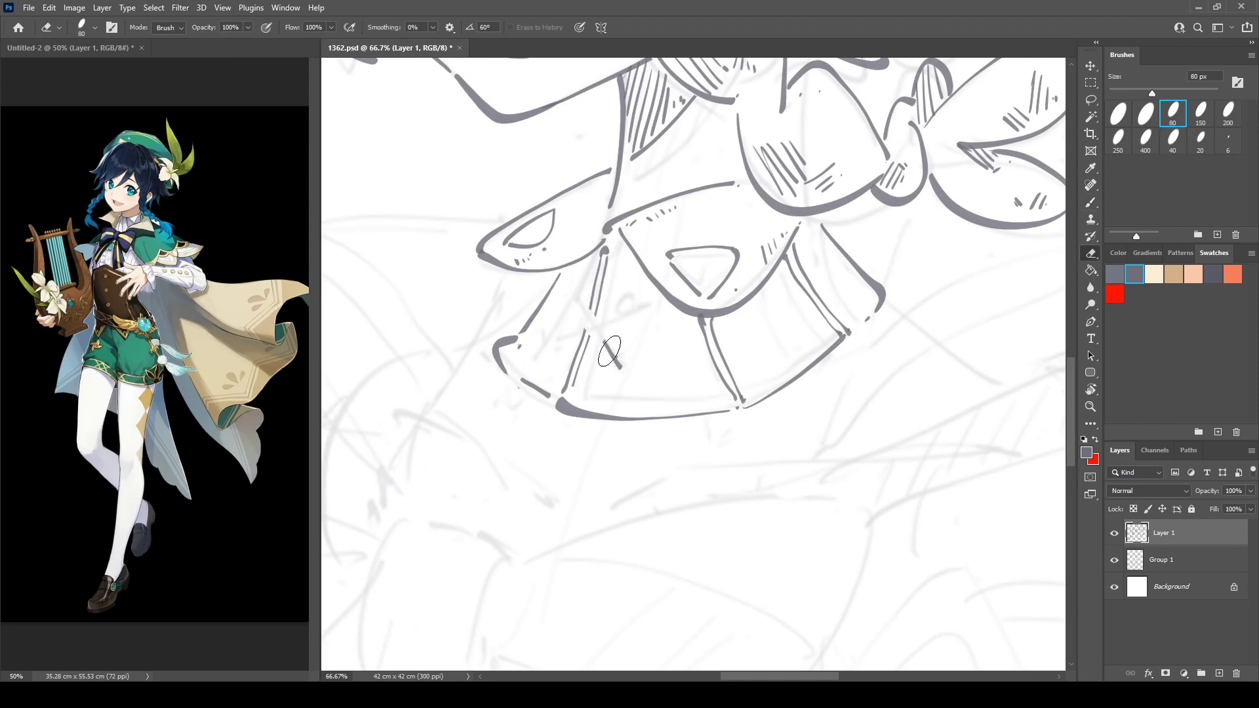
pyautogui.press('b')
pyautogui.click(566, 299)
pyautogui.press('e')
pyautogui.press('b')
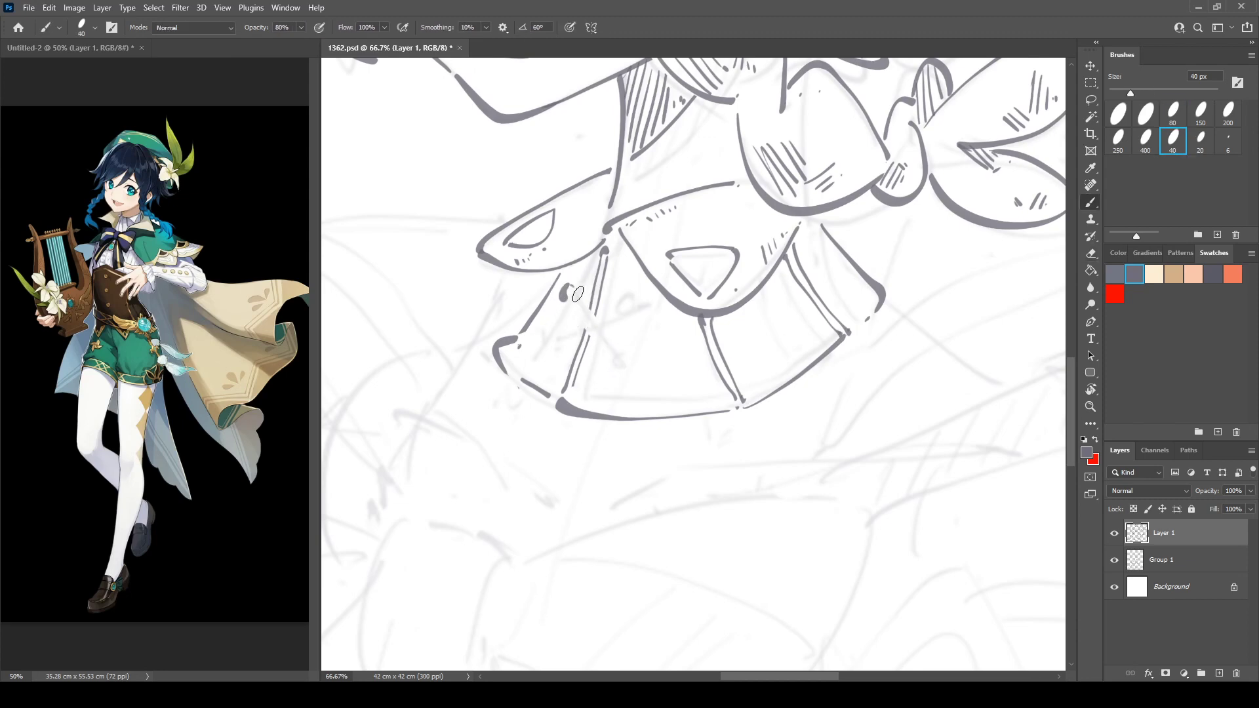
pyautogui.moveTo(567, 289)
pyautogui.mouseDown()
pyautogui.moveTo(623, 357)
pyautogui.moveTo(600, 366)
pyautogui.mouseUp()
pyautogui.press('e')
pyautogui.press('b')
pyautogui.moveTo(566, 293)
pyautogui.mouseDown()
pyautogui.moveTo(617, 379)
pyautogui.moveTo(576, 314)
pyautogui.moveTo(619, 373)
pyautogui.moveTo(615, 353)
pyautogui.moveTo(563, 336)
pyautogui.moveTo(599, 316)
pyautogui.mouseUp()
pyautogui.press('e')
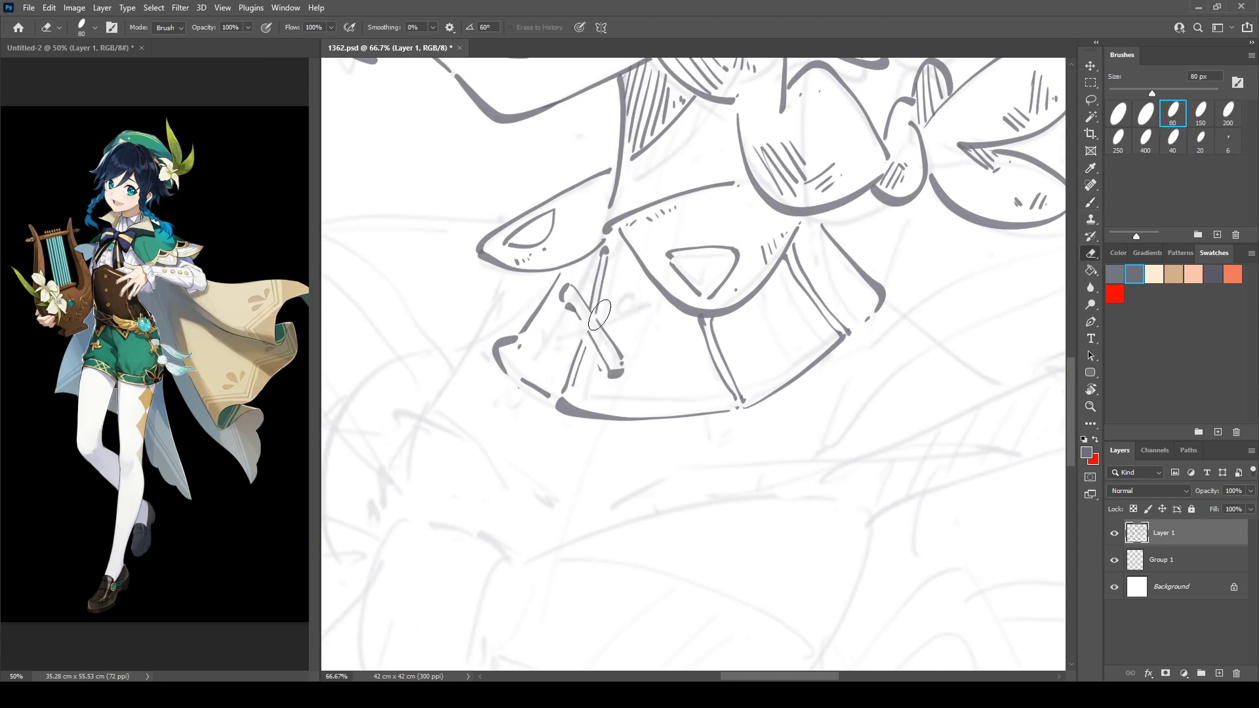
# Draw the second diagonal strap crossing the first to form an X on the shirt front.
pyautogui.press('b')
pyautogui.moveTo(545, 355)
pyautogui.mouseDown()
pyautogui.moveTo(621, 283)
pyautogui.moveTo(590, 323)
pyautogui.mouseUp()
pyautogui.press('e')
pyautogui.press('b')
pyautogui.moveTo(605, 313); pyautogui.dragTo(625, 302)
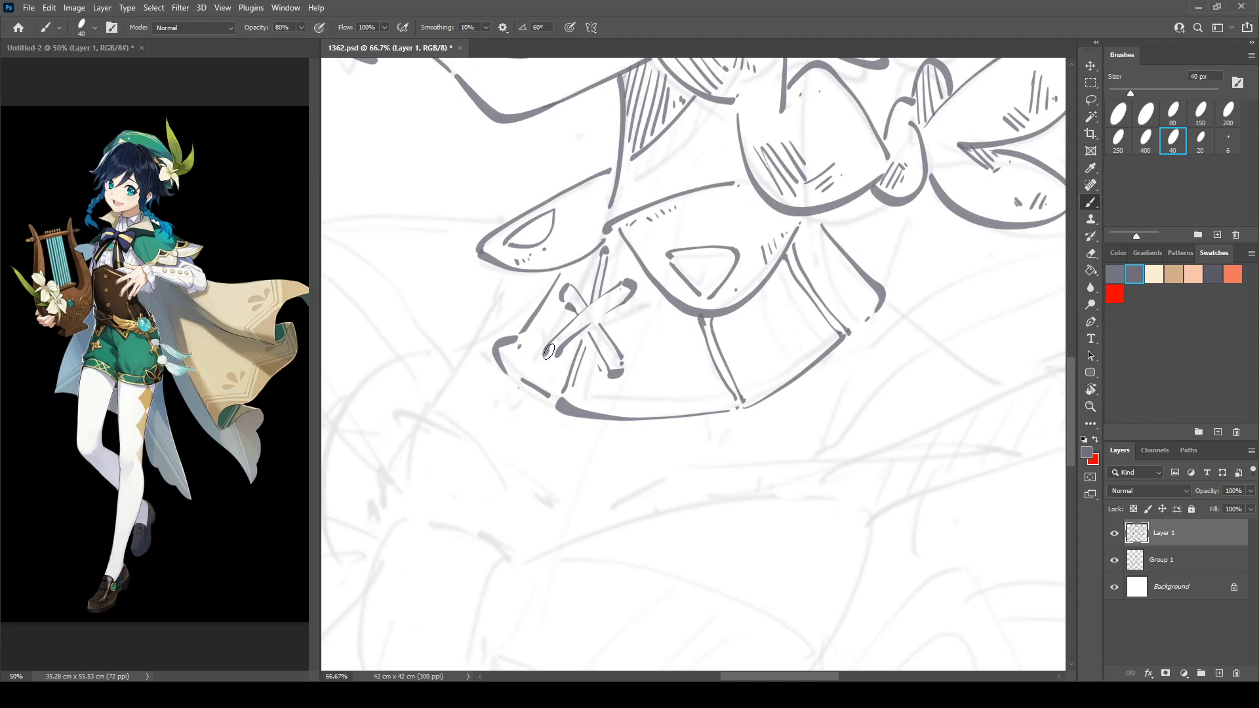
pyautogui.moveTo(545, 352); pyautogui.dragTo(559, 353)
# Flip the canvas horizontally and hatch the shirt panels along the pleats, hem and upper outer edge.
pyautogui.hotkey('ctrl', 'shift', 'h')
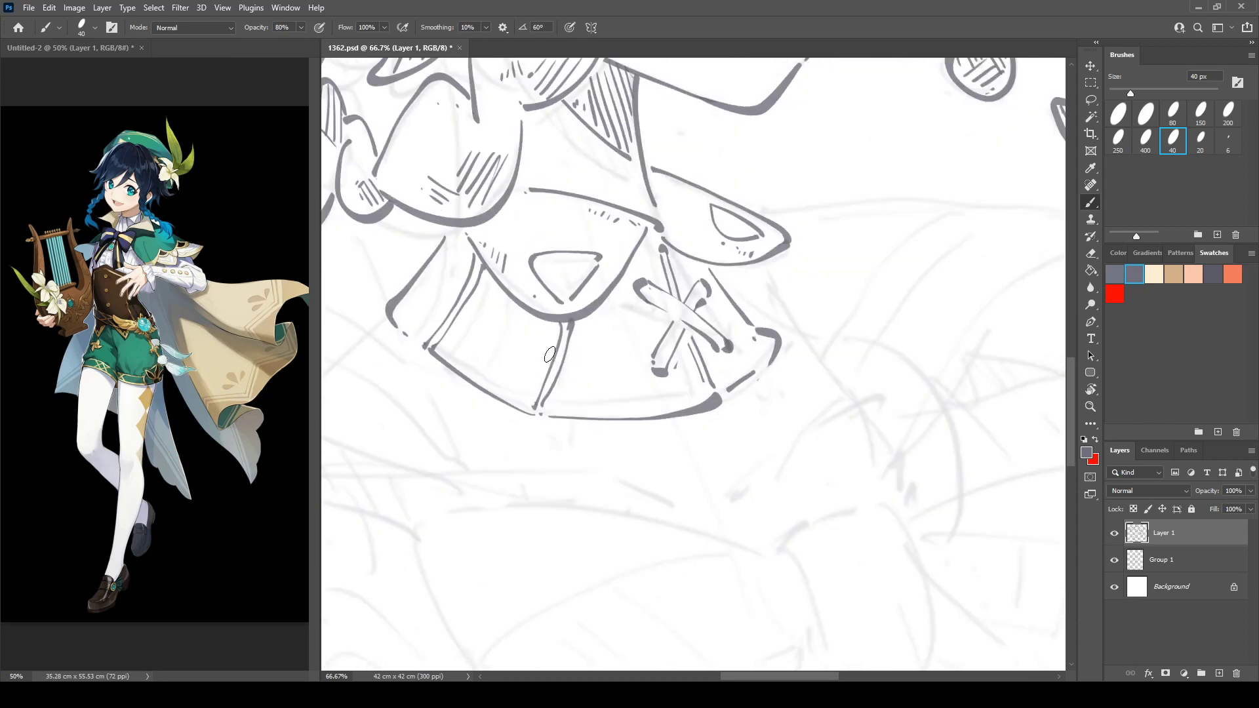
pyautogui.moveTo(507, 394); pyautogui.dragTo(530, 356)
pyautogui.moveTo(421, 340)
pyautogui.mouseDown()
pyautogui.moveTo(466, 255)
pyautogui.moveTo(445, 342)
pyautogui.mouseUp()
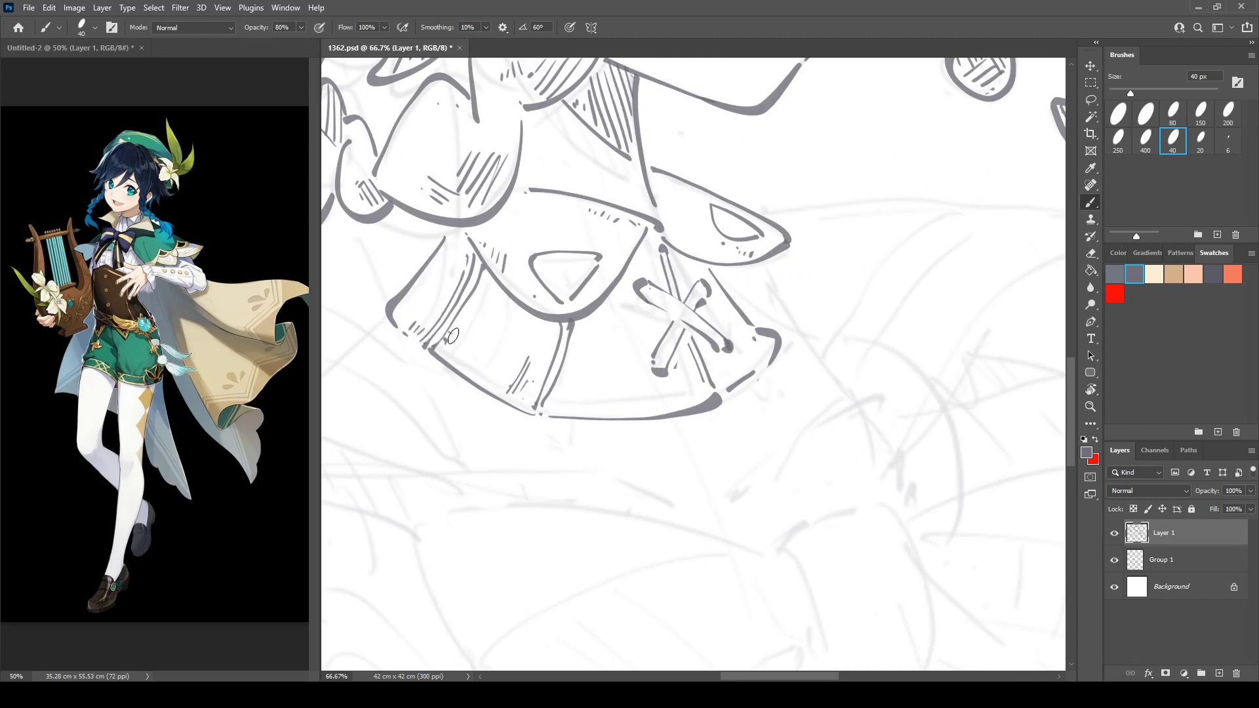
pyautogui.moveTo(456, 226); pyautogui.dragTo(449, 253)
pyautogui.moveTo(467, 236); pyautogui.dragTo(460, 257)
pyautogui.moveTo(448, 346); pyautogui.dragTo(470, 358)
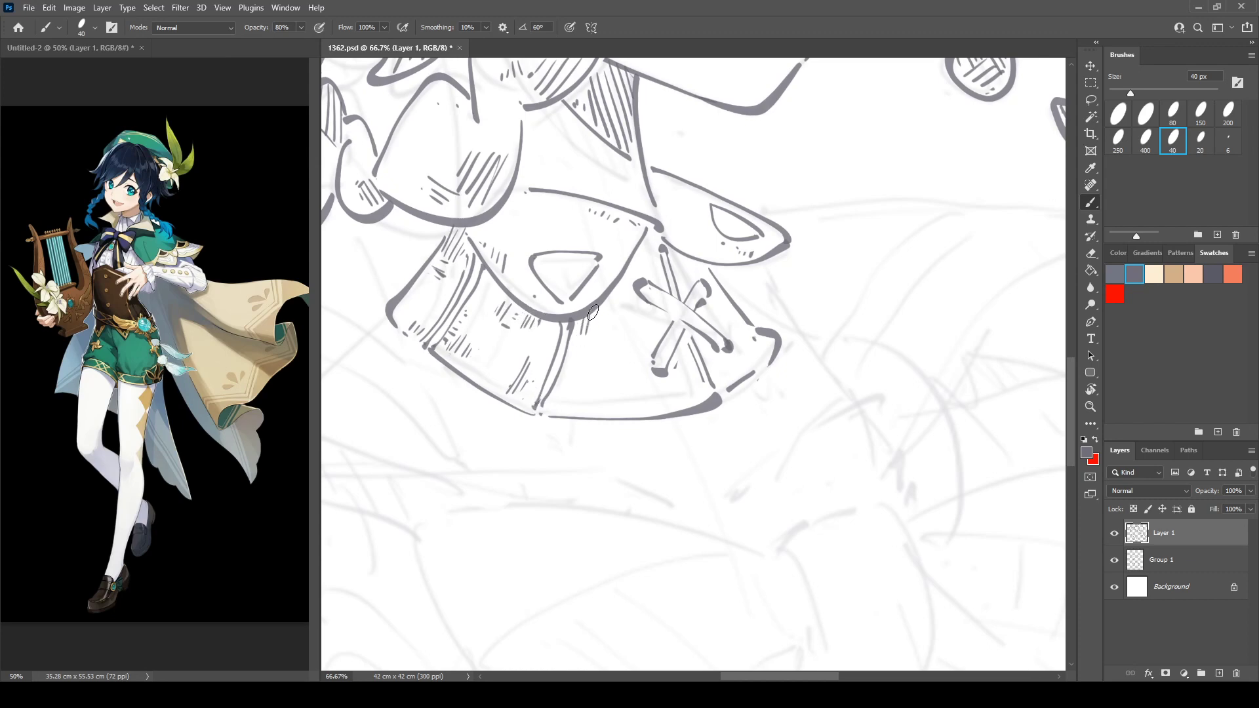
# Outline the pointed shadow under the large collar flap and hatch the shaded areas beneath both flaps.
pyautogui.moveTo(596, 306); pyautogui.dragTo(592, 327)
pyautogui.moveTo(603, 305); pyautogui.dragTo(599, 325)
pyautogui.moveTo(513, 302)
pyautogui.mouseDown()
pyautogui.moveTo(568, 349)
pyautogui.moveTo(551, 325)
pyautogui.moveTo(563, 324)
pyautogui.moveTo(566, 347)
pyautogui.moveTo(589, 325)
pyautogui.mouseUp()
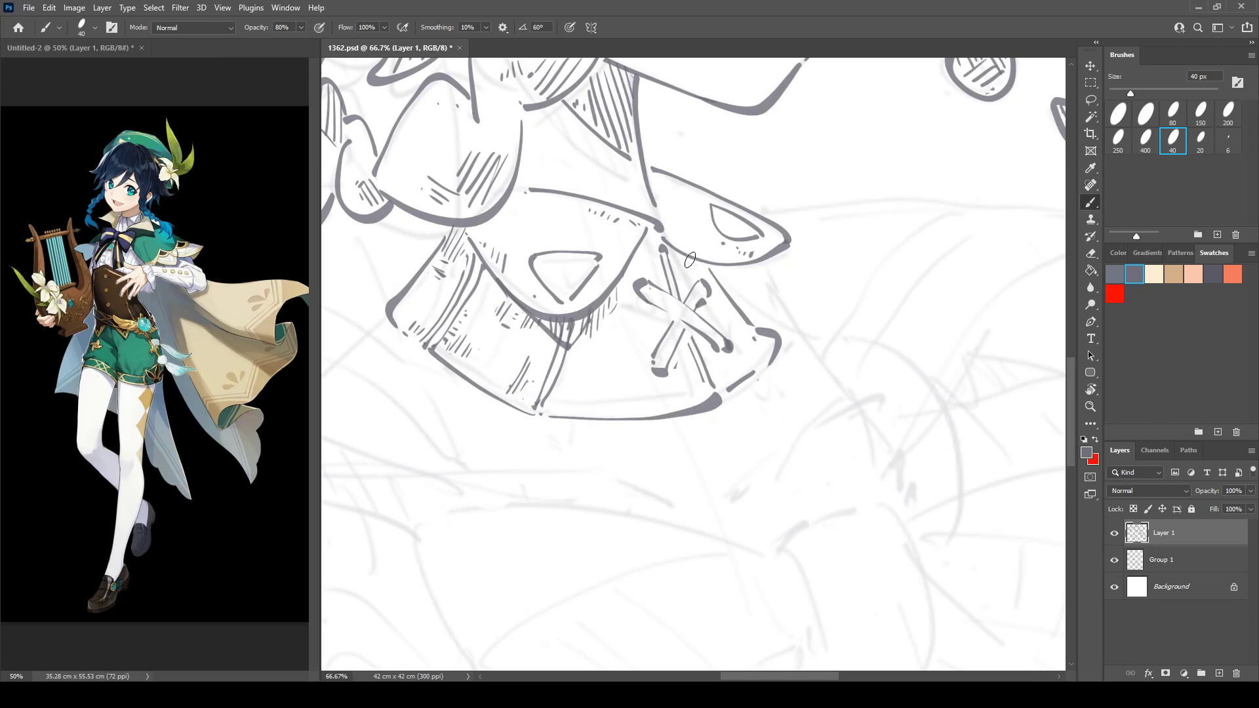
pyautogui.moveTo(663, 245)
pyautogui.mouseDown()
pyautogui.moveTo(697, 281)
pyautogui.moveTo(685, 255)
pyautogui.moveTo(711, 268)
pyautogui.mouseUp()
pyautogui.moveTo(707, 273); pyautogui.dragTo(714, 288)
# Add an inner border line along the shirt front's curved hem, panel by panel.
pyautogui.moveTo(548, 411)
pyautogui.mouseDown()
pyautogui.moveTo(701, 392)
pyautogui.moveTo(768, 346)
pyautogui.moveTo(742, 359)
pyautogui.mouseUp()
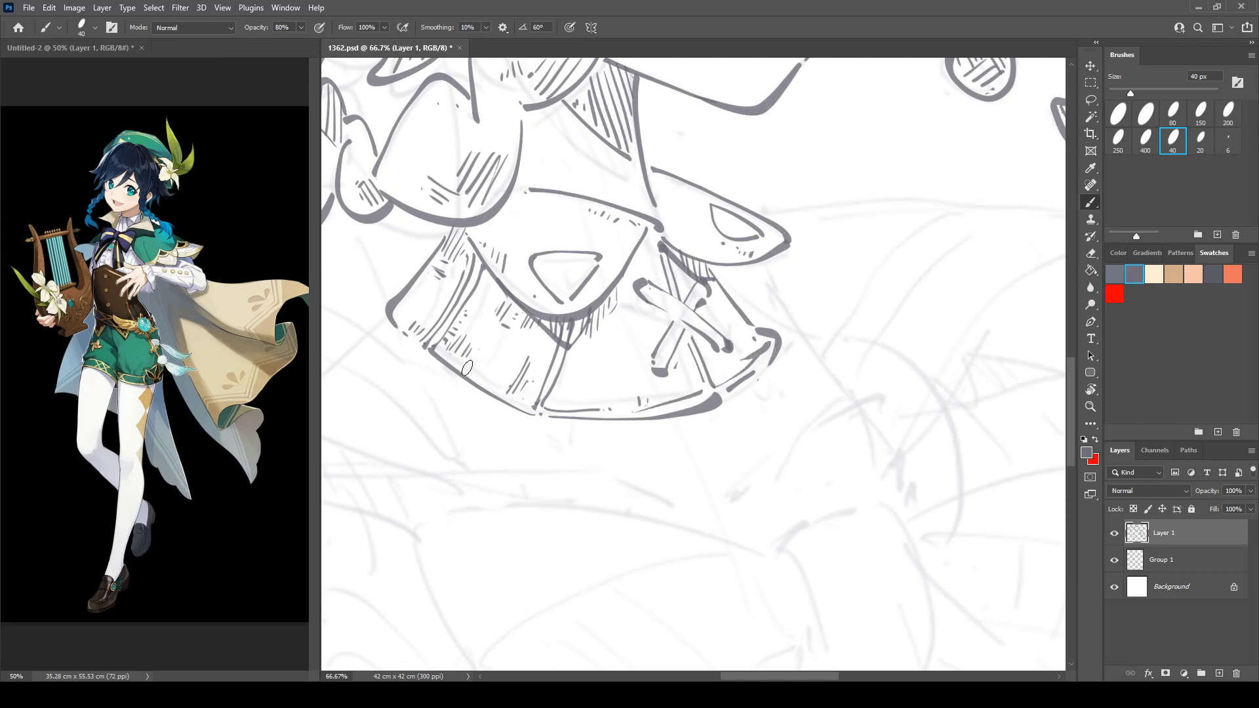
pyautogui.moveTo(435, 349); pyautogui.dragTo(528, 401)
pyautogui.moveTo(397, 303); pyautogui.dragTo(431, 326)
pyautogui.moveTo(528, 317); pyautogui.dragTo(530, 374)
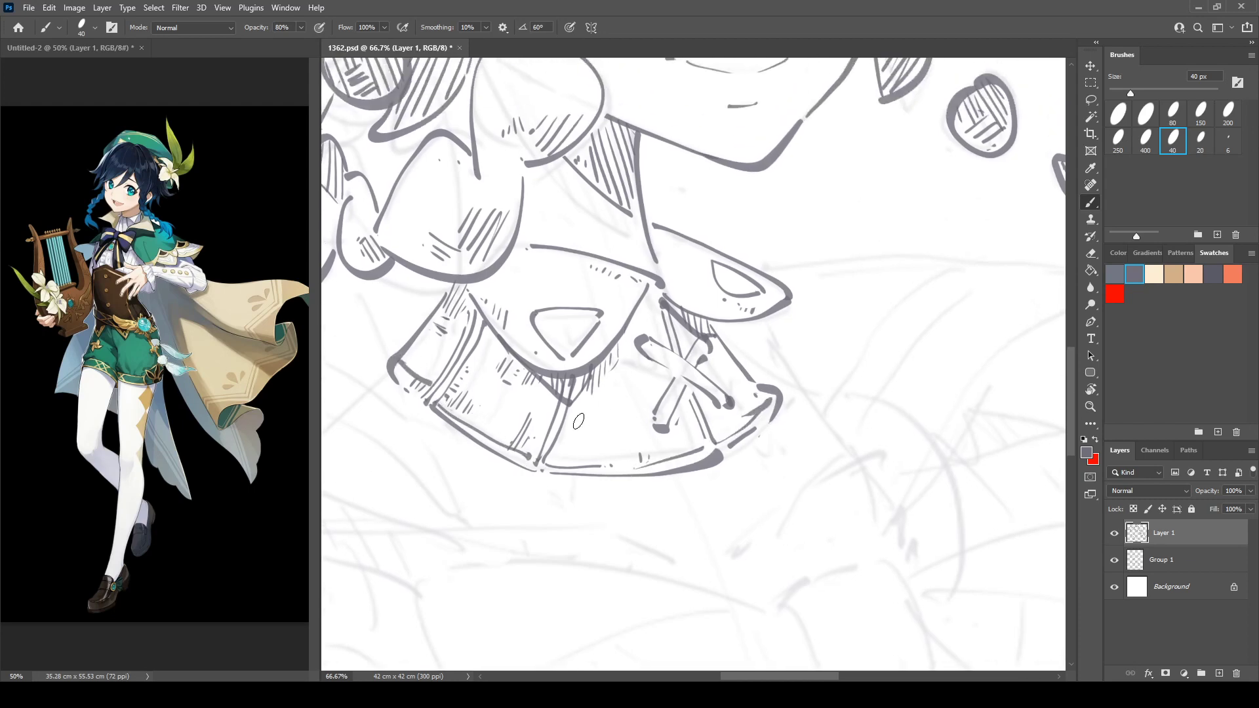
# Add angled hatch marks to the central shirt panel, finish the edges of the crossed straps, and save the file.
pyautogui.moveTo(583, 426)
pyautogui.mouseDown()
pyautogui.moveTo(563, 445)
pyautogui.moveTo(600, 441)
pyautogui.mouseUp()
pyautogui.moveTo(636, 349); pyautogui.dragTo(689, 391)
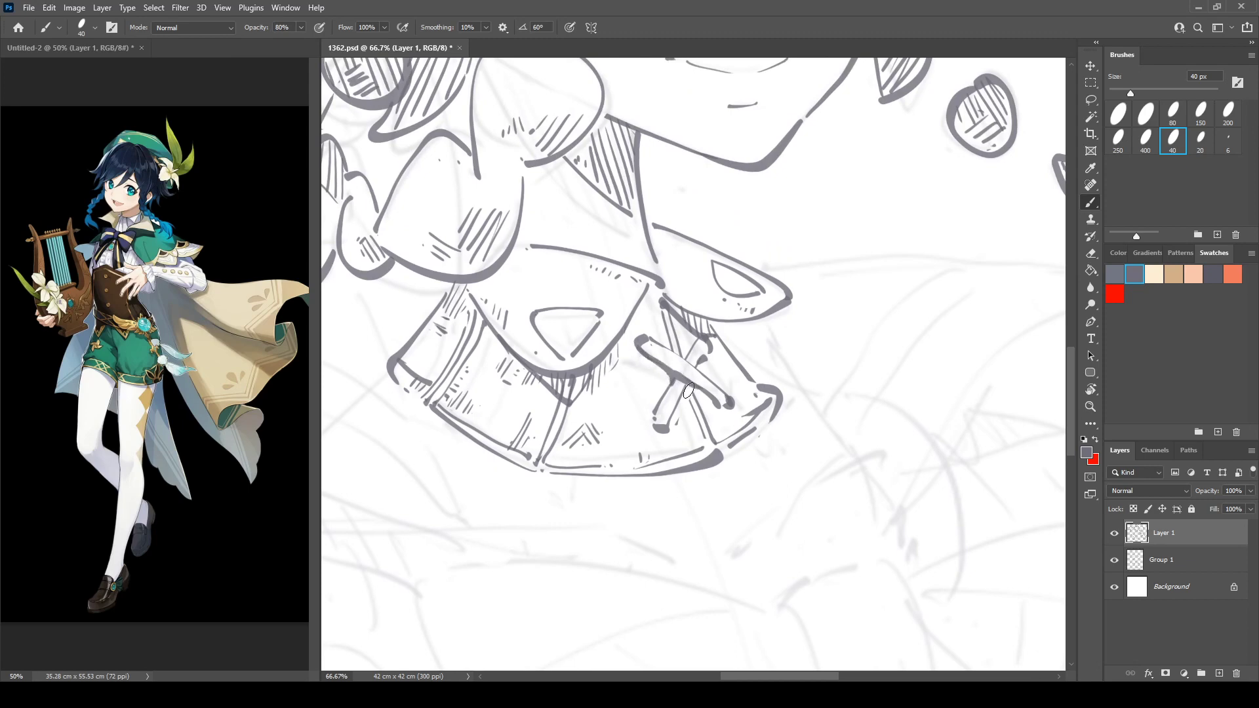
pyautogui.hotkey('ctrl', 's')
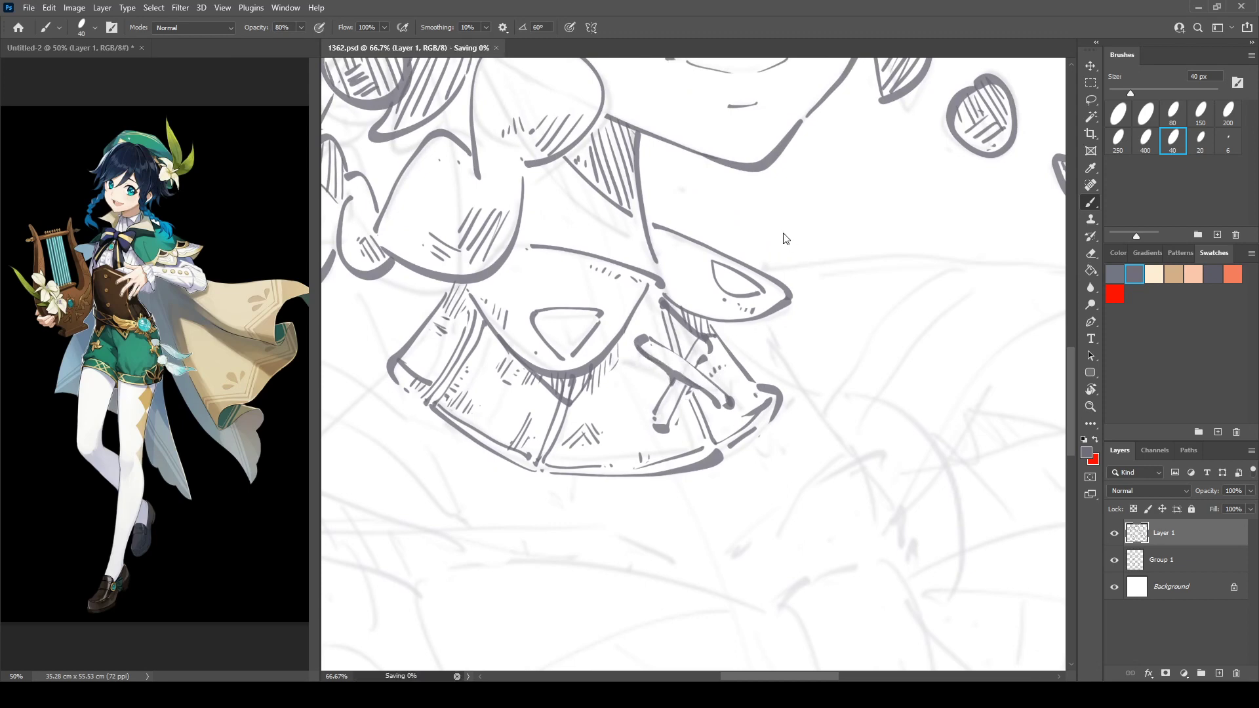
pyautogui.click(736, 381)
pyautogui.moveTo(699, 321); pyautogui.dragTo(745, 261)
pyautogui.moveTo(561, 400)
pyautogui.mouseDown()
pyautogui.moveTo(704, 369)
pyautogui.moveTo(705, 394)
pyautogui.mouseUp()
pyautogui.moveTo(646, 297); pyautogui.dragTo(647, 435)
pyautogui.moveTo(779, 309)
pyautogui.mouseDown()
pyautogui.moveTo(599, 467)
pyautogui.moveTo(693, 406)
pyautogui.mouseUp()
pyautogui.moveTo(753, 232); pyautogui.dragTo(592, 500)
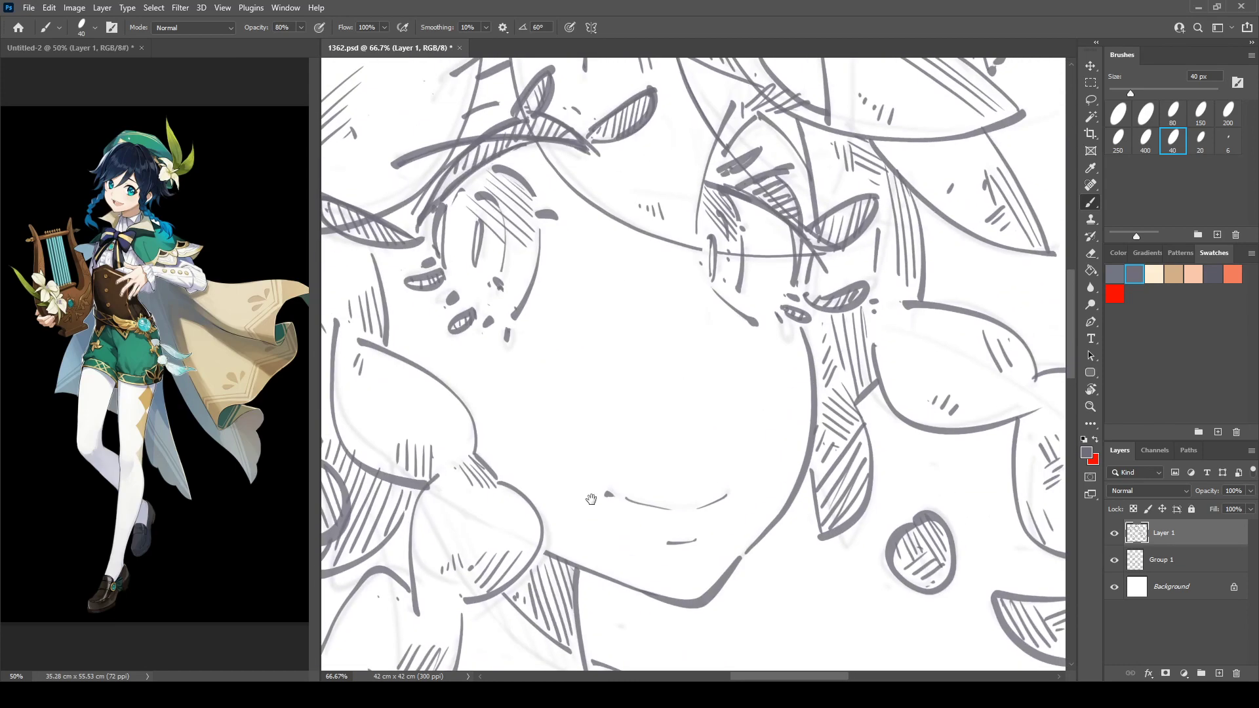
# Ink the long sloping lower edge of the cape's shoulder piece below the flower and shirt front.
pyautogui.moveTo(532, 611)
pyautogui.mouseDown()
pyautogui.moveTo(681, 388)
pyautogui.moveTo(823, 98)
pyautogui.mouseUp()
pyautogui.moveTo(674, 307); pyautogui.dragTo(795, 228)
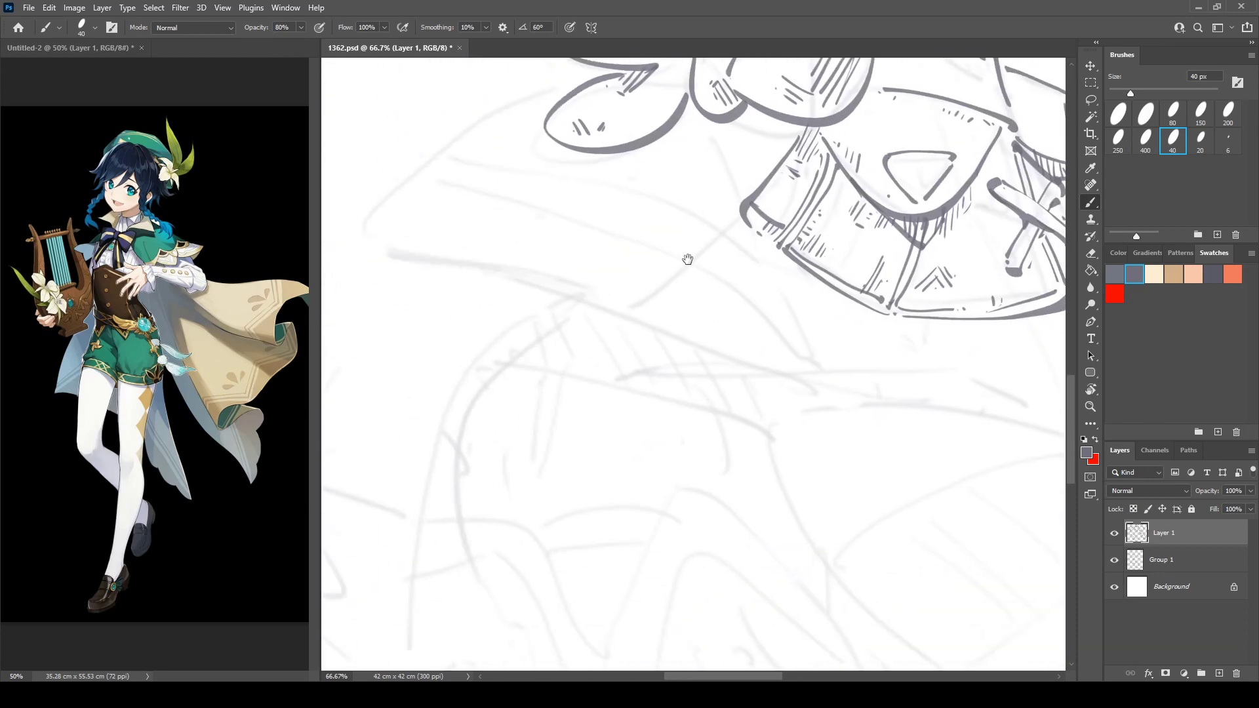
pyautogui.moveTo(486, 295); pyautogui.dragTo(548, 360)
pyautogui.moveTo(529, 307); pyautogui.dragTo(529, 362)
pyautogui.moveTo(452, 371)
pyautogui.mouseDown()
pyautogui.moveTo(427, 346)
pyautogui.moveTo(491, 282)
pyautogui.moveTo(626, 205)
pyautogui.mouseUp()
pyautogui.hotkey('ctrl', 'z')
pyautogui.moveTo(477, 379)
pyautogui.mouseDown()
pyautogui.moveTo(462, 305)
pyautogui.moveTo(622, 208)
pyautogui.moveTo(428, 268)
pyautogui.moveTo(441, 287)
pyautogui.moveTo(833, 405)
pyautogui.moveTo(558, 407)
pyautogui.mouseUp()
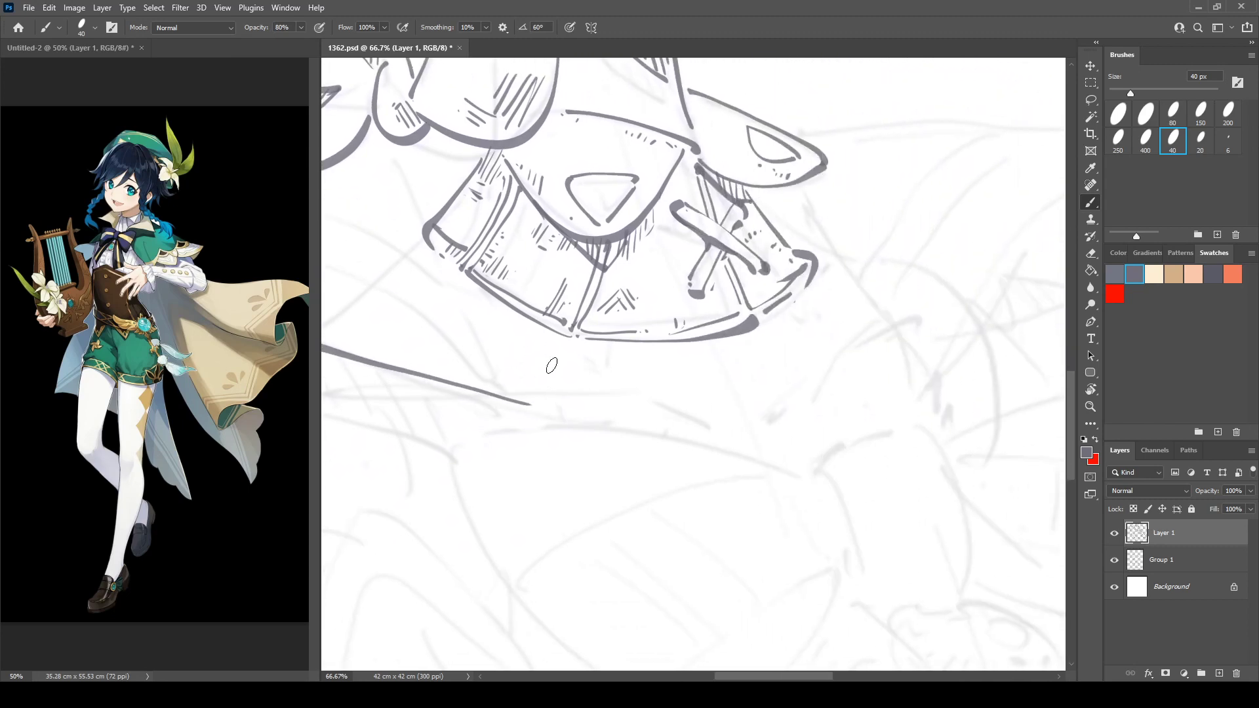
# Complete the cape shoulder piece's outline with its upper edge, blunt outer tip and the edges beside the shirt.
pyautogui.moveTo(434, 274)
pyautogui.mouseDown()
pyautogui.moveTo(580, 399)
pyautogui.moveTo(669, 425)
pyautogui.moveTo(817, 570)
pyautogui.mouseUp()
pyautogui.click(585, 409)
pyautogui.moveTo(568, 346)
pyautogui.mouseDown()
pyautogui.moveTo(617, 313)
pyautogui.moveTo(699, 394)
pyautogui.mouseUp()
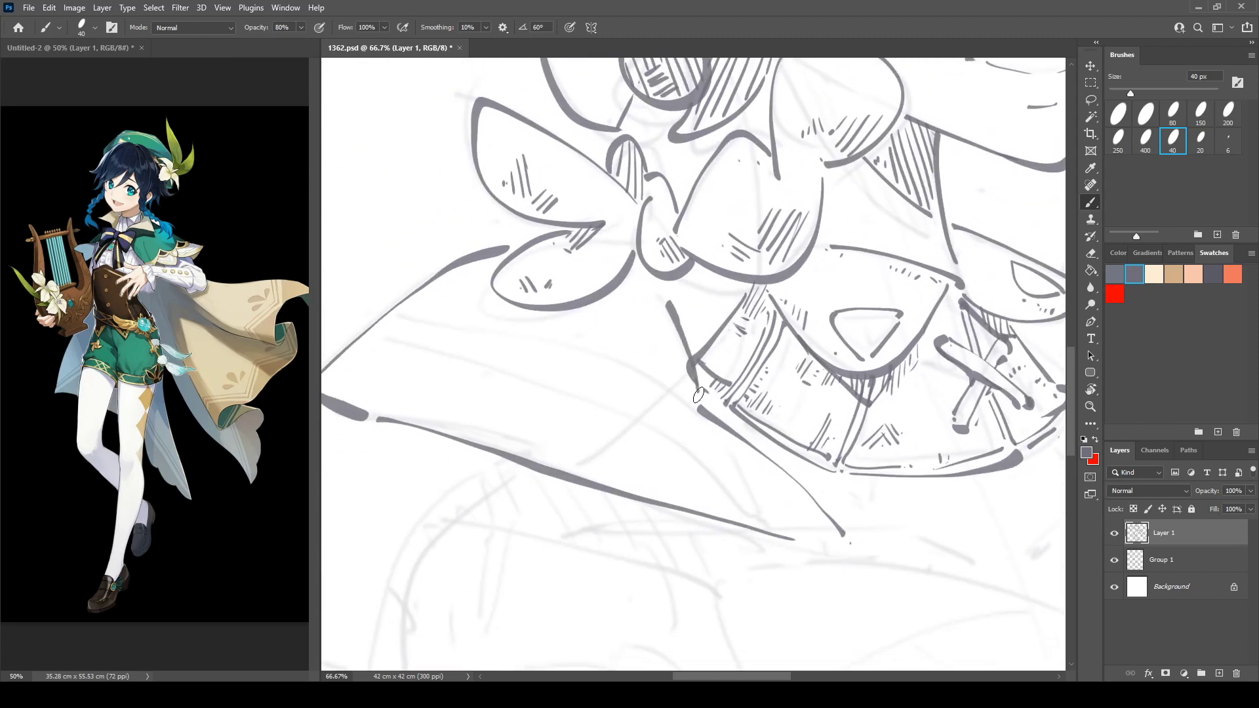
pyautogui.press('e')
pyautogui.press('b')
pyautogui.moveTo(674, 313); pyautogui.dragTo(700, 395)
pyautogui.moveTo(537, 290); pyautogui.dragTo(576, 219)
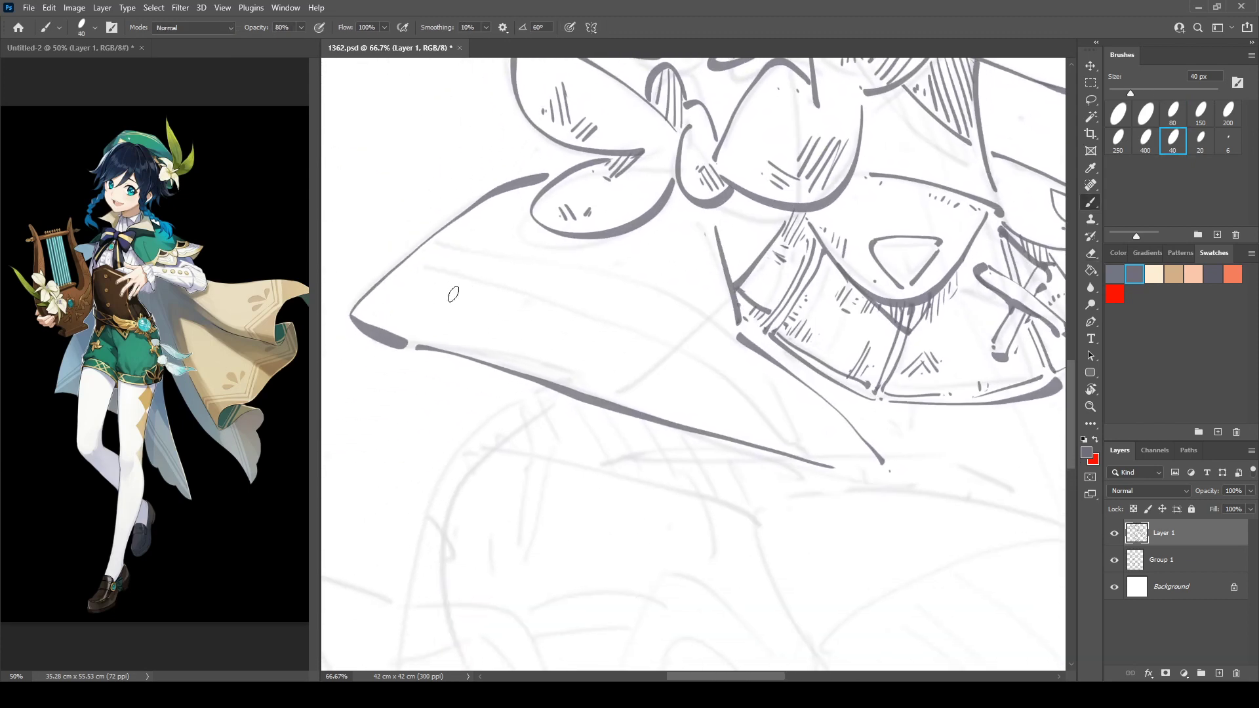
# Draw two curved trim stripes along the cape's shoulder piece and run a second thin line beside each.
pyautogui.moveTo(397, 280)
pyautogui.mouseDown()
pyautogui.moveTo(643, 347)
pyautogui.moveTo(800, 443)
pyautogui.mouseUp()
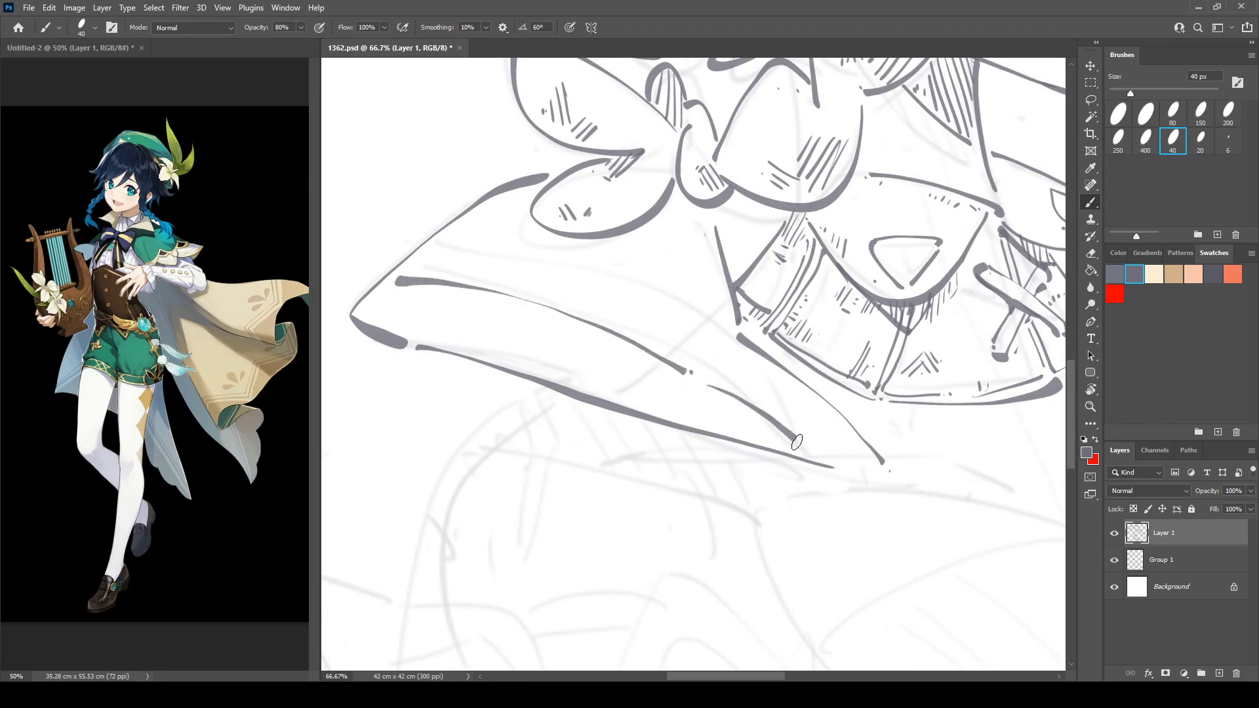
pyautogui.moveTo(435, 246)
pyautogui.mouseDown()
pyautogui.moveTo(533, 261)
pyautogui.moveTo(735, 350)
pyautogui.mouseUp()
pyautogui.moveTo(749, 360); pyautogui.dragTo(769, 369)
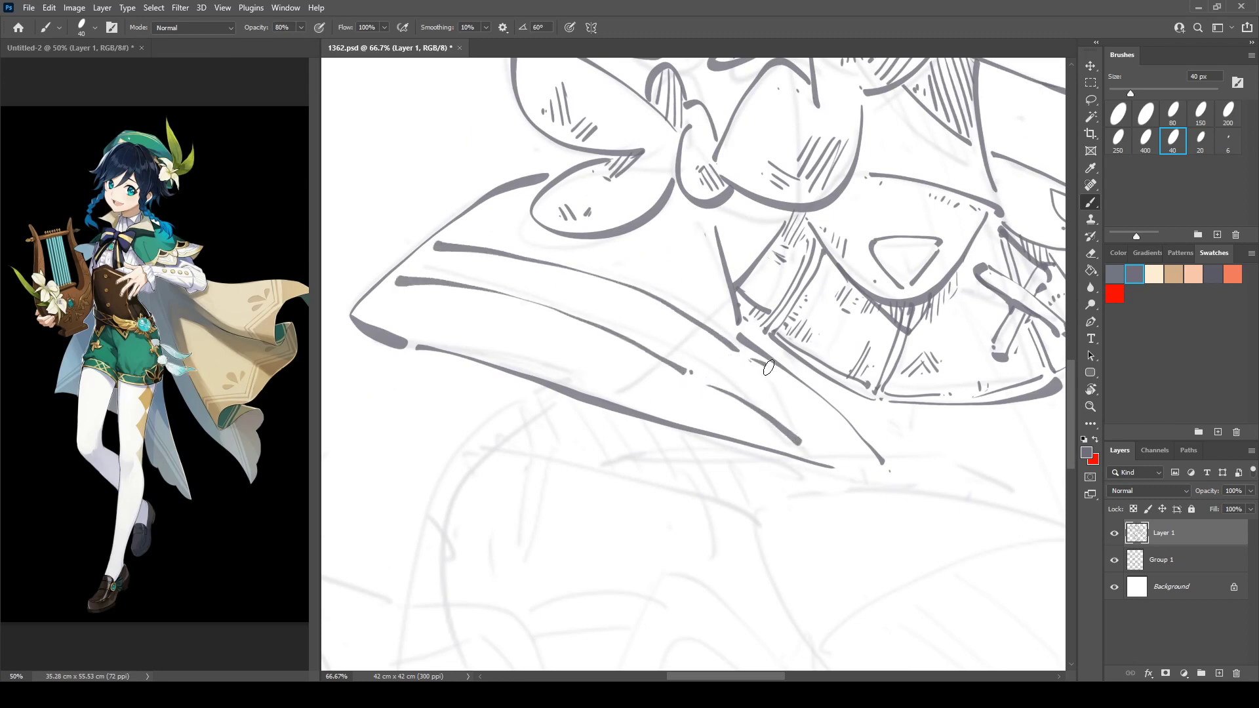
pyautogui.press('r')
pyautogui.moveTo(520, 262); pyautogui.dragTo(553, 236)
pyautogui.press('b')
pyautogui.moveTo(547, 162)
pyautogui.mouseDown()
pyautogui.moveTo(591, 225)
pyautogui.moveTo(647, 364)
pyautogui.mouseUp()
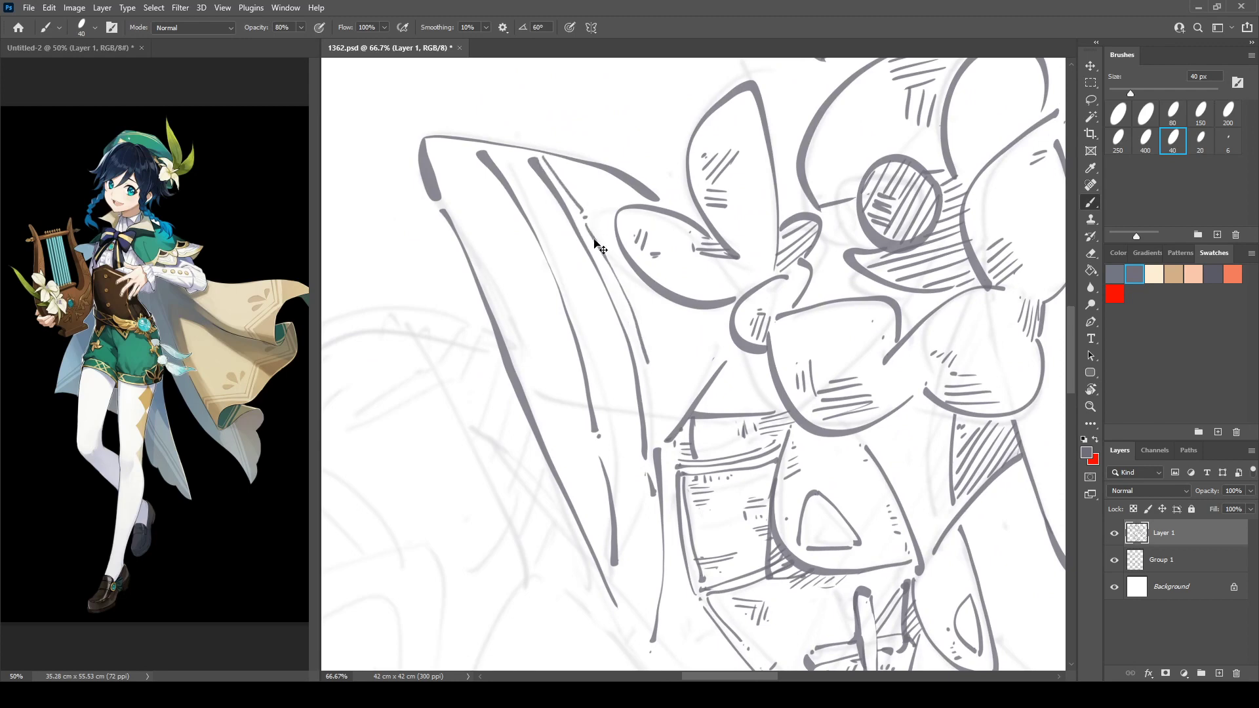
pyautogui.hotkey('ctrl', 'z')
pyautogui.moveTo(585, 227)
pyautogui.mouseDown()
pyautogui.moveTo(646, 380)
pyautogui.moveTo(652, 445)
pyautogui.mouseUp()
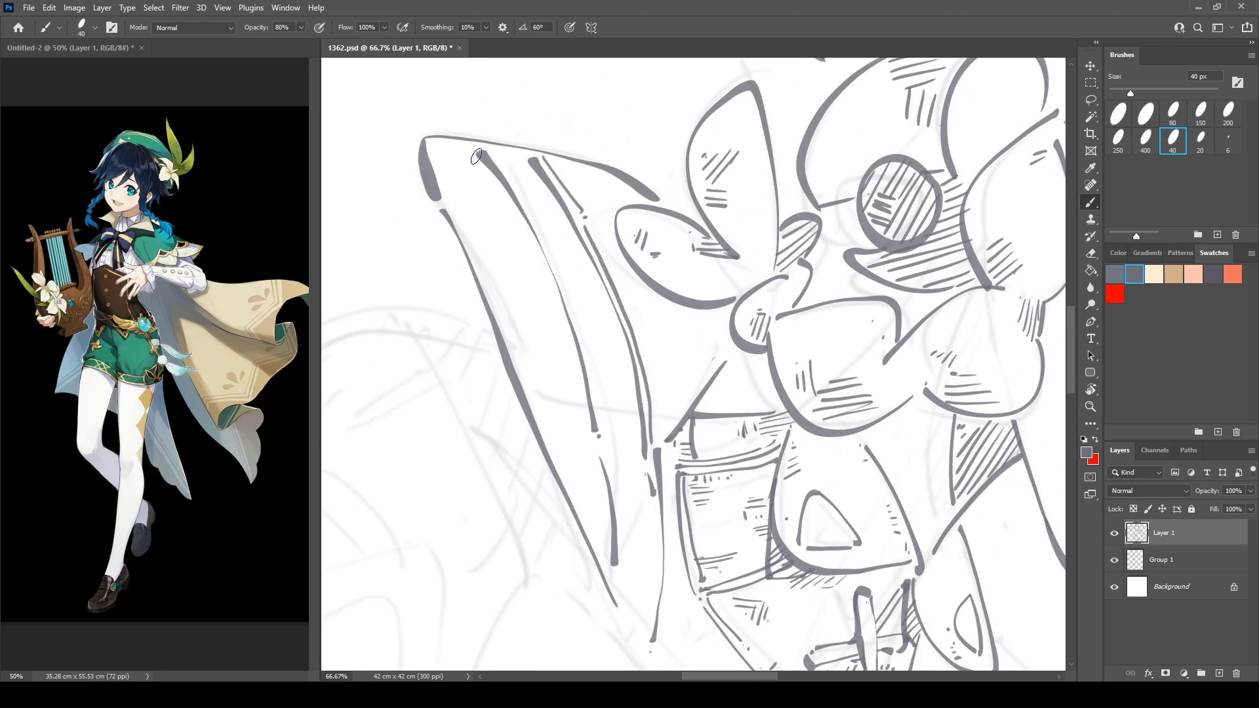
pyautogui.moveTo(477, 156)
pyautogui.mouseDown()
pyautogui.moveTo(572, 328)
pyautogui.moveTo(606, 537)
pyautogui.mouseUp()
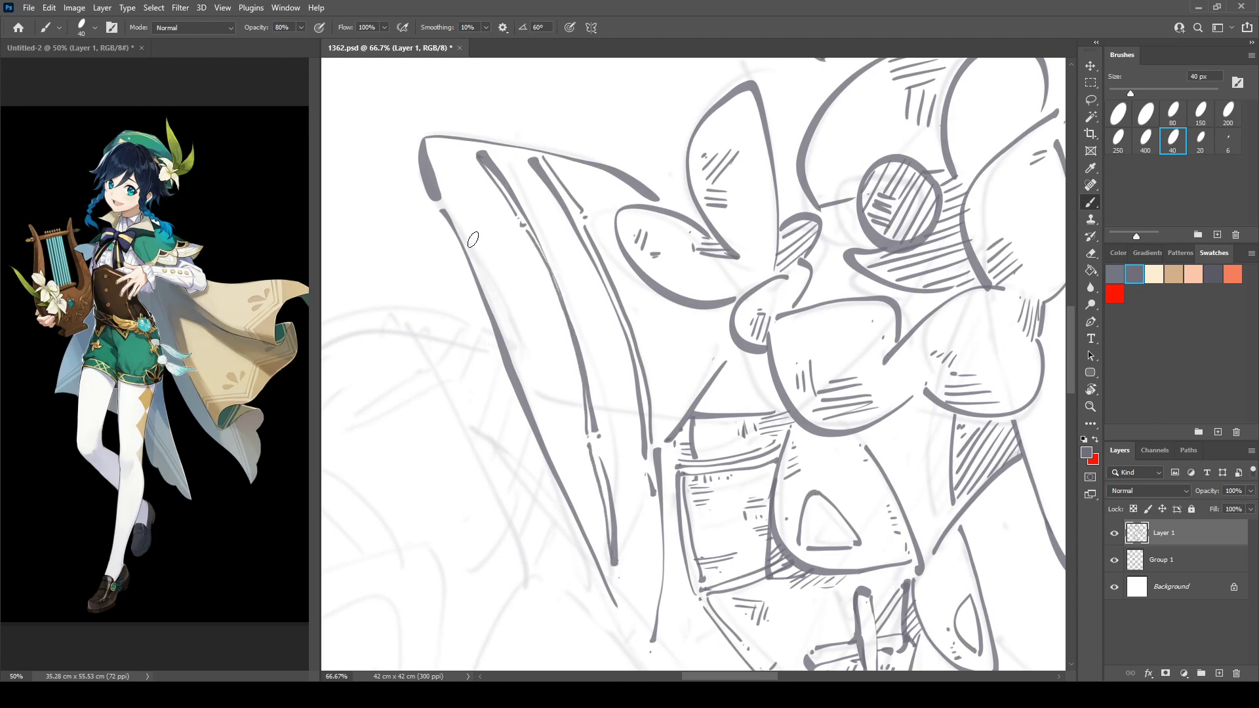
# Add an inner border line with short hatch marks along the shoulder piece's lower and outer edges.
pyautogui.moveTo(472, 240)
pyautogui.mouseDown()
pyautogui.moveTo(530, 388)
pyautogui.moveTo(511, 253)
pyautogui.moveTo(514, 287)
pyautogui.mouseUp()
pyautogui.moveTo(526, 280)
pyautogui.mouseDown()
pyautogui.moveTo(518, 299)
pyautogui.moveTo(607, 461)
pyautogui.mouseUp()
pyautogui.press('r')
pyautogui.moveTo(748, 225); pyautogui.dragTo(715, 215)
pyautogui.moveTo(524, 276); pyautogui.dragTo(773, 361)
pyautogui.moveTo(709, 213)
pyautogui.mouseDown()
pyautogui.moveTo(609, 238)
pyautogui.moveTo(461, 369)
pyautogui.mouseUp()
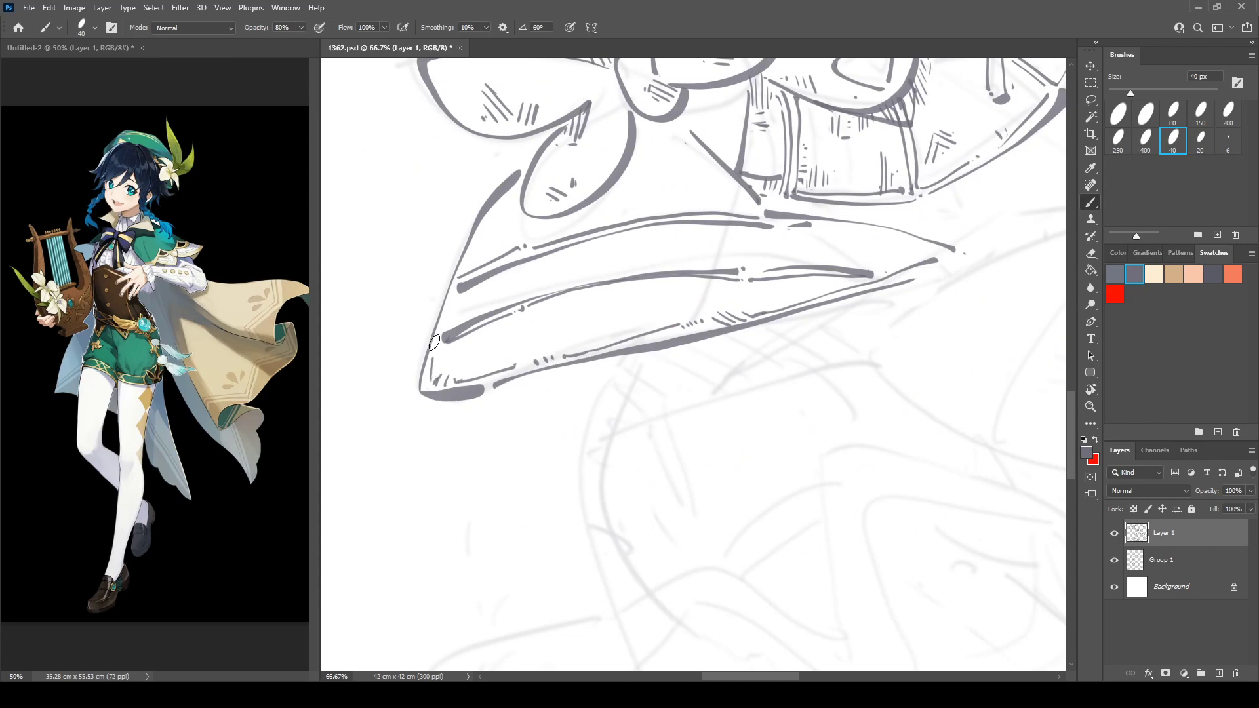
# Hatch the folds between the cape's two trim stripes and near its inner corner beside the shirt.
pyautogui.press('r')
pyautogui.moveTo(450, 292)
pyautogui.mouseDown()
pyautogui.moveTo(581, 174)
pyautogui.moveTo(684, 143)
pyautogui.mouseUp()
pyautogui.moveTo(684, 143); pyautogui.dragTo(461, 137)
pyautogui.press('b')
pyautogui.moveTo(446, 247); pyautogui.dragTo(565, 323)
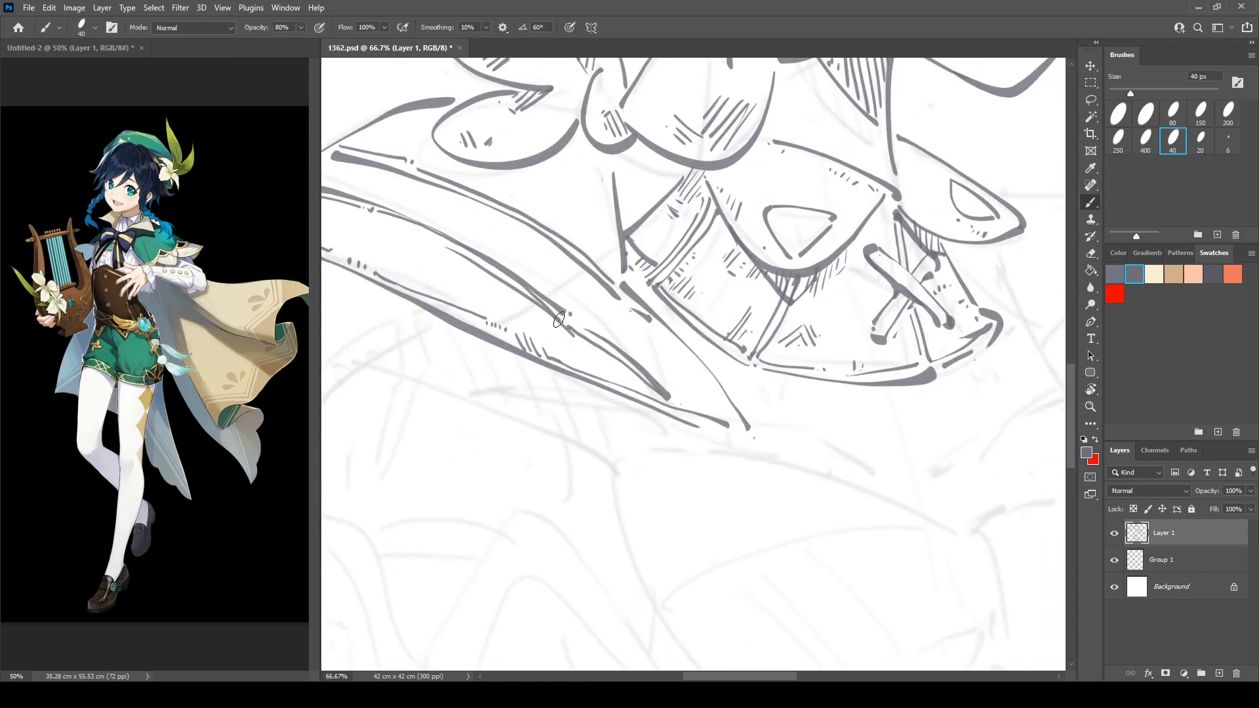
pyautogui.moveTo(480, 235); pyautogui.dragTo(567, 313)
pyautogui.moveTo(519, 247)
pyautogui.mouseDown()
pyautogui.moveTo(572, 316)
pyautogui.moveTo(594, 308)
pyautogui.moveTo(611, 332)
pyautogui.moveTo(614, 314)
pyautogui.moveTo(585, 346)
pyautogui.mouseUp()
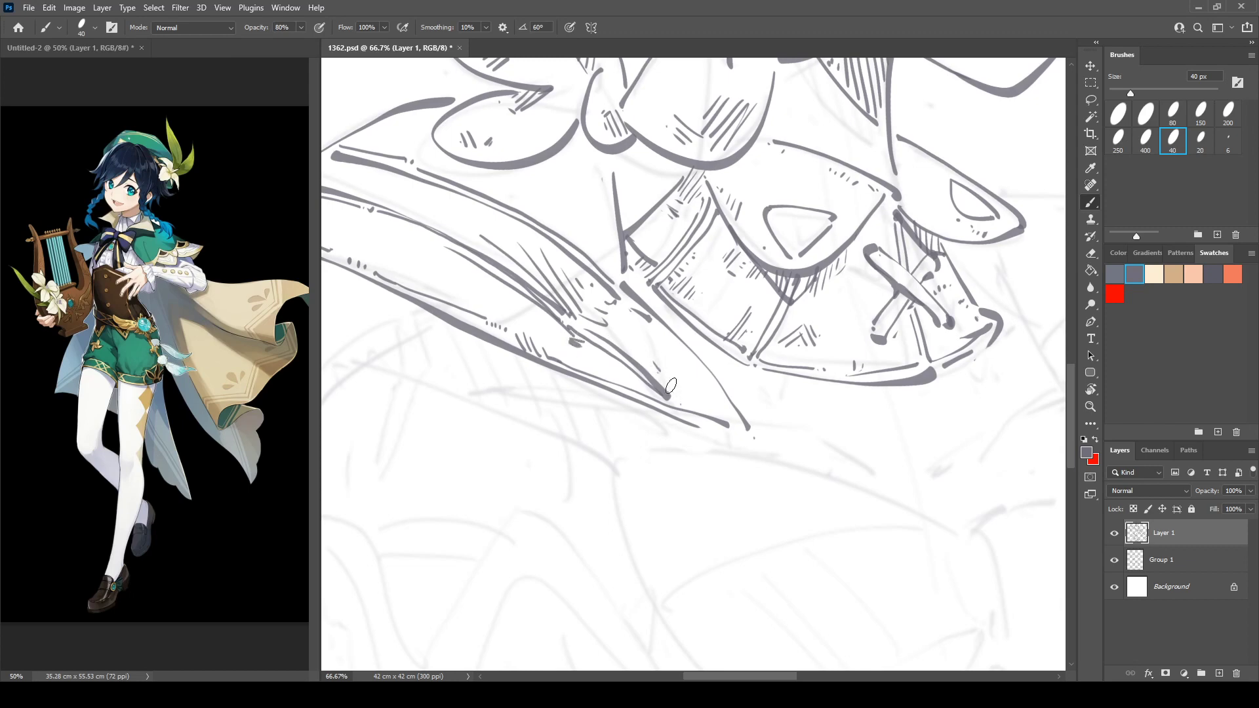
pyautogui.moveTo(656, 364); pyautogui.dragTo(665, 387)
pyautogui.moveTo(667, 371); pyautogui.dragTo(677, 394)
pyautogui.moveTo(674, 377); pyautogui.dragTo(684, 396)
# Hatch the shadowed gap between the flower petals and the shirt's outer panel.
pyautogui.moveTo(595, 240); pyautogui.dragTo(604, 251)
pyautogui.moveTo(603, 239); pyautogui.dragTo(607, 246)
pyautogui.moveTo(631, 152)
pyautogui.mouseDown()
pyautogui.moveTo(624, 209)
pyautogui.moveTo(651, 205)
pyautogui.mouseUp()
# Outline the pointed cape piece on the opposite shoulder, beside the crossed straps.
pyautogui.moveTo(677, 156)
pyautogui.mouseDown()
pyautogui.moveTo(669, 195)
pyautogui.moveTo(612, 213)
pyautogui.moveTo(669, 205)
pyautogui.moveTo(625, 181)
pyautogui.moveTo(791, 163)
pyautogui.moveTo(897, 168)
pyautogui.moveTo(892, 204)
pyautogui.moveTo(835, 237)
pyautogui.moveTo(718, 452)
pyautogui.mouseUp()
pyautogui.press('r')
pyautogui.moveTo(574, 251); pyautogui.dragTo(713, 436)
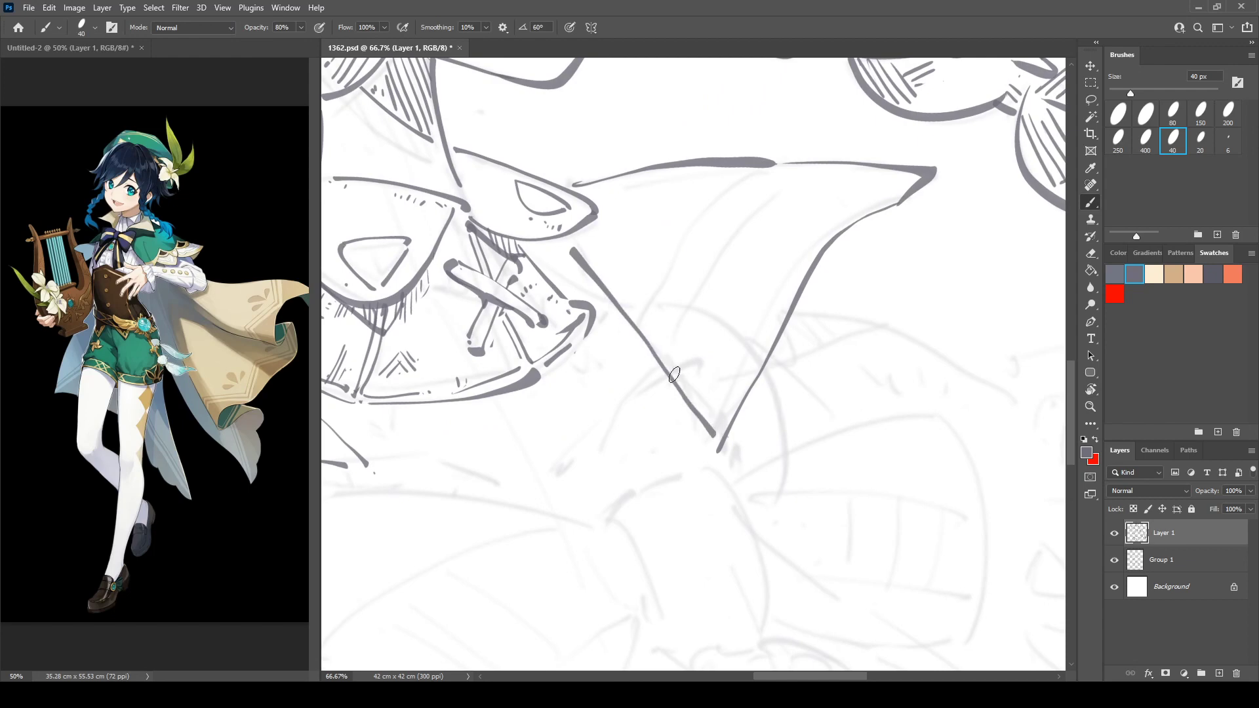
# Outline and hatch the shadow under the small collar flap, between the shirt and the opposite cape piece.
pyautogui.moveTo(562, 288); pyautogui.dragTo(611, 302)
pyautogui.moveTo(522, 242); pyautogui.dragTo(543, 270)
pyautogui.moveTo(537, 241)
pyautogui.mouseDown()
pyautogui.moveTo(545, 276)
pyautogui.moveTo(559, 279)
pyautogui.mouseUp()
pyautogui.moveTo(561, 238); pyautogui.dragTo(573, 282)
pyautogui.moveTo(576, 252)
pyautogui.mouseDown()
pyautogui.moveTo(582, 276)
pyautogui.moveTo(587, 244)
pyautogui.mouseUp()
# Draw two double trim stripes across the opposite cape piece and hatch beside them and along its outer edge.
pyautogui.moveTo(639, 328)
pyautogui.mouseDown()
pyautogui.moveTo(656, 281)
pyautogui.moveTo(747, 169)
pyautogui.moveTo(679, 371)
pyautogui.moveTo(753, 230)
pyautogui.moveTo(826, 162)
pyautogui.mouseUp()
pyautogui.moveTo(726, 163); pyautogui.dragTo(639, 310)
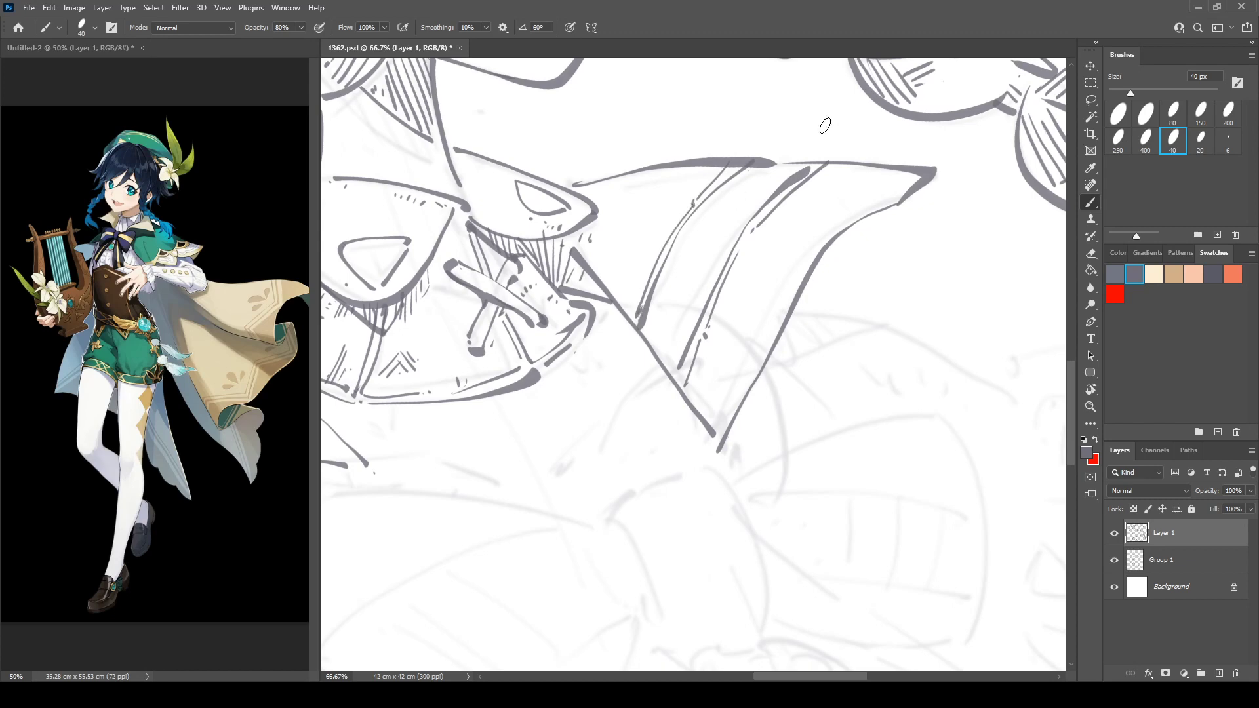
pyautogui.moveTo(754, 237)
pyautogui.mouseDown()
pyautogui.moveTo(828, 188)
pyautogui.moveTo(842, 192)
pyautogui.mouseUp()
pyautogui.moveTo(790, 228); pyautogui.dragTo(840, 202)
pyautogui.moveTo(822, 221)
pyautogui.mouseDown()
pyautogui.moveTo(726, 433)
pyautogui.moveTo(734, 303)
pyautogui.mouseUp()
pyautogui.click(850, 217)
pyautogui.click(855, 212)
pyautogui.click(859, 210)
pyautogui.moveTo(737, 303)
pyautogui.mouseDown()
pyautogui.moveTo(706, 412)
pyautogui.moveTo(719, 415)
pyautogui.mouseUp()
pyautogui.click(696, 377)
pyautogui.moveTo(651, 333); pyautogui.dragTo(673, 268)
pyautogui.moveTo(674, 301); pyautogui.dragTo(668, 335)
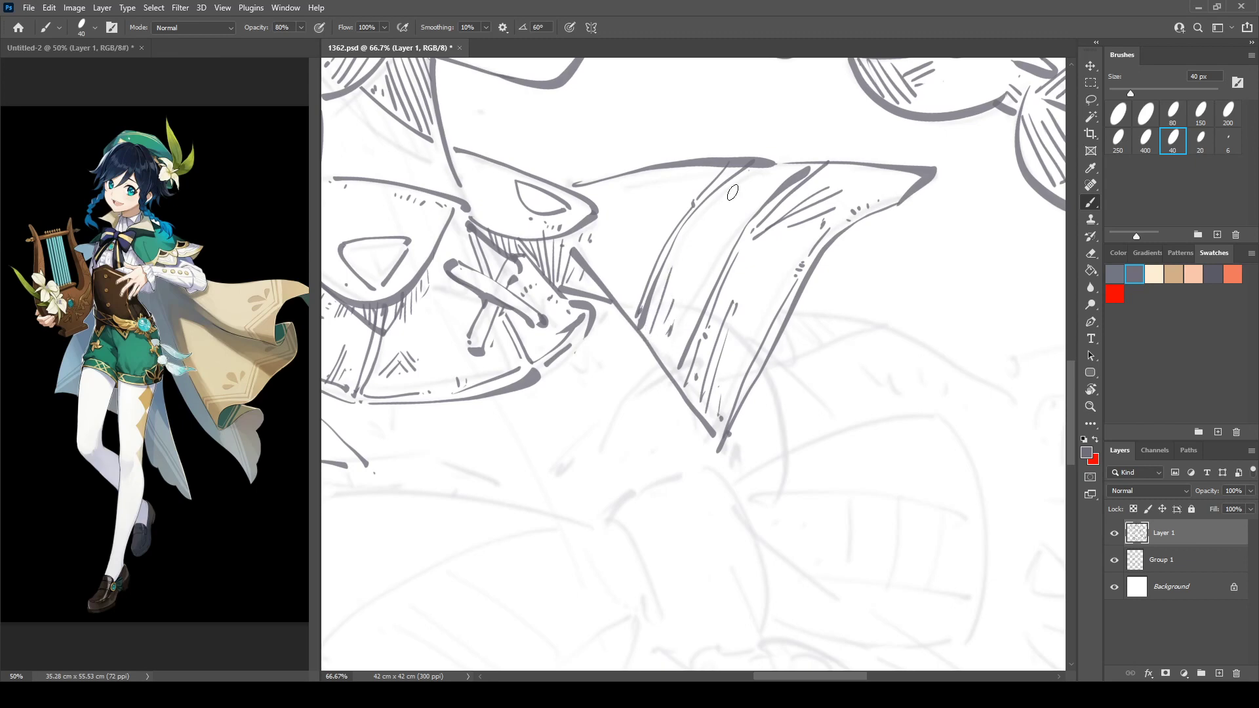
# Add short hatch marks at the tops of the stripes and along the opposite cape piece's upper edge.
pyautogui.moveTo(732, 190); pyautogui.dragTo(721, 199)
pyautogui.moveTo(728, 205); pyautogui.dragTo(736, 200)
pyautogui.moveTo(602, 183); pyautogui.dragTo(584, 191)
pyautogui.moveTo(609, 188); pyautogui.dragTo(592, 195)
pyautogui.moveTo(607, 193); pyautogui.dragTo(632, 201)
pyautogui.moveTo(656, 189)
pyautogui.mouseDown()
pyautogui.moveTo(643, 201)
pyautogui.moveTo(654, 206)
pyautogui.mouseUp()
# Ink the upper edge of the bow's large loop and outline the central knot below the shirt.
pyautogui.moveTo(755, 278); pyautogui.dragTo(941, 209)
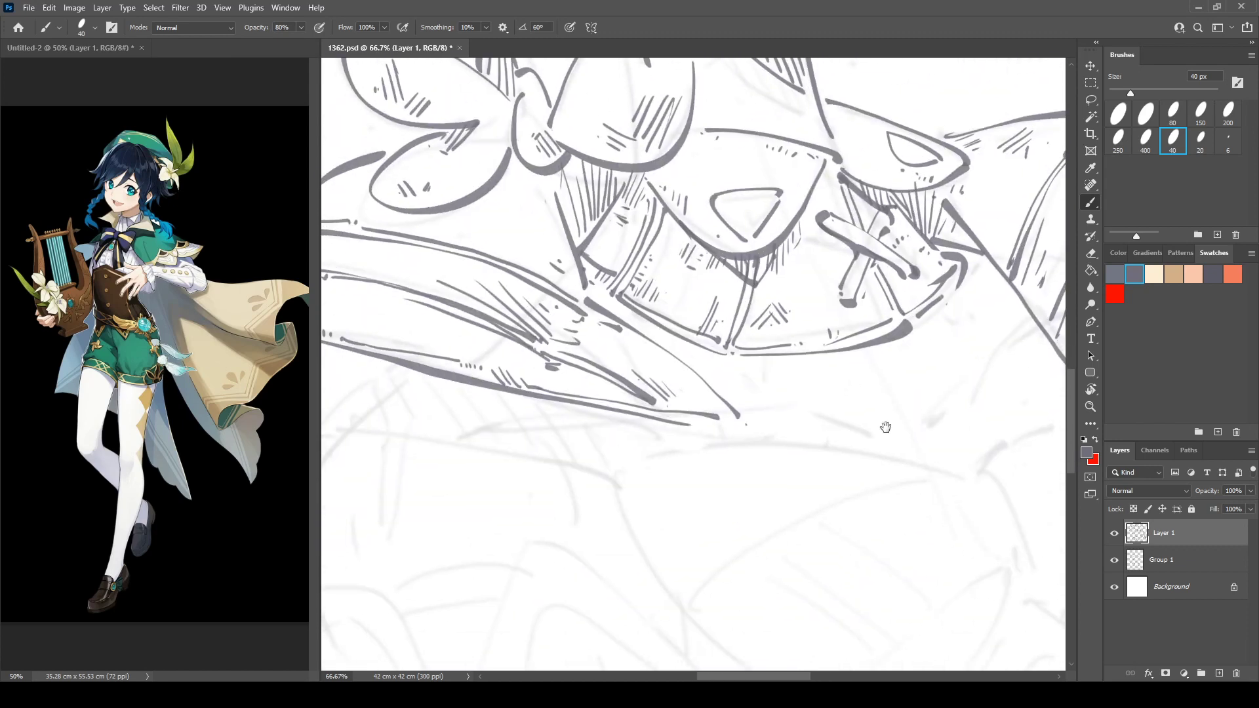
pyautogui.moveTo(885, 428); pyautogui.dragTo(713, 188)
pyautogui.moveTo(739, 263); pyautogui.dragTo(700, 259)
pyautogui.moveTo(452, 248)
pyautogui.mouseDown()
pyautogui.moveTo(479, 233)
pyautogui.moveTo(832, 255)
pyautogui.mouseUp()
pyautogui.moveTo(805, 243)
pyautogui.mouseDown()
pyautogui.moveTo(611, 232)
pyautogui.moveTo(701, 341)
pyautogui.mouseUp()
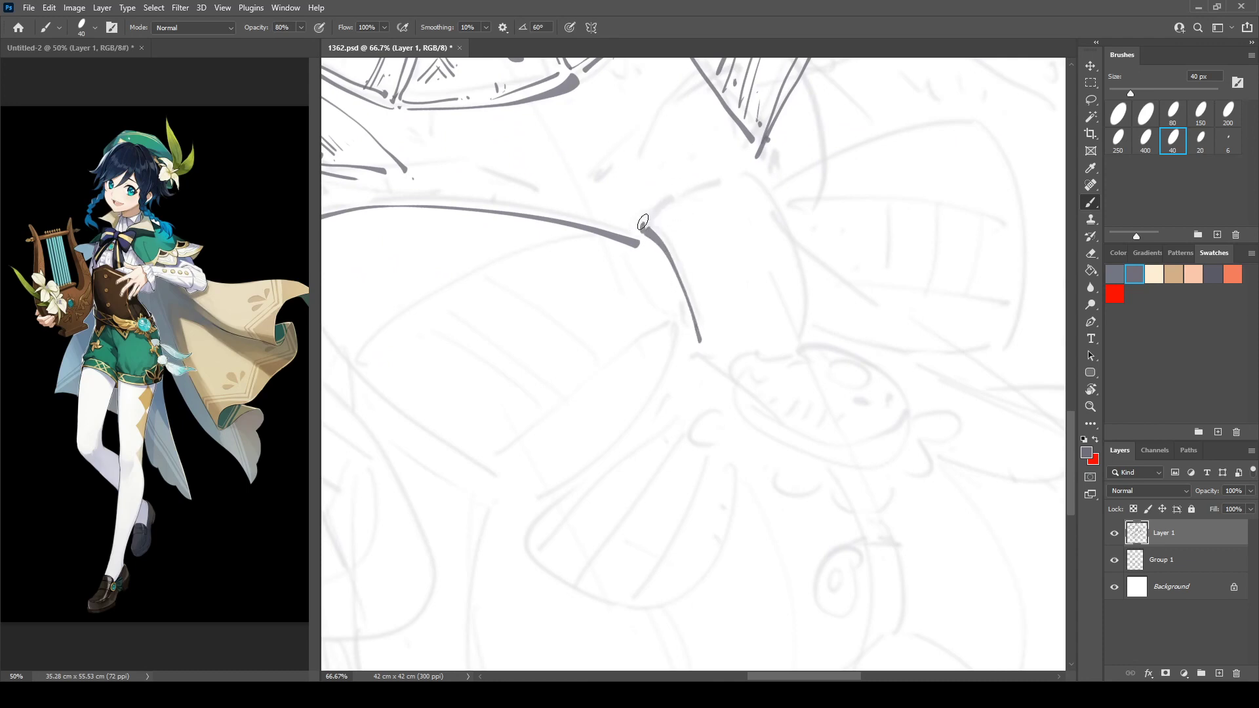
pyautogui.moveTo(643, 224)
pyautogui.mouseDown()
pyautogui.moveTo(769, 191)
pyautogui.moveTo(787, 235)
pyautogui.moveTo(790, 354)
pyautogui.mouseUp()
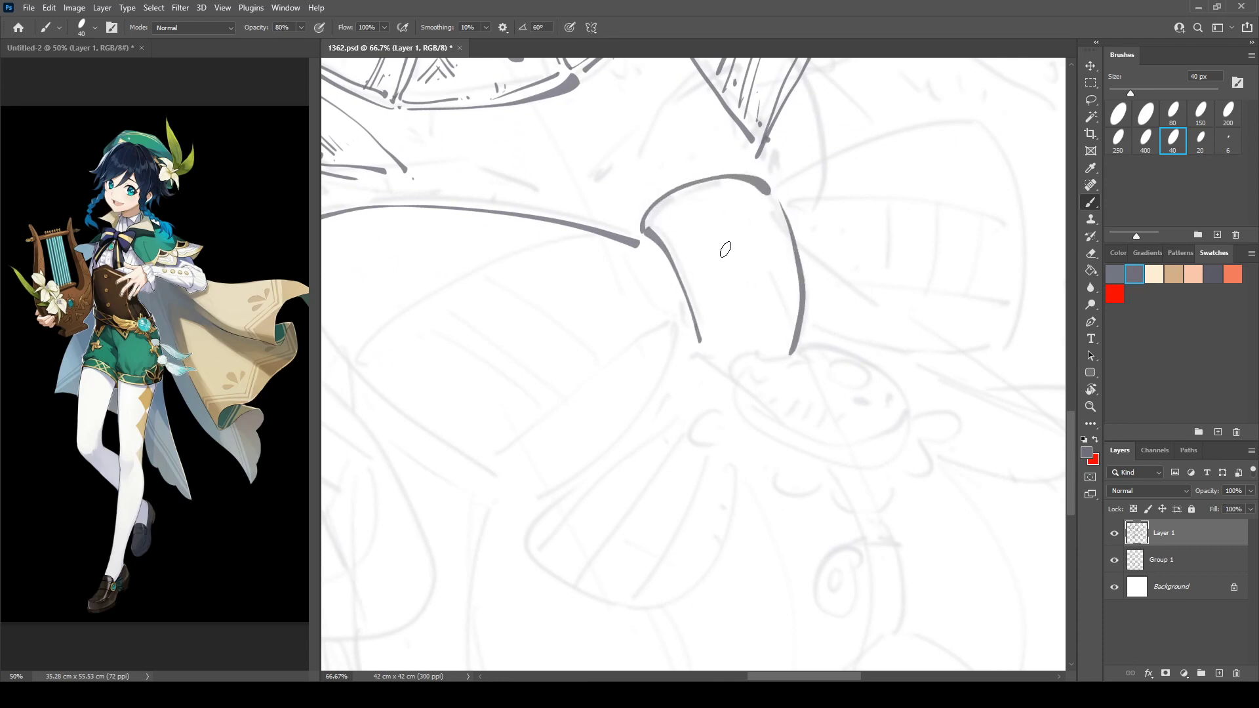
# Draw the curved fold lines on the bow's knot and hatch its side and lower end.
pyautogui.moveTo(667, 192)
pyautogui.mouseDown()
pyautogui.moveTo(731, 286)
pyautogui.moveTo(741, 332)
pyautogui.mouseUp()
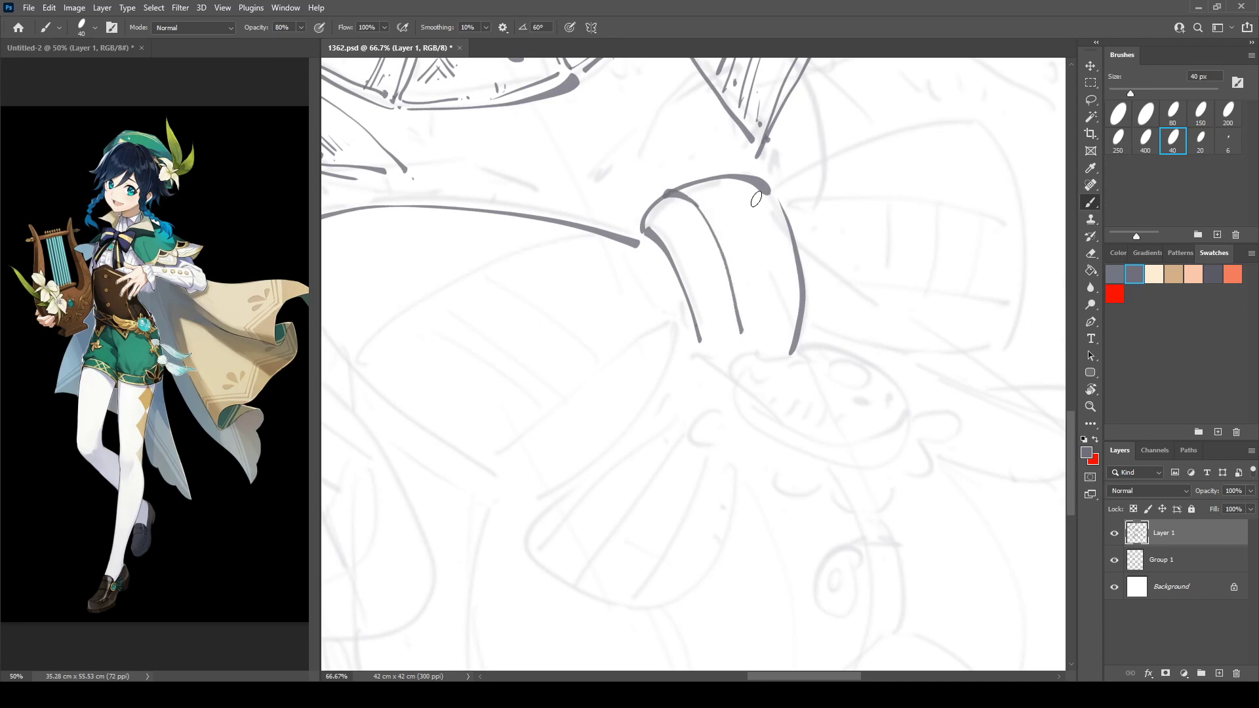
pyautogui.moveTo(737, 179)
pyautogui.mouseDown()
pyautogui.moveTo(784, 287)
pyautogui.moveTo(785, 338)
pyautogui.mouseUp()
pyautogui.moveTo(671, 202)
pyautogui.mouseDown()
pyautogui.moveTo(705, 236)
pyautogui.moveTo(745, 328)
pyautogui.mouseUp()
pyautogui.moveTo(736, 266); pyautogui.dragTo(752, 352)
pyautogui.moveTo(756, 303); pyautogui.dragTo(768, 345)
pyautogui.moveTo(774, 331); pyautogui.dragTo(776, 342)
pyautogui.moveTo(691, 281)
pyautogui.mouseDown()
pyautogui.moveTo(701, 270)
pyautogui.moveTo(711, 355)
pyautogui.mouseUp()
pyautogui.moveTo(826, 210); pyautogui.dragTo(629, 266)
pyautogui.moveTo(530, 347); pyautogui.dragTo(651, 308)
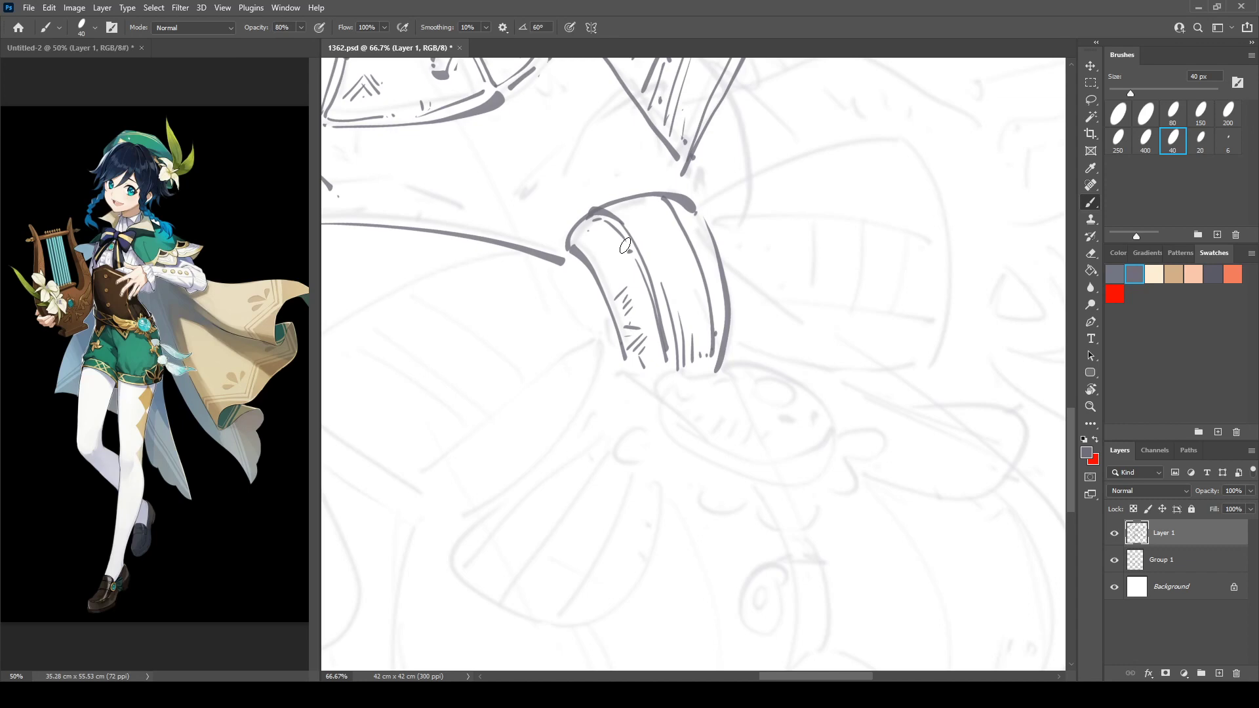
# Outline the bow's small loop and close the large loop's outline around to the knot.
pyautogui.moveTo(740, 203)
pyautogui.mouseDown()
pyautogui.moveTo(642, 237)
pyautogui.moveTo(546, 218)
pyautogui.moveTo(669, 181)
pyautogui.moveTo(714, 210)
pyautogui.moveTo(724, 387)
pyautogui.mouseUp()
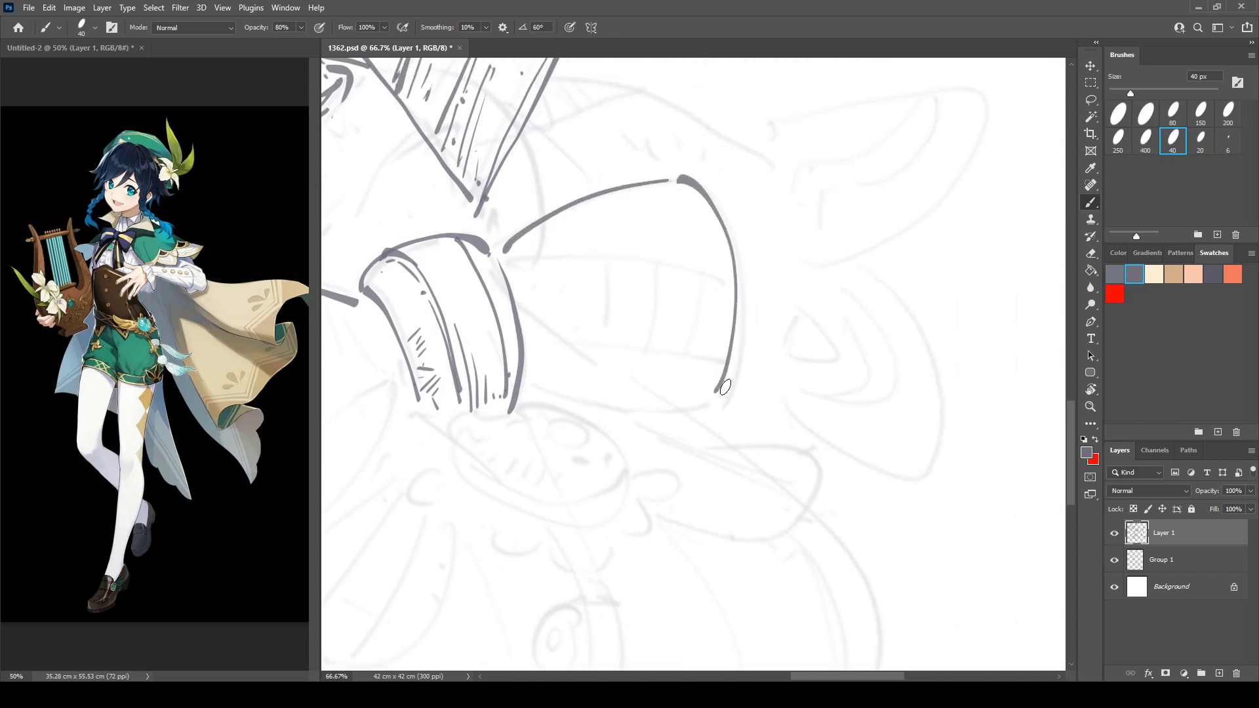
pyautogui.moveTo(534, 395)
pyautogui.mouseDown()
pyautogui.moveTo(585, 407)
pyautogui.moveTo(718, 395)
pyautogui.mouseUp()
pyautogui.moveTo(505, 431); pyautogui.dragTo(918, 355)
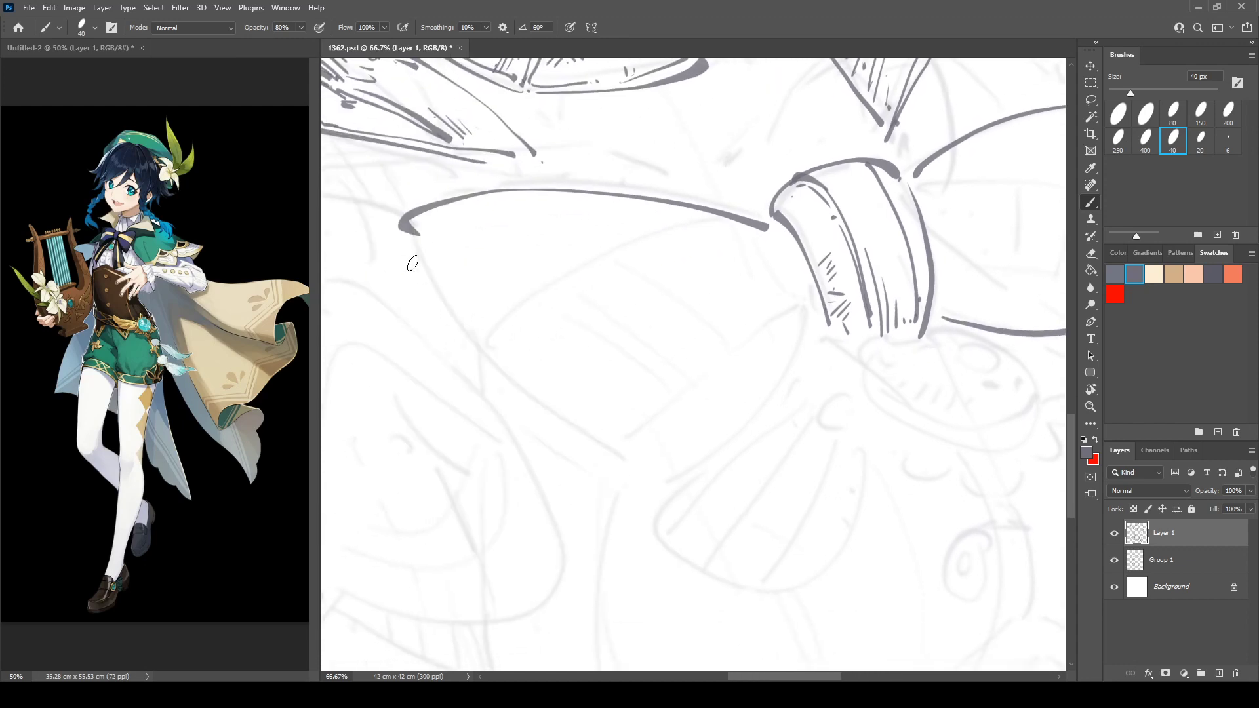
pyautogui.moveTo(411, 245)
pyautogui.mouseDown()
pyautogui.moveTo(555, 414)
pyautogui.moveTo(656, 458)
pyautogui.mouseUp()
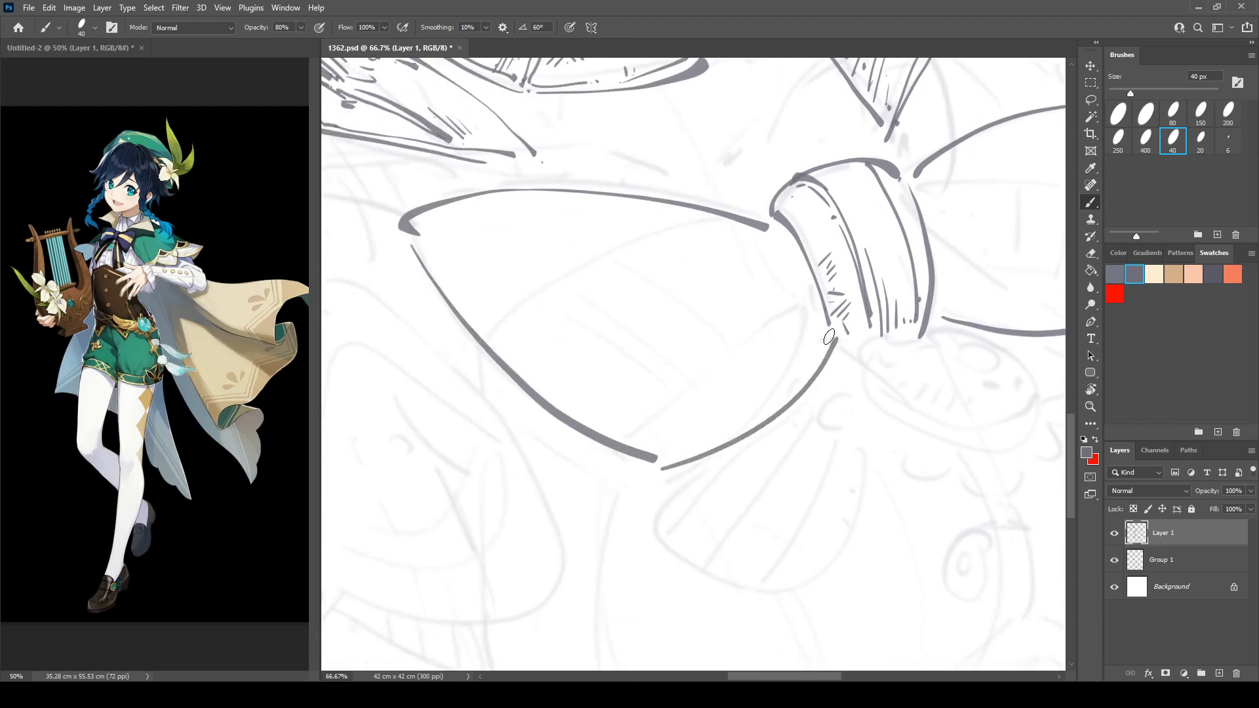
pyautogui.moveTo(817, 304)
pyautogui.mouseDown()
pyautogui.moveTo(772, 398)
pyautogui.moveTo(682, 464)
pyautogui.mouseUp()
# Draw the main fold lines on the bow's large loop and a small hatched crease beside the knot.
pyautogui.moveTo(491, 328)
pyautogui.mouseDown()
pyautogui.moveTo(541, 288)
pyautogui.moveTo(711, 224)
pyautogui.mouseUp()
pyautogui.moveTo(624, 443)
pyautogui.mouseDown()
pyautogui.moveTo(816, 295)
pyautogui.moveTo(646, 281)
pyautogui.mouseUp()
pyautogui.moveTo(715, 272)
pyautogui.mouseDown()
pyautogui.moveTo(760, 286)
pyautogui.moveTo(790, 275)
pyautogui.moveTo(632, 314)
pyautogui.moveTo(539, 360)
pyautogui.mouseUp()
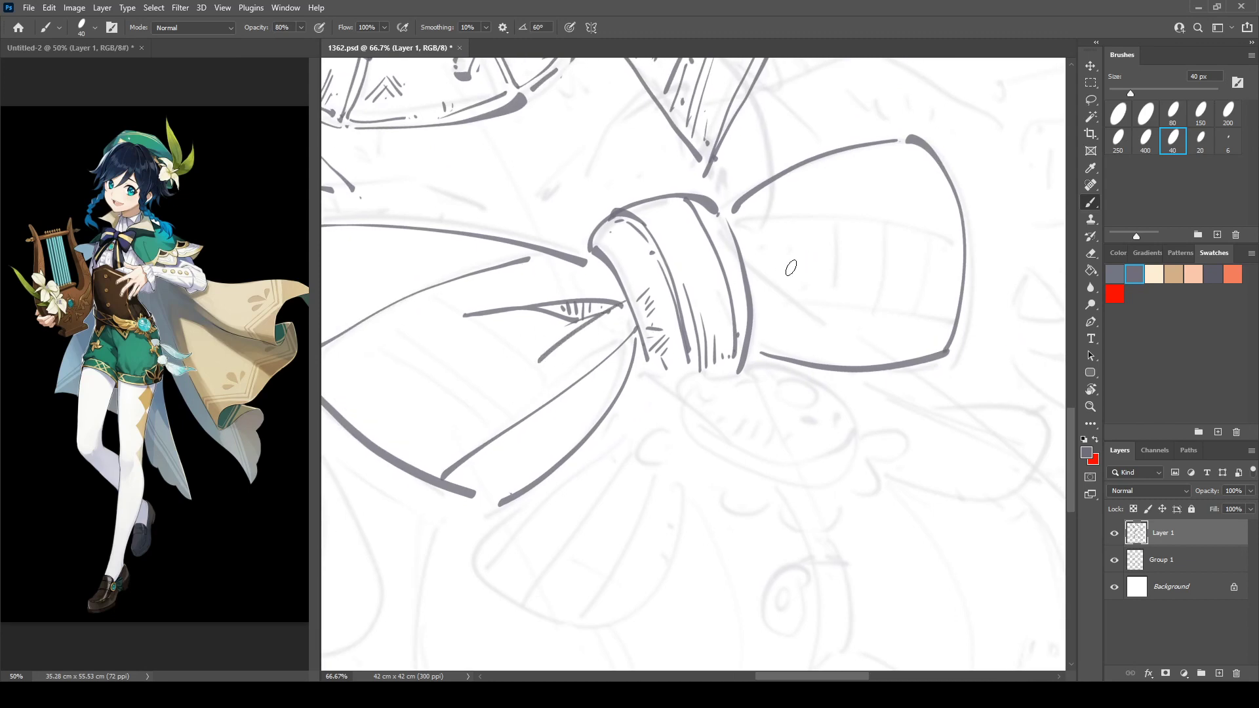
# Draw the fold lines across the bow's small loop, double them and add a pointed crease beside the knot.
pyautogui.moveTo(749, 275)
pyautogui.mouseDown()
pyautogui.moveTo(803, 241)
pyautogui.moveTo(782, 280)
pyautogui.moveTo(792, 295)
pyautogui.moveTo(776, 277)
pyautogui.moveTo(802, 242)
pyautogui.mouseUp()
pyautogui.moveTo(701, 205)
pyautogui.mouseDown()
pyautogui.moveTo(719, 218)
pyautogui.moveTo(956, 238)
pyautogui.mouseUp()
pyautogui.moveTo(751, 306)
pyautogui.mouseDown()
pyautogui.moveTo(948, 331)
pyautogui.moveTo(934, 274)
pyautogui.mouseUp()
pyautogui.press('r')
pyautogui.press('b')
pyautogui.click(751, 192)
pyautogui.click(761, 188)
pyautogui.moveTo(699, 208); pyautogui.dragTo(905, 165)
pyautogui.moveTo(749, 299)
pyautogui.mouseDown()
pyautogui.moveTo(814, 278)
pyautogui.moveTo(937, 280)
pyautogui.mouseUp()
# Hatch the small loop near its outer edge, beside the knot and at its upper corner.
pyautogui.moveTo(868, 194)
pyautogui.mouseDown()
pyautogui.moveTo(925, 211)
pyautogui.moveTo(901, 237)
pyautogui.mouseUp()
pyautogui.moveTo(915, 224); pyautogui.dragTo(918, 236)
pyautogui.moveTo(880, 283); pyautogui.dragTo(889, 291)
pyautogui.moveTo(897, 285); pyautogui.dragTo(903, 291)
pyautogui.moveTo(907, 284); pyautogui.dragTo(912, 287)
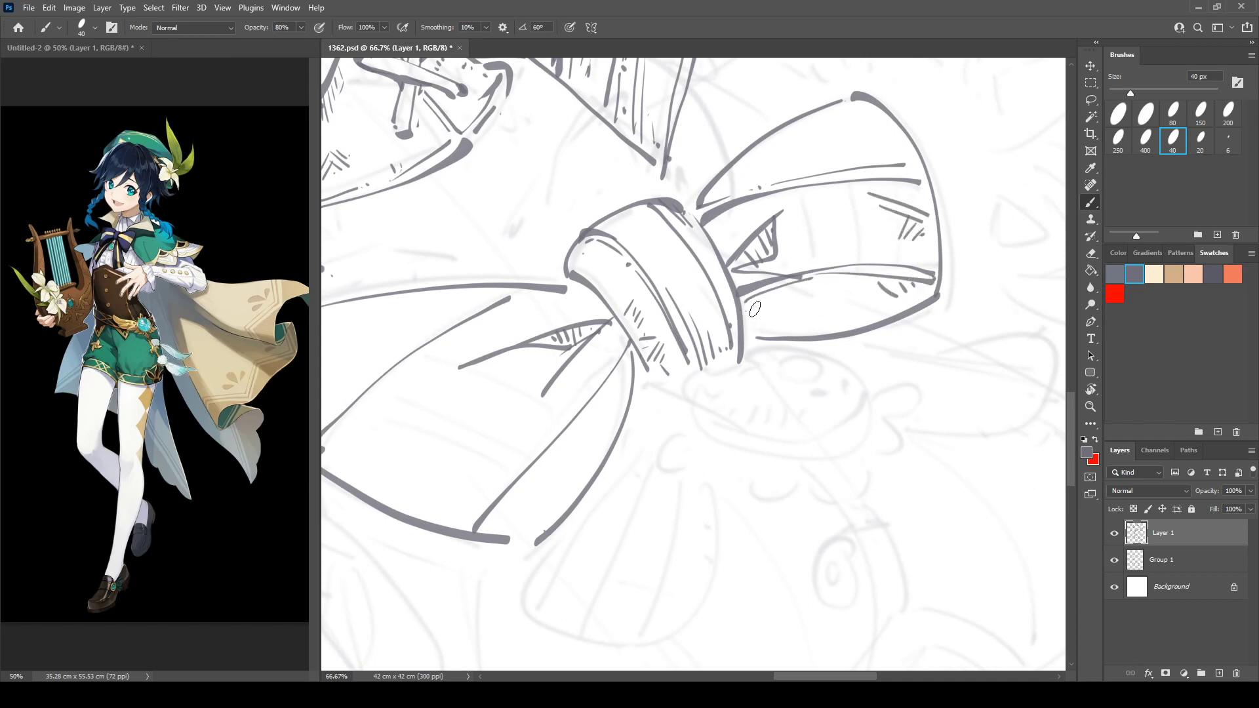
pyautogui.moveTo(748, 307); pyautogui.dragTo(768, 303)
pyautogui.moveTo(747, 313); pyautogui.dragTo(770, 309)
pyautogui.moveTo(749, 317); pyautogui.dragTo(771, 319)
pyautogui.moveTo(777, 326); pyautogui.dragTo(779, 330)
pyautogui.moveTo(854, 106); pyautogui.dragTo(852, 119)
# Double the large loop's fold lines and add crease lines and marks where it meets the knot.
pyautogui.press('space')
pyautogui.moveTo(590, 367)
pyautogui.mouseDown()
pyautogui.moveTo(602, 373)
pyautogui.moveTo(753, 266)
pyautogui.mouseUp()
pyautogui.press('r')
pyautogui.moveTo(753, 267); pyautogui.dragTo(775, 284)
pyautogui.click(670, 393)
pyautogui.moveTo(628, 413); pyautogui.dragTo(808, 278)
pyautogui.moveTo(479, 300)
pyautogui.mouseDown()
pyautogui.moveTo(522, 254)
pyautogui.moveTo(649, 202)
pyautogui.moveTo(709, 193)
pyautogui.moveTo(798, 208)
pyautogui.mouseUp()
pyautogui.moveTo(710, 209); pyautogui.dragTo(802, 211)
pyautogui.moveTo(786, 169); pyautogui.dragTo(787, 182)
pyautogui.moveTo(800, 172); pyautogui.dragTo(792, 188)
pyautogui.moveTo(838, 146); pyautogui.dragTo(843, 157)
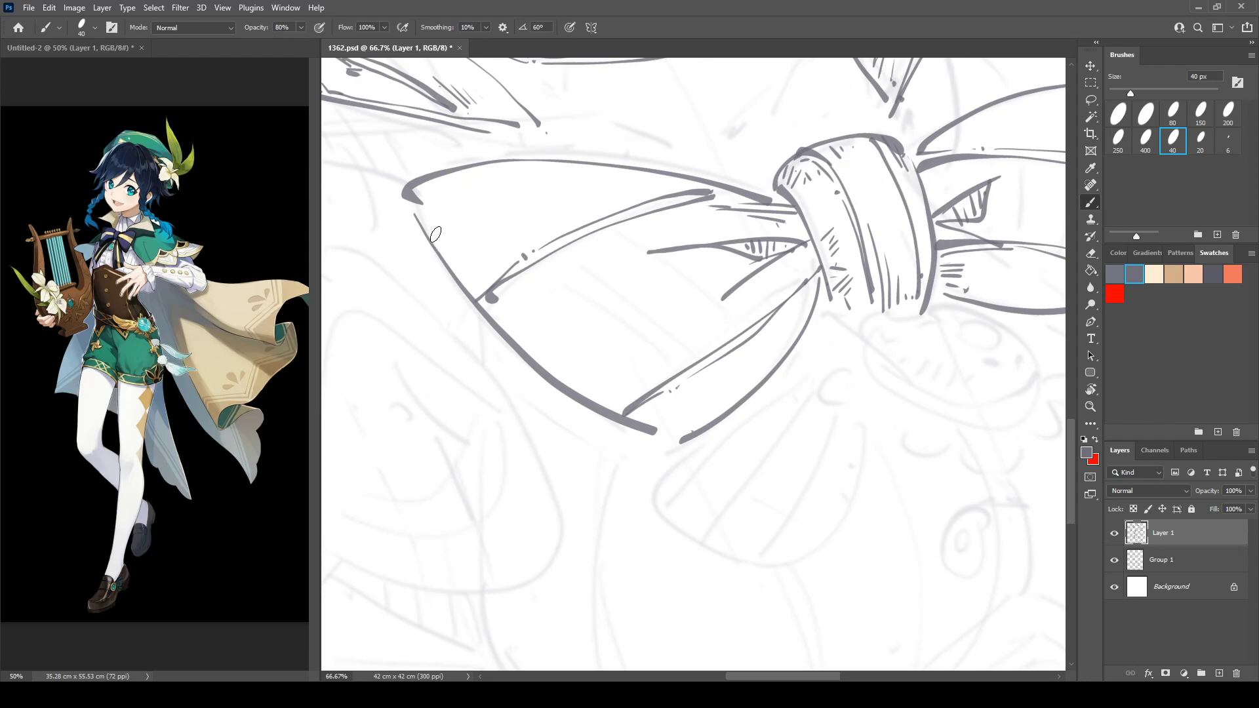
# Hatch the large loop at its outer corner, middle section, lower fold and beside the knot.
pyautogui.moveTo(426, 215)
pyautogui.mouseDown()
pyautogui.moveTo(475, 181)
pyautogui.moveTo(492, 183)
pyautogui.moveTo(463, 208)
pyautogui.moveTo(483, 209)
pyautogui.mouseUp()
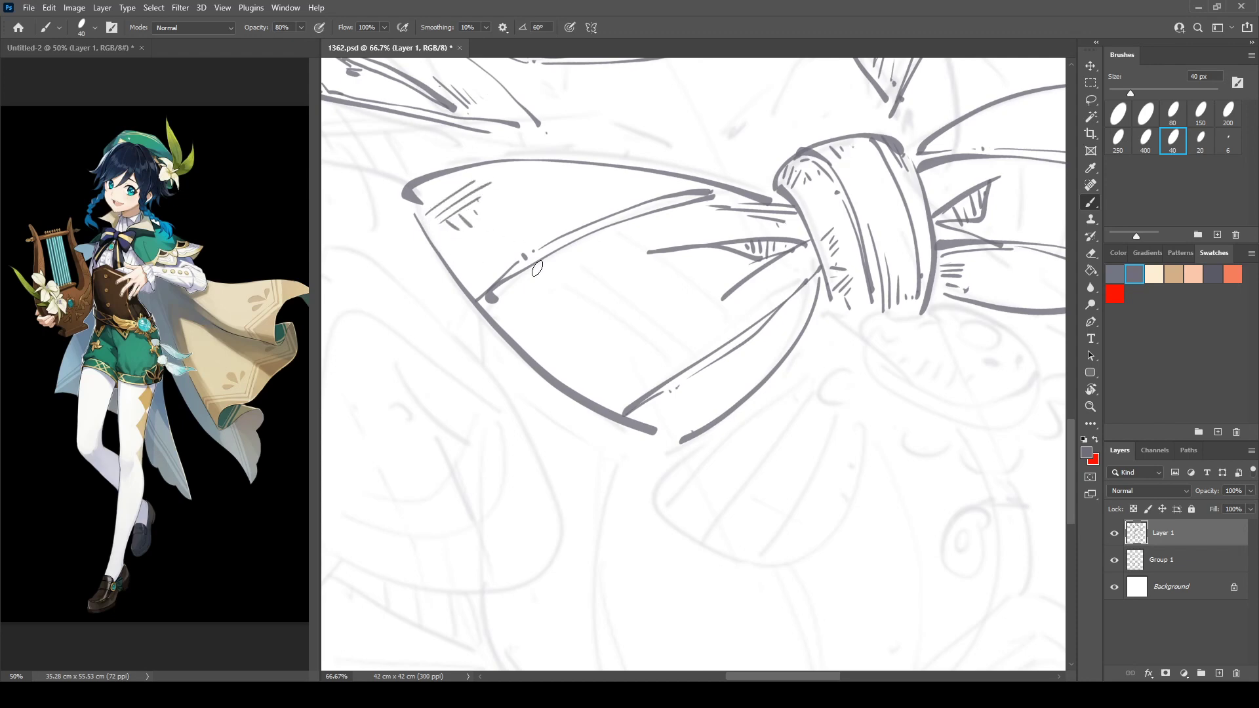
pyautogui.moveTo(577, 361); pyautogui.dragTo(676, 313)
pyautogui.moveTo(574, 379)
pyautogui.mouseDown()
pyautogui.moveTo(639, 332)
pyautogui.moveTo(629, 358)
pyautogui.moveTo(653, 431)
pyautogui.moveTo(664, 431)
pyautogui.mouseUp()
pyautogui.moveTo(678, 394); pyautogui.dragTo(682, 434)
pyautogui.moveTo(694, 397); pyautogui.dragTo(713, 420)
pyautogui.moveTo(696, 420)
pyautogui.mouseDown()
pyautogui.moveTo(715, 425)
pyautogui.moveTo(707, 407)
pyautogui.mouseUp()
pyautogui.moveTo(722, 391); pyautogui.dragTo(720, 405)
pyautogui.moveTo(824, 261); pyautogui.dragTo(792, 336)
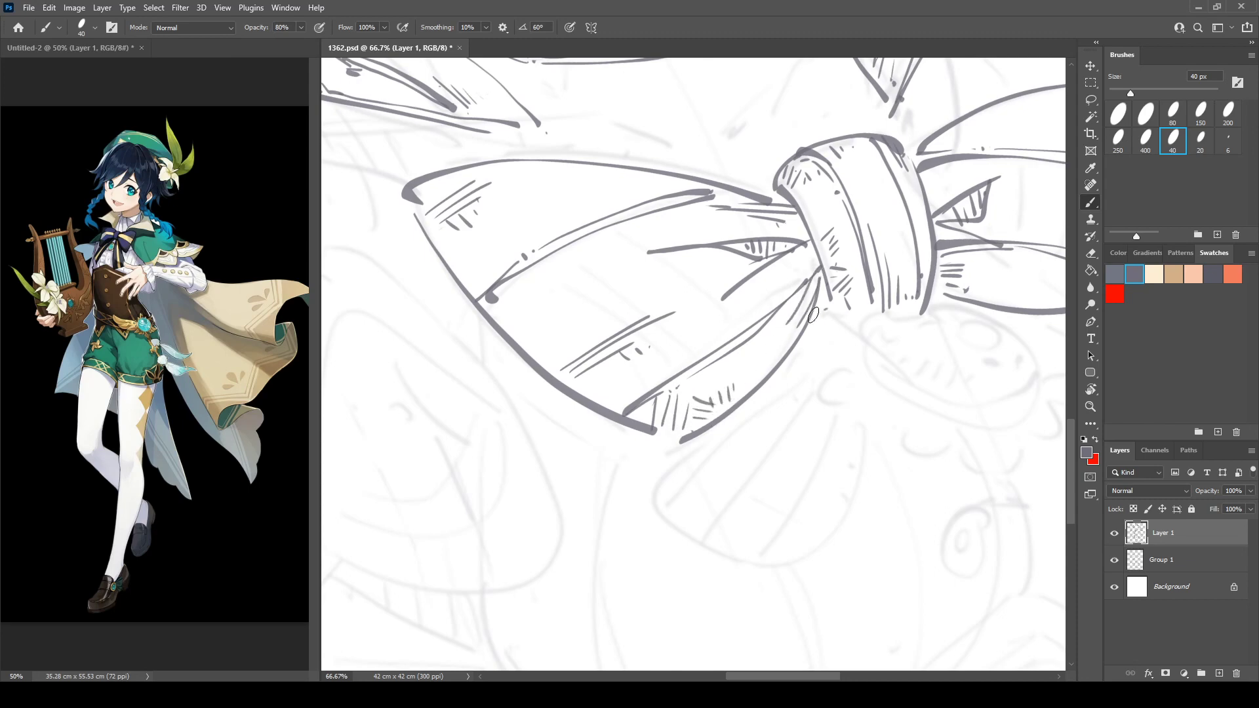
pyautogui.moveTo(800, 219)
pyautogui.mouseDown()
pyautogui.moveTo(827, 316)
pyautogui.moveTo(562, 275)
pyautogui.mouseUp()
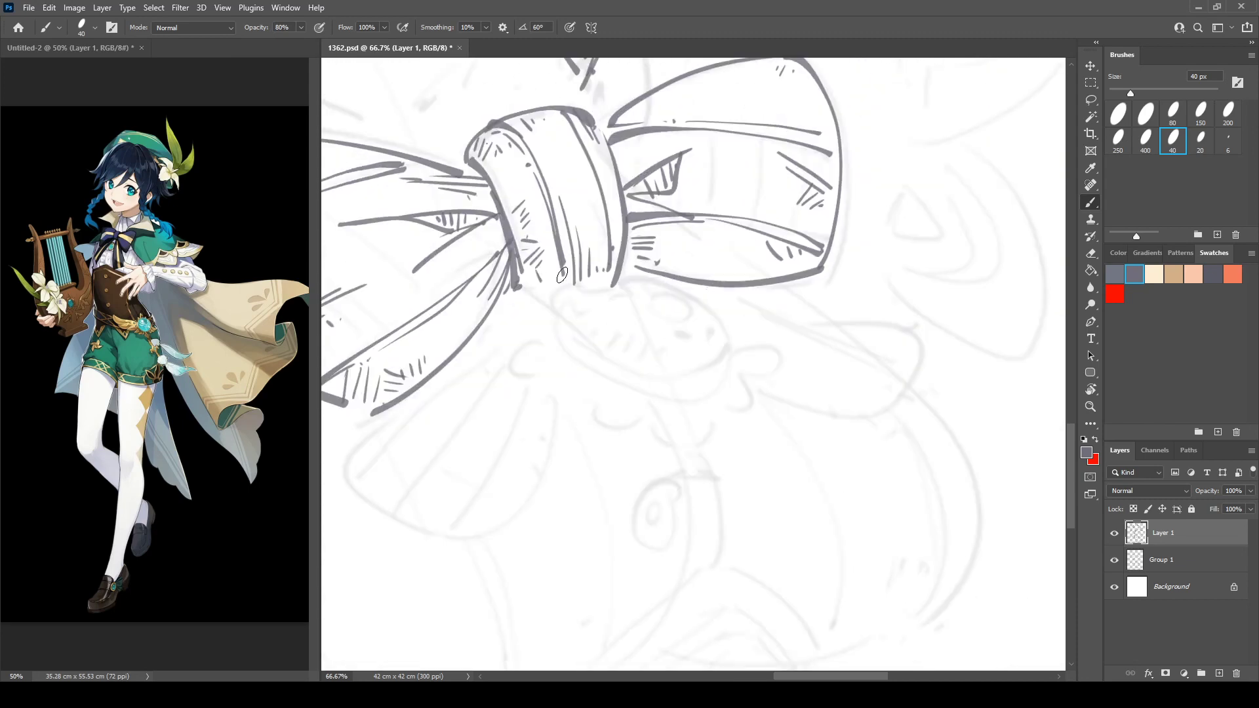
# Flip the canvas horizontally and ink the oval gem under the bow's knot with its inner highlight shapes.
pyautogui.moveTo(612, 320); pyautogui.dragTo(590, 326)
pyautogui.hotkey('ctrl', 'shift', 'h')
pyautogui.moveTo(660, 289); pyautogui.dragTo(857, 280)
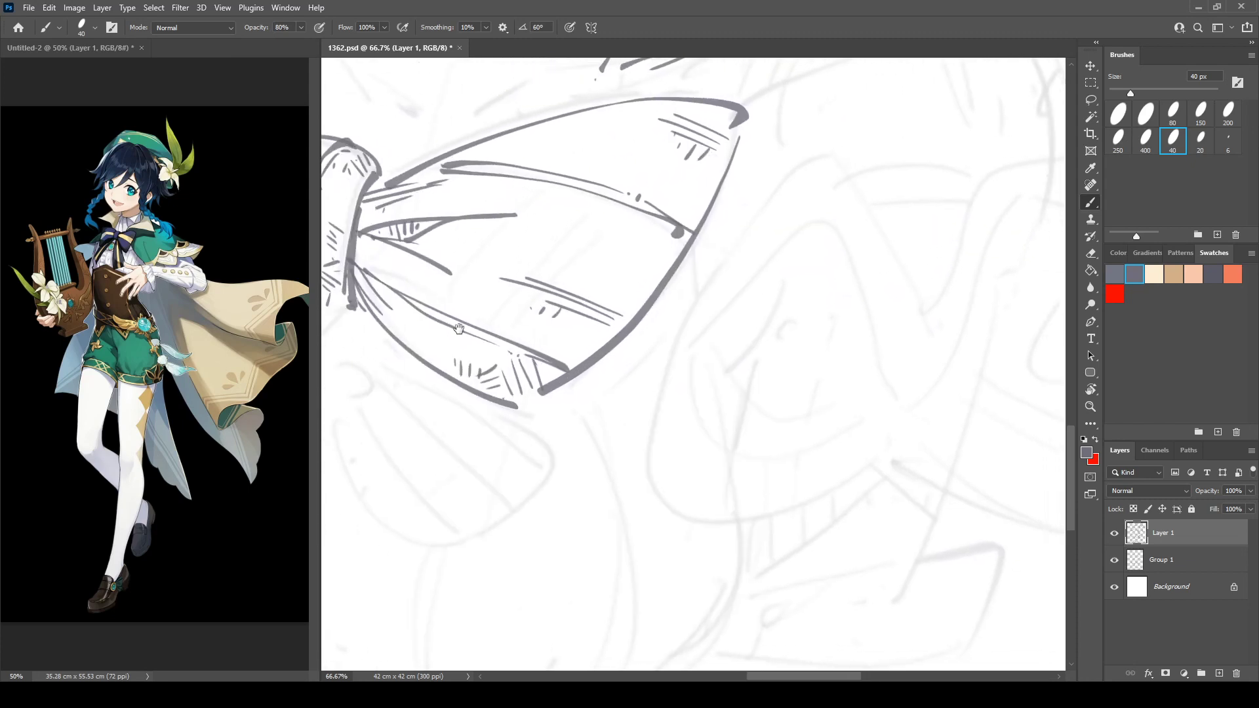
pyautogui.moveTo(354, 335)
pyautogui.mouseDown()
pyautogui.moveTo(728, 280)
pyautogui.moveTo(661, 271)
pyautogui.moveTo(718, 292)
pyautogui.moveTo(696, 269)
pyautogui.moveTo(586, 288)
pyautogui.moveTo(711, 268)
pyautogui.moveTo(688, 294)
pyautogui.moveTo(699, 292)
pyautogui.moveTo(608, 294)
pyautogui.moveTo(666, 267)
pyautogui.mouseUp()
pyautogui.hotkey('ctrl', 'z')
pyautogui.hotkey('ctrl', 'z')
pyautogui.hotkey('ctrl', 'z')
pyautogui.press('e')
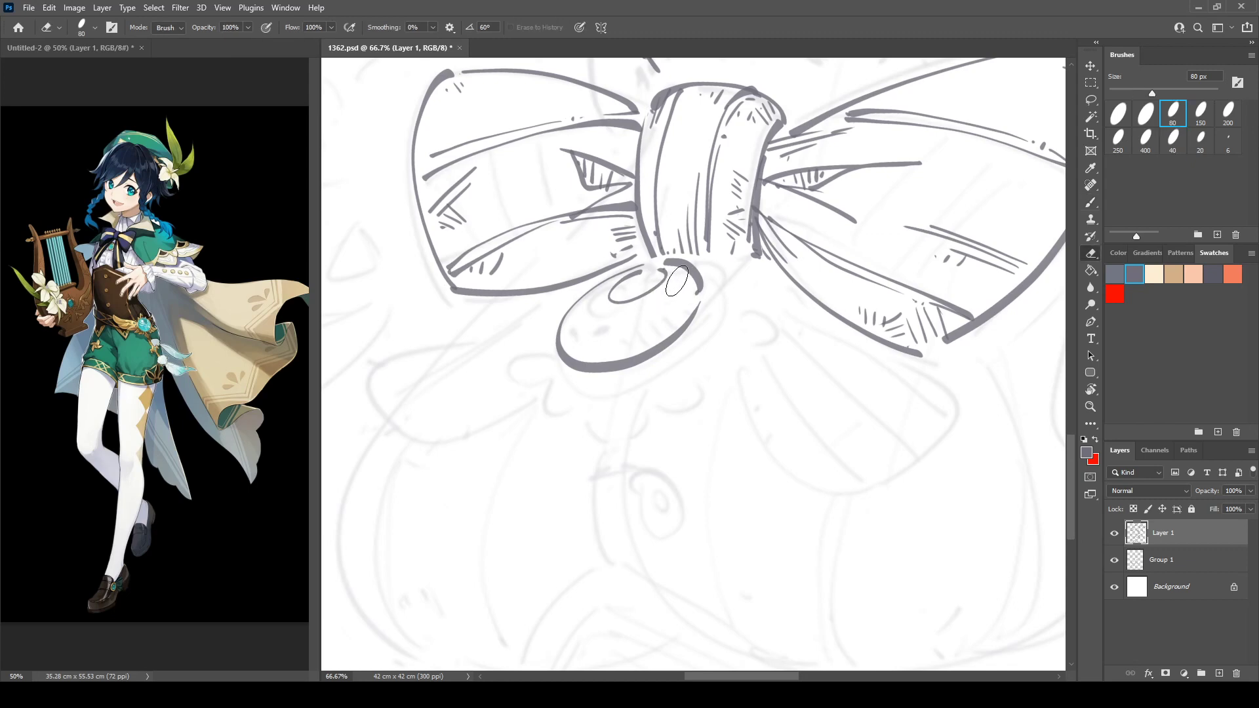
pyautogui.press('b')
pyautogui.moveTo(602, 352)
pyautogui.mouseDown()
pyautogui.moveTo(619, 322)
pyautogui.moveTo(648, 320)
pyautogui.mouseUp()
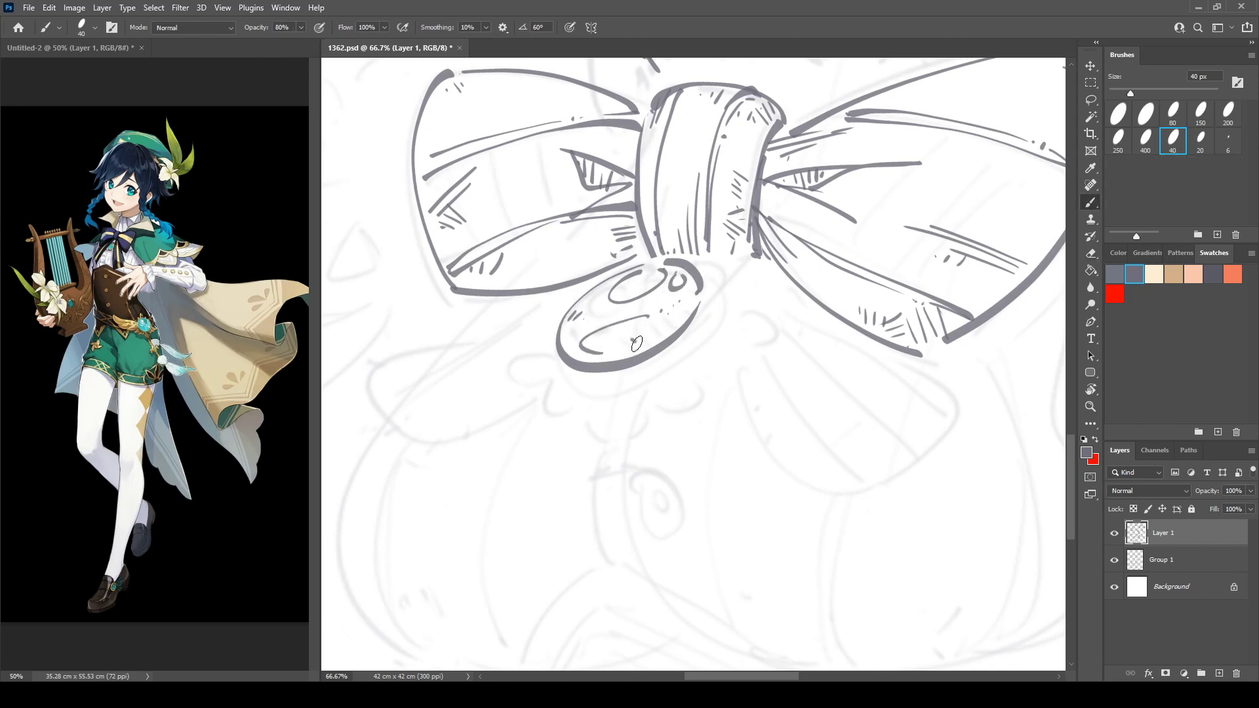
# Draw the gem's outer rim and its scalloped ornamental frame of small curls and petals.
pyautogui.moveTo(562, 373)
pyautogui.mouseDown()
pyautogui.moveTo(580, 382)
pyautogui.moveTo(679, 343)
pyautogui.moveTo(715, 276)
pyautogui.mouseUp()
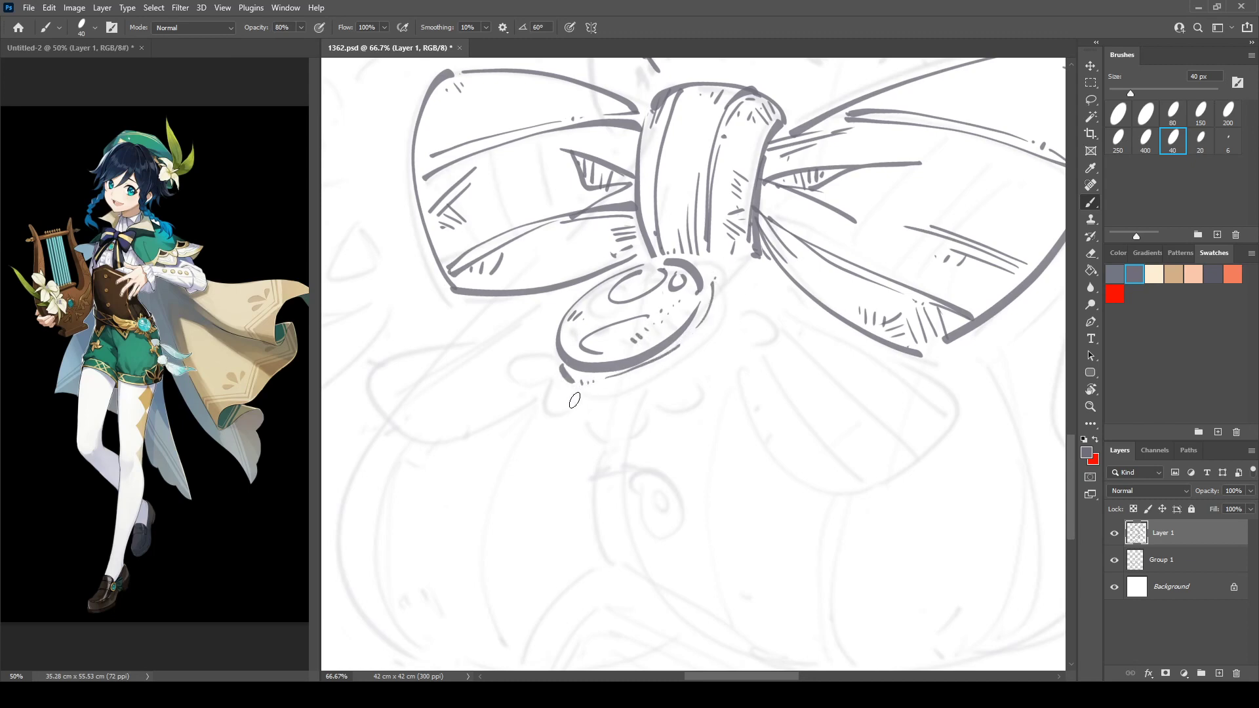
pyautogui.moveTo(564, 379)
pyautogui.mouseDown()
pyautogui.moveTo(542, 404)
pyautogui.moveTo(564, 407)
pyautogui.mouseUp()
pyautogui.moveTo(567, 408)
pyautogui.mouseDown()
pyautogui.moveTo(576, 433)
pyautogui.moveTo(609, 409)
pyautogui.mouseUp()
pyautogui.moveTo(625, 388)
pyautogui.mouseDown()
pyautogui.moveTo(631, 396)
pyautogui.moveTo(760, 315)
pyautogui.moveTo(725, 299)
pyautogui.moveTo(735, 269)
pyautogui.moveTo(742, 281)
pyautogui.mouseUp()
pyautogui.moveTo(551, 341)
pyautogui.mouseDown()
pyautogui.moveTo(525, 349)
pyautogui.moveTo(548, 359)
pyautogui.moveTo(568, 422)
pyautogui.moveTo(626, 380)
pyautogui.moveTo(653, 390)
pyautogui.moveTo(754, 305)
pyautogui.moveTo(717, 322)
pyautogui.mouseUp()
pyautogui.moveTo(591, 383); pyautogui.dragTo(593, 364)
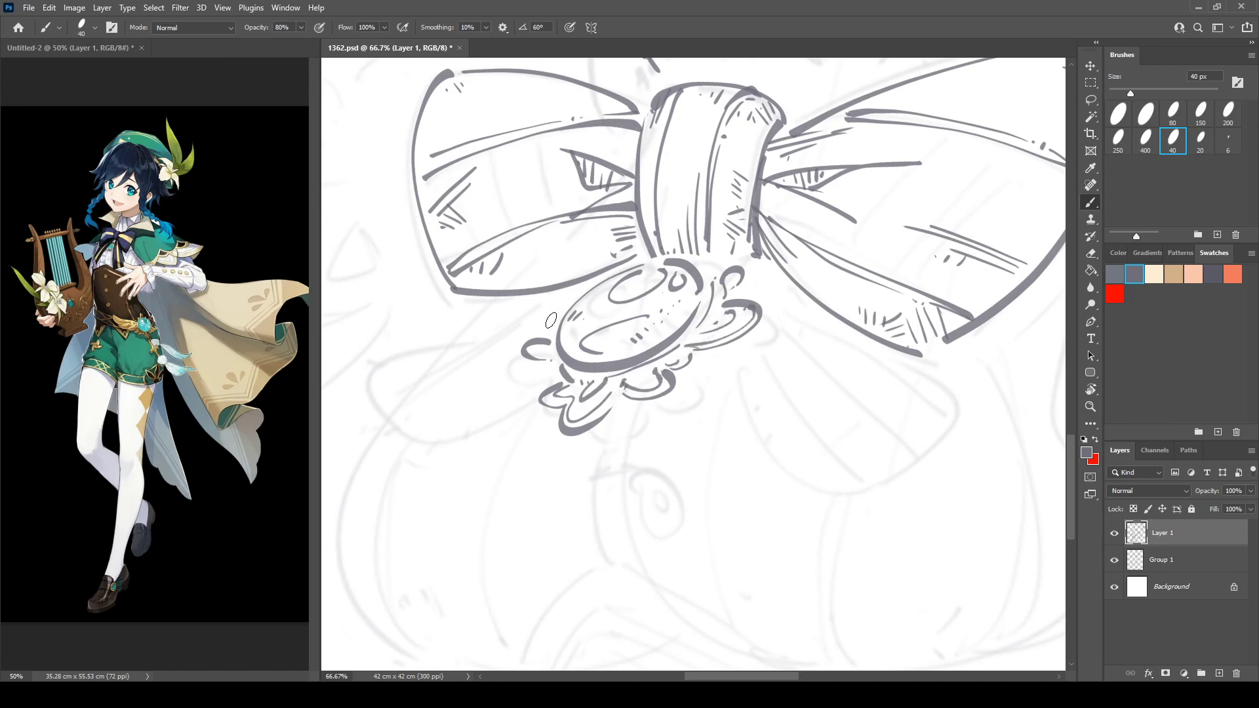
pyautogui.moveTo(721, 256)
pyautogui.mouseDown()
pyautogui.moveTo(519, 459)
pyautogui.moveTo(806, 136)
pyautogui.mouseUp()
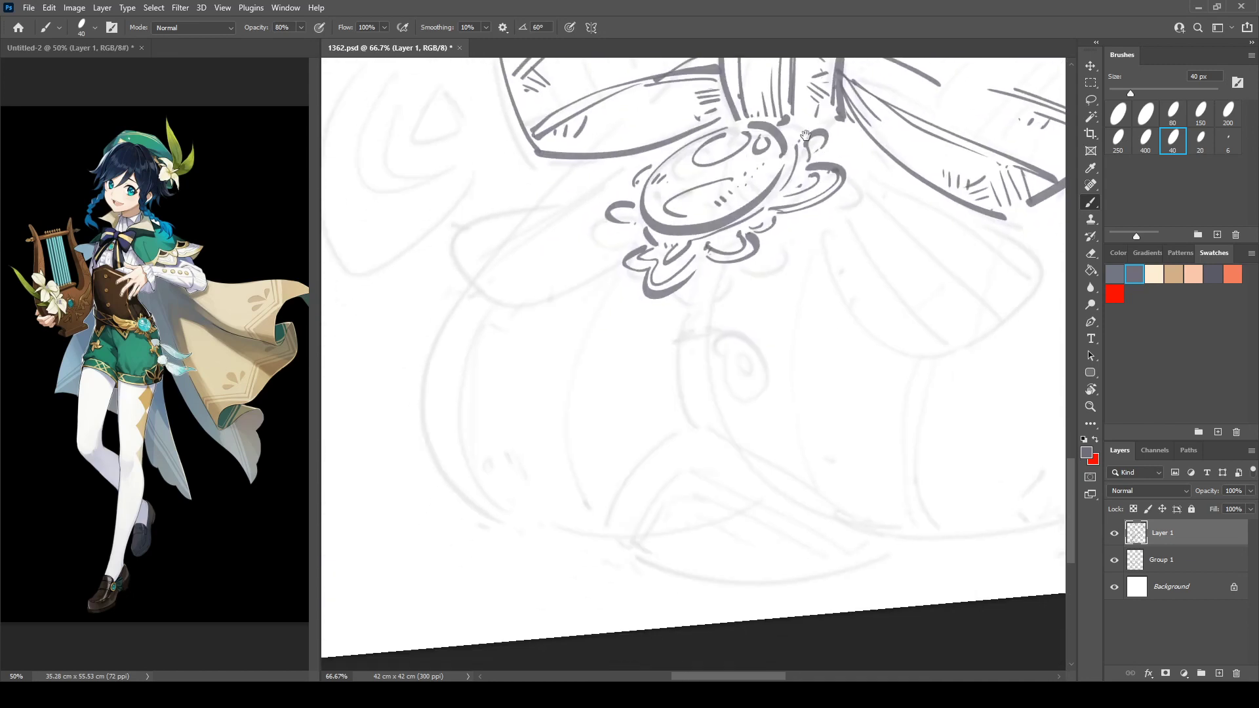
# Ink the outline of the wide ribbon tail hanging beside the gem under the bow's larger loop.
pyautogui.moveTo(696, 282)
pyautogui.mouseDown()
pyautogui.moveTo(520, 356)
pyautogui.moveTo(551, 348)
pyautogui.mouseUp()
pyautogui.moveTo(561, 397)
pyautogui.mouseDown()
pyautogui.moveTo(676, 461)
pyautogui.moveTo(750, 396)
pyautogui.mouseUp()
pyautogui.moveTo(555, 368); pyautogui.dragTo(553, 360)
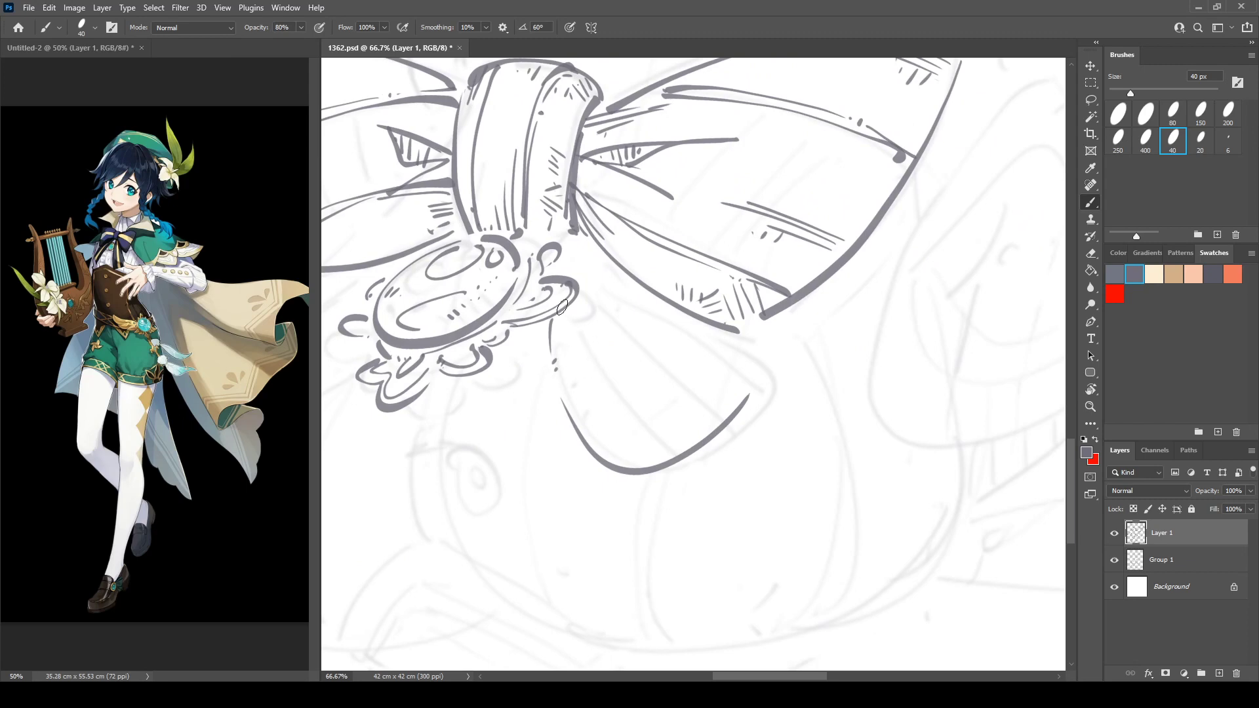
pyautogui.moveTo(746, 384); pyautogui.dragTo(573, 258)
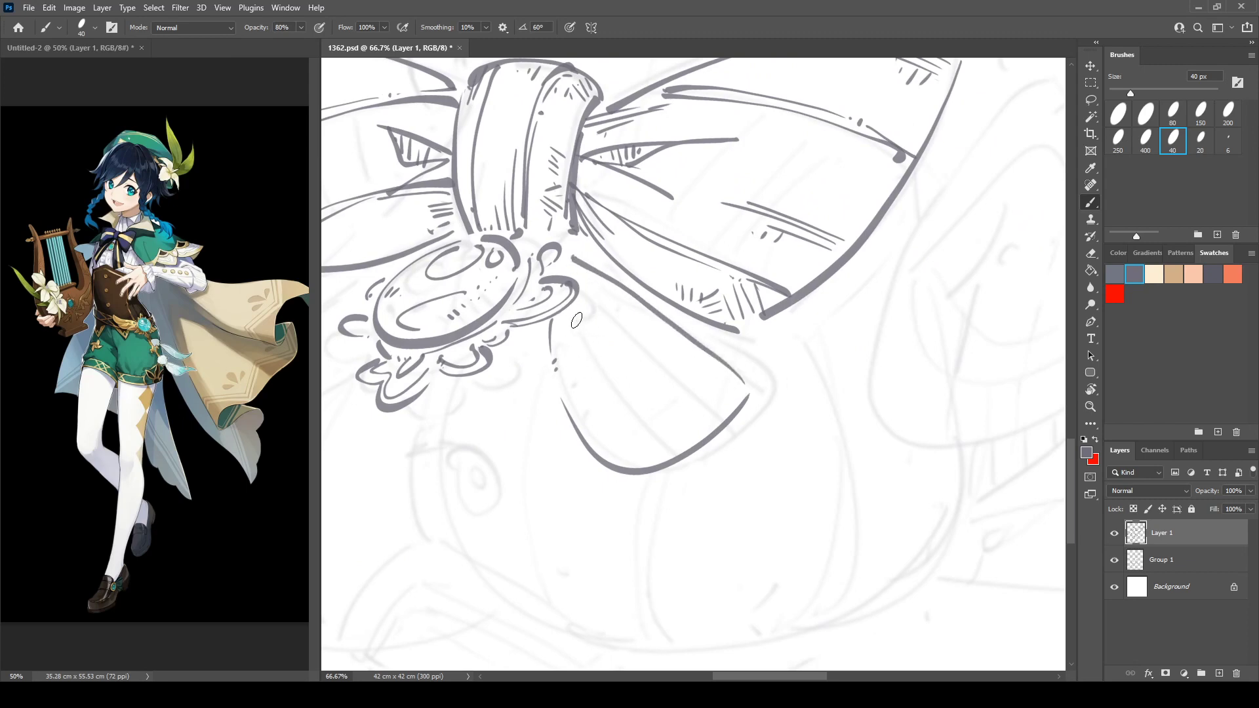
# Draw doubled fold lines down the wide ribbon tail and hatch its gathered top beside the gem frame.
pyautogui.moveTo(572, 313); pyautogui.dragTo(581, 335)
pyautogui.moveTo(609, 398); pyautogui.dragTo(663, 458)
pyautogui.moveTo(635, 349); pyautogui.dragTo(720, 430)
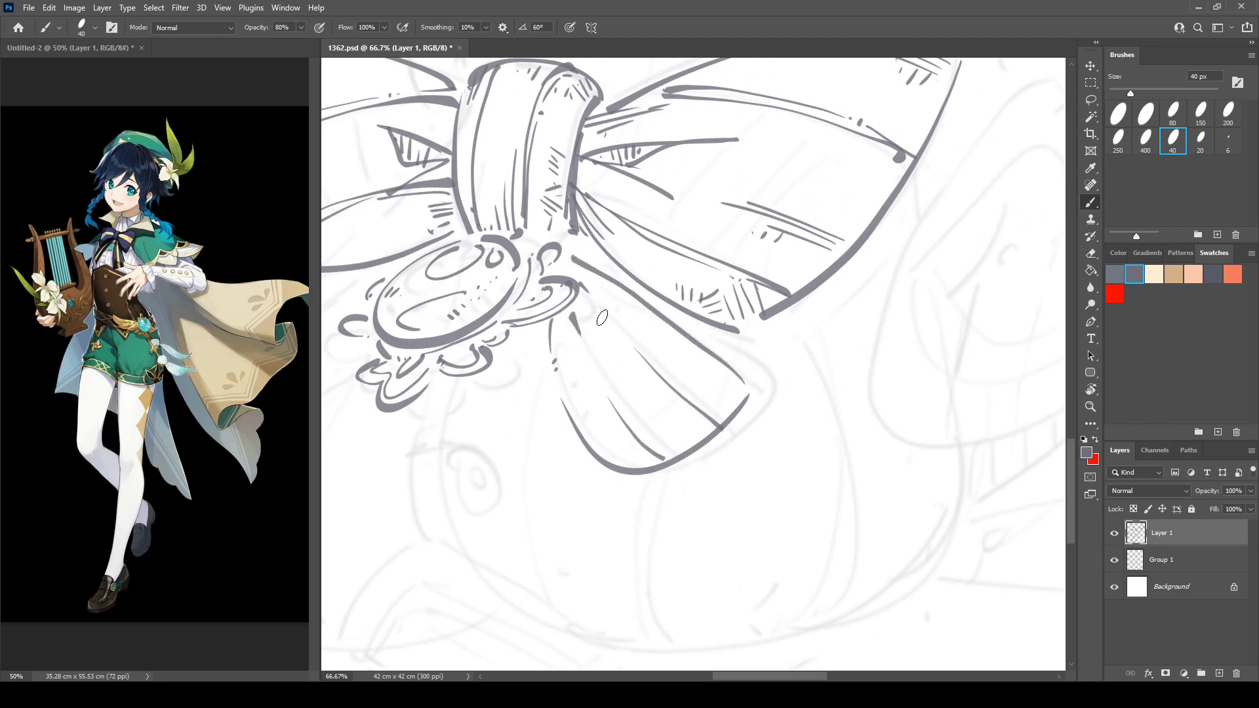
pyautogui.moveTo(579, 284)
pyautogui.mouseDown()
pyautogui.moveTo(617, 328)
pyautogui.moveTo(600, 378)
pyautogui.mouseUp()
pyautogui.moveTo(566, 313); pyautogui.dragTo(648, 457)
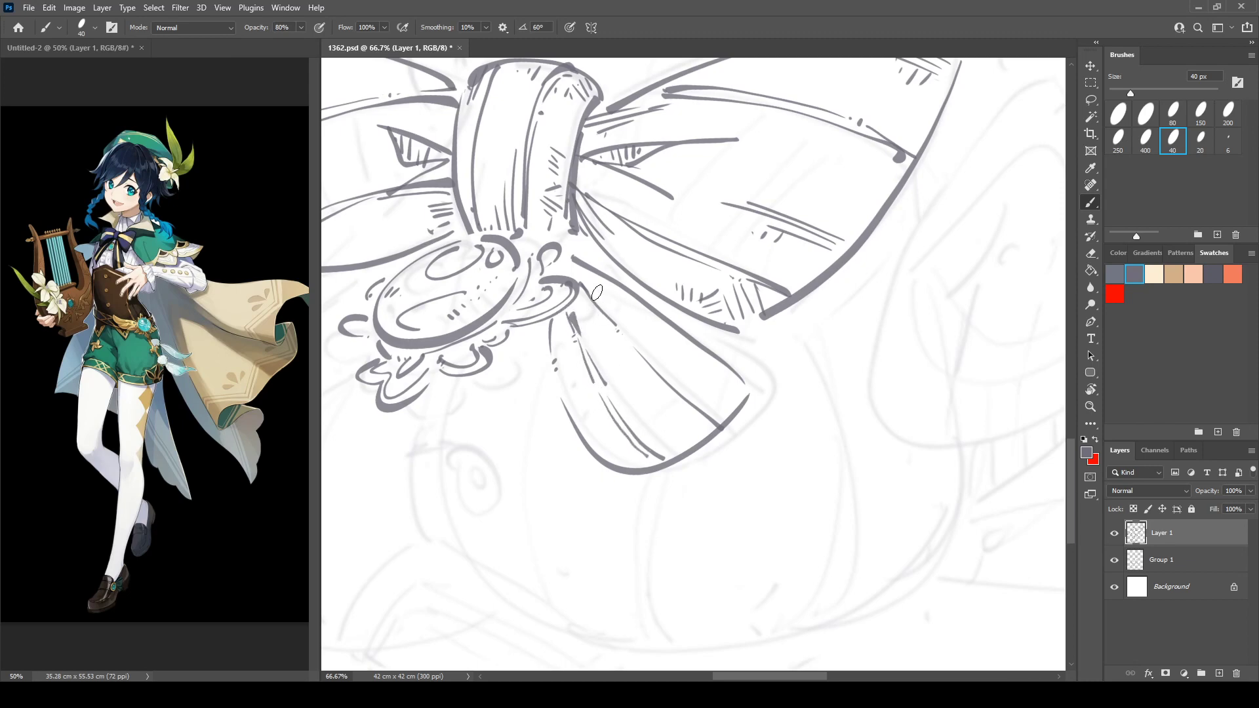
pyautogui.moveTo(596, 293)
pyautogui.mouseDown()
pyautogui.moveTo(659, 375)
pyautogui.moveTo(726, 425)
pyautogui.mouseUp()
pyautogui.moveTo(575, 303)
pyautogui.mouseDown()
pyautogui.moveTo(589, 344)
pyautogui.moveTo(612, 338)
pyautogui.moveTo(554, 340)
pyautogui.mouseUp()
pyautogui.moveTo(626, 315); pyautogui.dragTo(640, 337)
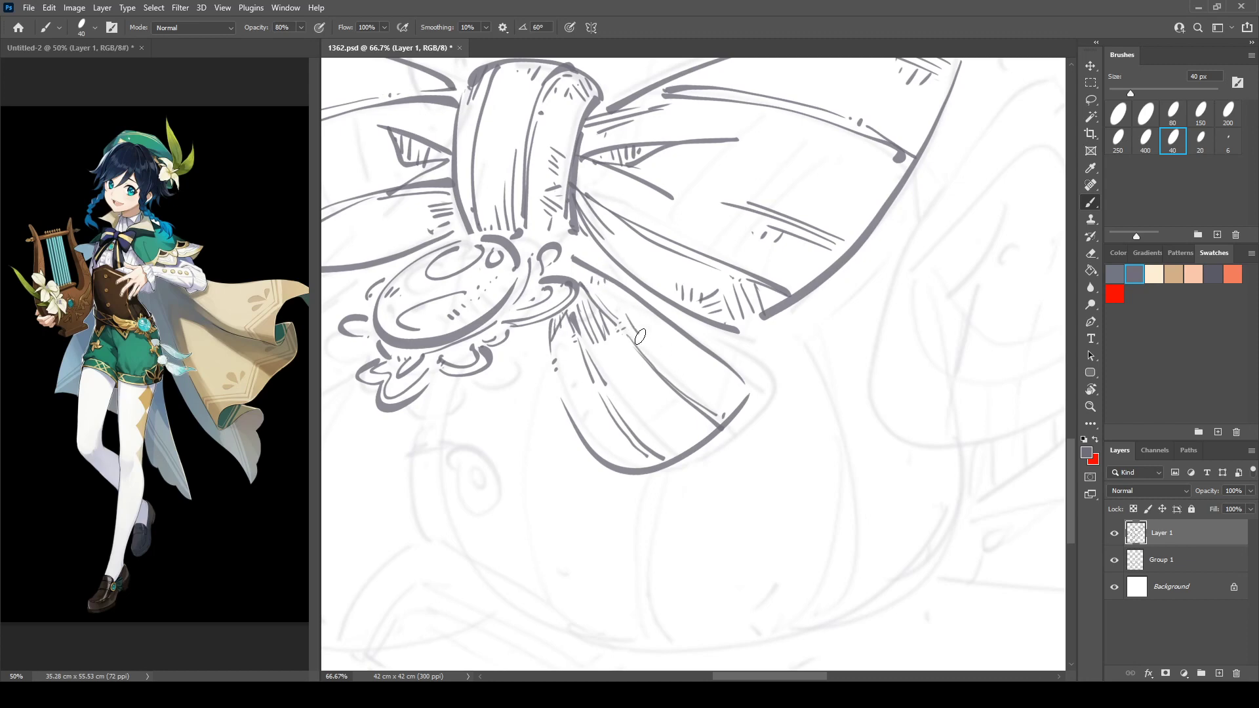
# Ink the outline of the narrower ribbon tail on the other side of the gem, with a rounded outer end.
pyautogui.moveTo(598, 429)
pyautogui.mouseDown()
pyautogui.moveTo(607, 456)
pyautogui.moveTo(628, 455)
pyautogui.moveTo(836, 358)
pyautogui.mouseUp()
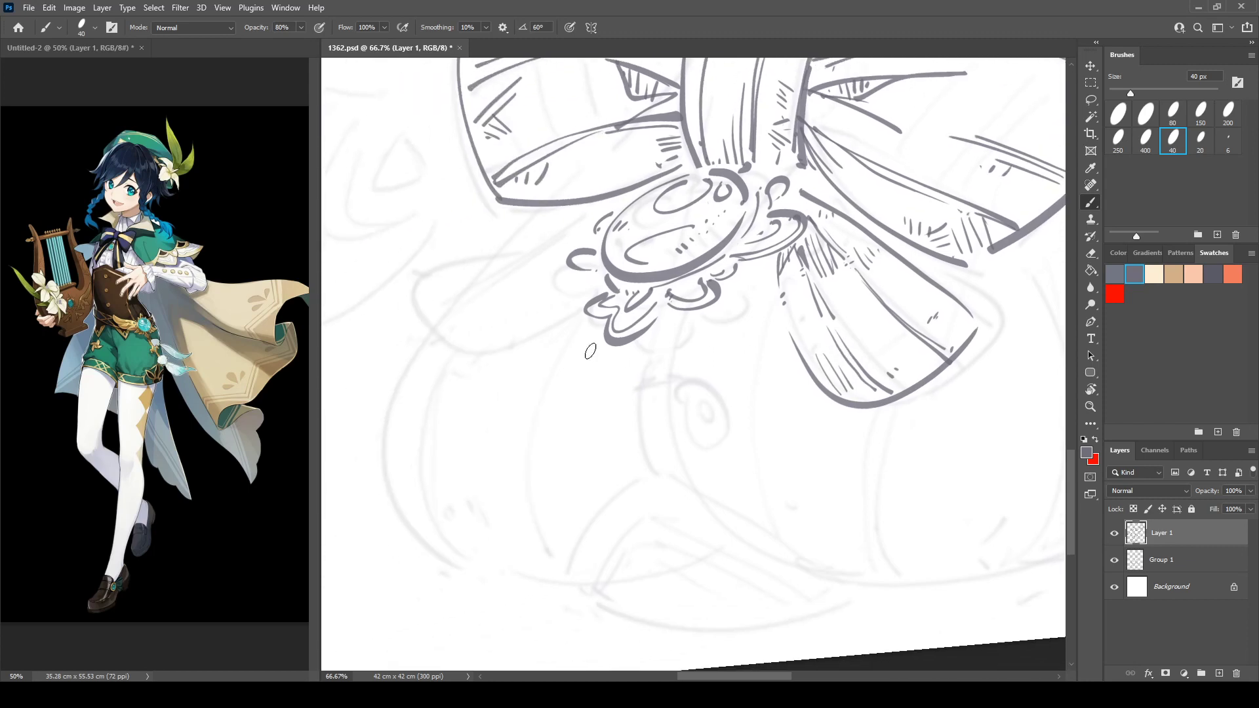
pyautogui.moveTo(413, 284)
pyautogui.mouseDown()
pyautogui.moveTo(486, 349)
pyautogui.moveTo(502, 344)
pyautogui.mouseUp()
pyautogui.press('e')
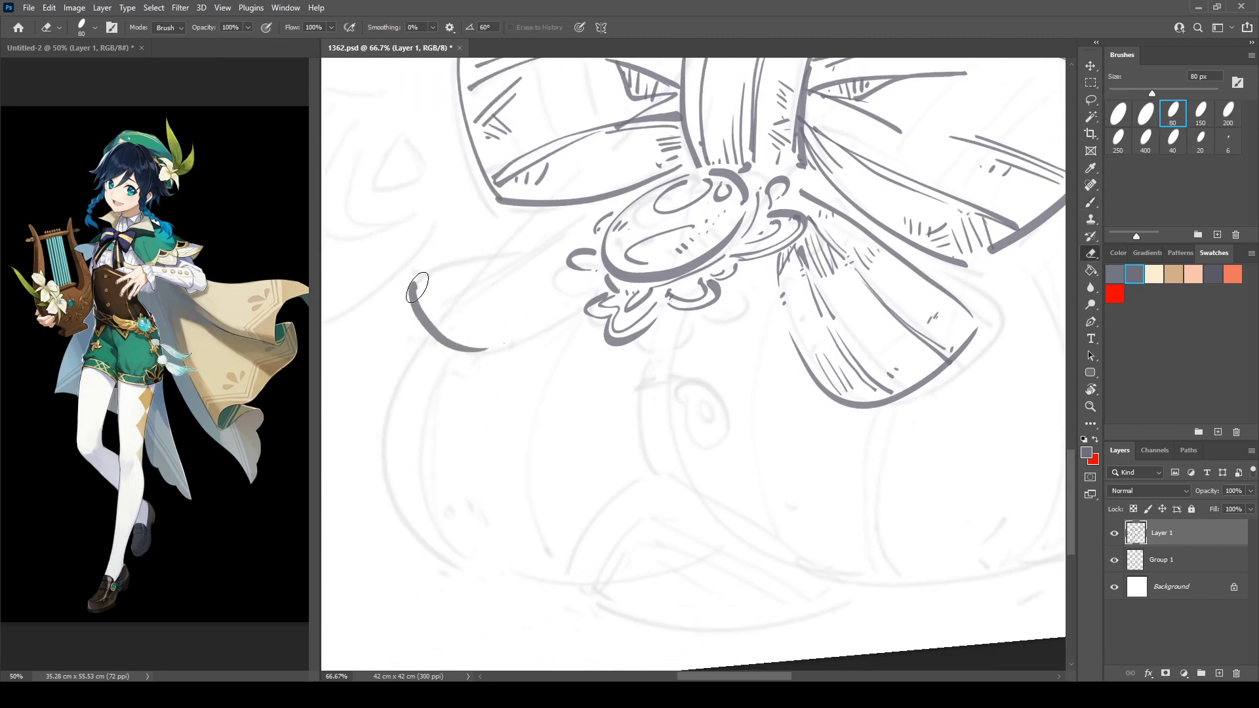
pyautogui.press('b')
pyautogui.moveTo(408, 283)
pyautogui.mouseDown()
pyautogui.moveTo(521, 255)
pyautogui.moveTo(581, 222)
pyautogui.mouseUp()
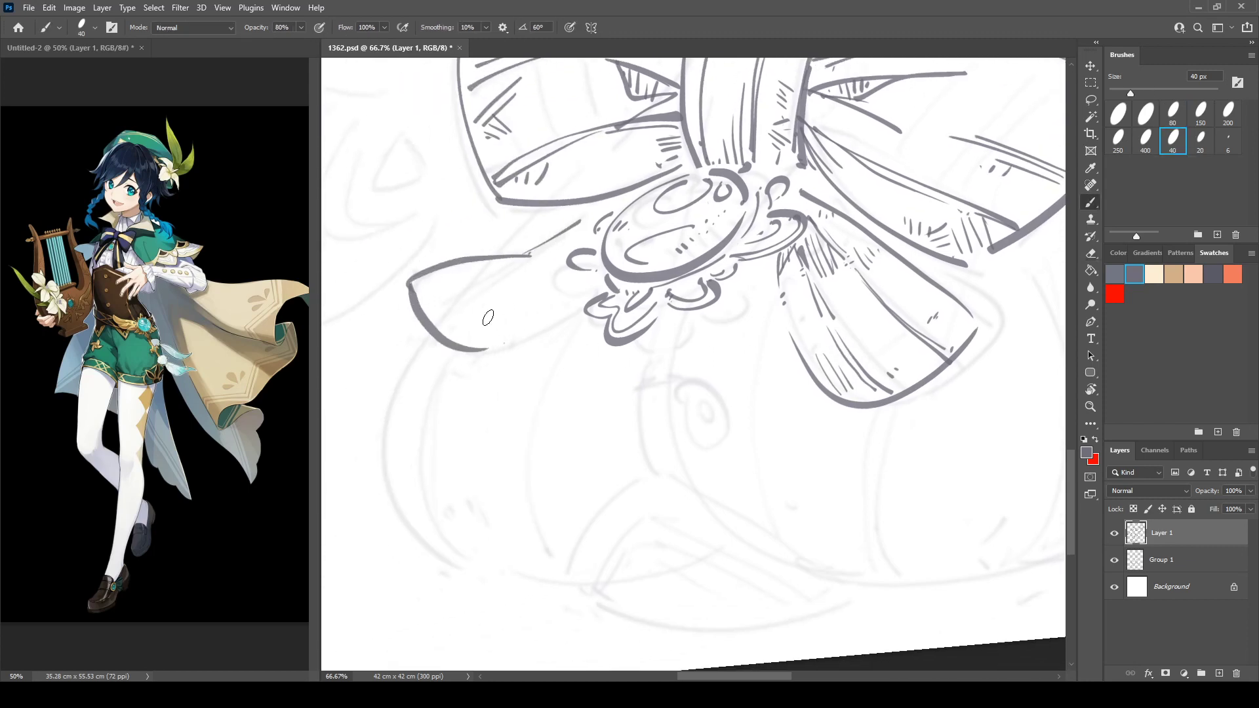
pyautogui.moveTo(478, 348)
pyautogui.mouseDown()
pyautogui.moveTo(586, 284)
pyautogui.moveTo(494, 324)
pyautogui.moveTo(574, 272)
pyautogui.mouseUp()
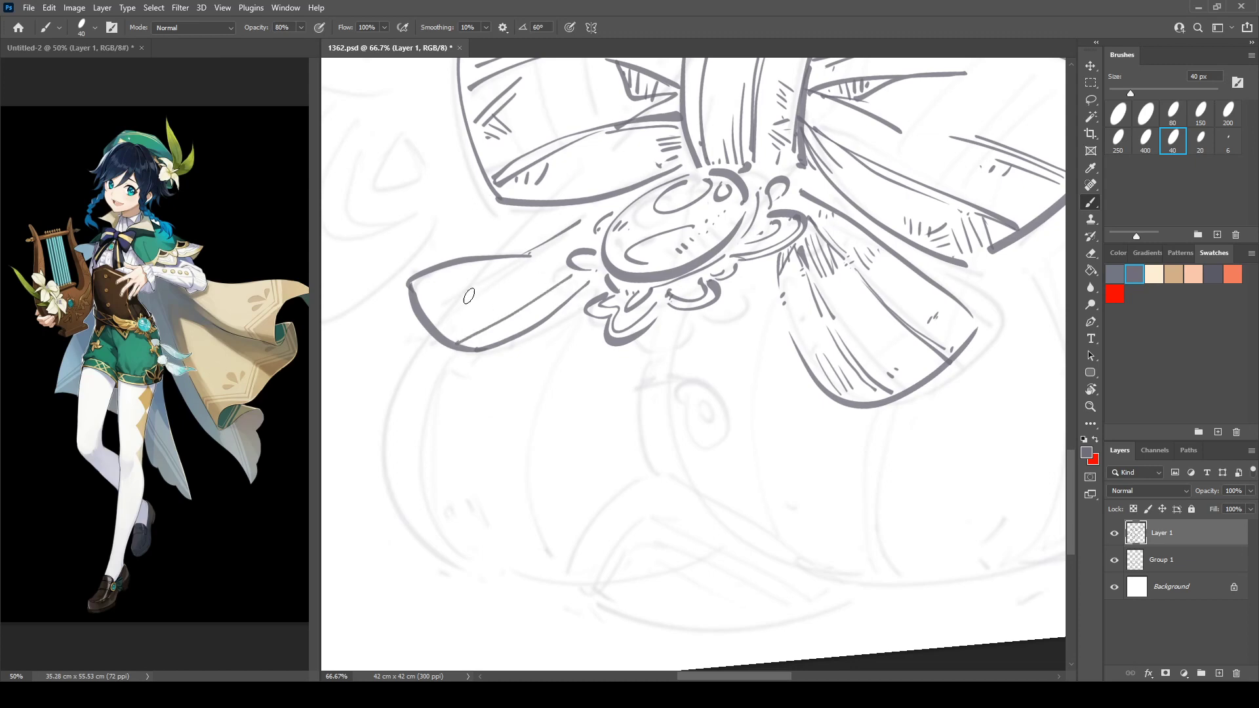
# Draw doubled fold lines along the narrower ribbon tail and hatch the gap between the gem and the loop above.
pyautogui.moveTo(420, 300); pyautogui.dragTo(561, 252)
pyautogui.moveTo(423, 309); pyautogui.dragTo(568, 252)
pyautogui.moveTo(464, 346)
pyautogui.mouseDown()
pyautogui.moveTo(576, 274)
pyautogui.moveTo(587, 209)
pyautogui.mouseUp()
pyautogui.moveTo(760, 161)
pyautogui.mouseDown()
pyautogui.moveTo(498, 392)
pyautogui.moveTo(718, 336)
pyautogui.mouseUp()
pyautogui.moveTo(578, 372); pyautogui.dragTo(597, 371)
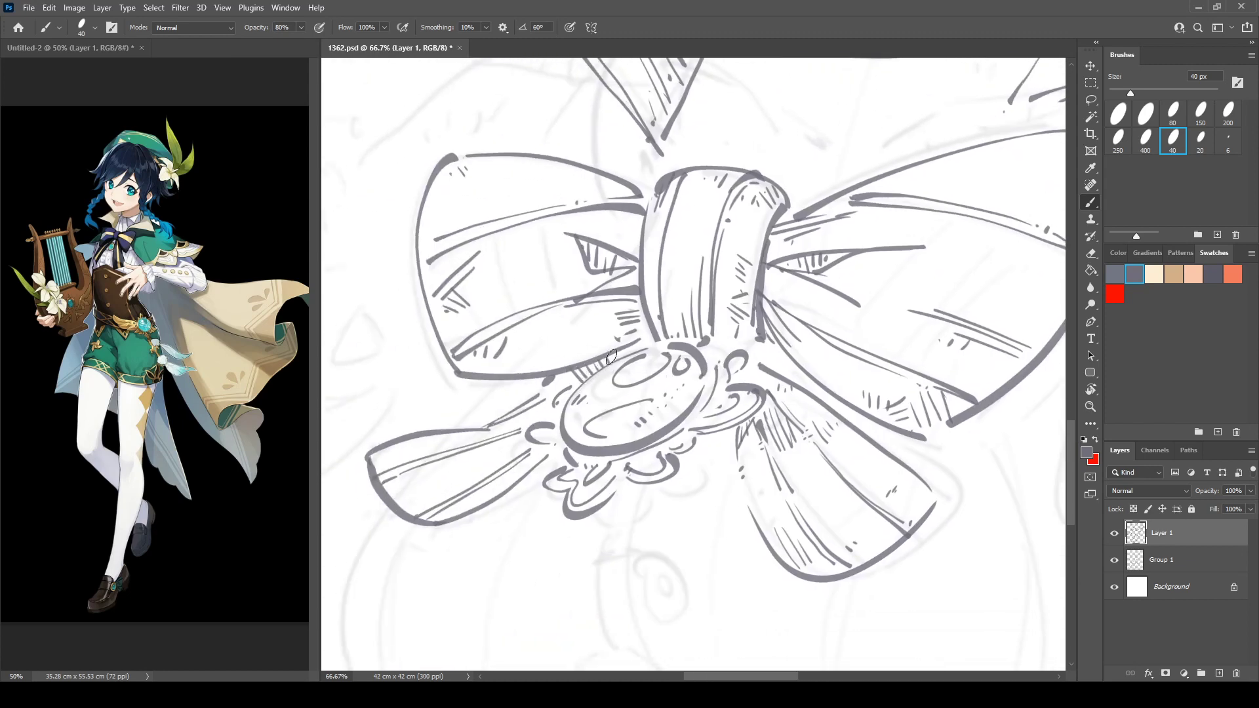
pyautogui.moveTo(564, 414)
pyautogui.mouseDown()
pyautogui.moveTo(623, 355)
pyautogui.moveTo(660, 345)
pyautogui.mouseUp()
# Ink the rounded outer edge of the puffy garment from the narrower ribbon tail down to its hem.
pyautogui.moveTo(497, 393)
pyautogui.mouseDown()
pyautogui.moveTo(680, 179)
pyautogui.moveTo(646, 204)
pyautogui.mouseUp()
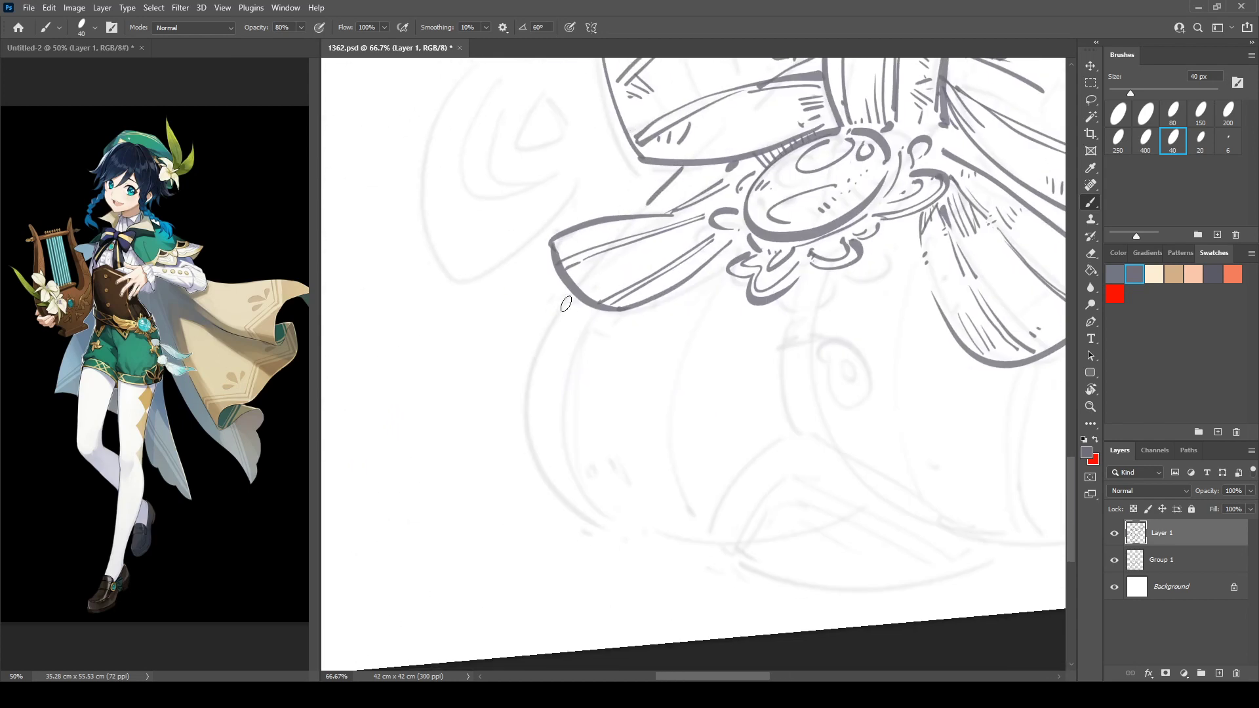
pyautogui.moveTo(572, 293)
pyautogui.mouseDown()
pyautogui.moveTo(541, 464)
pyautogui.moveTo(687, 547)
pyautogui.mouseUp()
pyautogui.scroll(-3, 721, 459)
pyautogui.hscroll(5, 721, 459)
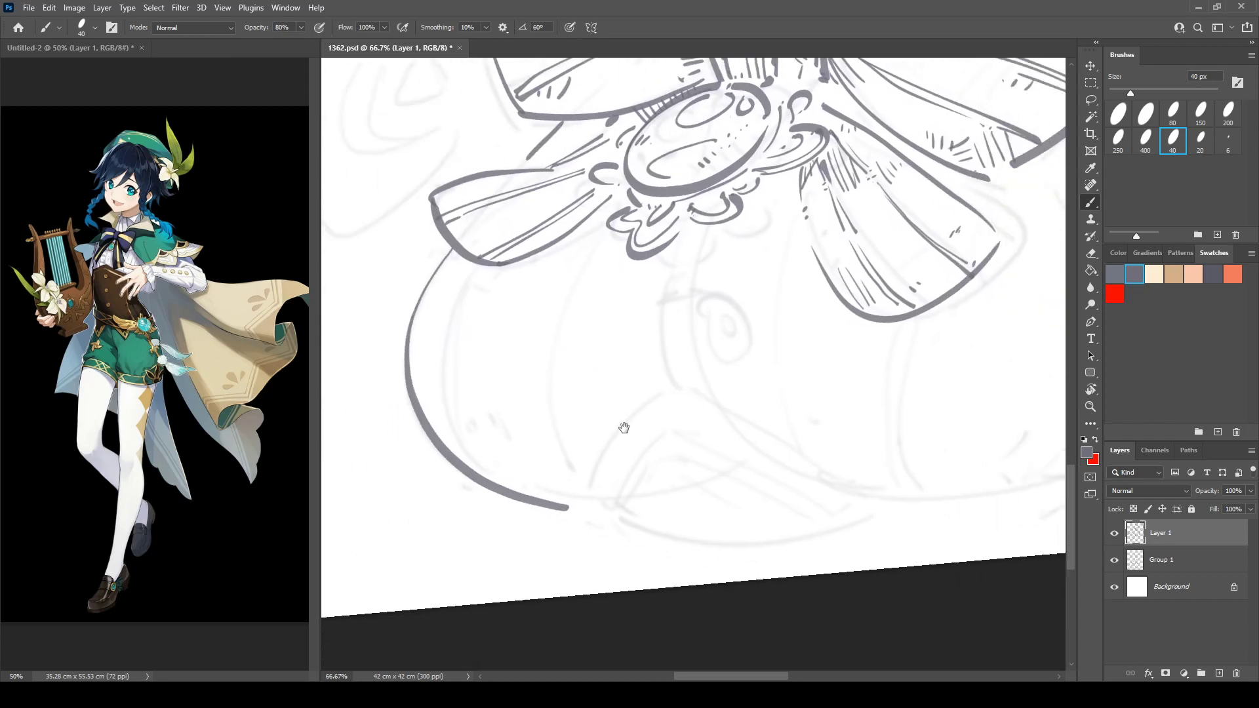
# Outline the peaked angular band at the garment's lower middle, with both arms and their rounded ends.
pyautogui.moveTo(541, 486)
pyautogui.mouseDown()
pyautogui.moveTo(503, 479)
pyautogui.moveTo(578, 391)
pyautogui.mouseUp()
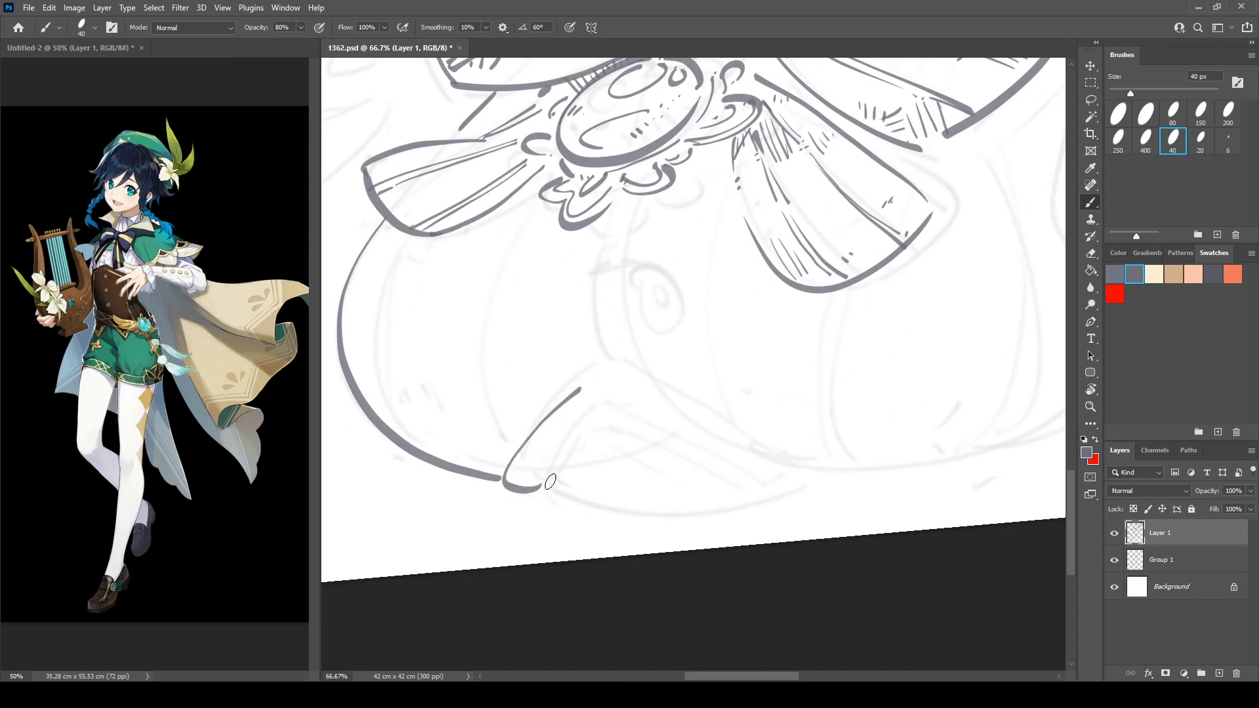
pyautogui.moveTo(544, 485); pyautogui.dragTo(596, 420)
pyautogui.press('r')
pyautogui.moveTo(602, 328); pyautogui.dragTo(602, 399)
pyautogui.moveTo(626, 444); pyautogui.dragTo(823, 372)
pyautogui.moveTo(658, 471)
pyautogui.mouseDown()
pyautogui.moveTo(829, 417)
pyautogui.moveTo(853, 376)
pyautogui.mouseUp()
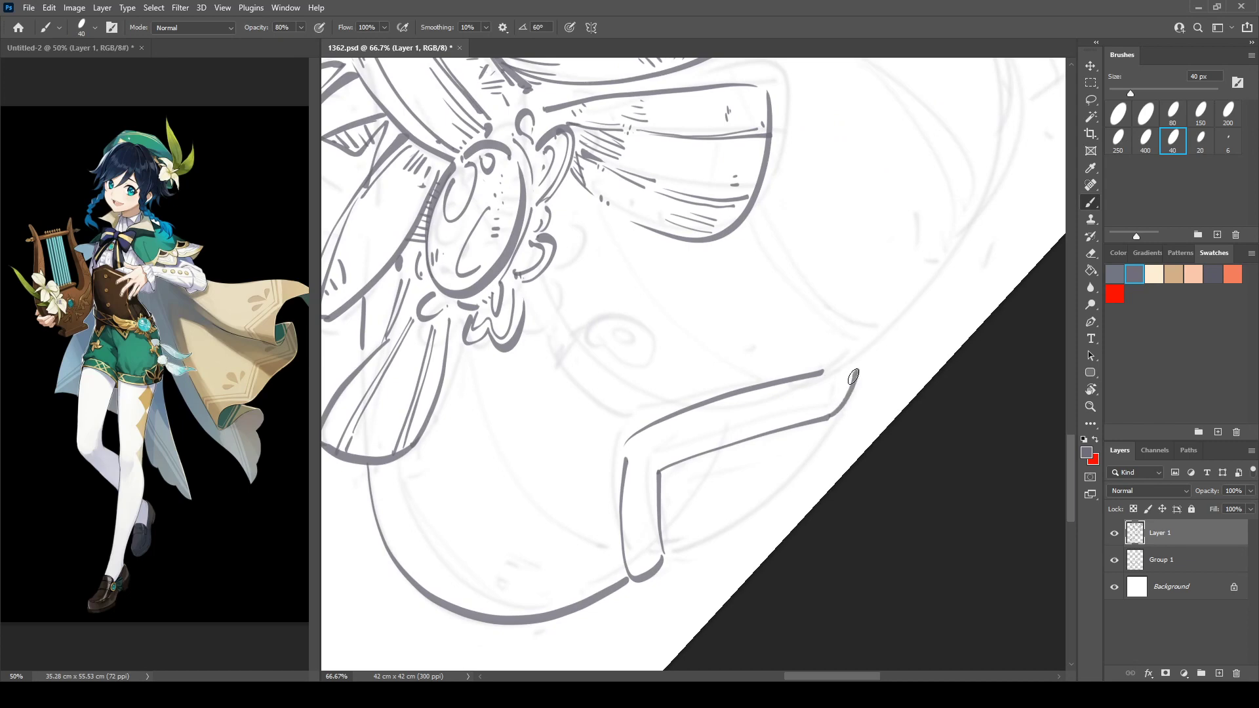
# Draw the closed panel with doubled upper edges inside the peaked band, plus a small arch within it.
pyautogui.moveTo(670, 471); pyautogui.dragTo(672, 544)
pyautogui.moveTo(670, 471); pyautogui.dragTo(825, 429)
pyautogui.moveTo(672, 550)
pyautogui.mouseDown()
pyautogui.moveTo(760, 497)
pyautogui.moveTo(825, 432)
pyautogui.mouseUp()
pyautogui.press('r')
pyautogui.moveTo(685, 354)
pyautogui.mouseDown()
pyautogui.moveTo(691, 256)
pyautogui.moveTo(669, 260)
pyautogui.mouseUp()
pyautogui.press('b')
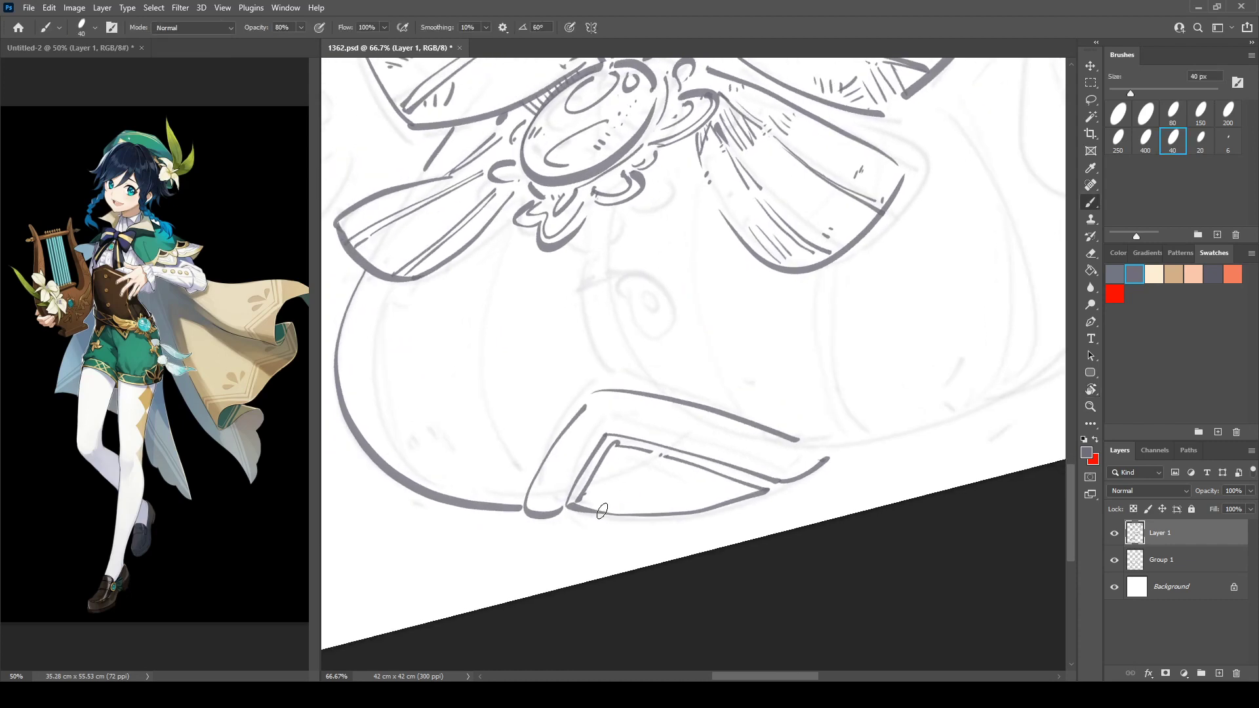
pyautogui.moveTo(603, 513); pyautogui.dragTo(705, 507)
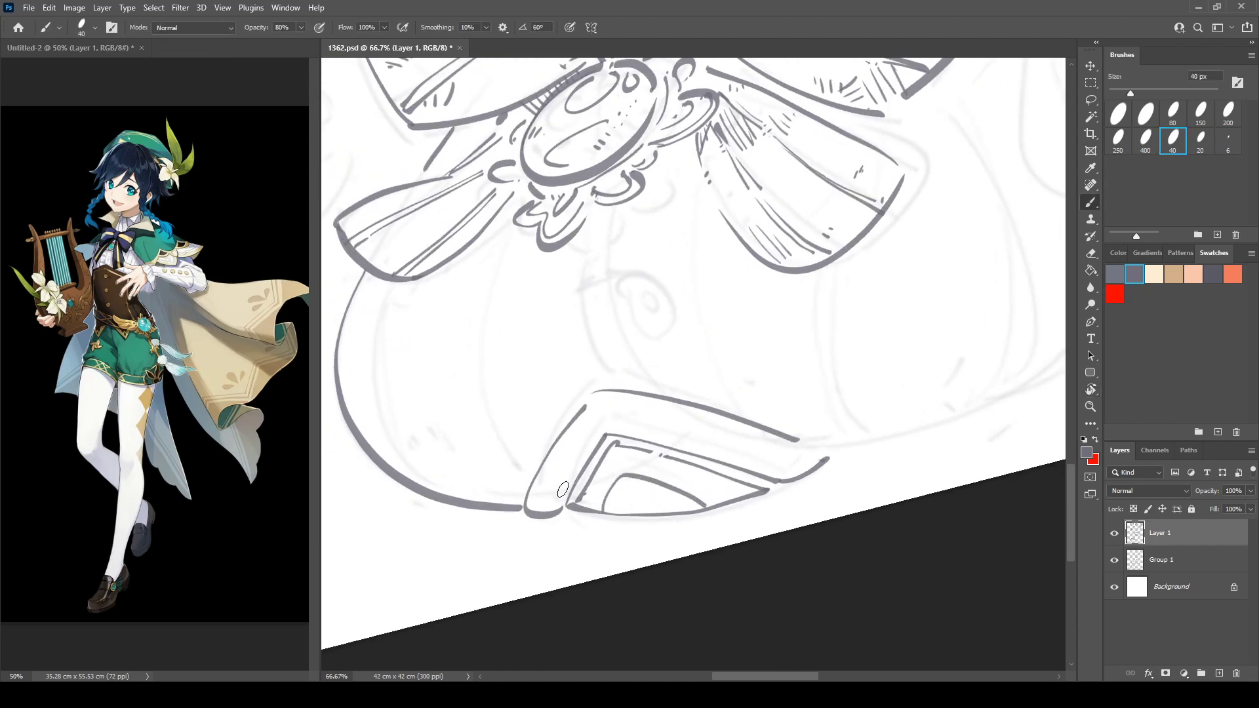
# Hatch both arms of the peaked band and its inner panel, and ink the longer arm's rounded tip.
pyautogui.moveTo(530, 503)
pyautogui.mouseDown()
pyautogui.moveTo(591, 410)
pyautogui.moveTo(558, 466)
pyautogui.mouseUp()
pyautogui.moveTo(600, 415); pyautogui.dragTo(577, 456)
pyautogui.click(811, 447)
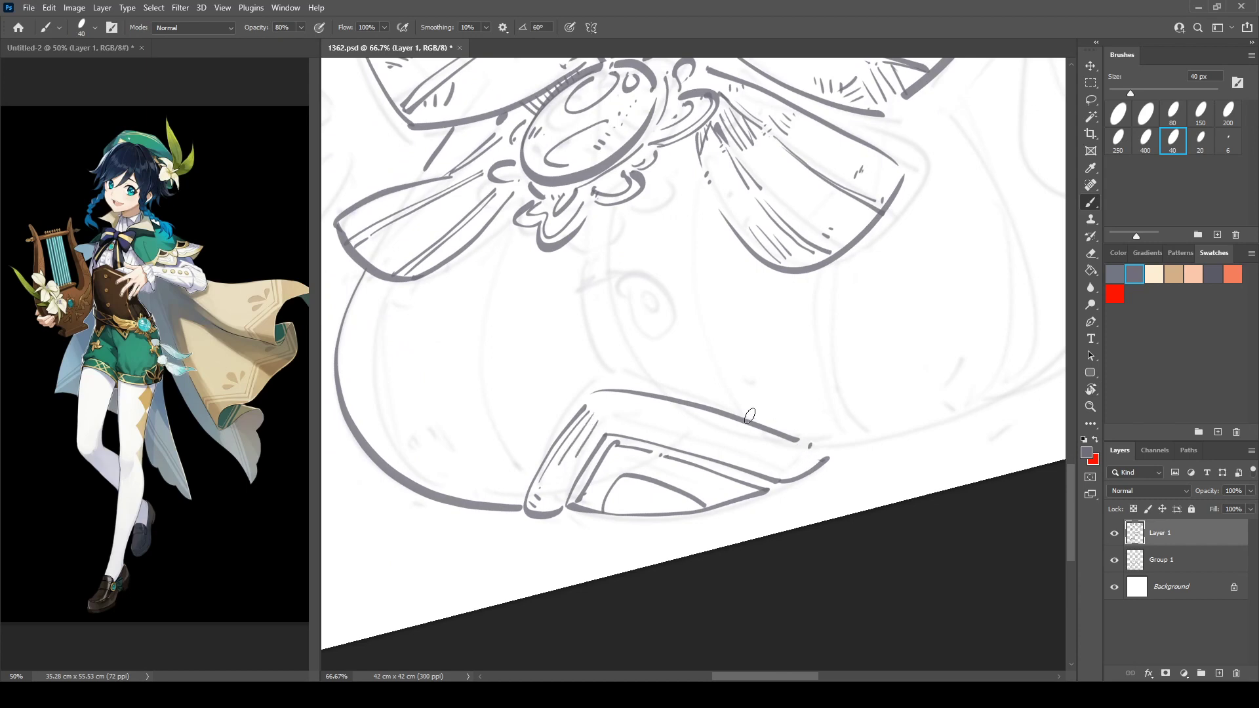
pyautogui.press('r')
pyautogui.moveTo(750, 417); pyautogui.dragTo(746, 421)
pyautogui.moveTo(894, 295); pyautogui.dragTo(903, 369)
pyautogui.moveTo(682, 433)
pyautogui.mouseDown()
pyautogui.moveTo(580, 357)
pyautogui.moveTo(583, 336)
pyautogui.moveTo(615, 413)
pyautogui.mouseUp()
pyautogui.press('b')
pyautogui.moveTo(591, 357); pyautogui.dragTo(634, 411)
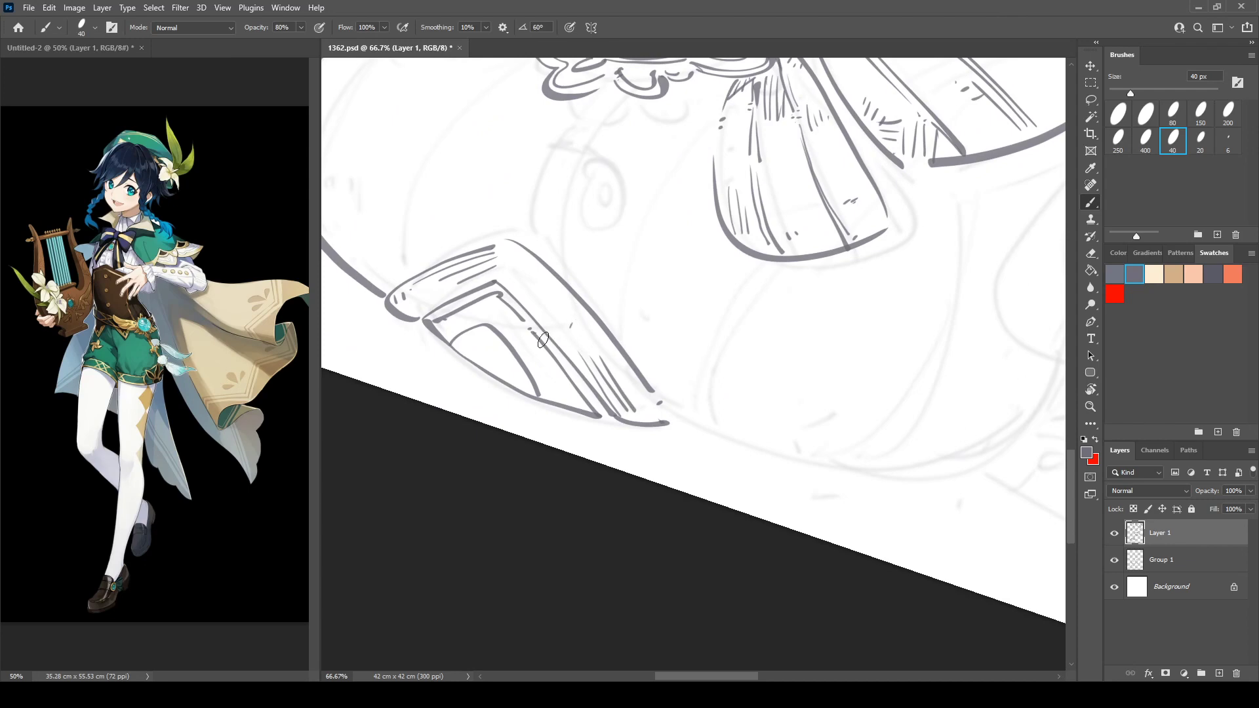
pyautogui.moveTo(541, 373); pyautogui.dragTo(559, 398)
pyautogui.moveTo(665, 420); pyautogui.dragTo(663, 404)
# Reinforce the band's peak and add short hatch marks inside the small arch of its inner panel.
pyautogui.press('r')
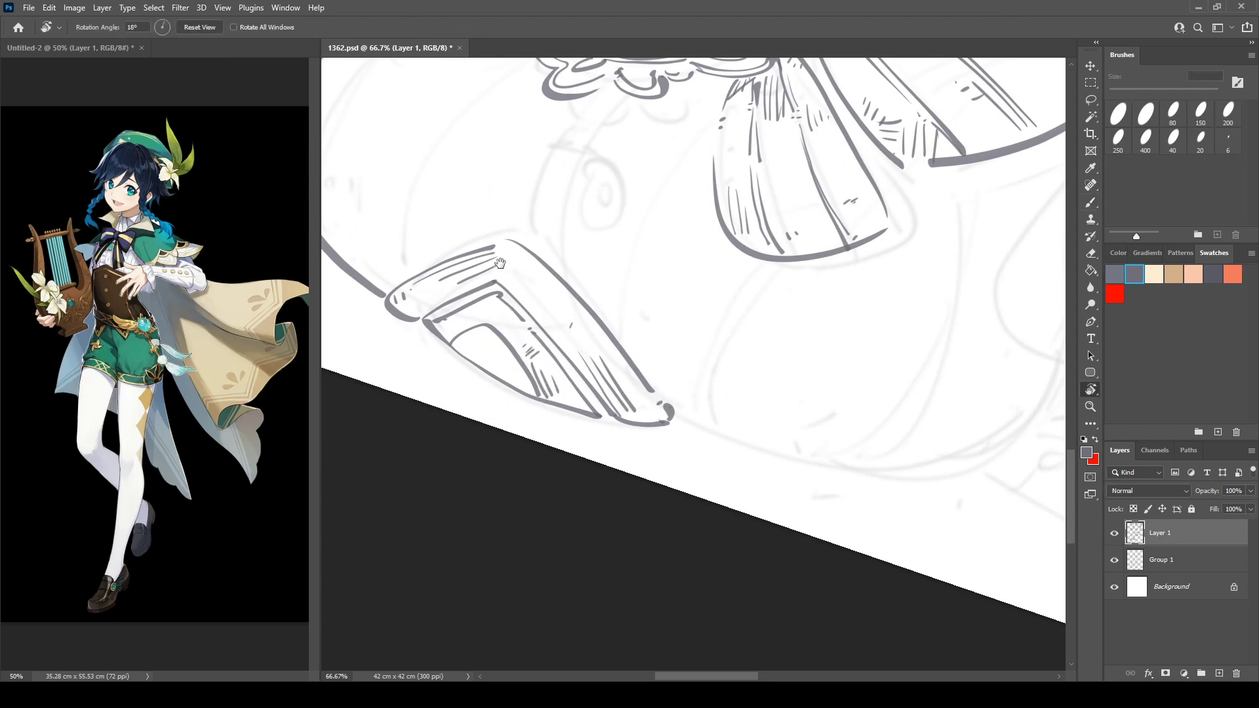
pyautogui.press('b')
pyautogui.moveTo(537, 263)
pyautogui.mouseDown()
pyautogui.moveTo(620, 340)
pyautogui.moveTo(559, 457)
pyautogui.moveTo(610, 476)
pyautogui.moveTo(578, 463)
pyautogui.mouseUp()
pyautogui.moveTo(581, 453); pyautogui.dragTo(583, 462)
pyautogui.press('r')
pyautogui.moveTo(588, 279); pyautogui.dragTo(580, 292)
pyautogui.press('b')
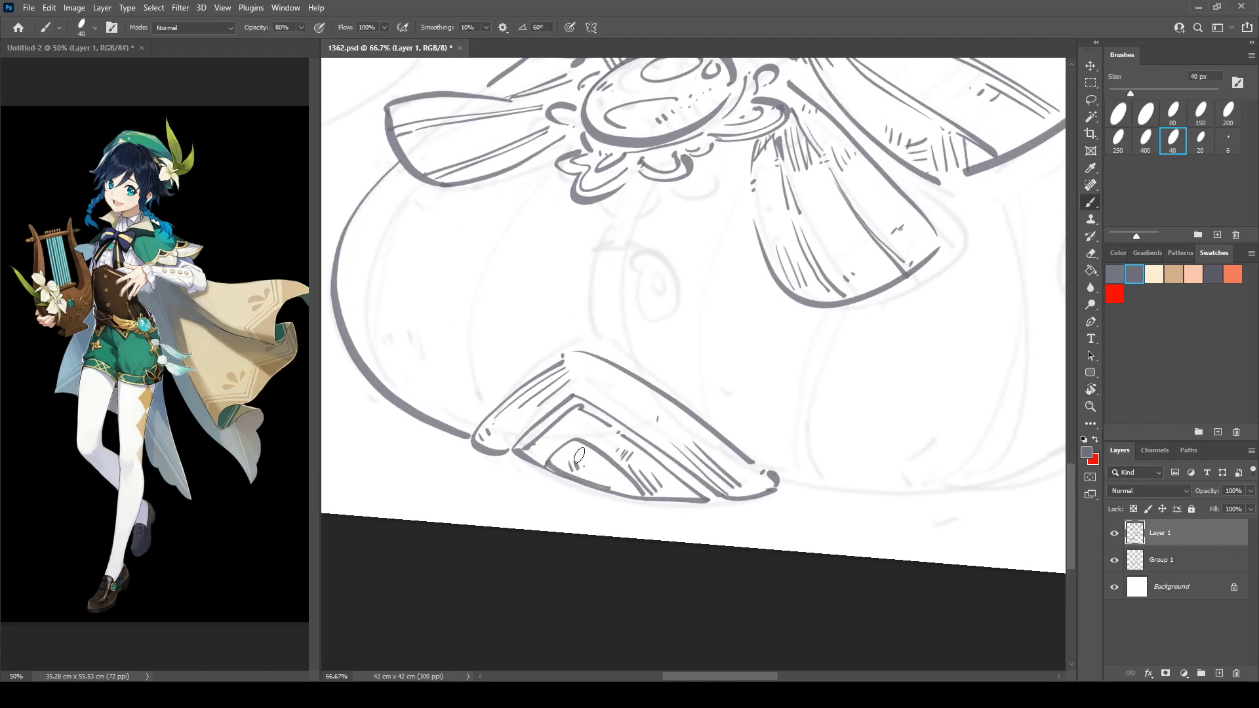
pyautogui.moveTo(567, 448)
pyautogui.mouseDown()
pyautogui.moveTo(557, 463)
pyautogui.moveTo(583, 459)
pyautogui.mouseUp()
# Draw the garment's notched centre seam between the gem and the band, and an oval button beside it.
pyautogui.press('r')
pyautogui.moveTo(599, 320); pyautogui.dragTo(594, 332)
pyautogui.moveTo(600, 272); pyautogui.dragTo(593, 357)
pyautogui.moveTo(602, 292); pyautogui.dragTo(568, 374)
pyautogui.moveTo(555, 392); pyautogui.dragTo(590, 438)
pyautogui.moveTo(615, 379)
pyautogui.mouseDown()
pyautogui.moveTo(658, 372)
pyautogui.moveTo(620, 407)
pyautogui.moveTo(640, 412)
pyautogui.moveTo(639, 400)
pyautogui.mouseUp()
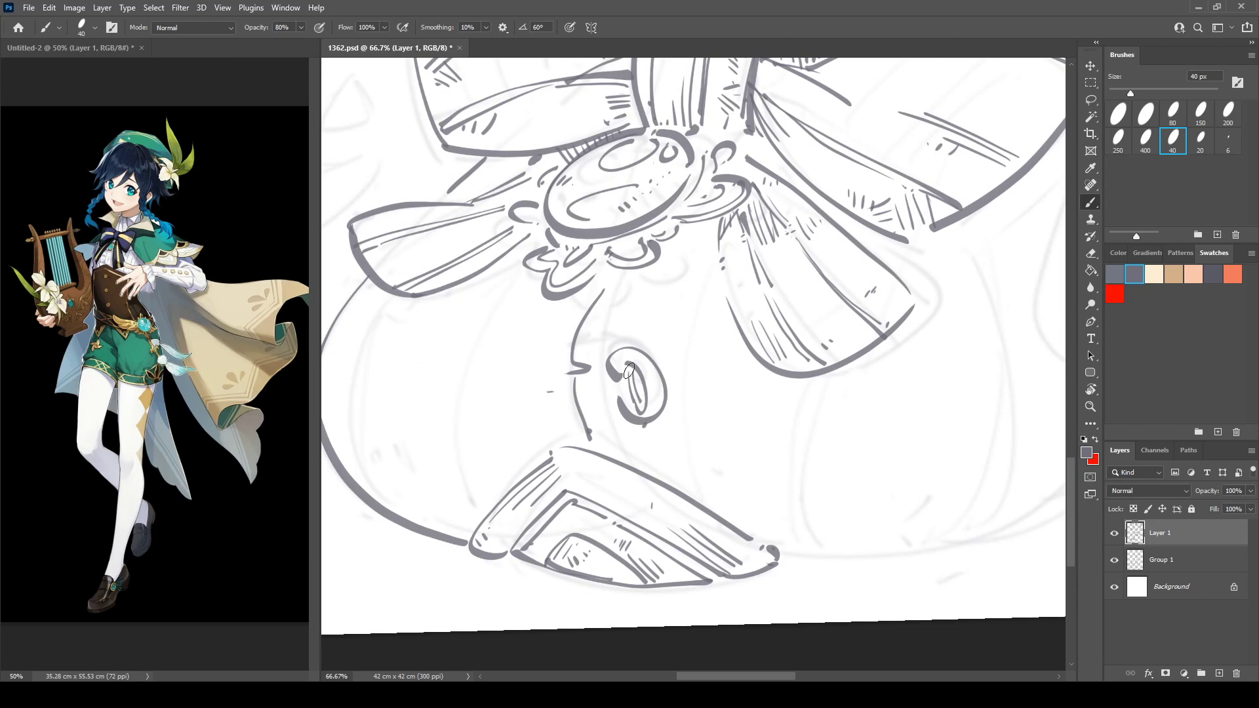
pyautogui.moveTo(669, 380)
pyautogui.mouseDown()
pyautogui.moveTo(690, 361)
pyautogui.moveTo(686, 382)
pyautogui.mouseUp()
pyautogui.hotkey('ctrl', 'z')
pyautogui.hotkey('ctrl', 'z')
# Add a crease line across the centre seam toward the button and small accent marks around the button's rim.
pyautogui.moveTo(530, 380); pyautogui.dragTo(605, 405)
pyautogui.press('r')
pyautogui.moveTo(705, 355)
pyautogui.mouseDown()
pyautogui.moveTo(630, 391)
pyautogui.moveTo(630, 334)
pyautogui.mouseUp()
pyautogui.moveTo(646, 287)
pyautogui.mouseDown()
pyautogui.moveTo(616, 328)
pyautogui.moveTo(615, 365)
pyautogui.mouseUp()
pyautogui.press('r')
pyautogui.moveTo(620, 371); pyautogui.dragTo(626, 397)
pyautogui.moveTo(627, 397); pyautogui.dragTo(666, 350)
# Draw a doubled fold line inside the garment's outer edge below the narrower tail and hatch its base.
pyautogui.moveTo(466, 305); pyautogui.dragTo(445, 381)
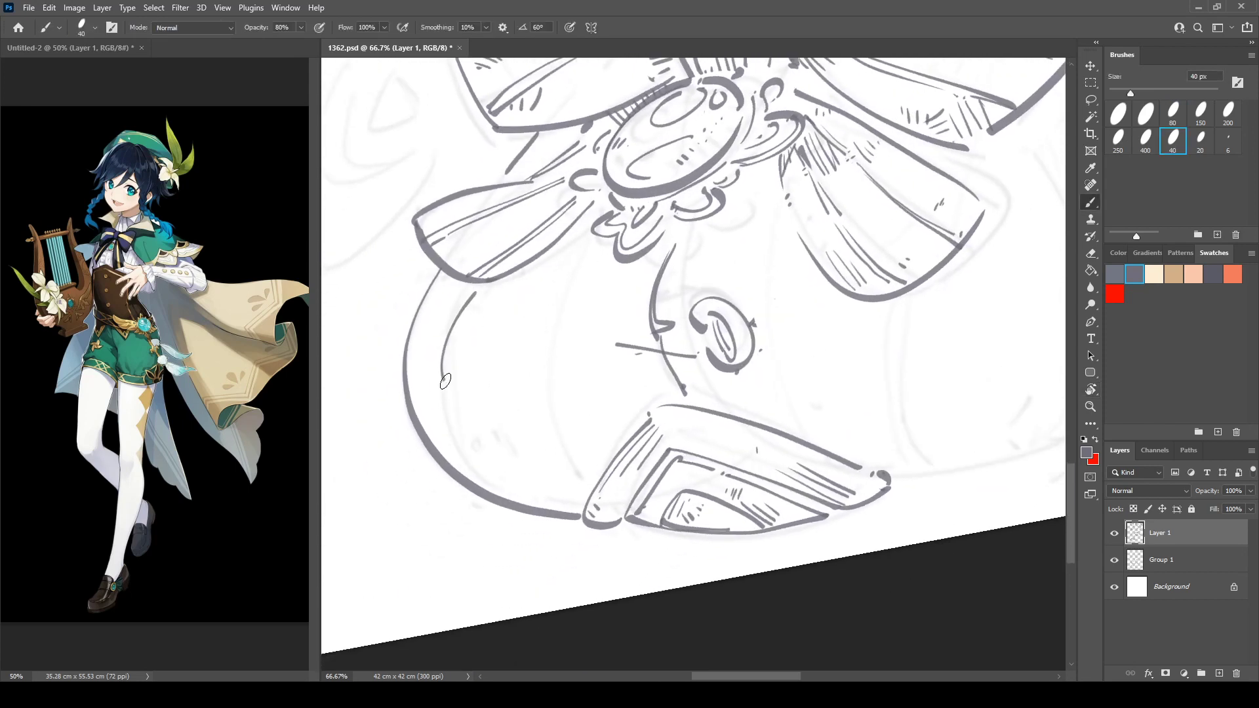
pyautogui.press('e')
pyautogui.moveTo(473, 298); pyautogui.dragTo(441, 383)
pyautogui.press('b')
pyautogui.moveTo(474, 295)
pyautogui.mouseDown()
pyautogui.moveTo(459, 451)
pyautogui.moveTo(448, 402)
pyautogui.moveTo(497, 487)
pyautogui.mouseUp()
pyautogui.moveTo(482, 427); pyautogui.dragTo(525, 485)
pyautogui.moveTo(518, 442); pyautogui.dragTo(543, 478)
# Draw a second doubled fold line closer to the centre seam and hatch around its base beside the band.
pyautogui.moveTo(598, 244)
pyautogui.mouseDown()
pyautogui.moveTo(548, 397)
pyautogui.moveTo(587, 486)
pyautogui.mouseUp()
pyautogui.moveTo(582, 284)
pyautogui.mouseDown()
pyautogui.moveTo(558, 346)
pyautogui.moveTo(591, 476)
pyautogui.mouseUp()
pyautogui.moveTo(582, 417); pyautogui.dragTo(600, 447)
pyautogui.moveTo(593, 414); pyautogui.dragTo(611, 437)
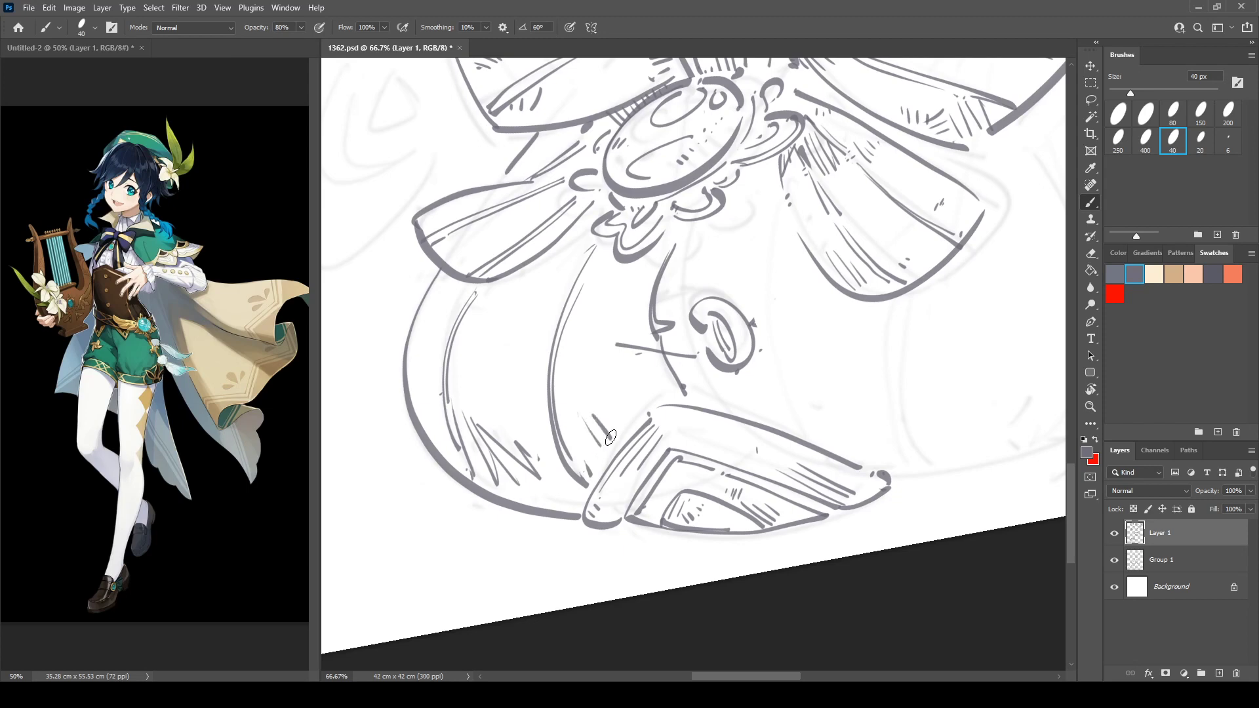
pyautogui.moveTo(548, 468); pyautogui.dragTo(541, 500)
pyautogui.moveTo(557, 466)
pyautogui.mouseDown()
pyautogui.moveTo(552, 499)
pyautogui.moveTo(565, 506)
pyautogui.mouseUp()
# Ink the cast-shadow edge beneath the narrower ribbon tail and fill it with short hatching.
pyautogui.moveTo(447, 369)
pyautogui.mouseDown()
pyautogui.moveTo(487, 287)
pyautogui.moveTo(573, 223)
pyautogui.moveTo(469, 306)
pyautogui.moveTo(434, 284)
pyautogui.moveTo(480, 311)
pyautogui.moveTo(582, 240)
pyautogui.mouseUp()
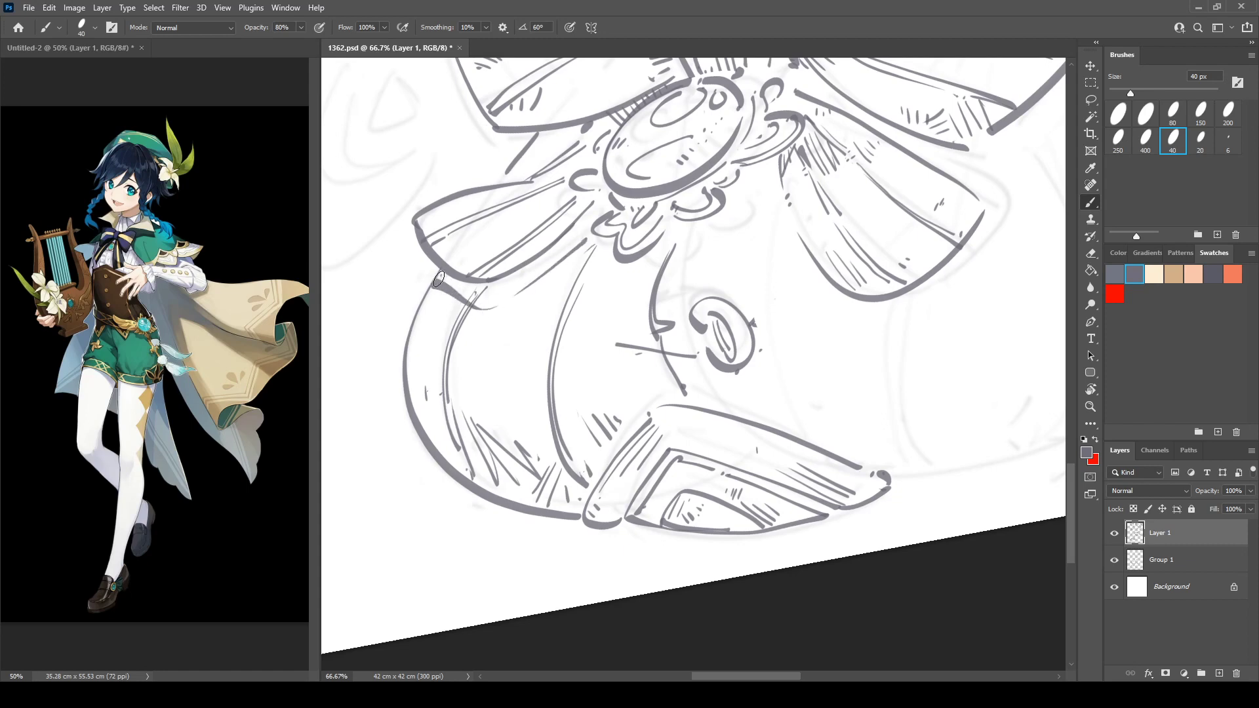
pyautogui.moveTo(453, 280)
pyautogui.mouseDown()
pyautogui.moveTo(483, 279)
pyautogui.moveTo(492, 307)
pyautogui.mouseUp()
pyautogui.moveTo(528, 264)
pyautogui.mouseDown()
pyautogui.moveTo(517, 288)
pyautogui.moveTo(534, 286)
pyautogui.mouseUp()
pyautogui.moveTo(572, 241); pyautogui.dragTo(556, 266)
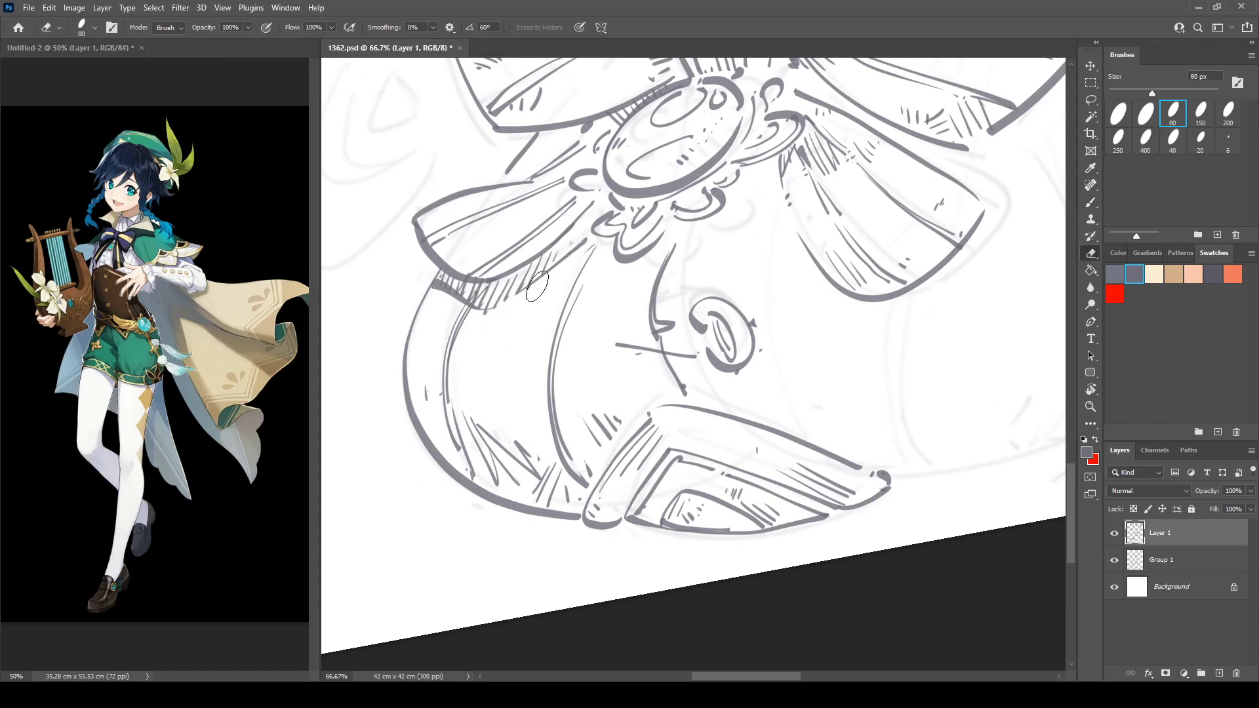
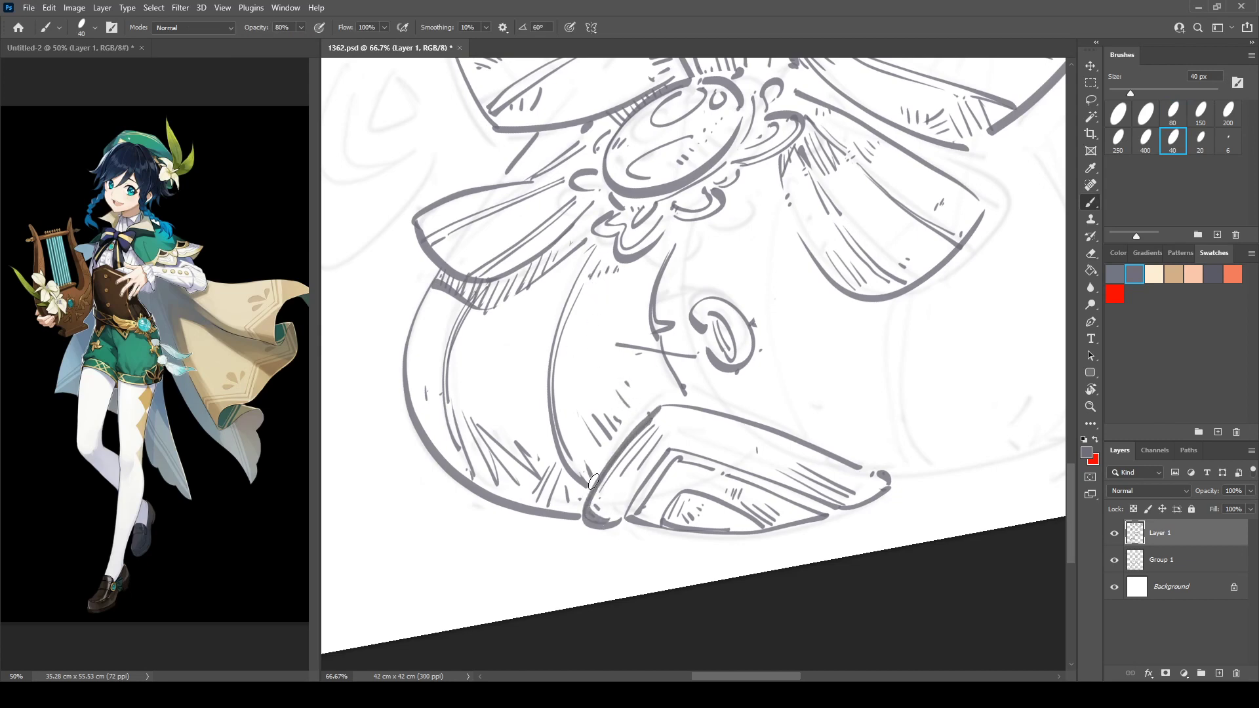
# Ink the garment's opposite outer edge as one curve down to the tip of the band, undoing the first attempt.
pyautogui.moveTo(702, 429); pyautogui.dragTo(427, 409)
pyautogui.moveTo(594, 453)
pyautogui.mouseDown()
pyautogui.moveTo(714, 447)
pyautogui.moveTo(867, 354)
pyautogui.moveTo(906, 235)
pyautogui.moveTo(913, 330)
pyautogui.moveTo(766, 423)
pyautogui.moveTo(602, 432)
pyautogui.mouseUp()
pyautogui.hotkey('ctrl', 'z')
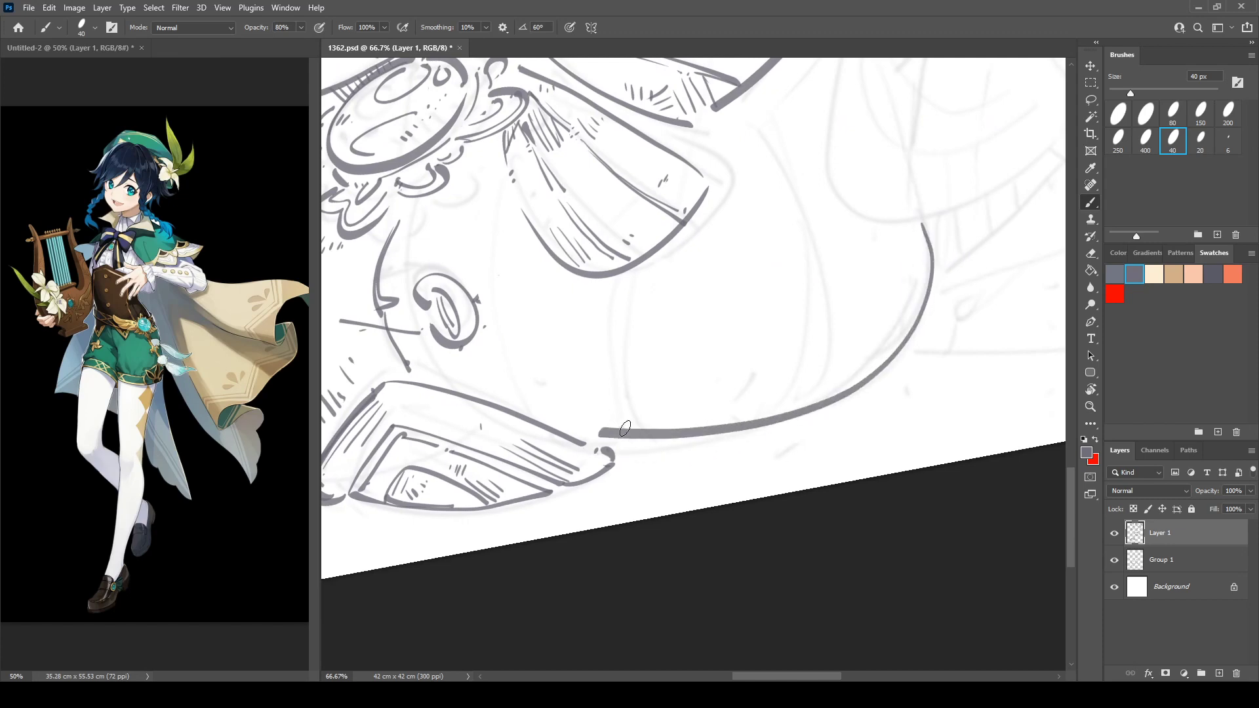
pyautogui.hotkey('ctrl', 'z')
pyautogui.moveTo(924, 227)
pyautogui.mouseDown()
pyautogui.moveTo(896, 359)
pyautogui.moveTo(573, 443)
pyautogui.mouseUp()
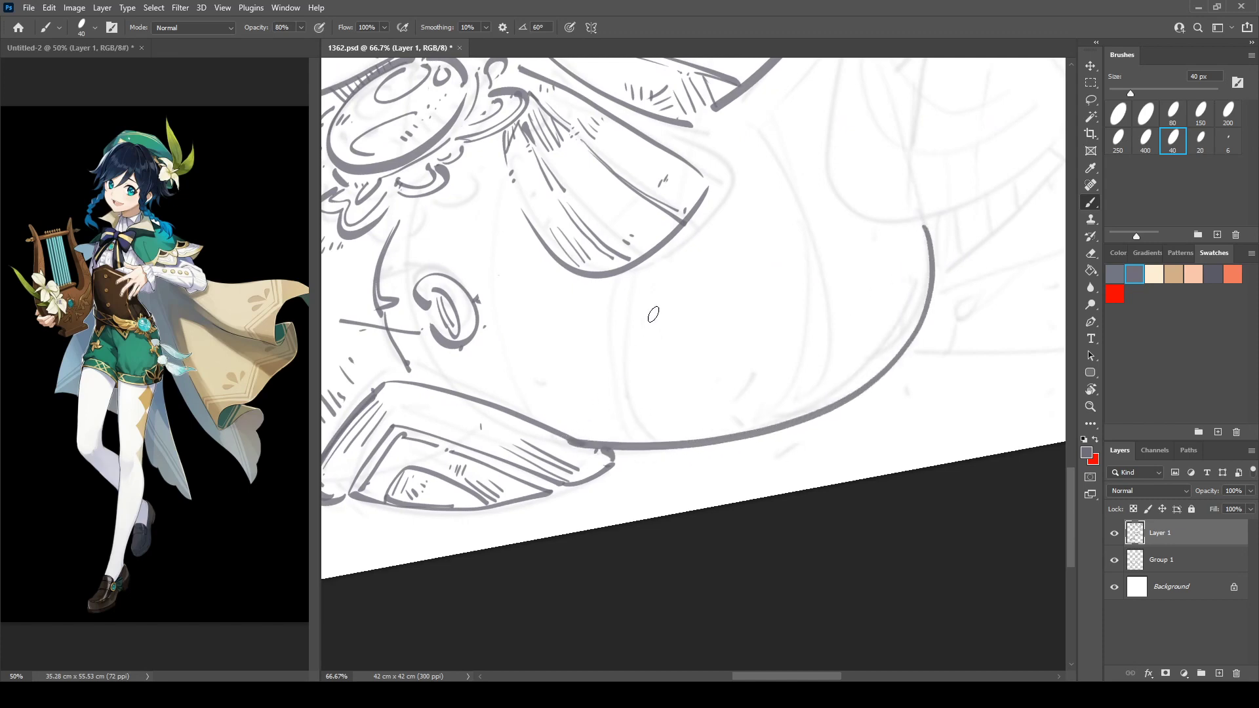
# Draw doubled fold lines below the wide ribbon tail and near the garment's opposite outer edge.
pyautogui.moveTo(654, 313); pyautogui.dragTo(558, 330)
pyautogui.press('r')
pyautogui.moveTo(476, 308)
pyautogui.mouseDown()
pyautogui.moveTo(520, 329)
pyautogui.moveTo(527, 436)
pyautogui.moveTo(517, 405)
pyautogui.moveTo(539, 294)
pyautogui.mouseUp()
pyautogui.moveTo(674, 131)
pyautogui.mouseDown()
pyautogui.moveTo(709, 178)
pyautogui.moveTo(753, 375)
pyautogui.moveTo(727, 419)
pyautogui.mouseUp()
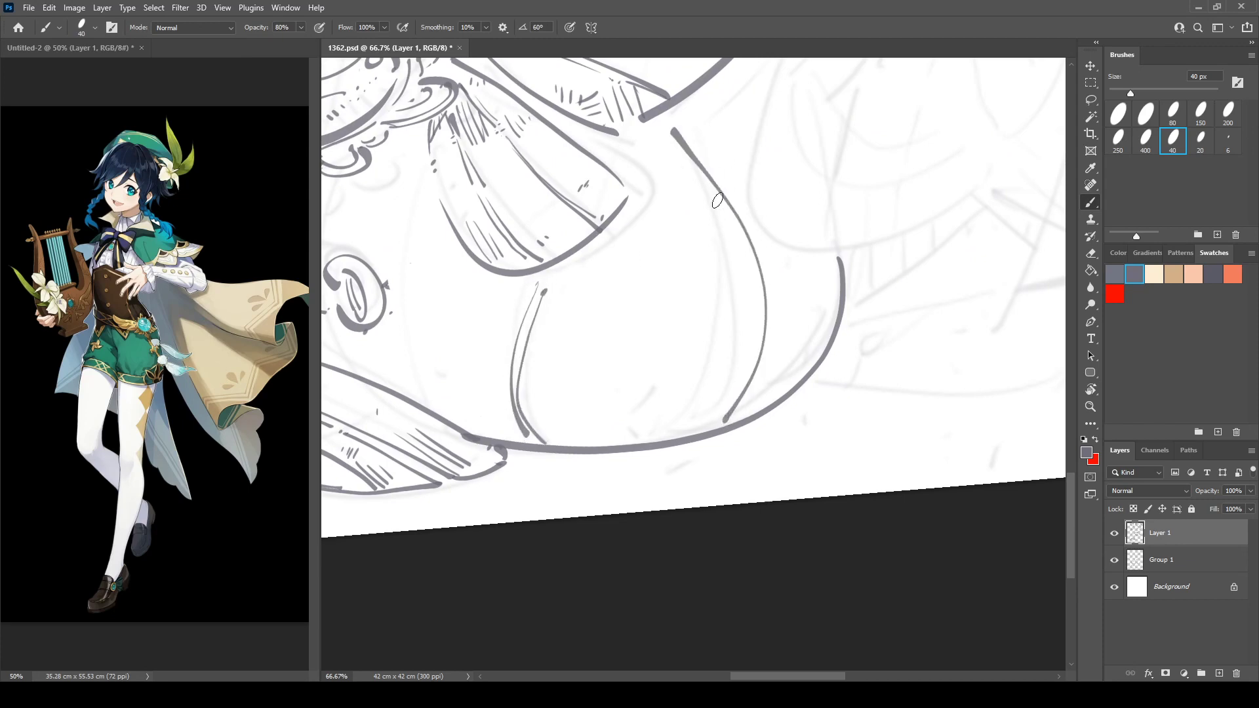
pyautogui.moveTo(713, 186)
pyautogui.mouseDown()
pyautogui.moveTo(757, 324)
pyautogui.moveTo(709, 426)
pyautogui.mouseUp()
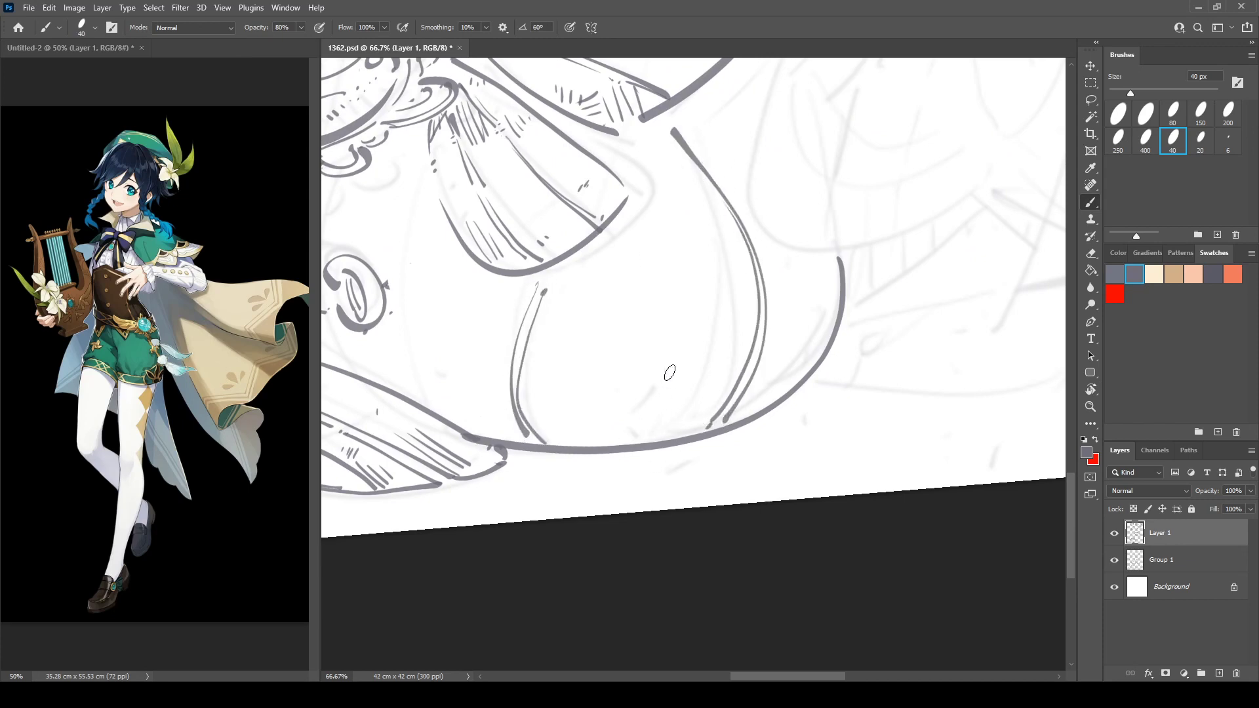
# Hatch the garment's hem between those folds and the strip along its opposite outer edge.
pyautogui.moveTo(670, 372); pyautogui.dragTo(636, 421)
pyautogui.moveTo(675, 379)
pyautogui.mouseDown()
pyautogui.moveTo(627, 441)
pyautogui.moveTo(721, 355)
pyautogui.mouseUp()
pyautogui.moveTo(662, 430); pyautogui.dragTo(657, 434)
pyautogui.moveTo(715, 381); pyautogui.dragTo(678, 422)
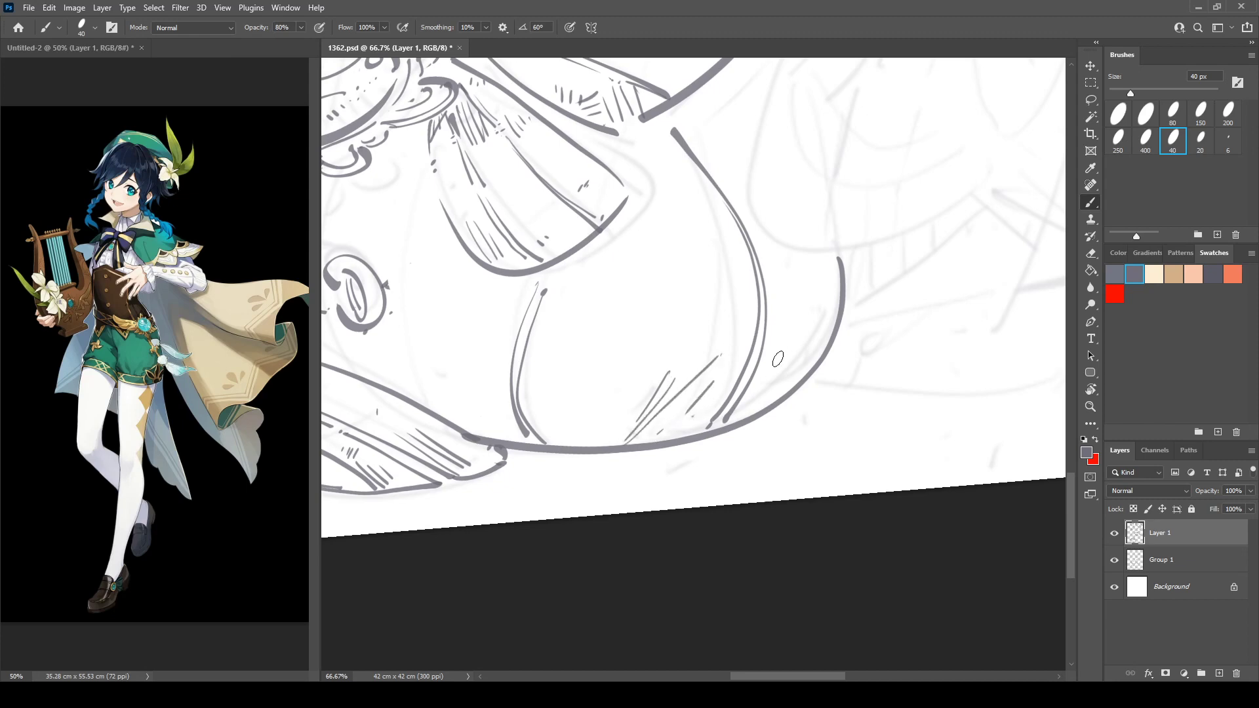
pyautogui.moveTo(785, 298); pyautogui.dragTo(768, 407)
pyautogui.moveTo(802, 320); pyautogui.dragTo(803, 342)
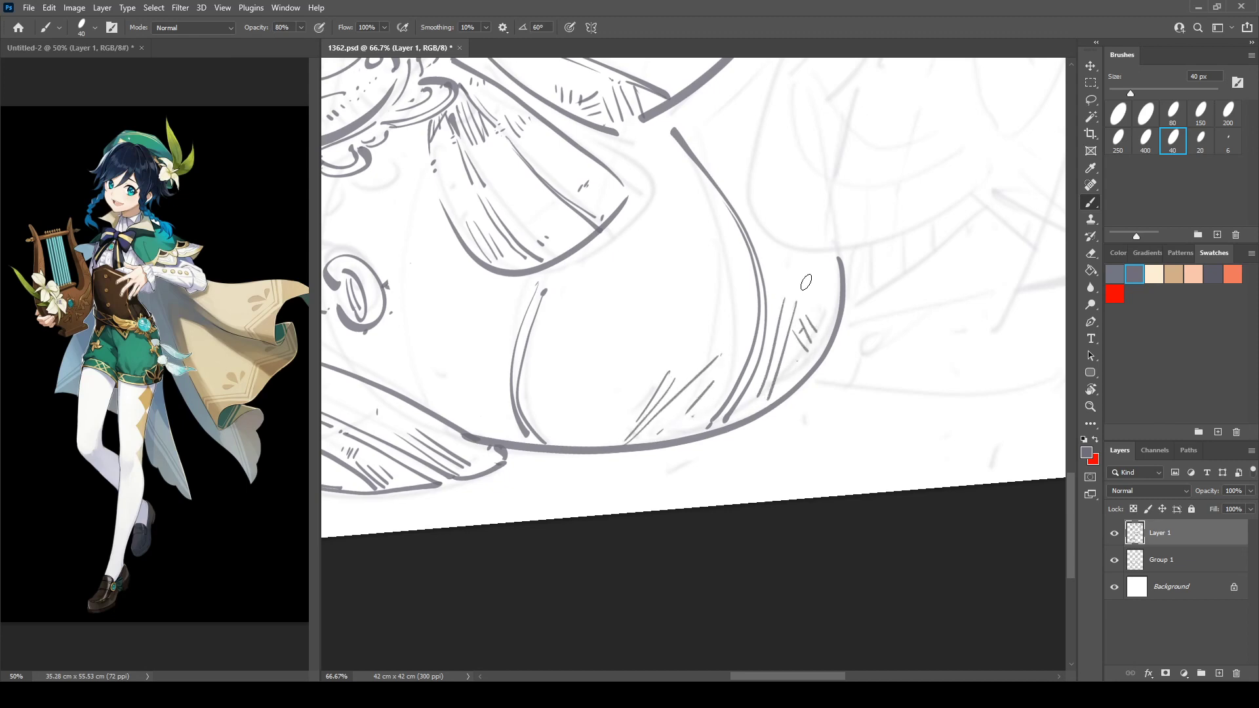
pyautogui.moveTo(804, 270); pyautogui.dragTo(807, 280)
pyautogui.moveTo(812, 264); pyautogui.dragTo(819, 289)
# Hatch the garment along the band's longer arm, from below the button toward the nearest fold.
pyautogui.moveTo(609, 320); pyautogui.dragTo(769, 370)
pyautogui.moveTo(541, 379); pyautogui.dragTo(560, 440)
pyautogui.moveTo(565, 418)
pyautogui.mouseDown()
pyautogui.moveTo(571, 444)
pyautogui.moveTo(584, 444)
pyautogui.mouseUp()
pyautogui.moveTo(585, 430); pyautogui.dragTo(602, 461)
pyautogui.moveTo(597, 431)
pyautogui.mouseDown()
pyautogui.moveTo(617, 463)
pyautogui.moveTo(640, 468)
pyautogui.mouseUp()
# Add shading strokes beneath the gem frame, thicken the centre seam and complete the wide tail's inner edge.
pyautogui.moveTo(552, 271)
pyautogui.mouseDown()
pyautogui.moveTo(592, 363)
pyautogui.moveTo(560, 347)
pyautogui.mouseUp()
pyautogui.moveTo(604, 310); pyautogui.dragTo(584, 333)
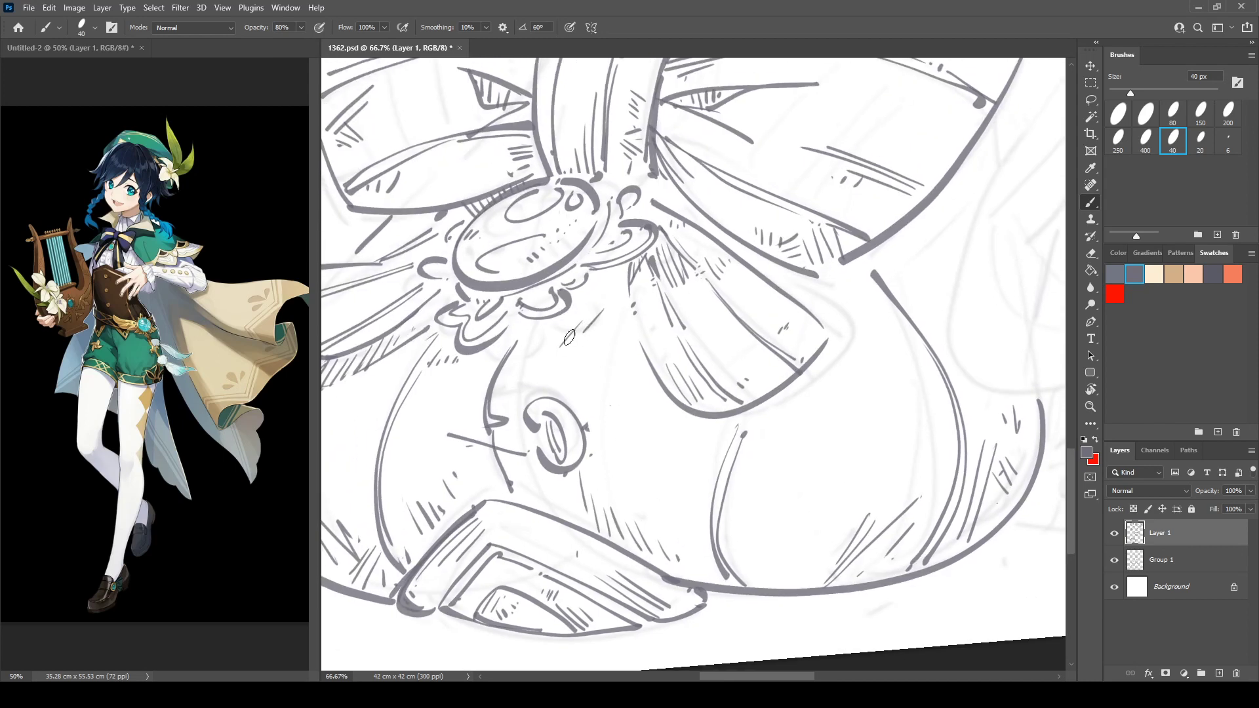
pyautogui.moveTo(508, 340)
pyautogui.mouseDown()
pyautogui.moveTo(473, 406)
pyautogui.moveTo(486, 388)
pyautogui.moveTo(477, 415)
pyautogui.moveTo(515, 492)
pyautogui.mouseUp()
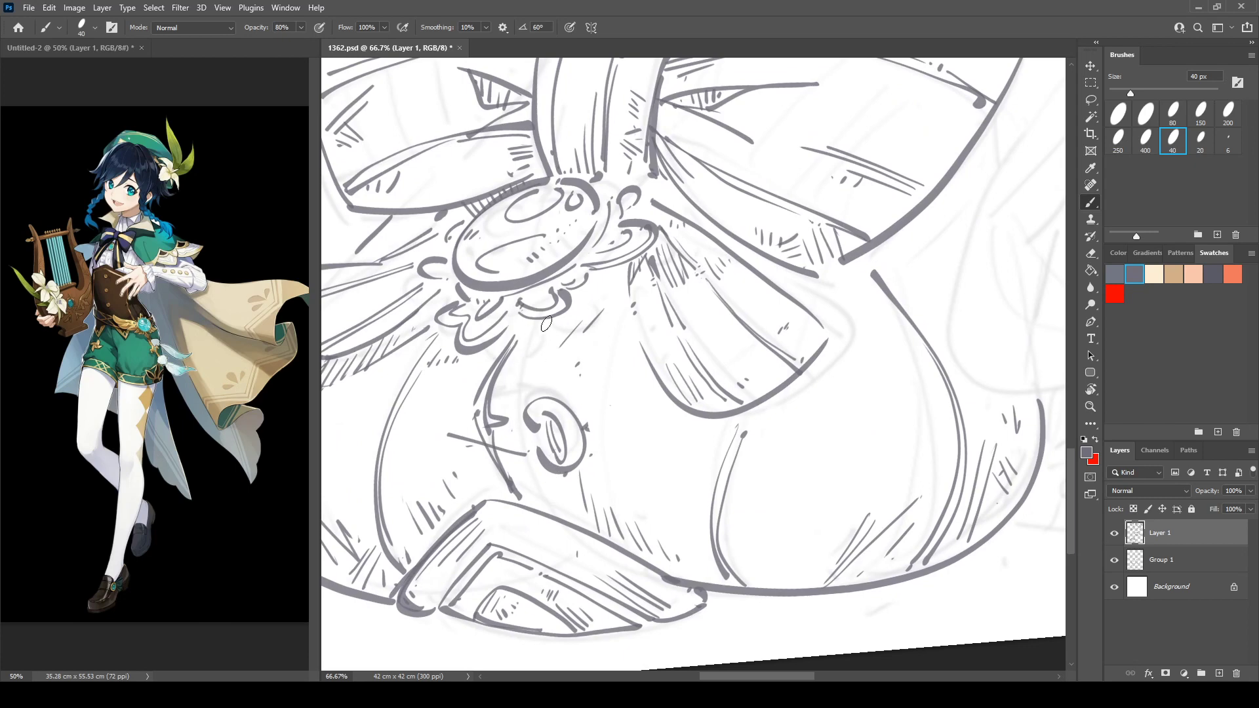
pyautogui.moveTo(524, 324)
pyautogui.mouseDown()
pyautogui.moveTo(585, 307)
pyautogui.moveTo(623, 275)
pyautogui.moveTo(570, 299)
pyautogui.moveTo(632, 261)
pyautogui.moveTo(626, 296)
pyautogui.moveTo(697, 413)
pyautogui.mouseUp()
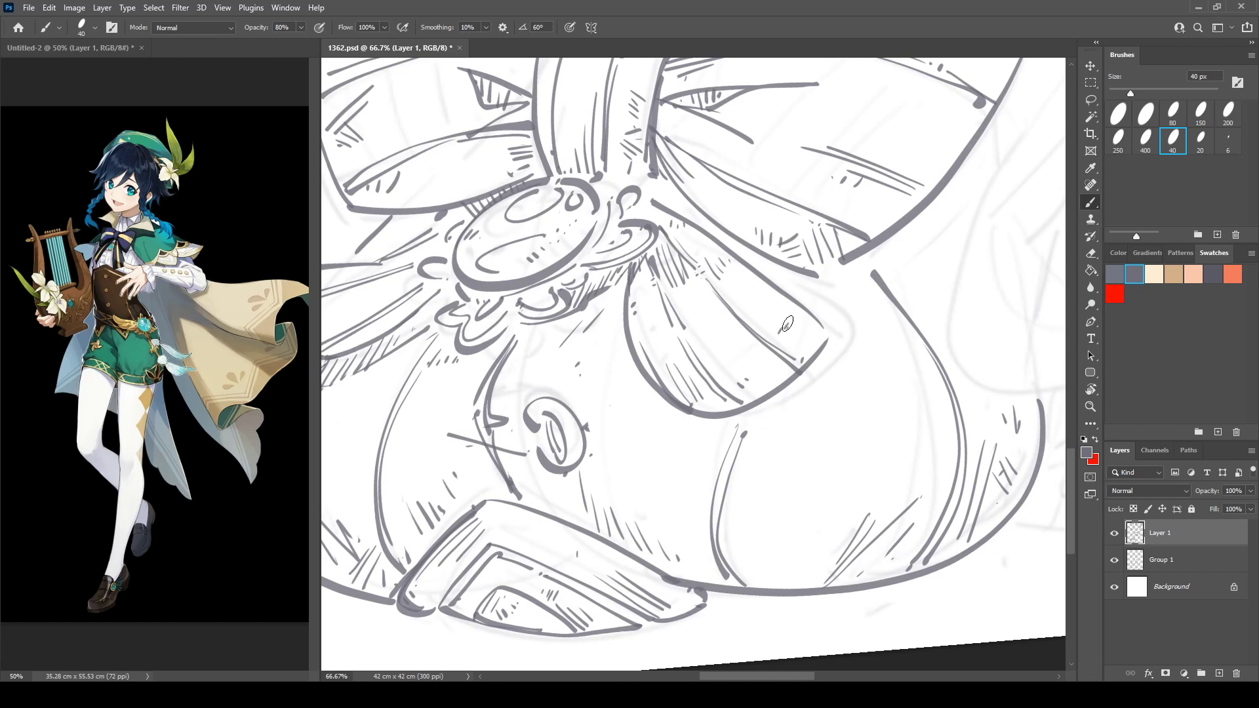
# Add shading strokes on the garment beneath the larger bow loop and above the hem, and hatch the gap behind the opposite ribbon tail.
pyautogui.moveTo(830, 269); pyautogui.dragTo(887, 348)
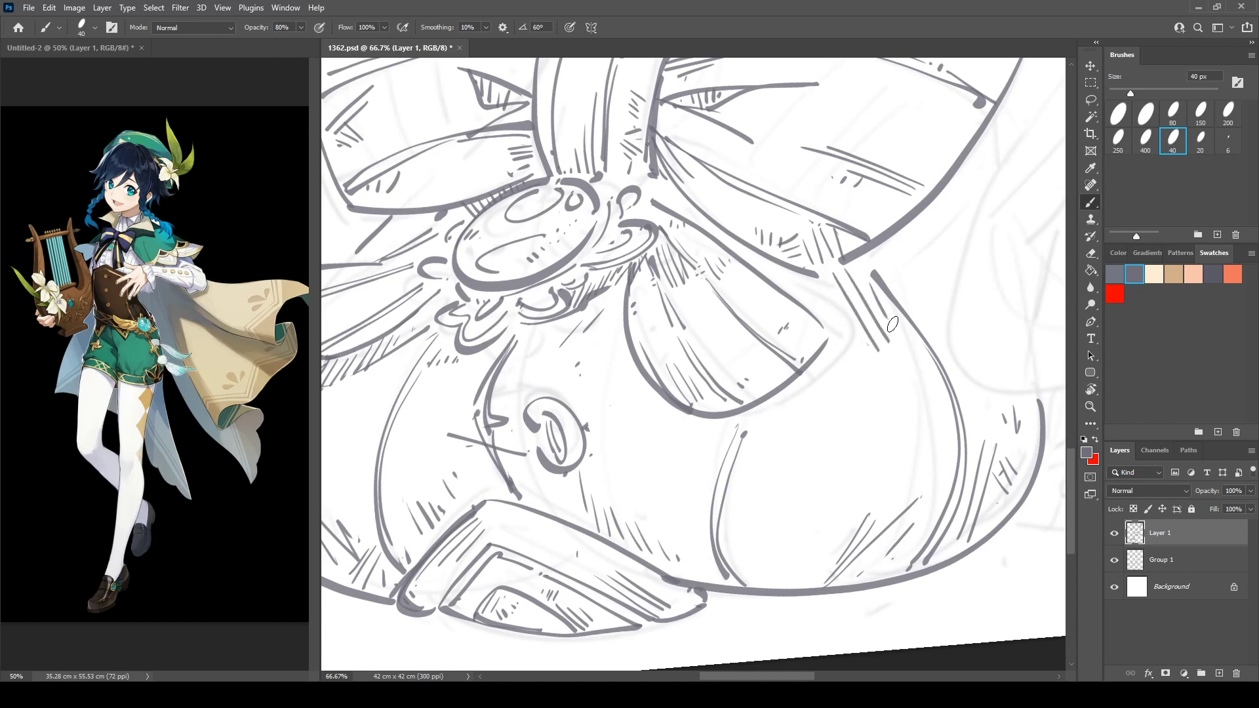
pyautogui.moveTo(750, 523)
pyautogui.mouseDown()
pyautogui.moveTo(754, 545)
pyautogui.moveTo(772, 543)
pyautogui.moveTo(771, 564)
pyautogui.mouseUp()
pyautogui.moveTo(689, 483); pyautogui.dragTo(895, 496)
pyautogui.moveTo(884, 319); pyautogui.dragTo(807, 402)
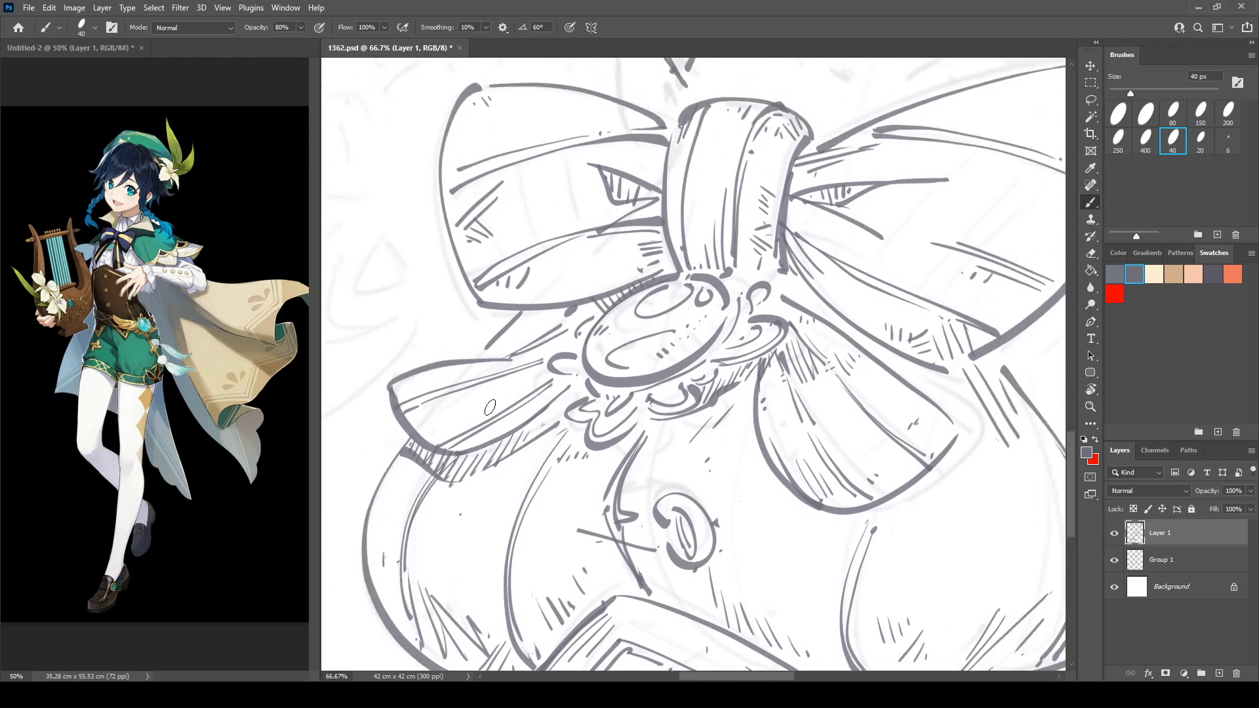
pyautogui.moveTo(486, 360); pyautogui.dragTo(543, 313)
pyautogui.moveTo(504, 355); pyautogui.dragTo(553, 310)
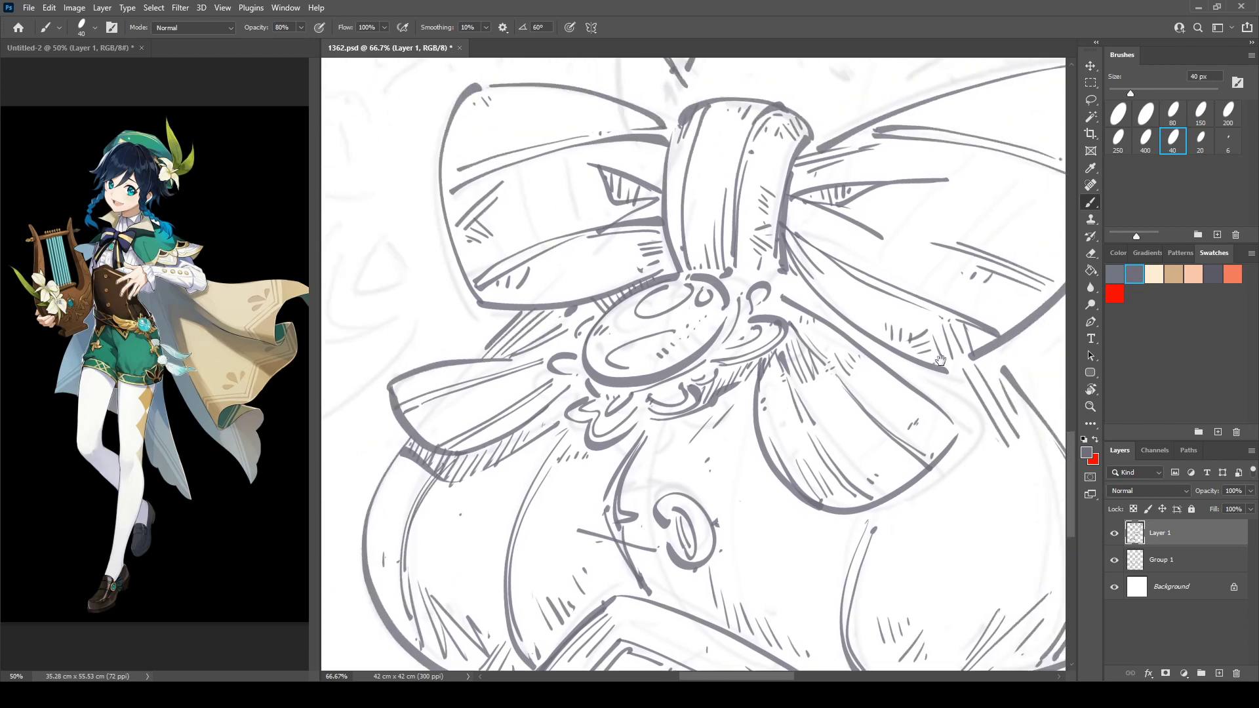
# Outline the two lower scallops of the cape beside the larger bow loop, with a short stroke at the loop's edge.
pyautogui.moveTo(941, 360); pyautogui.dragTo(345, 317)
pyautogui.moveTo(557, 272); pyautogui.dragTo(646, 401)
pyautogui.moveTo(880, 431); pyautogui.dragTo(715, 449)
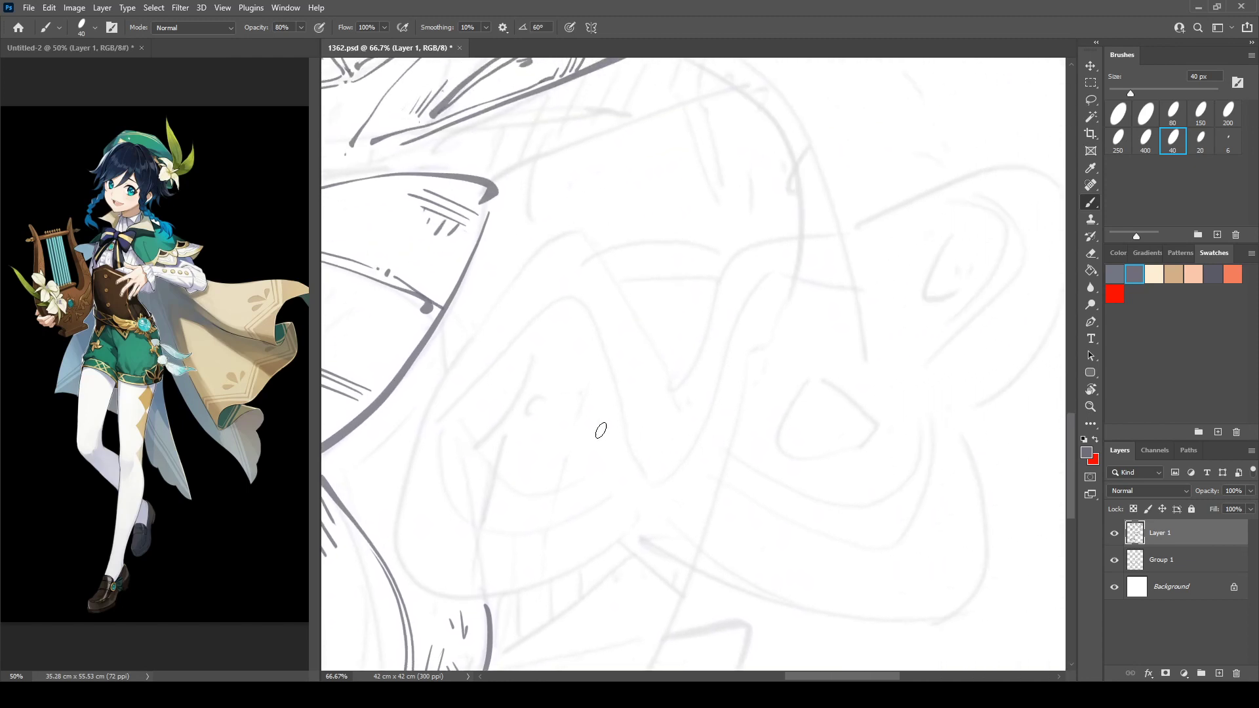
pyautogui.moveTo(601, 430); pyautogui.dragTo(686, 438)
pyautogui.moveTo(529, 337); pyautogui.dragTo(534, 371)
pyautogui.moveTo(602, 303); pyautogui.dragTo(632, 248)
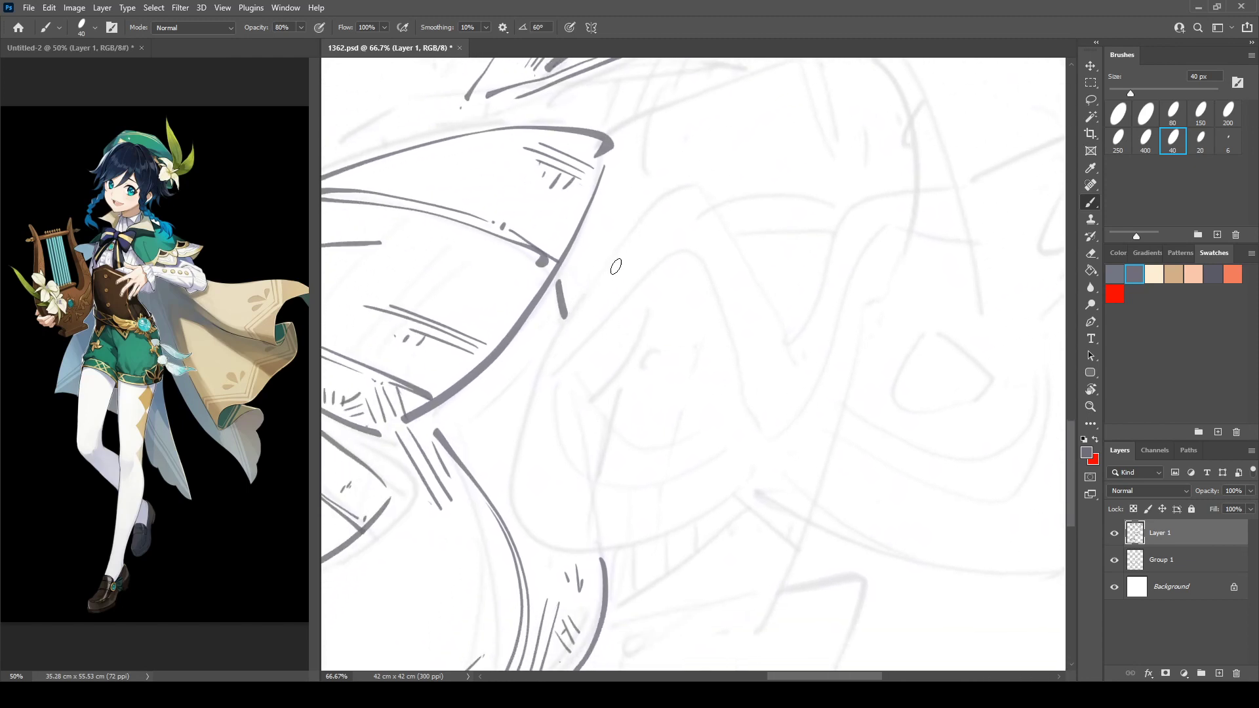
pyautogui.moveTo(553, 364)
pyautogui.mouseDown()
pyautogui.moveTo(522, 519)
pyautogui.moveTo(563, 504)
pyautogui.moveTo(520, 446)
pyautogui.moveTo(746, 494)
pyautogui.moveTo(544, 430)
pyautogui.moveTo(857, 522)
pyautogui.moveTo(833, 345)
pyautogui.mouseUp()
pyautogui.hotkey('ctrl', 'z')
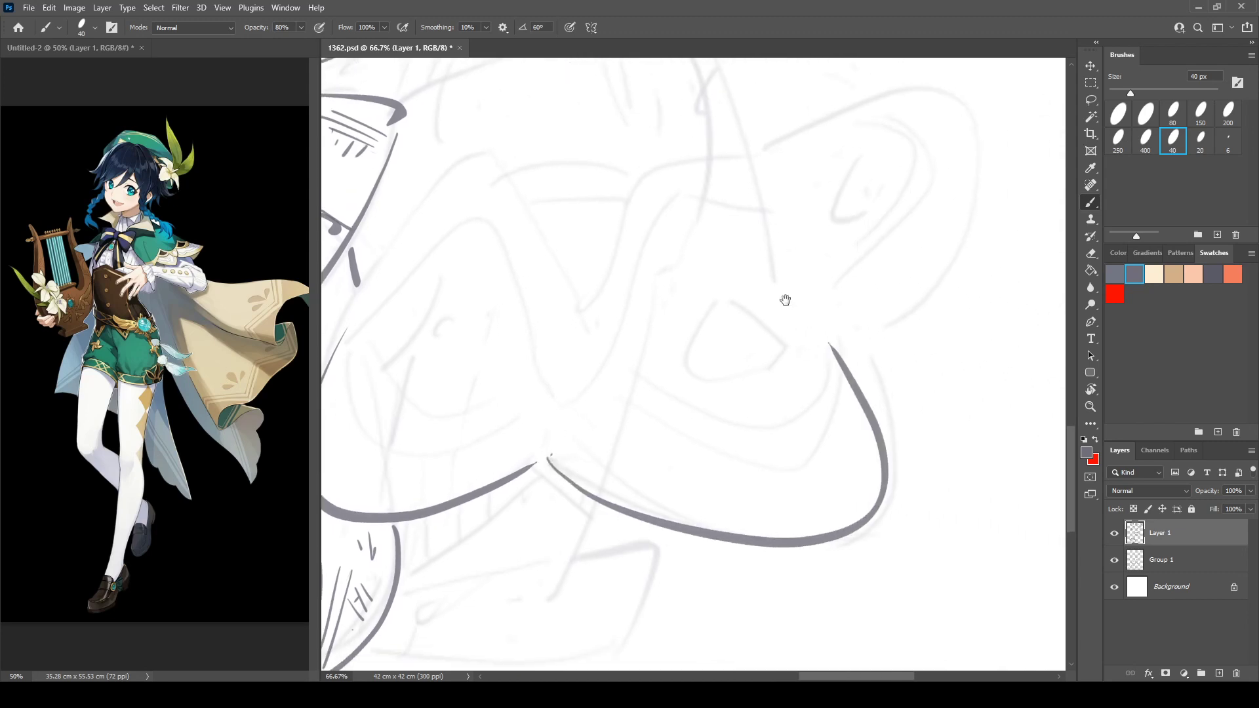
# Draw the sloping arm-side line of the cape and outline the outermost scallop above the lower two.
pyautogui.scroll(3, 674, 249)
pyautogui.hscroll(2, 673, 249)
pyautogui.moveTo(595, 163)
pyautogui.mouseDown()
pyautogui.moveTo(631, 216)
pyautogui.moveTo(706, 413)
pyautogui.mouseUp()
pyautogui.moveTo(688, 293)
pyautogui.mouseDown()
pyautogui.moveTo(786, 262)
pyautogui.moveTo(766, 505)
pyautogui.mouseUp()
pyautogui.hotkey('ctrl', 'z')
pyautogui.moveTo(689, 293)
pyautogui.mouseDown()
pyautogui.moveTo(871, 248)
pyautogui.moveTo(759, 478)
pyautogui.mouseUp()
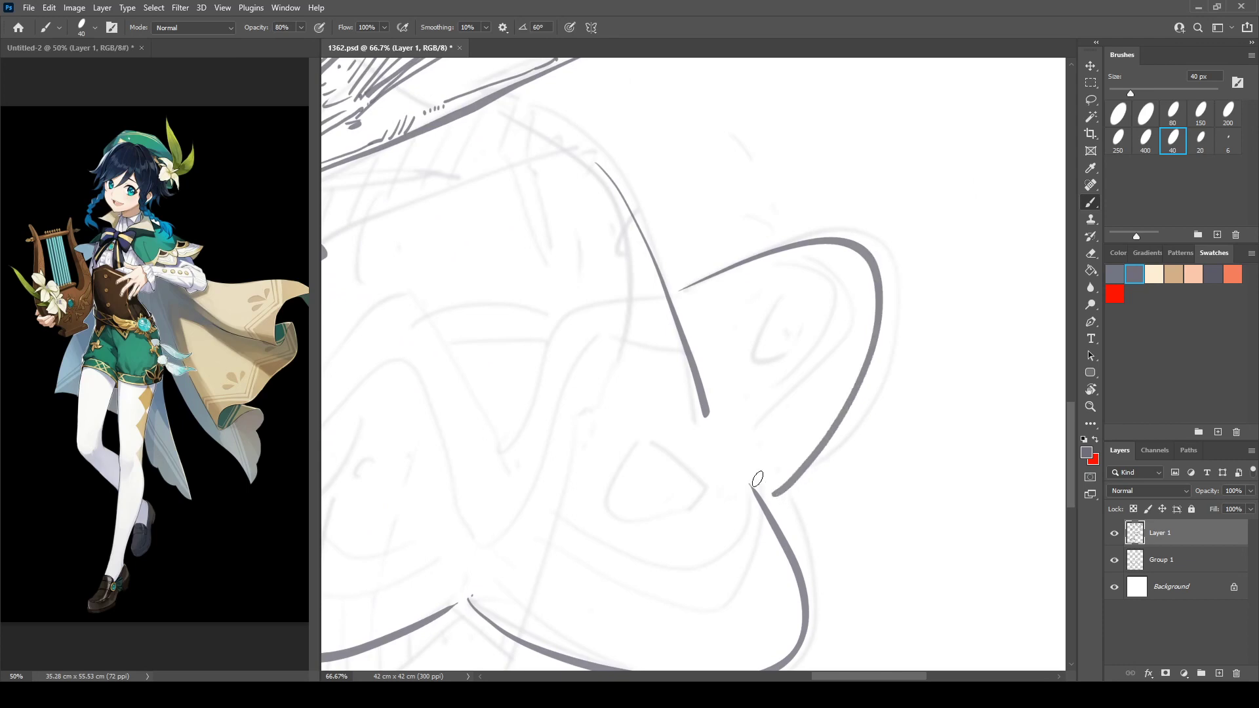
# Connect the cape's sloping line to the long collar ribbon with a thick curved shoulder stroke.
pyautogui.moveTo(689, 379); pyautogui.dragTo(958, 418)
pyautogui.moveTo(772, 139); pyautogui.dragTo(862, 207)
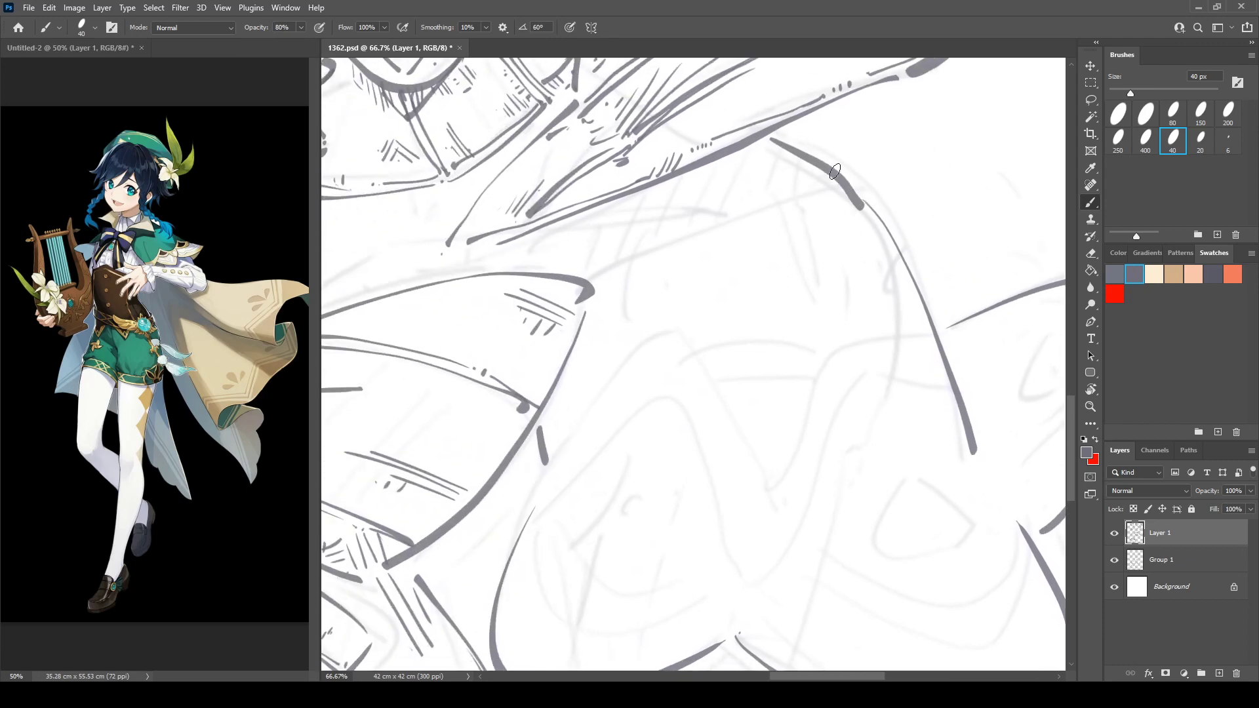
pyautogui.hotkey('ctrl', 'z')
pyautogui.moveTo(766, 139)
pyautogui.mouseDown()
pyautogui.moveTo(852, 178)
pyautogui.moveTo(764, 144)
pyautogui.moveTo(857, 195)
pyautogui.mouseUp()
pyautogui.hotkey('ctrl', 'z')
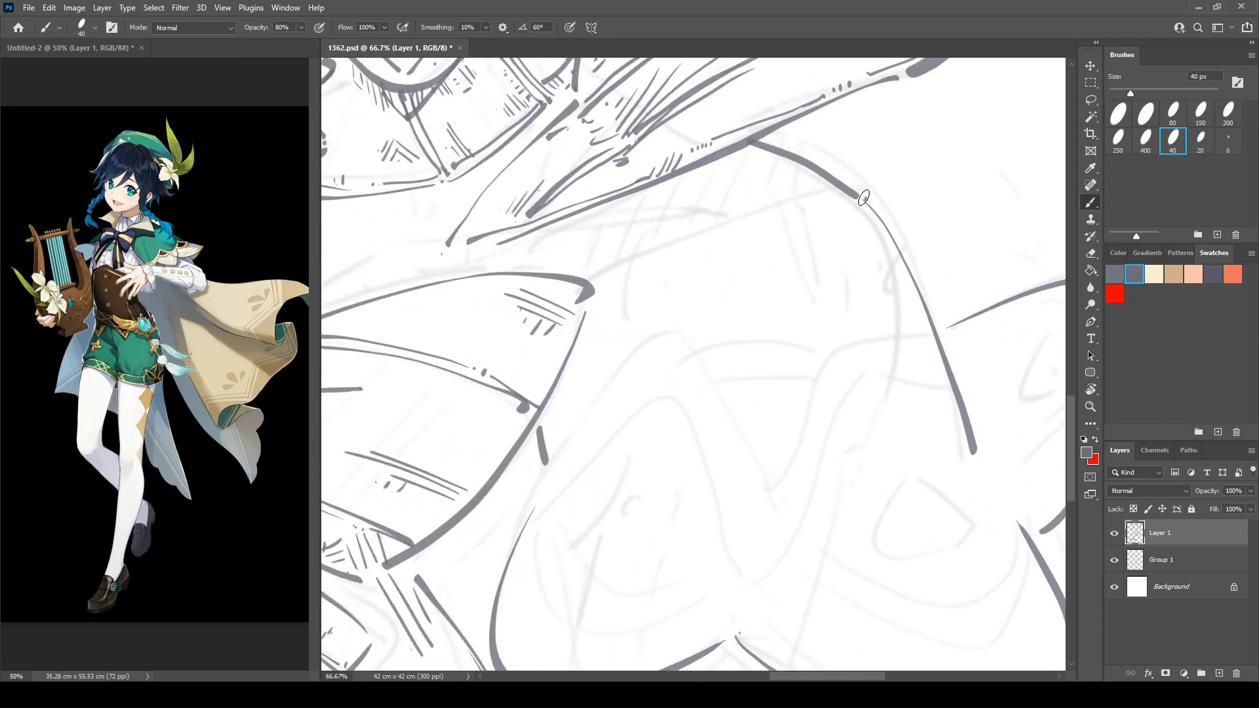
pyautogui.moveTo(803, 257); pyautogui.dragTo(892, 284)
# Draw the cape's neckline and fold curves above the bow, and shade the pointed tip of the hanging collar piece.
pyautogui.moveTo(607, 290)
pyautogui.mouseDown()
pyautogui.moveTo(706, 355)
pyautogui.moveTo(618, 368)
pyautogui.mouseUp()
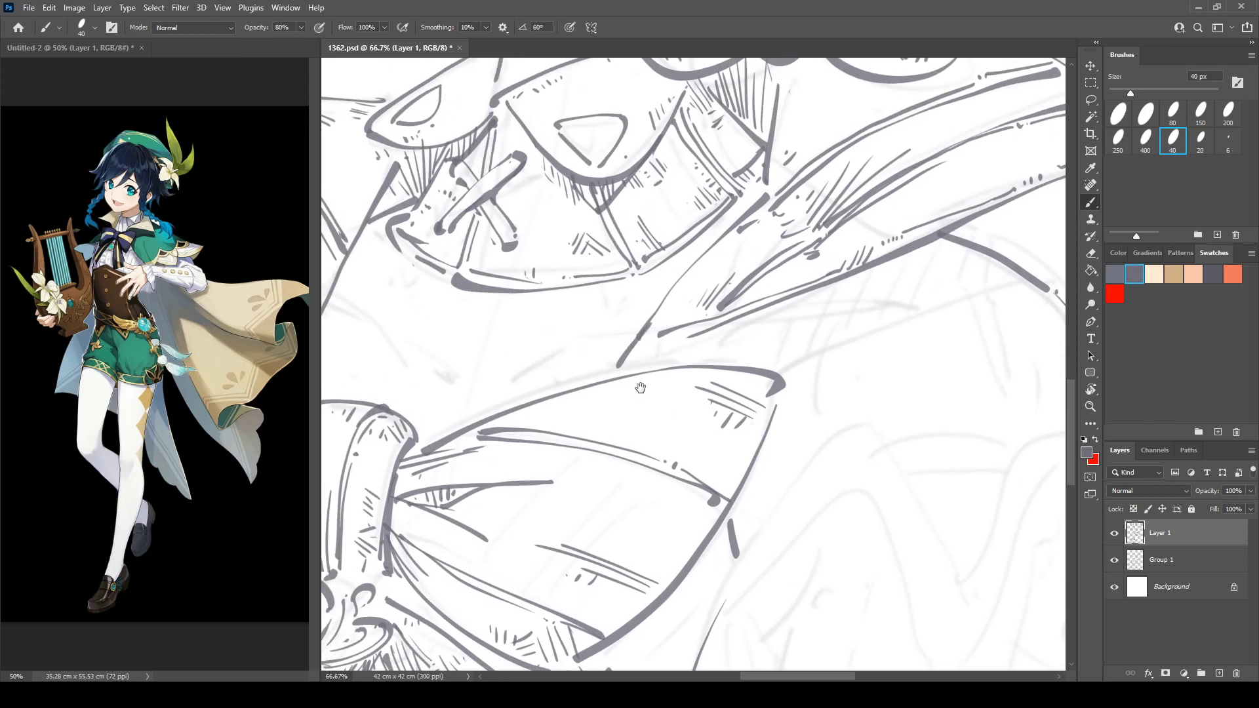
pyautogui.moveTo(559, 457); pyautogui.dragTo(911, 392)
pyautogui.moveTo(804, 332); pyautogui.dragTo(972, 274)
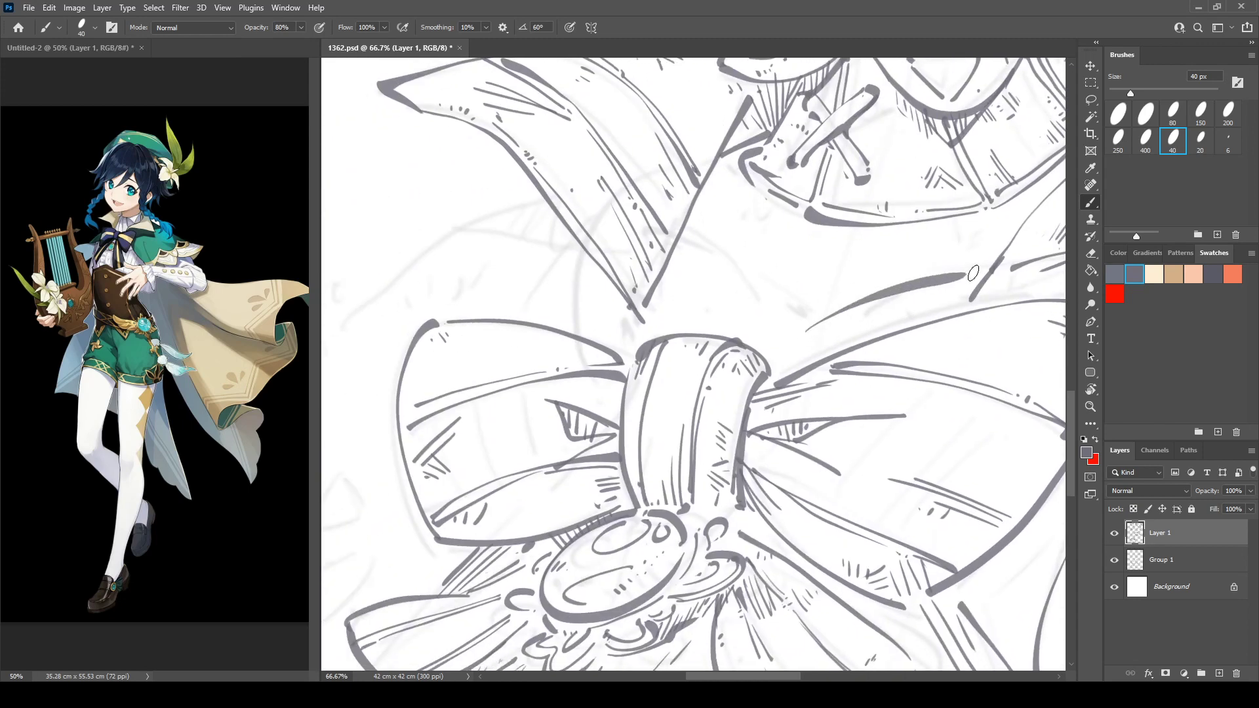
pyautogui.moveTo(691, 222); pyautogui.dragTo(768, 299)
pyautogui.moveTo(811, 238)
pyautogui.mouseDown()
pyautogui.moveTo(769, 256)
pyautogui.moveTo(781, 318)
pyautogui.moveTo(816, 327)
pyautogui.mouseUp()
pyautogui.moveTo(726, 280)
pyautogui.mouseDown()
pyautogui.moveTo(709, 346)
pyautogui.moveTo(694, 338)
pyautogui.mouseUp()
pyautogui.moveTo(712, 330); pyautogui.dragTo(698, 344)
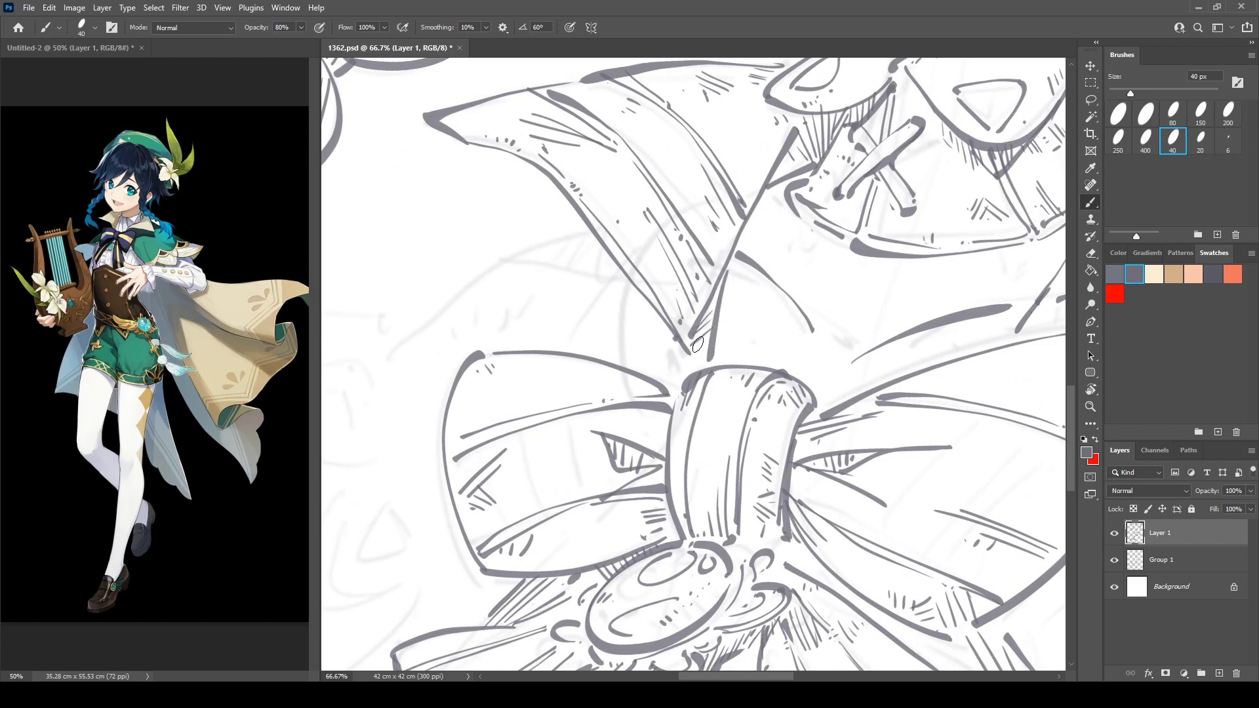
# Outline the opposite side of the cape with a shoulder curve and two scallops, and hatch the gap between them.
pyautogui.moveTo(569, 343); pyautogui.dragTo(680, 304)
pyautogui.moveTo(702, 208)
pyautogui.mouseDown()
pyautogui.moveTo(649, 225)
pyautogui.moveTo(501, 343)
pyautogui.moveTo(712, 292)
pyautogui.mouseUp()
pyautogui.hotkey('ctrl', 'z')
pyautogui.moveTo(905, 159)
pyautogui.mouseDown()
pyautogui.moveTo(722, 271)
pyautogui.moveTo(506, 308)
pyautogui.moveTo(679, 385)
pyautogui.mouseUp()
pyautogui.scroll(-3, 600, 420)
pyautogui.moveTo(635, 267)
pyautogui.mouseDown()
pyautogui.moveTo(577, 433)
pyautogui.moveTo(749, 313)
pyautogui.mouseUp()
pyautogui.moveTo(607, 253)
pyautogui.mouseDown()
pyautogui.moveTo(619, 286)
pyautogui.moveTo(626, 277)
pyautogui.mouseUp()
pyautogui.moveTo(627, 251); pyautogui.dragTo(632, 269)
pyautogui.moveTo(635, 250); pyautogui.dragTo(639, 264)
pyautogui.moveTo(724, 383); pyautogui.dragTo(734, 408)
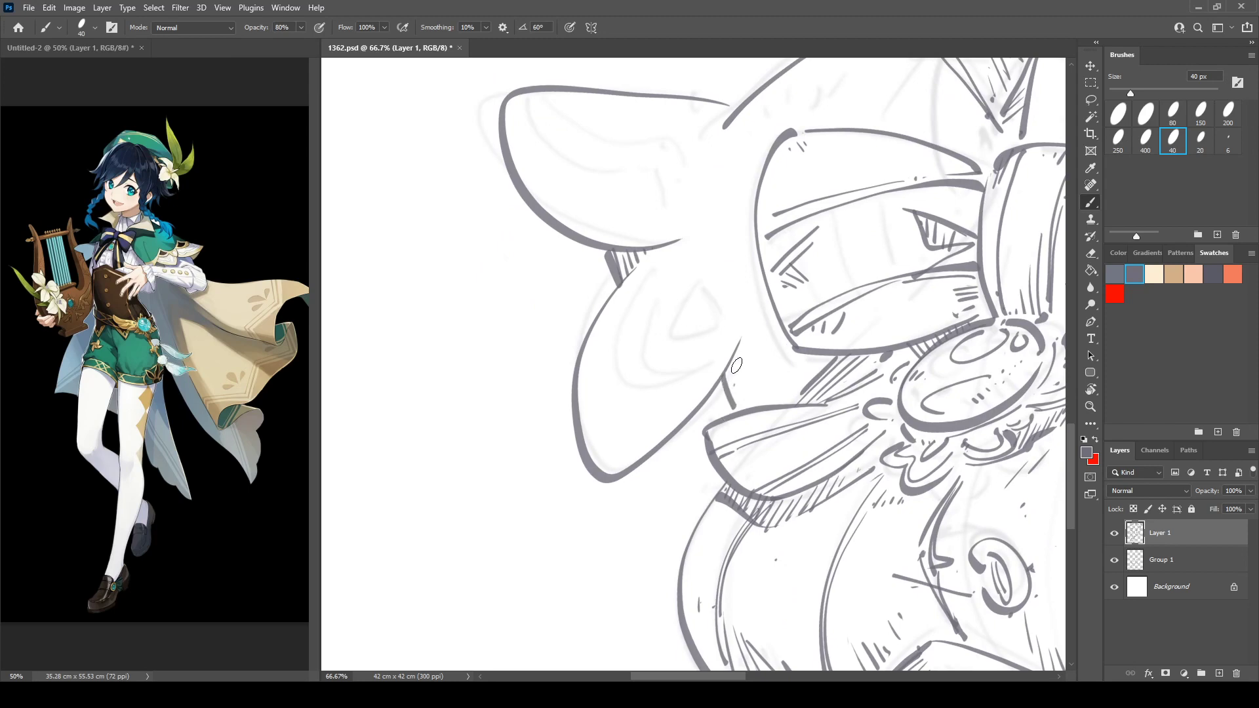
# Draw inner border lines along the first side's three scallops, joined by round curls where the scallops meet.
pyautogui.scroll(3, 609, 234)
pyautogui.moveTo(530, 200)
pyautogui.mouseDown()
pyautogui.moveTo(537, 262)
pyautogui.moveTo(687, 307)
pyautogui.moveTo(686, 367)
pyautogui.moveTo(659, 375)
pyautogui.moveTo(602, 492)
pyautogui.moveTo(649, 530)
pyautogui.moveTo(748, 440)
pyautogui.moveTo(763, 513)
pyautogui.mouseUp()
pyautogui.moveTo(853, 490); pyautogui.dragTo(437, 418)
pyautogui.moveTo(895, 533); pyautogui.dragTo(368, 438)
pyautogui.moveTo(504, 232)
pyautogui.mouseDown()
pyautogui.moveTo(513, 281)
pyautogui.moveTo(482, 410)
pyautogui.moveTo(643, 392)
pyautogui.moveTo(642, 342)
pyautogui.moveTo(801, 447)
pyautogui.moveTo(987, 441)
pyautogui.moveTo(764, 488)
pyautogui.moveTo(734, 404)
pyautogui.moveTo(688, 410)
pyautogui.moveTo(758, 344)
pyautogui.moveTo(799, 141)
pyautogui.mouseUp()
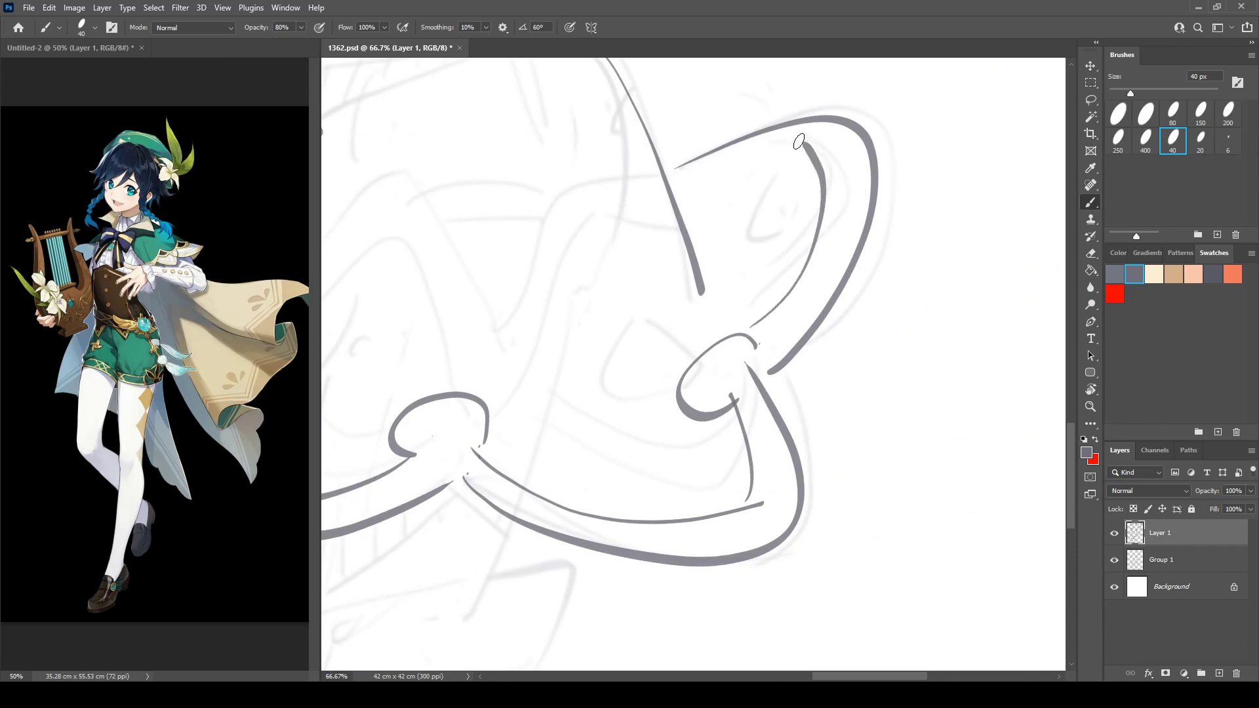
pyautogui.moveTo(777, 213); pyautogui.dragTo(981, 240)
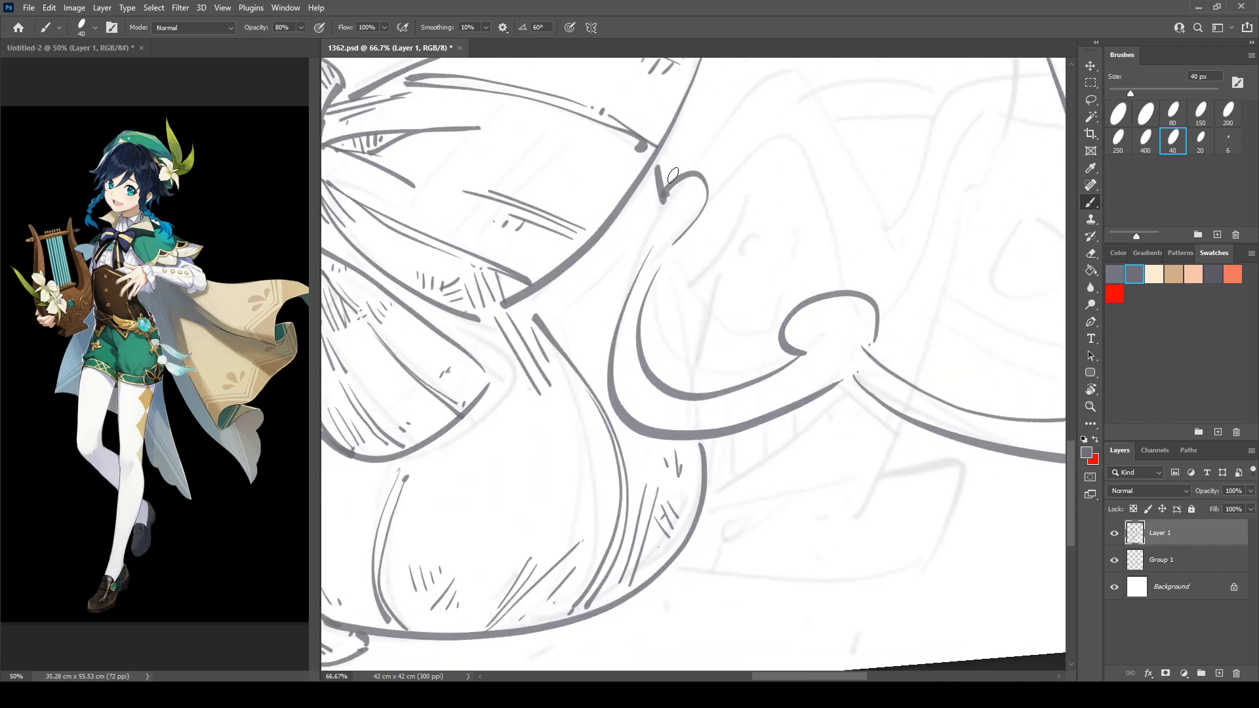
pyautogui.moveTo(673, 175)
pyautogui.mouseDown()
pyautogui.moveTo(705, 167)
pyautogui.moveTo(698, 230)
pyautogui.moveTo(646, 310)
pyautogui.moveTo(664, 372)
pyautogui.moveTo(775, 350)
pyautogui.moveTo(794, 294)
pyautogui.moveTo(880, 305)
pyautogui.moveTo(879, 342)
pyautogui.moveTo(460, 323)
pyautogui.moveTo(636, 210)
pyautogui.mouseUp()
# Double the scallops' inner border lines and their curls with a thin parallel line.
pyautogui.press('r')
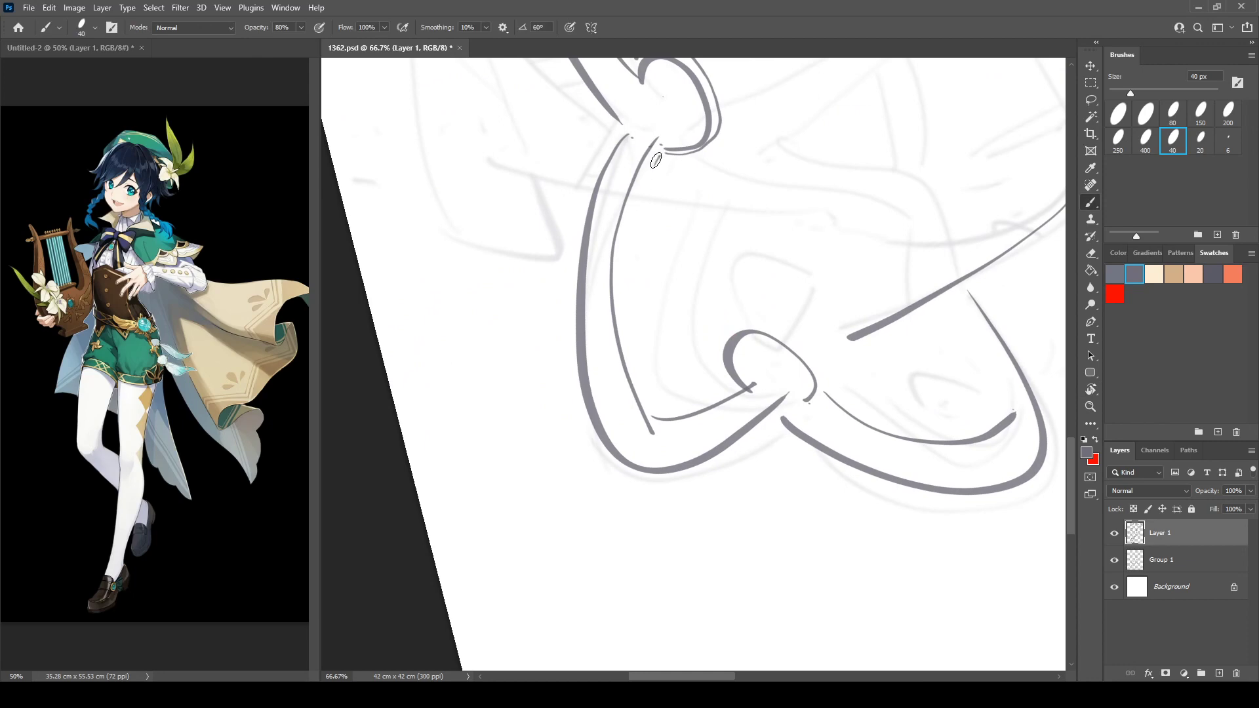
pyautogui.moveTo(656, 160)
pyautogui.mouseDown()
pyautogui.moveTo(616, 289)
pyautogui.moveTo(648, 406)
pyautogui.moveTo(713, 396)
pyautogui.moveTo(726, 326)
pyautogui.mouseUp()
pyautogui.click(733, 324)
pyautogui.click(740, 323)
pyautogui.press('r')
pyautogui.moveTo(762, 272)
pyautogui.mouseDown()
pyautogui.moveTo(630, 236)
pyautogui.moveTo(558, 319)
pyautogui.mouseUp()
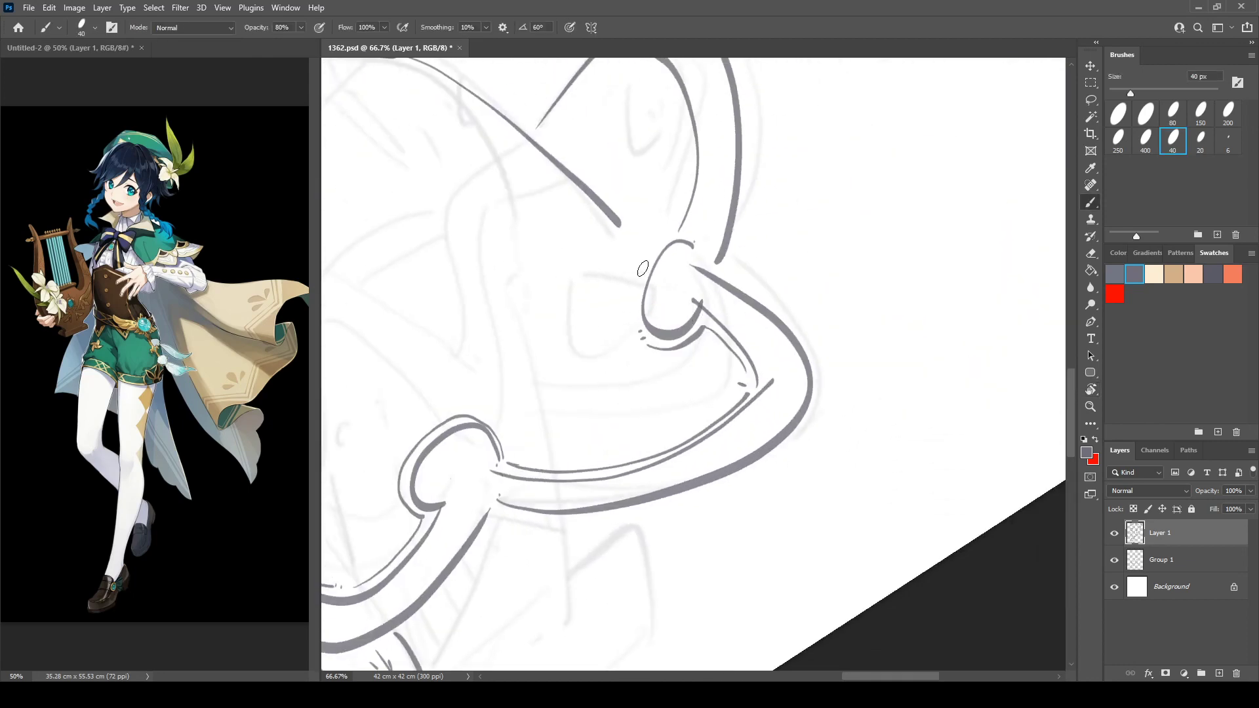
pyautogui.moveTo(662, 239); pyautogui.dragTo(630, 318)
pyautogui.moveTo(659, 167); pyautogui.dragTo(632, 308)
pyautogui.press('r')
pyautogui.moveTo(630, 312); pyautogui.dragTo(638, 303)
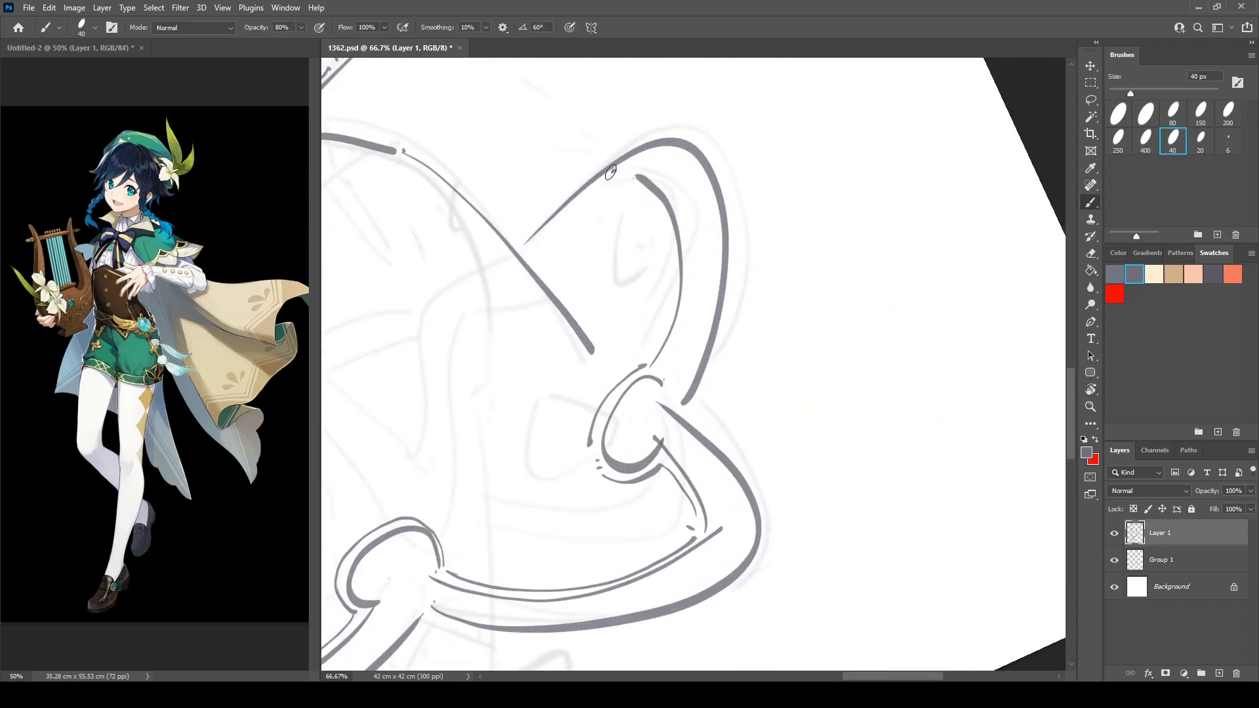
# Complete the doubled border line on the outermost scallop and add shading strokes along its border and the neighbouring scallop's end.
pyautogui.moveTo(611, 171)
pyautogui.mouseDown()
pyautogui.moveTo(662, 228)
pyautogui.moveTo(655, 352)
pyautogui.mouseUp()
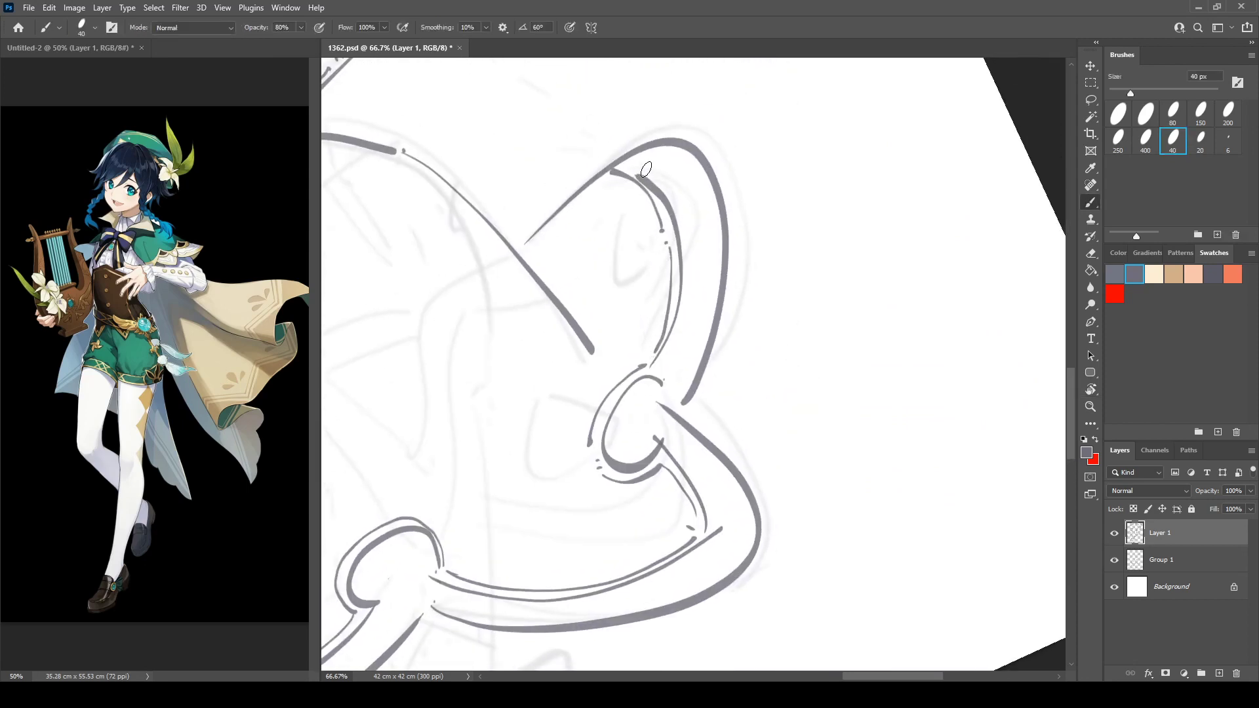
pyautogui.moveTo(640, 162); pyautogui.dragTo(652, 174)
pyautogui.moveTo(656, 161); pyautogui.dragTo(670, 175)
pyautogui.moveTo(687, 303); pyautogui.dragTo(656, 374)
pyautogui.moveTo(685, 328); pyautogui.dragTo(676, 367)
pyautogui.press('r')
pyautogui.moveTo(702, 194); pyautogui.dragTo(766, 209)
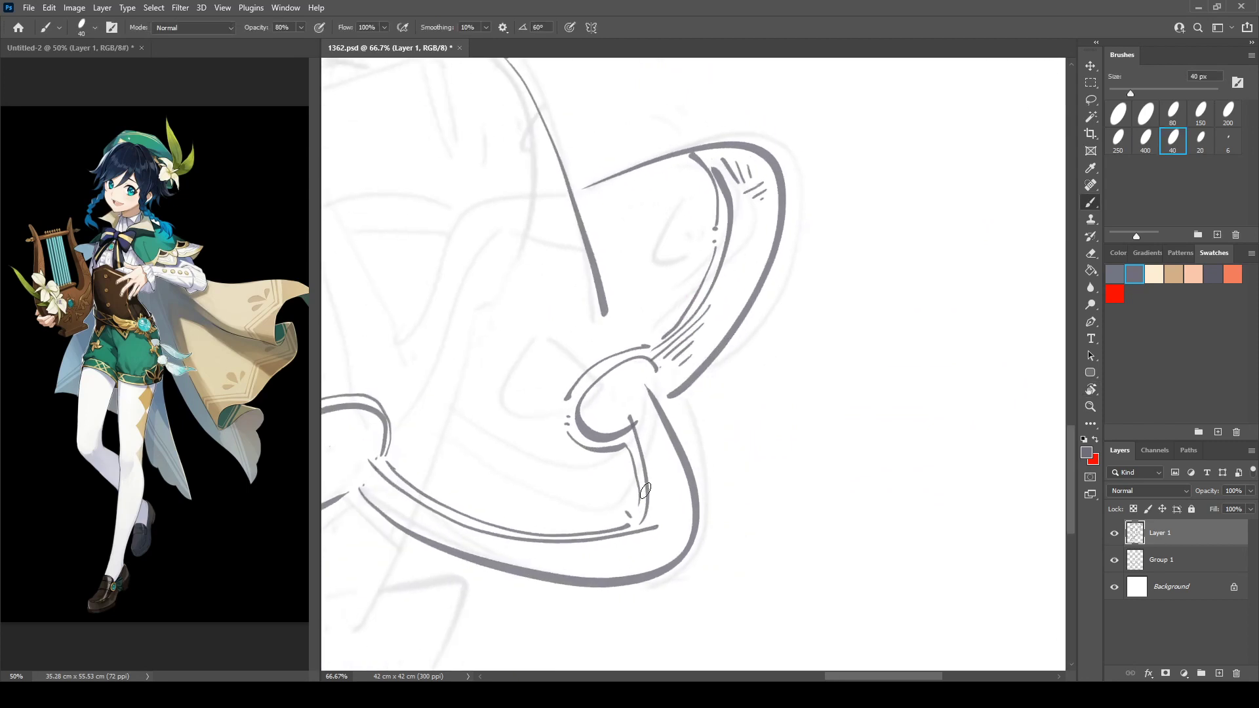
pyautogui.moveTo(652, 467)
pyautogui.mouseDown()
pyautogui.moveTo(662, 518)
pyautogui.moveTo(677, 513)
pyautogui.mouseUp()
pyautogui.press('space')
pyautogui.moveTo(551, 362); pyautogui.dragTo(646, 302)
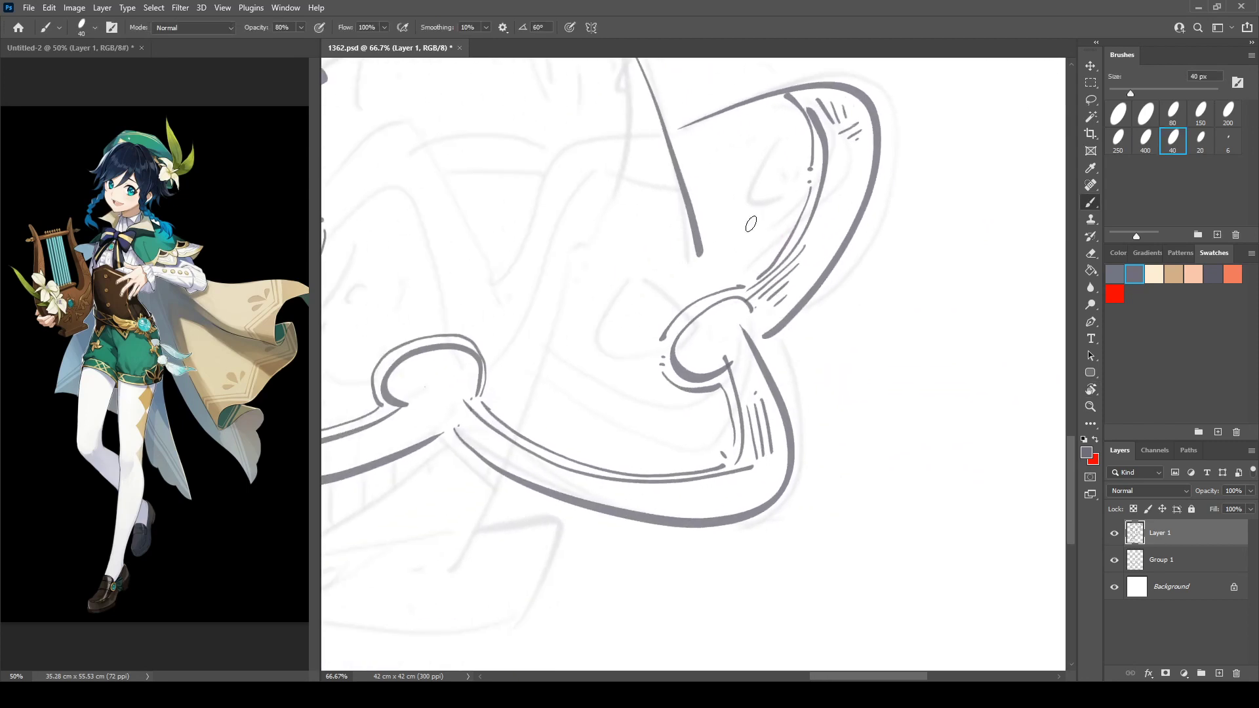
# Draw a pair of hatched stripes across the outermost scallop's border.
pyautogui.press('r')
pyautogui.moveTo(836, 219)
pyautogui.mouseDown()
pyautogui.moveTo(922, 239)
pyautogui.moveTo(939, 335)
pyautogui.moveTo(898, 362)
pyautogui.mouseUp()
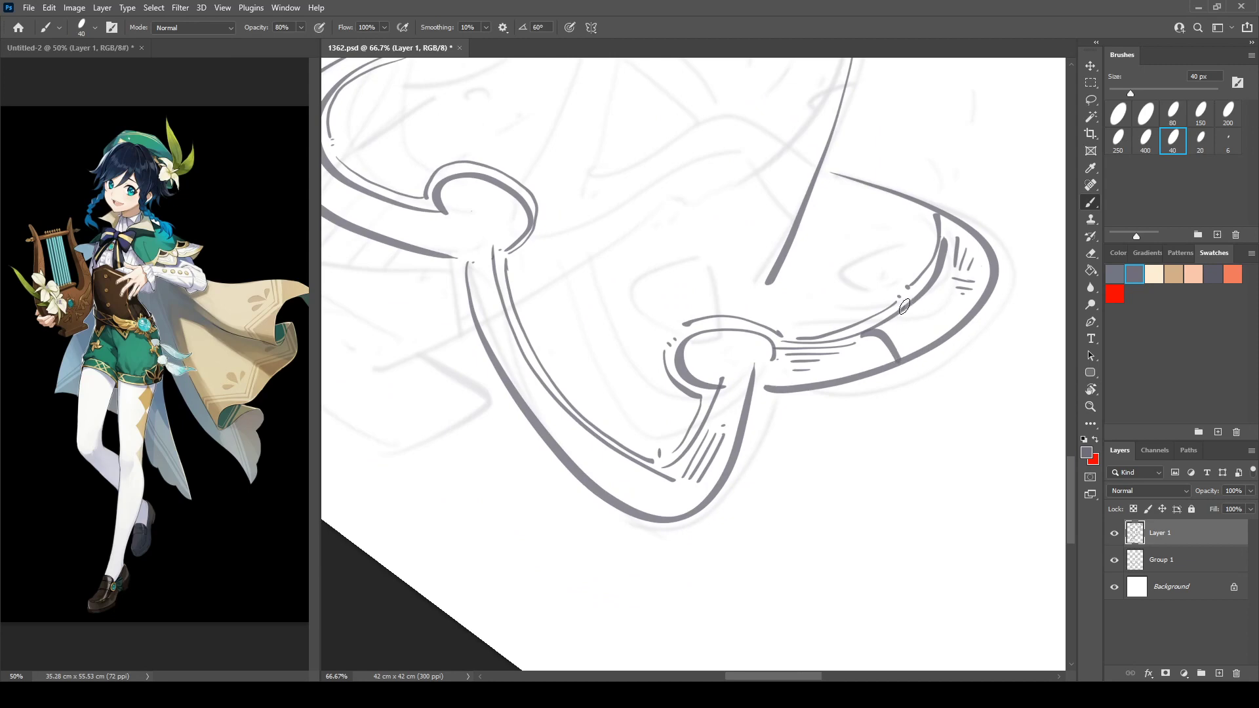
pyautogui.moveTo(905, 307)
pyautogui.mouseDown()
pyautogui.moveTo(918, 350)
pyautogui.moveTo(883, 337)
pyautogui.moveTo(892, 354)
pyautogui.mouseUp()
pyautogui.moveTo(905, 337); pyautogui.dragTo(898, 358)
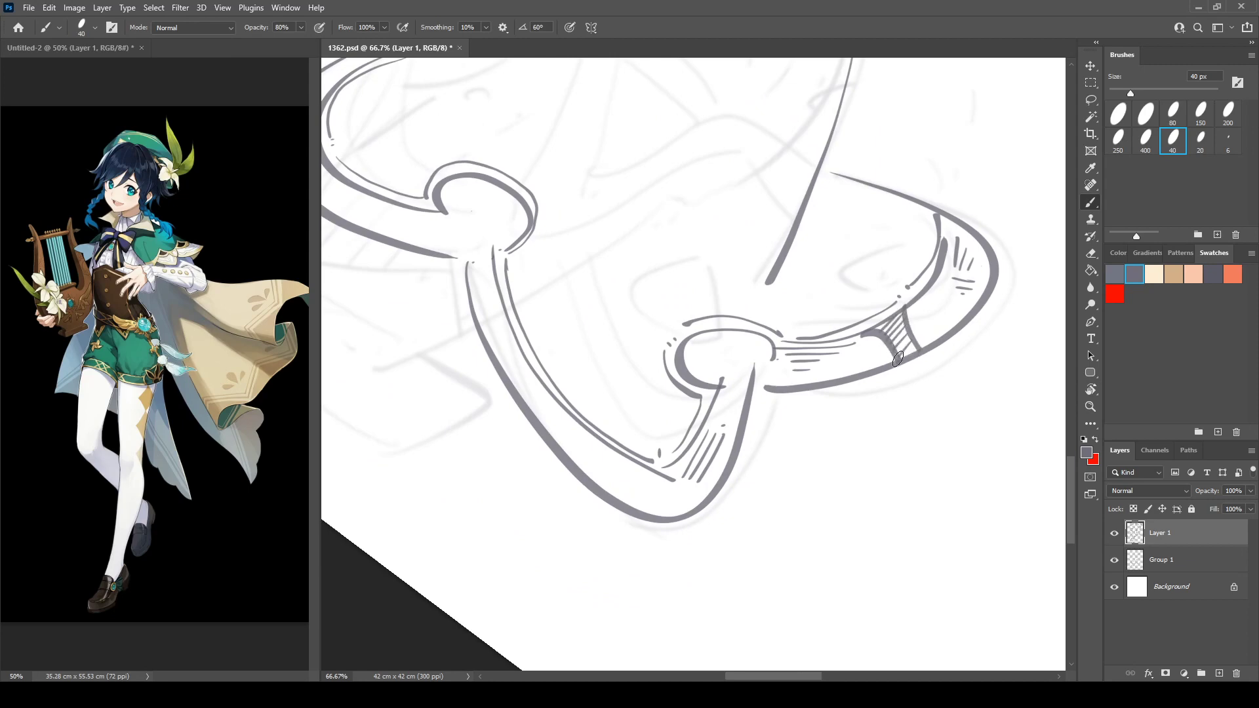
pyautogui.moveTo(920, 300)
pyautogui.mouseDown()
pyautogui.moveTo(936, 336)
pyautogui.moveTo(952, 338)
pyautogui.mouseUp()
pyautogui.press('r')
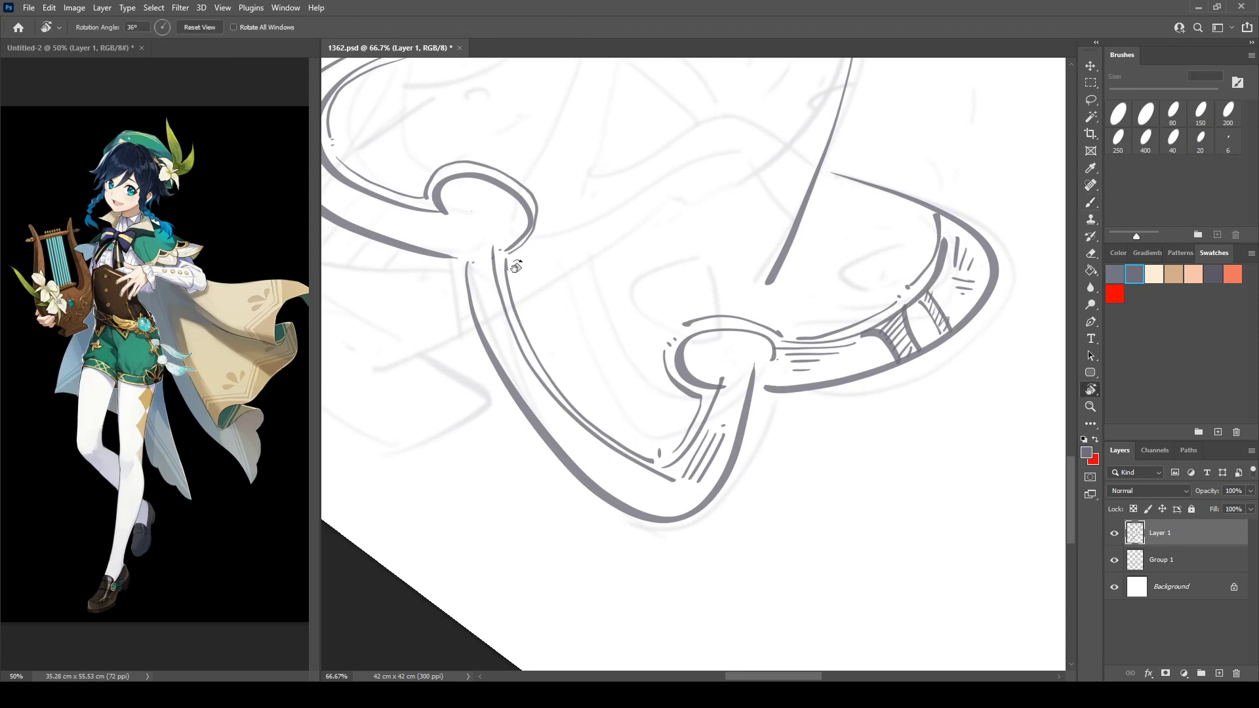
# Add hatched stripe pairs across the borders of the two lower scallops and shade the curl between them.
pyautogui.moveTo(515, 265)
pyautogui.mouseDown()
pyautogui.moveTo(705, 511)
pyautogui.moveTo(734, 530)
pyautogui.mouseUp()
pyautogui.press('b')
pyautogui.moveTo(737, 477); pyautogui.dragTo(746, 505)
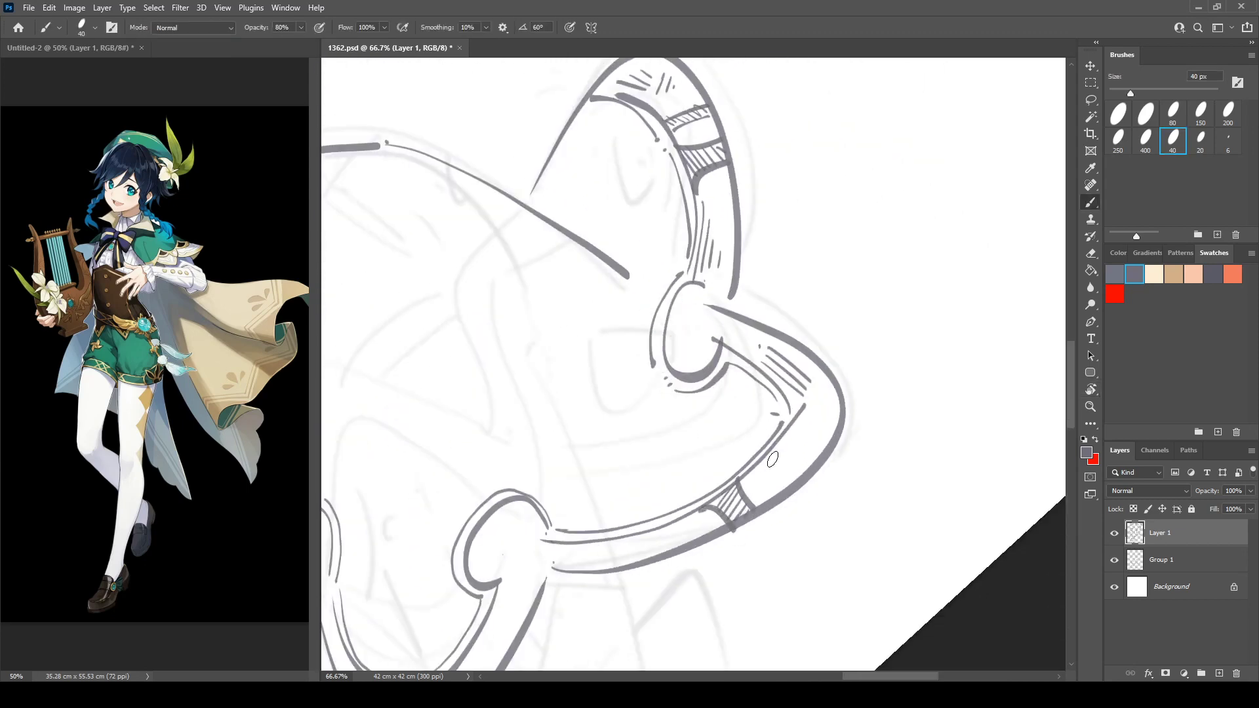
pyautogui.moveTo(760, 457)
pyautogui.mouseDown()
pyautogui.moveTo(780, 489)
pyautogui.moveTo(790, 478)
pyautogui.moveTo(728, 360)
pyautogui.moveTo(530, 323)
pyautogui.moveTo(579, 345)
pyautogui.mouseUp()
pyautogui.press('r')
pyautogui.moveTo(590, 302)
pyautogui.mouseDown()
pyautogui.moveTo(604, 327)
pyautogui.moveTo(579, 307)
pyautogui.mouseUp()
pyautogui.moveTo(568, 330)
pyautogui.mouseDown()
pyautogui.moveTo(587, 304)
pyautogui.moveTo(602, 327)
pyautogui.moveTo(620, 322)
pyautogui.moveTo(634, 312)
pyautogui.moveTo(625, 295)
pyautogui.mouseUp()
pyautogui.moveTo(622, 316); pyautogui.dragTo(633, 303)
pyautogui.moveTo(739, 220); pyautogui.dragTo(649, 321)
pyautogui.moveTo(550, 338); pyautogui.dragTo(558, 352)
pyautogui.moveTo(559, 332); pyautogui.dragTo(566, 344)
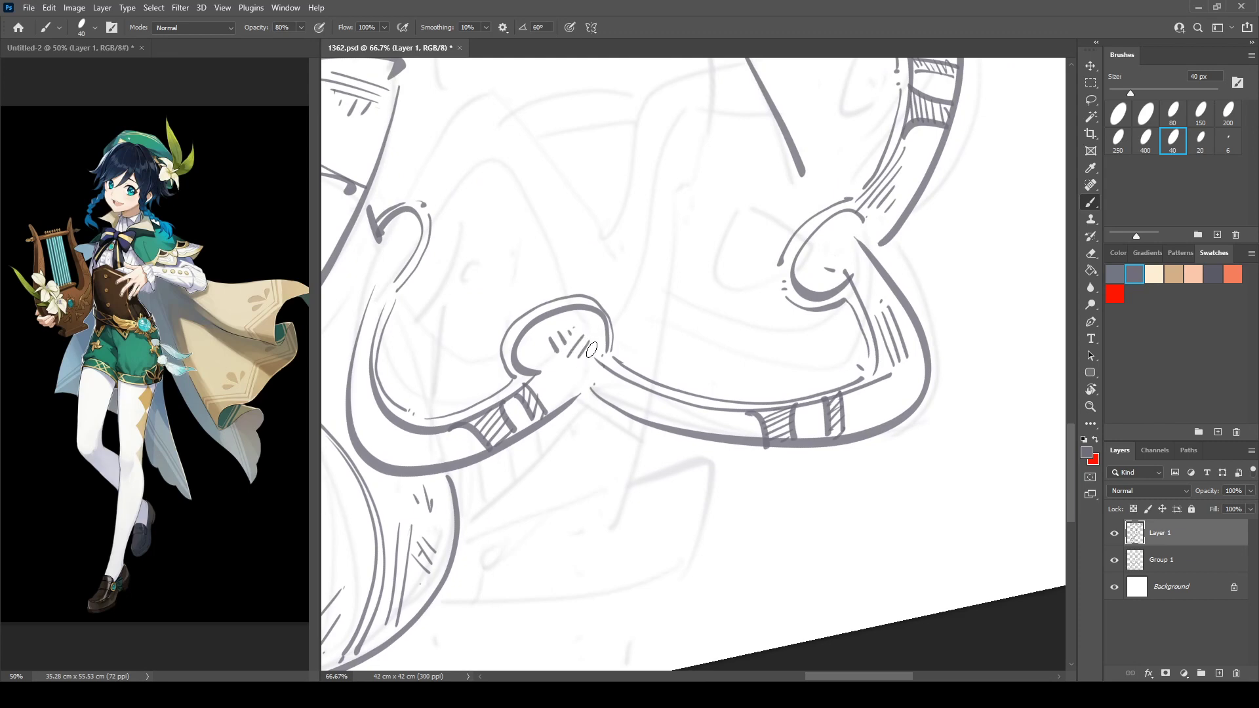
pyautogui.click(586, 389)
# Draw curled inner border lines on the opposite cape scallops and hatched stripes across the lower scallop's tip.
pyautogui.press('r')
pyautogui.moveTo(653, 225); pyautogui.dragTo(658, 346)
pyautogui.moveTo(594, 281); pyautogui.dragTo(1023, 164)
pyautogui.moveTo(420, 223); pyautogui.dragTo(984, 210)
pyautogui.moveTo(716, 215); pyautogui.dragTo(599, 252)
pyautogui.press('b')
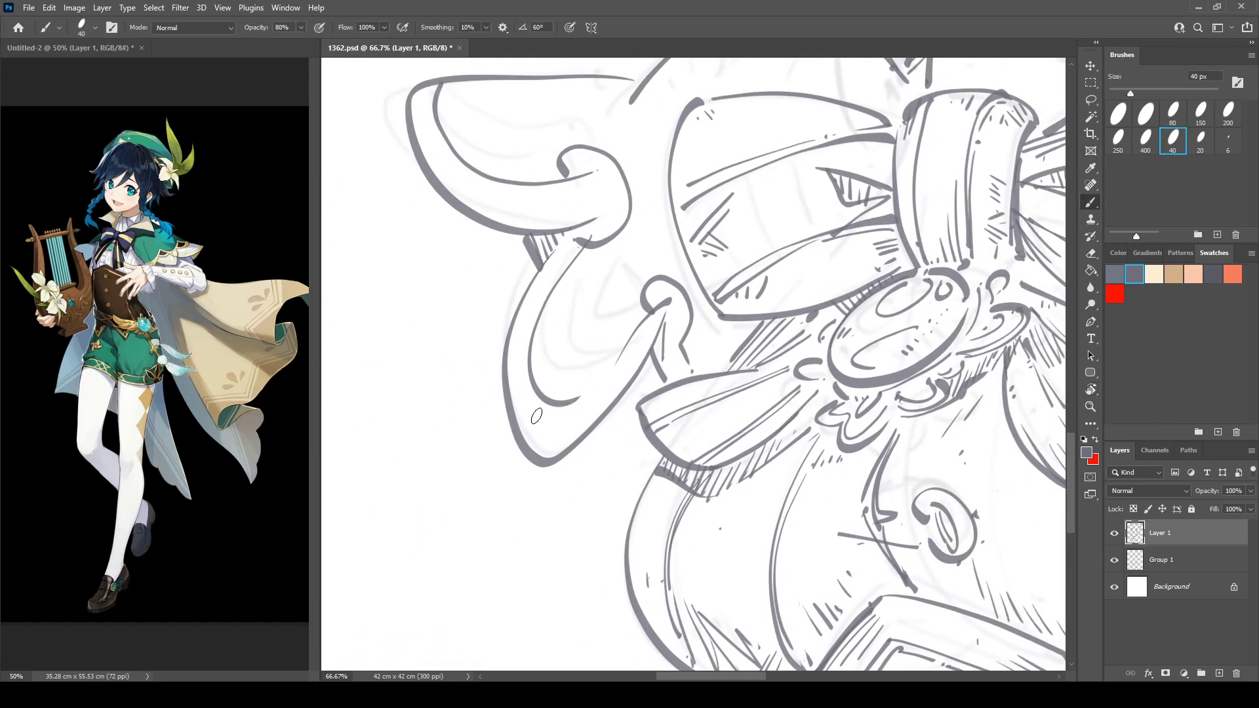
pyautogui.moveTo(531, 391)
pyautogui.mouseDown()
pyautogui.moveTo(544, 420)
pyautogui.moveTo(538, 458)
pyautogui.moveTo(535, 401)
pyautogui.moveTo(516, 429)
pyautogui.moveTo(559, 401)
pyautogui.moveTo(531, 404)
pyautogui.moveTo(580, 398)
pyautogui.moveTo(566, 450)
pyautogui.mouseUp()
pyautogui.hotkey('ctrl', 'z')
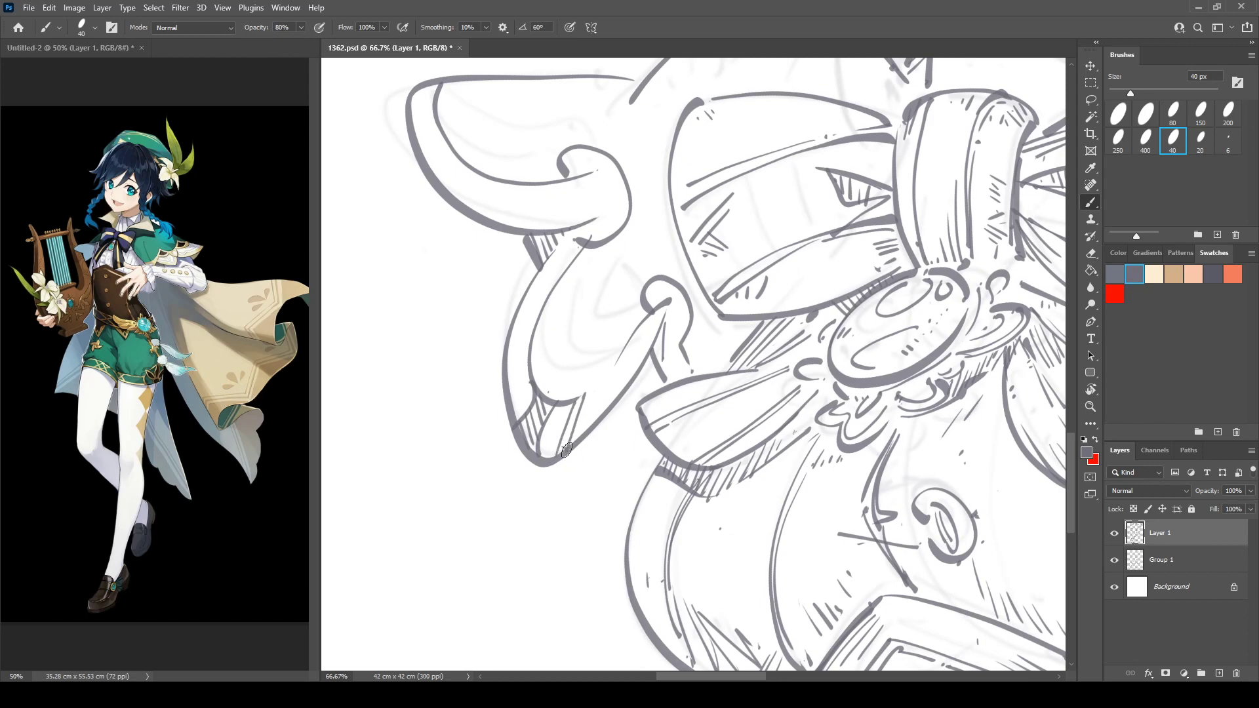
# Double the opposite scallops' inner border lines, and add hatched stripes and shading strokes to the upper scallop's border.
pyautogui.moveTo(589, 250)
pyautogui.mouseDown()
pyautogui.moveTo(532, 361)
pyautogui.moveTo(581, 395)
pyautogui.moveTo(638, 309)
pyautogui.moveTo(640, 282)
pyautogui.moveTo(662, 266)
pyautogui.mouseUp()
pyautogui.moveTo(691, 338); pyautogui.dragTo(699, 375)
pyautogui.moveTo(461, 122)
pyautogui.mouseDown()
pyautogui.moveTo(494, 215)
pyautogui.moveTo(559, 256)
pyautogui.moveTo(607, 223)
pyautogui.moveTo(668, 328)
pyautogui.moveTo(629, 344)
pyautogui.mouseUp()
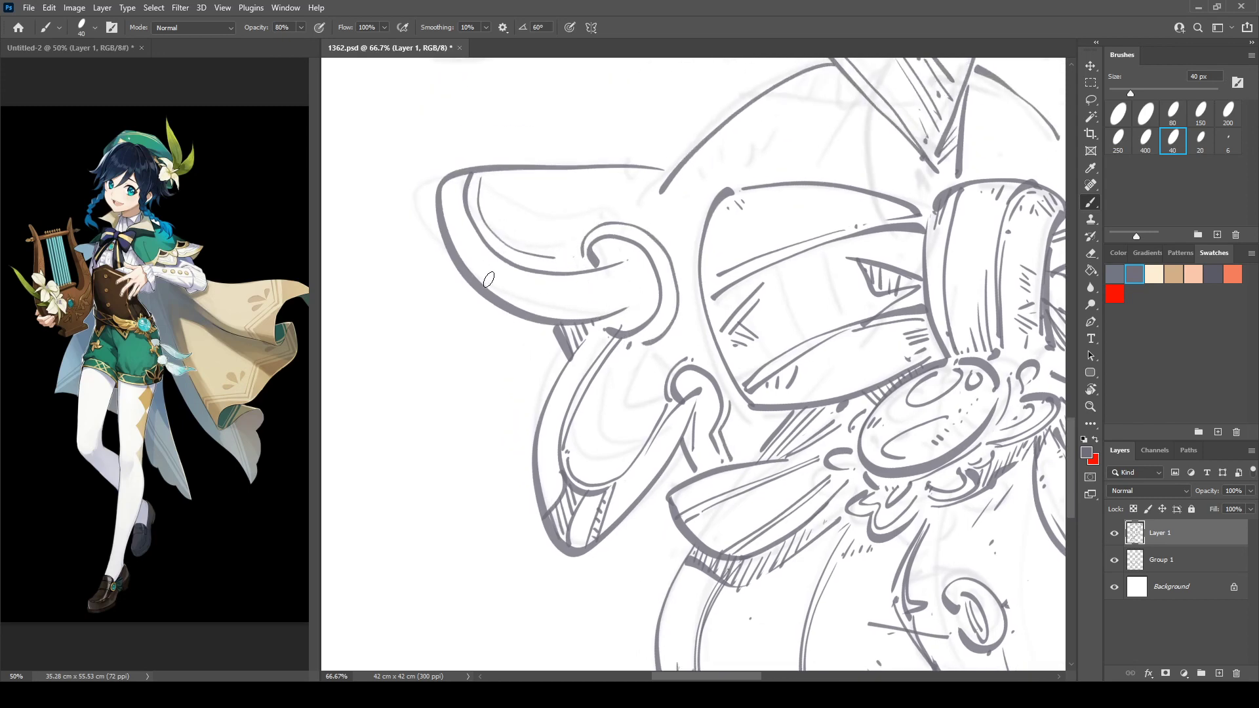
pyautogui.moveTo(481, 242)
pyautogui.mouseDown()
pyautogui.moveTo(498, 296)
pyautogui.moveTo(518, 270)
pyautogui.moveTo(538, 320)
pyautogui.moveTo(548, 275)
pyautogui.mouseUp()
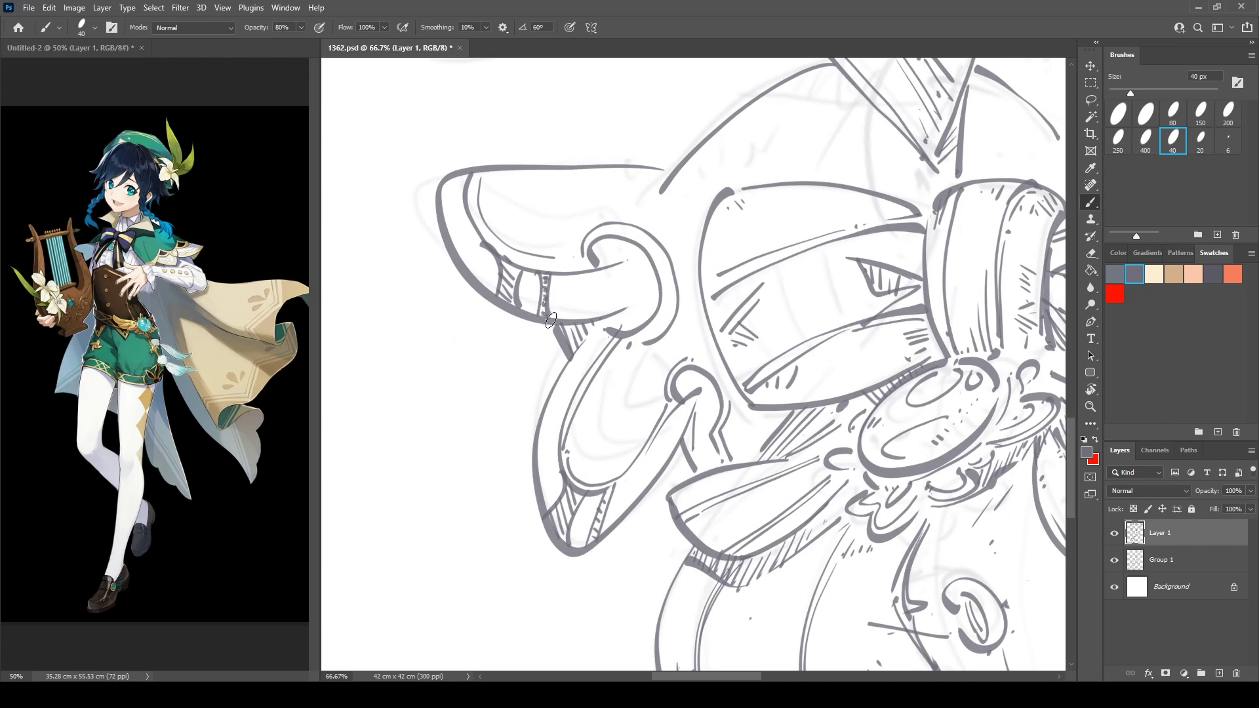
pyautogui.press('e')
pyautogui.moveTo(476, 233); pyautogui.dragTo(484, 260)
pyautogui.press('b')
pyautogui.moveTo(457, 175); pyautogui.dragTo(453, 198)
pyautogui.moveTo(462, 177); pyautogui.dragTo(458, 196)
pyautogui.moveTo(620, 306); pyautogui.dragTo(580, 352)
# Draw petal-shaped motifs inside the two scallops on the opposite side of the cape.
pyautogui.moveTo(561, 145); pyautogui.dragTo(475, 164)
pyautogui.moveTo(510, 200)
pyautogui.mouseDown()
pyautogui.moveTo(531, 396)
pyautogui.moveTo(559, 428)
pyautogui.moveTo(591, 364)
pyautogui.moveTo(573, 431)
pyautogui.mouseUp()
pyautogui.moveTo(564, 362)
pyautogui.mouseDown()
pyautogui.moveTo(566, 341)
pyautogui.moveTo(566, 363)
pyautogui.mouseUp()
pyautogui.press('r')
pyautogui.moveTo(549, 220)
pyautogui.mouseDown()
pyautogui.moveTo(527, 244)
pyautogui.moveTo(604, 300)
pyautogui.moveTo(580, 360)
pyautogui.moveTo(644, 255)
pyautogui.moveTo(671, 386)
pyautogui.moveTo(490, 309)
pyautogui.mouseUp()
pyautogui.press('r')
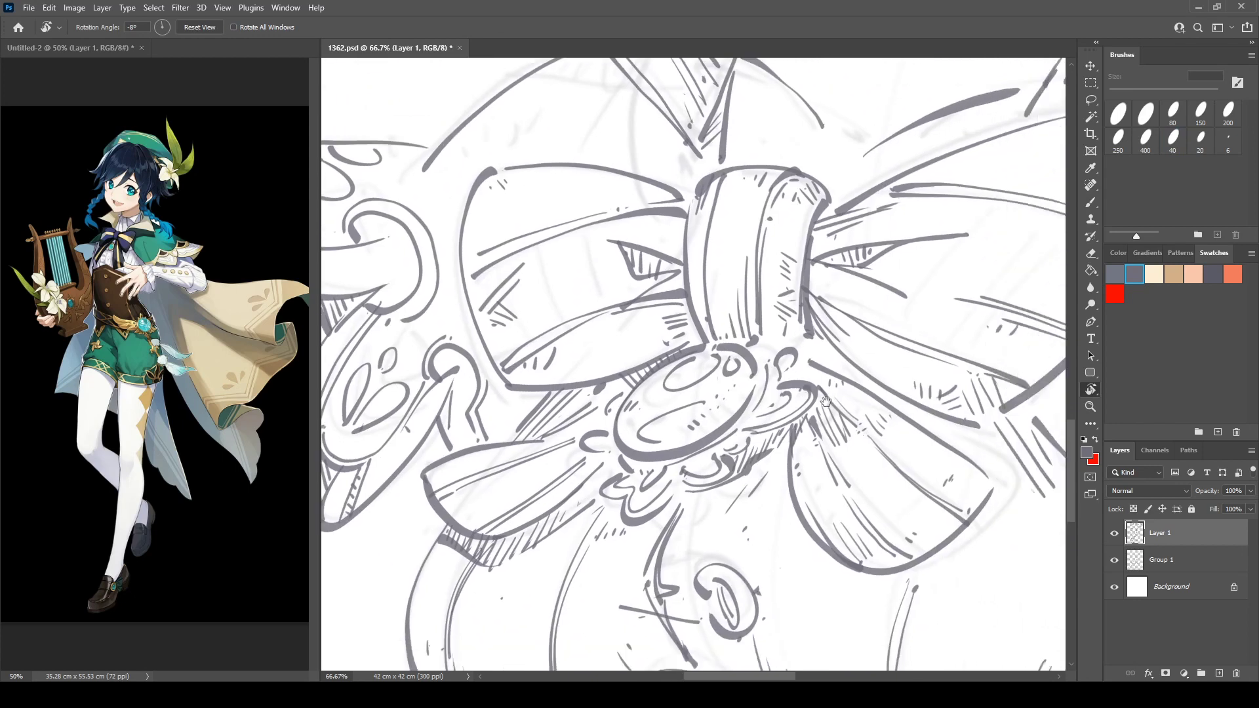
# Draw petal-shaped motifs inside the lower scallop next to the larger bow loop.
pyautogui.moveTo(827, 387); pyautogui.dragTo(428, 242)
pyautogui.moveTo(846, 263)
pyautogui.mouseDown()
pyautogui.moveTo(577, 393)
pyautogui.moveTo(564, 340)
pyautogui.mouseUp()
pyautogui.moveTo(517, 396); pyautogui.dragTo(532, 379)
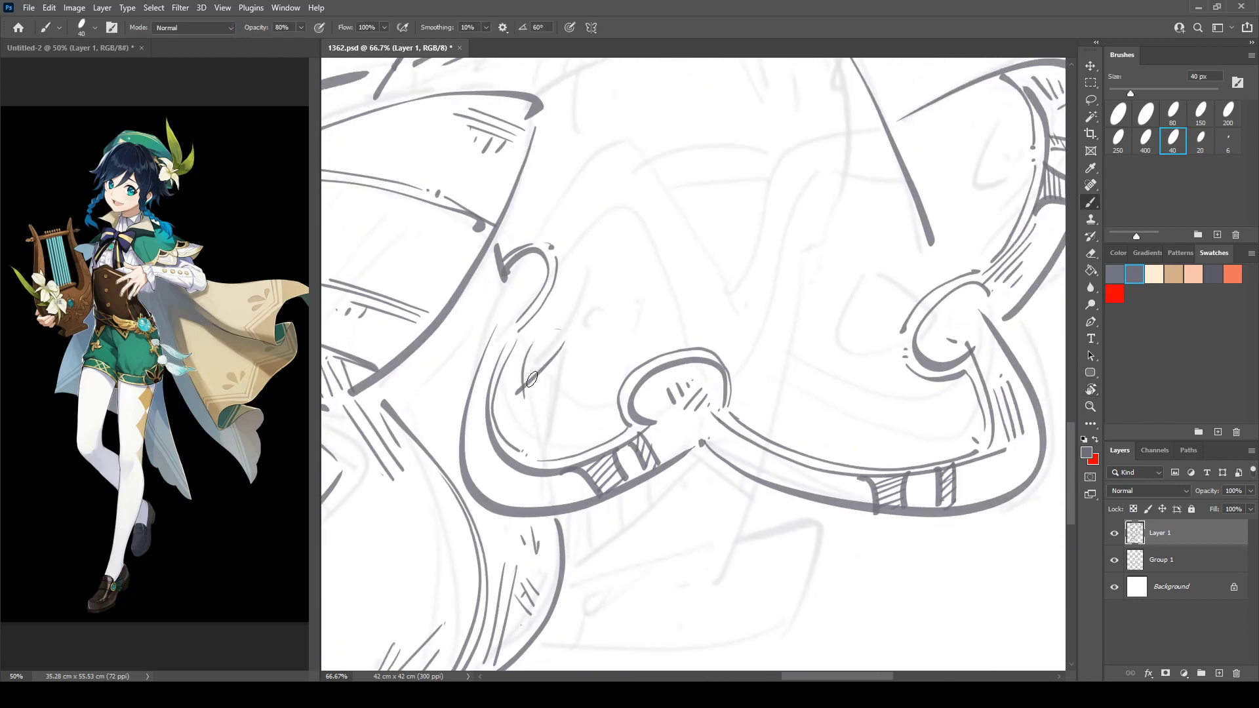
pyautogui.hotkey('ctrl', 'z')
pyautogui.hotkey('ctrl', 'z')
pyautogui.moveTo(526, 404)
pyautogui.mouseDown()
pyautogui.moveTo(610, 349)
pyautogui.moveTo(535, 415)
pyautogui.mouseUp()
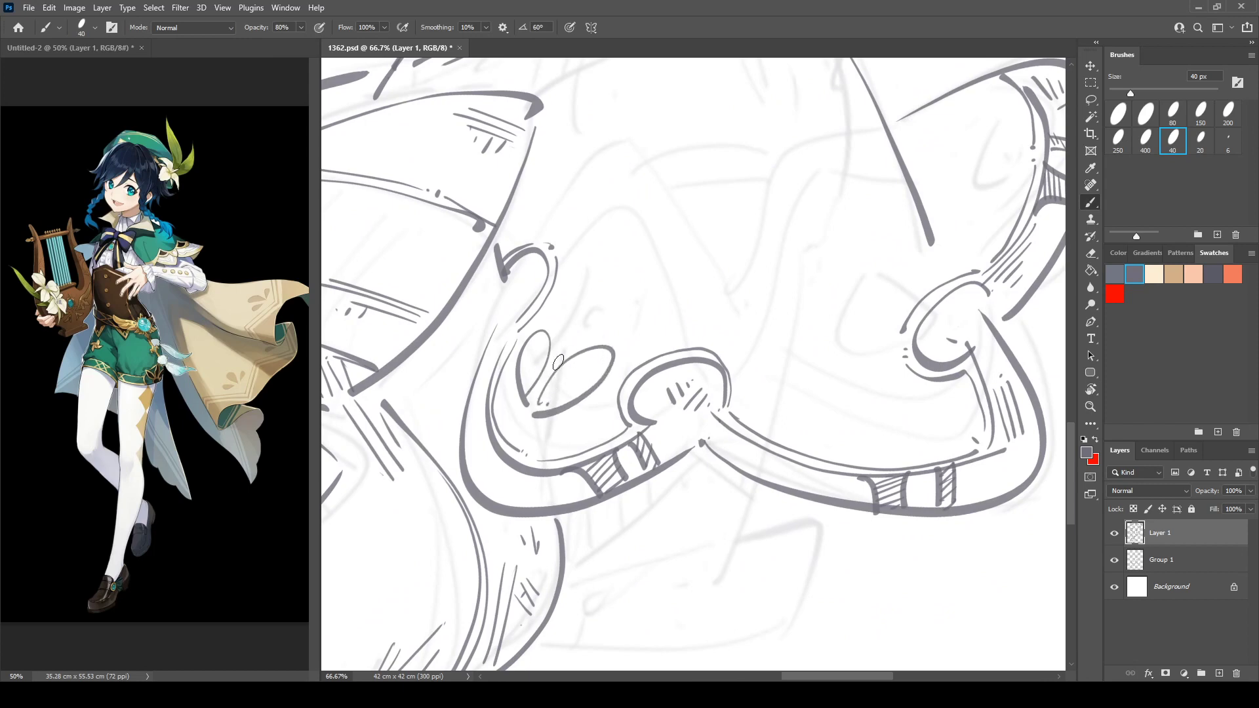
pyautogui.moveTo(556, 349)
pyautogui.mouseDown()
pyautogui.moveTo(591, 293)
pyautogui.moveTo(553, 343)
pyautogui.mouseUp()
# Draw three-petal motifs inside the middle and outermost scallops of the same cape side.
pyautogui.press('space')
pyautogui.moveTo(705, 318); pyautogui.dragTo(510, 302)
pyautogui.press('r')
pyautogui.moveTo(608, 303); pyautogui.dragTo(635, 304)
pyautogui.moveTo(673, 415)
pyautogui.mouseDown()
pyautogui.moveTo(617, 389)
pyautogui.moveTo(616, 327)
pyautogui.moveTo(655, 396)
pyautogui.moveTo(679, 401)
pyautogui.moveTo(701, 275)
pyautogui.moveTo(673, 413)
pyautogui.mouseUp()
pyautogui.moveTo(626, 288); pyautogui.dragTo(624, 296)
pyautogui.press('r')
pyautogui.moveTo(741, 138)
pyautogui.mouseDown()
pyautogui.moveTo(832, 166)
pyautogui.moveTo(896, 380)
pyautogui.mouseUp()
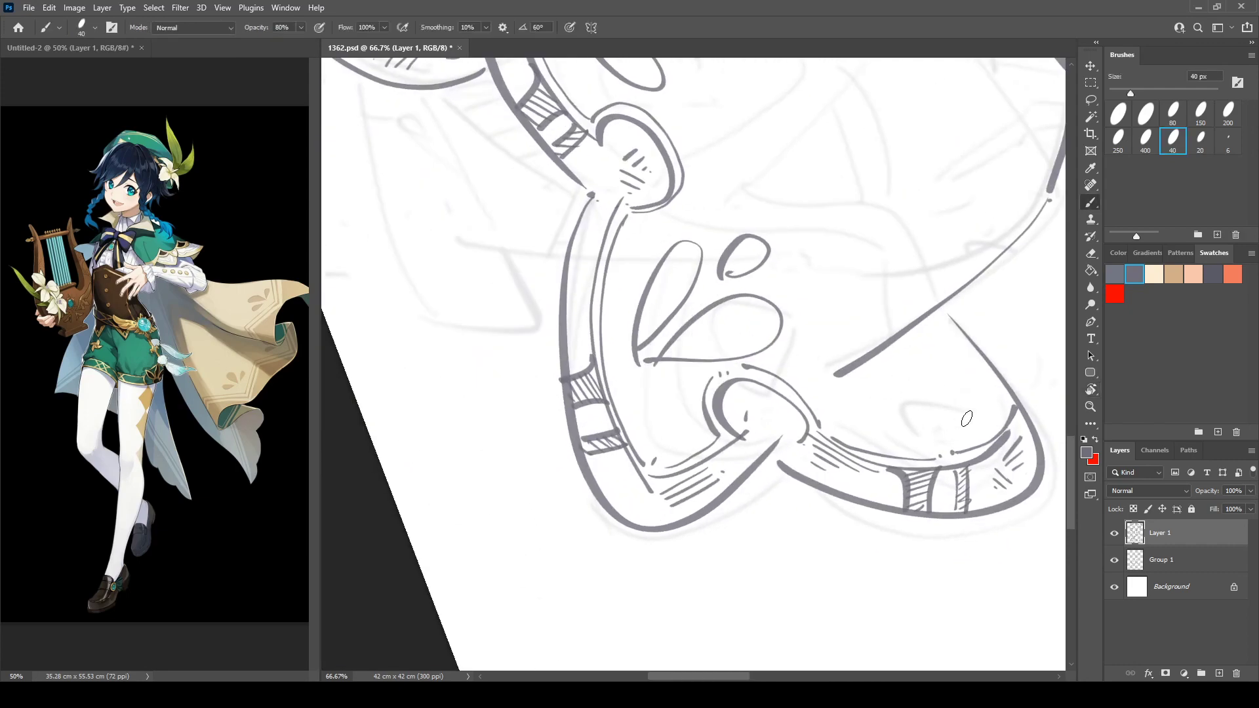
pyautogui.moveTo(967, 418)
pyautogui.mouseDown()
pyautogui.moveTo(875, 374)
pyautogui.moveTo(965, 420)
pyautogui.mouseUp()
pyautogui.moveTo(955, 338)
pyautogui.mouseDown()
pyautogui.moveTo(960, 395)
pyautogui.moveTo(984, 357)
pyautogui.moveTo(939, 343)
pyautogui.moveTo(782, 213)
pyautogui.moveTo(833, 384)
pyautogui.moveTo(742, 205)
pyautogui.moveTo(613, 274)
pyautogui.moveTo(546, 282)
pyautogui.moveTo(566, 257)
pyautogui.moveTo(645, 234)
pyautogui.moveTo(666, 387)
pyautogui.mouseUp()
# Ink the zigzag folded edges rising from the scallops beside the larger bow loop toward the shoulder line.
pyautogui.press('r')
pyautogui.moveTo(548, 315)
pyautogui.mouseDown()
pyautogui.moveTo(597, 303)
pyautogui.moveTo(624, 418)
pyautogui.mouseUp()
pyautogui.moveTo(667, 377); pyautogui.dragTo(682, 389)
pyautogui.moveTo(698, 392)
pyautogui.mouseDown()
pyautogui.moveTo(806, 229)
pyautogui.moveTo(883, 253)
pyautogui.mouseUp()
pyautogui.moveTo(684, 440)
pyautogui.mouseDown()
pyautogui.moveTo(829, 297)
pyautogui.moveTo(894, 332)
pyautogui.mouseUp()
pyautogui.moveTo(525, 289)
pyautogui.mouseDown()
pyautogui.moveTo(604, 220)
pyautogui.moveTo(642, 219)
pyautogui.moveTo(672, 364)
pyautogui.mouseUp()
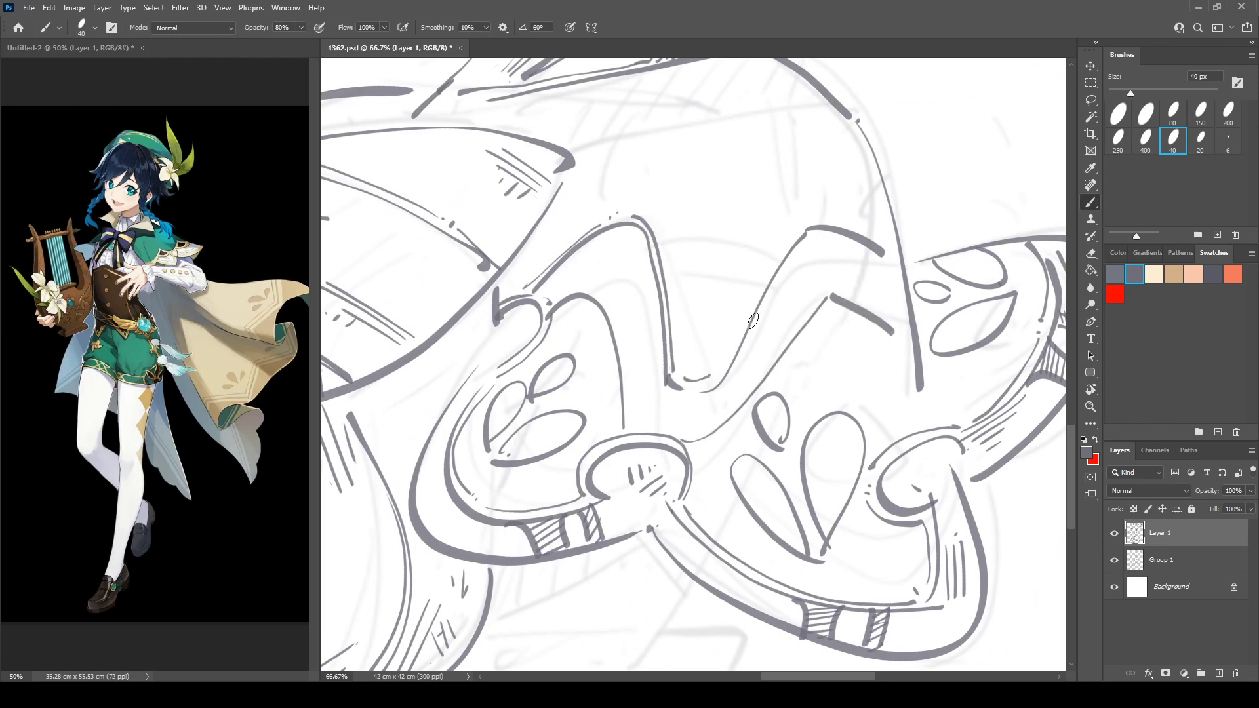
# Double the zigzag fold's contour lines and the inner line of the small scallop next to the bow.
pyautogui.moveTo(799, 221); pyautogui.dragTo(708, 390)
pyautogui.moveTo(810, 217); pyautogui.dragTo(847, 227)
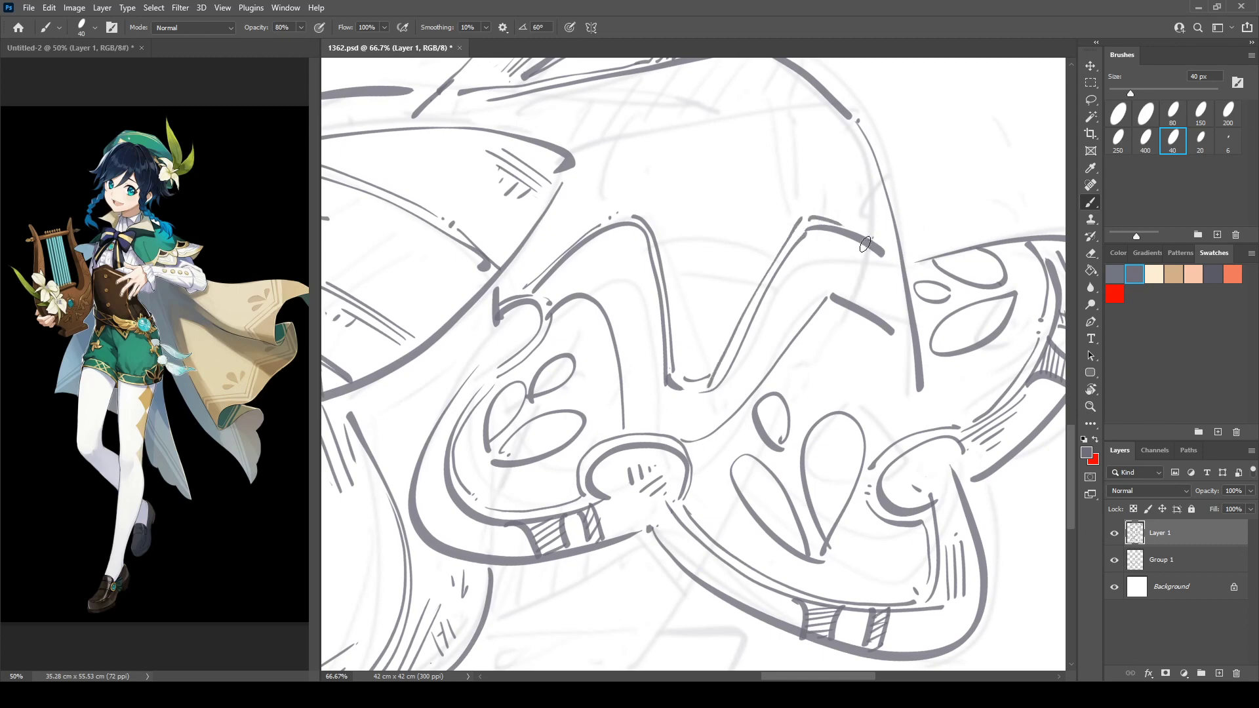
pyautogui.moveTo(691, 446)
pyautogui.mouseDown()
pyautogui.moveTo(721, 434)
pyautogui.moveTo(823, 321)
pyautogui.moveTo(837, 315)
pyautogui.moveTo(900, 358)
pyautogui.mouseUp()
pyautogui.moveTo(555, 319)
pyautogui.mouseDown()
pyautogui.moveTo(599, 320)
pyautogui.moveTo(613, 436)
pyautogui.mouseUp()
# Hatch shading along the zigzag fold's slopes, in its valley and beneath its outer end by the shoulder line.
pyautogui.moveTo(617, 325)
pyautogui.mouseDown()
pyautogui.moveTo(633, 413)
pyautogui.moveTo(637, 351)
pyautogui.moveTo(657, 404)
pyautogui.mouseUp()
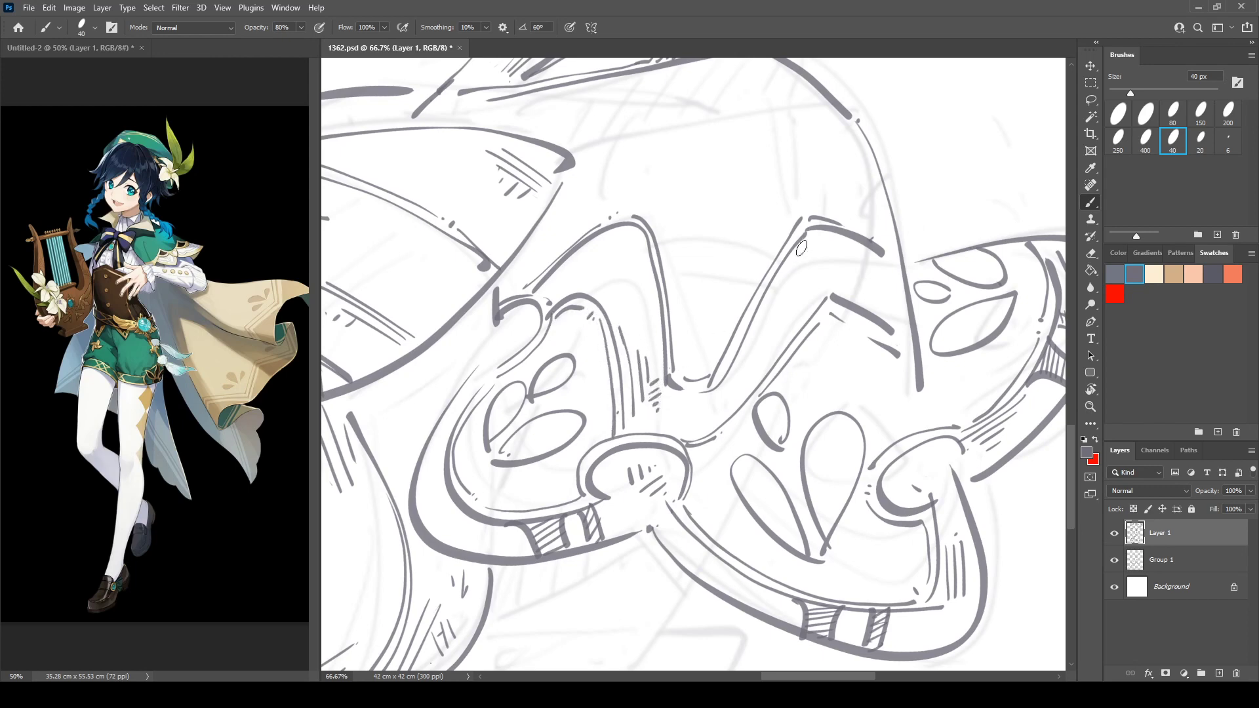
pyautogui.moveTo(804, 236); pyautogui.dragTo(739, 355)
pyautogui.moveTo(801, 265); pyautogui.dragTo(755, 340)
pyautogui.moveTo(697, 442); pyautogui.dragTo(826, 300)
pyautogui.press('r')
pyautogui.moveTo(917, 219)
pyautogui.mouseDown()
pyautogui.moveTo(921, 348)
pyautogui.moveTo(876, 451)
pyautogui.mouseUp()
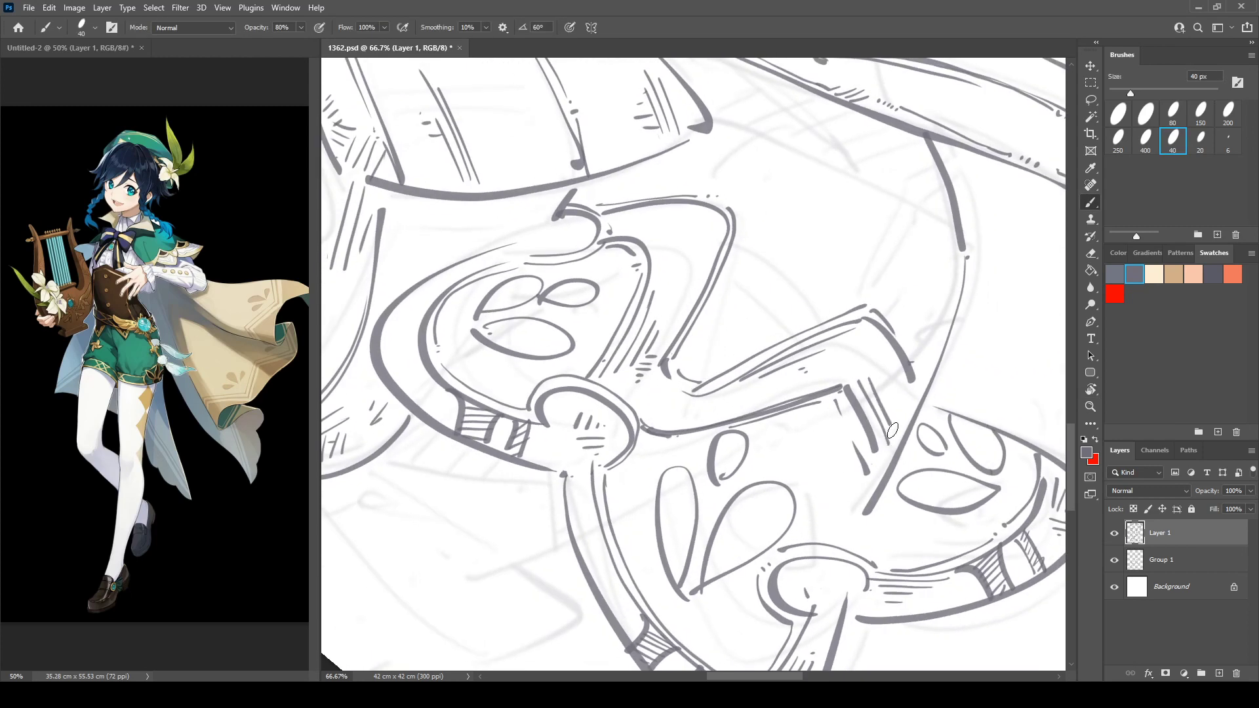
pyautogui.moveTo(880, 379)
pyautogui.mouseDown()
pyautogui.moveTo(893, 436)
pyautogui.moveTo(904, 396)
pyautogui.mouseUp()
# Add short dark accent marks at the peak of the fold nearest the larger bow loop.
pyautogui.press('r')
pyautogui.moveTo(809, 231); pyautogui.dragTo(730, 181)
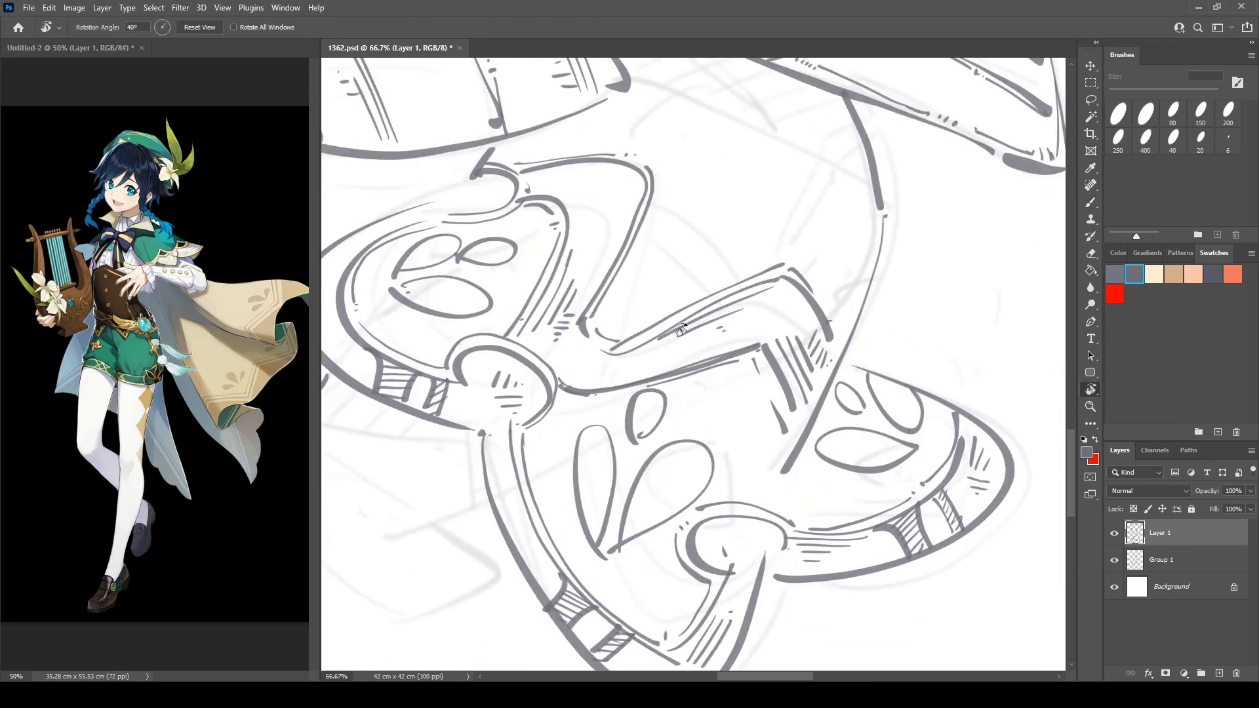
pyautogui.press('r')
pyautogui.moveTo(675, 279)
pyautogui.mouseDown()
pyautogui.moveTo(525, 273)
pyautogui.moveTo(892, 135)
pyautogui.mouseUp()
pyautogui.moveTo(603, 286); pyautogui.dragTo(632, 266)
pyautogui.press('b')
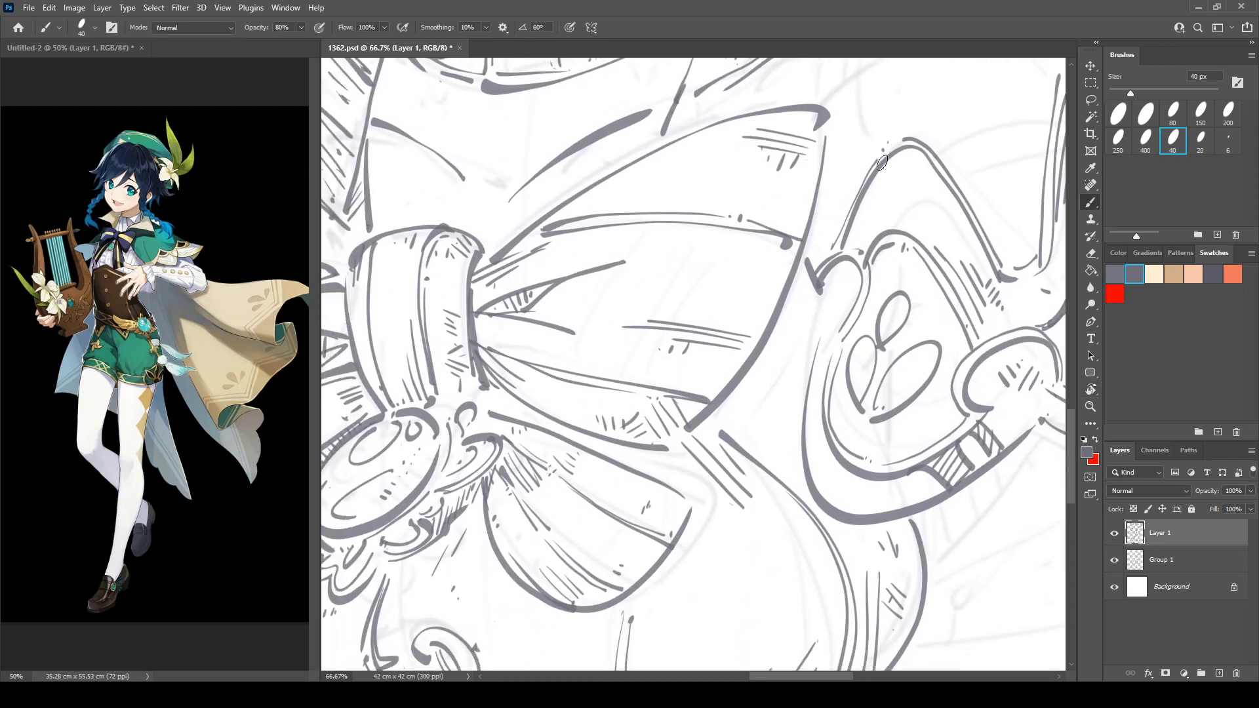
pyautogui.moveTo(901, 164); pyautogui.dragTo(909, 179)
# Ink the narrow cape fold on the opposite shoulder behind the bow and shade it with hatching.
pyautogui.moveTo(565, 285)
pyautogui.mouseDown()
pyautogui.moveTo(845, 244)
pyautogui.moveTo(1099, 179)
pyautogui.mouseUp()
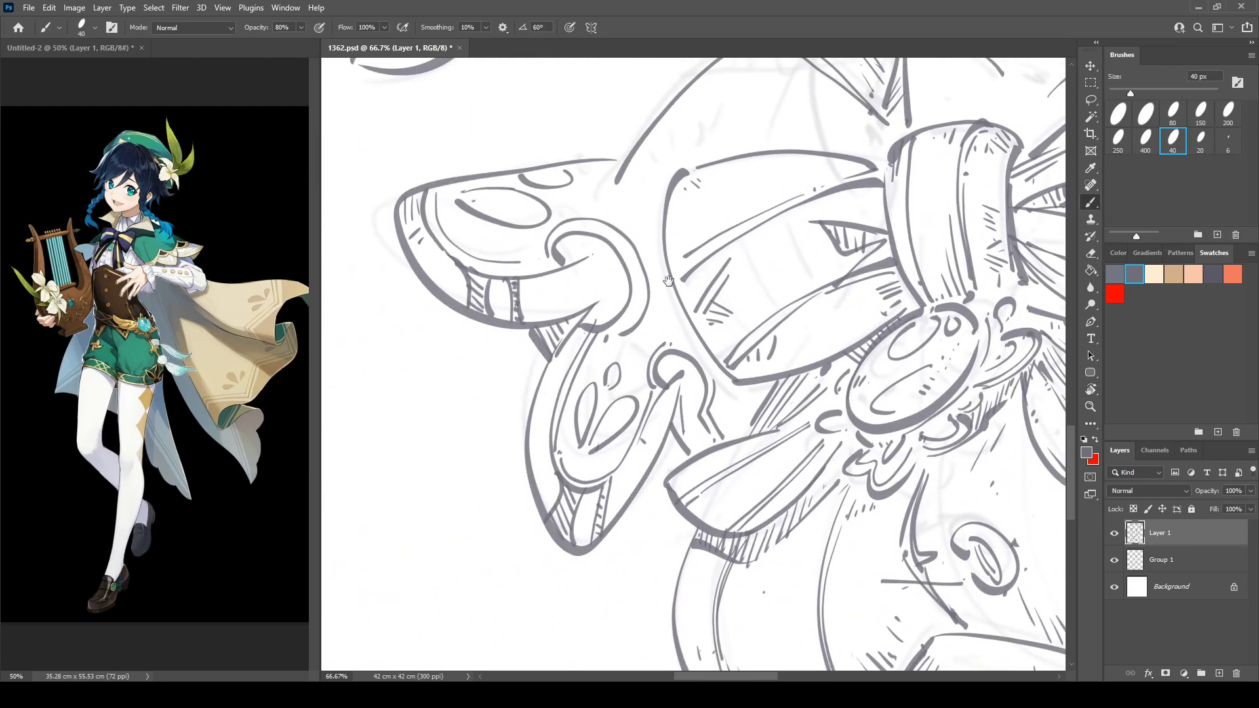
pyautogui.moveTo(622, 181); pyautogui.dragTo(509, 298)
pyautogui.moveTo(564, 213); pyautogui.dragTo(507, 357)
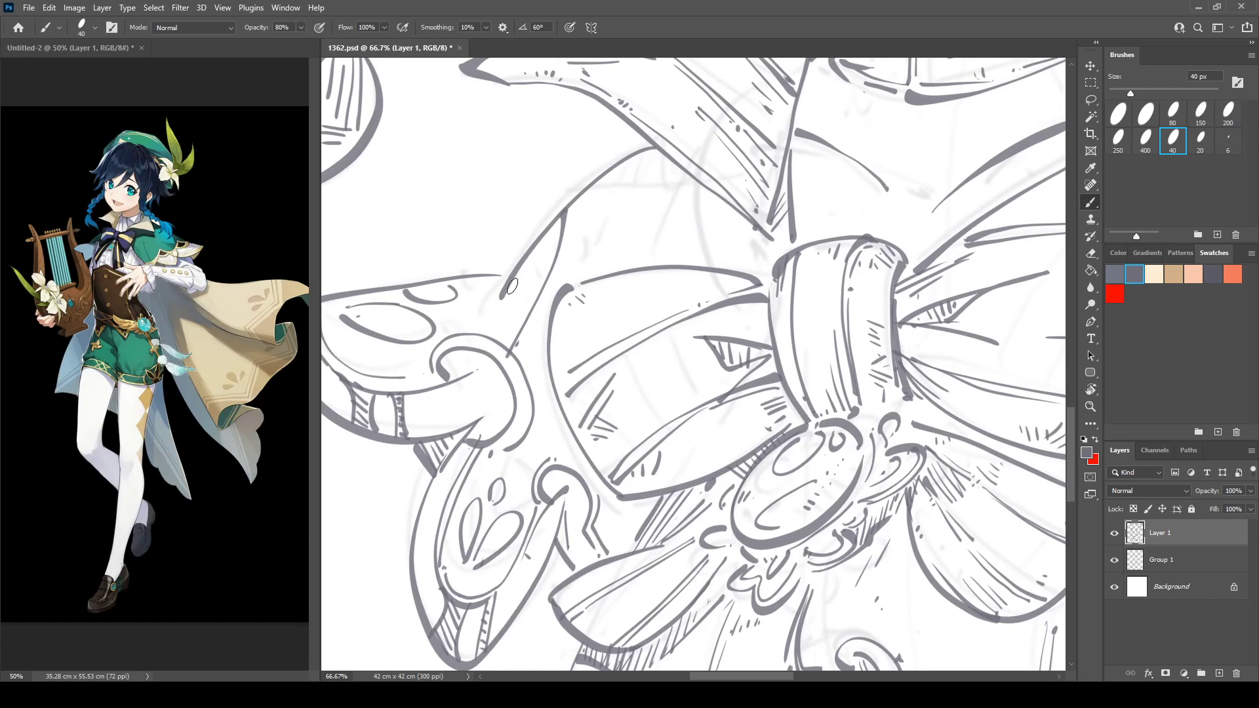
pyautogui.moveTo(520, 268); pyautogui.dragTo(503, 298)
pyautogui.moveTo(512, 300)
pyautogui.mouseDown()
pyautogui.moveTo(489, 333)
pyautogui.moveTo(503, 362)
pyautogui.mouseUp()
pyautogui.press('e')
pyautogui.press('b')
pyautogui.moveTo(512, 301); pyautogui.dragTo(492, 333)
pyautogui.moveTo(512, 311)
pyautogui.mouseDown()
pyautogui.moveTo(498, 334)
pyautogui.moveTo(527, 266)
pyautogui.mouseUp()
pyautogui.moveTo(569, 214); pyautogui.dragTo(518, 359)
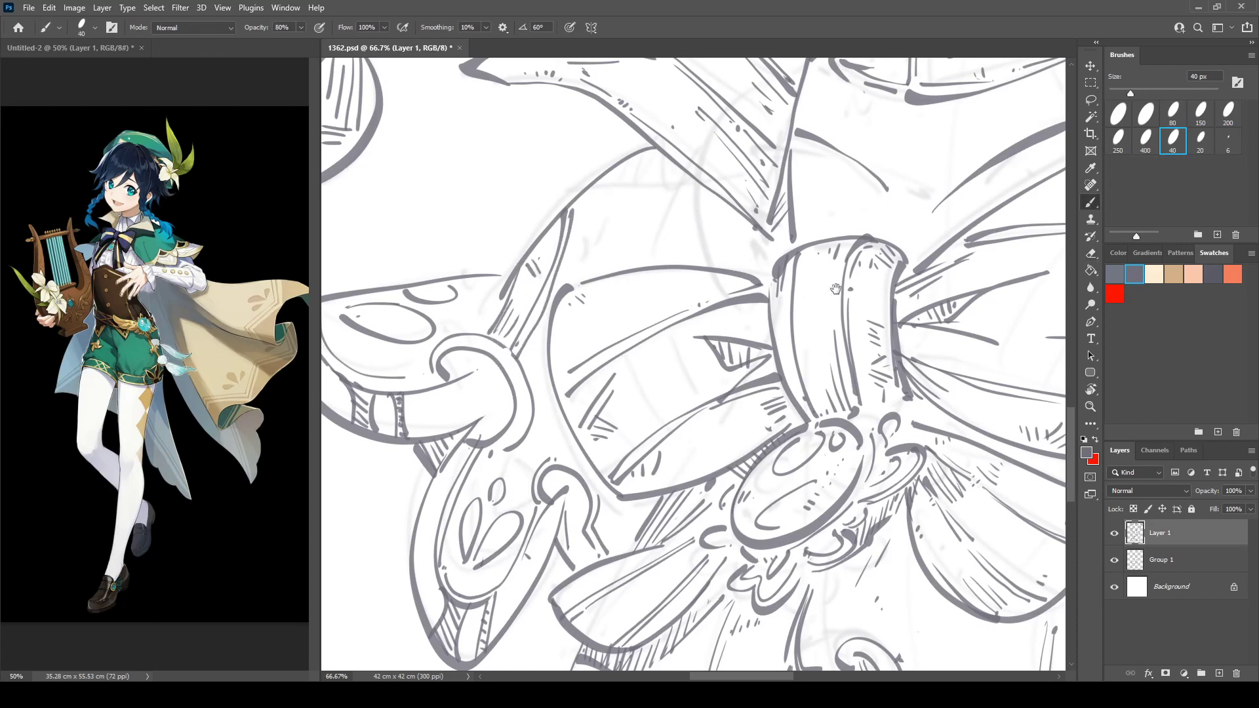
# Darken the zigzag fold's valley and ink a curved, doubled band across the cape panel behind the fold.
pyautogui.moveTo(836, 289); pyautogui.dragTo(393, 324)
pyautogui.moveTo(871, 236); pyautogui.dragTo(608, 381)
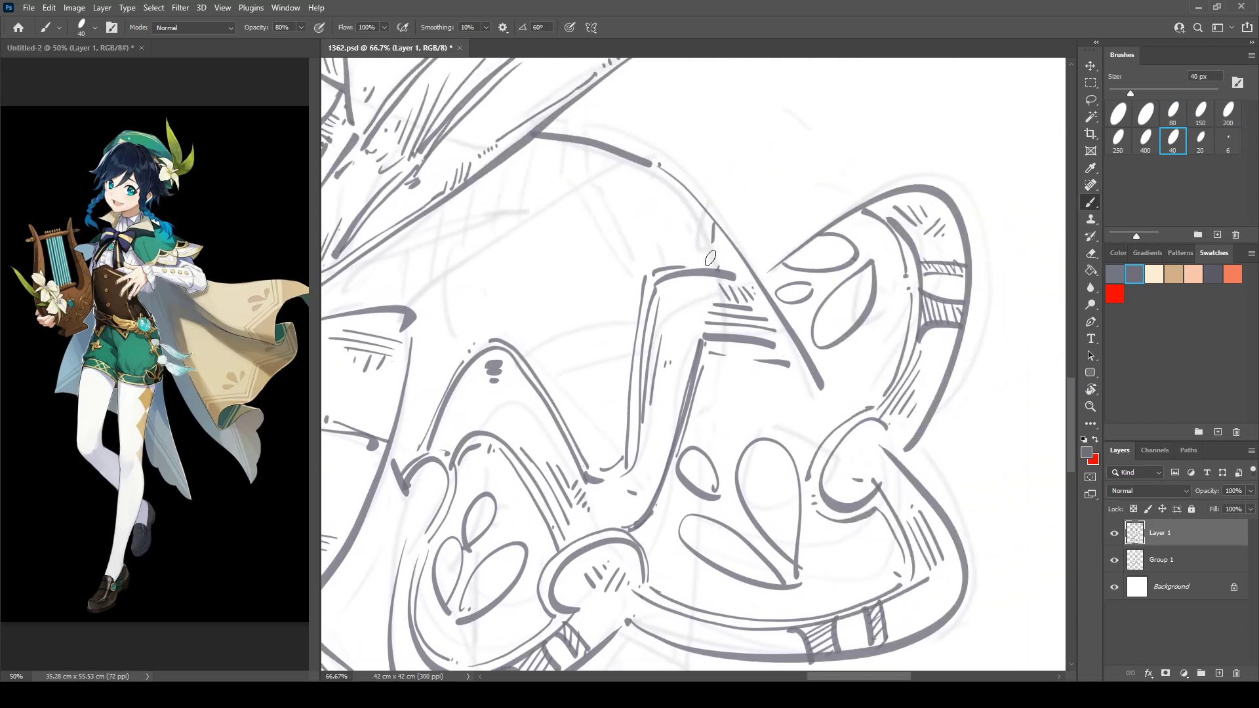
pyautogui.moveTo(628, 455); pyautogui.dragTo(610, 469)
pyautogui.moveTo(632, 406)
pyautogui.mouseDown()
pyautogui.moveTo(784, 330)
pyautogui.moveTo(829, 284)
pyautogui.mouseUp()
pyautogui.moveTo(714, 233); pyautogui.dragTo(829, 192)
pyautogui.moveTo(744, 257)
pyautogui.mouseDown()
pyautogui.moveTo(772, 241)
pyautogui.moveTo(733, 265)
pyautogui.moveTo(823, 224)
pyautogui.moveTo(756, 259)
pyautogui.moveTo(820, 230)
pyautogui.mouseUp()
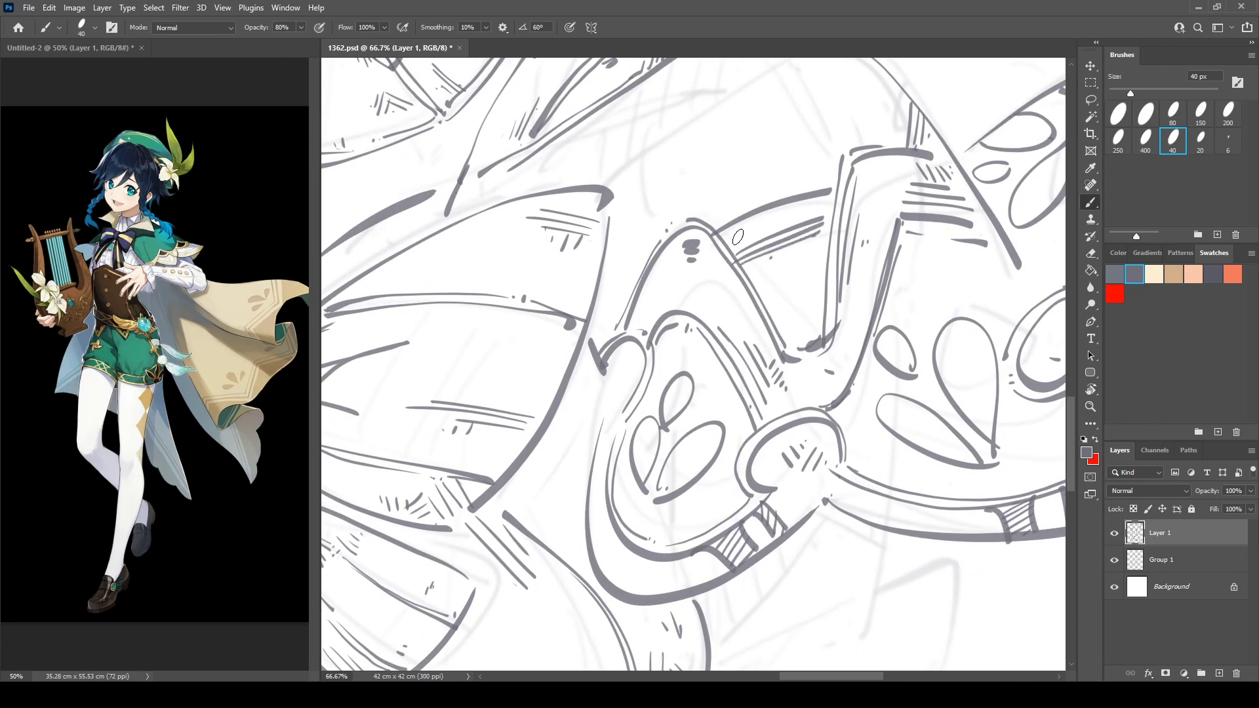
# Draw doubled curved seams on the shoulder panel above the zigzag fold, and thicken and hatch the shoulder outline.
pyautogui.moveTo(747, 168); pyautogui.dragTo(777, 339)
pyautogui.press('r')
pyautogui.moveTo(698, 296); pyautogui.dragTo(807, 231)
pyautogui.press('b')
pyautogui.moveTo(734, 207); pyautogui.dragTo(861, 321)
pyautogui.moveTo(771, 204)
pyautogui.mouseDown()
pyautogui.moveTo(818, 242)
pyautogui.moveTo(872, 325)
pyautogui.mouseUp()
pyautogui.moveTo(700, 248)
pyautogui.mouseDown()
pyautogui.moveTo(688, 331)
pyautogui.moveTo(698, 408)
pyautogui.mouseUp()
pyautogui.moveTo(691, 361); pyautogui.dragTo(720, 233)
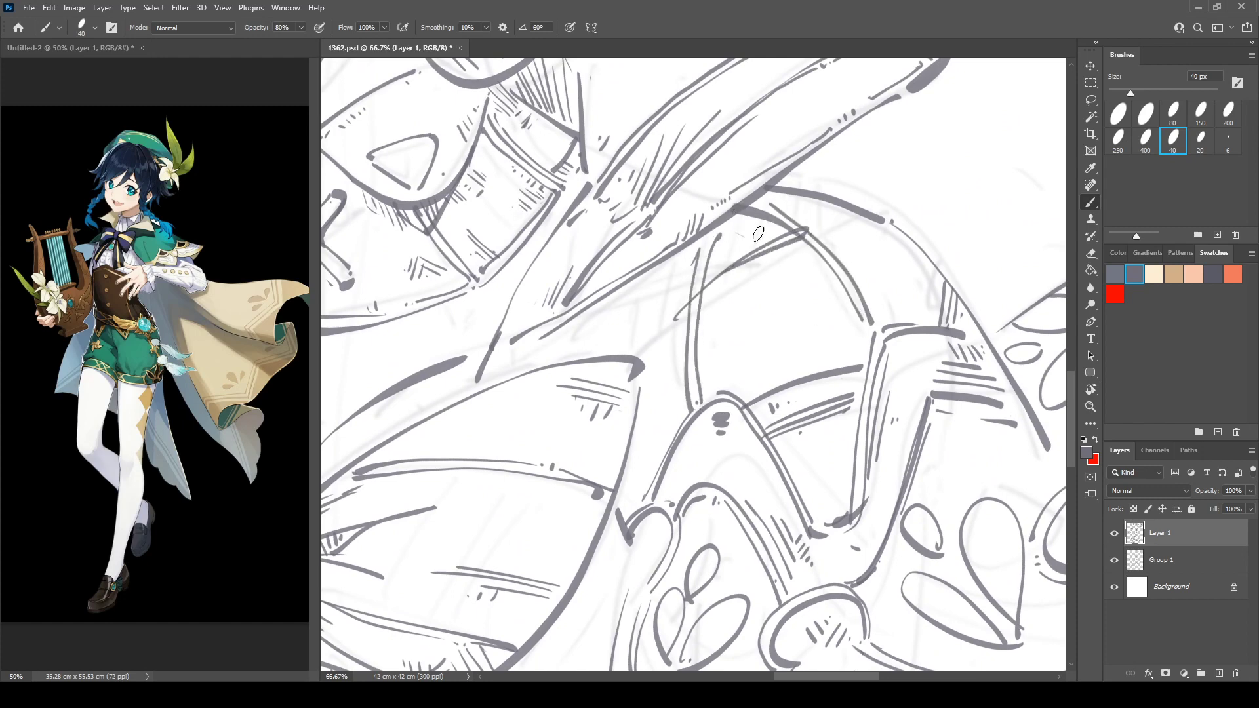
pyautogui.moveTo(858, 229)
pyautogui.mouseDown()
pyautogui.moveTo(921, 304)
pyautogui.moveTo(919, 282)
pyautogui.moveTo(952, 307)
pyautogui.mouseUp()
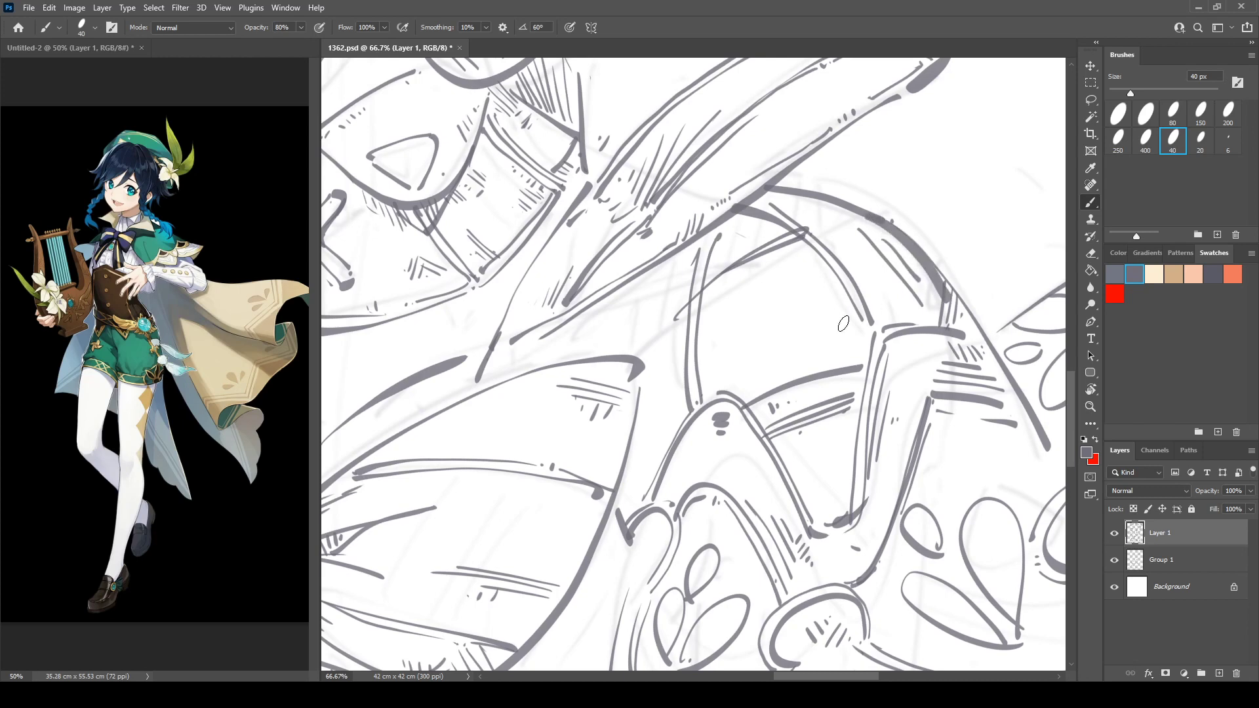
# Shade the cape beneath the large collar flap with a shadow edge and hatching, and add small panel marks.
pyautogui.moveTo(534, 358)
pyautogui.mouseDown()
pyautogui.moveTo(713, 316)
pyautogui.moveTo(671, 335)
pyautogui.mouseUp()
pyautogui.moveTo(718, 290); pyautogui.dragTo(687, 331)
pyautogui.moveTo(731, 283)
pyautogui.mouseDown()
pyautogui.moveTo(701, 329)
pyautogui.moveTo(755, 269)
pyautogui.mouseUp()
pyautogui.moveTo(724, 322)
pyautogui.mouseDown()
pyautogui.moveTo(784, 263)
pyautogui.moveTo(786, 291)
pyautogui.mouseUp()
pyautogui.moveTo(819, 234)
pyautogui.mouseDown()
pyautogui.moveTo(796, 297)
pyautogui.moveTo(809, 299)
pyautogui.mouseUp()
pyautogui.moveTo(803, 311)
pyautogui.mouseDown()
pyautogui.moveTo(883, 251)
pyautogui.moveTo(831, 275)
pyautogui.mouseUp()
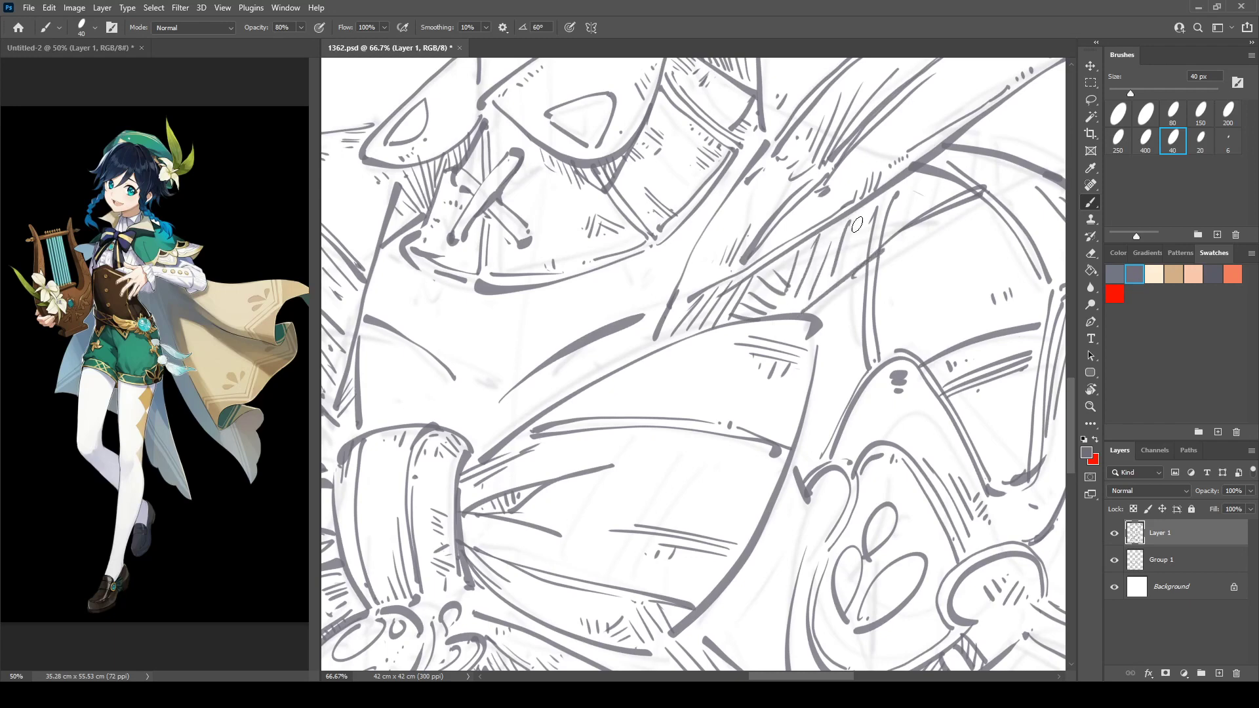
pyautogui.moveTo(870, 203); pyautogui.dragTo(851, 264)
pyautogui.moveTo(918, 180); pyautogui.dragTo(899, 227)
pyautogui.moveTo(929, 189); pyautogui.dragTo(909, 219)
# Draw the shadow edge under the opposite collar flap and fill it with diagonal hatching.
pyautogui.moveTo(658, 260); pyautogui.dragTo(1072, 337)
pyautogui.moveTo(647, 429); pyautogui.dragTo(695, 276)
pyautogui.moveTo(618, 303); pyautogui.dragTo(751, 324)
pyautogui.moveTo(655, 296); pyautogui.dragTo(674, 264)
pyautogui.moveTo(661, 299); pyautogui.dragTo(689, 268)
pyautogui.moveTo(676, 300)
pyautogui.mouseDown()
pyautogui.moveTo(693, 272)
pyautogui.moveTo(696, 282)
pyautogui.mouseUp()
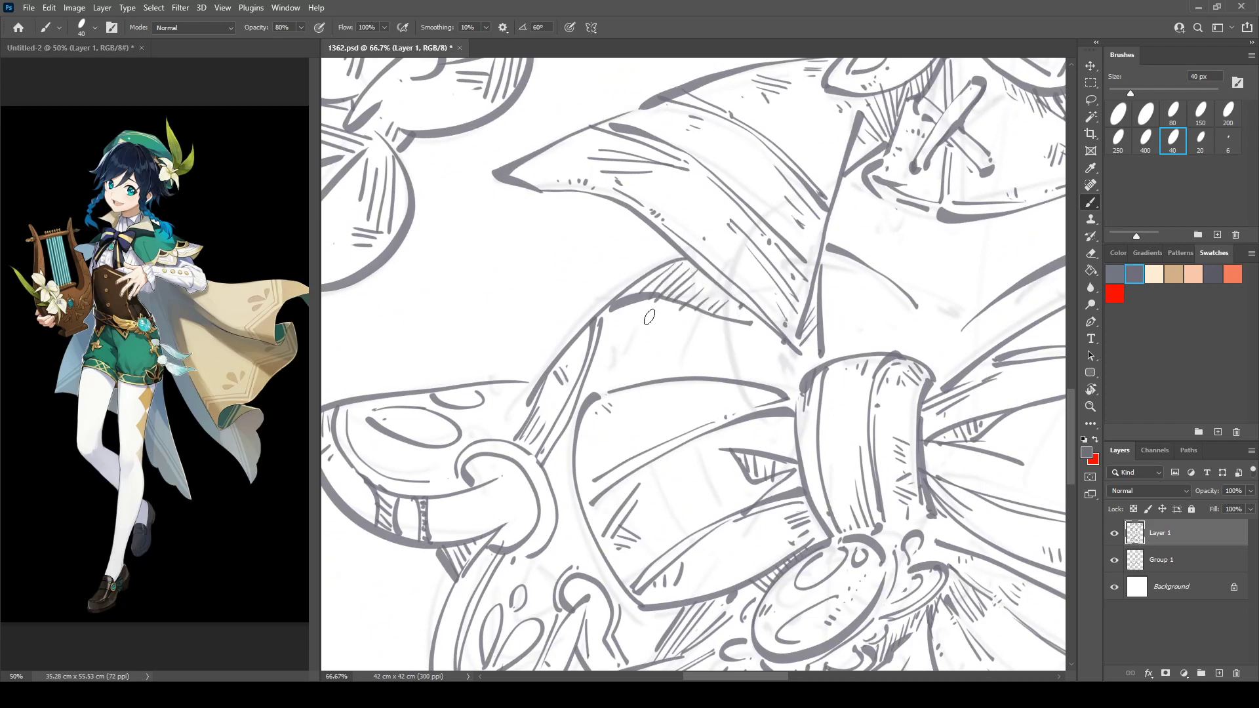
# Ink curved seam lines on the opposite shoulder panel between the collar shadow and the bow.
pyautogui.moveTo(597, 378); pyautogui.dragTo(720, 309)
pyautogui.moveTo(631, 355)
pyautogui.mouseDown()
pyautogui.moveTo(735, 311)
pyautogui.moveTo(718, 364)
pyautogui.mouseUp()
pyautogui.moveTo(752, 323); pyautogui.dragTo(731, 369)
# Mirror the canvas view horizontally and examine the collar, bow and cape from the flipped side.
pyautogui.moveTo(800, 337); pyautogui.dragTo(552, 318)
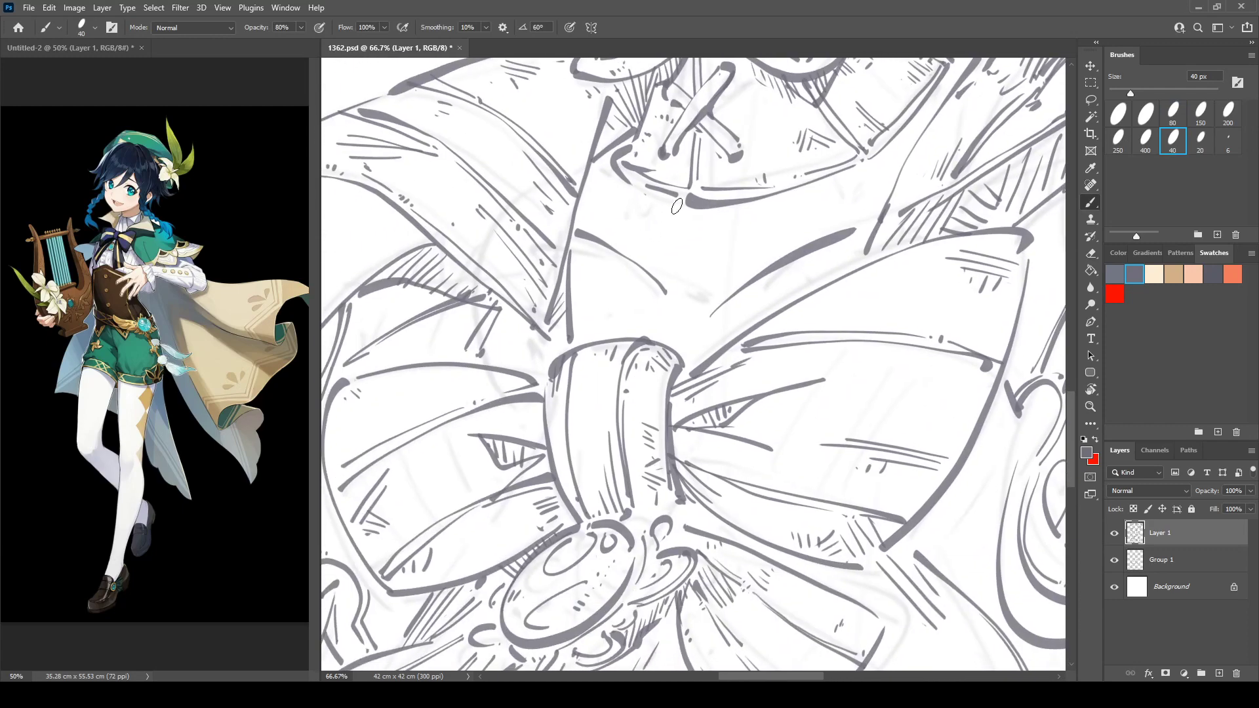
pyautogui.hotkey('ctrl', '-')
pyautogui.hotkey('ctrl', '-')
pyautogui.hotkey('ctrl', '-')
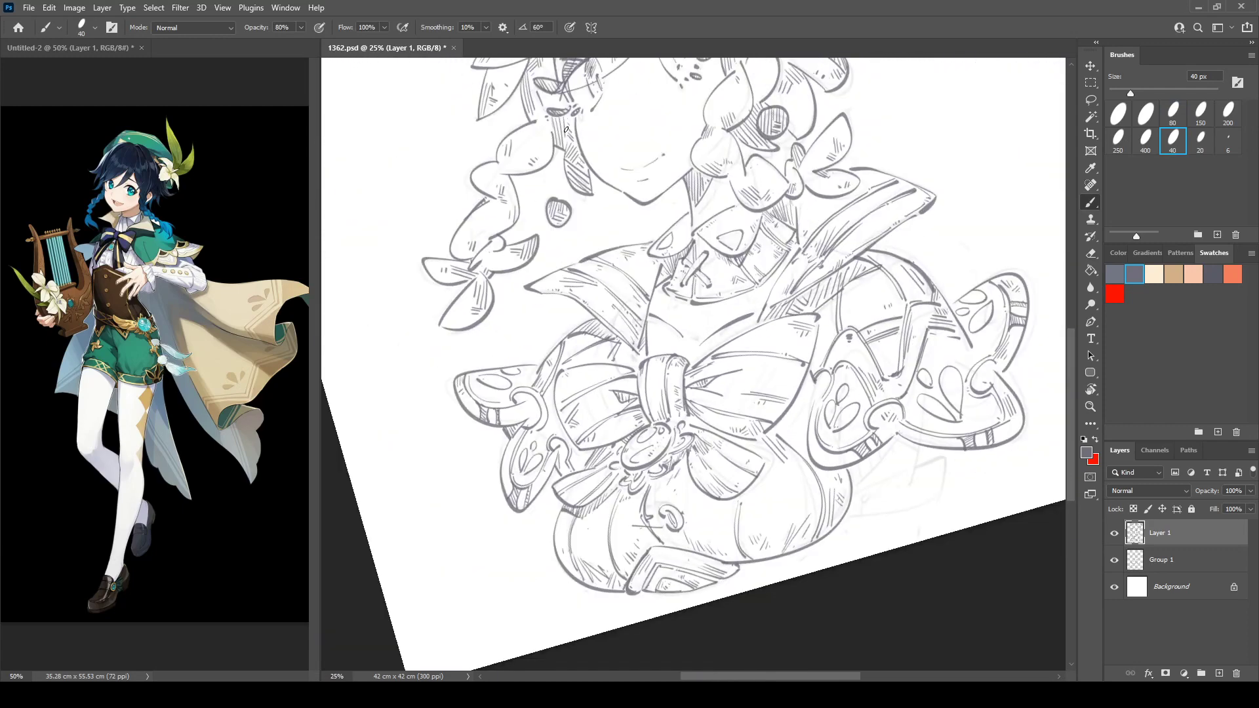
pyautogui.hotkey('ctrl', 'shift', 'h')
pyautogui.press('r')
pyautogui.moveTo(813, 137); pyautogui.dragTo(834, 235)
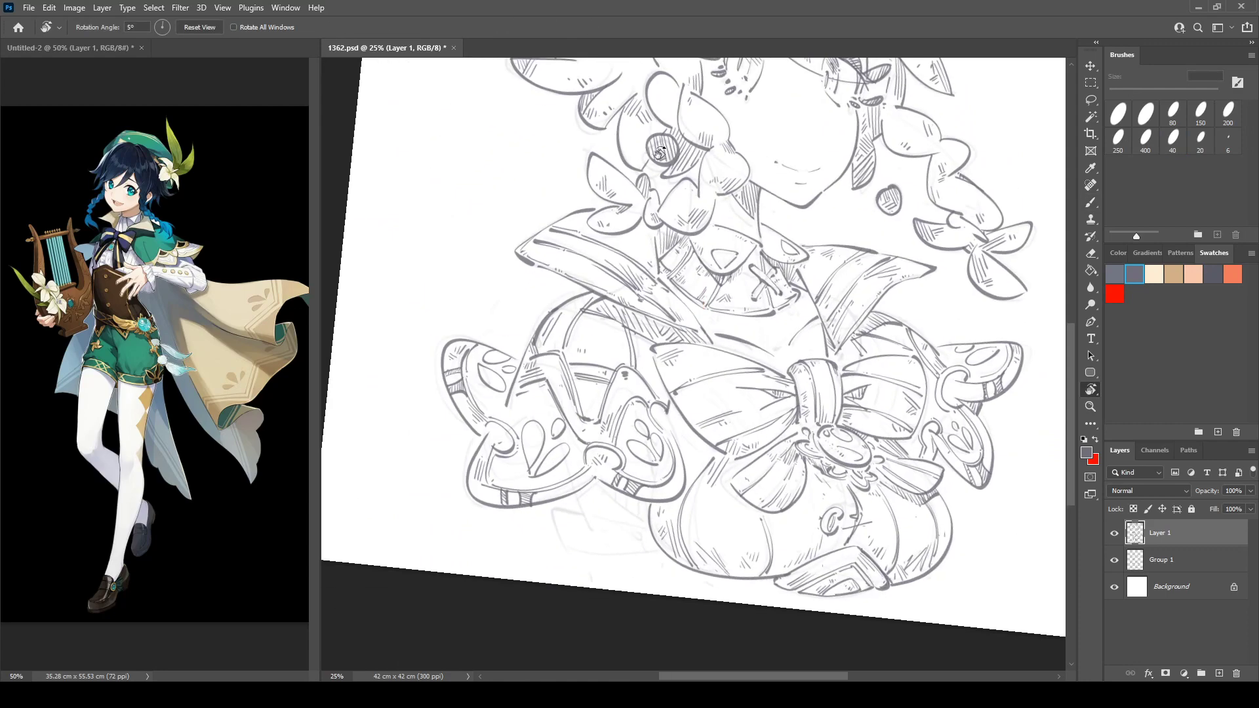
pyautogui.hotkey('ctrl', '+')
pyautogui.hotkey('ctrl', '+')
pyautogui.hotkey('ctrl', '+')
pyautogui.moveTo(813, 292); pyautogui.dragTo(607, 240)
# Strengthen the curved fold lines on the chest above the bow and clean up stray marks around them.
pyautogui.moveTo(626, 191)
pyautogui.mouseDown()
pyautogui.moveTo(523, 248)
pyautogui.moveTo(799, 282)
pyautogui.mouseUp()
pyautogui.press('e')
pyautogui.press('b')
pyautogui.moveTo(638, 276); pyautogui.dragTo(757, 289)
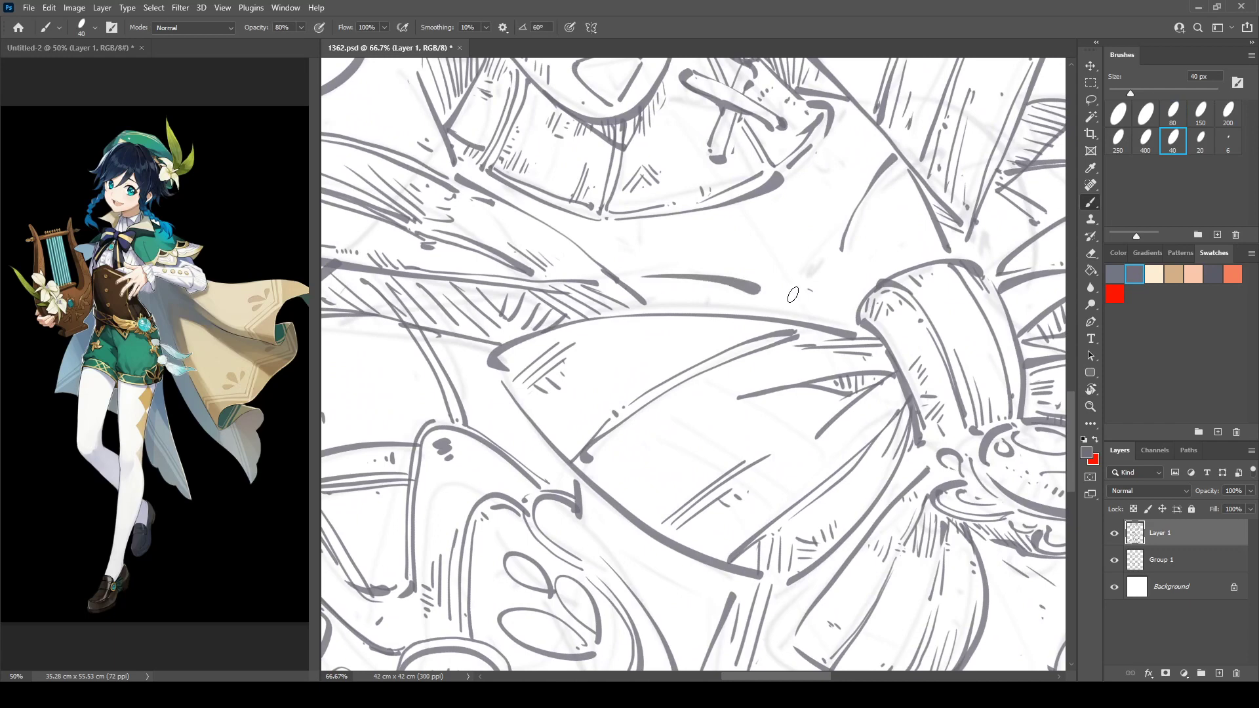
pyautogui.press('e')
pyautogui.click(800, 291)
pyautogui.moveTo(858, 221); pyautogui.dragTo(846, 244)
pyautogui.press('b')
pyautogui.moveTo(864, 197); pyautogui.dragTo(849, 258)
# Thicken the lower edge of the neck collar up to its laced end.
pyautogui.moveTo(769, 264); pyautogui.dragTo(837, 337)
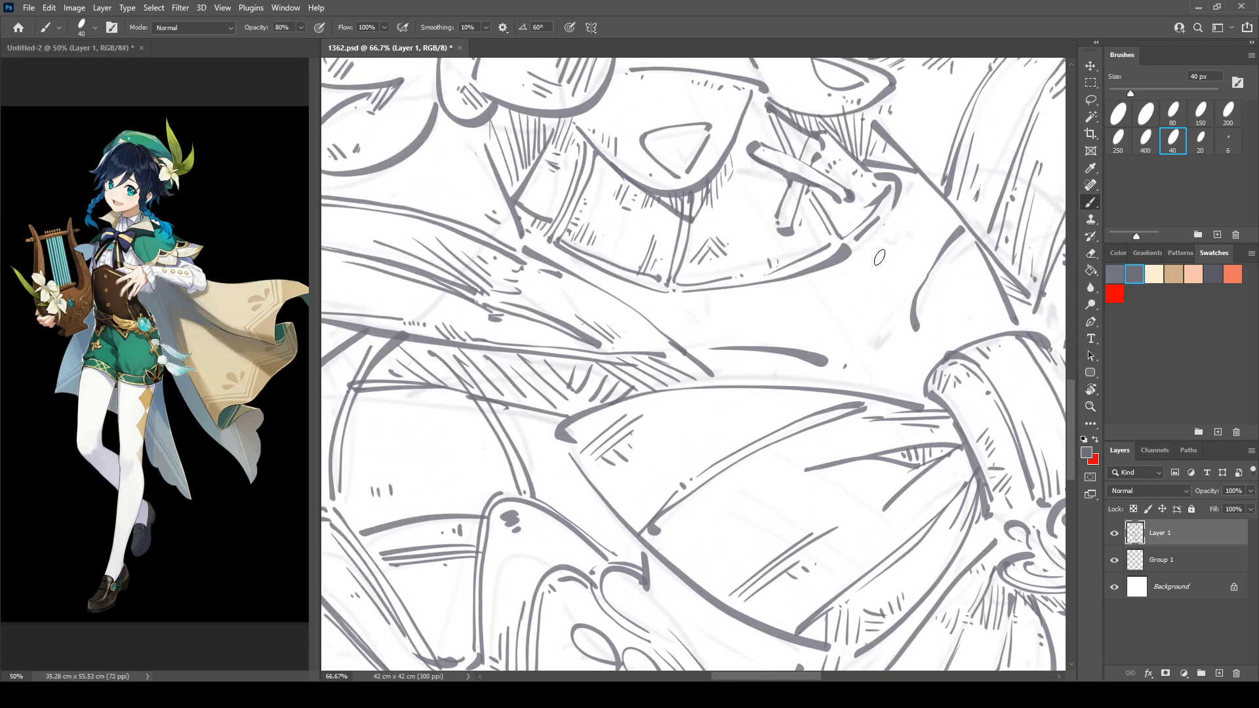
pyautogui.moveTo(599, 273); pyautogui.dragTo(853, 257)
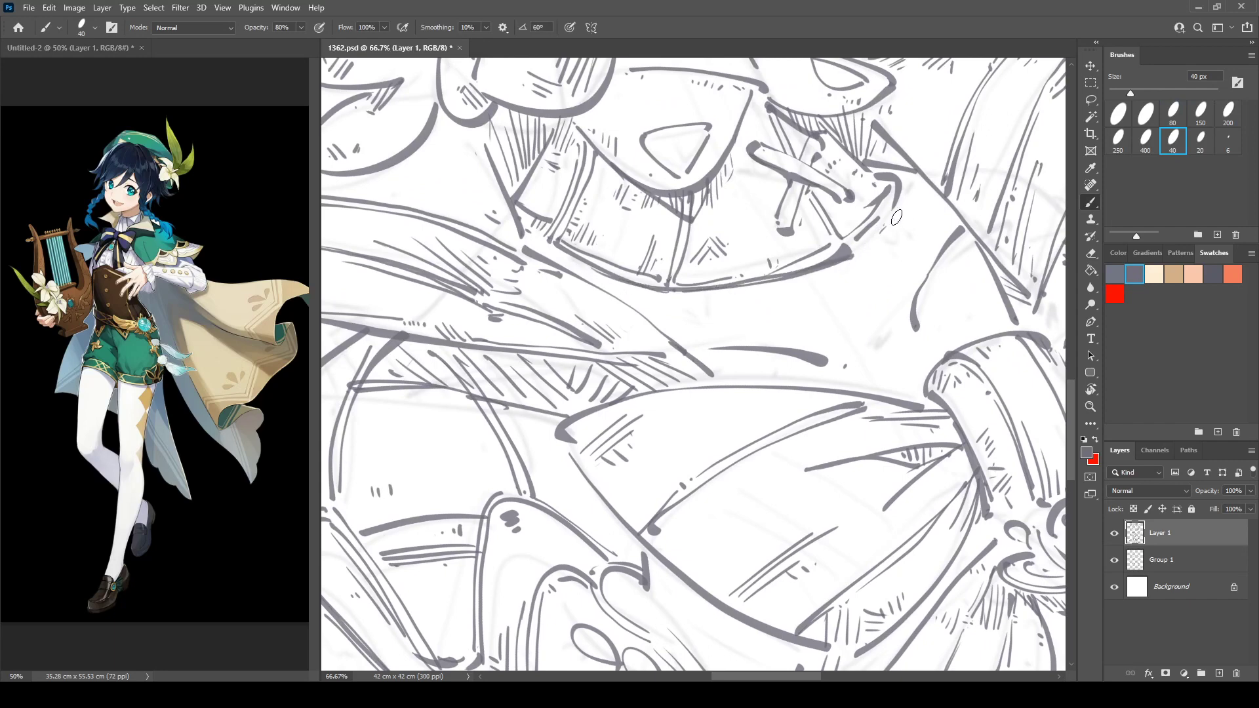
pyautogui.moveTo(902, 196); pyautogui.dragTo(856, 253)
# Try to draw a ruffled trim hanging below the neck collar.
pyautogui.moveTo(740, 283); pyautogui.dragTo(821, 323)
pyautogui.hotkey('ctrl', 'z')
pyautogui.moveTo(674, 294)
pyautogui.mouseDown()
pyautogui.moveTo(774, 294)
pyautogui.moveTo(902, 349)
pyautogui.moveTo(852, 259)
pyautogui.moveTo(882, 226)
pyautogui.mouseUp()
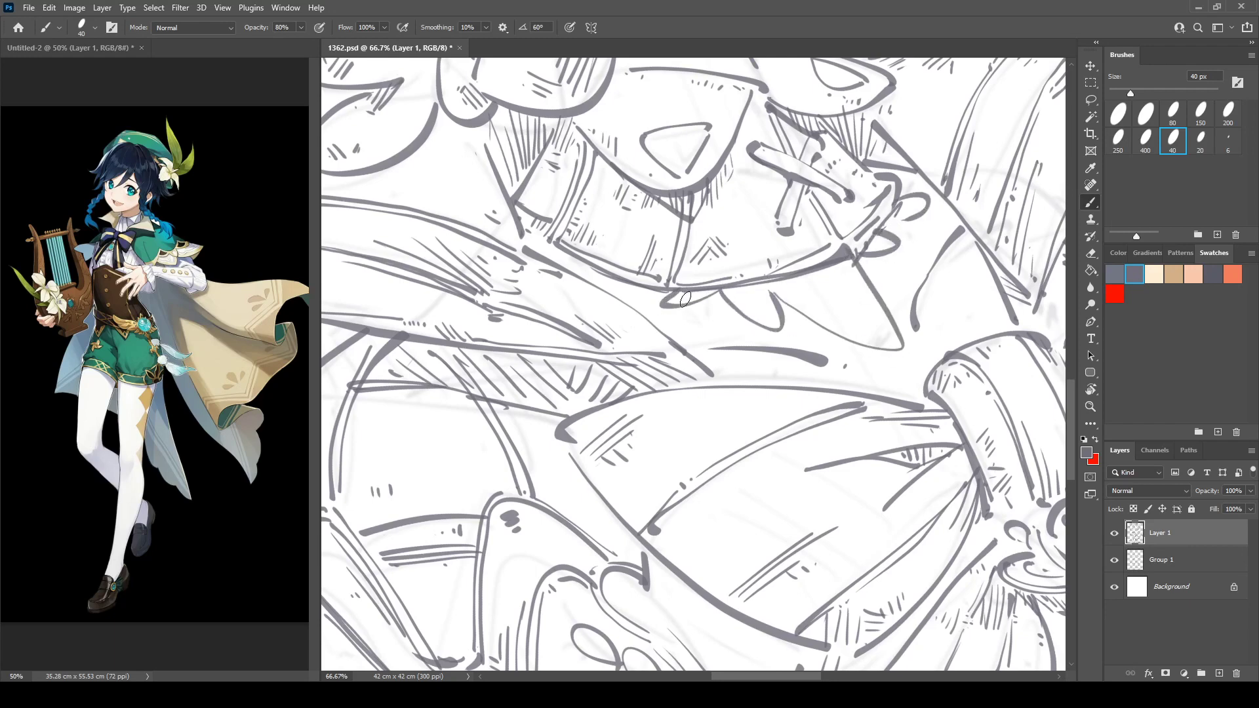
pyautogui.moveTo(692, 289); pyautogui.dragTo(694, 301)
pyautogui.moveTo(704, 290); pyautogui.dragTo(706, 300)
pyautogui.hotkey('ctrl', '-')
pyautogui.hotkey('ctrl', '-')
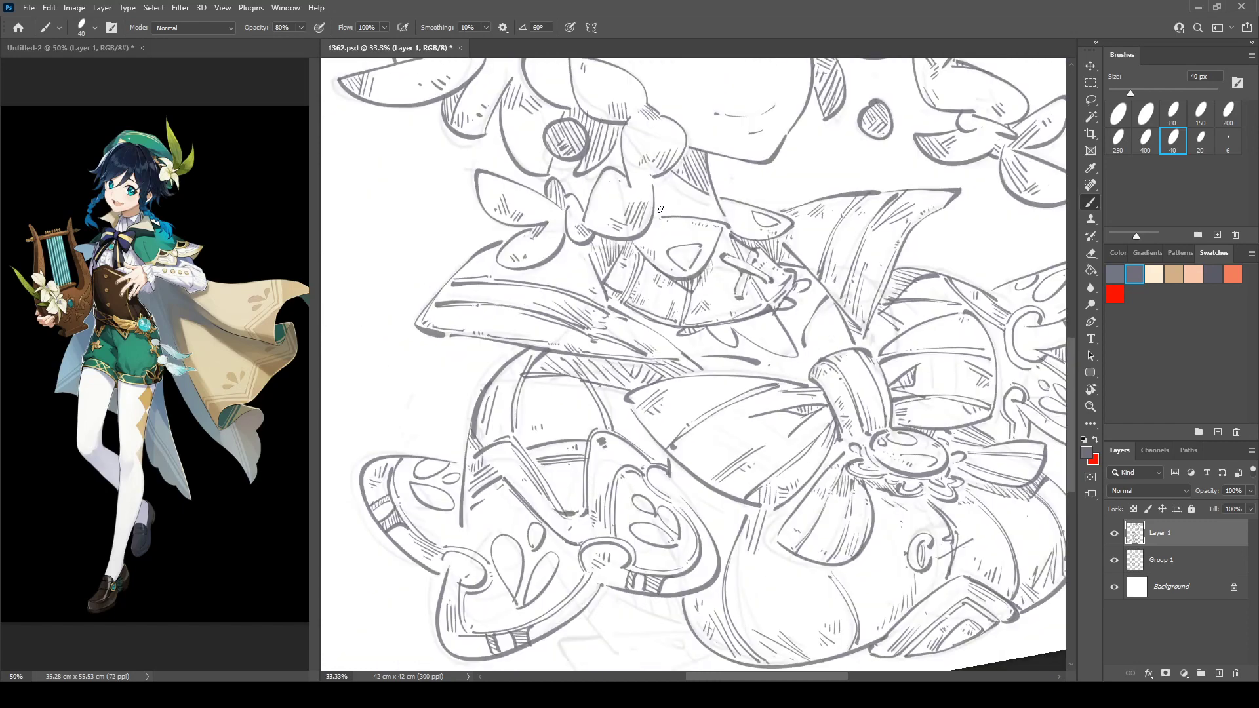
pyautogui.hotkey('ctrl', 'shift', 'h')
pyautogui.moveTo(851, 257); pyautogui.dragTo(863, 338)
pyautogui.hotkey('ctrl', 'shift', 'h')
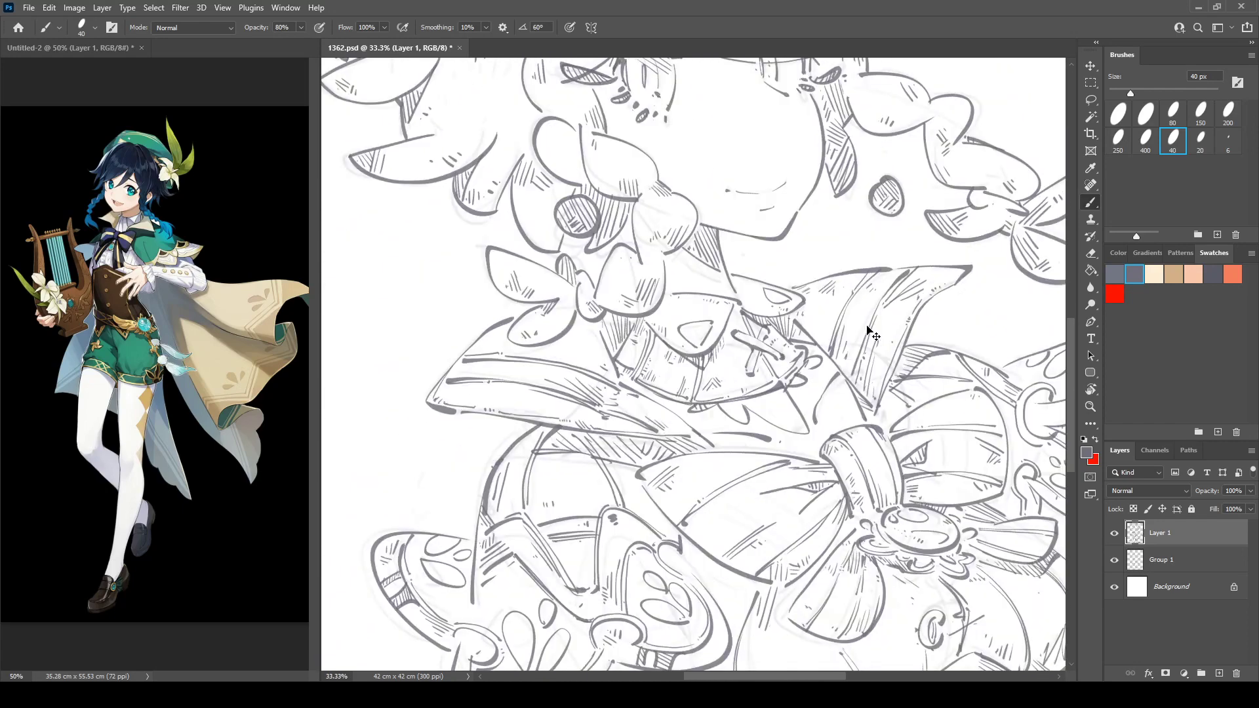
pyautogui.hotkey('ctrl', 'z')
pyautogui.hotkey('ctrl', 'z')
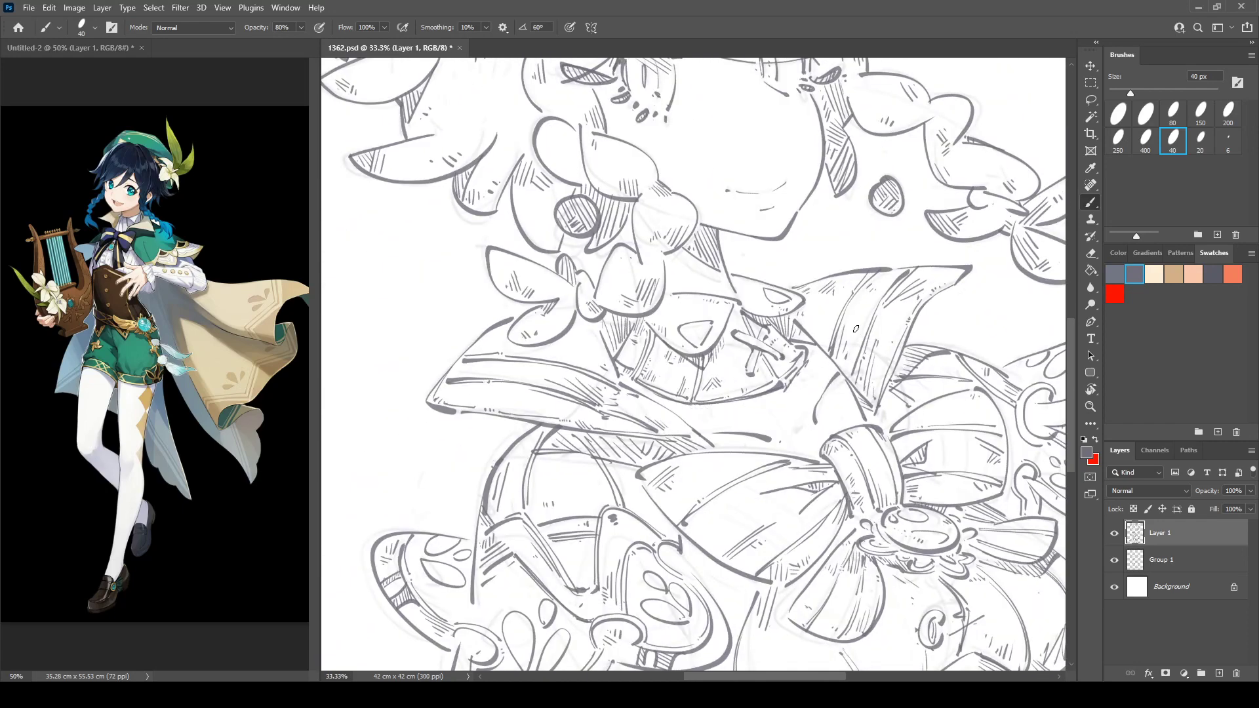
# Examine the inked bow, collar, face and braids, and the unfinished area below the scallops.
pyautogui.press('r')
pyautogui.moveTo(856, 328); pyautogui.dragTo(641, 359)
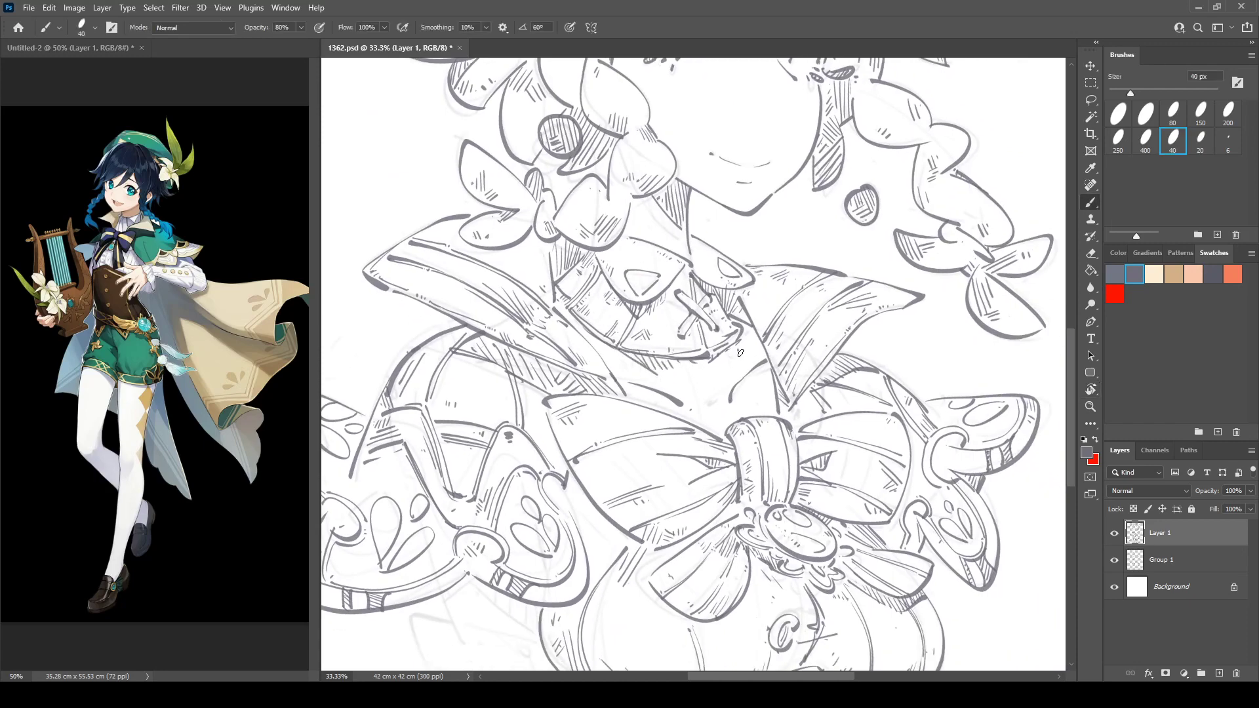
pyautogui.moveTo(737, 259); pyautogui.dragTo(824, 535)
pyautogui.press('r')
pyautogui.moveTo(918, 321); pyautogui.dragTo(910, 274)
pyautogui.moveTo(889, 373); pyautogui.dragTo(727, 265)
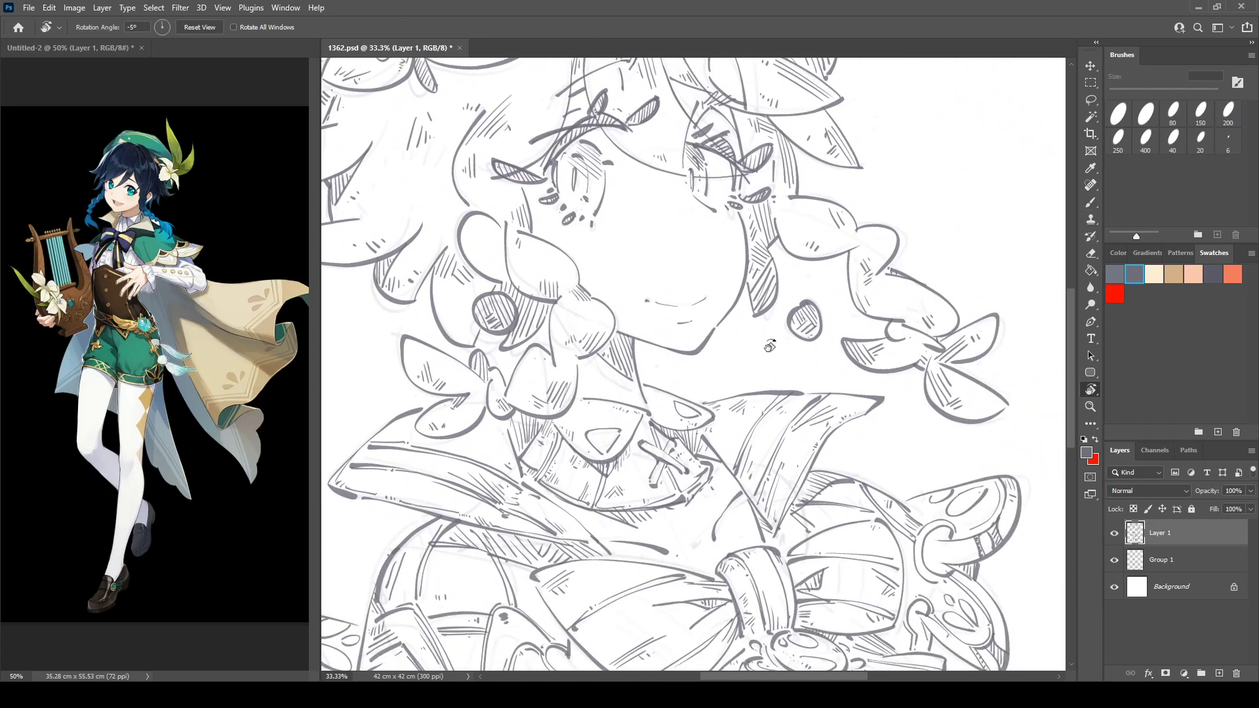
pyautogui.scroll(-6, 728, 480)
pyautogui.scroll(2, 712, 141)
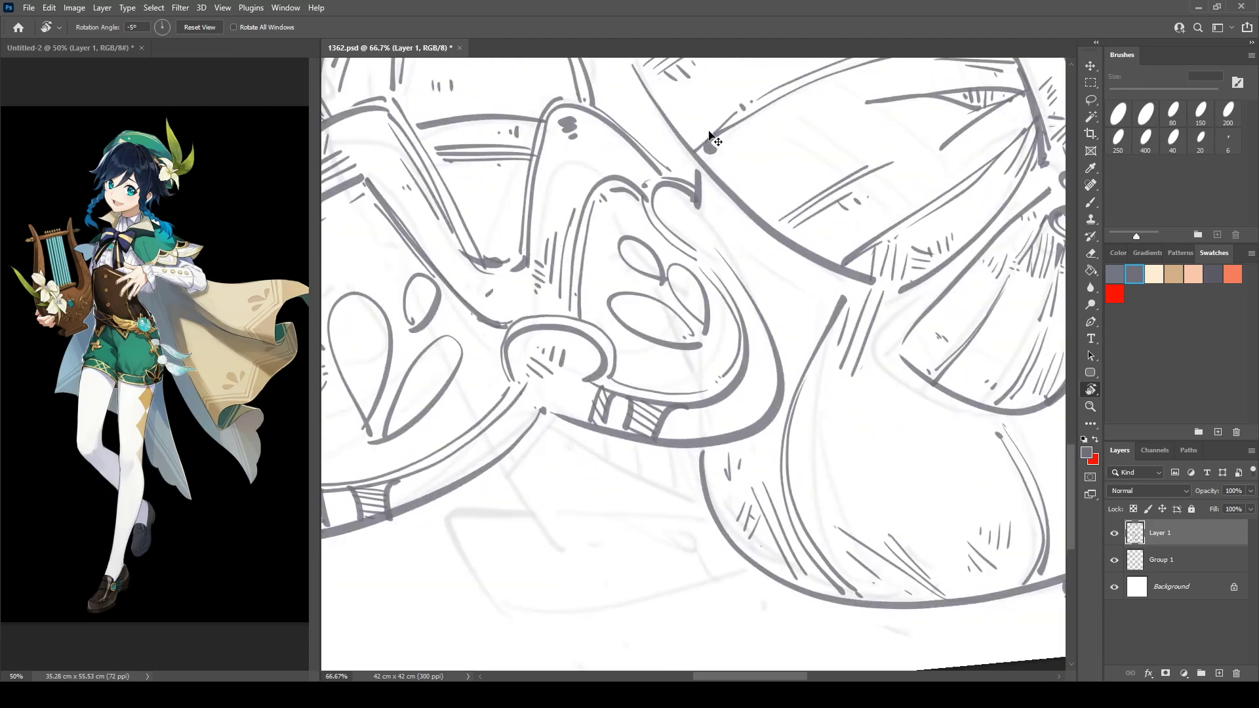
pyautogui.moveTo(522, 440); pyautogui.dragTo(741, 287)
# Ink the cuff-shaped band below the scallops with its outline, a short sleeve edge and a doubled dividing seam.
pyautogui.press('b')
pyautogui.moveTo(730, 331)
pyautogui.mouseDown()
pyautogui.moveTo(748, 354)
pyautogui.moveTo(680, 365)
pyautogui.moveTo(727, 450)
pyautogui.moveTo(927, 417)
pyautogui.mouseUp()
pyautogui.moveTo(759, 364); pyautogui.dragTo(905, 362)
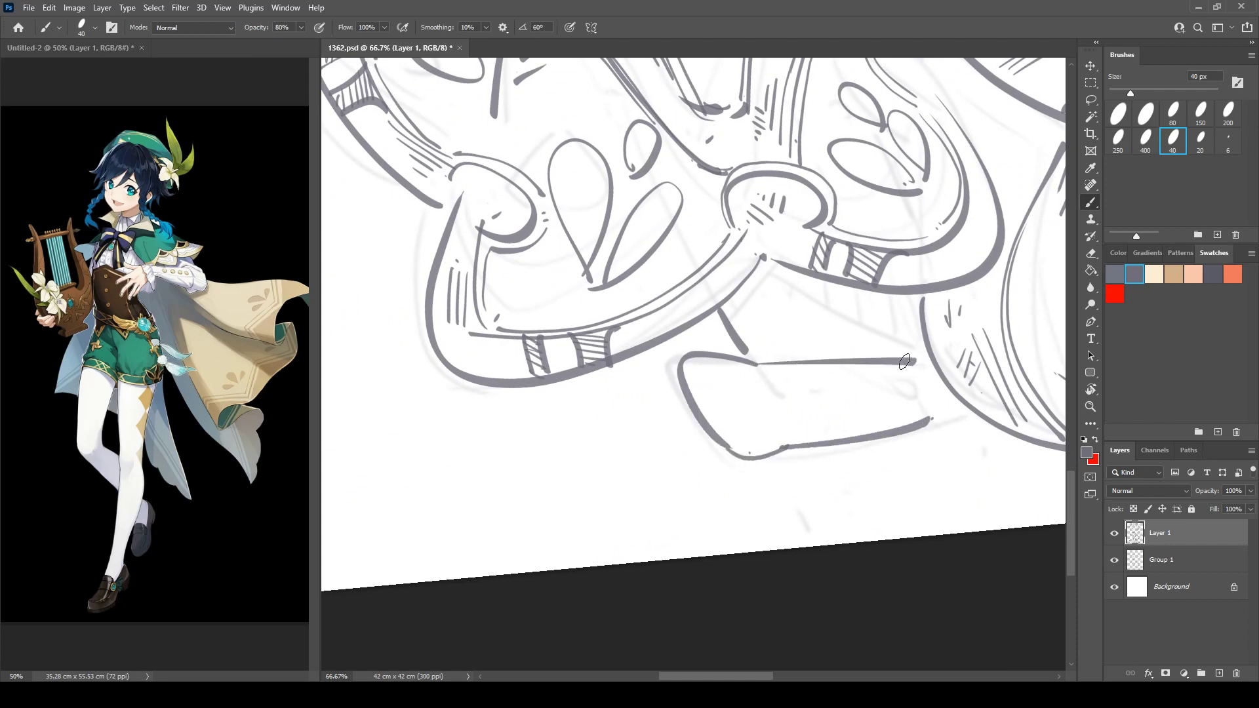
pyautogui.moveTo(753, 362)
pyautogui.mouseDown()
pyautogui.moveTo(800, 439)
pyautogui.moveTo(816, 441)
pyautogui.mouseUp()
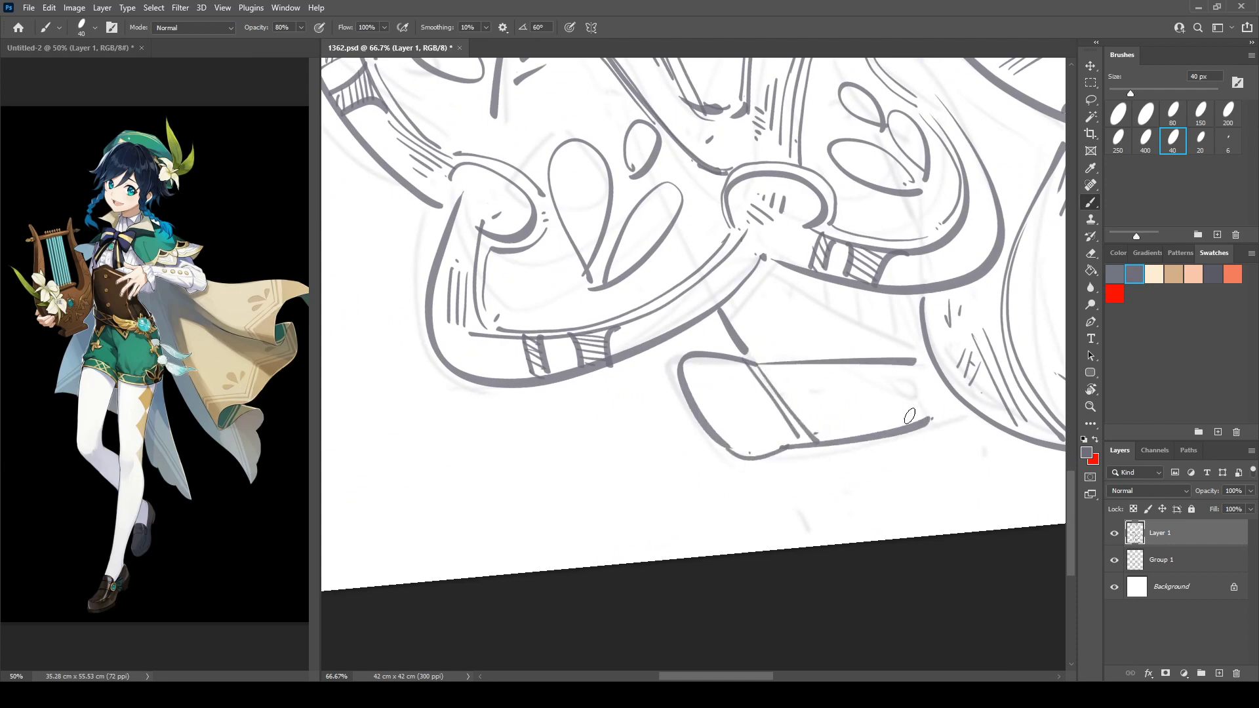
# Add a doubled end seam, two round buttons and corner hatching to the cuff band.
pyautogui.moveTo(863, 356); pyautogui.dragTo(919, 414)
pyautogui.moveTo(872, 366); pyautogui.dragTo(921, 410)
pyautogui.moveTo(850, 386); pyautogui.dragTo(855, 392)
pyautogui.moveTo(714, 398)
pyautogui.mouseDown()
pyautogui.moveTo(725, 391)
pyautogui.moveTo(736, 449)
pyautogui.mouseUp()
pyautogui.moveTo(726, 427); pyautogui.dragTo(754, 450)
pyautogui.moveTo(744, 431); pyautogui.dragTo(759, 447)
pyautogui.click(765, 430)
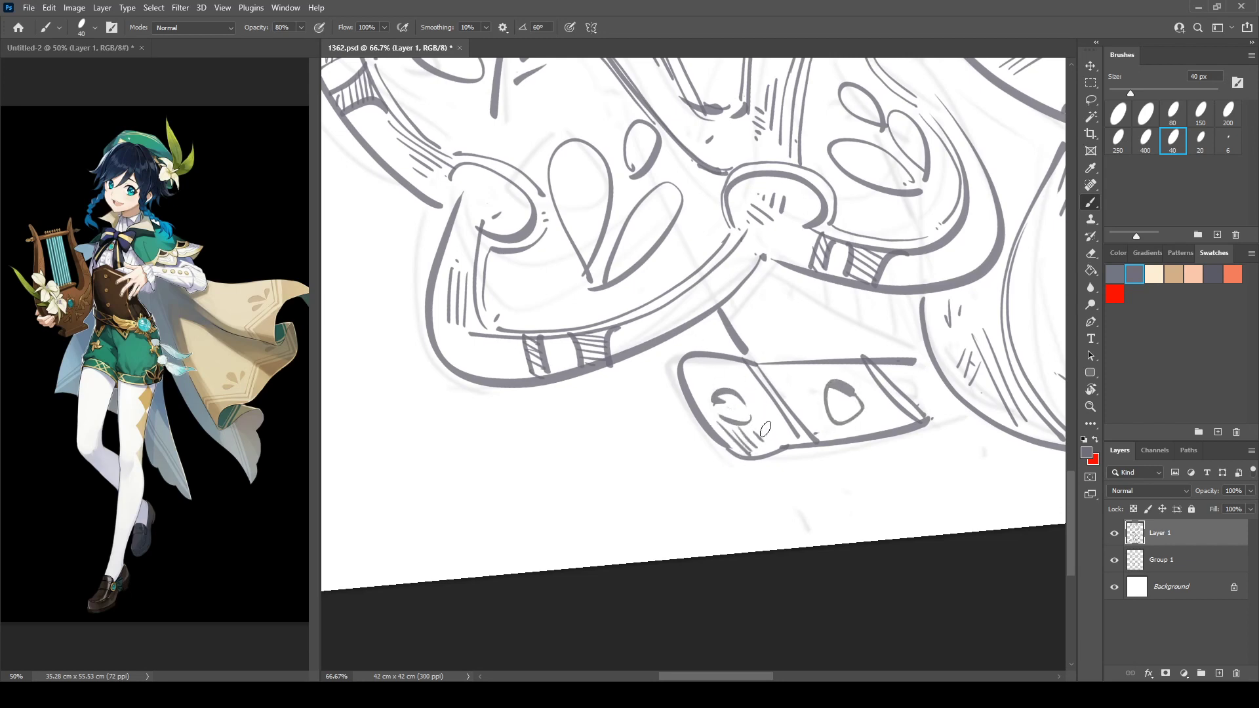
# Hatch the gap between the cuff band's end and the puffy garment.
pyautogui.moveTo(899, 402); pyautogui.dragTo(622, 438)
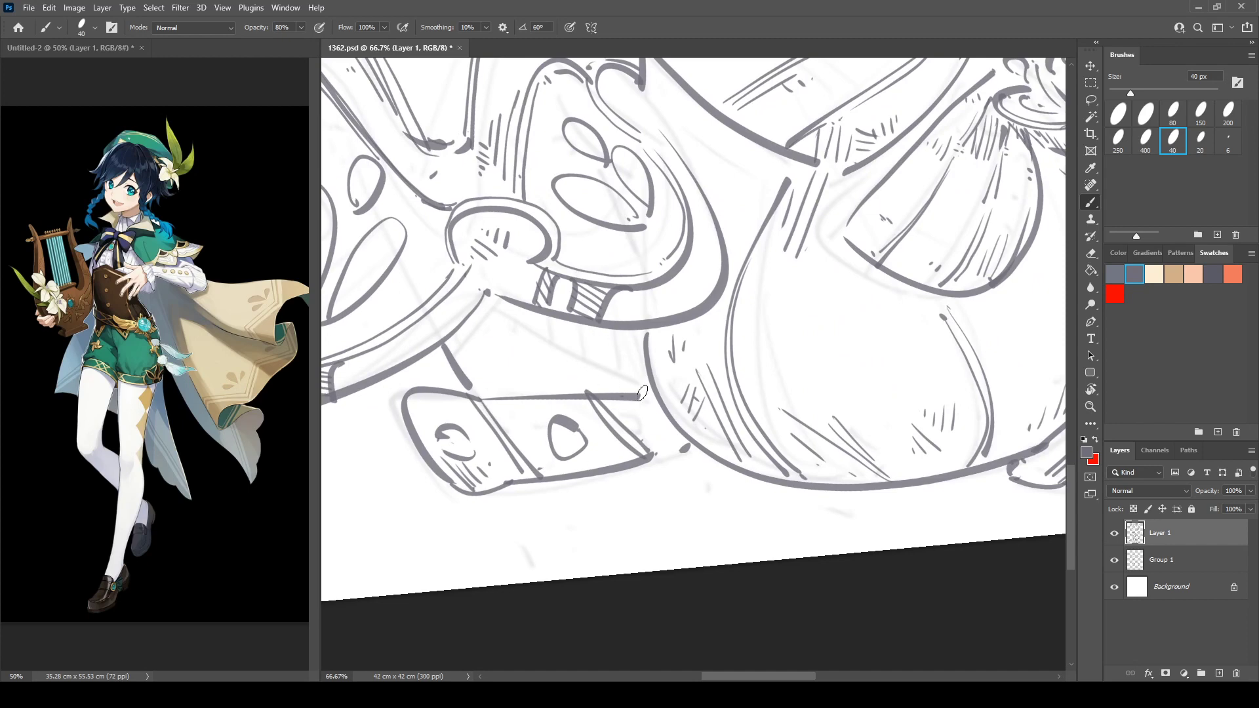
pyautogui.moveTo(632, 399); pyautogui.dragTo(610, 409)
pyautogui.moveTo(650, 401); pyautogui.dragTo(623, 421)
pyautogui.moveTo(661, 411); pyautogui.dragTo(629, 434)
pyautogui.moveTo(651, 429); pyautogui.dragTo(652, 451)
pyautogui.moveTo(664, 423); pyautogui.dragTo(664, 444)
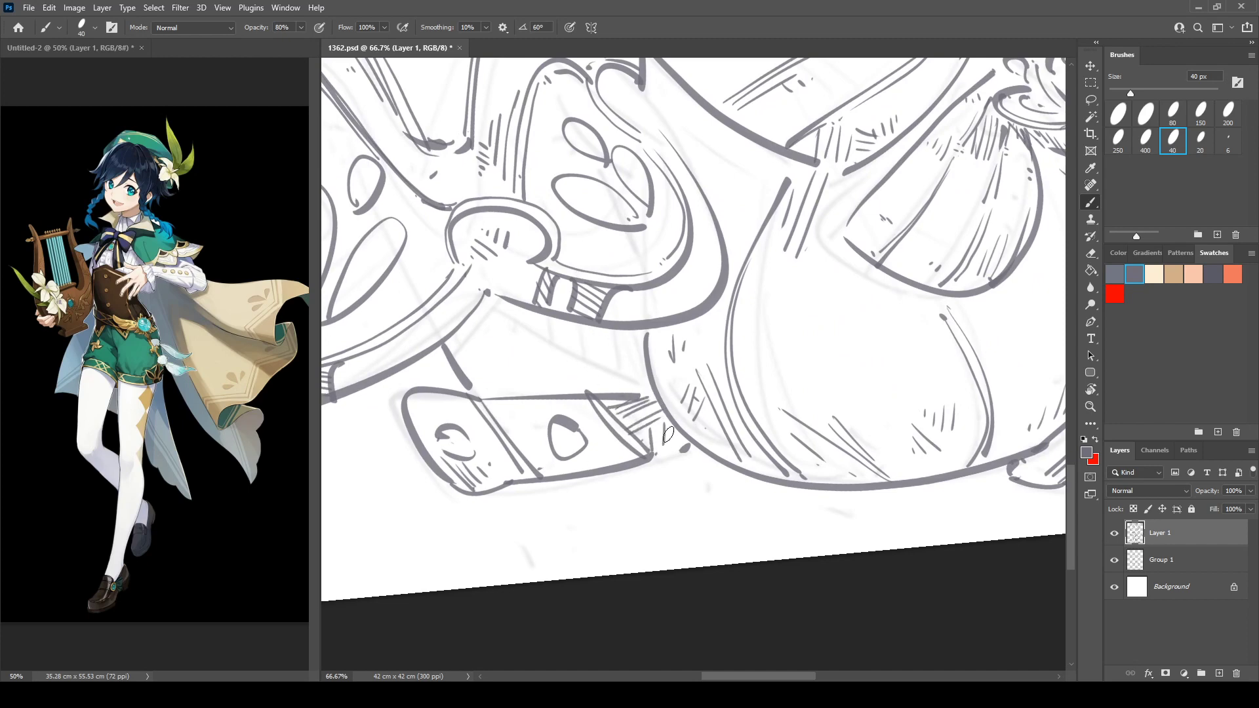
# Thicken the small scallop's outer edge by the bow and shade the gap between scallop, bow and puffy garment.
pyautogui.moveTo(675, 84); pyautogui.dragTo(690, 141)
pyautogui.moveTo(697, 114); pyautogui.dragTo(648, 321)
pyautogui.moveTo(594, 283)
pyautogui.mouseDown()
pyautogui.moveTo(648, 362)
pyautogui.moveTo(697, 274)
pyautogui.mouseUp()
pyautogui.moveTo(773, 234)
pyautogui.mouseDown()
pyautogui.moveTo(729, 258)
pyautogui.moveTo(739, 253)
pyautogui.mouseUp()
pyautogui.moveTo(777, 248)
pyautogui.mouseDown()
pyautogui.moveTo(737, 261)
pyautogui.moveTo(780, 265)
pyautogui.mouseUp()
pyautogui.click(783, 250)
pyautogui.click(790, 252)
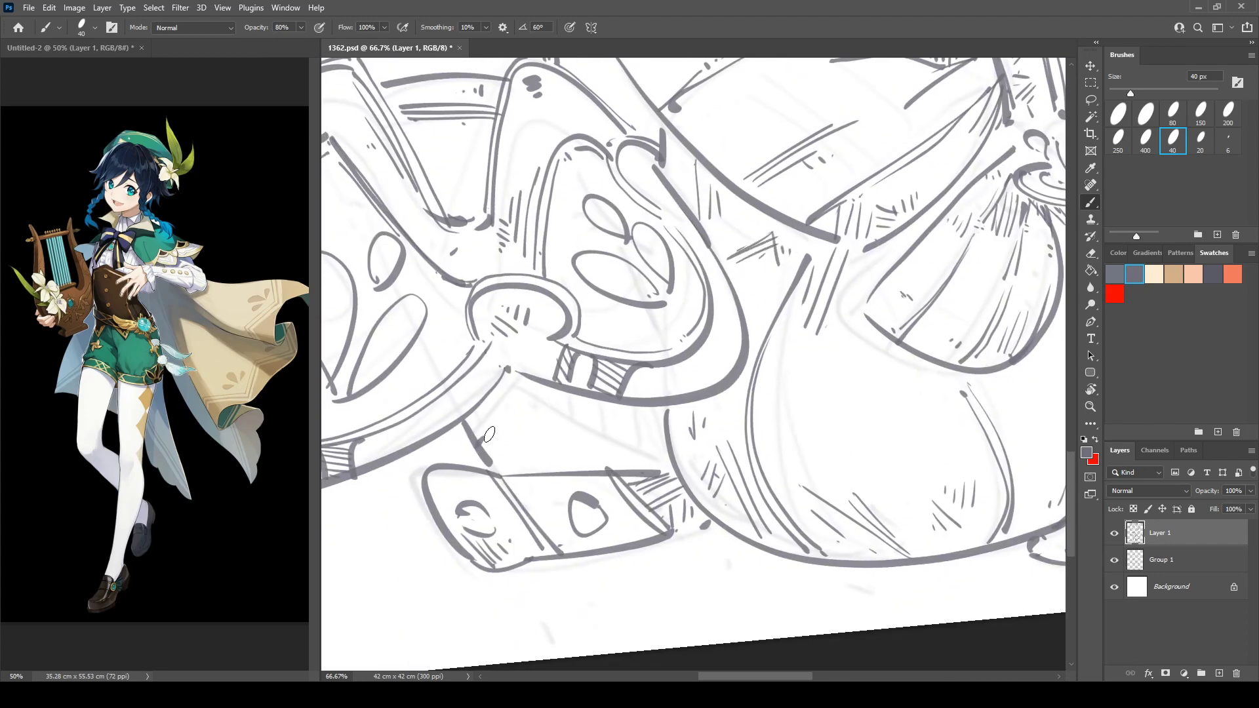
# Draw the scallops' cast shadow edge across the sleeve above the cuff and fill it with hatching.
pyautogui.moveTo(485, 437); pyautogui.dragTo(646, 411)
pyautogui.moveTo(470, 426)
pyautogui.mouseDown()
pyautogui.moveTo(535, 400)
pyautogui.moveTo(600, 397)
pyautogui.mouseUp()
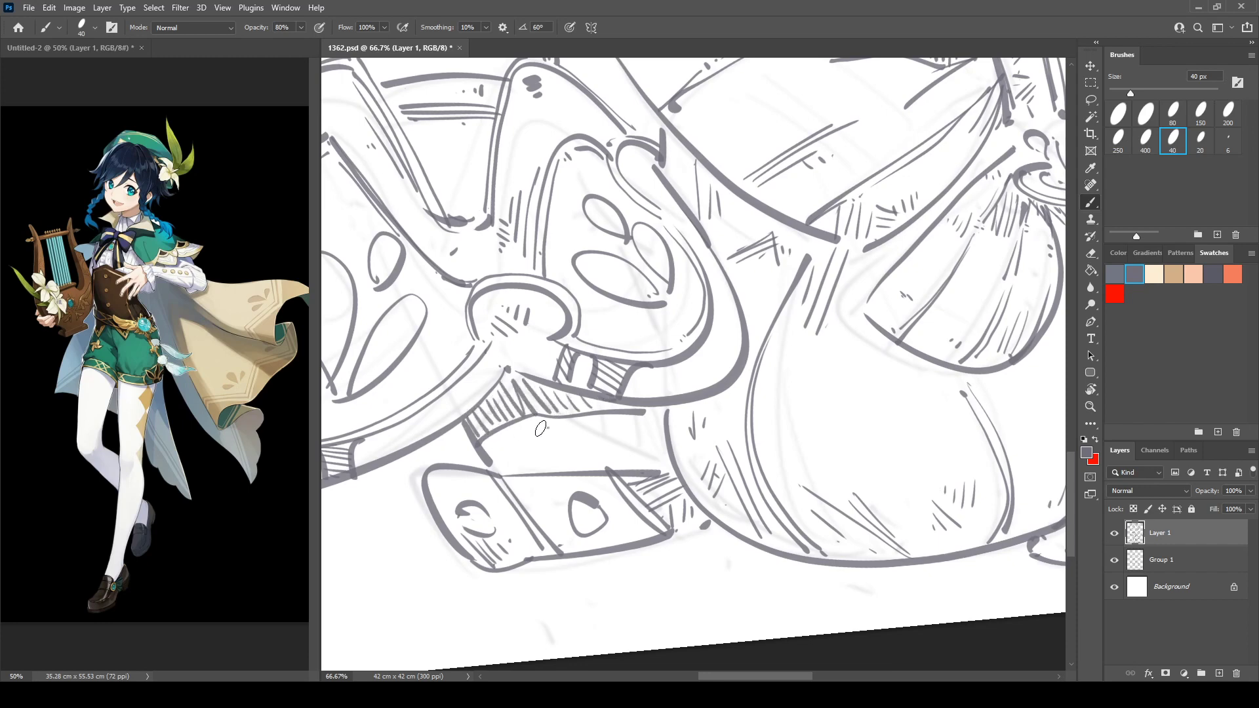
# Add short hatch marks to the sleeve above the cuff and to the cape below its front fold.
pyautogui.moveTo(524, 447); pyautogui.dragTo(526, 454)
pyautogui.moveTo(596, 425)
pyautogui.mouseDown()
pyautogui.moveTo(634, 432)
pyautogui.moveTo(719, 520)
pyautogui.mouseUp()
pyautogui.moveTo(570, 346)
pyautogui.mouseDown()
pyautogui.moveTo(776, 475)
pyautogui.moveTo(856, 612)
pyautogui.moveTo(866, 608)
pyautogui.mouseUp()
pyautogui.moveTo(563, 478); pyautogui.dragTo(580, 494)
pyautogui.moveTo(572, 466); pyautogui.dragTo(590, 487)
pyautogui.moveTo(599, 454); pyautogui.dragTo(600, 467)
pyautogui.moveTo(623, 451); pyautogui.dragTo(610, 467)
# Add small accent strokes along the shoulder's rounded upper edge just below the collar.
pyautogui.moveTo(658, 335); pyautogui.dragTo(615, 498)
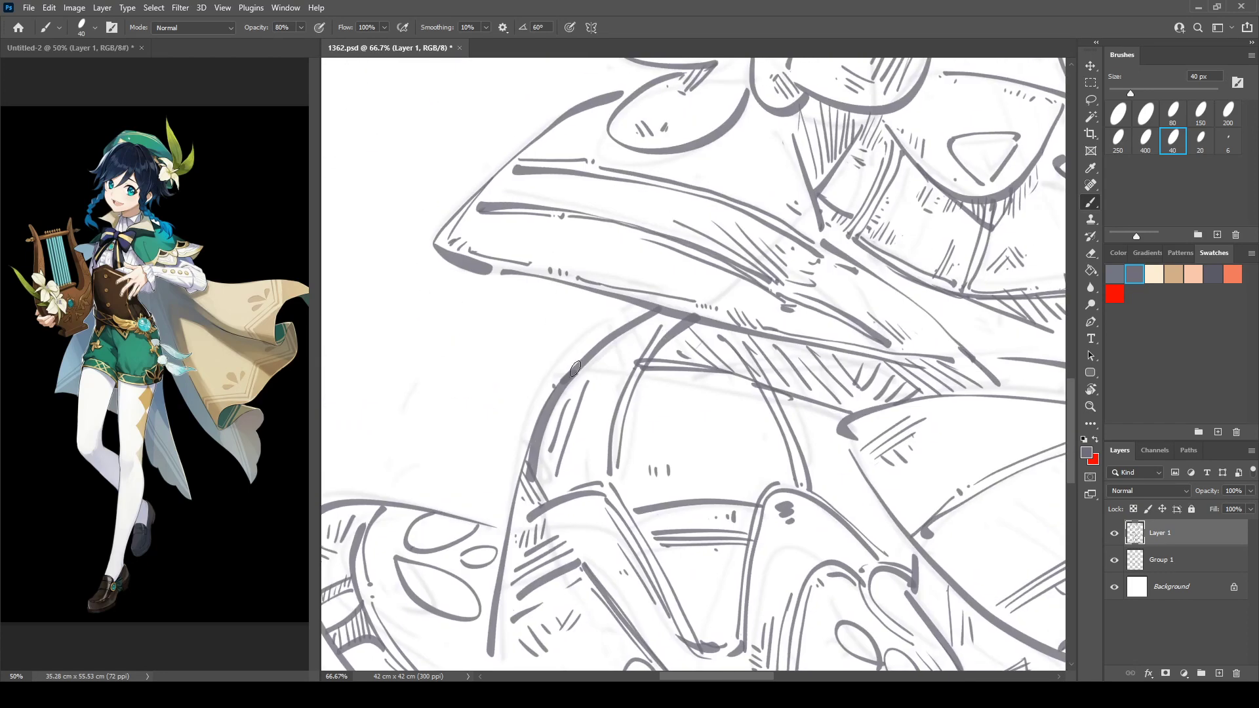
pyautogui.moveTo(577, 368)
pyautogui.mouseDown()
pyautogui.moveTo(632, 356)
pyautogui.moveTo(611, 362)
pyautogui.mouseUp()
pyautogui.moveTo(613, 340)
pyautogui.mouseDown()
pyautogui.moveTo(624, 361)
pyautogui.moveTo(636, 353)
pyautogui.mouseUp()
pyautogui.moveTo(635, 329); pyautogui.dragTo(642, 348)
# Duplicate Layer 1 and hide the original layer, keeping the copy active.
pyautogui.moveTo(703, 246); pyautogui.dragTo(542, 541)
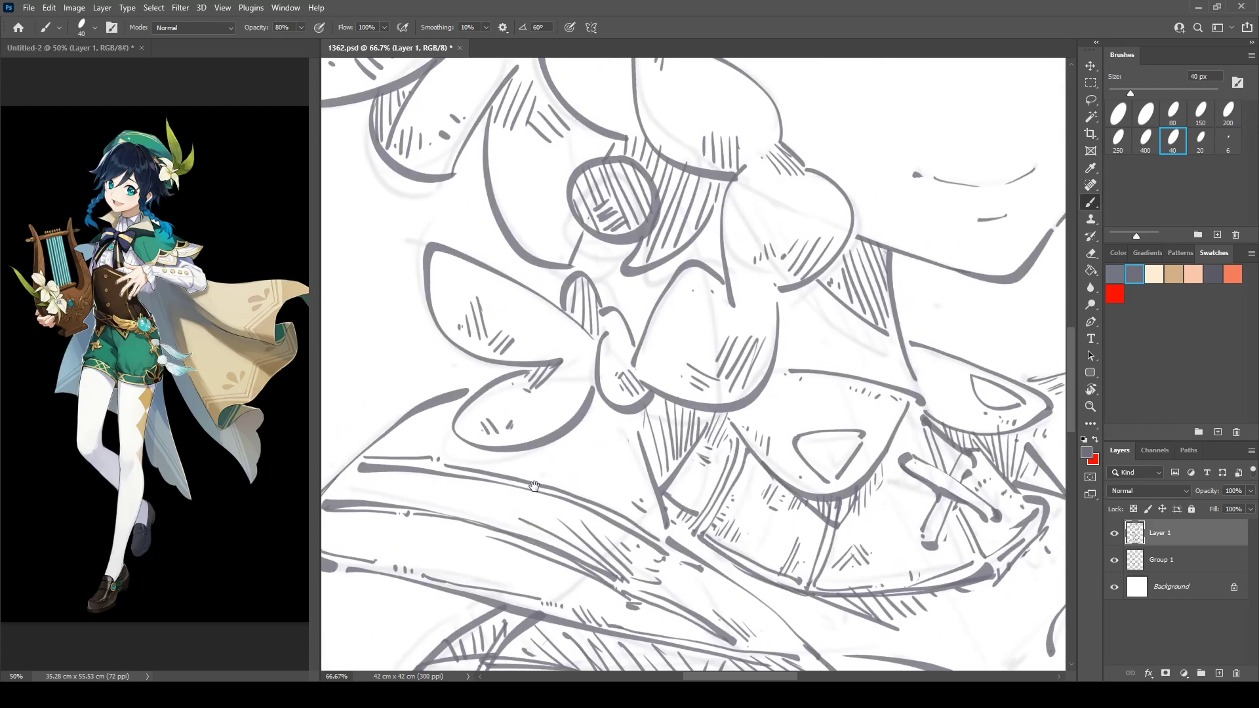
pyautogui.moveTo(519, 221)
pyautogui.mouseDown()
pyautogui.moveTo(627, 444)
pyautogui.moveTo(547, 481)
pyautogui.mouseUp()
pyautogui.hotkey('ctrl', 'j')
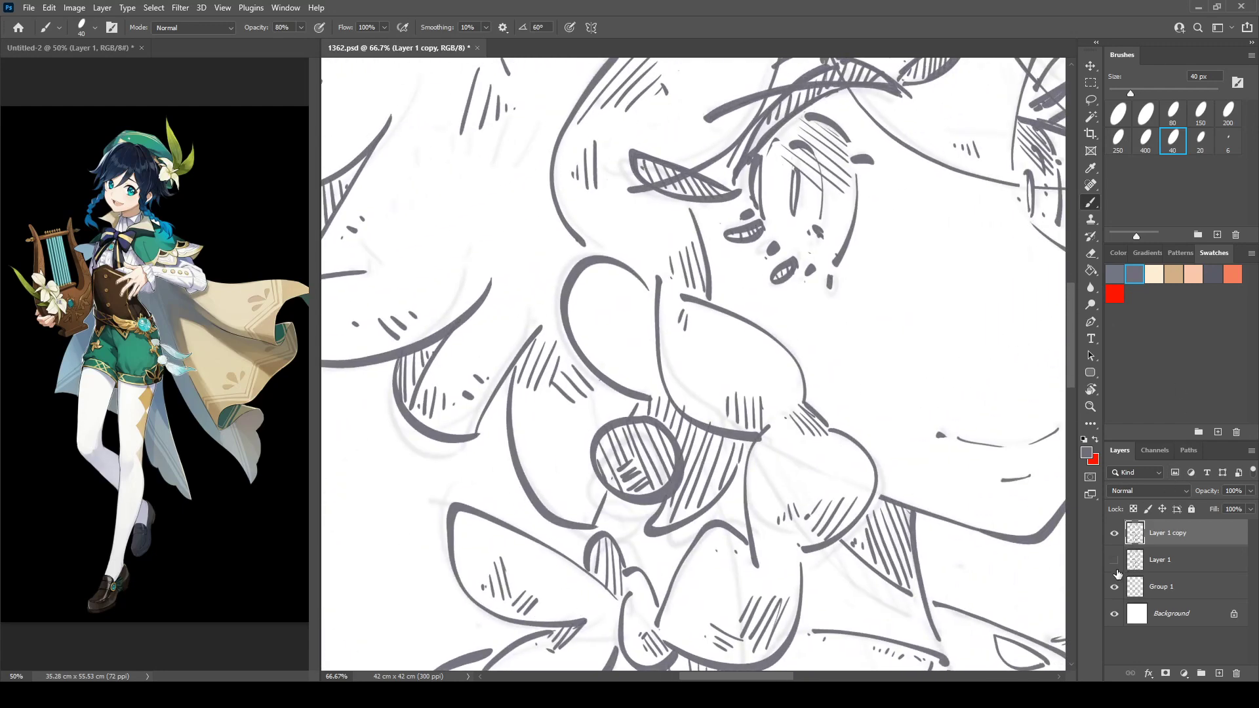
pyautogui.click(1115, 559)
# Examine the whole line sketch in normal and mirrored view, resetting the canvas view rotation to 0°.
pyautogui.hotkey('ctrl', '-')
pyautogui.hotkey('ctrl', '-')
pyautogui.hotkey('ctrl', '-')
pyautogui.hotkey('ctrl', '-')
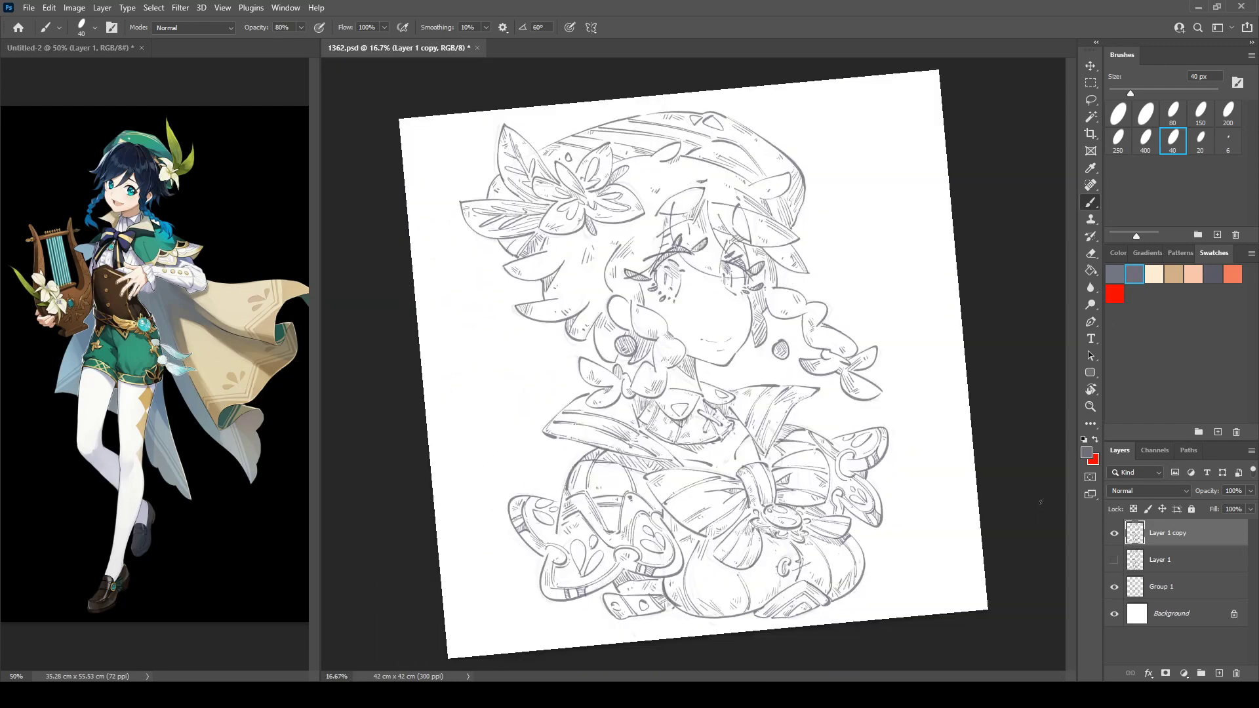
pyautogui.hotkey('ctrl', 'shift', 'h')
pyautogui.hotkey('ctrl', '+')
pyautogui.hotkey('ctrl', '+')
pyautogui.hotkey('ctrl', '-')
pyautogui.hotkey('ctrl', '-')
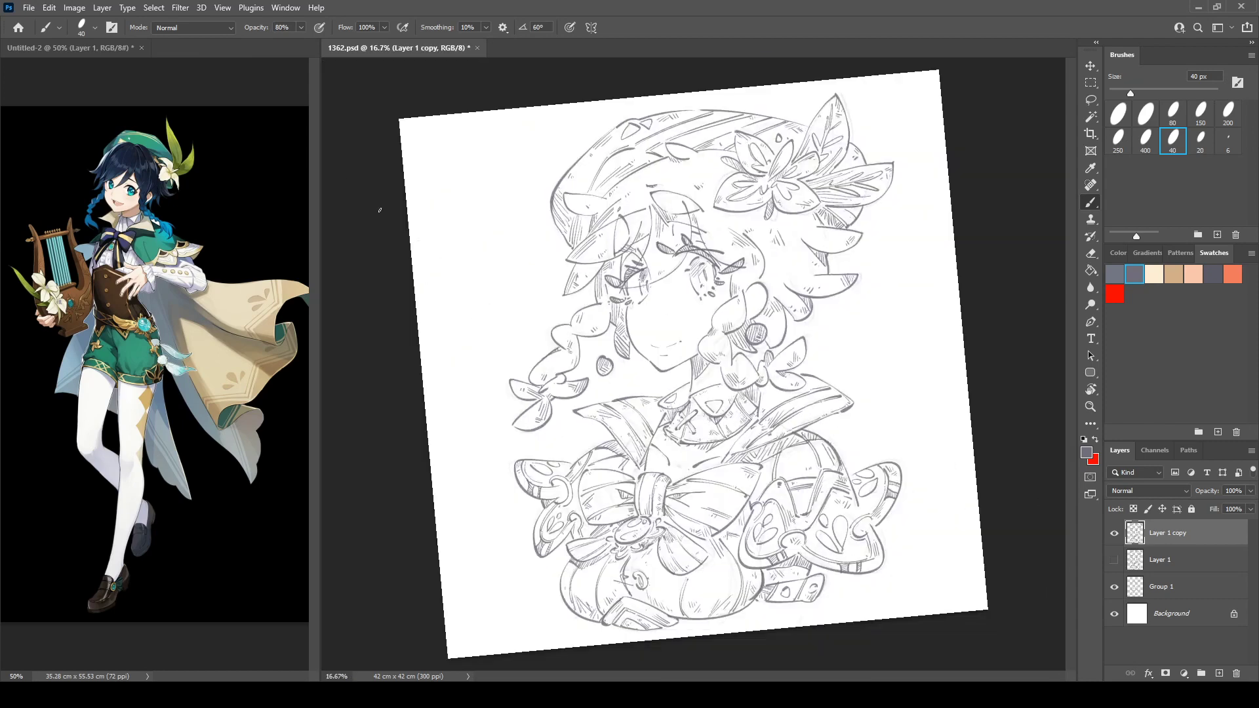
pyautogui.press('r')
pyautogui.click(199, 27)
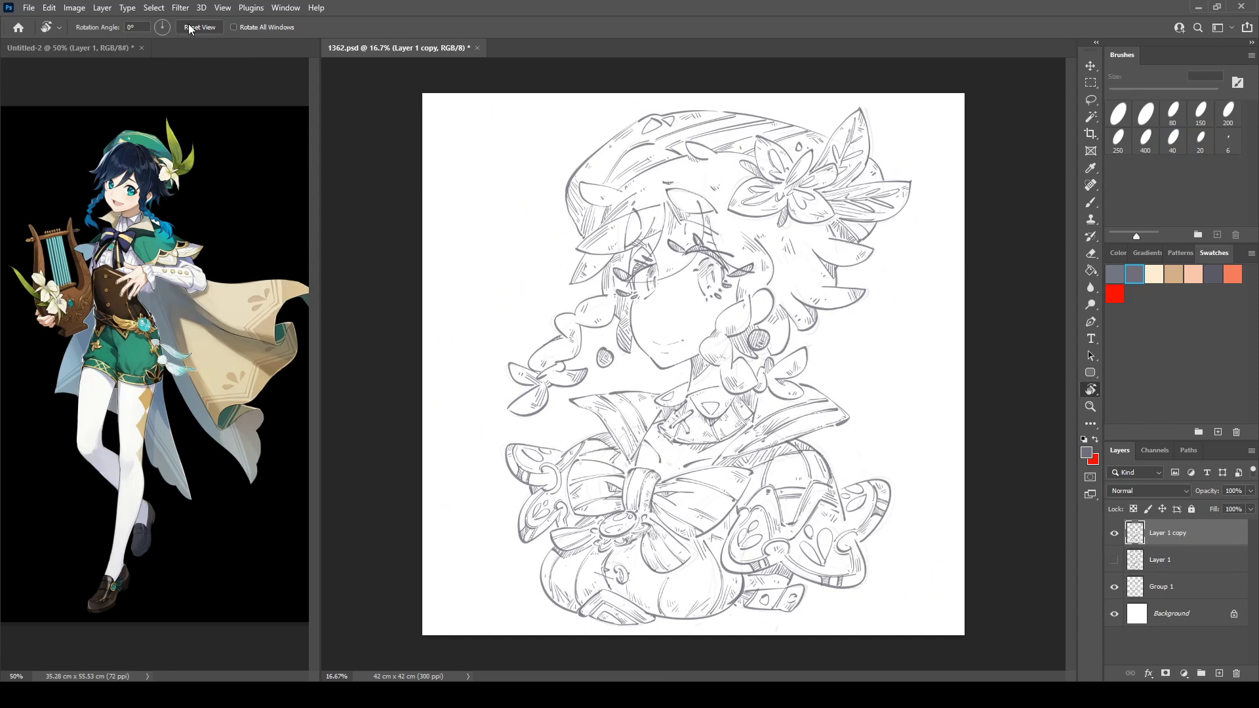
pyautogui.hotkey('ctrl', 'shift', 'h')
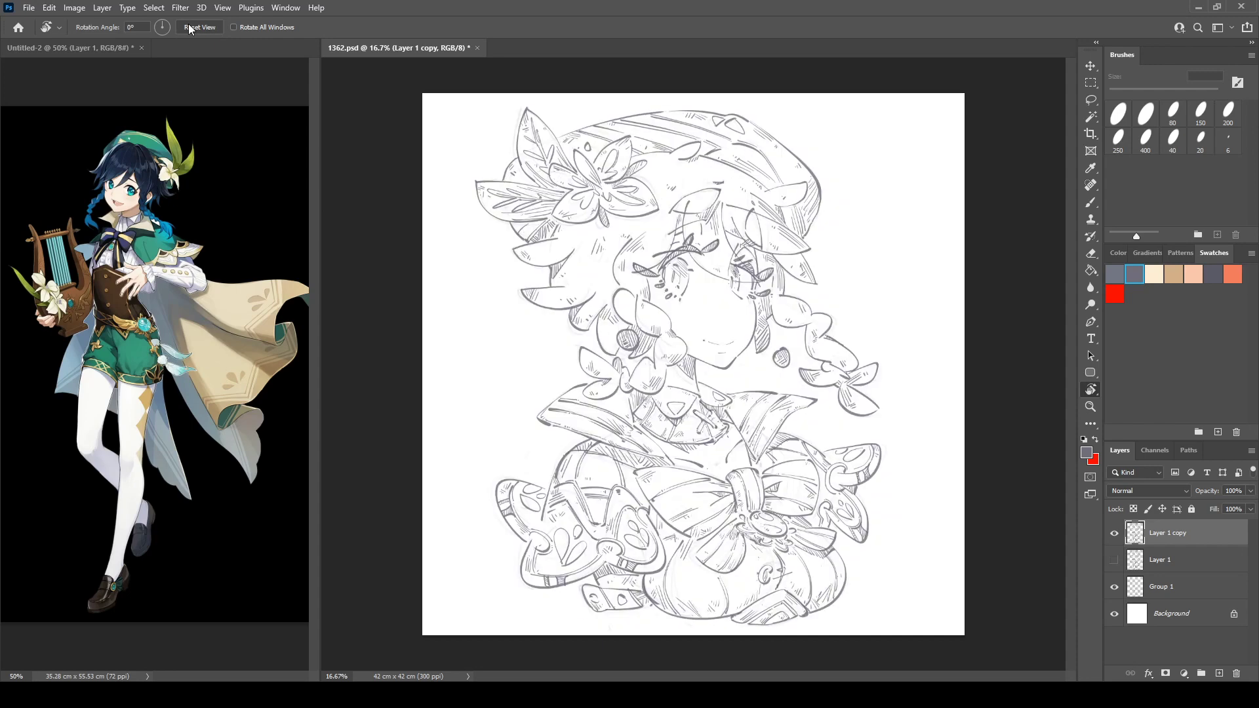
# Erase the inked smile and the short lower-lip line from the face in the mirrored view.
pyautogui.hotkey('ctrl', 'shift', 'h')
pyautogui.hotkey('ctrl', '+')
pyautogui.hotkey('ctrl', '+')
pyautogui.hotkey('ctrl', '+')
pyautogui.hotkey('ctrl', '+')
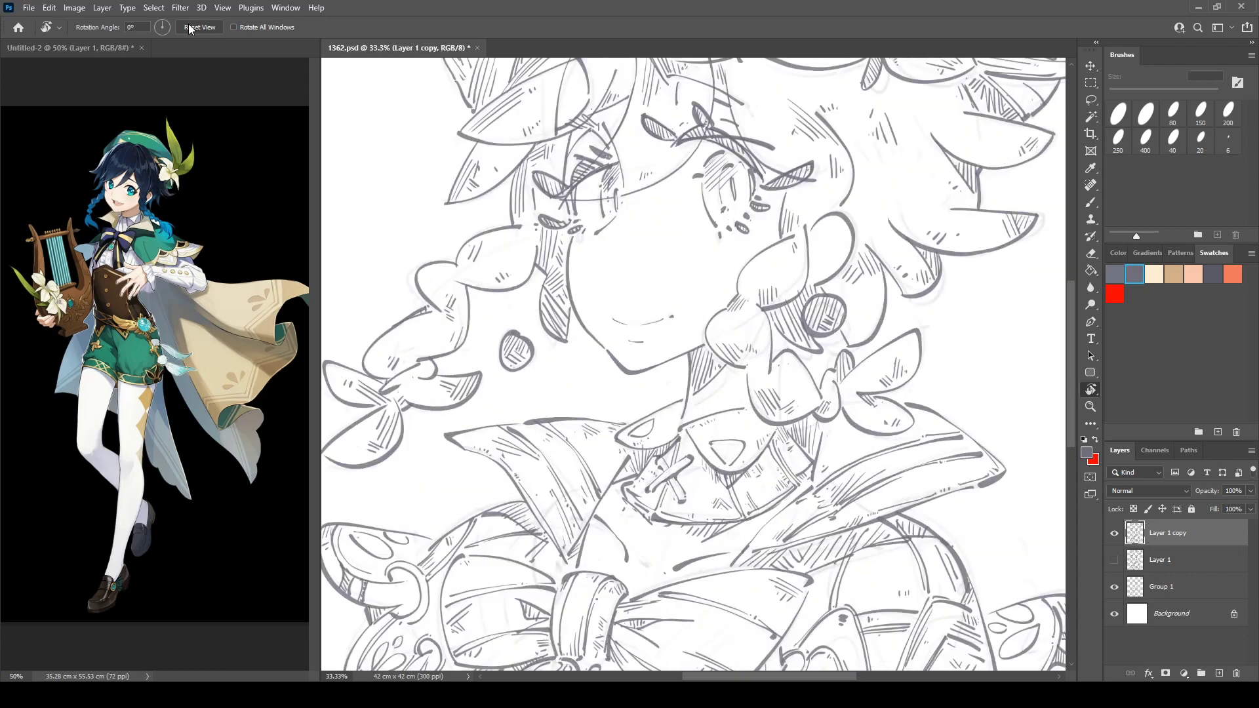
pyautogui.press('b')
pyautogui.moveTo(608, 318); pyautogui.dragTo(647, 583)
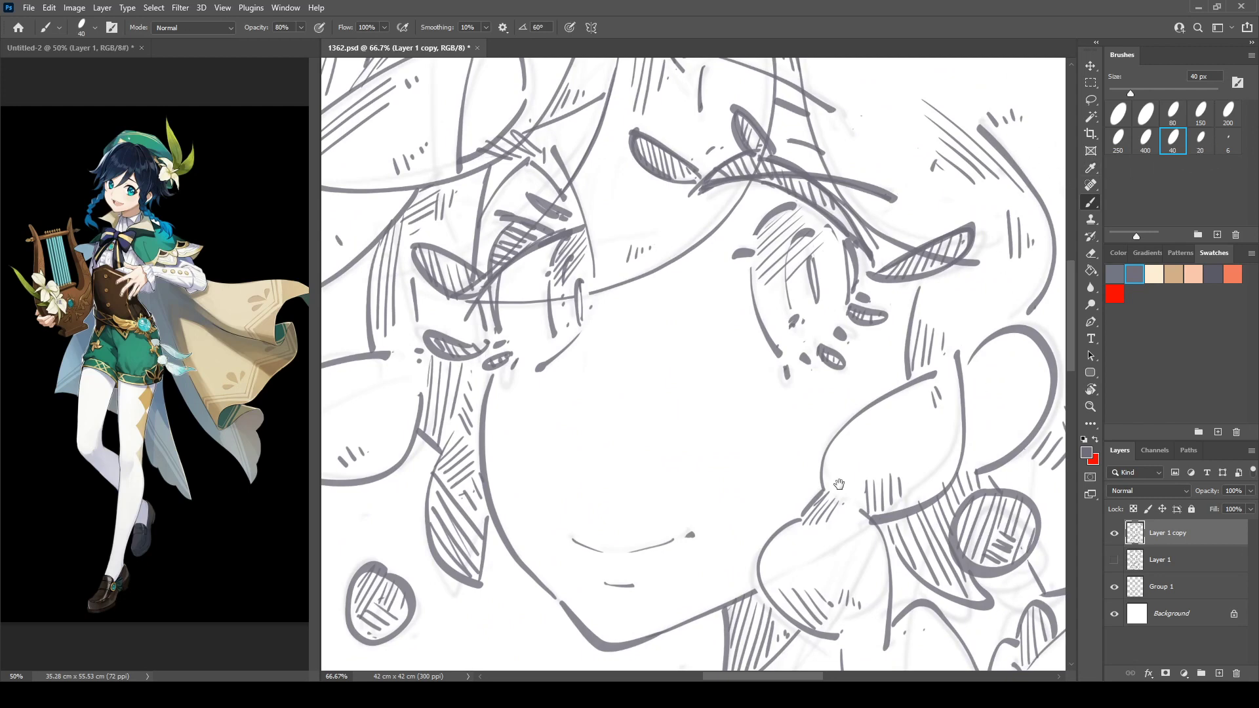
pyautogui.moveTo(840, 484); pyautogui.dragTo(876, 309)
pyautogui.press('e')
pyautogui.moveTo(696, 374)
pyautogui.mouseDown()
pyautogui.moveTo(652, 365)
pyautogui.moveTo(643, 419)
pyautogui.moveTo(665, 414)
pyautogui.mouseUp()
# Draw a small pouting mouth with a dipped upper-lip line and a short lower-lip stroke.
pyautogui.press('b')
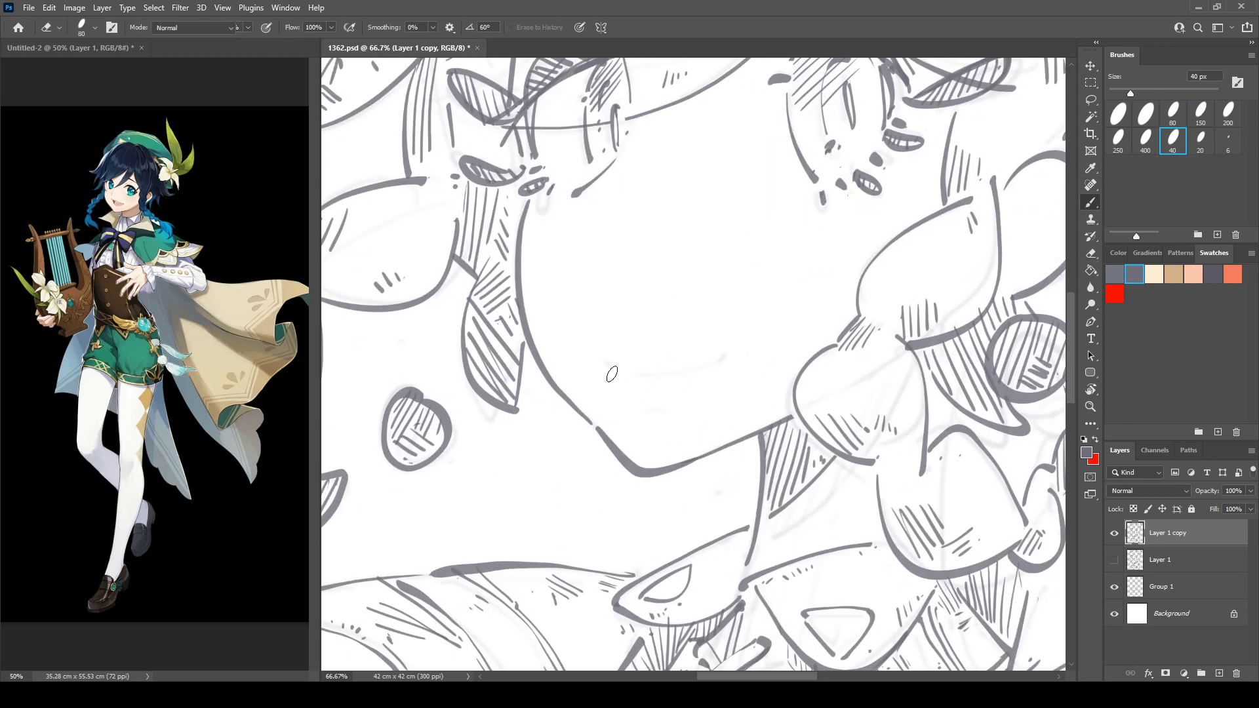
pyautogui.press('b')
pyautogui.moveTo(608, 356); pyautogui.dragTo(683, 401)
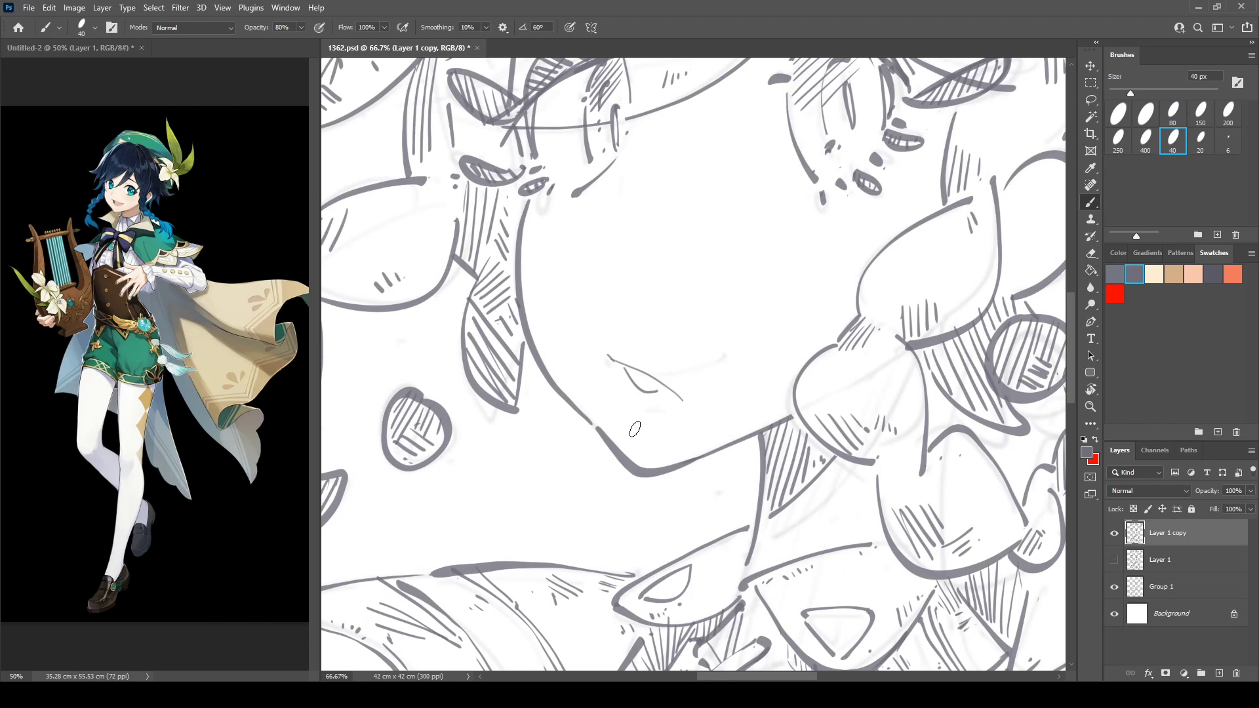
pyautogui.press('e')
pyautogui.moveTo(634, 433)
pyautogui.mouseDown()
pyautogui.moveTo(625, 425)
pyautogui.moveTo(651, 425)
pyautogui.moveTo(632, 419)
pyautogui.mouseUp()
pyautogui.press('b')
pyautogui.press('e')
pyautogui.press('b')
# Thicken and tidy the outer corner of the pouting mouth.
pyautogui.press('b')
pyautogui.press('e')
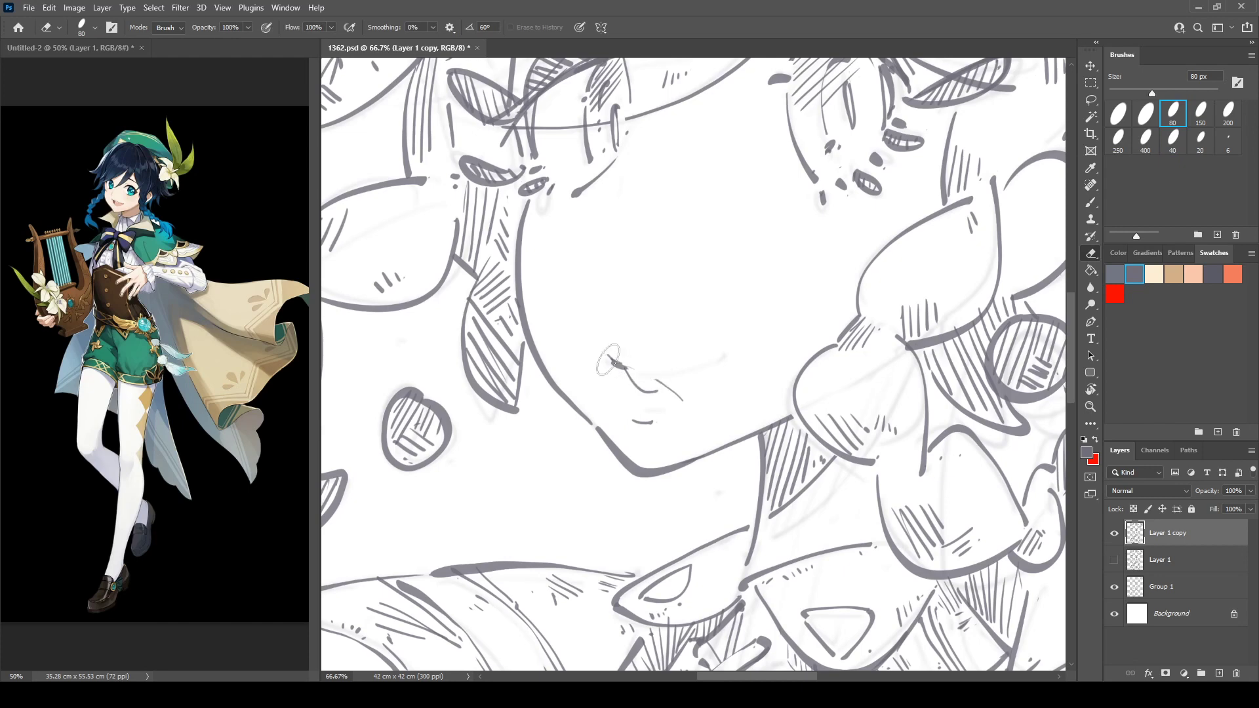
pyautogui.press('b')
pyautogui.moveTo(608, 359)
pyautogui.mouseDown()
pyautogui.moveTo(641, 371)
pyautogui.moveTo(627, 361)
pyautogui.mouseUp()
pyautogui.press('e')
pyautogui.press('b')
pyautogui.press('e')
# Flip the view and reshape the mouth line's ends, then thicken the stroke under the lower lip.
pyautogui.press('F2')
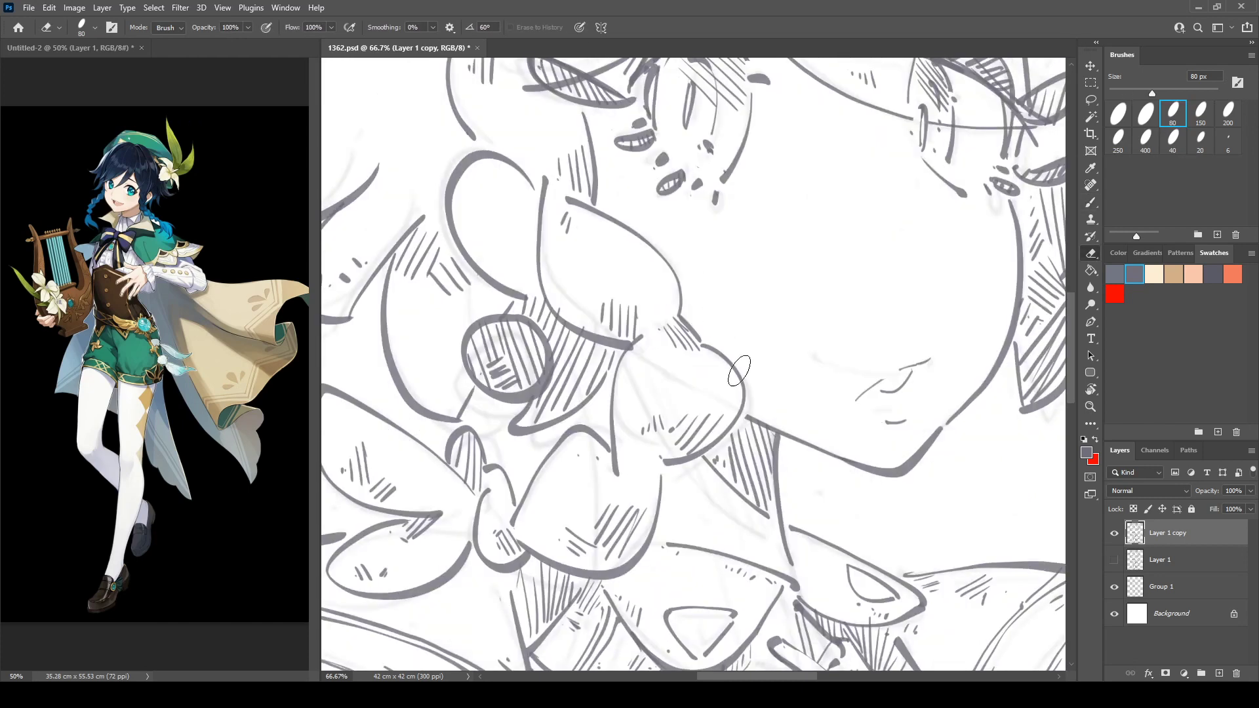
pyautogui.moveTo(865, 399); pyautogui.dragTo(858, 402)
pyautogui.press('b')
pyautogui.click(846, 400)
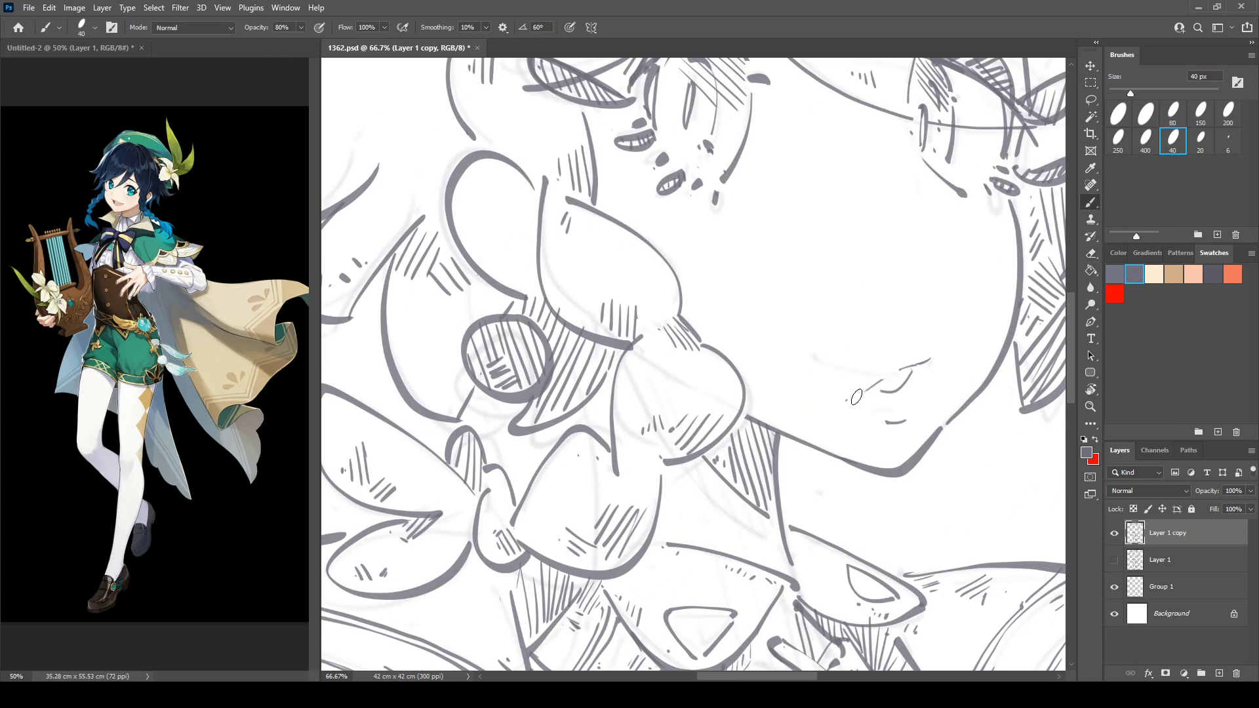
pyautogui.press('e')
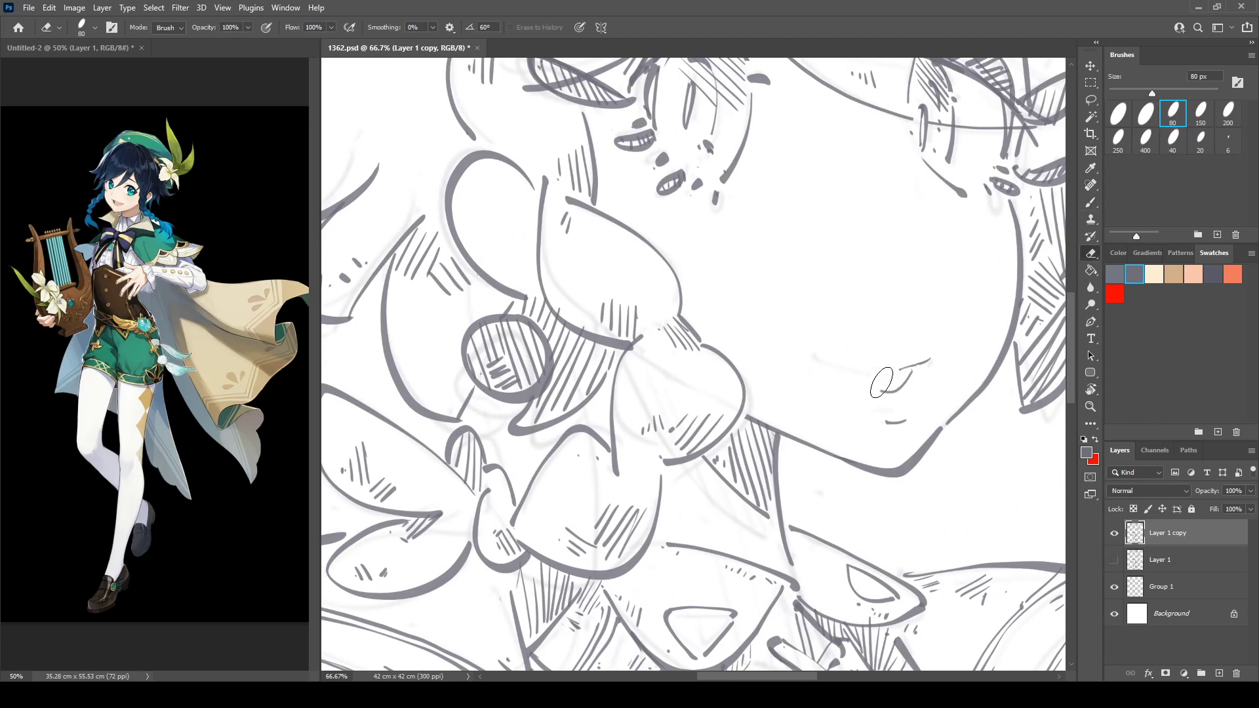
pyautogui.press('b')
pyautogui.press('e')
pyautogui.moveTo(863, 393)
pyautogui.mouseDown()
pyautogui.moveTo(942, 354)
pyautogui.moveTo(930, 362)
pyautogui.mouseUp()
pyautogui.press('b')
pyautogui.moveTo(853, 394)
pyautogui.mouseDown()
pyautogui.moveTo(903, 421)
pyautogui.moveTo(910, 412)
pyautogui.moveTo(900, 422)
pyautogui.mouseUp()
pyautogui.press('e')
pyautogui.press('b')
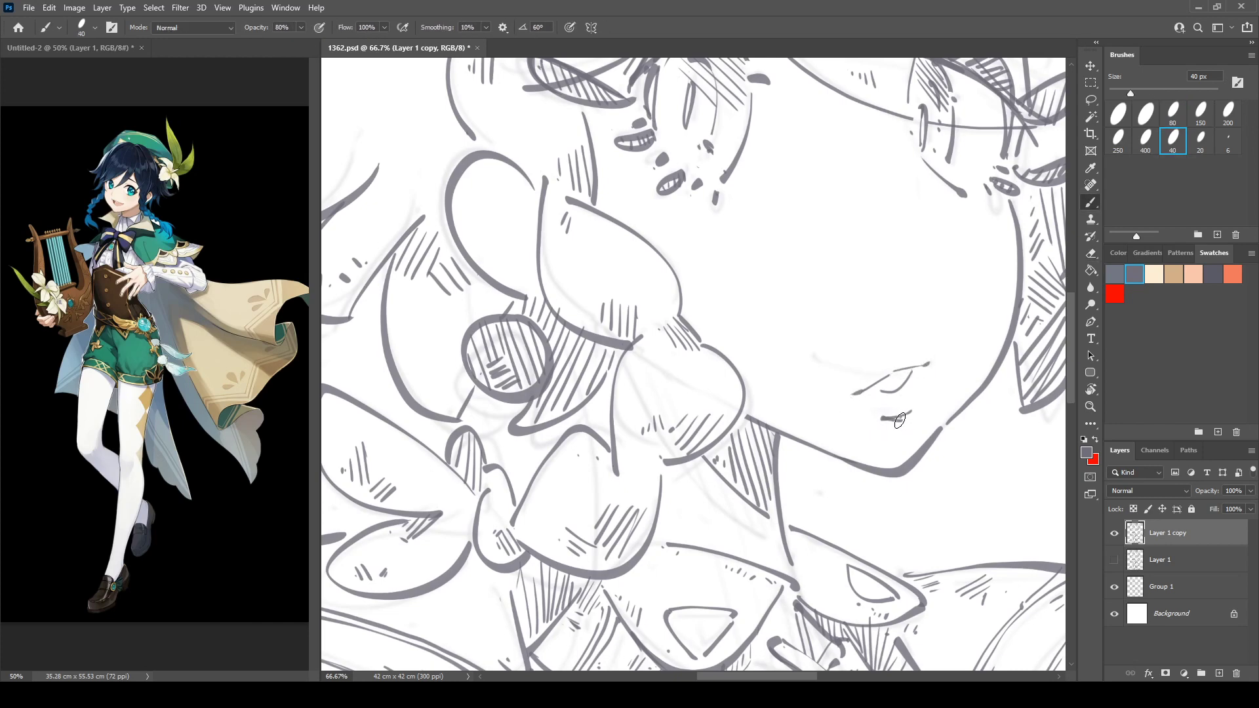
# Examine how the new mouth reads on the whole drawing in both view orientations.
pyautogui.hotkey('ctrl', '-')
pyautogui.hotkey('ctrl', '-')
pyautogui.hotkey('ctrl', '-')
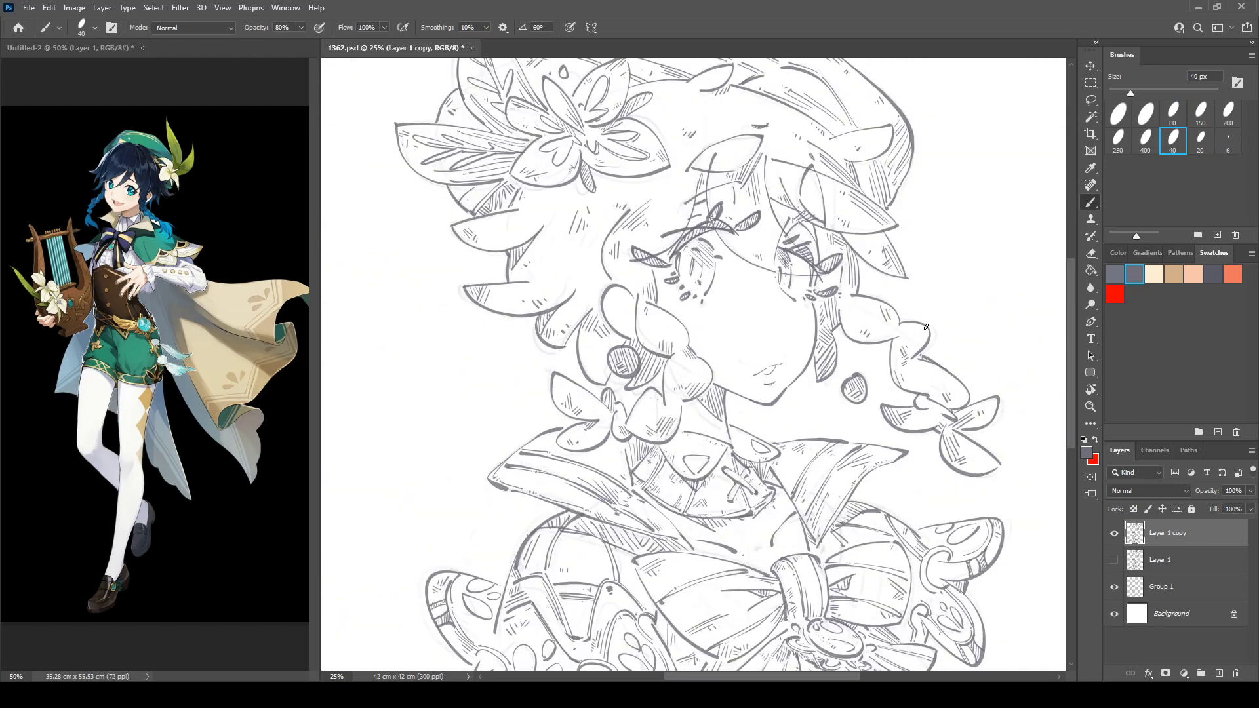
pyautogui.hotkey('ctrl', 'shift', 'h')
pyautogui.hotkey('ctrl', '-')
pyautogui.hotkey('ctrl', '-')
pyautogui.hotkey('ctrl', '+')
pyautogui.hotkey('ctrl', '+')
pyautogui.hotkey('ctrl', '+')
pyautogui.hotkey('ctrl', '+')
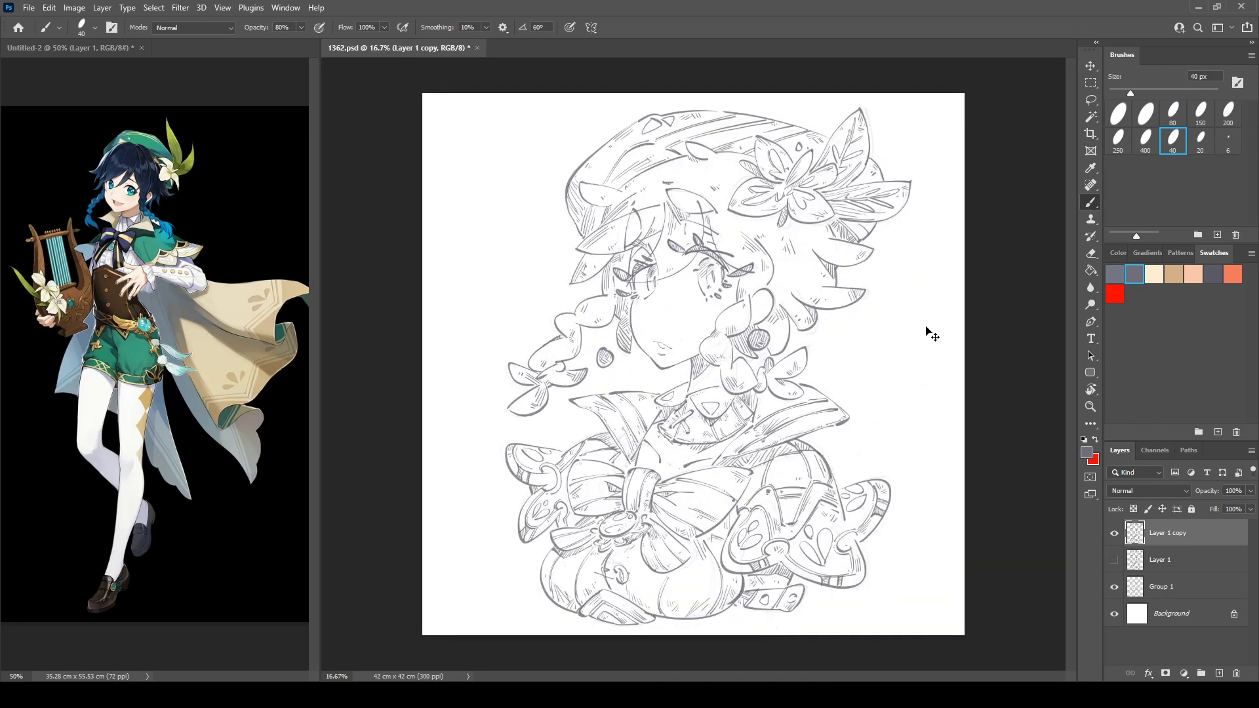
# Erase the pouting mouth completely and flip the view back.
pyautogui.moveTo(744, 294); pyautogui.dragTo(844, 395)
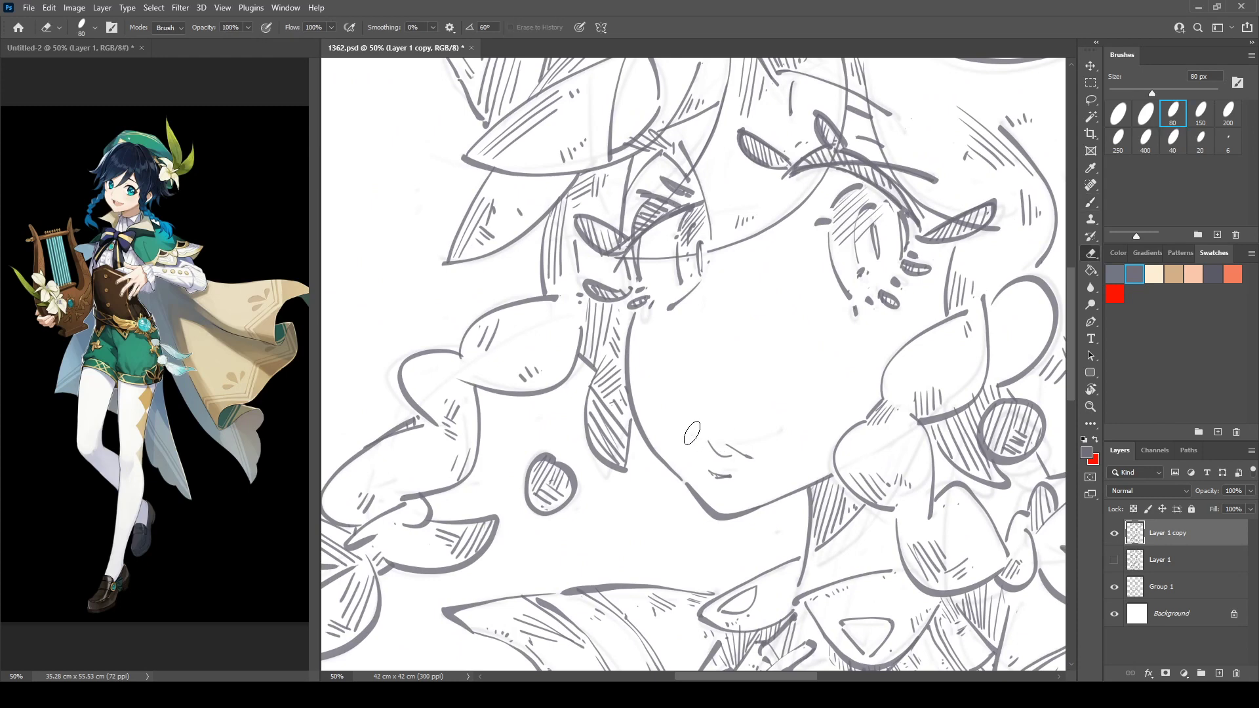
pyautogui.press('e')
pyautogui.moveTo(747, 451); pyautogui.dragTo(718, 474)
pyautogui.hotkey('ctrl', 'shift', 'h')
pyautogui.press('b')
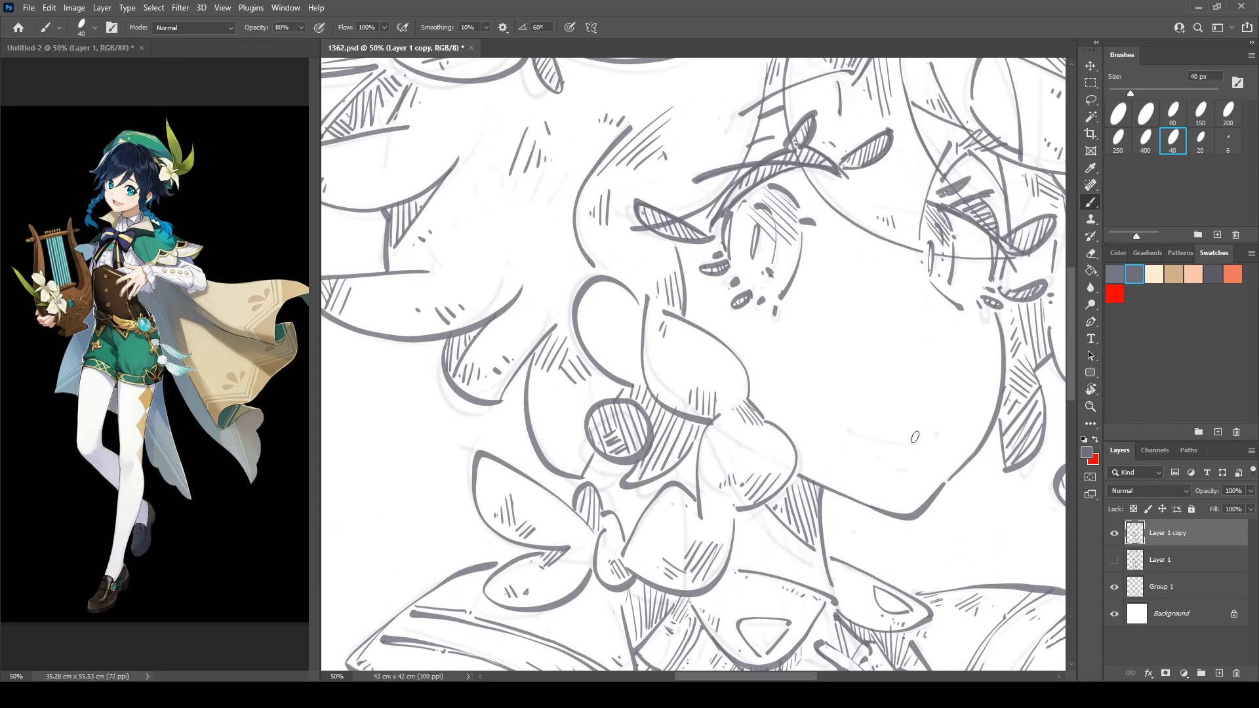
# Redraw the mouth as small parted lips with angled corner lines and a short stroke below.
pyautogui.moveTo(915, 435)
pyautogui.mouseDown()
pyautogui.moveTo(873, 463)
pyautogui.moveTo(916, 452)
pyautogui.mouseUp()
pyautogui.press('e')
pyautogui.press('b')
pyautogui.hotkey('ctrl', 'z')
pyautogui.press('e')
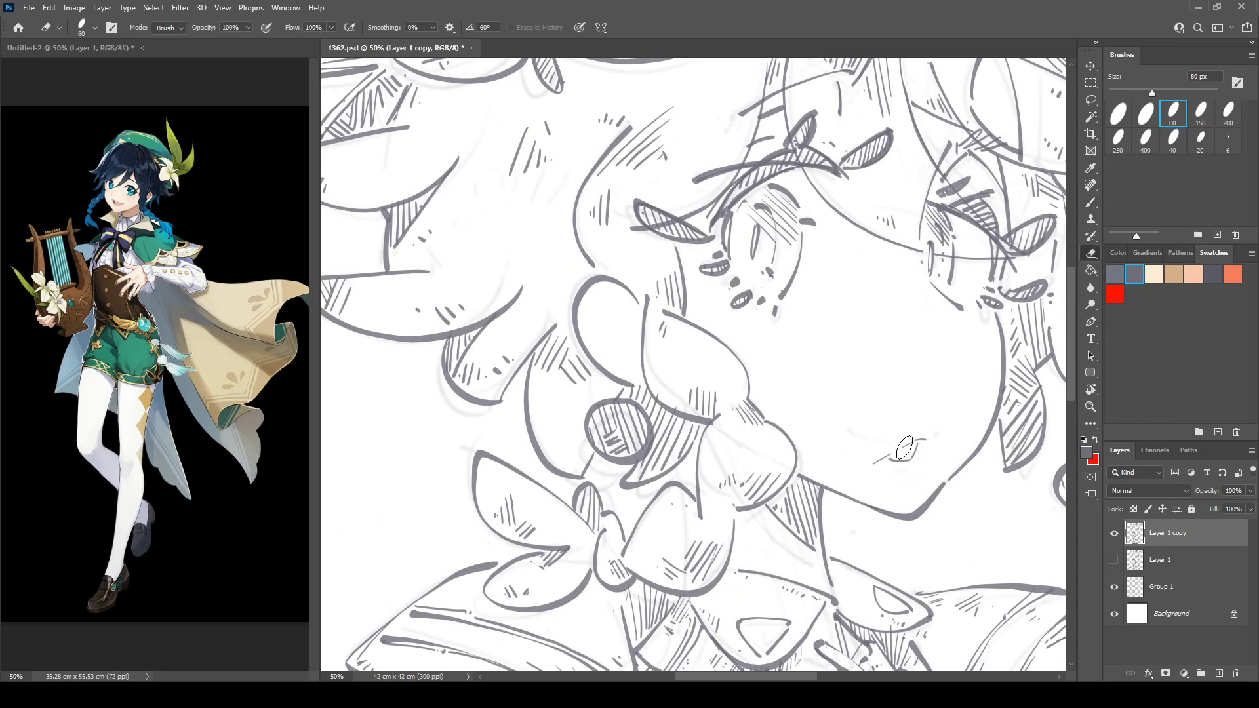
pyautogui.press('b')
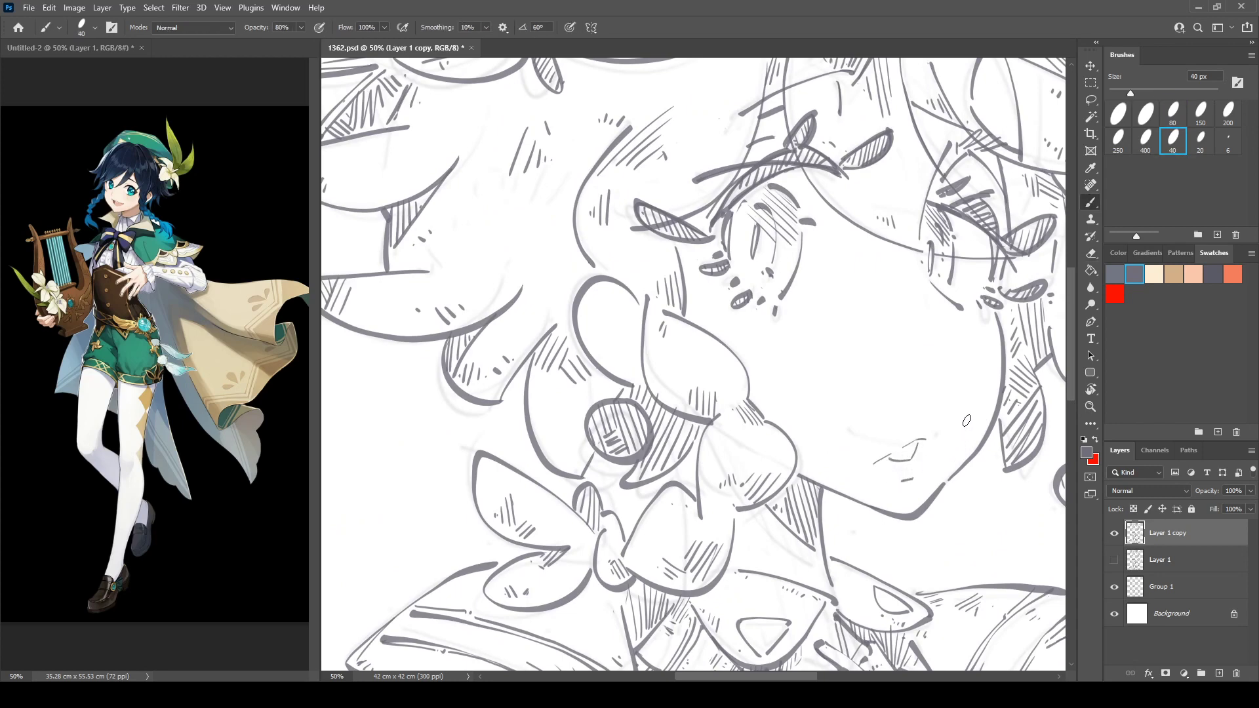
# Select the redrawn mouth with the Lasso tool to adjust its placement on the face.
pyautogui.hotkey('ctrl', '-')
pyautogui.hotkey('ctrl', 'shift', 'h')
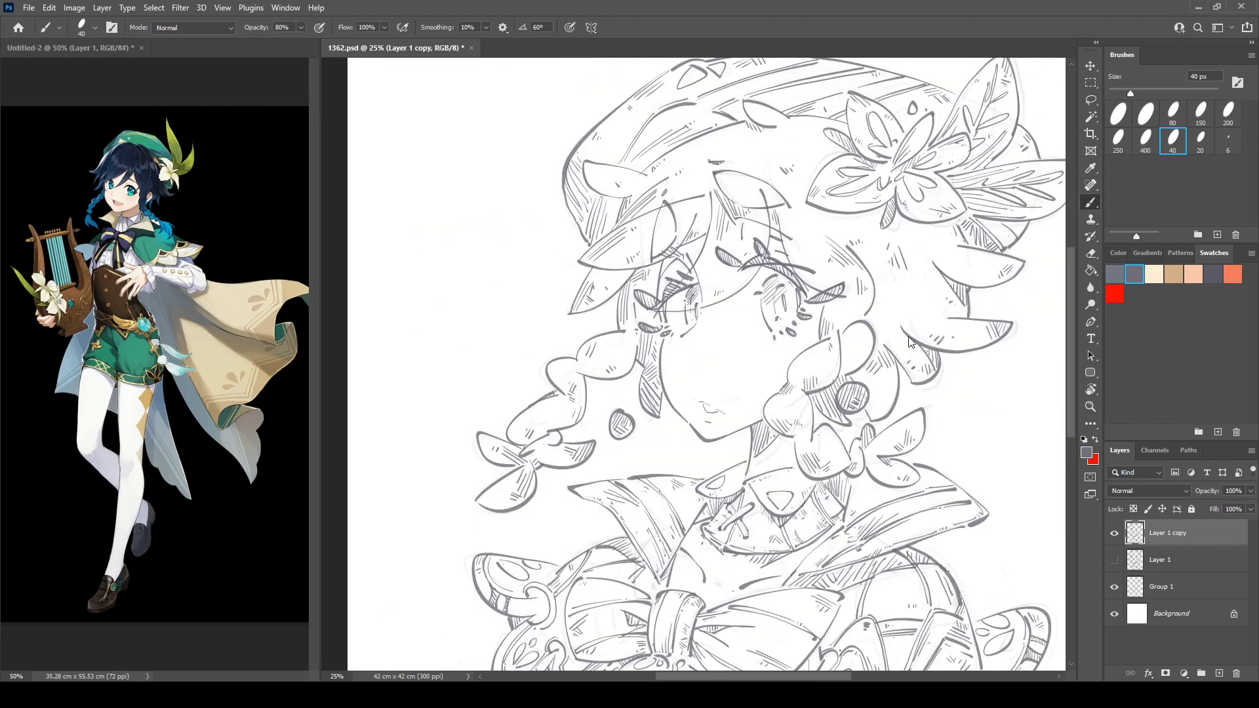
pyautogui.press('l')
pyautogui.moveTo(696, 401)
pyautogui.mouseDown()
pyautogui.moveTo(730, 416)
pyautogui.moveTo(713, 427)
pyautogui.moveTo(698, 402)
pyautogui.mouseUp()
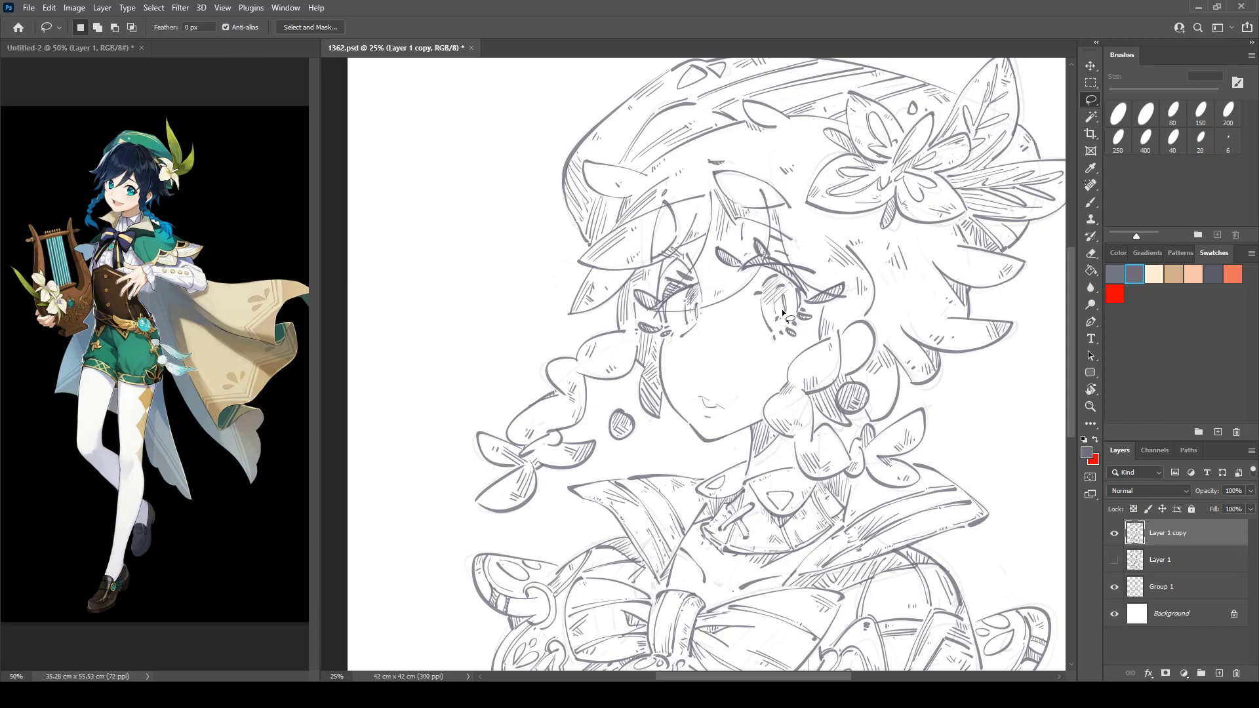
# Examine the redrawn mouth against the full figure, comparing the normal and mirrored views.
pyautogui.press('h')
pyautogui.hotkey('ctrl', '-')
pyautogui.hotkey('ctrl', '-')
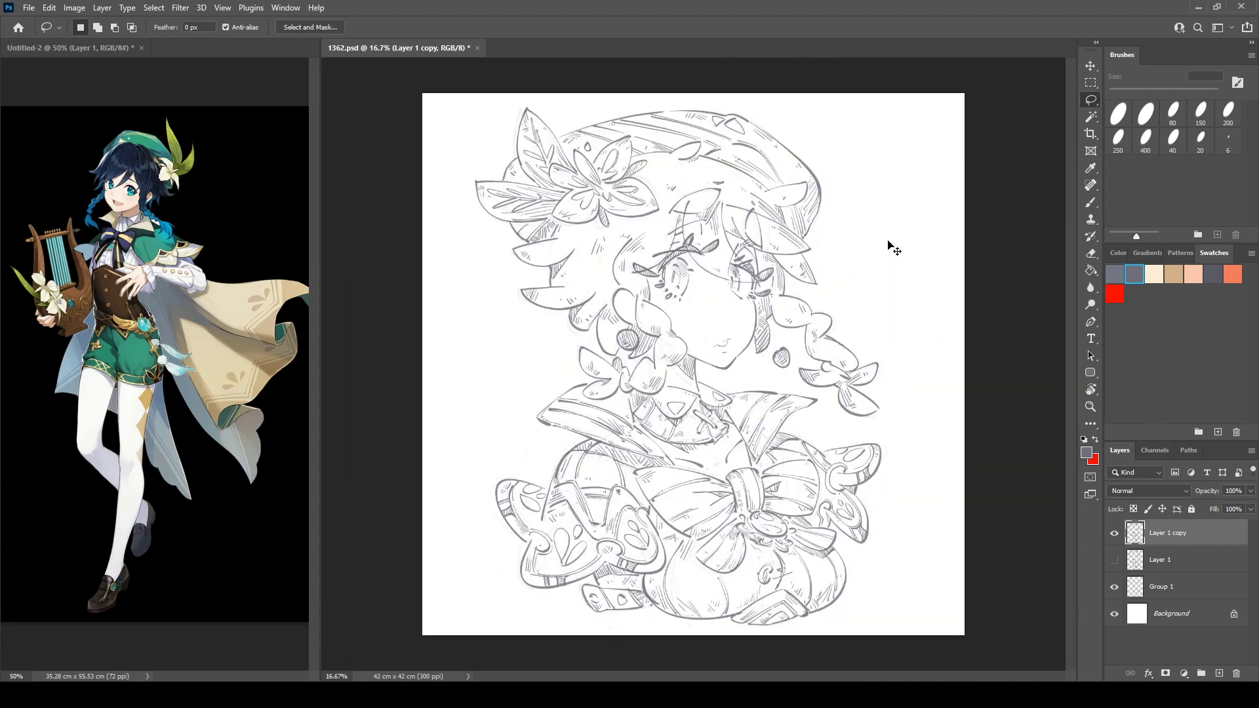
pyautogui.press('h')
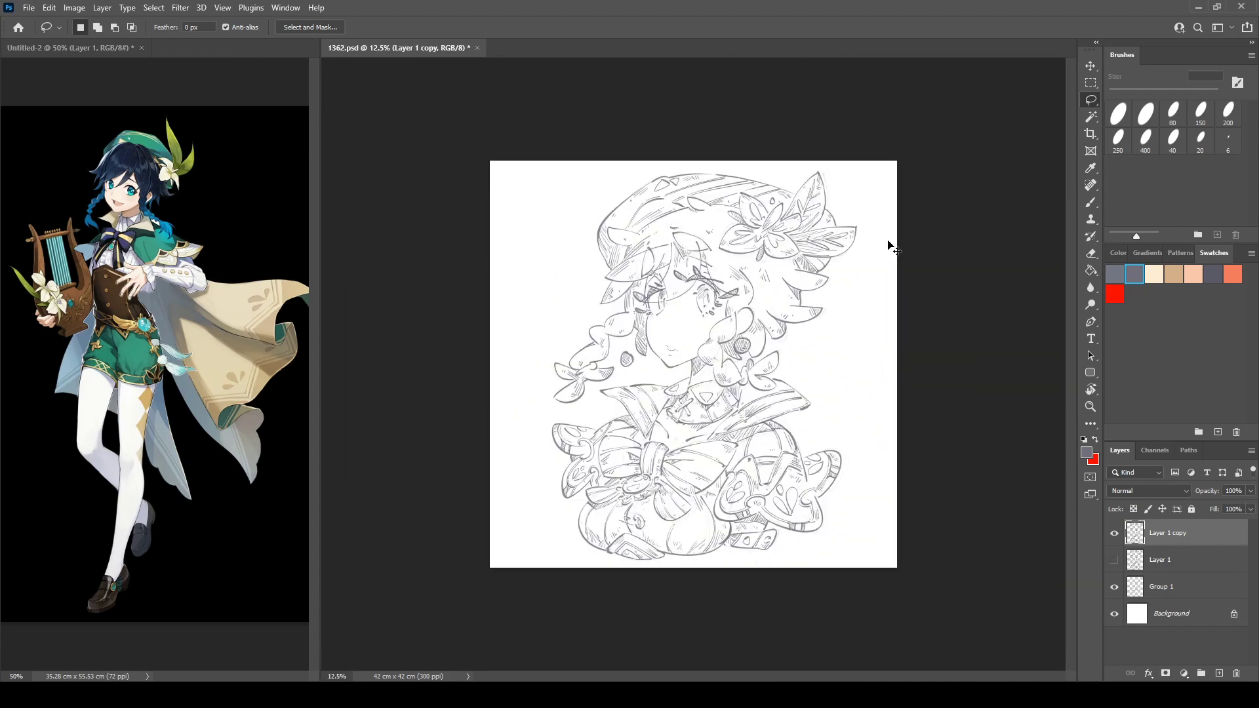
pyautogui.hotkey('ctrl', '+')
pyautogui.hotkey('ctrl', '+')
pyautogui.hotkey('ctrl', '+')
pyautogui.hotkey('ctrl', '+')
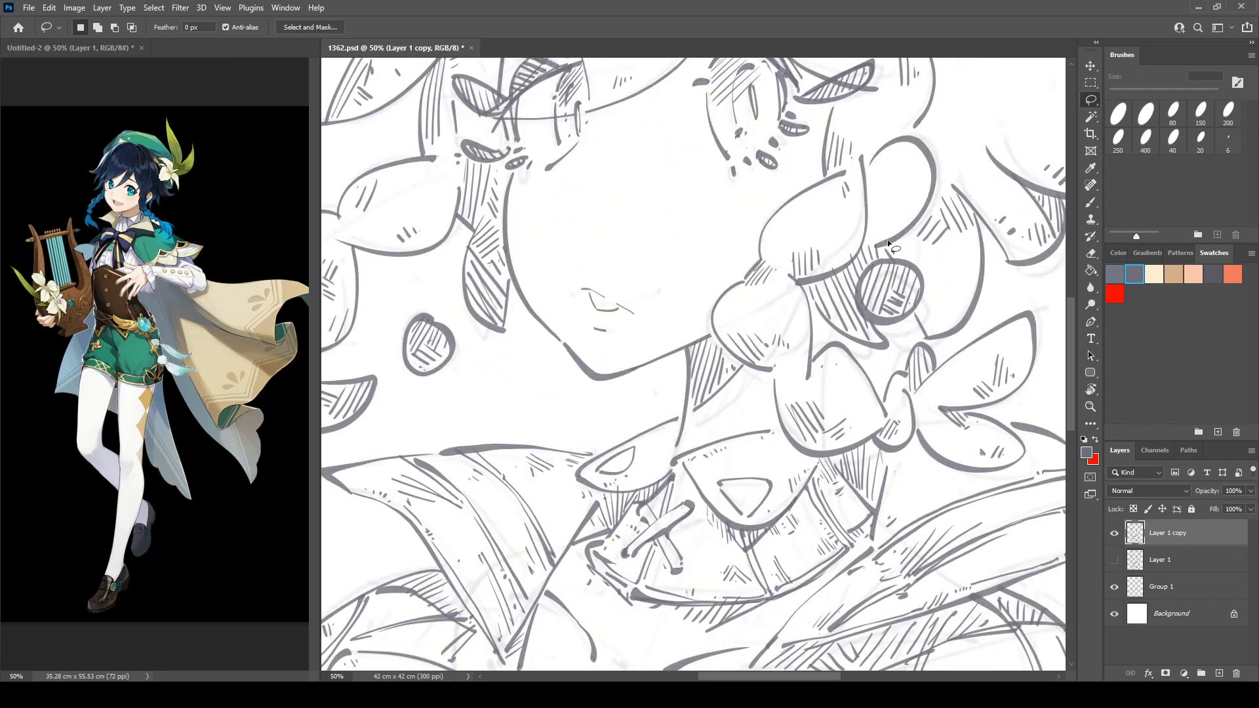
# Rework the short shading stroke under the parted lips.
pyautogui.press('h')
pyautogui.moveTo(792, 290)
pyautogui.mouseDown()
pyautogui.moveTo(837, 383)
pyautogui.moveTo(802, 420)
pyautogui.mouseUp()
pyautogui.press('b')
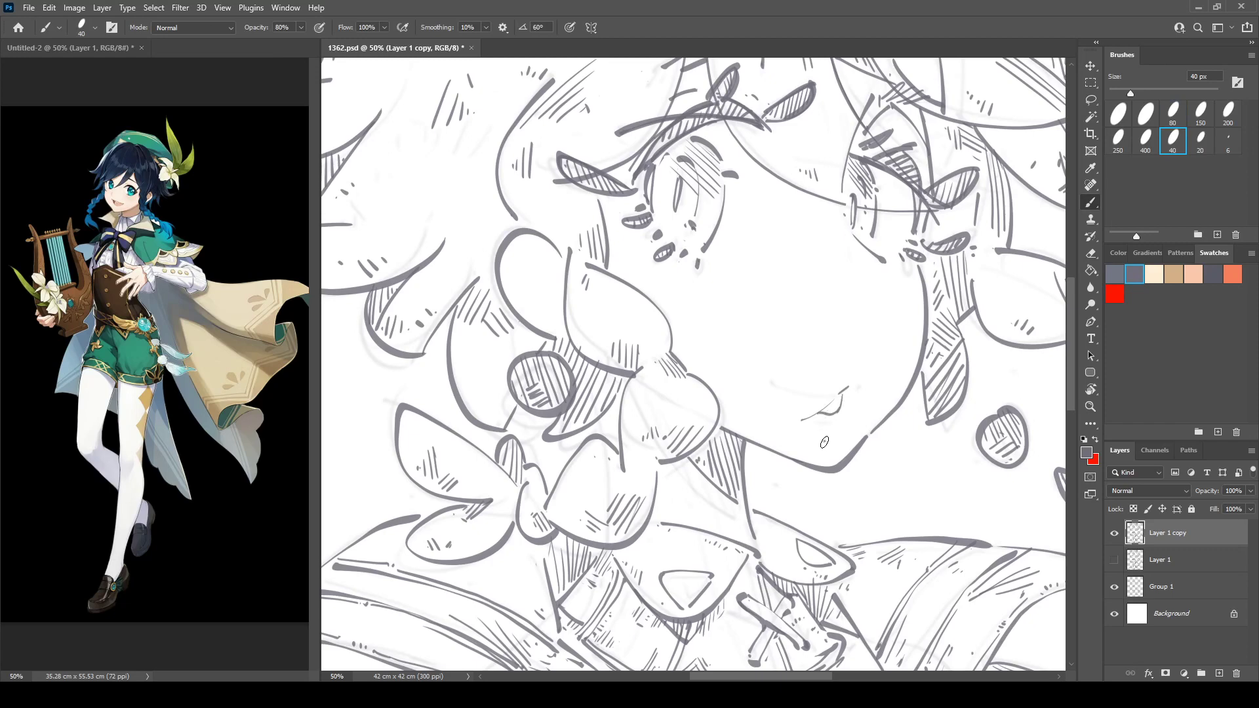
pyautogui.moveTo(825, 433); pyautogui.dragTo(841, 432)
# Lasso the mouth in the mirrored view, nudge it slightly and clear the selection.
pyautogui.hotkey('ctrl', '-')
pyautogui.hotkey('ctrl', 'shift', 'h')
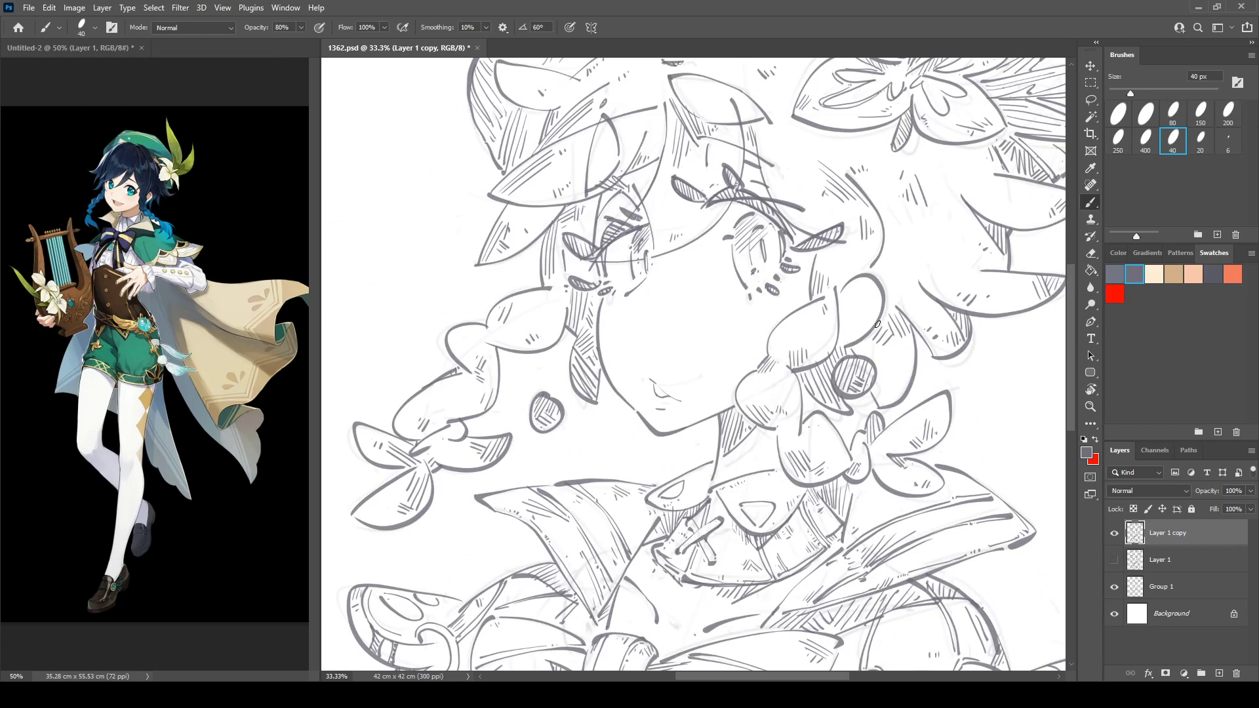
pyautogui.press('l')
pyautogui.moveTo(649, 372); pyautogui.dragTo(652, 378)
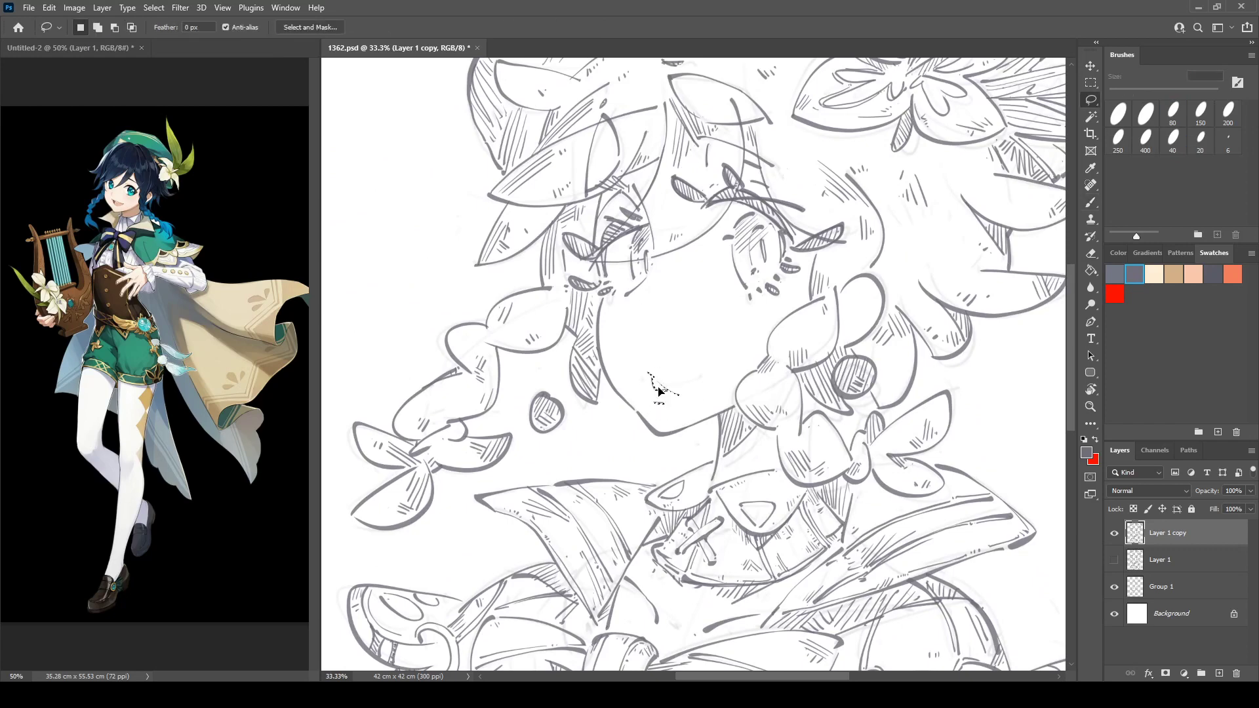
pyautogui.hotkey('ctrl', 'd')
pyautogui.hotkey('ctrl', 'shift', 'h')
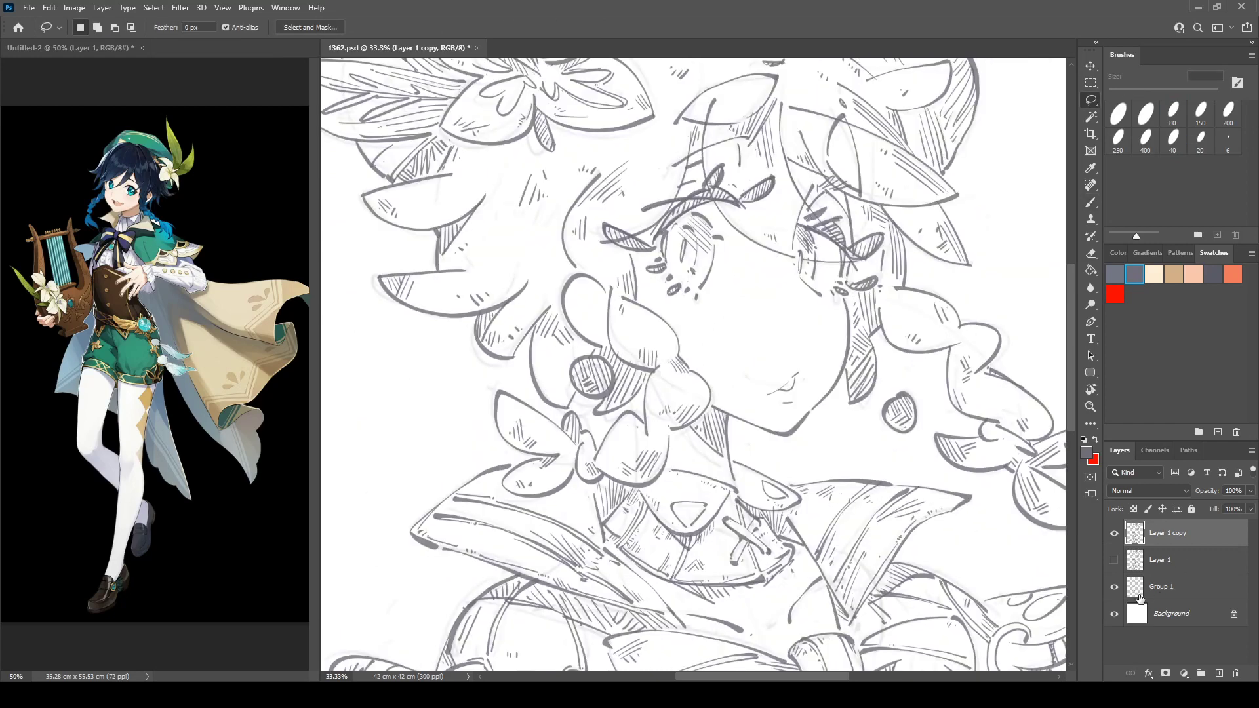
# Hide the Group 1 sketch layer and erase the parted-lips mouth from the face.
pyautogui.press('e')
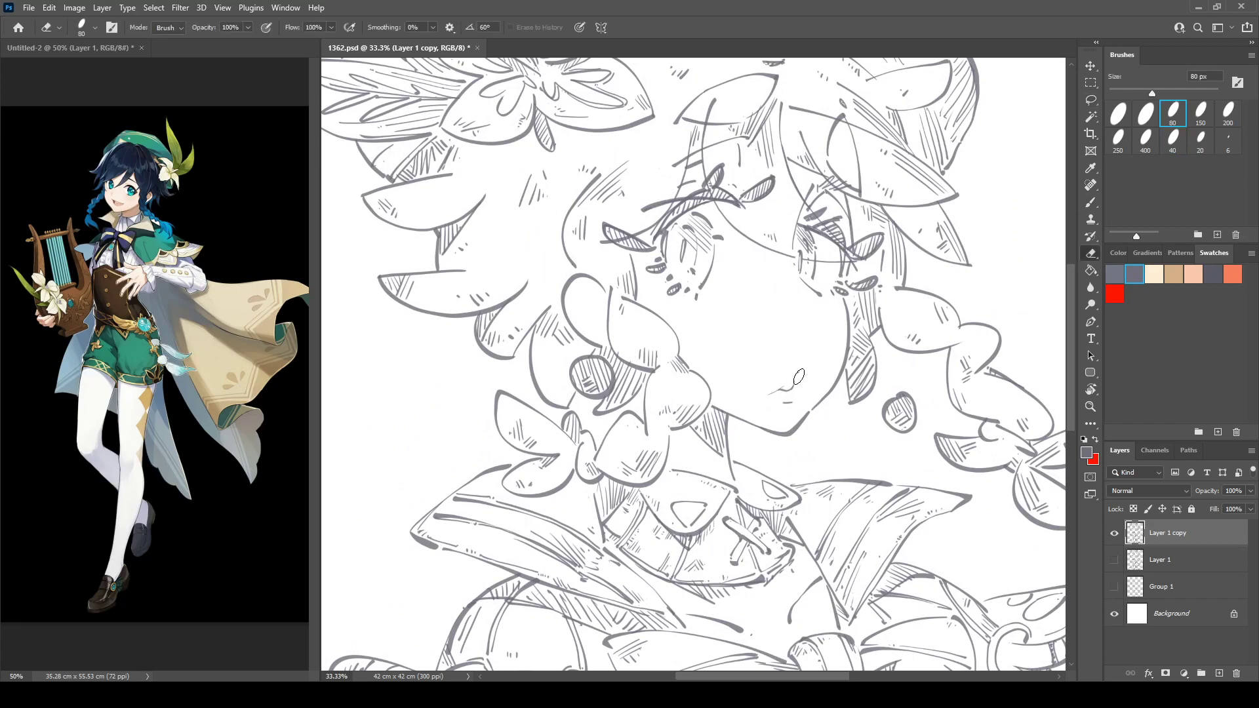
pyautogui.moveTo(772, 394); pyautogui.dragTo(794, 388)
pyautogui.press('b')
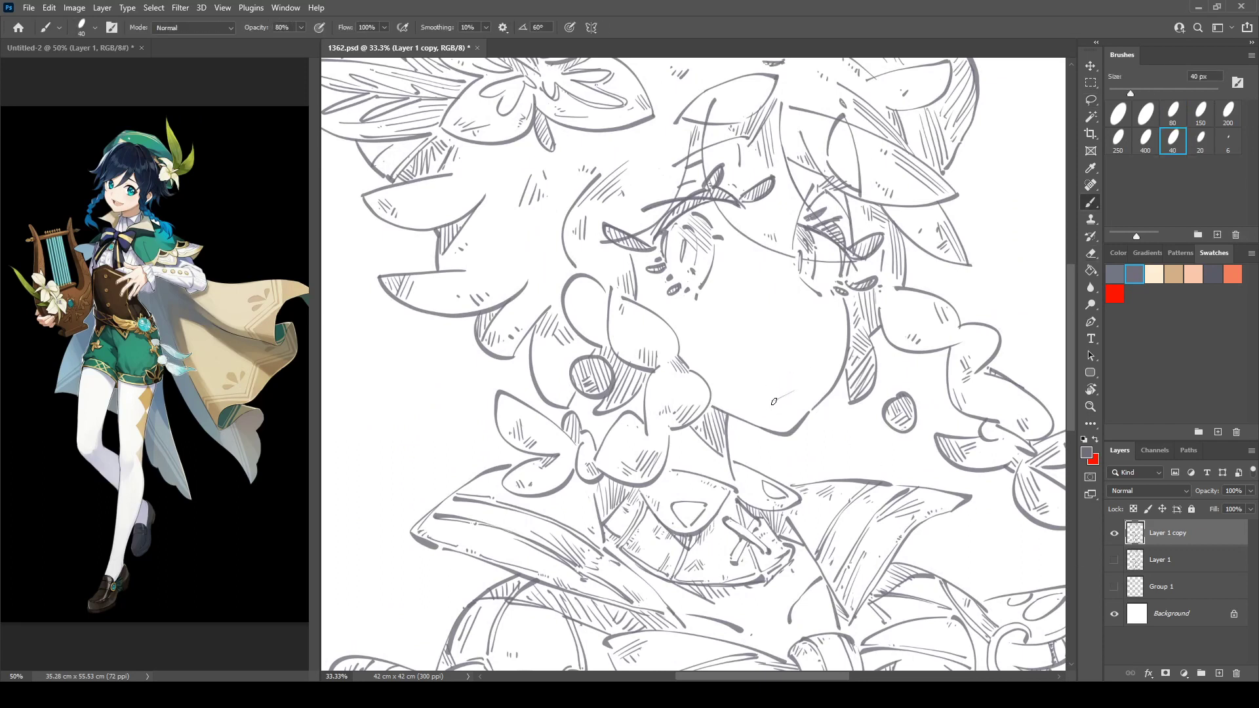
pyautogui.press('e')
# Draw a simple closed smile curving up towards the far cheek, with a short lower-lip stroke beneath it.
pyautogui.press('b')
pyautogui.moveTo(766, 402)
pyautogui.mouseDown()
pyautogui.moveTo(791, 391)
pyautogui.moveTo(765, 401)
pyautogui.mouseUp()
pyautogui.press('e')
pyautogui.press('b')
pyautogui.moveTo(850, 349); pyautogui.dragTo(864, 365)
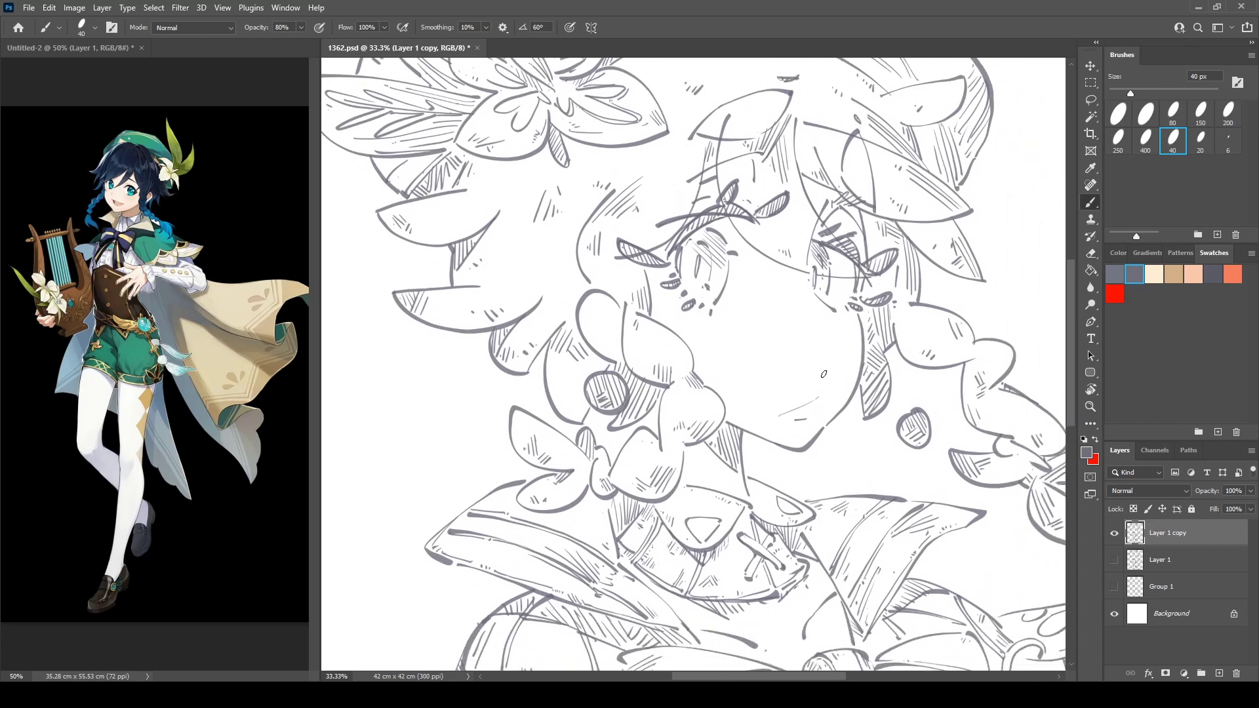
pyautogui.press('e')
pyautogui.press('b')
pyautogui.moveTo(836, 364); pyautogui.dragTo(846, 407)
pyautogui.hotkey('ctrl', '-')
pyautogui.hotkey('ctrl', '-')
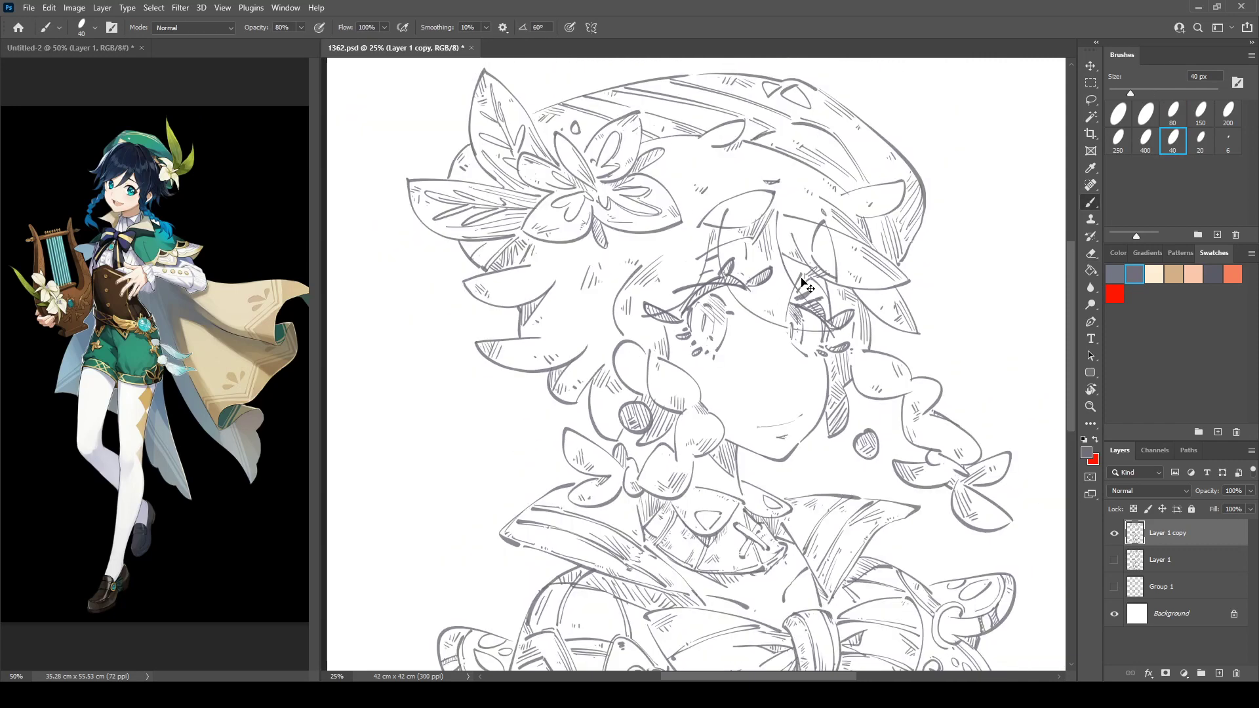
# Redraw the mouth as a small open smile with a pointed wedge, checking the face in the mirrored view.
pyautogui.hotkey('ctrl', 'shift', 'h')
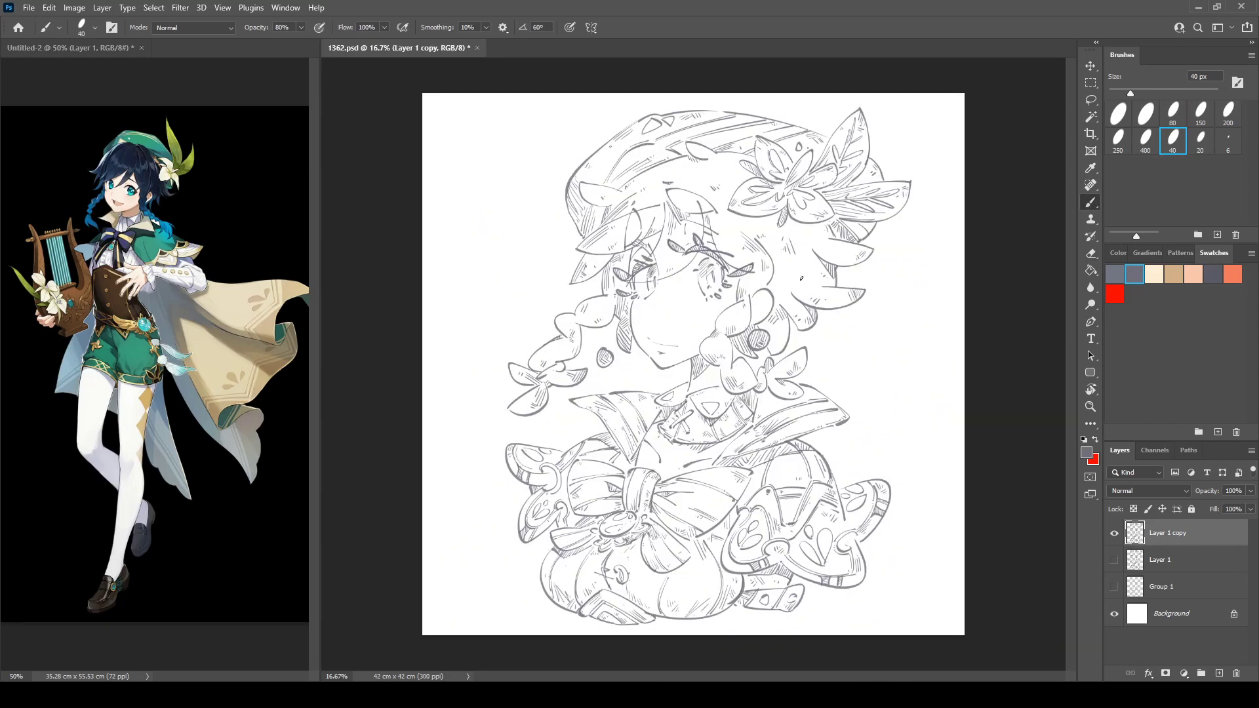
pyautogui.hotkey('ctrl', 'shift', 'h')
pyautogui.hotkey('ctrl', '+')
pyautogui.hotkey('ctrl', '+')
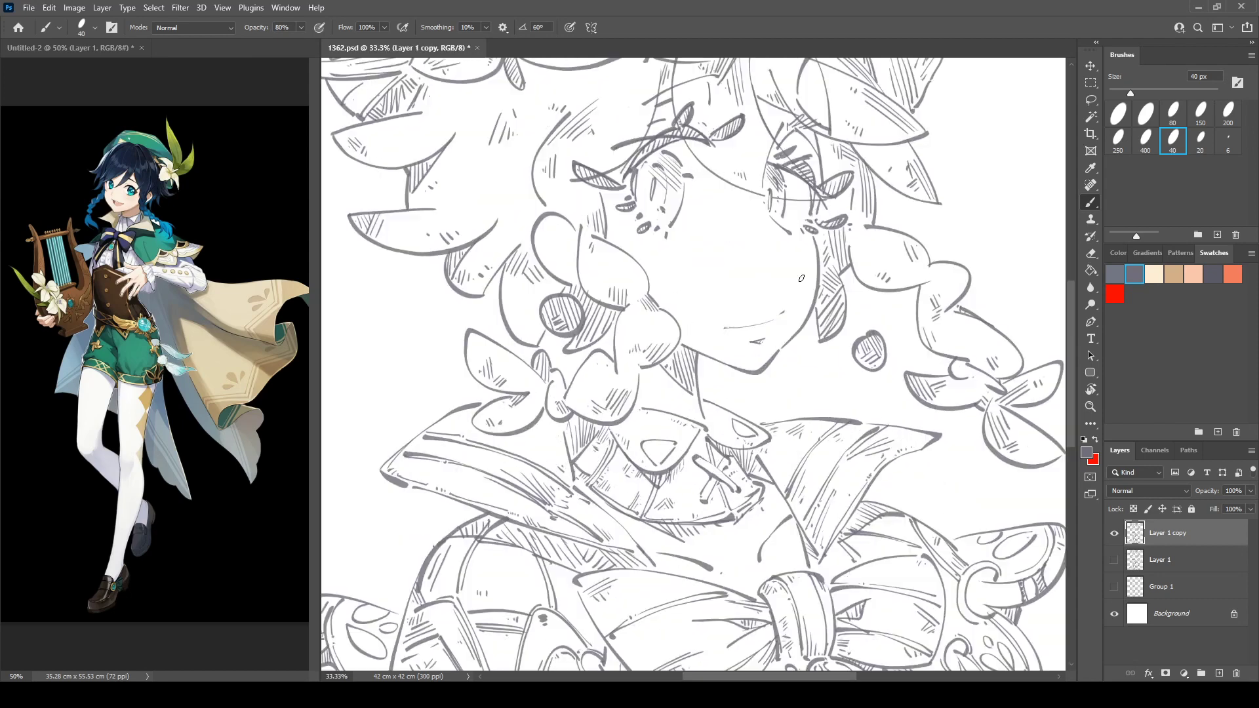
pyautogui.moveTo(780, 276); pyautogui.dragTo(802, 341)
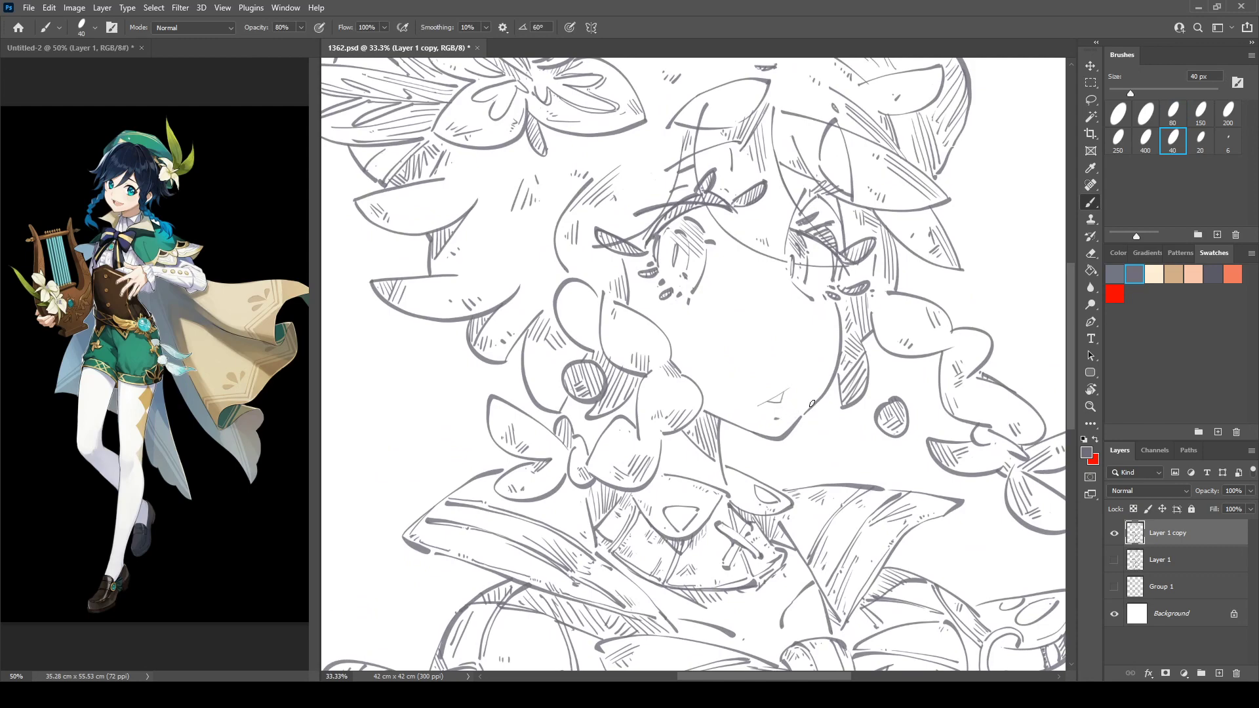
pyautogui.hotkey('ctrl', 'shift', 'h')
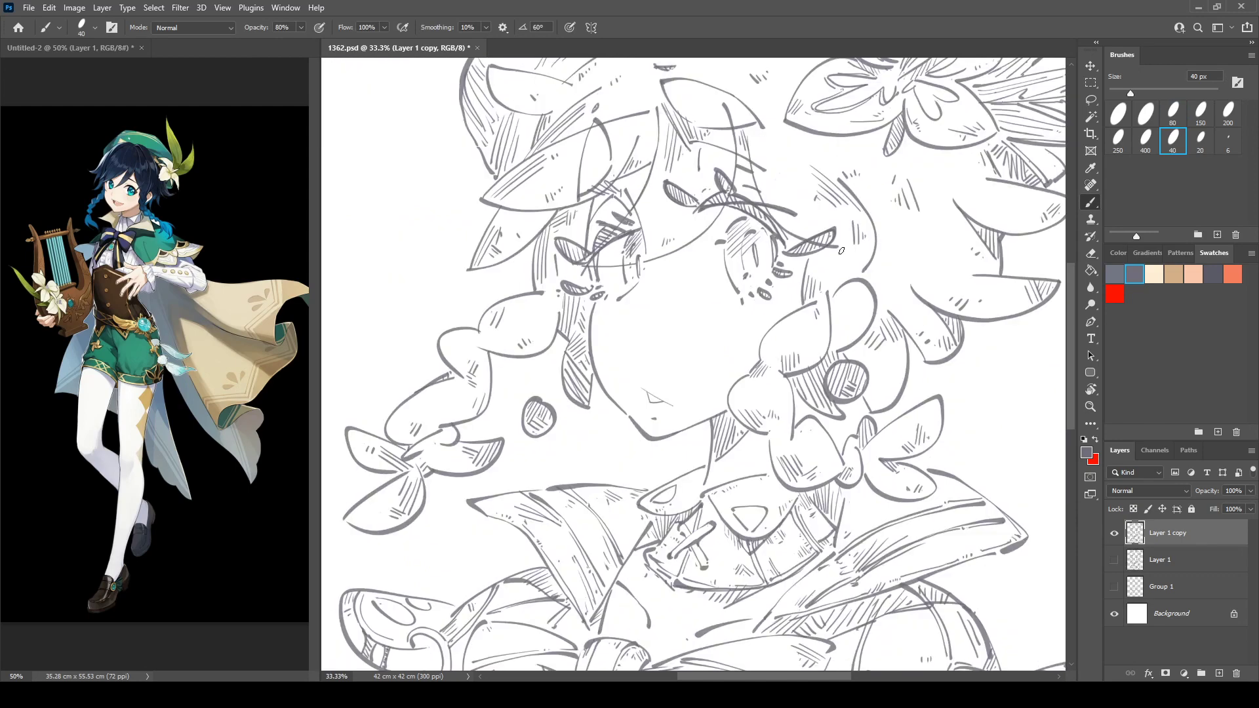
# Examine the face and overall balance of the whole drawing in the normal and mirrored views.
pyautogui.hotkey('ctrl', '-')
pyautogui.hotkey('ctrl', '-')
pyautogui.hotkey('ctrl', 'shift', 'h')
pyautogui.press('l')
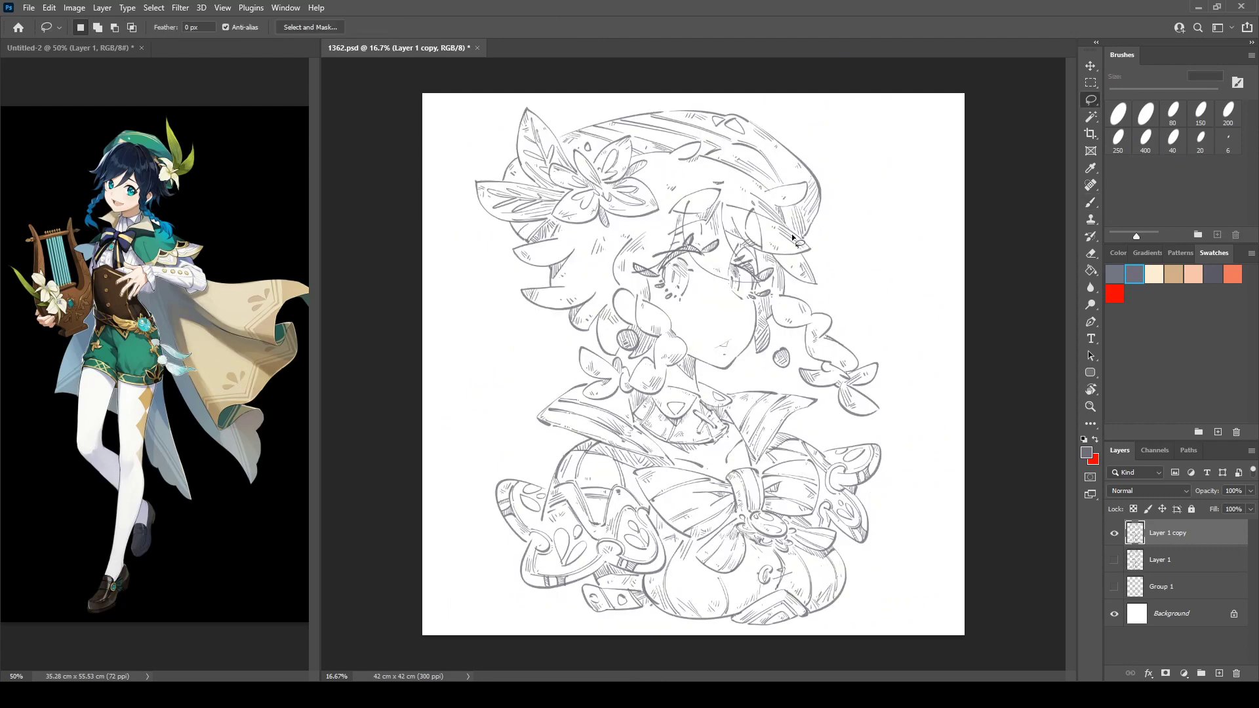
pyautogui.hotkey('ctrl', 'shift', 'h')
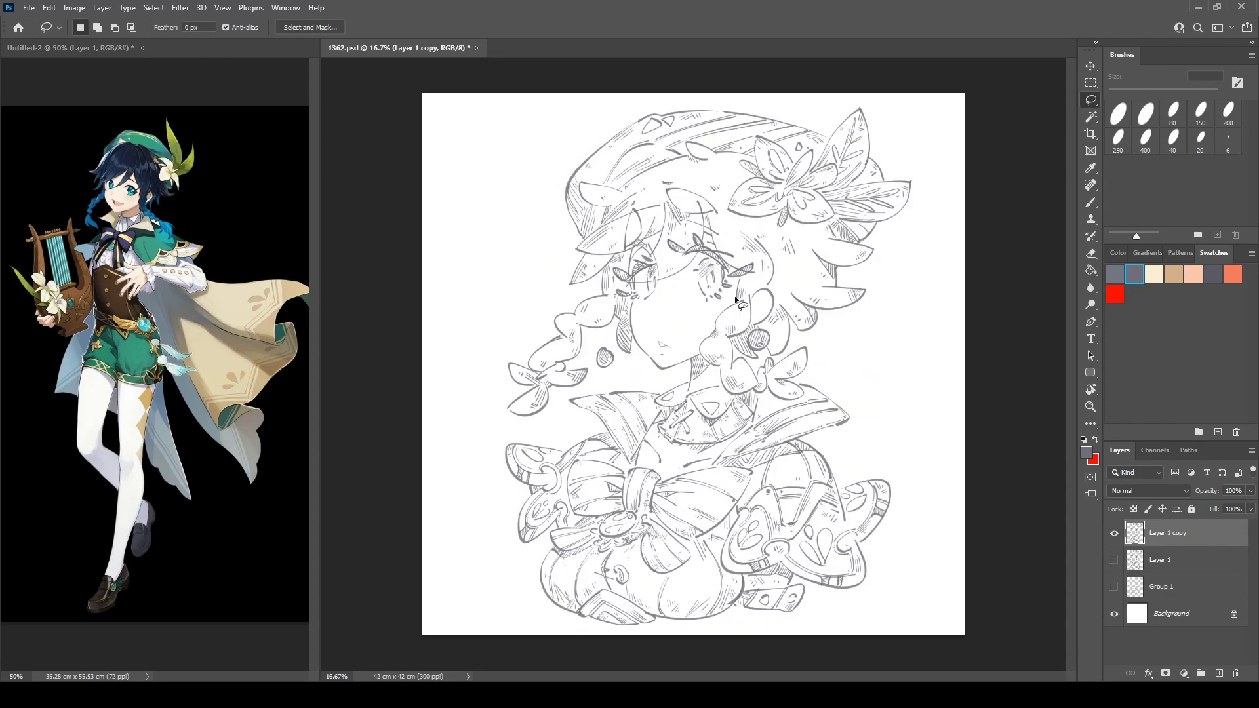
pyautogui.hotkey('ctrl', 'shift', 'h')
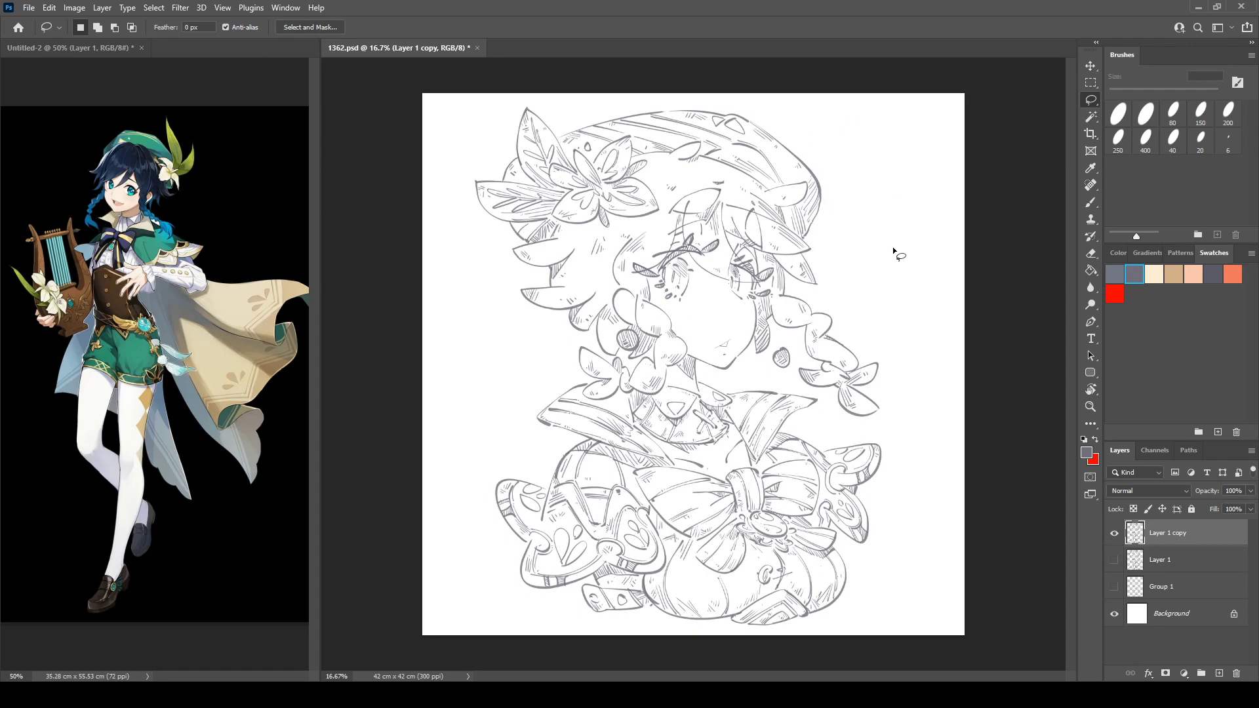
pyautogui.hotkey('ctrl', 'shift', 'h')
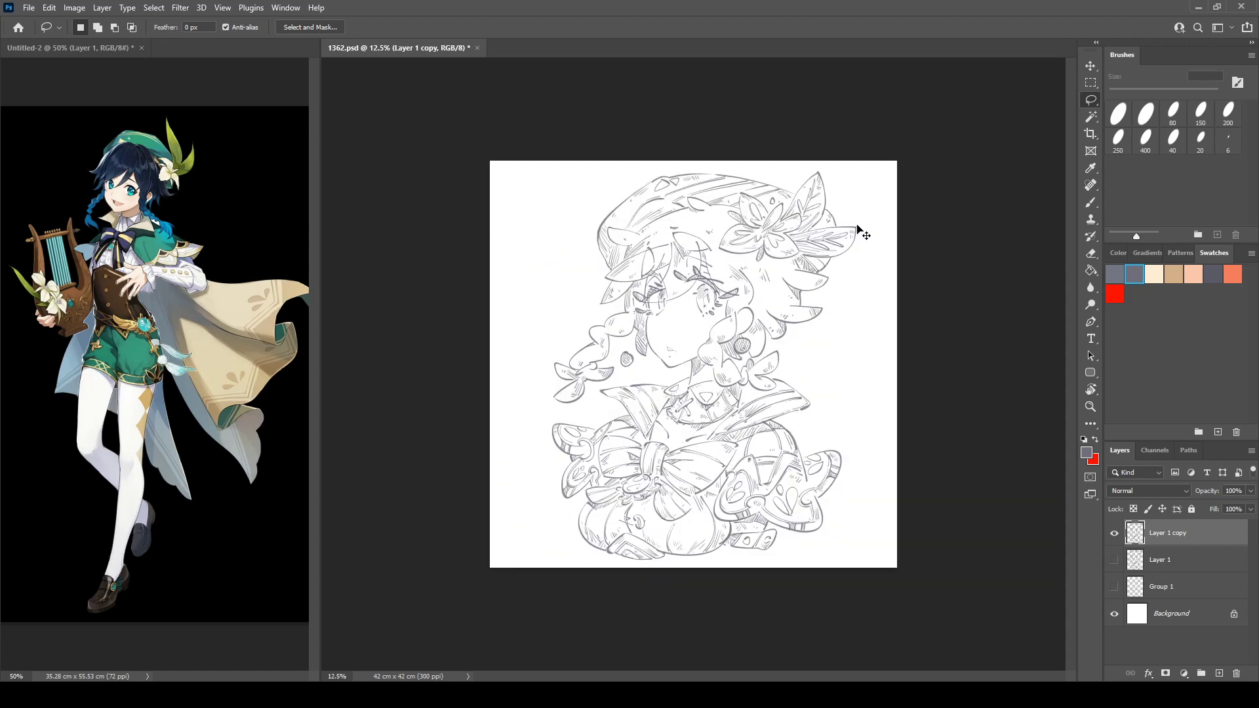
pyautogui.hotkey('ctrl', 'shift', 'h')
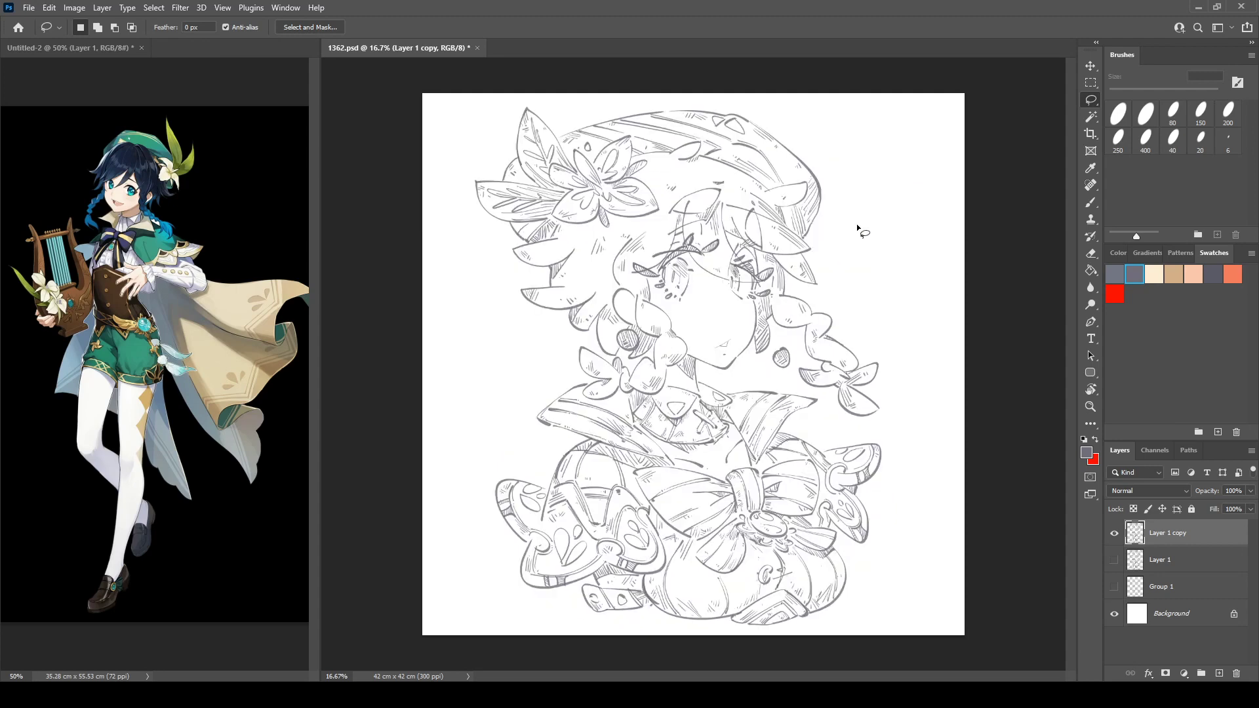
# Refine the line of the small open mouth and compare the face in the mirrored view.
pyautogui.hotkey('ctrl', '+')
pyautogui.press('b')
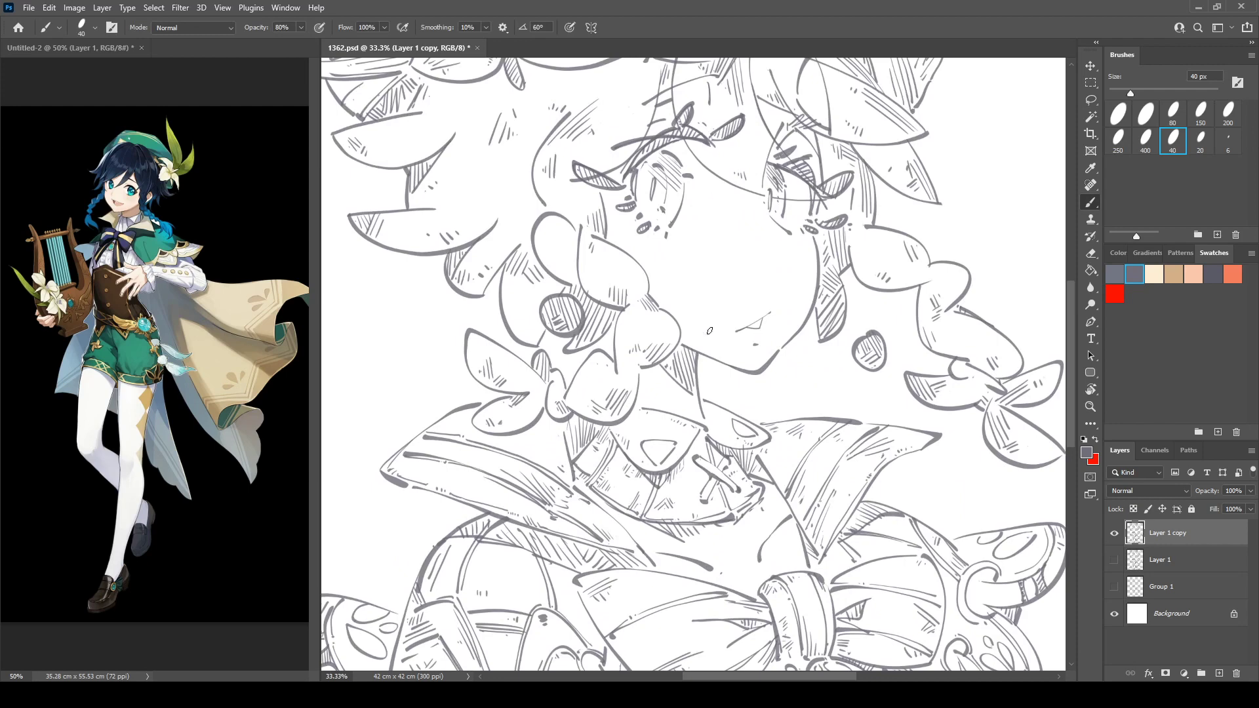
pyautogui.hotkey('ctrl', '-')
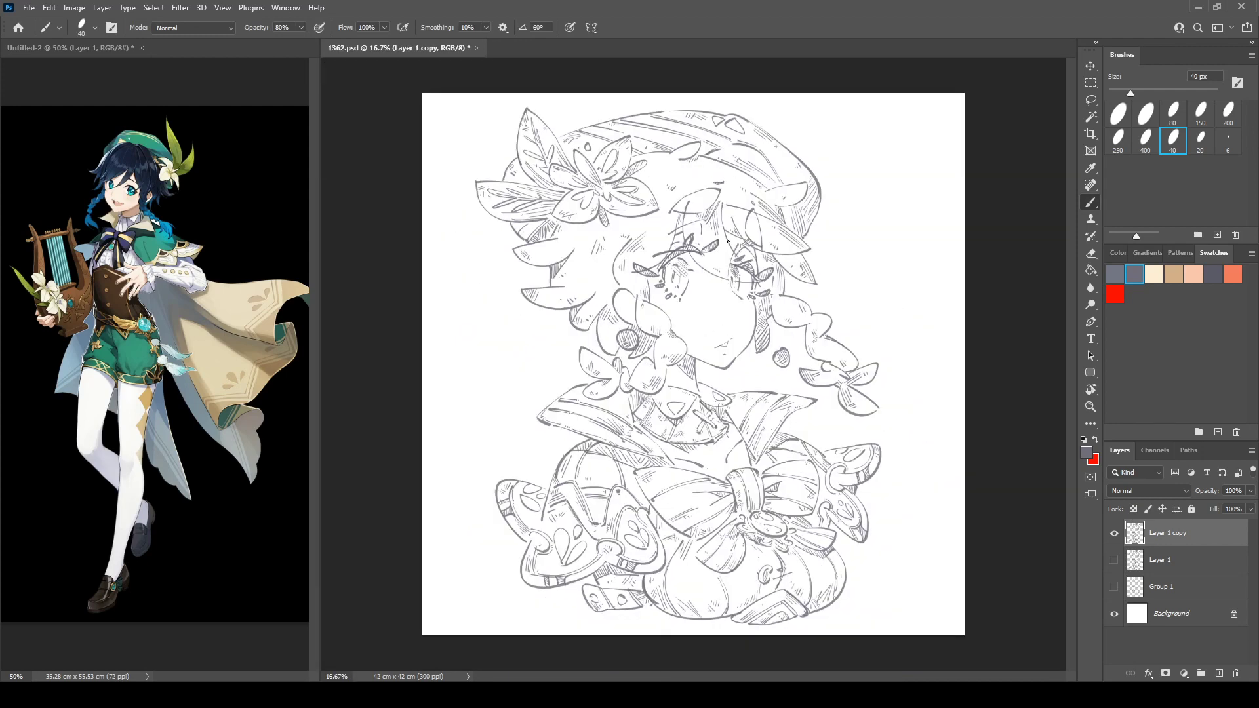
pyautogui.press('F2')
pyautogui.press('F2')
pyautogui.press('F2')
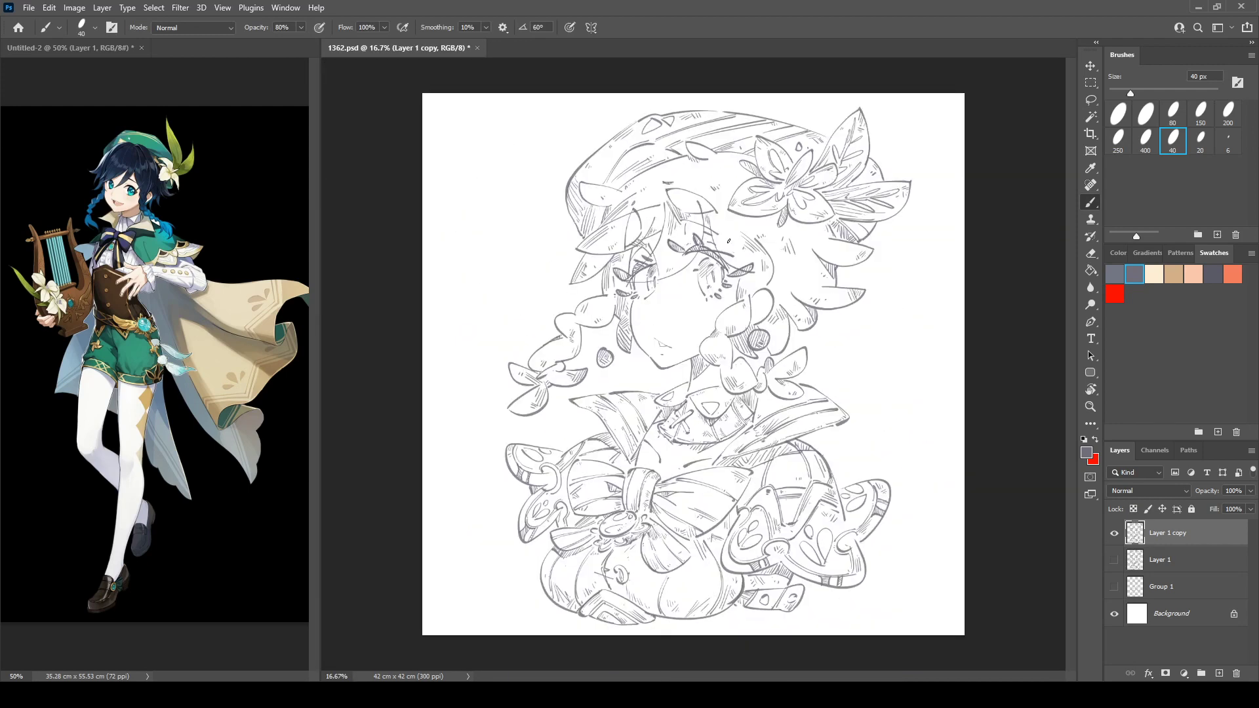
pyautogui.press('F2')
pyautogui.hotkey('ctrl', '+')
pyautogui.hotkey('ctrl', '+')
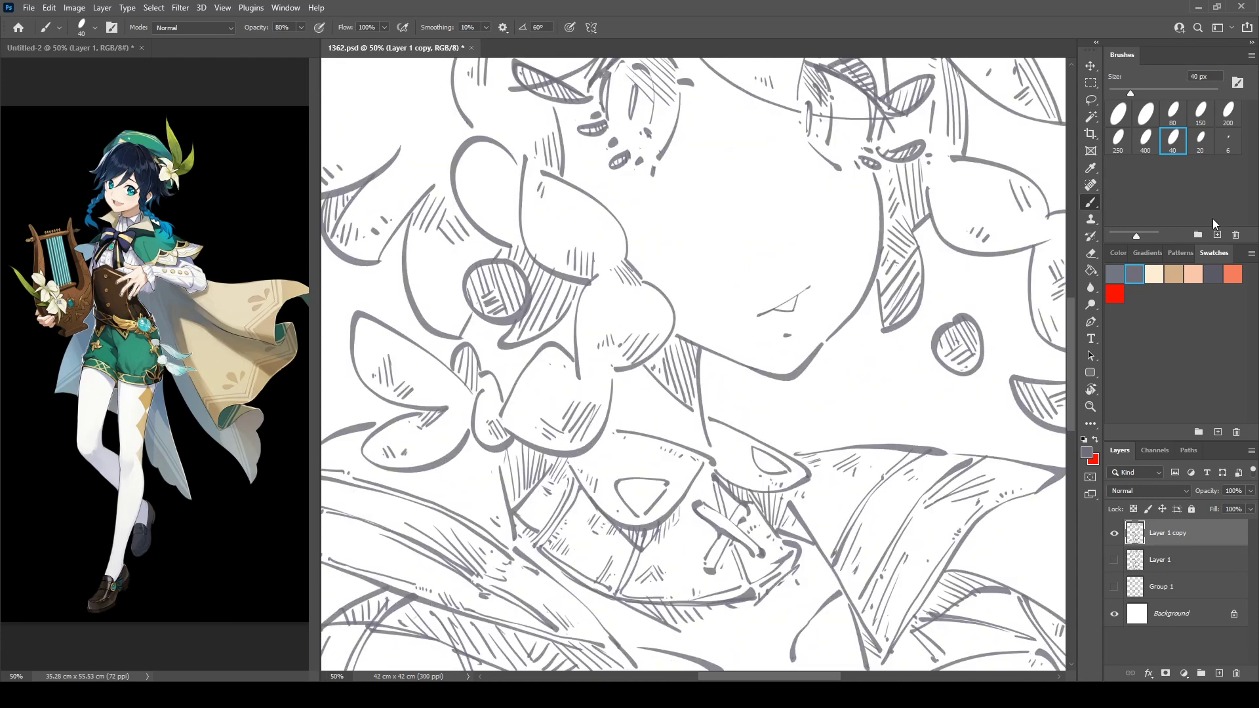
# Pick the 80 px brush and show the Group 1 sketch layer again.
pyautogui.click(1180, 118)
pyautogui.moveTo(646, 226); pyautogui.dragTo(944, 538)
pyautogui.moveTo(663, 378); pyautogui.dragTo(797, 523)
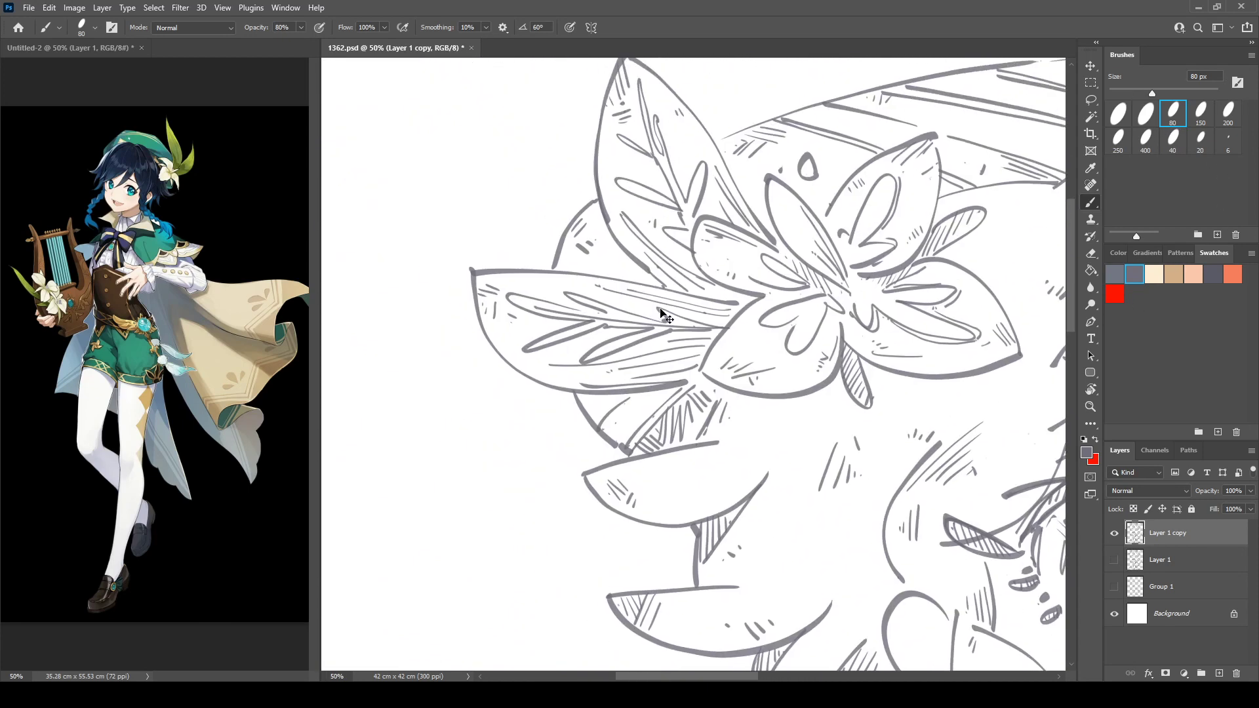
pyautogui.hotkey('ctrl', '+')
pyautogui.press('r')
pyautogui.click(1114, 586)
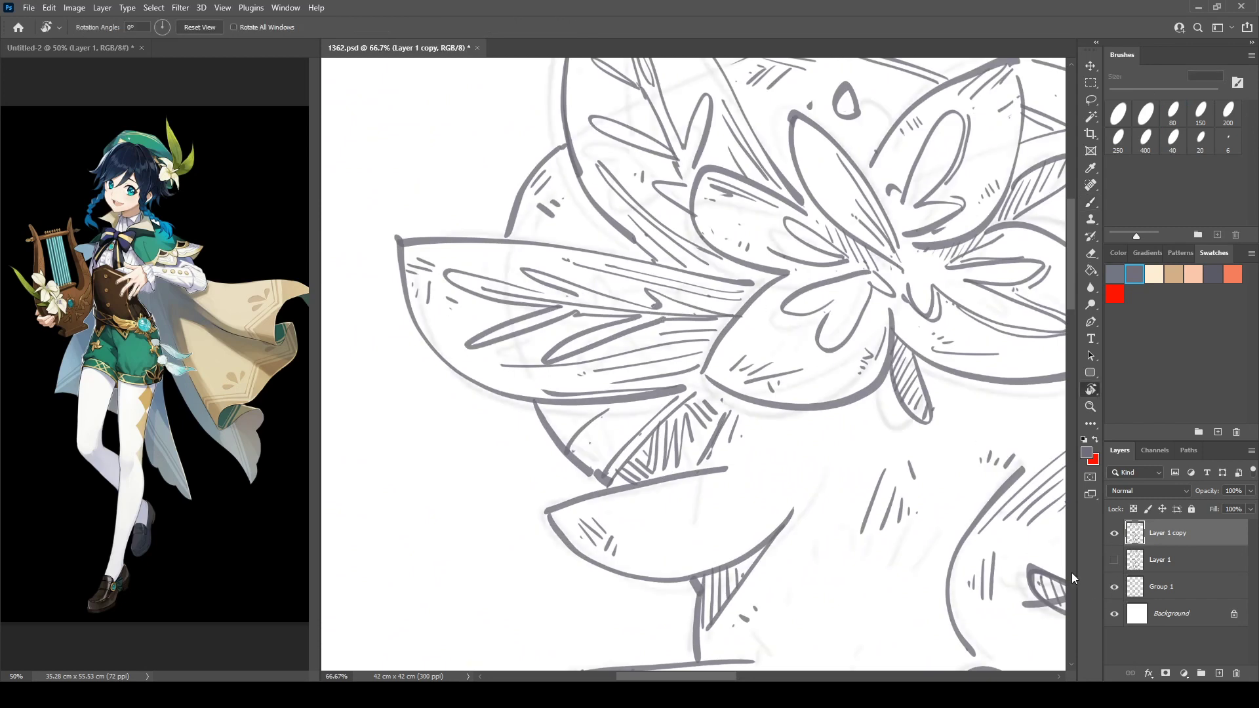
# Thicken the outer edge of the upper leaf beside the beret flower with the 80 px brush.
pyautogui.hotkey('ctrl', '-')
pyautogui.moveTo(671, 192); pyautogui.dragTo(593, 223)
pyautogui.press('b')
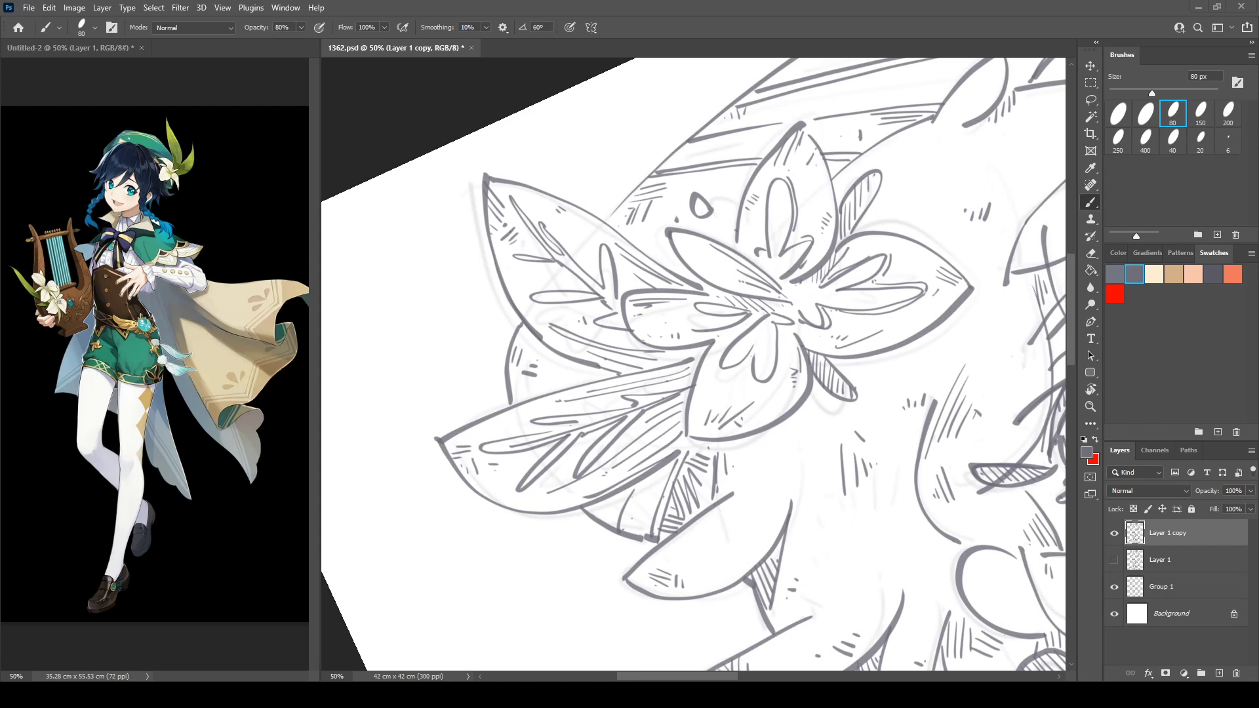
pyautogui.press('r')
pyautogui.moveTo(545, 284); pyautogui.dragTo(542, 148)
pyautogui.moveTo(542, 149); pyautogui.dragTo(474, 258)
pyautogui.moveTo(517, 220)
pyautogui.mouseDown()
pyautogui.moveTo(473, 322)
pyautogui.moveTo(468, 274)
pyautogui.moveTo(476, 345)
pyautogui.moveTo(514, 419)
pyautogui.mouseUp()
pyautogui.press('b')
pyautogui.moveTo(466, 270)
pyautogui.mouseDown()
pyautogui.moveTo(465, 337)
pyautogui.moveTo(506, 419)
pyautogui.mouseUp()
pyautogui.hotkey('ctrl', 'z')
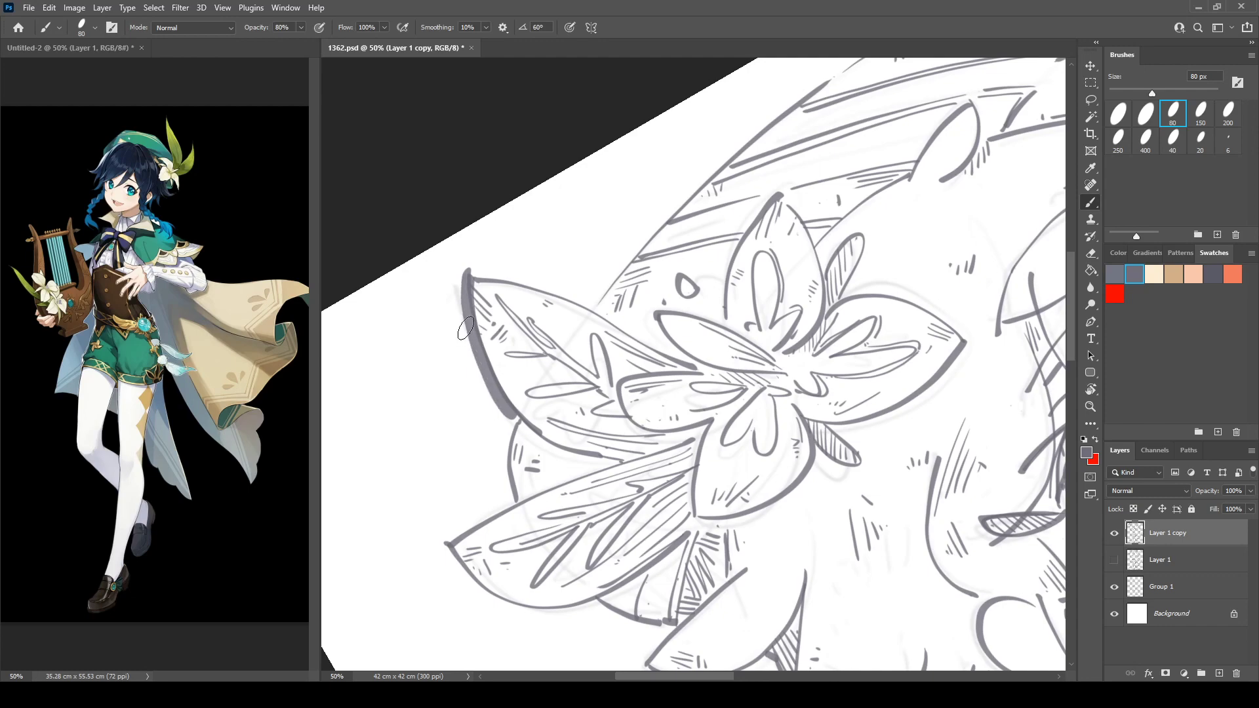
pyautogui.moveTo(466, 328); pyautogui.dragTo(516, 421)
pyautogui.moveTo(515, 420); pyautogui.dragTo(540, 246)
# Thicken the curved contour that shows between the upper and lower leaves.
pyautogui.press('r')
pyautogui.moveTo(474, 95); pyautogui.dragTo(428, 131)
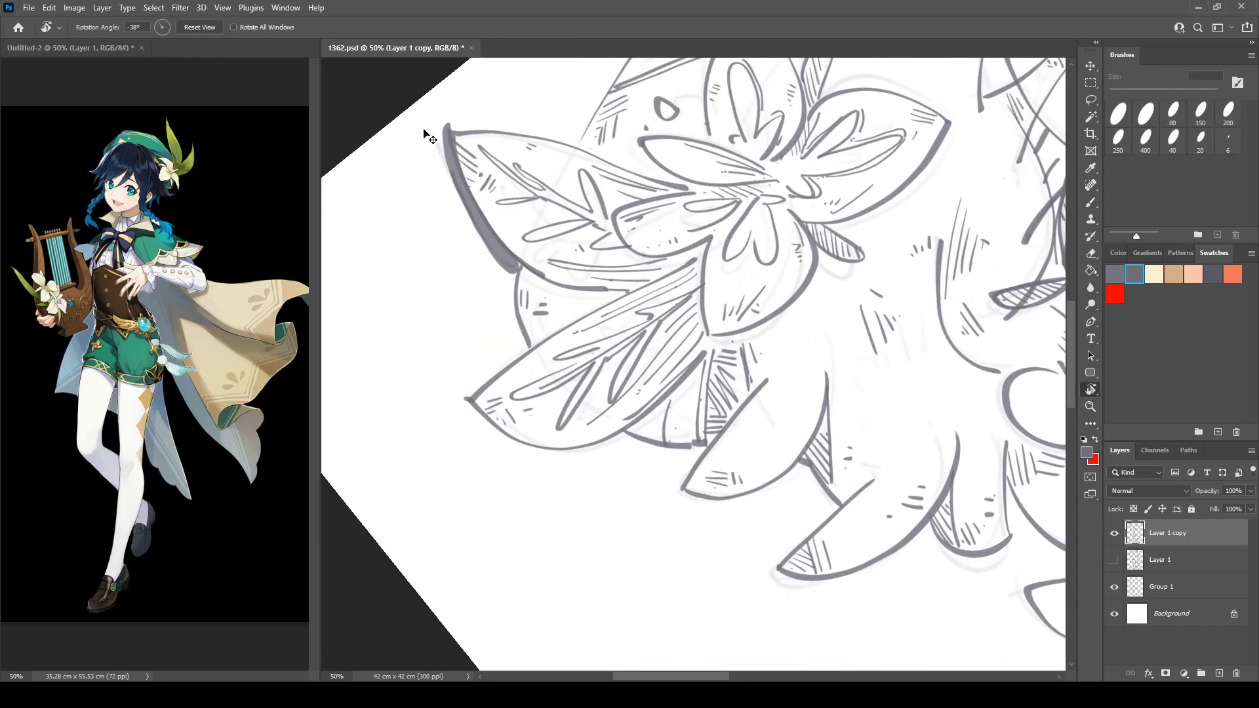
pyautogui.hotkey('ctrl', '+')
pyautogui.moveTo(557, 221)
pyautogui.mouseDown()
pyautogui.moveTo(490, 318)
pyautogui.moveTo(533, 273)
pyautogui.moveTo(463, 232)
pyautogui.moveTo(589, 186)
pyautogui.moveTo(572, 156)
pyautogui.moveTo(543, 297)
pyautogui.moveTo(566, 345)
pyautogui.mouseUp()
pyautogui.press('b')
pyautogui.press('r')
pyautogui.press('b')
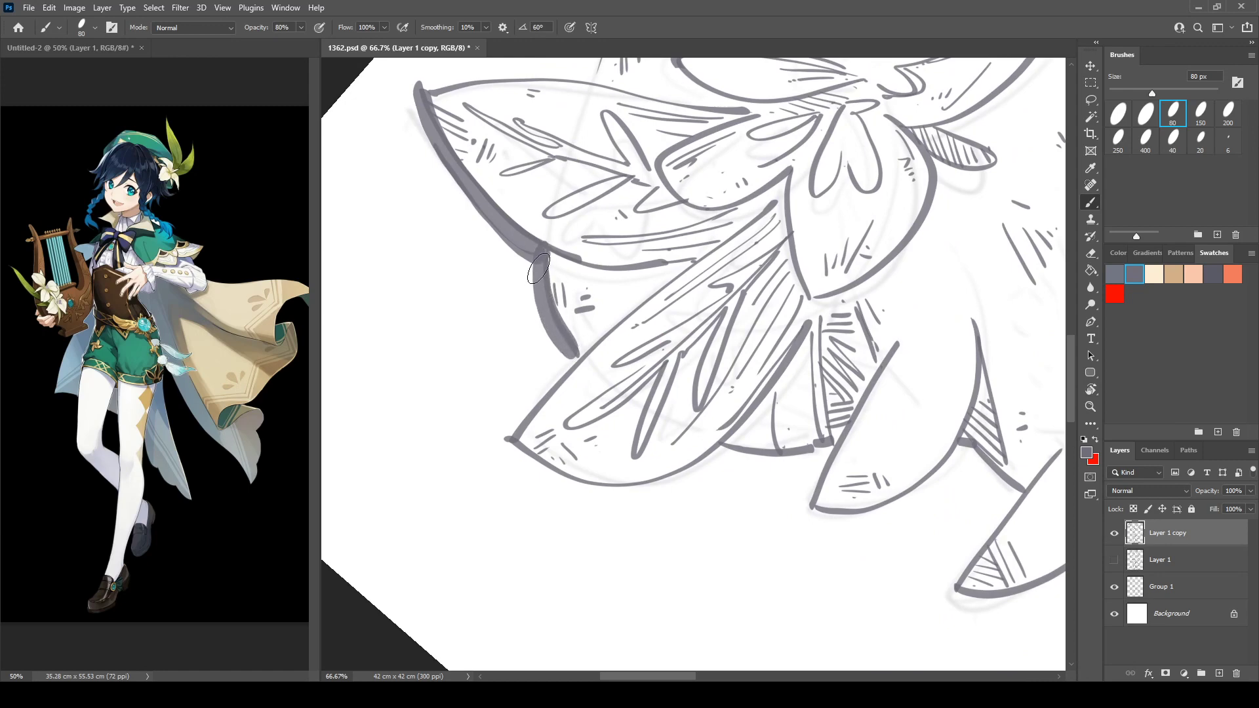
pyautogui.moveTo(540, 268)
pyautogui.mouseDown()
pyautogui.moveTo(562, 350)
pyautogui.moveTo(599, 231)
pyautogui.mouseUp()
# Thicken the upper leaf's remaining edges up to its tip and down to the flower, closing the junction below it.
pyautogui.press('r')
pyautogui.moveTo(599, 231); pyautogui.dragTo(519, 352)
pyautogui.moveTo(475, 215)
pyautogui.mouseDown()
pyautogui.moveTo(502, 179)
pyautogui.moveTo(616, 110)
pyautogui.mouseUp()
pyautogui.moveTo(616, 110); pyautogui.dragTo(488, 204)
pyautogui.press('b')
pyautogui.moveTo(468, 137)
pyautogui.mouseDown()
pyautogui.moveTo(517, 174)
pyautogui.moveTo(654, 389)
pyautogui.mouseUp()
pyautogui.moveTo(437, 357)
pyautogui.mouseDown()
pyautogui.moveTo(468, 413)
pyautogui.moveTo(501, 441)
pyautogui.mouseUp()
pyautogui.moveTo(459, 387); pyautogui.dragTo(592, 288)
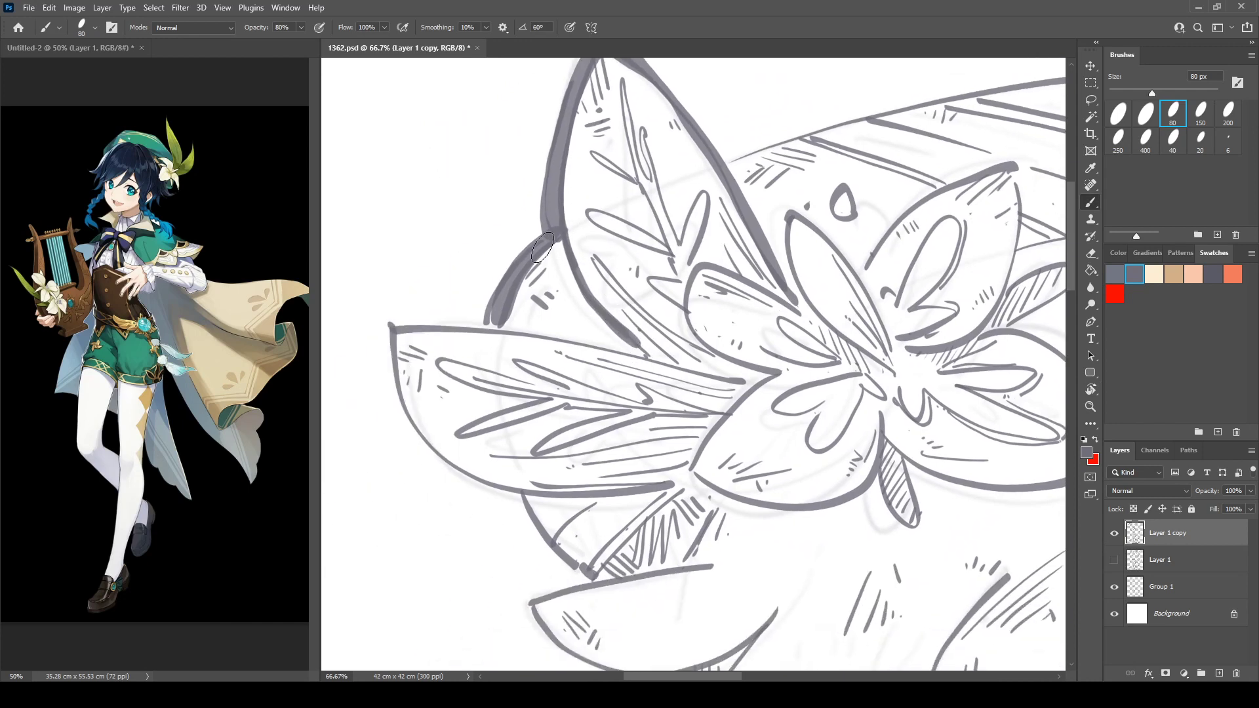
pyautogui.moveTo(548, 249)
pyautogui.mouseDown()
pyautogui.moveTo(574, 280)
pyautogui.moveTo(561, 233)
pyautogui.moveTo(585, 285)
pyautogui.mouseUp()
pyautogui.moveTo(525, 309); pyautogui.dragTo(609, 222)
# Thicken the lower leaf's outline around its tip and along its underside.
pyautogui.press('r')
pyautogui.moveTo(512, 233)
pyautogui.mouseDown()
pyautogui.moveTo(473, 332)
pyautogui.moveTo(437, 352)
pyautogui.moveTo(748, 242)
pyautogui.mouseUp()
pyautogui.press('b')
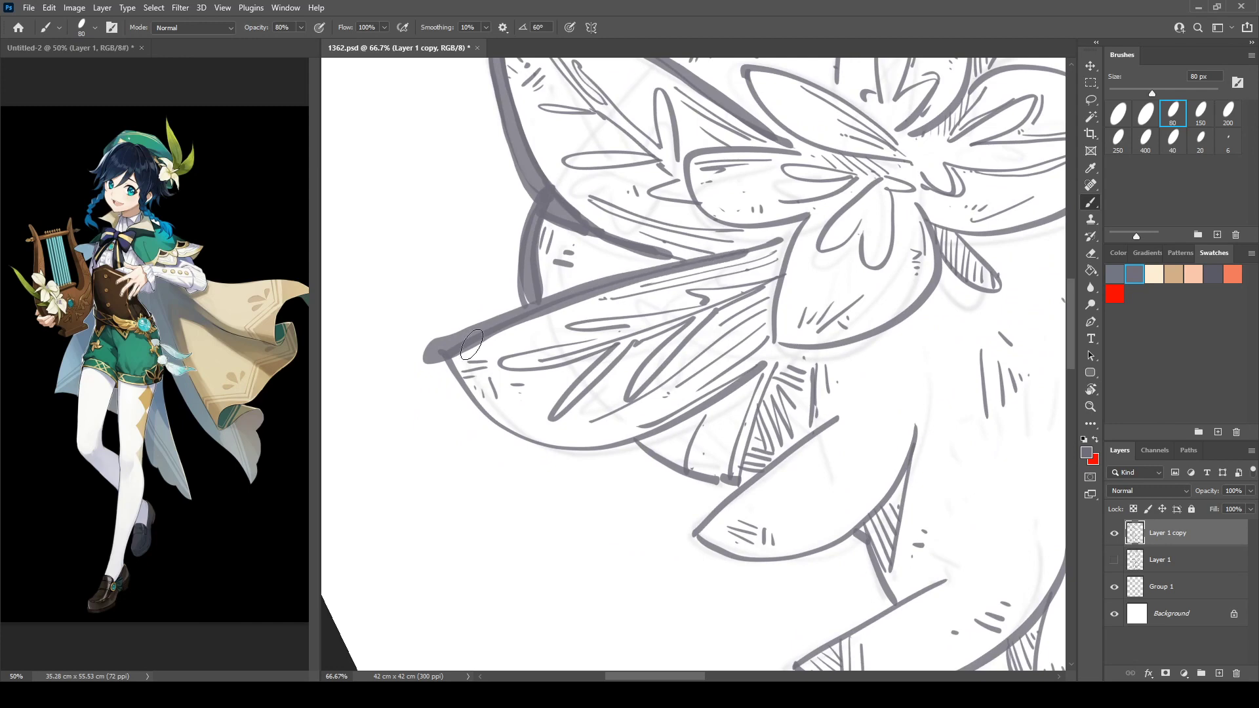
pyautogui.moveTo(433, 357)
pyautogui.mouseDown()
pyautogui.moveTo(468, 328)
pyautogui.moveTo(429, 351)
pyautogui.moveTo(444, 373)
pyautogui.moveTo(512, 435)
pyautogui.moveTo(553, 450)
pyautogui.moveTo(635, 446)
pyautogui.moveTo(771, 357)
pyautogui.moveTo(662, 451)
pyautogui.moveTo(696, 423)
pyautogui.moveTo(681, 445)
pyautogui.mouseUp()
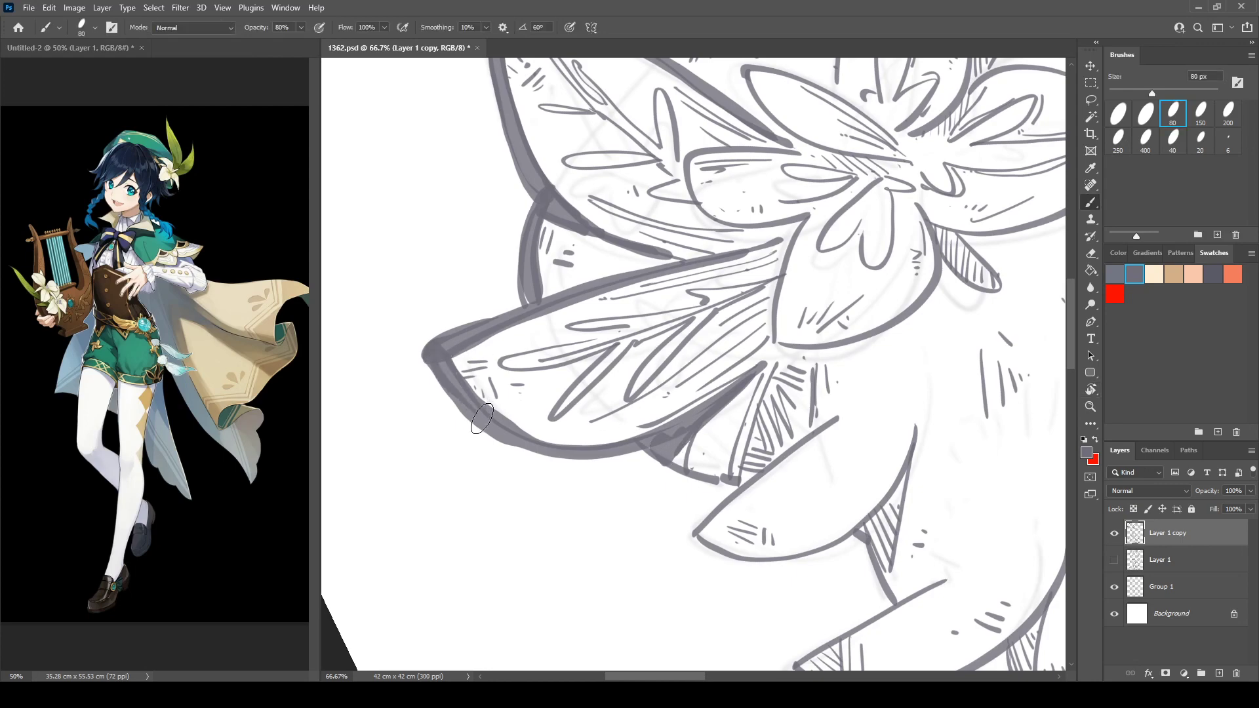
# Thicken the contours of the first hair tuft under the leaves and of the shaded gap below it.
pyautogui.press('r')
pyautogui.moveTo(473, 421)
pyautogui.mouseDown()
pyautogui.moveTo(500, 280)
pyautogui.moveTo(514, 307)
pyautogui.moveTo(473, 219)
pyautogui.mouseUp()
pyautogui.press('b')
pyautogui.moveTo(510, 294)
pyautogui.mouseDown()
pyautogui.moveTo(568, 372)
pyautogui.moveTo(557, 374)
pyautogui.moveTo(526, 287)
pyautogui.mouseUp()
pyautogui.press('r')
pyautogui.moveTo(525, 286)
pyautogui.mouseDown()
pyautogui.moveTo(509, 375)
pyautogui.moveTo(656, 293)
pyautogui.mouseUp()
pyautogui.press('b')
pyautogui.moveTo(528, 364)
pyautogui.mouseDown()
pyautogui.moveTo(492, 421)
pyautogui.moveTo(543, 442)
pyautogui.moveTo(636, 424)
pyautogui.moveTo(725, 295)
pyautogui.mouseUp()
pyautogui.moveTo(499, 423)
pyautogui.mouseDown()
pyautogui.moveTo(535, 451)
pyautogui.moveTo(713, 348)
pyautogui.moveTo(688, 459)
pyautogui.moveTo(678, 397)
pyautogui.moveTo(567, 272)
pyautogui.moveTo(571, 327)
pyautogui.mouseUp()
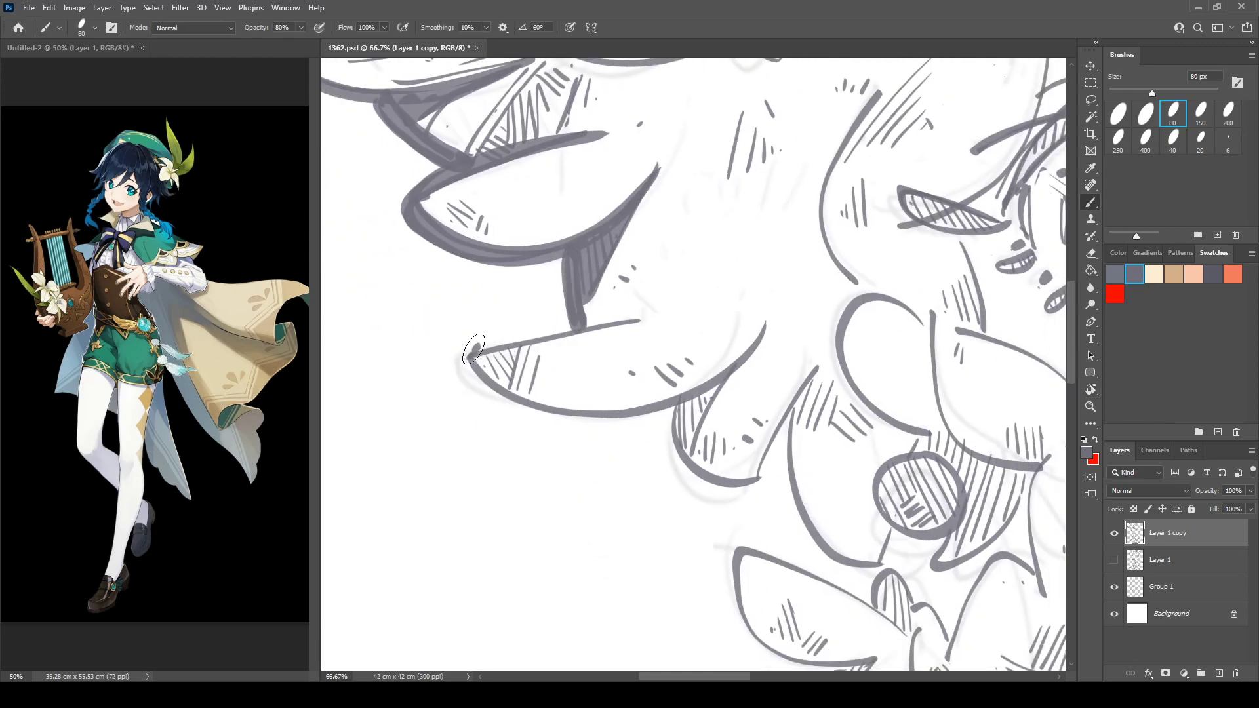
# Thicken the upper and lower edges of the second hair tuft, building up its pointed tip.
pyautogui.moveTo(469, 356); pyautogui.dragTo(652, 318)
pyautogui.moveTo(471, 350)
pyautogui.mouseDown()
pyautogui.moveTo(467, 367)
pyautogui.moveTo(518, 410)
pyautogui.moveTo(735, 357)
pyautogui.moveTo(771, 325)
pyautogui.mouseUp()
pyautogui.press('r')
pyautogui.moveTo(585, 188); pyautogui.dragTo(704, 158)
pyautogui.press('b')
pyautogui.moveTo(616, 203); pyautogui.dragTo(580, 155)
pyautogui.moveTo(488, 180)
pyautogui.mouseDown()
pyautogui.moveTo(482, 206)
pyautogui.moveTo(556, 323)
pyautogui.moveTo(606, 343)
pyautogui.mouseUp()
pyautogui.moveTo(483, 186)
pyautogui.mouseDown()
pyautogui.moveTo(502, 250)
pyautogui.moveTo(589, 335)
pyautogui.mouseUp()
# Thicken the outline of the third, smaller hair tuft and add small accent dots beside it.
pyautogui.moveTo(614, 340)
pyautogui.mouseDown()
pyautogui.moveTo(589, 409)
pyautogui.moveTo(623, 459)
pyautogui.mouseUp()
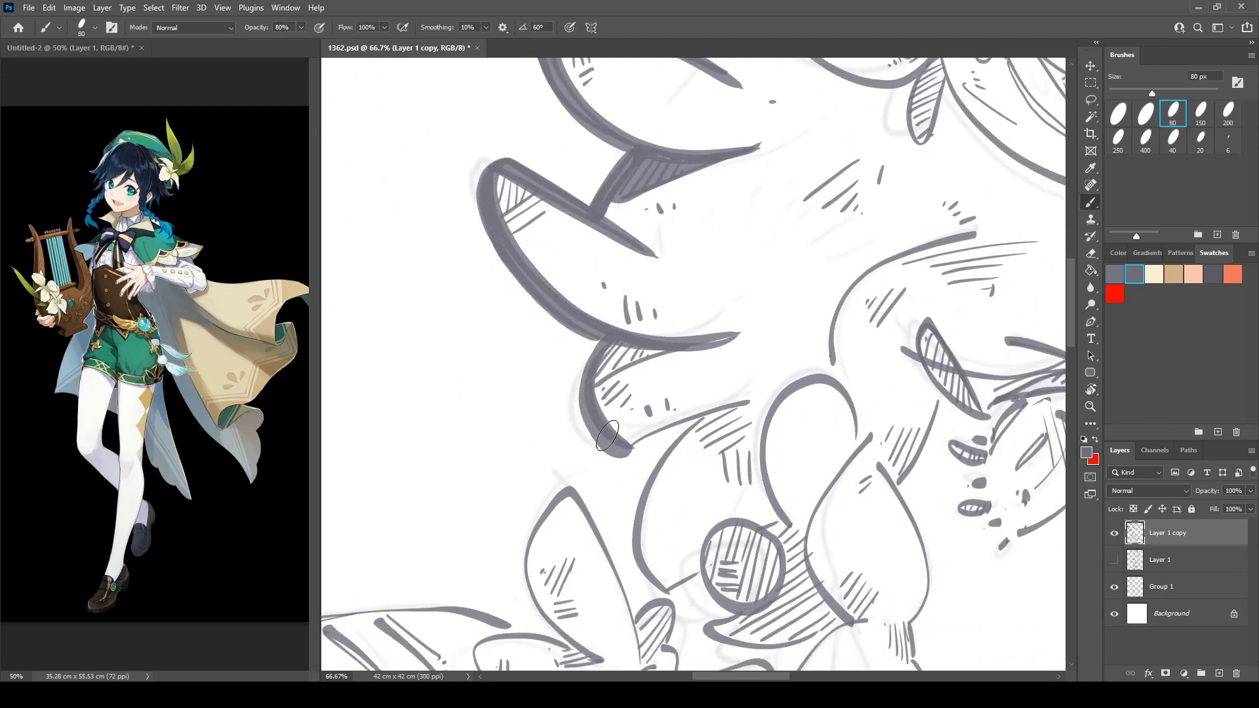
pyautogui.moveTo(581, 400)
pyautogui.mouseDown()
pyautogui.moveTo(620, 456)
pyautogui.moveTo(655, 431)
pyautogui.moveTo(748, 404)
pyautogui.mouseUp()
pyautogui.moveTo(721, 319); pyautogui.dragTo(664, 348)
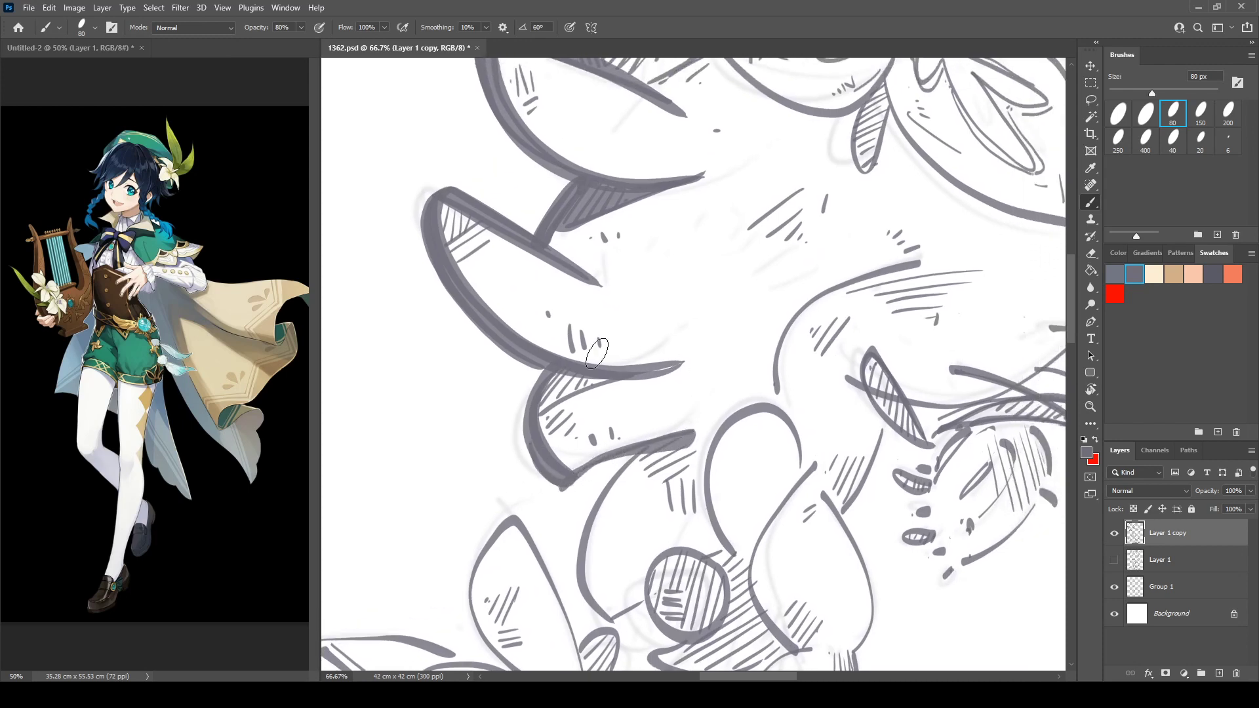
pyautogui.moveTo(554, 382)
pyautogui.mouseDown()
pyautogui.moveTo(544, 406)
pyautogui.moveTo(659, 371)
pyautogui.mouseUp()
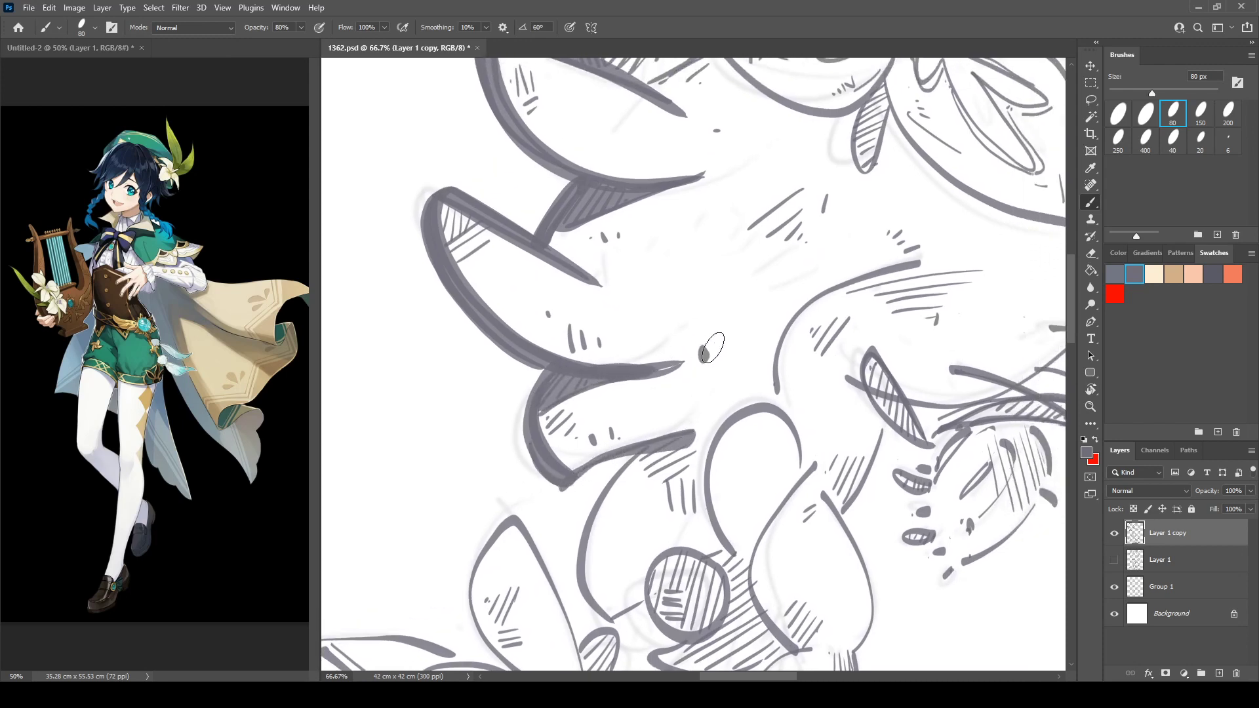
pyautogui.click(716, 347)
# Thicken the outlines of the two flower petals that overlap the leaves.
pyautogui.moveTo(744, 303); pyautogui.dragTo(550, 410)
pyautogui.moveTo(592, 222)
pyautogui.mouseDown()
pyautogui.moveTo(520, 261)
pyautogui.moveTo(487, 381)
pyautogui.mouseUp()
pyautogui.moveTo(411, 299)
pyautogui.mouseDown()
pyautogui.moveTo(463, 263)
pyautogui.moveTo(542, 251)
pyautogui.mouseUp()
pyautogui.moveTo(520, 129)
pyautogui.mouseDown()
pyautogui.moveTo(489, 164)
pyautogui.moveTo(521, 240)
pyautogui.mouseUp()
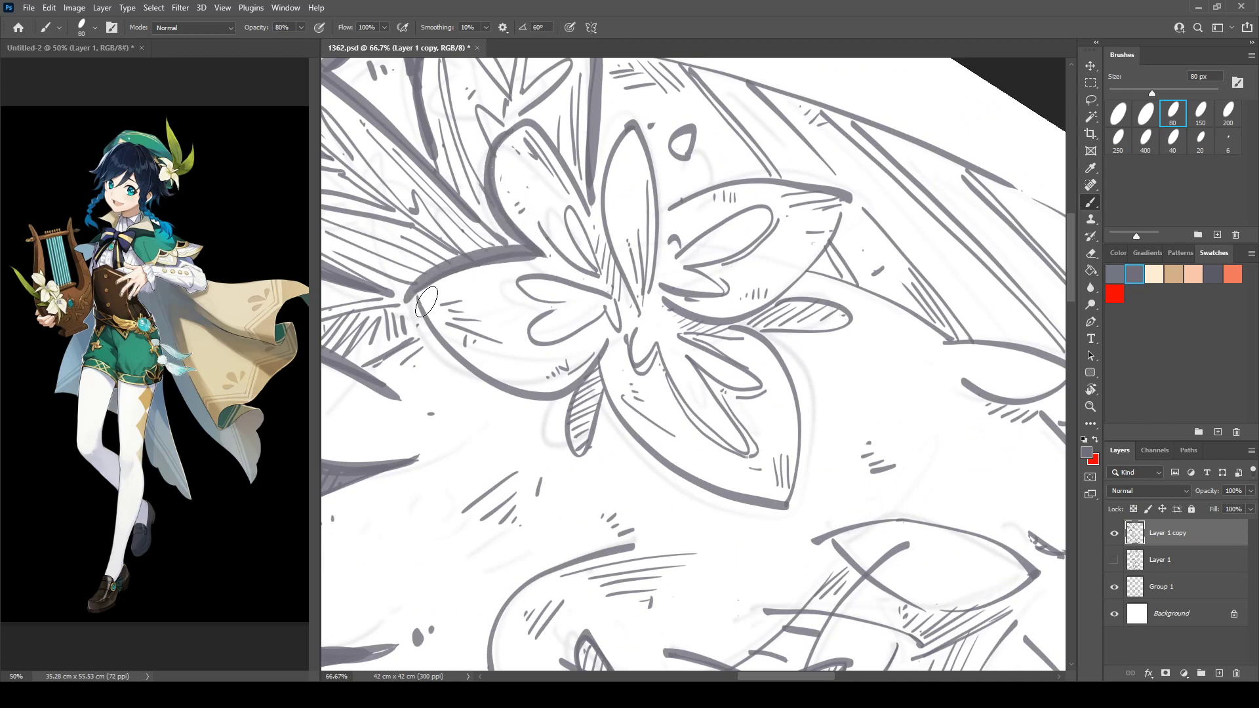
pyautogui.moveTo(426, 302)
pyautogui.mouseDown()
pyautogui.moveTo(432, 328)
pyautogui.moveTo(481, 374)
pyautogui.moveTo(538, 393)
pyautogui.moveTo(602, 341)
pyautogui.mouseUp()
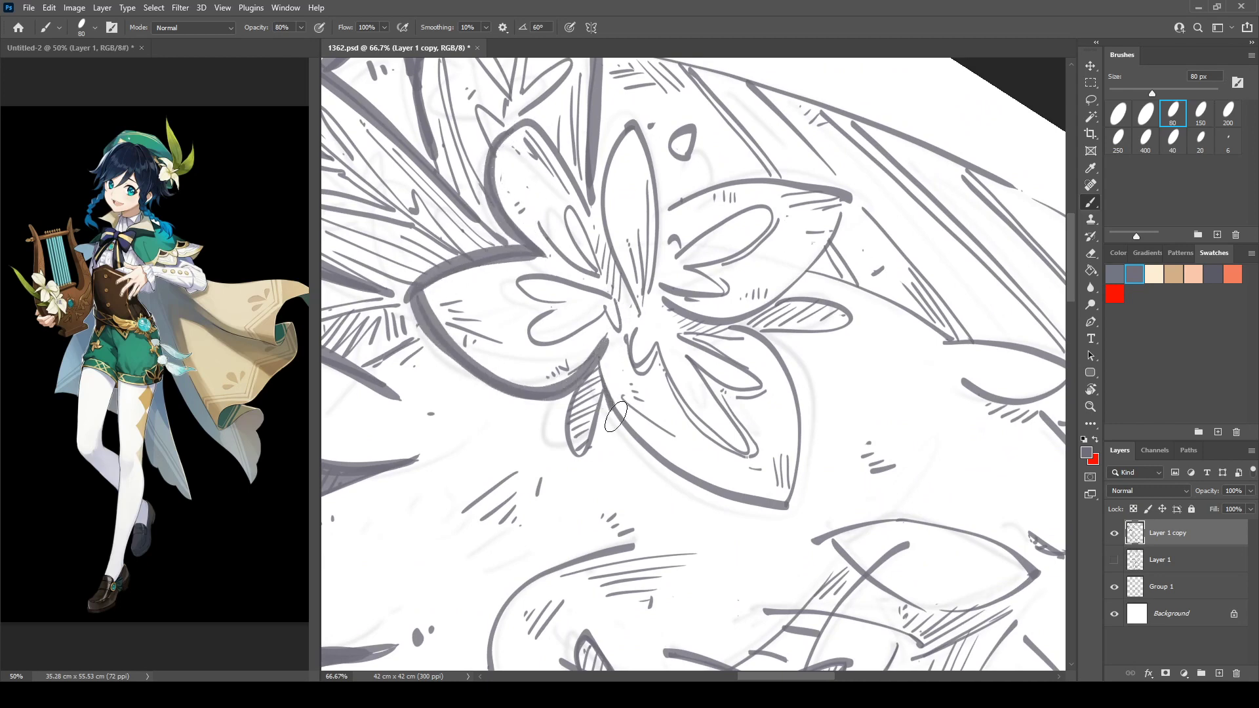
# Thicken the outlines of the remaining flower petals and the small hatched leaf beneath the flower.
pyautogui.moveTo(615, 416)
pyautogui.mouseDown()
pyautogui.moveTo(650, 462)
pyautogui.moveTo(708, 496)
pyautogui.moveTo(803, 506)
pyautogui.mouseUp()
pyautogui.moveTo(761, 338)
pyautogui.mouseDown()
pyautogui.moveTo(790, 406)
pyautogui.moveTo(803, 507)
pyautogui.mouseUp()
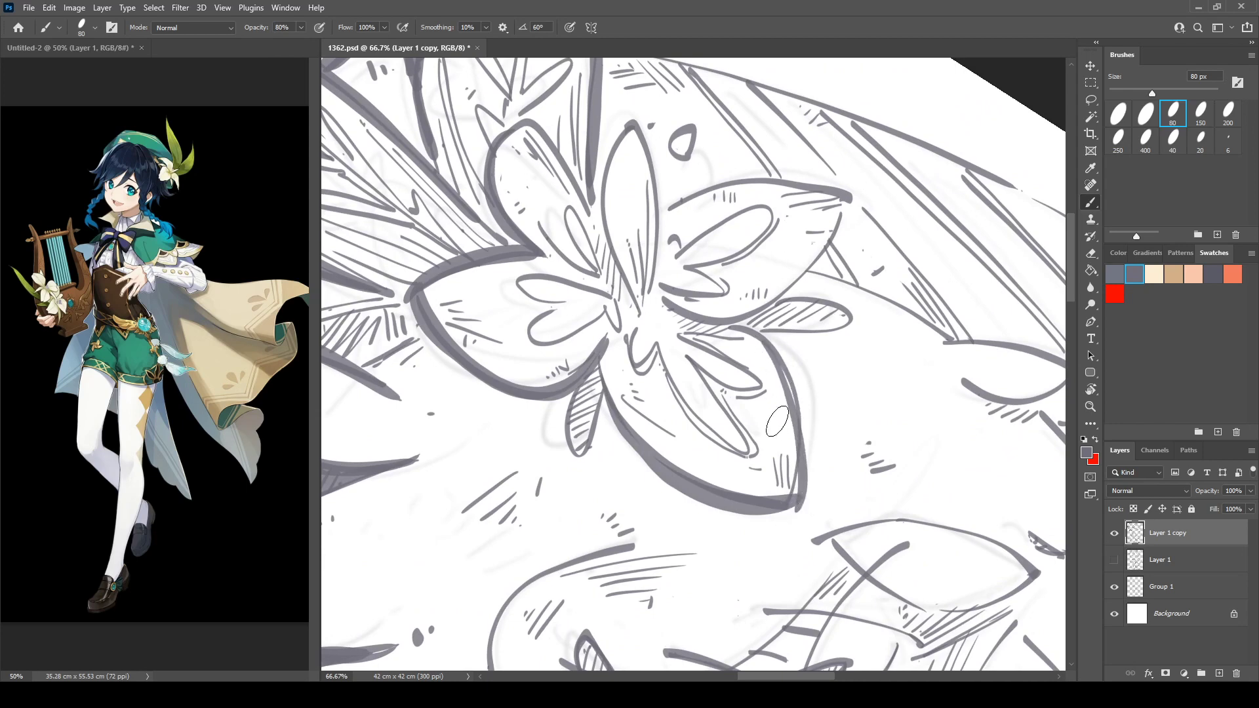
pyautogui.moveTo(676, 207)
pyautogui.mouseDown()
pyautogui.moveTo(828, 190)
pyautogui.moveTo(820, 269)
pyautogui.moveTo(696, 308)
pyautogui.mouseUp()
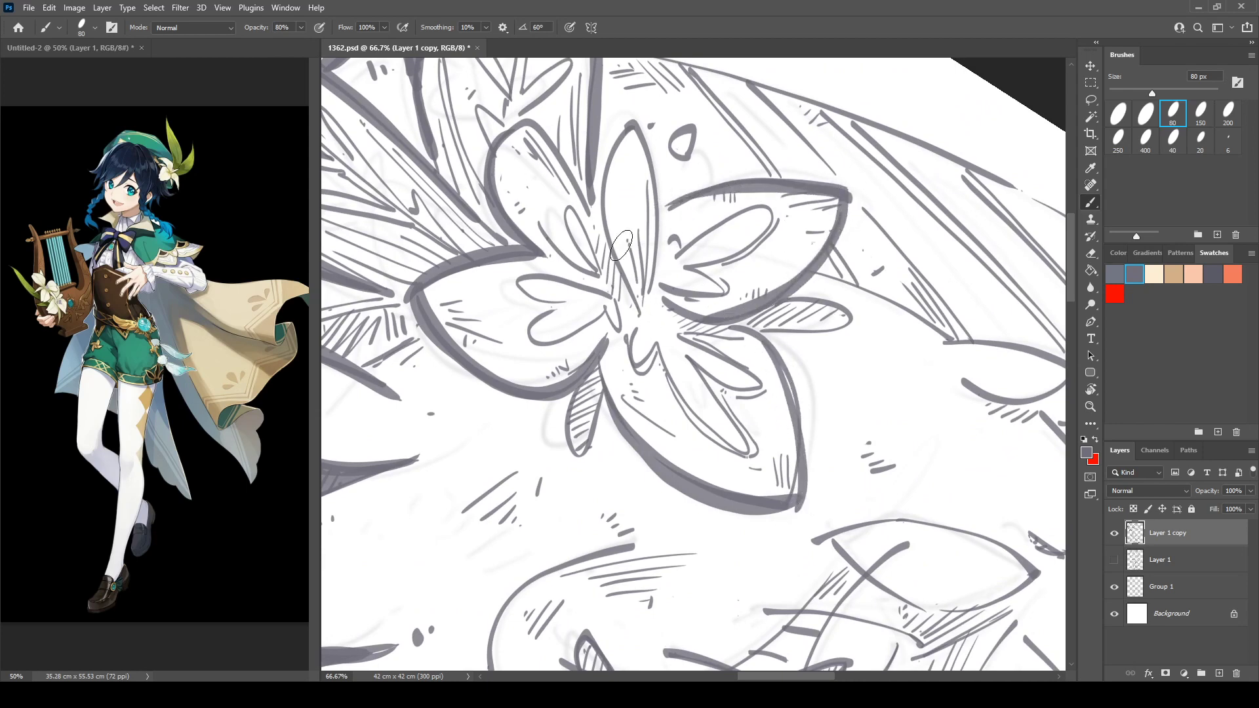
pyautogui.moveTo(626, 125)
pyautogui.mouseDown()
pyautogui.moveTo(607, 227)
pyautogui.moveTo(640, 311)
pyautogui.moveTo(622, 123)
pyautogui.moveTo(647, 202)
pyautogui.moveTo(639, 324)
pyautogui.mouseUp()
pyautogui.moveTo(570, 407); pyautogui.dragTo(580, 457)
pyautogui.moveTo(580, 457); pyautogui.dragTo(599, 399)
# Draw a thick contour along the beret's top edge, starting from the upper leaf.
pyautogui.moveTo(689, 286); pyautogui.dragTo(606, 417)
pyautogui.press('r')
pyautogui.moveTo(612, 185)
pyautogui.mouseDown()
pyautogui.moveTo(546, 238)
pyautogui.moveTo(536, 275)
pyautogui.mouseUp()
pyautogui.moveTo(492, 312)
pyautogui.mouseDown()
pyautogui.moveTo(575, 218)
pyautogui.moveTo(517, 232)
pyautogui.moveTo(861, 113)
pyautogui.mouseUp()
pyautogui.hotkey('ctrl', 'z')
pyautogui.moveTo(486, 243)
pyautogui.mouseDown()
pyautogui.moveTo(603, 187)
pyautogui.moveTo(885, 92)
pyautogui.mouseUp()
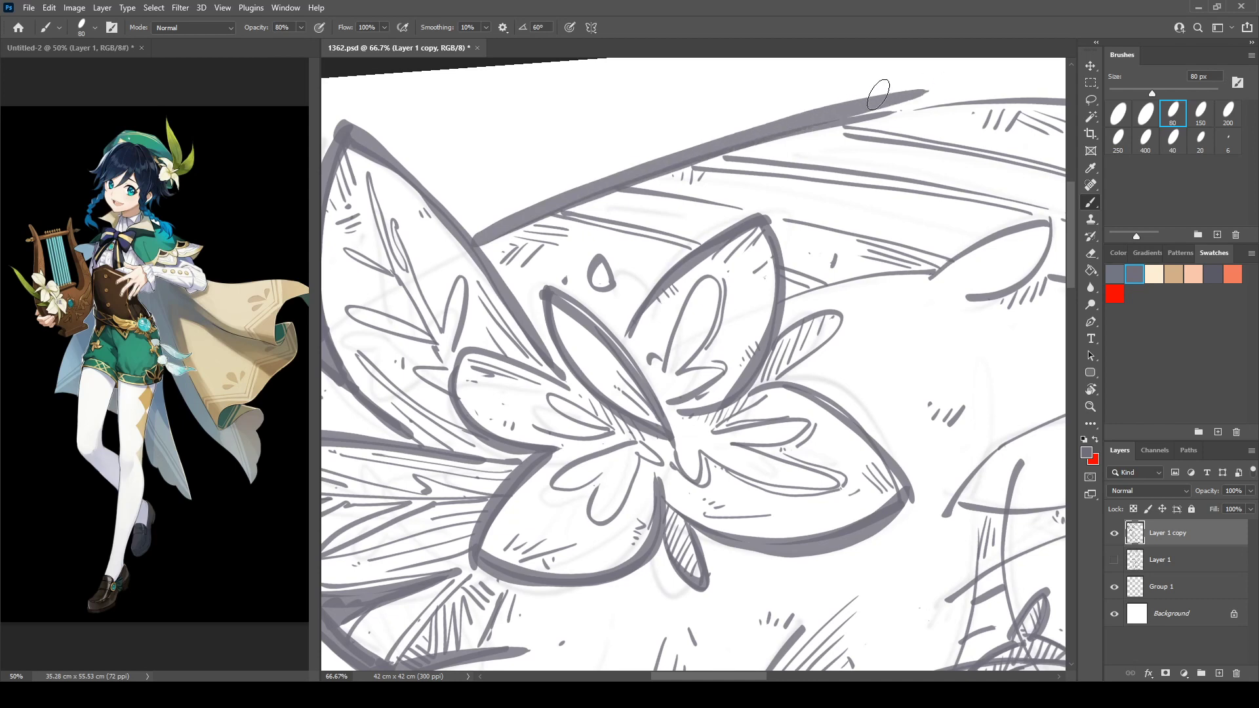
pyautogui.hotkey('ctrl', 'z')
pyautogui.moveTo(479, 249)
pyautogui.mouseDown()
pyautogui.moveTo(751, 137)
pyautogui.moveTo(945, 97)
pyautogui.mouseUp()
# Continue the thick contour along the beret's top edge up to the triangular emblem.
pyautogui.press('r')
pyautogui.moveTo(918, 102); pyautogui.dragTo(846, 64)
pyautogui.moveTo(799, 85)
pyautogui.mouseDown()
pyautogui.moveTo(484, 216)
pyautogui.moveTo(605, 183)
pyautogui.moveTo(776, 164)
pyautogui.mouseUp()
pyautogui.press('b')
pyautogui.moveTo(555, 191)
pyautogui.mouseDown()
pyautogui.moveTo(622, 169)
pyautogui.moveTo(774, 160)
pyautogui.mouseUp()
pyautogui.moveTo(540, 217); pyautogui.dragTo(730, 147)
pyautogui.press('r')
pyautogui.moveTo(587, 163); pyautogui.dragTo(643, 142)
pyautogui.press('b')
pyautogui.moveTo(350, 251)
pyautogui.mouseDown()
pyautogui.moveTo(593, 168)
pyautogui.moveTo(716, 154)
pyautogui.mouseUp()
# Extend the thick beret contour past the emblem, around the far corner and down to the brim.
pyautogui.press('r')
pyautogui.moveTo(845, 138); pyautogui.dragTo(741, 141)
pyautogui.moveTo(665, 156); pyautogui.dragTo(292, 281)
pyautogui.press('b')
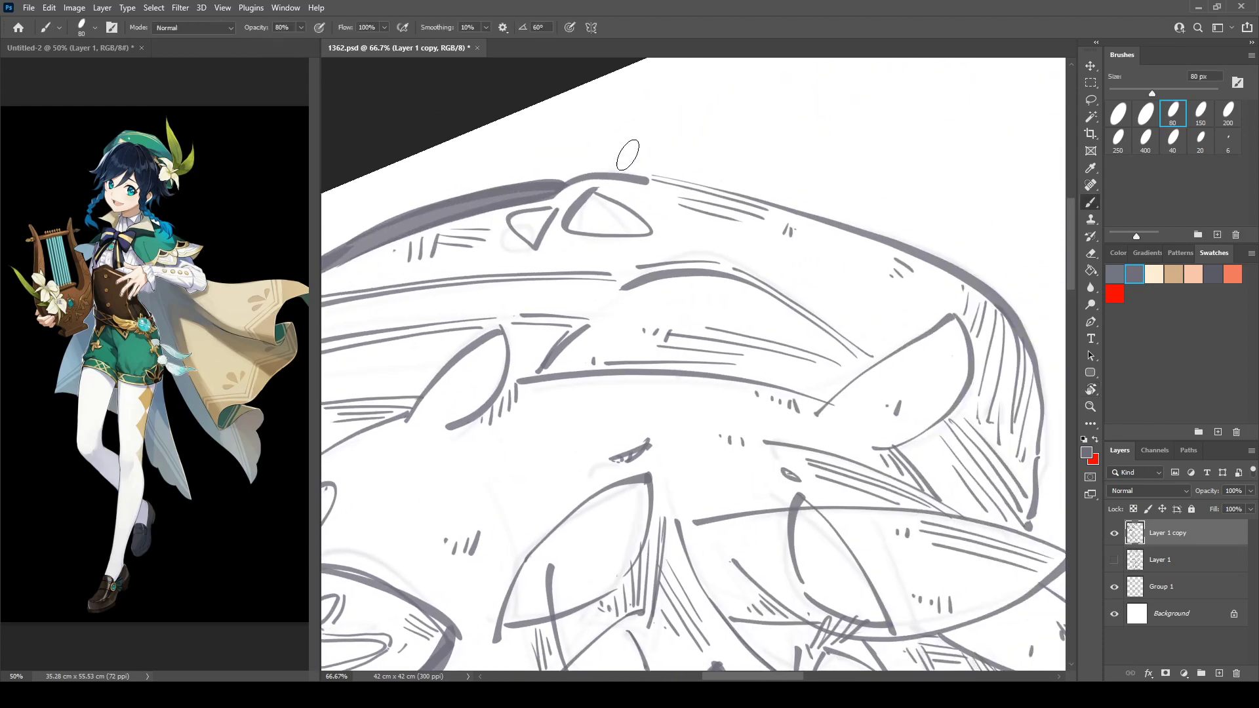
pyautogui.press('r')
pyautogui.moveTo(627, 160); pyautogui.dragTo(473, 169)
pyautogui.press('b')
pyautogui.moveTo(436, 275)
pyautogui.mouseDown()
pyautogui.moveTo(497, 232)
pyautogui.moveTo(573, 208)
pyautogui.moveTo(865, 175)
pyautogui.moveTo(931, 192)
pyautogui.moveTo(976, 238)
pyautogui.moveTo(1019, 378)
pyautogui.mouseUp()
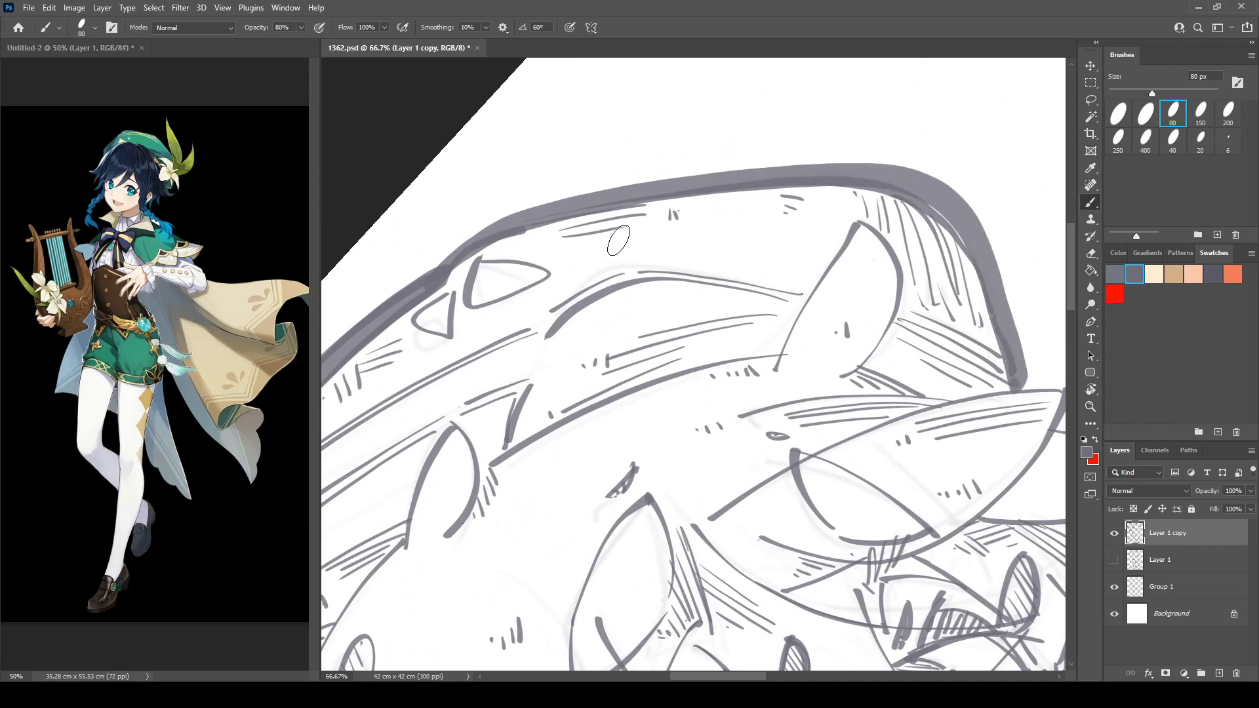
# Go over the beret contour beyond the emblem with further strokes to even out its thickness.
pyautogui.moveTo(486, 237); pyautogui.dragTo(729, 185)
pyautogui.hotkey('ctrl', 'z')
pyautogui.moveTo(455, 261)
pyautogui.mouseDown()
pyautogui.moveTo(566, 204)
pyautogui.moveTo(742, 163)
pyautogui.moveTo(888, 159)
pyautogui.mouseUp()
pyautogui.press('r')
pyautogui.moveTo(918, 255)
pyautogui.mouseDown()
pyautogui.moveTo(724, 118)
pyautogui.moveTo(496, 208)
pyautogui.mouseUp()
pyautogui.press('b')
pyautogui.moveTo(490, 272)
pyautogui.mouseDown()
pyautogui.moveTo(501, 243)
pyautogui.moveTo(577, 200)
pyautogui.moveTo(708, 207)
pyautogui.moveTo(751, 223)
pyautogui.mouseUp()
pyautogui.moveTo(536, 249); pyautogui.dragTo(620, 217)
# Thicken the outline of the large leaf-shaped tuft at the beret's far corner and trim its ends with the eraser.
pyautogui.press('r')
pyautogui.moveTo(528, 322)
pyautogui.mouseDown()
pyautogui.moveTo(606, 197)
pyautogui.moveTo(745, 147)
pyautogui.mouseUp()
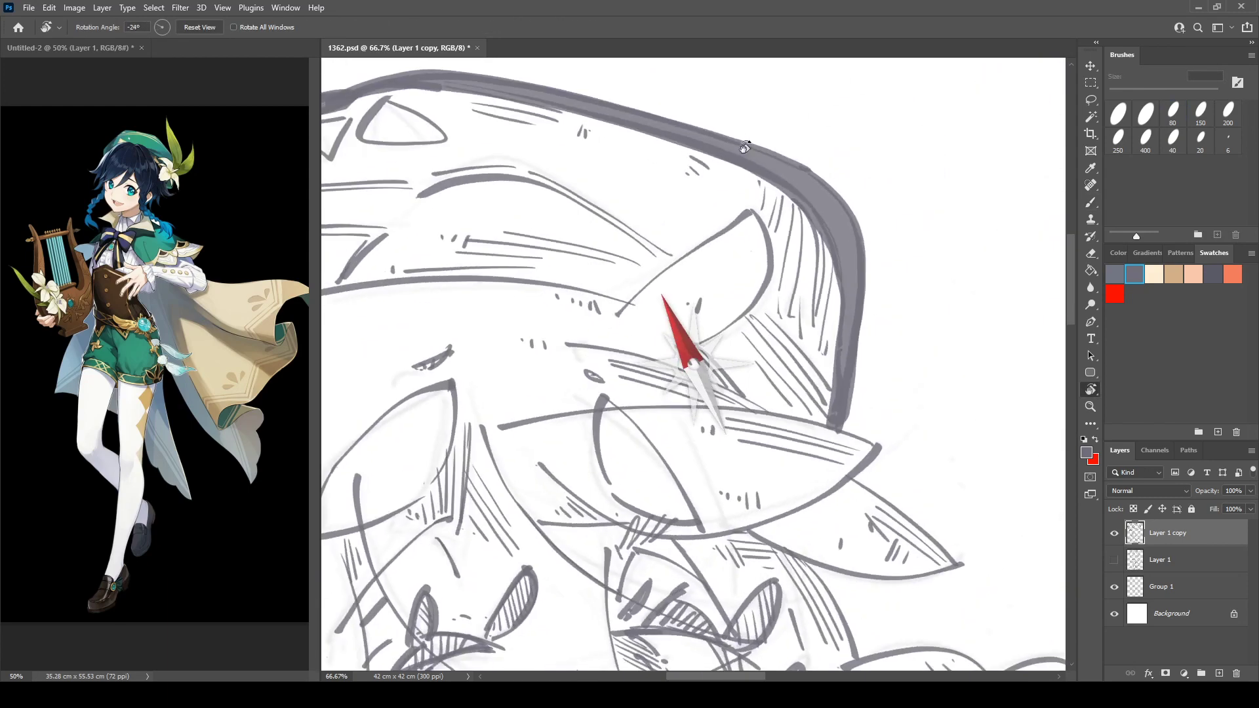
pyautogui.press('b')
pyautogui.moveTo(610, 317)
pyautogui.mouseDown()
pyautogui.moveTo(728, 217)
pyautogui.moveTo(783, 246)
pyautogui.mouseUp()
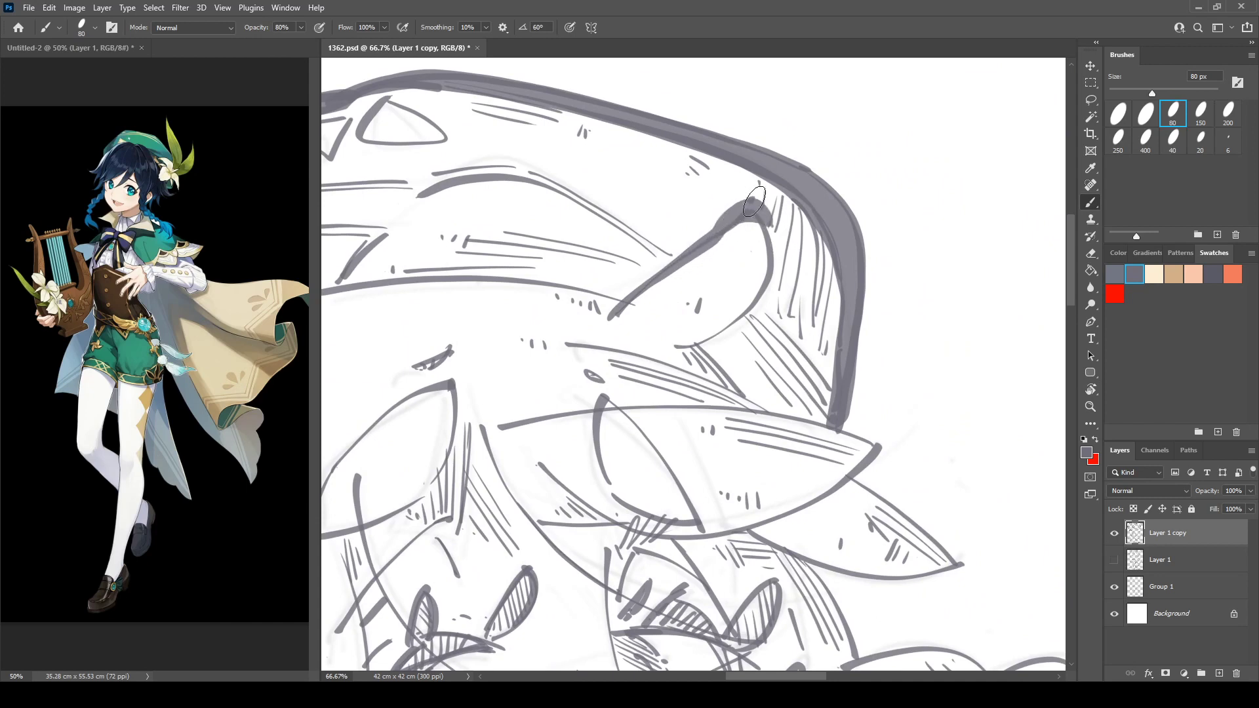
pyautogui.moveTo(755, 202)
pyautogui.mouseDown()
pyautogui.moveTo(770, 231)
pyautogui.moveTo(749, 306)
pyautogui.moveTo(676, 350)
pyautogui.moveTo(698, 345)
pyautogui.moveTo(755, 396)
pyautogui.mouseUp()
pyautogui.press('e')
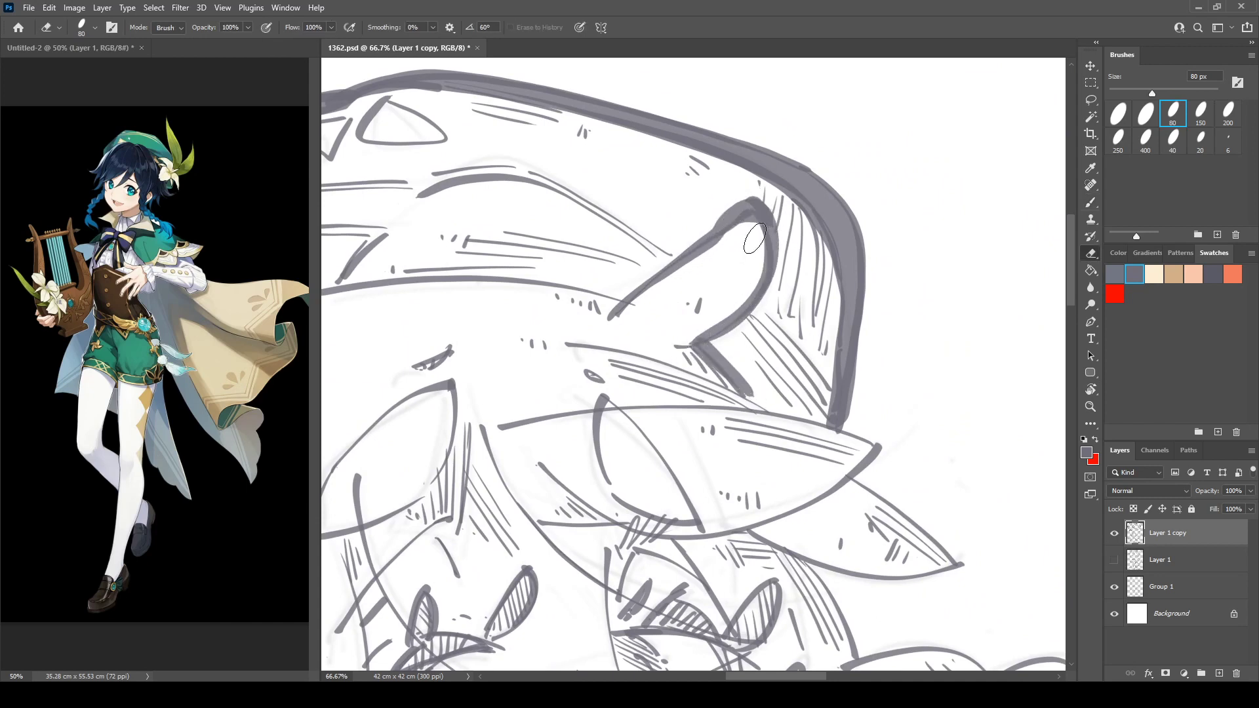
pyautogui.moveTo(673, 335)
pyautogui.mouseDown()
pyautogui.moveTo(743, 217)
pyautogui.moveTo(612, 319)
pyautogui.moveTo(724, 213)
pyautogui.moveTo(781, 231)
pyautogui.moveTo(679, 349)
pyautogui.mouseUp()
pyautogui.press('b')
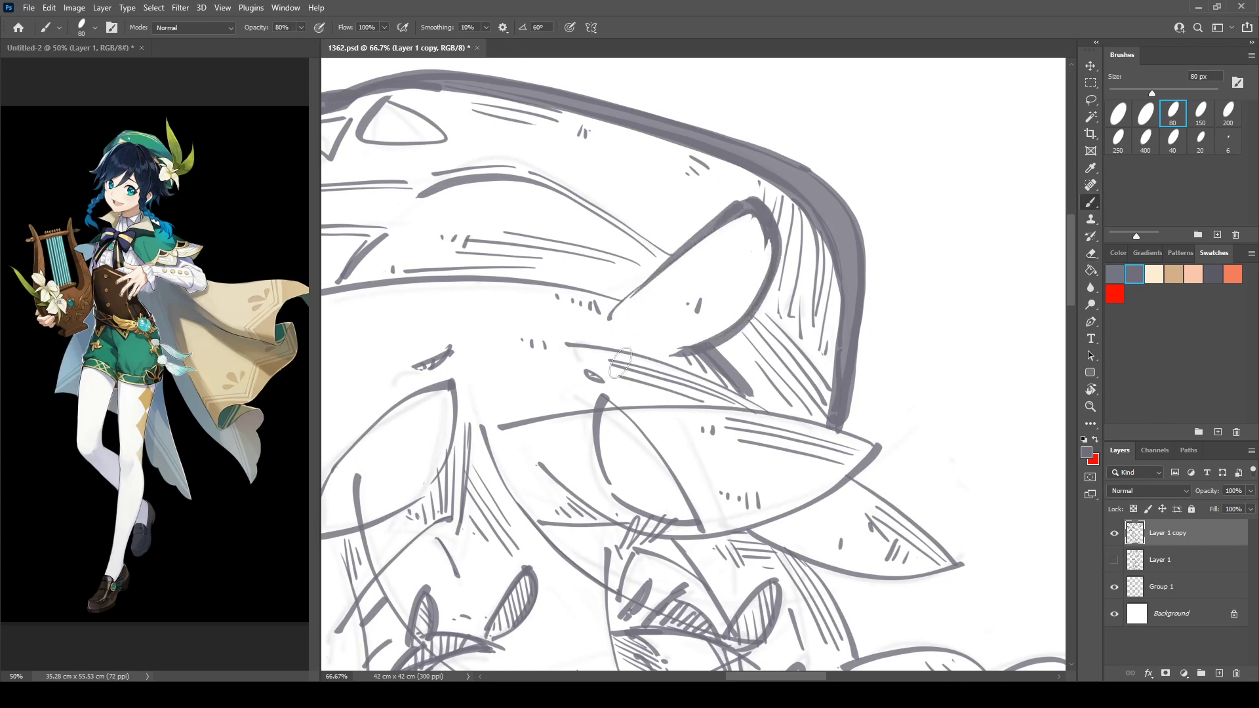
# Thicken the beret's lower brim line beside the leaf-shaped tuft, erasing excess to taper where they meet.
pyautogui.press('r')
pyautogui.moveTo(640, 243); pyautogui.dragTo(602, 272)
pyautogui.moveTo(602, 271)
pyautogui.mouseDown()
pyautogui.moveTo(743, 159)
pyautogui.moveTo(690, 195)
pyautogui.mouseUp()
pyautogui.press('e')
pyautogui.moveTo(779, 135)
pyautogui.mouseDown()
pyautogui.moveTo(702, 271)
pyautogui.moveTo(685, 276)
pyautogui.moveTo(747, 155)
pyautogui.moveTo(681, 262)
pyautogui.mouseUp()
pyautogui.press('b')
pyautogui.moveTo(635, 283)
pyautogui.mouseDown()
pyautogui.moveTo(654, 239)
pyautogui.moveTo(629, 255)
pyautogui.mouseUp()
pyautogui.press('e')
pyautogui.moveTo(679, 219)
pyautogui.mouseDown()
pyautogui.moveTo(724, 139)
pyautogui.moveTo(828, 133)
pyautogui.moveTo(770, 185)
pyautogui.moveTo(854, 116)
pyautogui.moveTo(855, 190)
pyautogui.mouseUp()
pyautogui.press('r')
pyautogui.press('e')
pyautogui.press('b')
pyautogui.press('e')
pyautogui.moveTo(775, 199); pyautogui.dragTo(895, 121)
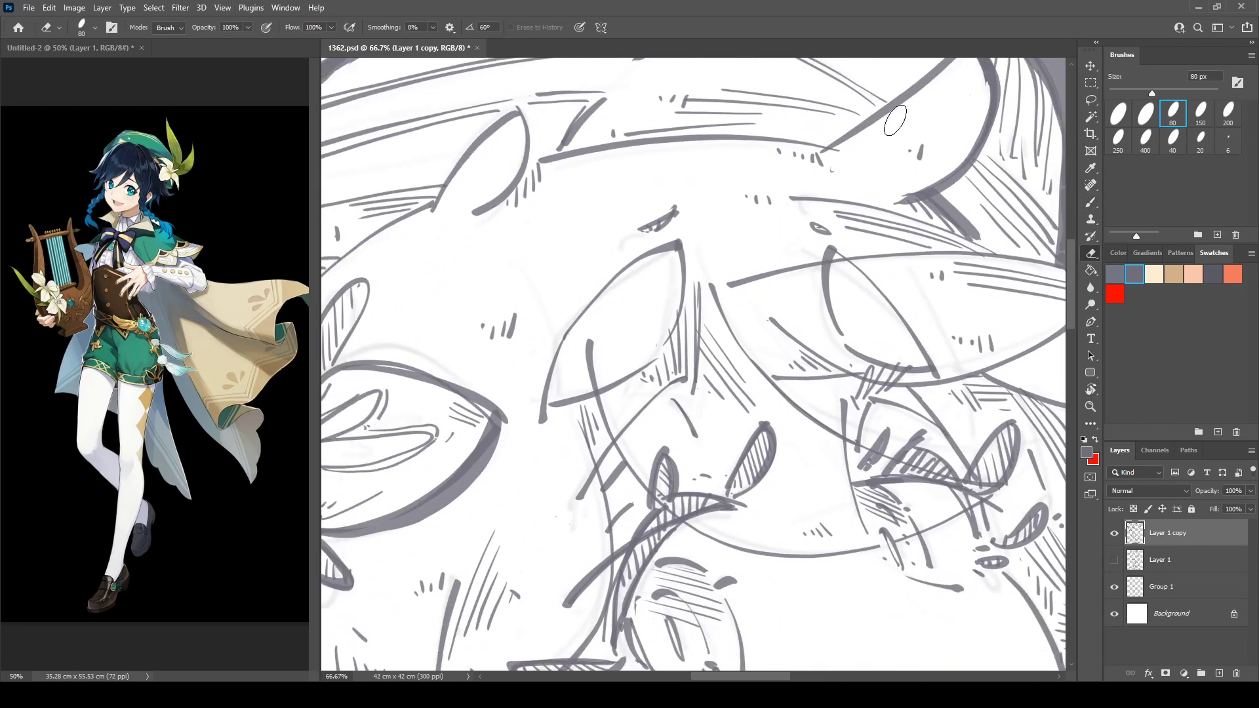
# Strengthen the beret's brim line, the small leaf-shaped tuft's outline and the contour running from it down to the flower.
pyautogui.press('r')
pyautogui.moveTo(807, 124); pyautogui.dragTo(754, 122)
pyautogui.press('b')
pyautogui.moveTo(498, 198); pyautogui.dragTo(797, 120)
pyautogui.moveTo(581, 174); pyautogui.dragTo(779, 161)
pyautogui.moveTo(614, 219)
pyautogui.mouseDown()
pyautogui.moveTo(659, 132)
pyautogui.moveTo(675, 217)
pyautogui.mouseUp()
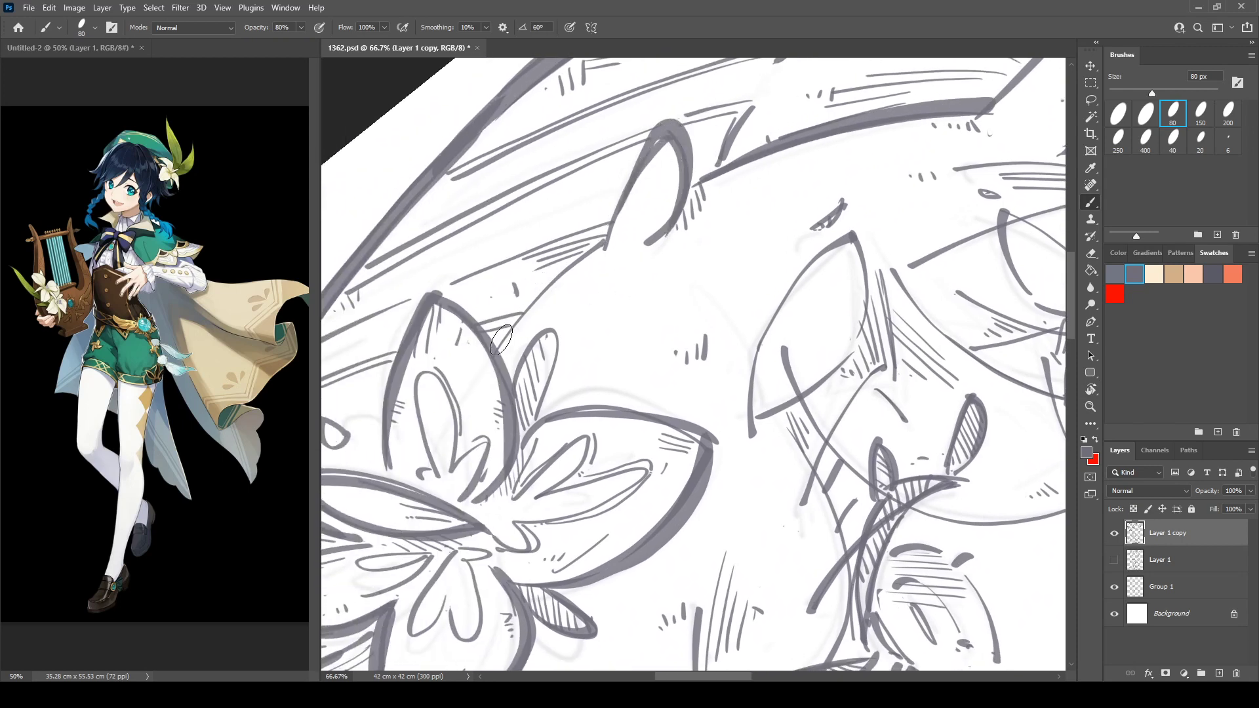
pyautogui.moveTo(502, 340); pyautogui.dragTo(613, 235)
pyautogui.moveTo(848, 256); pyautogui.dragTo(466, 273)
pyautogui.moveTo(574, 185); pyautogui.dragTo(388, 230)
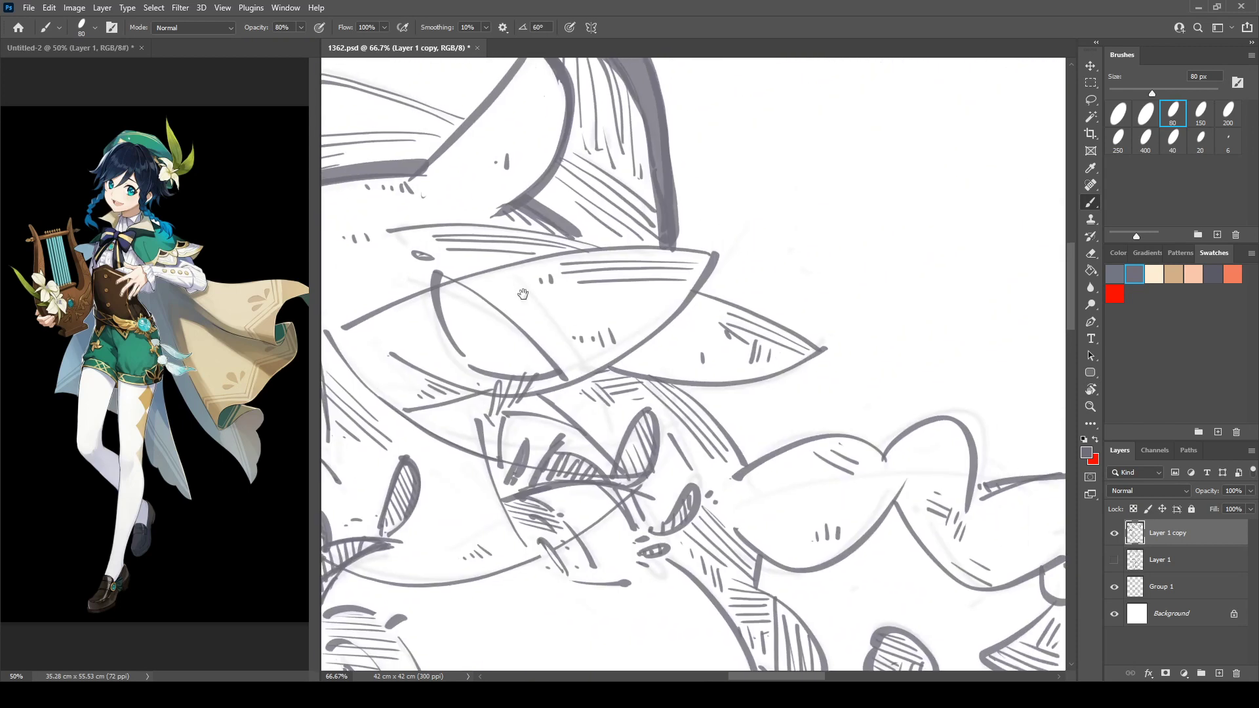
# Draw thick contours along both edges of the large pointed hair lock beneath the beret's far corner, joining them at its tip.
pyautogui.moveTo(523, 294); pyautogui.dragTo(636, 139)
pyautogui.moveTo(528, 215)
pyautogui.mouseDown()
pyautogui.moveTo(817, 110)
pyautogui.moveTo(839, 120)
pyautogui.mouseUp()
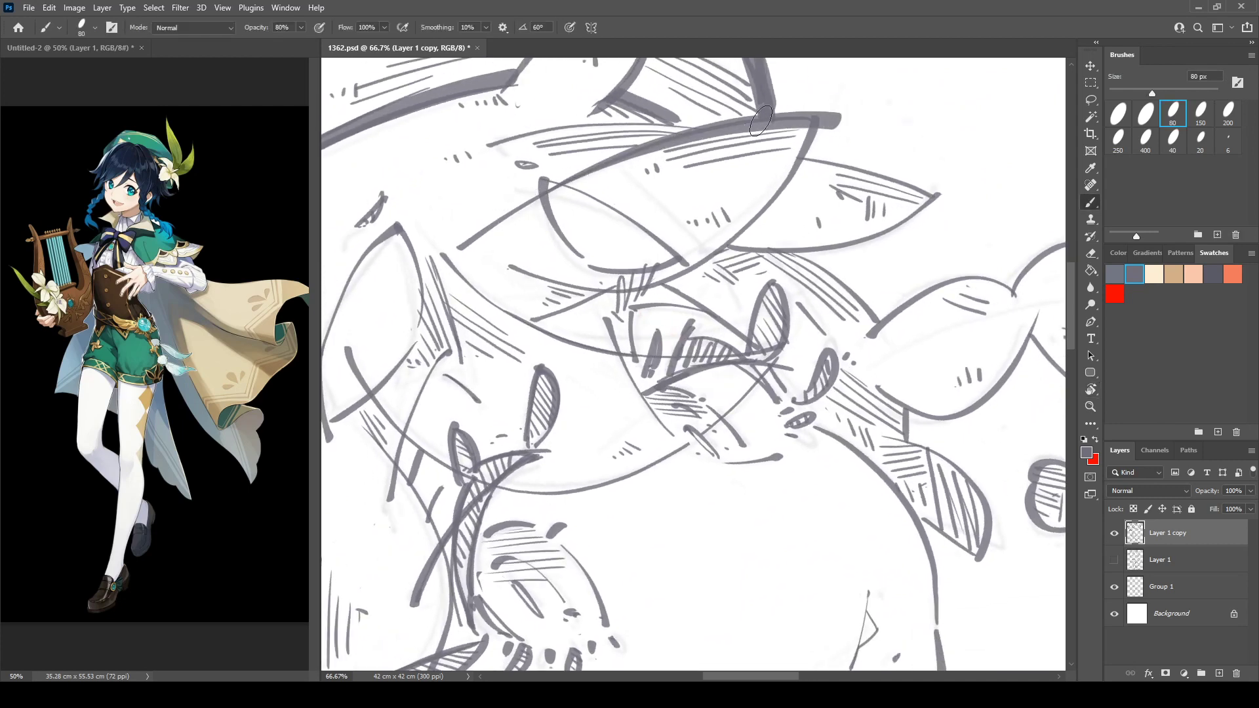
pyautogui.moveTo(761, 121)
pyautogui.mouseDown()
pyautogui.moveTo(829, 131)
pyautogui.moveTo(660, 257)
pyautogui.mouseUp()
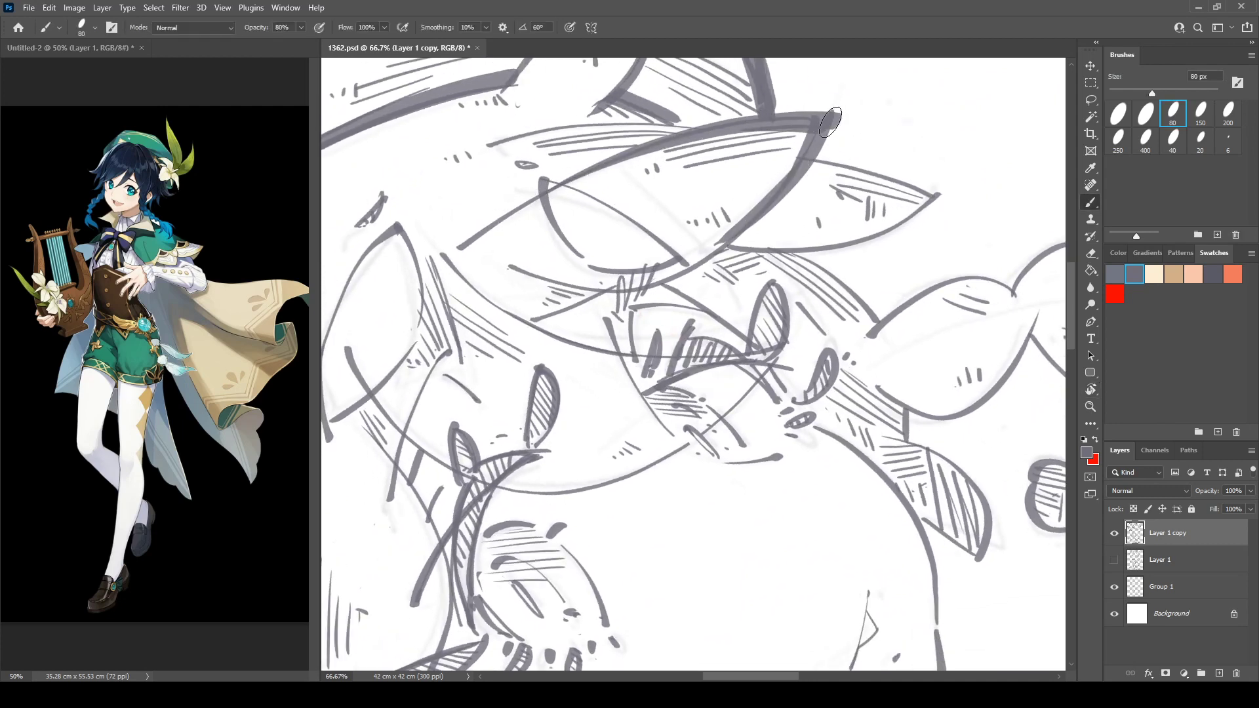
pyautogui.moveTo(830, 122); pyautogui.dragTo(823, 149)
# Thicken the upper and lower contours of the second pointed hair lock, just below the large one.
pyautogui.press('r')
pyautogui.moveTo(820, 160)
pyautogui.mouseDown()
pyautogui.moveTo(727, 127)
pyautogui.moveTo(602, 192)
pyautogui.moveTo(710, 172)
pyautogui.mouseUp()
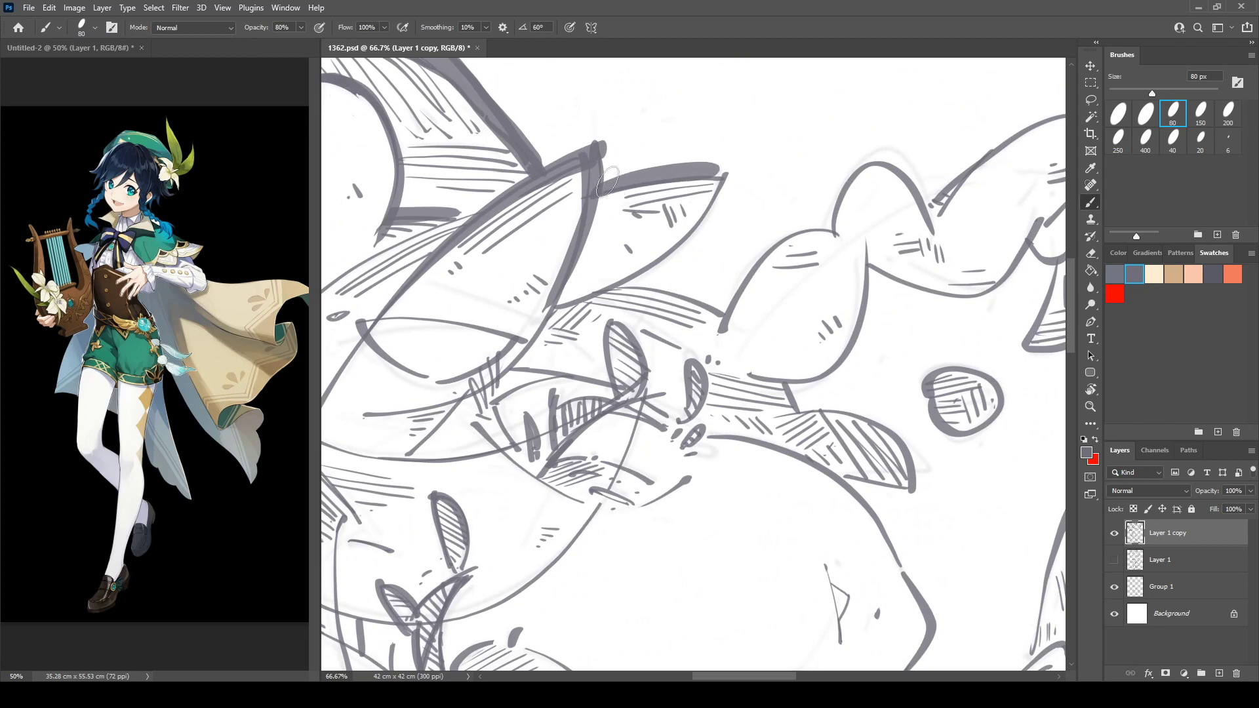
pyautogui.moveTo(607, 183)
pyautogui.mouseDown()
pyautogui.moveTo(724, 167)
pyautogui.moveTo(568, 305)
pyautogui.mouseUp()
pyautogui.press('r')
pyautogui.moveTo(629, 210); pyautogui.dragTo(736, 203)
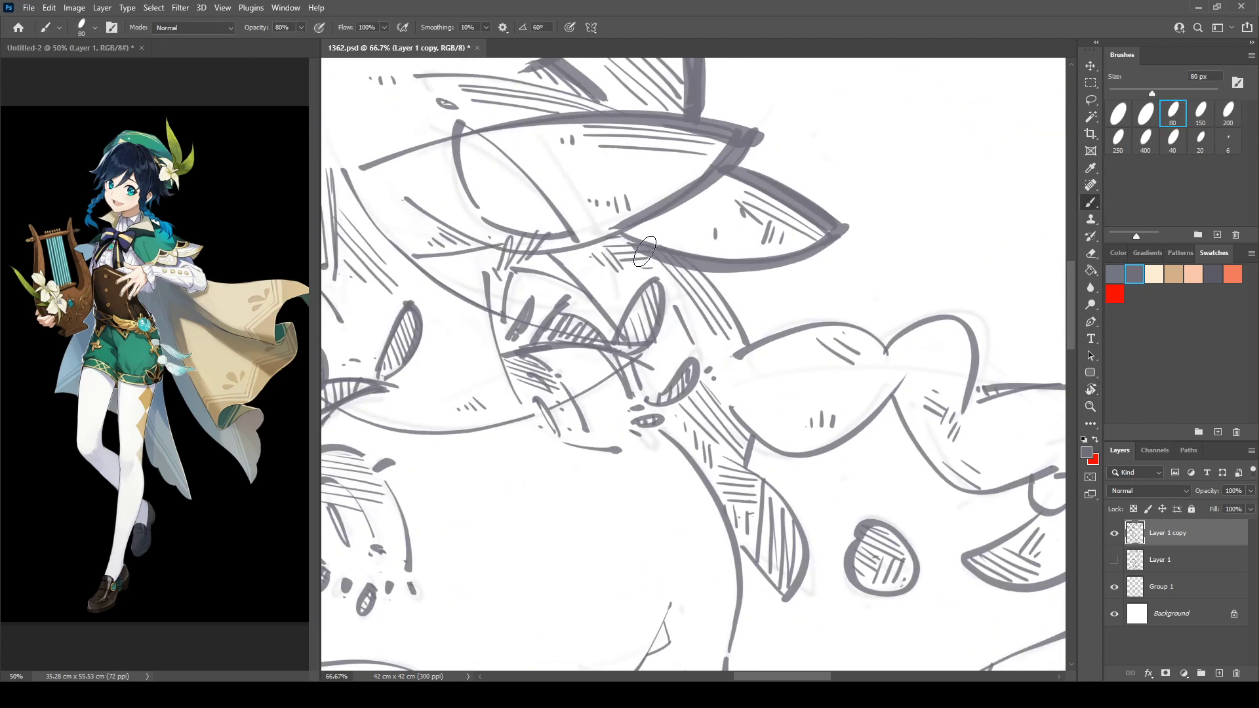
# Thicken the hair edge beside the face and the upper and lower contours of the braid's first segment, undoing a stray stroke.
pyautogui.moveTo(695, 271)
pyautogui.mouseDown()
pyautogui.moveTo(758, 347)
pyautogui.moveTo(545, 261)
pyautogui.moveTo(680, 248)
pyautogui.mouseUp()
pyautogui.moveTo(606, 223); pyautogui.dragTo(687, 248)
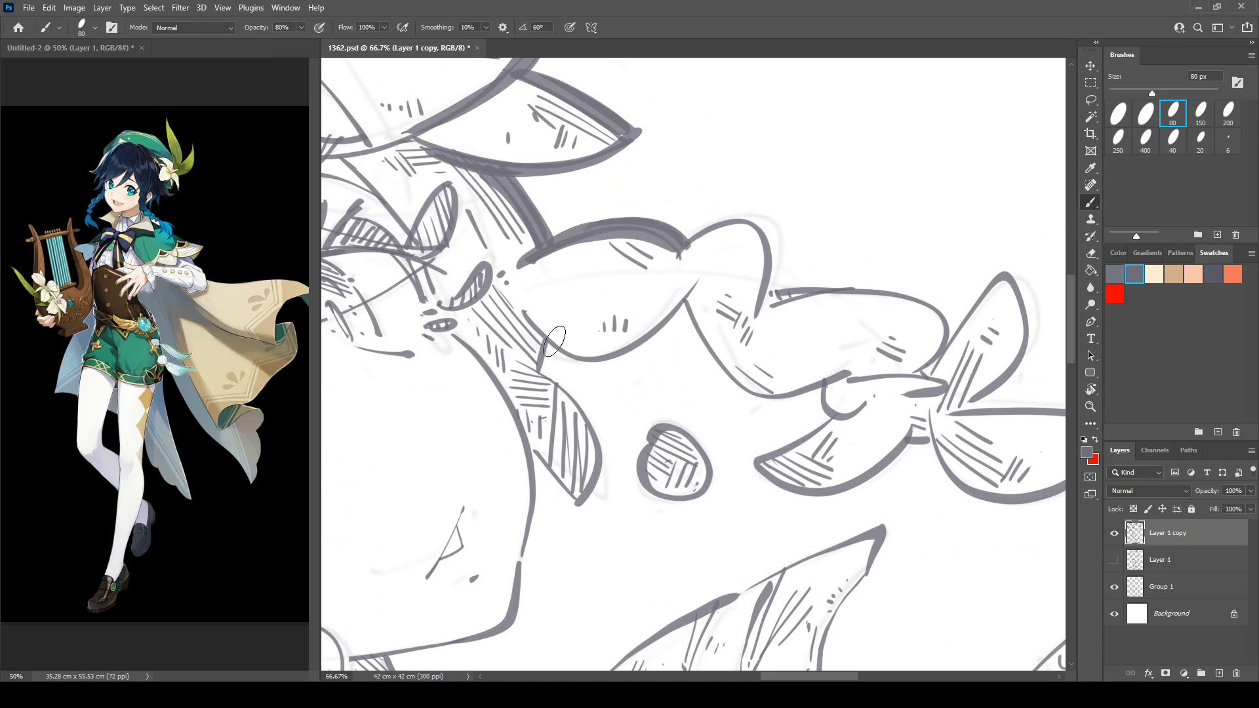
pyautogui.moveTo(525, 316)
pyautogui.mouseDown()
pyautogui.moveTo(541, 350)
pyautogui.moveTo(689, 293)
pyautogui.mouseUp()
pyautogui.moveTo(545, 356); pyautogui.dragTo(636, 344)
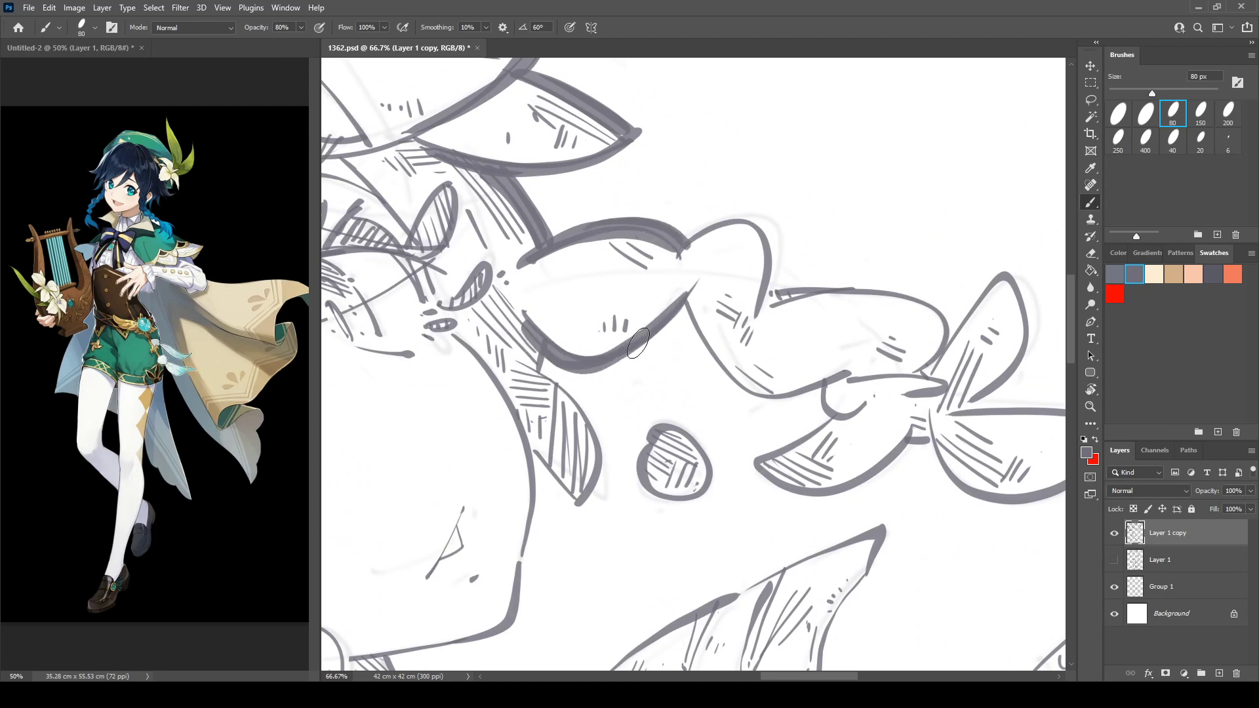
pyautogui.moveTo(689, 272)
pyautogui.mouseDown()
pyautogui.moveTo(534, 225)
pyautogui.moveTo(621, 214)
pyautogui.moveTo(600, 301)
pyautogui.moveTo(622, 316)
pyautogui.mouseUp()
pyautogui.hotkey('ctrl', 'z')
# Thicken the contours of the braid's second and third segments down to the tie at its end.
pyautogui.moveTo(588, 192)
pyautogui.mouseDown()
pyautogui.moveTo(605, 303)
pyautogui.moveTo(678, 324)
pyautogui.moveTo(583, 255)
pyautogui.moveTo(621, 321)
pyautogui.moveTo(674, 354)
pyautogui.mouseUp()
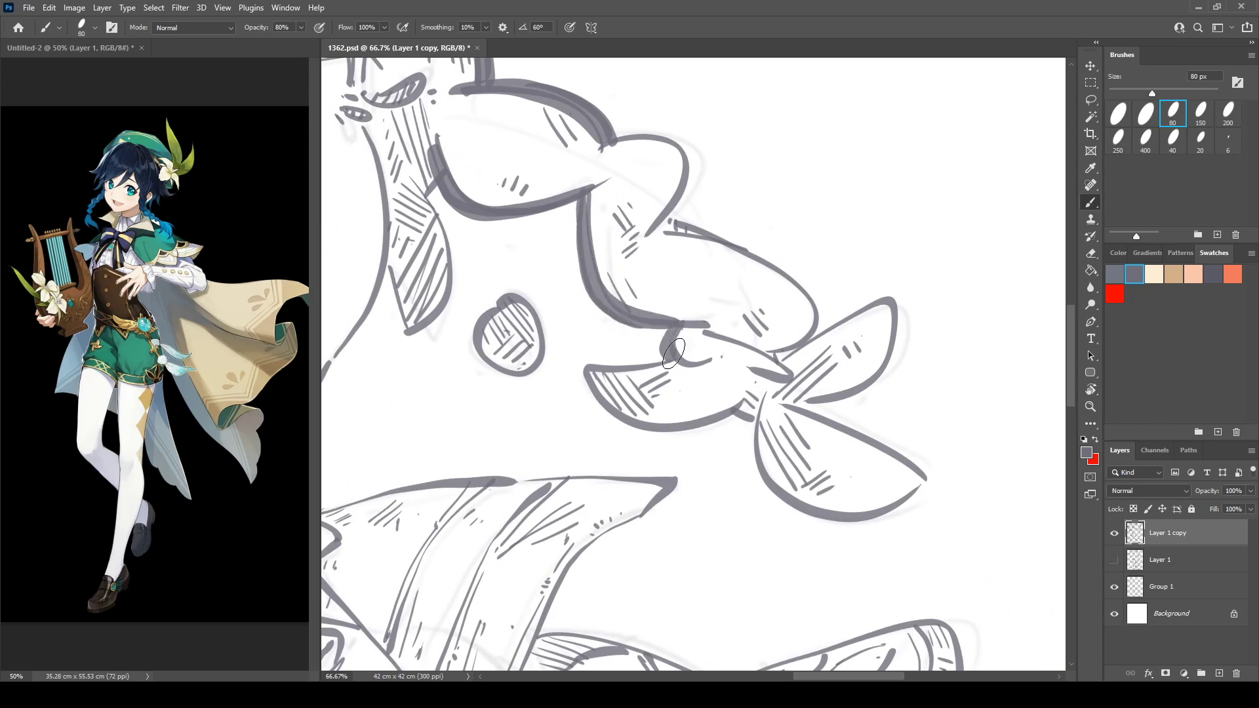
pyautogui.press('r')
pyautogui.moveTo(712, 185)
pyautogui.mouseDown()
pyautogui.moveTo(810, 223)
pyautogui.moveTo(656, 305)
pyautogui.mouseUp()
pyautogui.moveTo(596, 210)
pyautogui.mouseDown()
pyautogui.moveTo(635, 232)
pyautogui.moveTo(627, 298)
pyautogui.moveTo(574, 301)
pyautogui.moveTo(657, 247)
pyautogui.moveTo(610, 315)
pyautogui.moveTo(570, 315)
pyautogui.mouseUp()
pyautogui.moveTo(596, 312)
pyautogui.mouseDown()
pyautogui.moveTo(551, 214)
pyautogui.moveTo(617, 303)
pyautogui.moveTo(629, 375)
pyautogui.mouseUp()
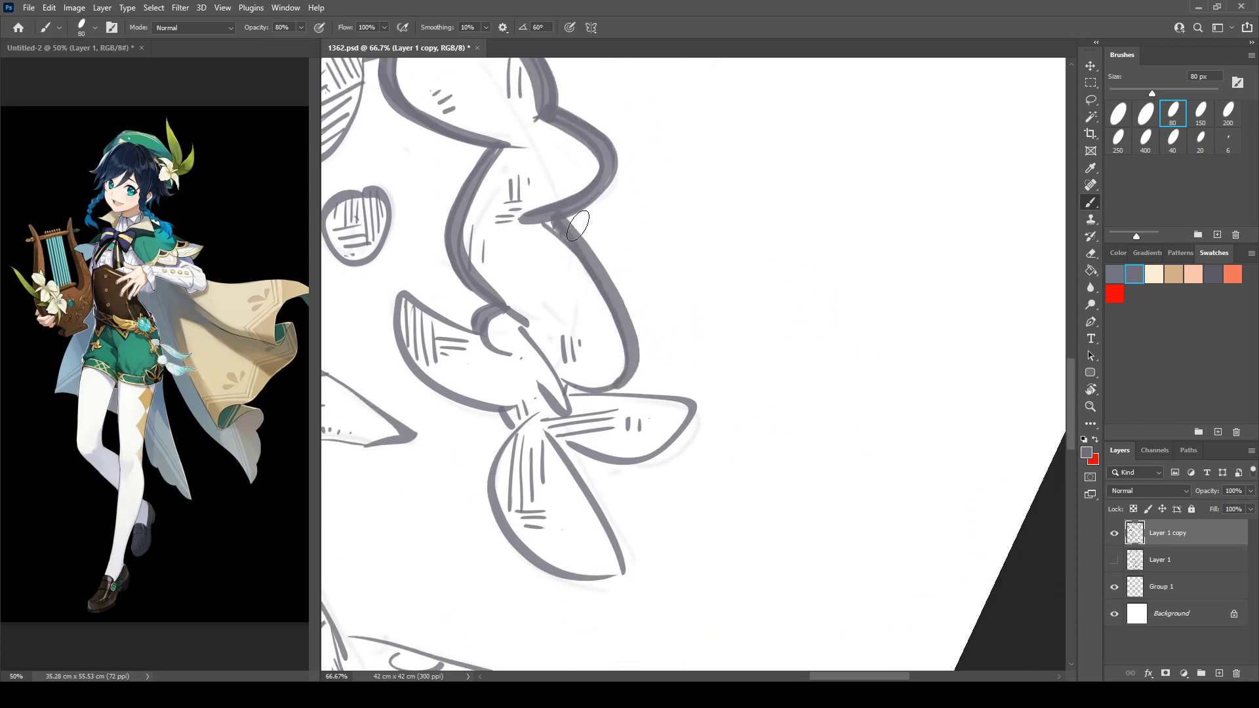
pyautogui.moveTo(577, 226)
pyautogui.mouseDown()
pyautogui.moveTo(635, 325)
pyautogui.moveTo(614, 389)
pyautogui.mouseUp()
pyautogui.moveTo(572, 215); pyautogui.dragTo(590, 248)
# Thicken the outline of the inner leaf-shaped tip beside the braid's tie and start the middle tip's outer contour.
pyautogui.press('r')
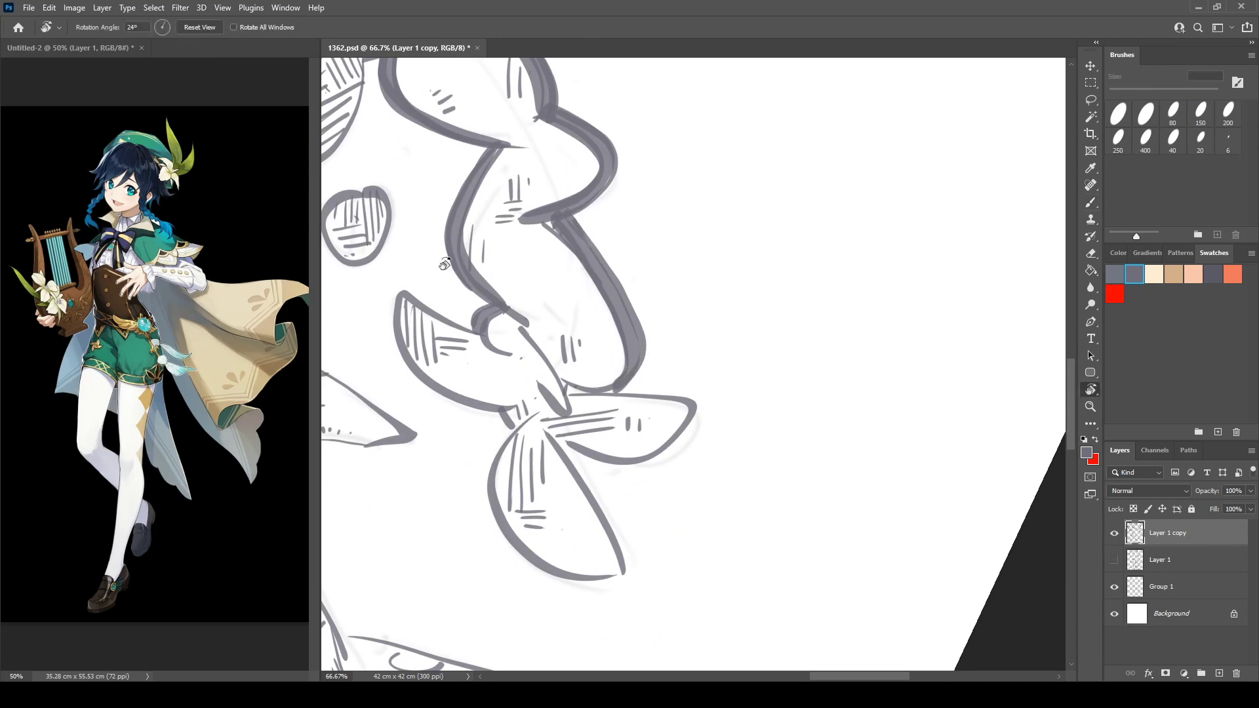
pyautogui.moveTo(442, 265); pyautogui.dragTo(511, 162)
pyautogui.moveTo(450, 198)
pyautogui.mouseDown()
pyautogui.moveTo(495, 177)
pyautogui.moveTo(514, 214)
pyautogui.mouseUp()
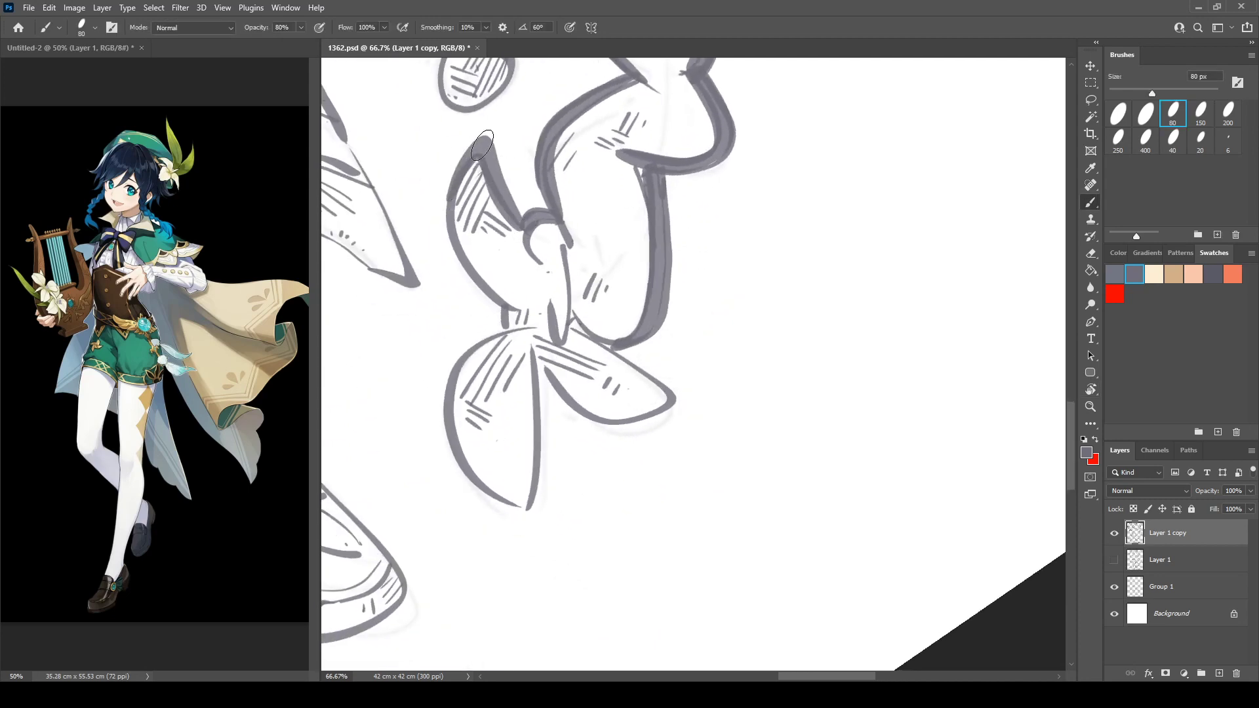
pyautogui.moveTo(482, 146)
pyautogui.mouseDown()
pyautogui.moveTo(511, 205)
pyautogui.moveTo(464, 262)
pyautogui.moveTo(469, 308)
pyautogui.moveTo(500, 314)
pyautogui.moveTo(514, 416)
pyautogui.moveTo(538, 269)
pyautogui.moveTo(526, 361)
pyautogui.moveTo(601, 440)
pyautogui.moveTo(679, 423)
pyautogui.mouseUp()
pyautogui.press('r')
pyautogui.press('space')
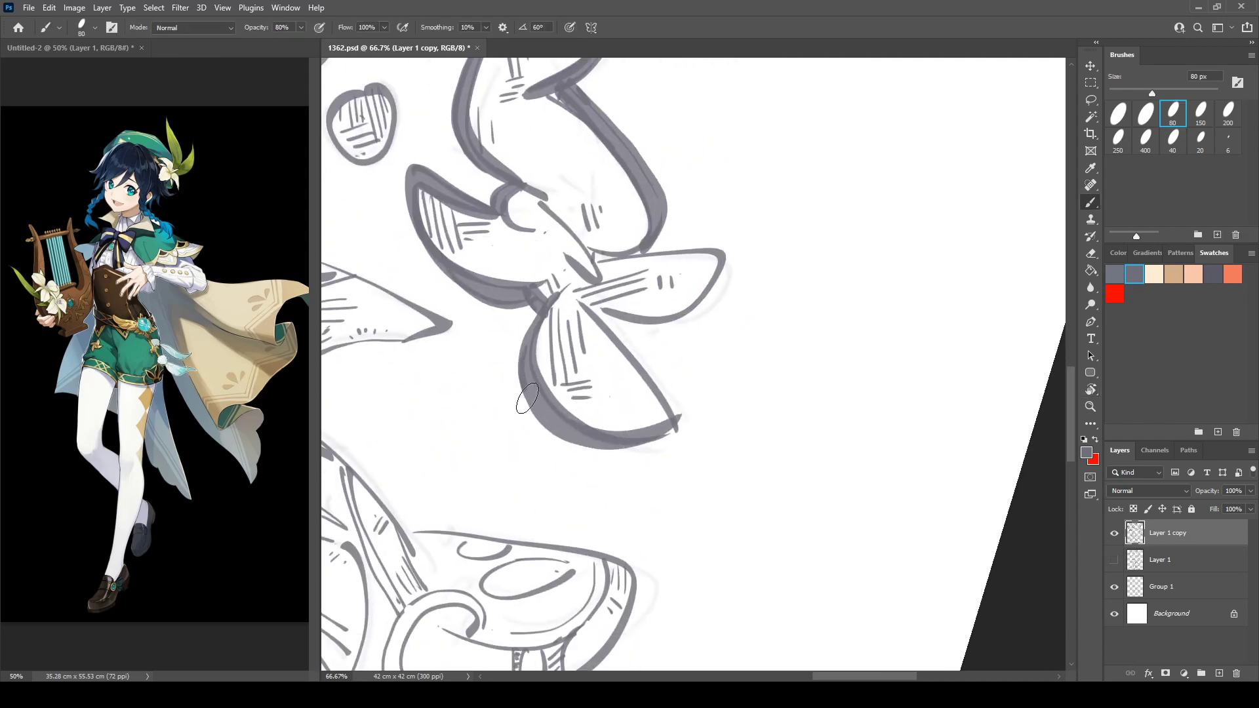
# Complete the thick outlines of the middle and outer leaf-shaped tips at the end of the braid.
pyautogui.moveTo(528, 398); pyautogui.dragTo(667, 422)
pyautogui.moveTo(587, 301); pyautogui.dragTo(662, 391)
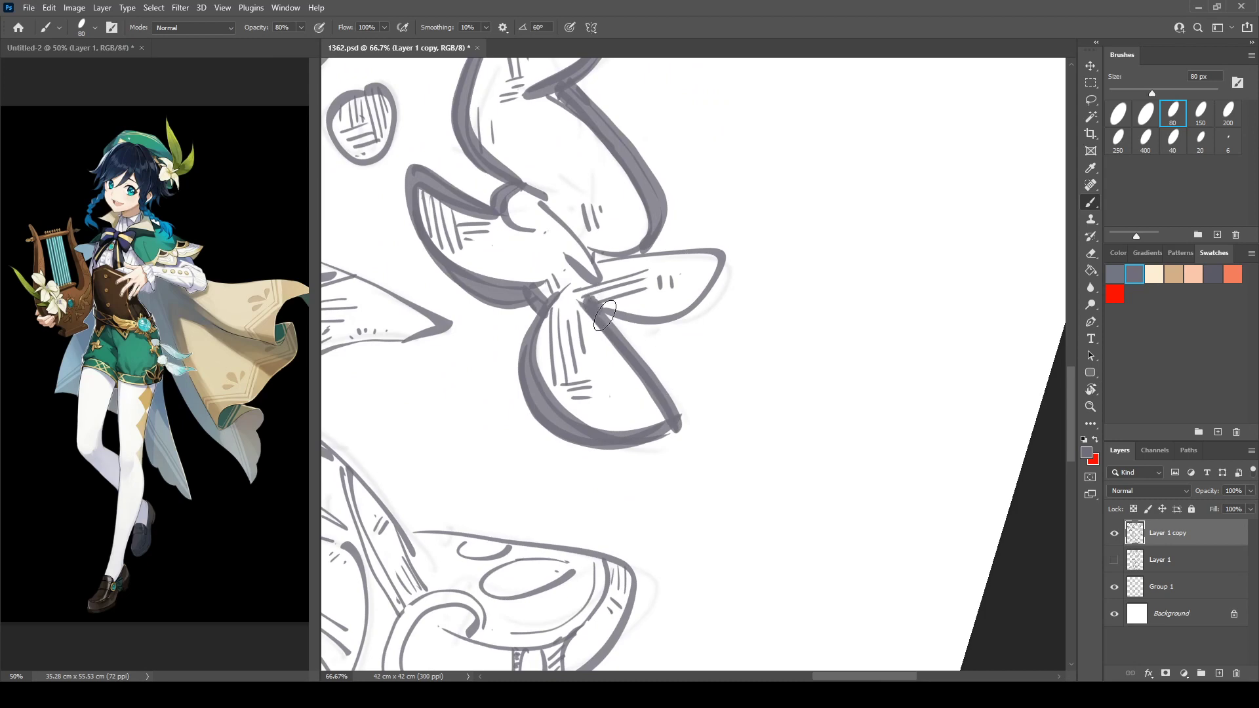
pyautogui.moveTo(604, 316); pyautogui.dragTo(720, 254)
pyautogui.moveTo(637, 257); pyautogui.dragTo(652, 319)
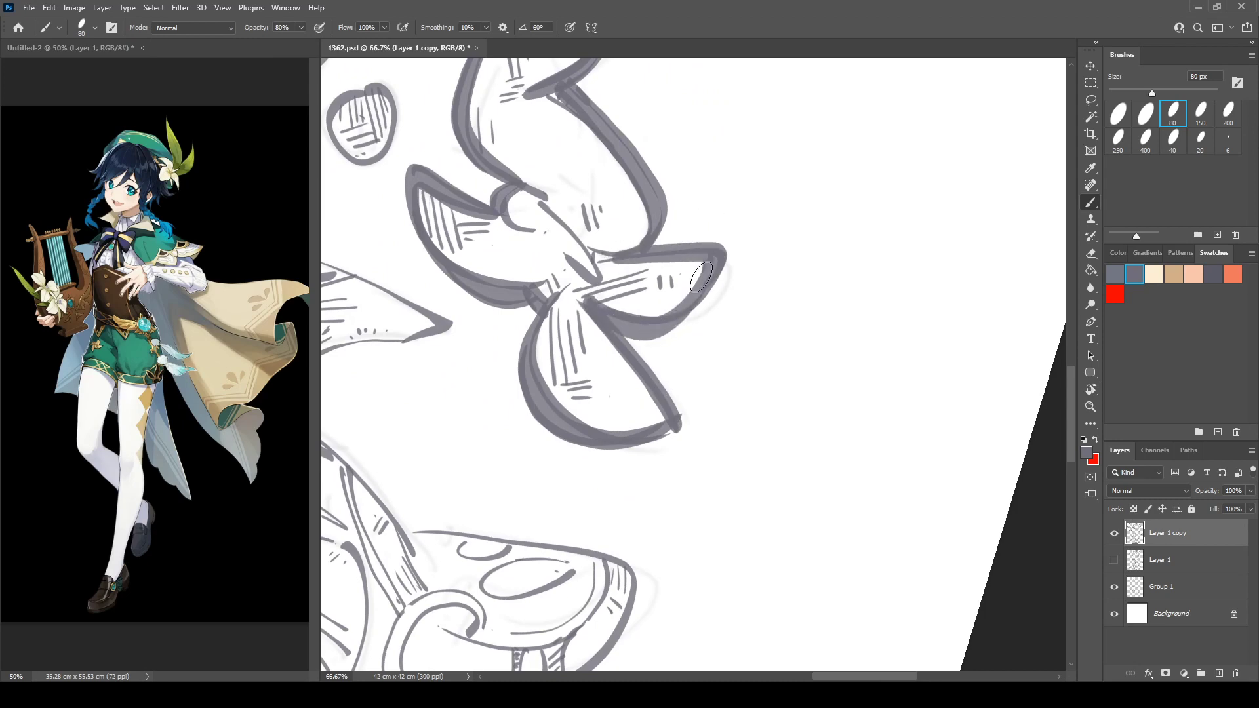
# Draw a thick contour around the rounded end of the hatched side lock next to the far cheek.
pyautogui.press('r')
pyautogui.moveTo(700, 277); pyautogui.dragTo(716, 262)
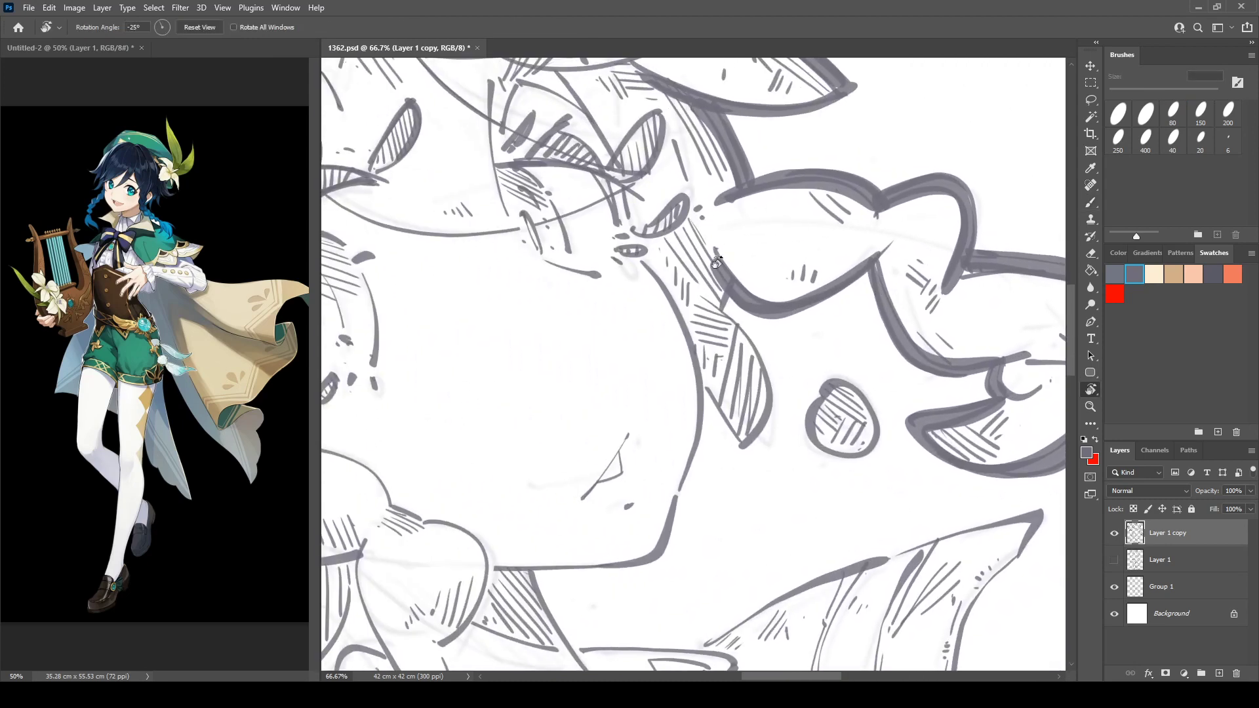
pyautogui.press('b')
pyautogui.moveTo(735, 305); pyautogui.dragTo(638, 202)
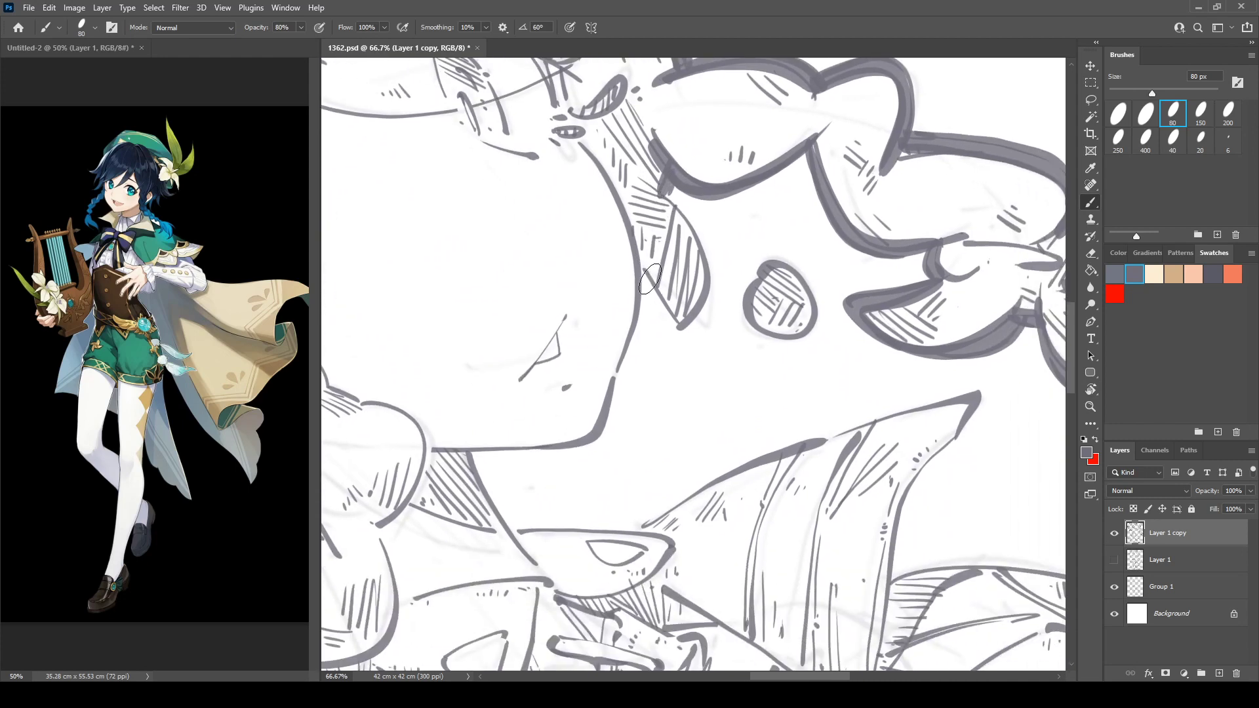
pyautogui.moveTo(650, 279); pyautogui.dragTo(695, 331)
pyautogui.moveTo(668, 183); pyautogui.dragTo(690, 337)
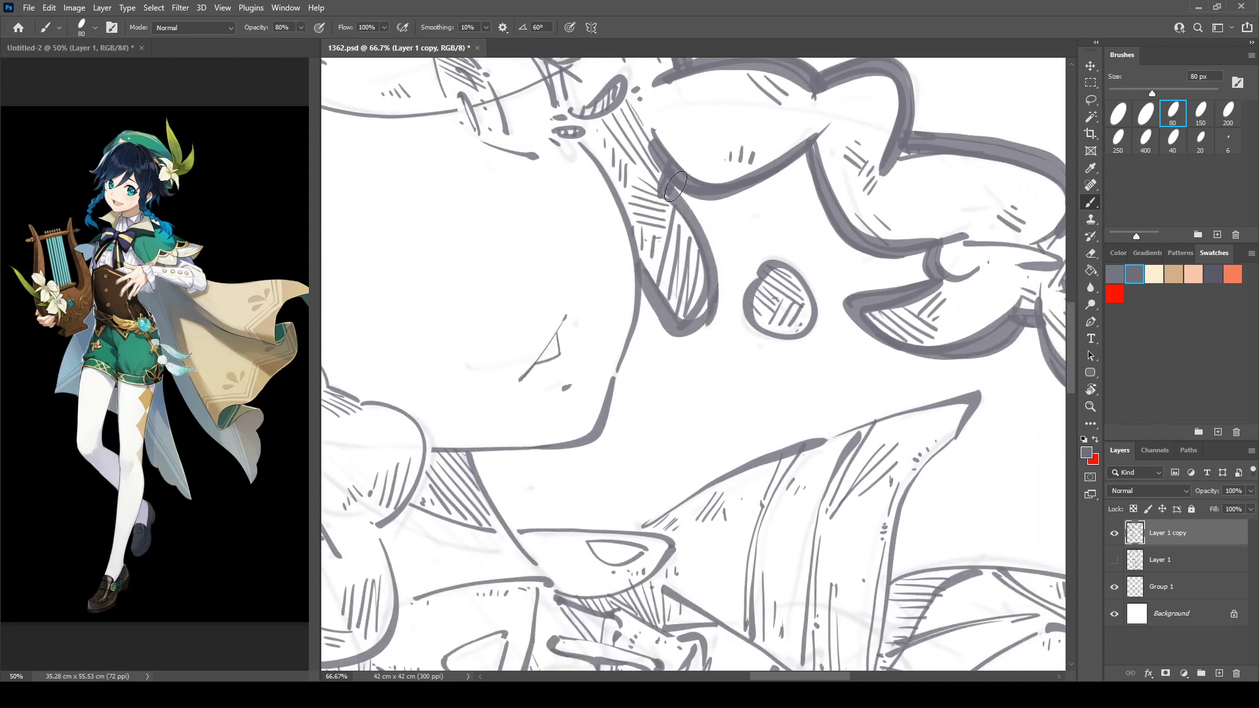
pyautogui.moveTo(676, 186)
pyautogui.mouseDown()
pyautogui.moveTo(713, 283)
pyautogui.moveTo(686, 345)
pyautogui.mouseUp()
# Fill the hatched oval bead between the side lock and the braid with the brush.
pyautogui.press('e')
pyautogui.press('b')
pyautogui.moveTo(773, 279)
pyautogui.mouseDown()
pyautogui.moveTo(759, 288)
pyautogui.moveTo(773, 280)
pyautogui.moveTo(813, 320)
pyautogui.moveTo(764, 327)
pyautogui.mouseUp()
# Fill in the far eye's thick upper lash line and its large outer lash.
pyautogui.press('space')
pyautogui.moveTo(696, 208)
pyautogui.mouseDown()
pyautogui.moveTo(781, 340)
pyautogui.moveTo(747, 157)
pyautogui.moveTo(781, 171)
pyautogui.mouseUp()
pyautogui.press('r')
pyautogui.press('space')
pyautogui.moveTo(754, 172); pyautogui.dragTo(756, 270)
pyautogui.press('b')
pyautogui.moveTo(652, 213)
pyautogui.mouseDown()
pyautogui.moveTo(728, 216)
pyautogui.moveTo(666, 225)
pyautogui.moveTo(714, 212)
pyautogui.moveTo(761, 239)
pyautogui.moveTo(819, 196)
pyautogui.moveTo(763, 269)
pyautogui.moveTo(697, 210)
pyautogui.moveTo(777, 269)
pyautogui.moveTo(808, 218)
pyautogui.moveTo(792, 242)
pyautogui.mouseUp()
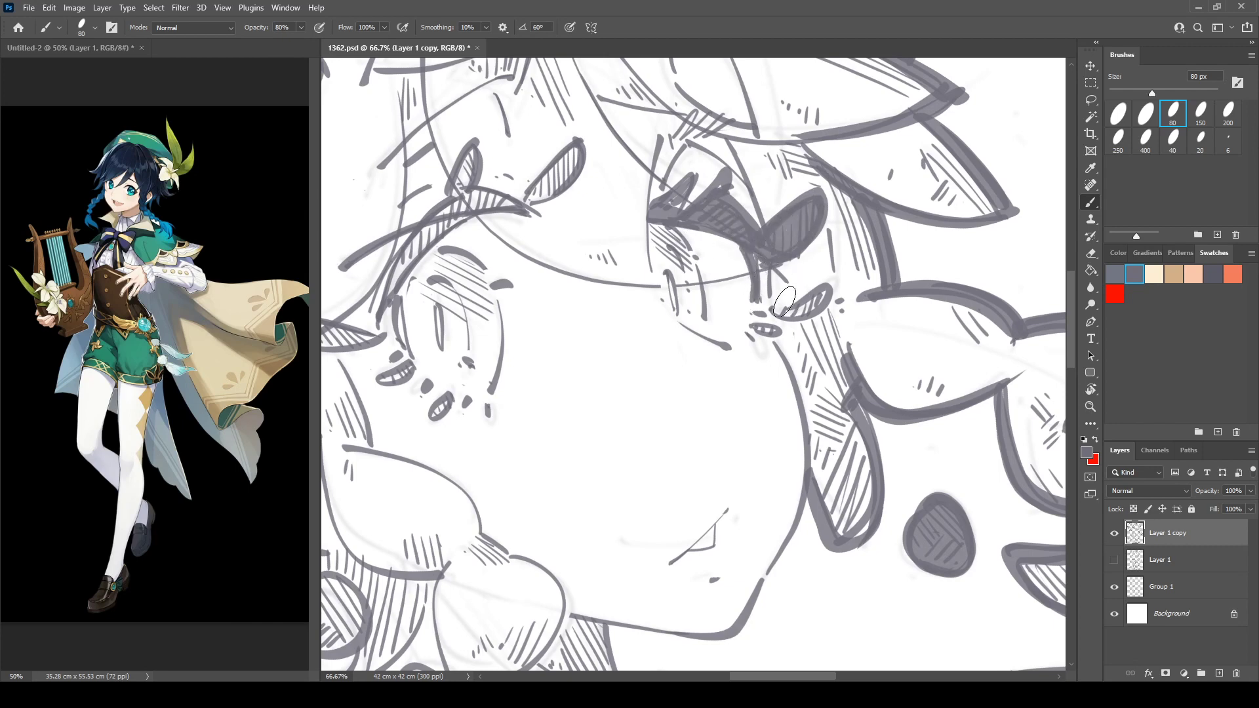
# Fill the far eye's small lower lashes and thicken the line along the eye's inner edge.
pyautogui.moveTo(784, 302); pyautogui.dragTo(825, 299)
pyautogui.moveTo(762, 326); pyautogui.dragTo(751, 337)
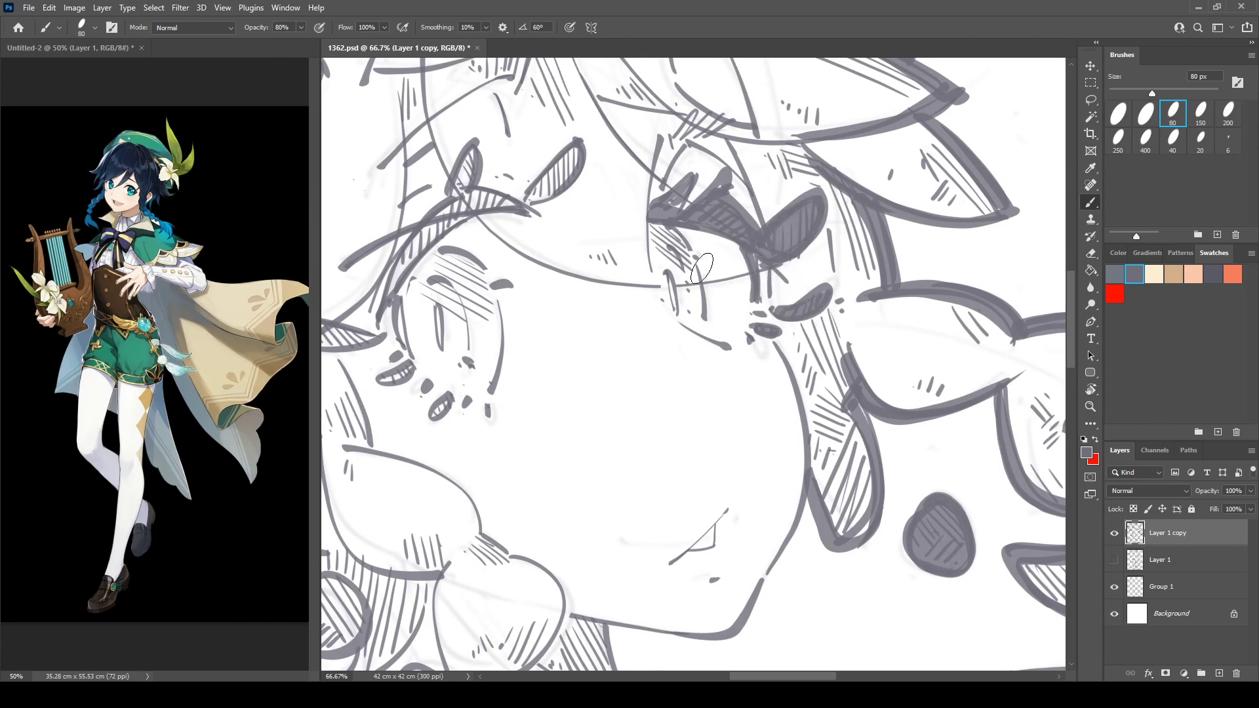
pyautogui.moveTo(650, 193); pyautogui.dragTo(650, 265)
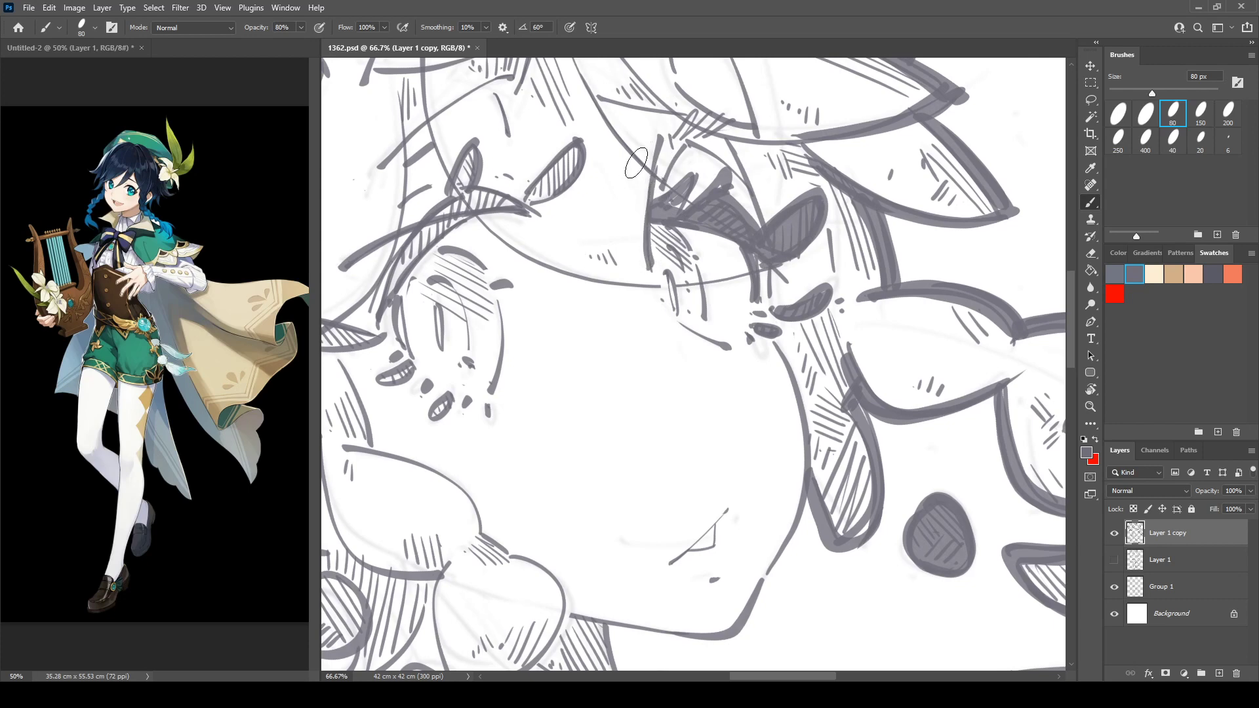
# Fill the near eye's outer lower lash and its upper lash band, redoing the first stroke.
pyautogui.press('r')
pyautogui.moveTo(636, 163); pyautogui.dragTo(739, 214)
pyautogui.press('b')
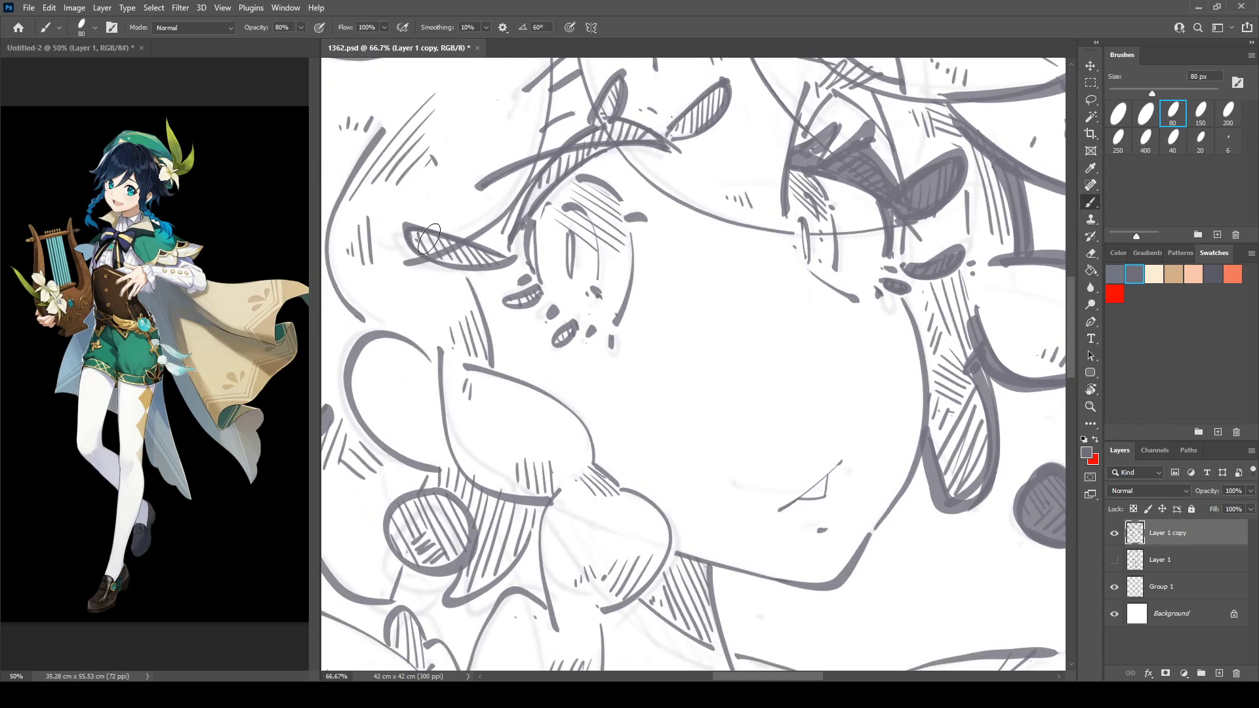
pyautogui.moveTo(406, 229); pyautogui.dragTo(505, 265)
pyautogui.hotkey('ctrl', 'z')
pyautogui.moveTo(420, 232)
pyautogui.mouseDown()
pyautogui.moveTo(506, 260)
pyautogui.moveTo(617, 125)
pyautogui.moveTo(651, 137)
pyautogui.moveTo(567, 183)
pyautogui.mouseUp()
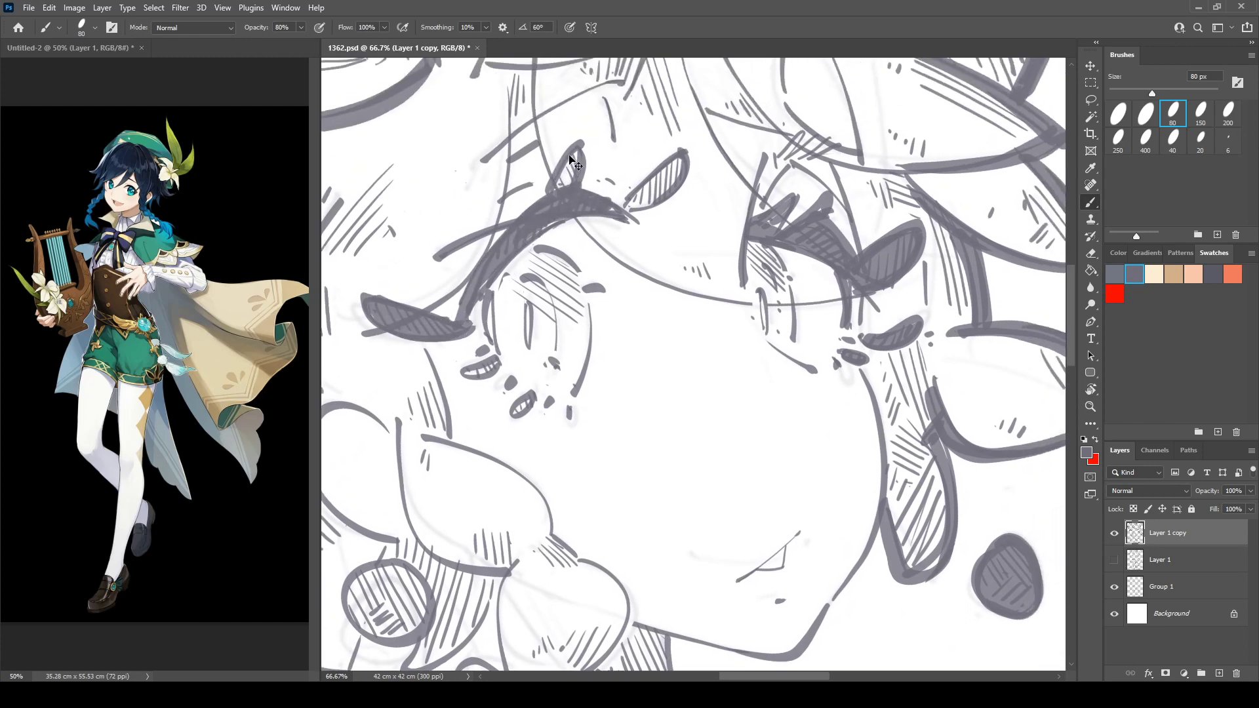
# Undo the last lash strokes, then refill the near eye's upper lash band and the two lashes rising above it.
pyautogui.hotkey('ctrl', 'z')
pyautogui.hotkey('ctrl', 'z')
pyautogui.hotkey('ctrl', 'z')
pyautogui.hotkey('ctrl', 'z')
pyautogui.moveTo(463, 323)
pyautogui.mouseDown()
pyautogui.moveTo(570, 187)
pyautogui.moveTo(591, 210)
pyautogui.moveTo(556, 168)
pyautogui.moveTo(553, 216)
pyautogui.mouseUp()
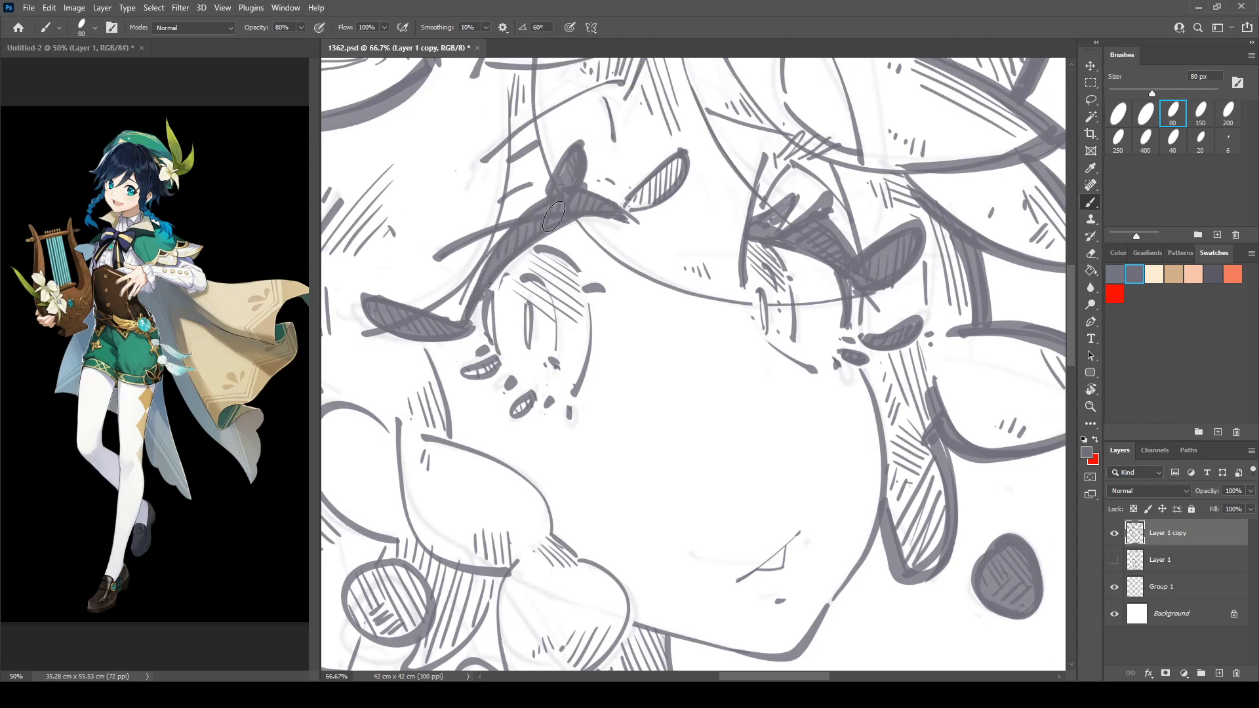
pyautogui.moveTo(577, 148)
pyautogui.mouseDown()
pyautogui.moveTo(585, 187)
pyautogui.moveTo(681, 162)
pyautogui.mouseUp()
pyautogui.moveTo(638, 206); pyautogui.dragTo(670, 161)
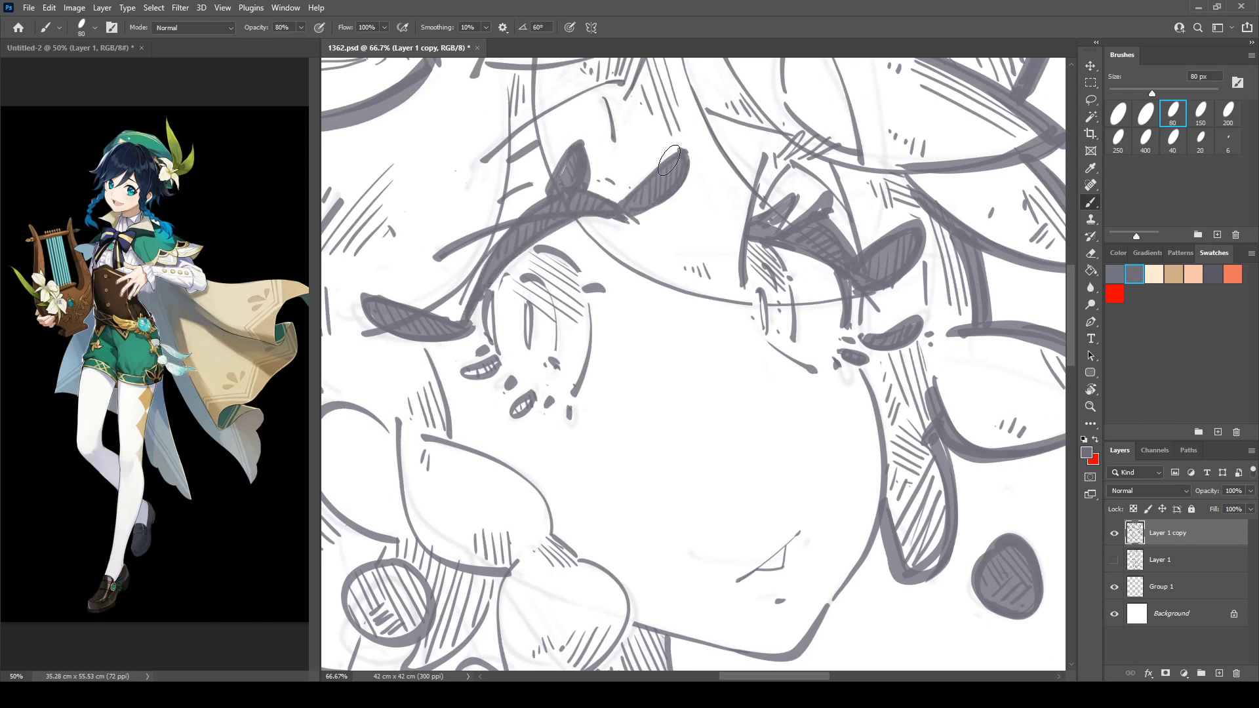
# Extend the far eye's upper lash line past its outer corner, redoing the stroke, and thicken the top of the near iris.
pyautogui.moveTo(535, 202)
pyautogui.mouseDown()
pyautogui.moveTo(644, 135)
pyautogui.moveTo(592, 168)
pyautogui.mouseUp()
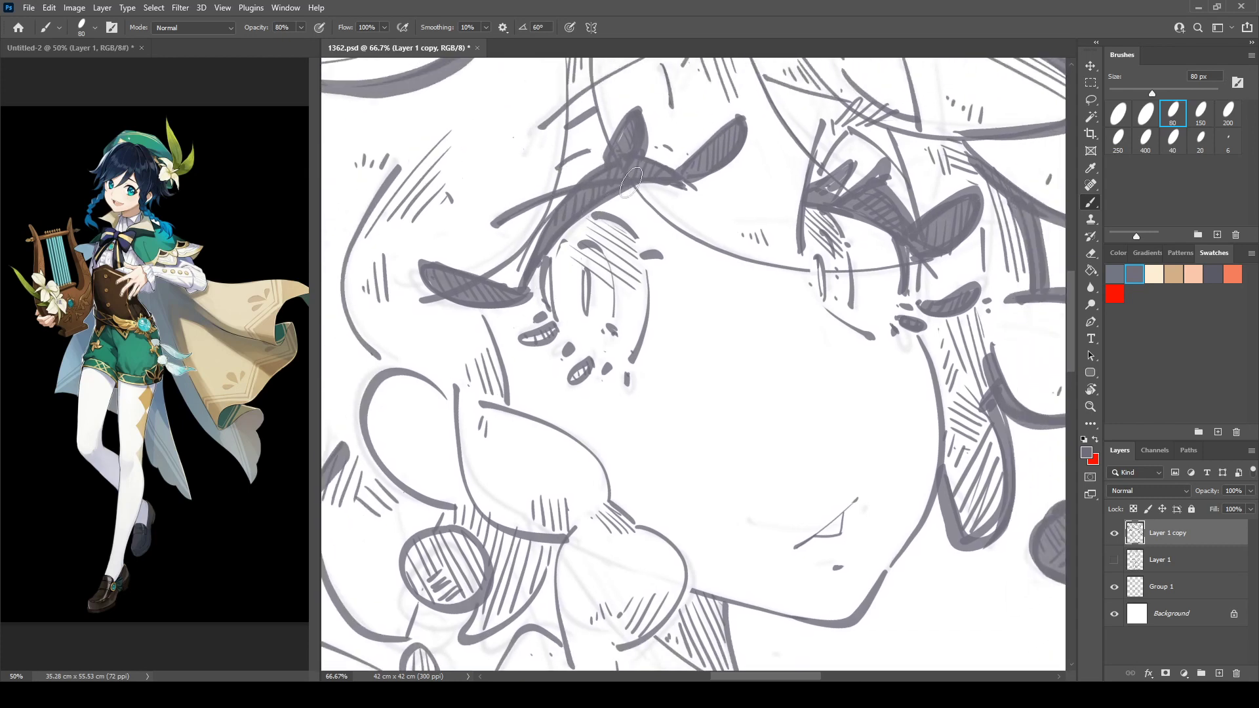
pyautogui.moveTo(815, 203); pyautogui.dragTo(963, 284)
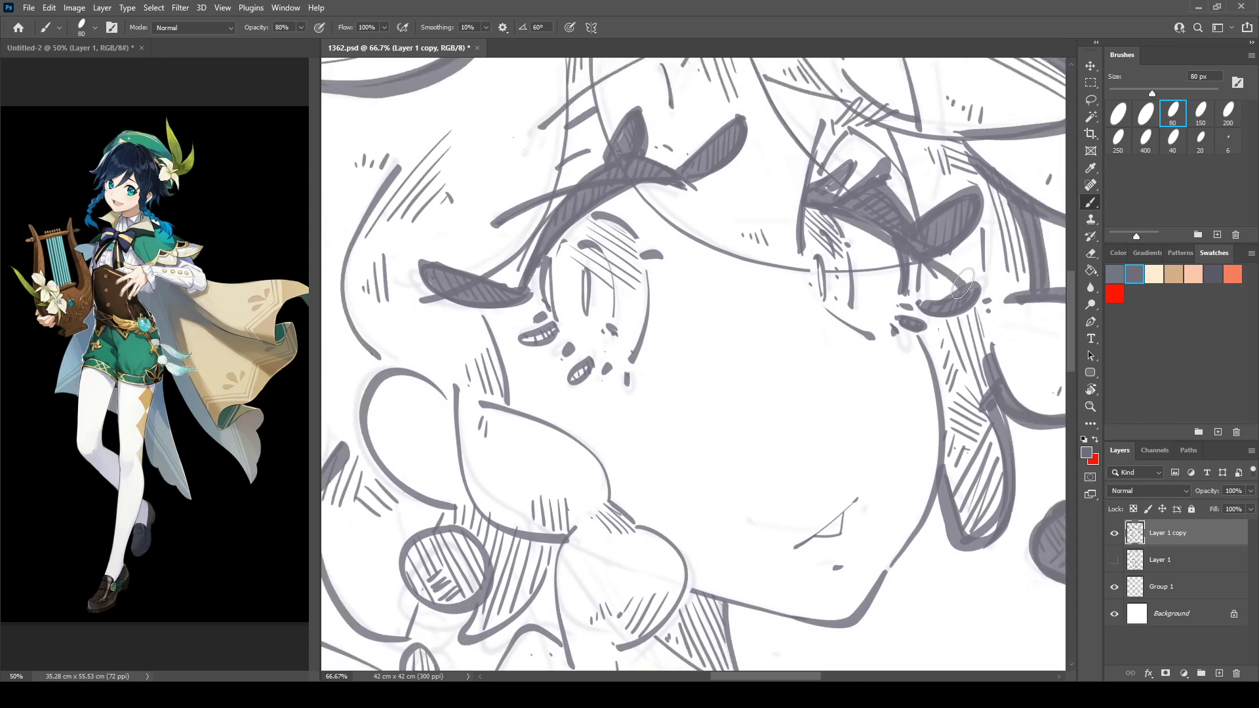
pyautogui.hotkey('ctrl', 'z')
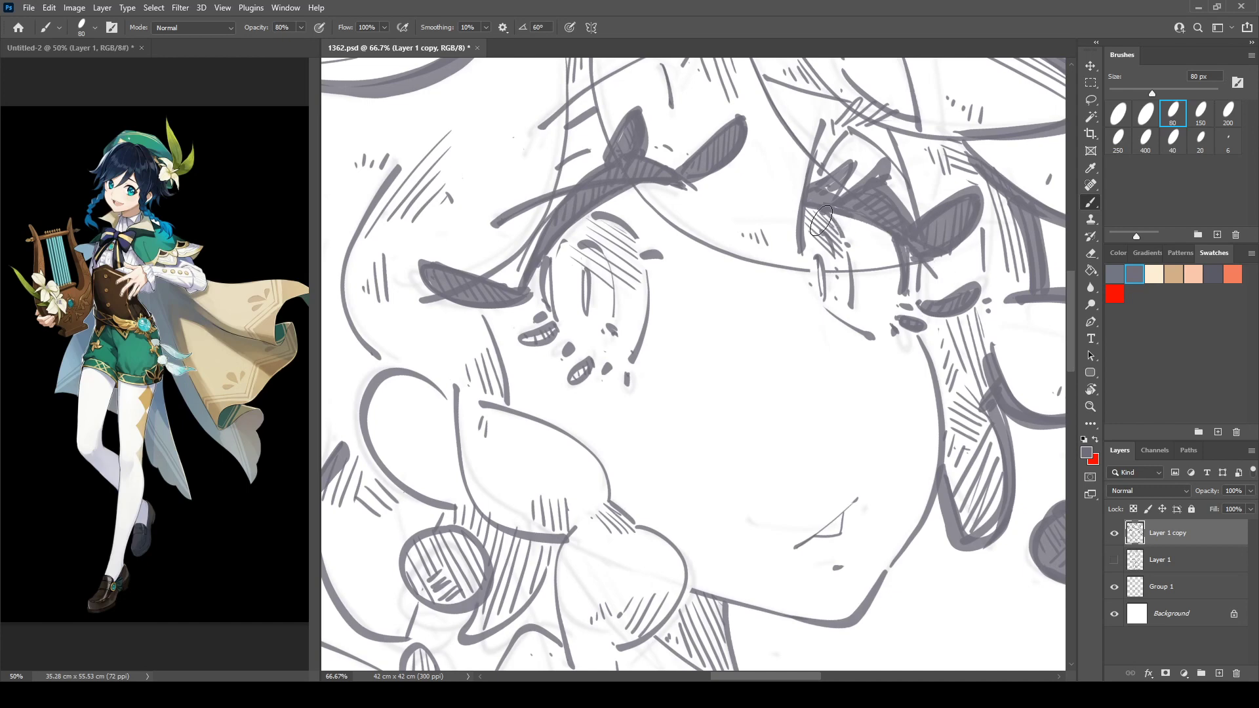
pyautogui.moveTo(817, 204); pyautogui.dragTo(960, 271)
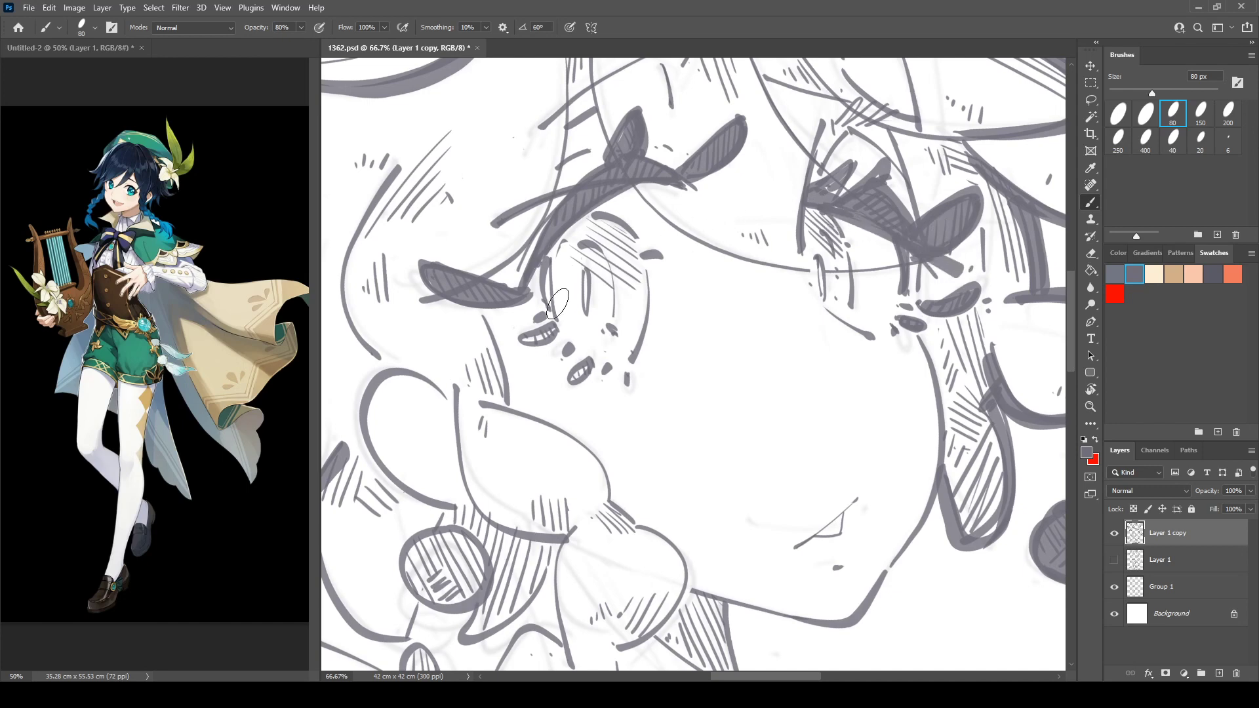
pyautogui.moveTo(588, 222); pyautogui.dragTo(624, 225)
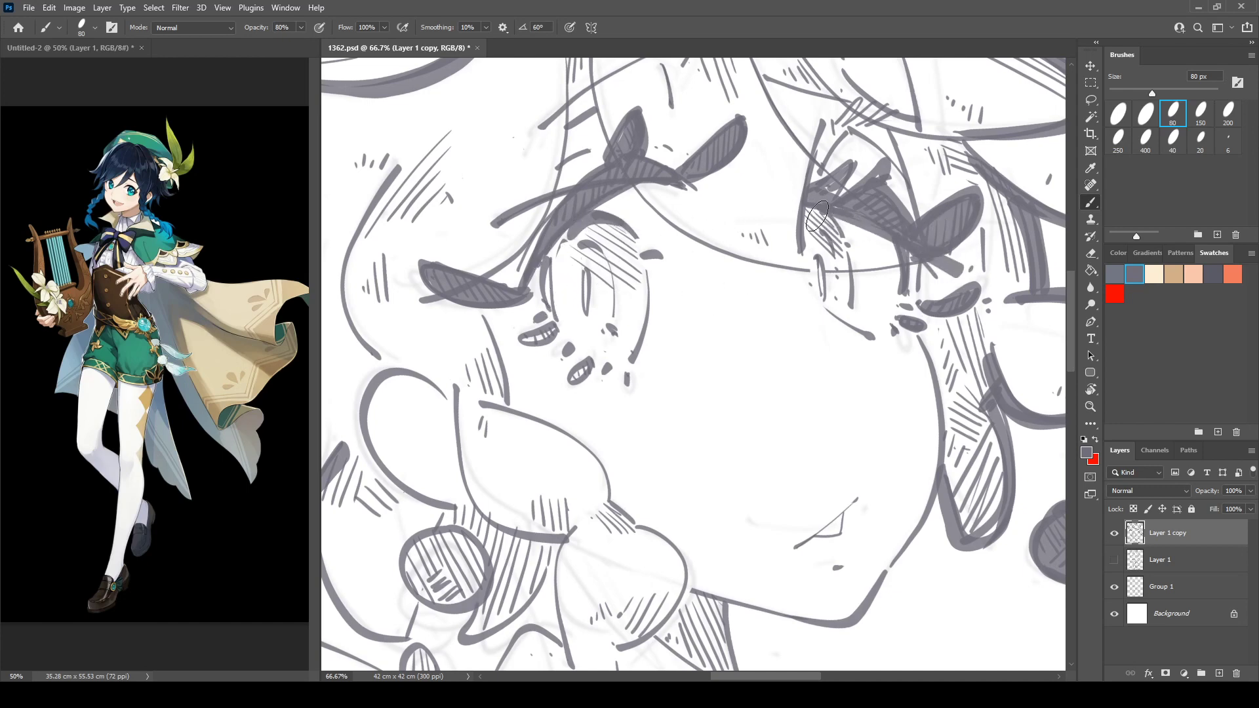
# Fill the near eye's lower lashes solid and mirror the canvas view horizontally.
pyautogui.moveTo(538, 339); pyautogui.dragTo(577, 354)
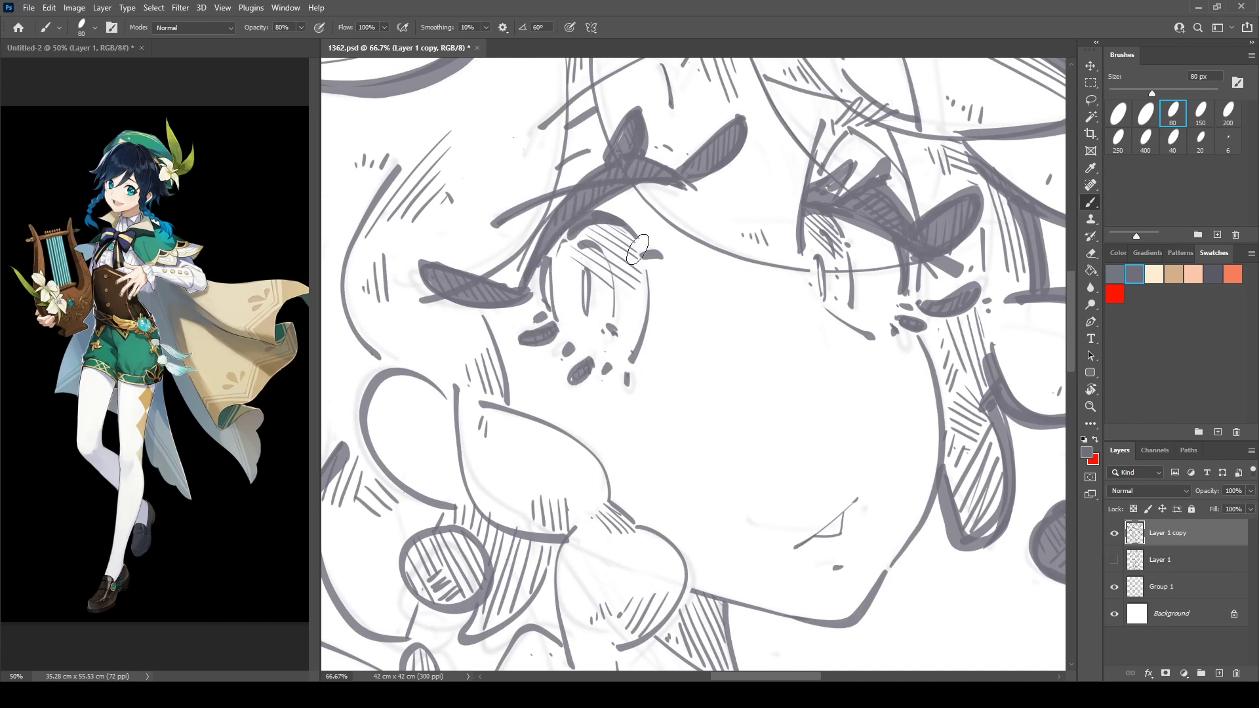
pyautogui.moveTo(647, 275); pyautogui.dragTo(647, 258)
pyautogui.hotkey('ctrl', 'shift', 'h')
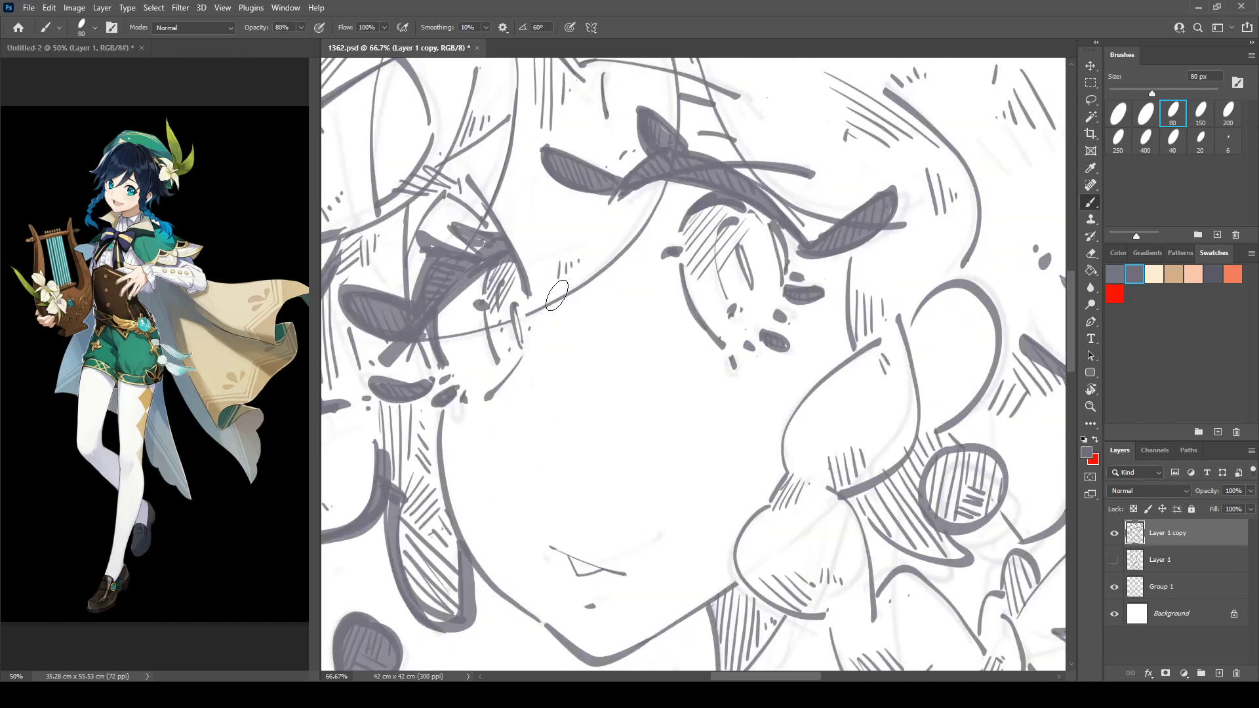
# Thicken the face contour along the cheek, jaw and chin up to the braid, redoing the first stroke.
pyautogui.moveTo(557, 296)
pyautogui.mouseDown()
pyautogui.moveTo(585, 223)
pyautogui.moveTo(582, 183)
pyautogui.moveTo(490, 160)
pyautogui.moveTo(531, 194)
pyautogui.mouseUp()
pyautogui.moveTo(448, 268)
pyautogui.mouseDown()
pyautogui.moveTo(467, 410)
pyautogui.moveTo(594, 518)
pyautogui.moveTo(711, 436)
pyautogui.mouseUp()
pyautogui.hotkey('ctrl', 'z')
pyautogui.moveTo(545, 475)
pyautogui.mouseDown()
pyautogui.moveTo(579, 510)
pyautogui.moveTo(744, 438)
pyautogui.mouseUp()
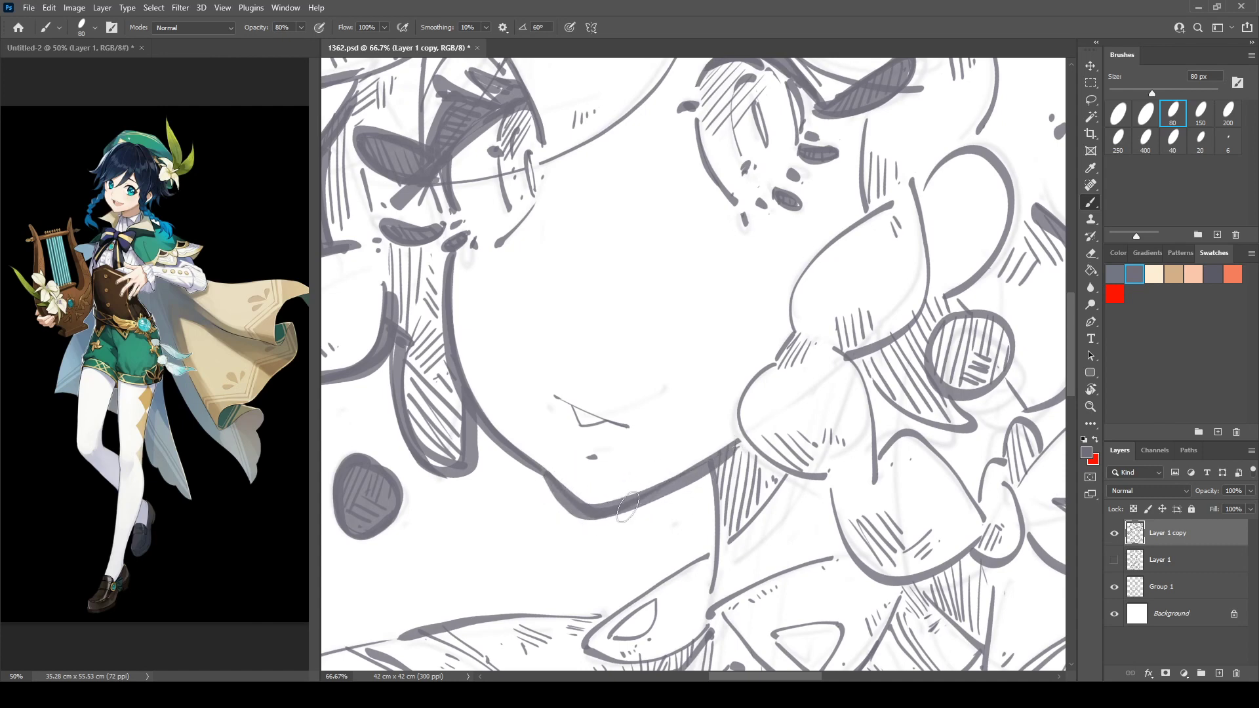
pyautogui.moveTo(627, 507)
pyautogui.mouseDown()
pyautogui.moveTo(748, 432)
pyautogui.moveTo(755, 322)
pyautogui.moveTo(748, 447)
pyautogui.mouseUp()
# Thicken the neck line and fill the shadow under the jaw, undoing the first fill and repainting it within the hatched area.
pyautogui.moveTo(741, 382); pyautogui.dragTo(746, 445)
pyautogui.moveTo(750, 328)
pyautogui.mouseDown()
pyautogui.moveTo(719, 433)
pyautogui.moveTo(755, 435)
pyautogui.moveTo(740, 482)
pyautogui.moveTo(775, 438)
pyautogui.mouseUp()
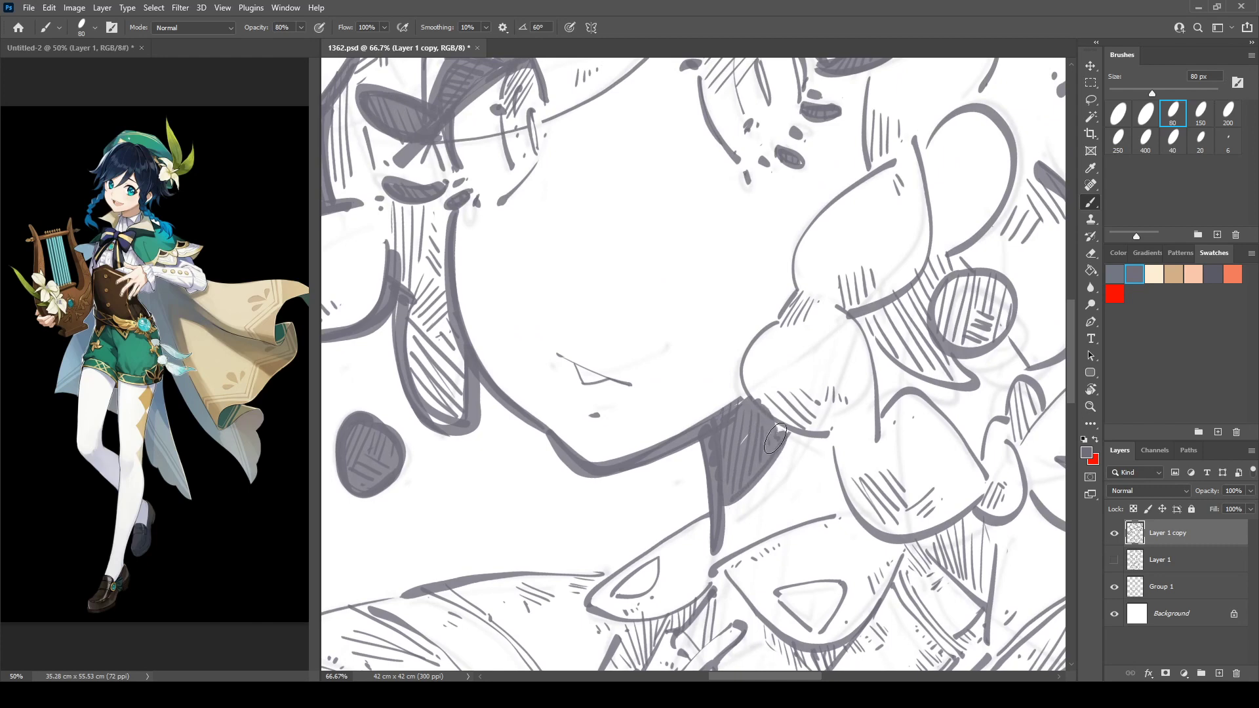
pyautogui.hotkey('ctrl', 'z')
pyautogui.press('e')
pyautogui.moveTo(734, 501)
pyautogui.mouseDown()
pyautogui.moveTo(789, 440)
pyautogui.moveTo(718, 509)
pyautogui.mouseUp()
pyautogui.press('b')
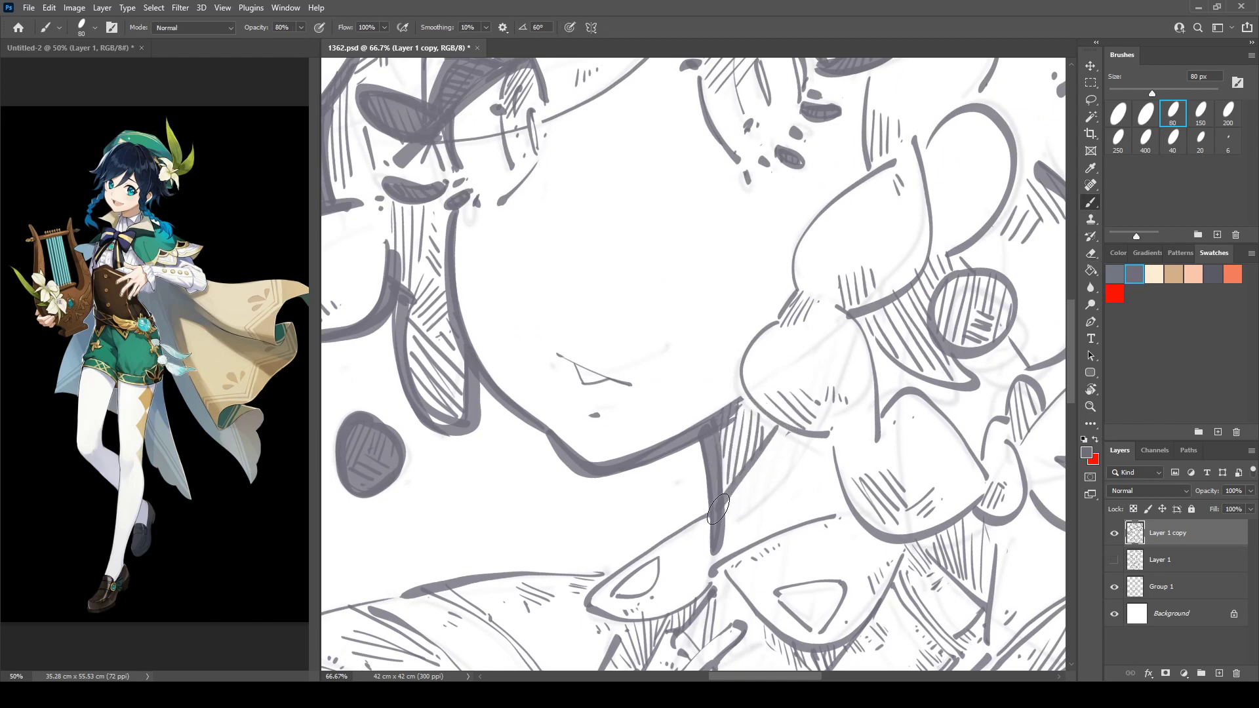
pyautogui.moveTo(716, 449)
pyautogui.mouseDown()
pyautogui.moveTo(729, 426)
pyautogui.moveTo(750, 434)
pyautogui.moveTo(752, 410)
pyautogui.moveTo(757, 446)
pyautogui.mouseUp()
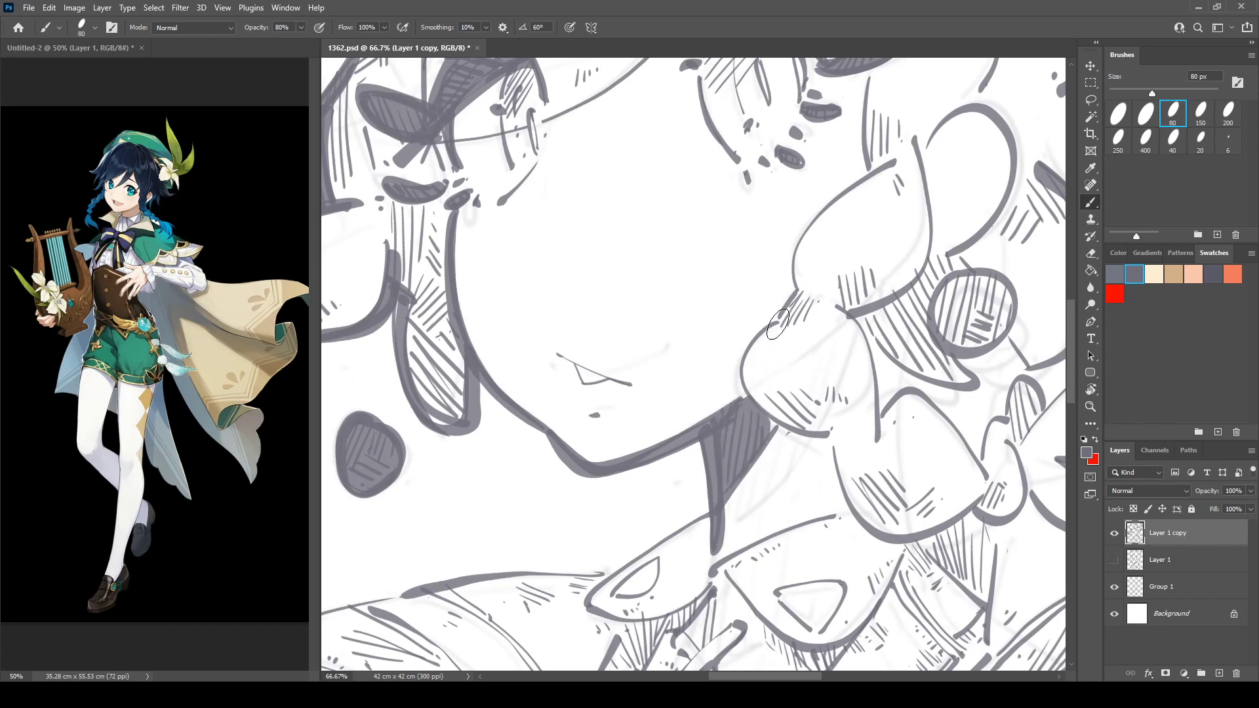
# Thicken the outlines of the near braid's two upper segments and the hair line beside the cheek.
pyautogui.moveTo(778, 325)
pyautogui.mouseDown()
pyautogui.moveTo(746, 395)
pyautogui.moveTo(820, 434)
pyautogui.mouseUp()
pyautogui.moveTo(838, 386); pyautogui.dragTo(684, 448)
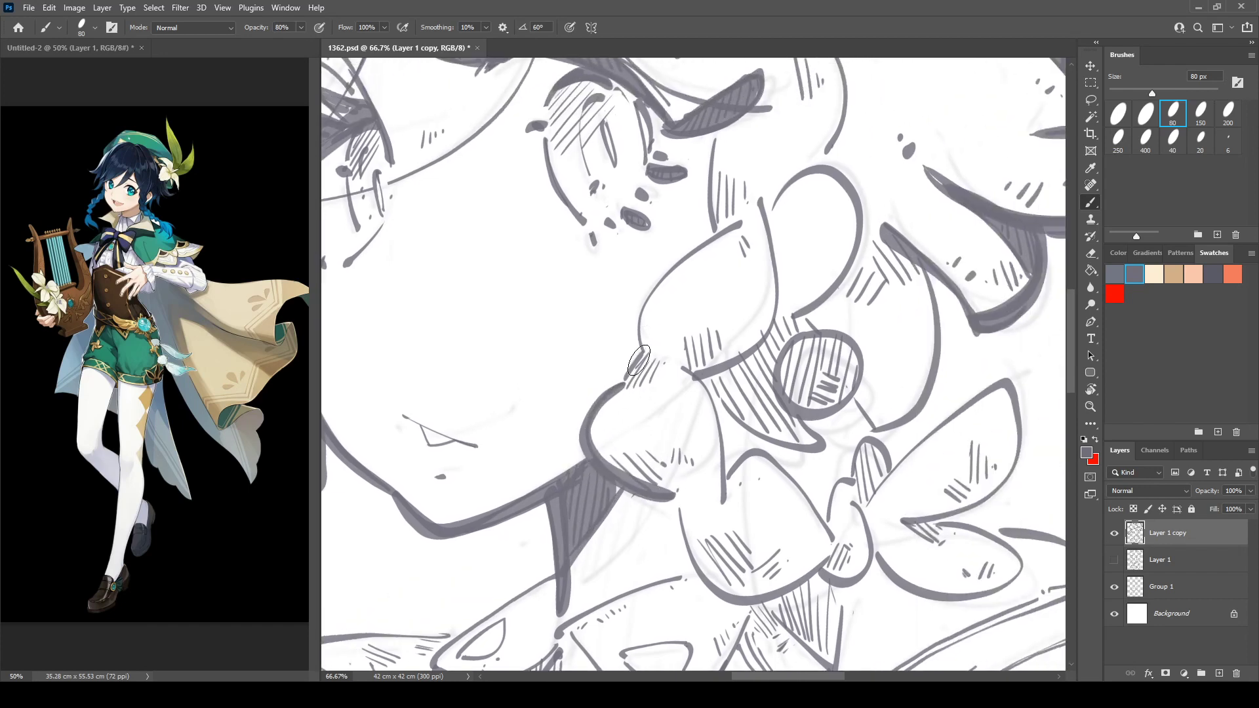
pyautogui.moveTo(638, 360); pyautogui.dragTo(732, 231)
pyautogui.moveTo(719, 130); pyautogui.dragTo(716, 241)
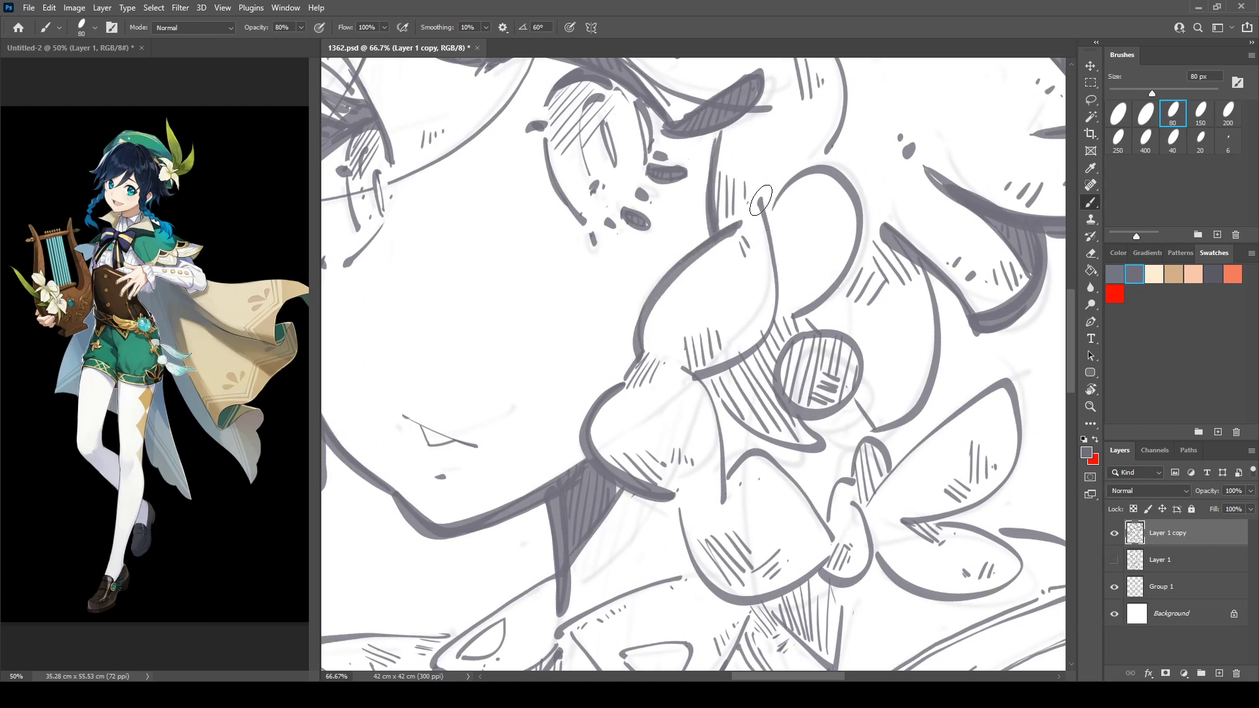
pyautogui.moveTo(761, 200)
pyautogui.mouseDown()
pyautogui.moveTo(766, 320)
pyautogui.moveTo(704, 382)
pyautogui.moveTo(727, 506)
pyautogui.moveTo(633, 349)
pyautogui.moveTo(597, 407)
pyautogui.mouseUp()
pyautogui.moveTo(713, 429); pyautogui.dragTo(728, 413)
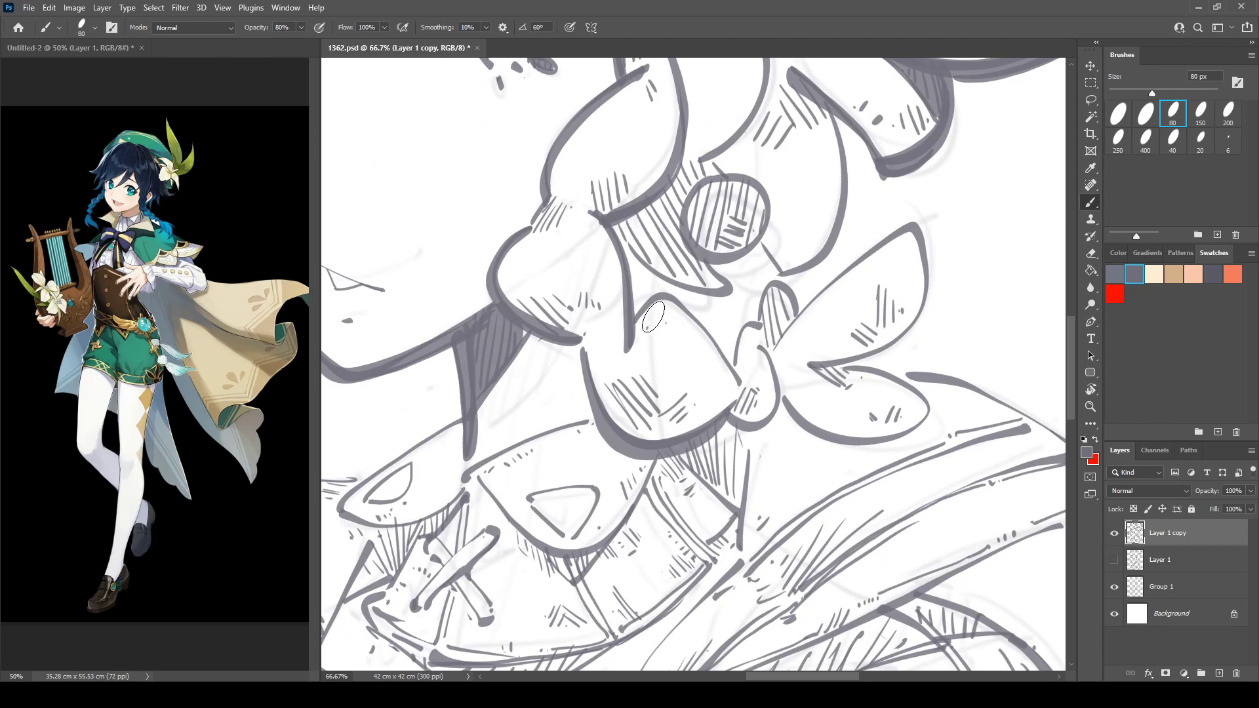
# Thicken the contours of the braid's lowest segment, its tie and the shaded hair edge beneath the round bead.
pyautogui.moveTo(634, 317)
pyautogui.mouseDown()
pyautogui.moveTo(689, 313)
pyautogui.moveTo(734, 373)
pyautogui.mouseUp()
pyautogui.moveTo(749, 429); pyautogui.dragTo(777, 397)
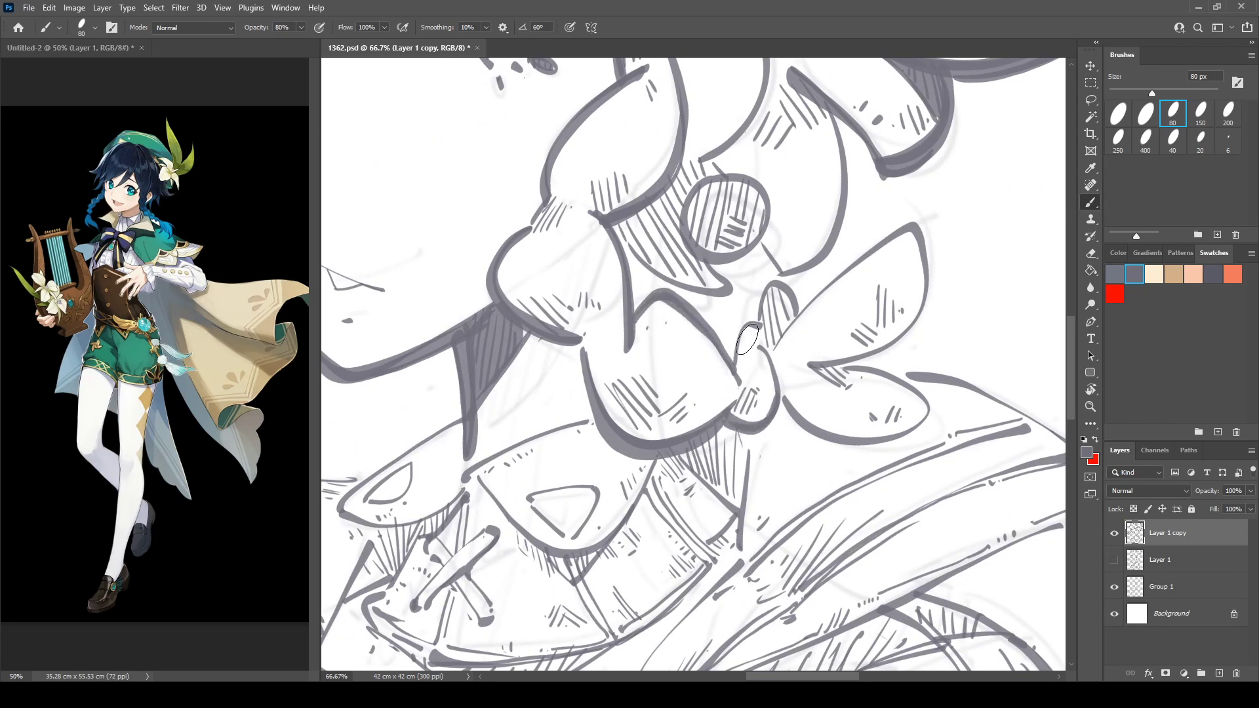
pyautogui.moveTo(732, 360); pyautogui.dragTo(758, 319)
pyautogui.moveTo(679, 284)
pyautogui.mouseDown()
pyautogui.moveTo(890, 271)
pyautogui.moveTo(724, 330)
pyautogui.mouseUp()
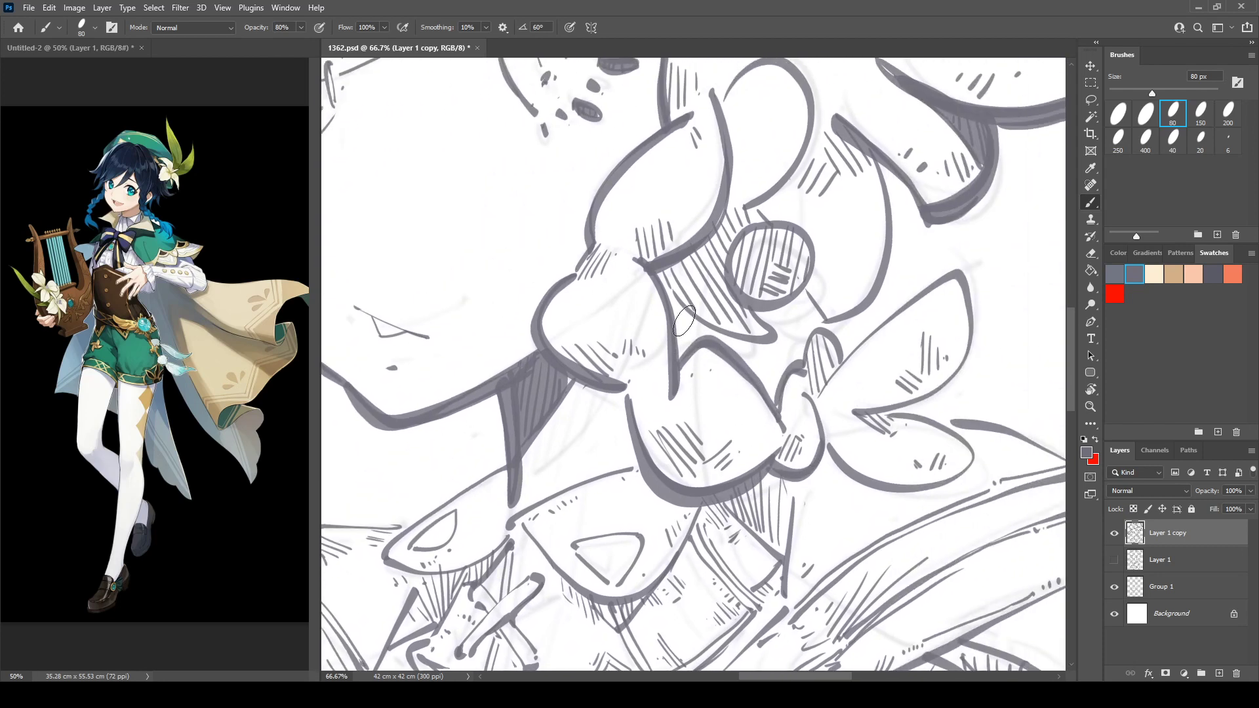
pyautogui.moveTo(671, 293)
pyautogui.mouseDown()
pyautogui.moveTo(742, 343)
pyautogui.moveTo(779, 332)
pyautogui.mouseUp()
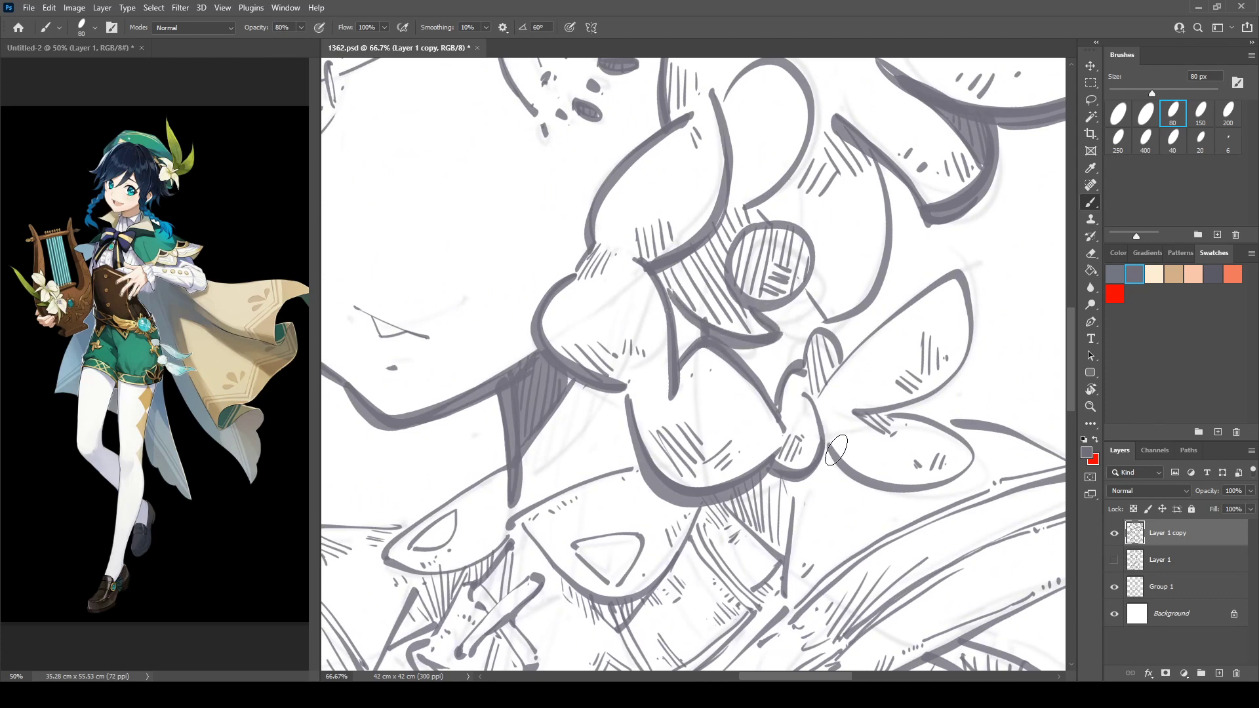
# Thicken the outlines of the two leaf-shaped tufts at the end of the near braid.
pyautogui.moveTo(837, 450)
pyautogui.mouseDown()
pyautogui.moveTo(860, 484)
pyautogui.moveTo(1000, 445)
pyautogui.mouseUp()
pyautogui.moveTo(806, 356)
pyautogui.mouseDown()
pyautogui.moveTo(840, 353)
pyautogui.moveTo(834, 369)
pyautogui.moveTo(951, 277)
pyautogui.moveTo(971, 327)
pyautogui.moveTo(889, 402)
pyautogui.moveTo(898, 416)
pyautogui.moveTo(964, 347)
pyautogui.mouseUp()
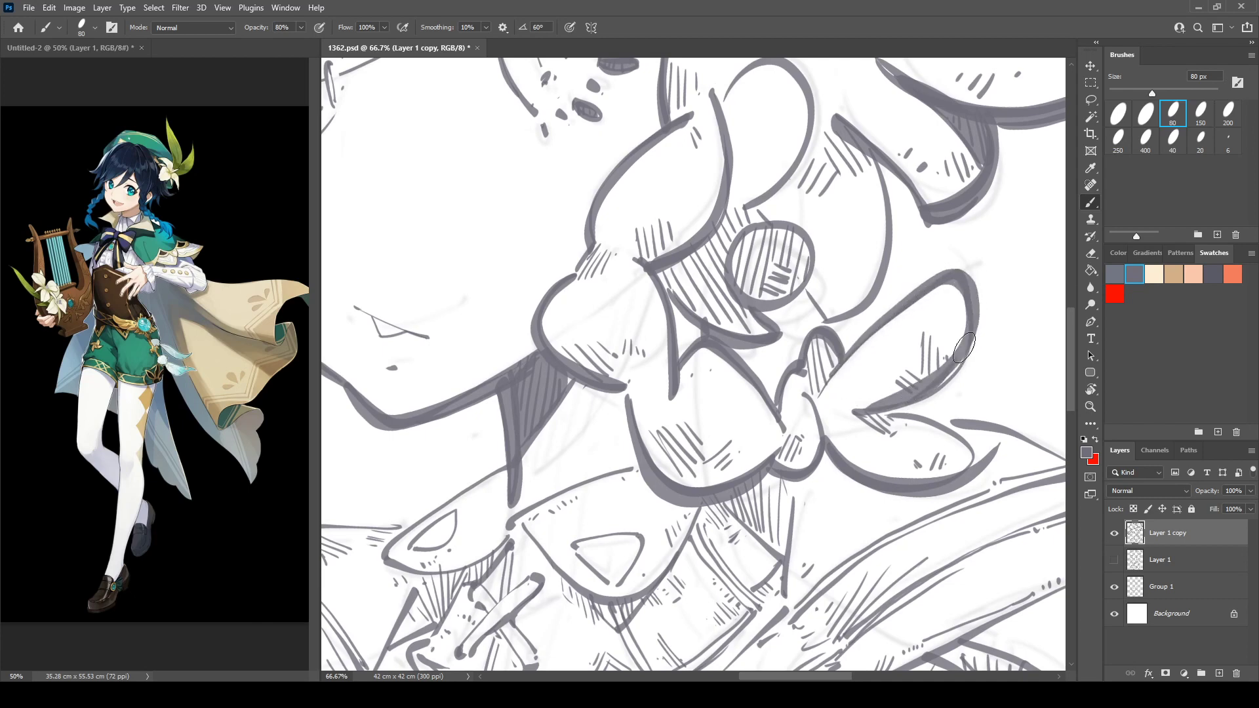
pyautogui.moveTo(890, 402)
pyautogui.mouseDown()
pyautogui.moveTo(981, 455)
pyautogui.moveTo(837, 505)
pyautogui.mouseUp()
pyautogui.press('e')
pyautogui.press('b')
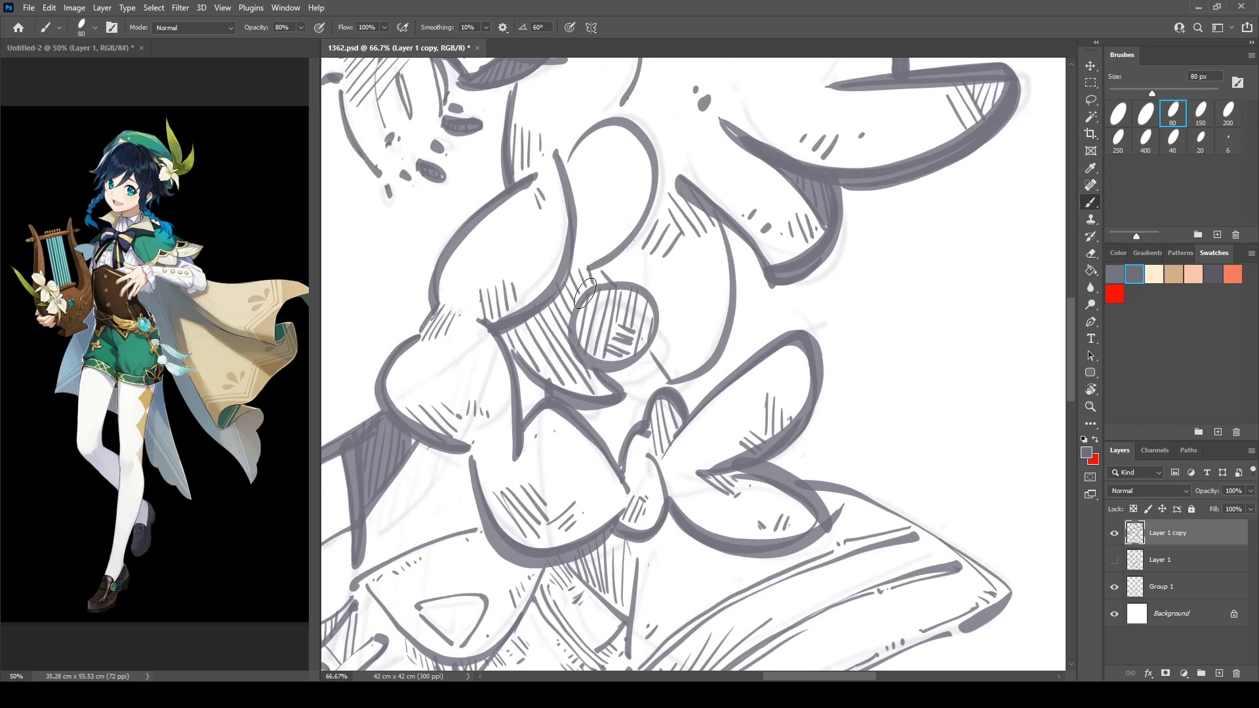
# Fill the near round bead solid and erase a small smiley face into both round beads.
pyautogui.moveTo(585, 294)
pyautogui.mouseDown()
pyautogui.moveTo(610, 321)
pyautogui.moveTo(630, 315)
pyautogui.moveTo(603, 299)
pyautogui.moveTo(596, 339)
pyautogui.mouseUp()
pyautogui.moveTo(605, 279); pyautogui.dragTo(632, 348)
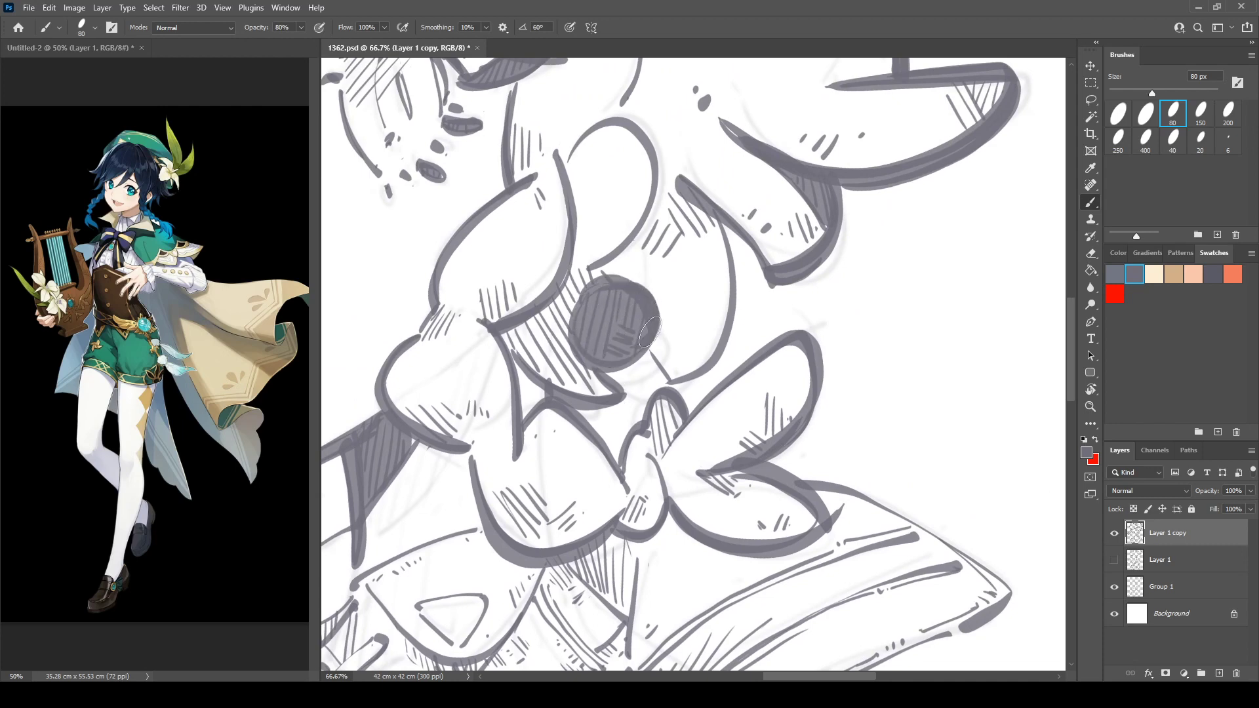
pyautogui.press('e')
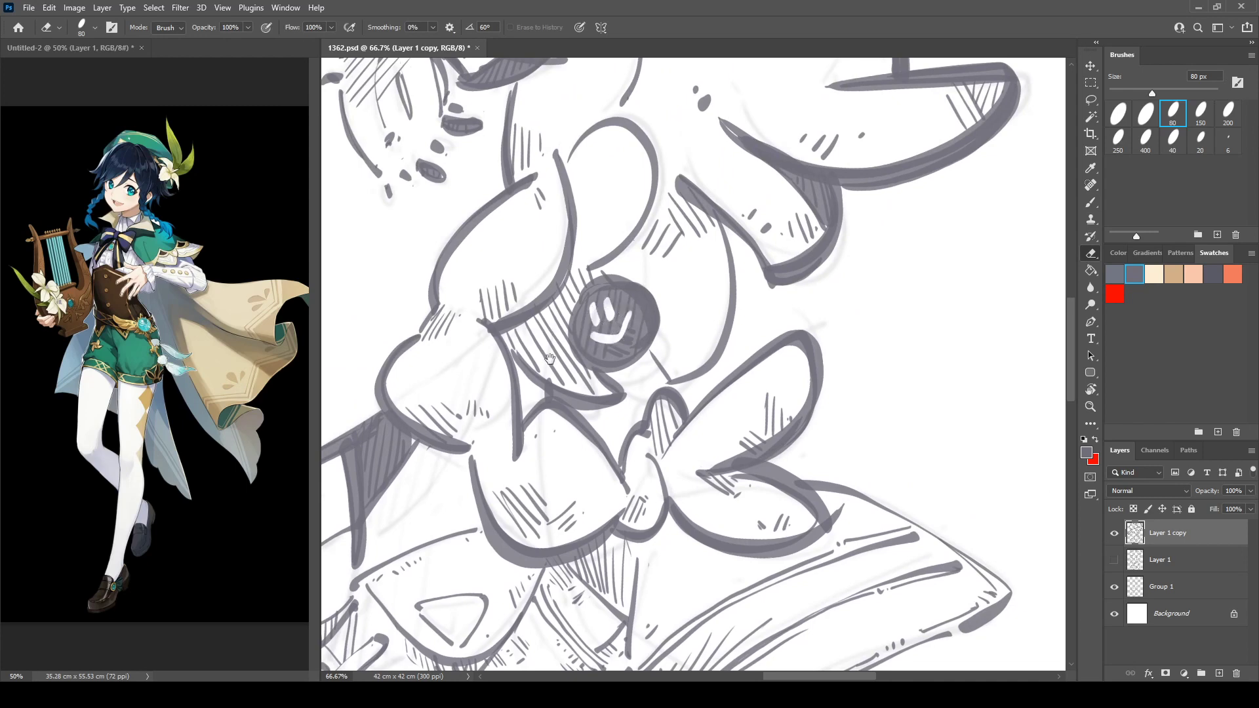
pyautogui.moveTo(550, 360)
pyautogui.mouseDown()
pyautogui.moveTo(971, 257)
pyautogui.moveTo(1021, 273)
pyautogui.mouseUp()
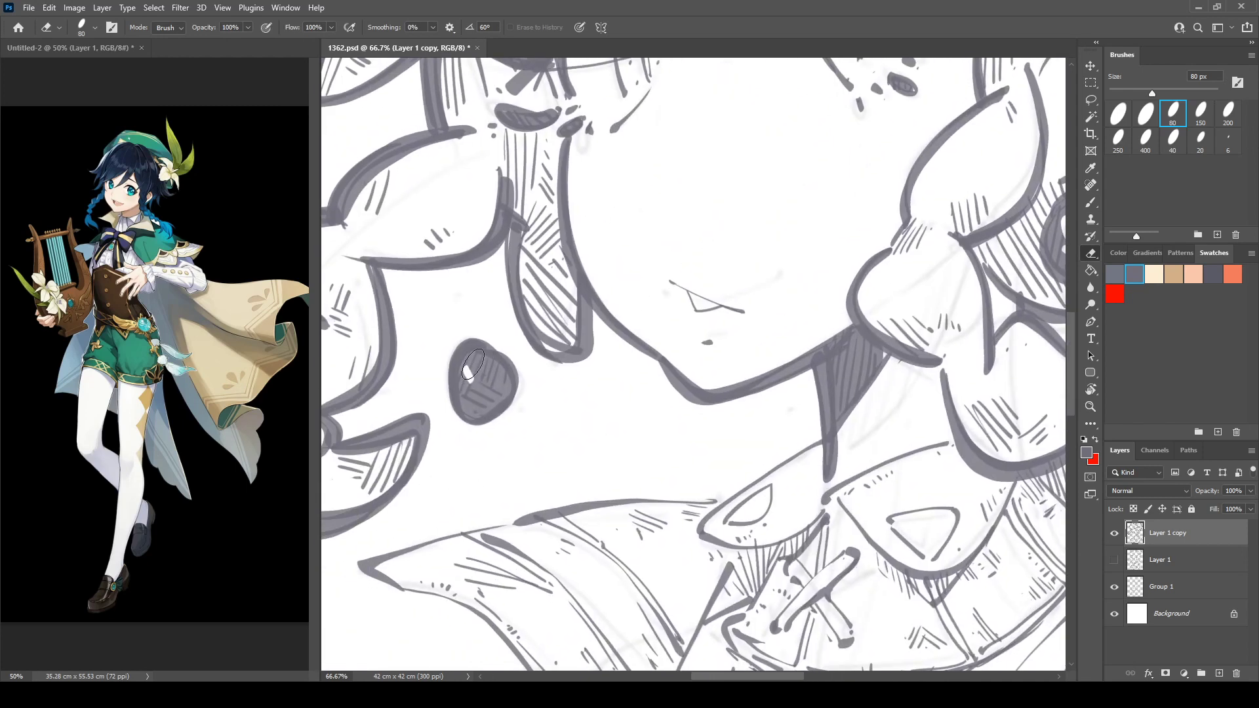
pyautogui.moveTo(823, 311); pyautogui.dragTo(430, 382)
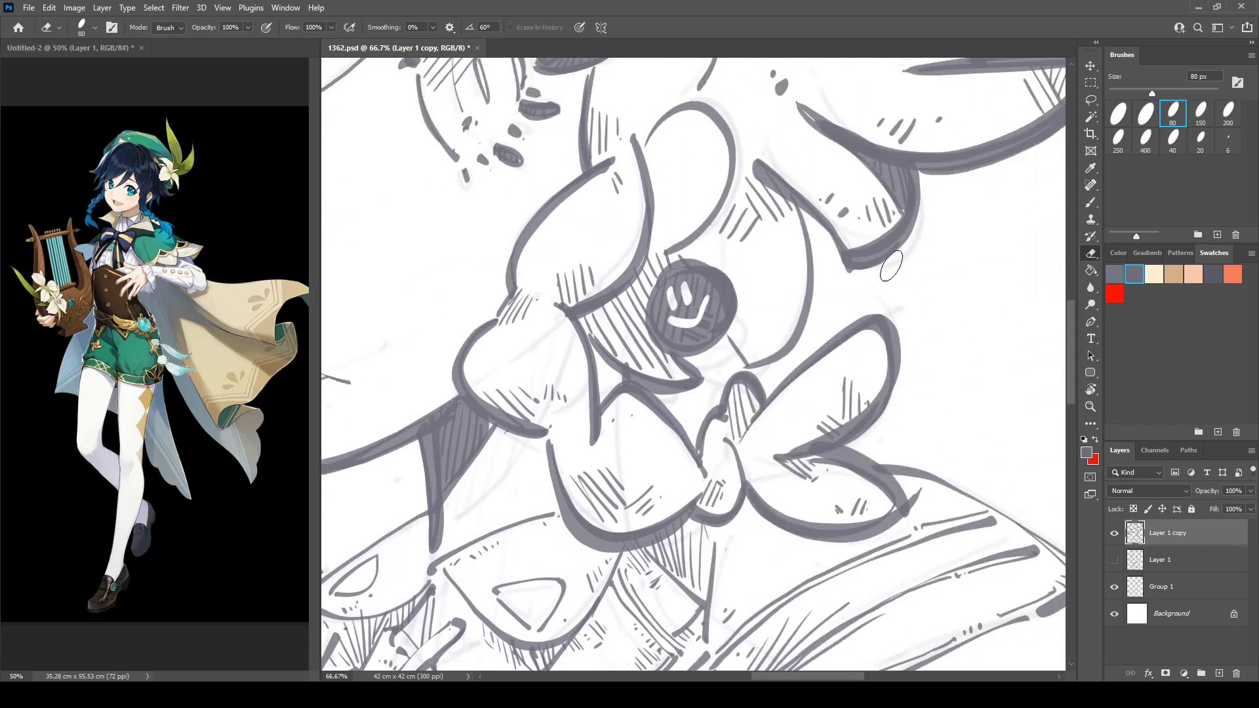
# Thicken the outlines of the hair lock behind the near bead, the loop above it and the side hair beside the eye.
pyautogui.press('b')
pyautogui.moveTo(720, 334)
pyautogui.mouseDown()
pyautogui.moveTo(743, 360)
pyautogui.moveTo(795, 191)
pyautogui.moveTo(760, 248)
pyautogui.moveTo(754, 303)
pyautogui.moveTo(794, 363)
pyautogui.mouseUp()
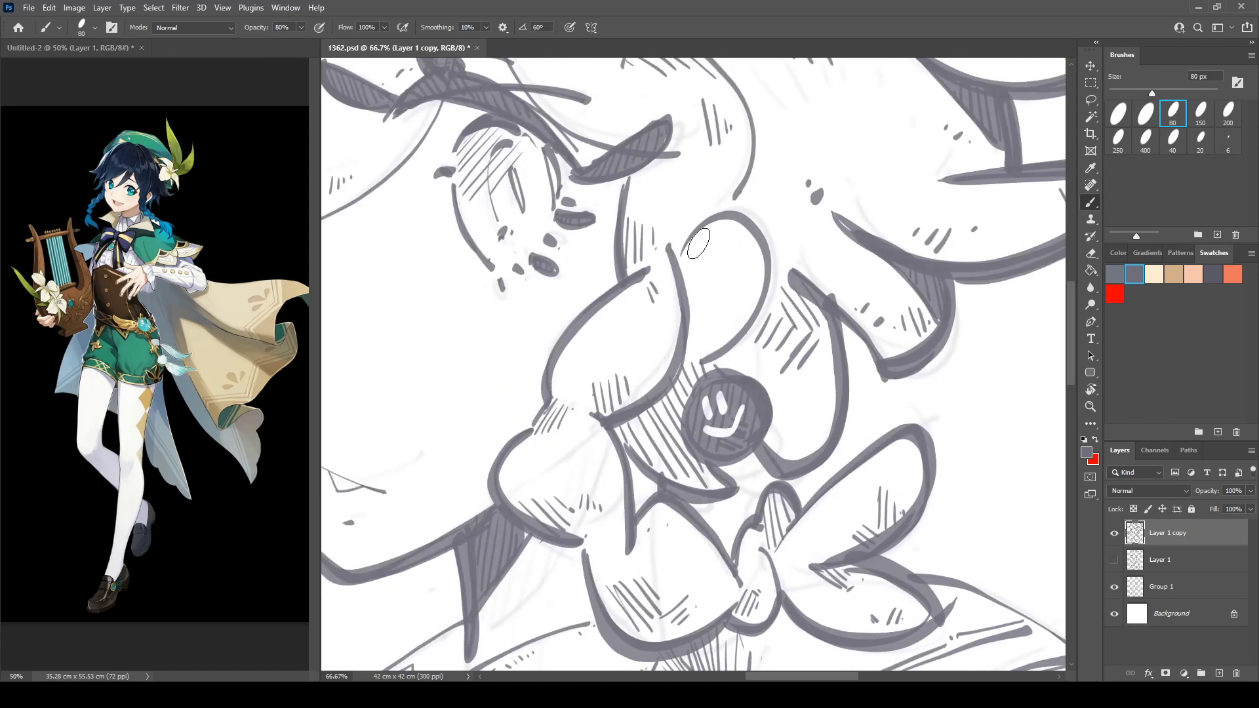
pyautogui.moveTo(726, 275); pyautogui.dragTo(746, 447)
pyautogui.moveTo(685, 192)
pyautogui.mouseDown()
pyautogui.moveTo(741, 246)
pyautogui.moveTo(753, 370)
pyautogui.mouseUp()
pyautogui.moveTo(901, 226)
pyautogui.mouseDown()
pyautogui.moveTo(859, 300)
pyautogui.moveTo(907, 319)
pyautogui.moveTo(920, 308)
pyautogui.mouseUp()
pyautogui.click(916, 284)
pyautogui.moveTo(741, 264); pyautogui.dragTo(817, 327)
# Thicken the hair strand sweeping past the near eye's outer corner, redoing the stroke.
pyautogui.moveTo(570, 191)
pyautogui.mouseDown()
pyautogui.moveTo(598, 292)
pyautogui.moveTo(697, 368)
pyautogui.moveTo(731, 378)
pyautogui.mouseUp()
pyautogui.hotkey('ctrl', 'z')
pyautogui.moveTo(572, 209)
pyautogui.mouseDown()
pyautogui.moveTo(675, 371)
pyautogui.moveTo(787, 392)
pyautogui.mouseUp()
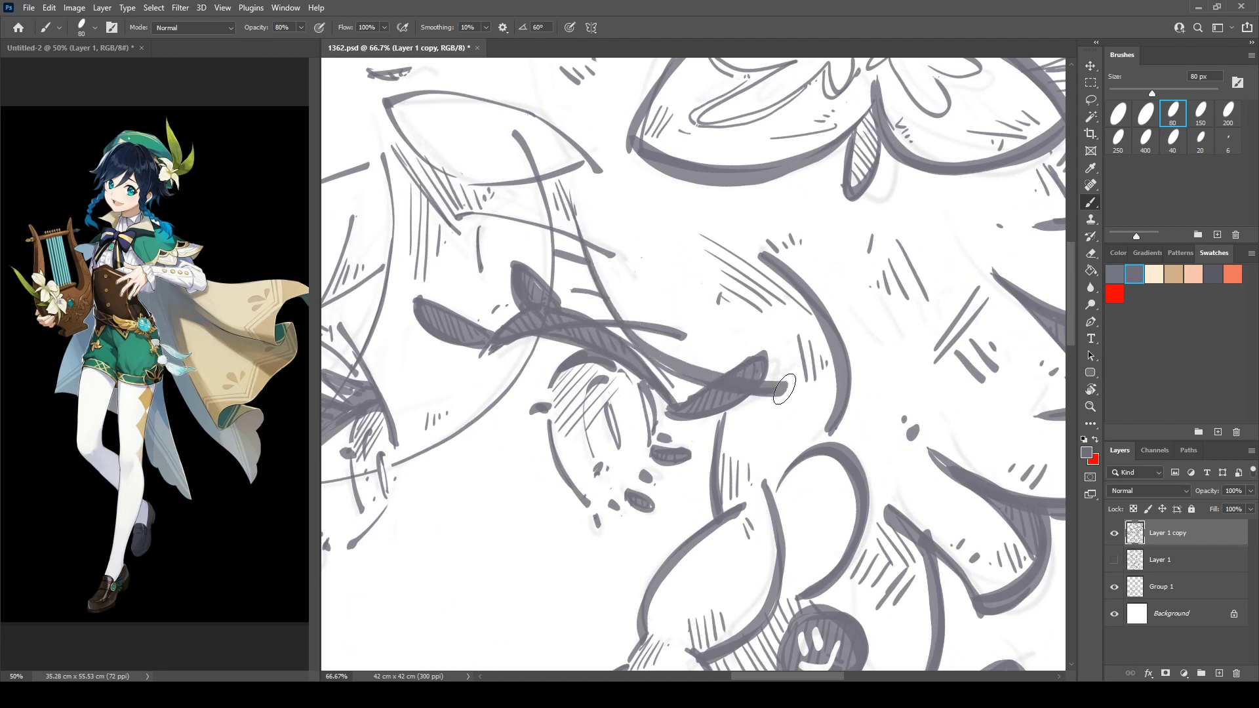
# Rotate the canvas and thicken the edge of the leaf-shaped fringe lock above the far eye.
pyautogui.moveTo(680, 309); pyautogui.dragTo(955, 325)
pyautogui.press('r')
pyautogui.moveTo(651, 143); pyautogui.dragTo(697, 140)
pyautogui.press('b')
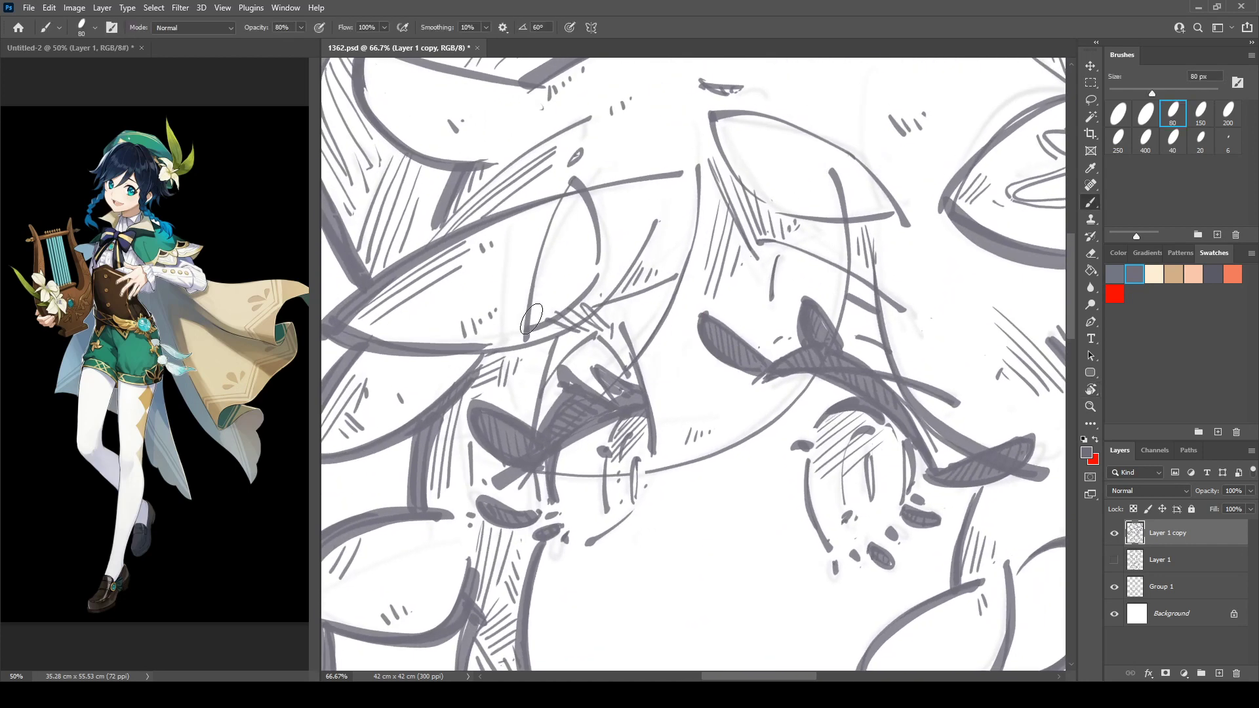
pyautogui.moveTo(527, 337)
pyautogui.mouseDown()
pyautogui.moveTo(562, 193)
pyautogui.moveTo(598, 268)
pyautogui.mouseUp()
# Rotate the canvas and thicken the outline of the leaf-shaped lock above the near eye, undoing one stroke.
pyautogui.press('r')
pyautogui.moveTo(787, 138); pyautogui.dragTo(500, 215)
pyautogui.press('b')
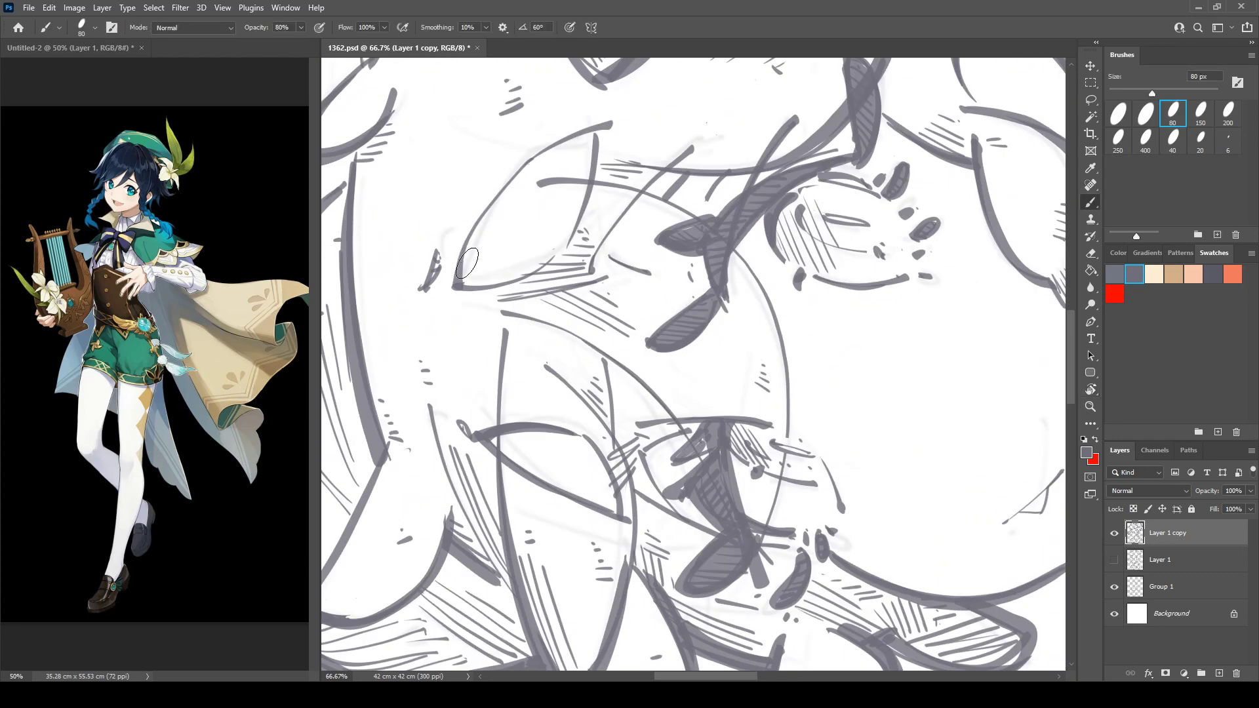
pyautogui.moveTo(457, 285)
pyautogui.mouseDown()
pyautogui.moveTo(482, 199)
pyautogui.moveTo(591, 118)
pyautogui.moveTo(482, 222)
pyautogui.moveTo(595, 118)
pyautogui.mouseUp()
pyautogui.hotkey('ctrl', 'z')
pyautogui.press('r')
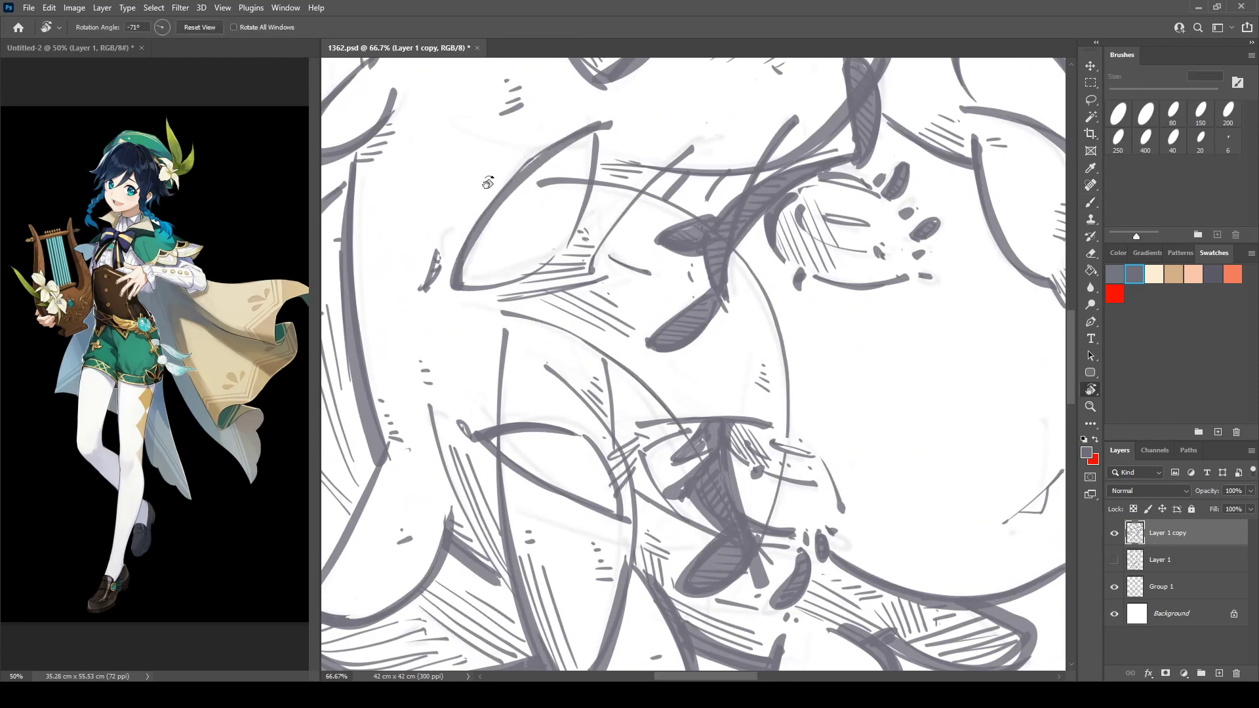
pyautogui.moveTo(534, 251); pyautogui.dragTo(718, 171)
pyautogui.press('b')
pyautogui.moveTo(650, 121)
pyautogui.mouseDown()
pyautogui.moveTo(733, 198)
pyautogui.moveTo(856, 173)
pyautogui.mouseUp()
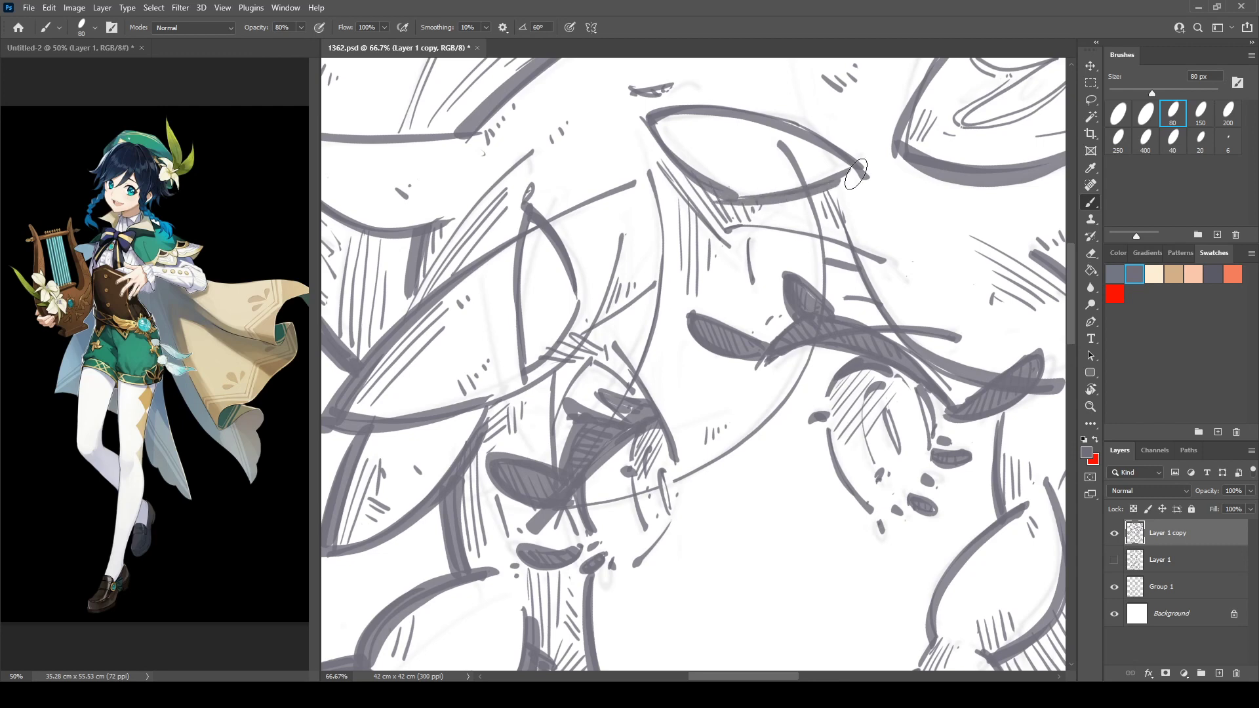
# Thicken the fringe strands above the far eye, undoing and repainting the first stroke.
pyautogui.press('space')
pyautogui.moveTo(647, 248)
pyautogui.mouseDown()
pyautogui.moveTo(575, 176)
pyautogui.moveTo(405, 341)
pyautogui.mouseUp()
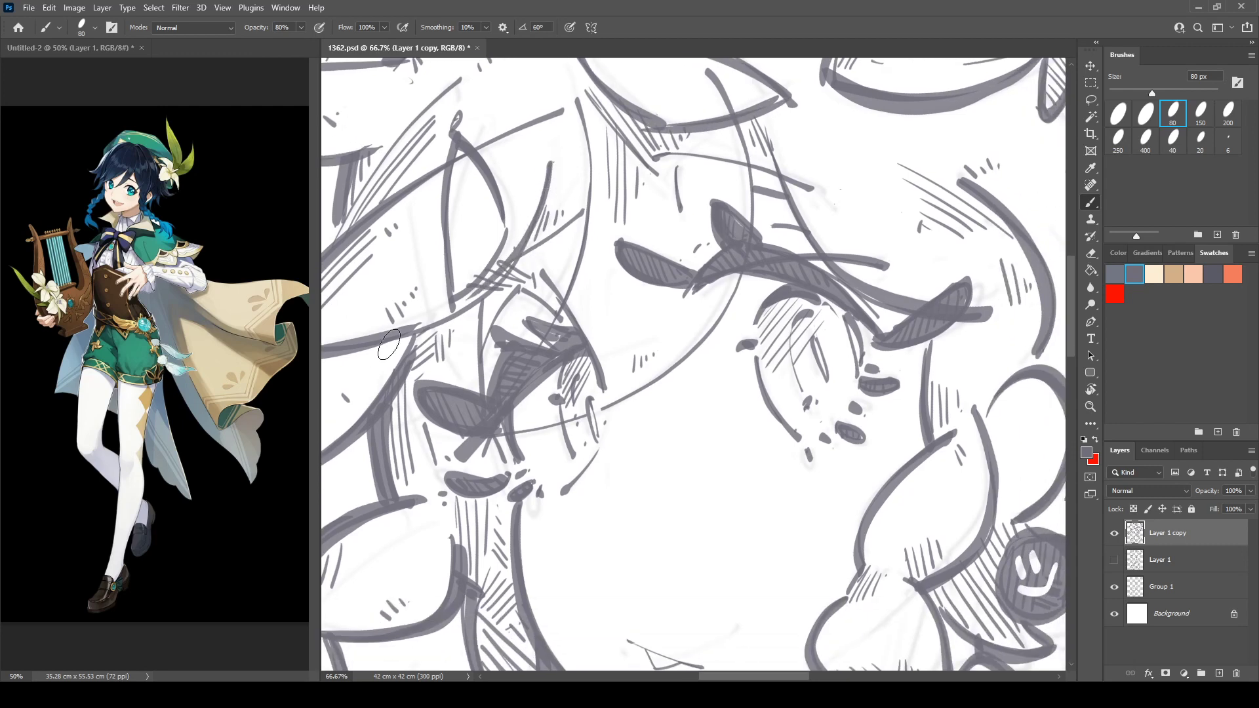
pyautogui.hotkey('ctrl', 'z')
pyautogui.moveTo(551, 164)
pyautogui.mouseDown()
pyautogui.moveTo(518, 258)
pyautogui.moveTo(408, 341)
pyautogui.mouseUp()
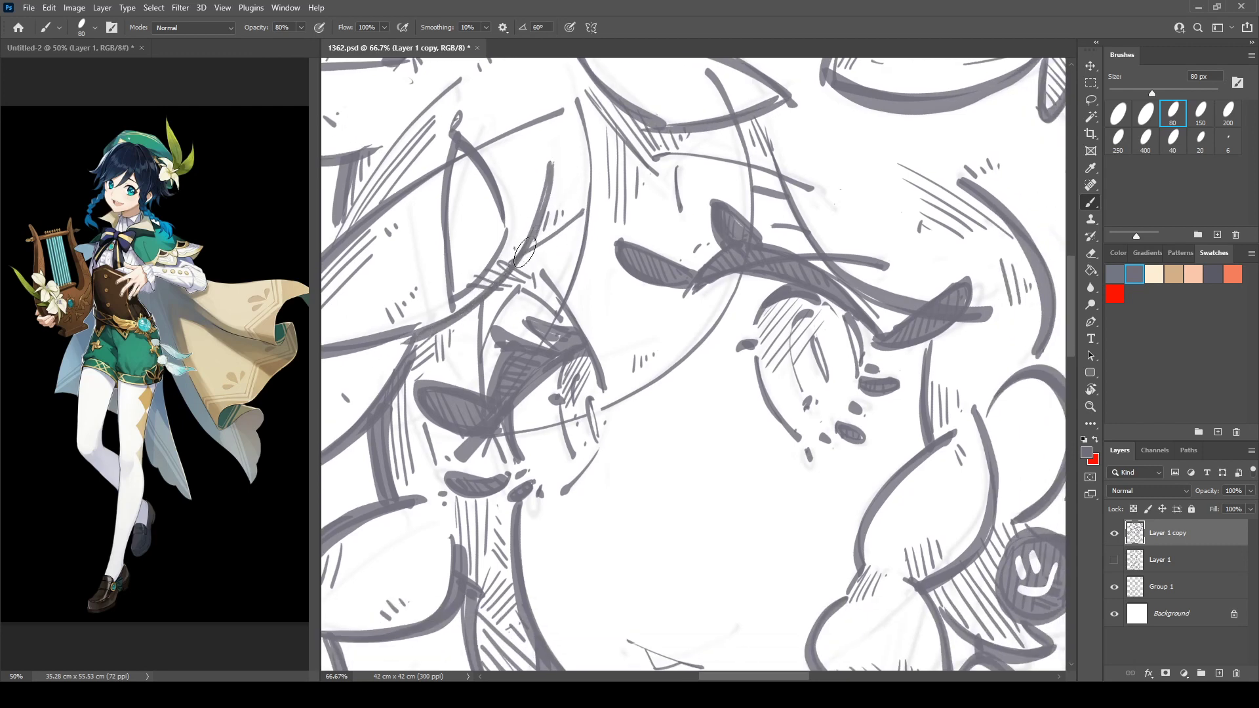
pyautogui.moveTo(593, 124); pyautogui.dragTo(578, 254)
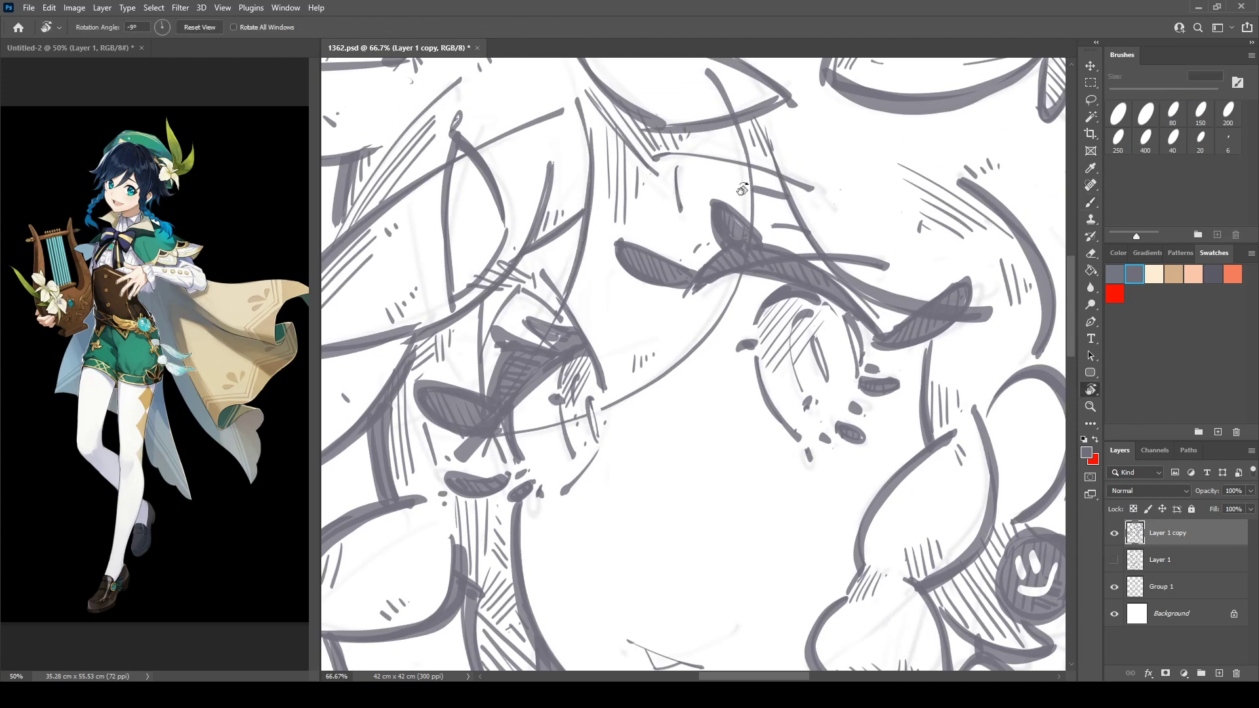
# Thicken the long curved fringe line between the eyes, redoing the stroke, and break its lower part with the eraser.
pyautogui.moveTo(746, 117)
pyautogui.mouseDown()
pyautogui.moveTo(744, 244)
pyautogui.moveTo(709, 335)
pyautogui.moveTo(598, 403)
pyautogui.mouseUp()
pyautogui.hotkey('ctrl', 'z')
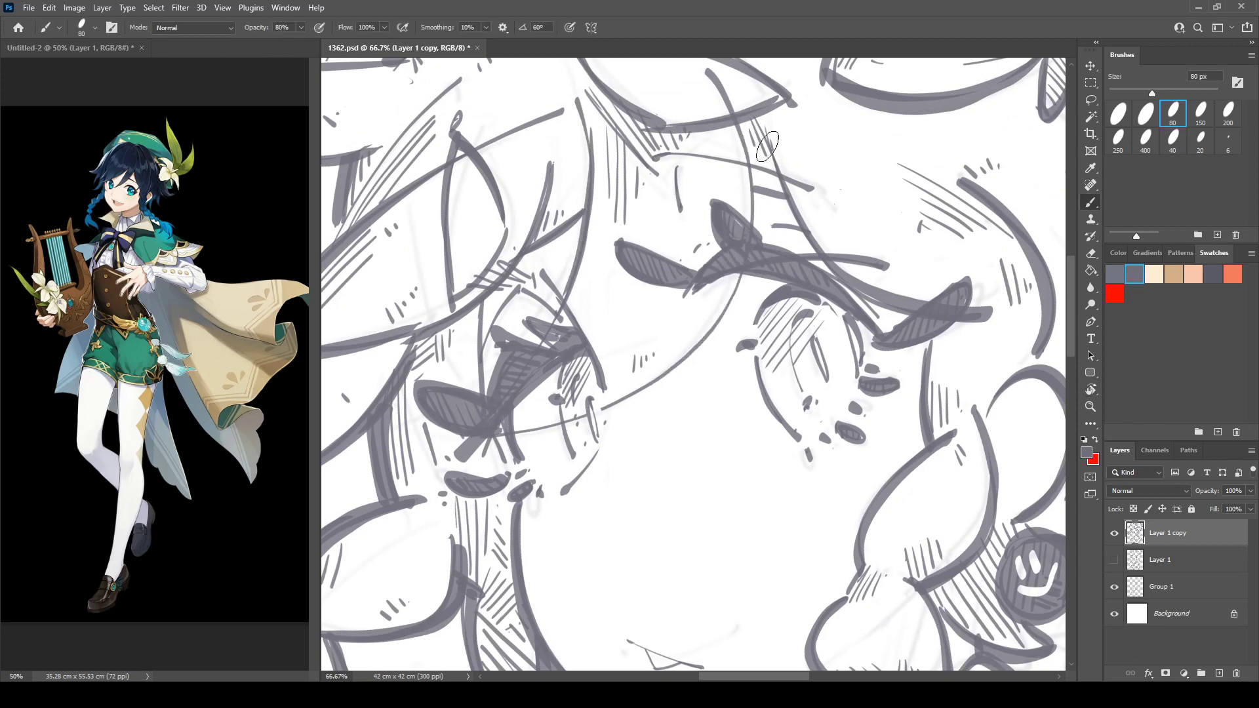
pyautogui.moveTo(745, 176)
pyautogui.mouseDown()
pyautogui.moveTo(667, 376)
pyautogui.moveTo(628, 395)
pyautogui.mouseUp()
pyautogui.moveTo(722, 370); pyautogui.dragTo(813, 271)
pyautogui.press('e')
pyautogui.press('b')
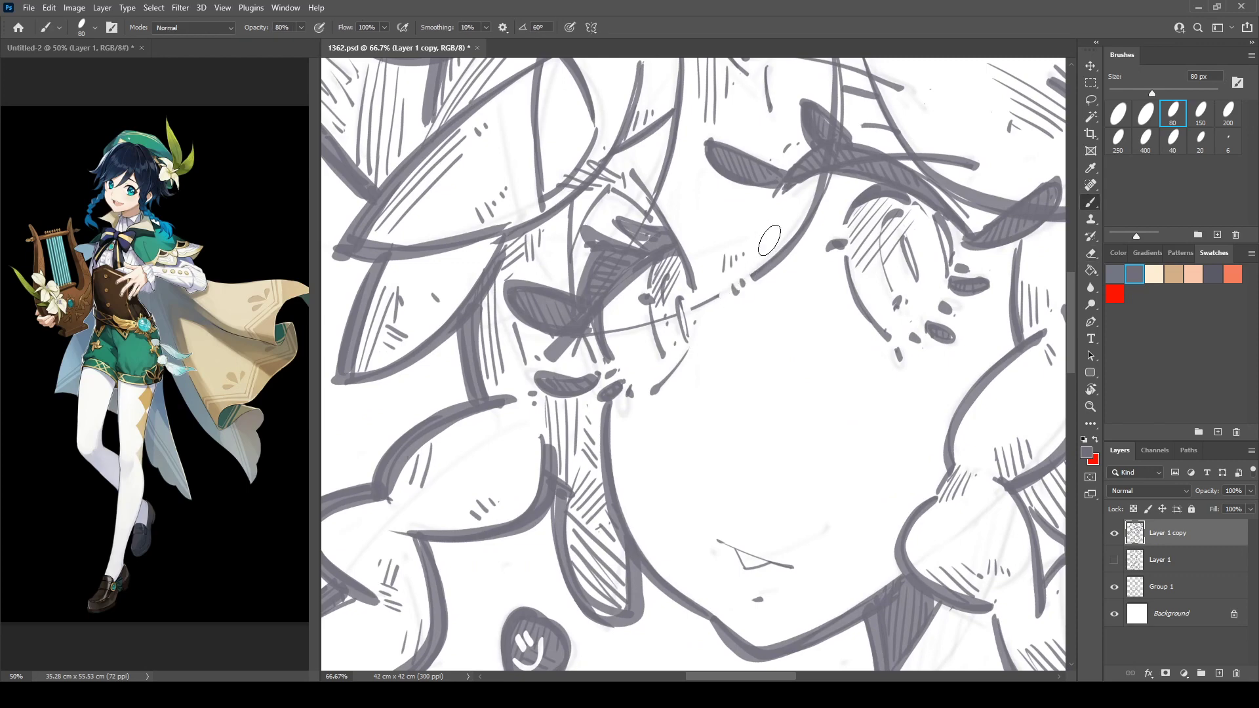
# Mirror and rotate the canvas view, then thicken the outer edge of the small collar flap below the chin.
pyautogui.hotkey('ctrl', 'shift', 'h')
pyautogui.keyDown('space'); pyautogui.moveTo(953, 352); pyautogui.dragTo(670, 126); pyautogui.keyUp('space')
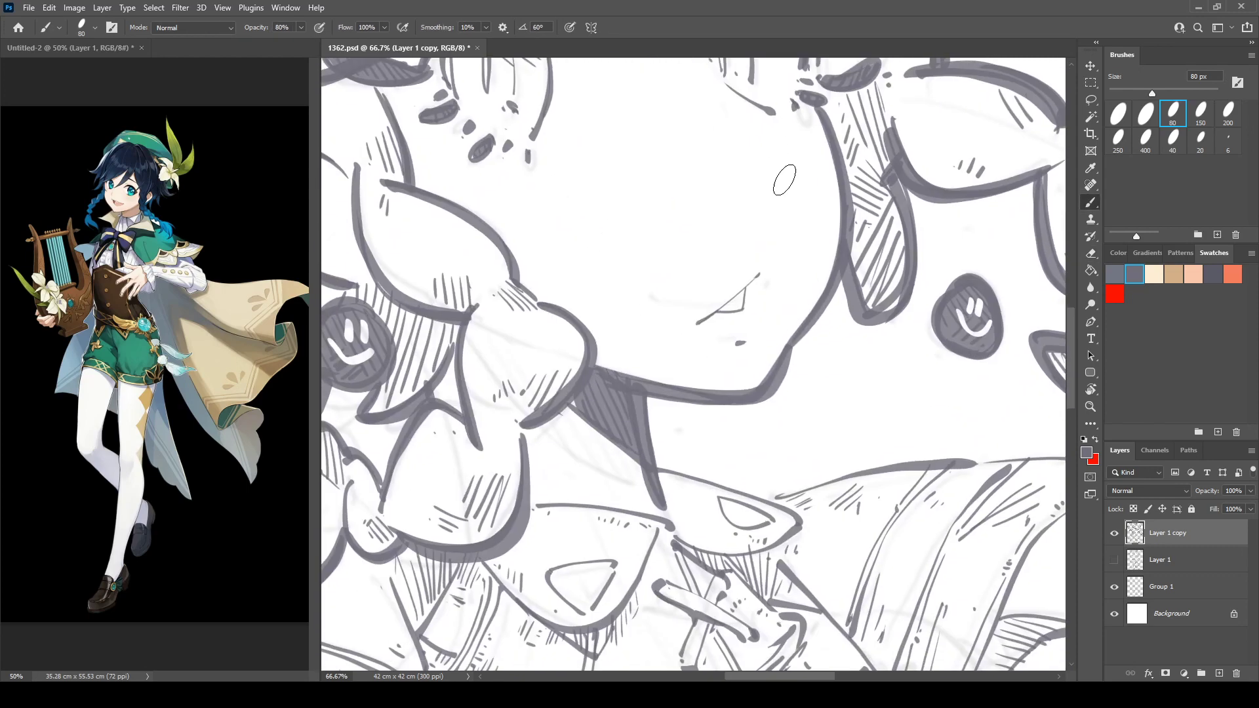
pyautogui.press('r')
pyautogui.press('Escape')
pyautogui.moveTo(662, 415); pyautogui.dragTo(640, 328)
pyautogui.press('b')
pyautogui.moveTo(567, 143)
pyautogui.mouseDown()
pyautogui.moveTo(624, 273)
pyautogui.moveTo(613, 307)
pyautogui.mouseUp()
pyautogui.moveTo(538, 244)
pyautogui.mouseDown()
pyautogui.moveTo(563, 282)
pyautogui.moveTo(618, 312)
pyautogui.mouseUp()
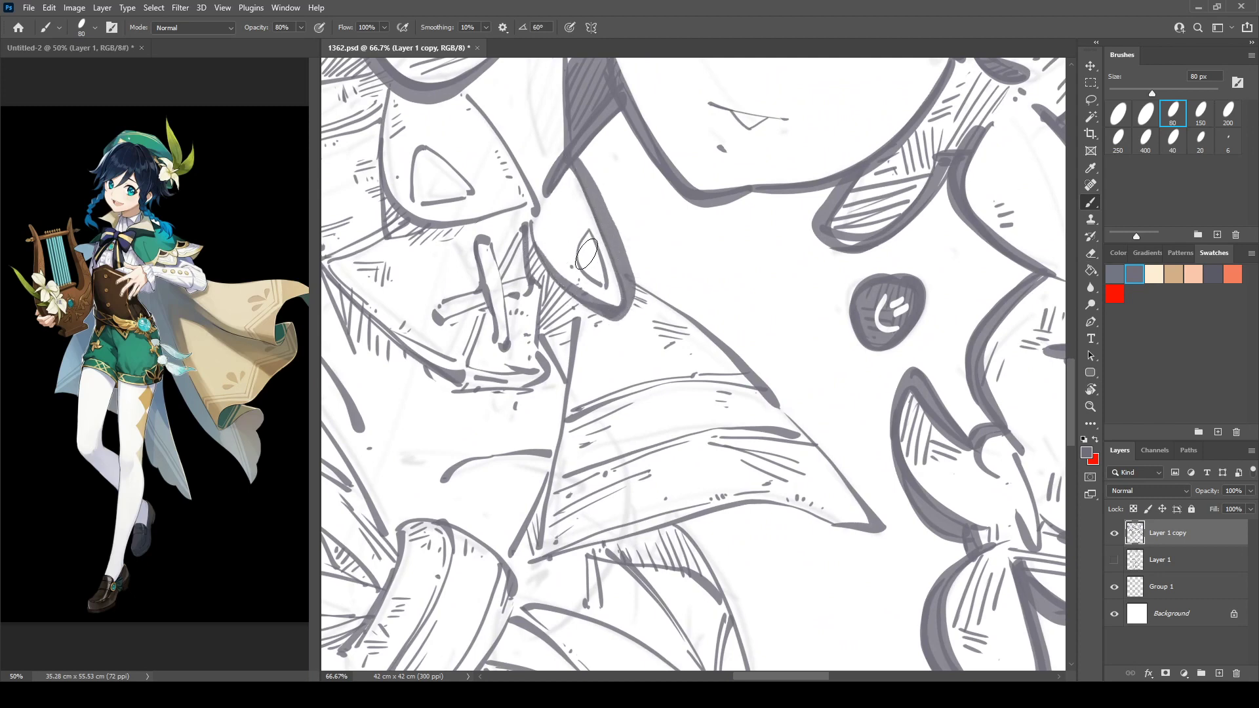
# Rework the small collar flap's lower edge, undoing the last two strokes and rotating the canvas around it.
pyautogui.moveTo(586, 234)
pyautogui.mouseDown()
pyautogui.moveTo(595, 266)
pyautogui.moveTo(556, 369)
pyautogui.mouseUp()
pyautogui.press('r')
pyautogui.moveTo(528, 317)
pyautogui.mouseDown()
pyautogui.moveTo(795, 243)
pyautogui.moveTo(938, 257)
pyautogui.moveTo(798, 265)
pyautogui.moveTo(703, 232)
pyautogui.mouseUp()
pyautogui.hotkey('ctrl', 'z')
pyautogui.hotkey('ctrl', 'z')
pyautogui.moveTo(913, 217); pyautogui.dragTo(596, 195)
pyautogui.press('b')
pyautogui.press('r')
pyautogui.moveTo(432, 173)
pyautogui.mouseDown()
pyautogui.moveTo(386, 263)
pyautogui.moveTo(682, 191)
pyautogui.mouseUp()
pyautogui.moveTo(675, 194); pyautogui.dragTo(549, 228)
pyautogui.press('b')
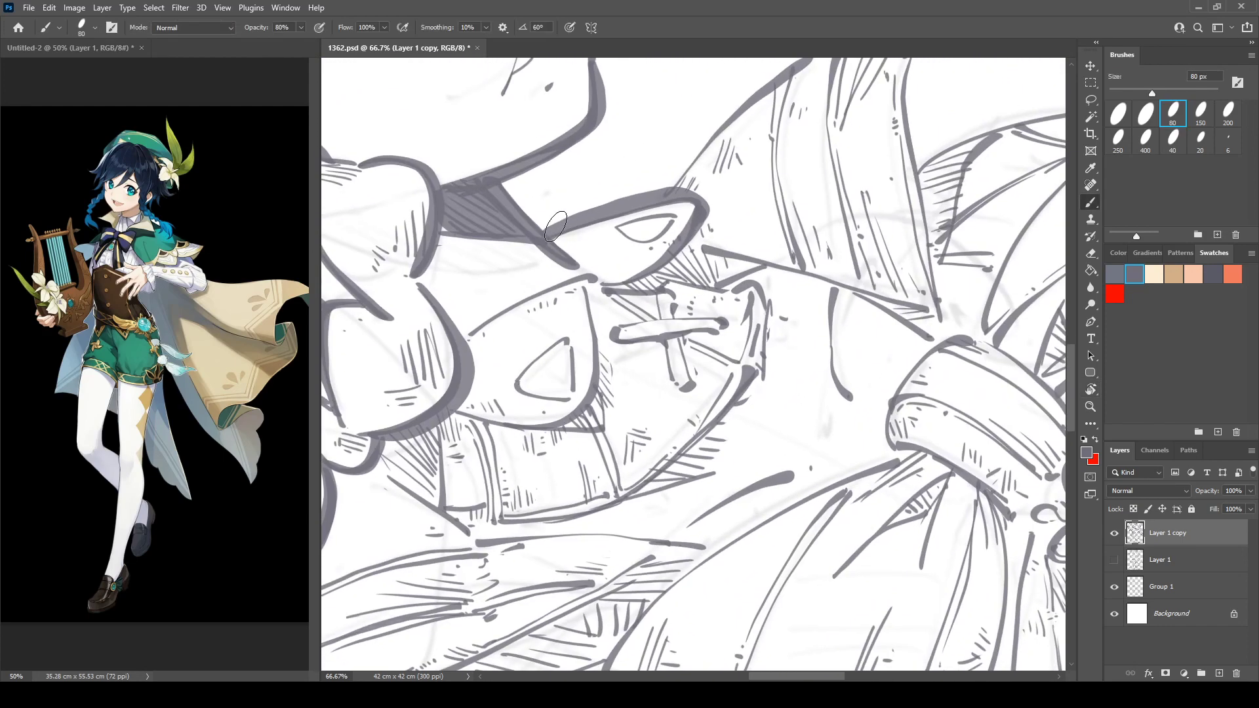
# Rotate the canvas and thicken the upper edge of the pointed cape panel beside the collar out to its tip.
pyautogui.press('r')
pyautogui.moveTo(691, 185)
pyautogui.mouseDown()
pyautogui.moveTo(495, 192)
pyautogui.moveTo(637, 121)
pyautogui.moveTo(578, 189)
pyautogui.mouseUp()
pyautogui.moveTo(578, 189)
pyautogui.mouseDown()
pyautogui.moveTo(458, 250)
pyautogui.moveTo(637, 164)
pyautogui.moveTo(779, 147)
pyautogui.moveTo(749, 173)
pyautogui.mouseUp()
pyautogui.press('b')
pyautogui.moveTo(666, 152); pyautogui.dragTo(791, 136)
# Thicken the cape panel's outer side and its inner edge down to the corner where they meet.
pyautogui.moveTo(756, 182)
pyautogui.mouseDown()
pyautogui.moveTo(710, 221)
pyautogui.moveTo(644, 450)
pyautogui.mouseUp()
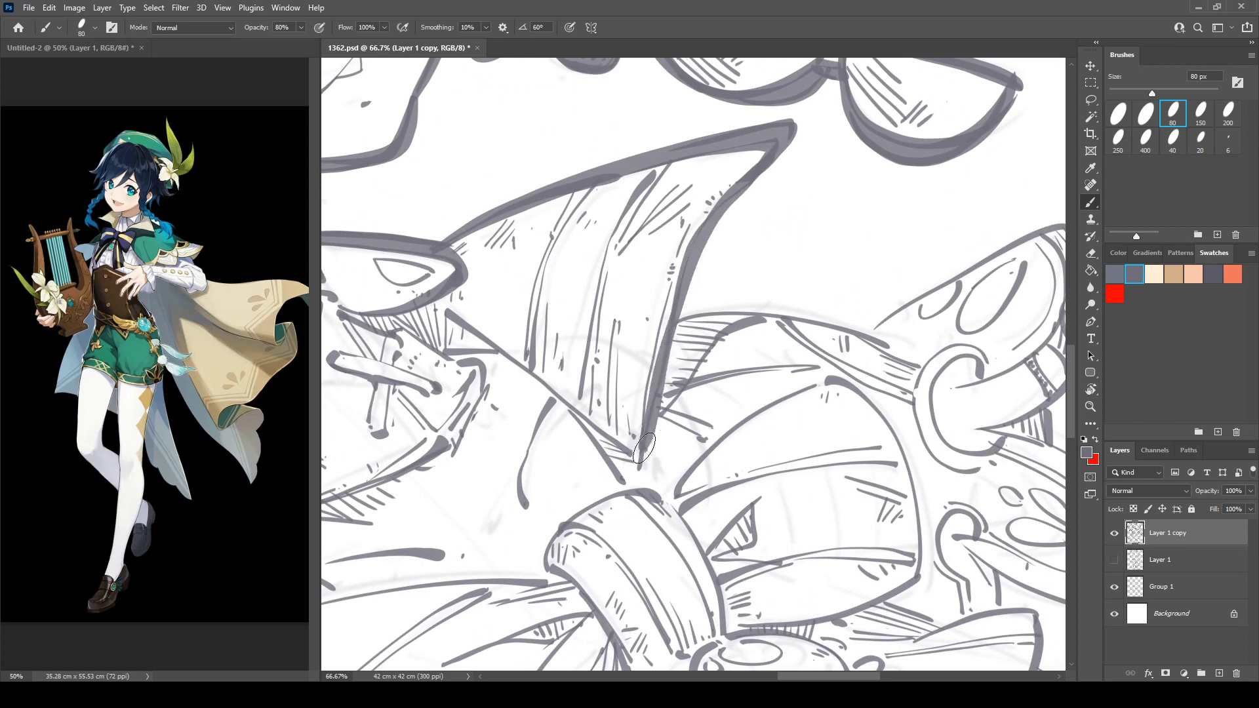
pyautogui.moveTo(695, 257); pyautogui.dragTo(646, 446)
pyautogui.moveTo(489, 340); pyautogui.dragTo(634, 458)
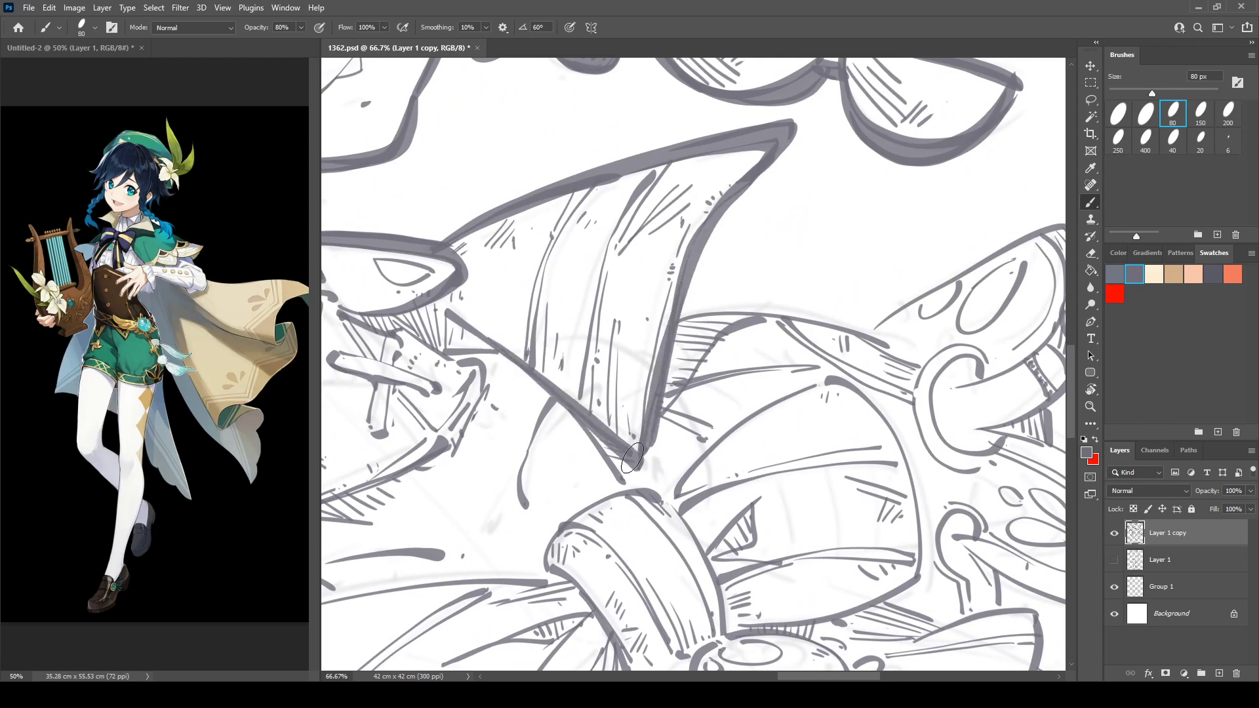
pyautogui.press('r')
pyautogui.moveTo(653, 271)
pyautogui.mouseDown()
pyautogui.moveTo(684, 263)
pyautogui.moveTo(540, 242)
pyautogui.moveTo(524, 387)
pyautogui.mouseUp()
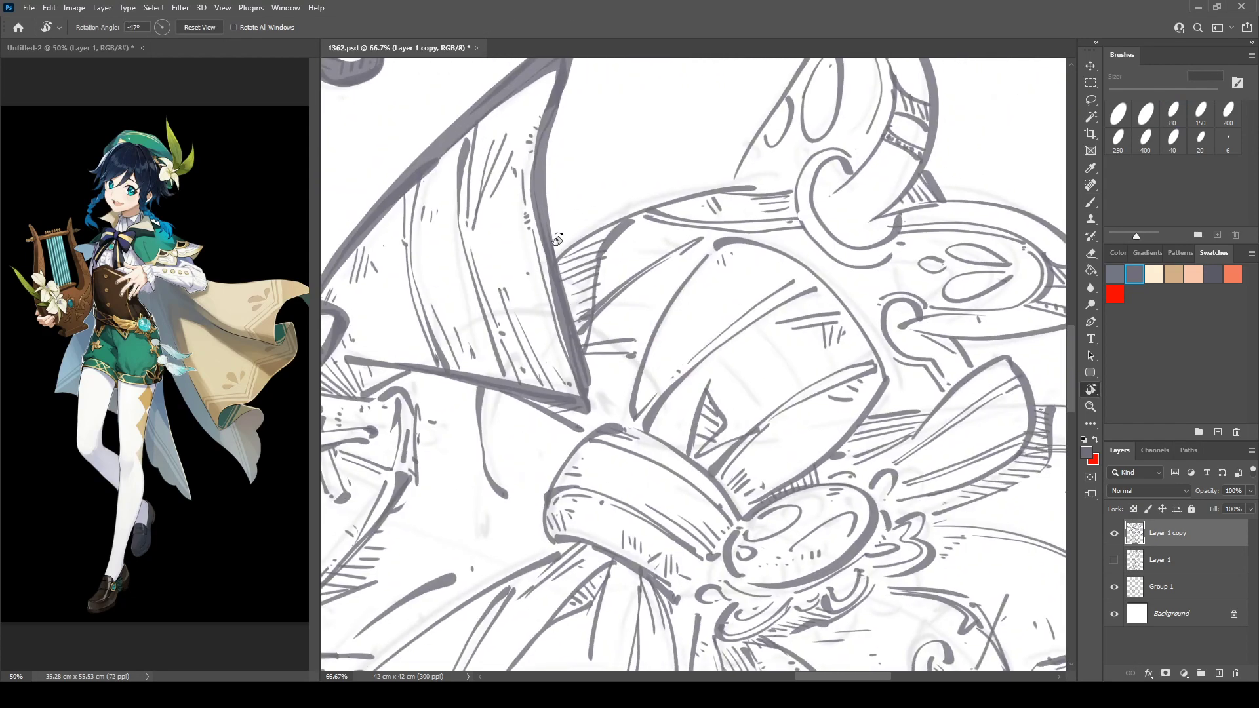
# Thicken the upper sleeve's outer contour beside the cape panel and the first lobe of the ornamented sleeve cuff.
pyautogui.press('b')
pyautogui.moveTo(551, 269)
pyautogui.mouseDown()
pyautogui.moveTo(577, 239)
pyautogui.moveTo(725, 182)
pyautogui.mouseUp()
pyautogui.moveTo(569, 241)
pyautogui.mouseDown()
pyautogui.moveTo(726, 174)
pyautogui.moveTo(831, 211)
pyautogui.mouseUp()
pyautogui.press('r')
pyautogui.moveTo(832, 211)
pyautogui.mouseDown()
pyautogui.moveTo(517, 259)
pyautogui.moveTo(570, 218)
pyautogui.moveTo(715, 167)
pyautogui.moveTo(695, 321)
pyautogui.moveTo(659, 355)
pyautogui.mouseUp()
pyautogui.press('b')
pyautogui.moveTo(501, 261)
pyautogui.mouseDown()
pyautogui.moveTo(705, 154)
pyautogui.moveTo(698, 324)
pyautogui.moveTo(604, 202)
pyautogui.moveTo(741, 192)
pyautogui.mouseUp()
# Thicken the second lobe of the ornamented sleeve cuff around its rounded tip and back toward the hand.
pyautogui.press('r')
pyautogui.press('b')
pyautogui.moveTo(609, 318)
pyautogui.mouseDown()
pyautogui.moveTo(665, 247)
pyautogui.moveTo(814, 210)
pyautogui.moveTo(748, 361)
pyautogui.mouseUp()
pyautogui.moveTo(697, 230)
pyautogui.mouseDown()
pyautogui.moveTo(780, 187)
pyautogui.moveTo(812, 289)
pyautogui.moveTo(754, 367)
pyautogui.moveTo(794, 308)
pyautogui.mouseUp()
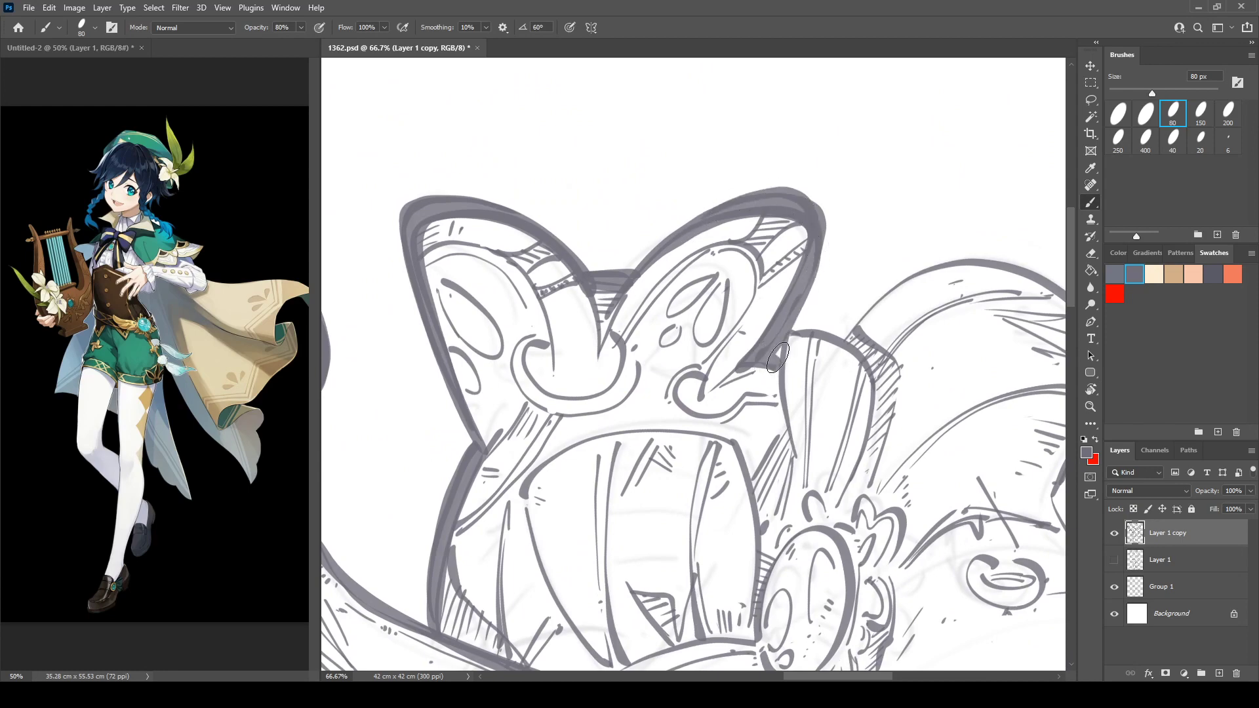
pyautogui.moveTo(779, 358); pyautogui.dragTo(780, 366)
# Thicken the hand's outline below the ornamented cuff and the outer curve of the puffy shorts down to the hem panel.
pyautogui.press('r')
pyautogui.moveTo(748, 314)
pyautogui.mouseDown()
pyautogui.moveTo(766, 375)
pyautogui.moveTo(646, 279)
pyautogui.mouseUp()
pyautogui.moveTo(609, 348)
pyautogui.mouseDown()
pyautogui.moveTo(640, 298)
pyautogui.moveTo(709, 279)
pyautogui.moveTo(747, 318)
pyautogui.moveTo(715, 379)
pyautogui.moveTo(607, 381)
pyautogui.mouseUp()
pyautogui.press('b')
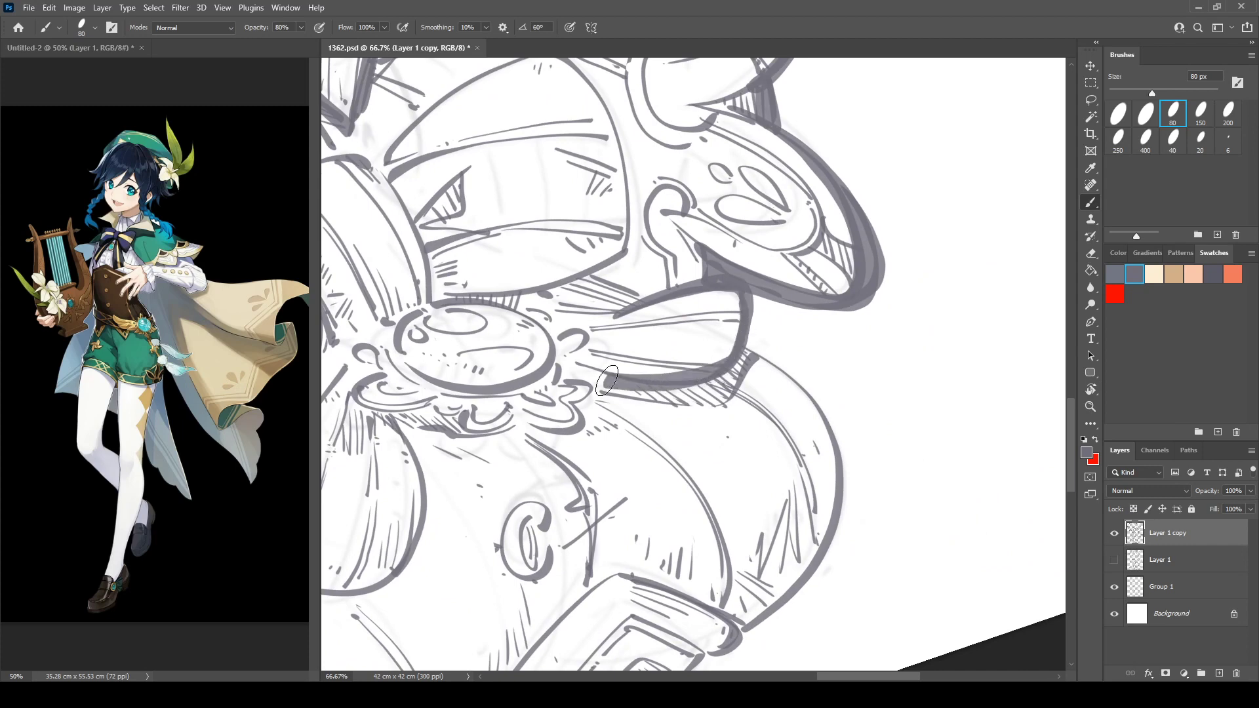
pyautogui.moveTo(720, 353)
pyautogui.mouseDown()
pyautogui.moveTo(558, 305)
pyautogui.moveTo(666, 206)
pyautogui.moveTo(738, 282)
pyautogui.moveTo(712, 426)
pyautogui.moveTo(653, 475)
pyautogui.mouseUp()
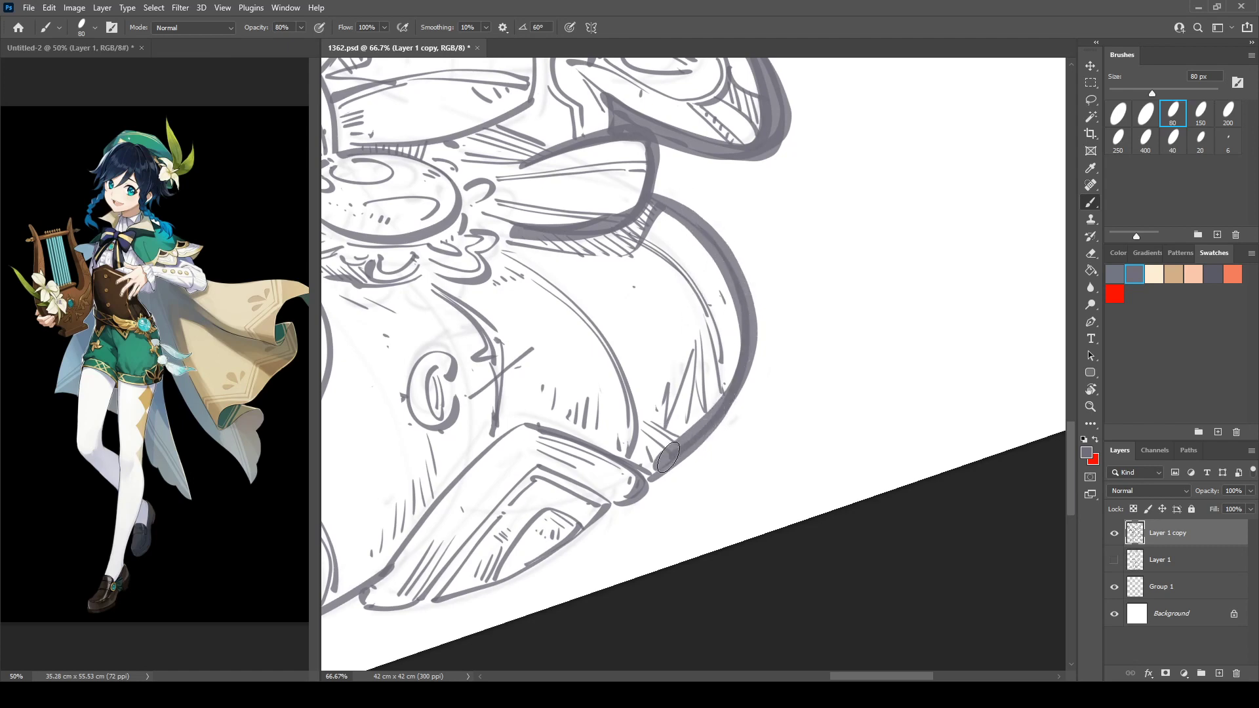
# Thicken the whole outline of the small trimmed panel at the hem of the shorts.
pyautogui.scroll(-5, 667, 457)
pyautogui.hscroll(-3, 668, 458)
pyautogui.moveTo(459, 456)
pyautogui.mouseDown()
pyautogui.moveTo(625, 292)
pyautogui.moveTo(733, 335)
pyautogui.moveTo(841, 259)
pyautogui.mouseUp()
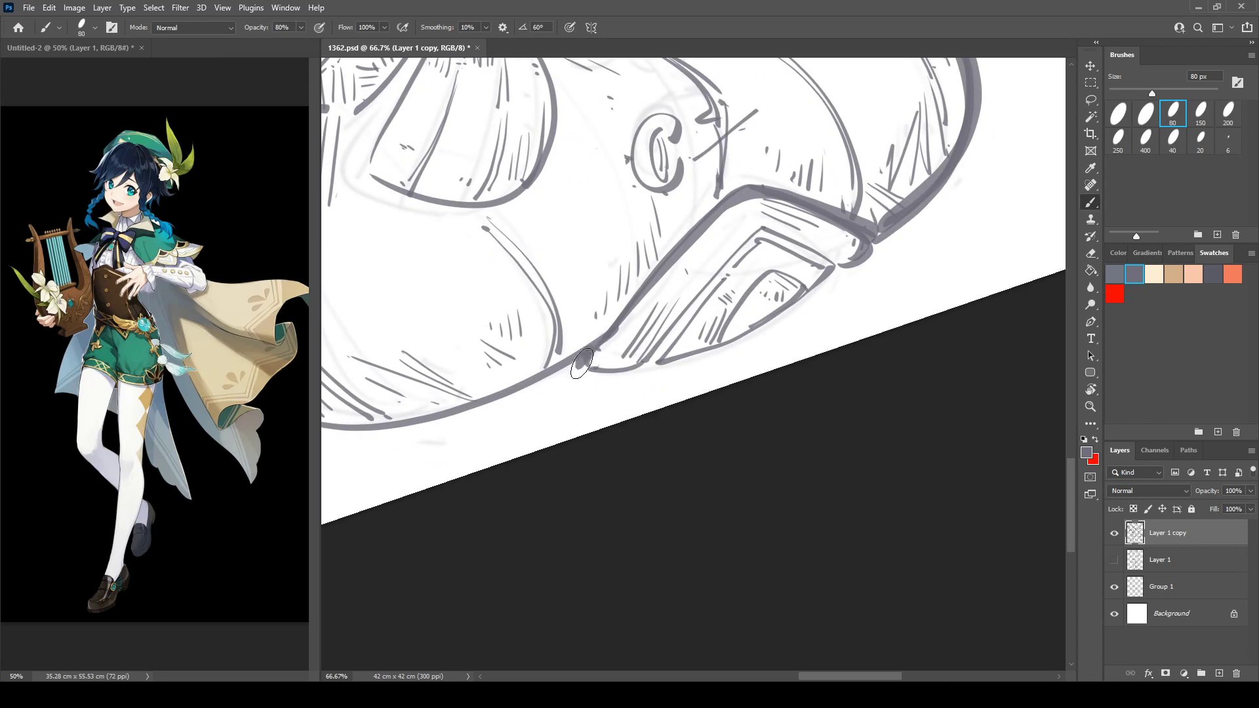
pyautogui.moveTo(581, 363)
pyautogui.mouseDown()
pyautogui.moveTo(692, 358)
pyautogui.moveTo(832, 268)
pyautogui.mouseUp()
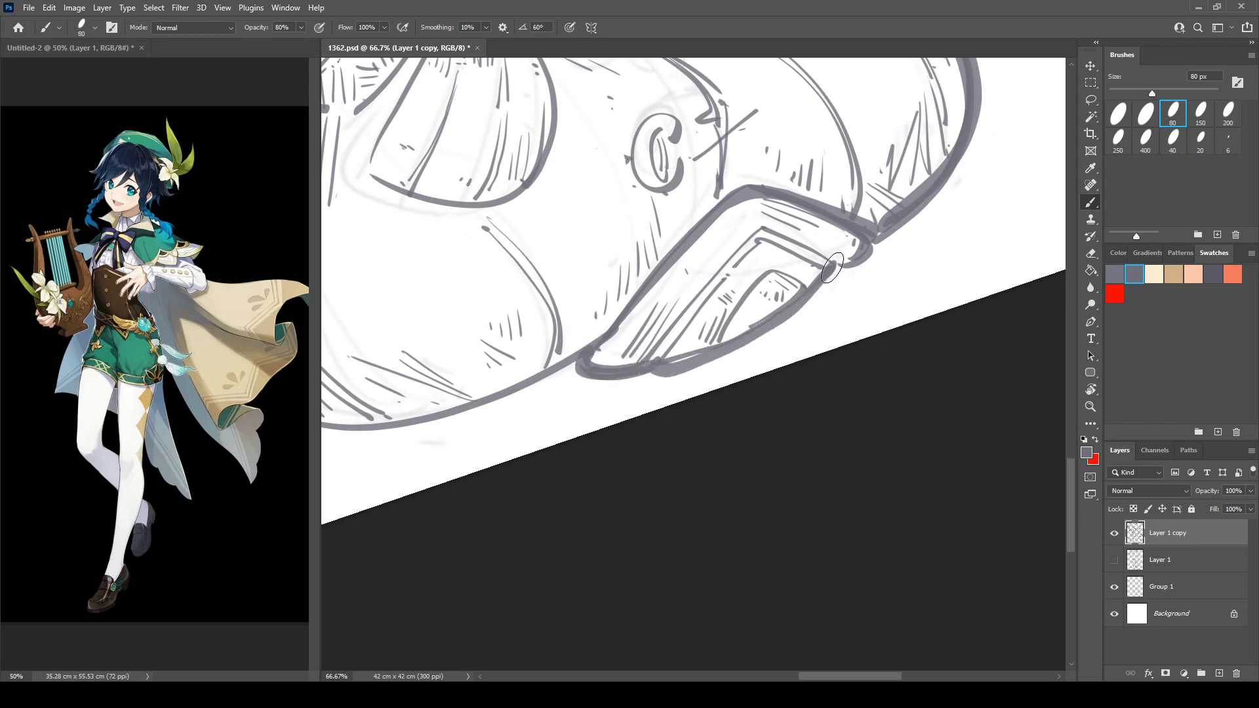
pyautogui.moveTo(675, 370)
pyautogui.mouseDown()
pyautogui.moveTo(813, 298)
pyautogui.moveTo(840, 266)
pyautogui.moveTo(836, 276)
pyautogui.mouseUp()
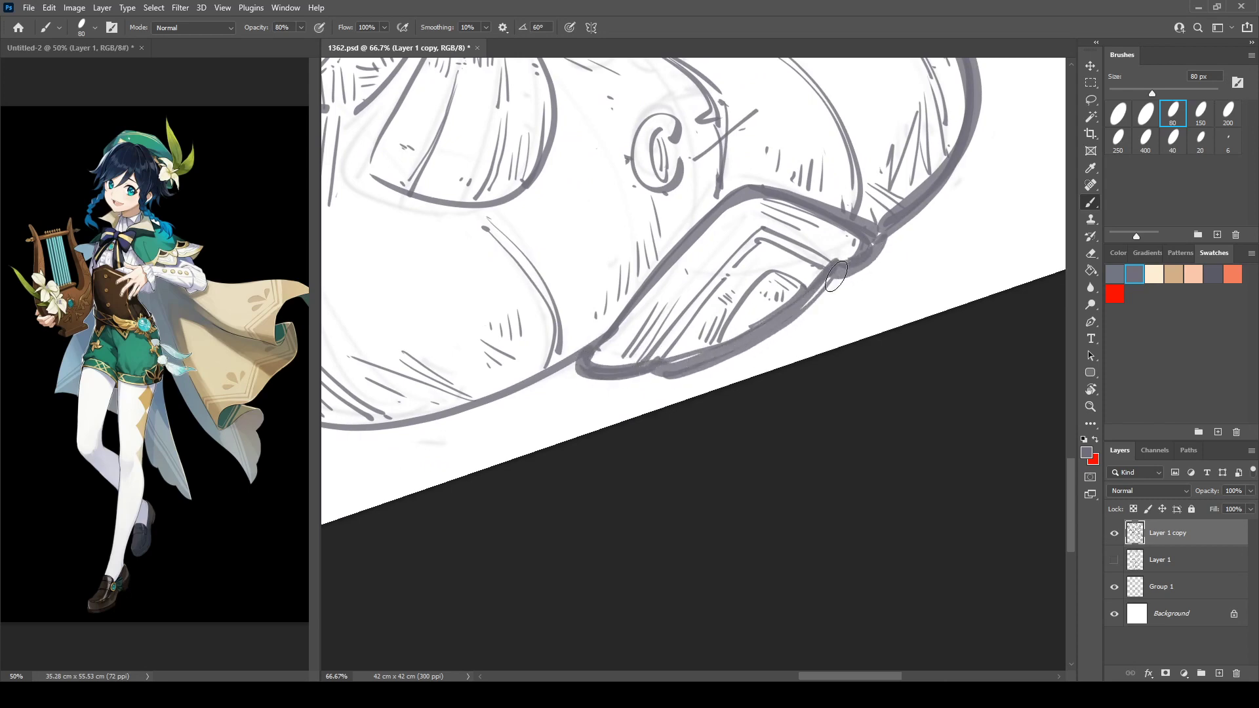
# Thicken the bottom contour of the puffy shorts from the hem panel across to the other side, redoing the first stroke.
pyautogui.moveTo(644, 377); pyautogui.dragTo(704, 261)
pyautogui.moveTo(547, 230)
pyautogui.mouseDown()
pyautogui.moveTo(620, 328)
pyautogui.moveTo(852, 282)
pyautogui.moveTo(925, 222)
pyautogui.mouseUp()
pyautogui.hotkey('ctrl', 'z')
pyautogui.moveTo(542, 234)
pyautogui.mouseDown()
pyautogui.moveTo(702, 343)
pyautogui.moveTo(932, 257)
pyautogui.mouseUp()
pyautogui.moveTo(569, 217)
pyautogui.mouseDown()
pyautogui.moveTo(476, 374)
pyautogui.moveTo(588, 284)
pyautogui.mouseUp()
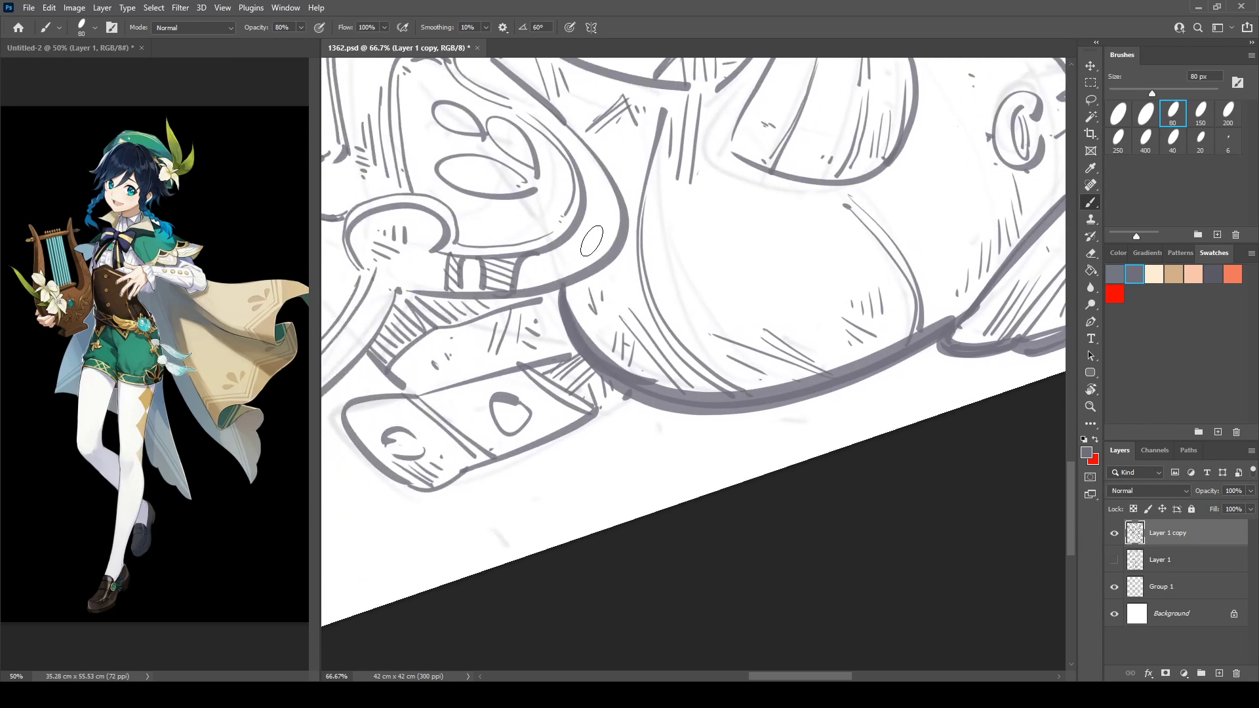
# Thicken the outline of the banded rectangular piece next to the shorts, around its rounded end and along its lower edge.
pyautogui.press('e')
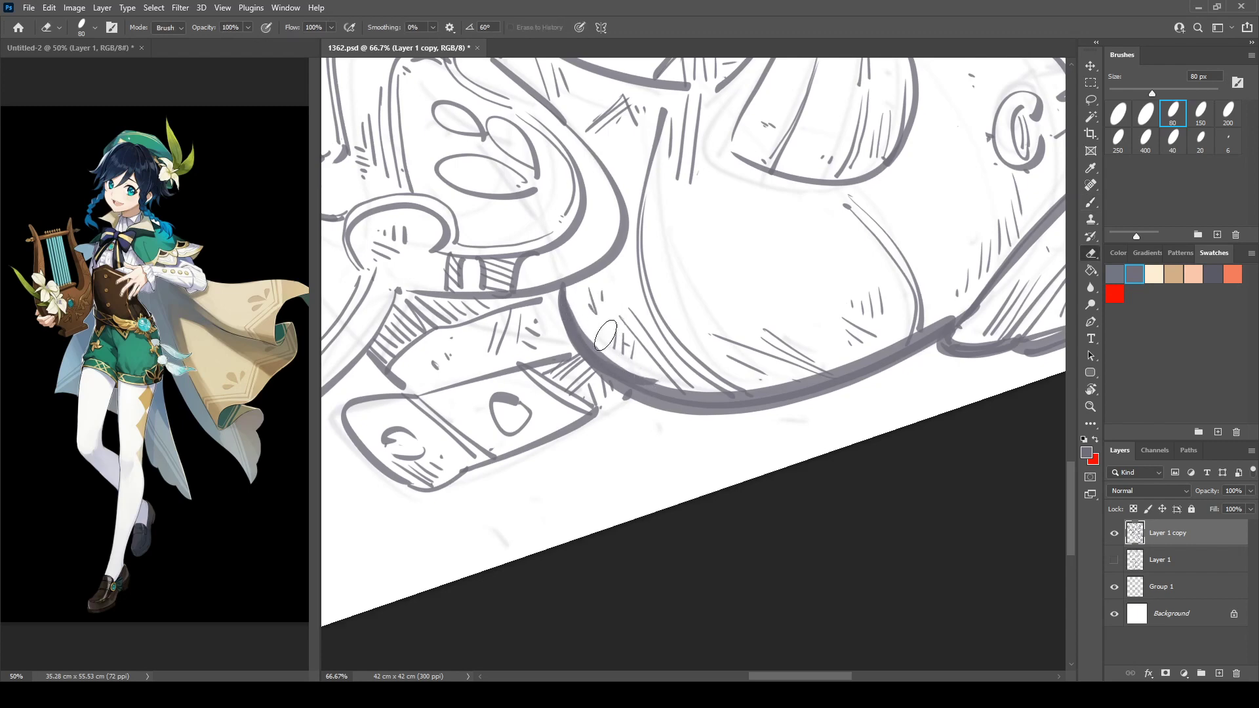
pyautogui.moveTo(433, 375)
pyautogui.mouseDown()
pyautogui.moveTo(594, 339)
pyautogui.moveTo(550, 342)
pyautogui.moveTo(558, 359)
pyautogui.moveTo(539, 354)
pyautogui.moveTo(502, 407)
pyautogui.moveTo(577, 467)
pyautogui.moveTo(632, 425)
pyautogui.mouseUp()
pyautogui.press('b')
pyautogui.moveTo(531, 356)
pyautogui.mouseDown()
pyautogui.moveTo(493, 384)
pyautogui.moveTo(561, 467)
pyautogui.moveTo(706, 409)
pyautogui.moveTo(766, 361)
pyautogui.mouseUp()
pyautogui.hotkey('ctrl', 'z')
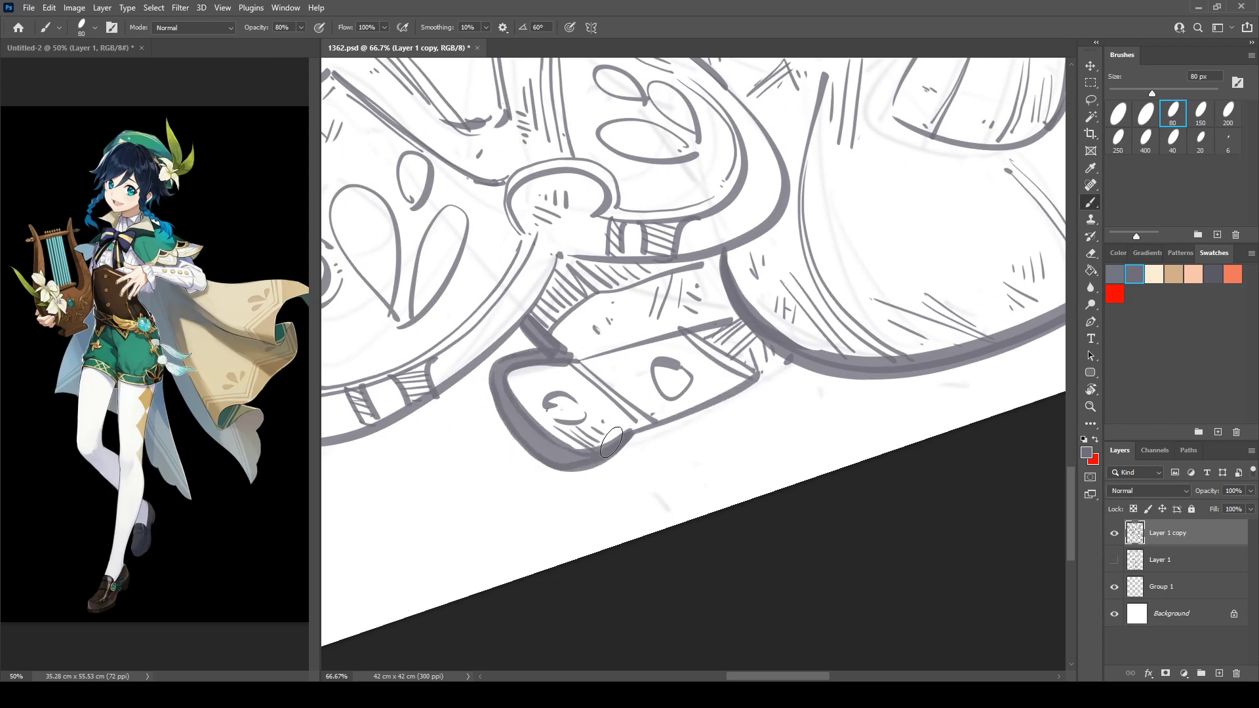
pyautogui.moveTo(614, 442); pyautogui.dragTo(792, 363)
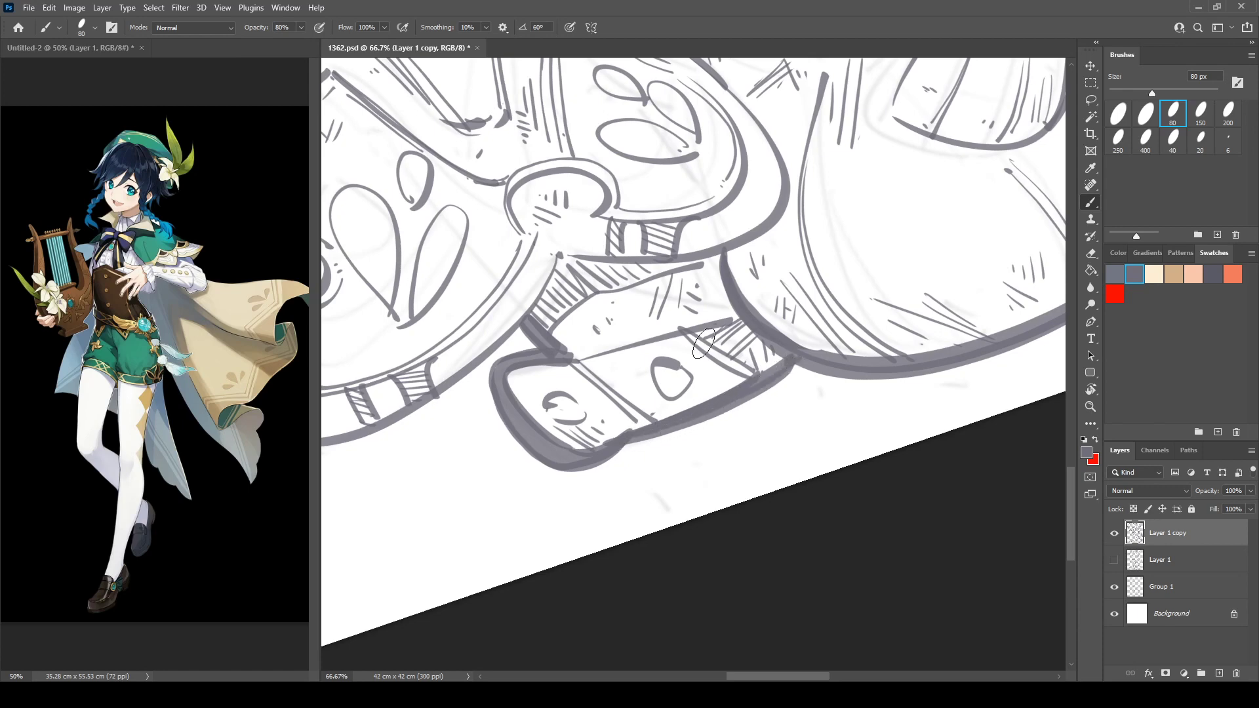
# Thicken the outer contour of the smaller patterned lobe on the other sleeve cuff, undoing one stroke along the way.
pyautogui.moveTo(568, 311); pyautogui.dragTo(889, 261)
pyautogui.moveTo(492, 148); pyautogui.dragTo(524, 298)
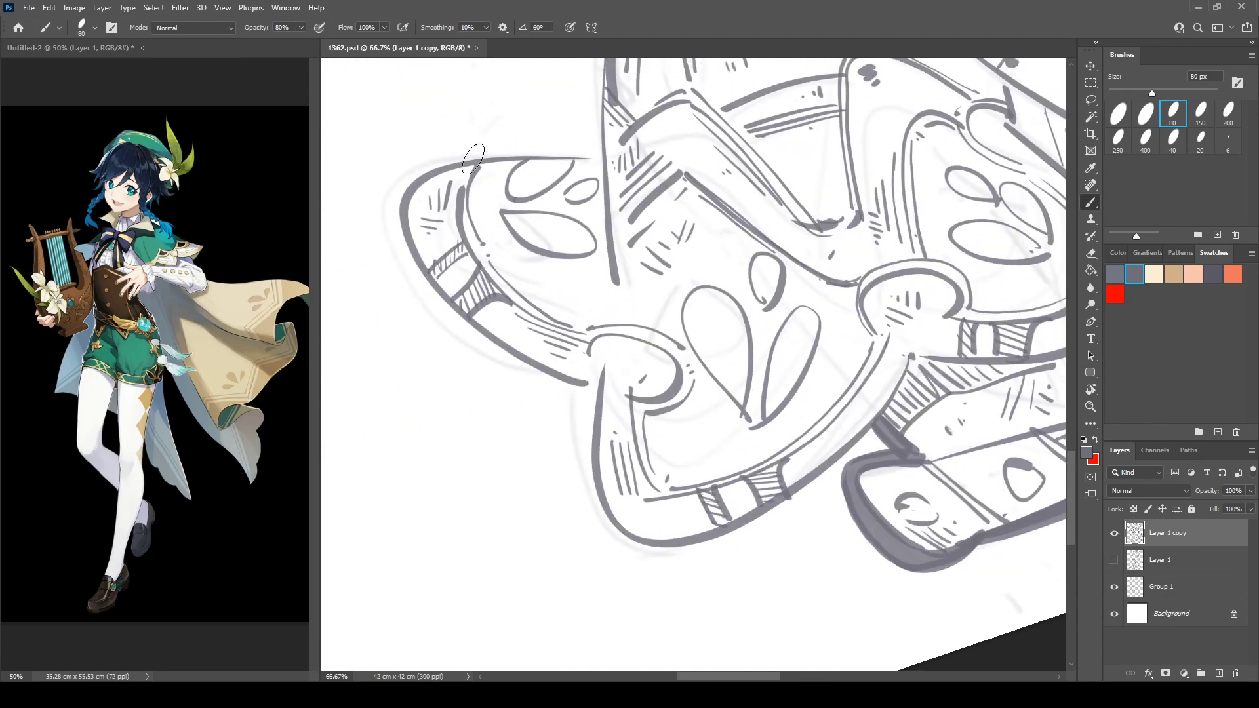
pyautogui.press('r')
pyautogui.moveTo(558, 134); pyautogui.dragTo(363, 236)
pyautogui.moveTo(464, 280)
pyautogui.mouseDown()
pyautogui.moveTo(593, 199)
pyautogui.moveTo(538, 240)
pyautogui.moveTo(484, 334)
pyautogui.mouseUp()
pyautogui.hotkey('ctrl', 'z')
pyautogui.moveTo(623, 174)
pyautogui.mouseDown()
pyautogui.moveTo(535, 253)
pyautogui.moveTo(489, 339)
pyautogui.moveTo(604, 390)
pyautogui.moveTo(762, 362)
pyautogui.mouseUp()
pyautogui.press('r')
pyautogui.moveTo(488, 245)
pyautogui.mouseDown()
pyautogui.moveTo(514, 197)
pyautogui.moveTo(635, 148)
pyautogui.mouseUp()
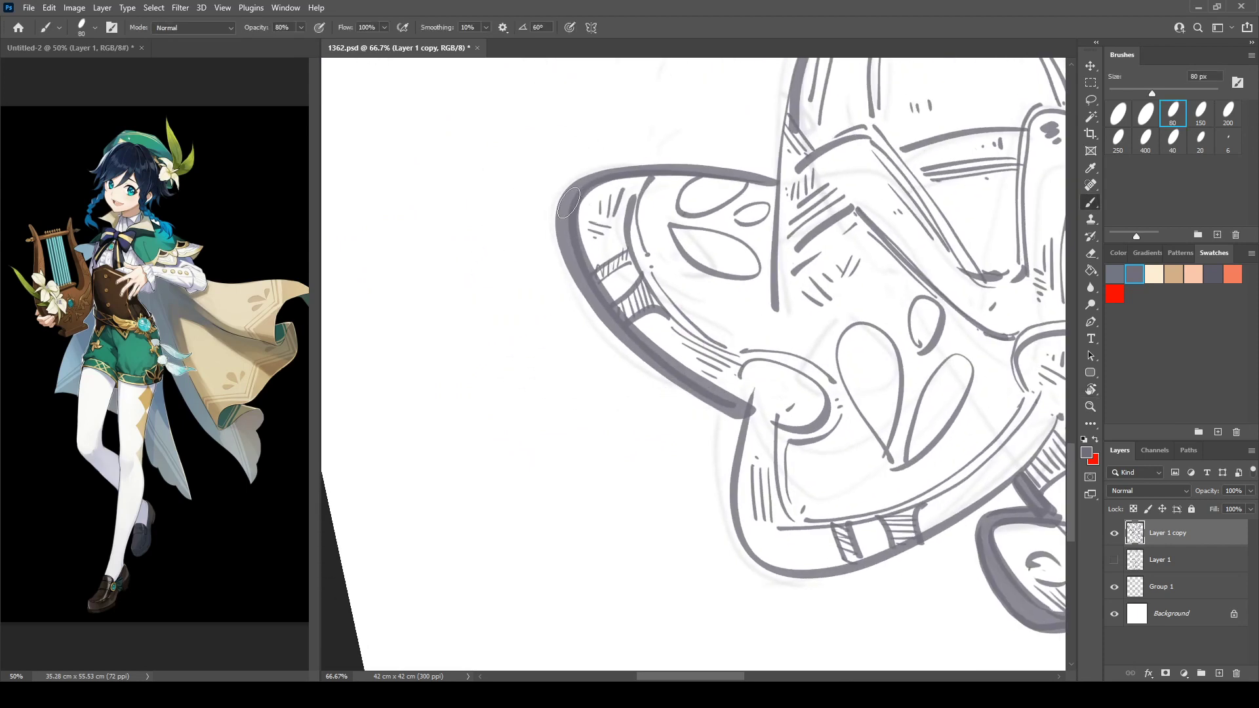
# Thicken the larger patterned lobe of that cuff and the sleeve's outer contour running up to the cape.
pyautogui.moveTo(569, 203)
pyautogui.mouseDown()
pyautogui.moveTo(571, 265)
pyautogui.moveTo(646, 354)
pyautogui.moveTo(744, 410)
pyautogui.moveTo(627, 239)
pyautogui.moveTo(620, 354)
pyautogui.moveTo(689, 414)
pyautogui.moveTo(831, 358)
pyautogui.moveTo(950, 269)
pyautogui.mouseUp()
pyautogui.moveTo(849, 304); pyautogui.dragTo(820, 568)
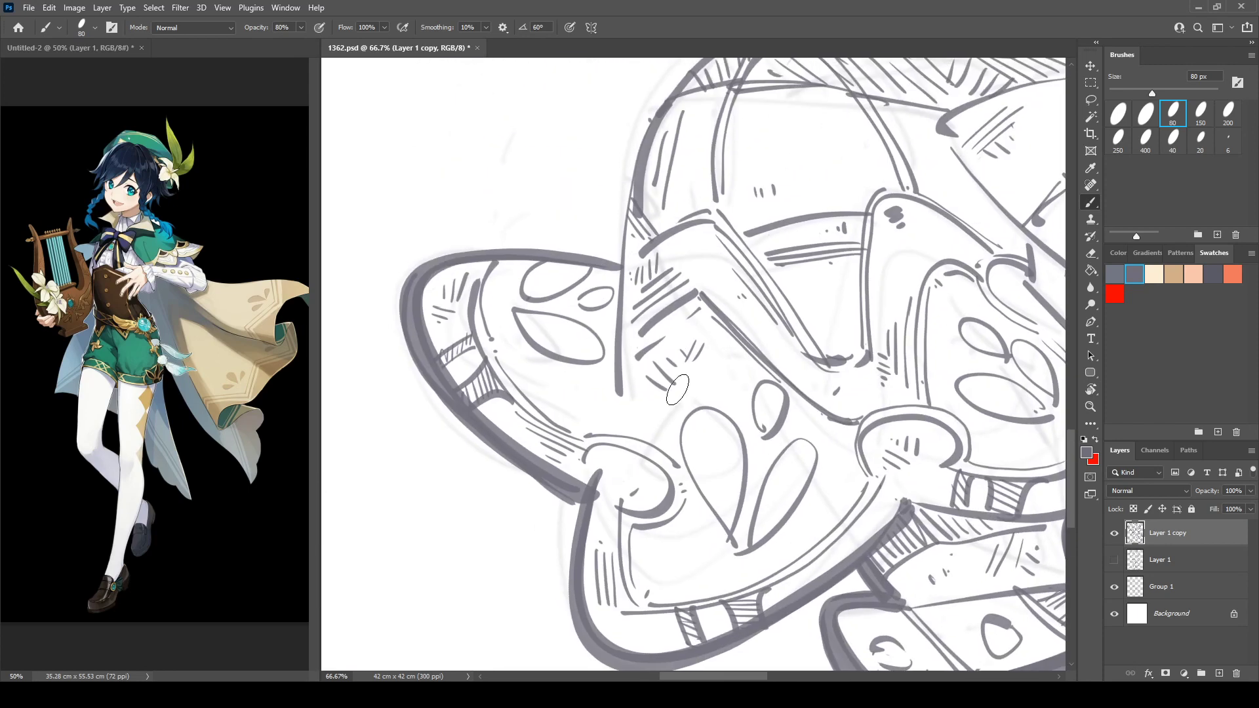
pyautogui.moveTo(683, 210); pyautogui.dragTo(557, 269)
pyautogui.press('r')
pyautogui.moveTo(688, 139)
pyautogui.mouseDown()
pyautogui.moveTo(617, 140)
pyautogui.moveTo(541, 184)
pyautogui.moveTo(505, 302)
pyautogui.moveTo(543, 480)
pyautogui.mouseUp()
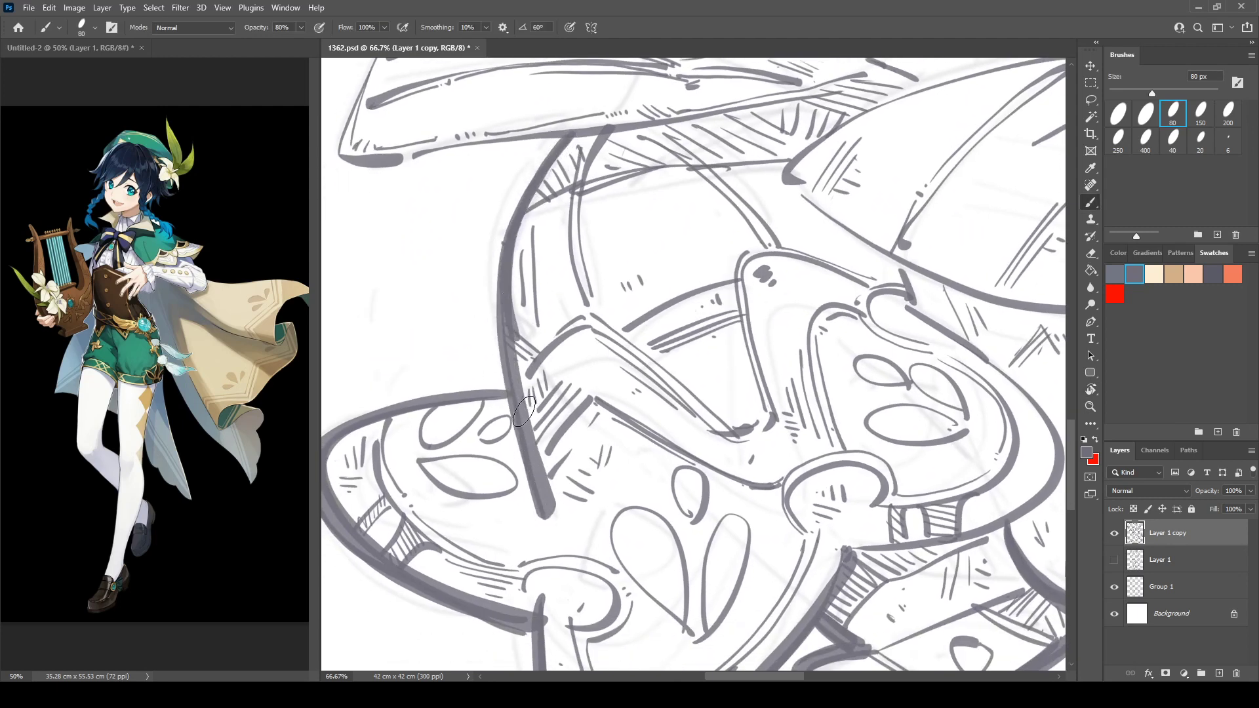
pyautogui.moveTo(525, 411); pyautogui.dragTo(546, 511)
pyautogui.moveTo(501, 244); pyautogui.dragTo(590, 409)
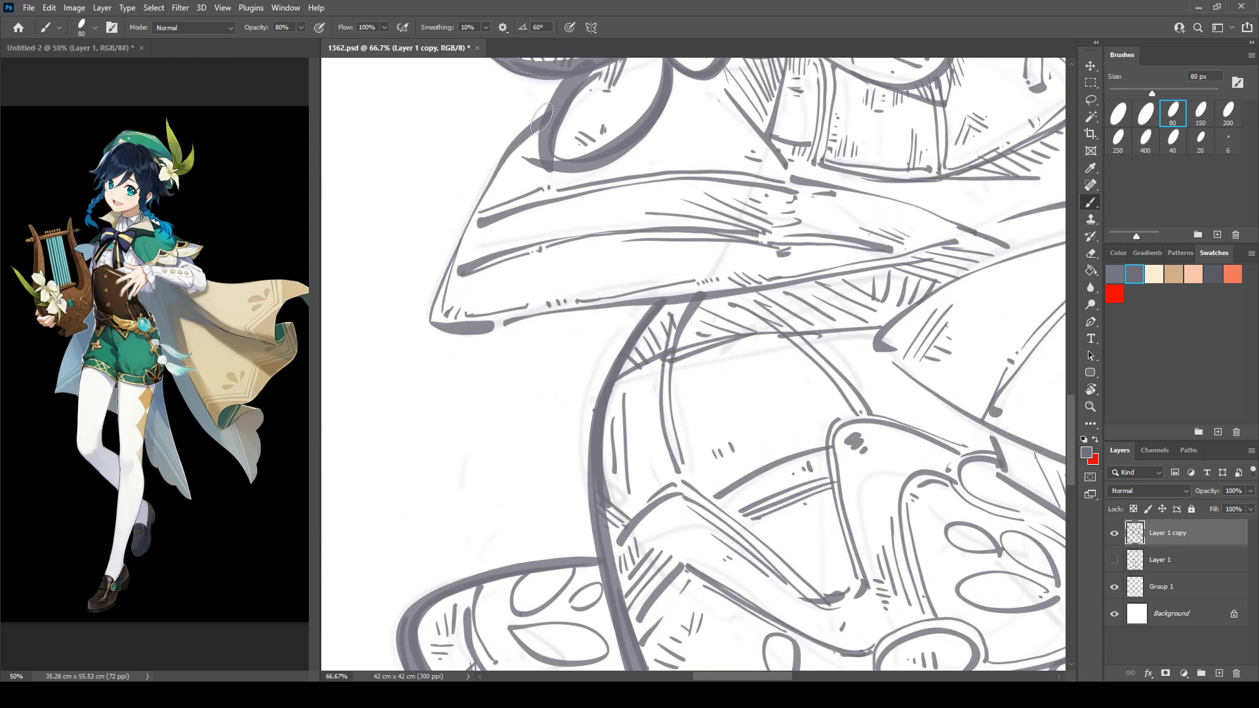
# Thicken the striped cape panel's outer side and lower edge up to the sleeve, redoing the first stroke.
pyautogui.moveTo(542, 117)
pyautogui.mouseDown()
pyautogui.moveTo(438, 255)
pyautogui.moveTo(430, 315)
pyautogui.mouseUp()
pyautogui.hotkey('ctrl', 'z')
pyautogui.moveTo(551, 110)
pyautogui.mouseDown()
pyautogui.moveTo(464, 220)
pyautogui.moveTo(417, 331)
pyautogui.moveTo(528, 331)
pyautogui.moveTo(677, 300)
pyautogui.mouseUp()
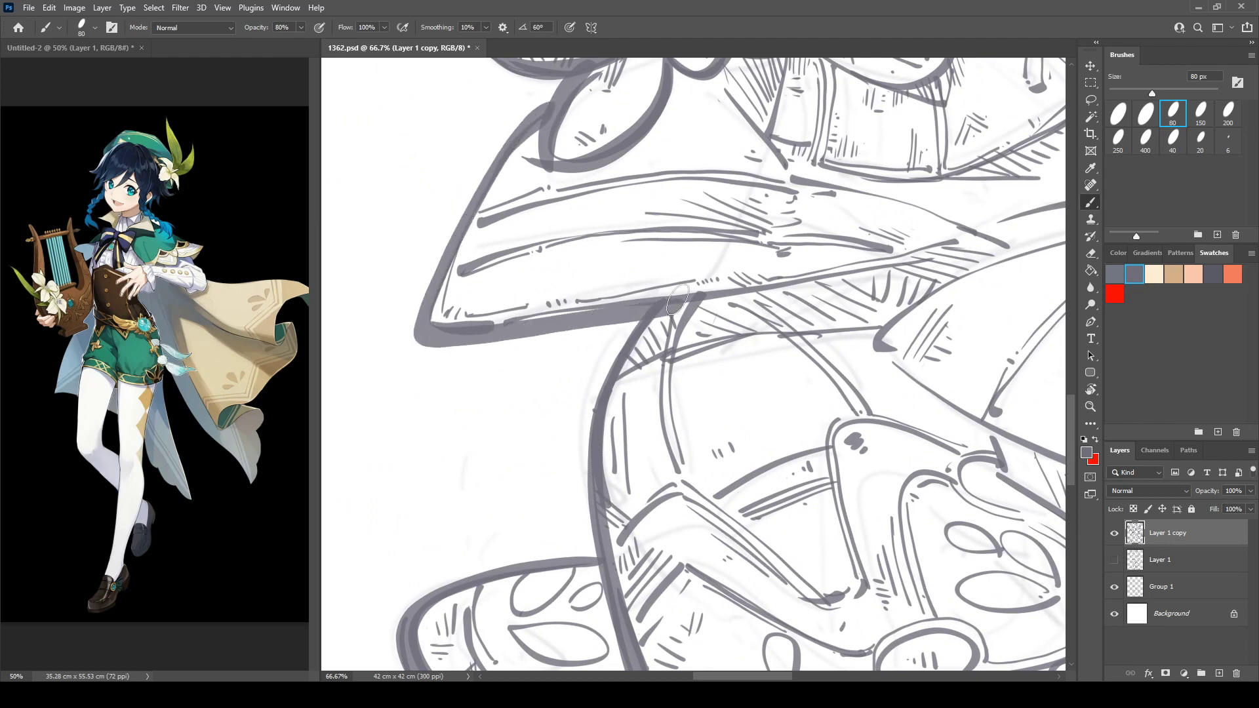
pyautogui.moveTo(517, 319); pyautogui.dragTo(600, 312)
pyautogui.moveTo(423, 337); pyautogui.dragTo(681, 305)
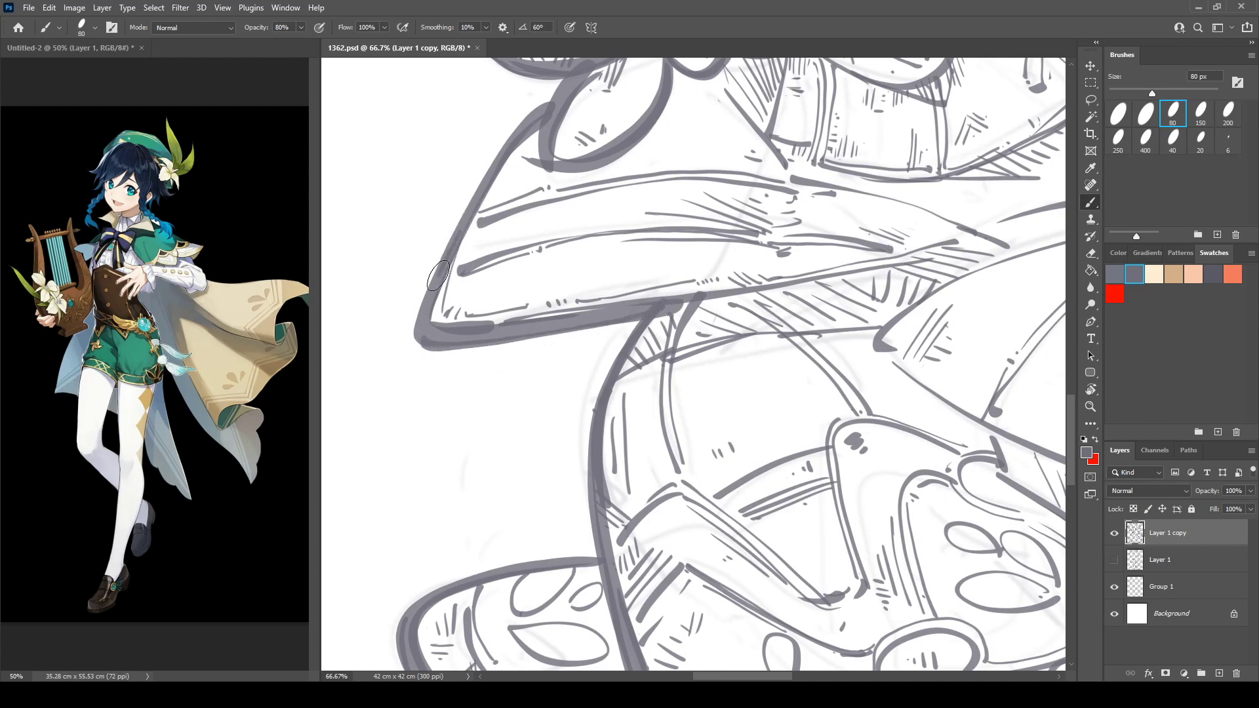
# Thicken the outer edge of the lower braid segment beside the collar flap.
pyautogui.press('r')
pyautogui.moveTo(659, 358)
pyautogui.mouseDown()
pyautogui.moveTo(470, 302)
pyautogui.moveTo(495, 244)
pyautogui.moveTo(767, 262)
pyautogui.moveTo(803, 282)
pyautogui.moveTo(479, 206)
pyautogui.moveTo(543, 205)
pyautogui.moveTo(696, 150)
pyautogui.moveTo(721, 511)
pyautogui.mouseUp()
pyautogui.press('r')
pyautogui.moveTo(761, 79)
pyautogui.mouseDown()
pyautogui.moveTo(554, 282)
pyautogui.moveTo(679, 238)
pyautogui.moveTo(514, 208)
pyautogui.moveTo(600, 118)
pyautogui.mouseUp()
pyautogui.press('b')
pyautogui.moveTo(504, 191)
pyautogui.mouseDown()
pyautogui.moveTo(586, 200)
pyautogui.moveTo(619, 263)
pyautogui.mouseUp()
pyautogui.moveTo(603, 192); pyautogui.dragTo(587, 357)
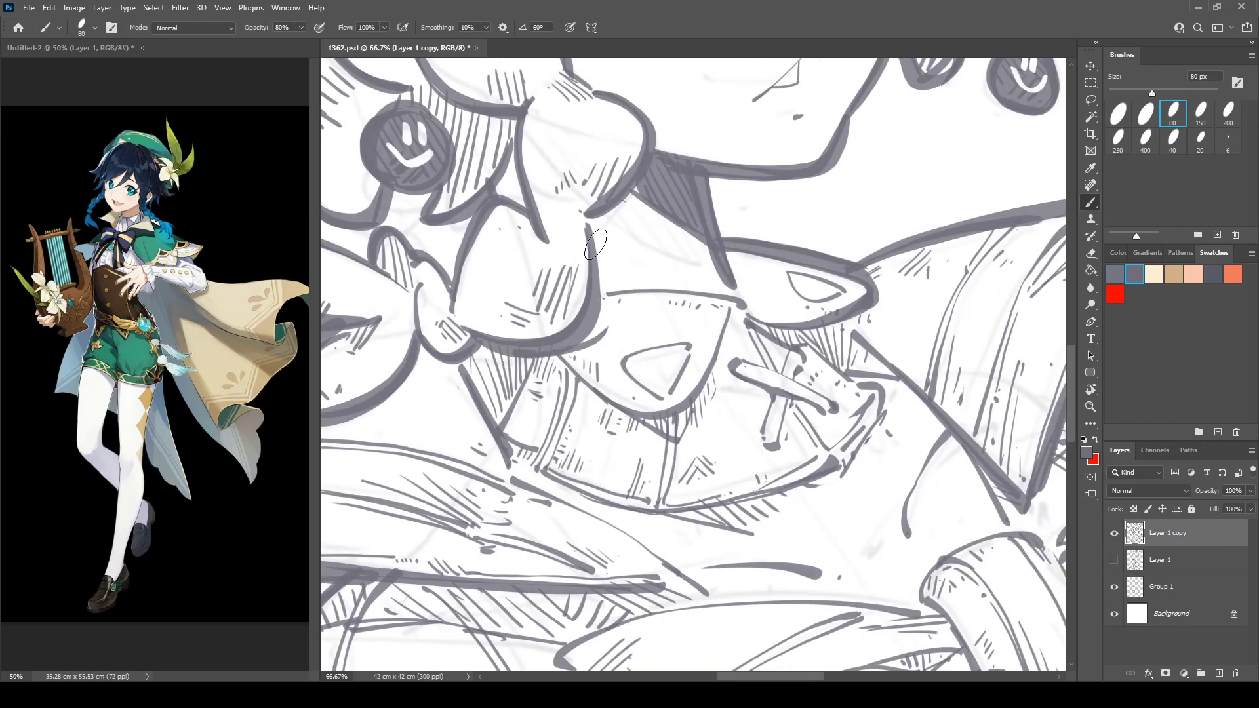
pyautogui.moveTo(593, 223); pyautogui.dragTo(573, 357)
# Thicken the lower edge of the collar flap next to the braid, and bring the whole drawing into view.
pyautogui.press('e')
pyautogui.press('r')
pyautogui.moveTo(604, 299)
pyautogui.mouseDown()
pyautogui.moveTo(605, 370)
pyautogui.moveTo(686, 297)
pyautogui.mouseUp()
pyautogui.press('b')
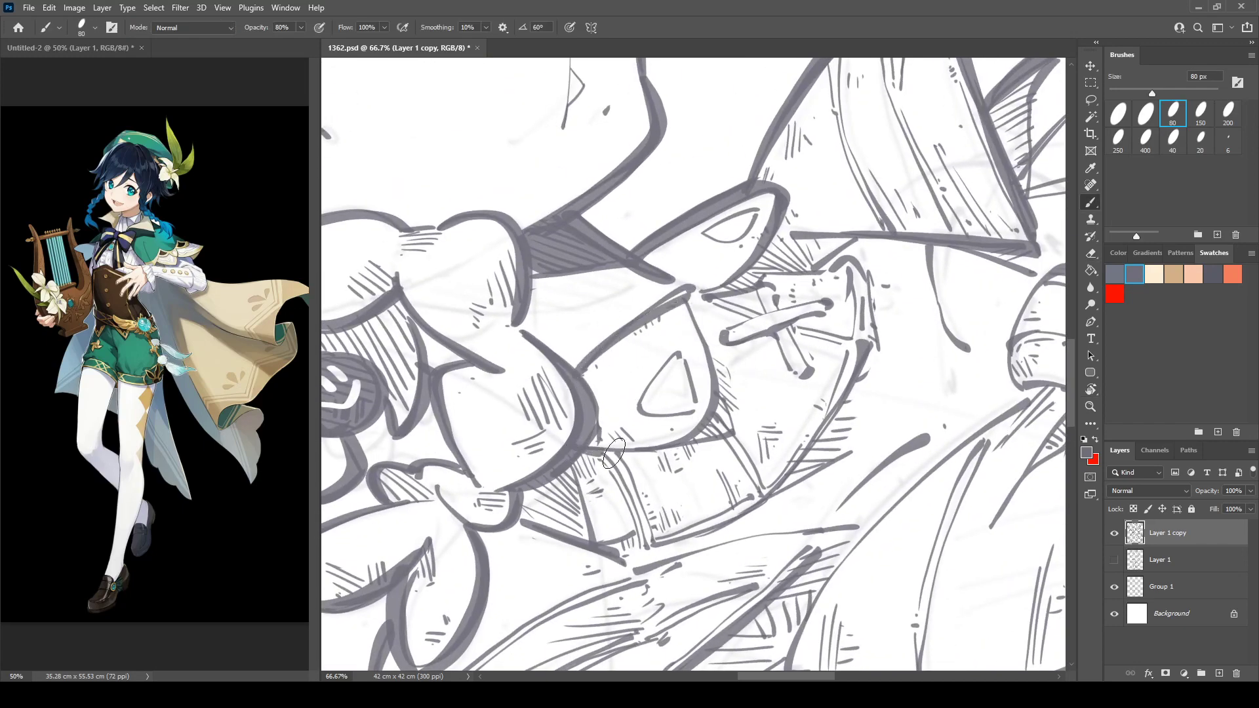
pyautogui.moveTo(610, 453); pyautogui.dragTo(699, 426)
pyautogui.scroll(-4, 635, 249)
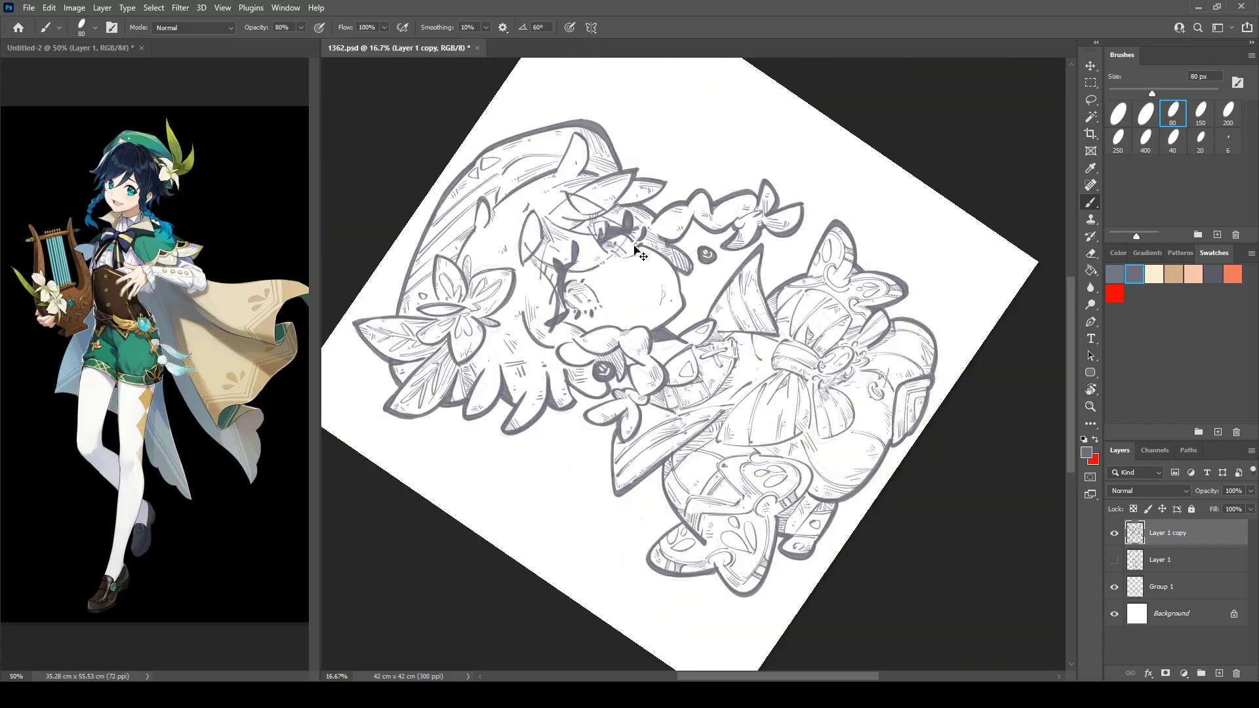
# Duplicate the Layer 1 copy layer and hide the layer it was copied from.
pyautogui.hotkey('ctrl', 'j')
pyautogui.click(1118, 561)
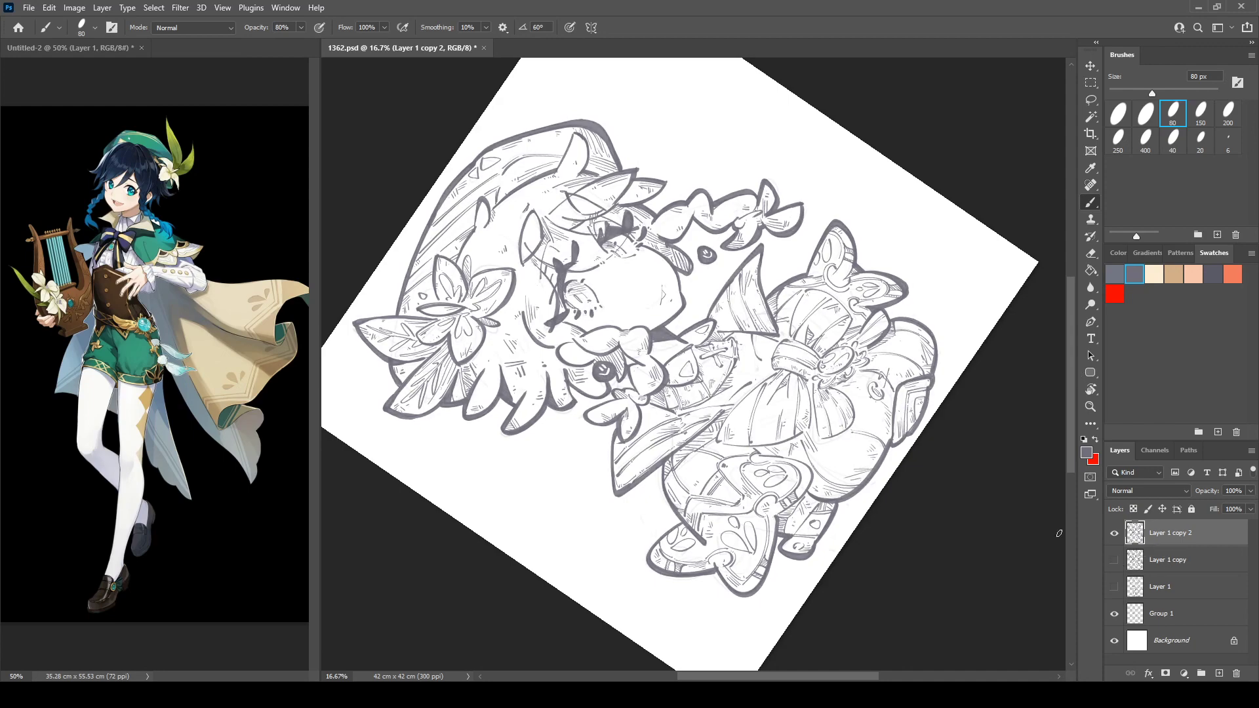
# Fill the large collar flap with dark gray using the 80 px brush, leaving its teardrop ornament white.
pyautogui.scroll(3, 707, 254)
pyautogui.press('r')
pyautogui.moveTo(714, 197); pyautogui.dragTo(689, 190)
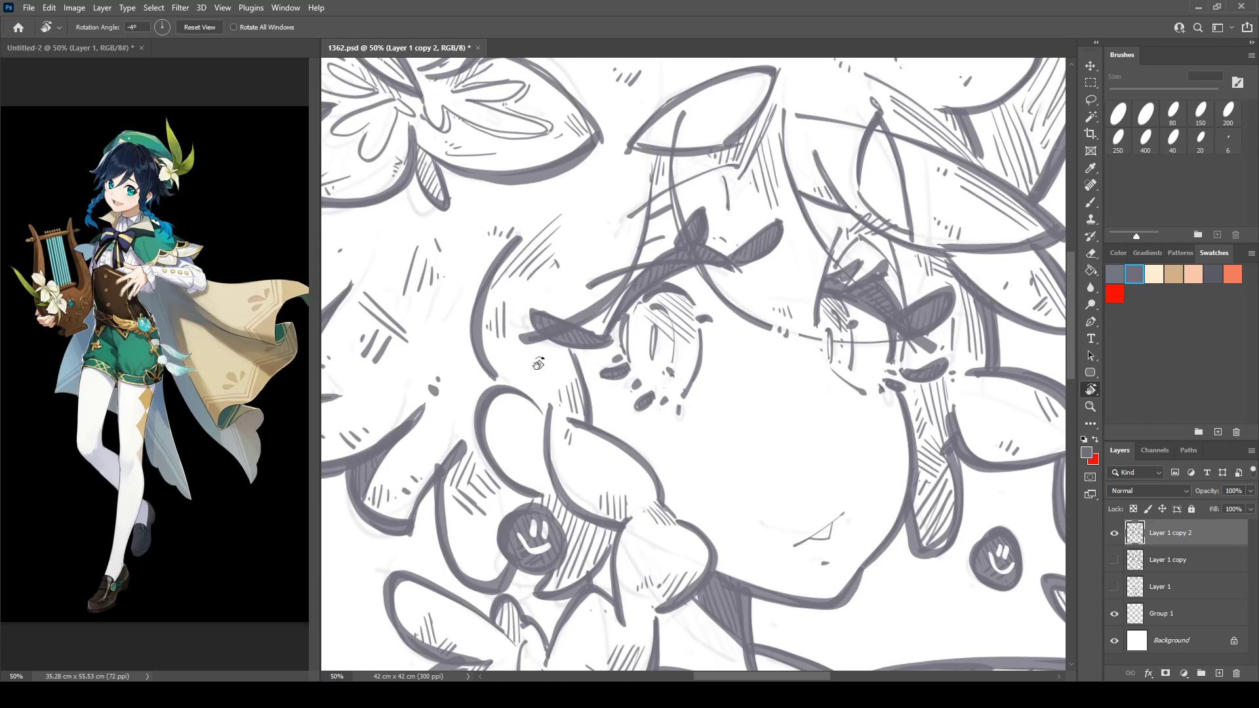
pyautogui.moveTo(545, 417); pyautogui.dragTo(484, 193)
pyautogui.moveTo(571, 360); pyautogui.dragTo(573, 341)
pyautogui.scroll(-8, 572, 341)
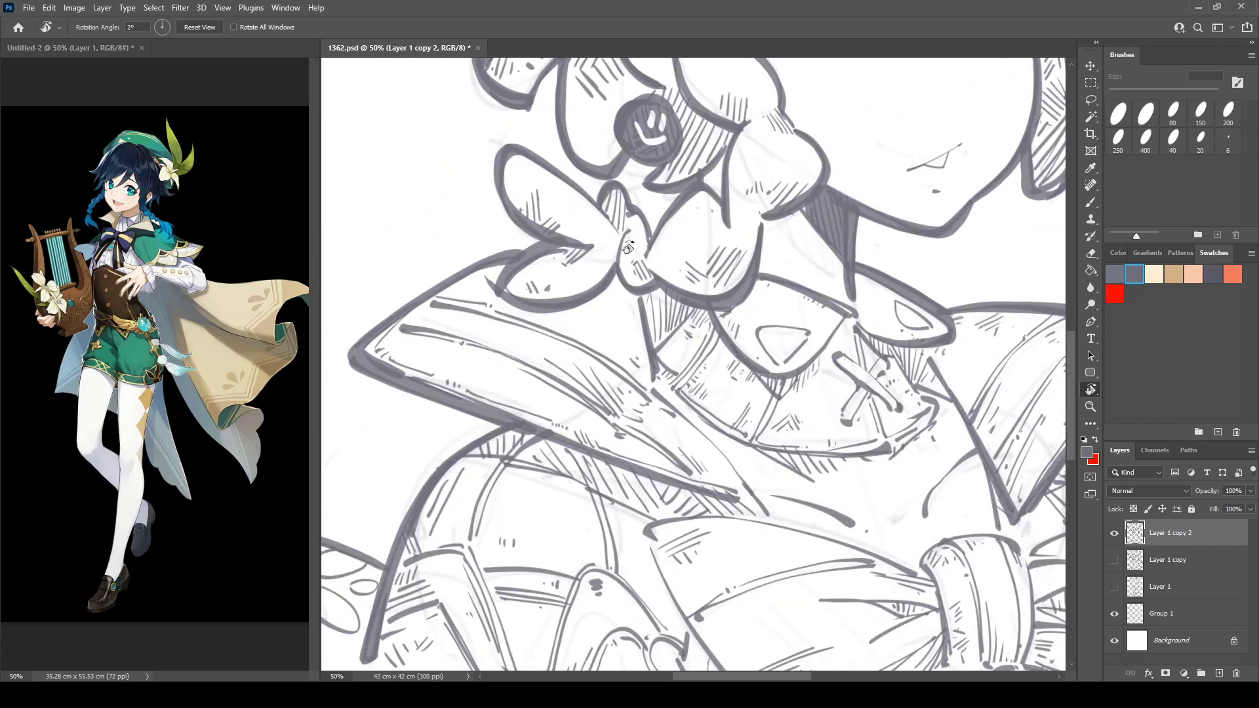
pyautogui.moveTo(607, 183); pyautogui.dragTo(677, 342)
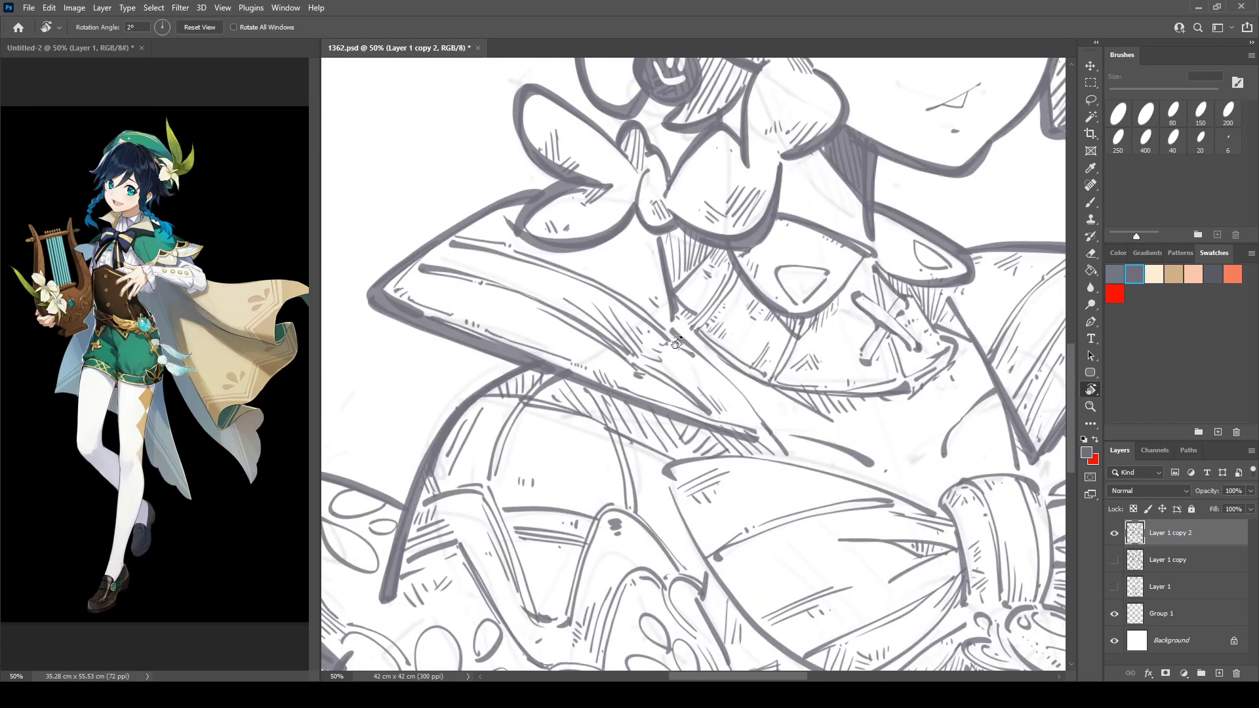
pyautogui.moveTo(546, 252); pyautogui.dragTo(564, 233)
pyautogui.moveTo(728, 295)
pyautogui.mouseDown()
pyautogui.moveTo(535, 267)
pyautogui.moveTo(572, 282)
pyautogui.moveTo(567, 308)
pyautogui.moveTo(539, 293)
pyautogui.moveTo(547, 278)
pyautogui.moveTo(587, 318)
pyautogui.moveTo(626, 262)
pyautogui.moveTo(617, 305)
pyautogui.moveTo(638, 252)
pyautogui.moveTo(557, 282)
pyautogui.moveTo(623, 262)
pyautogui.moveTo(557, 275)
pyautogui.moveTo(551, 246)
pyautogui.moveTo(642, 252)
pyautogui.moveTo(640, 264)
pyautogui.mouseUp()
pyautogui.press('b')
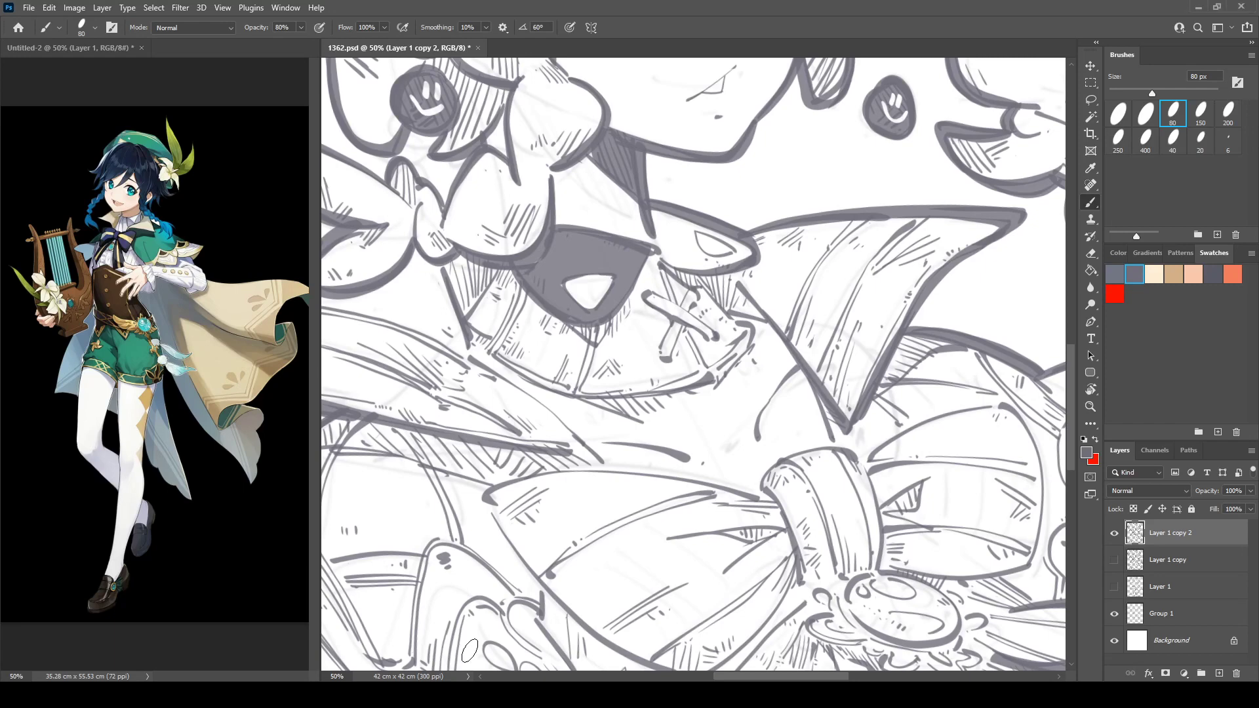
# Thicken the outline along the lower edge of the character's collar band with one smooth brush stroke.
pyautogui.press('r')
pyautogui.moveTo(452, 341); pyautogui.dragTo(511, 299)
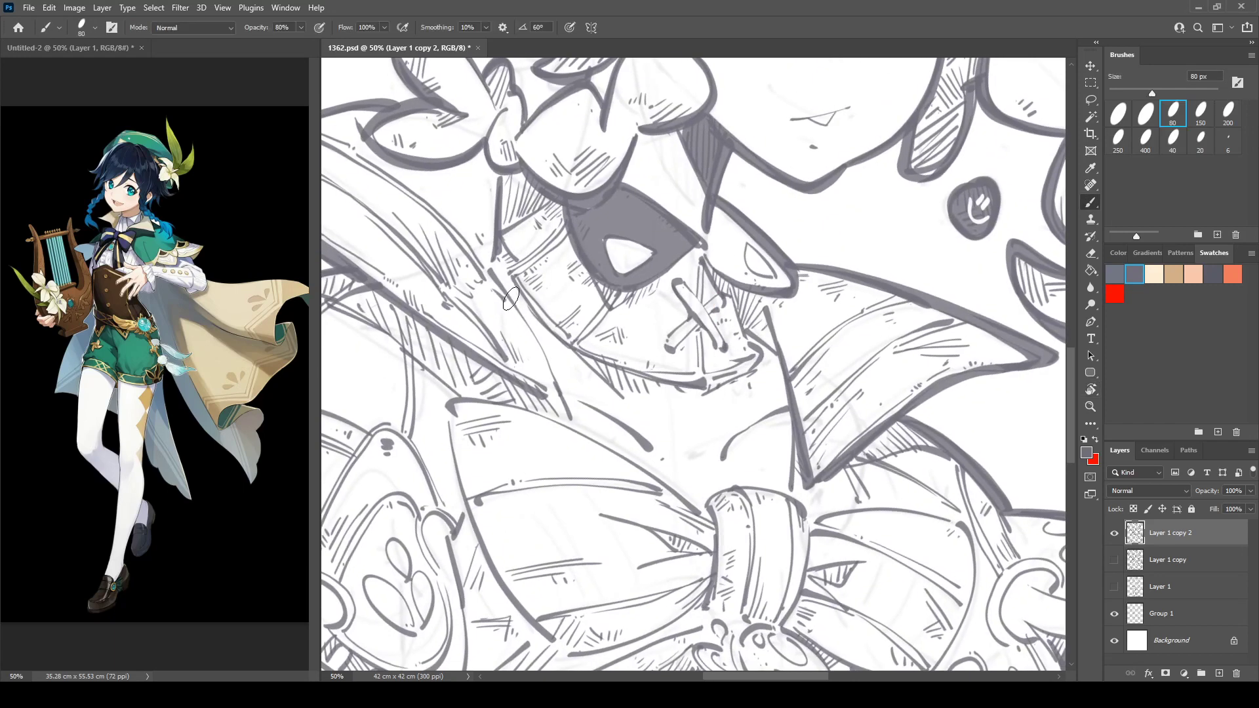
pyautogui.press('r')
pyautogui.moveTo(555, 394)
pyautogui.mouseDown()
pyautogui.moveTo(718, 250)
pyautogui.moveTo(613, 196)
pyautogui.mouseUp()
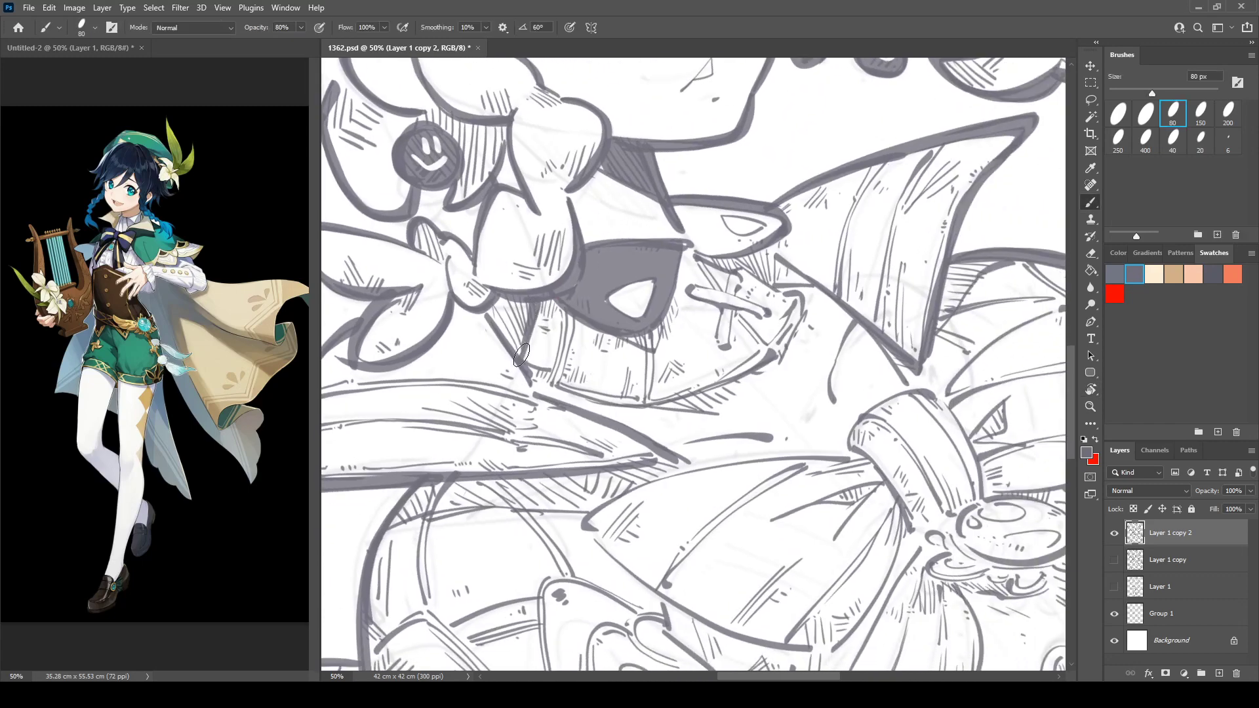
pyautogui.moveTo(521, 357)
pyautogui.mouseDown()
pyautogui.moveTo(548, 378)
pyautogui.moveTo(551, 360)
pyautogui.moveTo(571, 372)
pyautogui.moveTo(554, 379)
pyautogui.moveTo(590, 398)
pyautogui.moveTo(708, 381)
pyautogui.mouseUp()
pyautogui.hotkey('ctrl', 'z')
pyautogui.moveTo(564, 383)
pyautogui.mouseDown()
pyautogui.moveTo(607, 402)
pyautogui.moveTo(698, 383)
pyautogui.moveTo(777, 346)
pyautogui.moveTo(795, 320)
pyautogui.mouseUp()
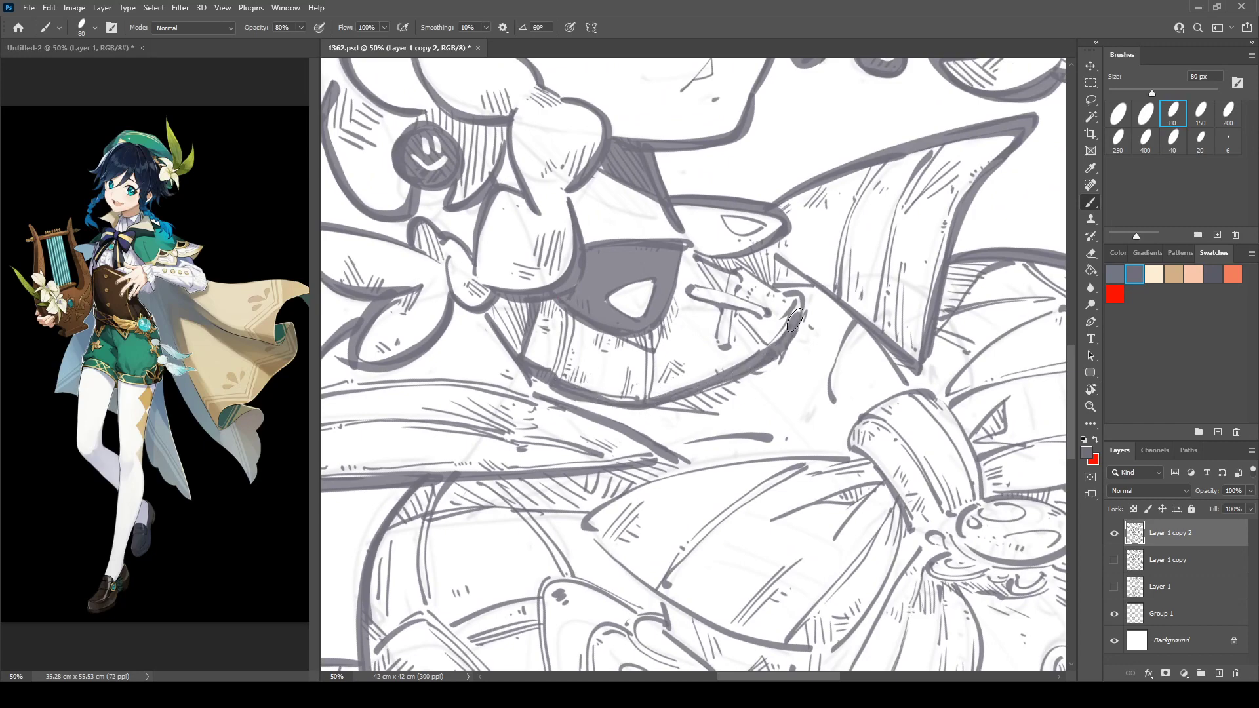
# Fill the small collar flap and the whole collar band with dark gray, leaving the teardrop and crossed lacing white.
pyautogui.press('r')
pyautogui.moveTo(687, 264)
pyautogui.mouseDown()
pyautogui.moveTo(761, 226)
pyautogui.moveTo(761, 275)
pyautogui.moveTo(767, 230)
pyautogui.moveTo(748, 216)
pyautogui.moveTo(787, 279)
pyautogui.moveTo(830, 280)
pyautogui.moveTo(783, 233)
pyautogui.moveTo(838, 279)
pyautogui.mouseUp()
pyautogui.press('b')
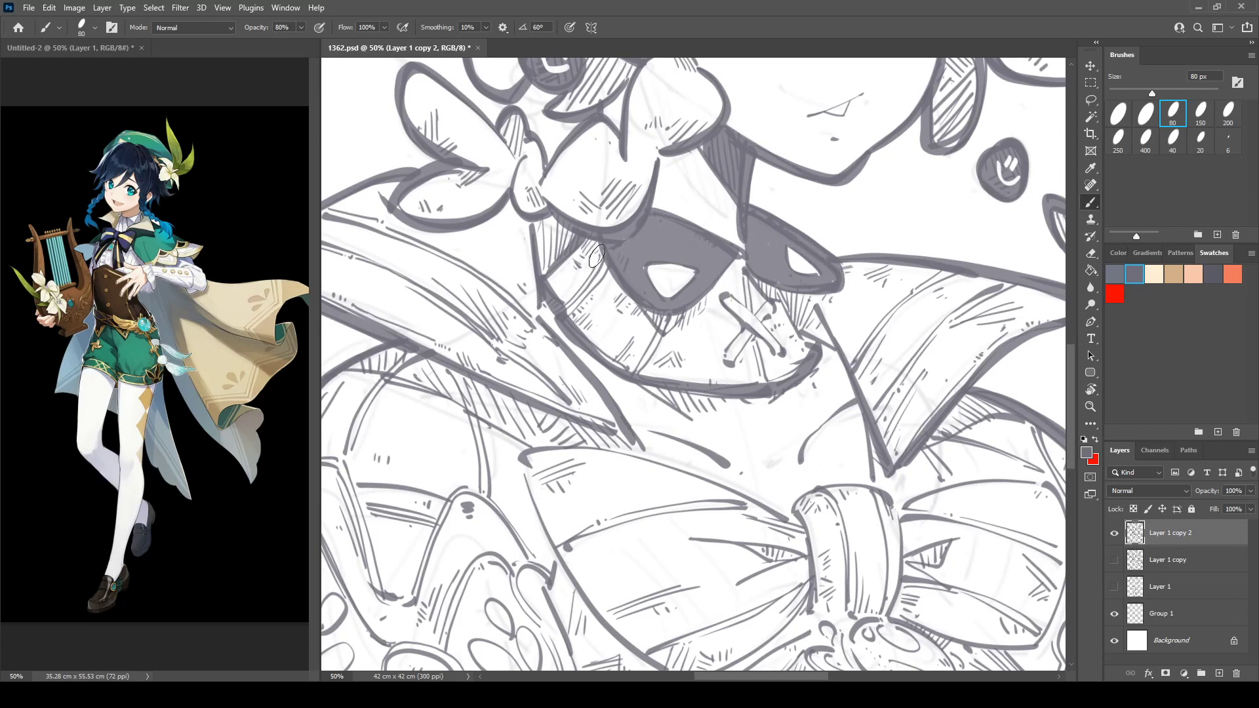
pyautogui.moveTo(544, 283); pyautogui.dragTo(579, 237)
pyautogui.moveTo(780, 294); pyautogui.dragTo(813, 340)
pyautogui.moveTo(547, 279)
pyautogui.mouseDown()
pyautogui.moveTo(568, 294)
pyautogui.moveTo(598, 259)
pyautogui.moveTo(620, 293)
pyautogui.moveTo(593, 308)
pyautogui.moveTo(577, 348)
pyautogui.moveTo(656, 354)
pyautogui.moveTo(634, 320)
pyautogui.moveTo(669, 323)
pyautogui.moveTo(731, 272)
pyautogui.moveTo(757, 308)
pyautogui.moveTo(754, 279)
pyautogui.moveTo(777, 298)
pyautogui.moveTo(783, 315)
pyautogui.moveTo(768, 321)
pyautogui.moveTo(773, 309)
pyautogui.moveTo(770, 328)
pyautogui.mouseUp()
pyautogui.moveTo(798, 347)
pyautogui.mouseDown()
pyautogui.moveTo(767, 379)
pyautogui.moveTo(663, 375)
pyautogui.moveTo(699, 369)
pyautogui.moveTo(687, 335)
pyautogui.moveTo(698, 336)
pyautogui.moveTo(722, 291)
pyautogui.moveTo(733, 325)
pyautogui.moveTo(722, 314)
pyautogui.moveTo(699, 349)
pyautogui.moveTo(738, 331)
pyautogui.moveTo(722, 325)
pyautogui.moveTo(710, 373)
pyautogui.moveTo(727, 376)
pyautogui.moveTo(756, 339)
pyautogui.moveTo(736, 369)
pyautogui.moveTo(754, 349)
pyautogui.moveTo(777, 373)
pyautogui.moveTo(806, 342)
pyautogui.mouseUp()
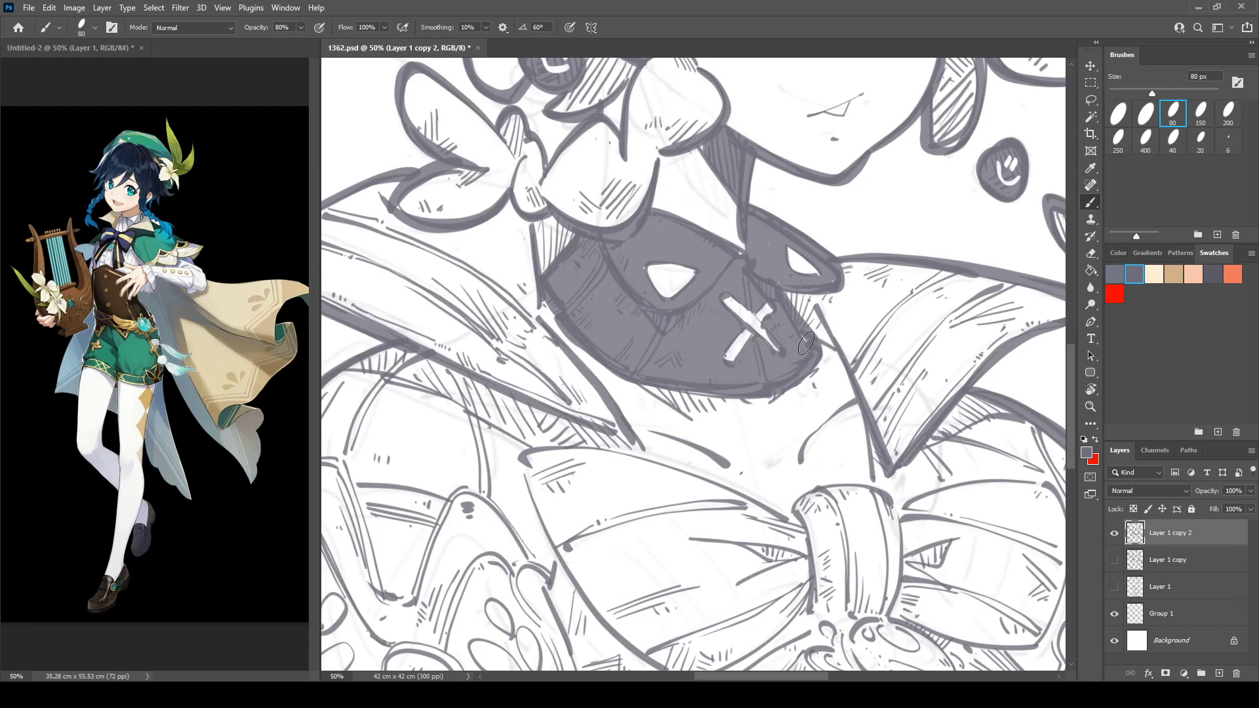
# Erase white highlight hatching into both collar flaps and a white line along the large flap's inner edge.
pyautogui.press('e')
pyautogui.moveTo(724, 301); pyautogui.dragTo(781, 346)
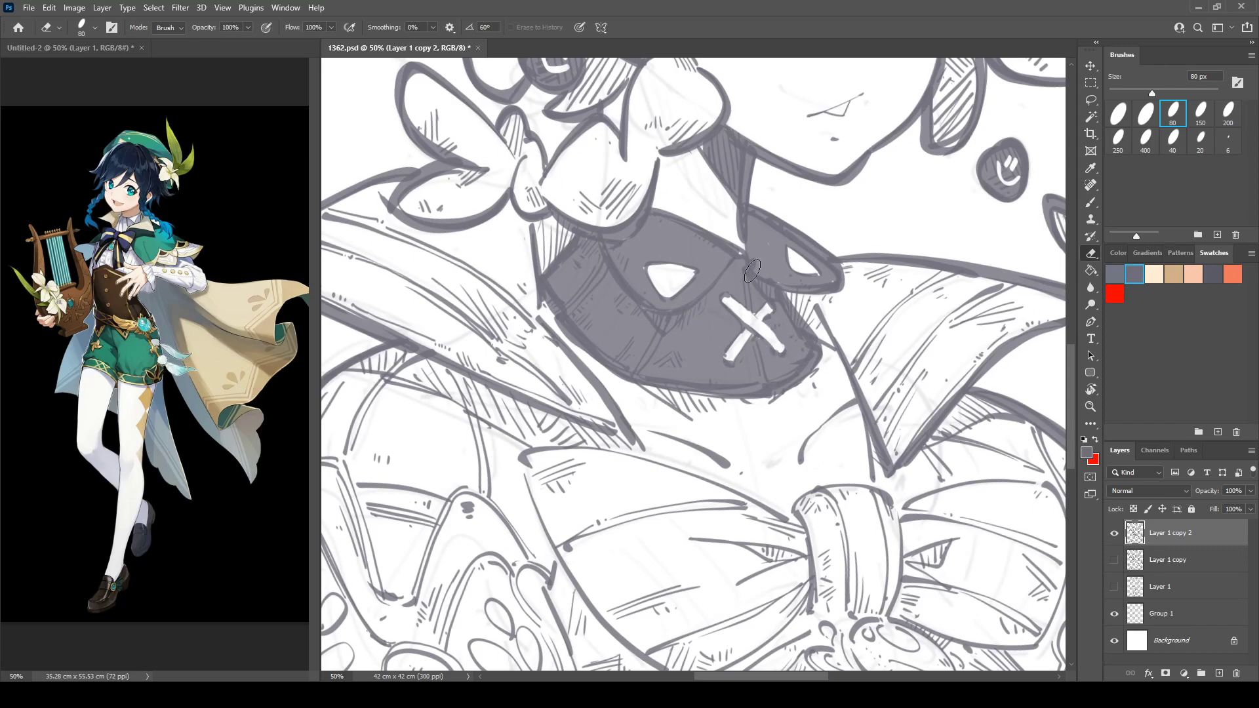
pyautogui.press('r')
pyautogui.moveTo(643, 256); pyautogui.dragTo(625, 228)
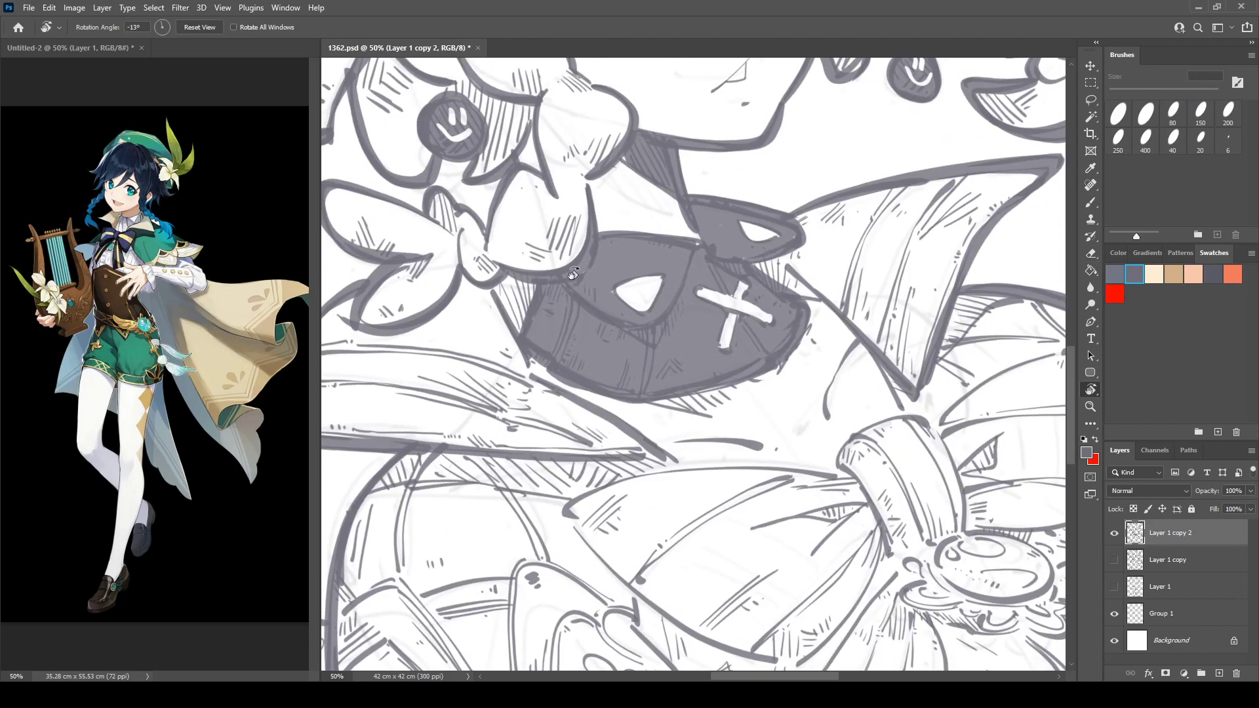
pyautogui.moveTo(572, 274); pyautogui.dragTo(639, 246)
pyautogui.press('e')
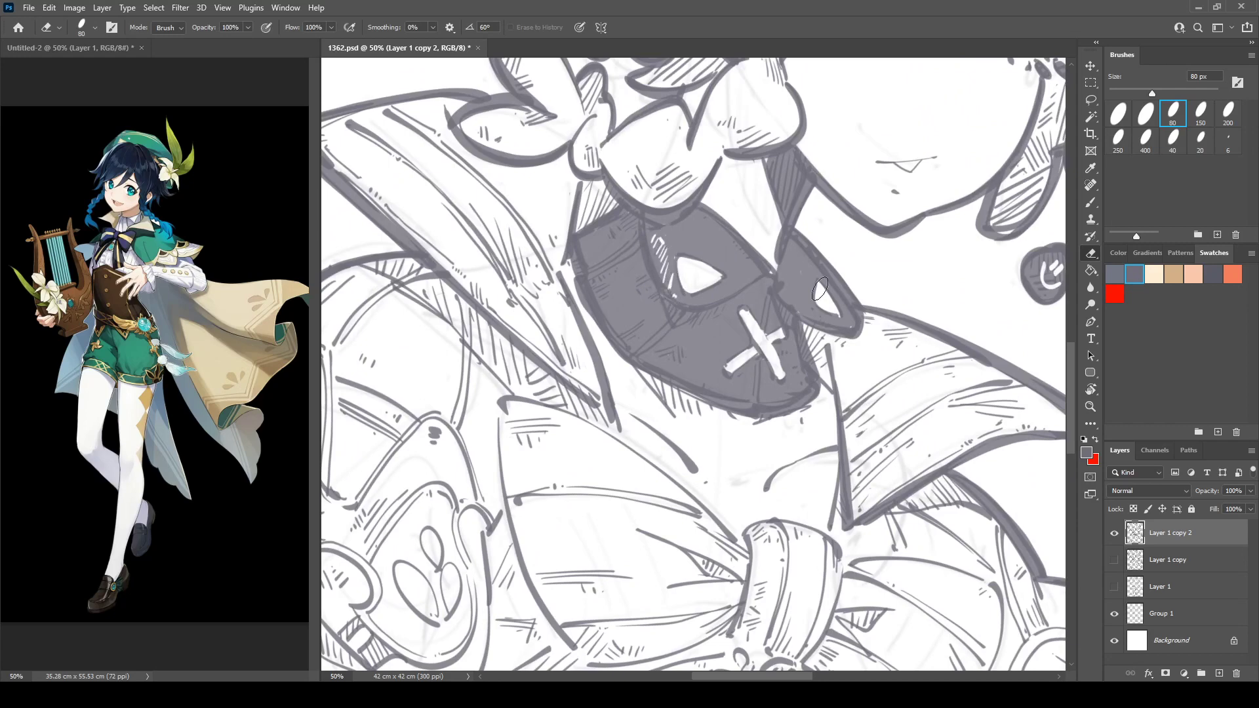
pyautogui.moveTo(799, 280)
pyautogui.mouseDown()
pyautogui.moveTo(795, 305)
pyautogui.moveTo(814, 308)
pyautogui.moveTo(827, 214)
pyautogui.moveTo(665, 257)
pyautogui.moveTo(652, 267)
pyautogui.moveTo(650, 354)
pyautogui.mouseUp()
pyautogui.press('r')
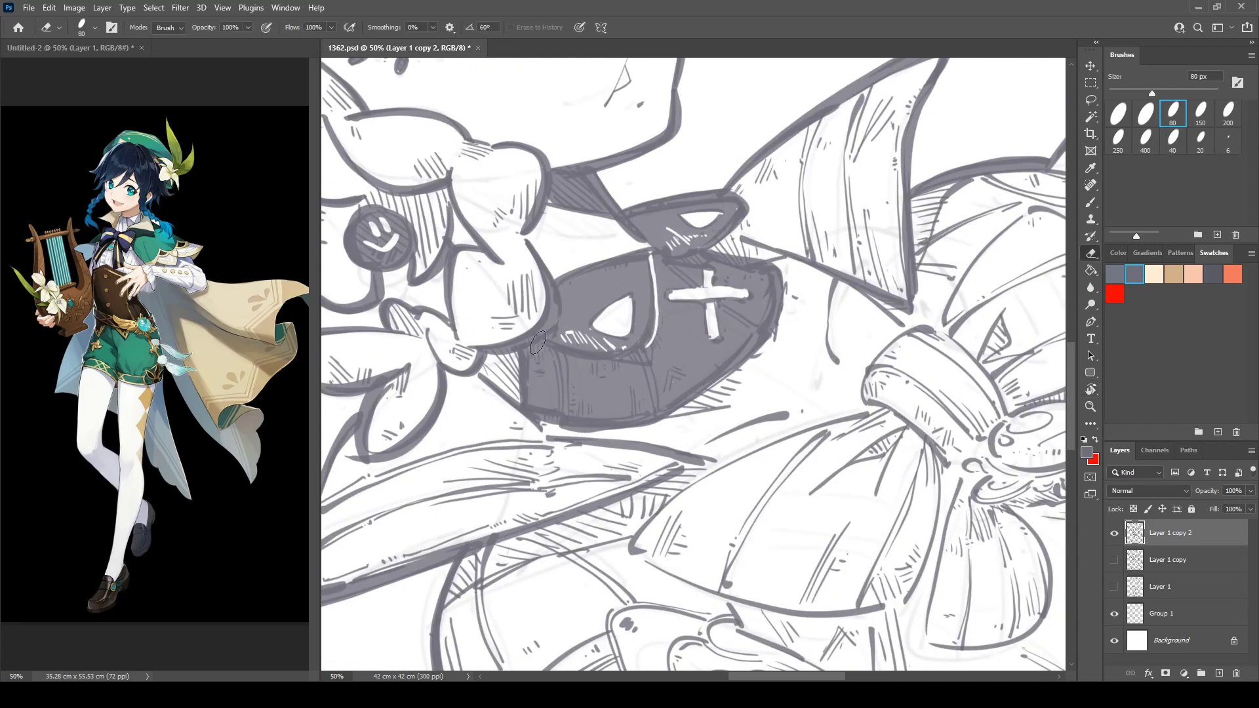
# Erase white contour lines along the lower edges of the large and small collar flaps.
pyautogui.moveTo(538, 342)
pyautogui.mouseDown()
pyautogui.moveTo(595, 359)
pyautogui.moveTo(647, 341)
pyautogui.mouseUp()
pyautogui.press('r')
pyautogui.moveTo(710, 262); pyautogui.dragTo(701, 223)
pyautogui.moveTo(643, 257)
pyautogui.mouseDown()
pyautogui.moveTo(665, 262)
pyautogui.moveTo(701, 242)
pyautogui.mouseUp()
pyautogui.press('r')
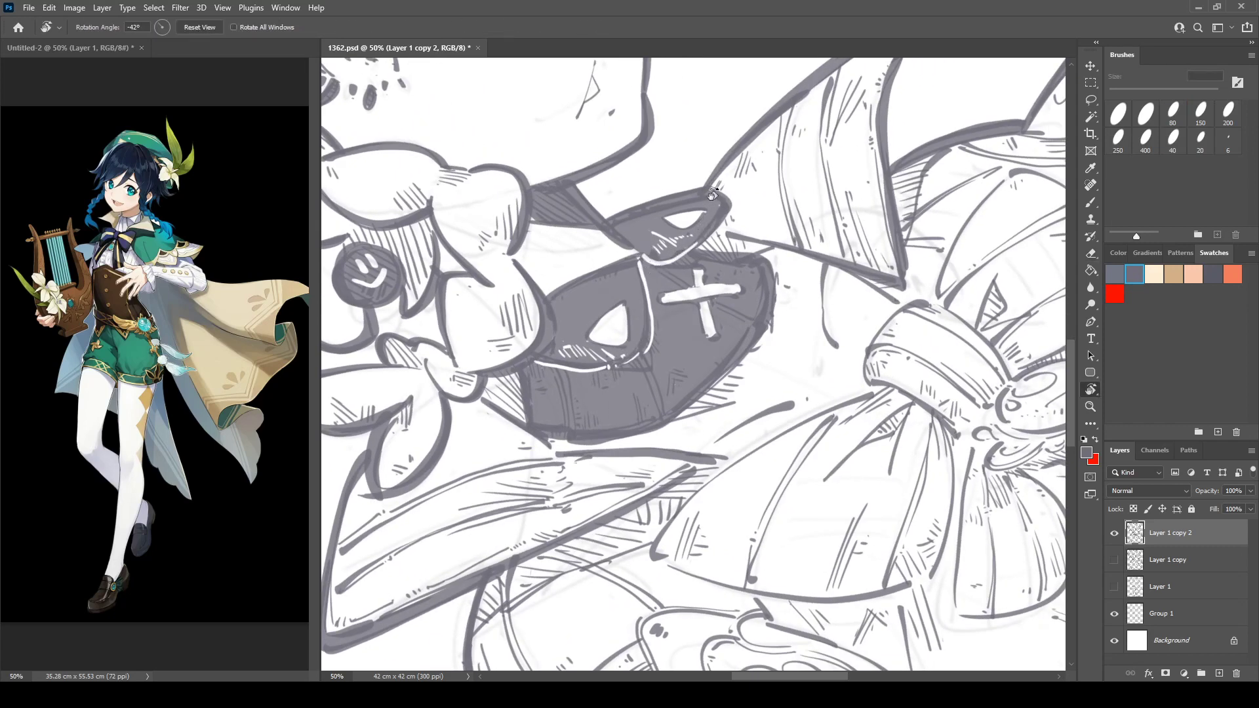
pyautogui.moveTo(713, 195); pyautogui.dragTo(759, 213)
pyautogui.press('e')
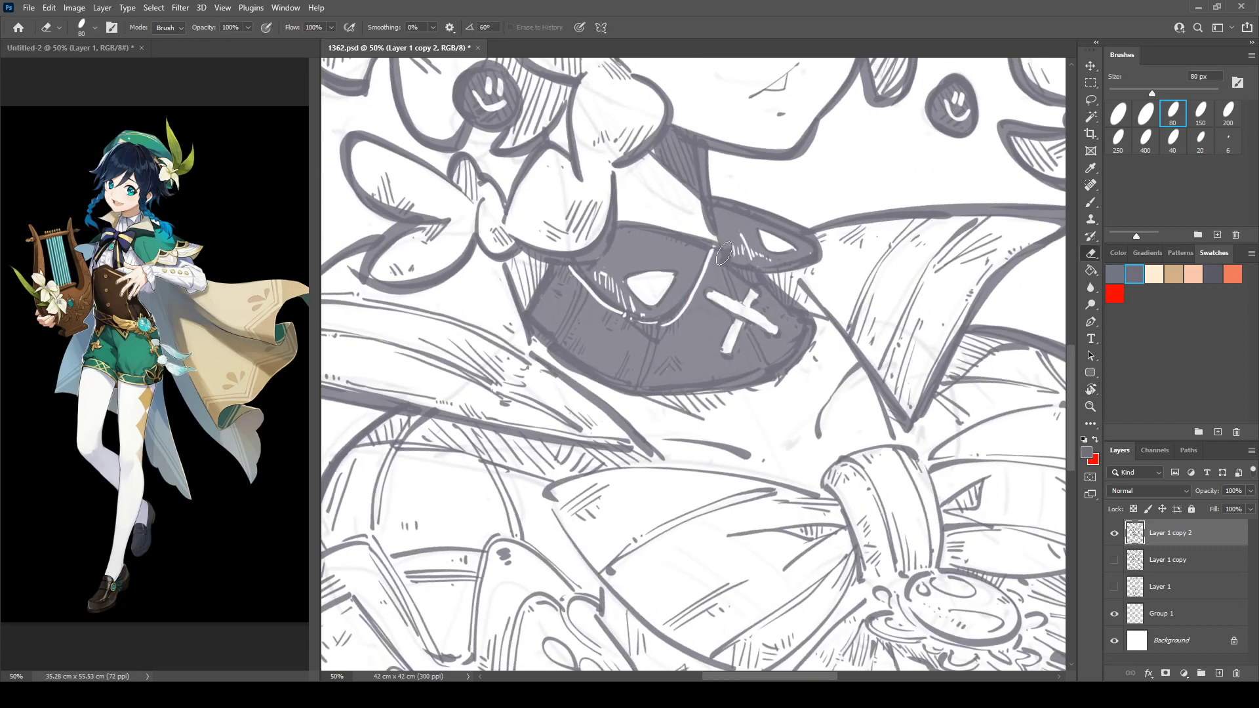
pyautogui.moveTo(726, 253); pyautogui.dragTo(752, 269)
# Erase white rings around the teardrop ornaments on the collar flaps.
pyautogui.press('r')
pyautogui.moveTo(633, 288)
pyautogui.mouseDown()
pyautogui.moveTo(604, 301)
pyautogui.moveTo(646, 272)
pyautogui.moveTo(659, 302)
pyautogui.moveTo(610, 320)
pyautogui.moveTo(640, 328)
pyautogui.mouseUp()
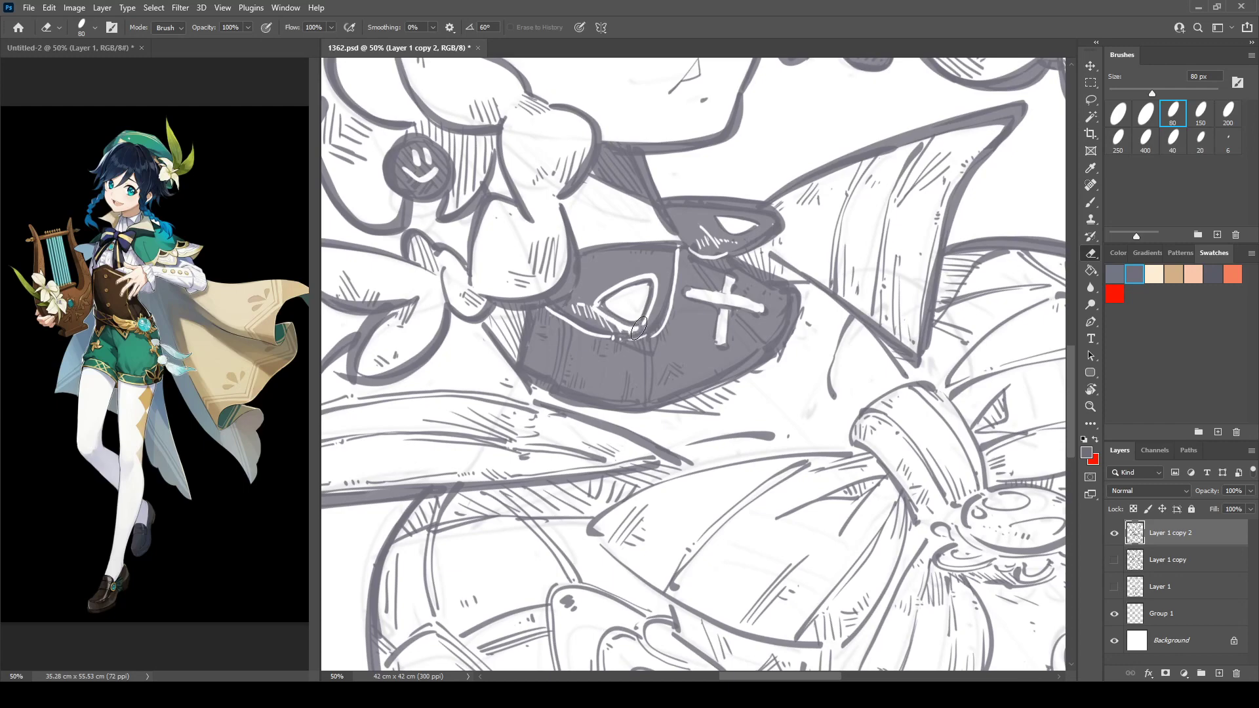
pyautogui.press('r')
pyautogui.moveTo(724, 218)
pyautogui.mouseDown()
pyautogui.moveTo(729, 169)
pyautogui.moveTo(648, 204)
pyautogui.moveTo(618, 235)
pyautogui.moveTo(654, 211)
pyautogui.moveTo(621, 235)
pyautogui.moveTo(643, 242)
pyautogui.moveTo(792, 171)
pyautogui.moveTo(773, 229)
pyautogui.moveTo(654, 187)
pyautogui.mouseUp()
pyautogui.press('r')
pyautogui.press('r')
pyautogui.press('e')
# Erase white seam lines across the dark collar band and add short highlight hatches beside them.
pyautogui.moveTo(562, 344); pyautogui.dragTo(579, 299)
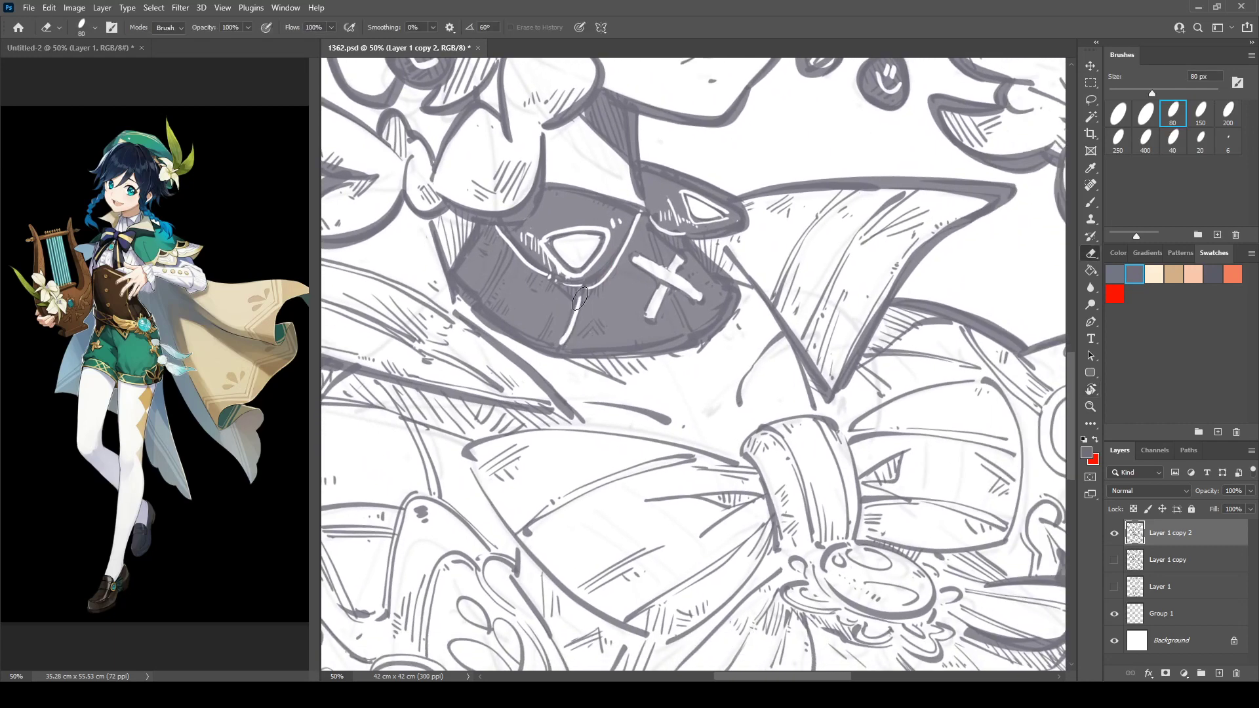
pyautogui.moveTo(490, 300); pyautogui.dragTo(501, 265)
pyautogui.moveTo(648, 234); pyautogui.dragTo(686, 320)
pyautogui.press('r')
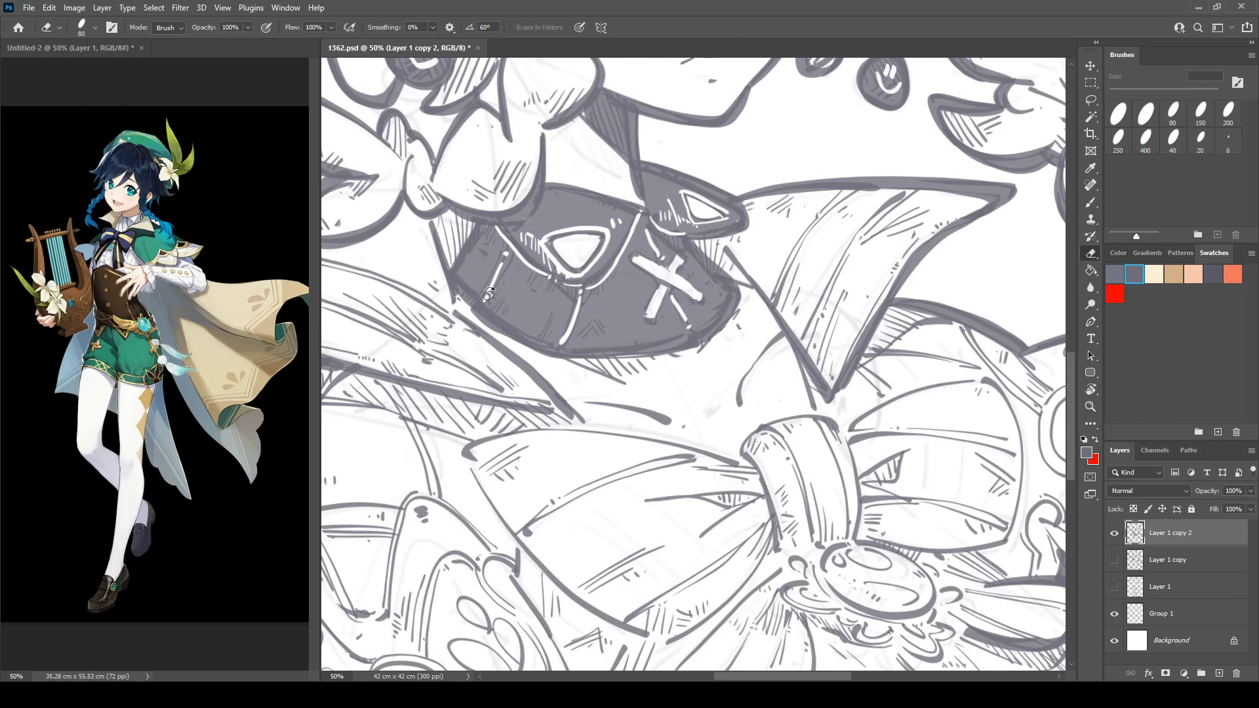
pyautogui.moveTo(487, 248); pyautogui.dragTo(497, 231)
pyautogui.press('e')
pyautogui.moveTo(586, 307); pyautogui.dragTo(582, 324)
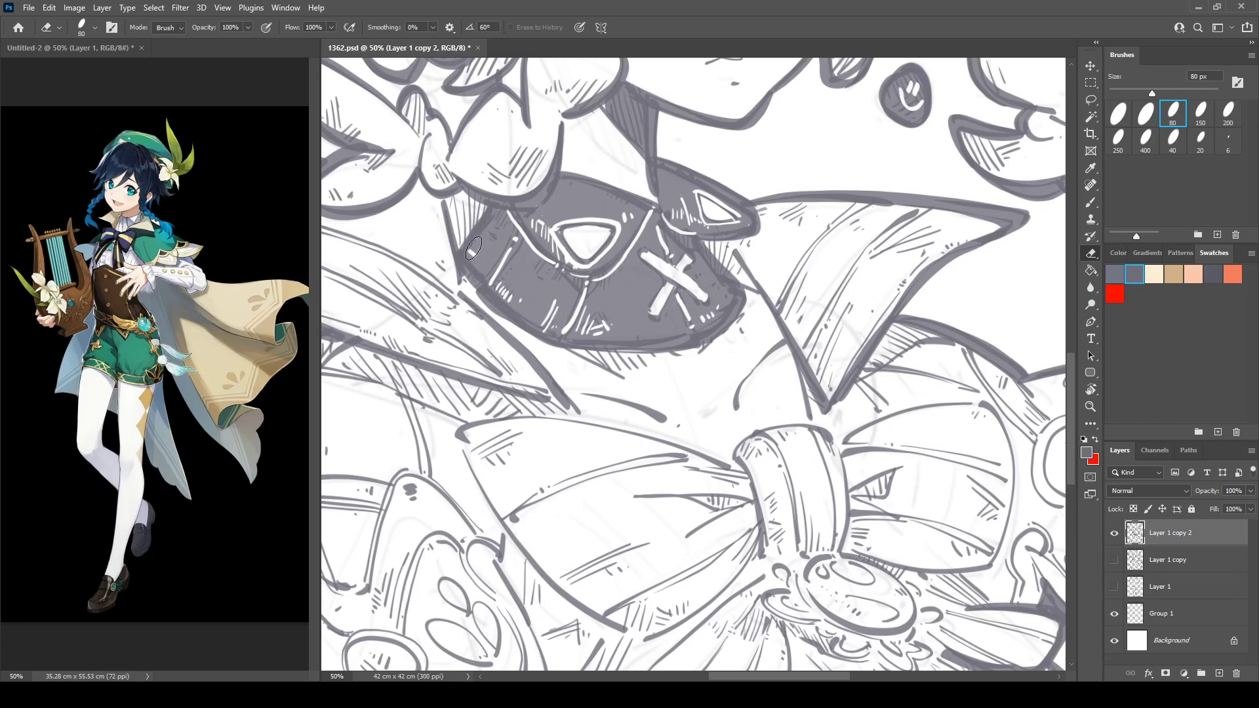
# Erase a thin white contour around the crossed lacing and add small highlight marks along the collar band.
pyautogui.moveTo(630, 188); pyautogui.dragTo(629, 405)
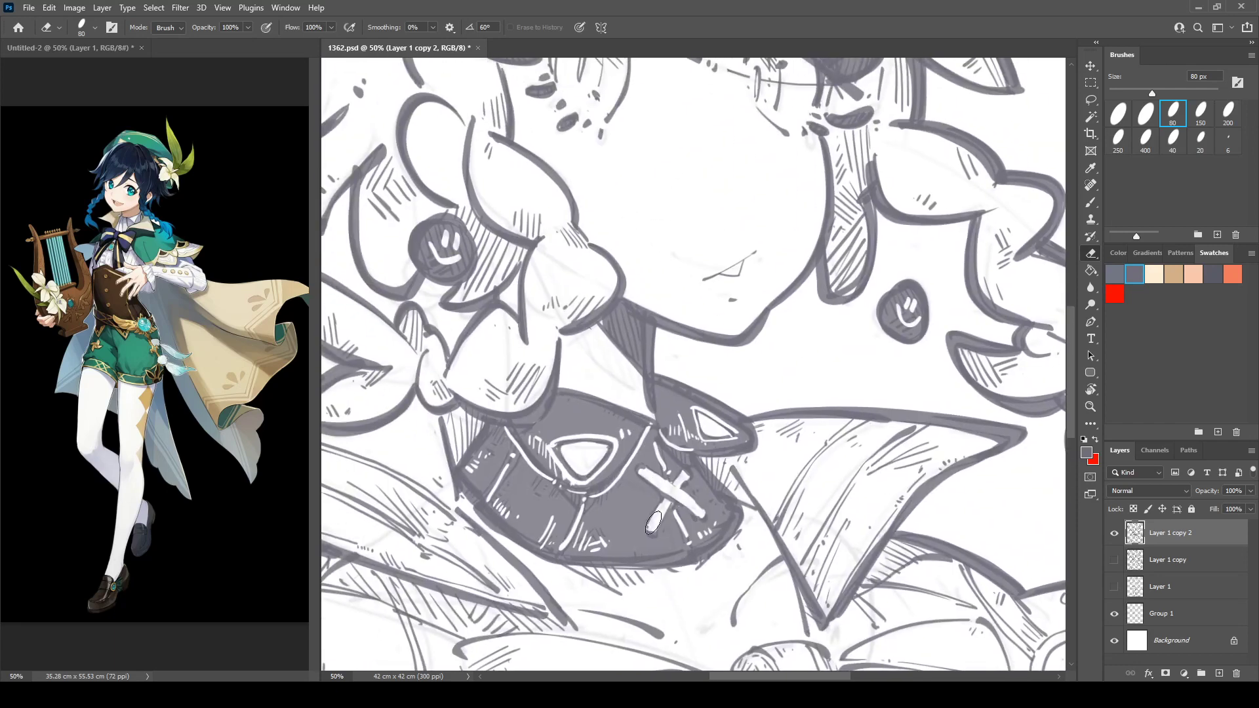
pyautogui.moveTo(674, 517)
pyautogui.mouseDown()
pyautogui.moveTo(644, 537)
pyautogui.moveTo(652, 513)
pyautogui.mouseUp()
pyautogui.moveTo(634, 475)
pyautogui.mouseDown()
pyautogui.moveTo(654, 493)
pyautogui.moveTo(759, 364)
pyautogui.mouseUp()
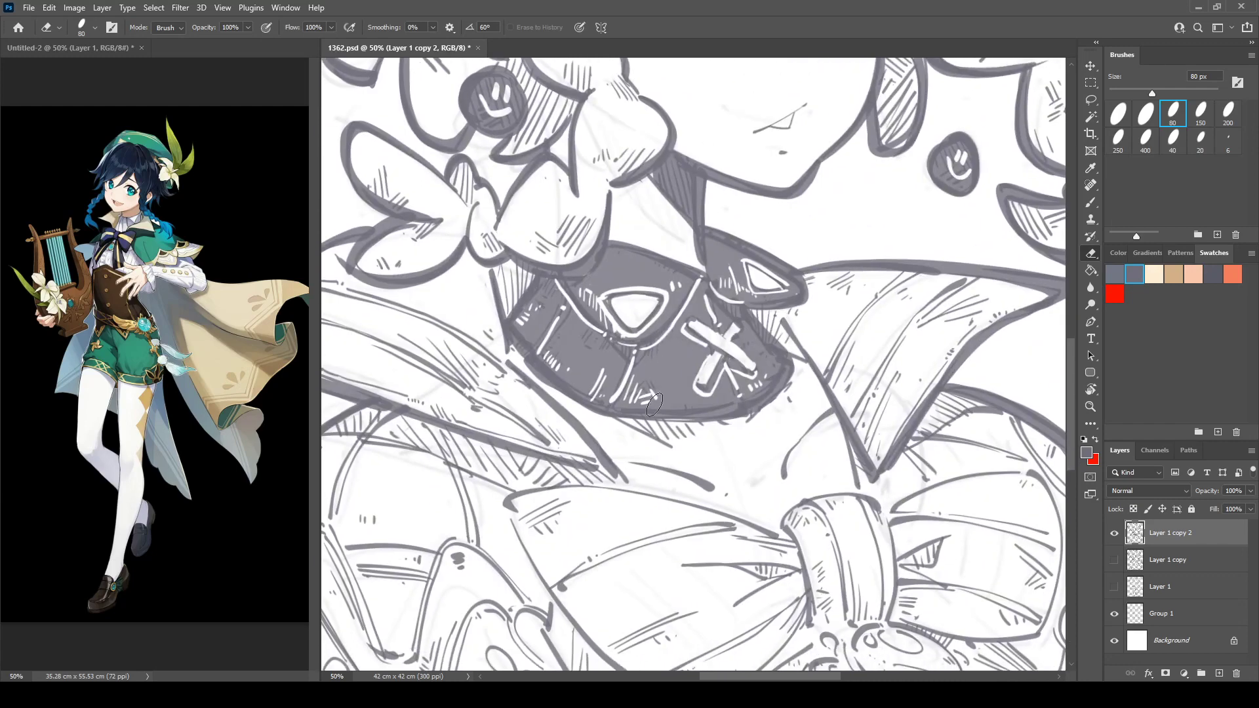
pyautogui.moveTo(722, 303); pyautogui.dragTo(672, 473)
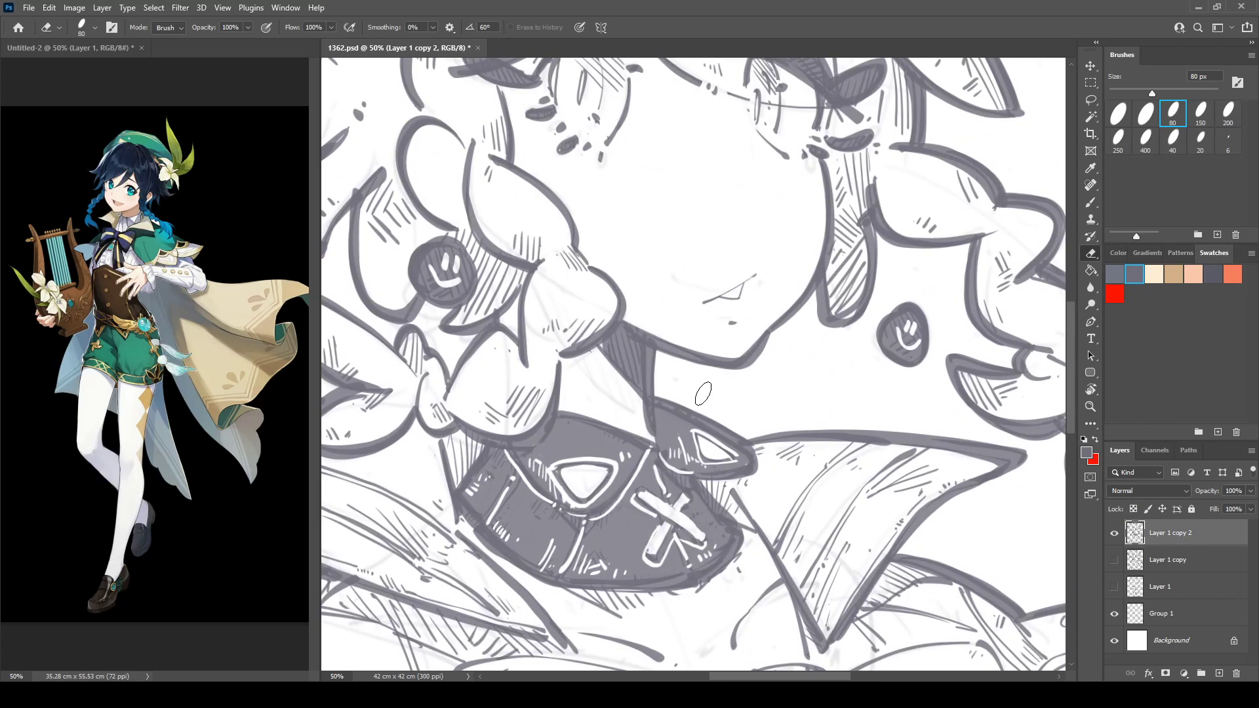
# Fill the ties near the ends of both braids with dark gray using the 80 px brush.
pyautogui.moveTo(621, 388); pyautogui.dragTo(843, 213)
pyautogui.press('r')
pyautogui.moveTo(843, 213); pyautogui.dragTo(848, 218)
pyautogui.moveTo(625, 274)
pyautogui.mouseDown()
pyautogui.moveTo(513, 196)
pyautogui.moveTo(575, 281)
pyautogui.mouseUp()
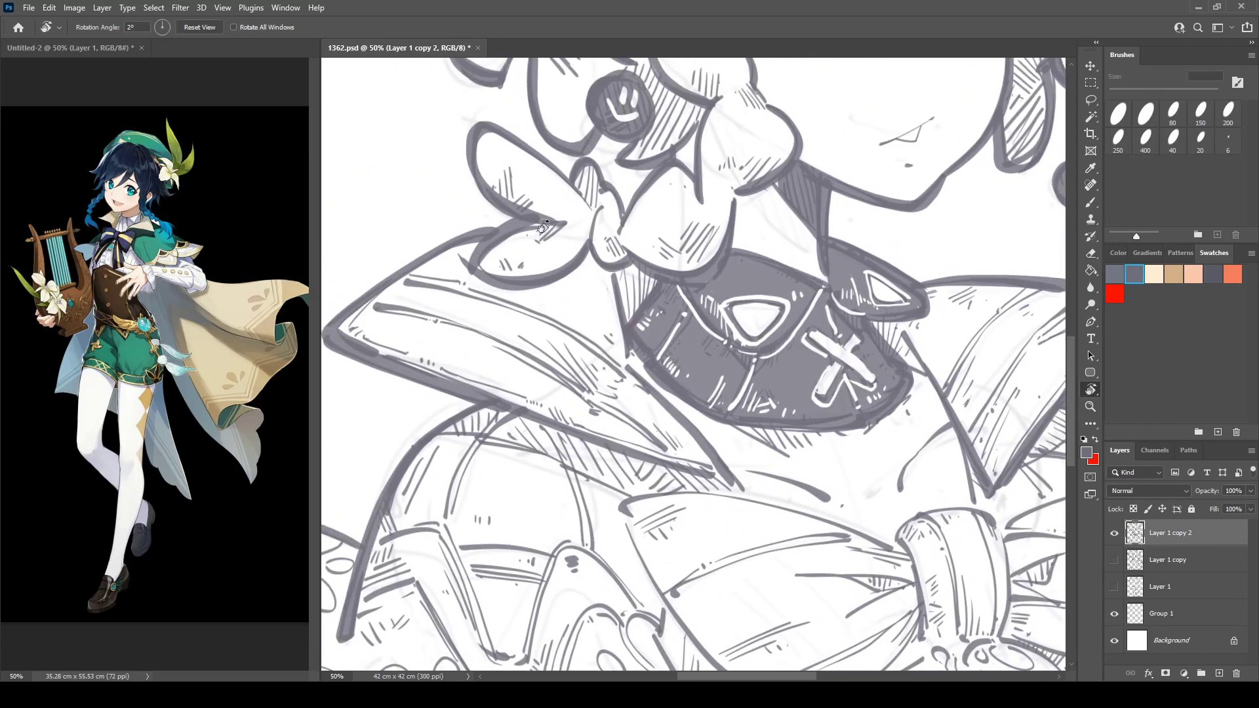
pyautogui.press('b')
pyautogui.moveTo(604, 192)
pyautogui.mouseDown()
pyautogui.moveTo(608, 260)
pyautogui.moveTo(607, 207)
pyautogui.moveTo(618, 230)
pyautogui.moveTo(603, 196)
pyautogui.moveTo(609, 252)
pyautogui.mouseUp()
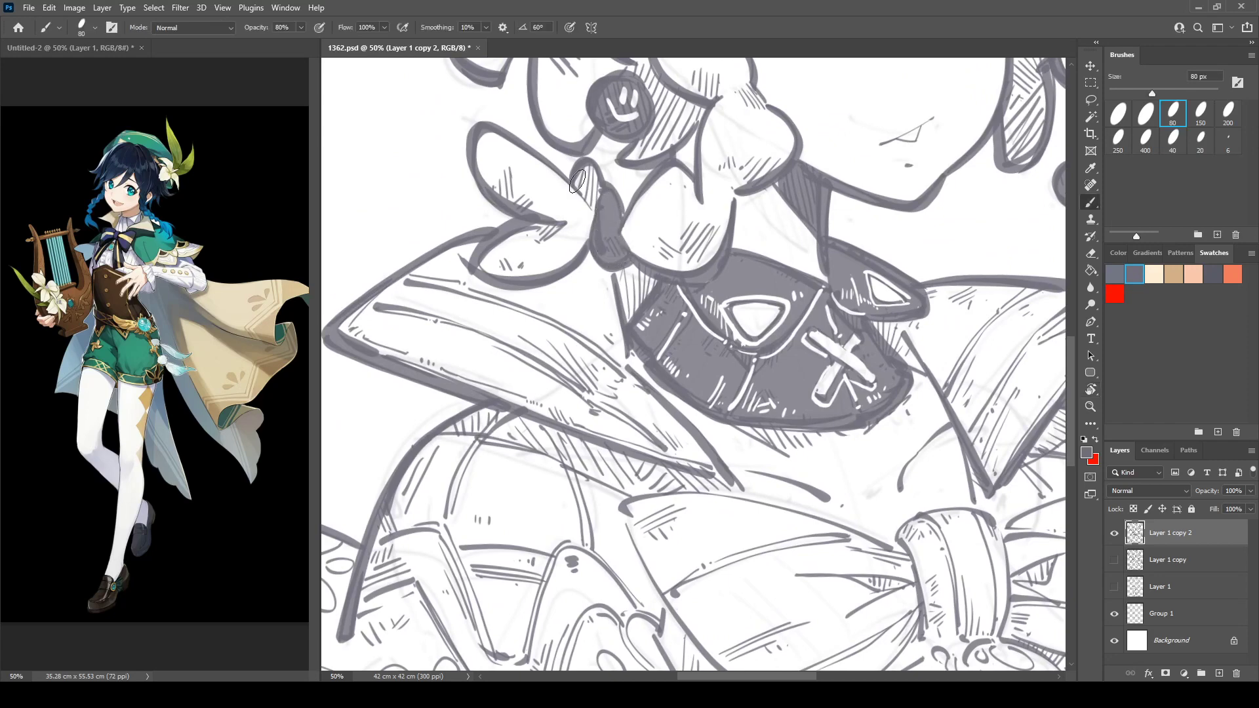
pyautogui.moveTo(801, 215); pyautogui.dragTo(413, 372)
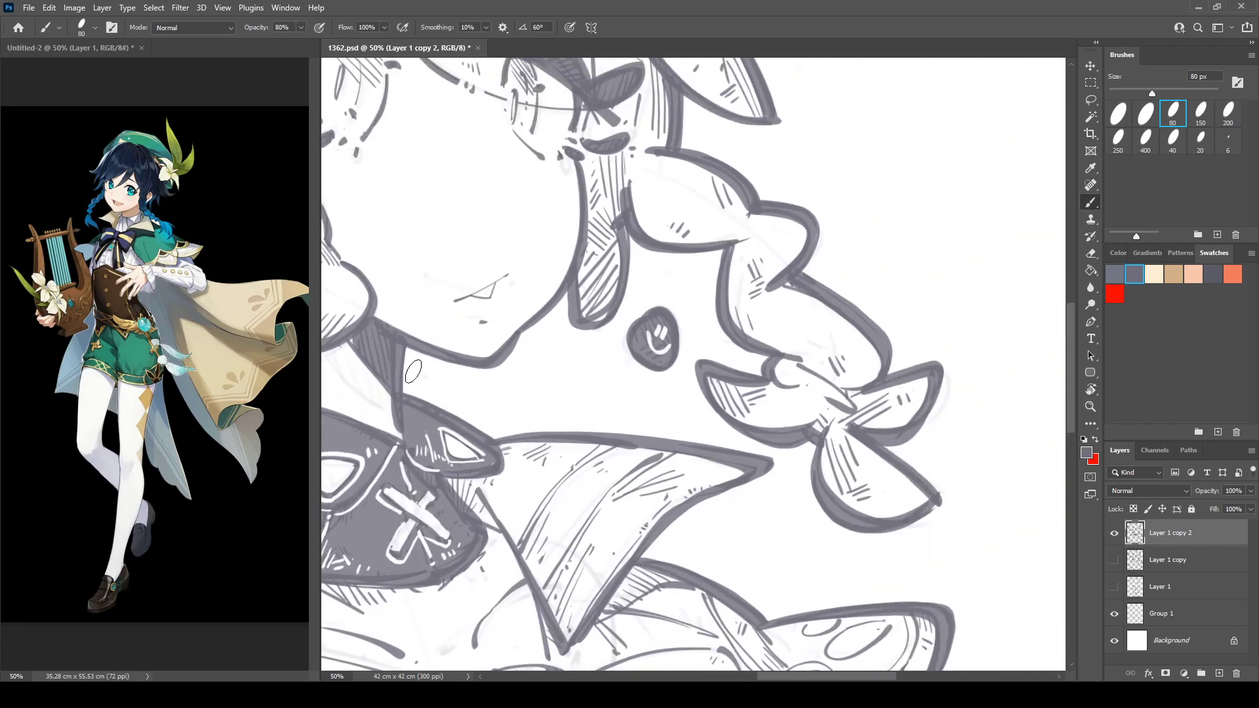
pyautogui.moveTo(774, 365)
pyautogui.mouseDown()
pyautogui.moveTo(846, 406)
pyautogui.moveTo(780, 377)
pyautogui.moveTo(856, 427)
pyautogui.moveTo(796, 390)
pyautogui.moveTo(842, 421)
pyautogui.mouseUp()
pyautogui.moveTo(807, 349)
pyautogui.mouseDown()
pyautogui.moveTo(961, 522)
pyautogui.moveTo(955, 534)
pyautogui.mouseUp()
pyautogui.moveTo(693, 371); pyautogui.dragTo(798, 328)
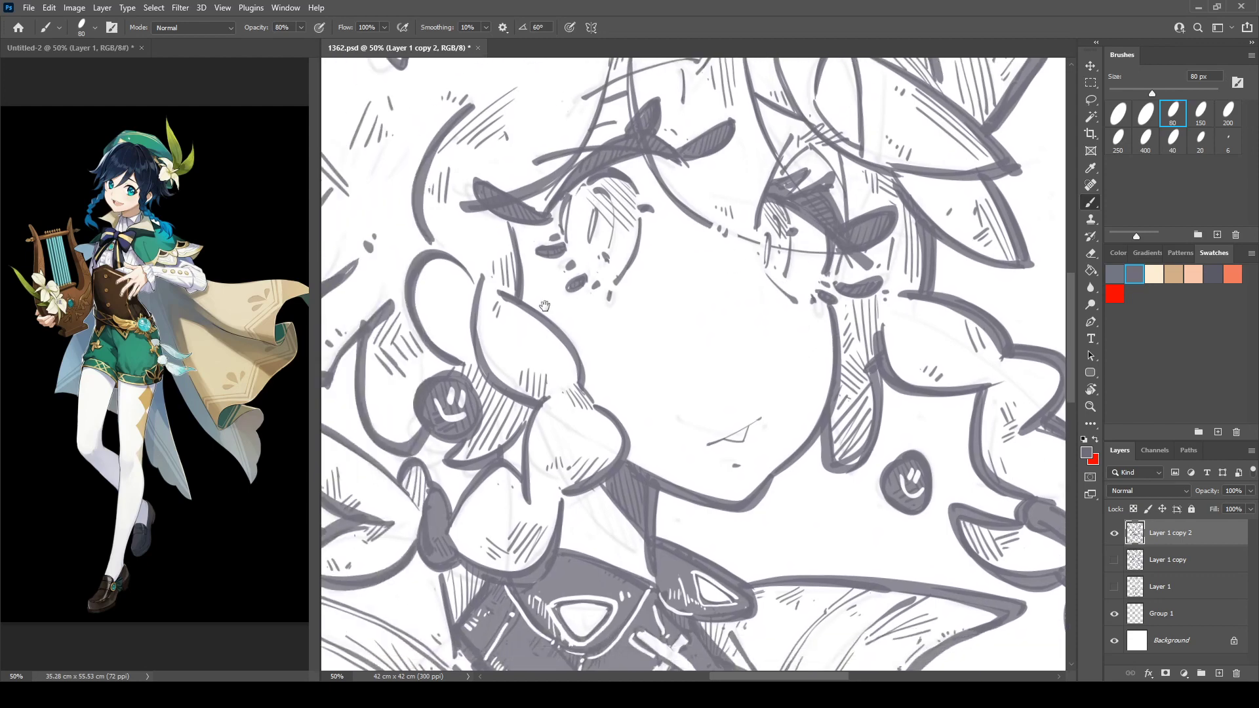
# Fill the stripe on the cape lapel below the smiley-bead braid with dark gray.
pyautogui.moveTo(545, 306); pyautogui.dragTo(711, 330)
pyautogui.moveTo(571, 480); pyautogui.dragTo(557, 213)
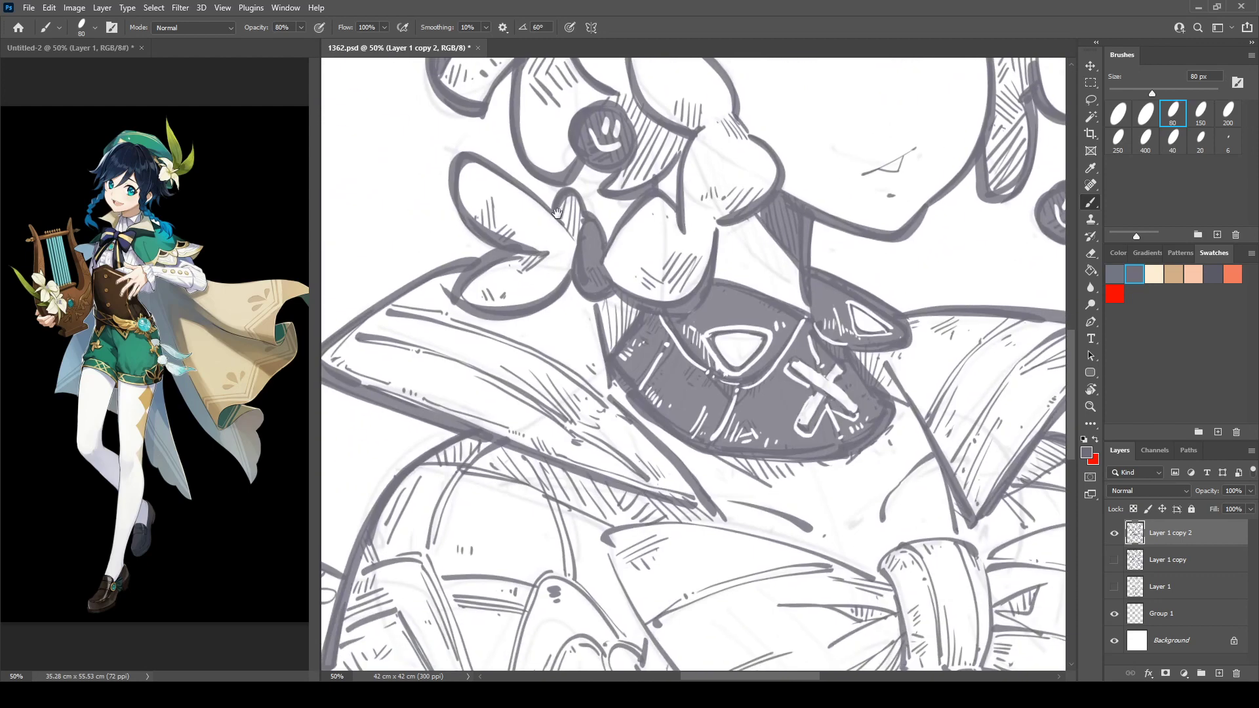
pyautogui.press('r')
pyautogui.moveTo(481, 294); pyautogui.dragTo(534, 206)
pyautogui.moveTo(413, 177)
pyautogui.mouseDown()
pyautogui.moveTo(413, 216)
pyautogui.moveTo(524, 328)
pyautogui.moveTo(610, 497)
pyautogui.mouseUp()
pyautogui.moveTo(541, 337)
pyautogui.mouseDown()
pyautogui.moveTo(568, 397)
pyautogui.moveTo(589, 403)
pyautogui.moveTo(620, 495)
pyautogui.moveTo(608, 488)
pyautogui.moveTo(630, 518)
pyautogui.moveTo(602, 407)
pyautogui.moveTo(509, 286)
pyautogui.moveTo(410, 212)
pyautogui.moveTo(440, 227)
pyautogui.moveTo(438, 213)
pyautogui.moveTo(481, 253)
pyautogui.moveTo(572, 364)
pyautogui.moveTo(627, 305)
pyautogui.moveTo(697, 287)
pyautogui.moveTo(611, 313)
pyautogui.mouseUp()
pyautogui.press('r')
pyautogui.press('b')
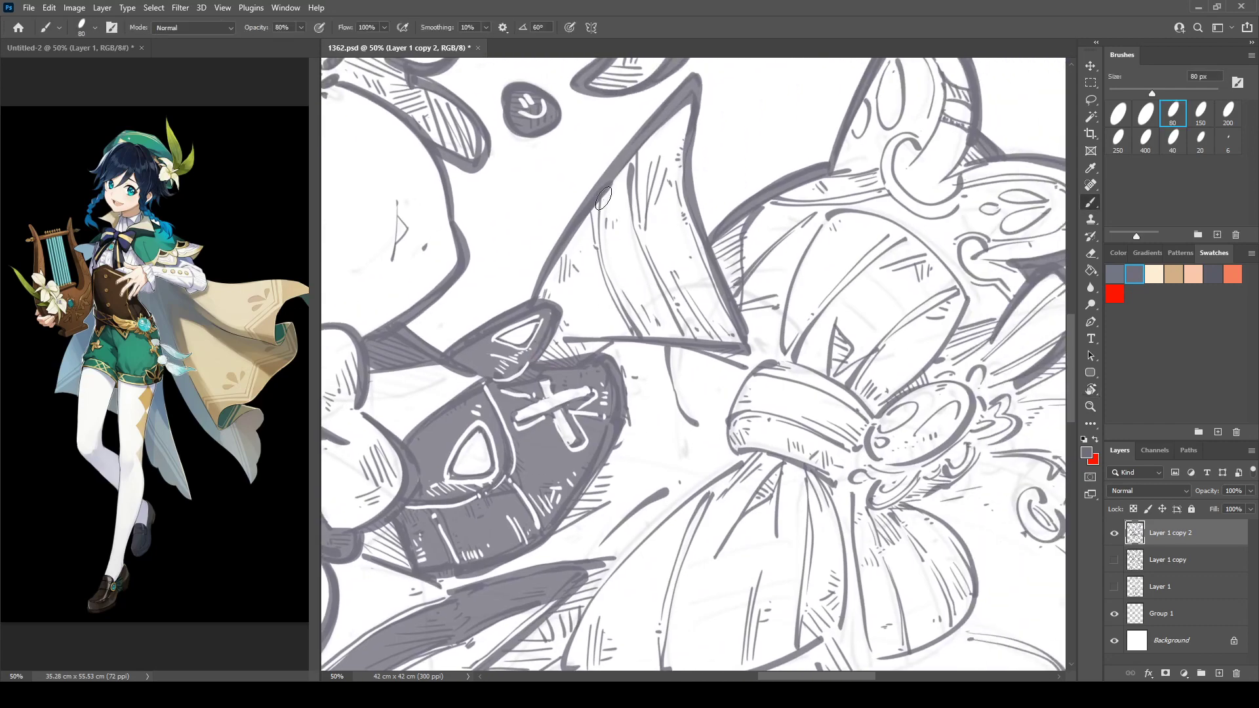
# Fill the matching stripe on the opposite cape lapel with dark gray.
pyautogui.moveTo(608, 185)
pyautogui.mouseDown()
pyautogui.moveTo(608, 252)
pyautogui.moveTo(629, 302)
pyautogui.moveTo(646, 328)
pyautogui.moveTo(607, 246)
pyautogui.moveTo(648, 319)
pyautogui.moveTo(614, 198)
pyautogui.moveTo(629, 169)
pyautogui.moveTo(649, 288)
pyautogui.moveTo(629, 233)
pyautogui.moveTo(672, 324)
pyautogui.moveTo(640, 288)
pyautogui.moveTo(657, 331)
pyautogui.moveTo(646, 327)
pyautogui.moveTo(646, 285)
pyautogui.moveTo(695, 340)
pyautogui.moveTo(634, 245)
pyautogui.moveTo(707, 346)
pyautogui.moveTo(633, 179)
pyautogui.moveTo(636, 226)
pyautogui.moveTo(597, 221)
pyautogui.moveTo(601, 197)
pyautogui.moveTo(604, 249)
pyautogui.moveTo(636, 315)
pyautogui.mouseUp()
pyautogui.press('r')
pyautogui.moveTo(663, 250)
pyautogui.mouseDown()
pyautogui.moveTo(761, 249)
pyautogui.moveTo(768, 261)
pyautogui.mouseUp()
pyautogui.press('space')
# Add shading hatch lines near the pointed tip of the cape lapel below the smiley-bead braid.
pyautogui.moveTo(792, 190); pyautogui.dragTo(693, 206)
pyautogui.moveTo(682, 272); pyautogui.dragTo(873, 207)
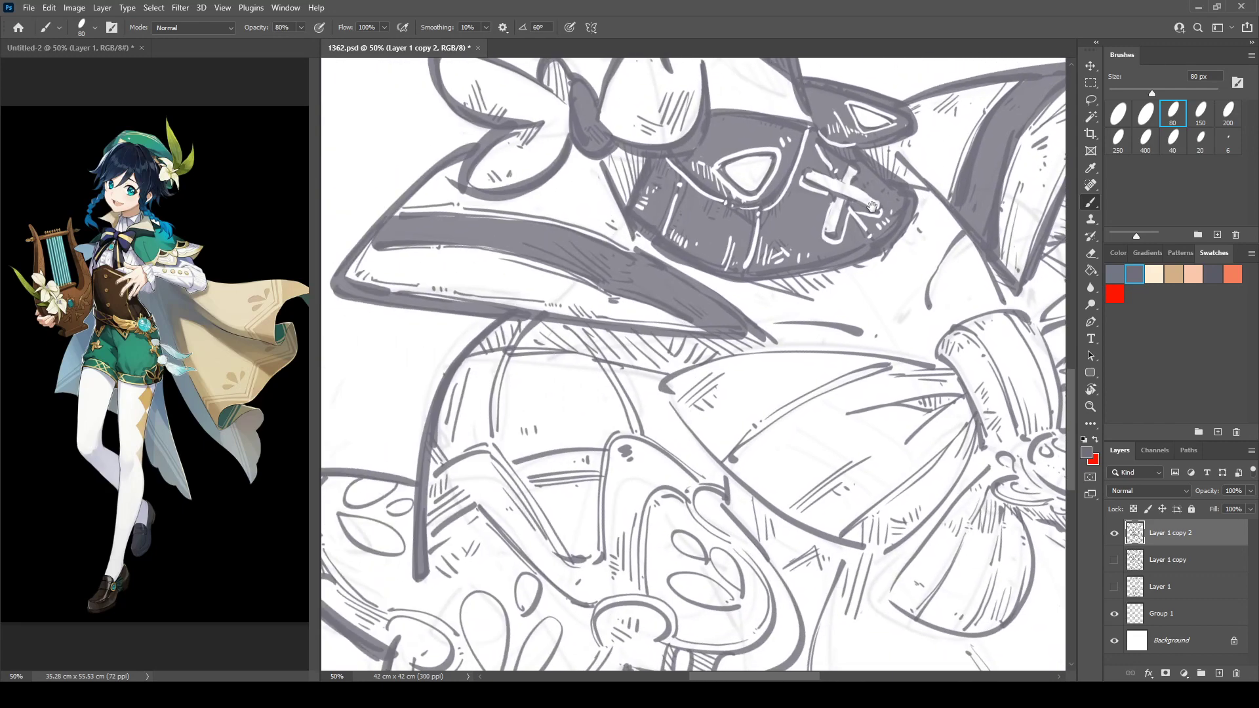
pyautogui.moveTo(633, 233); pyautogui.dragTo(626, 211)
pyautogui.press('r')
pyautogui.moveTo(366, 265); pyautogui.dragTo(363, 449)
pyautogui.press('space')
pyautogui.moveTo(362, 449)
pyautogui.mouseDown()
pyautogui.moveTo(508, 261)
pyautogui.moveTo(564, 240)
pyautogui.mouseUp()
pyautogui.moveTo(512, 275); pyautogui.dragTo(610, 226)
pyautogui.press('r')
pyautogui.moveTo(666, 117)
pyautogui.mouseDown()
pyautogui.moveTo(711, 141)
pyautogui.moveTo(564, 226)
pyautogui.mouseUp()
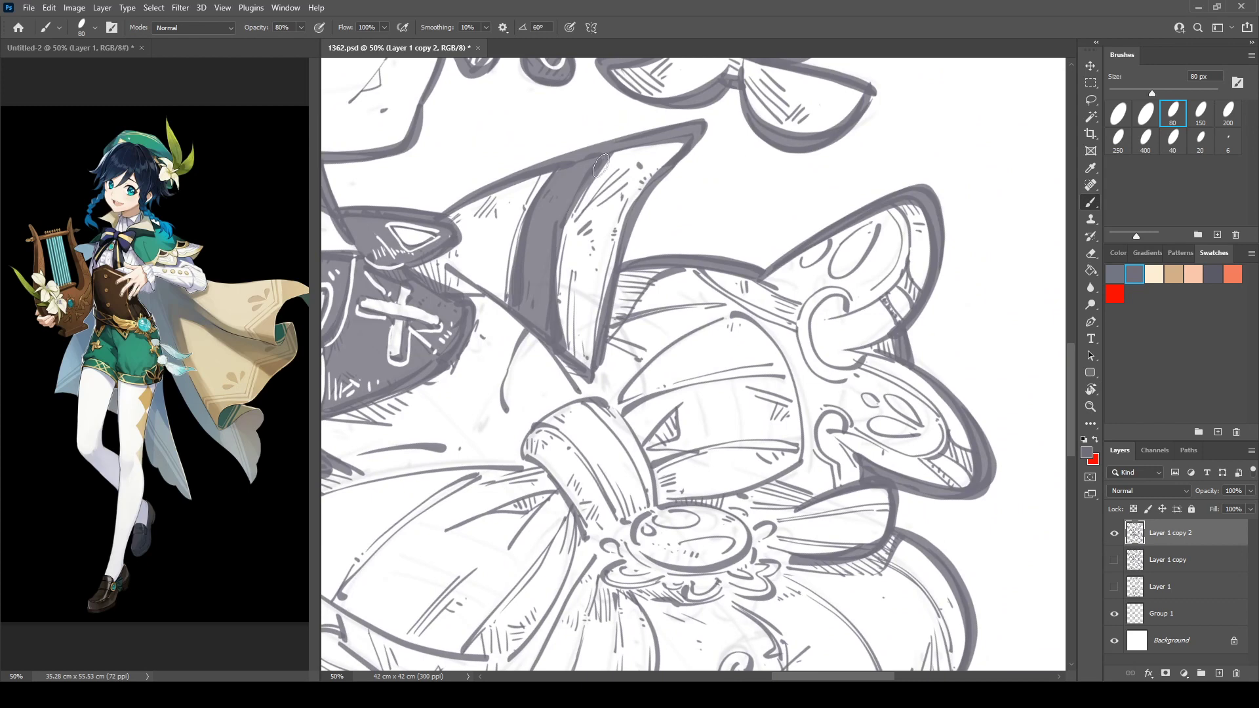
# Add hatch lines beside the dark stripe at the opposite lapel's tip and near the small collar flap.
pyautogui.moveTo(611, 156); pyautogui.dragTo(601, 172)
pyautogui.moveTo(617, 156); pyautogui.dragTo(609, 174)
pyautogui.moveTo(627, 153); pyautogui.dragTo(617, 174)
pyautogui.moveTo(639, 151); pyautogui.dragTo(627, 179)
pyautogui.moveTo(661, 145)
pyautogui.mouseDown()
pyautogui.moveTo(634, 182)
pyautogui.moveTo(672, 143)
pyautogui.moveTo(603, 262)
pyautogui.mouseUp()
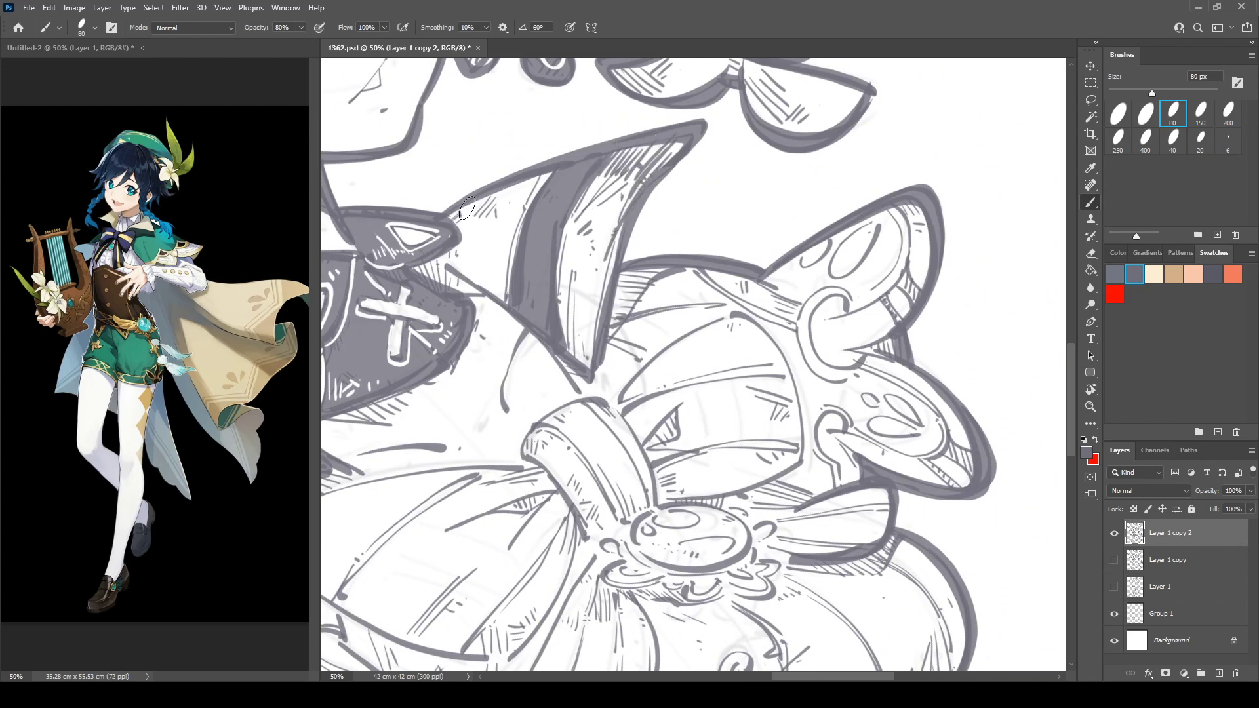
pyautogui.moveTo(464, 223); pyautogui.dragTo(486, 189)
# Add hatched shadow strokes on the cape lapel directly beneath the end of the braid beside the collar.
pyautogui.moveTo(466, 265)
pyautogui.mouseDown()
pyautogui.moveTo(491, 194)
pyautogui.moveTo(515, 174)
pyautogui.moveTo(502, 236)
pyautogui.moveTo(969, 132)
pyautogui.mouseUp()
pyautogui.press('r')
pyautogui.moveTo(536, 230); pyautogui.dragTo(624, 169)
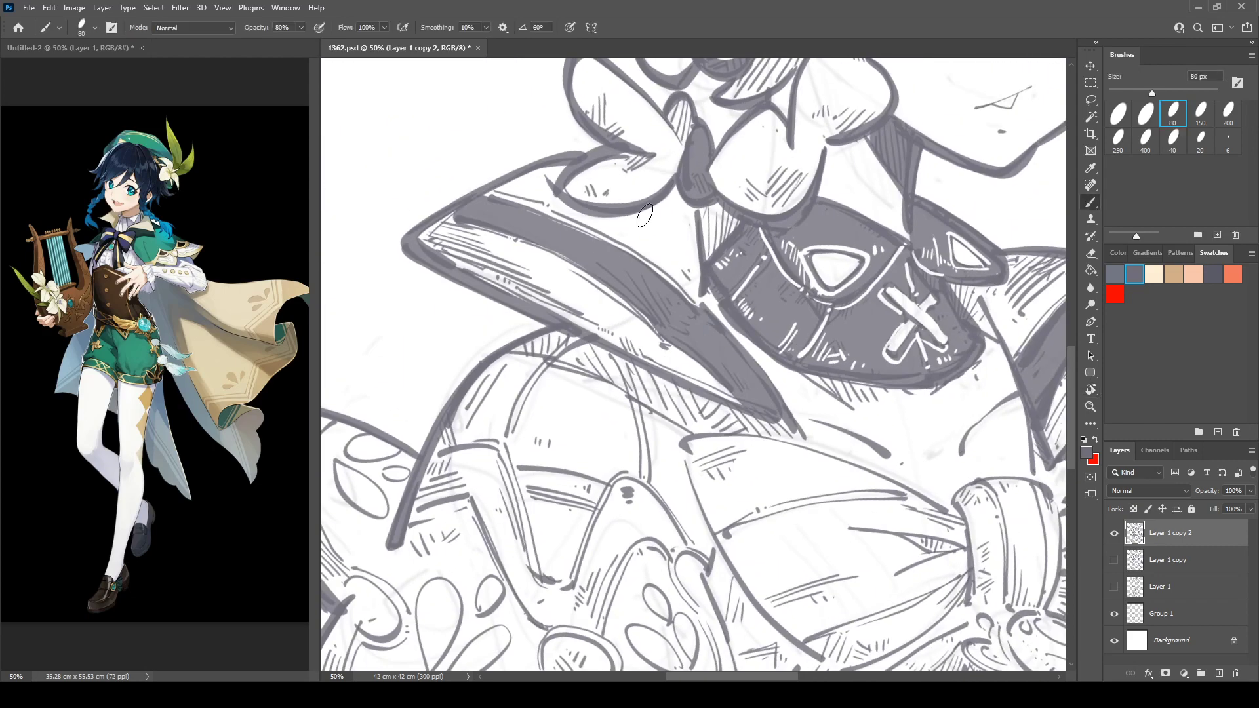
pyautogui.moveTo(638, 211); pyautogui.dragTo(666, 223)
pyautogui.moveTo(659, 204); pyautogui.dragTo(681, 221)
pyautogui.moveTo(671, 191); pyautogui.dragTo(692, 226)
pyautogui.moveTo(685, 222)
pyautogui.mouseDown()
pyautogui.moveTo(688, 250)
pyautogui.moveTo(639, 216)
pyautogui.moveTo(669, 259)
pyautogui.moveTo(692, 256)
pyautogui.mouseUp()
pyautogui.moveTo(734, 210)
pyautogui.mouseDown()
pyautogui.moveTo(504, 504)
pyautogui.moveTo(541, 508)
pyautogui.mouseUp()
pyautogui.press('r')
pyautogui.moveTo(610, 362); pyautogui.dragTo(639, 286)
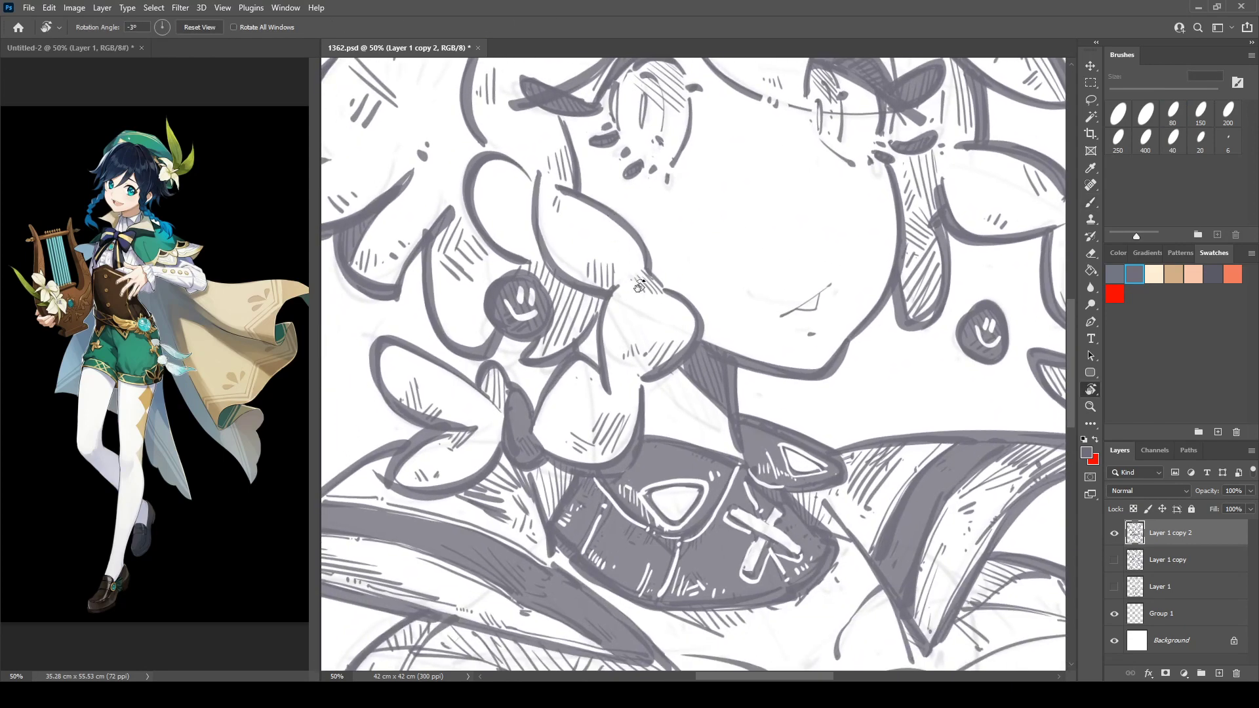
pyautogui.press('b')
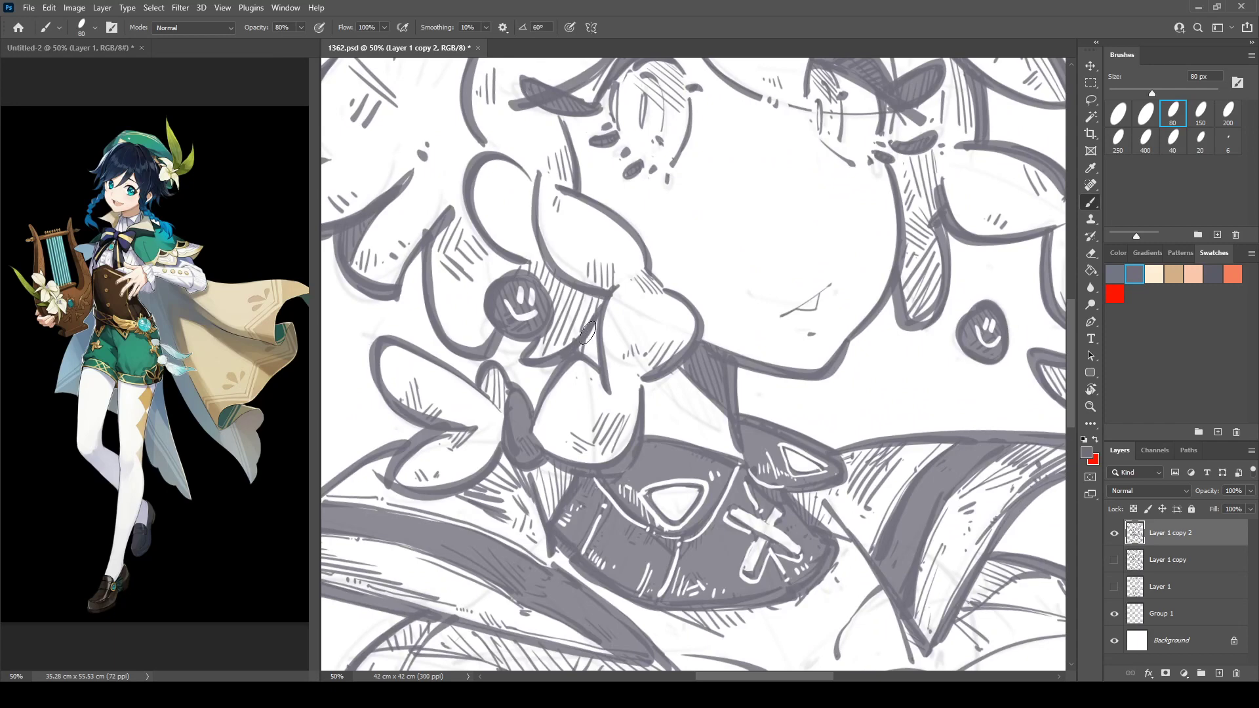
# Add hatched shadow strokes to the hair between the smiley bead and the braid.
pyautogui.moveTo(587, 333); pyautogui.dragTo(584, 345)
pyautogui.moveTo(599, 324); pyautogui.dragTo(592, 353)
# Fill the gap beneath the lower hat leaf, above the hair tufts, with dark gray.
pyautogui.moveTo(648, 262)
pyautogui.mouseDown()
pyautogui.moveTo(669, 366)
pyautogui.moveTo(750, 476)
pyautogui.mouseUp()
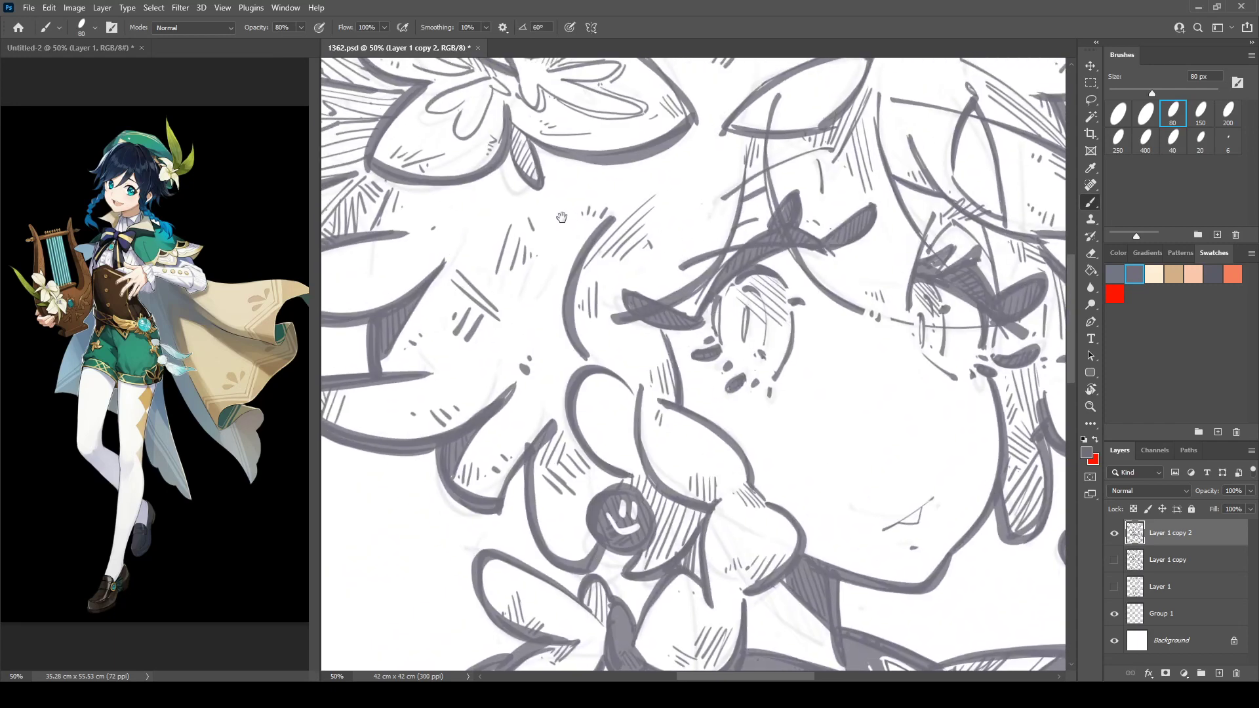
pyautogui.moveTo(562, 217)
pyautogui.mouseDown()
pyautogui.moveTo(656, 295)
pyautogui.moveTo(683, 382)
pyautogui.mouseUp()
pyautogui.moveTo(567, 427)
pyautogui.mouseDown()
pyautogui.moveTo(479, 315)
pyautogui.moveTo(454, 342)
pyautogui.moveTo(462, 309)
pyautogui.moveTo(485, 301)
pyautogui.moveTo(464, 339)
pyautogui.mouseUp()
pyautogui.moveTo(500, 295)
pyautogui.mouseDown()
pyautogui.moveTo(482, 338)
pyautogui.moveTo(522, 292)
pyautogui.moveTo(480, 344)
pyautogui.moveTo(530, 286)
pyautogui.mouseUp()
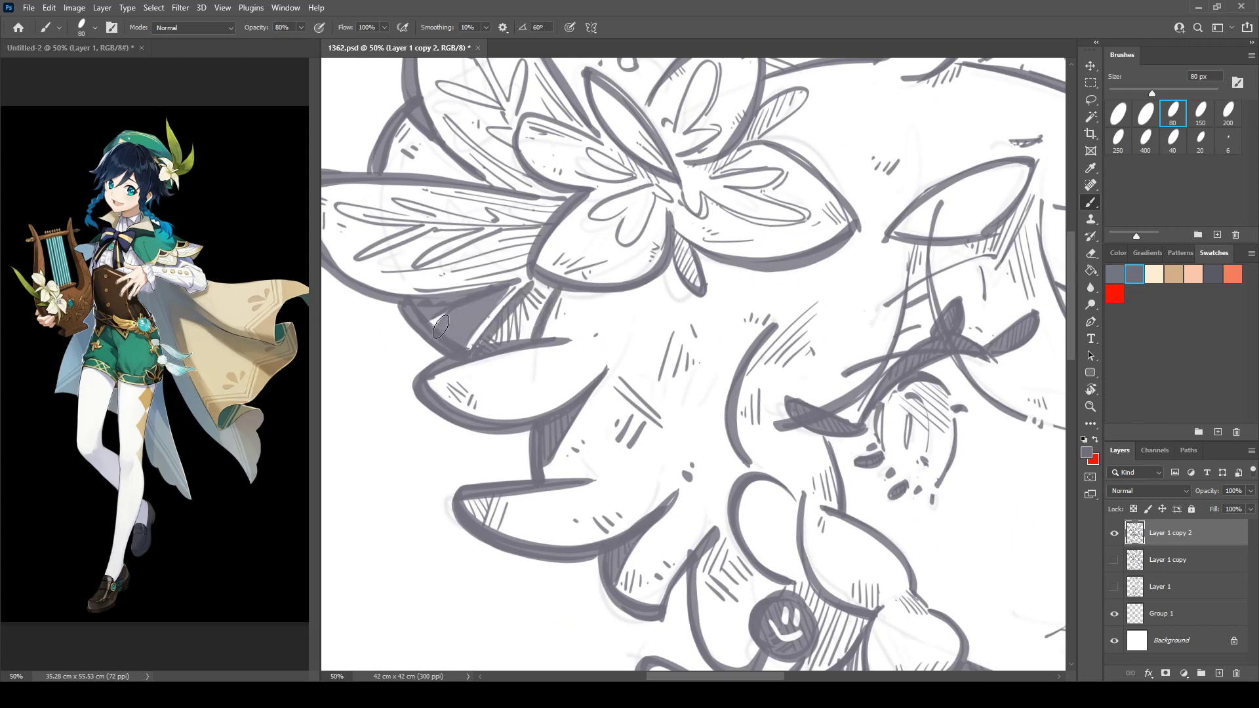
pyautogui.moveTo(441, 326)
pyautogui.mouseDown()
pyautogui.moveTo(457, 305)
pyautogui.moveTo(557, 347)
pyautogui.mouseUp()
# Fill the hat section behind the flower with dark gray, leaving white highlight hatches and a white rim around the droplet mark.
pyautogui.press('r')
pyautogui.moveTo(600, 189); pyautogui.dragTo(504, 300)
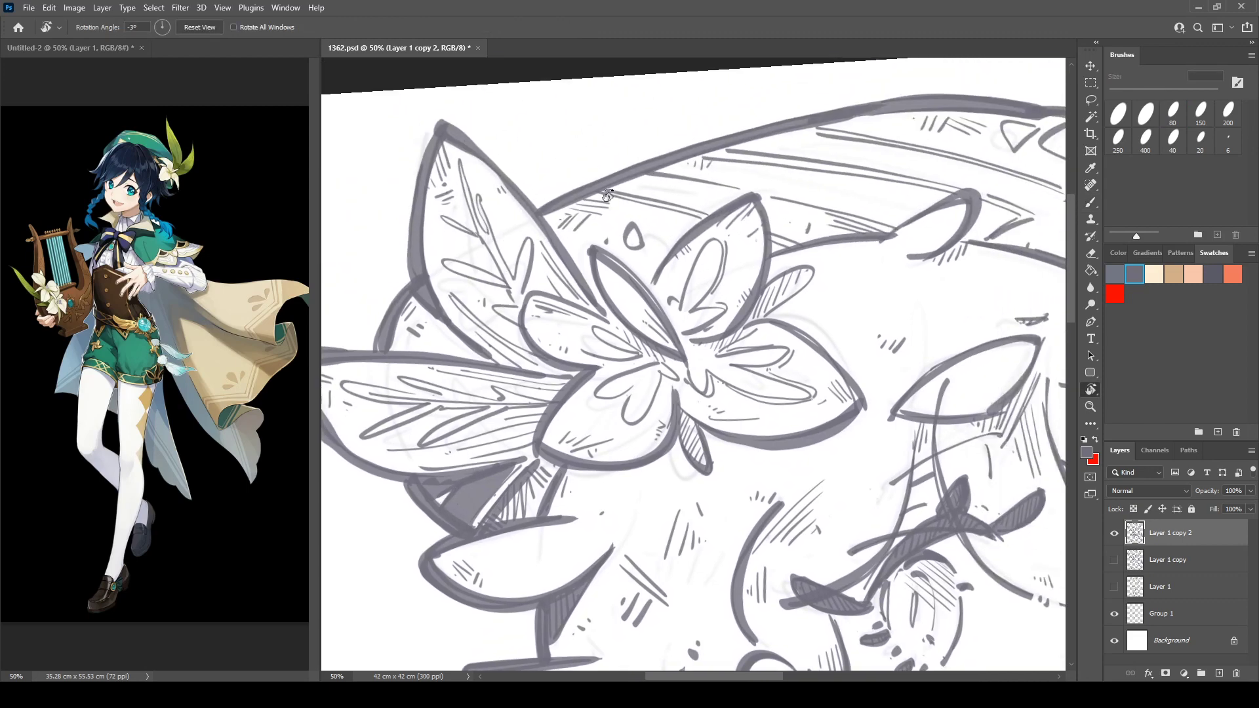
pyautogui.moveTo(489, 255)
pyautogui.mouseDown()
pyautogui.moveTo(463, 335)
pyautogui.moveTo(586, 221)
pyautogui.mouseUp()
pyautogui.moveTo(586, 221); pyautogui.dragTo(562, 244)
pyautogui.press('b')
pyautogui.moveTo(518, 316)
pyautogui.mouseDown()
pyautogui.moveTo(599, 321)
pyautogui.moveTo(521, 361)
pyautogui.moveTo(618, 316)
pyautogui.moveTo(609, 208)
pyautogui.moveTo(457, 307)
pyautogui.mouseUp()
pyautogui.press('e')
pyautogui.press('b')
# Fill the small hat area between the two large leaves with dark gray and erase short highlight hatches into it.
pyautogui.press('r')
pyautogui.moveTo(583, 235)
pyautogui.mouseDown()
pyautogui.moveTo(483, 336)
pyautogui.moveTo(548, 318)
pyautogui.moveTo(467, 378)
pyautogui.moveTo(522, 430)
pyautogui.moveTo(472, 419)
pyautogui.moveTo(568, 440)
pyautogui.moveTo(512, 374)
pyautogui.moveTo(528, 348)
pyautogui.moveTo(508, 394)
pyautogui.moveTo(523, 375)
pyautogui.moveTo(544, 387)
pyautogui.moveTo(545, 344)
pyautogui.moveTo(558, 361)
pyautogui.moveTo(565, 329)
pyautogui.moveTo(522, 335)
pyautogui.moveTo(570, 309)
pyautogui.moveTo(557, 383)
pyautogui.moveTo(518, 358)
pyautogui.moveTo(548, 369)
pyautogui.moveTo(528, 349)
pyautogui.moveTo(484, 372)
pyautogui.moveTo(503, 379)
pyautogui.moveTo(493, 305)
pyautogui.moveTo(557, 214)
pyautogui.mouseUp()
pyautogui.press('b')
pyautogui.press('b')
pyautogui.press('e')
pyautogui.press('r')
pyautogui.press('r')
pyautogui.moveTo(447, 330)
pyautogui.mouseDown()
pyautogui.moveTo(497, 427)
pyautogui.moveTo(526, 424)
pyautogui.mouseUp()
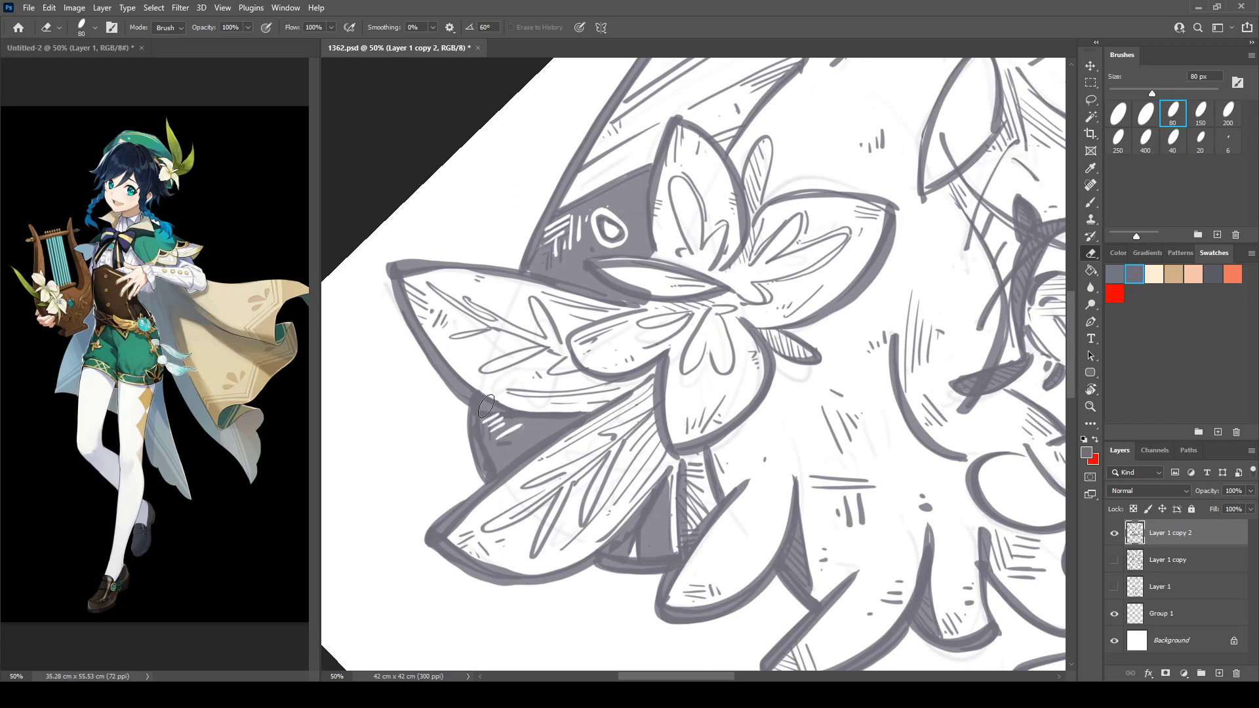
# Fill the lower hat band stripe with dark gray on both sides of the small curled fold.
pyautogui.press('r')
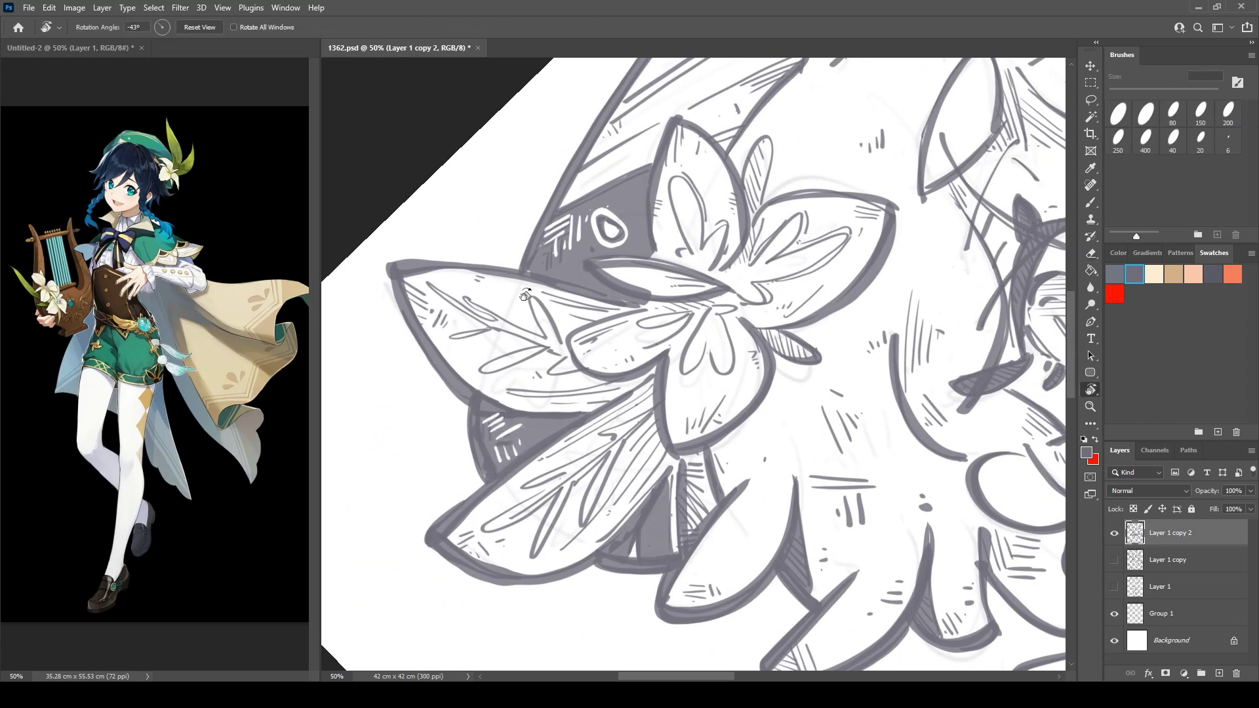
pyautogui.moveTo(518, 441); pyautogui.dragTo(493, 275)
pyautogui.moveTo(638, 205); pyautogui.dragTo(384, 296)
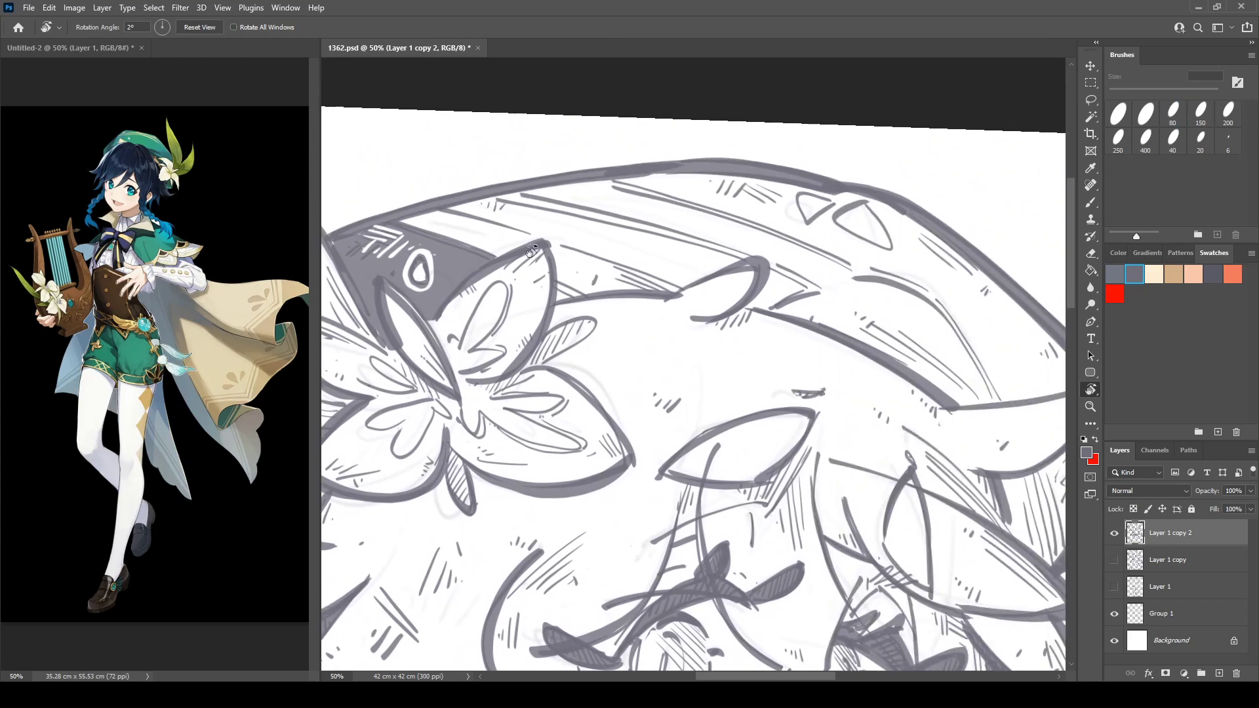
pyautogui.moveTo(583, 178)
pyautogui.mouseDown()
pyautogui.moveTo(495, 278)
pyautogui.moveTo(530, 206)
pyautogui.mouseUp()
pyautogui.press('b')
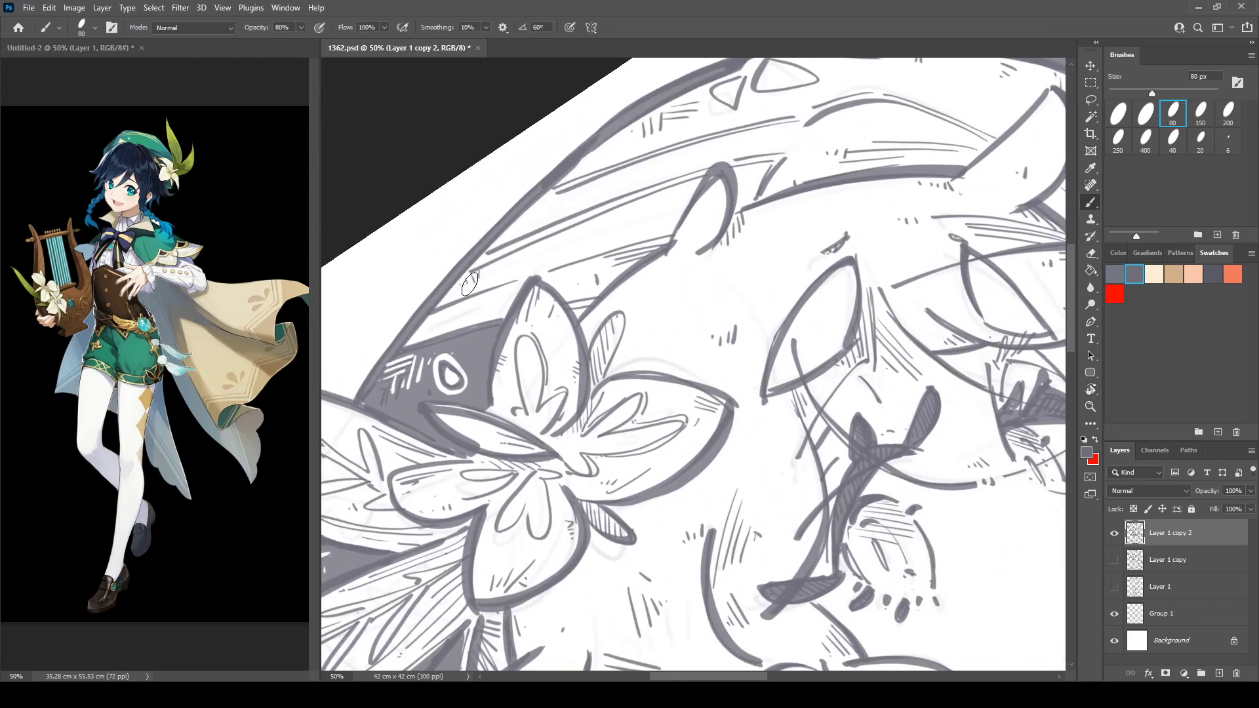
pyautogui.moveTo(467, 277)
pyautogui.mouseDown()
pyautogui.moveTo(587, 221)
pyautogui.moveTo(438, 305)
pyautogui.moveTo(523, 264)
pyautogui.moveTo(480, 289)
pyautogui.moveTo(675, 229)
pyautogui.moveTo(533, 261)
pyautogui.moveTo(692, 187)
pyautogui.moveTo(625, 211)
pyautogui.moveTo(679, 216)
pyautogui.mouseUp()
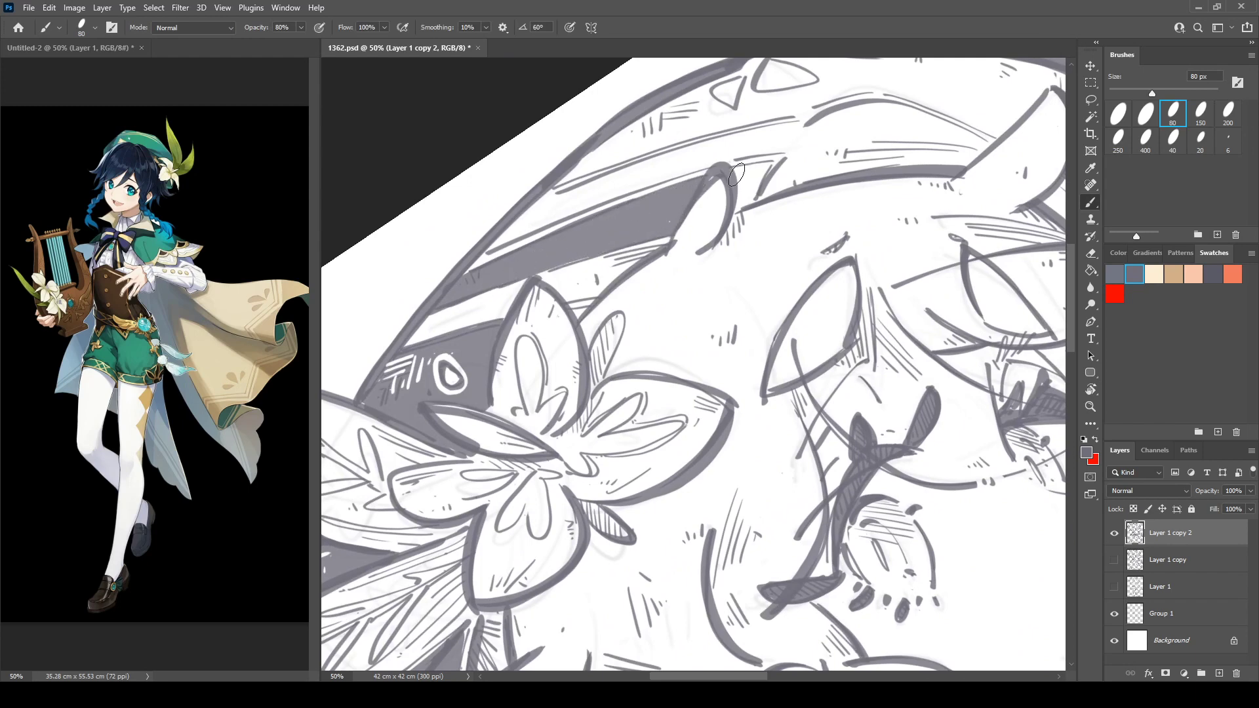
pyautogui.moveTo(737, 175)
pyautogui.mouseDown()
pyautogui.moveTo(767, 167)
pyautogui.moveTo(739, 197)
pyautogui.mouseUp()
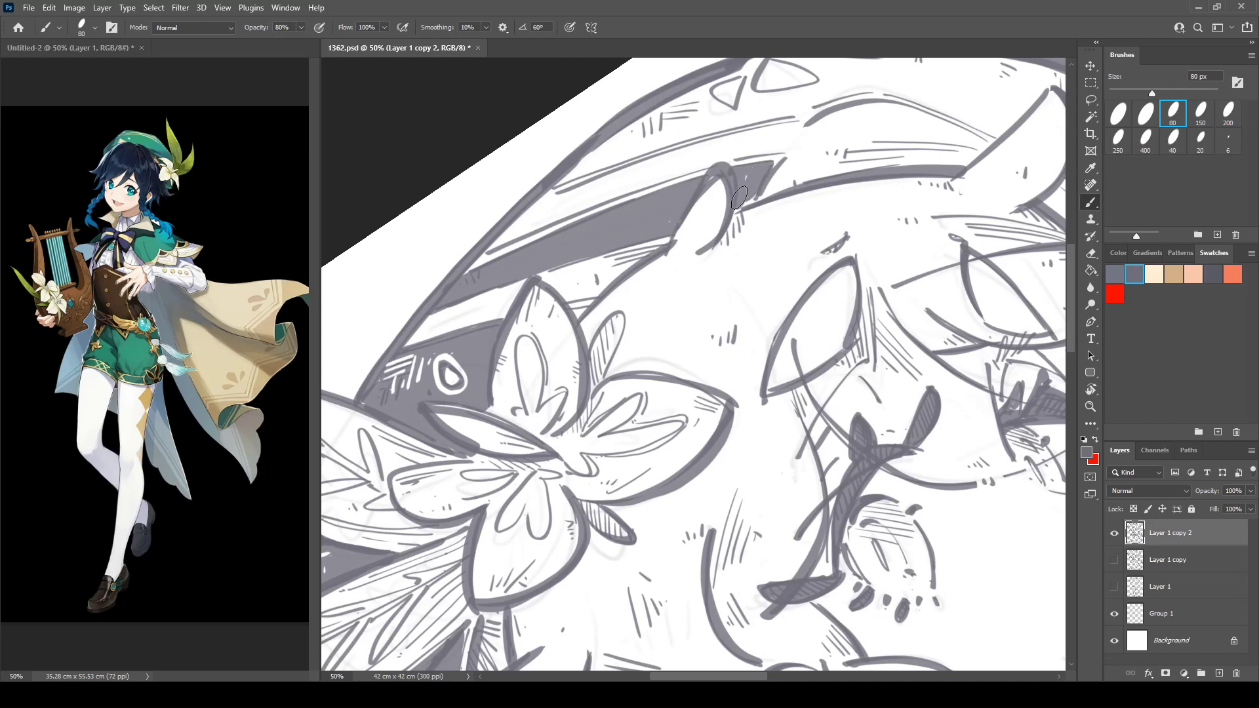
pyautogui.moveTo(434, 318)
pyautogui.mouseDown()
pyautogui.moveTo(672, 235)
pyautogui.moveTo(558, 247)
pyautogui.mouseUp()
# Fill the hat crown with dark gray around the two triangle marks and down behind the large pointed fold.
pyautogui.moveTo(606, 141); pyautogui.dragTo(569, 157)
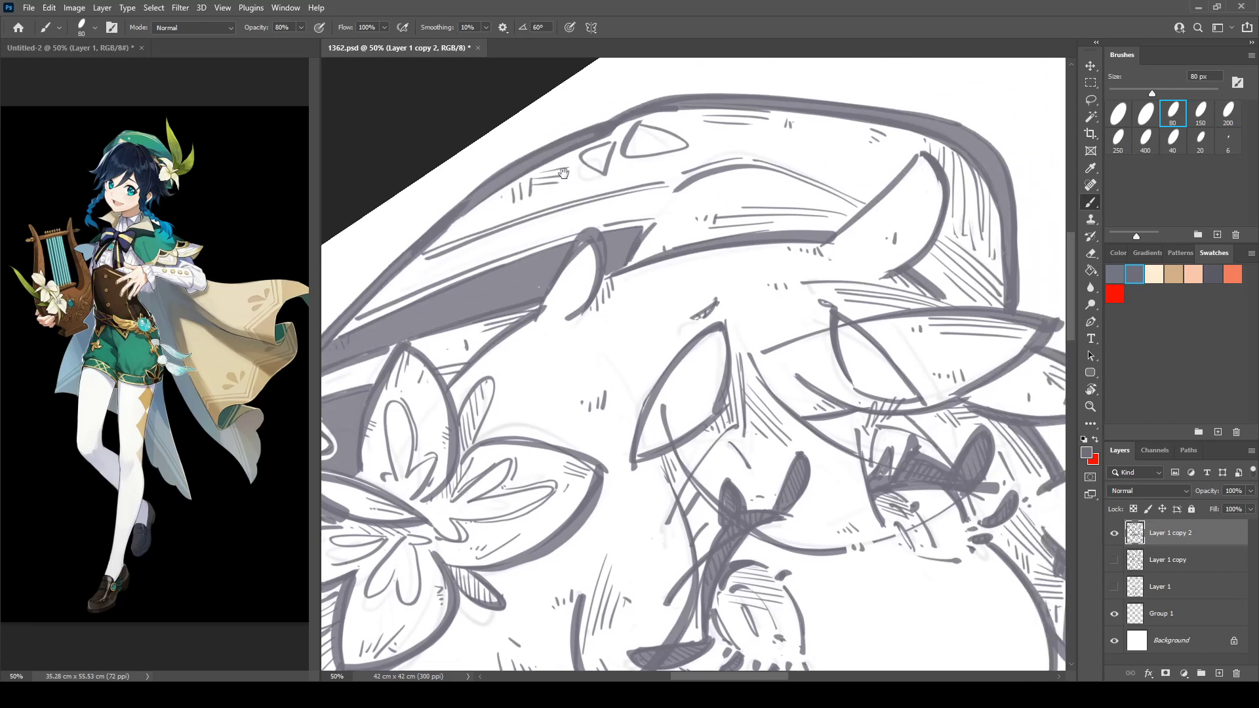
pyautogui.moveTo(422, 248)
pyautogui.mouseDown()
pyautogui.moveTo(559, 198)
pyautogui.moveTo(440, 239)
pyautogui.moveTo(567, 155)
pyautogui.moveTo(576, 166)
pyautogui.moveTo(555, 181)
pyautogui.moveTo(607, 177)
pyautogui.moveTo(505, 210)
pyautogui.moveTo(792, 149)
pyautogui.moveTo(752, 151)
pyautogui.mouseUp()
pyautogui.moveTo(612, 159)
pyautogui.mouseDown()
pyautogui.moveTo(624, 127)
pyautogui.moveTo(573, 151)
pyautogui.moveTo(626, 124)
pyautogui.moveTo(708, 129)
pyautogui.moveTo(639, 119)
pyautogui.moveTo(716, 145)
pyautogui.moveTo(691, 139)
pyautogui.moveTo(615, 176)
pyautogui.moveTo(645, 162)
pyautogui.moveTo(617, 159)
pyautogui.moveTo(787, 128)
pyautogui.moveTo(746, 143)
pyautogui.moveTo(687, 130)
pyautogui.moveTo(709, 120)
pyautogui.moveTo(854, 129)
pyautogui.moveTo(734, 124)
pyautogui.moveTo(827, 161)
pyautogui.moveTo(750, 147)
pyautogui.moveTo(865, 197)
pyautogui.moveTo(886, 154)
pyautogui.moveTo(847, 156)
pyautogui.moveTo(870, 183)
pyautogui.moveTo(852, 186)
pyautogui.moveTo(847, 150)
pyautogui.moveTo(865, 162)
pyautogui.moveTo(863, 189)
pyautogui.moveTo(914, 151)
pyautogui.moveTo(865, 202)
pyautogui.moveTo(919, 143)
pyautogui.moveTo(963, 164)
pyautogui.moveTo(940, 150)
pyautogui.moveTo(945, 249)
pyautogui.moveTo(914, 268)
pyautogui.moveTo(950, 254)
pyautogui.moveTo(931, 246)
pyautogui.moveTo(968, 219)
pyautogui.moveTo(986, 220)
pyautogui.moveTo(988, 187)
pyautogui.moveTo(957, 252)
pyautogui.moveTo(987, 228)
pyautogui.moveTo(938, 275)
pyautogui.moveTo(959, 301)
pyautogui.moveTo(997, 275)
pyautogui.moveTo(957, 302)
pyautogui.mouseUp()
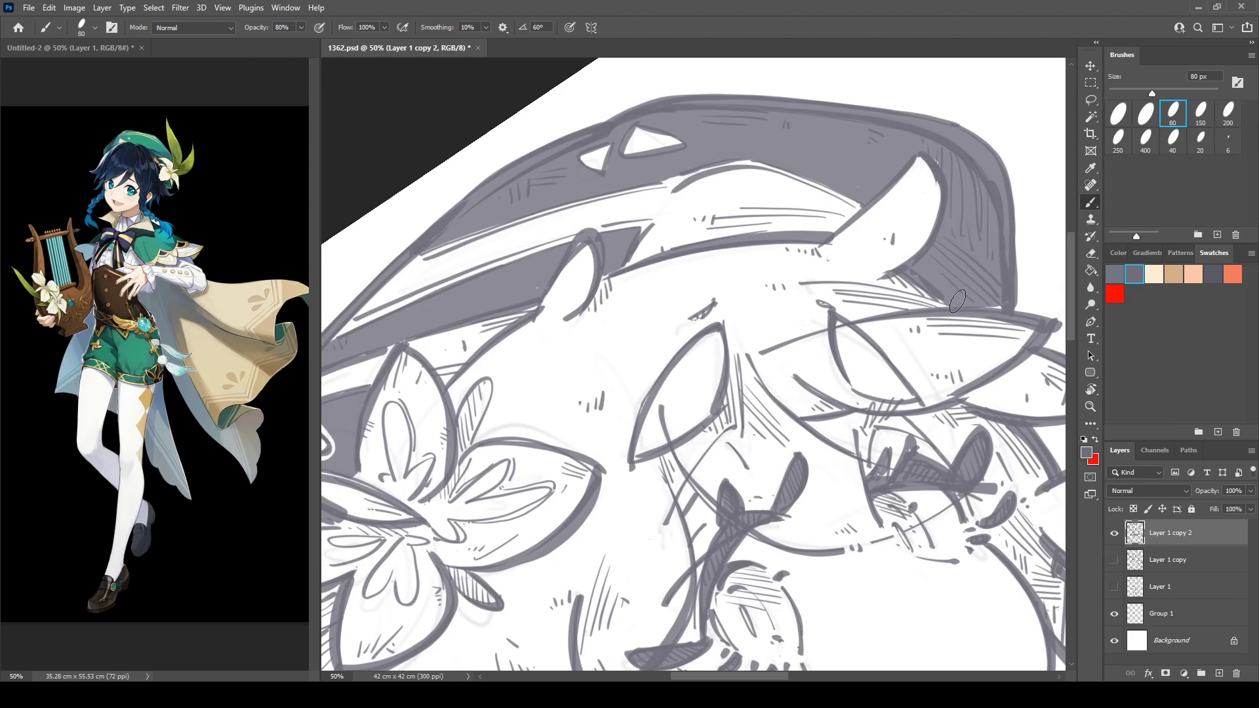
# Erase a thin highlight edge along the small curled fold beside the dark hat stripe.
pyautogui.moveTo(615, 228)
pyautogui.mouseDown()
pyautogui.moveTo(730, 164)
pyautogui.moveTo(558, 216)
pyautogui.mouseUp()
pyautogui.press('e')
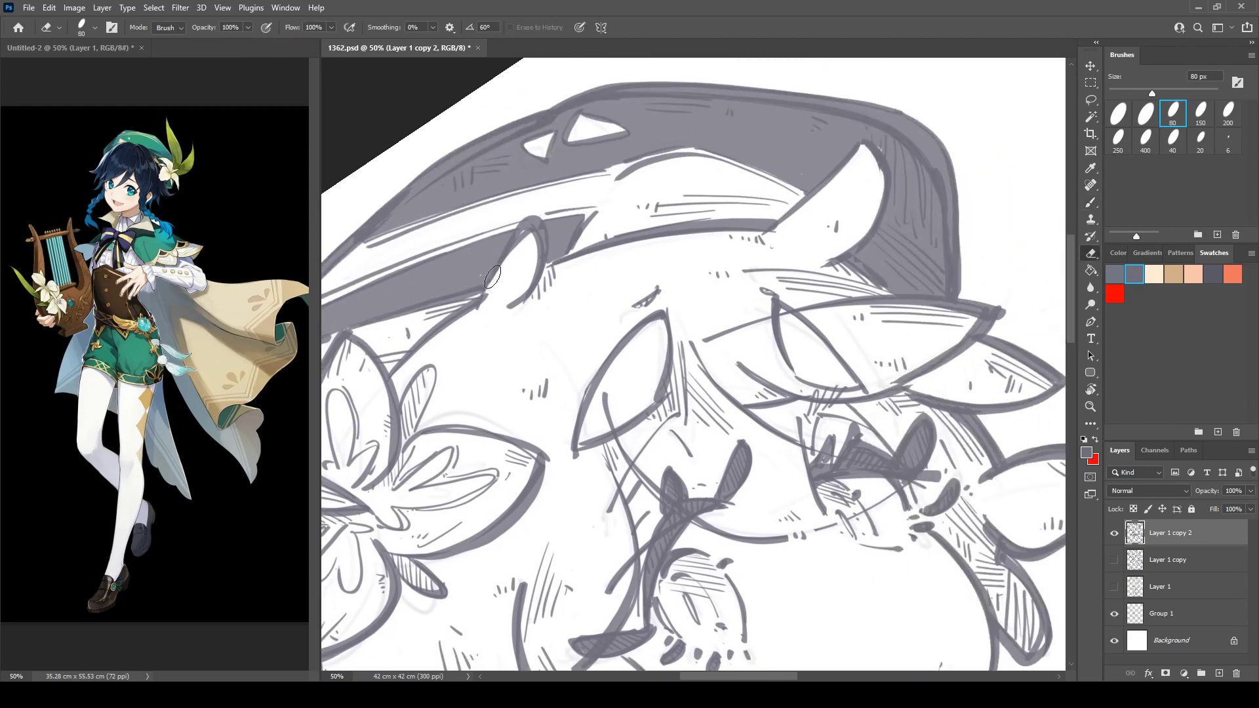
pyautogui.moveTo(484, 278); pyautogui.dragTo(515, 228)
# Erase white highlight hatching into the dark hat side behind the large pointed fold and small highlight marks on the crown.
pyautogui.press('r')
pyautogui.moveTo(843, 149); pyautogui.dragTo(901, 204)
pyautogui.moveTo(902, 204); pyautogui.dragTo(693, 191)
pyautogui.press('e')
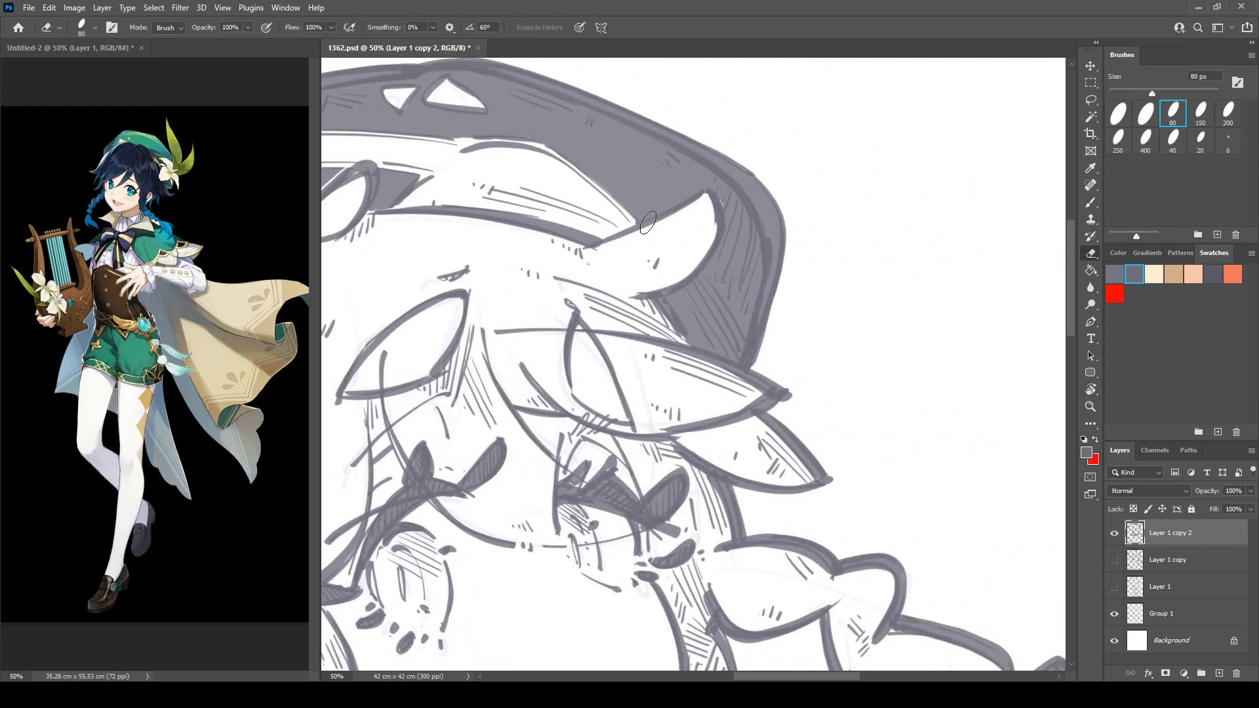
pyautogui.moveTo(726, 254)
pyautogui.mouseDown()
pyautogui.moveTo(764, 196)
pyautogui.moveTo(734, 282)
pyautogui.moveTo(758, 269)
pyautogui.moveTo(711, 282)
pyautogui.moveTo(718, 308)
pyautogui.moveTo(702, 315)
pyautogui.moveTo(834, 404)
pyautogui.mouseUp()
pyautogui.click(707, 234)
pyautogui.click(716, 233)
pyautogui.moveTo(692, 231)
pyautogui.mouseDown()
pyautogui.moveTo(699, 245)
pyautogui.moveTo(900, 197)
pyautogui.mouseUp()
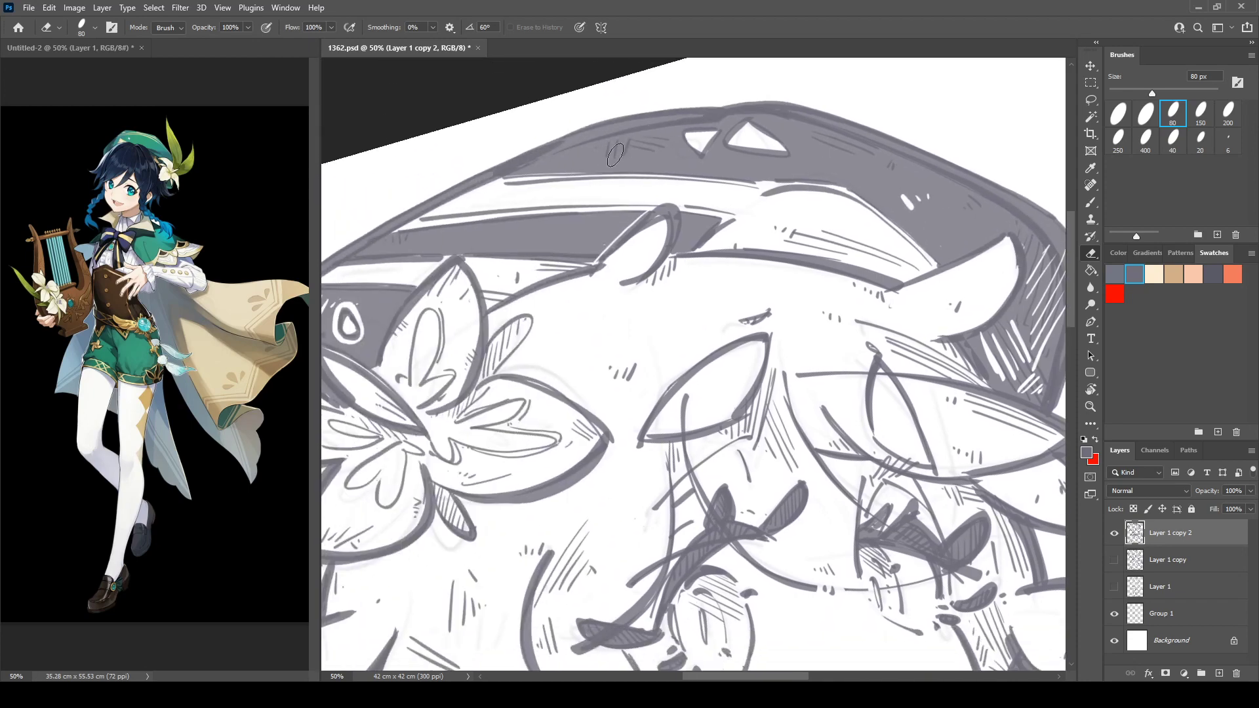
# Erase highlight hatches near the front of the hat crown and a white outline around the larger triangle mark.
pyautogui.moveTo(604, 156); pyautogui.dragTo(603, 159)
pyautogui.moveTo(626, 141)
pyautogui.mouseDown()
pyautogui.moveTo(615, 158)
pyautogui.moveTo(647, 153)
pyautogui.mouseUp()
pyautogui.moveTo(646, 138); pyautogui.dragTo(655, 145)
pyautogui.moveTo(499, 247)
pyautogui.mouseDown()
pyautogui.moveTo(744, 126)
pyautogui.moveTo(689, 168)
pyautogui.moveTo(650, 172)
pyautogui.moveTo(615, 156)
pyautogui.moveTo(688, 143)
pyautogui.mouseUp()
pyautogui.press('e')
pyautogui.moveTo(609, 134); pyautogui.dragTo(694, 144)
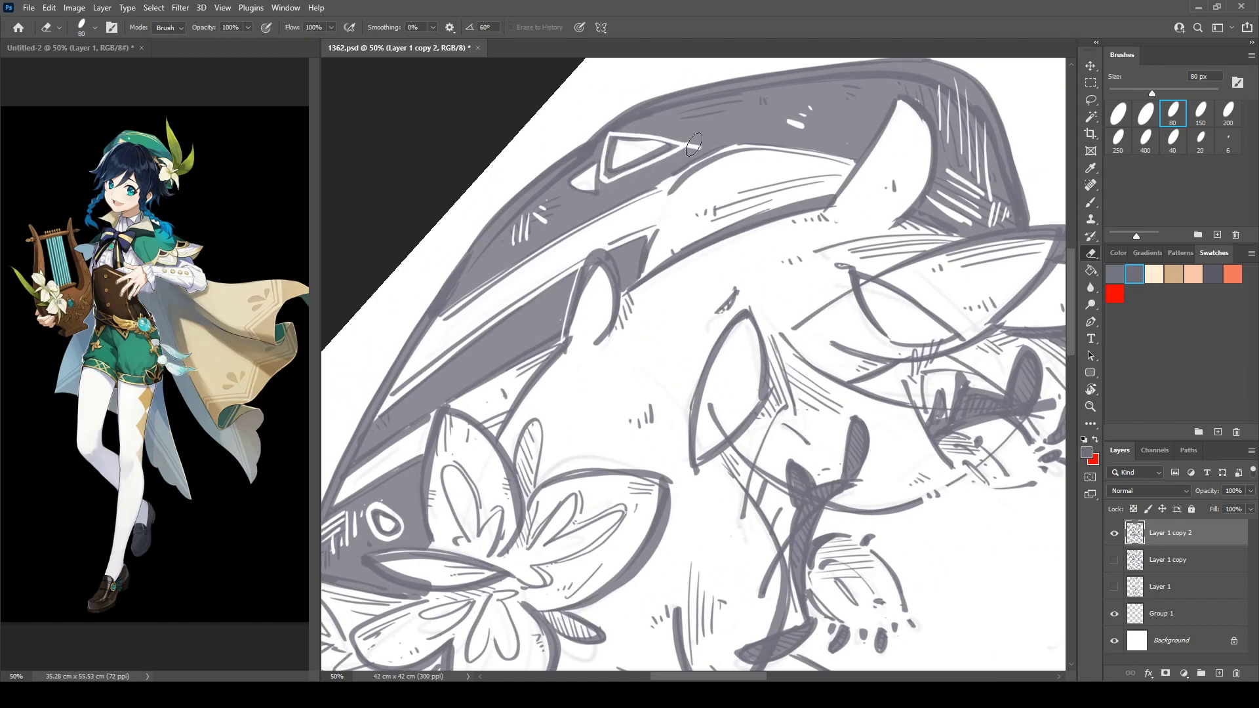
# Thicken the outer outline of the chest bow's larger loop.
pyautogui.press('r')
pyautogui.moveTo(637, 176); pyautogui.dragTo(838, 142)
pyautogui.moveTo(605, 255); pyautogui.dragTo(625, 183)
pyautogui.press('b')
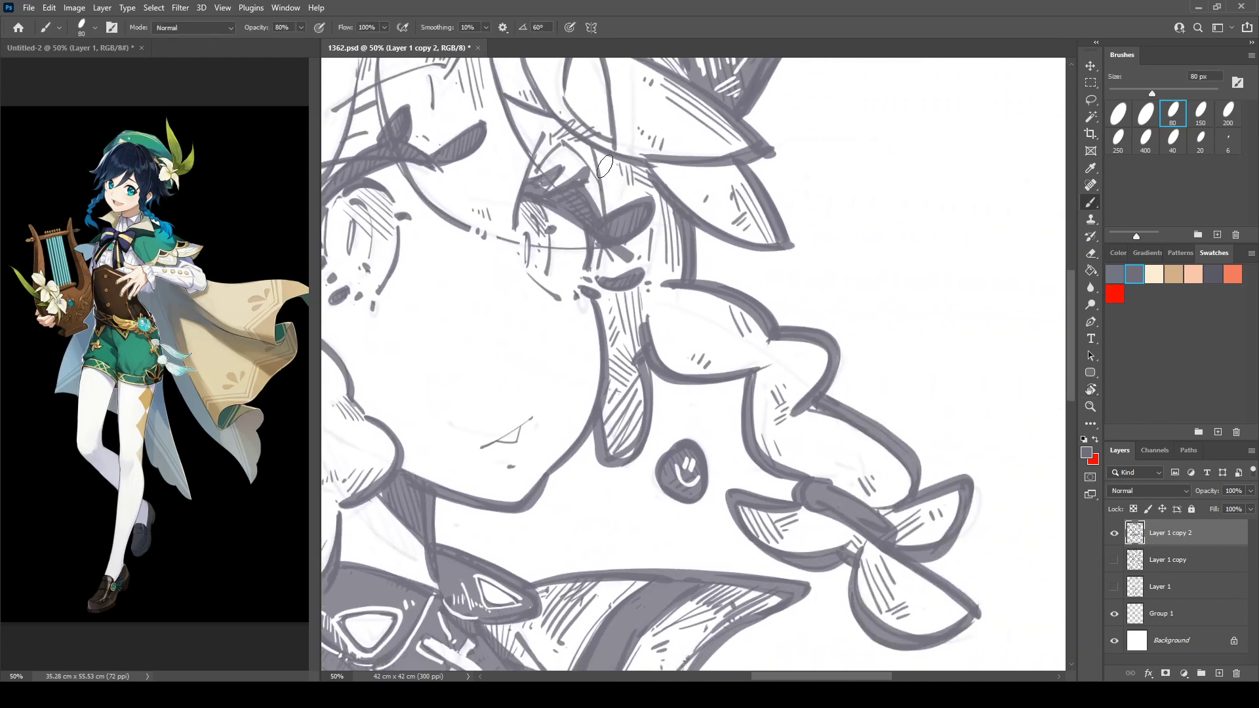
pyautogui.moveTo(615, 302)
pyautogui.mouseDown()
pyautogui.moveTo(980, 257)
pyautogui.moveTo(988, 271)
pyautogui.moveTo(689, 221)
pyautogui.mouseUp()
pyautogui.moveTo(713, 406)
pyautogui.mouseDown()
pyautogui.moveTo(695, 295)
pyautogui.moveTo(635, 214)
pyautogui.mouseUp()
pyautogui.moveTo(624, 333); pyautogui.dragTo(890, 254)
pyautogui.moveTo(537, 304)
pyautogui.mouseDown()
pyautogui.moveTo(771, 241)
pyautogui.moveTo(552, 226)
pyautogui.moveTo(534, 281)
pyautogui.moveTo(600, 292)
pyautogui.mouseUp()
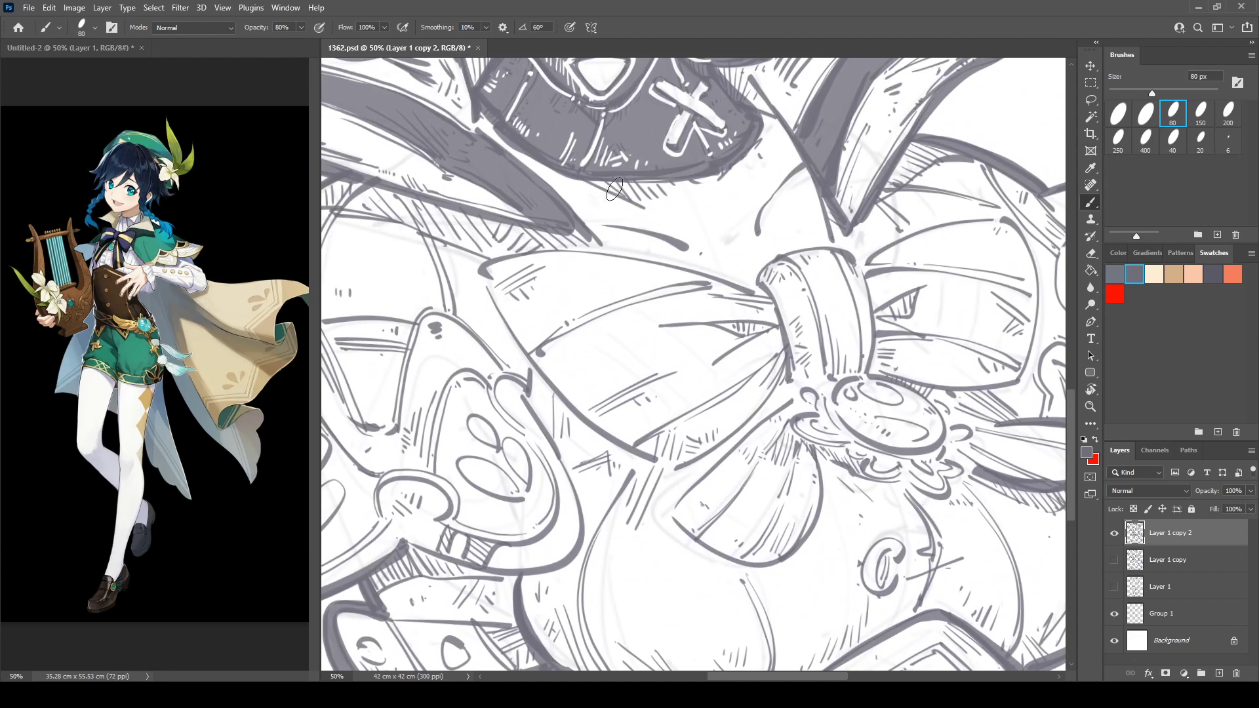
pyautogui.press('r')
pyautogui.moveTo(661, 247); pyautogui.dragTo(538, 167)
pyautogui.moveTo(496, 252); pyautogui.dragTo(457, 224)
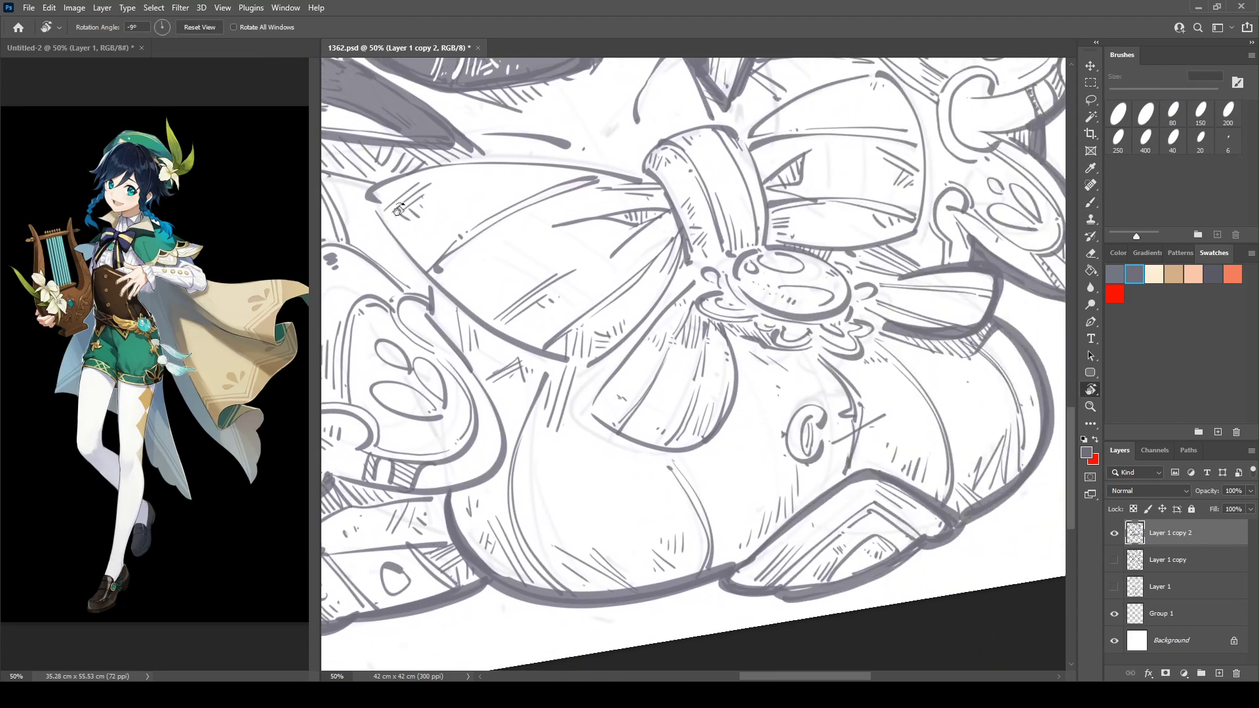
pyautogui.press('b')
pyautogui.moveTo(371, 191)
pyautogui.mouseDown()
pyautogui.moveTo(483, 326)
pyautogui.moveTo(533, 354)
pyautogui.moveTo(620, 346)
pyautogui.moveTo(595, 360)
pyautogui.moveTo(653, 319)
pyautogui.moveTo(697, 223)
pyautogui.mouseUp()
pyautogui.moveTo(392, 187)
pyautogui.mouseDown()
pyautogui.moveTo(420, 170)
pyautogui.moveTo(656, 176)
pyautogui.mouseUp()
pyautogui.moveTo(655, 176)
pyautogui.mouseDown()
pyautogui.moveTo(506, 221)
pyautogui.moveTo(469, 210)
pyautogui.moveTo(503, 185)
pyautogui.moveTo(567, 176)
pyautogui.moveTo(587, 197)
pyautogui.mouseUp()
# Thicken the outlines of the bow's knot, smaller loop and hanging ribbon tail.
pyautogui.moveTo(482, 191)
pyautogui.mouseDown()
pyautogui.moveTo(533, 169)
pyautogui.moveTo(583, 188)
pyautogui.moveTo(604, 164)
pyautogui.moveTo(715, 129)
pyautogui.moveTo(742, 172)
pyautogui.moveTo(750, 231)
pyautogui.moveTo(669, 311)
pyautogui.moveTo(612, 291)
pyautogui.moveTo(692, 292)
pyautogui.moveTo(750, 273)
pyautogui.mouseUp()
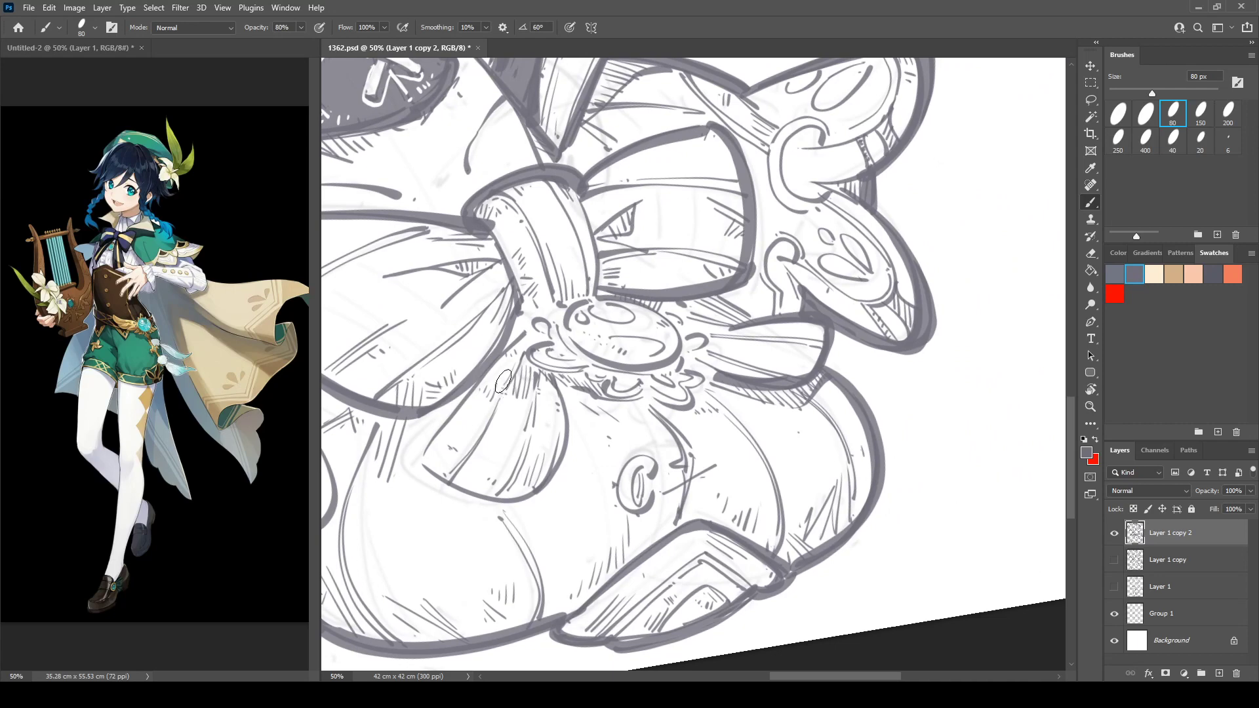
pyautogui.moveTo(476, 385)
pyautogui.mouseDown()
pyautogui.moveTo(427, 455)
pyautogui.moveTo(489, 502)
pyautogui.moveTo(559, 380)
pyautogui.moveTo(568, 429)
pyautogui.moveTo(545, 484)
pyautogui.mouseUp()
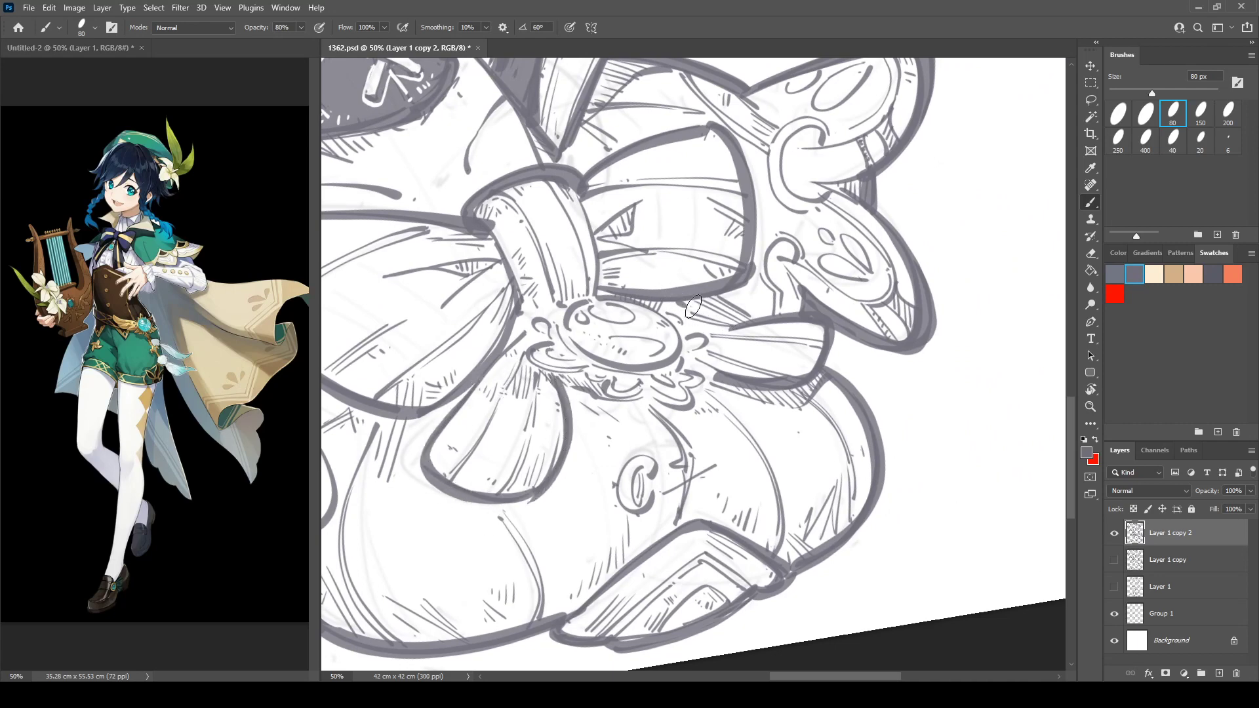
pyautogui.moveTo(693, 307); pyautogui.dragTo(731, 323)
pyautogui.moveTo(510, 299); pyautogui.dragTo(692, 323)
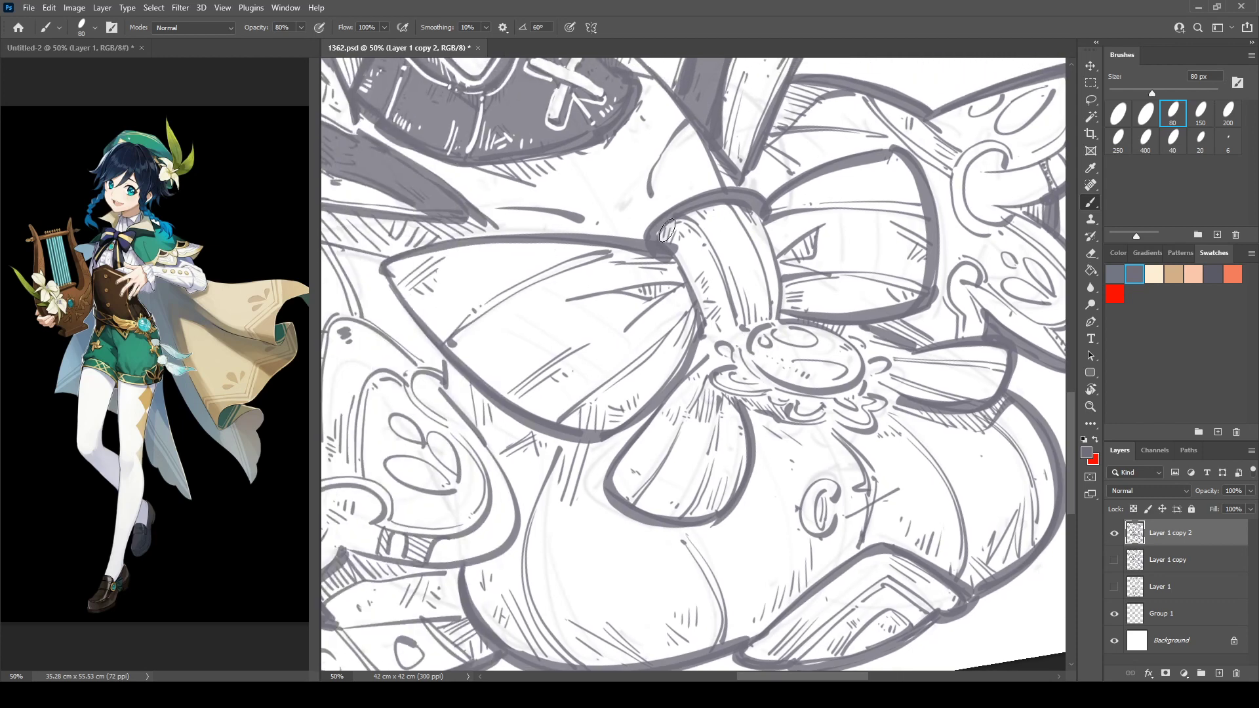
# Fill the shaded side band of the bow's knot with dark gray and thicken the knot's opposite edge.
pyautogui.moveTo(667, 231)
pyautogui.mouseDown()
pyautogui.moveTo(682, 256)
pyautogui.moveTo(655, 223)
pyautogui.moveTo(695, 243)
pyautogui.moveTo(713, 326)
pyautogui.moveTo(682, 242)
pyautogui.mouseUp()
pyautogui.moveTo(723, 313); pyautogui.dragTo(733, 331)
pyautogui.moveTo(704, 233)
pyautogui.mouseDown()
pyautogui.moveTo(718, 269)
pyautogui.moveTo(741, 245)
pyautogui.mouseUp()
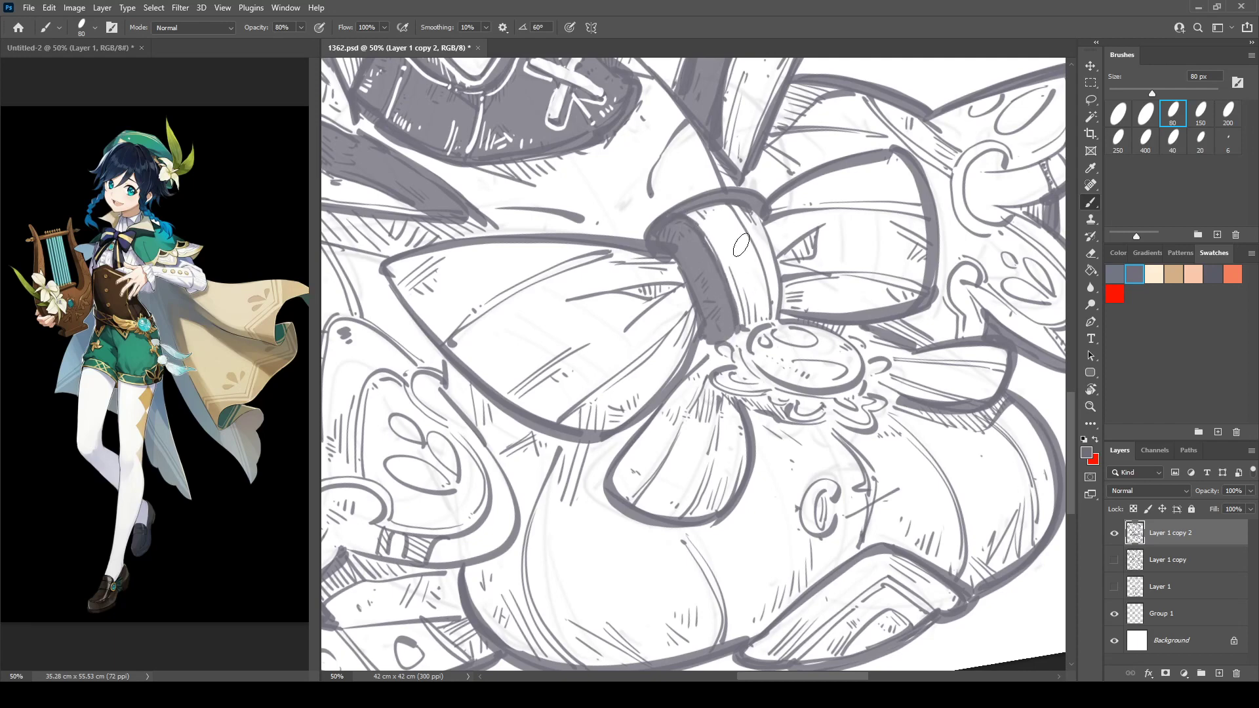
pyautogui.moveTo(730, 199); pyautogui.dragTo(784, 309)
# Erase highlight hatches at the upper and lower ends of the knot's dark band.
pyautogui.press('r')
pyautogui.moveTo(830, 213)
pyautogui.mouseDown()
pyautogui.moveTo(783, 181)
pyautogui.moveTo(692, 243)
pyautogui.mouseUp()
pyautogui.press('space')
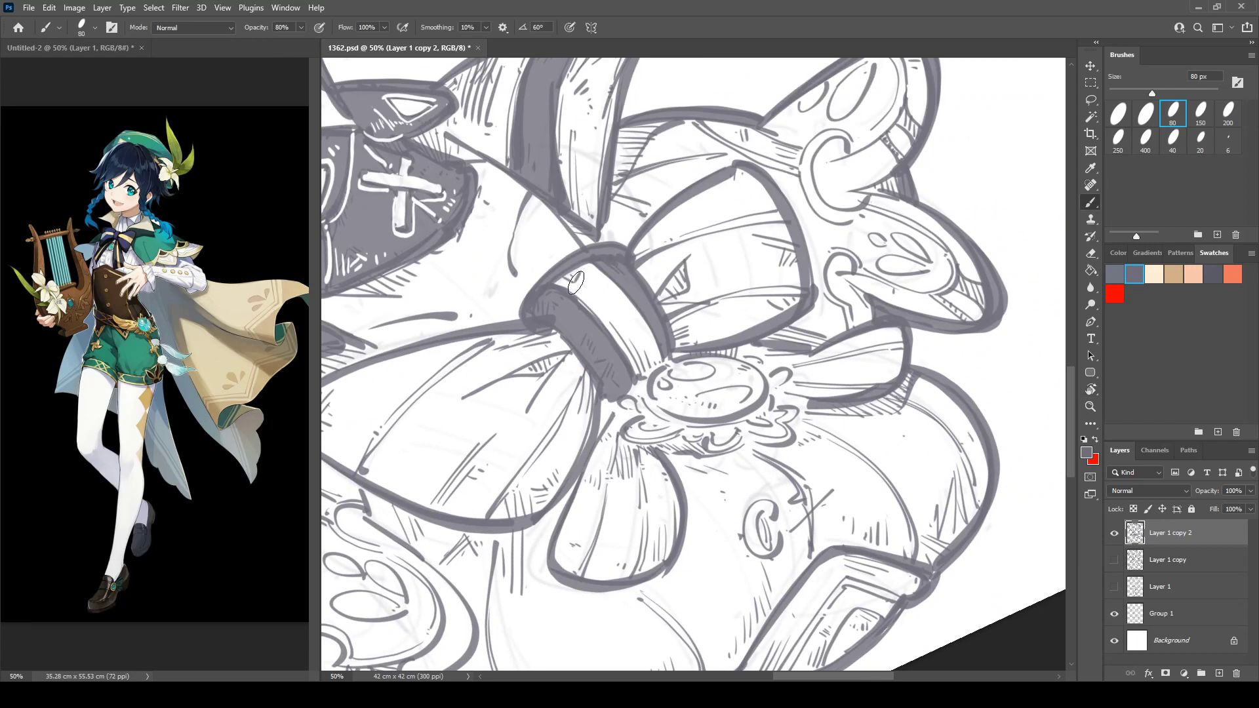
pyautogui.press('e')
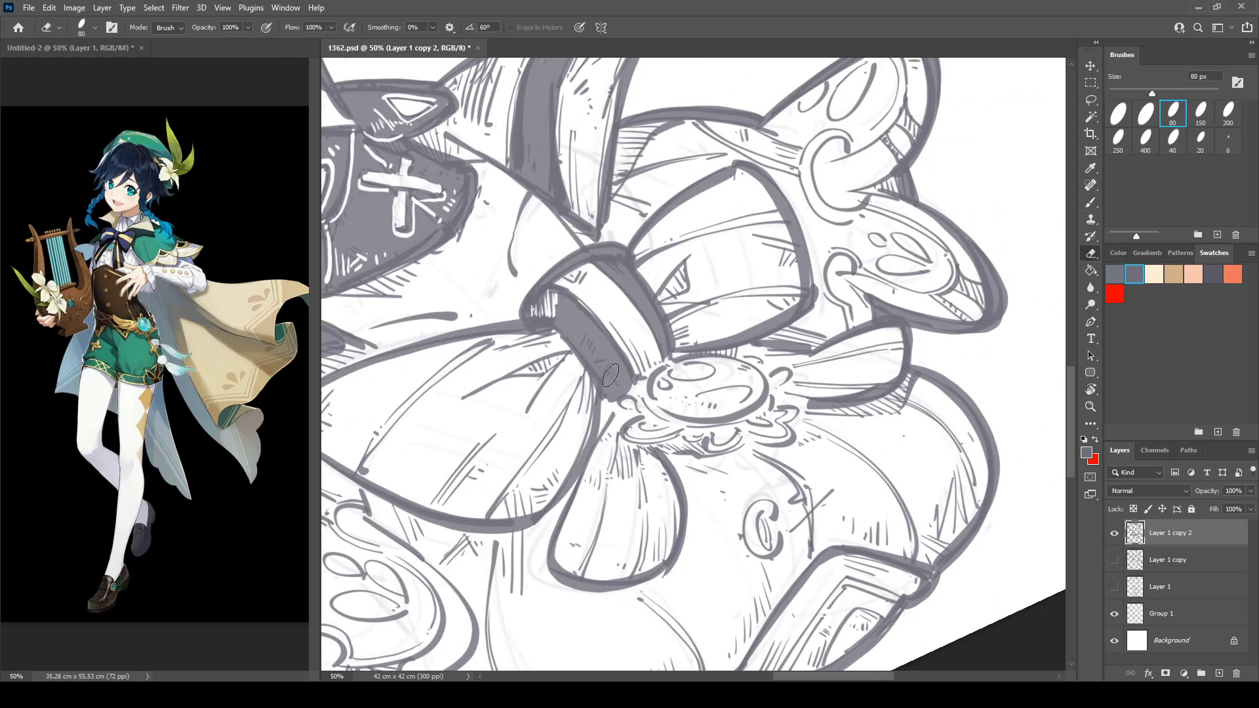
pyautogui.moveTo(611, 387); pyautogui.dragTo(628, 378)
# Fill the upper band of the bow's smaller loop with dark gray and erase highlight hatches into it.
pyautogui.press('b')
pyautogui.moveTo(650, 247); pyautogui.dragTo(781, 214)
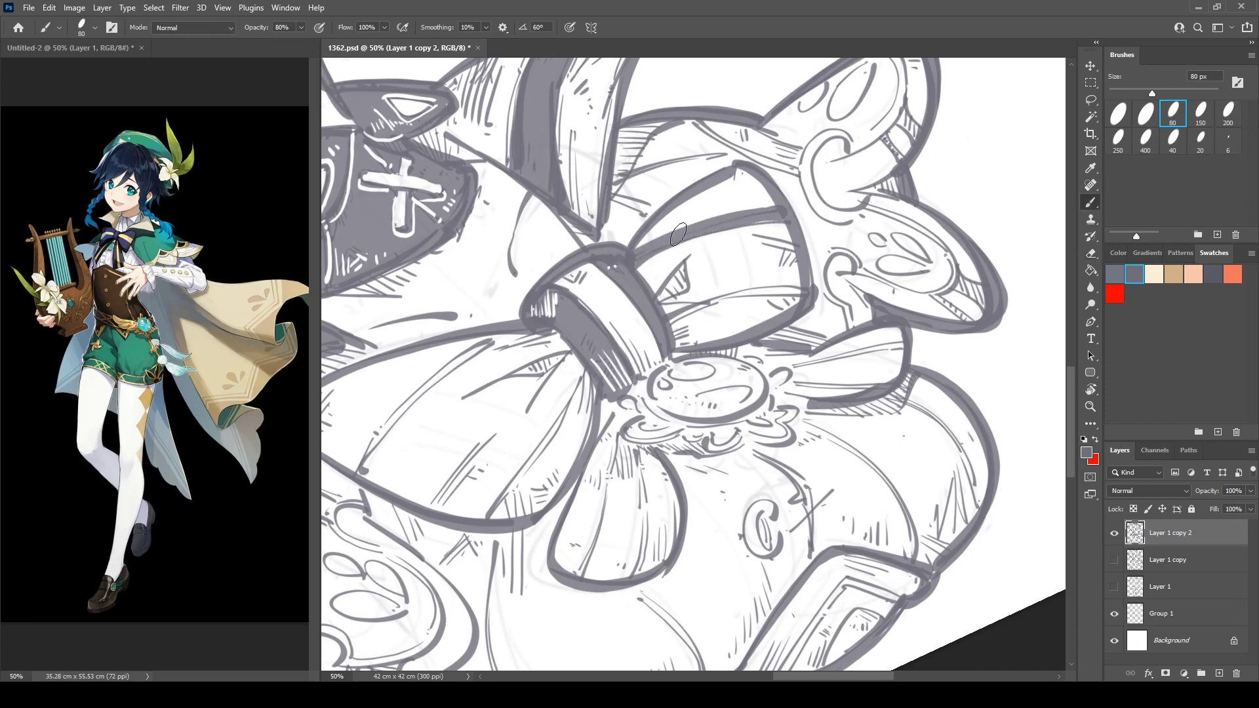
pyautogui.moveTo(679, 234)
pyautogui.mouseDown()
pyautogui.moveTo(655, 240)
pyautogui.moveTo(682, 206)
pyautogui.moveTo(649, 236)
pyautogui.moveTo(764, 200)
pyautogui.moveTo(744, 180)
pyautogui.moveTo(746, 191)
pyautogui.mouseUp()
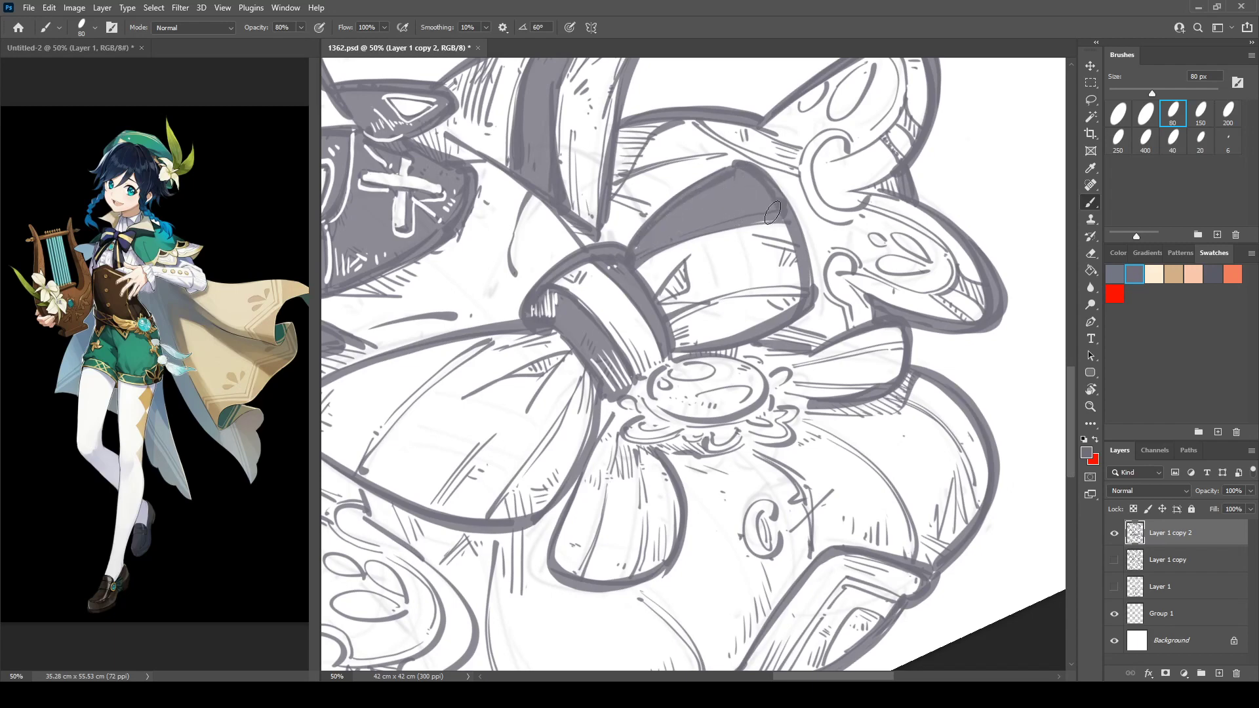
pyautogui.press('e')
pyautogui.moveTo(642, 236)
pyautogui.mouseDown()
pyautogui.moveTo(626, 255)
pyautogui.moveTo(690, 217)
pyautogui.mouseUp()
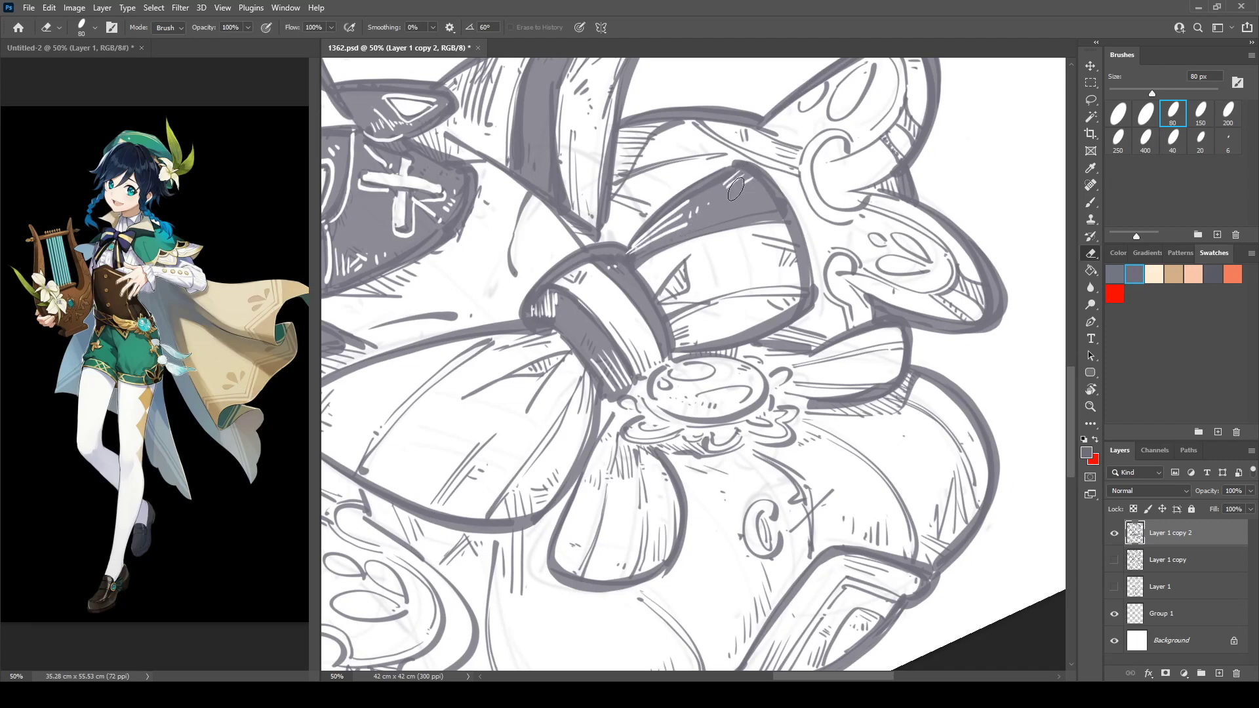
# Fill the lower band and the small central fold of the bow's smaller loop with dark gray, with highlights in the band.
pyautogui.press('b')
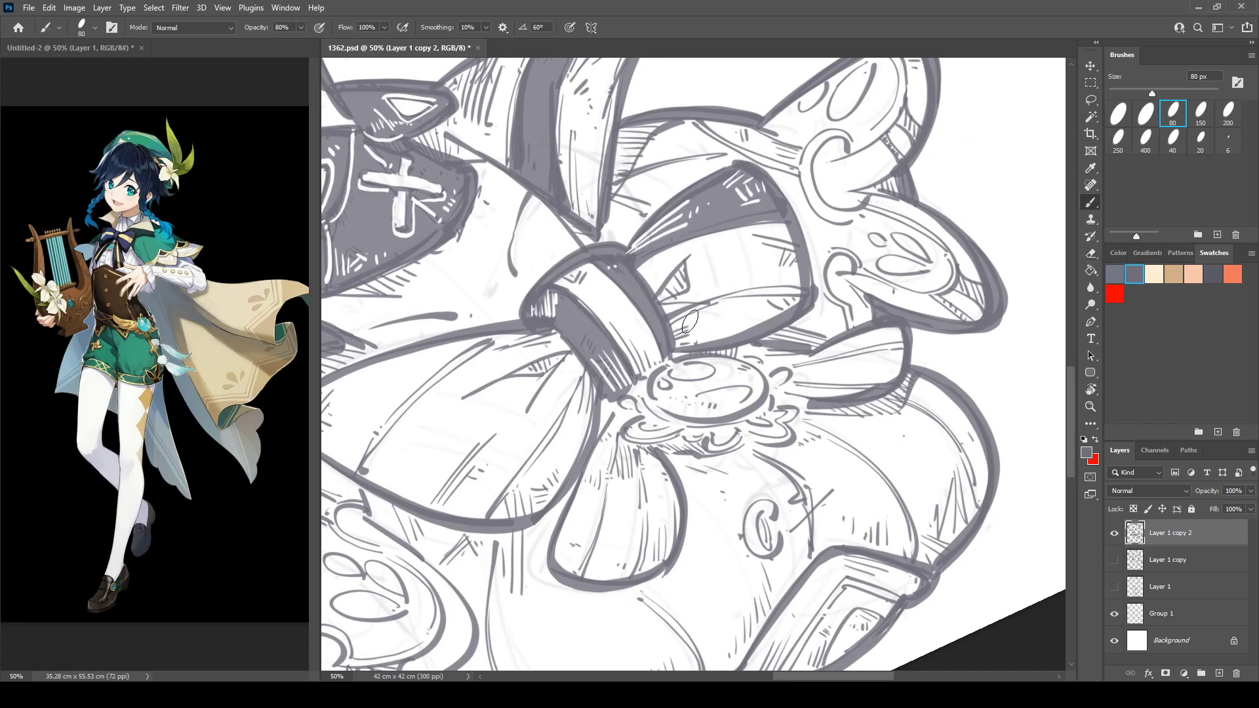
pyautogui.moveTo(675, 325)
pyautogui.mouseDown()
pyautogui.moveTo(751, 296)
pyautogui.moveTo(682, 325)
pyautogui.moveTo(777, 305)
pyautogui.moveTo(679, 331)
pyautogui.moveTo(804, 300)
pyautogui.mouseUp()
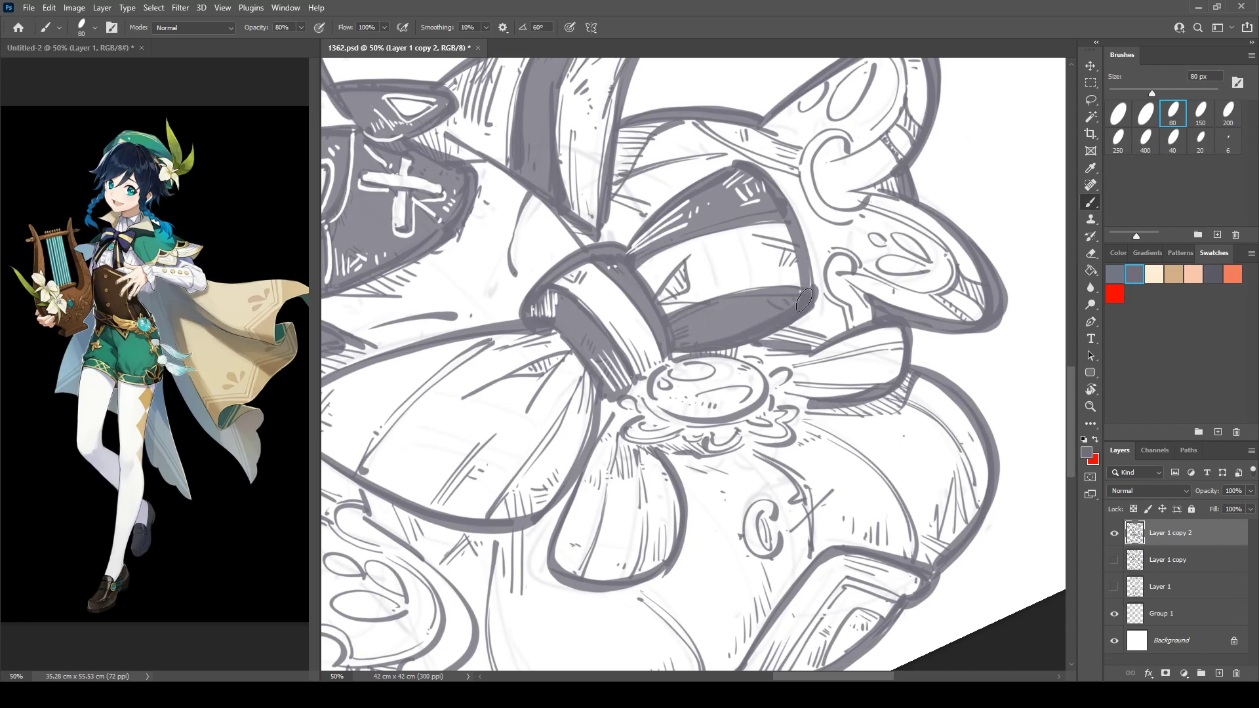
pyautogui.press('e')
pyautogui.press('b')
pyautogui.moveTo(678, 313)
pyautogui.mouseDown()
pyautogui.moveTo(772, 283)
pyautogui.moveTo(810, 287)
pyautogui.mouseUp()
pyautogui.press('e')
pyautogui.press('b')
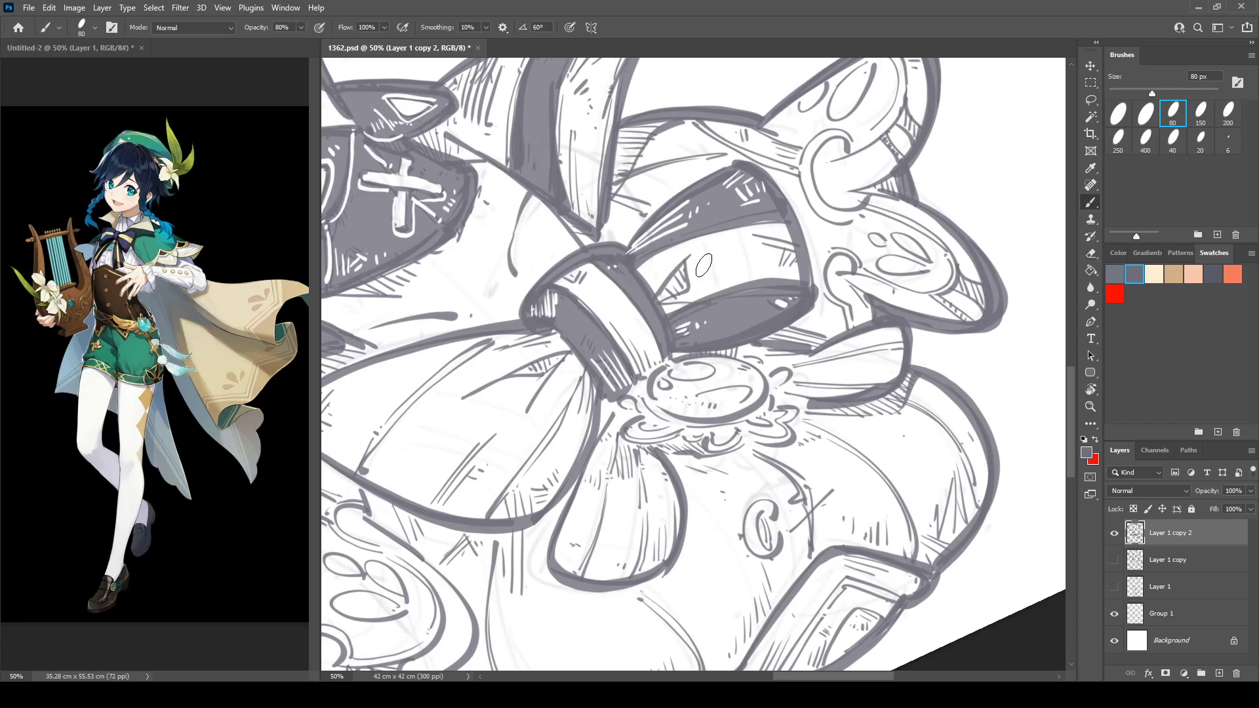
pyautogui.moveTo(685, 260)
pyautogui.mouseDown()
pyautogui.moveTo(677, 279)
pyautogui.moveTo(800, 194)
pyautogui.mouseUp()
pyautogui.click(698, 264)
# Fill the upper band of the bow's larger loop with dark gray from its outer tip to the knot.
pyautogui.moveTo(435, 335)
pyautogui.mouseDown()
pyautogui.moveTo(556, 294)
pyautogui.moveTo(462, 374)
pyautogui.moveTo(505, 402)
pyautogui.moveTo(662, 267)
pyautogui.mouseUp()
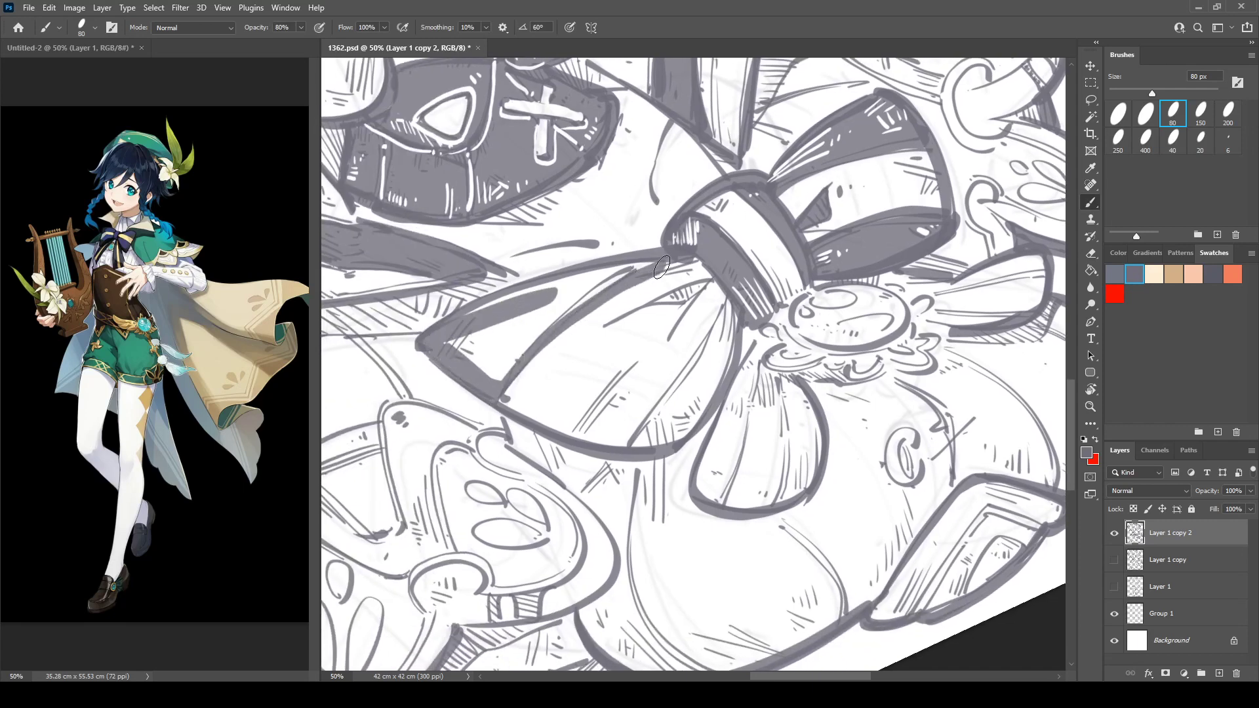
pyautogui.moveTo(598, 295); pyautogui.dragTo(465, 346)
pyautogui.moveTo(563, 288)
pyautogui.mouseDown()
pyautogui.moveTo(655, 266)
pyautogui.moveTo(478, 315)
pyautogui.mouseUp()
pyautogui.moveTo(465, 360)
pyautogui.mouseDown()
pyautogui.moveTo(525, 312)
pyautogui.moveTo(577, 292)
pyautogui.moveTo(521, 343)
pyautogui.mouseUp()
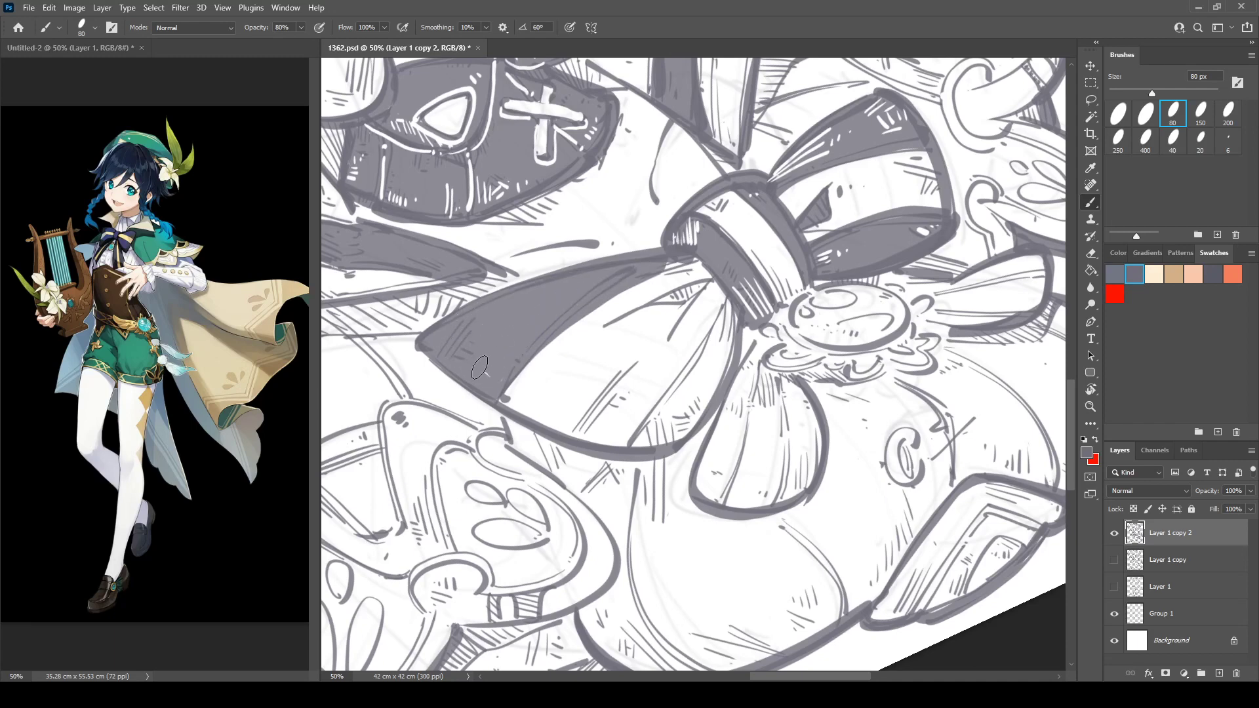
pyautogui.moveTo(509, 387); pyautogui.dragTo(695, 263)
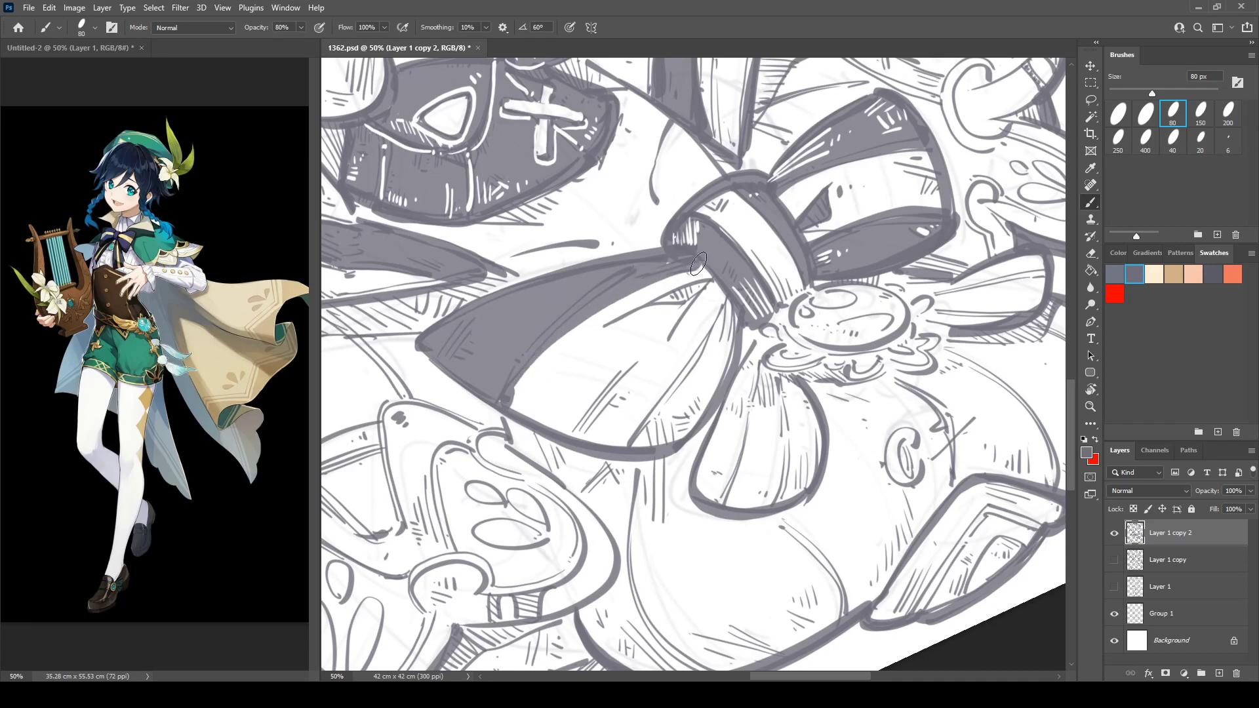
# Erase long white highlight streaks into the dark upper band of the bow's larger loop.
pyautogui.press('e')
pyautogui.moveTo(441, 344)
pyautogui.mouseDown()
pyautogui.moveTo(454, 358)
pyautogui.moveTo(582, 282)
pyautogui.mouseUp()
pyautogui.moveTo(514, 324); pyautogui.dragTo(581, 291)
pyautogui.moveTo(585, 292); pyautogui.dragTo(600, 280)
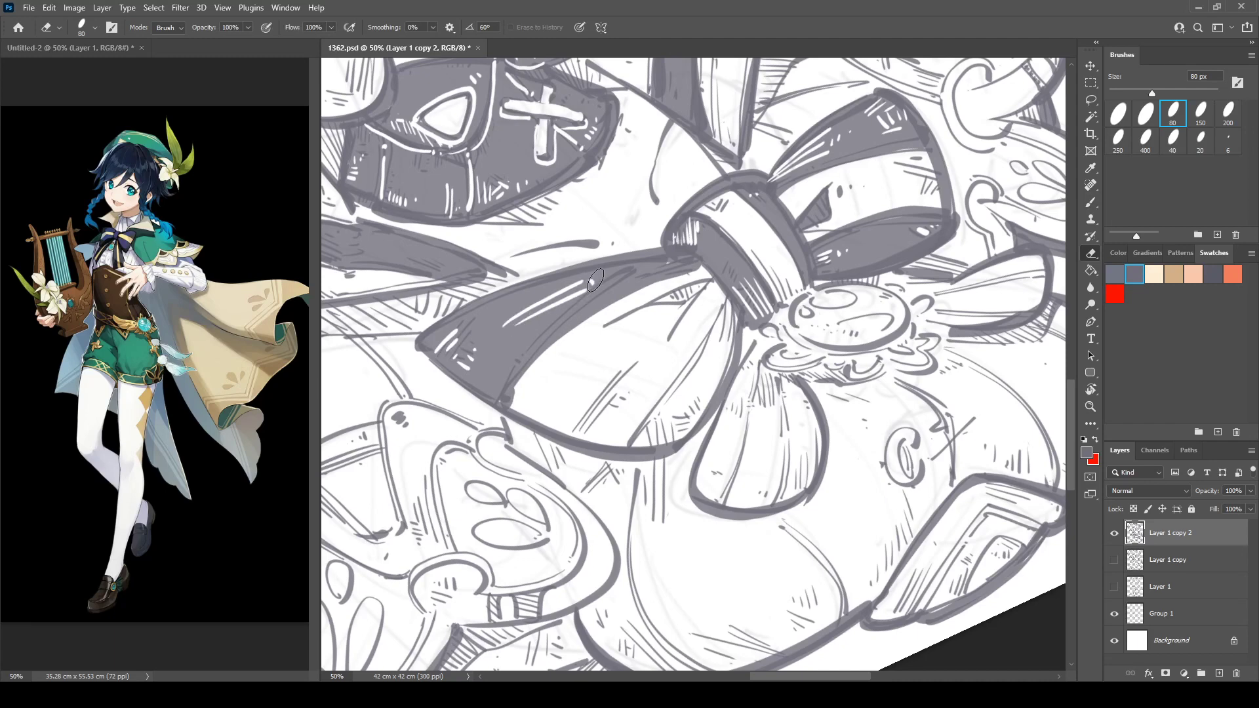
# Fill the lower band and central fold of the bow's larger loop with dark gray, and erase short highlights into the band.
pyautogui.press('b')
pyautogui.moveTo(728, 301)
pyautogui.mouseDown()
pyautogui.moveTo(633, 440)
pyautogui.moveTo(695, 381)
pyautogui.moveTo(650, 436)
pyautogui.moveTo(694, 409)
pyautogui.moveTo(728, 332)
pyautogui.moveTo(685, 393)
pyautogui.moveTo(728, 315)
pyautogui.moveTo(736, 340)
pyautogui.moveTo(731, 310)
pyautogui.mouseUp()
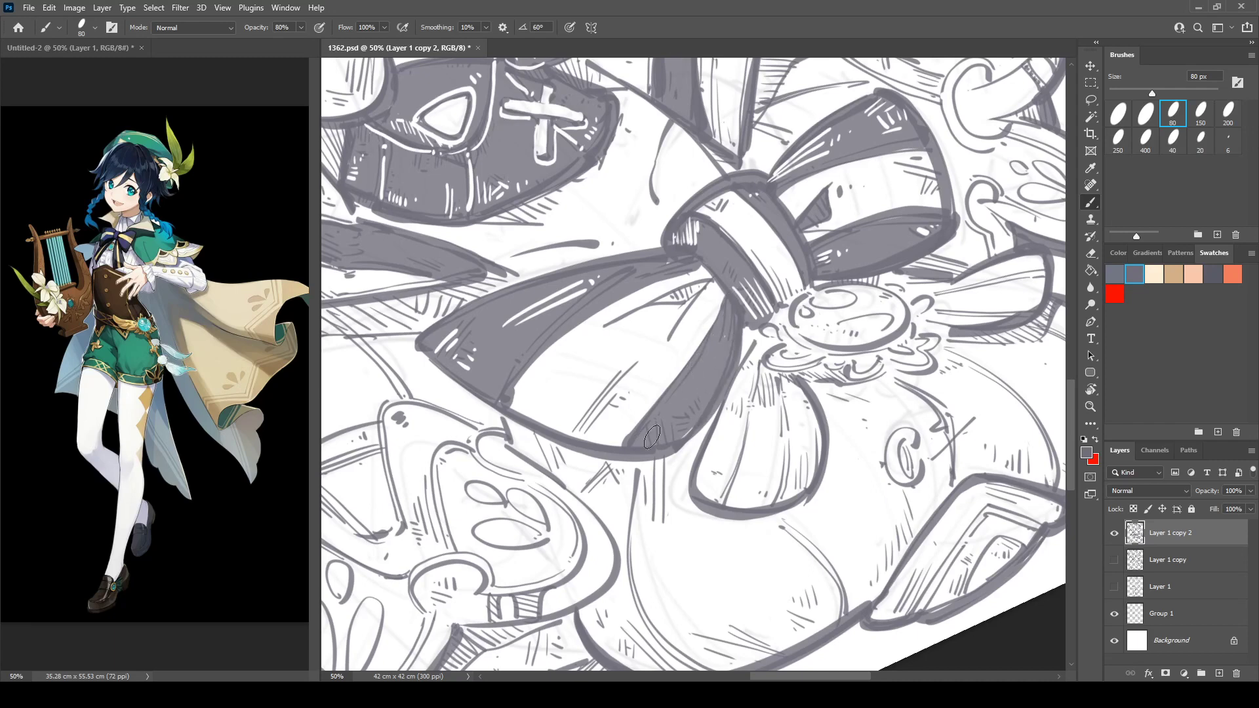
pyautogui.moveTo(512, 405)
pyautogui.mouseDown()
pyautogui.moveTo(572, 317)
pyautogui.moveTo(696, 268)
pyautogui.mouseUp()
pyautogui.moveTo(609, 327); pyautogui.dragTo(713, 274)
pyautogui.moveTo(614, 323); pyautogui.dragTo(523, 232)
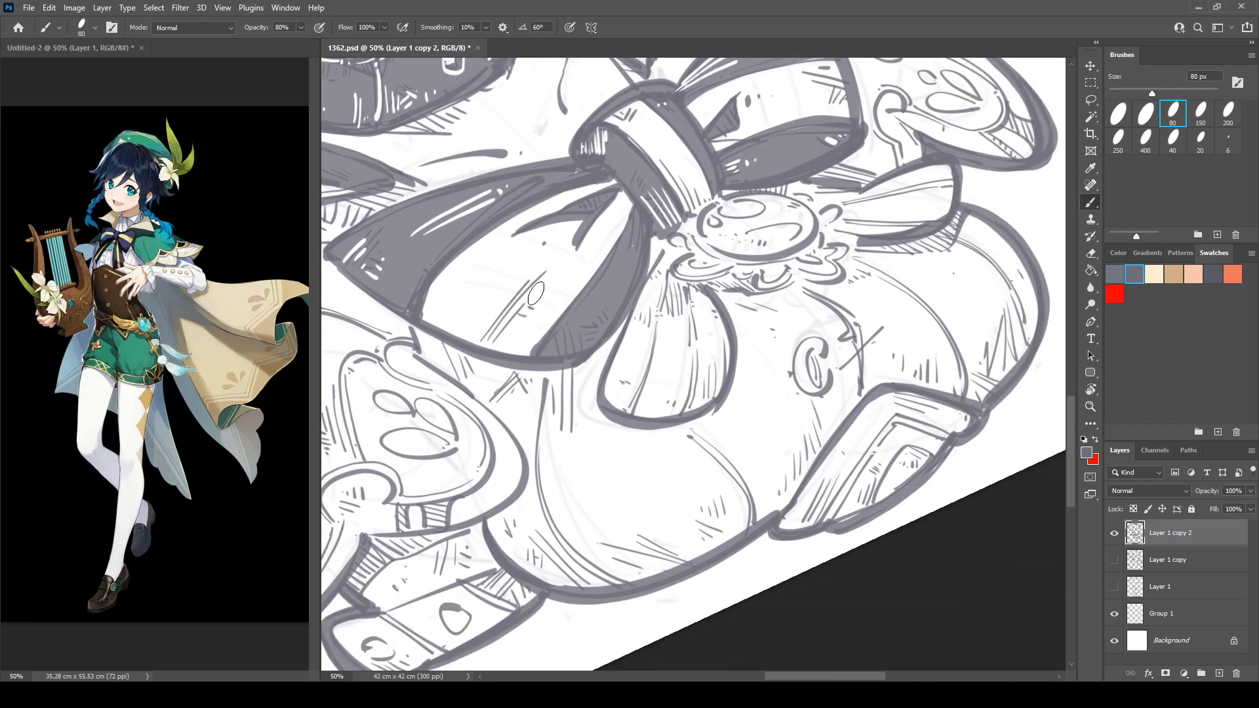
pyautogui.press('e')
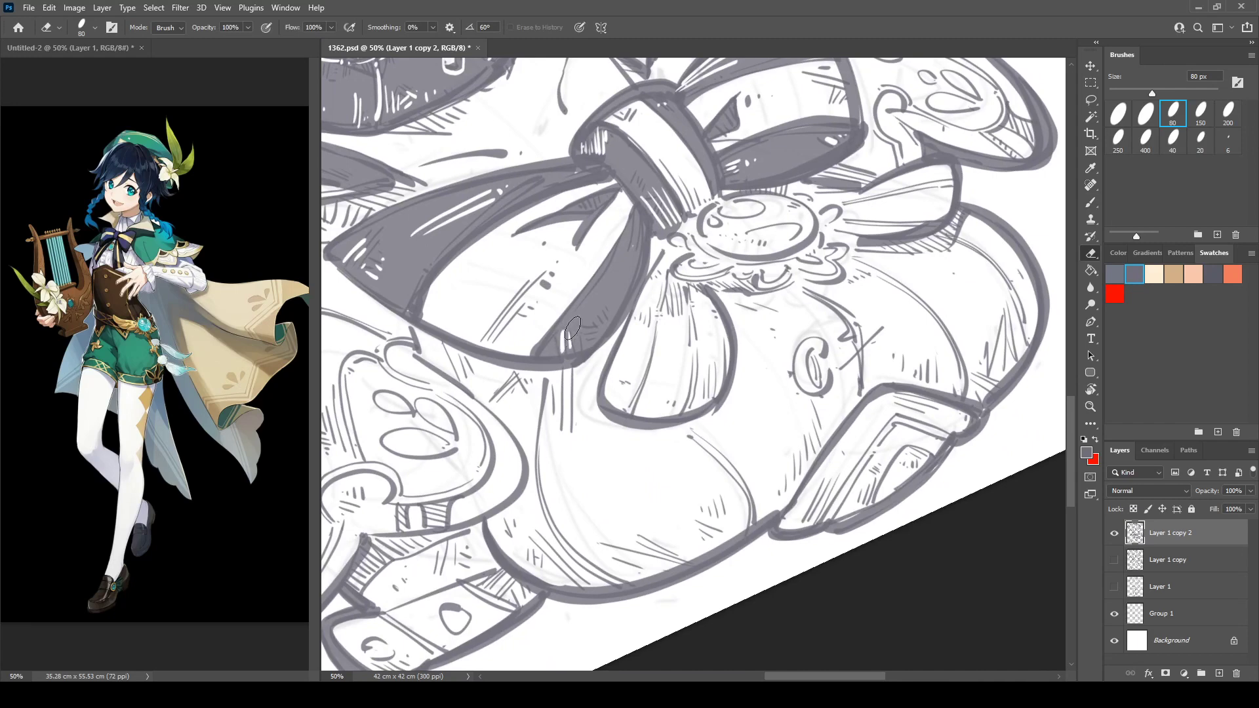
pyautogui.moveTo(631, 232); pyautogui.dragTo(617, 277)
# Fill both side bands of the bow's hanging ribbon tail with dark gray and erase highlight hatches into them.
pyautogui.moveTo(696, 278)
pyautogui.mouseDown()
pyautogui.moveTo(537, 303)
pyautogui.moveTo(483, 426)
pyautogui.mouseUp()
pyautogui.press('b')
pyautogui.moveTo(524, 298)
pyautogui.mouseDown()
pyautogui.moveTo(489, 420)
pyautogui.moveTo(529, 321)
pyautogui.moveTo(525, 259)
pyautogui.moveTo(534, 302)
pyautogui.moveTo(498, 436)
pyautogui.mouseUp()
pyautogui.press('e')
pyautogui.press('b')
pyautogui.moveTo(536, 299); pyautogui.dragTo(502, 430)
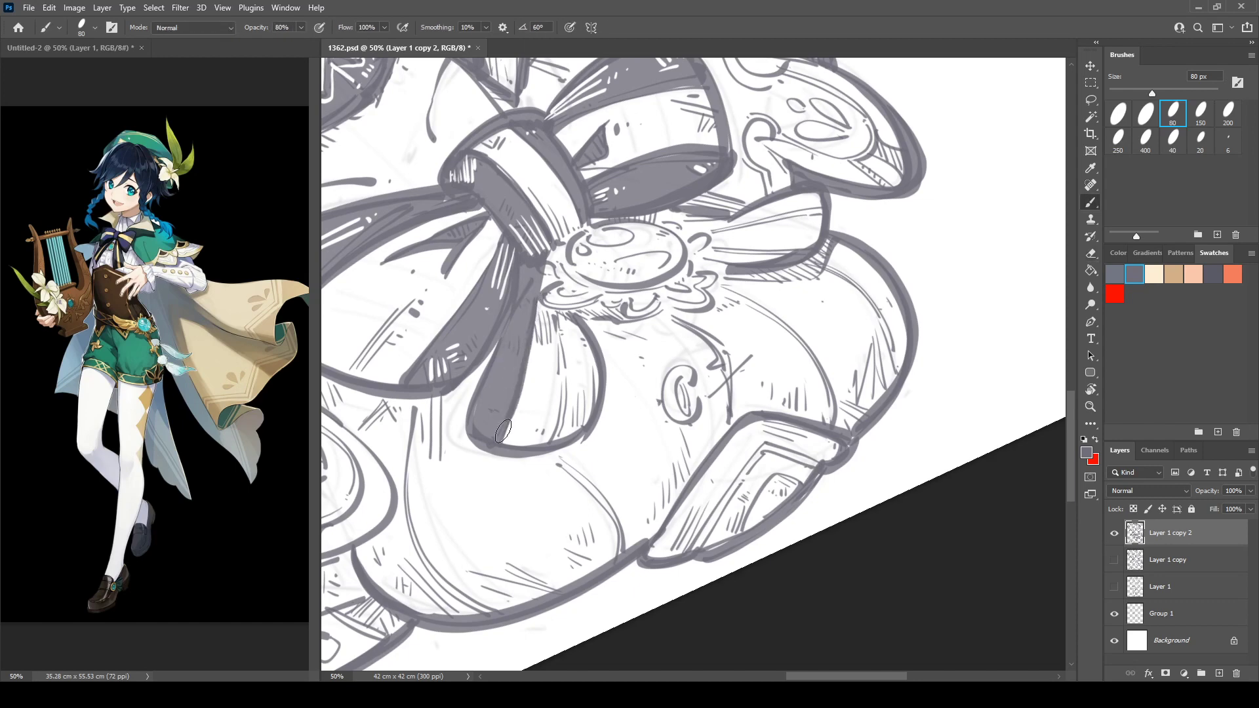
pyautogui.press('e')
pyautogui.press('b')
pyautogui.moveTo(561, 312)
pyautogui.mouseDown()
pyautogui.moveTo(564, 413)
pyautogui.moveTo(561, 318)
pyautogui.moveTo(575, 413)
pyautogui.moveTo(590, 335)
pyautogui.moveTo(572, 433)
pyautogui.moveTo(586, 340)
pyautogui.moveTo(588, 420)
pyautogui.mouseUp()
pyautogui.press('e')
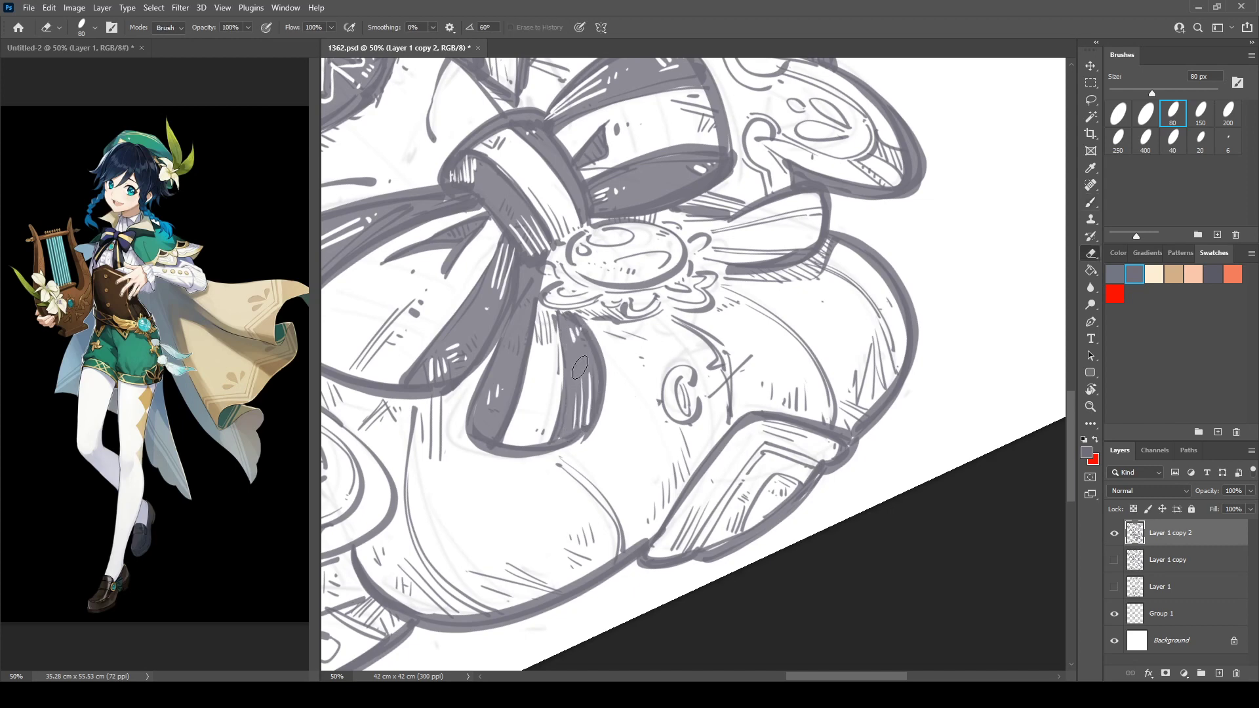
pyautogui.moveTo(546, 286)
pyautogui.mouseDown()
pyautogui.moveTo(545, 318)
pyautogui.moveTo(547, 289)
pyautogui.mouseUp()
pyautogui.press('b')
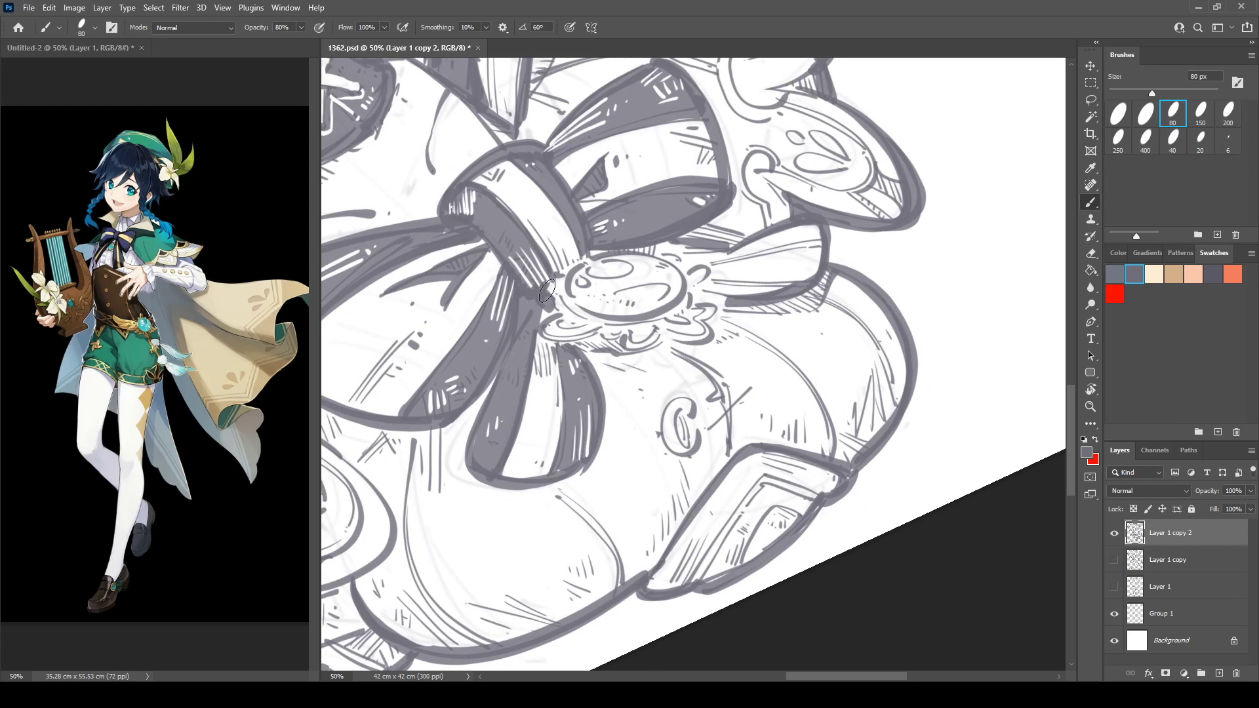
# Fill the upper and lower bands of the short ribbon tail beside the gem with dark gray.
pyautogui.moveTo(635, 247)
pyautogui.mouseDown()
pyautogui.moveTo(689, 237)
pyautogui.moveTo(761, 296)
pyautogui.moveTo(709, 284)
pyautogui.moveTo(796, 289)
pyautogui.mouseUp()
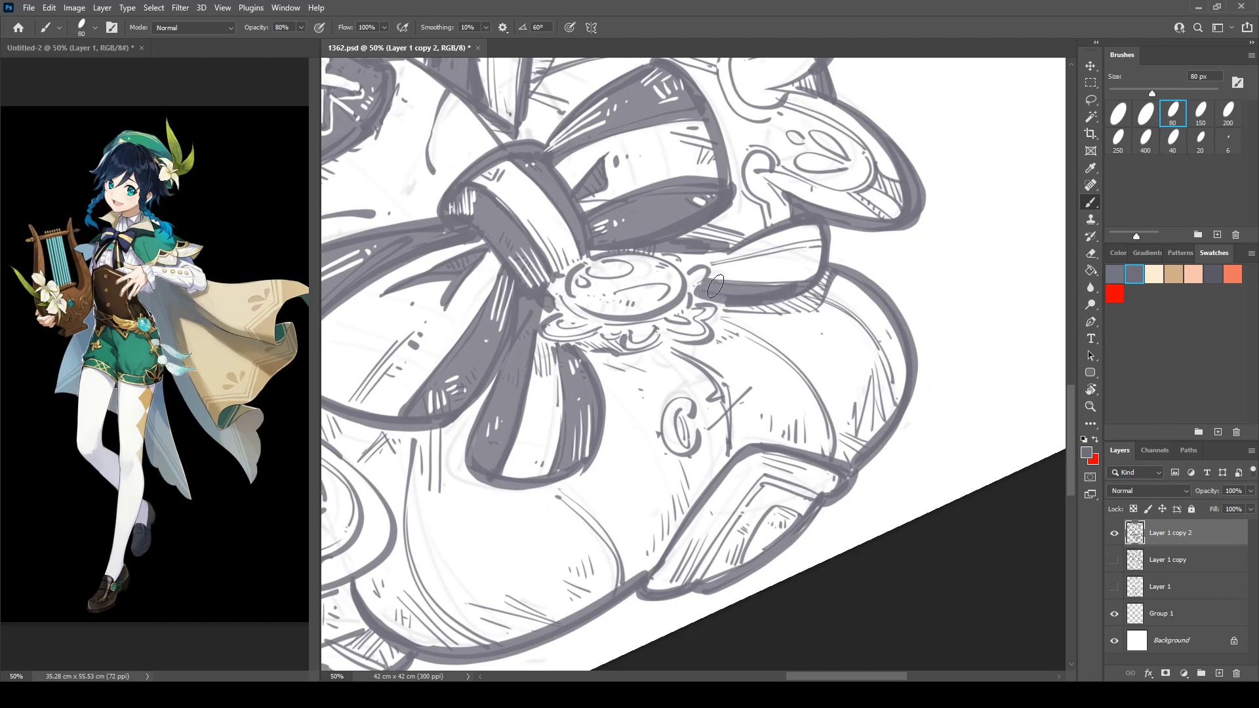
pyautogui.moveTo(715, 286); pyautogui.dragTo(785, 270)
pyautogui.moveTo(701, 255)
pyautogui.mouseDown()
pyautogui.moveTo(818, 236)
pyautogui.moveTo(739, 259)
pyautogui.moveTo(826, 248)
pyautogui.mouseUp()
pyautogui.press('e')
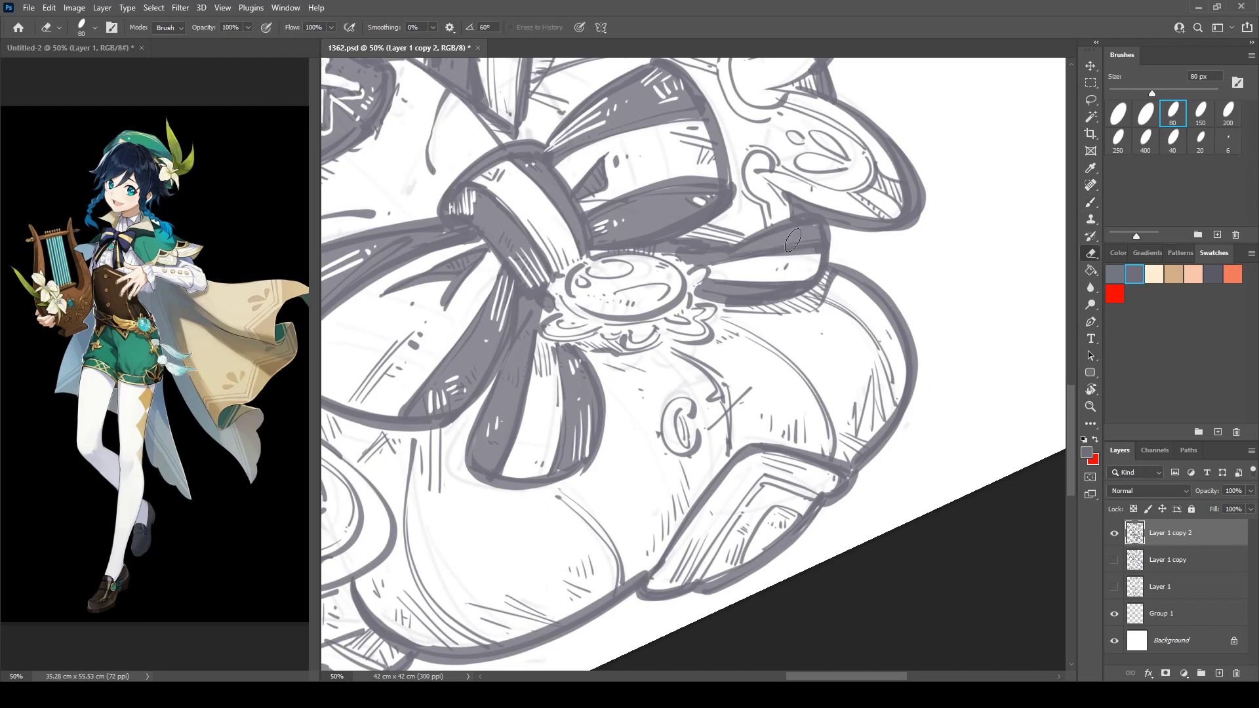
# Darken the shadow along the gem's frill and fill the gem with dark gray, leaving erased white highlights.
pyautogui.press('r')
pyautogui.moveTo(802, 239); pyautogui.dragTo(708, 222)
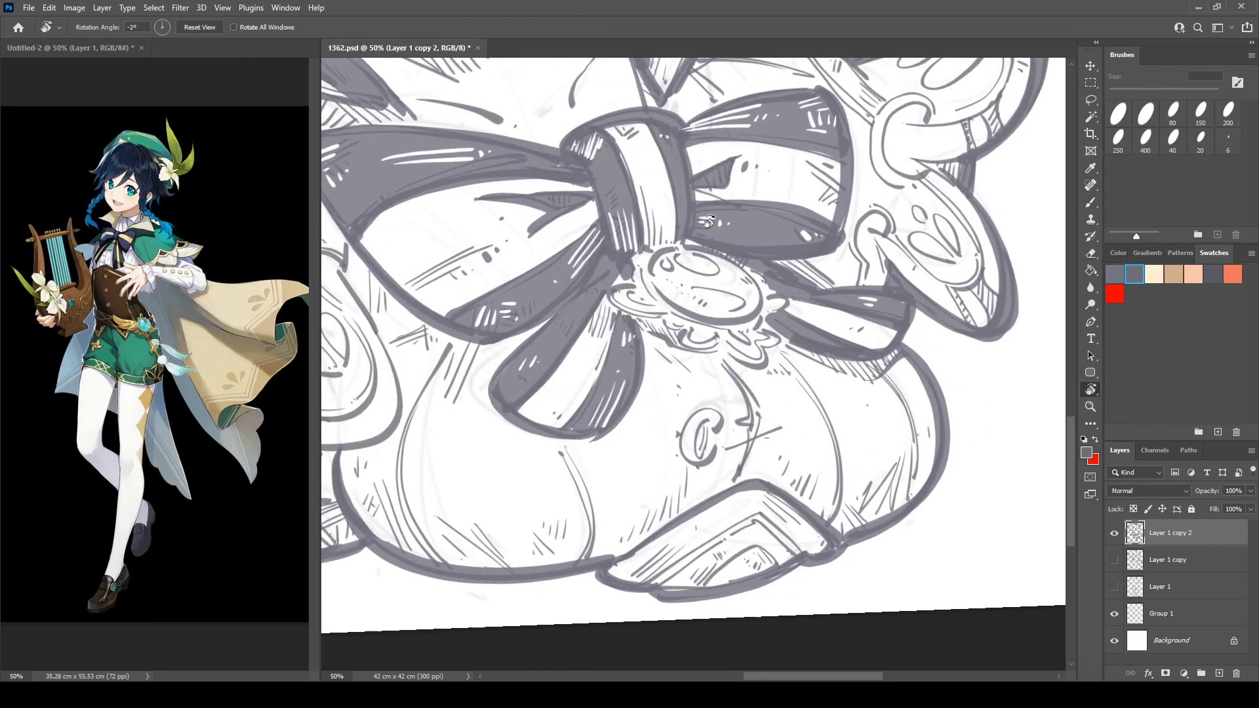
pyautogui.press('b')
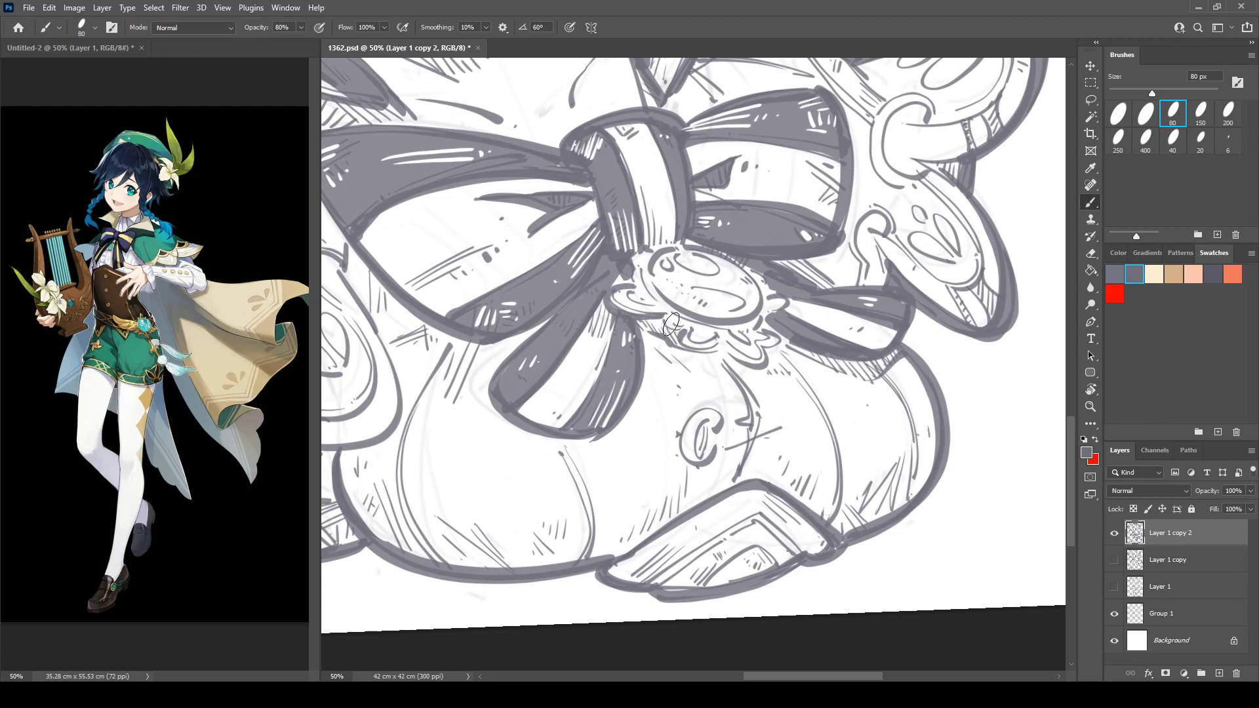
pyautogui.moveTo(678, 330); pyautogui.dragTo(720, 352)
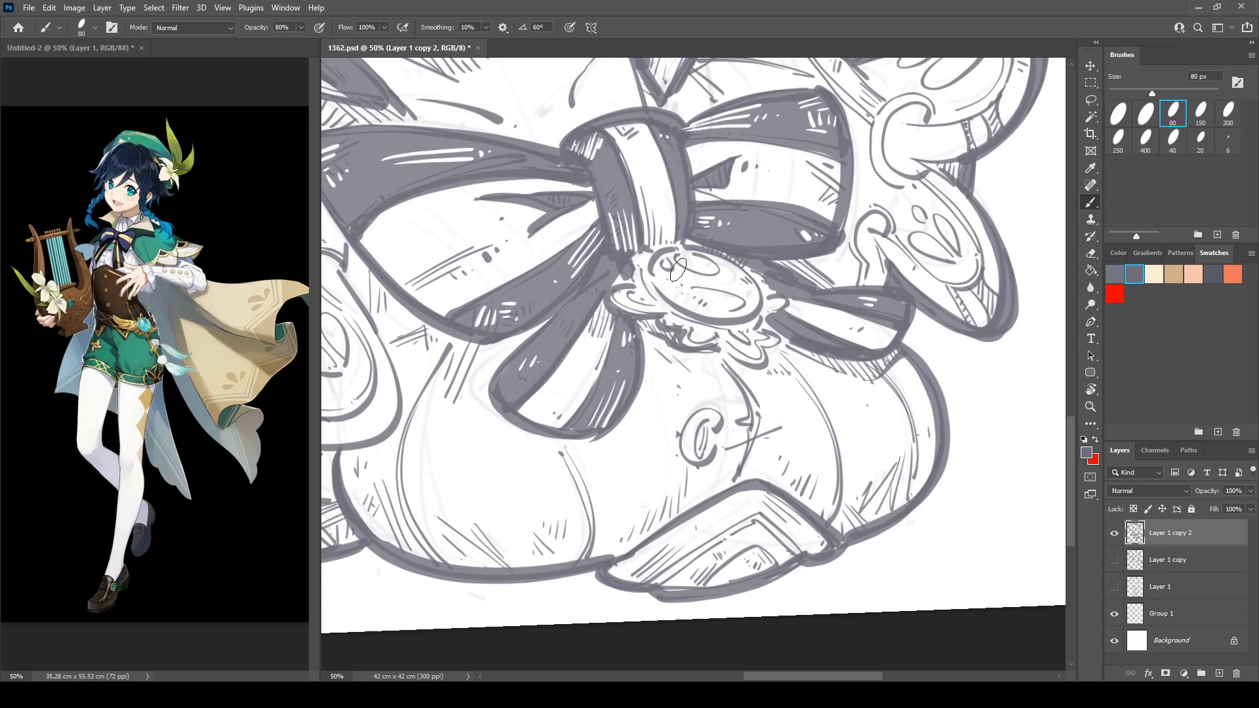
pyautogui.moveTo(661, 265)
pyautogui.mouseDown()
pyautogui.moveTo(701, 304)
pyautogui.moveTo(705, 292)
pyautogui.moveTo(664, 261)
pyautogui.moveTo(736, 309)
pyautogui.moveTo(700, 303)
pyautogui.moveTo(700, 258)
pyautogui.moveTo(753, 305)
pyautogui.mouseUp()
pyautogui.moveTo(668, 290)
pyautogui.mouseDown()
pyautogui.moveTo(658, 278)
pyautogui.moveTo(678, 300)
pyautogui.mouseUp()
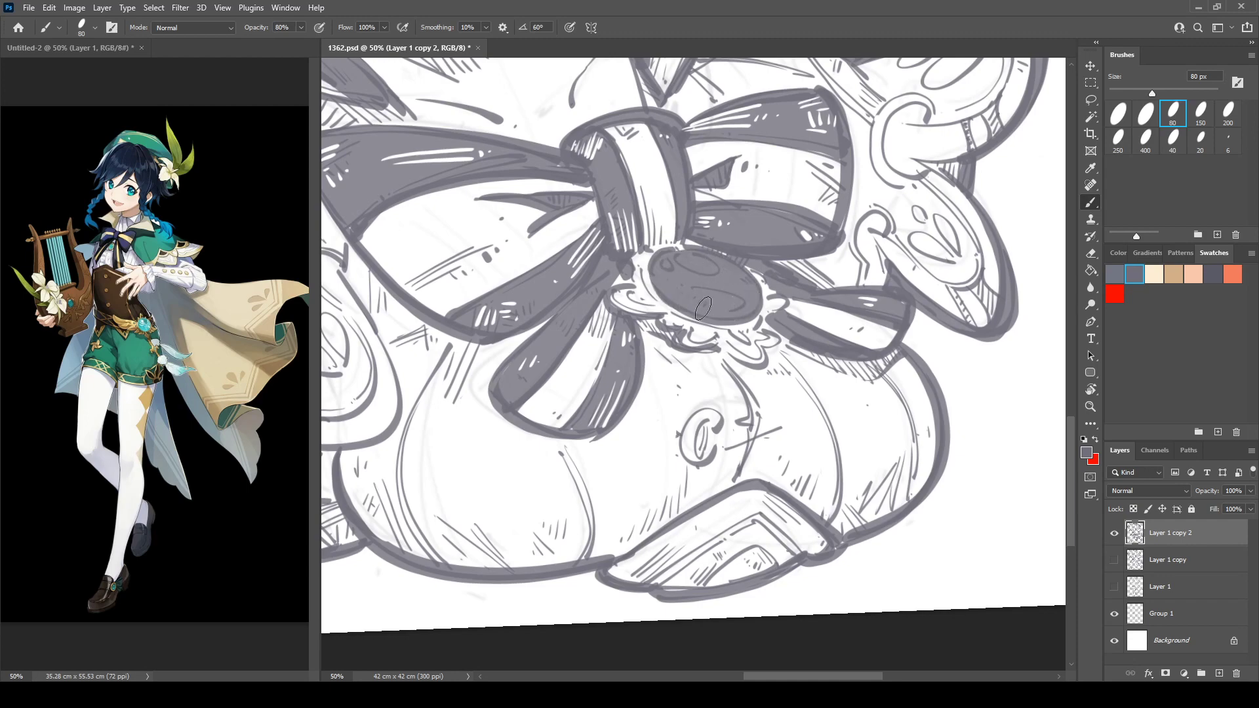
pyautogui.press('r')
pyautogui.moveTo(736, 243)
pyautogui.mouseDown()
pyautogui.moveTo(663, 200)
pyautogui.moveTo(619, 287)
pyautogui.moveTo(658, 276)
pyautogui.moveTo(605, 309)
pyautogui.moveTo(673, 311)
pyautogui.moveTo(677, 293)
pyautogui.moveTo(636, 320)
pyautogui.moveTo(653, 321)
pyautogui.moveTo(703, 267)
pyautogui.moveTo(824, 252)
pyautogui.moveTo(844, 267)
pyautogui.moveTo(780, 236)
pyautogui.moveTo(796, 219)
pyautogui.moveTo(645, 315)
pyautogui.mouseUp()
pyautogui.press('e')
pyautogui.click(607, 309)
# Shade the area between the collar's pointed tip and the bow's smaller loop with dark gray, with erased hatch lines.
pyautogui.press('r')
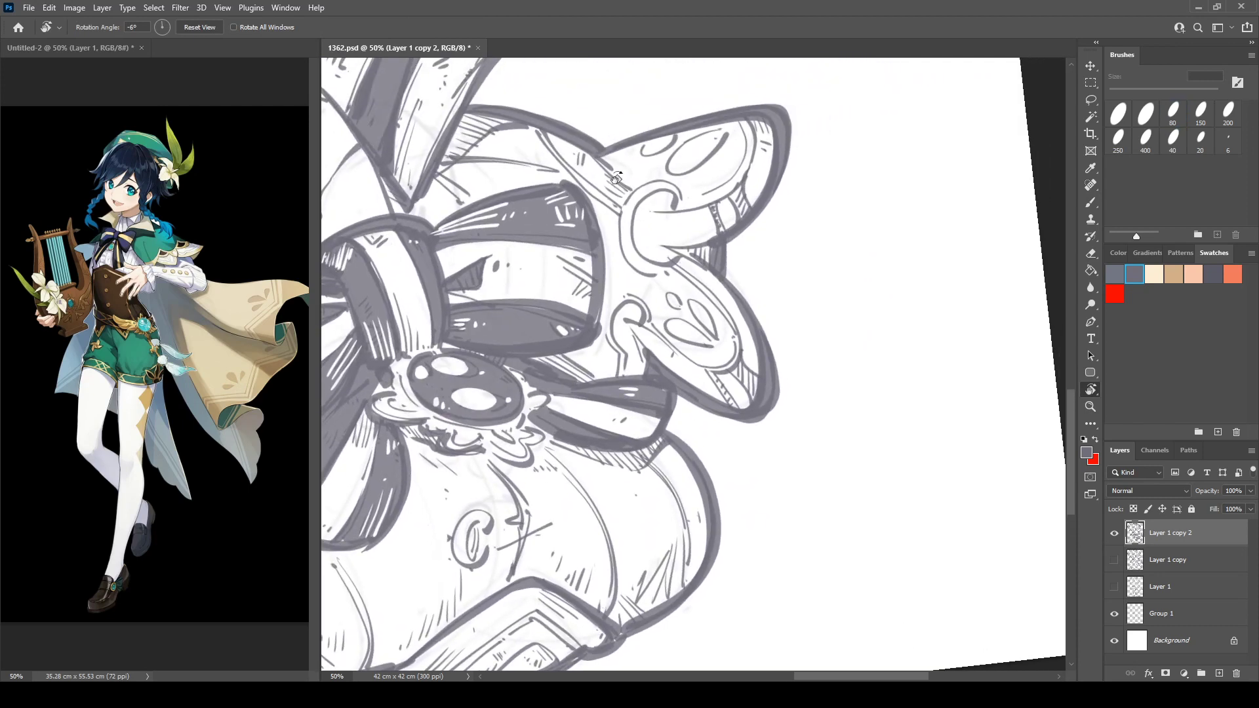
pyautogui.moveTo(626, 195); pyautogui.dragTo(858, 282)
pyautogui.press('b')
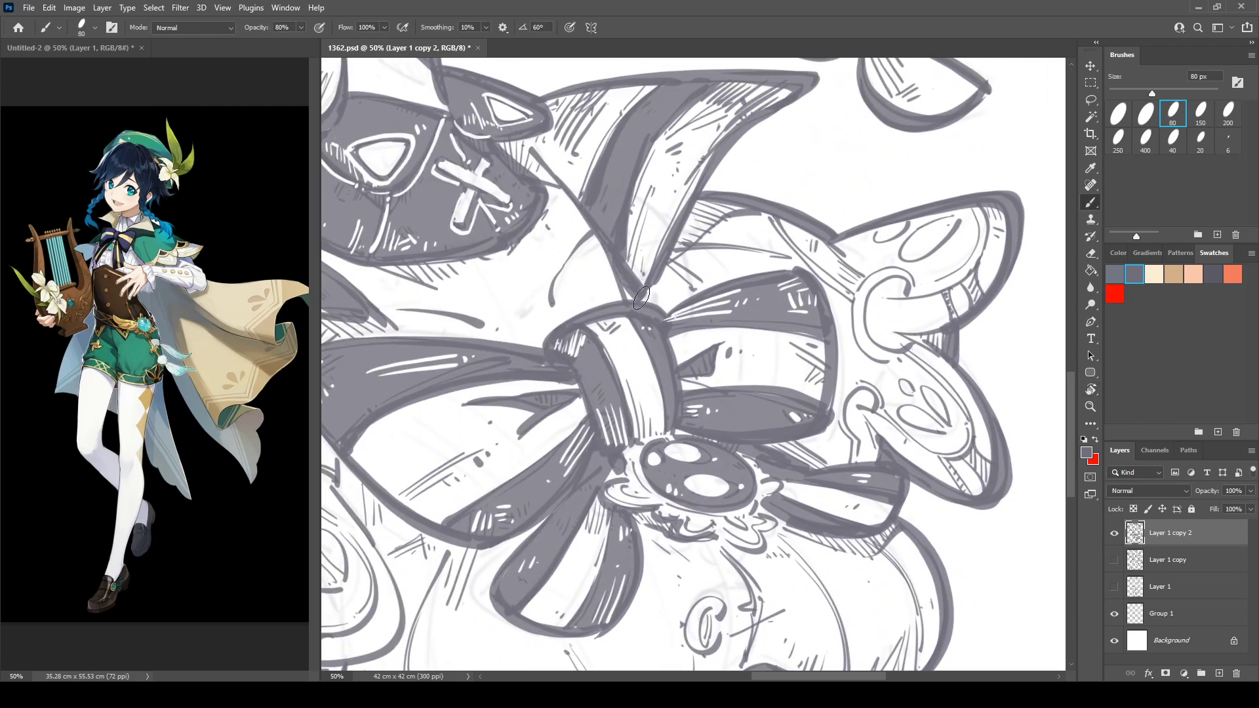
pyautogui.moveTo(742, 209)
pyautogui.mouseDown()
pyautogui.moveTo(683, 240)
pyautogui.moveTo(738, 212)
pyautogui.moveTo(670, 251)
pyautogui.mouseUp()
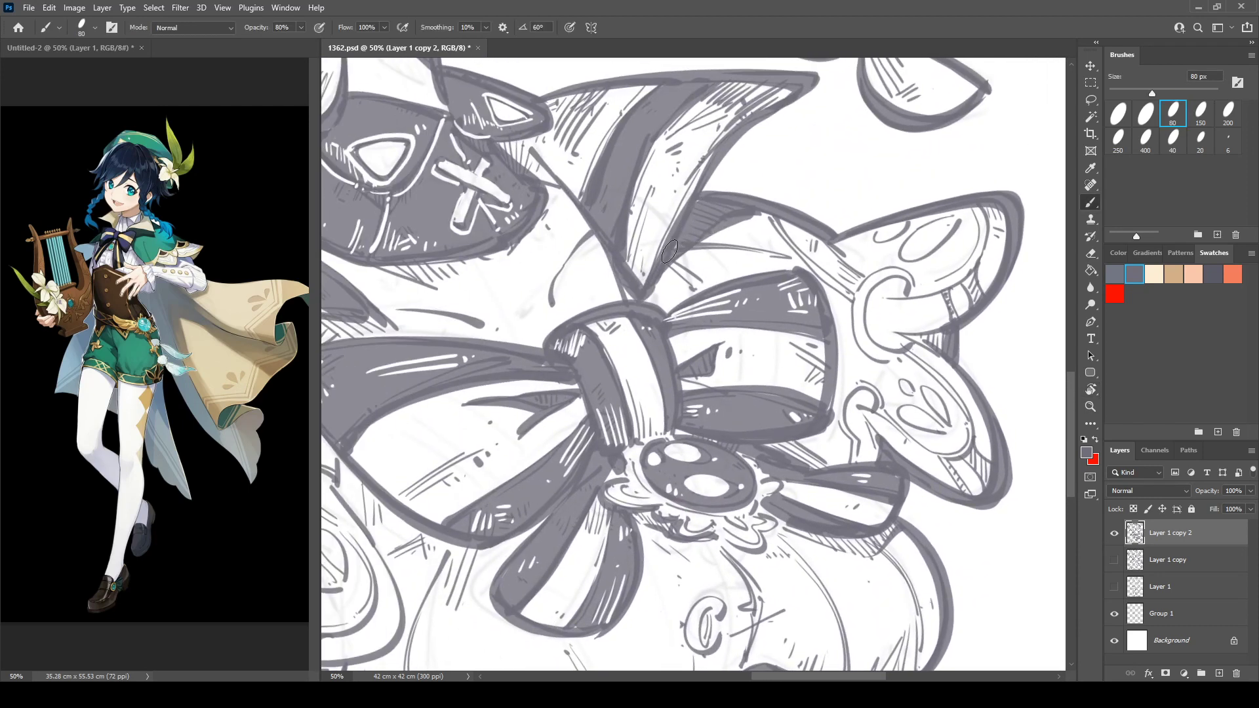
pyautogui.press('e')
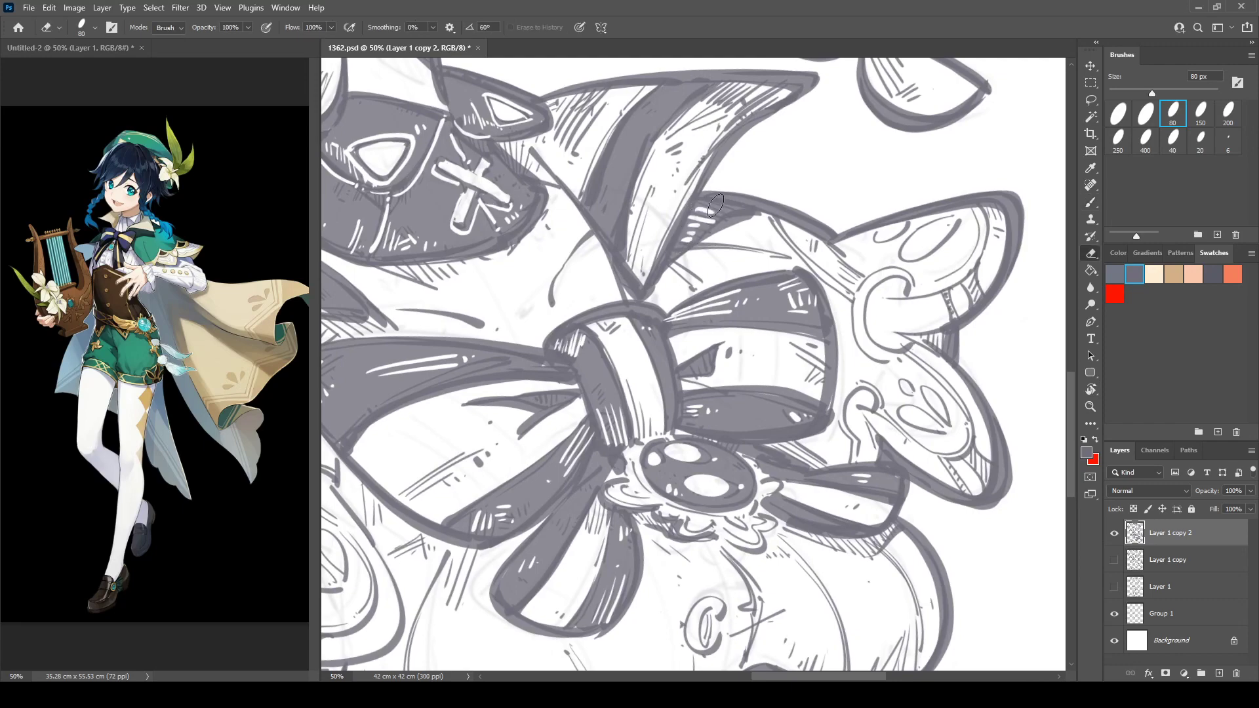
# Fill the shadow band at the top of the sleeve beneath the collar with dark gray and erase hatch lines into it.
pyautogui.moveTo(624, 309); pyautogui.dragTo(1062, 164)
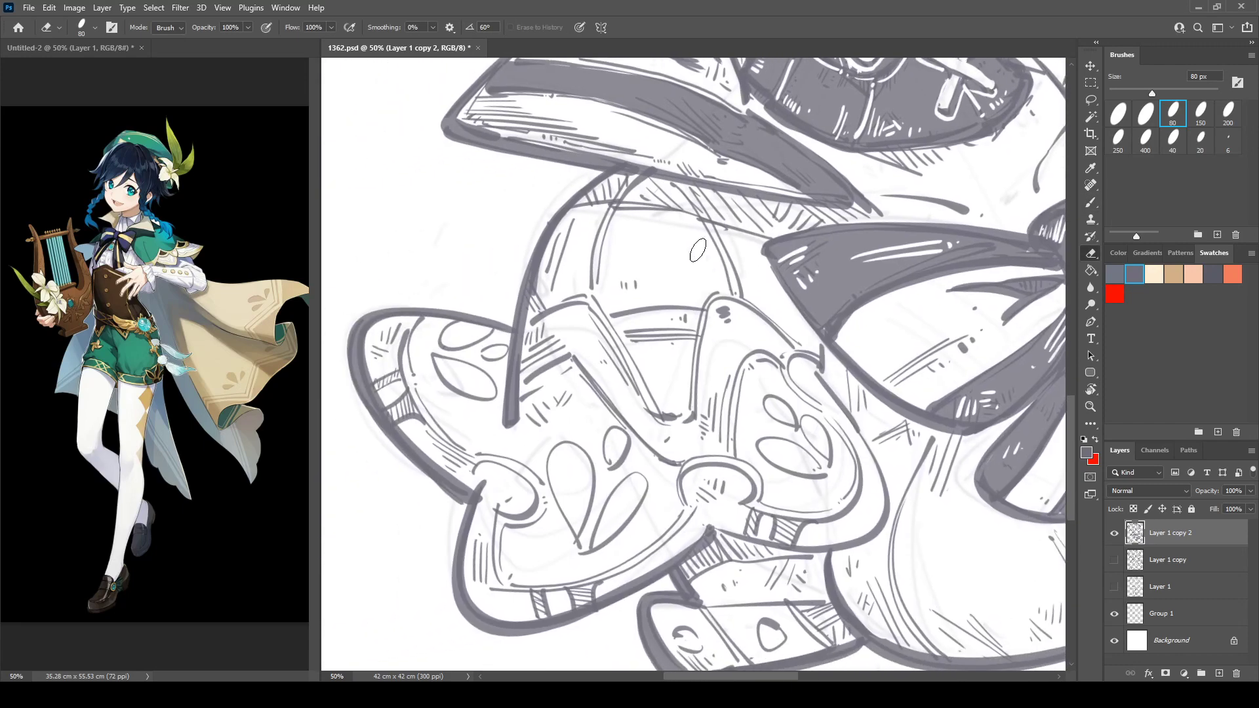
pyautogui.press('r')
pyautogui.moveTo(951, 178); pyautogui.dragTo(885, 110)
pyautogui.press('b')
pyautogui.moveTo(509, 287)
pyautogui.mouseDown()
pyautogui.moveTo(739, 167)
pyautogui.moveTo(531, 277)
pyautogui.moveTo(552, 241)
pyautogui.moveTo(539, 236)
pyautogui.moveTo(612, 211)
pyautogui.moveTo(532, 249)
pyautogui.moveTo(536, 267)
pyautogui.moveTo(606, 228)
pyautogui.mouseUp()
pyautogui.press('r')
pyautogui.press('e')
pyautogui.moveTo(514, 276)
pyautogui.mouseDown()
pyautogui.moveTo(640, 172)
pyautogui.moveTo(635, 193)
pyautogui.moveTo(753, 202)
pyautogui.mouseUp()
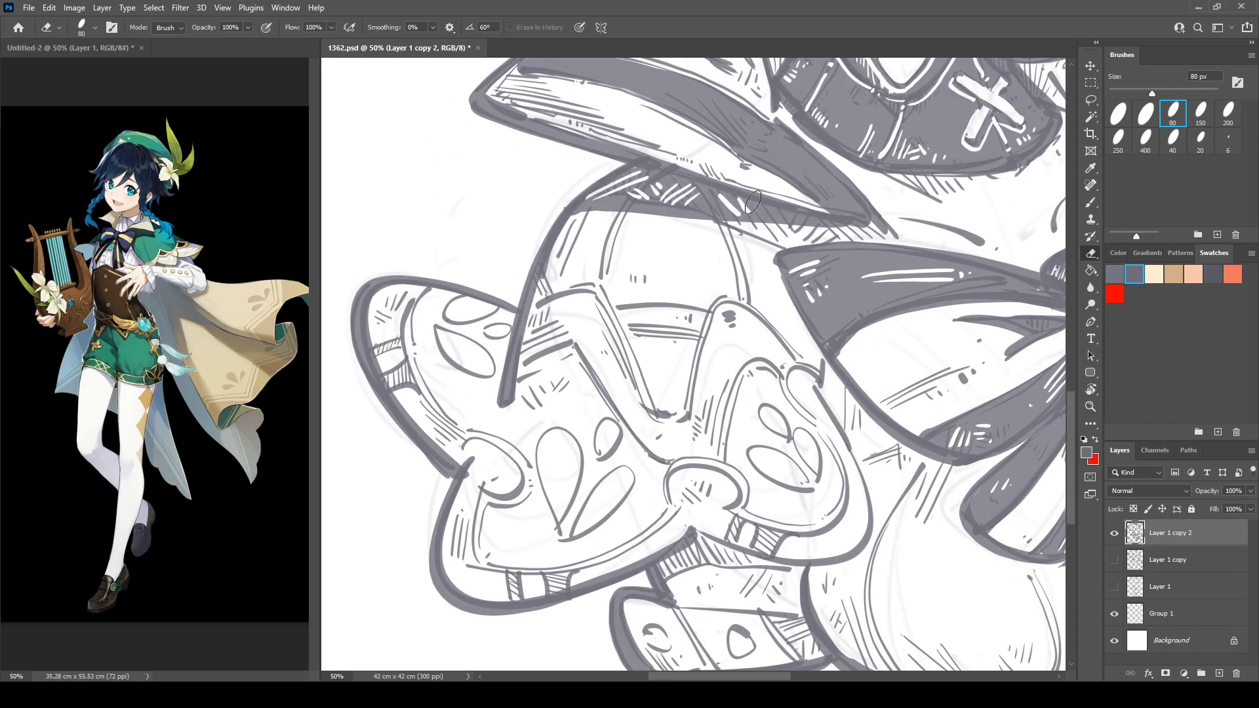
# Thicken the cuff's zigzag upper edge and the inner outlines below it, and clean up the strokes with the eraser.
pyautogui.press('space')
pyautogui.moveTo(938, 211); pyautogui.dragTo(590, 359)
pyautogui.press('b')
pyautogui.press('space')
pyautogui.moveTo(448, 399); pyautogui.dragTo(742, 250)
pyautogui.moveTo(501, 330)
pyautogui.mouseDown()
pyautogui.moveTo(617, 256)
pyautogui.moveTo(668, 267)
pyautogui.moveTo(724, 364)
pyautogui.mouseUp()
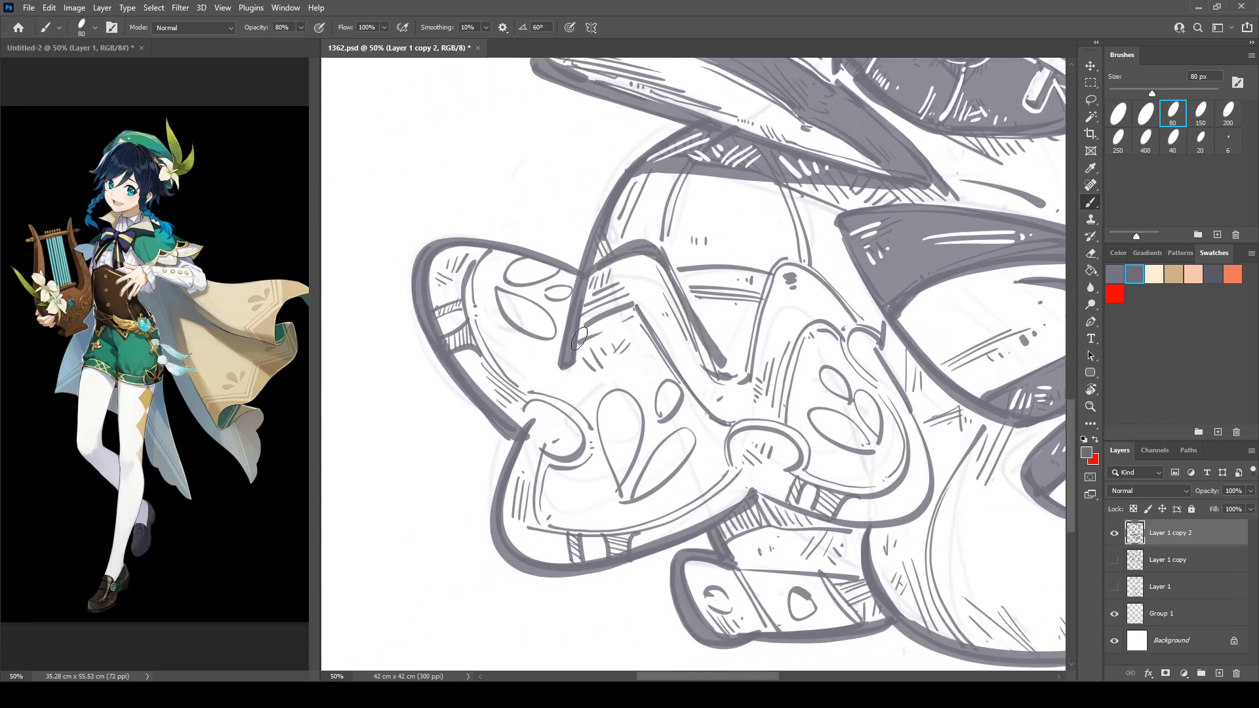
pyautogui.moveTo(580, 339)
pyautogui.mouseDown()
pyautogui.moveTo(632, 313)
pyautogui.moveTo(724, 433)
pyautogui.mouseUp()
pyautogui.moveTo(780, 367)
pyautogui.mouseDown()
pyautogui.moveTo(577, 296)
pyautogui.moveTo(572, 196)
pyautogui.moveTo(646, 248)
pyautogui.mouseUp()
pyautogui.moveTo(527, 306); pyautogui.dragTo(666, 339)
pyautogui.press('e')
pyautogui.moveTo(577, 265); pyautogui.dragTo(661, 375)
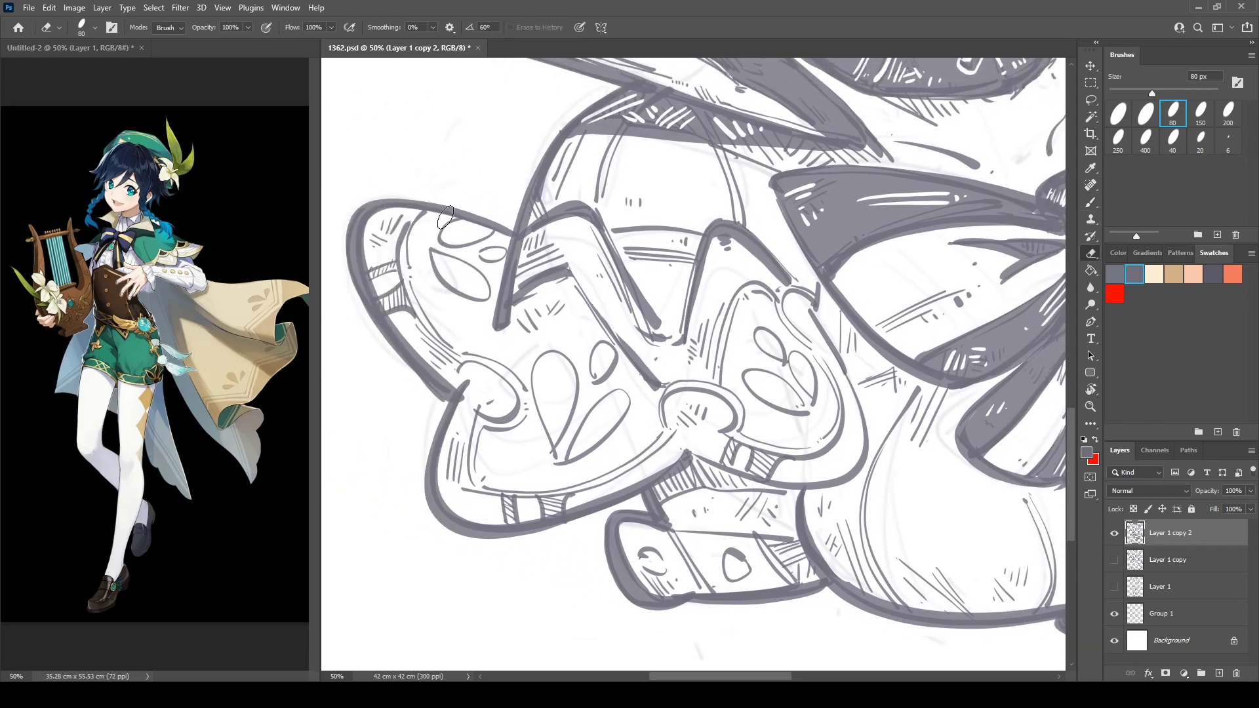
# Thicken the inner trim outlines of the cuff's two outer lobes and fill their patterned panels with dark gray.
pyautogui.press('r')
pyautogui.moveTo(404, 217)
pyautogui.mouseDown()
pyautogui.moveTo(391, 229)
pyautogui.moveTo(380, 430)
pyautogui.mouseUp()
pyautogui.moveTo(387, 430)
pyautogui.mouseDown()
pyautogui.moveTo(503, 318)
pyautogui.moveTo(544, 309)
pyautogui.moveTo(537, 330)
pyautogui.moveTo(613, 377)
pyautogui.moveTo(715, 364)
pyautogui.moveTo(721, 420)
pyautogui.moveTo(759, 471)
pyautogui.mouseUp()
pyautogui.press('b')
pyautogui.moveTo(578, 369)
pyautogui.mouseDown()
pyautogui.moveTo(565, 387)
pyautogui.moveTo(569, 373)
pyautogui.moveTo(544, 374)
pyautogui.moveTo(548, 357)
pyautogui.moveTo(435, 326)
pyautogui.moveTo(470, 409)
pyautogui.mouseUp()
pyautogui.press('e')
pyautogui.press('b')
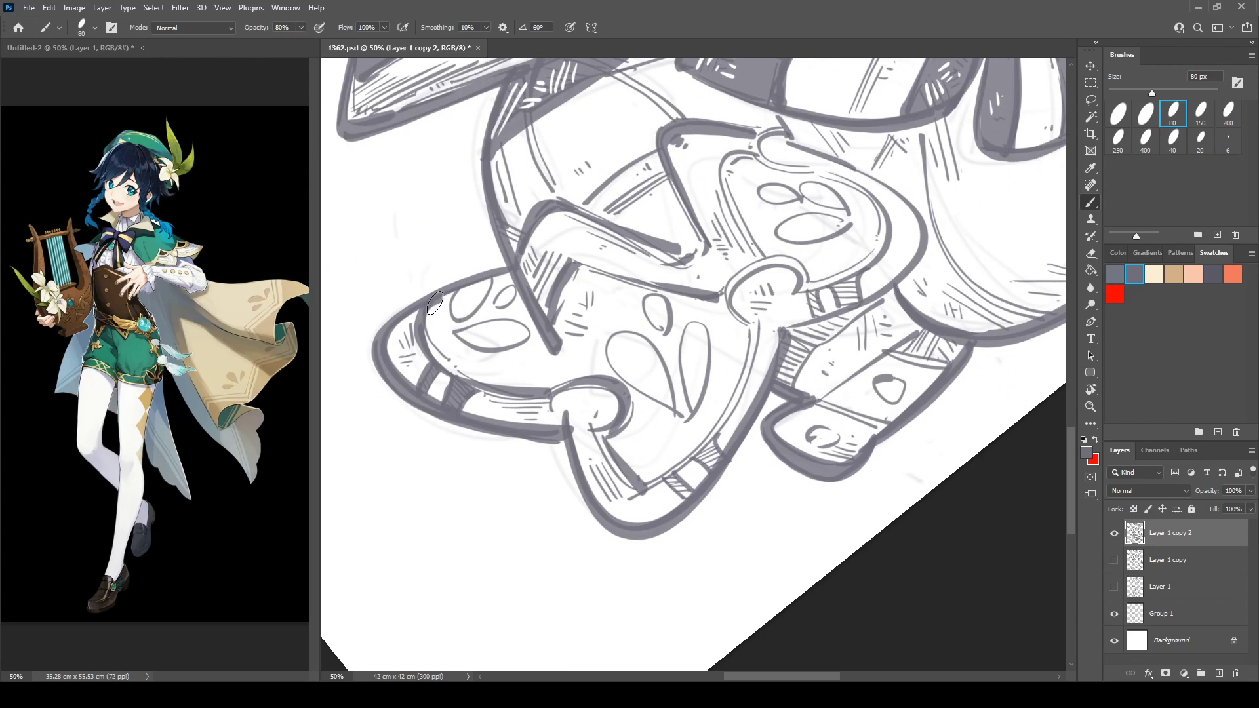
pyautogui.moveTo(434, 303)
pyautogui.mouseDown()
pyautogui.moveTo(501, 278)
pyautogui.moveTo(489, 307)
pyautogui.moveTo(442, 320)
pyautogui.moveTo(450, 356)
pyautogui.moveTo(463, 369)
pyautogui.moveTo(444, 335)
pyautogui.moveTo(519, 316)
pyautogui.moveTo(537, 341)
pyautogui.moveTo(524, 350)
pyautogui.moveTo(465, 346)
pyautogui.moveTo(534, 377)
pyautogui.moveTo(490, 358)
pyautogui.moveTo(522, 329)
pyautogui.moveTo(538, 341)
pyautogui.moveTo(498, 363)
pyautogui.moveTo(560, 377)
pyautogui.moveTo(570, 361)
pyautogui.moveTo(555, 326)
pyautogui.moveTo(563, 344)
pyautogui.moveTo(572, 328)
pyautogui.moveTo(593, 340)
pyautogui.moveTo(592, 327)
pyautogui.moveTo(619, 345)
pyautogui.moveTo(576, 301)
pyautogui.moveTo(573, 273)
pyautogui.moveTo(717, 326)
pyautogui.moveTo(592, 288)
pyautogui.moveTo(702, 305)
pyautogui.moveTo(662, 361)
pyautogui.moveTo(641, 339)
pyautogui.moveTo(585, 344)
pyautogui.moveTo(600, 359)
pyautogui.moveTo(587, 366)
pyautogui.moveTo(600, 375)
pyautogui.moveTo(604, 357)
pyautogui.moveTo(641, 407)
pyautogui.moveTo(621, 452)
pyautogui.moveTo(646, 419)
pyautogui.moveTo(636, 333)
pyautogui.moveTo(680, 320)
pyautogui.moveTo(718, 331)
pyautogui.moveTo(722, 309)
pyautogui.moveTo(741, 338)
pyautogui.moveTo(716, 340)
pyautogui.moveTo(646, 476)
pyautogui.moveTo(728, 367)
pyautogui.moveTo(691, 412)
pyautogui.mouseUp()
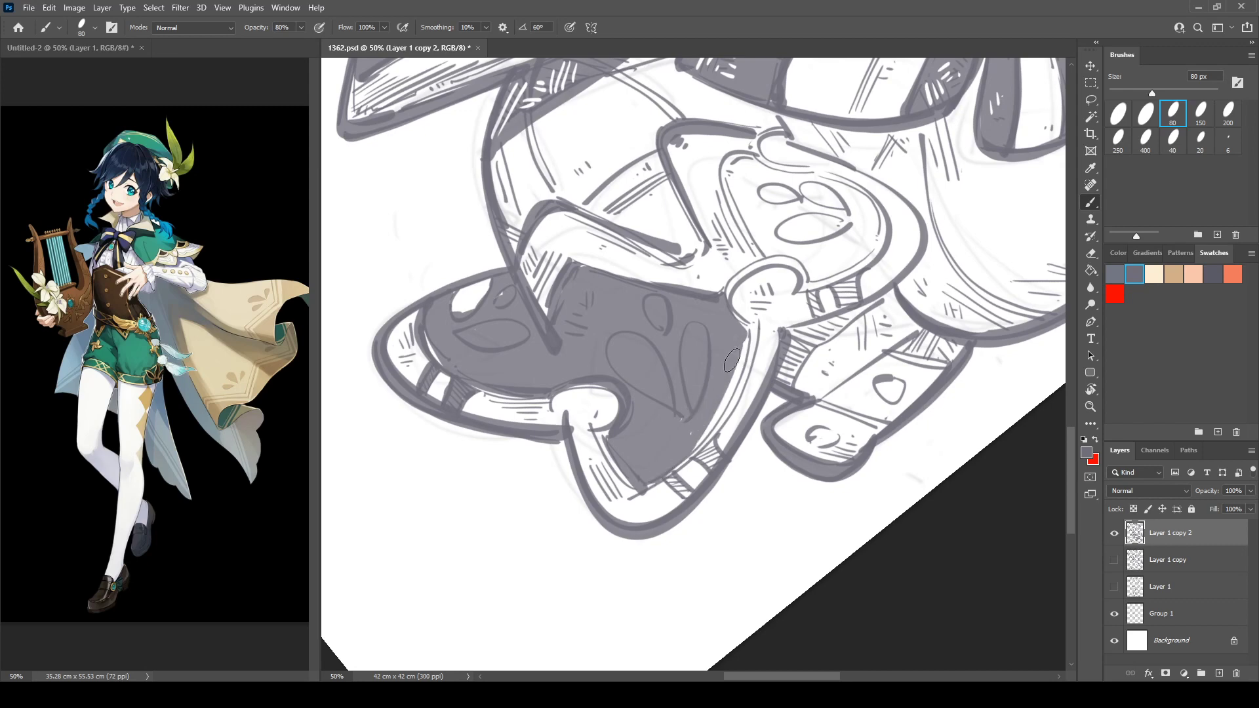
pyautogui.moveTo(732, 360)
pyautogui.mouseDown()
pyautogui.moveTo(685, 458)
pyautogui.moveTo(728, 397)
pyautogui.moveTo(692, 433)
pyautogui.moveTo(727, 406)
pyautogui.mouseUp()
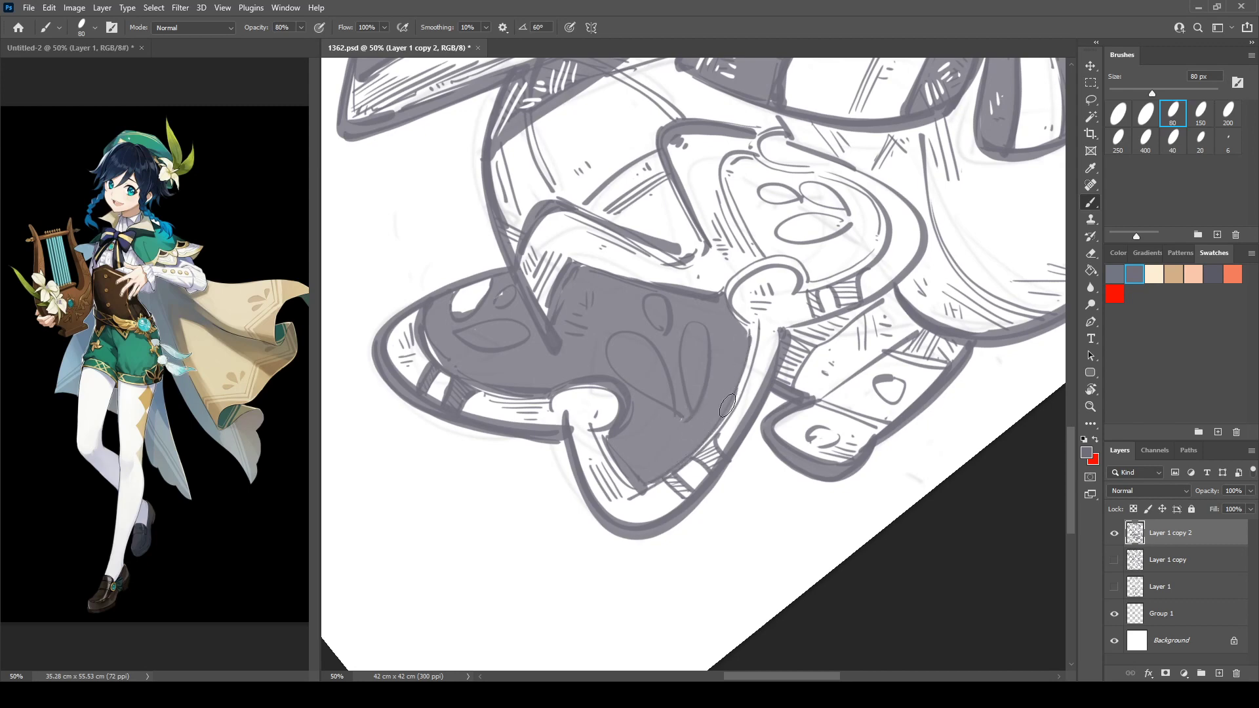
# Erase the petal motifs in the cuff's smaller outer panel to white, with a few small highlight marks.
pyautogui.press('e')
pyautogui.moveTo(456, 303)
pyautogui.mouseDown()
pyautogui.moveTo(490, 286)
pyautogui.moveTo(447, 310)
pyautogui.moveTo(506, 280)
pyautogui.moveTo(507, 292)
pyautogui.moveTo(503, 305)
pyautogui.mouseUp()
pyautogui.press('b')
pyautogui.press('e')
pyautogui.press('b')
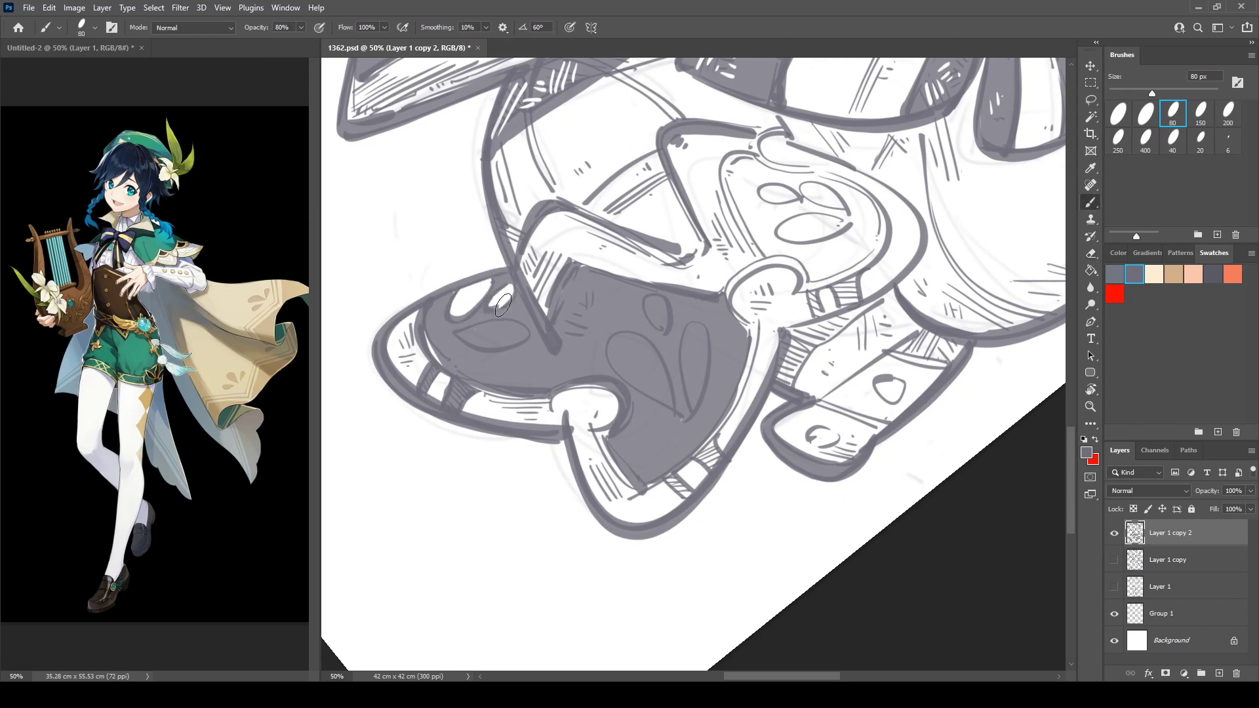
pyautogui.press('r')
pyautogui.moveTo(489, 229); pyautogui.dragTo(453, 317)
pyautogui.press('e')
pyautogui.moveTo(511, 405)
pyautogui.mouseDown()
pyautogui.moveTo(465, 429)
pyautogui.moveTo(492, 405)
pyautogui.moveTo(512, 421)
pyautogui.moveTo(522, 442)
pyautogui.mouseUp()
pyautogui.press('b')
pyautogui.press('e')
pyautogui.press('b')
pyautogui.press('e')
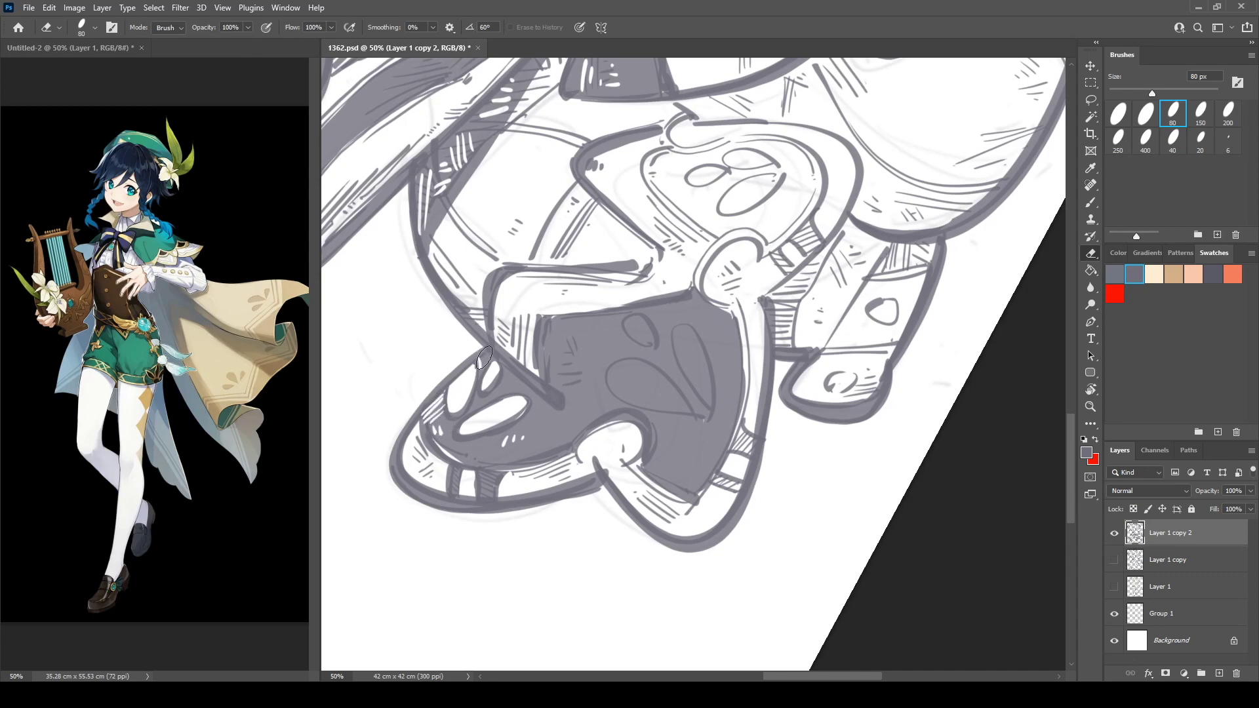
# Erase the three petal shapes in the cuff's larger dark panel to white, refining their edges with the brush.
pyautogui.press('r')
pyautogui.moveTo(484, 357)
pyautogui.mouseDown()
pyautogui.moveTo(514, 247)
pyautogui.moveTo(570, 291)
pyautogui.moveTo(549, 312)
pyautogui.moveTo(567, 321)
pyautogui.moveTo(590, 253)
pyautogui.moveTo(487, 342)
pyautogui.moveTo(553, 403)
pyautogui.moveTo(558, 384)
pyautogui.moveTo(668, 304)
pyautogui.moveTo(792, 293)
pyautogui.moveTo(652, 293)
pyautogui.moveTo(654, 359)
pyautogui.moveTo(669, 318)
pyautogui.moveTo(668, 303)
pyautogui.moveTo(647, 373)
pyautogui.mouseUp()
pyautogui.press('e')
pyautogui.press('r')
pyautogui.press('e')
pyautogui.press('r')
pyautogui.press('b')
pyautogui.press('e')
pyautogui.press('b')
pyautogui.moveTo(660, 295)
pyautogui.mouseDown()
pyautogui.moveTo(637, 326)
pyautogui.moveTo(640, 393)
pyautogui.moveTo(652, 290)
pyautogui.moveTo(684, 319)
pyautogui.moveTo(643, 392)
pyautogui.mouseUp()
pyautogui.press('e')
pyautogui.moveTo(704, 298)
pyautogui.mouseDown()
pyautogui.moveTo(714, 292)
pyautogui.moveTo(701, 321)
pyautogui.moveTo(720, 297)
pyautogui.moveTo(712, 323)
pyautogui.moveTo(724, 297)
pyautogui.moveTo(713, 318)
pyautogui.mouseUp()
pyautogui.press('b')
pyautogui.press('r')
pyautogui.moveTo(720, 296)
pyautogui.mouseDown()
pyautogui.moveTo(679, 295)
pyautogui.moveTo(672, 394)
pyautogui.mouseUp()
pyautogui.press('b')
pyautogui.press('e')
pyautogui.moveTo(707, 335); pyautogui.dragTo(671, 417)
pyautogui.press('b')
pyautogui.press('e')
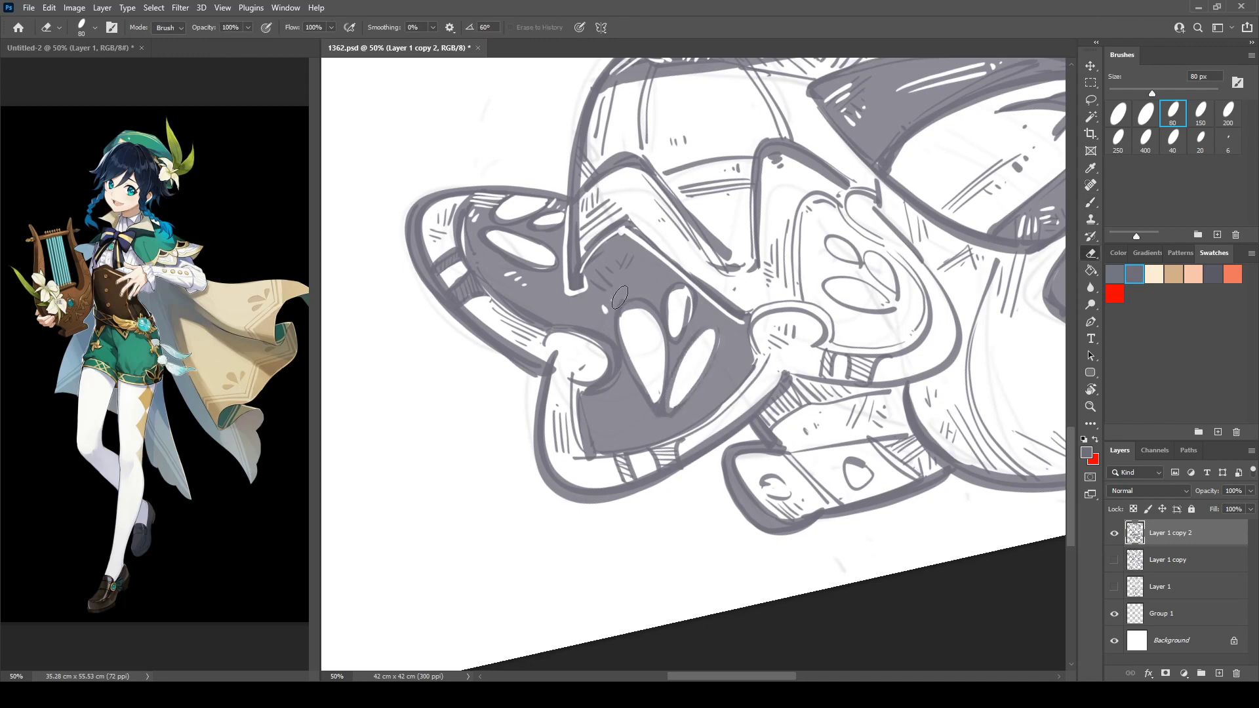
# Reinforce the larger panel's lower edge with highlights in its corner, and fill the trim blocks below with dark gray.
pyautogui.press('b')
pyautogui.moveTo(578, 423)
pyautogui.mouseDown()
pyautogui.moveTo(662, 443)
pyautogui.moveTo(763, 362)
pyautogui.mouseUp()
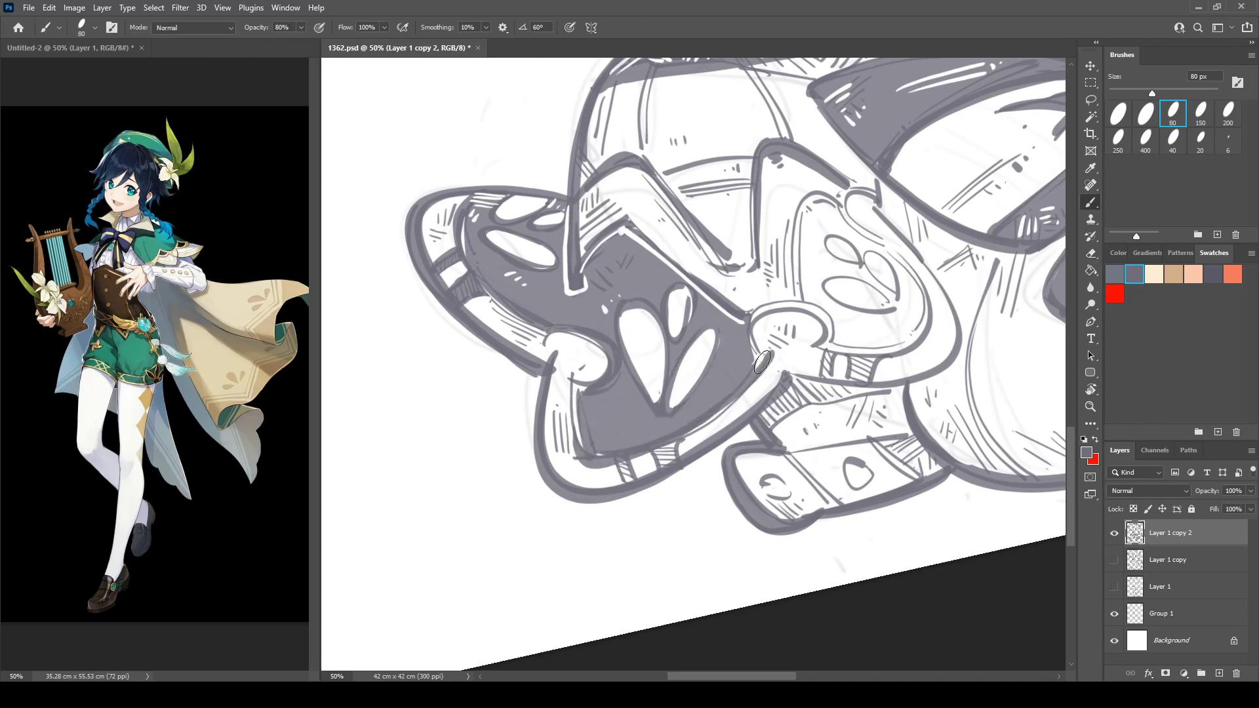
pyautogui.press('e')
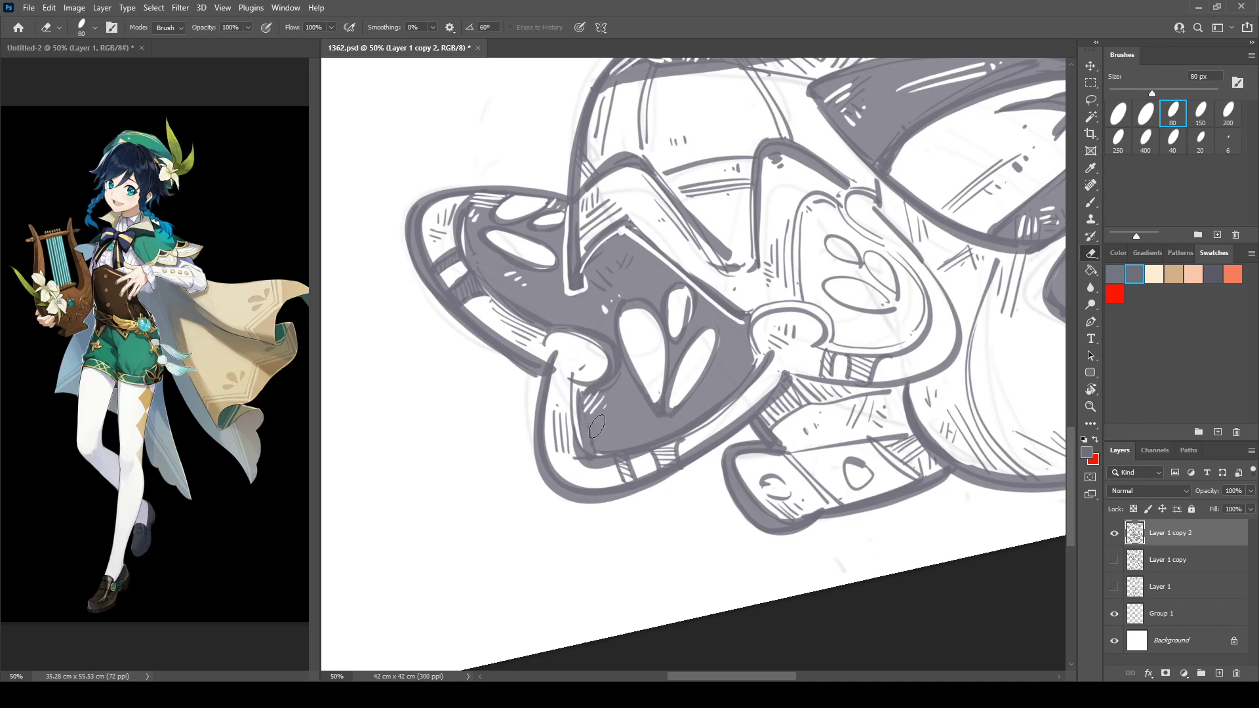
pyautogui.moveTo(698, 359)
pyautogui.mouseDown()
pyautogui.moveTo(520, 392)
pyautogui.moveTo(737, 328)
pyautogui.mouseUp()
pyautogui.press('b')
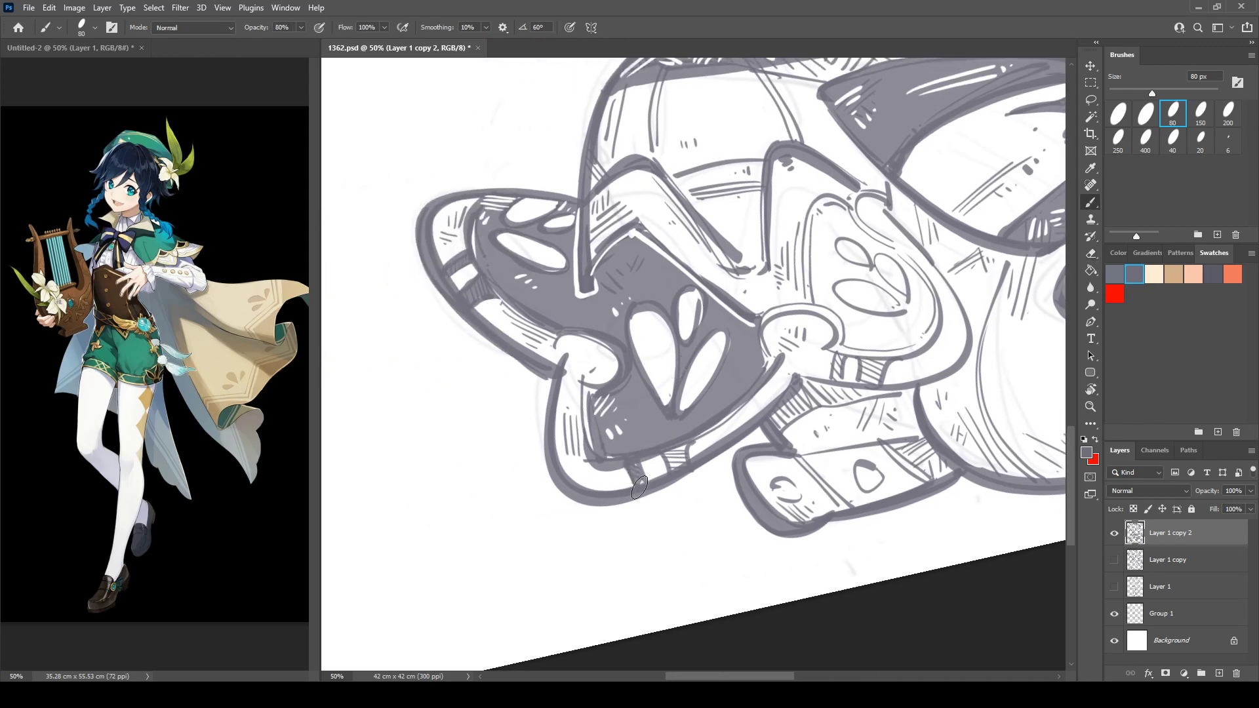
pyautogui.moveTo(672, 467); pyautogui.dragTo(689, 466)
# Fill the shadow beneath the cuff and the two small ovals on the band below it with dark gray.
pyautogui.hscroll(4, 695, 342)
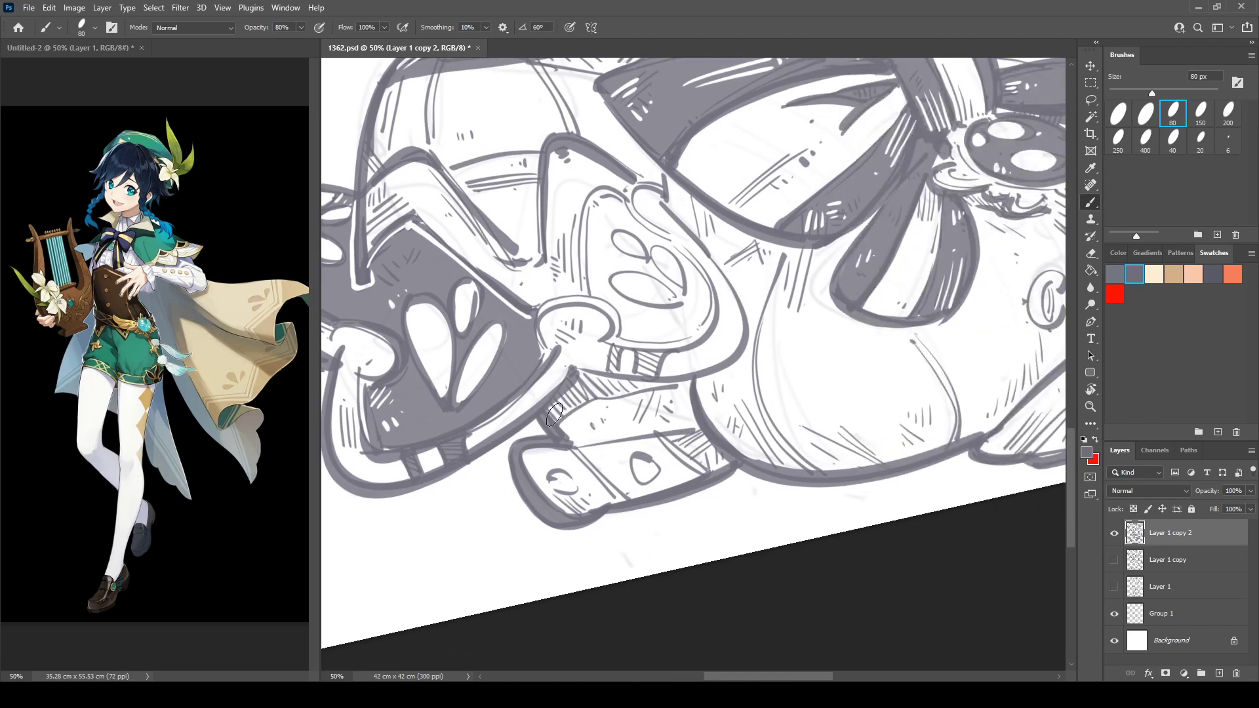
pyautogui.moveTo(554, 414)
pyautogui.mouseDown()
pyautogui.moveTo(590, 393)
pyautogui.moveTo(578, 383)
pyautogui.moveTo(688, 386)
pyautogui.mouseUp()
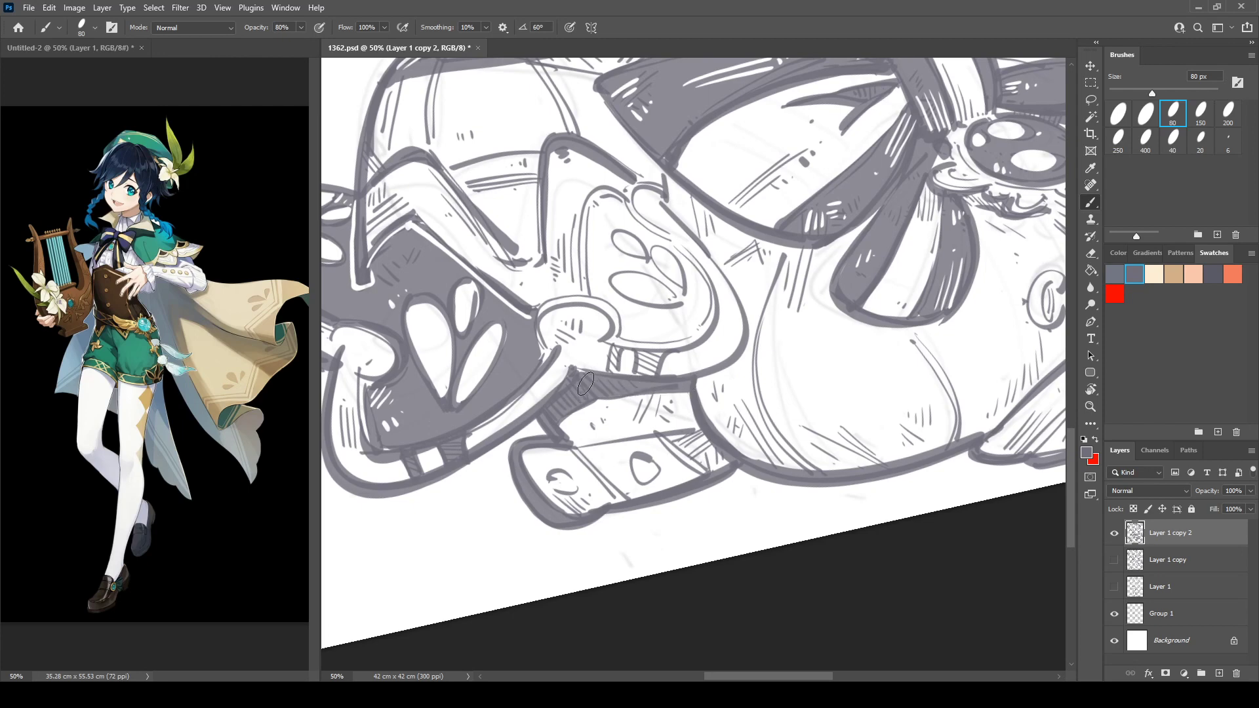
pyautogui.moveTo(586, 408); pyautogui.dragTo(558, 423)
pyautogui.moveTo(555, 479); pyautogui.dragTo(695, 434)
pyautogui.moveTo(640, 463); pyautogui.dragTo(716, 474)
# Thicken the long curved fold line on the round shape below the bow.
pyautogui.moveTo(660, 345); pyautogui.dragTo(459, 370)
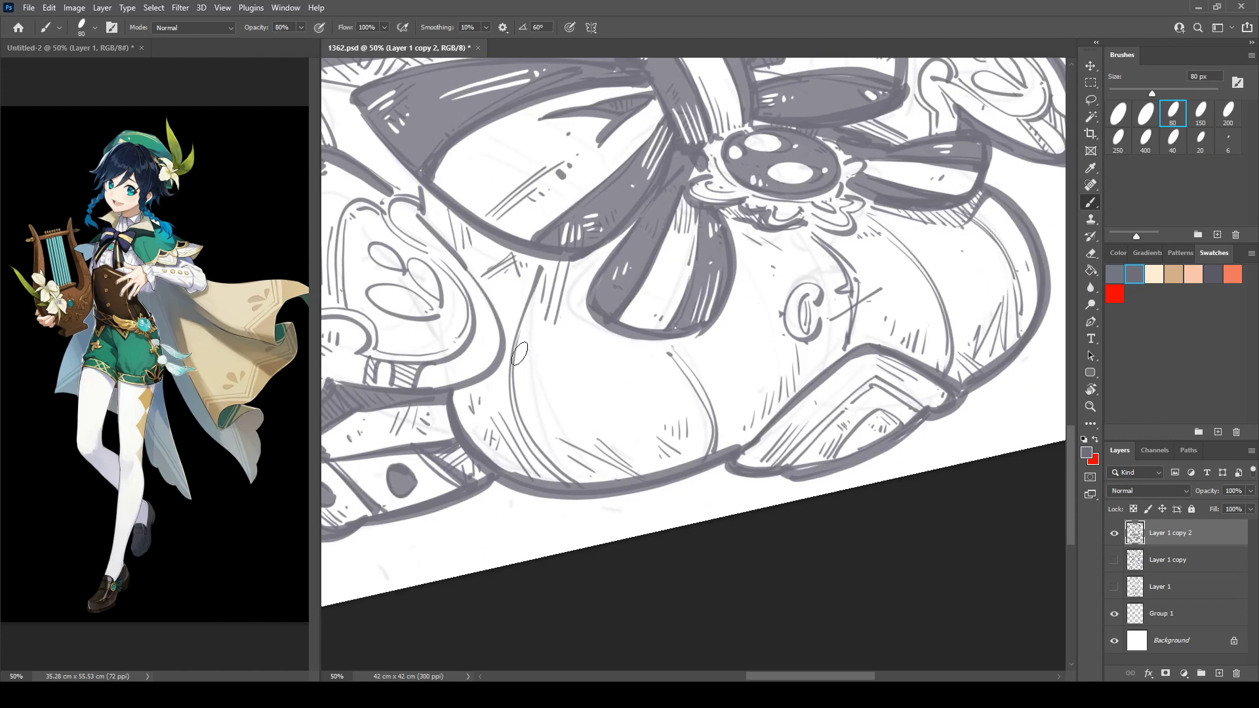
pyautogui.moveTo(531, 308)
pyautogui.mouseDown()
pyautogui.moveTo(526, 435)
pyautogui.moveTo(579, 483)
pyautogui.mouseUp()
# Fill the panel of the cuff lobe nearest the bow with dark gray and erase its three petal shapes to white.
pyautogui.moveTo(444, 346); pyautogui.dragTo(763, 447)
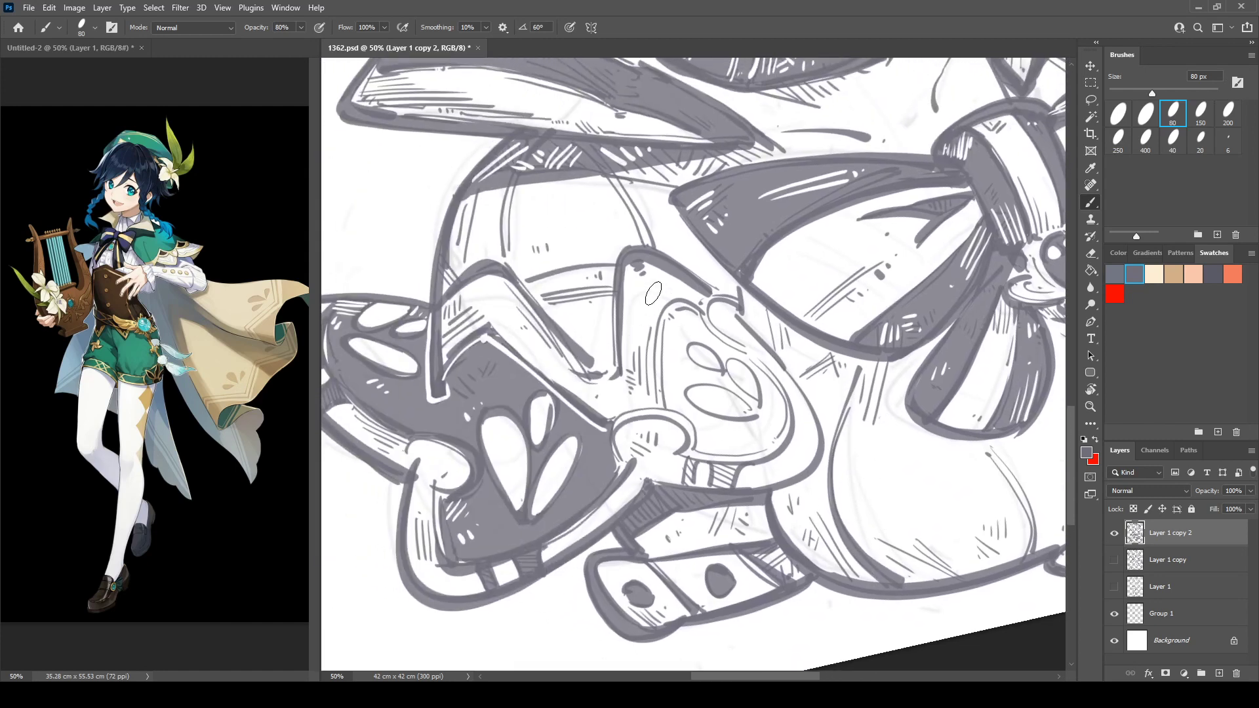
pyautogui.moveTo(671, 309)
pyautogui.mouseDown()
pyautogui.moveTo(671, 399)
pyautogui.moveTo(717, 441)
pyautogui.moveTo(699, 442)
pyautogui.moveTo(715, 406)
pyautogui.moveTo(674, 321)
pyautogui.moveTo(715, 393)
pyautogui.moveTo(679, 315)
pyautogui.moveTo(744, 364)
pyautogui.moveTo(761, 419)
pyautogui.moveTo(738, 369)
pyautogui.moveTo(768, 387)
pyautogui.moveTo(770, 407)
pyautogui.mouseUp()
pyautogui.press('e')
pyautogui.moveTo(703, 351)
pyautogui.mouseDown()
pyautogui.moveTo(720, 375)
pyautogui.moveTo(697, 349)
pyautogui.mouseUp()
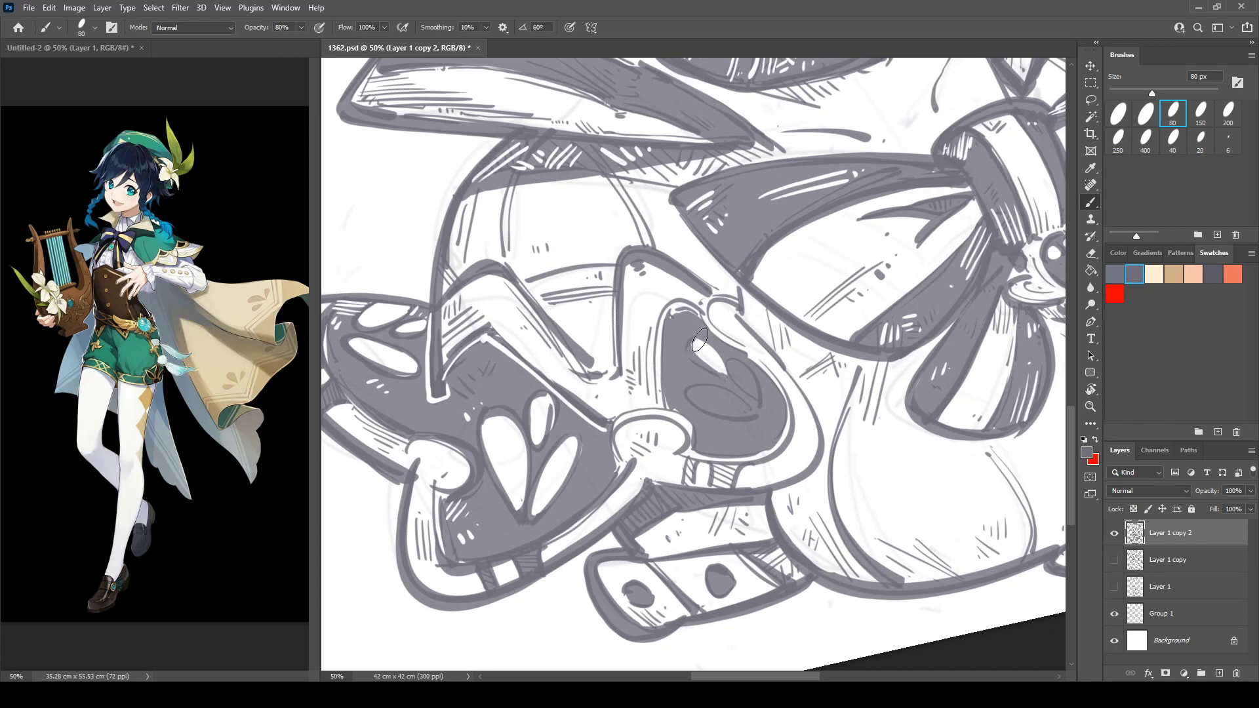
pyautogui.press('e')
pyautogui.moveTo(700, 346)
pyautogui.mouseDown()
pyautogui.moveTo(718, 391)
pyautogui.moveTo(692, 391)
pyautogui.moveTo(722, 392)
pyautogui.moveTo(738, 368)
pyautogui.moveTo(760, 406)
pyautogui.mouseUp()
pyautogui.press('b')
pyautogui.press('e')
pyautogui.press('b')
pyautogui.moveTo(728, 358)
pyautogui.mouseDown()
pyautogui.moveTo(759, 389)
pyautogui.moveTo(697, 380)
pyautogui.moveTo(755, 412)
pyautogui.mouseUp()
pyautogui.moveTo(623, 309); pyautogui.dragTo(635, 273)
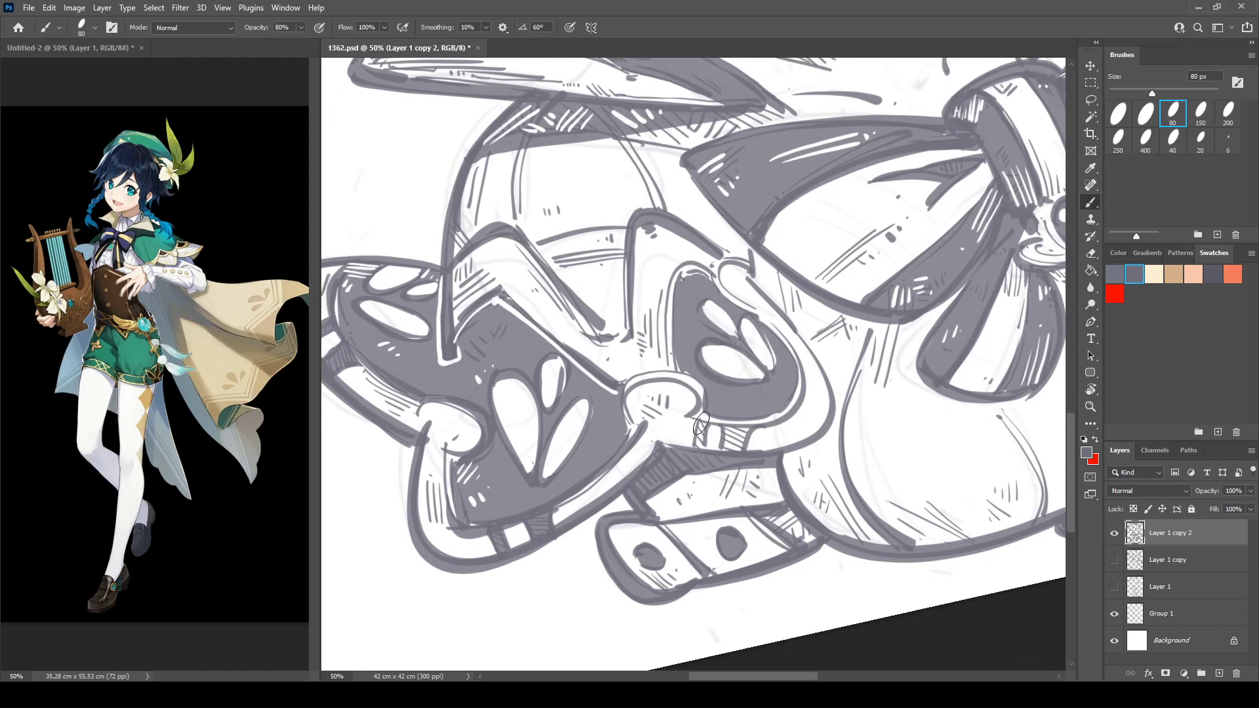
# Fill the trim blocks beneath the cuff lobe nearest the bow with dark gray and reinforce the lobe's lower edge.
pyautogui.moveTo(701, 424)
pyautogui.mouseDown()
pyautogui.moveTo(726, 432)
pyautogui.moveTo(728, 453)
pyautogui.moveTo(737, 435)
pyautogui.moveTo(743, 452)
pyautogui.moveTo(727, 433)
pyautogui.moveTo(799, 418)
pyautogui.mouseUp()
pyautogui.moveTo(806, 418); pyautogui.dragTo(803, 423)
pyautogui.moveTo(775, 297)
pyautogui.mouseDown()
pyautogui.moveTo(723, 354)
pyautogui.moveTo(786, 448)
pyautogui.moveTo(718, 504)
pyautogui.mouseUp()
pyautogui.moveTo(662, 406)
pyautogui.mouseDown()
pyautogui.moveTo(616, 394)
pyautogui.moveTo(695, 490)
pyautogui.mouseUp()
pyautogui.moveTo(522, 386); pyautogui.dragTo(618, 371)
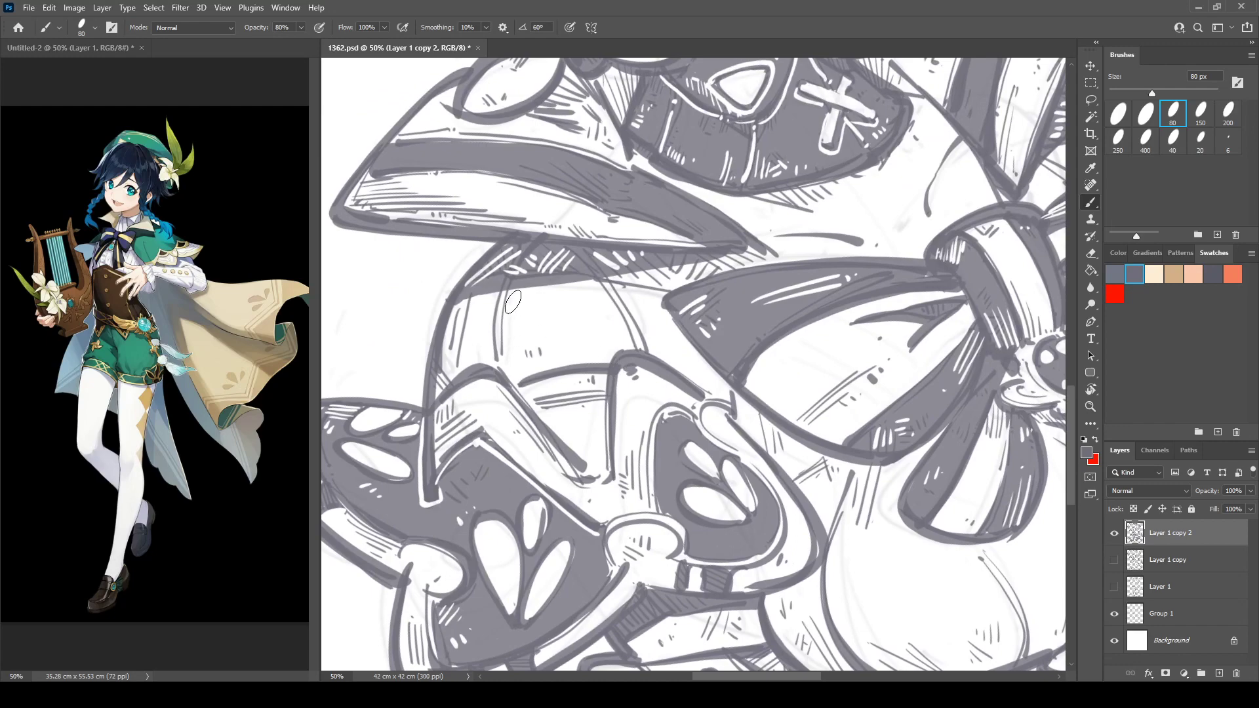
# Hatch the gap between the bow's large loop and the edge of the neighbouring cuff lobe.
pyautogui.moveTo(755, 433)
pyautogui.mouseDown()
pyautogui.moveTo(506, 243)
pyautogui.moveTo(531, 266)
pyautogui.moveTo(539, 310)
pyautogui.moveTo(566, 306)
pyautogui.mouseUp()
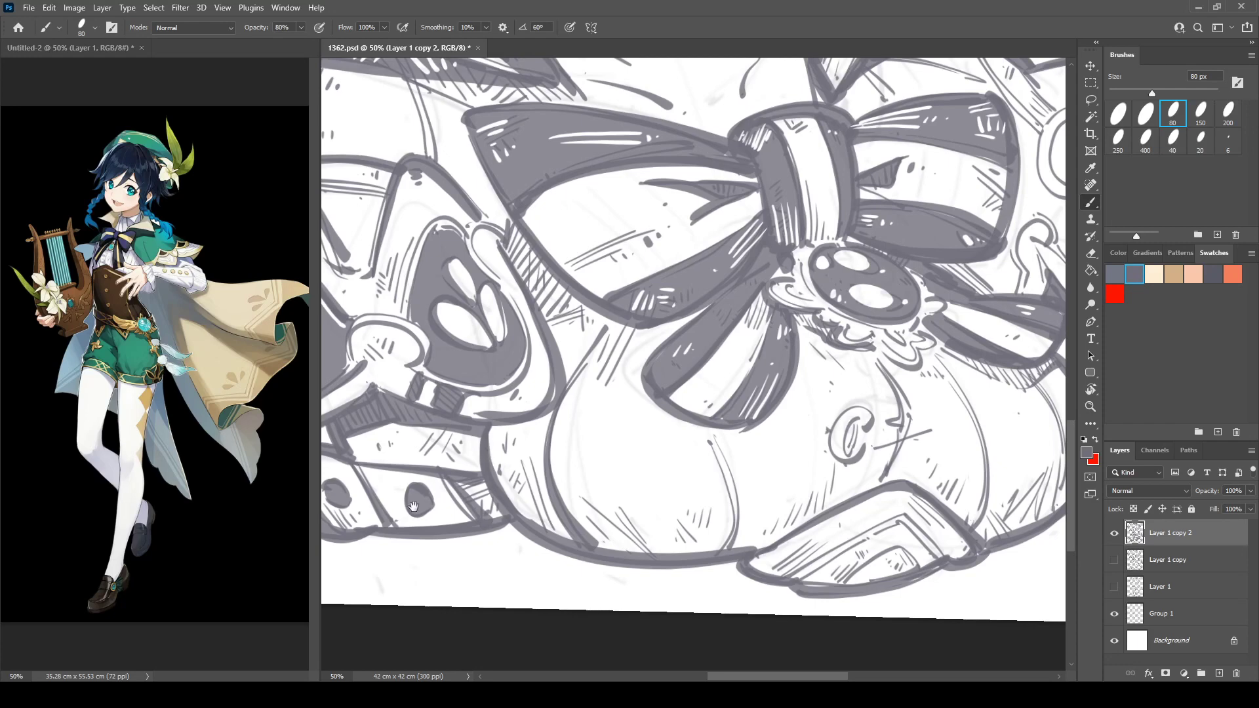
pyautogui.moveTo(413, 506); pyautogui.dragTo(589, 401)
pyautogui.moveTo(533, 344)
pyautogui.mouseDown()
pyautogui.moveTo(591, 327)
pyautogui.moveTo(653, 444)
pyautogui.mouseUp()
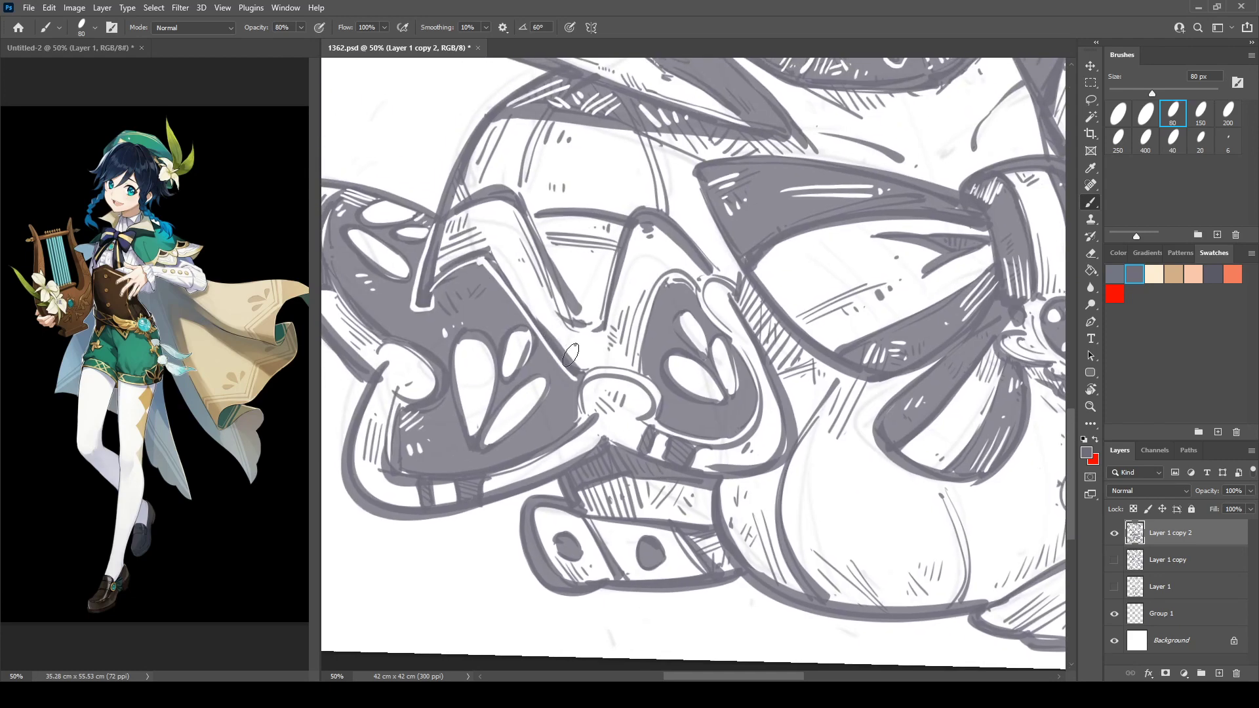
# Add short hatching strokes to the white trim between the two cuff lobes, above the round knob.
pyautogui.moveTo(570, 355)
pyautogui.mouseDown()
pyautogui.moveTo(599, 348)
pyautogui.moveTo(616, 328)
pyautogui.moveTo(604, 408)
pyautogui.moveTo(536, 391)
pyautogui.moveTo(556, 435)
pyautogui.moveTo(573, 404)
pyautogui.moveTo(567, 432)
pyautogui.mouseUp()
pyautogui.moveTo(651, 387)
pyautogui.mouseDown()
pyautogui.moveTo(547, 492)
pyautogui.moveTo(558, 486)
pyautogui.mouseUp()
pyautogui.moveTo(557, 441); pyautogui.dragTo(582, 481)
pyautogui.moveTo(568, 447); pyautogui.dragTo(588, 484)
pyautogui.moveTo(581, 450); pyautogui.dragTo(602, 493)
pyautogui.moveTo(603, 470); pyautogui.dragTo(609, 491)
# Fill the strip and the pointed wedge between the collar and the bow knot with dark gray.
pyautogui.moveTo(853, 371)
pyautogui.mouseDown()
pyautogui.moveTo(664, 401)
pyautogui.moveTo(572, 316)
pyautogui.mouseUp()
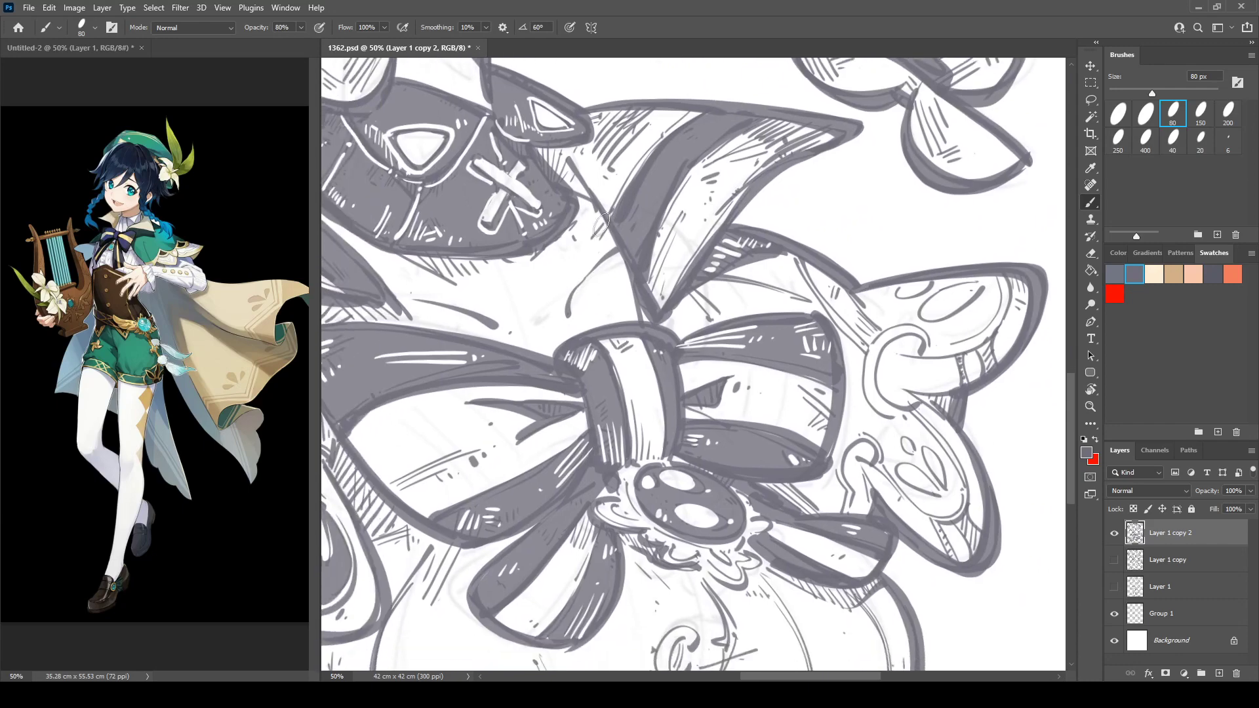
pyautogui.moveTo(602, 224)
pyautogui.mouseDown()
pyautogui.moveTo(622, 314)
pyautogui.moveTo(611, 238)
pyautogui.moveTo(634, 317)
pyautogui.mouseUp()
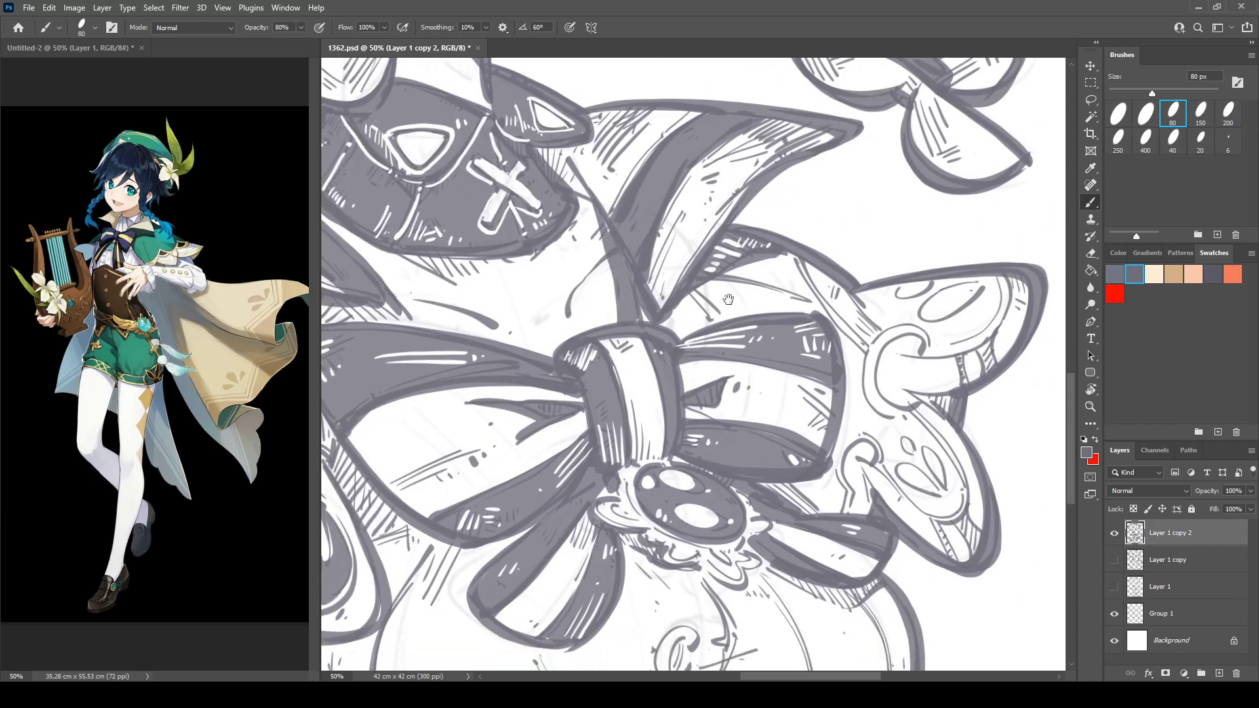
pyautogui.moveTo(728, 299); pyautogui.dragTo(953, 474)
pyautogui.moveTo(716, 416)
pyautogui.mouseDown()
pyautogui.moveTo(610, 312)
pyautogui.moveTo(662, 417)
pyautogui.moveTo(633, 318)
pyautogui.moveTo(611, 335)
pyautogui.moveTo(669, 407)
pyautogui.mouseUp()
pyautogui.moveTo(604, 331)
pyautogui.mouseDown()
pyautogui.moveTo(663, 418)
pyautogui.moveTo(660, 325)
pyautogui.mouseUp()
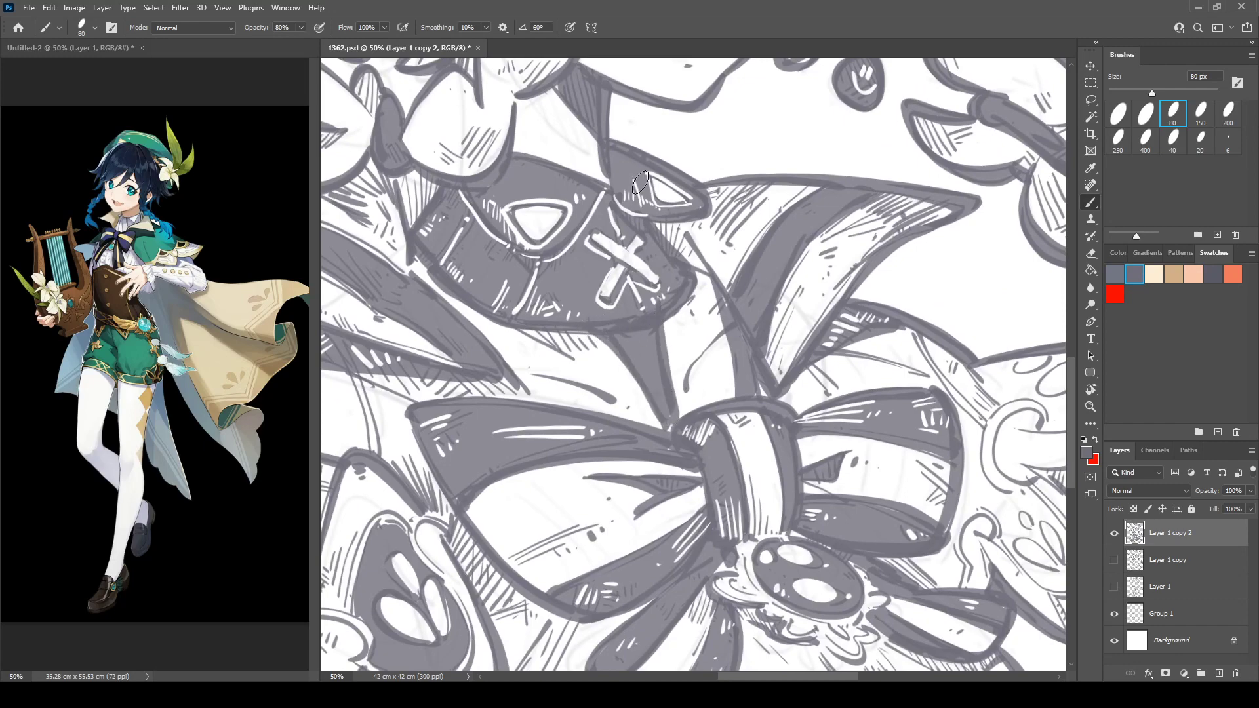
# Darken the remaining narrow straps that run from beneath the collar toward the bow.
pyautogui.hotkey('ctrl', '-')
pyautogui.hotkey('ctrl', '-')
pyautogui.hotkey('ctrl', '-')
pyautogui.hotkey('ctrl', '+')
pyautogui.hotkey('ctrl', '+')
pyautogui.hotkey('ctrl', '+')
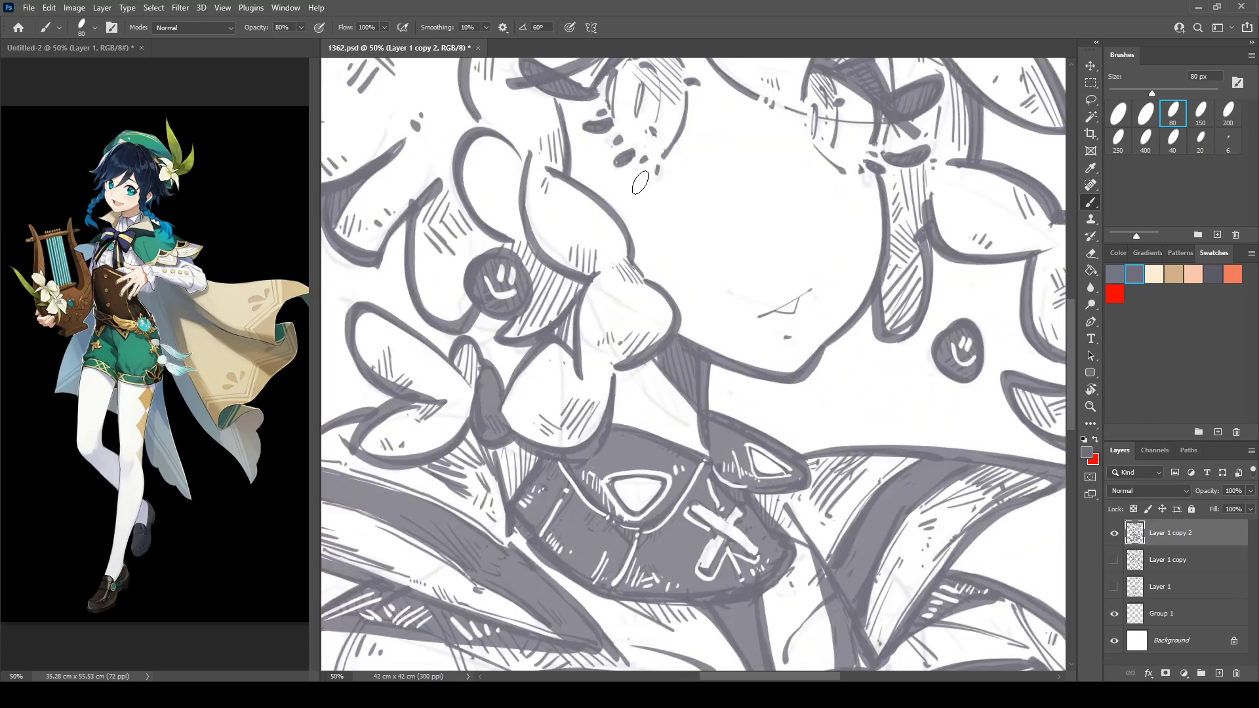
pyautogui.moveTo(712, 591); pyautogui.dragTo(649, 338)
pyautogui.moveTo(537, 355)
pyautogui.mouseDown()
pyautogui.moveTo(543, 403)
pyautogui.moveTo(562, 357)
pyautogui.moveTo(550, 406)
pyautogui.moveTo(580, 338)
pyautogui.mouseUp()
pyautogui.moveTo(710, 332)
pyautogui.mouseDown()
pyautogui.moveTo(763, 366)
pyautogui.moveTo(713, 322)
pyautogui.moveTo(761, 341)
pyautogui.mouseUp()
pyautogui.moveTo(608, 366)
pyautogui.mouseDown()
pyautogui.moveTo(627, 516)
pyautogui.moveTo(576, 582)
pyautogui.mouseUp()
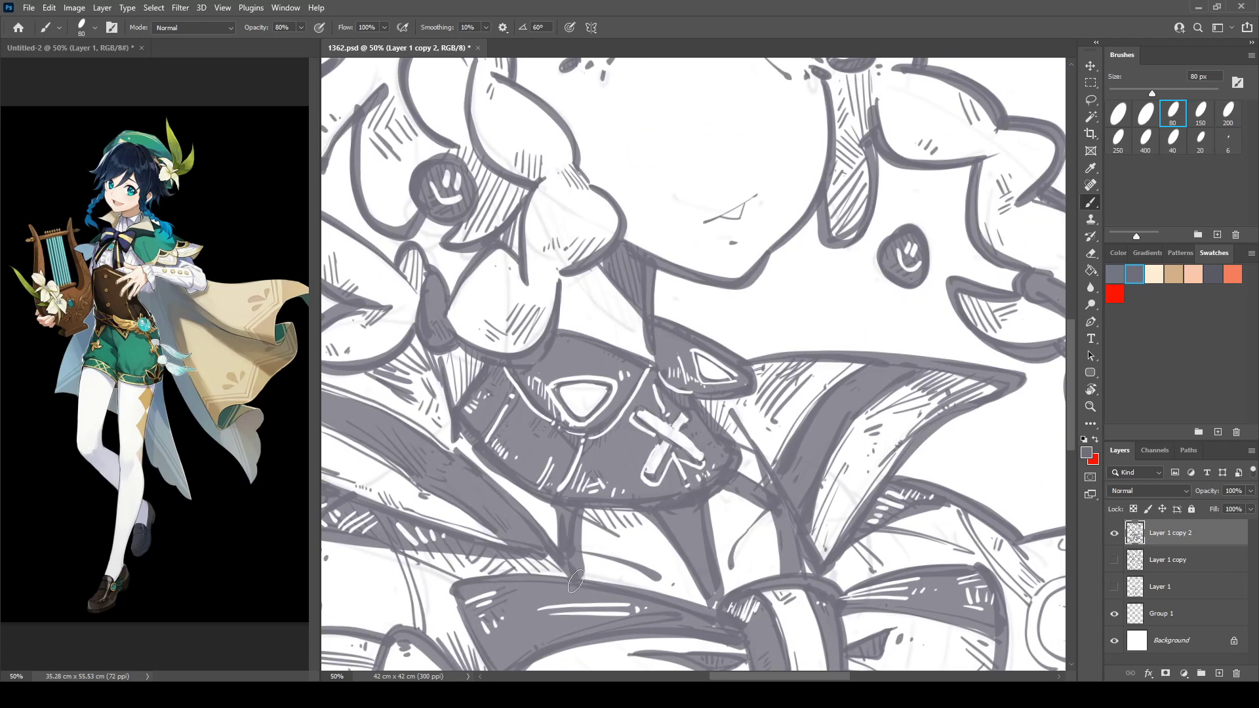
# Erase a small white cross into the dark wedge below the collar.
pyautogui.moveTo(779, 438); pyautogui.dragTo(661, 513)
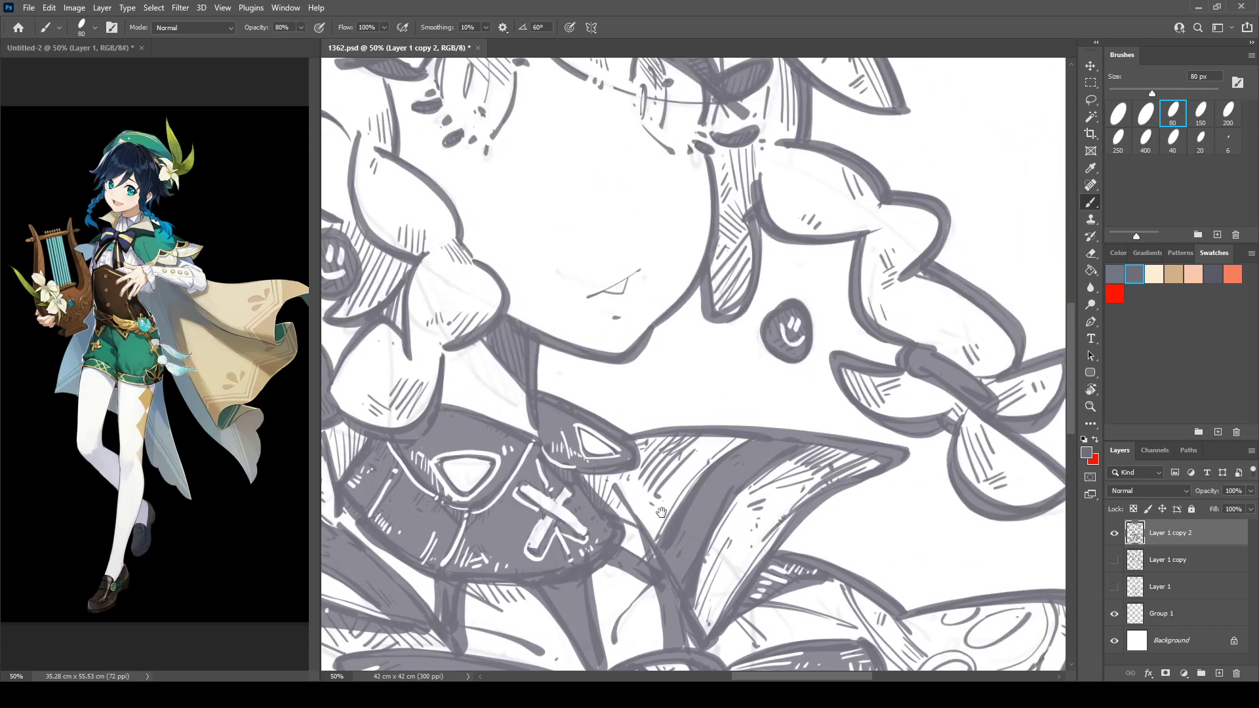
pyautogui.moveTo(897, 620); pyautogui.dragTo(858, 291)
pyautogui.press('e')
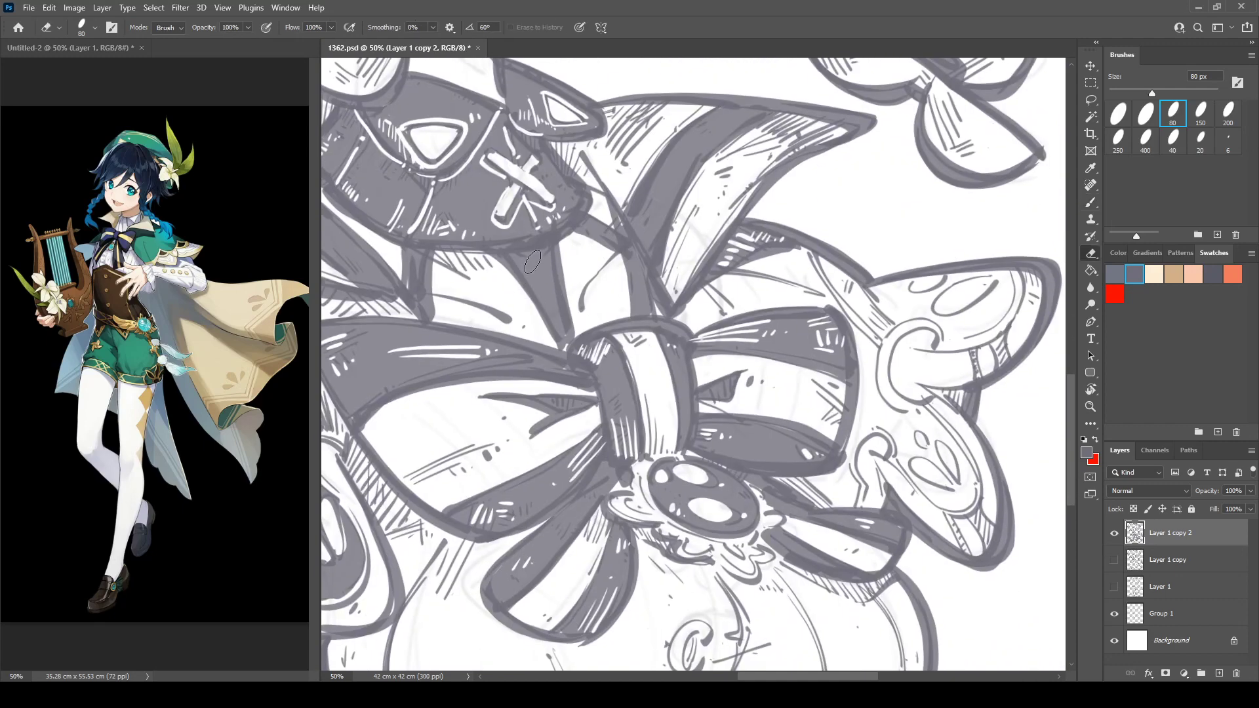
pyautogui.moveTo(535, 262); pyautogui.dragTo(541, 254)
# Fill the folded flap at the lower edge of the shorts with dark gray and reinforce its inner chevron lines.
pyautogui.moveTo(965, 431); pyautogui.dragTo(711, 435)
pyautogui.press('r')
pyautogui.moveTo(627, 368)
pyautogui.mouseDown()
pyautogui.moveTo(906, 327)
pyautogui.moveTo(803, 262)
pyautogui.mouseUp()
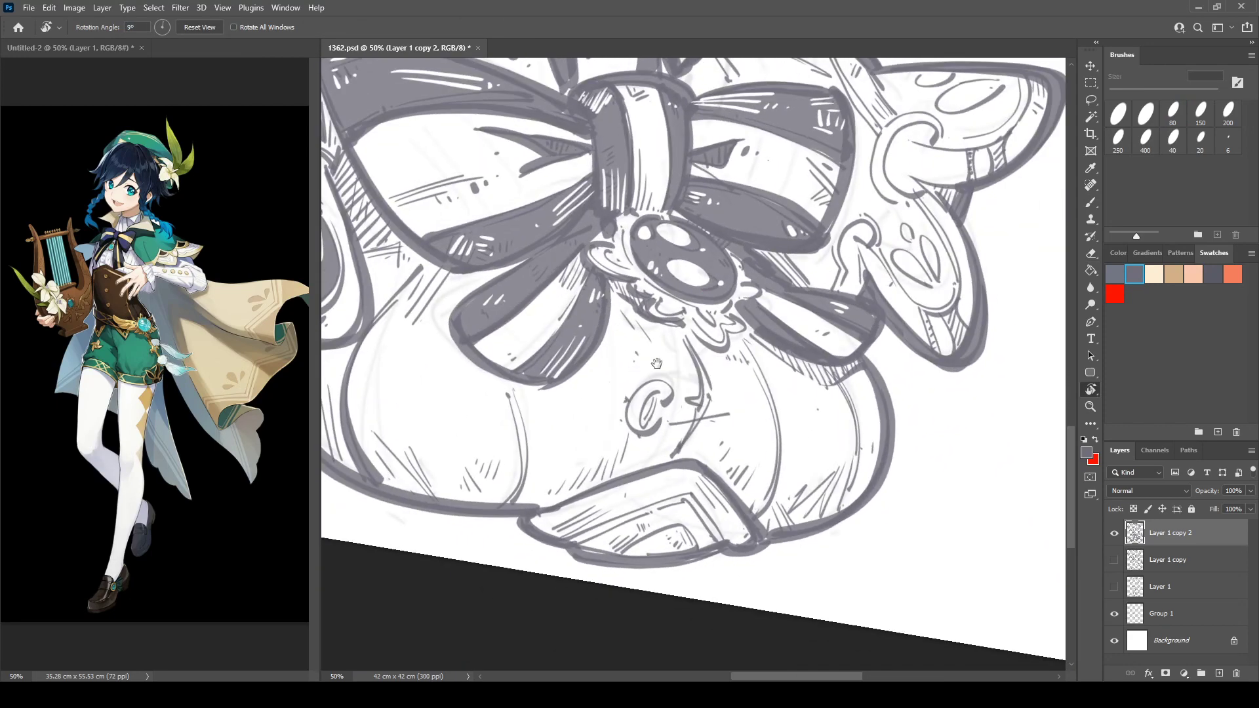
pyautogui.moveTo(731, 290); pyautogui.dragTo(846, 224)
pyautogui.moveTo(795, 265); pyautogui.dragTo(766, 260)
pyautogui.press('b')
pyautogui.moveTo(662, 465)
pyautogui.mouseDown()
pyautogui.moveTo(687, 451)
pyautogui.moveTo(783, 398)
pyautogui.moveTo(685, 465)
pyautogui.moveTo(732, 449)
pyautogui.moveTo(807, 400)
pyautogui.moveTo(795, 387)
pyautogui.moveTo(864, 433)
pyautogui.moveTo(803, 394)
pyautogui.moveTo(817, 425)
pyautogui.moveTo(758, 457)
pyautogui.moveTo(696, 466)
pyautogui.moveTo(729, 477)
pyautogui.moveTo(713, 475)
pyautogui.moveTo(773, 460)
pyautogui.mouseUp()
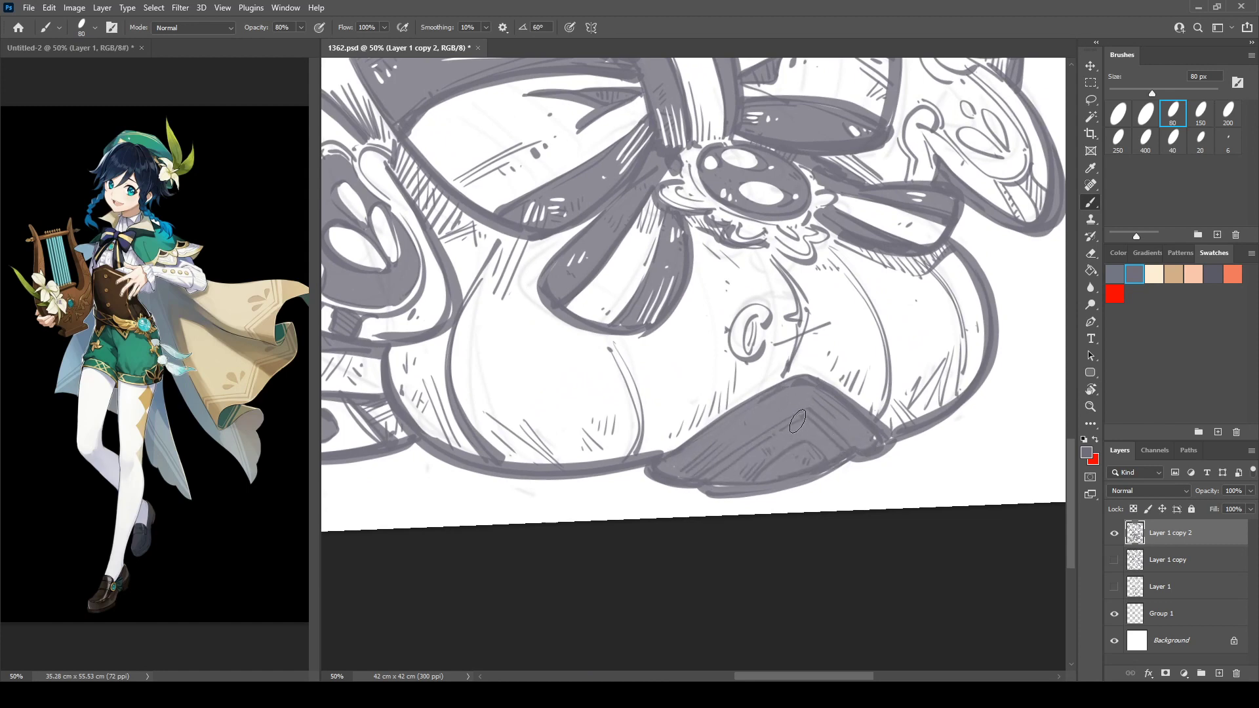
pyautogui.moveTo(696, 480)
pyautogui.mouseDown()
pyautogui.moveTo(802, 417)
pyautogui.moveTo(846, 449)
pyautogui.mouseUp()
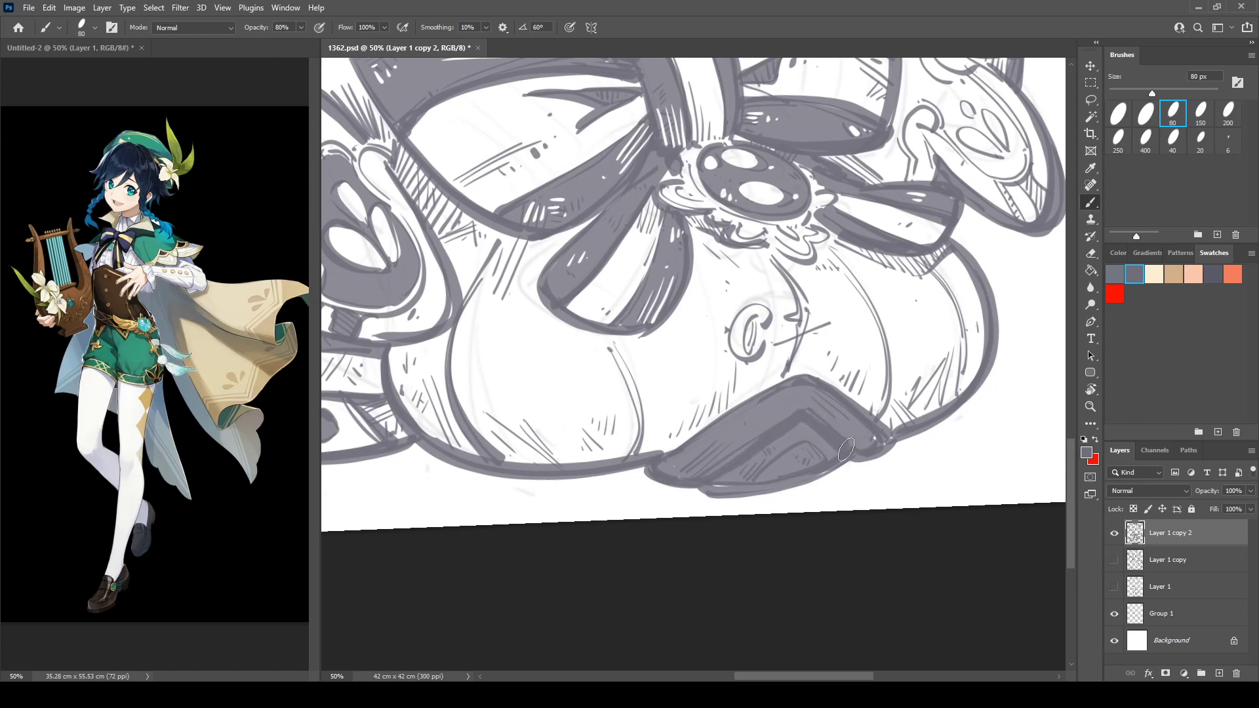
# Erase a white chevron band and small highlight strokes into the dark flap of the shorts.
pyautogui.press('e')
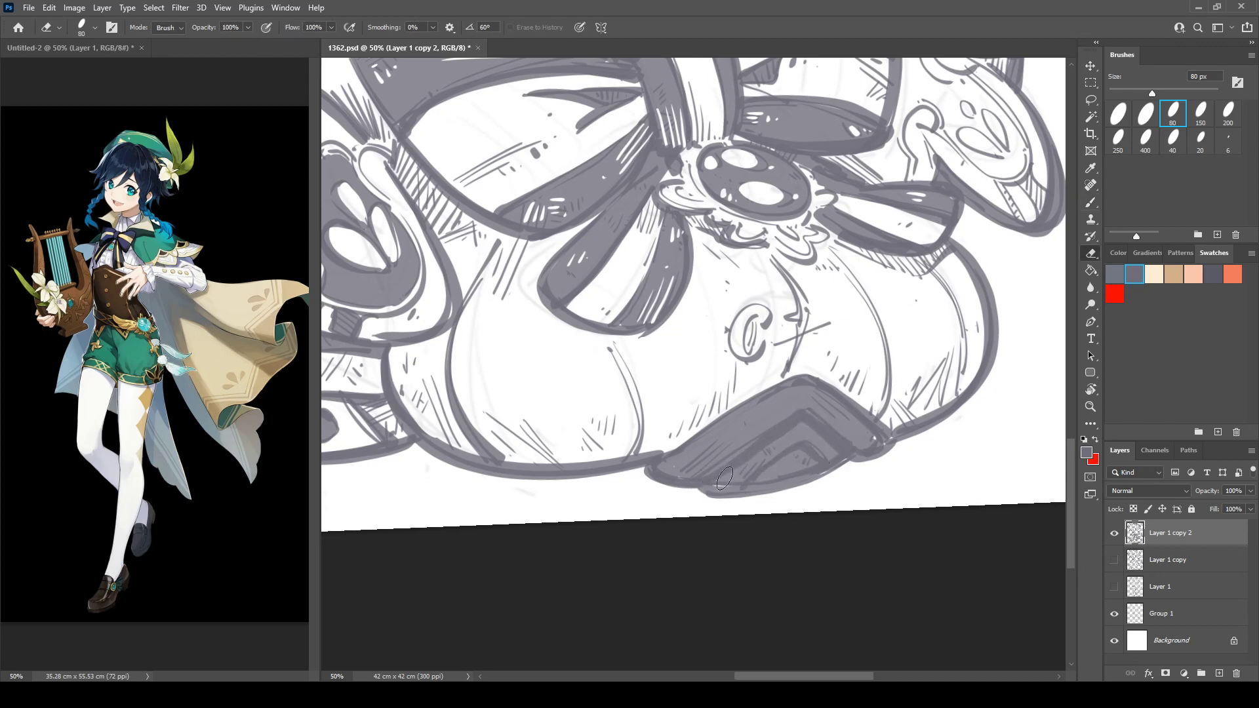
pyautogui.moveTo(718, 482)
pyautogui.mouseDown()
pyautogui.moveTo(802, 427)
pyautogui.moveTo(825, 446)
pyautogui.mouseUp()
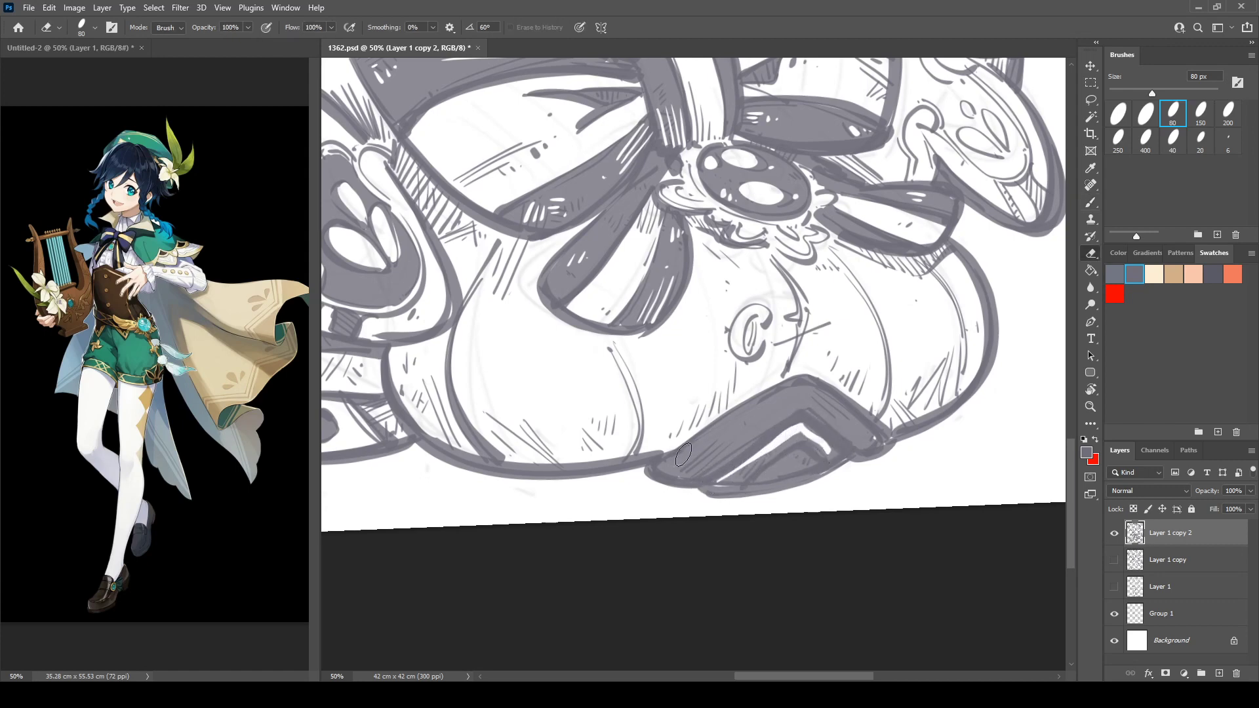
pyautogui.moveTo(659, 468)
pyautogui.mouseDown()
pyautogui.moveTo(697, 455)
pyautogui.moveTo(680, 476)
pyautogui.moveTo(715, 448)
pyautogui.mouseUp()
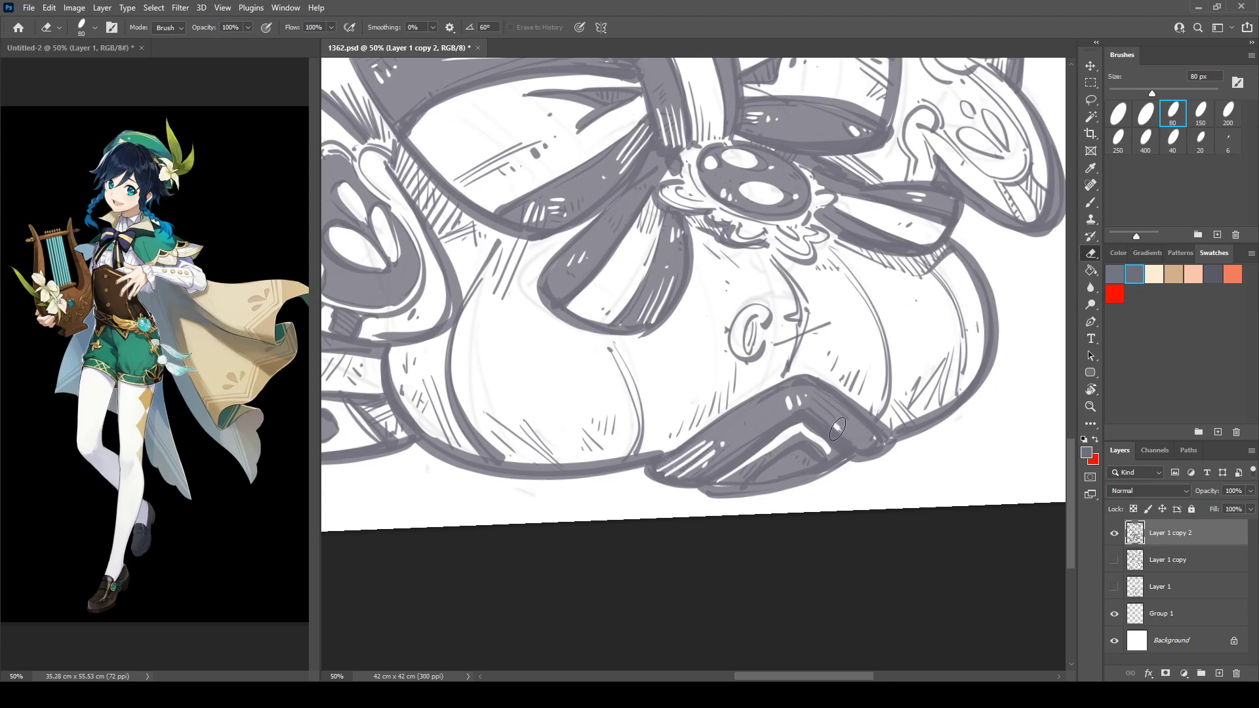
pyautogui.moveTo(838, 429); pyautogui.dragTo(865, 434)
# Thicken the curl emblem on the shorts and hatch along the lower edge of the shorts.
pyautogui.press('b')
pyautogui.moveTo(772, 307)
pyautogui.mouseDown()
pyautogui.moveTo(728, 329)
pyautogui.moveTo(739, 358)
pyautogui.moveTo(750, 327)
pyautogui.mouseUp()
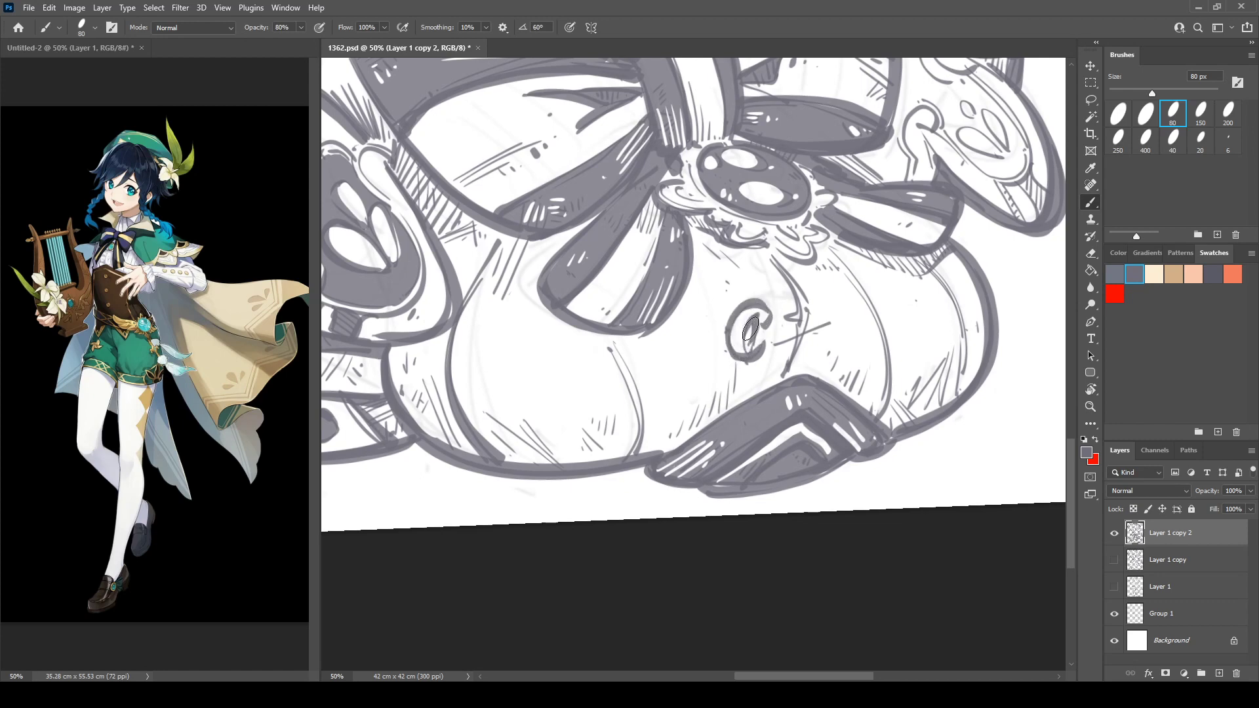
pyautogui.moveTo(734, 374); pyautogui.dragTo(751, 360)
pyautogui.moveTo(518, 438)
pyautogui.mouseDown()
pyautogui.moveTo(573, 453)
pyautogui.moveTo(703, 425)
pyautogui.moveTo(764, 384)
pyautogui.moveTo(982, 369)
pyautogui.mouseUp()
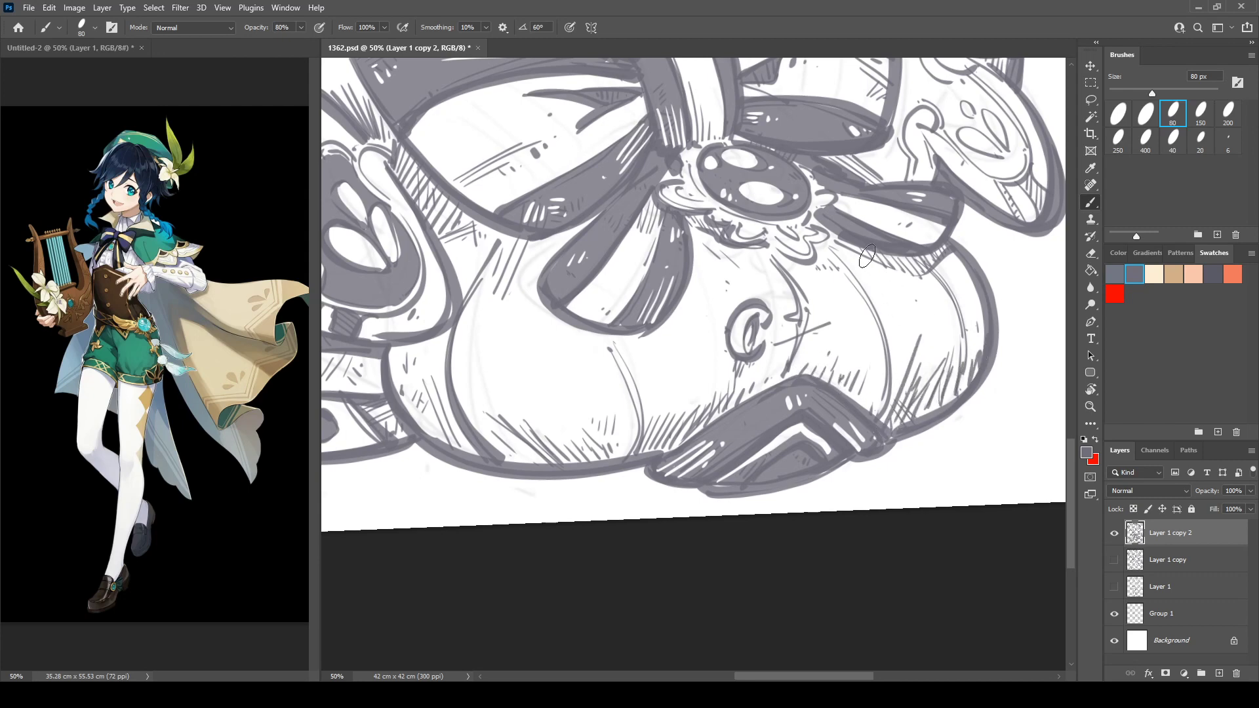
# Thicken the long curved fold lines across the round shorts.
pyautogui.moveTo(877, 307); pyautogui.dragTo(897, 415)
pyautogui.moveTo(951, 296); pyautogui.dragTo(960, 406)
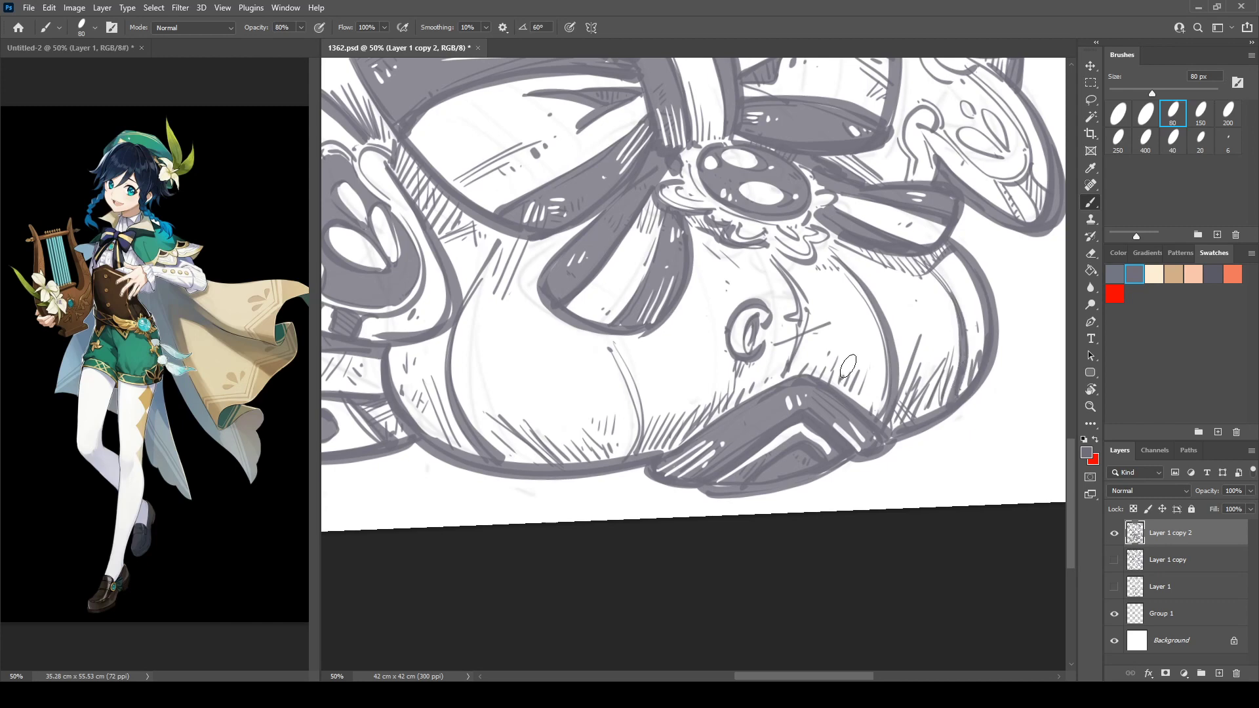
pyautogui.moveTo(792, 277); pyautogui.dragTo(782, 380)
pyautogui.moveTo(643, 386); pyautogui.dragTo(614, 486)
# Hatch the shorts directly beneath the bow and the oval brooch.
pyautogui.moveTo(675, 347)
pyautogui.mouseDown()
pyautogui.moveTo(786, 389)
pyautogui.moveTo(951, 393)
pyautogui.moveTo(856, 541)
pyautogui.mouseUp()
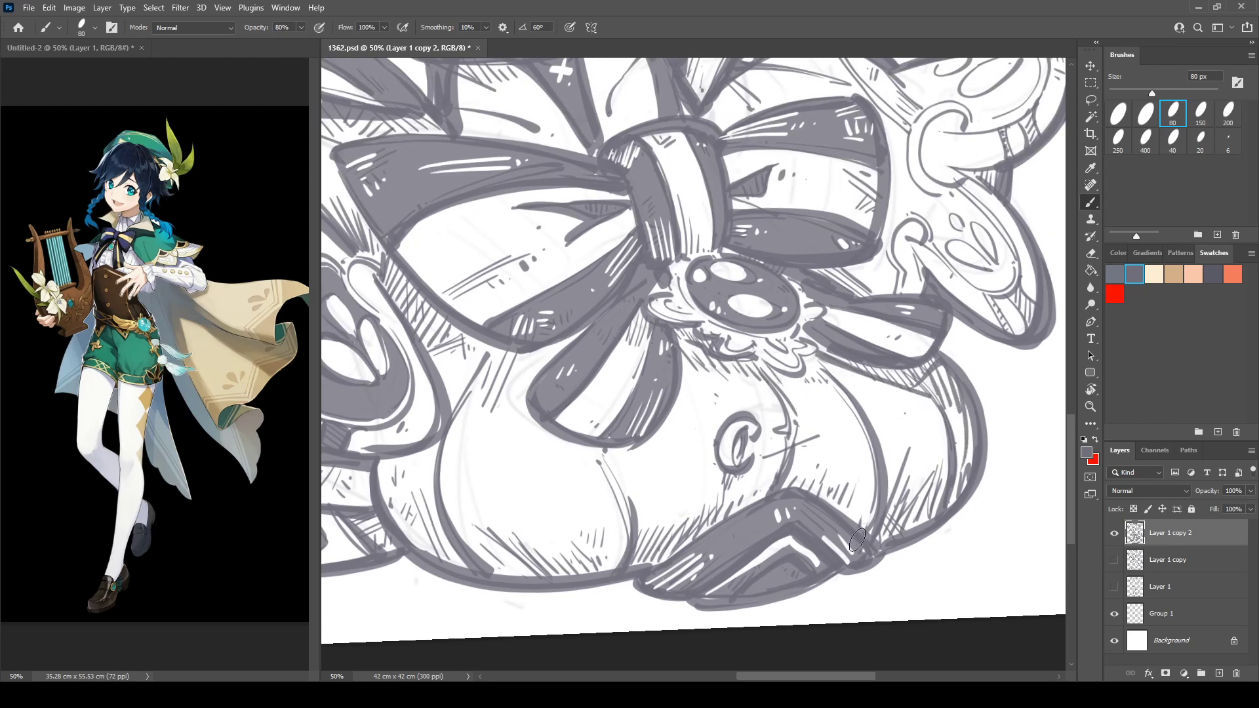
pyautogui.moveTo(511, 375); pyautogui.dragTo(624, 332)
pyautogui.moveTo(755, 362); pyautogui.dragTo(815, 354)
# Reinforce the outlines of the smaller cuff's two lobes and fill their trim blocks with dark gray.
pyautogui.moveTo(905, 107)
pyautogui.mouseDown()
pyautogui.moveTo(768, 283)
pyautogui.moveTo(577, 283)
pyautogui.moveTo(656, 227)
pyautogui.mouseUp()
pyautogui.press('r')
pyautogui.moveTo(597, 427)
pyautogui.mouseDown()
pyautogui.moveTo(591, 456)
pyautogui.moveTo(619, 436)
pyautogui.moveTo(608, 473)
pyautogui.mouseUp()
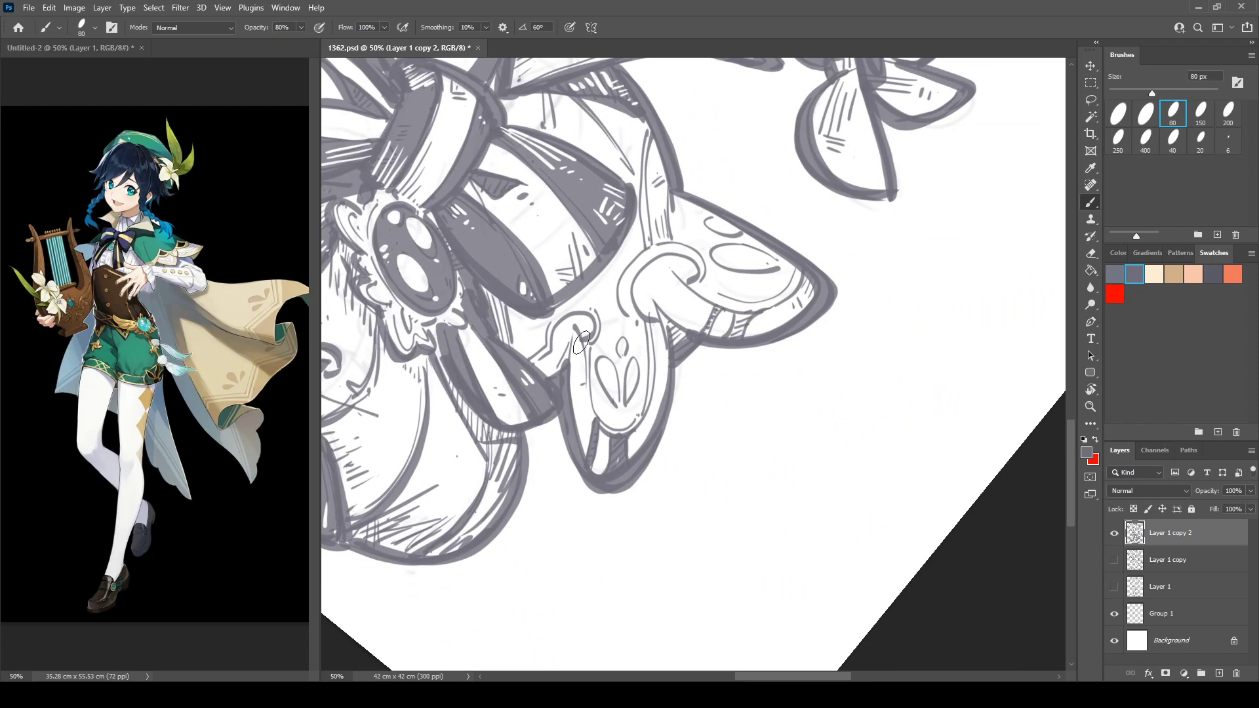
pyautogui.moveTo(581, 343)
pyautogui.mouseDown()
pyautogui.moveTo(598, 420)
pyautogui.moveTo(640, 405)
pyautogui.mouseUp()
pyautogui.moveTo(645, 328); pyautogui.dragTo(640, 420)
pyautogui.press('r')
pyautogui.moveTo(652, 229); pyautogui.dragTo(725, 227)
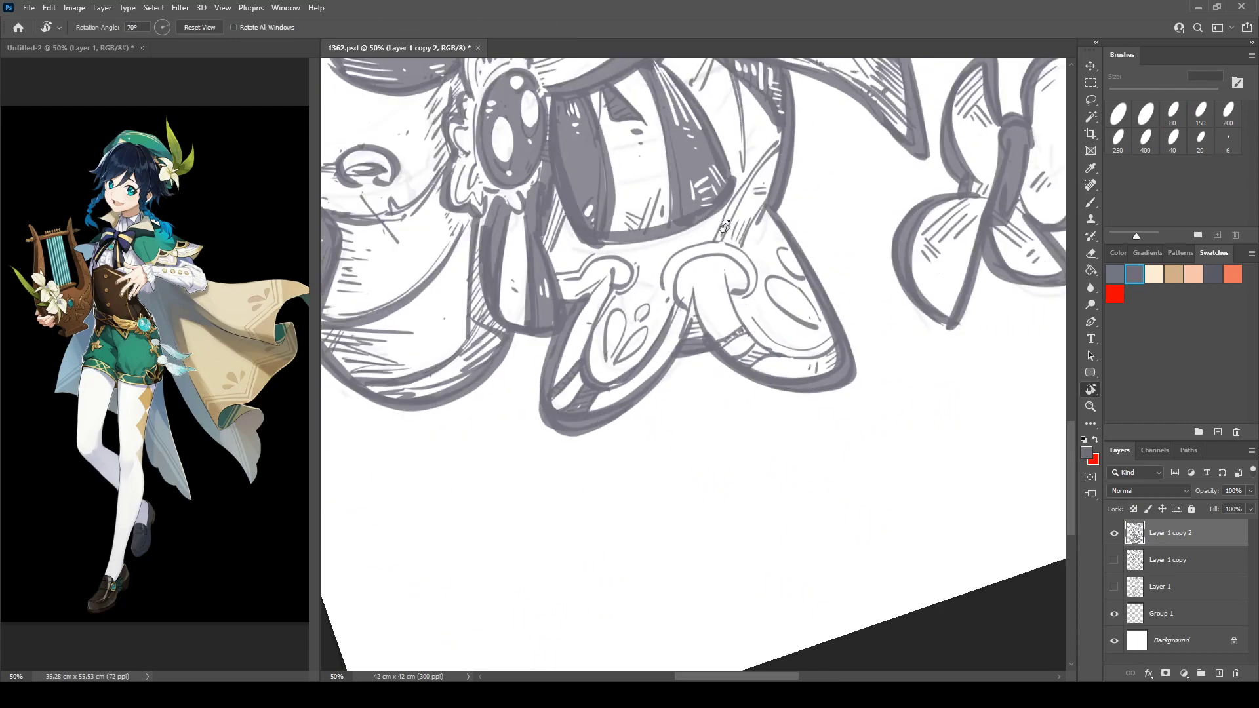
pyautogui.press('b')
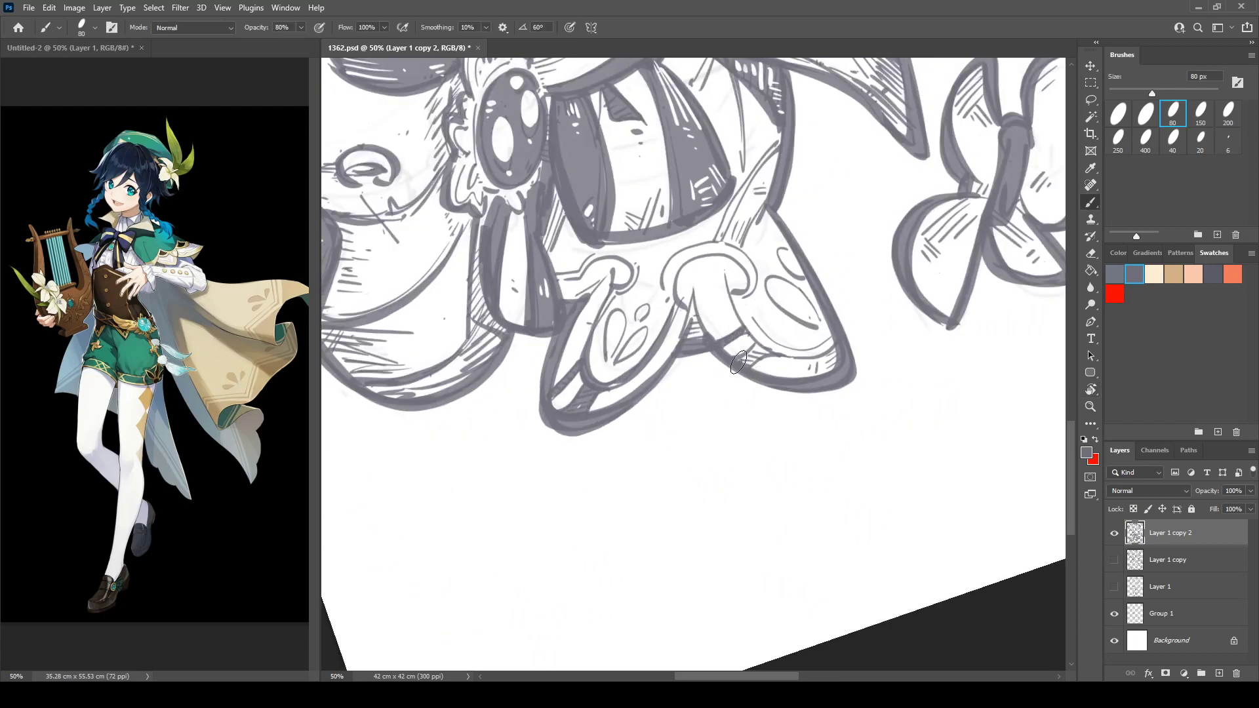
pyautogui.moveTo(760, 347); pyautogui.dragTo(725, 365)
# Fill the panel of the smaller cuff's upper lobe with dark gray.
pyautogui.press('r')
pyautogui.moveTo(633, 242); pyautogui.dragTo(668, 291)
pyautogui.press('b')
pyautogui.moveTo(652, 364)
pyautogui.mouseDown()
pyautogui.moveTo(628, 328)
pyautogui.moveTo(695, 299)
pyautogui.moveTo(728, 348)
pyautogui.moveTo(797, 305)
pyautogui.mouseUp()
pyautogui.moveTo(659, 233)
pyautogui.mouseDown()
pyautogui.moveTo(665, 288)
pyautogui.moveTo(669, 252)
pyautogui.moveTo(701, 262)
pyautogui.moveTo(715, 285)
pyautogui.moveTo(695, 305)
pyautogui.moveTo(708, 328)
pyautogui.moveTo(715, 296)
pyautogui.moveTo(764, 321)
pyautogui.moveTo(780, 302)
pyautogui.moveTo(759, 289)
pyautogui.moveTo(770, 283)
pyautogui.moveTo(785, 318)
pyautogui.mouseUp()
pyautogui.press('r')
pyautogui.moveTo(724, 197)
pyautogui.mouseDown()
pyautogui.moveTo(879, 312)
pyautogui.moveTo(883, 336)
pyautogui.mouseUp()
# Erase the petal shapes on the upper lobe to white and touch up the dark fill around them.
pyautogui.press('e')
pyautogui.moveTo(778, 356)
pyautogui.mouseDown()
pyautogui.moveTo(795, 393)
pyautogui.moveTo(783, 319)
pyautogui.moveTo(800, 404)
pyautogui.mouseUp()
pyautogui.press('b')
pyautogui.press('e')
pyautogui.press('b')
pyautogui.moveTo(781, 333)
pyautogui.mouseDown()
pyautogui.moveTo(801, 408)
pyautogui.moveTo(692, 323)
pyautogui.mouseUp()
# Erase small highlight strokes into the dark panel of the upper lobe near its outer edge.
pyautogui.press('r')
pyautogui.press('e')
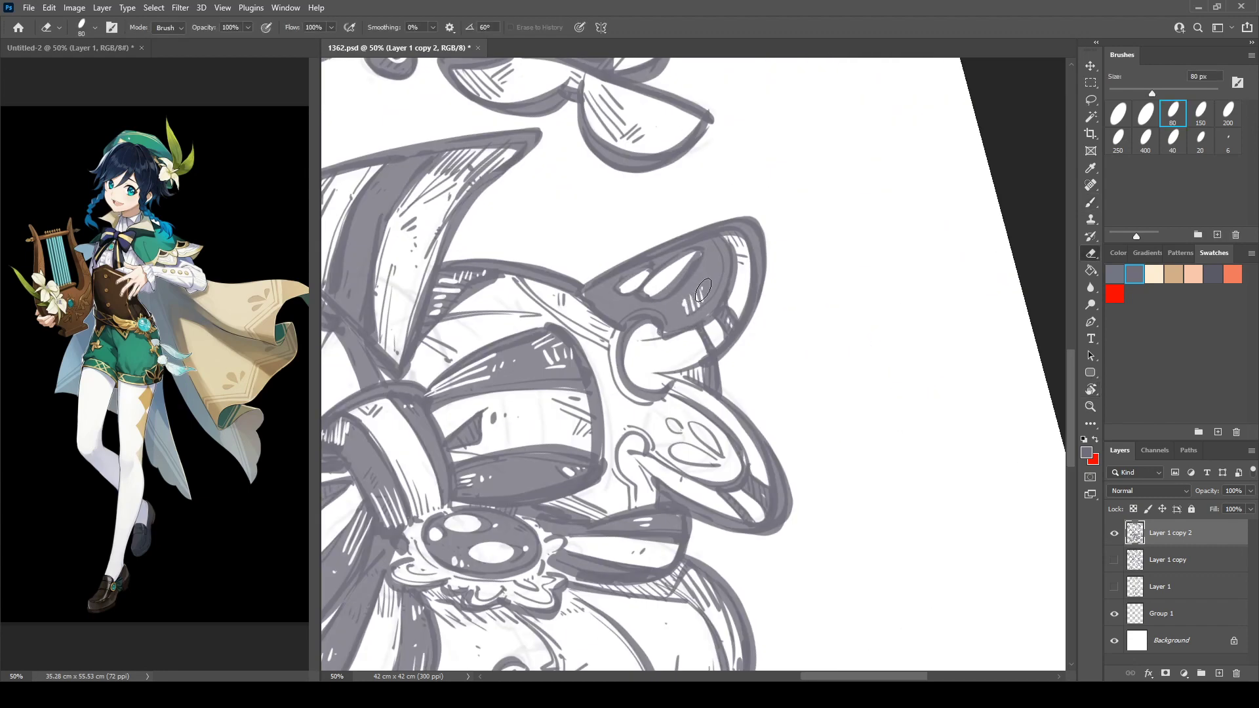
pyautogui.moveTo(703, 256); pyautogui.dragTo(711, 258)
pyautogui.moveTo(713, 342); pyautogui.dragTo(705, 285)
# Fill the smaller cuff's lower lobe and the gap between it and the bow with dark gray.
pyautogui.press('r')
pyautogui.moveTo(690, 295); pyautogui.dragTo(740, 319)
pyautogui.press('b')
pyautogui.moveTo(561, 314)
pyautogui.mouseDown()
pyautogui.moveTo(567, 347)
pyautogui.moveTo(577, 318)
pyautogui.moveTo(593, 344)
pyautogui.moveTo(584, 357)
pyautogui.moveTo(561, 315)
pyautogui.moveTo(609, 316)
pyautogui.moveTo(656, 276)
pyautogui.moveTo(629, 309)
pyautogui.moveTo(663, 307)
pyautogui.moveTo(672, 335)
pyautogui.moveTo(621, 307)
pyautogui.moveTo(646, 348)
pyautogui.moveTo(652, 397)
pyautogui.moveTo(673, 407)
pyautogui.moveTo(672, 328)
pyautogui.moveTo(685, 420)
pyautogui.moveTo(675, 367)
pyautogui.moveTo(696, 262)
pyautogui.moveTo(681, 243)
pyautogui.mouseUp()
# Erase the petal shapes on the lower lobe to white.
pyautogui.press('e')
pyautogui.moveTo(652, 364); pyautogui.dragTo(662, 400)
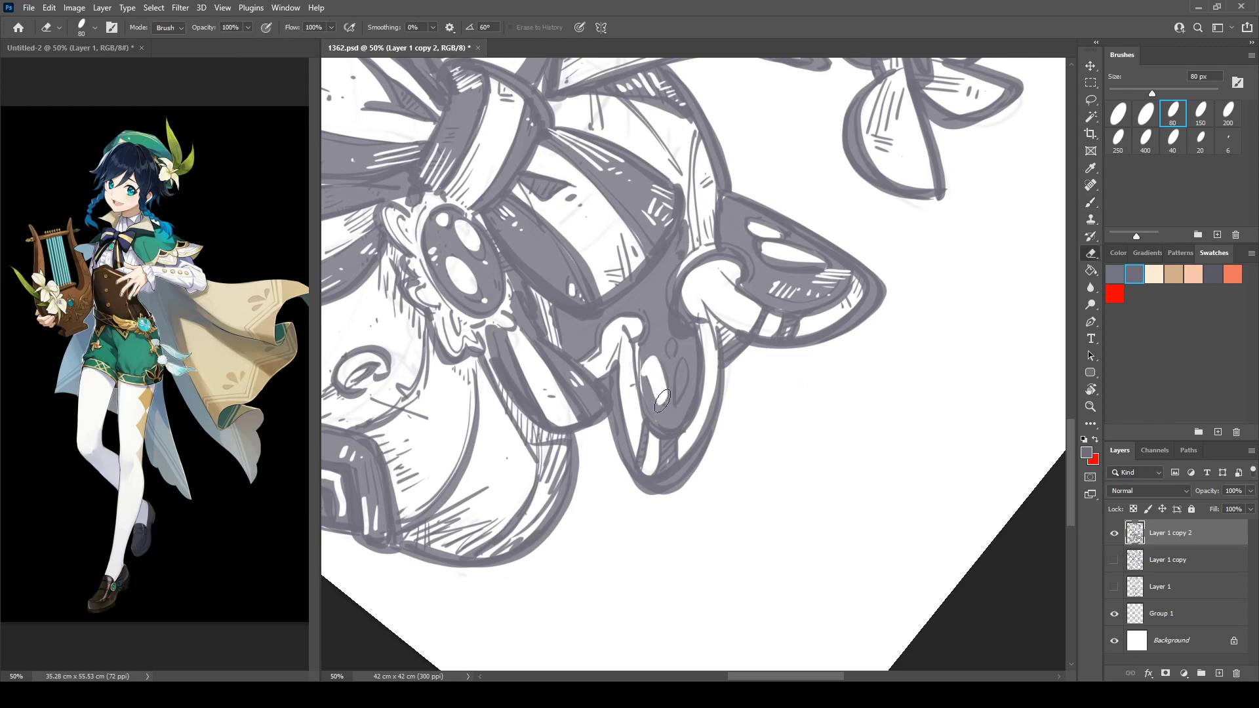
pyautogui.moveTo(670, 347); pyautogui.dragTo(680, 387)
# Refine the lower lobe's petal edges with dark gray, undoing and redrawing one stroke.
pyautogui.press('b')
pyautogui.moveTo(641, 342); pyautogui.dragTo(646, 387)
pyautogui.moveTo(648, 383); pyautogui.dragTo(654, 411)
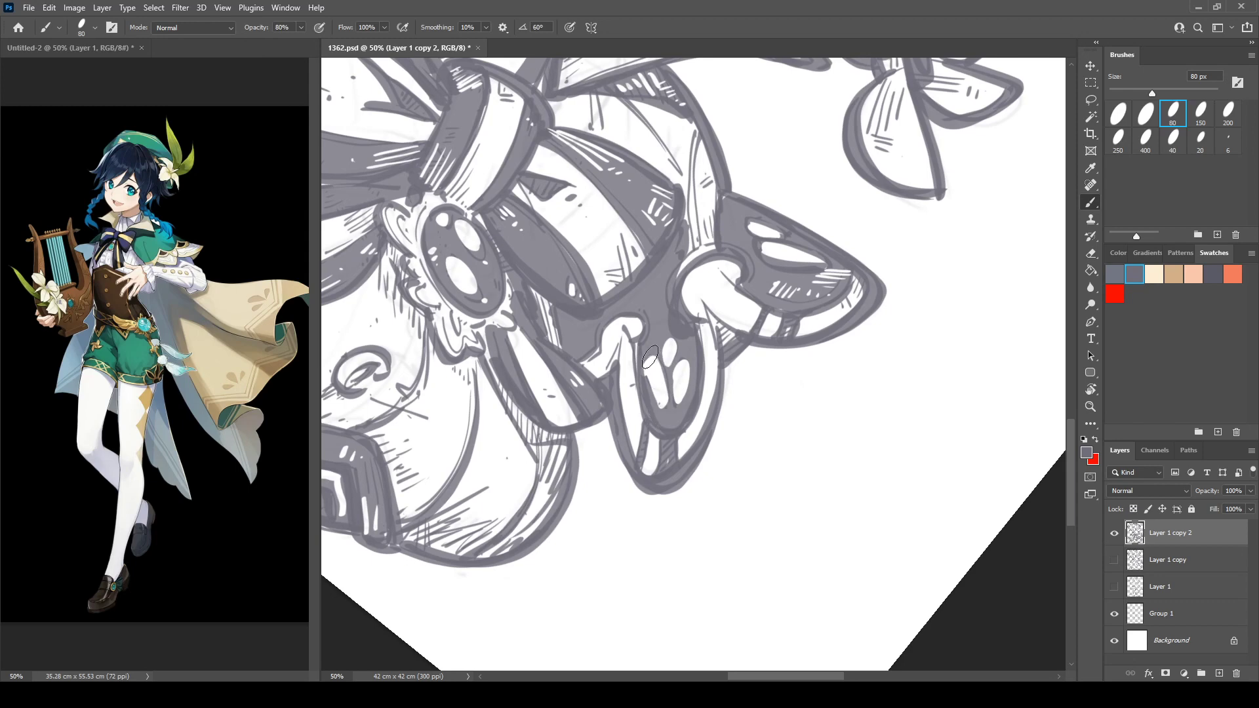
pyautogui.moveTo(650, 357); pyautogui.dragTo(661, 407)
pyautogui.hotkey('ctrl', 'z')
pyautogui.moveTo(649, 357)
pyautogui.mouseDown()
pyautogui.moveTo(663, 410)
pyautogui.moveTo(674, 366)
pyautogui.moveTo(679, 404)
pyautogui.moveTo(695, 404)
pyautogui.mouseUp()
# Erase highlight strokes into the dark area around the smaller cuff's knobs and along the panel edges.
pyautogui.press('r')
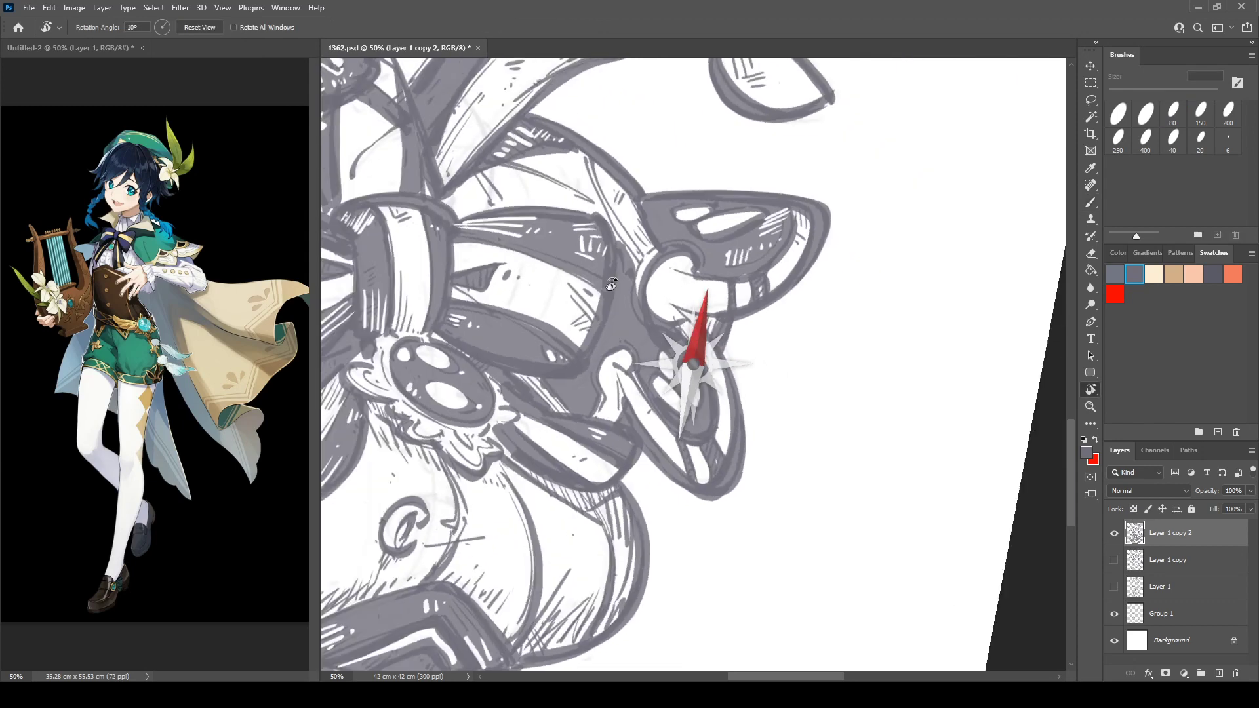
pyautogui.press('e')
pyautogui.moveTo(620, 319); pyautogui.dragTo(614, 328)
pyautogui.moveTo(627, 322); pyautogui.dragTo(596, 379)
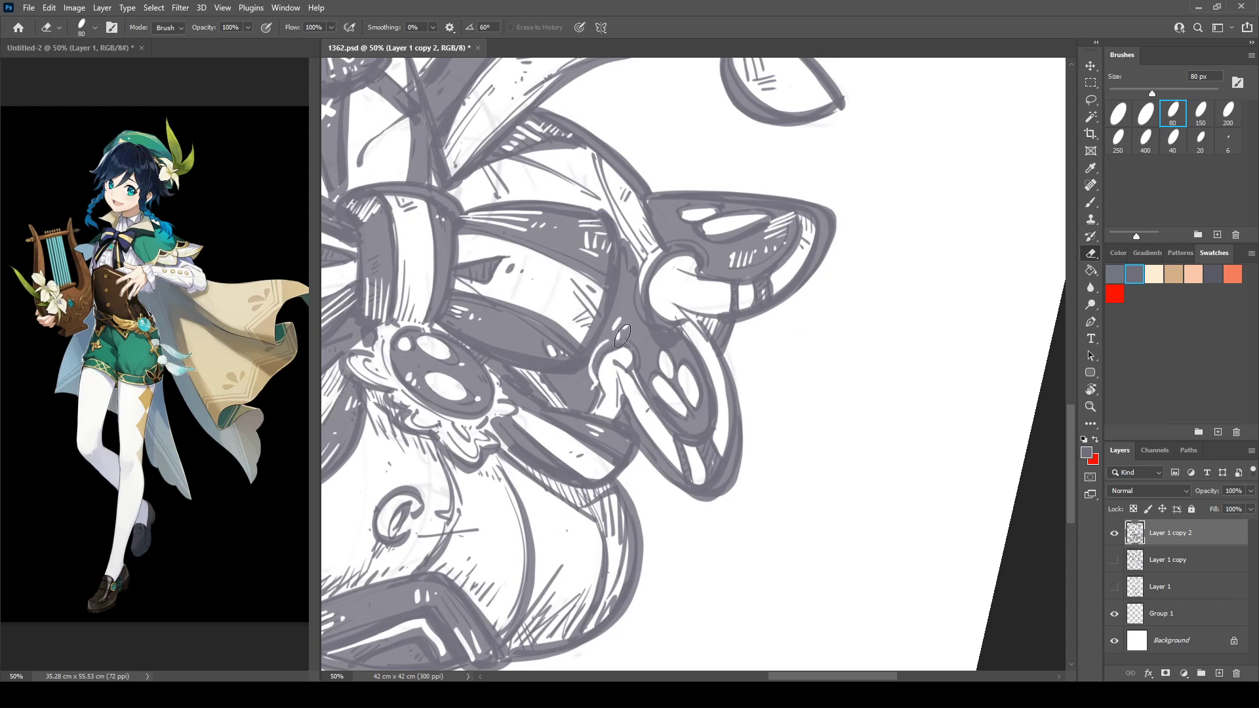
pyautogui.moveTo(622, 336); pyautogui.dragTo(639, 362)
pyautogui.moveTo(660, 282); pyautogui.dragTo(668, 358)
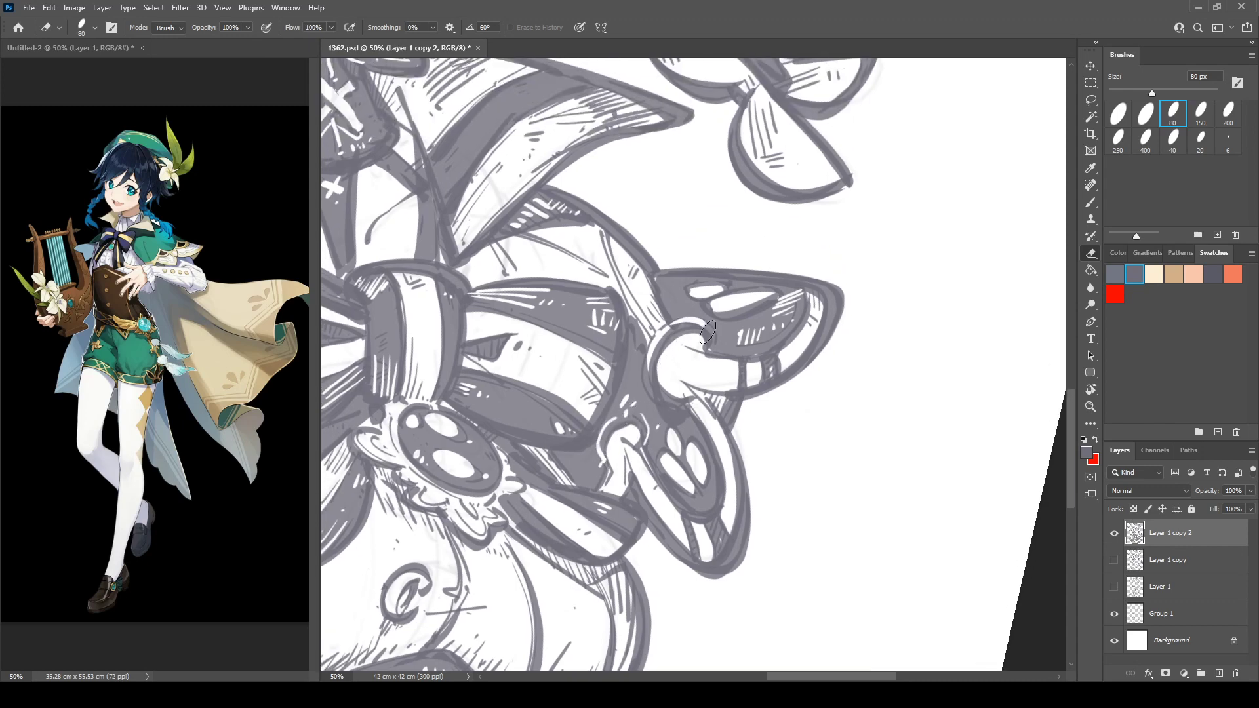
pyautogui.moveTo(727, 327); pyautogui.dragTo(834, 357)
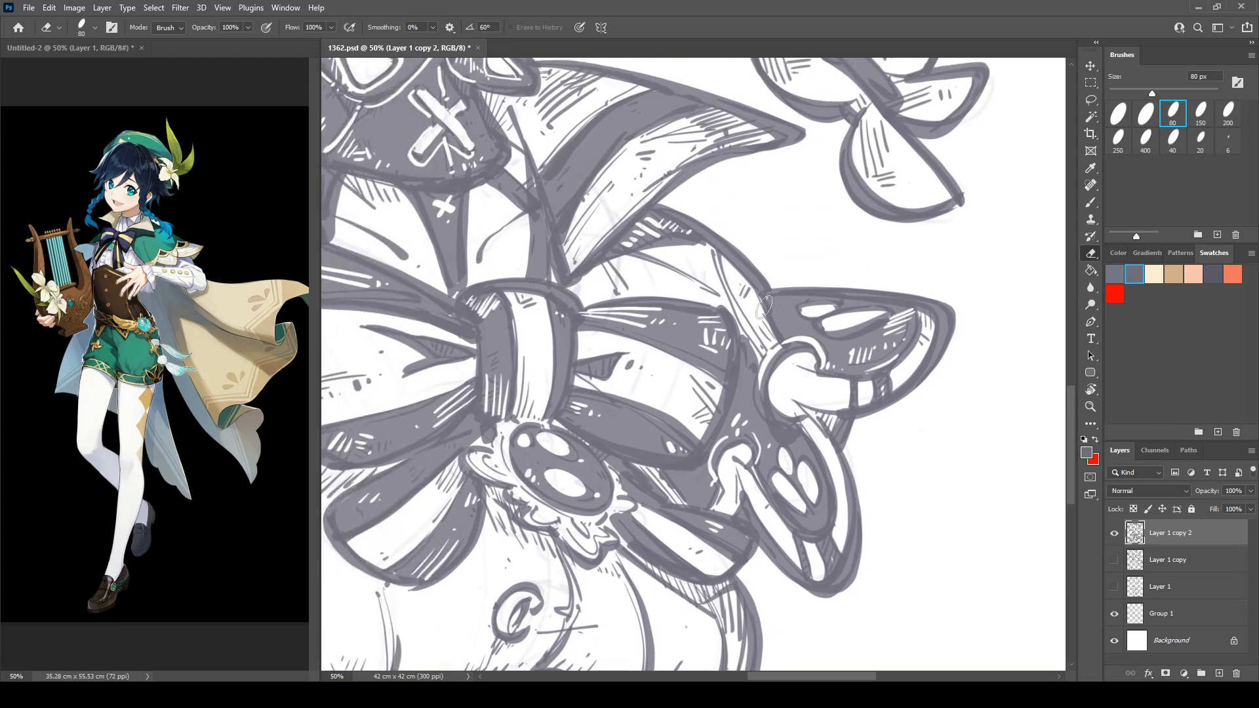
# Thicken the curved seam lines on the sleeves on both sides of the bow.
pyautogui.press('b')
pyautogui.moveTo(715, 250); pyautogui.dragTo(758, 354)
pyautogui.moveTo(636, 267); pyautogui.dragTo(927, 369)
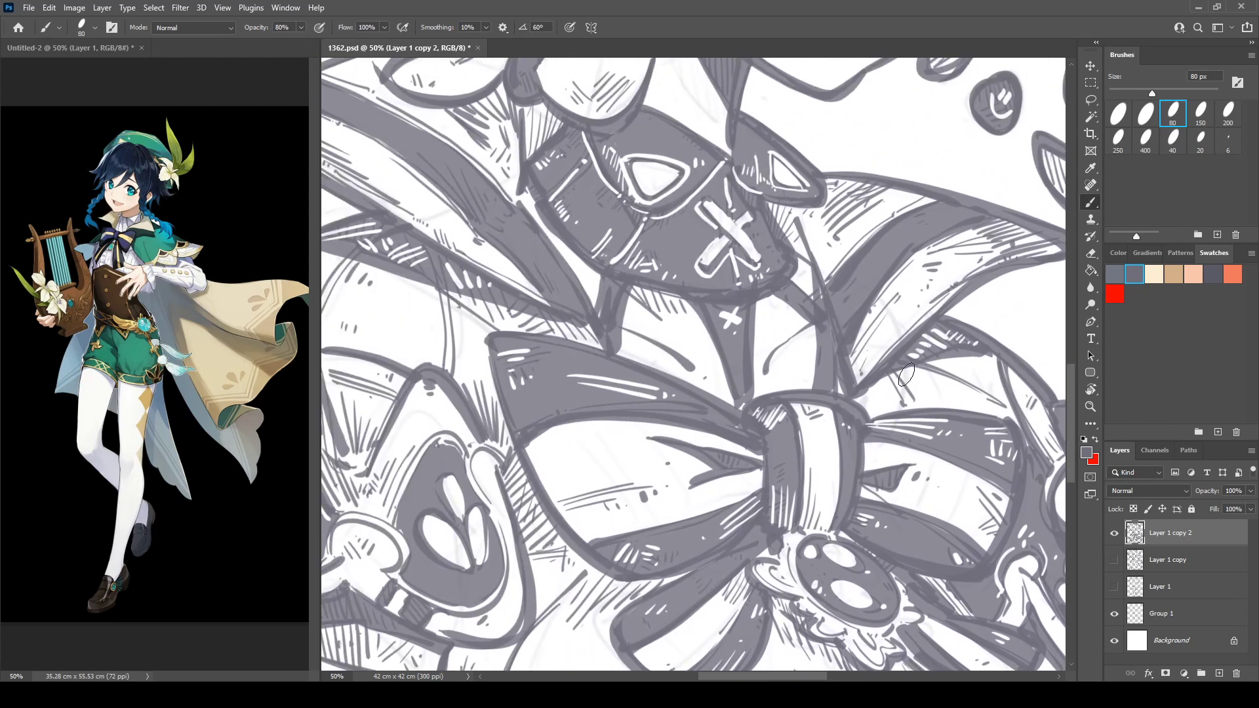
pyautogui.moveTo(681, 431); pyautogui.dragTo(746, 304)
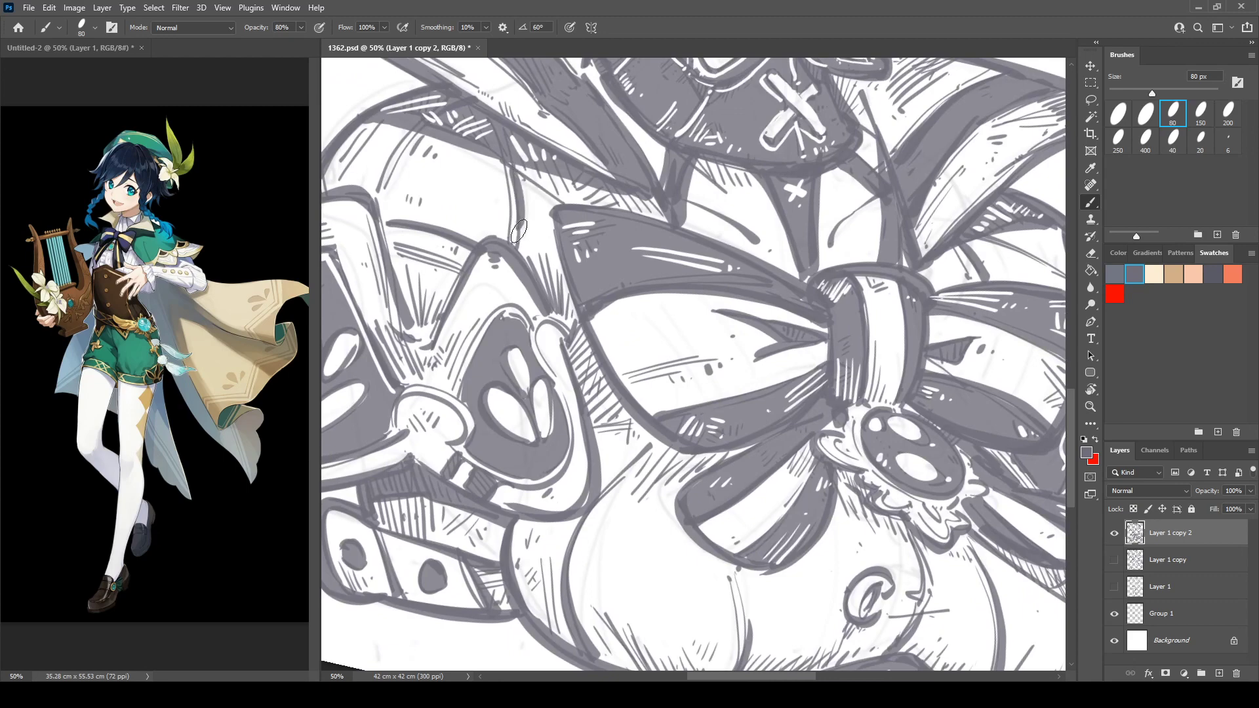
# Add short hatching dashes to the shorts beside the long fold line below the bow.
pyautogui.moveTo(563, 397); pyautogui.dragTo(491, 216)
pyautogui.moveTo(542, 337); pyautogui.dragTo(531, 348)
pyautogui.moveTo(546, 341); pyautogui.dragTo(541, 349)
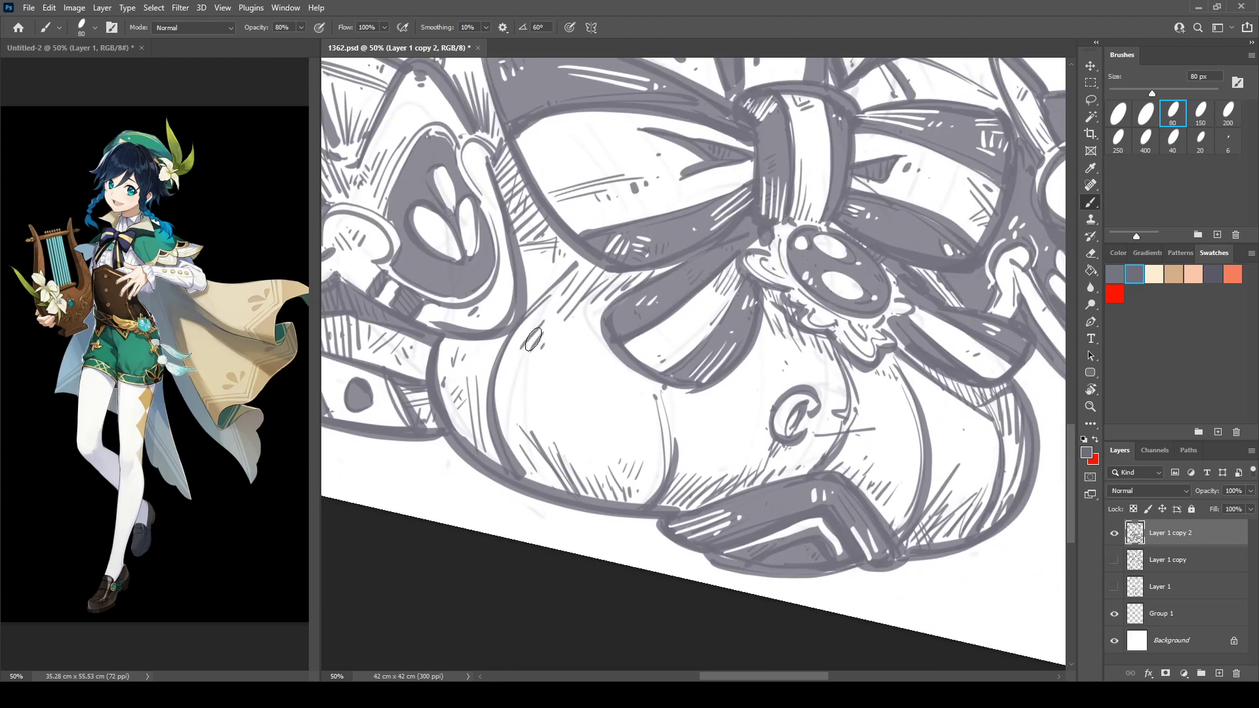
# Fill the shadow on the hair beneath the flower's lower petal with dark gray.
pyautogui.press('r')
pyautogui.moveTo(601, 207); pyautogui.dragTo(541, 264)
pyautogui.press('e')
pyautogui.moveTo(537, 404)
pyautogui.mouseDown()
pyautogui.moveTo(581, 422)
pyautogui.moveTo(574, 466)
pyautogui.moveTo(669, 607)
pyautogui.mouseUp()
pyautogui.moveTo(709, 150)
pyautogui.mouseDown()
pyautogui.moveTo(789, 262)
pyautogui.moveTo(655, 357)
pyautogui.mouseUp()
pyautogui.moveTo(748, 282); pyautogui.dragTo(710, 321)
pyautogui.moveTo(480, 246); pyautogui.dragTo(931, 354)
pyautogui.press('r')
pyautogui.press('Escape')
pyautogui.moveTo(866, 151); pyautogui.dragTo(883, 376)
pyautogui.moveTo(624, 273); pyautogui.dragTo(839, 224)
pyautogui.press('b')
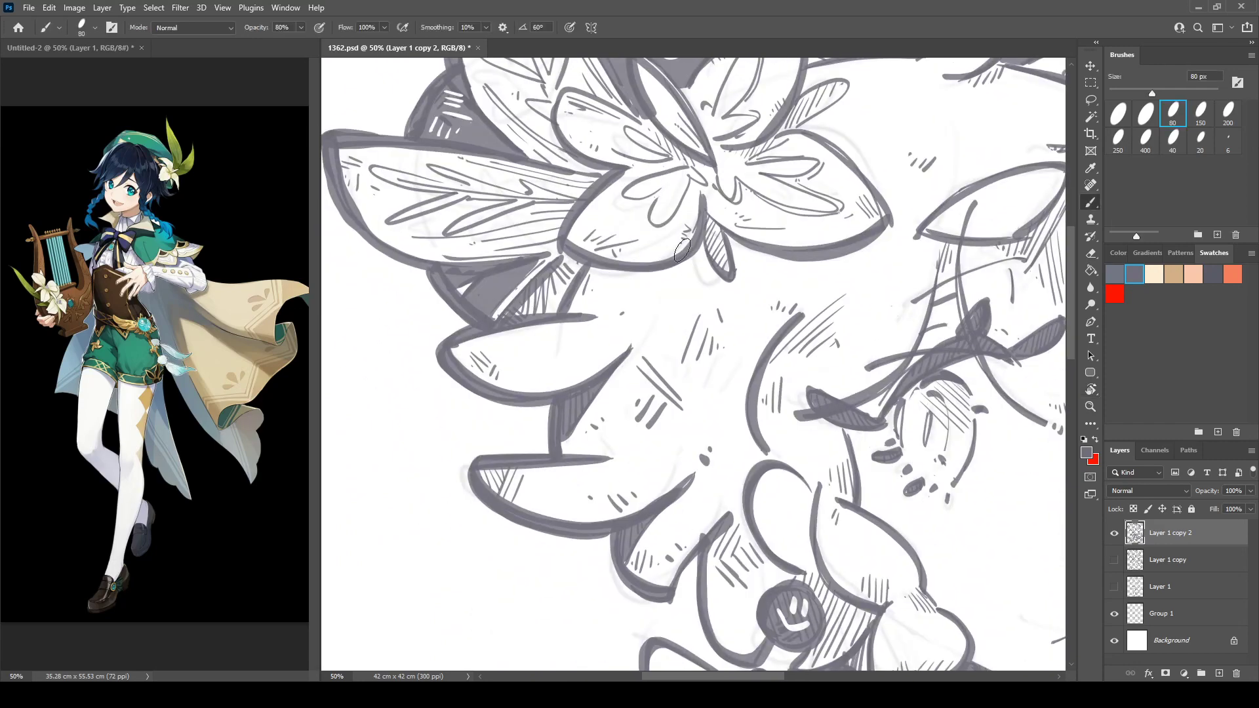
pyautogui.moveTo(684, 263); pyautogui.dragTo(579, 289)
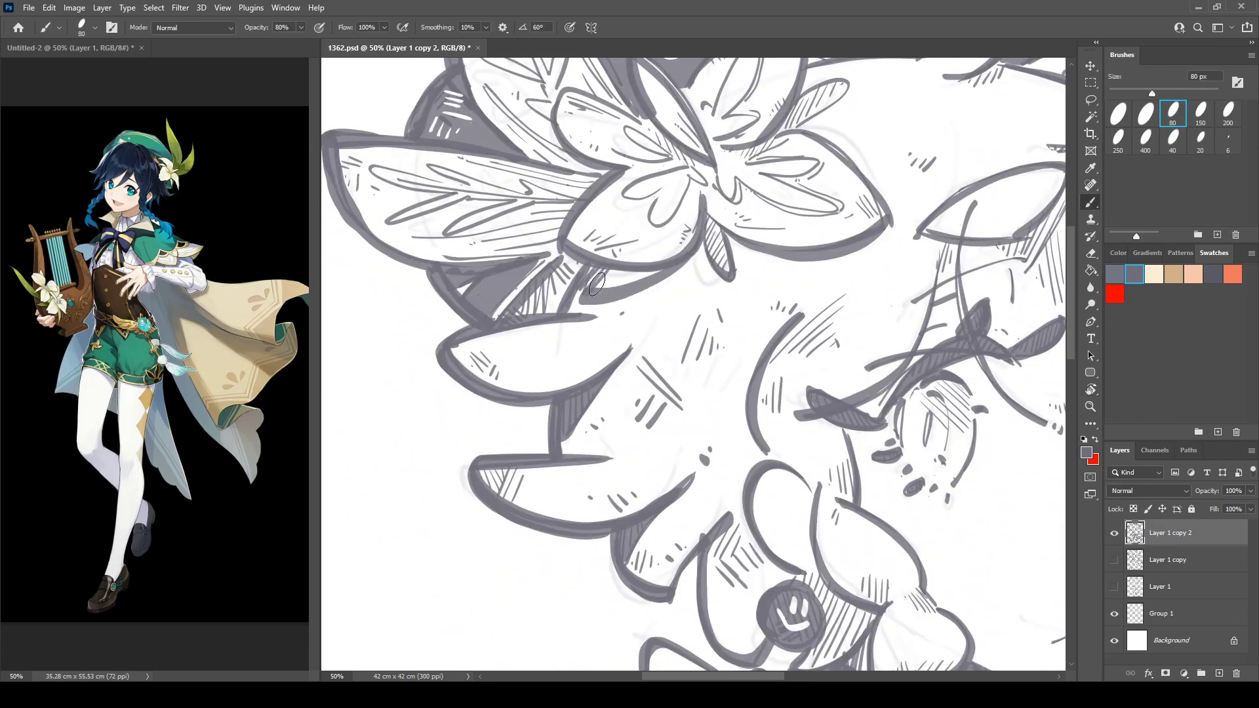
# Fill the hanging hair strand beside the cheek, below the far eye's lashes, with dark gray.
pyautogui.moveTo(896, 476)
pyautogui.mouseDown()
pyautogui.moveTo(694, 420)
pyautogui.moveTo(728, 351)
pyautogui.moveTo(665, 235)
pyautogui.moveTo(475, 280)
pyautogui.mouseUp()
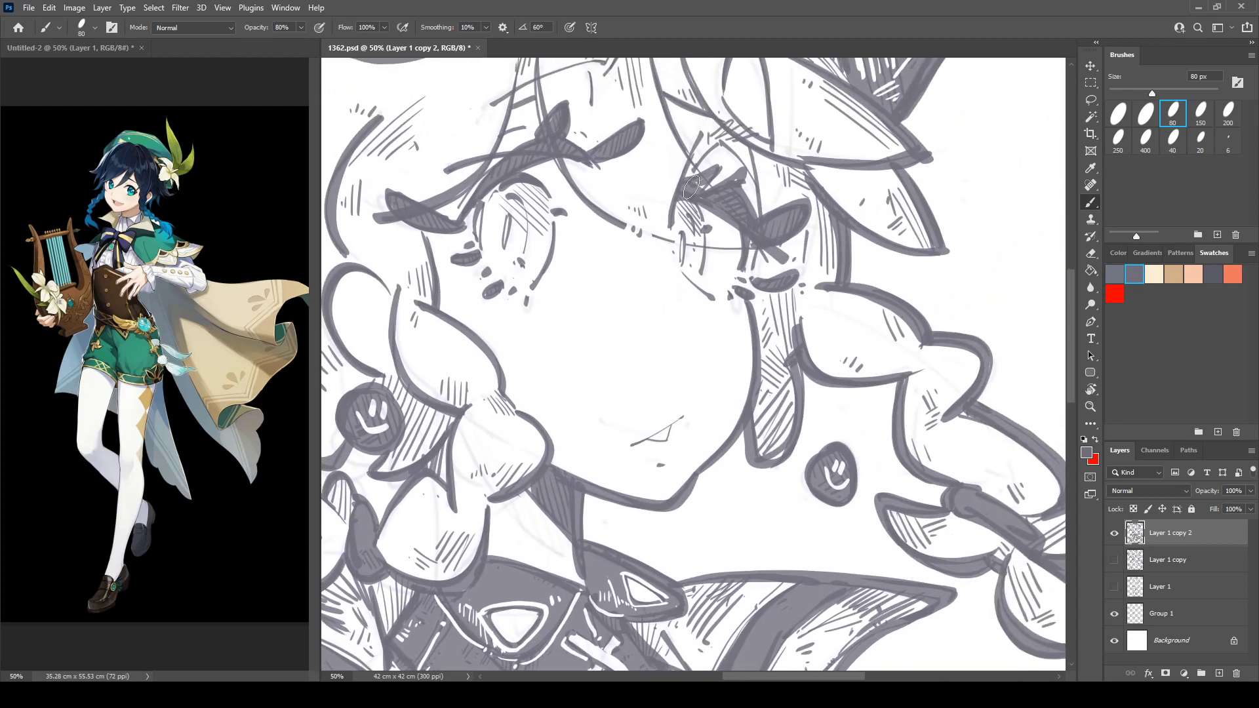
pyautogui.hotkey('ctrl', '-')
pyautogui.hotkey('ctrl', '-')
pyautogui.hotkey('ctrl', '-')
pyautogui.hotkey('ctrl', '-')
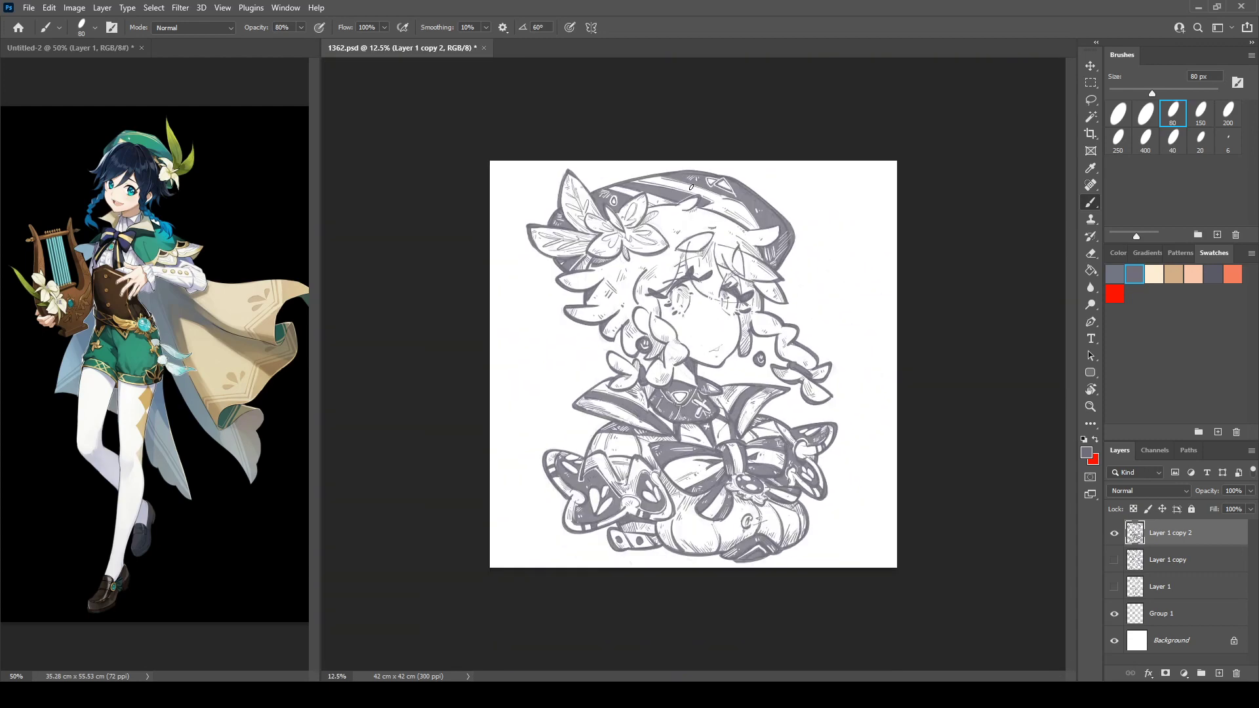
pyautogui.hotkey('ctrl', '+')
pyautogui.hotkey('ctrl', '+')
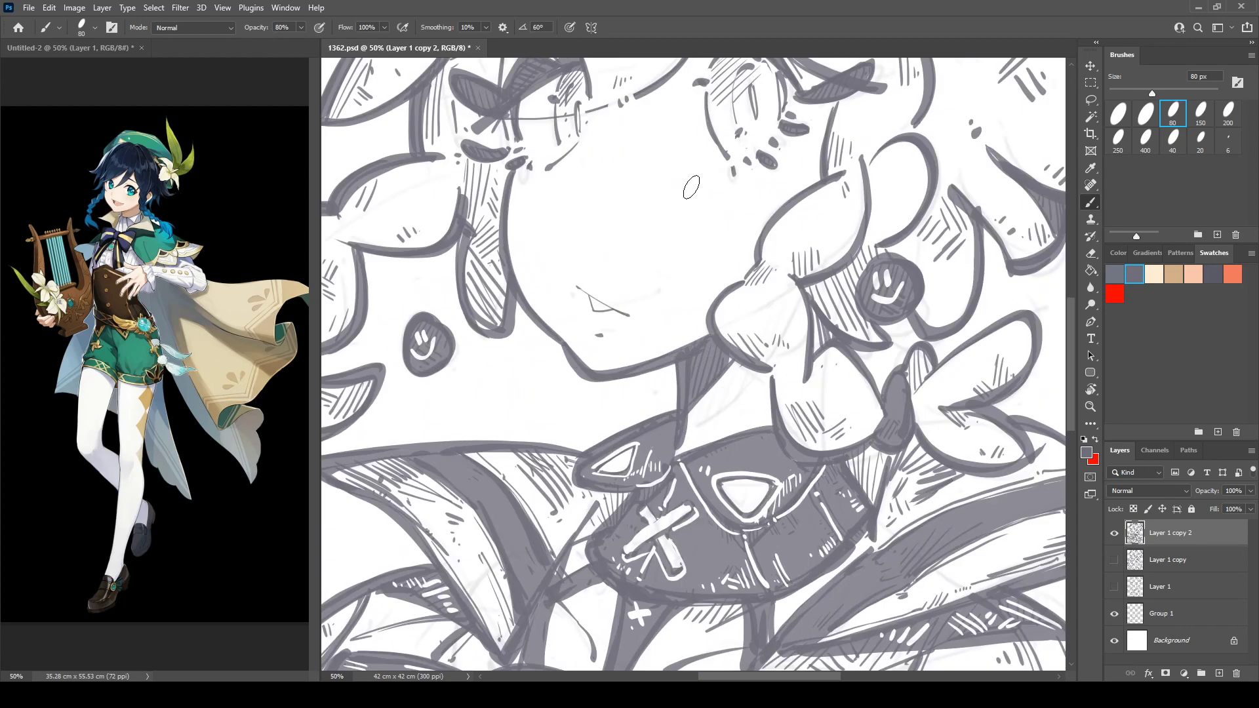
pyautogui.moveTo(515, 341); pyautogui.dragTo(674, 599)
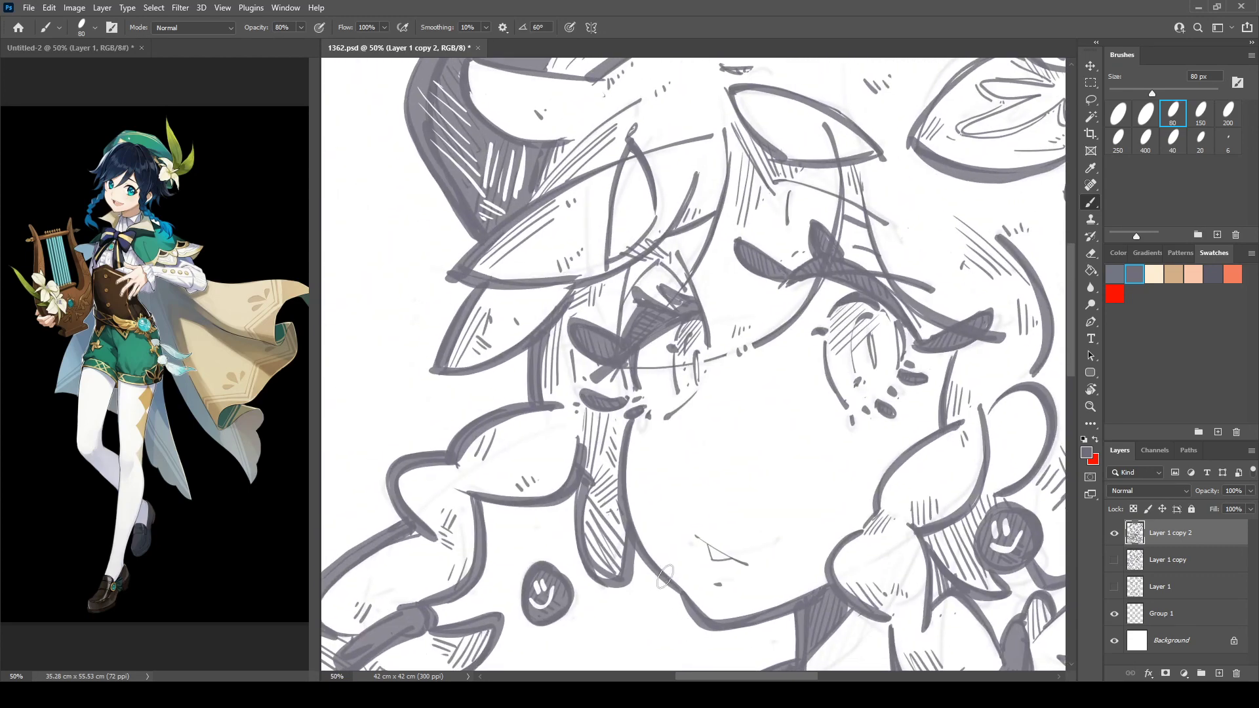
pyautogui.press('r')
pyautogui.moveTo(641, 466)
pyautogui.mouseDown()
pyautogui.moveTo(660, 290)
pyautogui.moveTo(649, 295)
pyautogui.mouseUp()
pyautogui.moveTo(600, 217)
pyautogui.mouseDown()
pyautogui.moveTo(594, 309)
pyautogui.moveTo(599, 250)
pyautogui.moveTo(621, 236)
pyautogui.moveTo(618, 212)
pyautogui.moveTo(614, 297)
pyautogui.moveTo(625, 227)
pyautogui.moveTo(626, 337)
pyautogui.moveTo(614, 353)
pyautogui.moveTo(604, 279)
pyautogui.moveTo(622, 371)
pyautogui.moveTo(629, 346)
pyautogui.moveTo(625, 336)
pyautogui.moveTo(605, 373)
pyautogui.moveTo(620, 381)
pyautogui.moveTo(606, 325)
pyautogui.mouseUp()
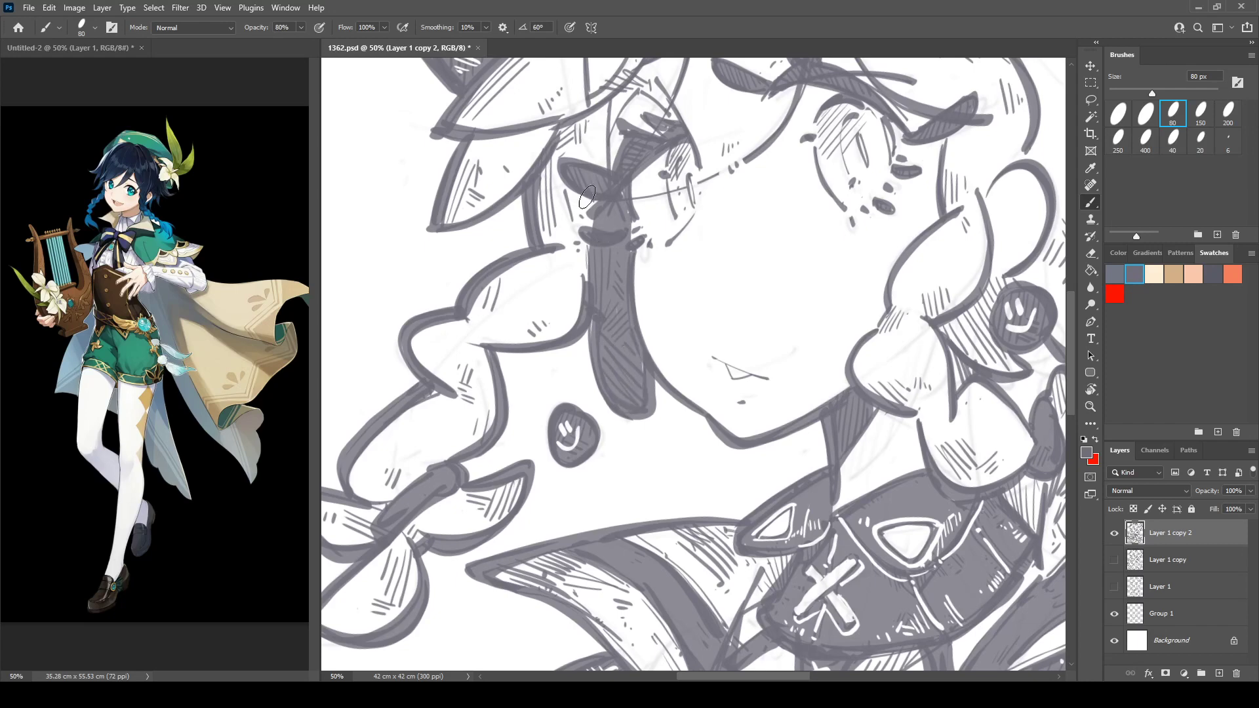
# Erase highlight outlines around the far eye's lower lashes and hatching highlights into the dark hair strand beside the cheek.
pyautogui.press('e')
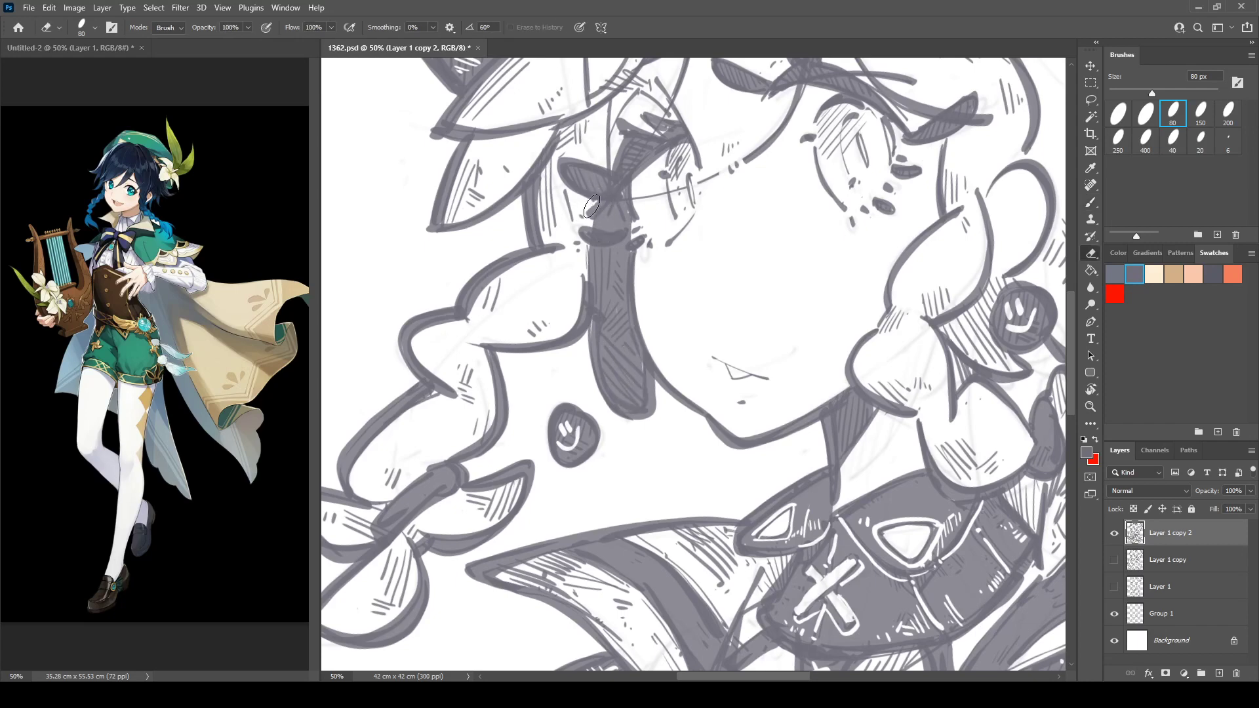
pyautogui.moveTo(620, 217)
pyautogui.mouseDown()
pyautogui.moveTo(586, 224)
pyautogui.moveTo(613, 235)
pyautogui.moveTo(576, 229)
pyautogui.moveTo(588, 249)
pyautogui.moveTo(632, 235)
pyautogui.moveTo(630, 256)
pyautogui.moveTo(651, 240)
pyautogui.moveTo(607, 280)
pyautogui.moveTo(600, 256)
pyautogui.moveTo(594, 308)
pyautogui.mouseUp()
pyautogui.moveTo(607, 253)
pyautogui.mouseDown()
pyautogui.moveTo(615, 324)
pyautogui.moveTo(621, 283)
pyautogui.moveTo(635, 284)
pyautogui.moveTo(617, 323)
pyautogui.mouseUp()
pyautogui.moveTo(613, 340)
pyautogui.mouseDown()
pyautogui.moveTo(631, 324)
pyautogui.moveTo(628, 403)
pyautogui.mouseUp()
pyautogui.moveTo(604, 348)
pyautogui.mouseDown()
pyautogui.moveTo(636, 393)
pyautogui.moveTo(639, 379)
pyautogui.mouseUp()
pyautogui.moveTo(613, 331); pyautogui.dragTo(679, 606)
pyautogui.press('b')
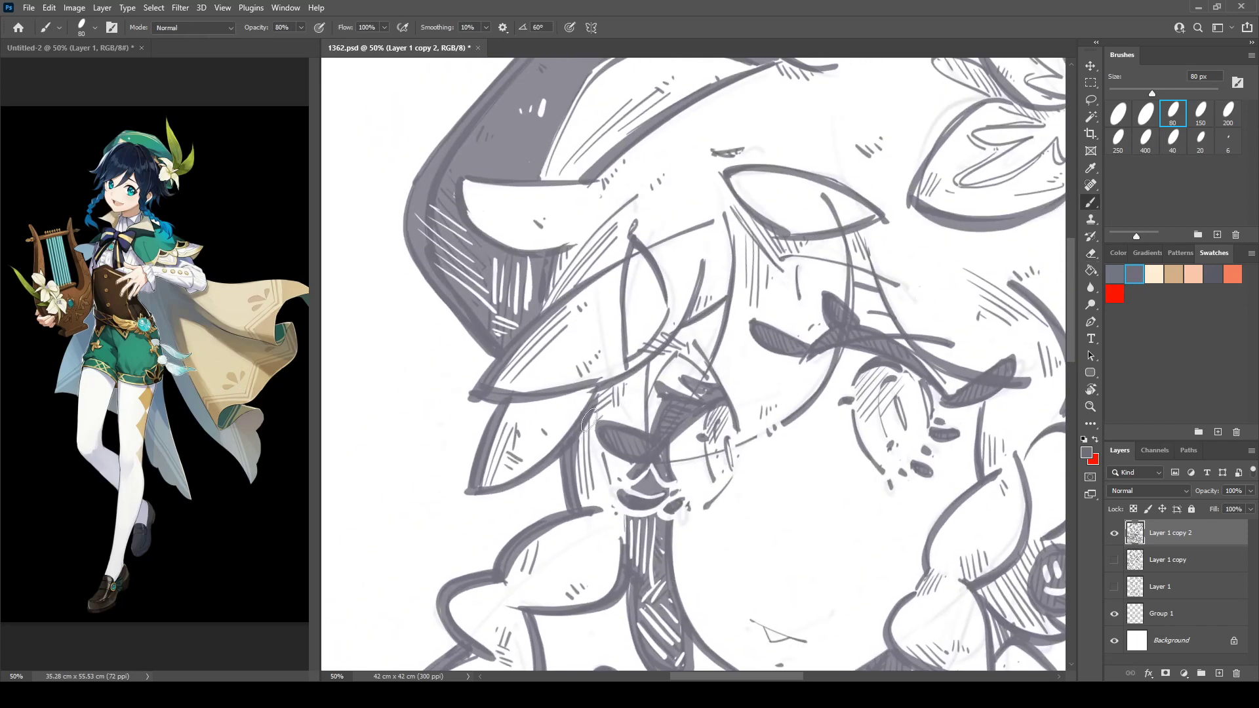
# Examine the whole drawing mirrored and unmirrored, with the canvas rotation reset to 0°.
pyautogui.moveTo(717, 289); pyautogui.dragTo(622, 201)
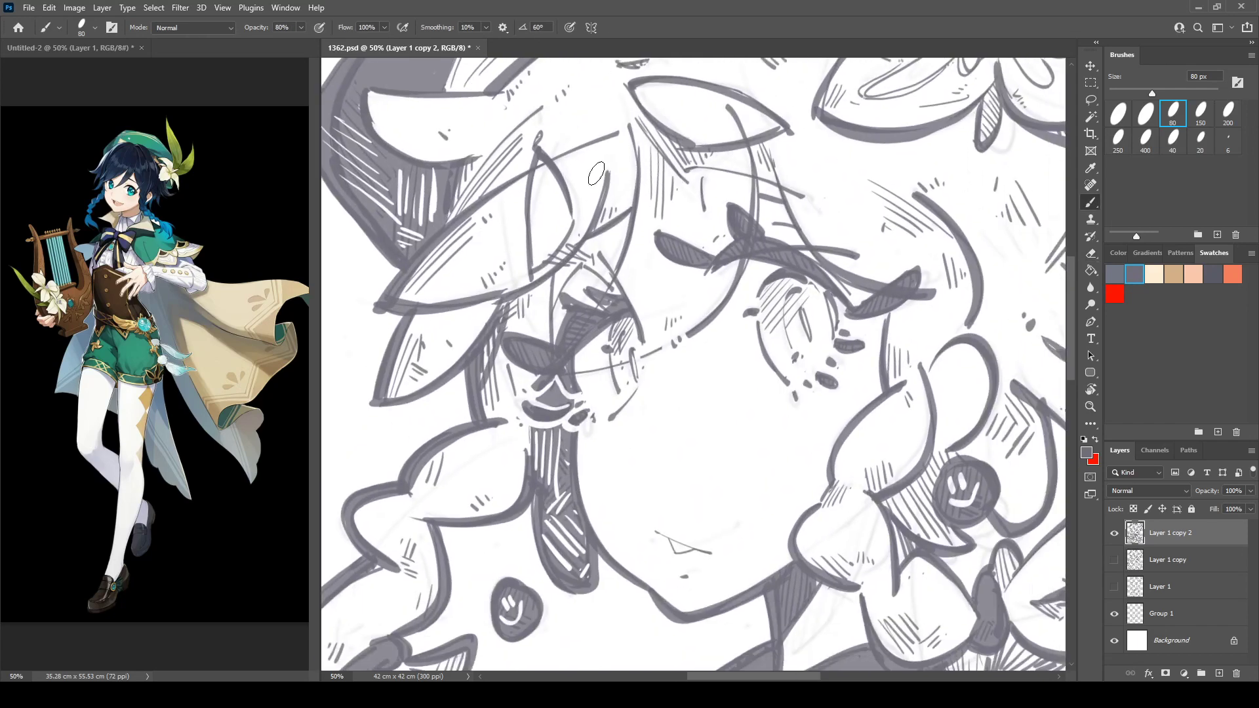
pyautogui.hotkey('ctrl', '-')
pyautogui.hotkey('ctrl', '-')
pyautogui.hotkey('ctrl', '-')
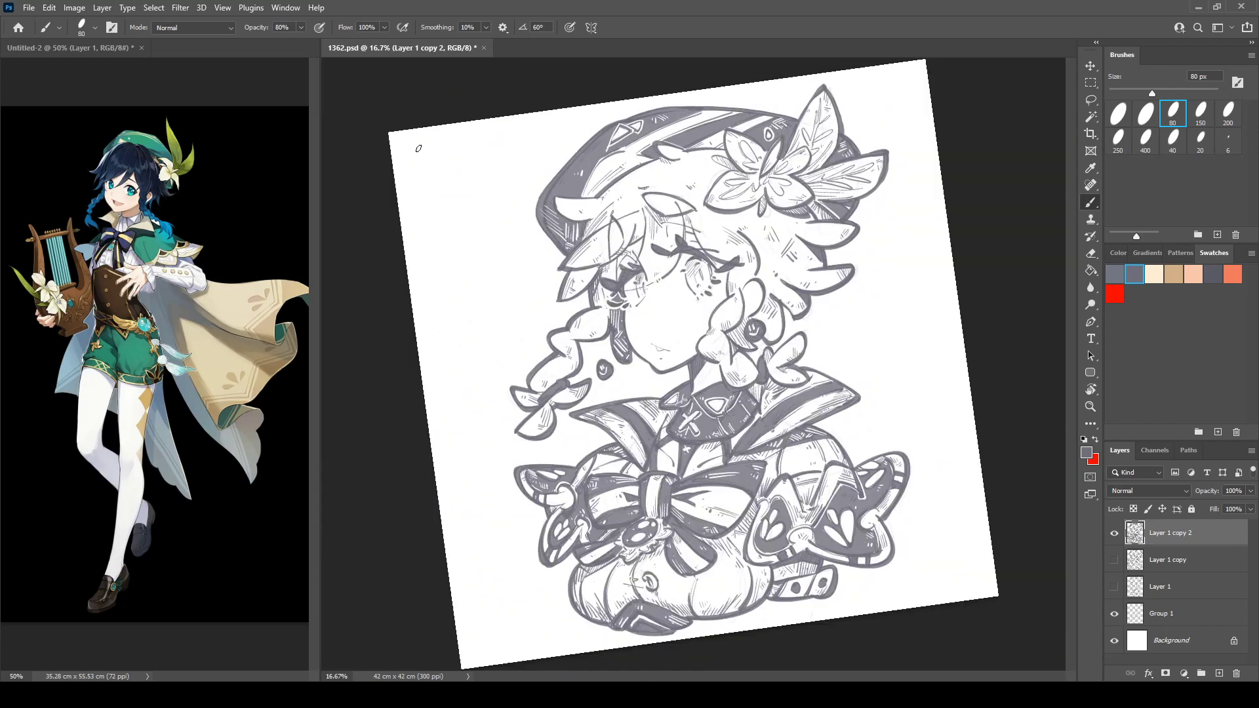
pyautogui.hotkey('ctrl', 'shift', 'h')
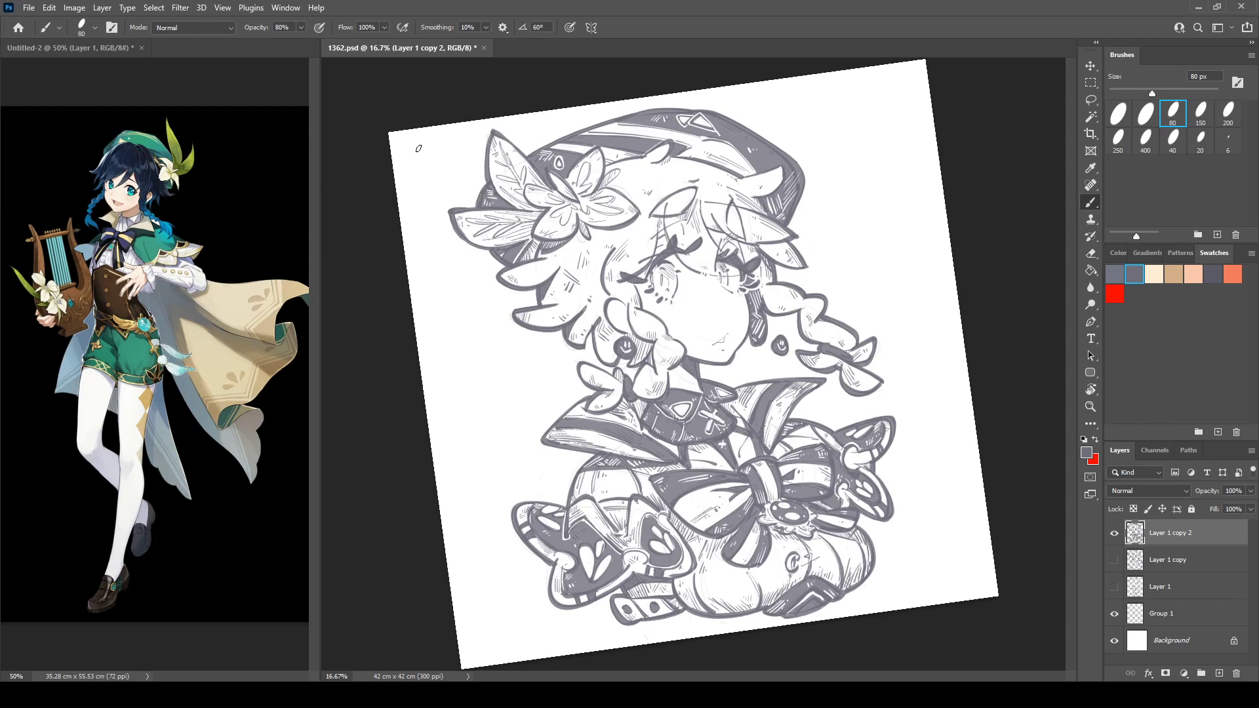
pyautogui.press('r')
pyautogui.click(200, 27)
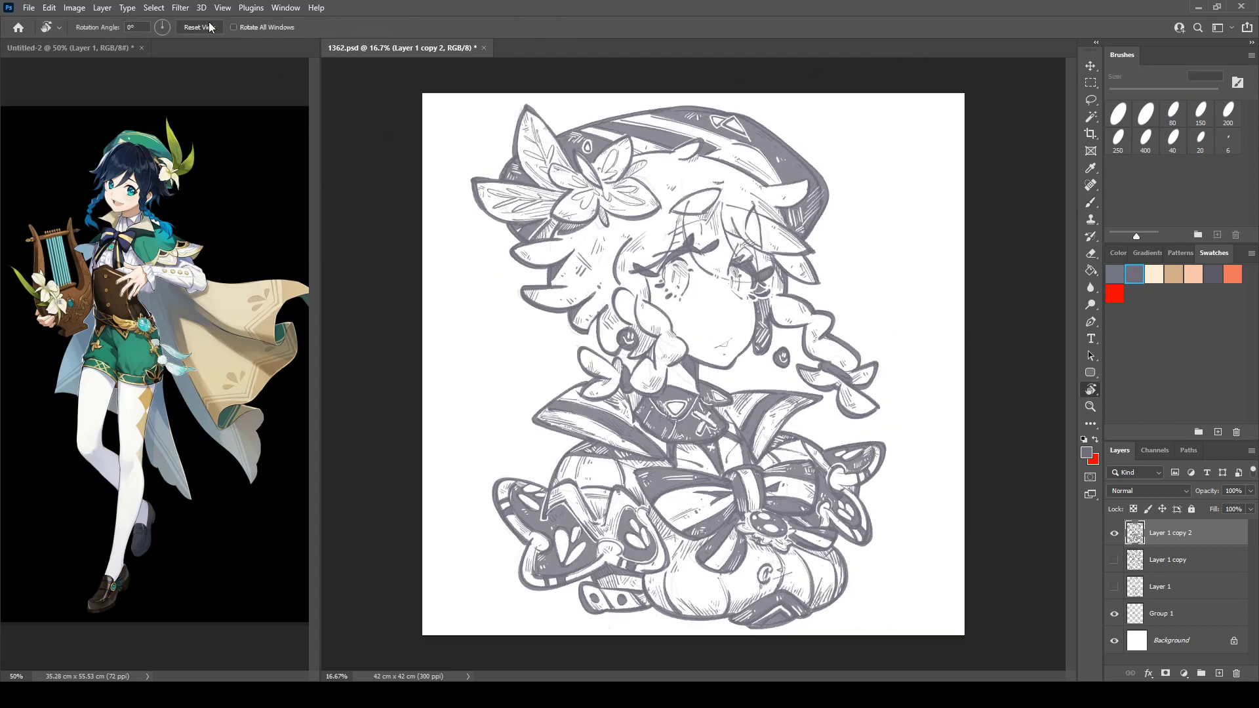
pyautogui.hotkey('ctrl', 'shift', 'h')
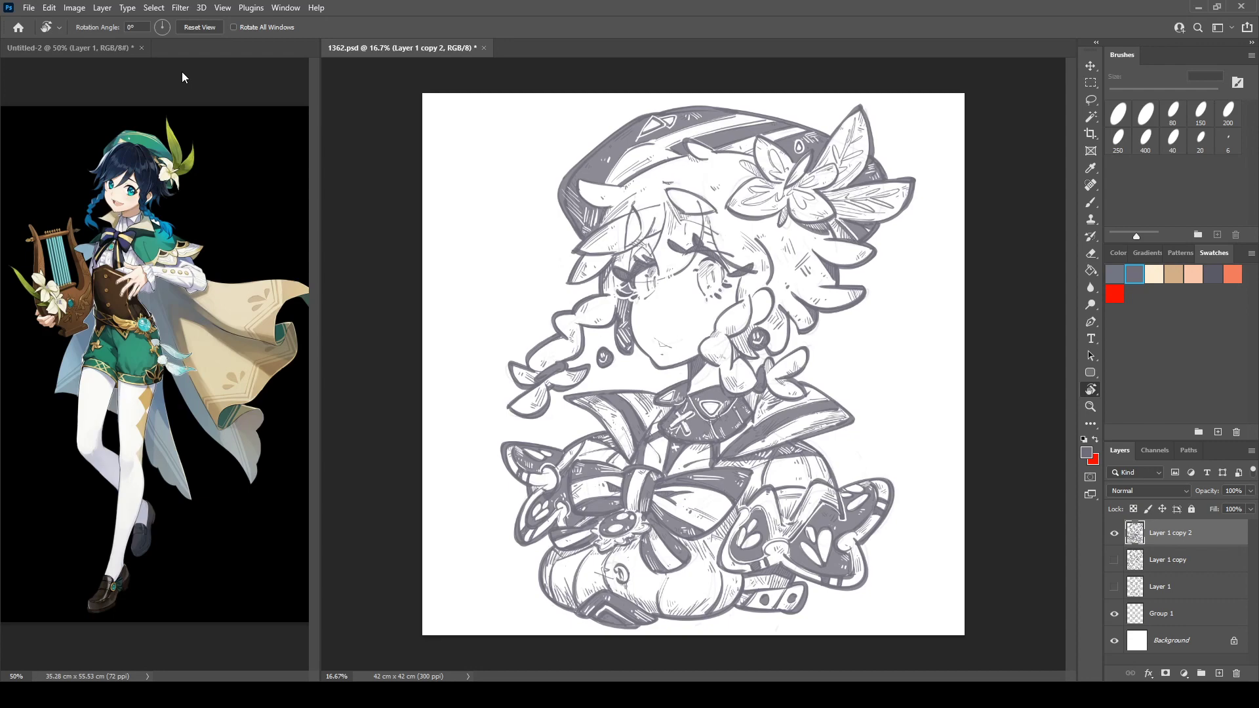
# Duplicate the Layer 1 copy 2 line art layer, then hide the original and move it below Layer 1 copy.
pyautogui.hotkey('ctrl', '+')
pyautogui.hotkey('ctrl', '+')
pyautogui.hotkey('ctrl', '+')
pyautogui.hotkey('ctrl', '+')
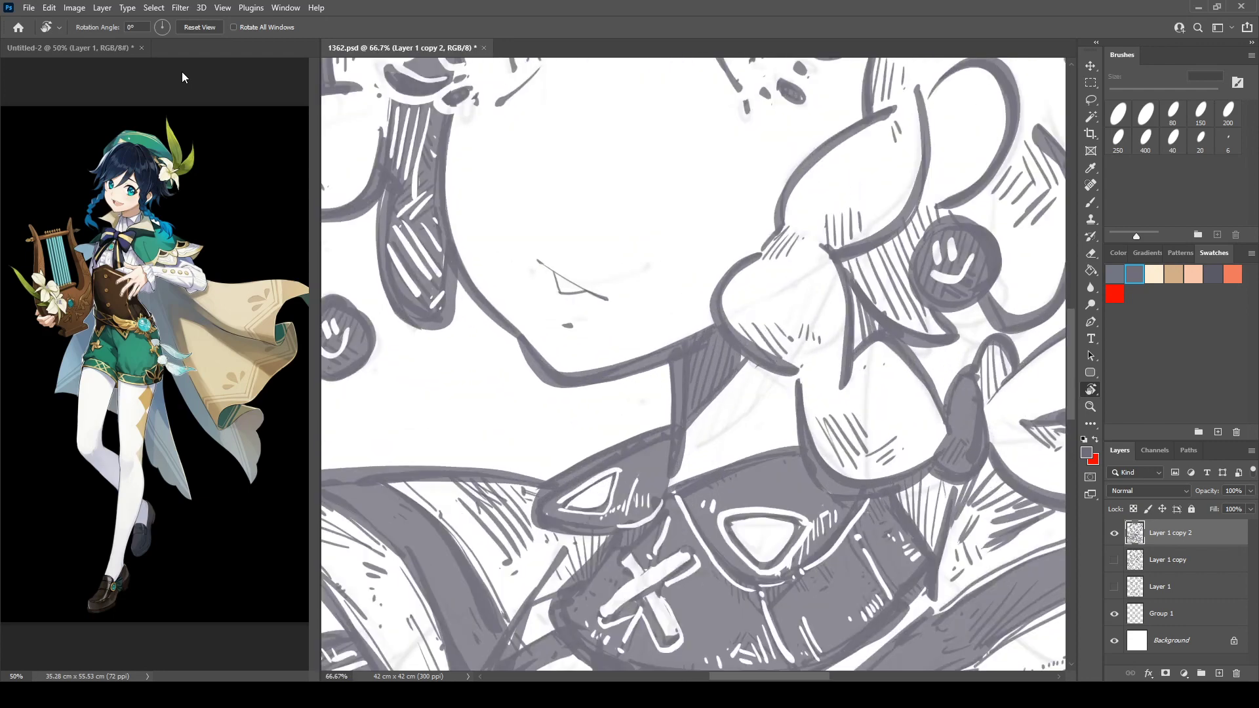
pyautogui.hotkey('ctrl', 'j')
pyautogui.click(1115, 560)
pyautogui.moveTo(1174, 562); pyautogui.dragTo(1203, 599)
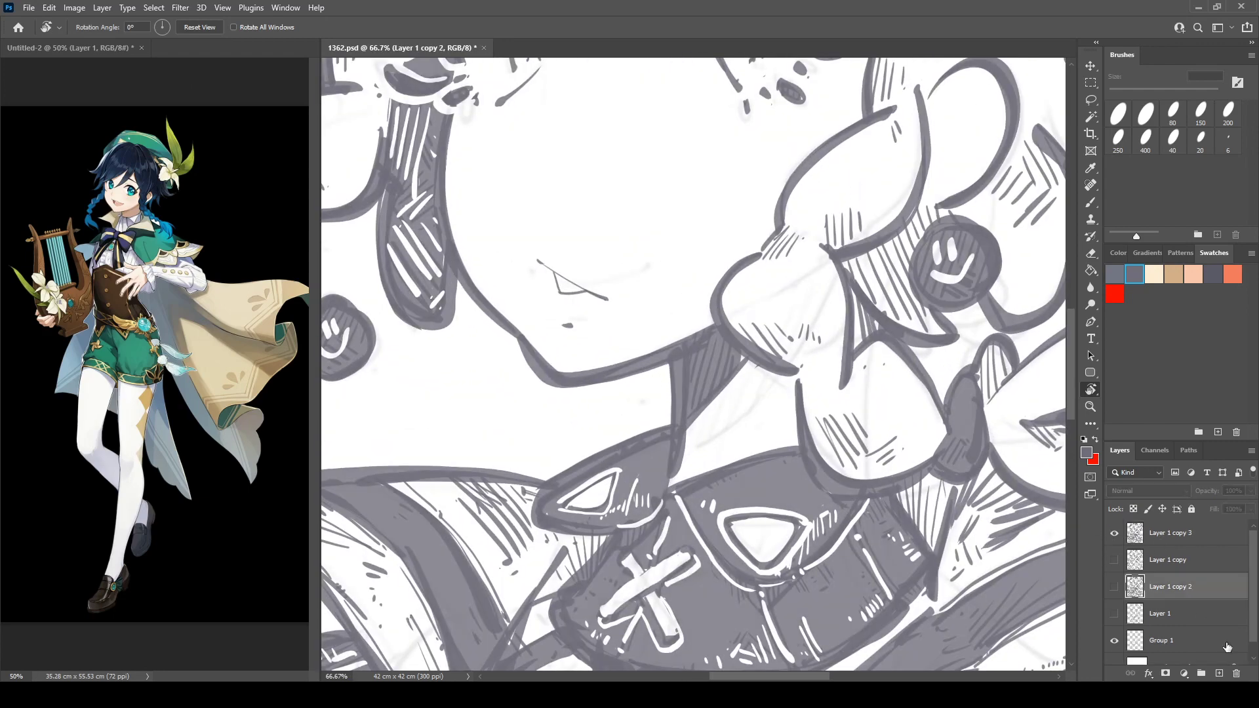
# Add a new empty layer for color and place it directly beneath the visible line art layer.
pyautogui.click(1221, 674)
pyautogui.moveTo(819, 378); pyautogui.dragTo(861, 619)
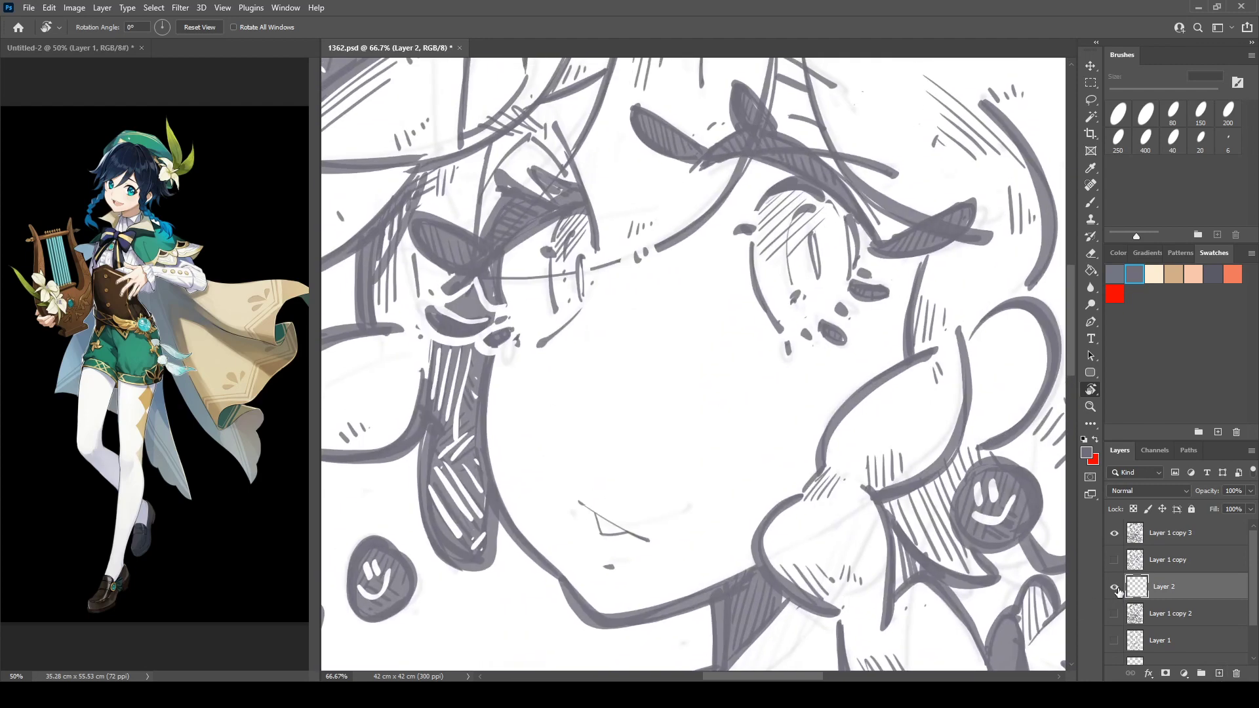
pyautogui.moveTo(1139, 593); pyautogui.dragTo(1144, 554)
pyautogui.moveTo(643, 363); pyautogui.dragTo(660, 438)
# Enlarge the character's face in the reference image and set the brush color to a bright cyan matching the eyes.
pyautogui.press('b')
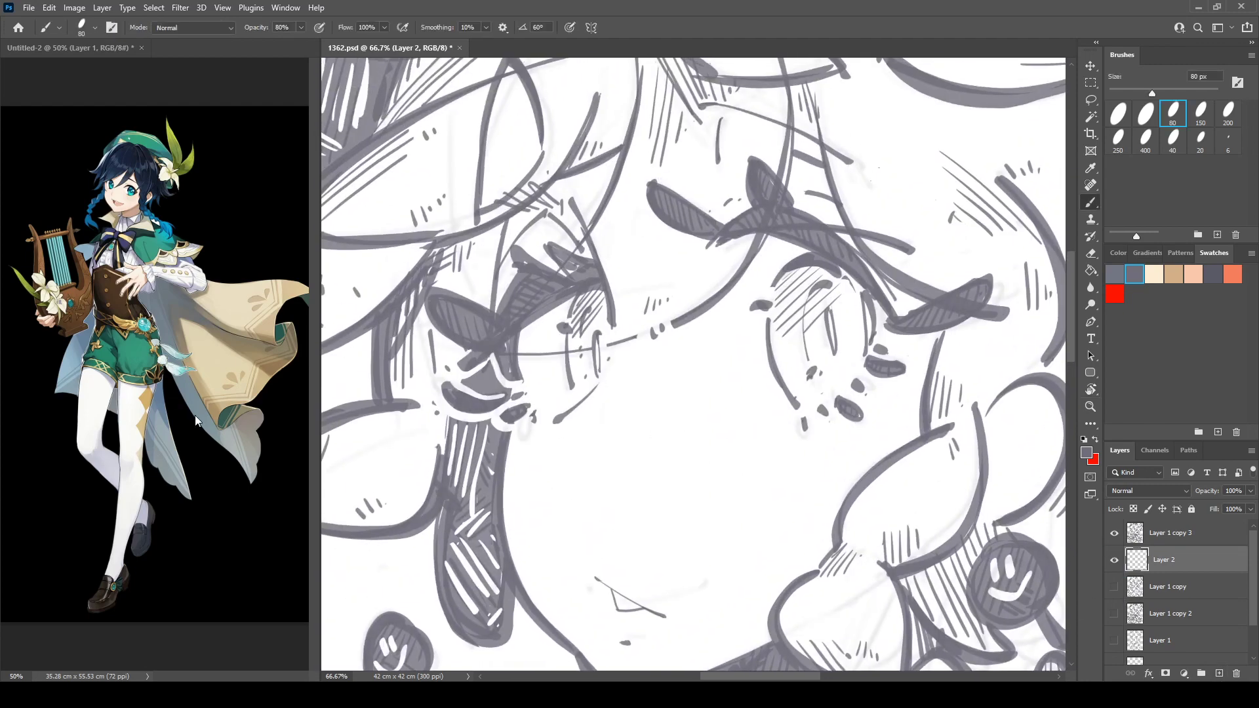
pyautogui.click(165, 190)
pyautogui.hotkey('ctrl', '+')
pyautogui.hotkey('ctrl', '+')
pyautogui.hotkey('ctrl', '+')
pyautogui.moveTo(168, 194); pyautogui.dragTo(200, 473)
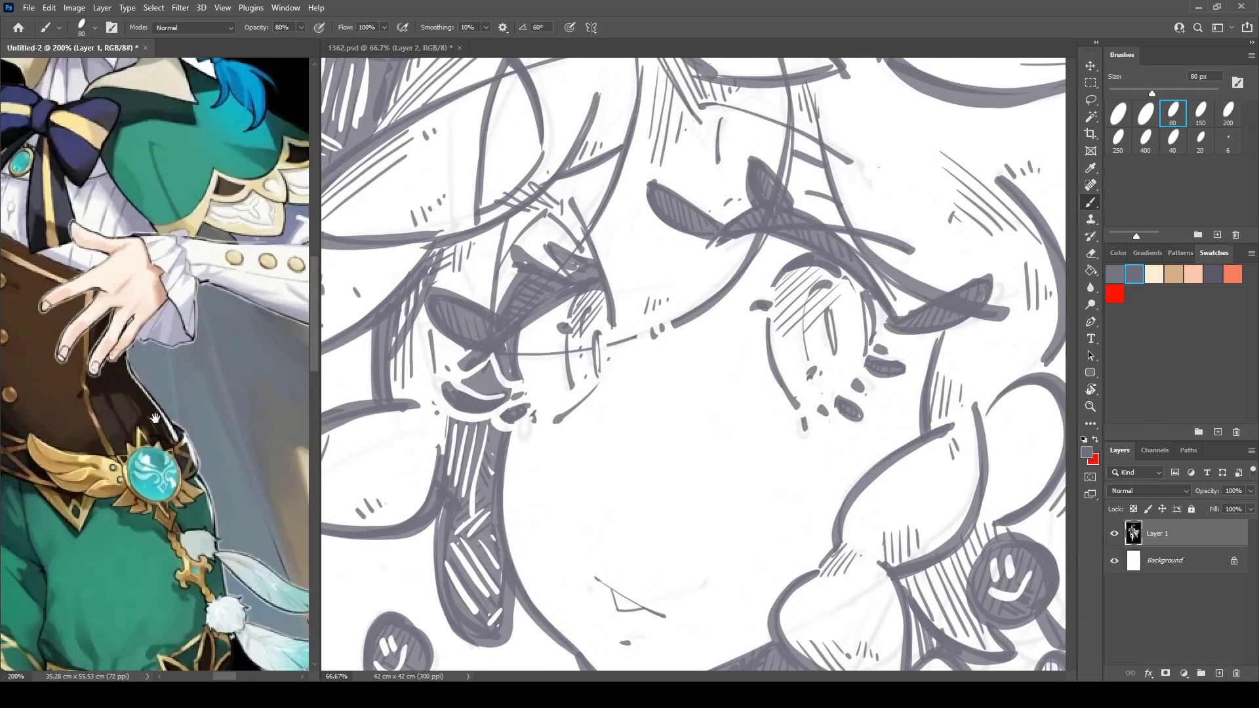
pyautogui.moveTo(98, 197); pyautogui.dragTo(135, 482)
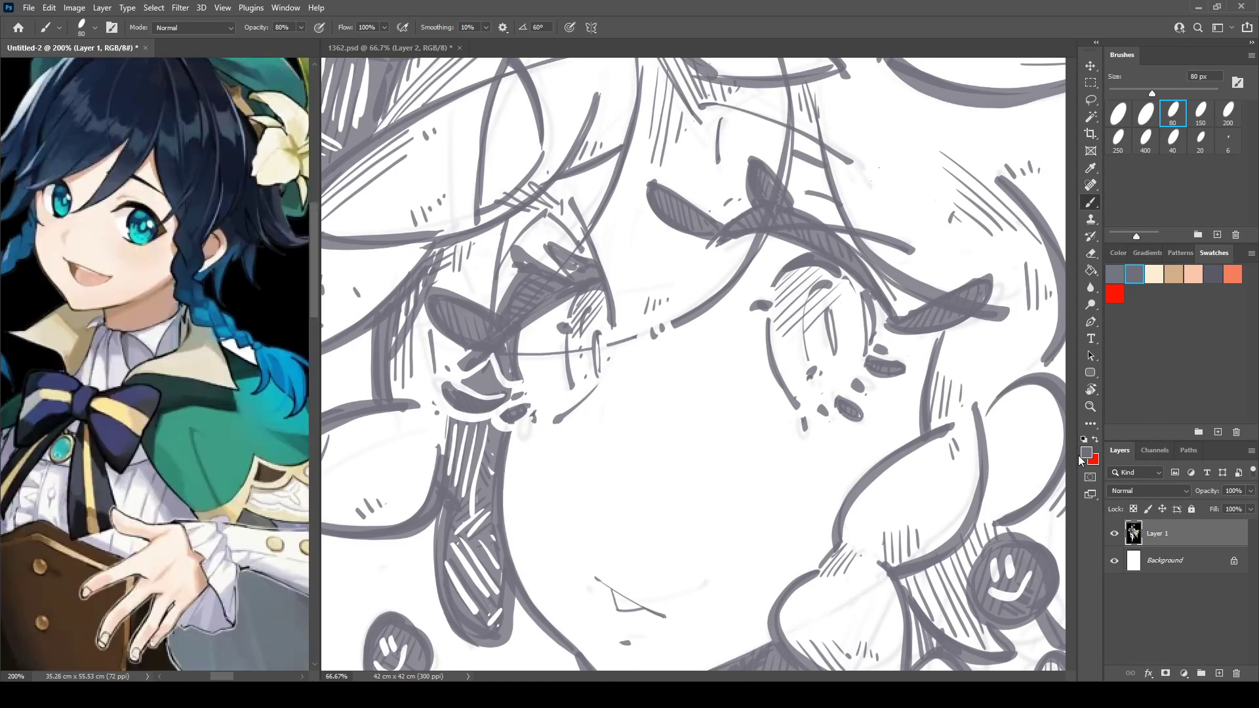
pyautogui.press('i')
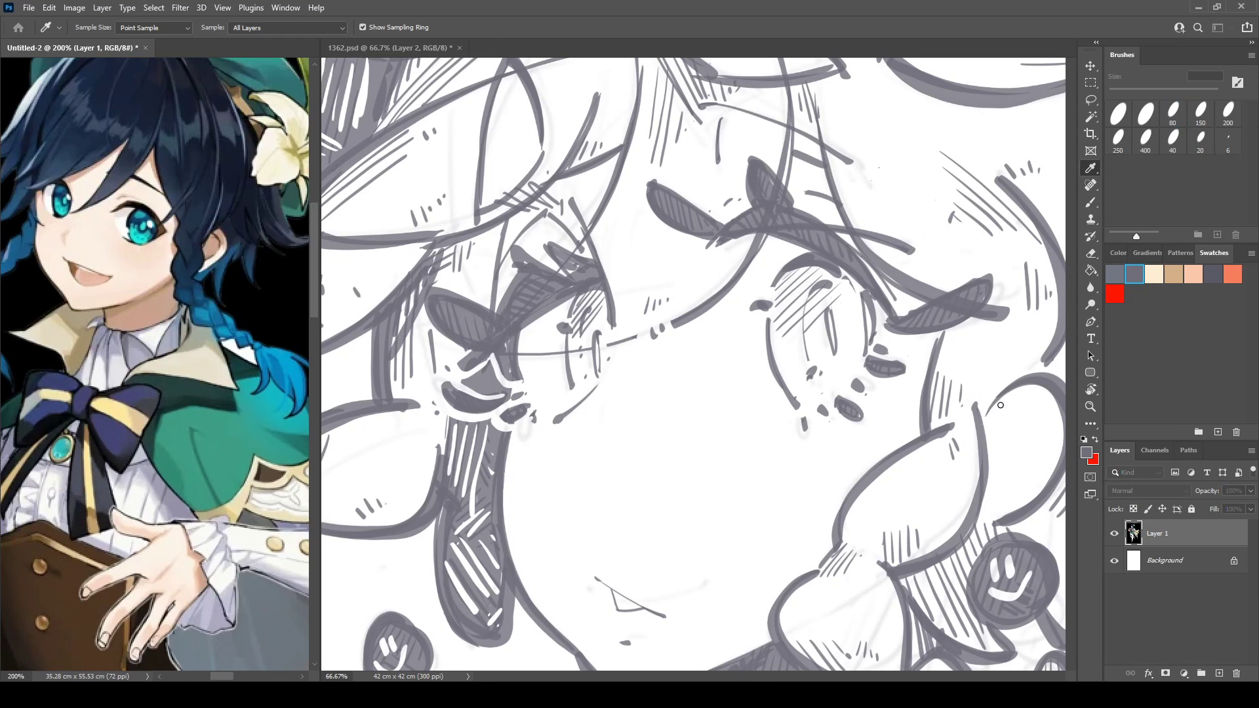
pyautogui.press('b')
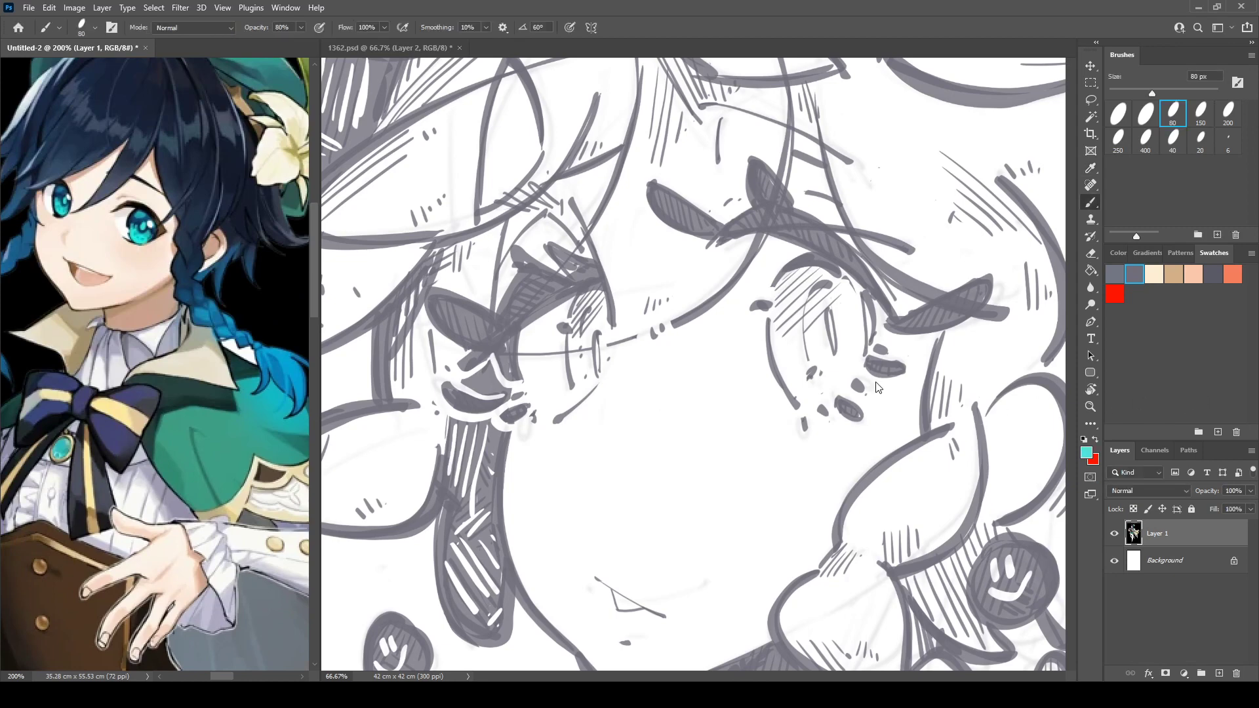
# Paint the far eye's iris bright cyan on the new layer beneath the line art, using a larger brush.
pyautogui.click(586, 326)
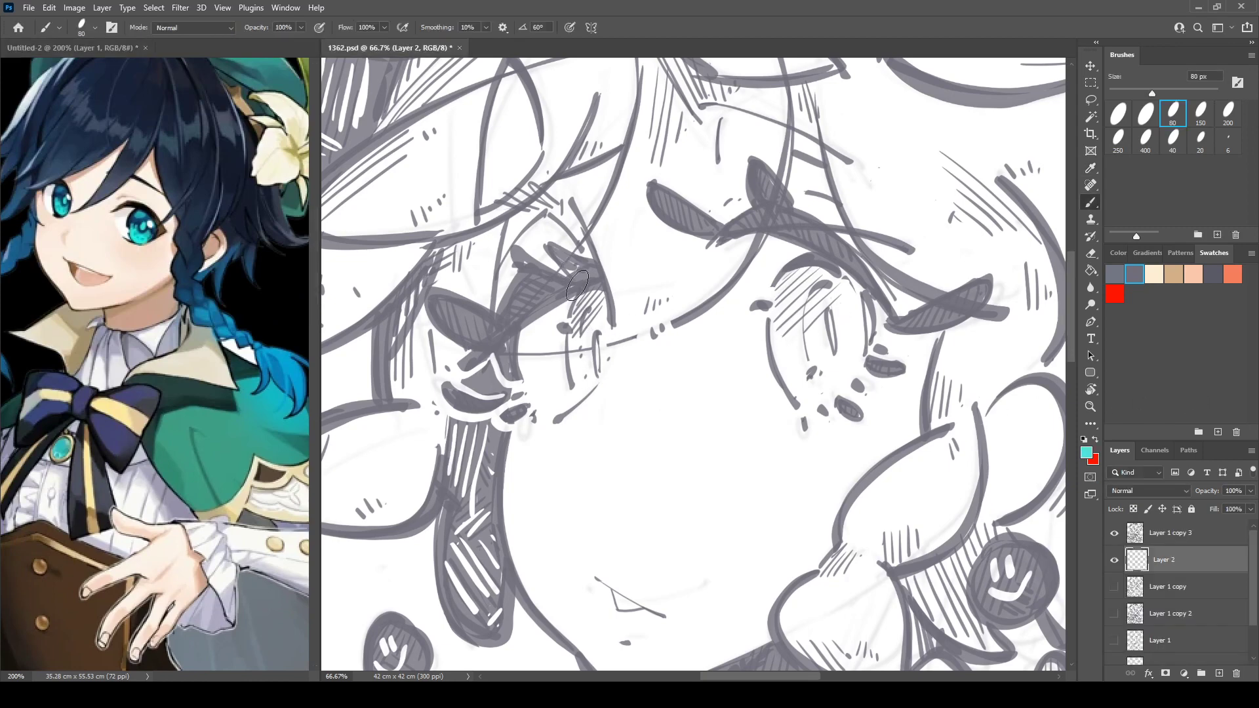
pyautogui.press(']')
pyautogui.press(']')
pyautogui.moveTo(577, 295)
pyautogui.mouseDown()
pyautogui.moveTo(583, 367)
pyautogui.moveTo(599, 299)
pyautogui.moveTo(605, 360)
pyautogui.moveTo(621, 206)
pyautogui.moveTo(602, 250)
pyautogui.mouseUp()
pyautogui.press('e')
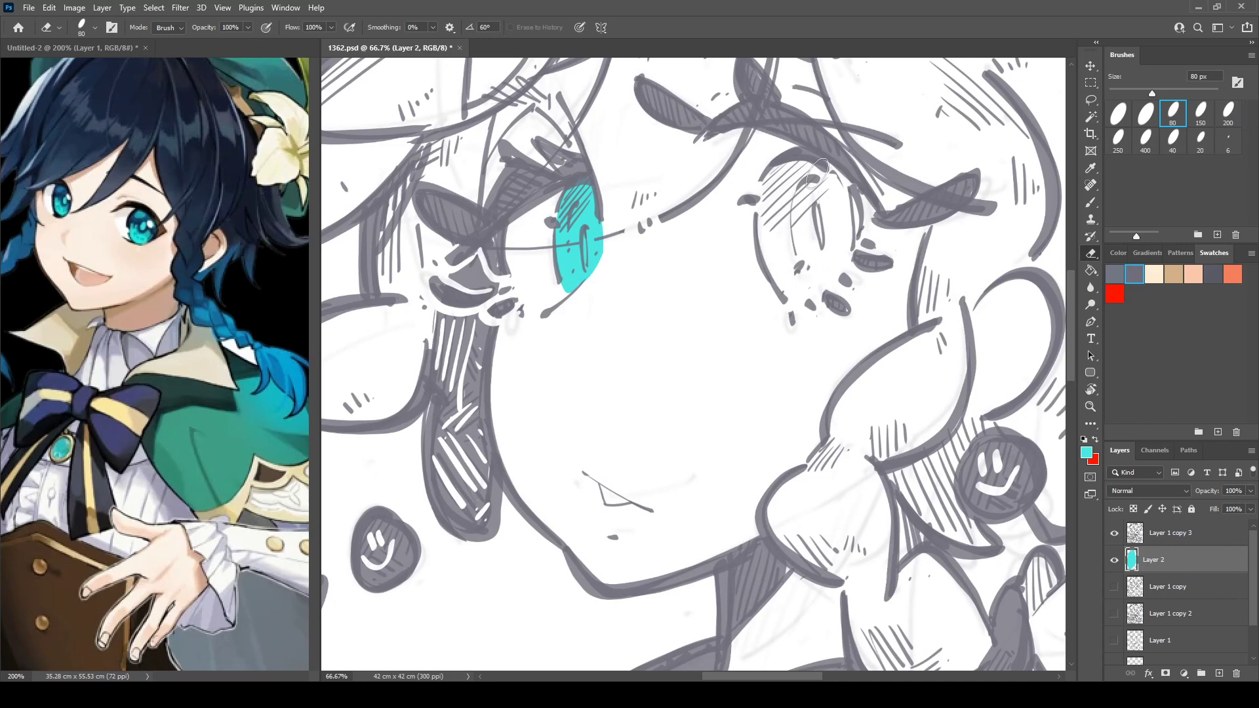
# Paint the near eye's iris bright cyan and erase the color that spills past its outline.
pyautogui.press('b')
pyautogui.moveTo(808, 174)
pyautogui.mouseDown()
pyautogui.moveTo(772, 212)
pyautogui.moveTo(774, 177)
pyautogui.moveTo(786, 172)
pyautogui.moveTo(801, 209)
pyautogui.moveTo(799, 167)
pyautogui.moveTo(843, 186)
pyautogui.moveTo(810, 273)
pyautogui.moveTo(821, 288)
pyautogui.moveTo(798, 291)
pyautogui.moveTo(852, 171)
pyautogui.mouseUp()
pyautogui.press('e')
pyautogui.hotkey('ctrl', 'shift', 'h')
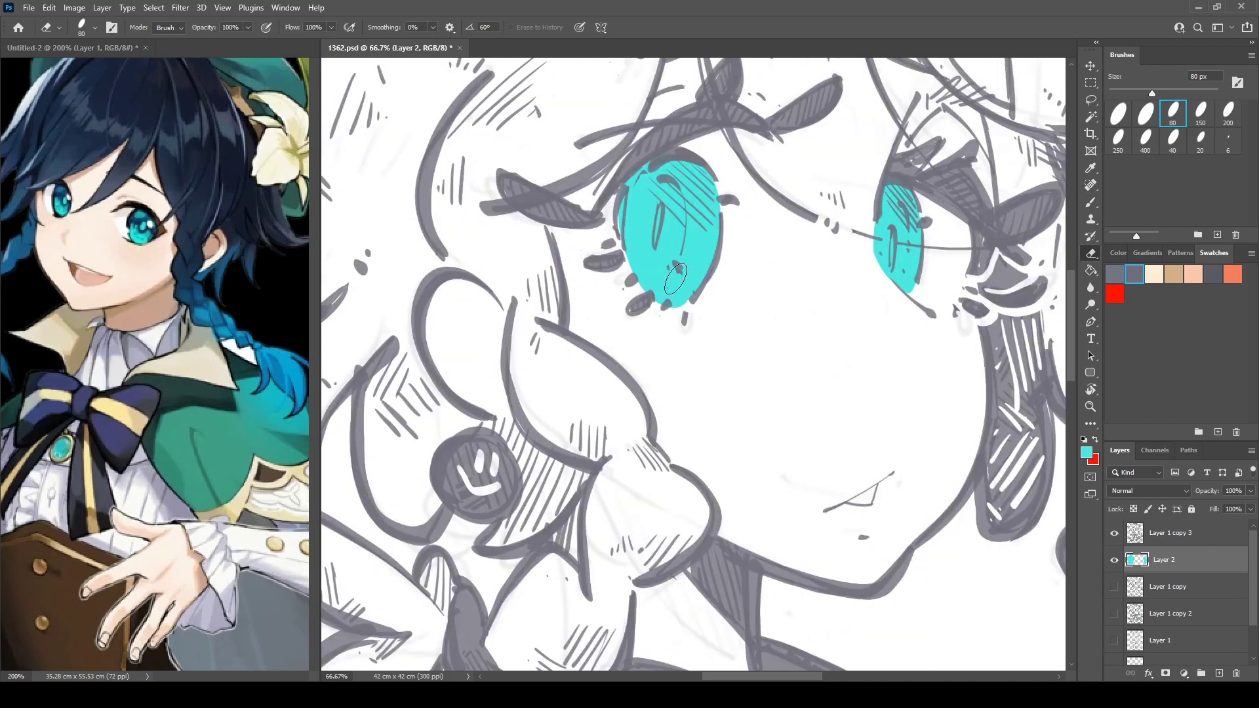
pyautogui.moveTo(619, 227)
pyautogui.mouseDown()
pyautogui.moveTo(691, 308)
pyautogui.moveTo(631, 276)
pyautogui.moveTo(668, 312)
pyautogui.moveTo(642, 280)
pyautogui.moveTo(702, 314)
pyautogui.mouseUp()
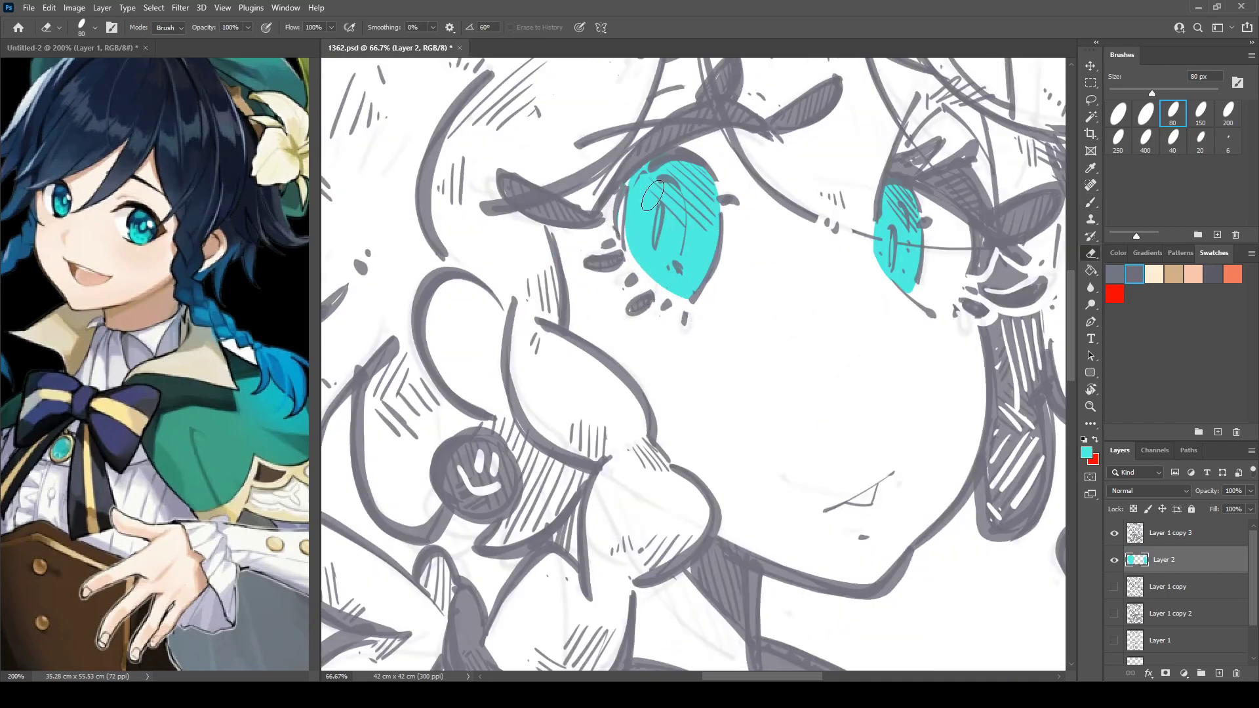
# Lock the transparent pixels of the eye color layer and set the brush color to medium blue.
pyautogui.press('b')
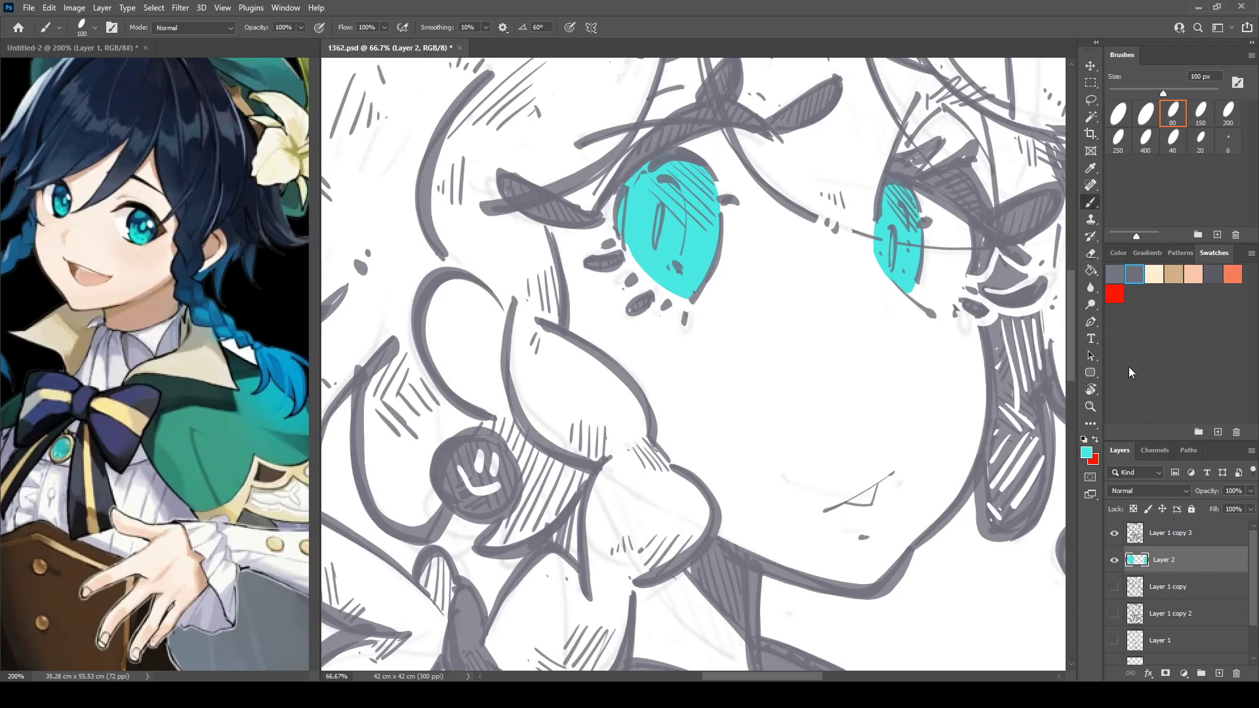
pyautogui.click(1133, 510)
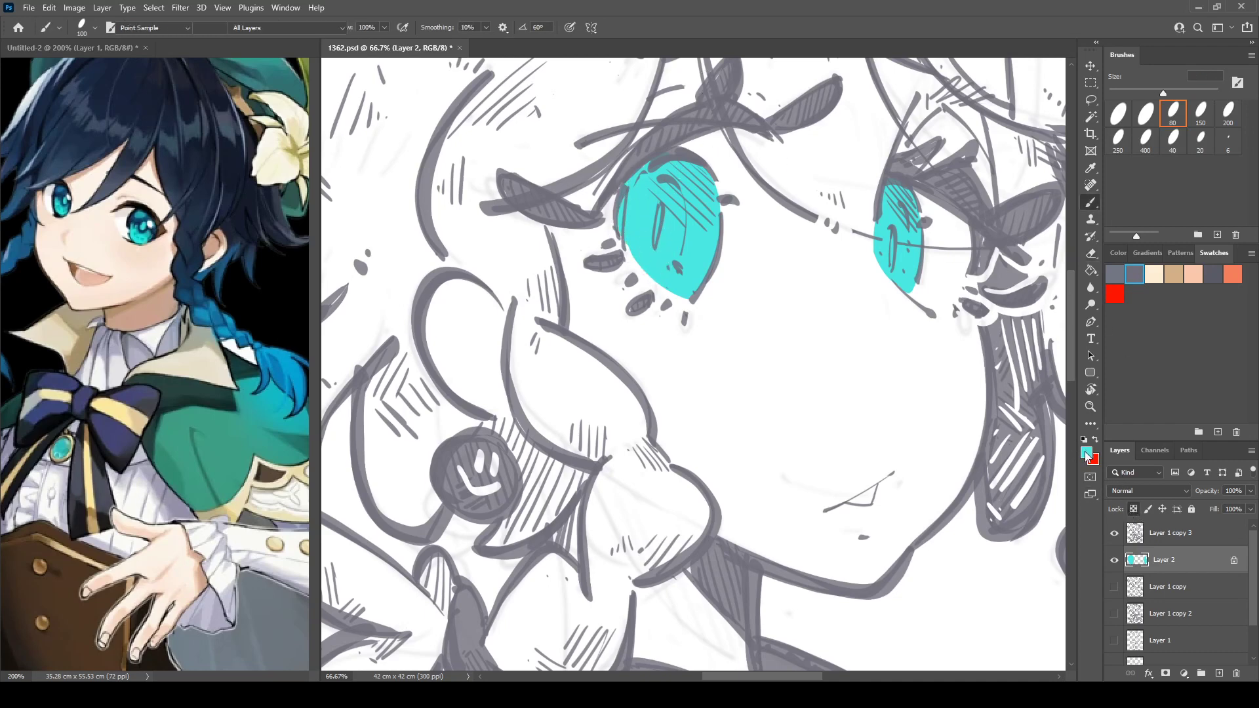
pyautogui.press('i')
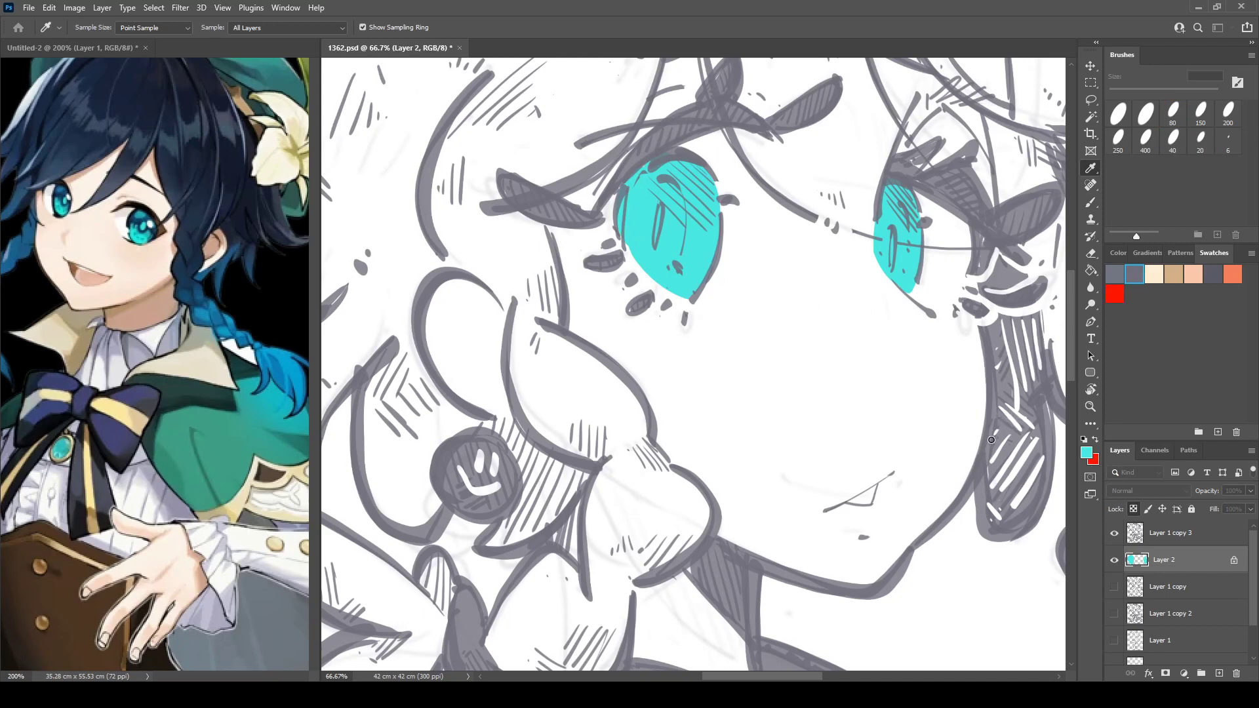
pyautogui.click(1220, 412)
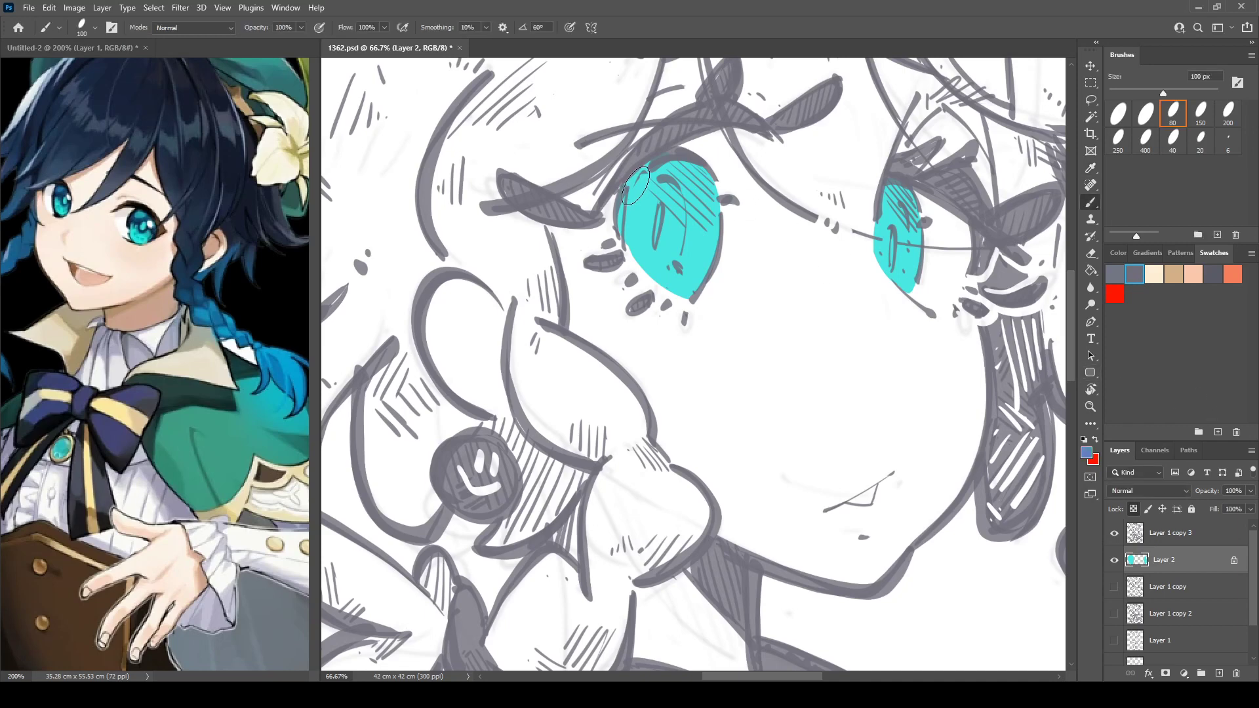
# Paint a blue shadow band across the top of both irises and trim the near eye's band with cyan.
pyautogui.moveTo(627, 190); pyautogui.dragTo(633, 183)
pyautogui.hotkey('ctrl', 'shift', 'h')
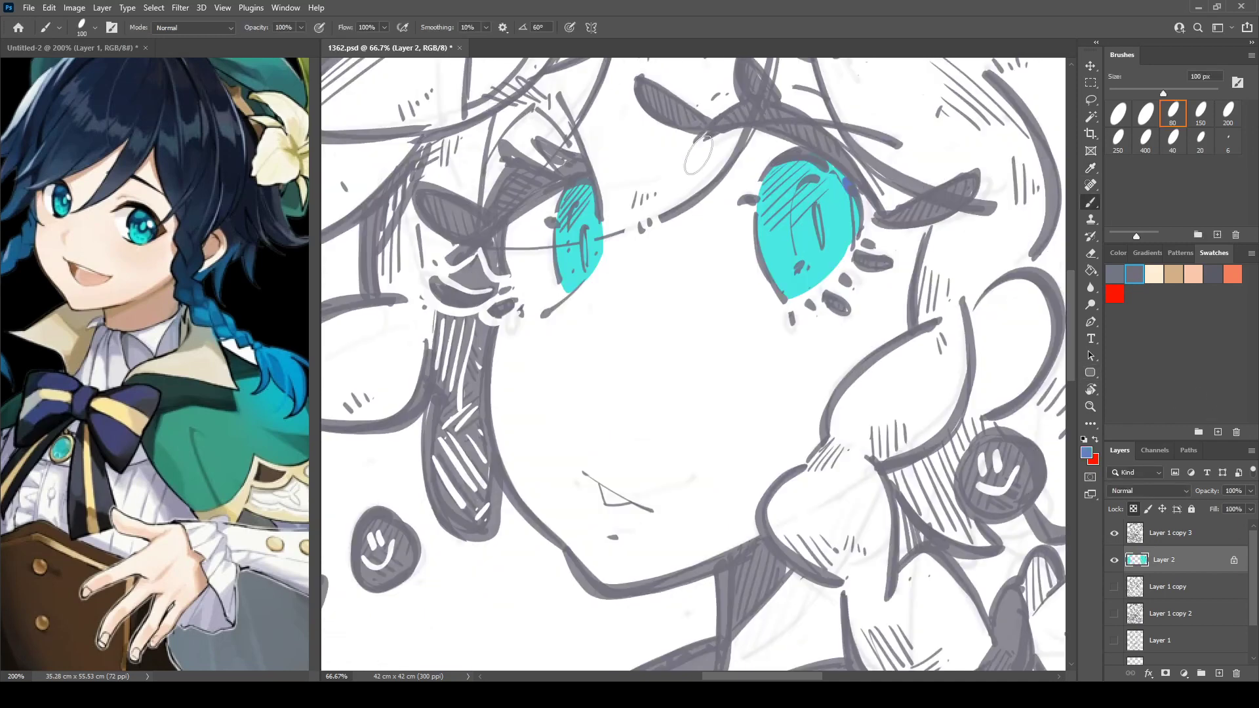
pyautogui.moveTo(777, 191)
pyautogui.mouseDown()
pyautogui.moveTo(773, 180)
pyautogui.moveTo(807, 176)
pyautogui.moveTo(851, 184)
pyautogui.mouseUp()
pyautogui.moveTo(554, 187)
pyautogui.mouseDown()
pyautogui.moveTo(564, 200)
pyautogui.moveTo(590, 194)
pyautogui.mouseUp()
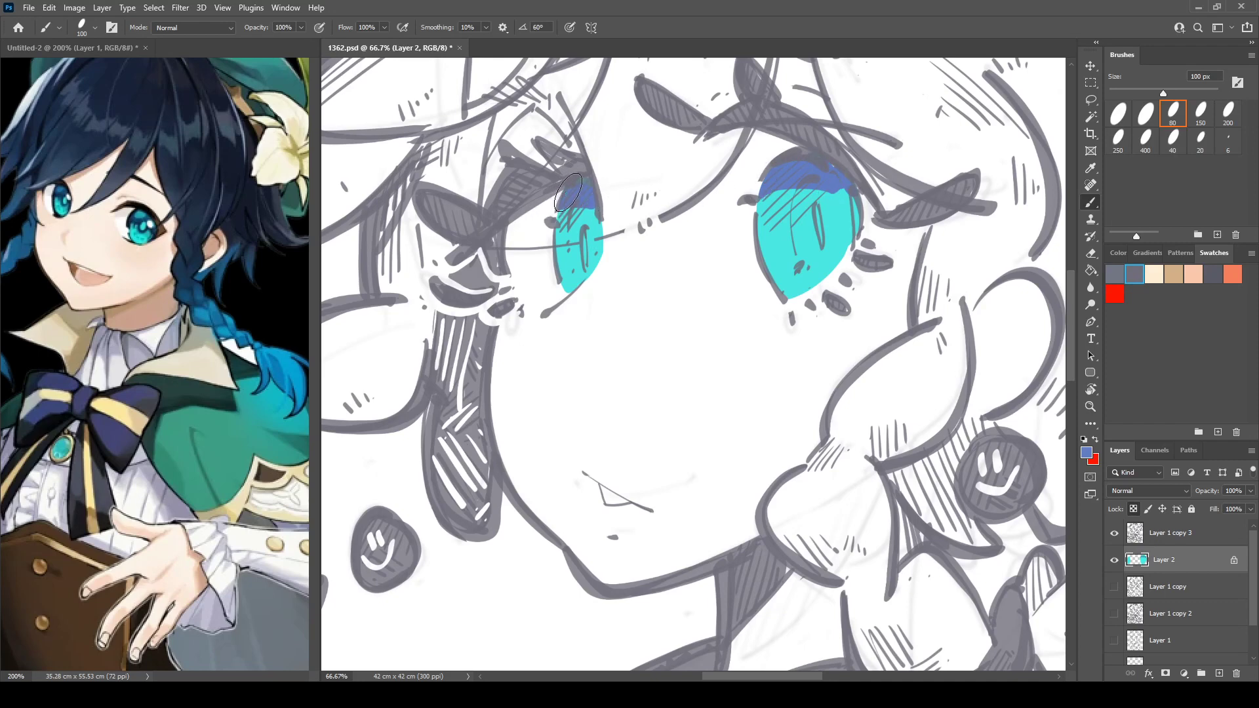
pyautogui.keyDown('alt'); pyautogui.click(837, 203); pyautogui.keyUp('alt')
pyautogui.moveTo(762, 204); pyautogui.dragTo(854, 201)
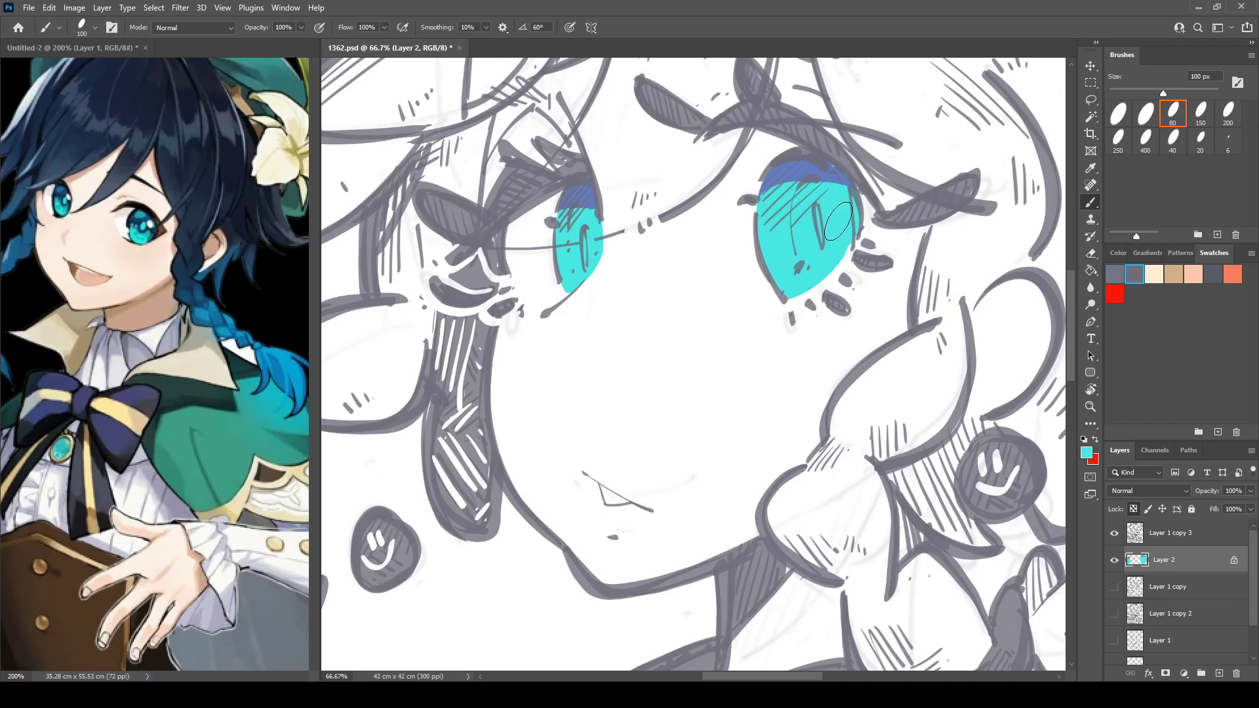
# Extend the blue over the upper half of both irises and refine the near eye's color boundary with cyan.
pyautogui.press('i')
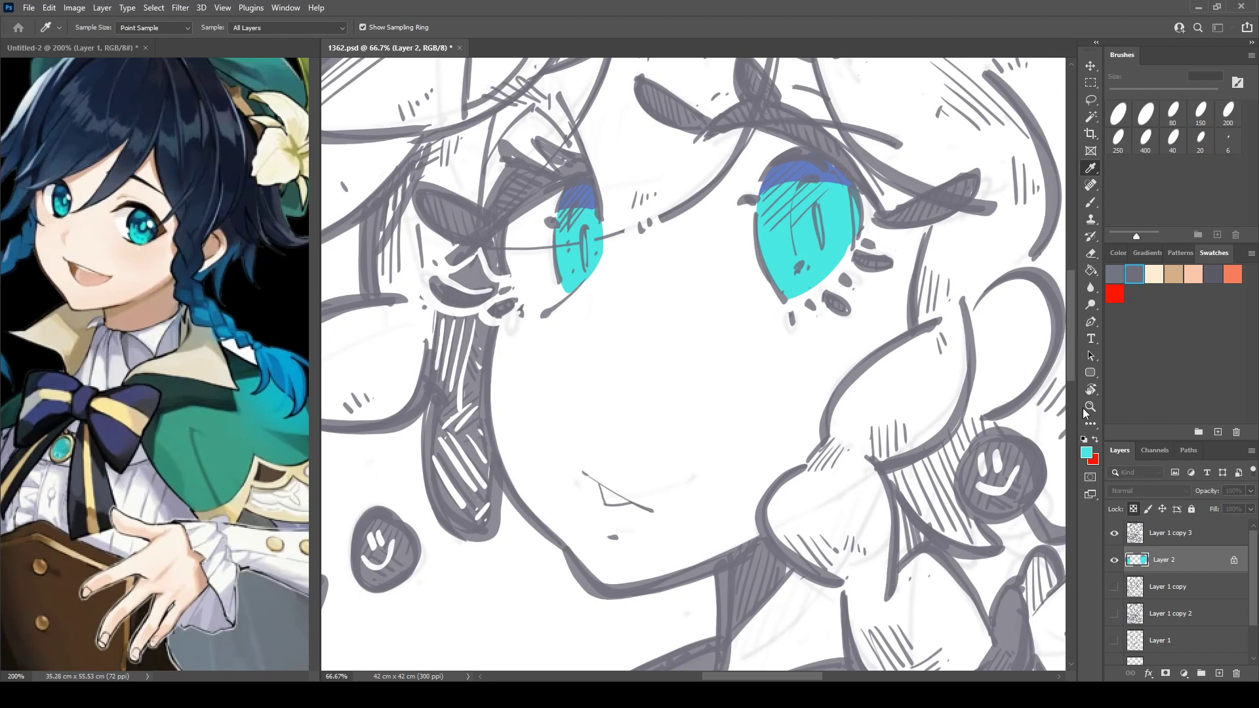
pyautogui.press('b')
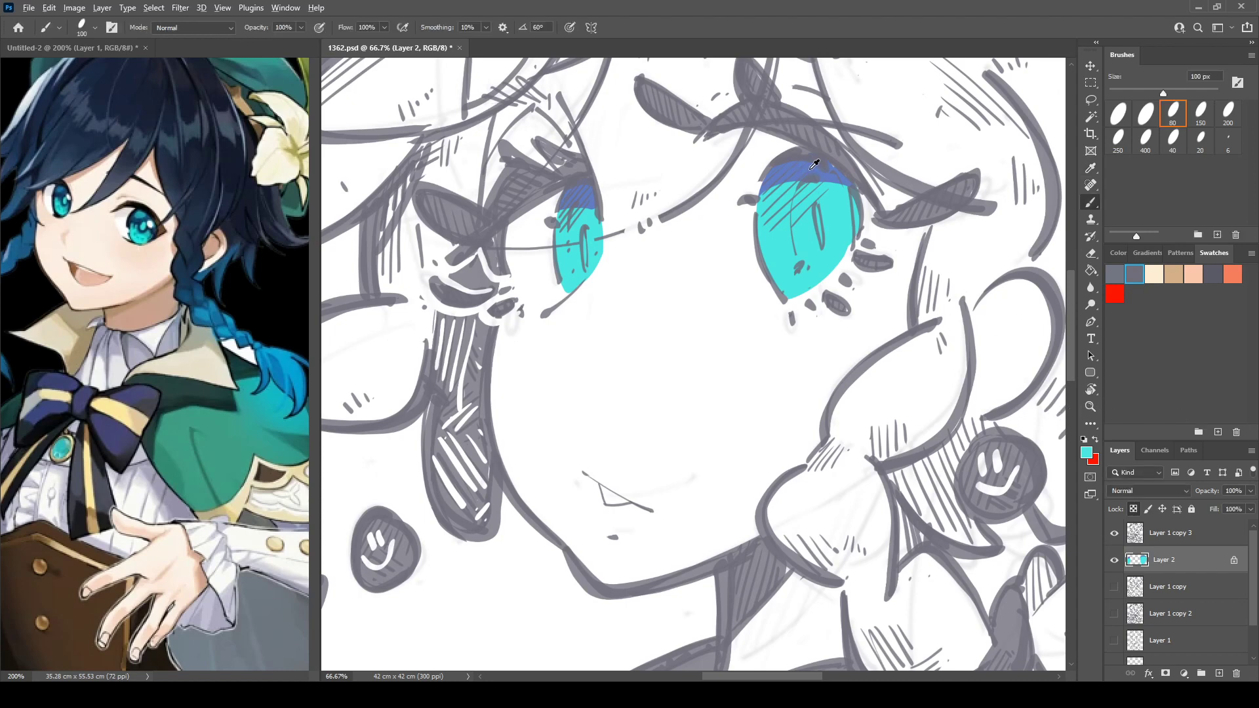
pyautogui.keyDown('alt'); pyautogui.click(821, 167); pyautogui.keyUp('alt')
pyautogui.moveTo(764, 240)
pyautogui.mouseDown()
pyautogui.moveTo(858, 213)
pyautogui.moveTo(803, 211)
pyautogui.moveTo(766, 191)
pyautogui.moveTo(846, 194)
pyautogui.mouseUp()
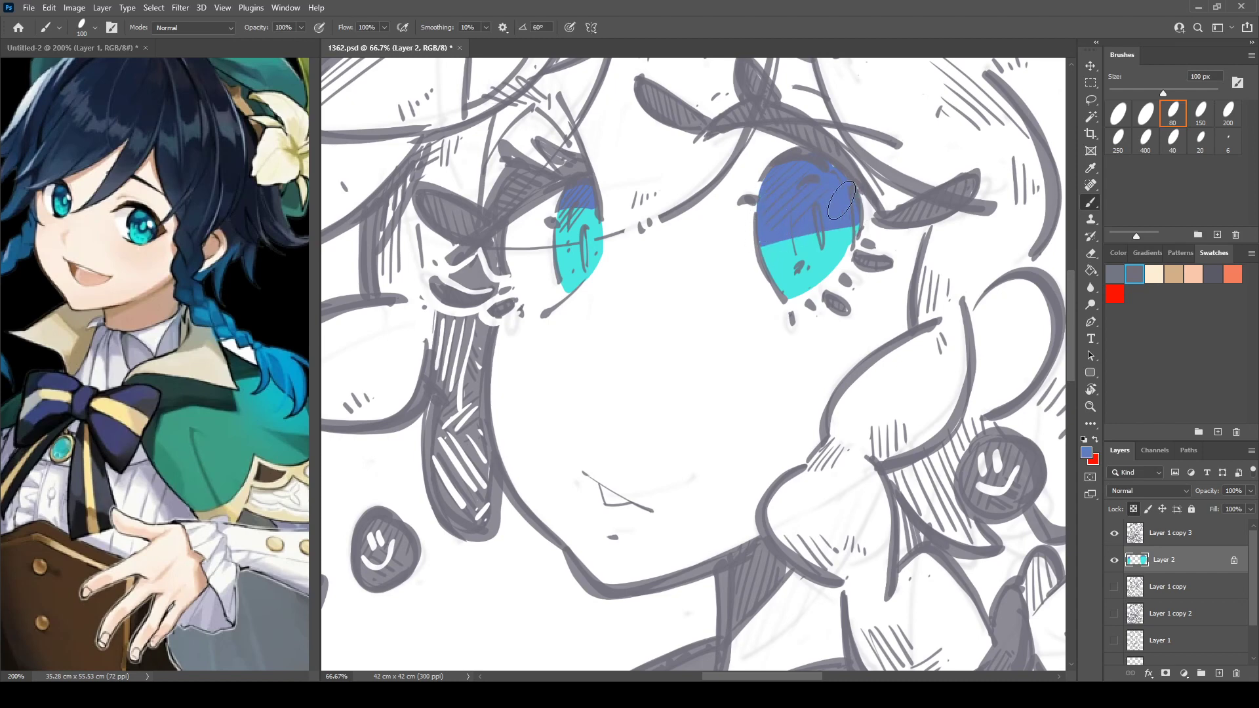
pyautogui.moveTo(582, 233)
pyautogui.mouseDown()
pyautogui.moveTo(576, 213)
pyautogui.moveTo(556, 222)
pyautogui.mouseUp()
pyautogui.keyDown('alt'); pyautogui.click(777, 247); pyautogui.keyUp('alt')
pyautogui.moveTo(777, 247); pyautogui.dragTo(858, 224)
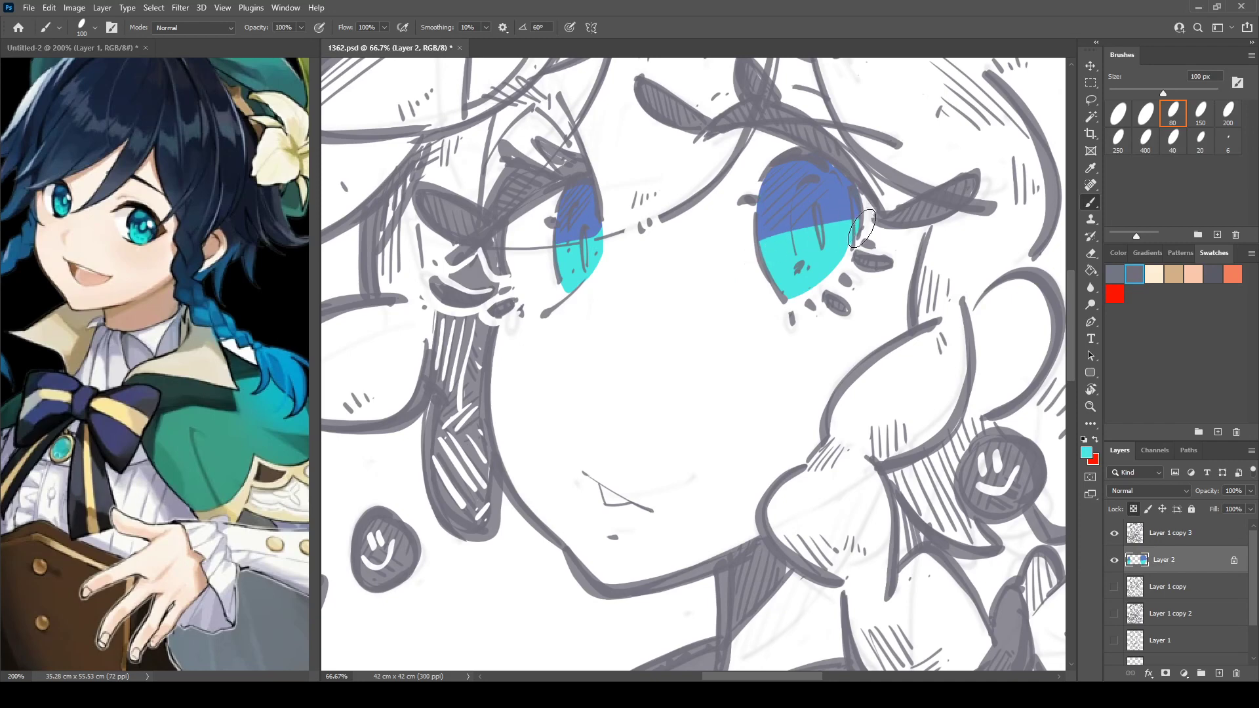
# Touch up the far iris's color boundary with cyan and paint the lower part of both irises light green.
pyautogui.moveTo(565, 246); pyautogui.dragTo(605, 239)
pyautogui.hotkey('ctrl', 'shift', 'h')
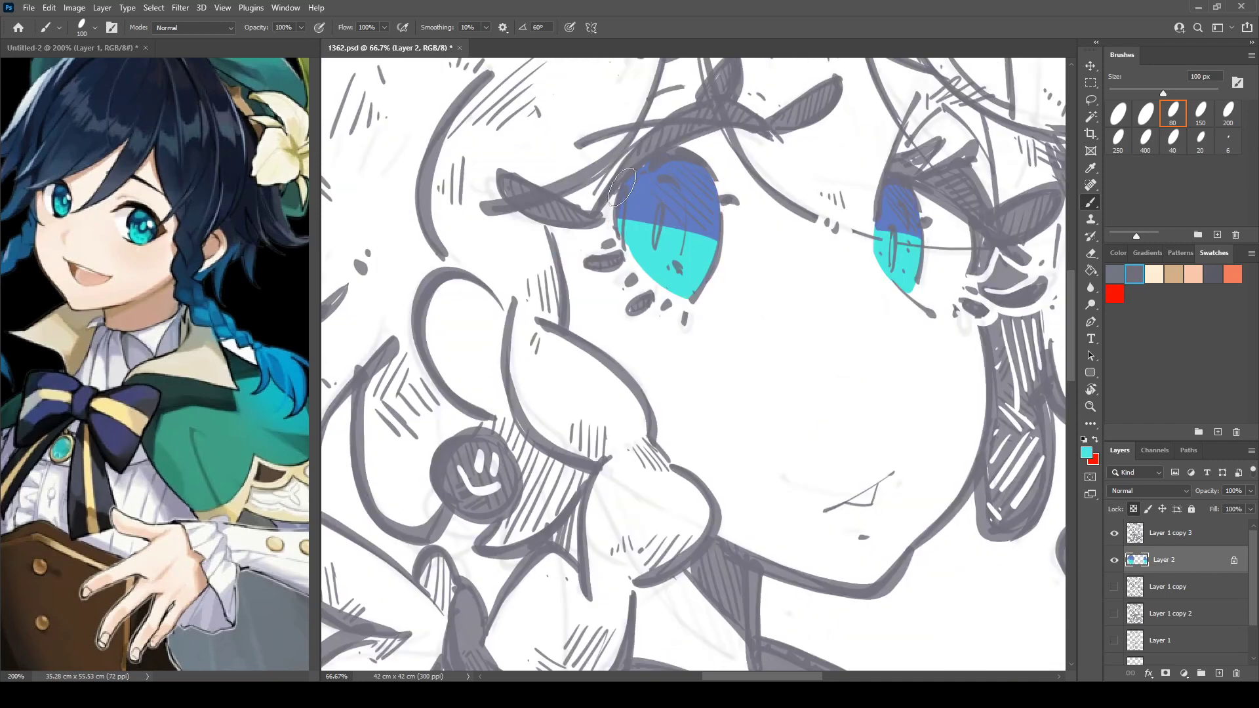
pyautogui.hotkey('ctrl', 'shift', 'h')
pyautogui.press('i')
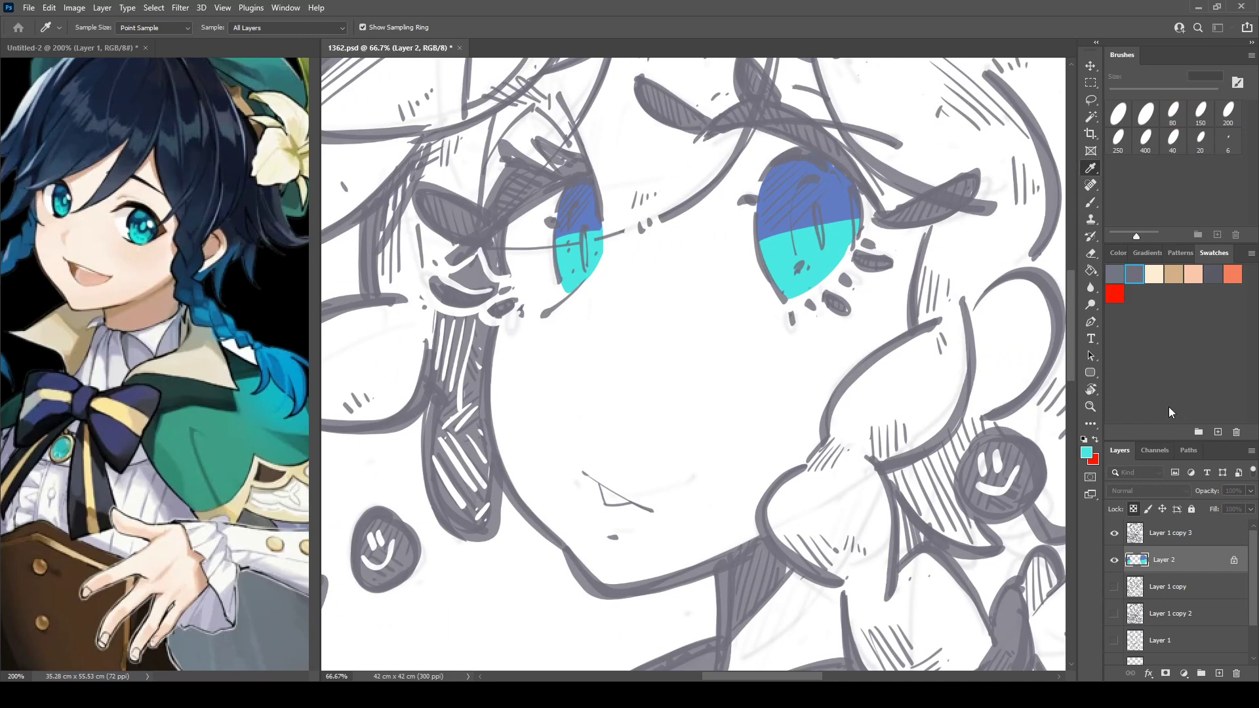
pyautogui.press('b')
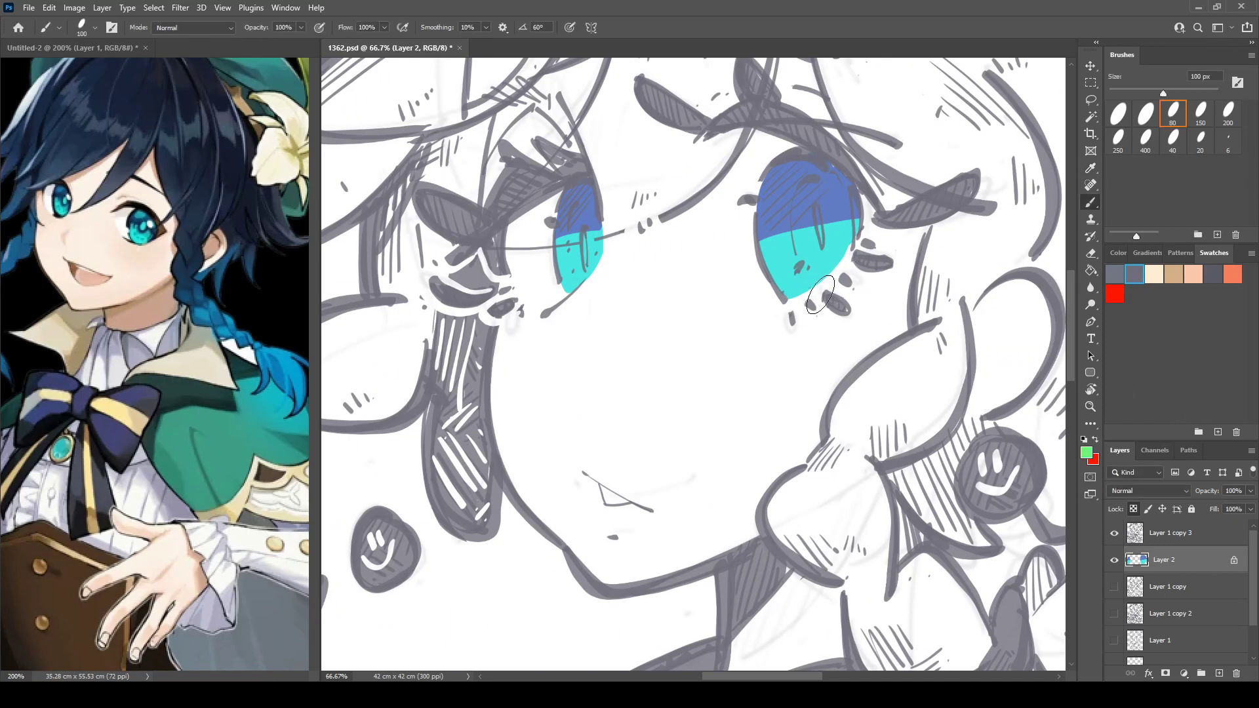
pyautogui.moveTo(797, 292)
pyautogui.mouseDown()
pyautogui.moveTo(843, 269)
pyautogui.moveTo(837, 284)
pyautogui.moveTo(849, 259)
pyautogui.mouseUp()
pyautogui.moveTo(593, 272)
pyautogui.mouseDown()
pyautogui.moveTo(577, 292)
pyautogui.moveTo(557, 284)
pyautogui.mouseUp()
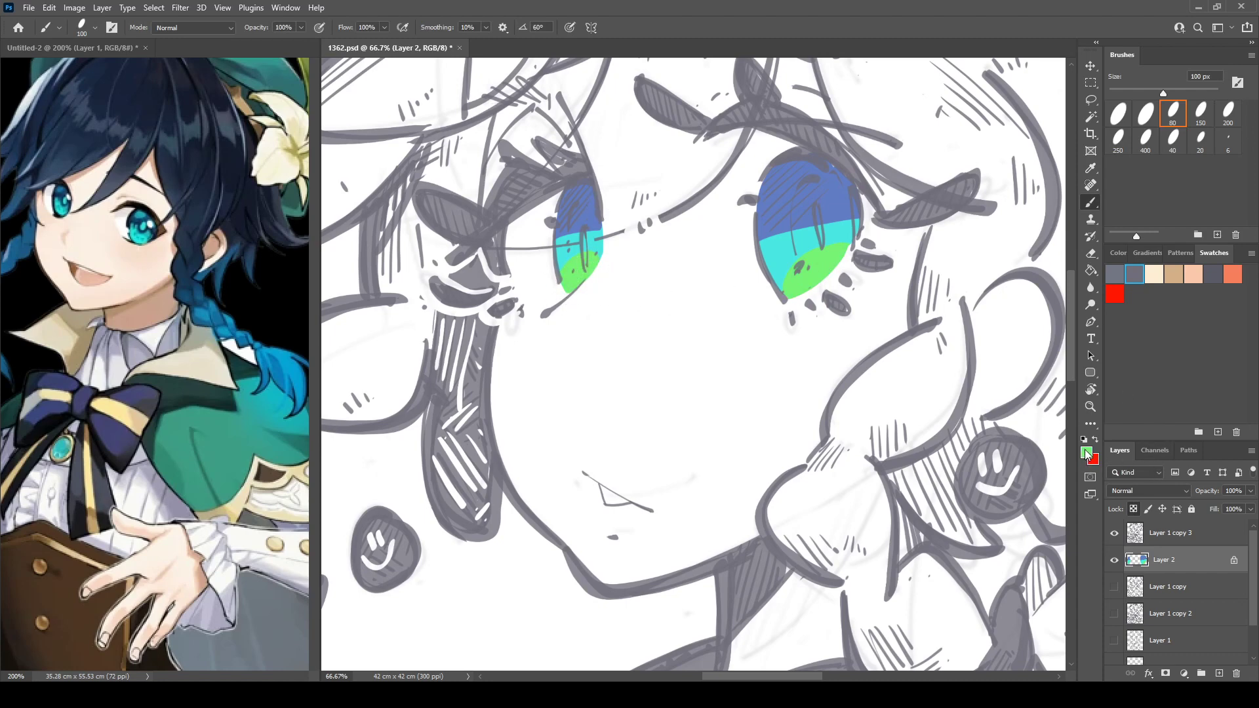
# Merge the eye color layer with the line art layer and paint two light green highlights in each iris's blue area.
pyautogui.keyDown('shift'); pyautogui.click(1144, 536); pyautogui.keyUp('shift')
pyautogui.hotkey('ctrl', 'e')
pyautogui.moveTo(779, 189)
pyautogui.mouseDown()
pyautogui.moveTo(791, 194)
pyautogui.moveTo(768, 215)
pyautogui.mouseUp()
pyautogui.moveTo(577, 199); pyautogui.dragTo(567, 216)
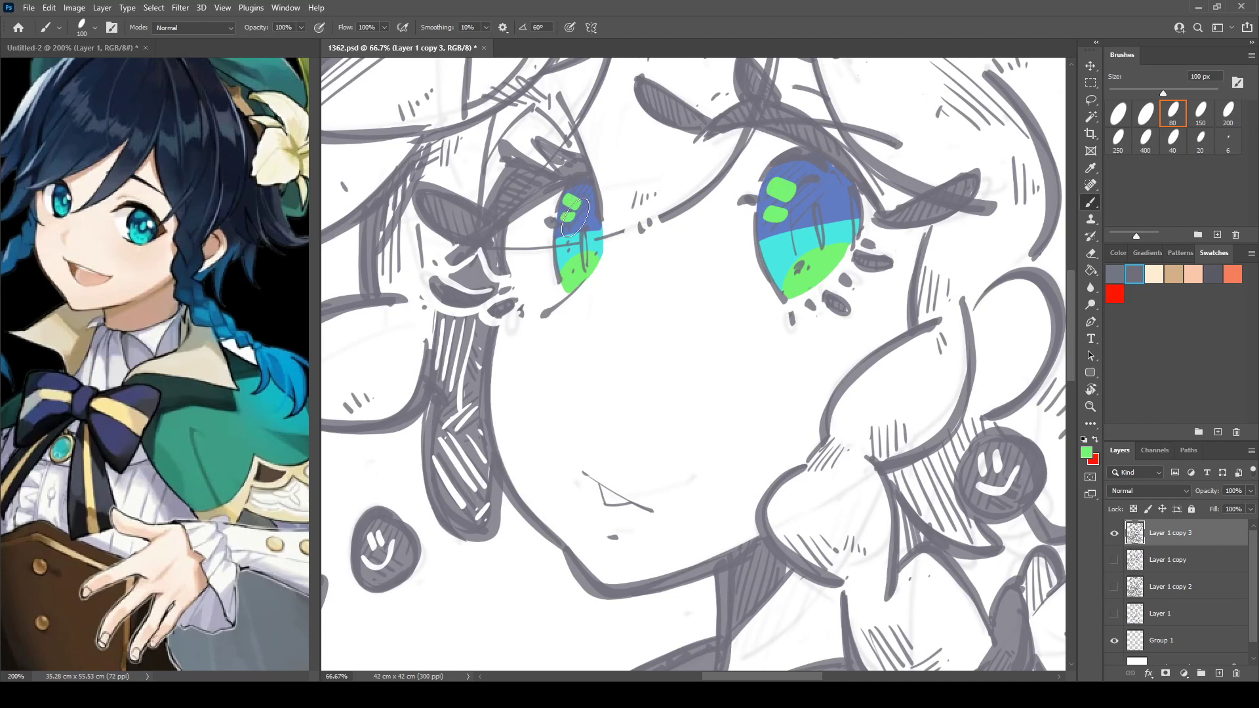
# Sample the dark gray line color and paint a thick vertical pupil in each iris.
pyautogui.keyDown('alt'); pyautogui.click(863, 186); pyautogui.keyUp('alt')
pyautogui.moveTo(814, 203); pyautogui.dragTo(820, 245)
pyautogui.hotkey('ctrl', 'z')
pyautogui.moveTo(583, 245)
pyautogui.mouseDown()
pyautogui.moveTo(591, 210)
pyautogui.moveTo(585, 261)
pyautogui.moveTo(592, 211)
pyautogui.moveTo(586, 263)
pyautogui.mouseUp()
pyautogui.hotkey('ctrl', 'z')
pyautogui.hotkey('ctrl', 'z')
pyautogui.hotkey('ctrl', 'z')
pyautogui.hotkey('ctrl', 'z')
pyautogui.hotkey('ctrl', 'shift', 'h')
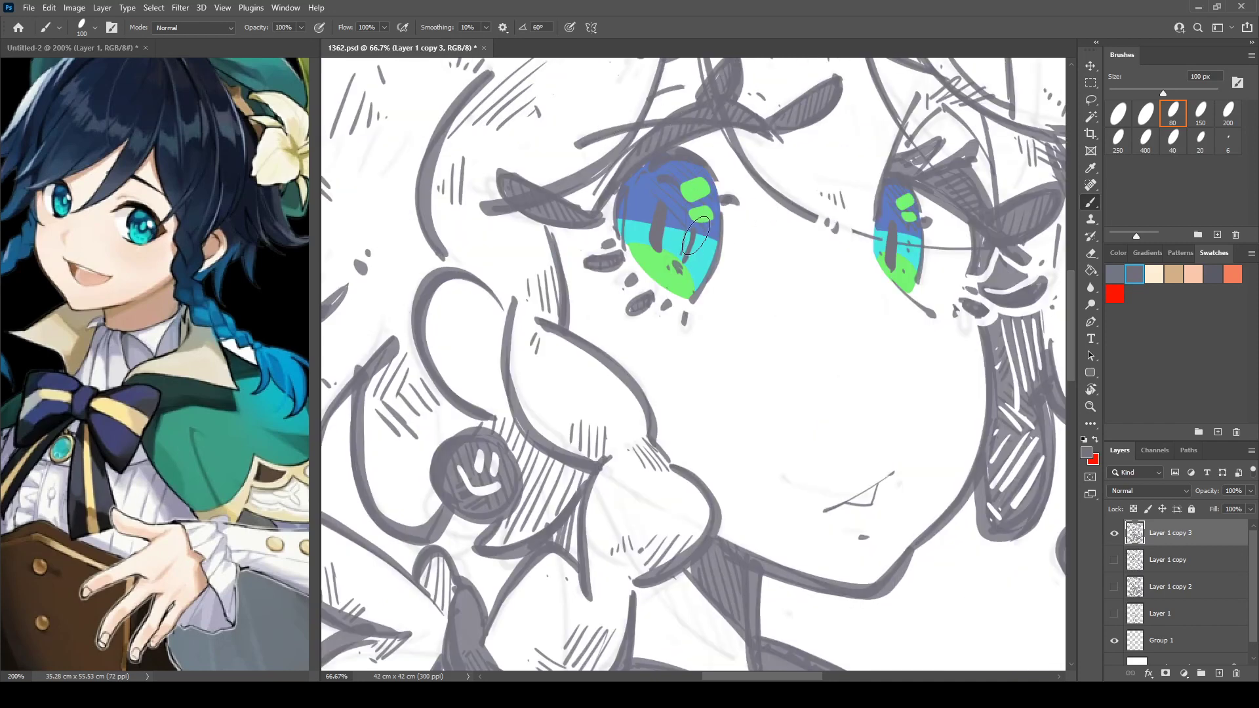
# Refine the far eye's pupil and paint a cyan arc around the top of both pupils.
pyautogui.keyDown('alt'); pyautogui.click(680, 243); pyautogui.keyUp('alt')
pyautogui.keyDown('alt'); pyautogui.click(930, 218); pyautogui.keyUp('alt')
pyautogui.moveTo(900, 269); pyautogui.dragTo(901, 228)
pyautogui.moveTo(908, 266); pyautogui.dragTo(911, 229)
pyautogui.keyDown('alt'); pyautogui.click(916, 258); pyautogui.keyUp('alt')
pyautogui.hotkey('ctrl', 'z')
pyautogui.moveTo(648, 231)
pyautogui.mouseDown()
pyautogui.moveTo(665, 199)
pyautogui.moveTo(665, 239)
pyautogui.mouseUp()
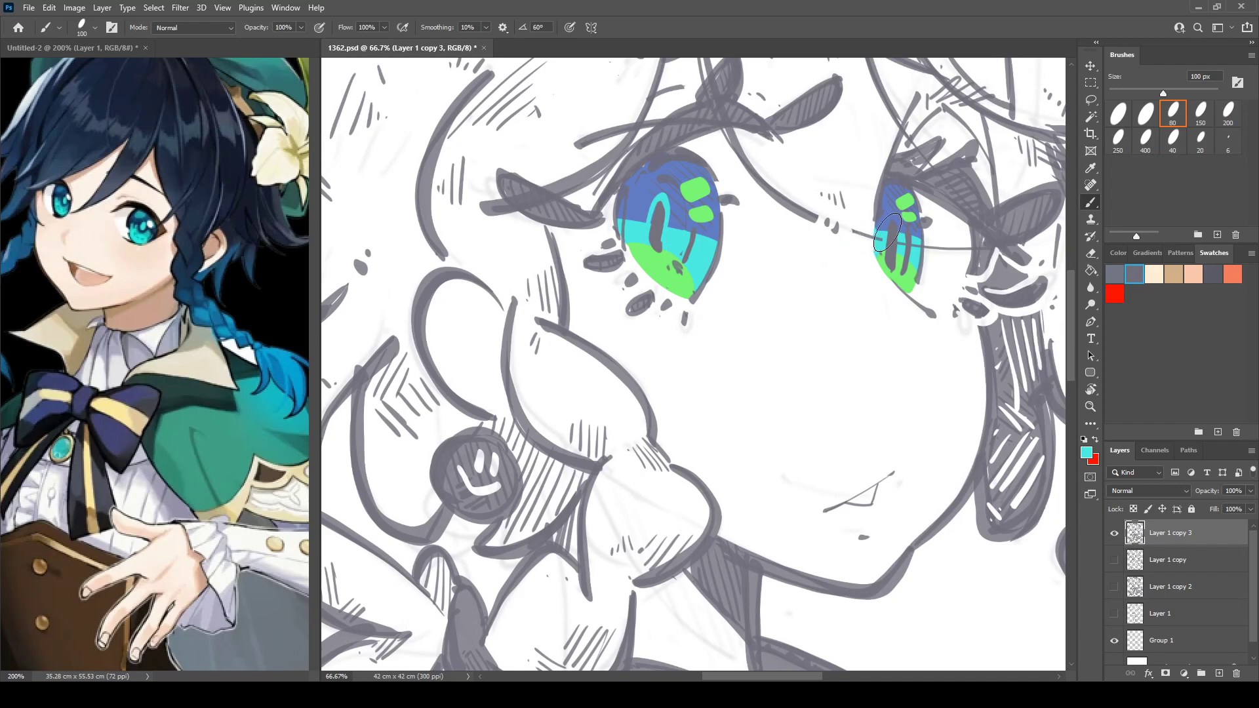
pyautogui.moveTo(884, 234)
pyautogui.mouseDown()
pyautogui.moveTo(899, 229)
pyautogui.moveTo(898, 249)
pyautogui.mouseUp()
pyautogui.hotkey('ctrl', 'shift', 'h')
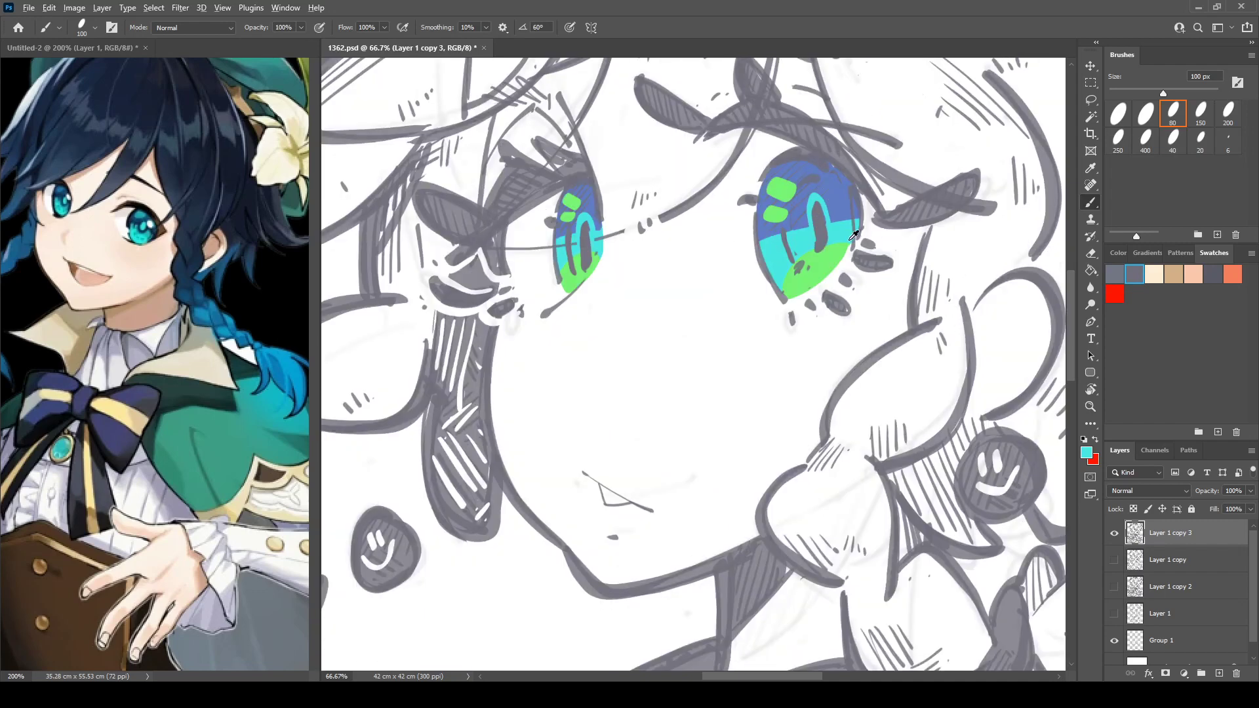
# Reduce the brush to 45 px and add cyan rims around the green highlights plus small cyan dots in both irises.
pyautogui.press('[')
pyautogui.press('[')
pyautogui.press('[')
pyautogui.press('[')
pyautogui.press('[')
pyautogui.moveTo(763, 209); pyautogui.dragTo(780, 209)
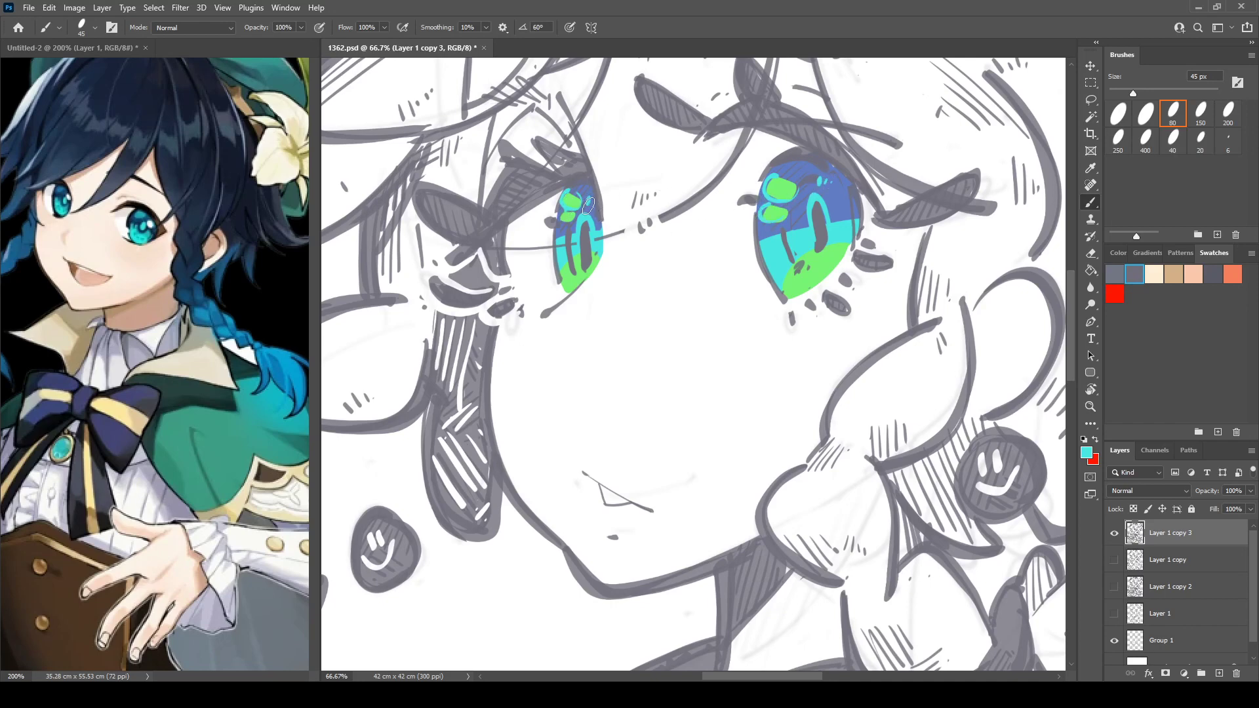
pyautogui.hotkey('ctrl', 'shift', 'h')
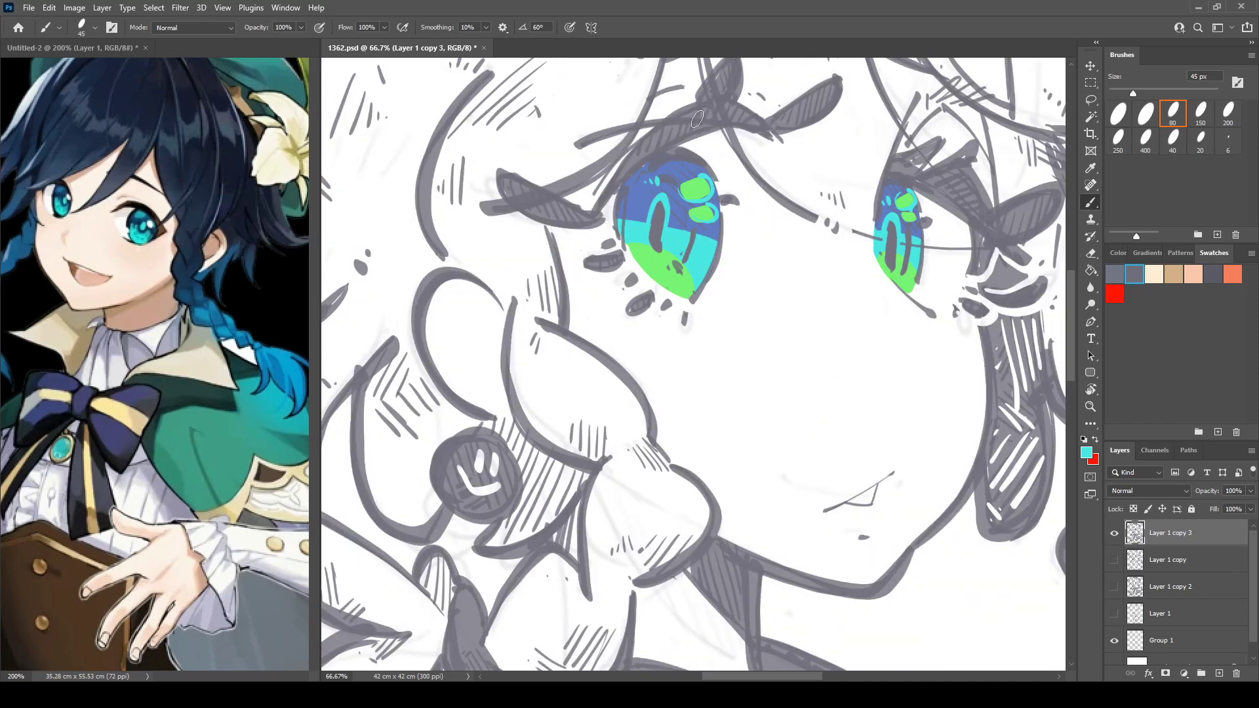
# Touch up the far iris with green, erase a gap in the near iris's inner edge and paint a dark gray dot beside it.
pyautogui.keyDown('alt'); pyautogui.click(890, 244); pyautogui.keyUp('alt')
pyautogui.moveTo(899, 266); pyautogui.dragTo(896, 263)
pyautogui.press('e')
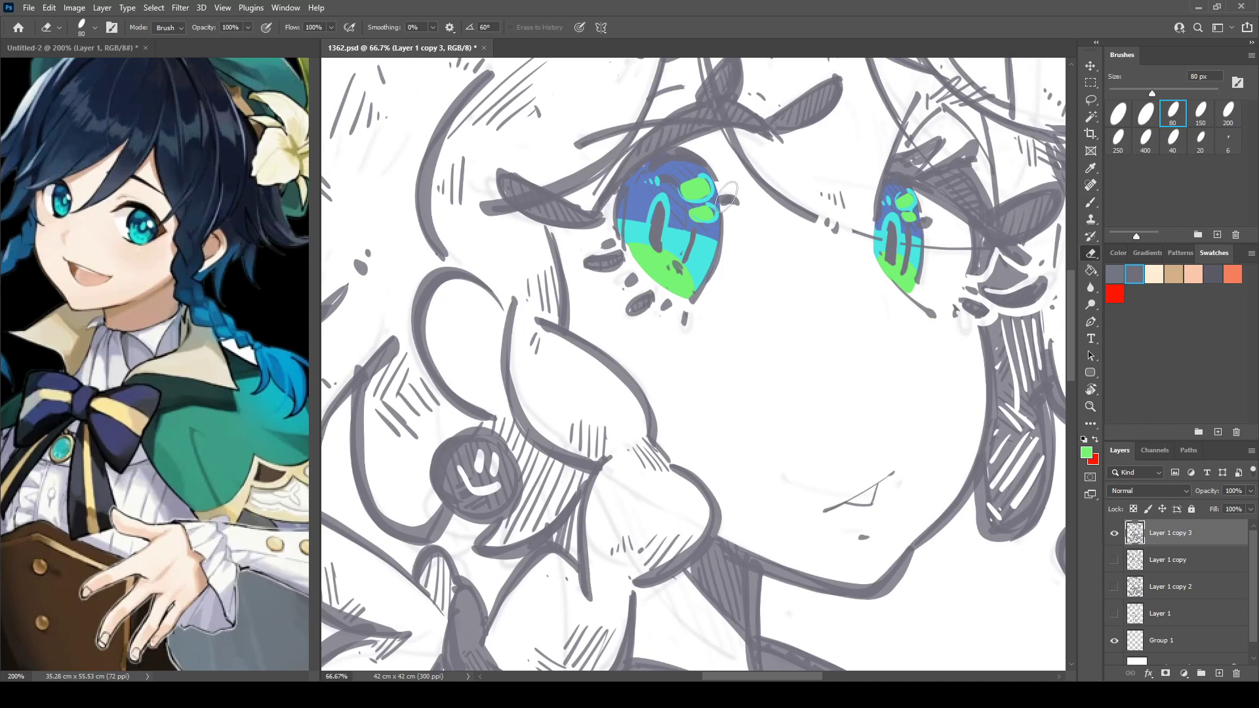
pyautogui.moveTo(718, 197); pyautogui.dragTo(722, 205)
pyautogui.press('b')
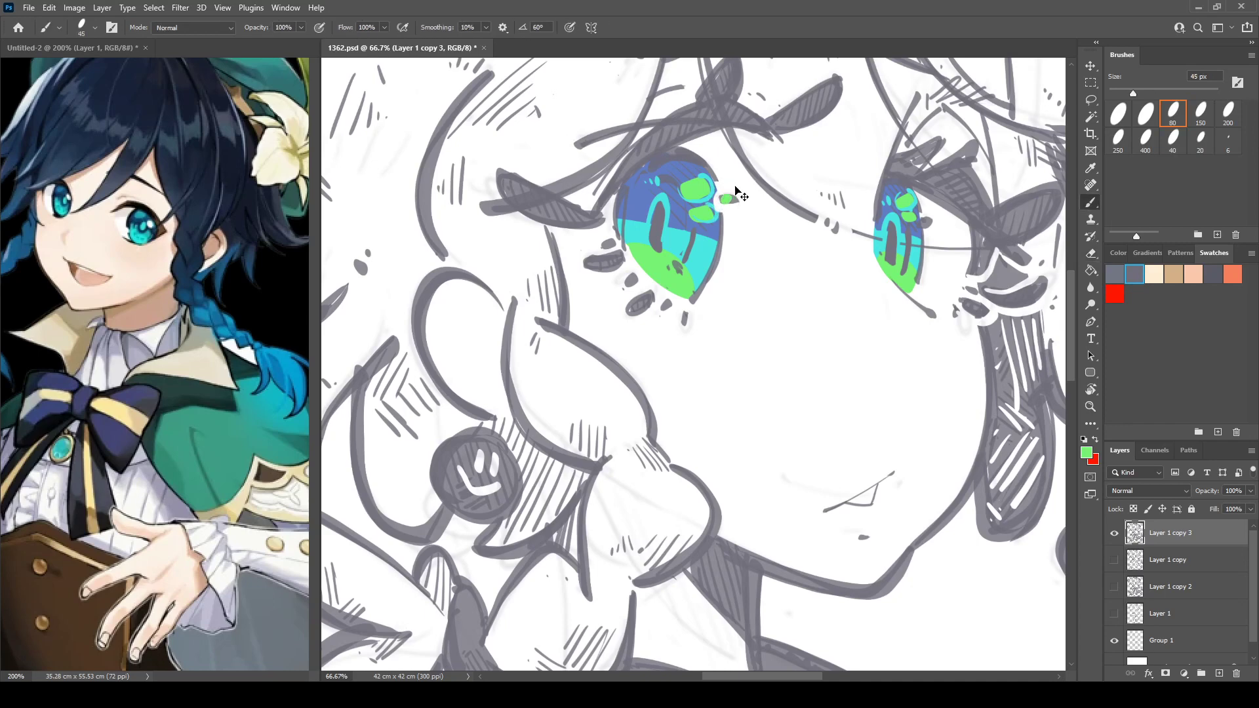
pyautogui.hotkey('ctrl', 'z')
pyautogui.keyDown('alt'); pyautogui.click(696, 157); pyautogui.keyUp('alt')
pyautogui.moveTo(721, 197); pyautogui.dragTo(731, 198)
# Erase small gaps at the far iris's edge and add dark gray dots there and at the near iris's lower edge.
pyautogui.press('e')
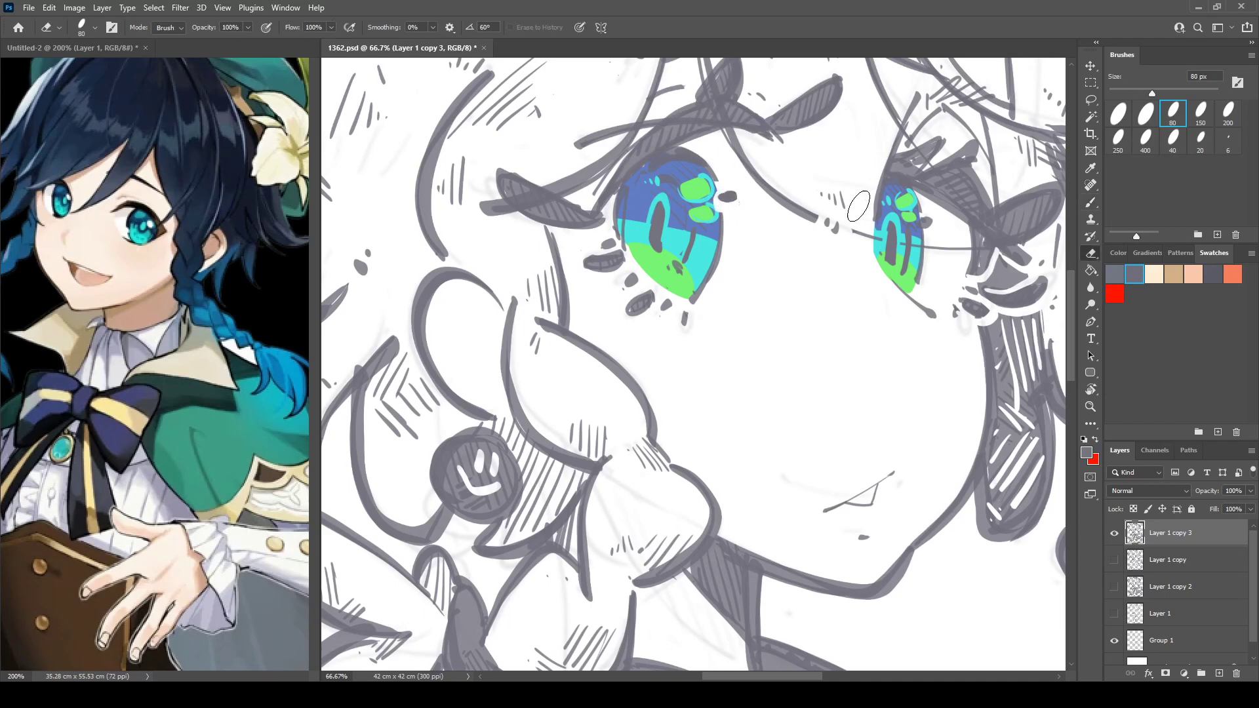
pyautogui.moveTo(923, 214); pyautogui.dragTo(919, 229)
pyautogui.press('b')
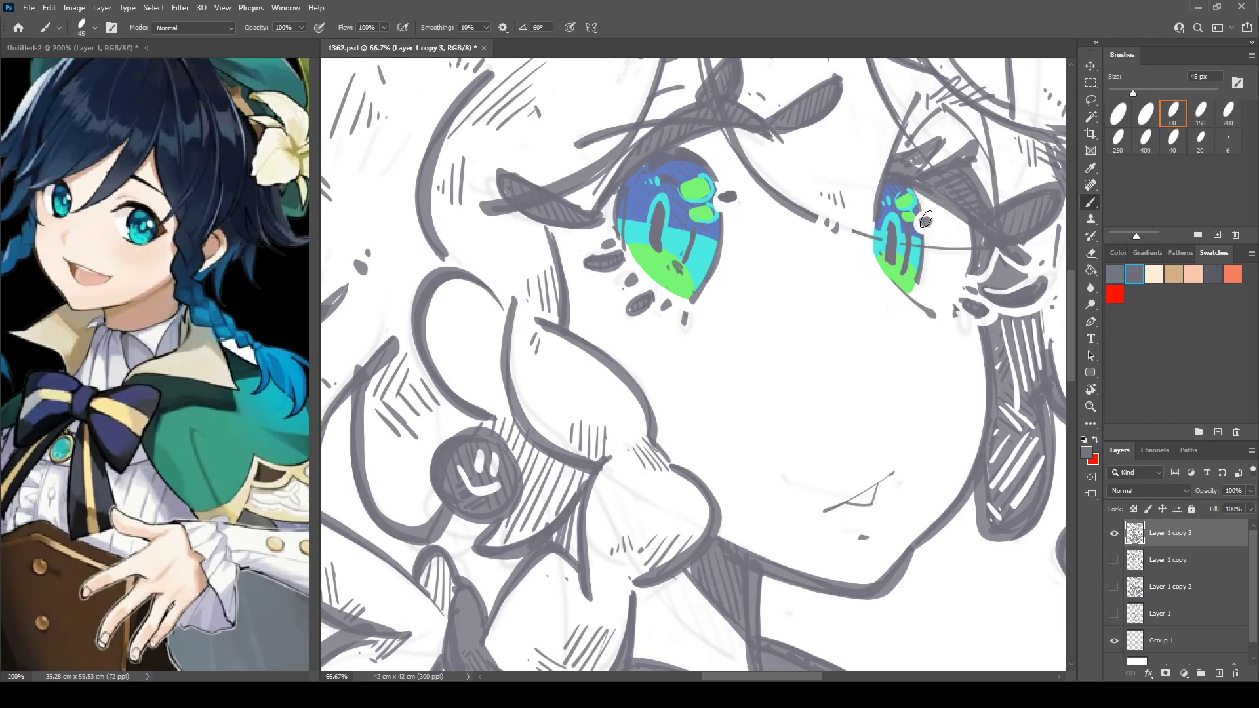
pyautogui.press('e')
pyautogui.moveTo(916, 287); pyautogui.dragTo(919, 286)
pyautogui.press('b')
pyautogui.moveTo(685, 308); pyautogui.dragTo(704, 287)
pyautogui.hotkey('ctrl', 'shift', 'h')
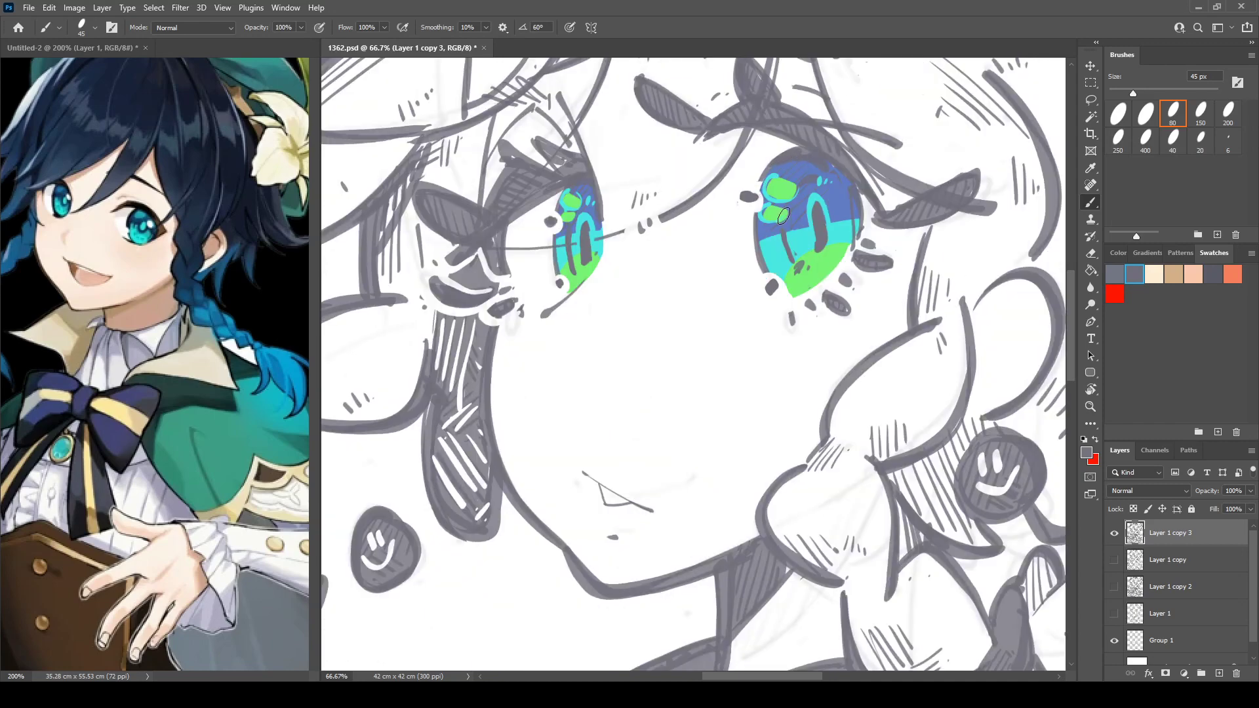
pyautogui.moveTo(814, 290)
pyautogui.mouseDown()
pyautogui.moveTo(859, 264)
pyautogui.moveTo(858, 292)
pyautogui.mouseUp()
# Examine the colored eyes against the rest of the character in both normal and mirrored orientation.
pyautogui.hotkey('ctrl', '-')
pyautogui.hotkey('ctrl', '-')
pyautogui.hotkey('ctrl', '-')
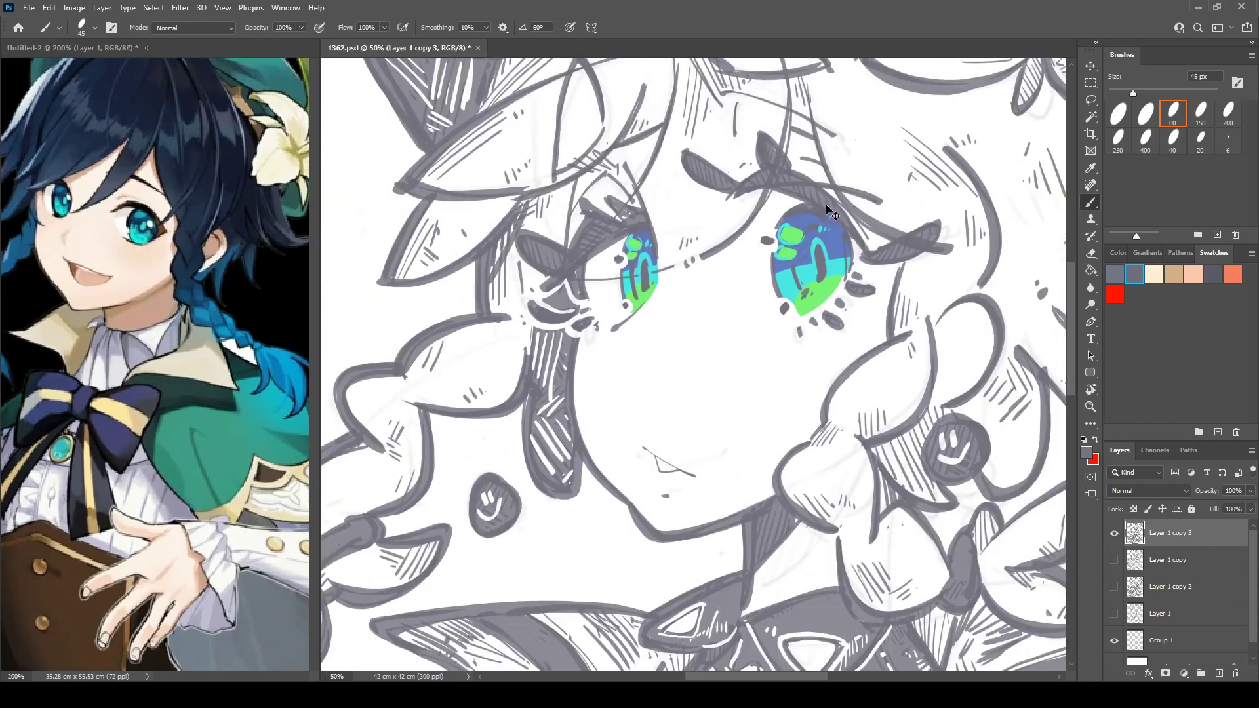
pyautogui.hotkey('ctrl', 'shift', 'h')
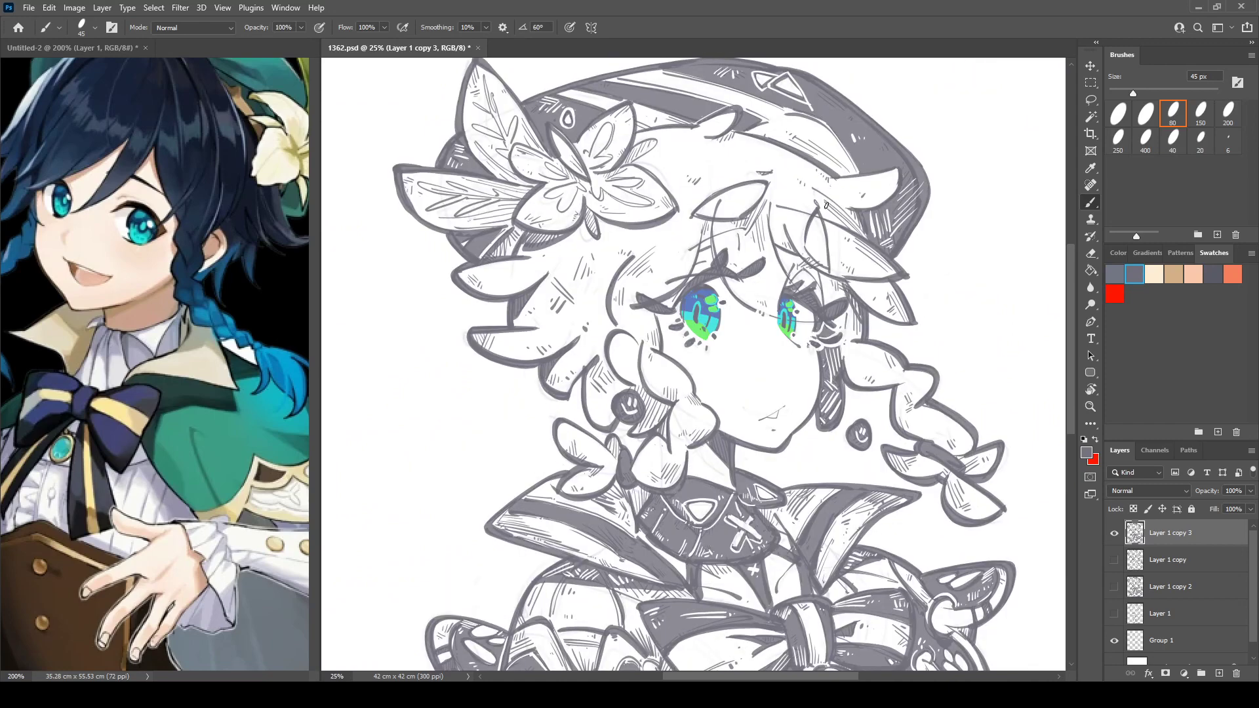
pyautogui.hotkey('ctrl', 'shift', 'h')
pyautogui.hotkey('ctrl', '+')
pyautogui.hotkey('ctrl', '+')
pyautogui.hotkey('ctrl', '+')
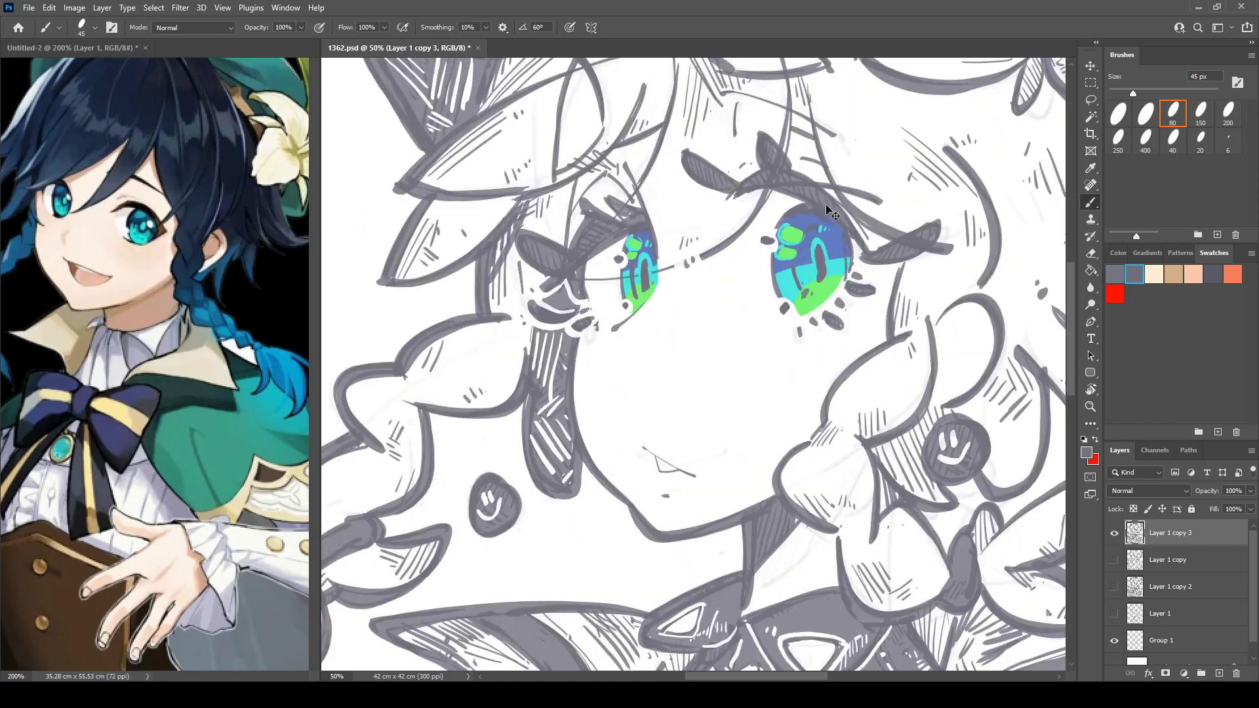
# Set the brush opacity to 80% and thicken the outer corner of the mouth with dark gray.
pyautogui.keyDown('alt'); pyautogui.click(542, 468); pyautogui.keyUp('alt')
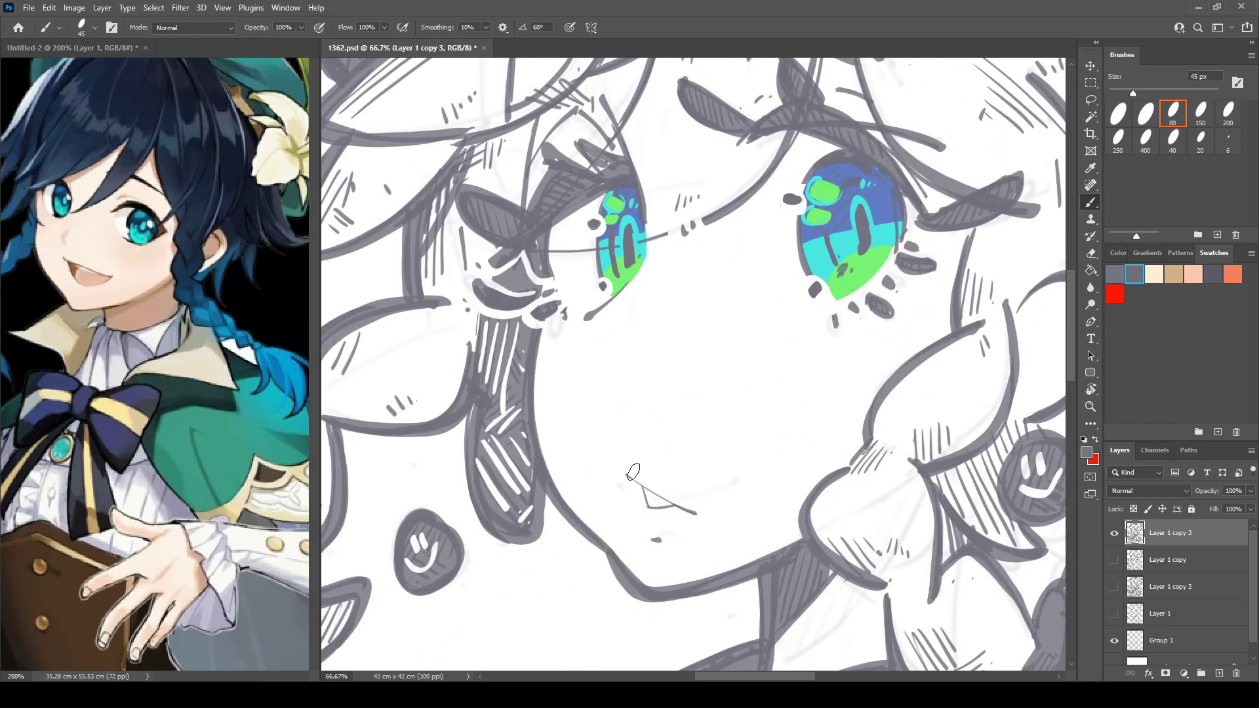
pyautogui.press('8')
pyautogui.moveTo(627, 475); pyautogui.dragTo(639, 482)
pyautogui.moveTo(630, 476); pyautogui.dragTo(641, 485)
pyautogui.hotkey('ctrl', 'shift', 'h')
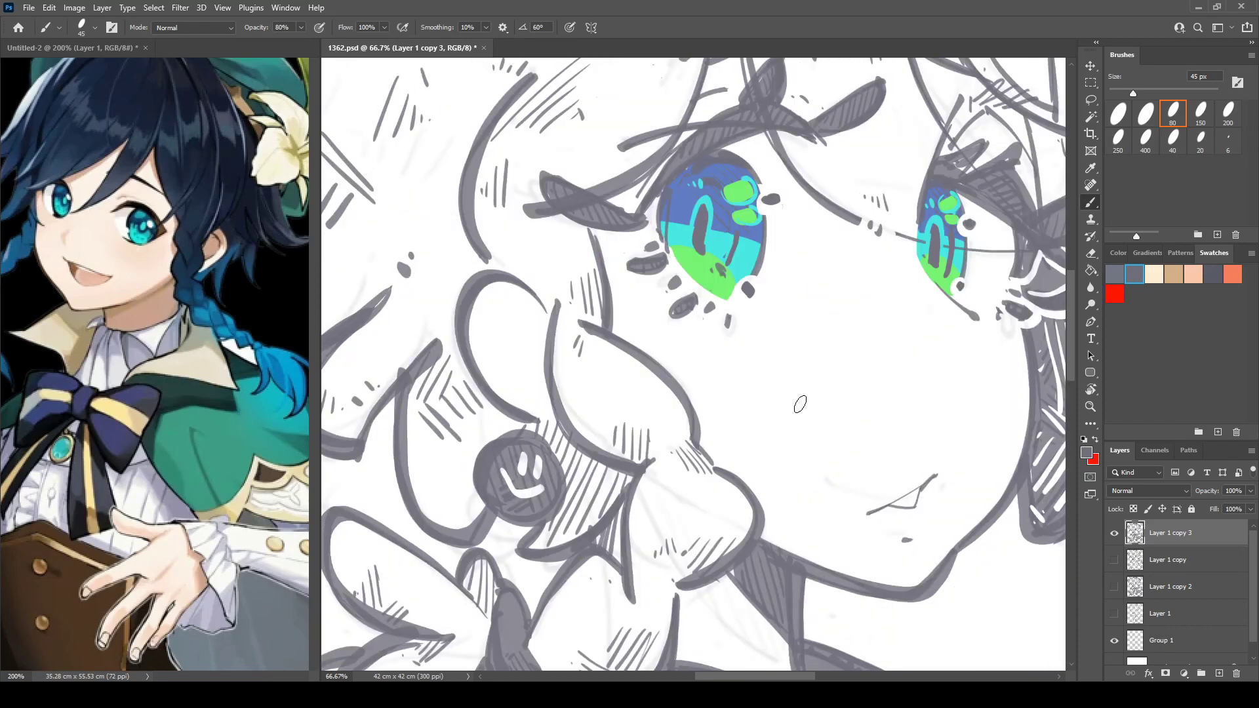
# Examine the mouth and the balance of the whole drawing at different magnifications and in mirrored orientation.
pyautogui.scroll(-1, 955, 311)
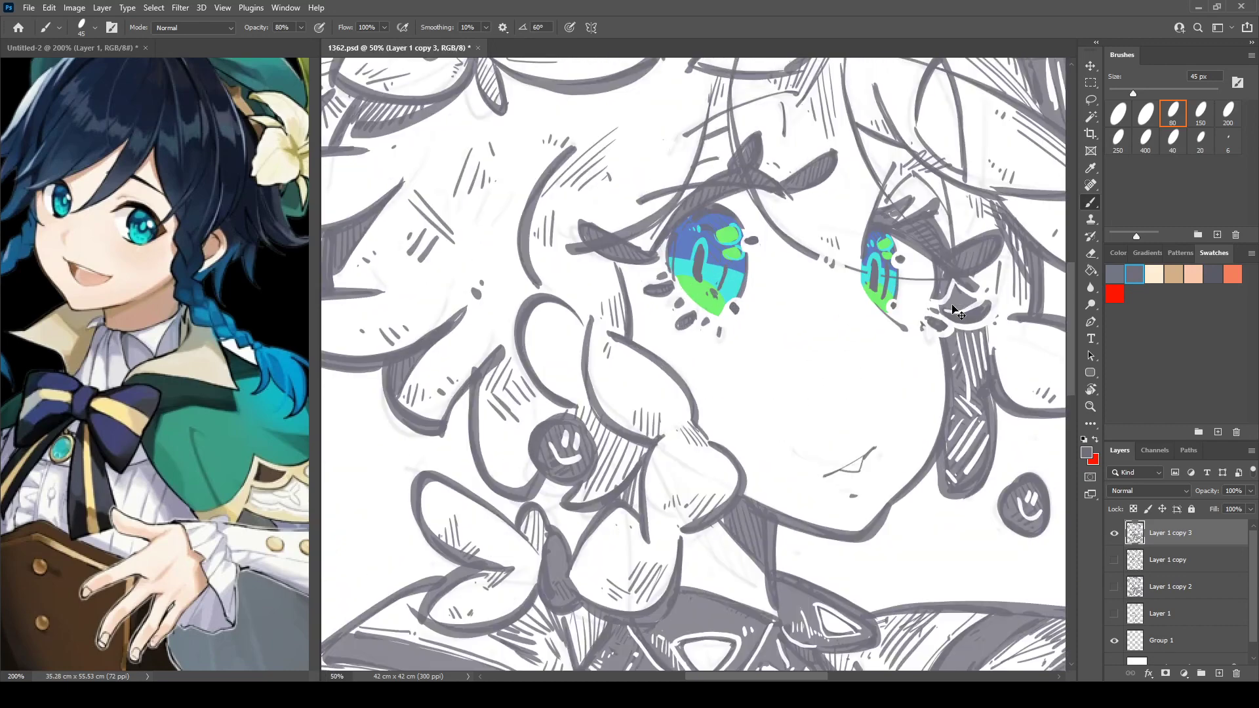
pyautogui.press('e')
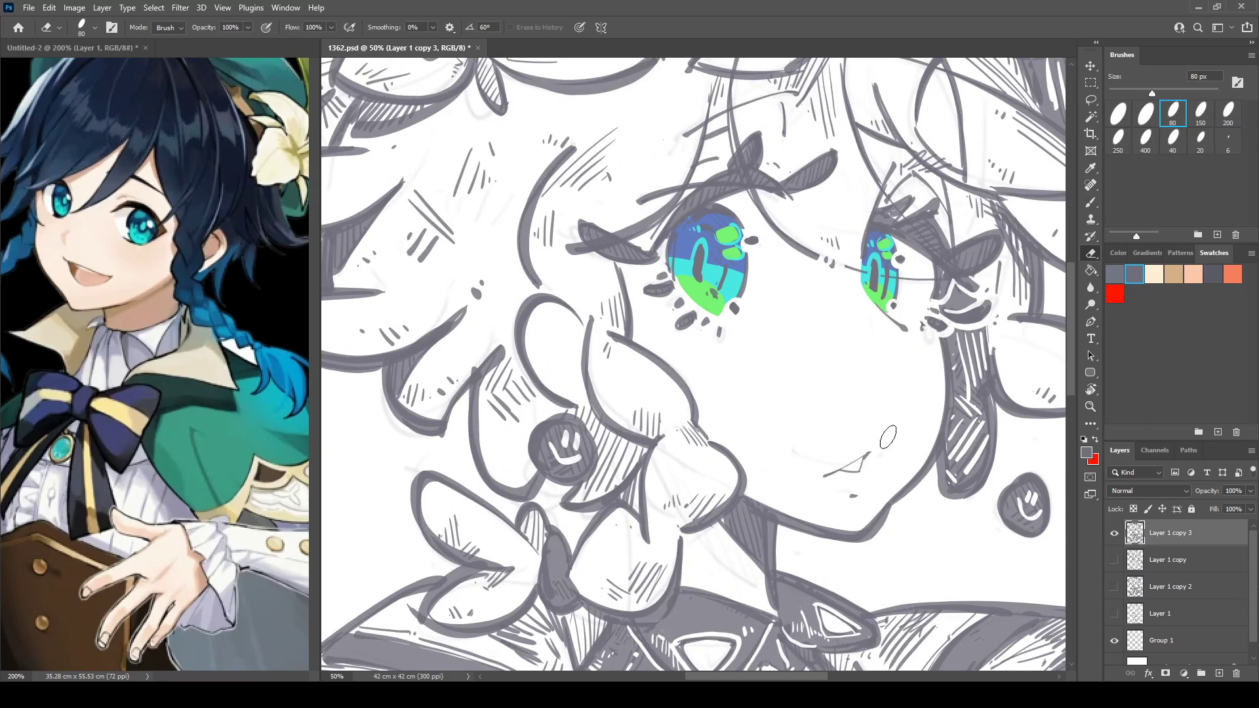
pyautogui.hotkey('ctrl', 'shift', 'h')
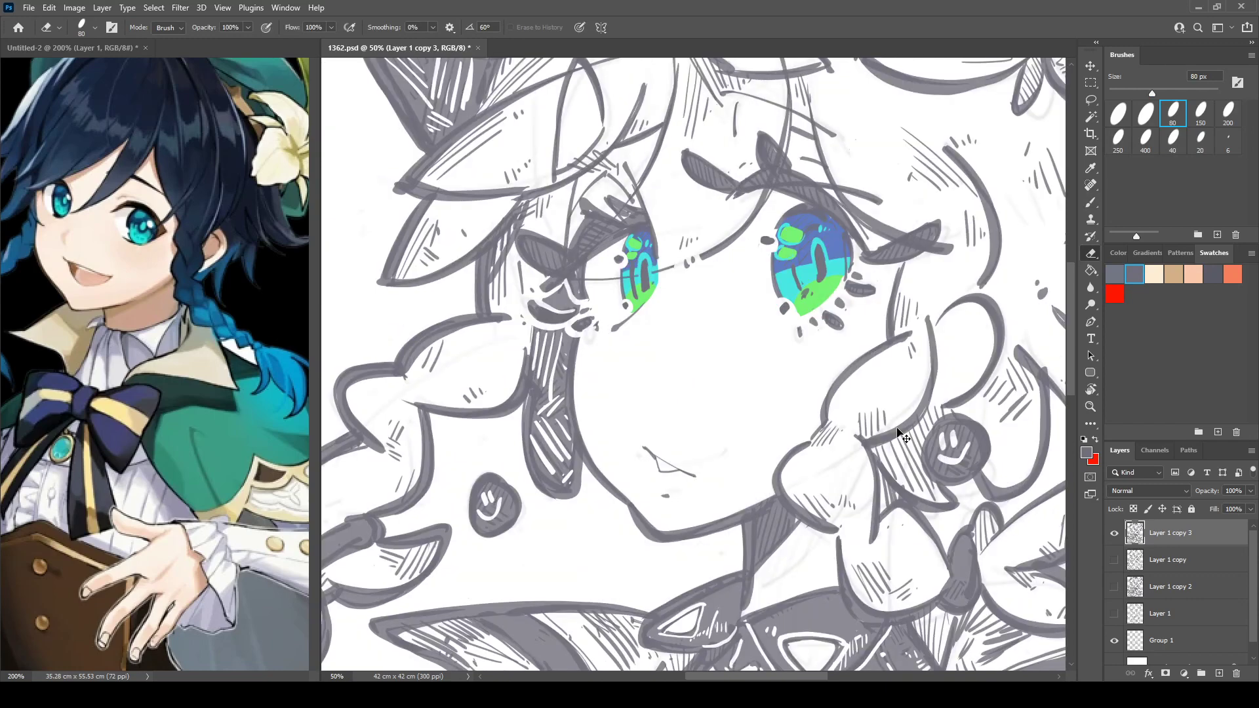
pyautogui.hotkey('ctrl', '-')
pyautogui.hotkey('ctrl', '-')
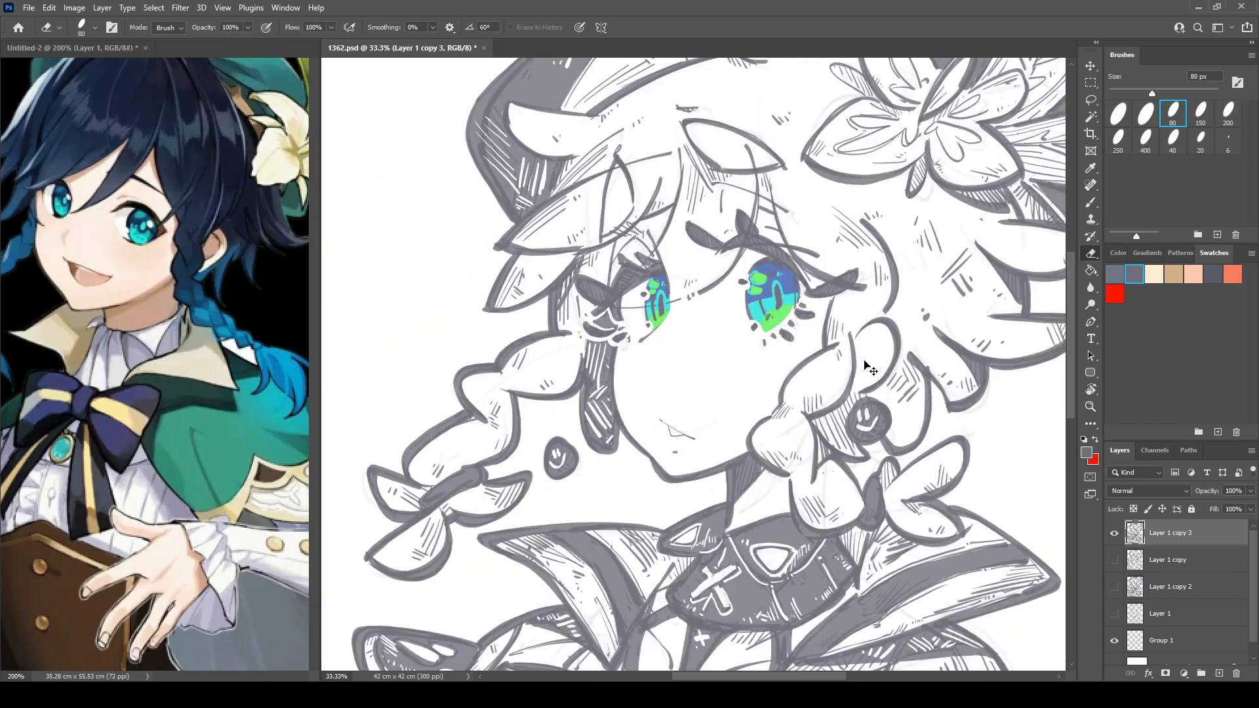
pyautogui.hotkey('ctrl', 'shift', 'h')
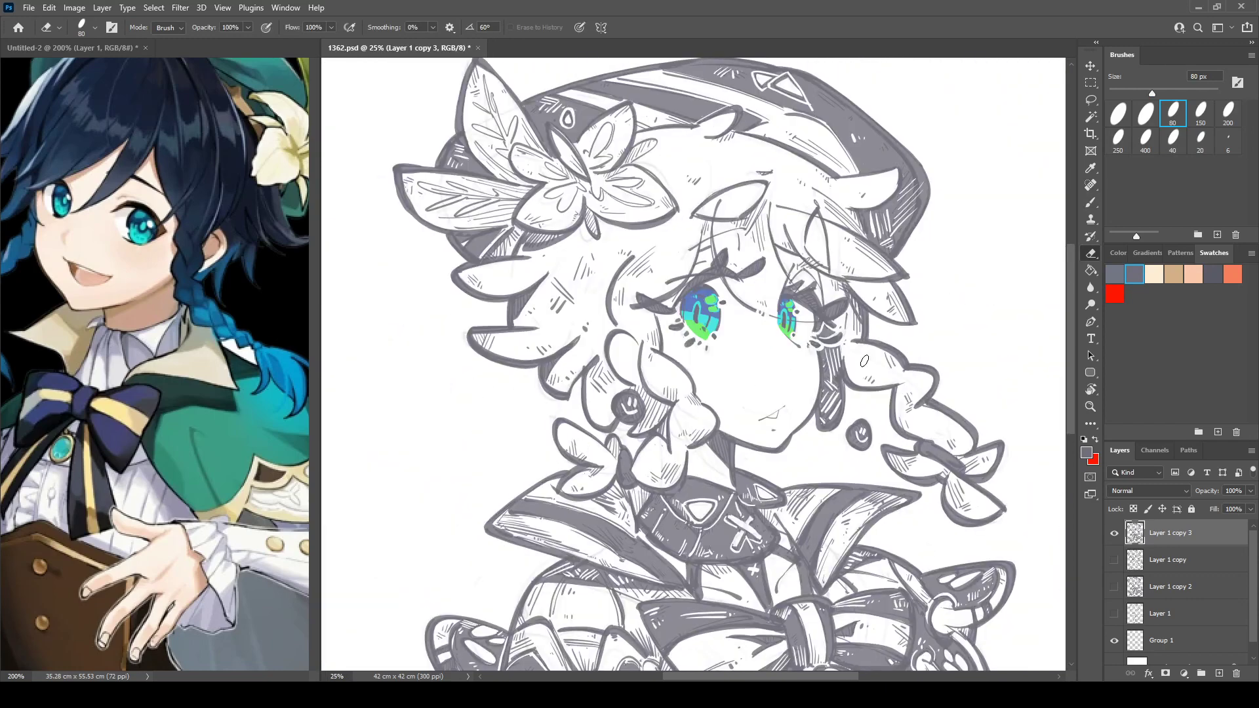
pyautogui.hotkey('ctrl', '-')
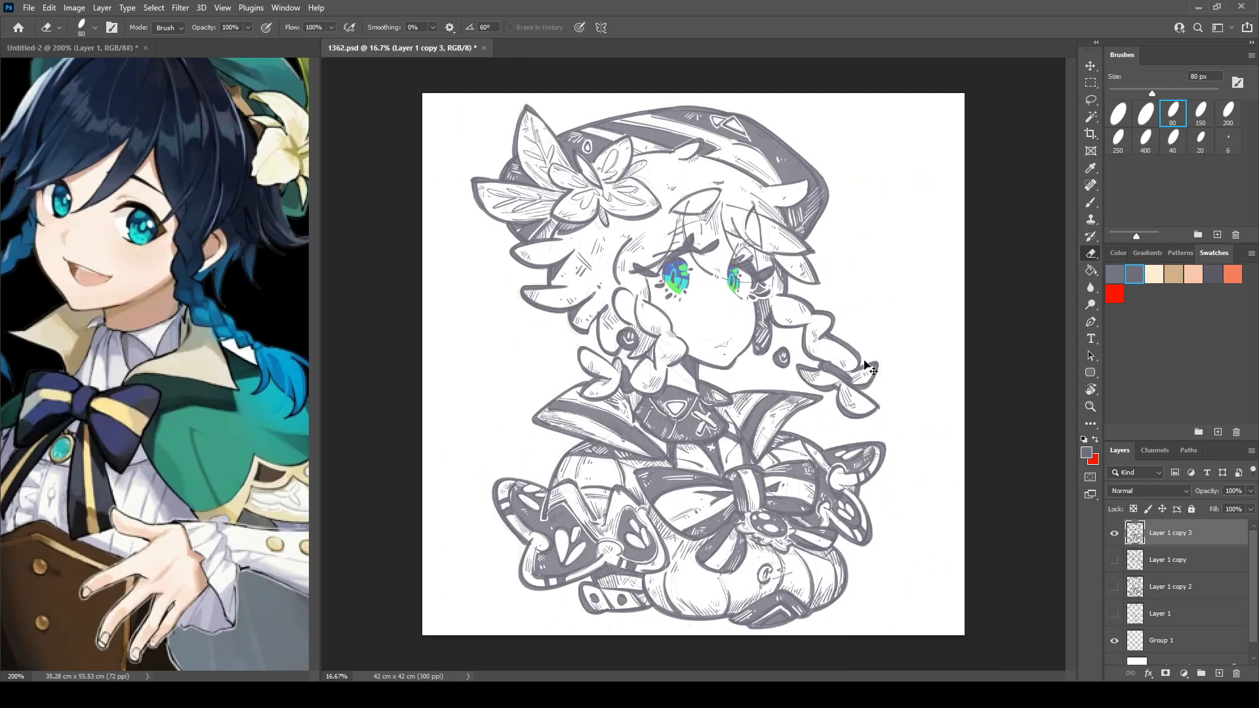
pyautogui.hotkey('ctrl', '+')
pyautogui.hotkey('ctrl', '+')
pyautogui.hotkey('ctrl', '+')
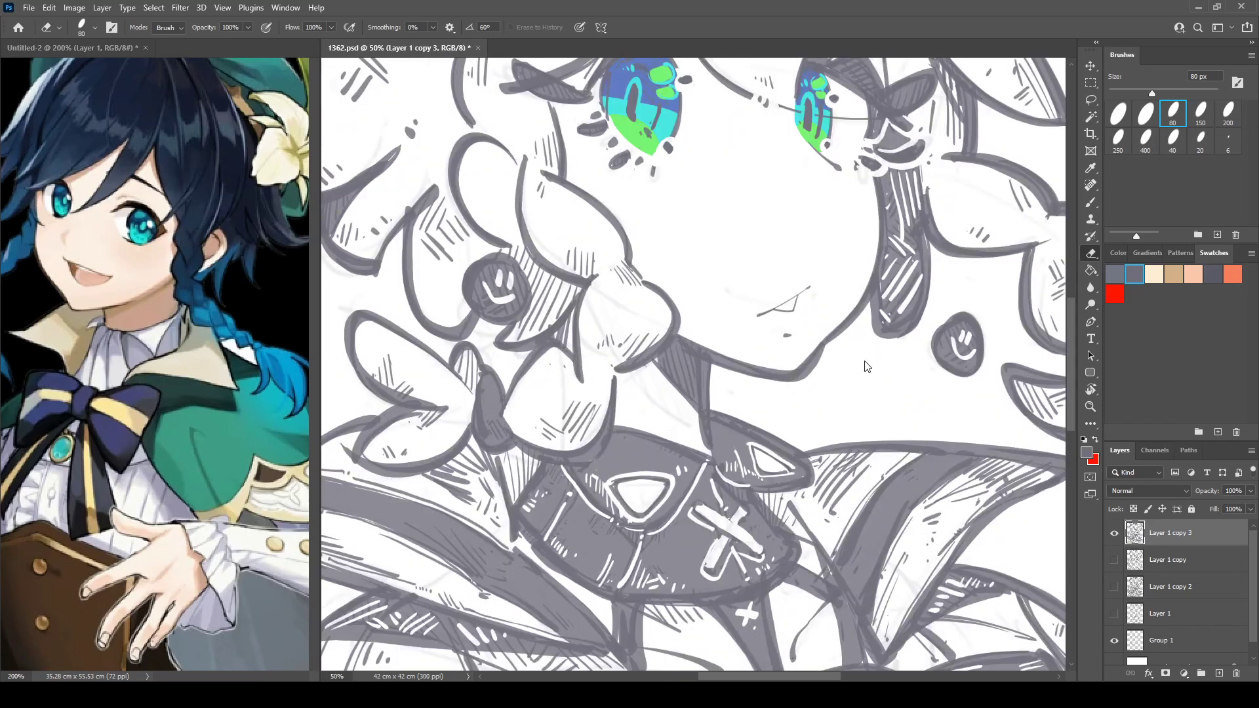
# Choose a light pink brush color and paint small pink accents in the green lower part of both irises.
pyautogui.hotkey('ctrl', 'shift', 'h')
pyautogui.press('i')
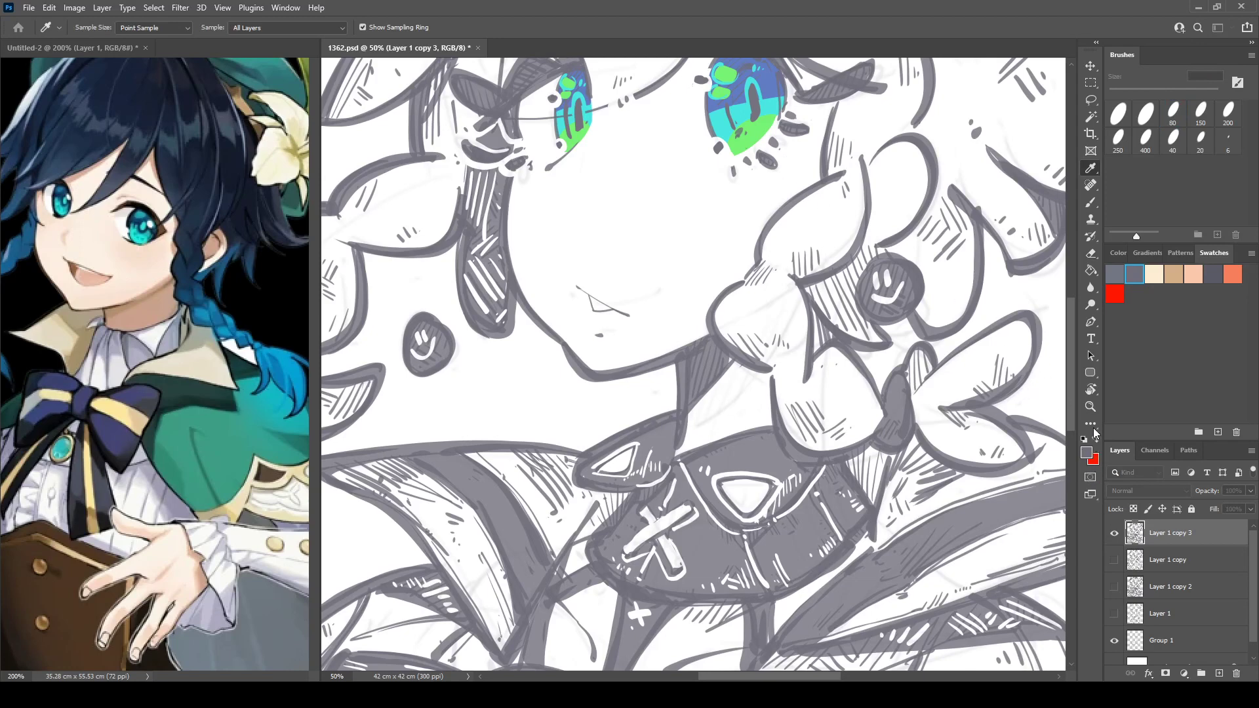
pyautogui.click(1196, 385)
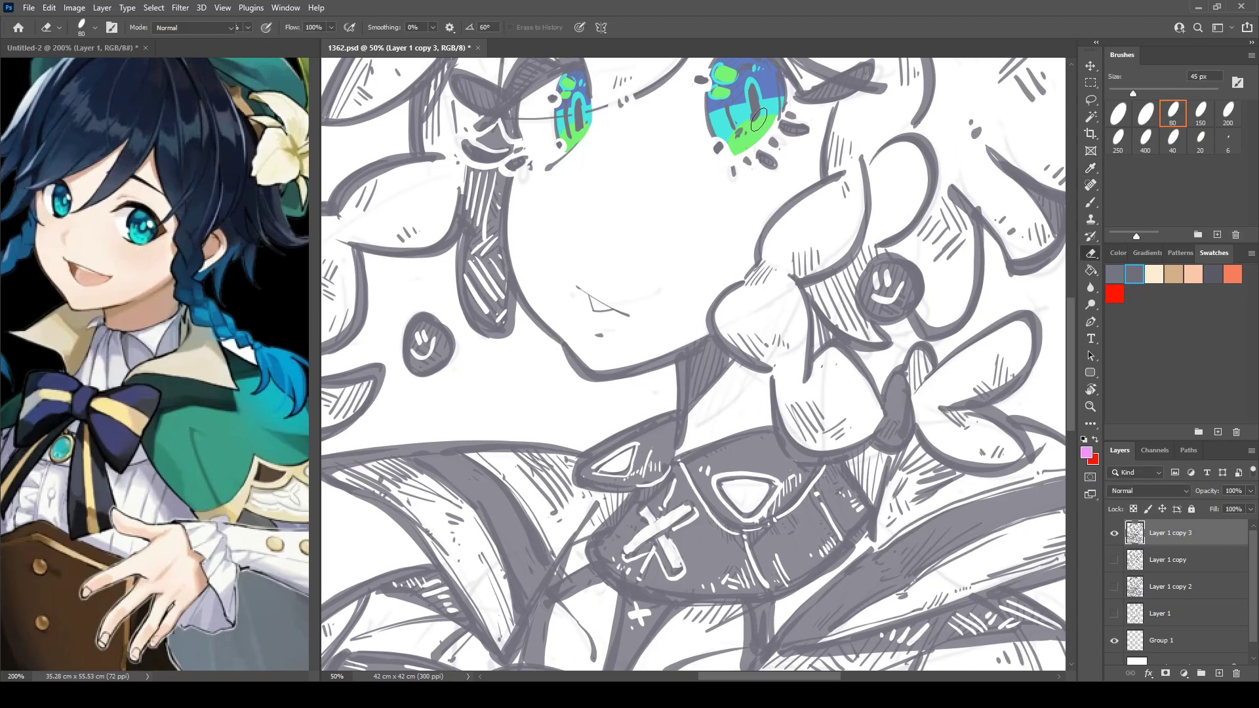
pyautogui.press('b')
pyautogui.scroll(5, 772, 118)
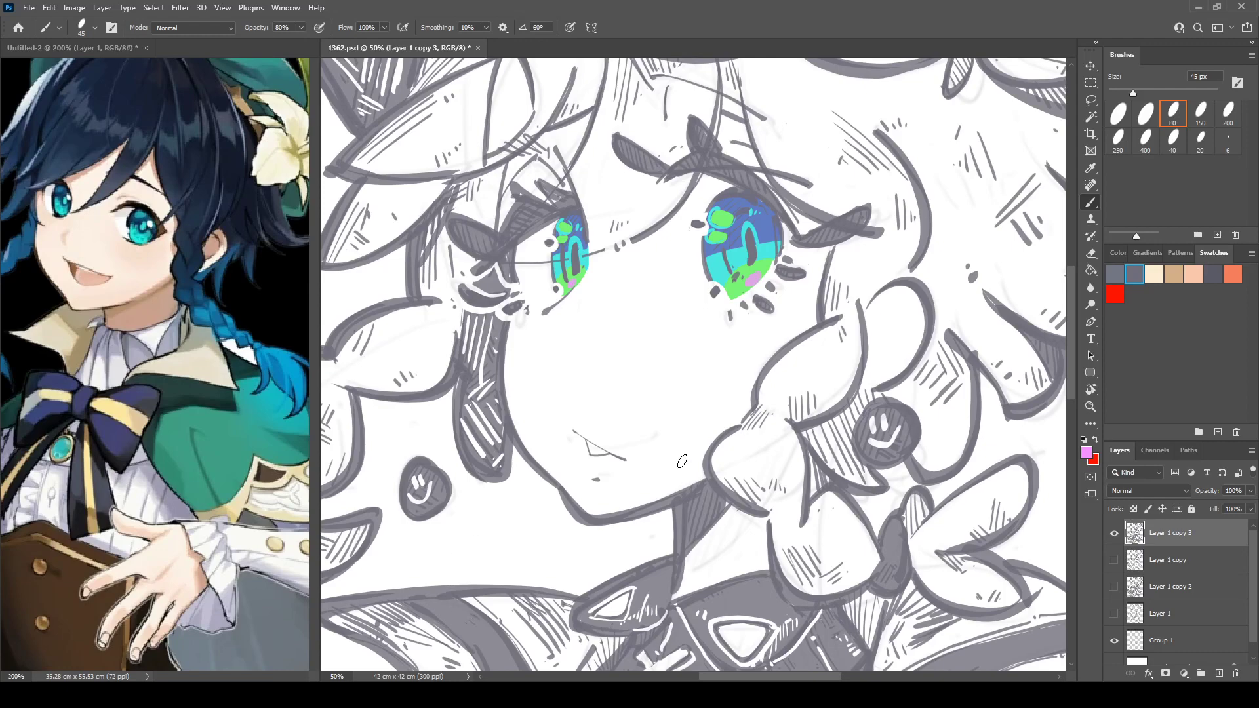
# Add a new layer above the line art at 30% opacity and choose the gray swatch as the brush color.
pyautogui.hotkey('ctrl', '-')
pyautogui.hotkey('ctrl', '-')
pyautogui.hotkey('ctrl', '-')
pyautogui.hotkey('ctrl', 'shift', 'h')
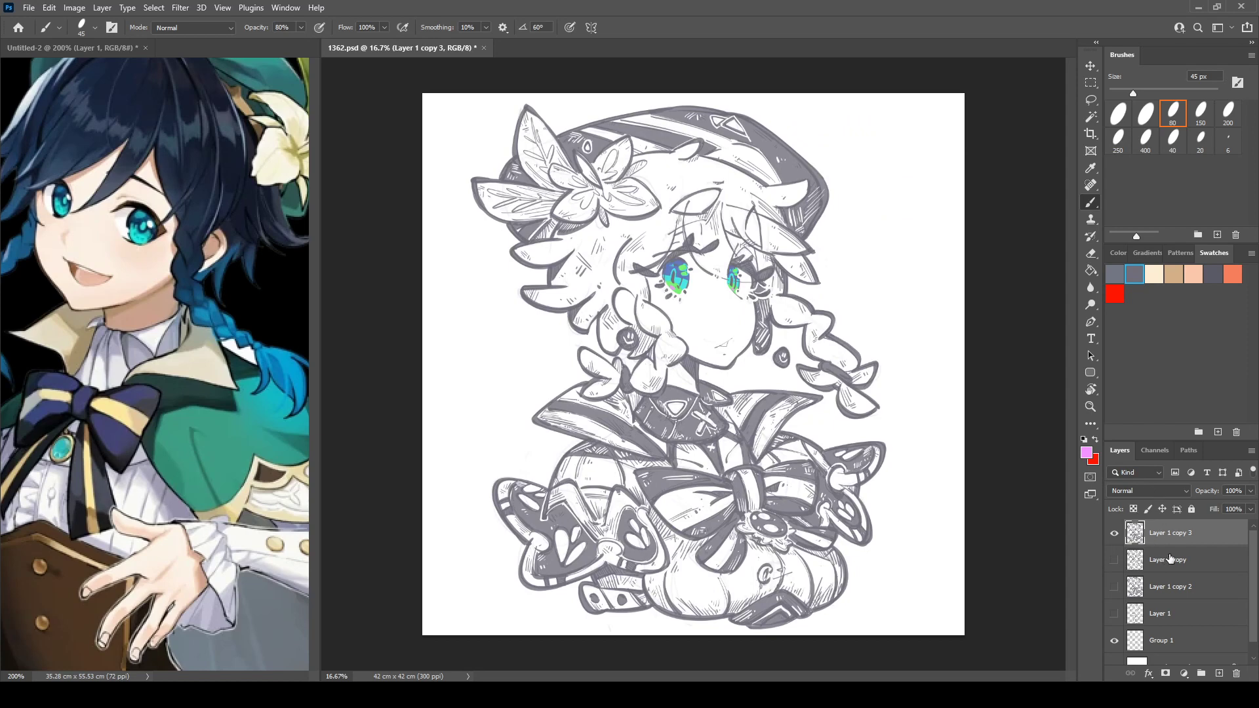
pyautogui.click(1216, 673)
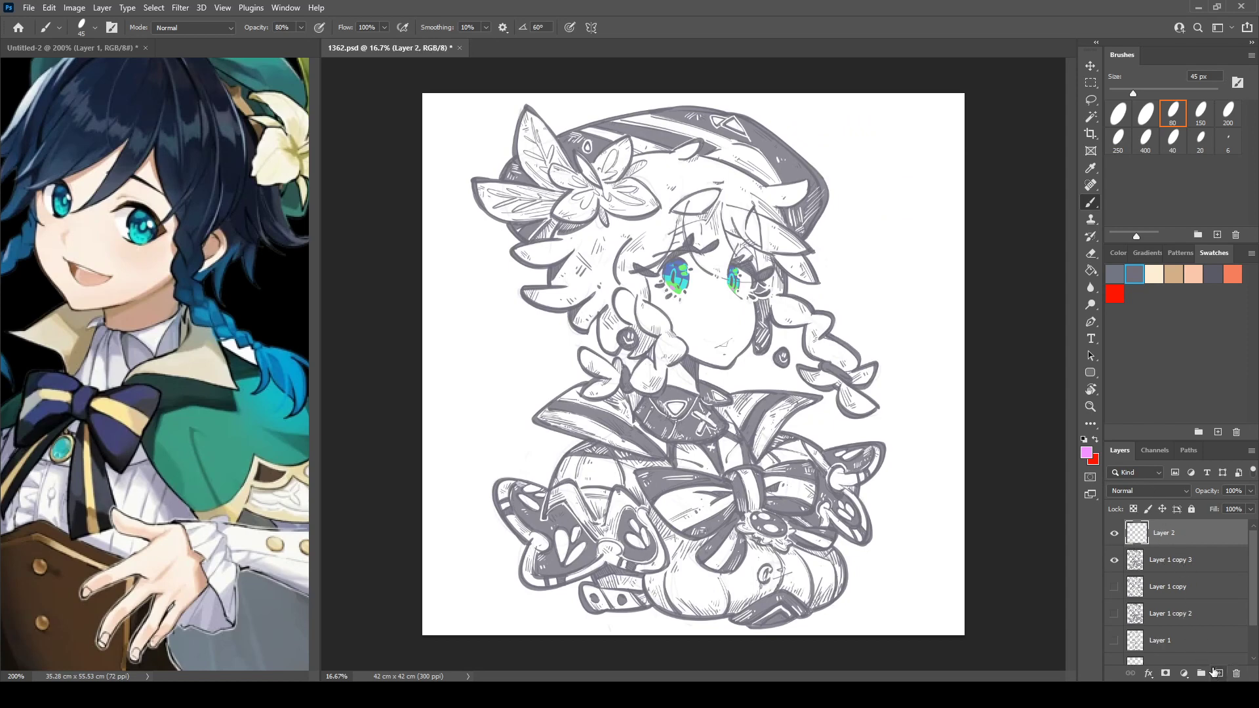
pyautogui.click(1117, 278)
pyautogui.write('30')
# Paint a small soft gray shadow patch on the cheek beneath the far eye with a 90 px brush.
pyautogui.hotkey('ctrl', '+')
pyautogui.hotkey('ctrl', '+')
pyautogui.hotkey('ctrl', '+')
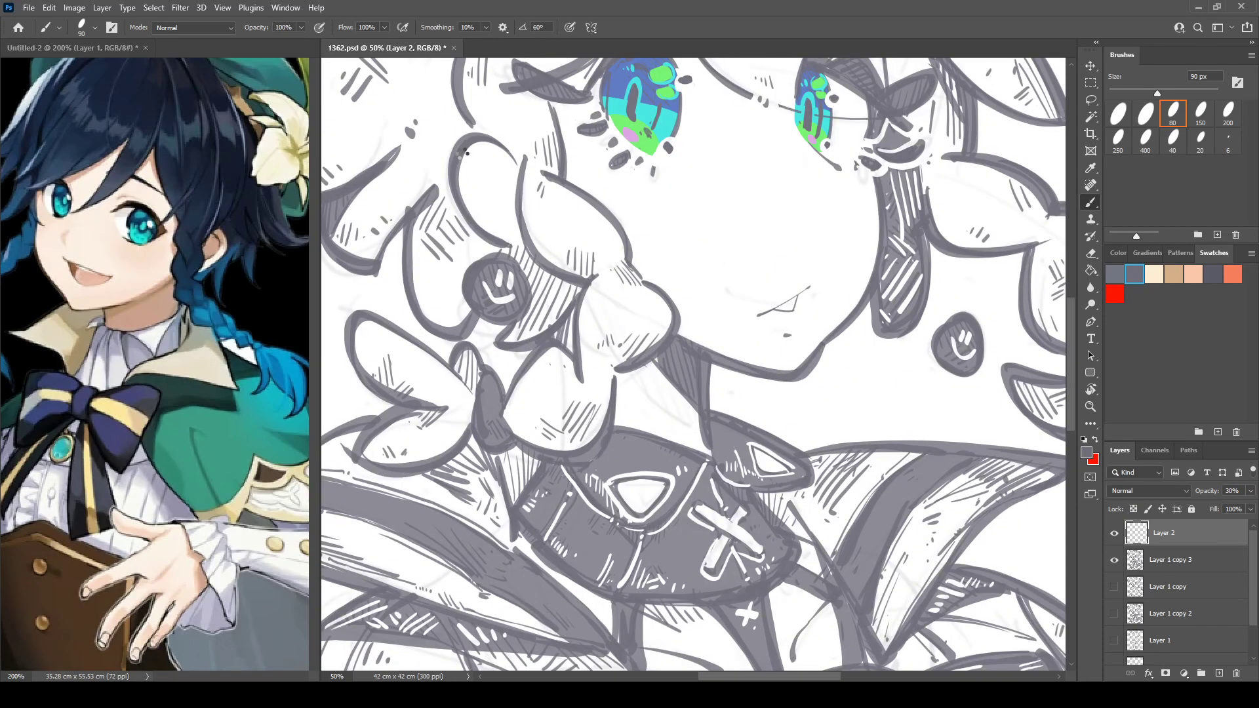
pyautogui.press('F2')
pyautogui.moveTo(606, 203)
pyautogui.mouseDown()
pyautogui.moveTo(669, 337)
pyautogui.moveTo(619, 314)
pyautogui.moveTo(685, 396)
pyautogui.mouseUp()
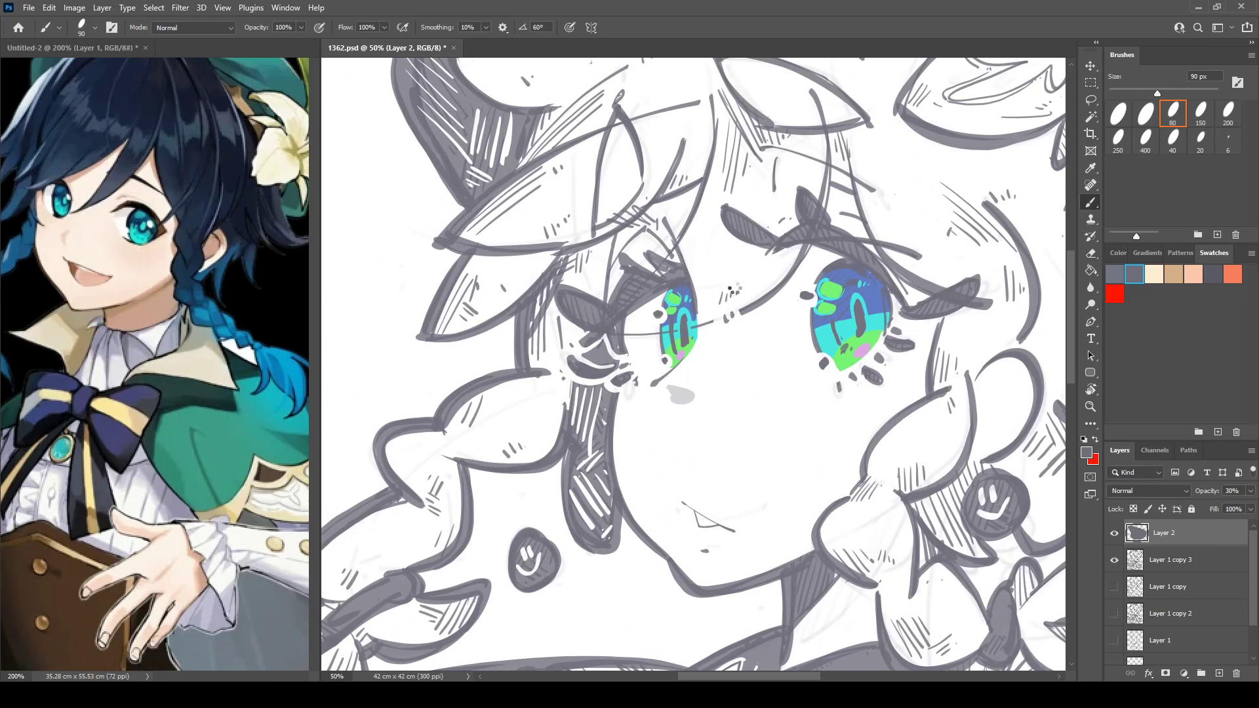
# Mirror the canvas view and trim the gray cheek patch beneath the far eye on Layer 2 with an 80 px eraser.
pyautogui.hotkey('ctrl', 'alt', 'h')
pyautogui.click(1160, 559)
pyautogui.press('e')
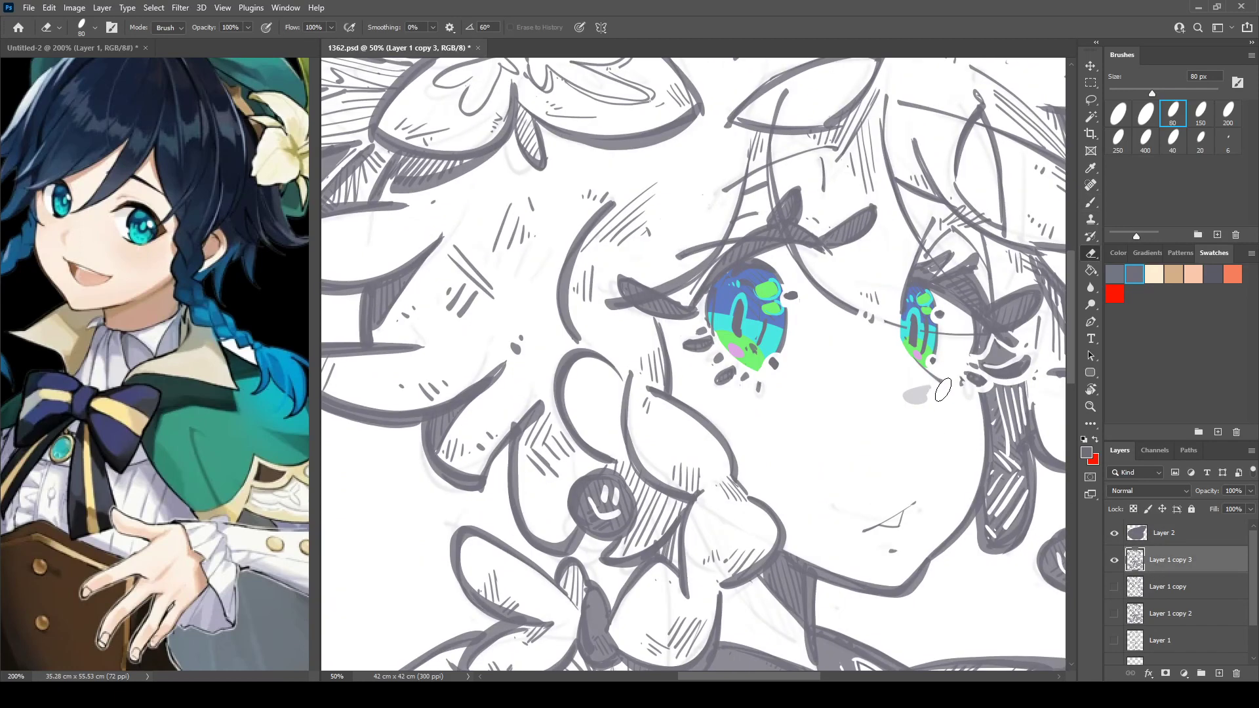
pyautogui.click(1148, 538)
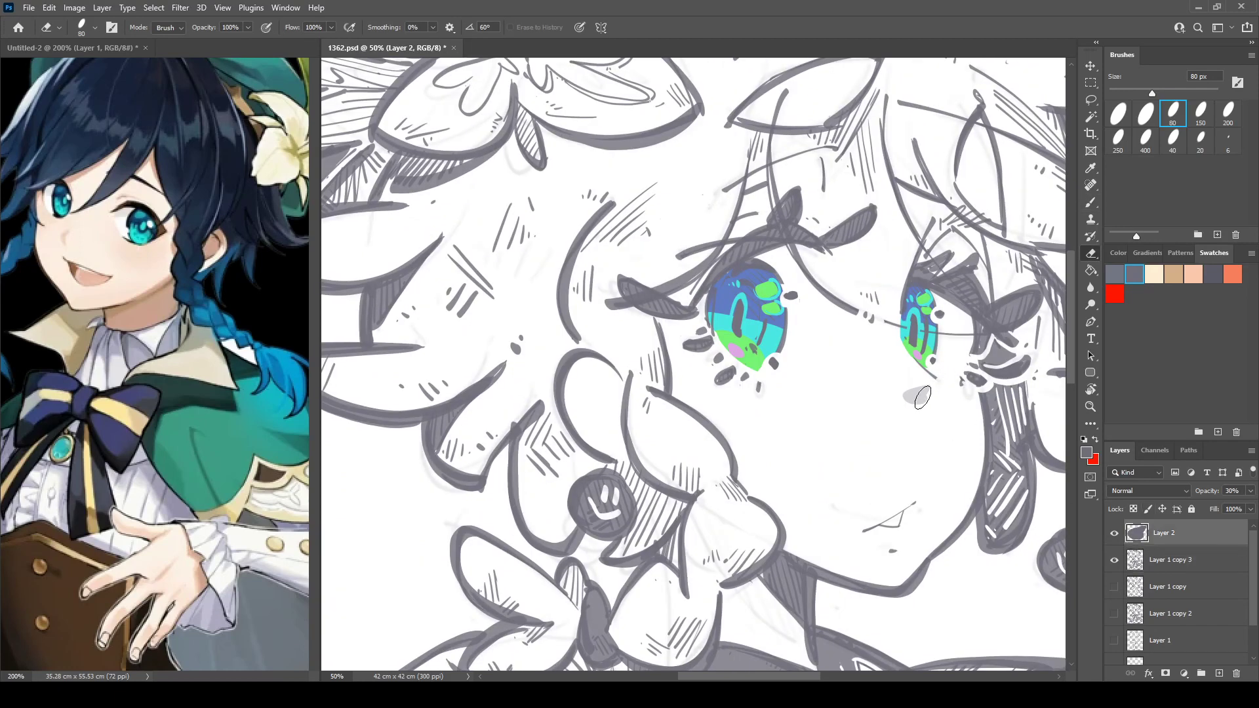
pyautogui.press('b')
pyautogui.press('e')
pyautogui.moveTo(915, 392)
pyautogui.mouseDown()
pyautogui.moveTo(930, 396)
pyautogui.moveTo(756, 328)
pyautogui.mouseUp()
pyautogui.press('b')
pyautogui.press('e')
pyautogui.press('b')
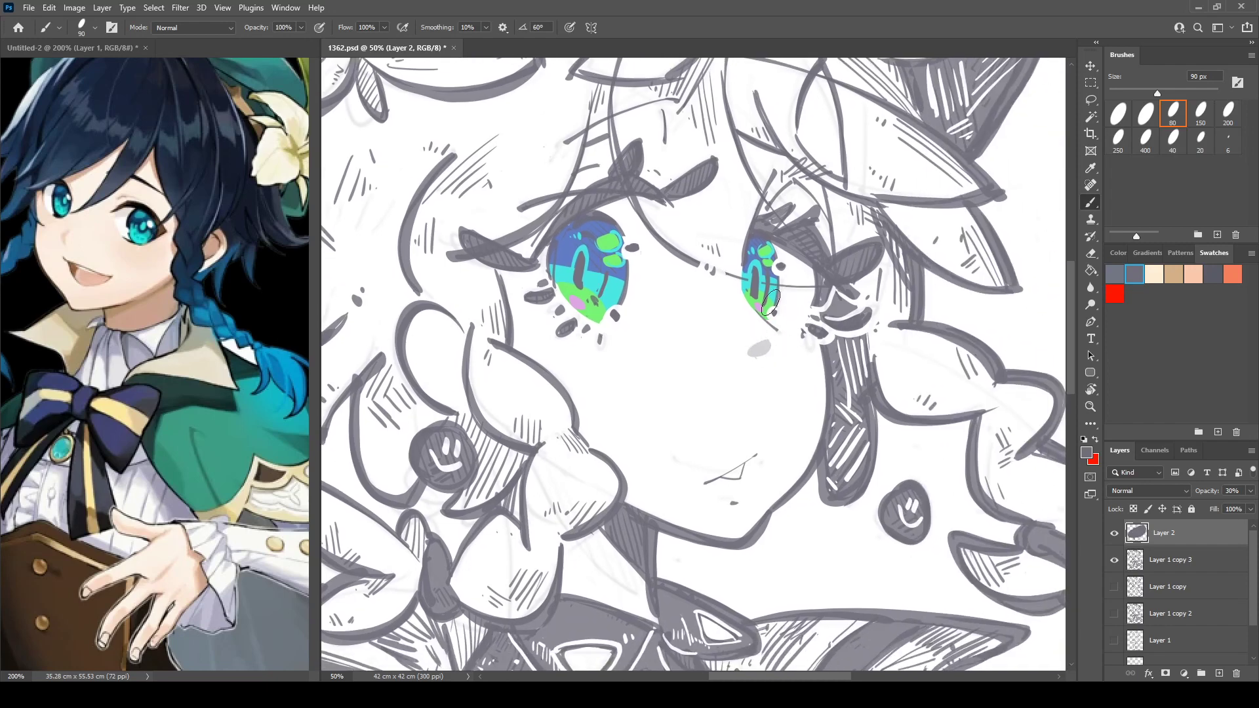
# Paint translucent gray shadows beneath the upper lashes and around the outer corners of both eyes with a 90 px brush.
pyautogui.moveTo(596, 214); pyautogui.dragTo(649, 211)
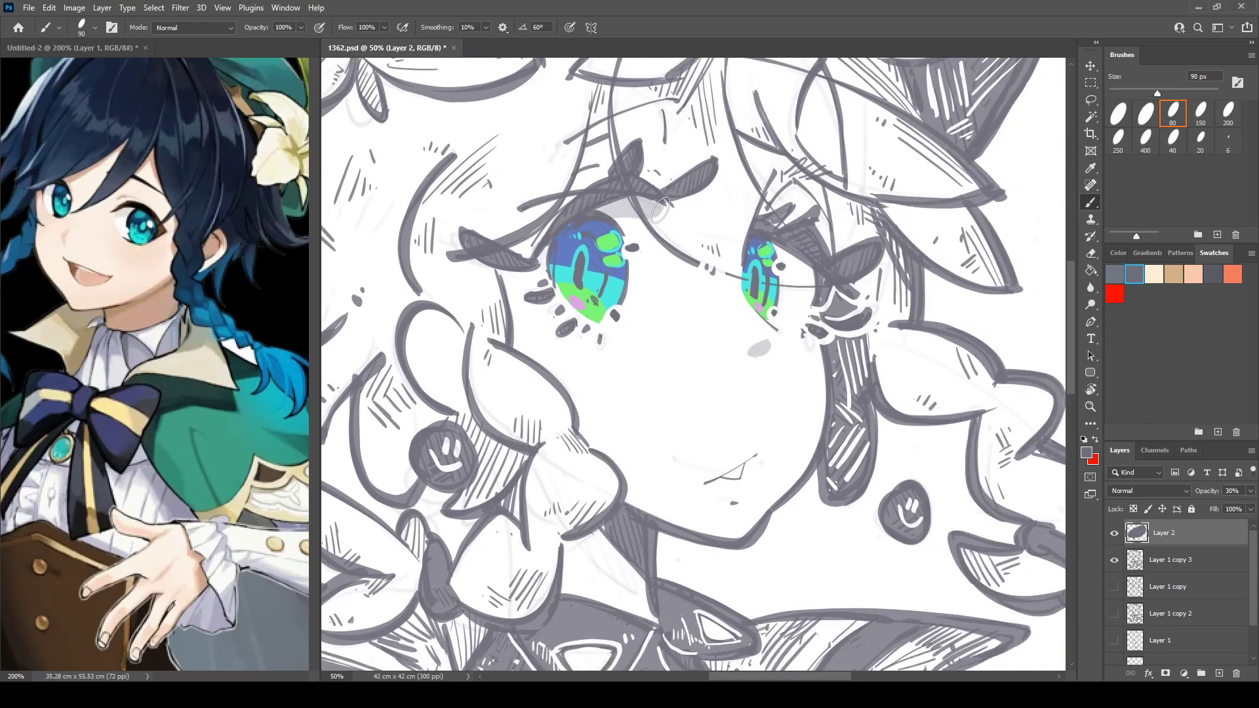
pyautogui.moveTo(752, 244)
pyautogui.mouseDown()
pyautogui.moveTo(820, 280)
pyautogui.moveTo(805, 262)
pyautogui.moveTo(762, 254)
pyautogui.moveTo(811, 288)
pyautogui.mouseUp()
pyautogui.press('e')
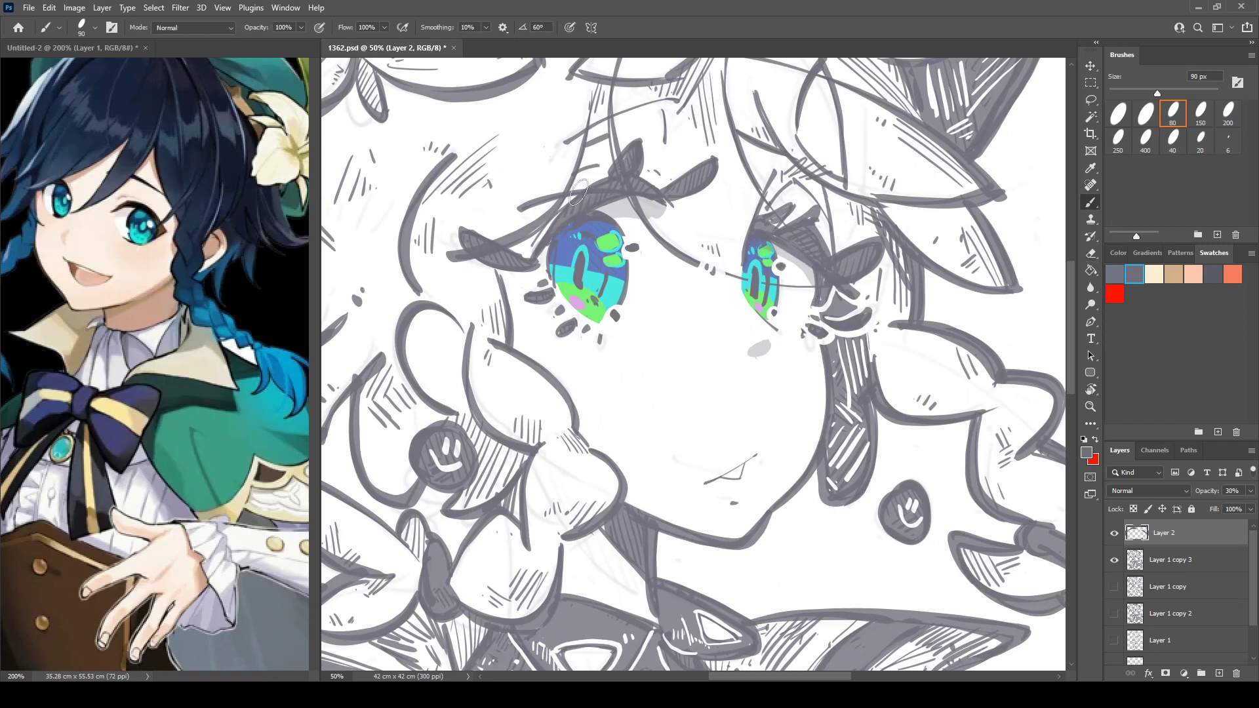
pyautogui.press('b')
pyautogui.moveTo(673, 161); pyautogui.dragTo(649, 198)
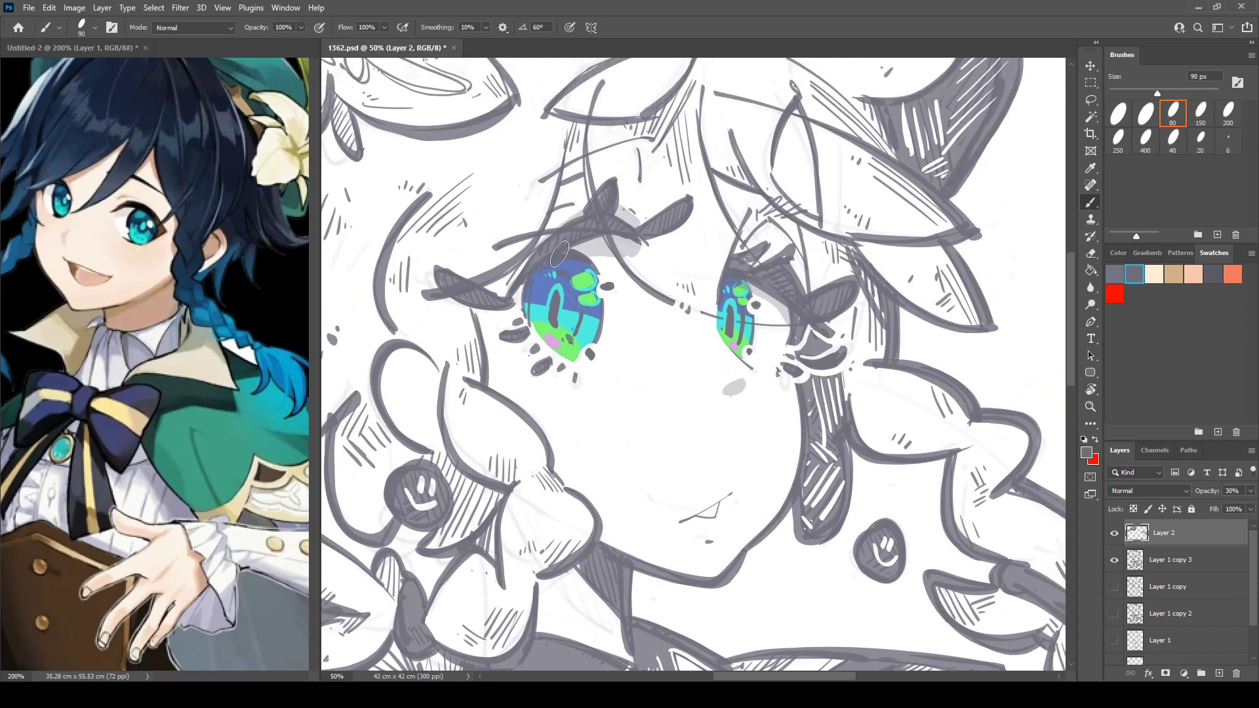
pyautogui.moveTo(451, 297); pyautogui.dragTo(511, 313)
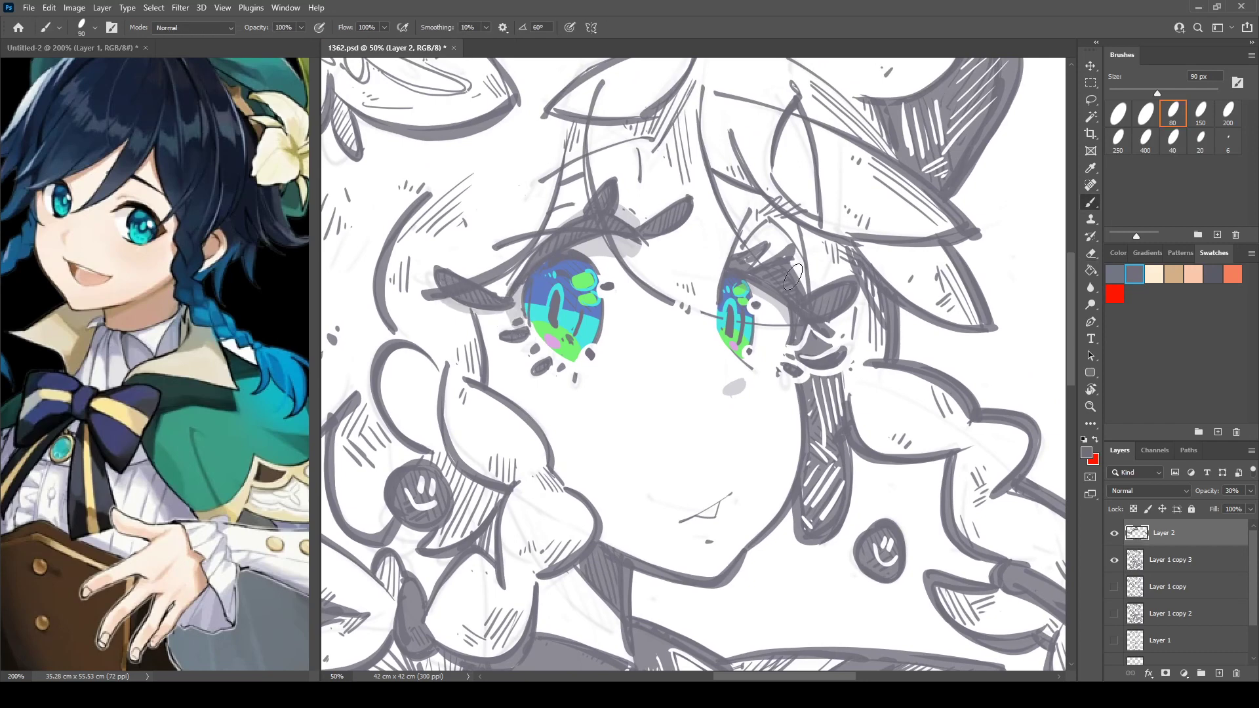
# Clean up and extend the gray shadow between the far eye's iris and its outer lashes.
pyautogui.press('e')
pyautogui.moveTo(764, 302); pyautogui.dragTo(794, 325)
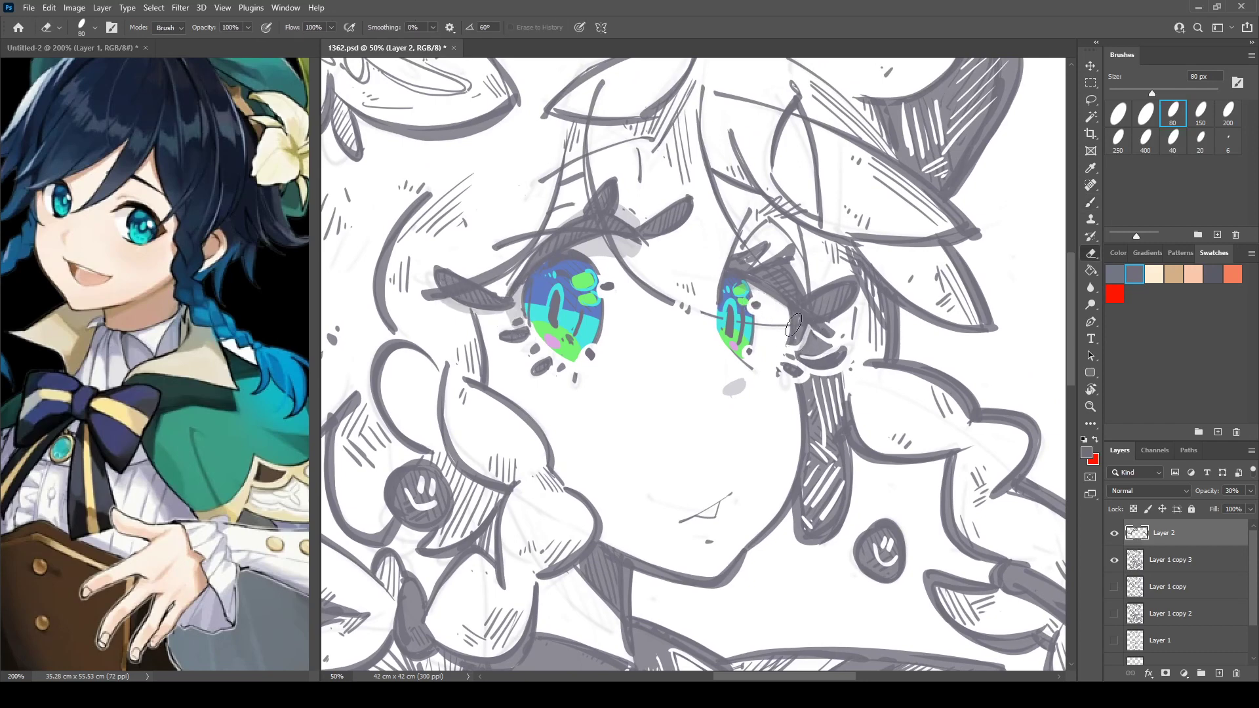
pyautogui.press('b')
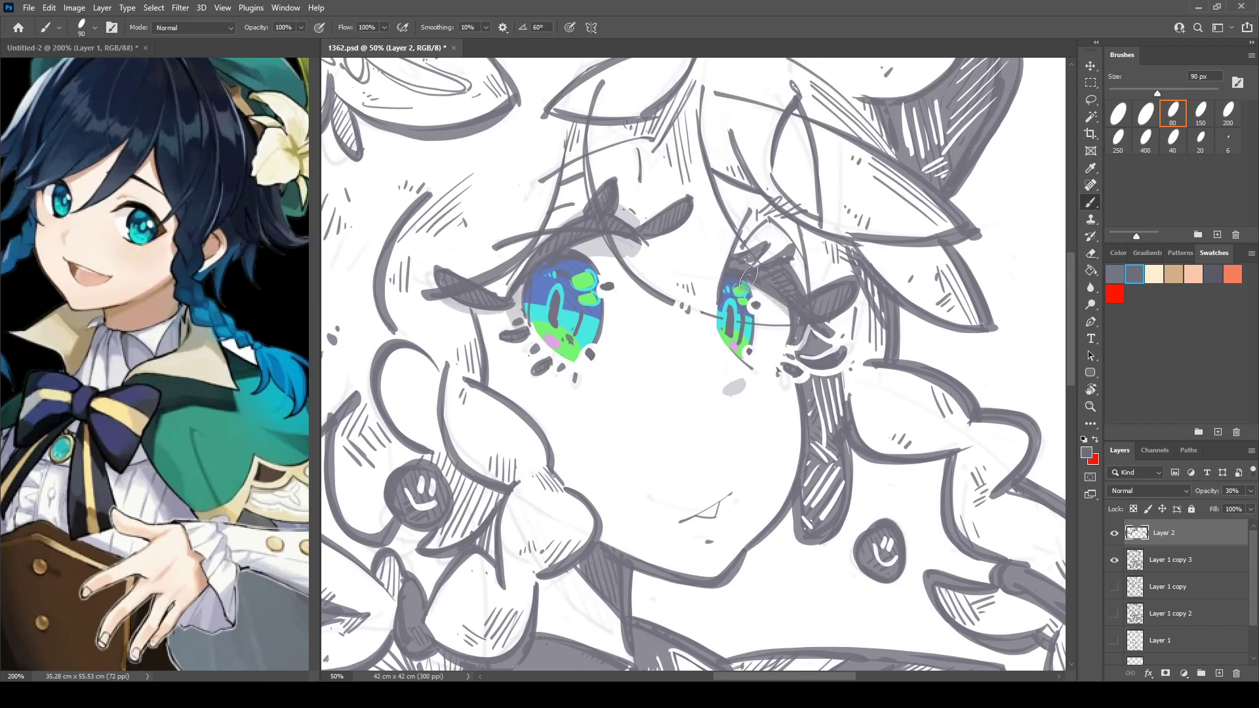
pyautogui.moveTo(784, 319); pyautogui.dragTo(872, 290)
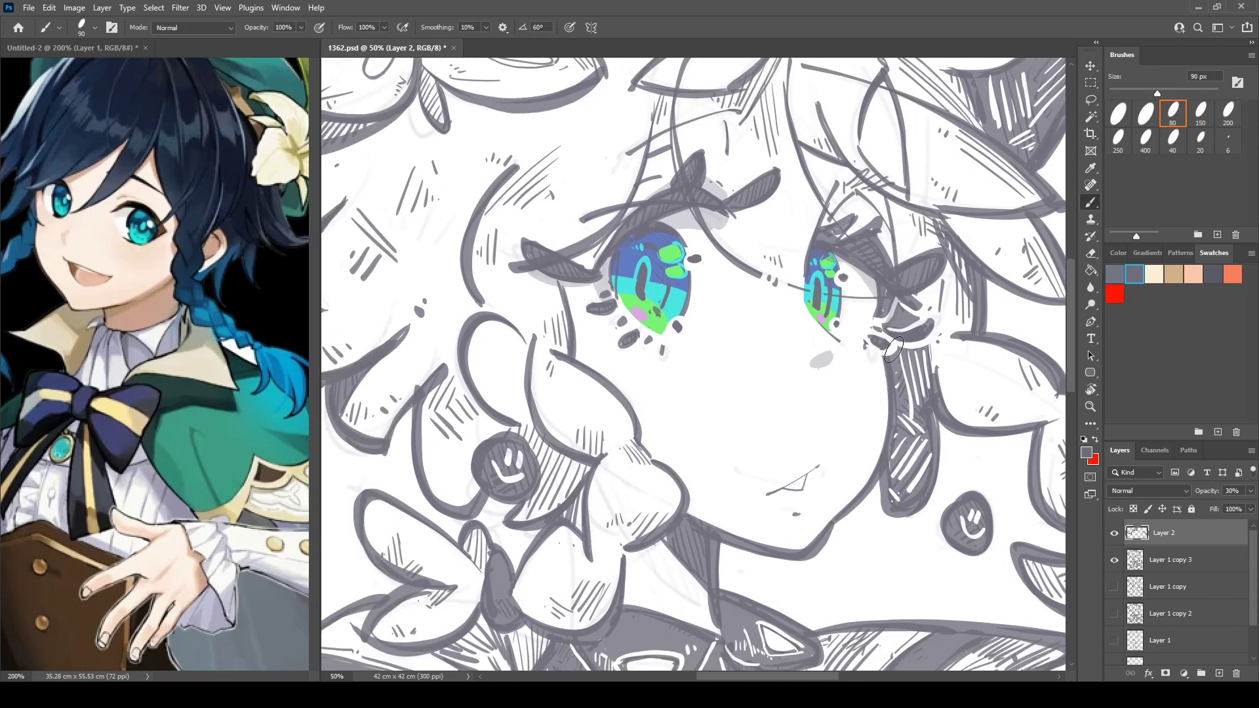
pyautogui.moveTo(867, 341); pyautogui.dragTo(900, 444)
# Open a second view of 1362.psd beside the Untitled-2 reference, zoom it out to 12.5% and mirror the canvas.
pyautogui.moveTo(477, 221); pyautogui.dragTo(627, 341)
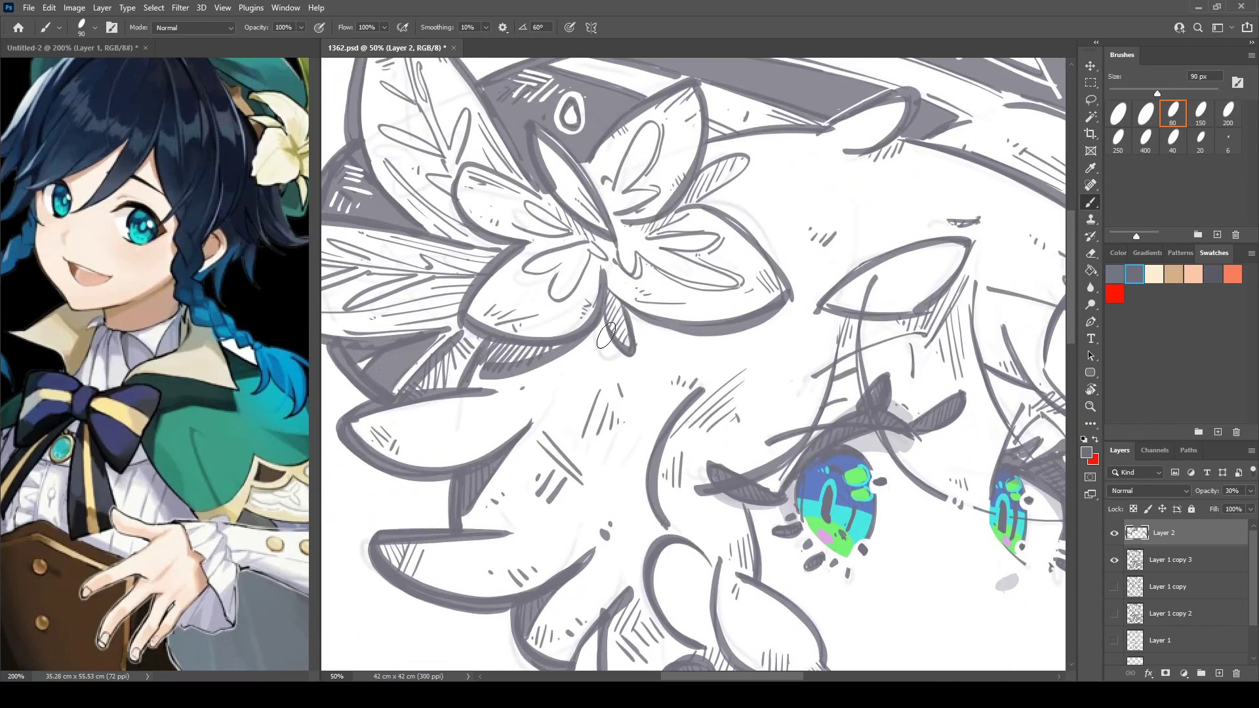
pyautogui.moveTo(429, 273); pyautogui.dragTo(547, 301)
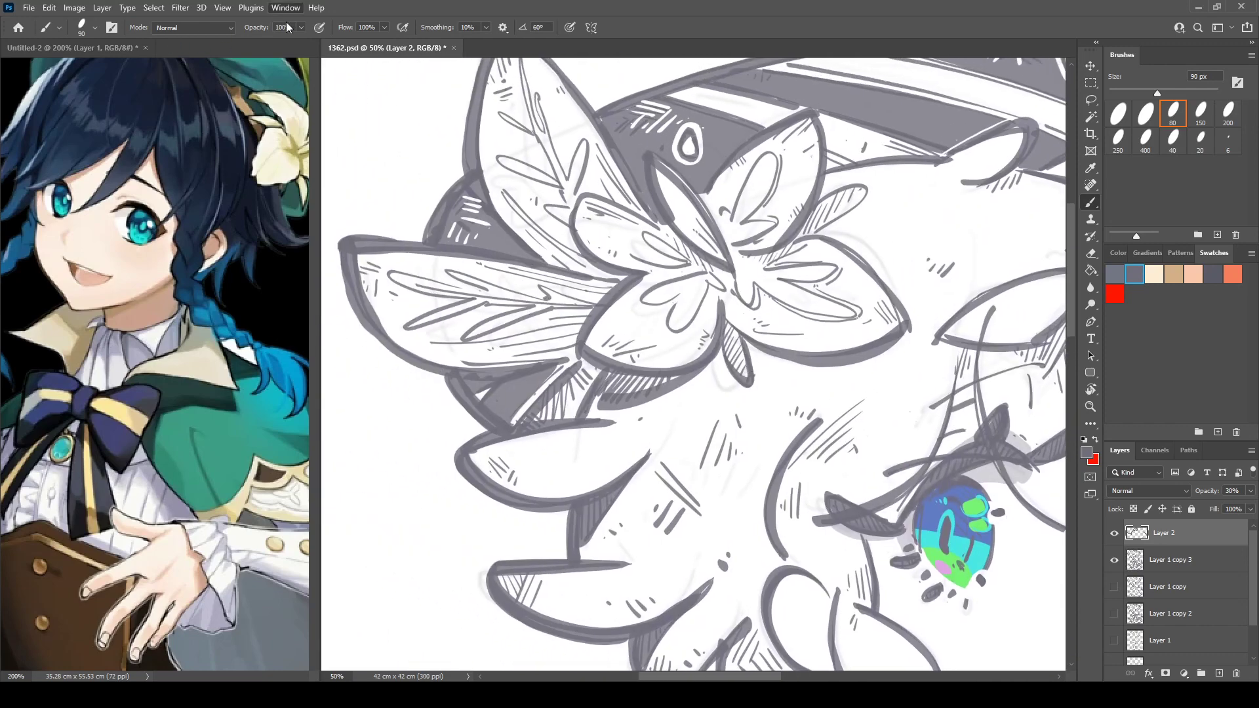
pyautogui.click(453, 271)
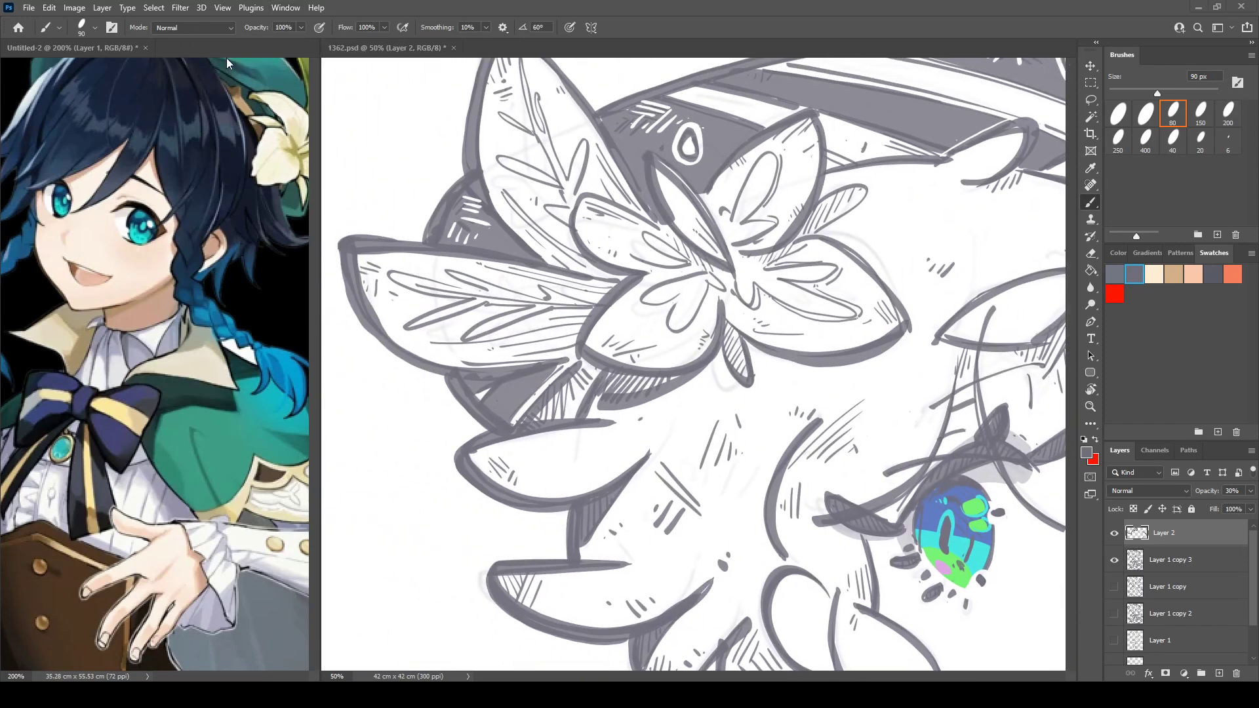
pyautogui.moveTo(227, 64); pyautogui.dragTo(217, 53)
pyautogui.moveTo(203, 226); pyautogui.dragTo(53, 217)
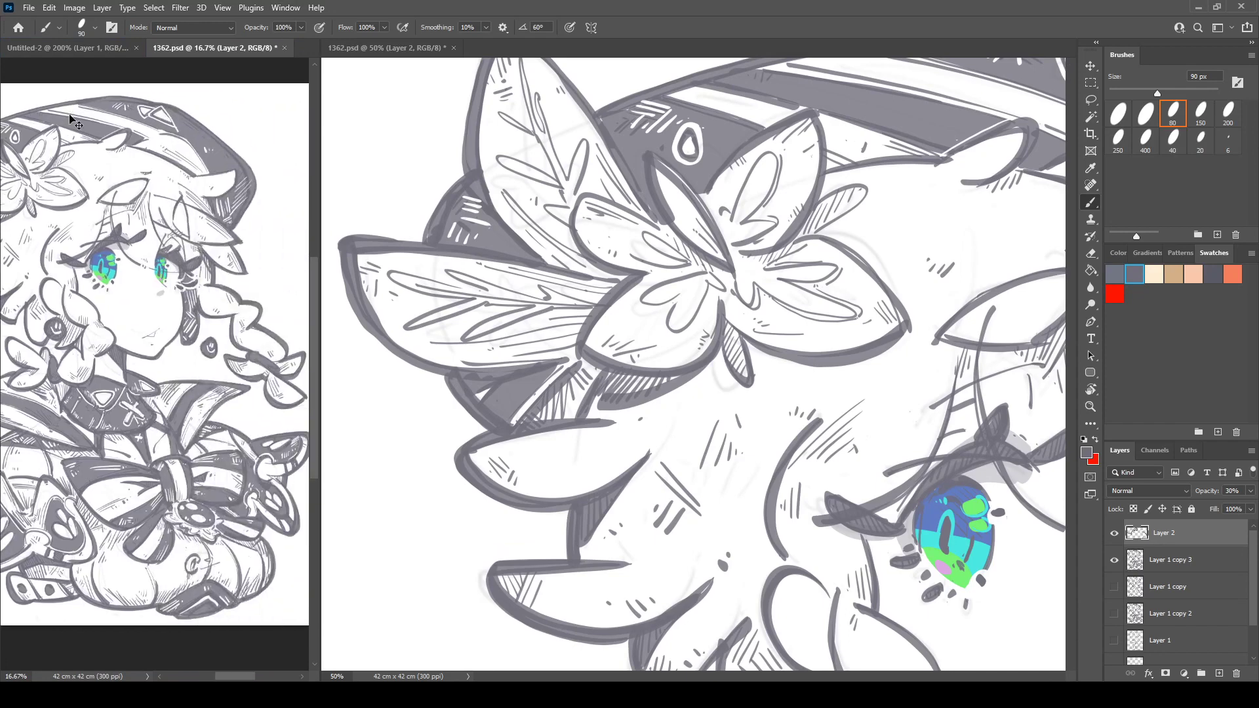
pyautogui.hotkey('ctrl', '-')
pyautogui.hotkey('ctrl', 'shift', 'h')
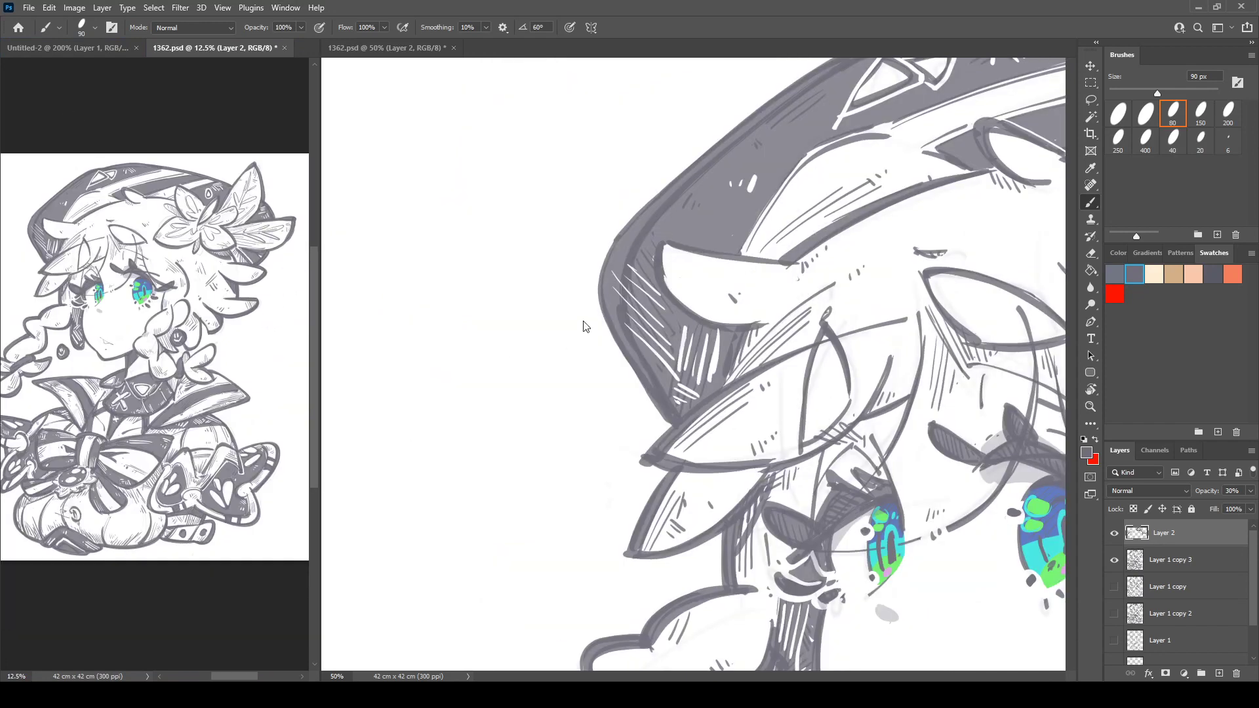
# Return to the 50% view and paint a gray shadow under the long hair strand crossing between the eyes.
pyautogui.click(760, 422)
pyautogui.moveTo(1005, 381); pyautogui.dragTo(759, 271)
pyautogui.moveTo(754, 343); pyautogui.dragTo(725, 250)
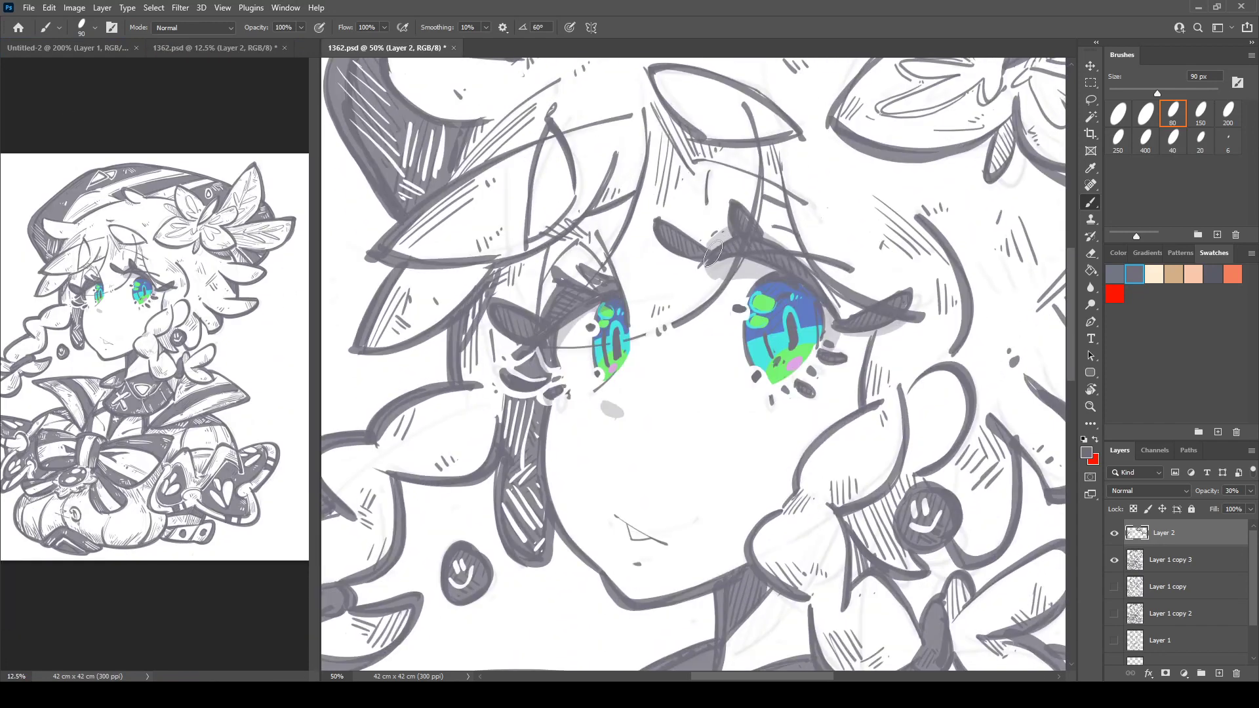
pyautogui.press('e')
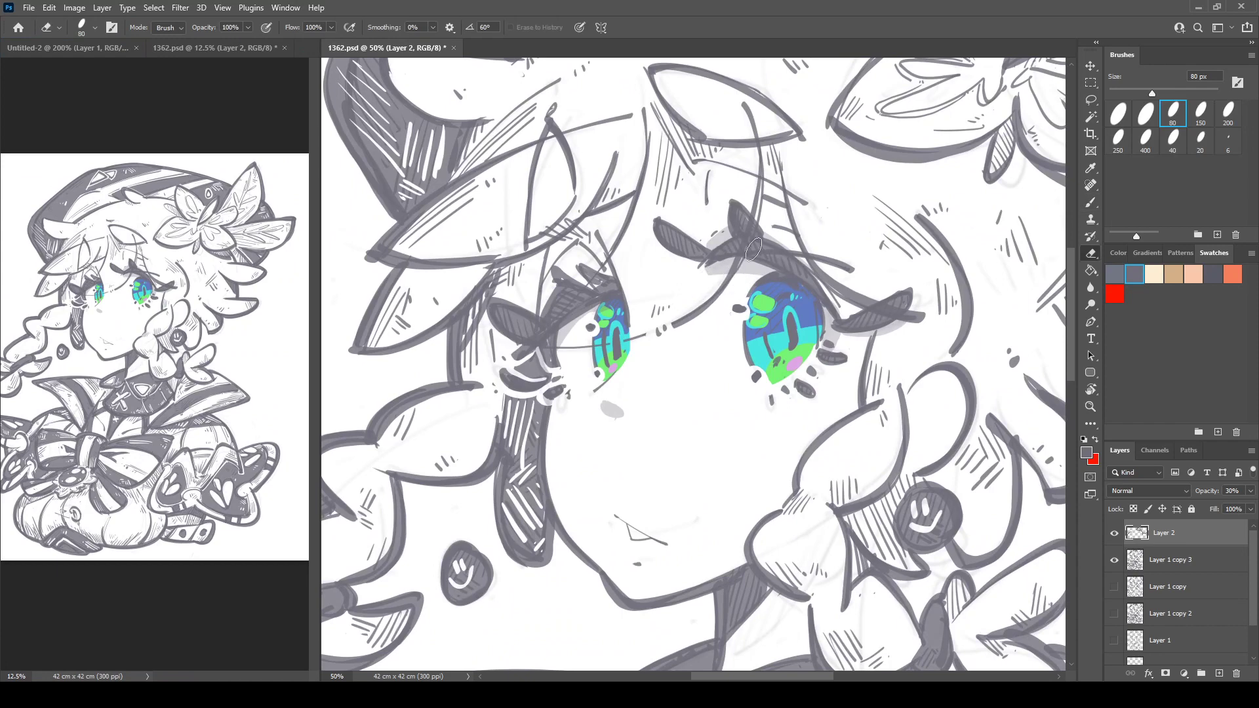
pyautogui.press('b')
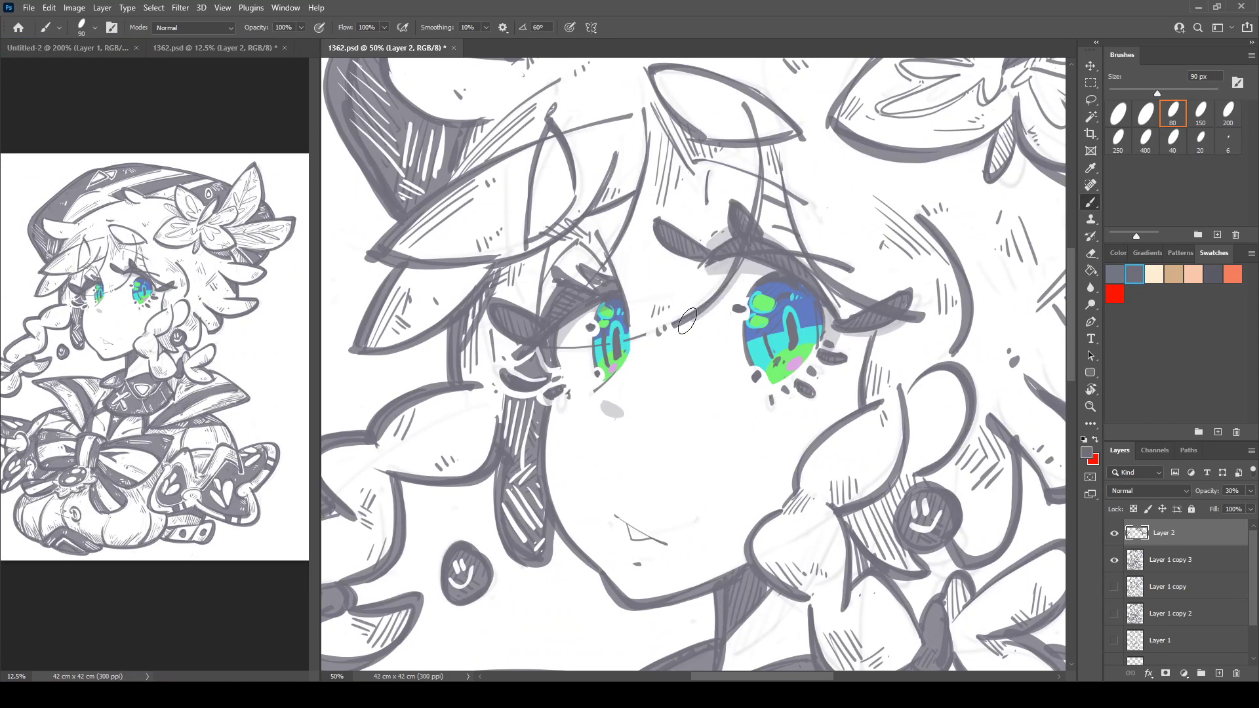
pyautogui.moveTo(682, 299); pyautogui.dragTo(701, 248)
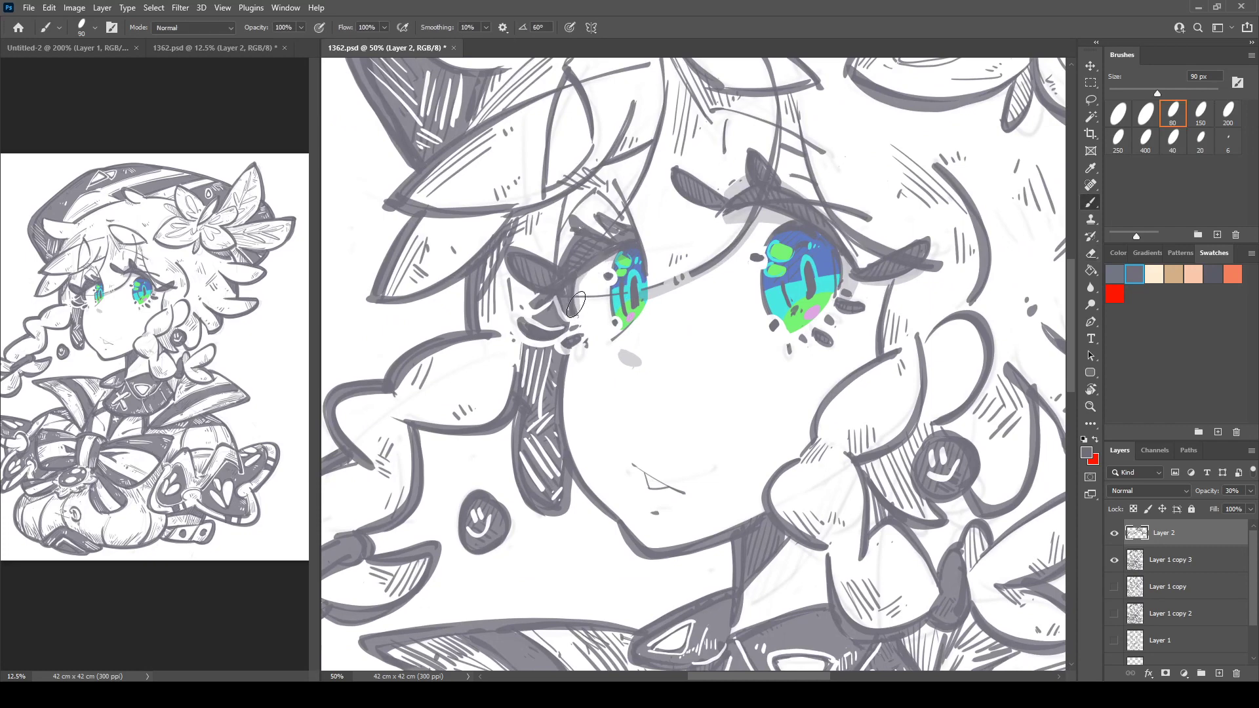
pyautogui.moveTo(675, 303); pyautogui.dragTo(619, 223)
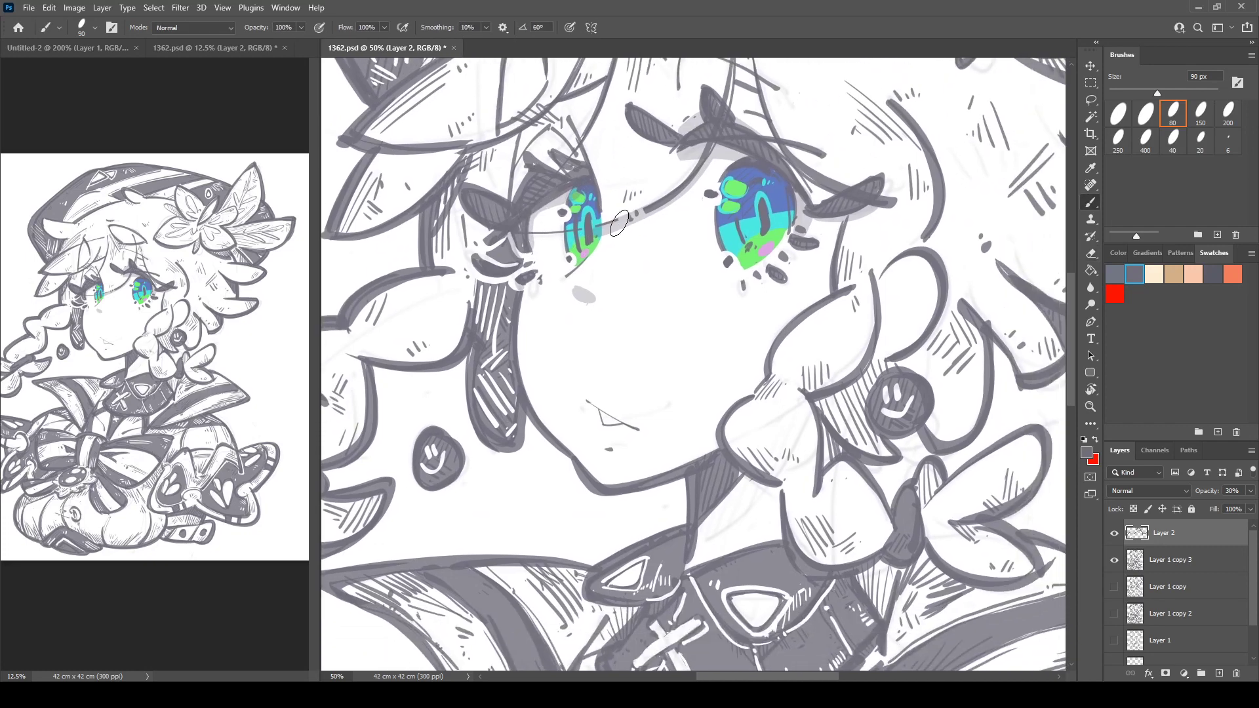
# Paint gray shadows on the hair along the lower edge of the hat brim.
pyautogui.moveTo(823, 266); pyautogui.dragTo(937, 576)
pyautogui.moveTo(482, 308)
pyautogui.mouseDown()
pyautogui.moveTo(571, 330)
pyautogui.moveTo(560, 352)
pyautogui.mouseUp()
pyautogui.moveTo(657, 205); pyautogui.dragTo(502, 298)
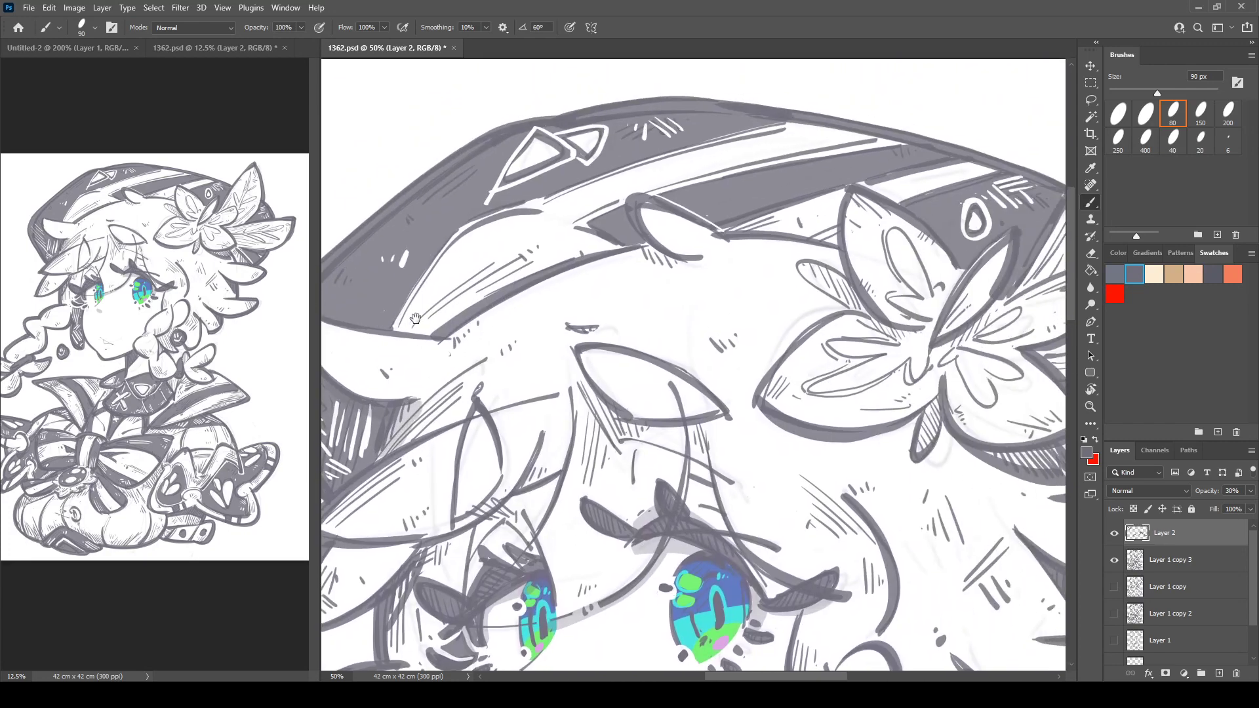
pyautogui.moveTo(417, 319); pyautogui.dragTo(641, 251)
pyautogui.moveTo(807, 200); pyautogui.dragTo(547, 211)
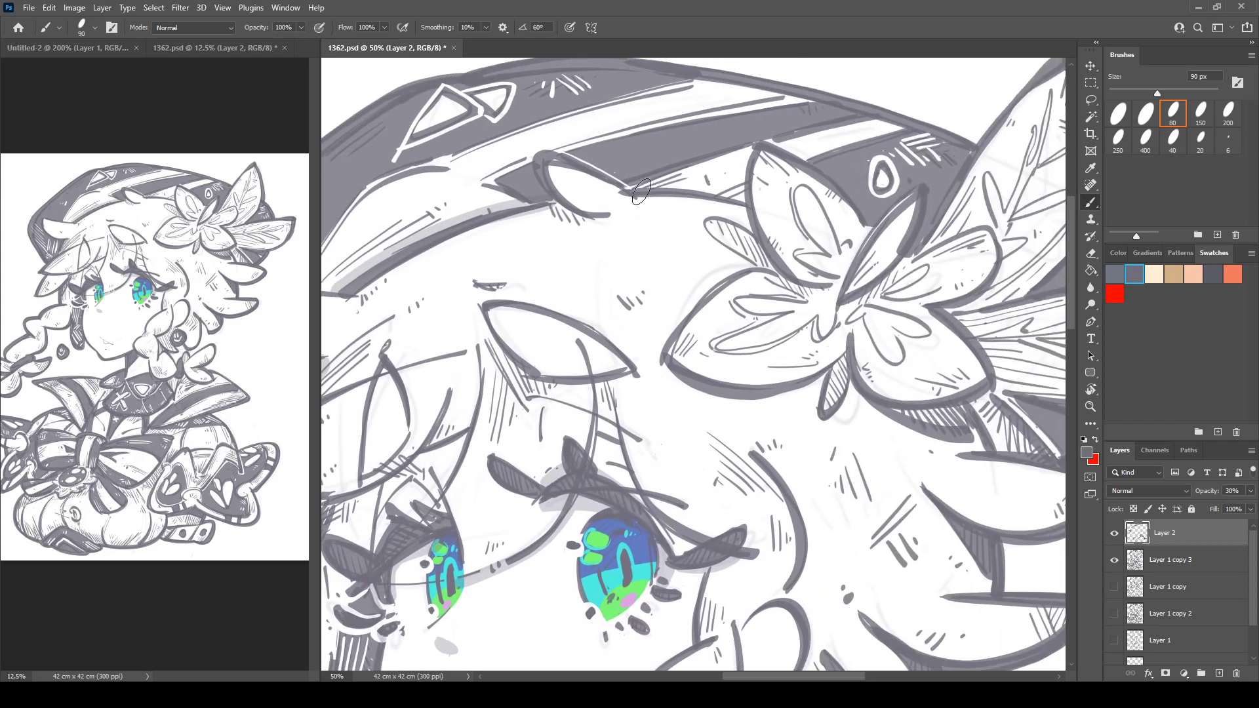
pyautogui.moveTo(757, 225); pyautogui.dragTo(554, 185)
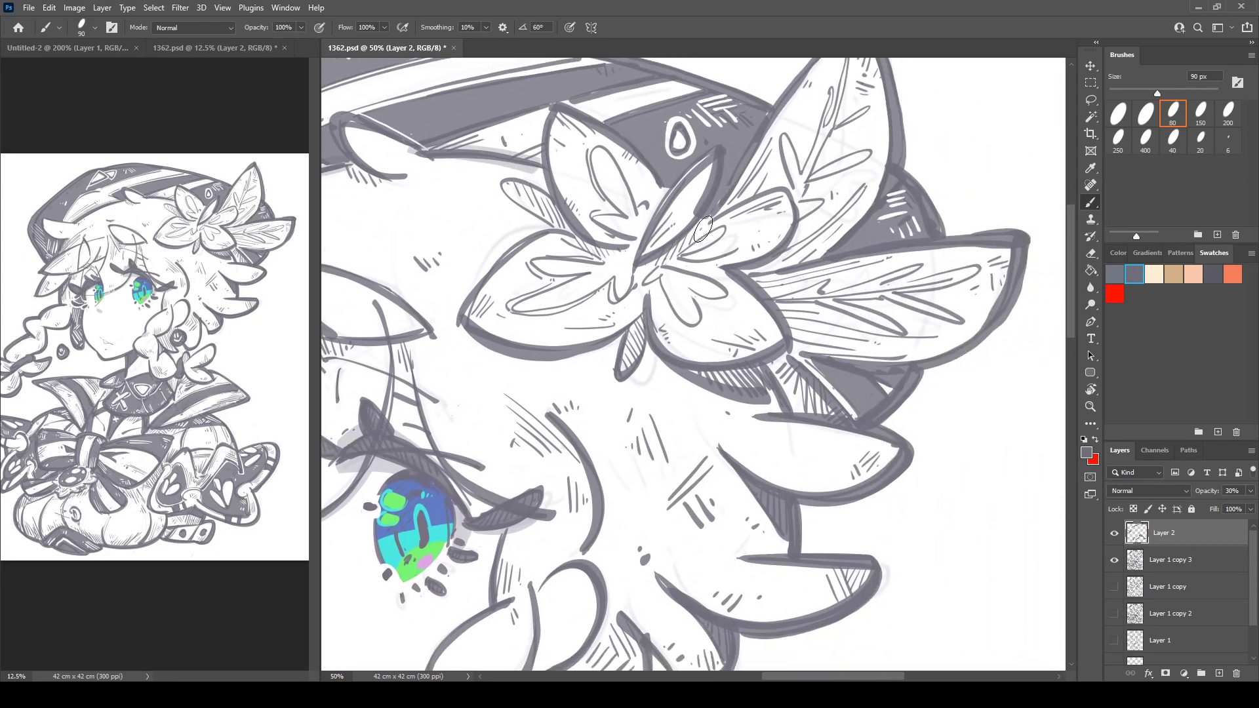
# Shade the small petals around the flower's center and the bases of the large leaves behind it in gray.
pyautogui.moveTo(634, 345); pyautogui.dragTo(636, 336)
pyautogui.moveTo(699, 370); pyautogui.dragTo(761, 374)
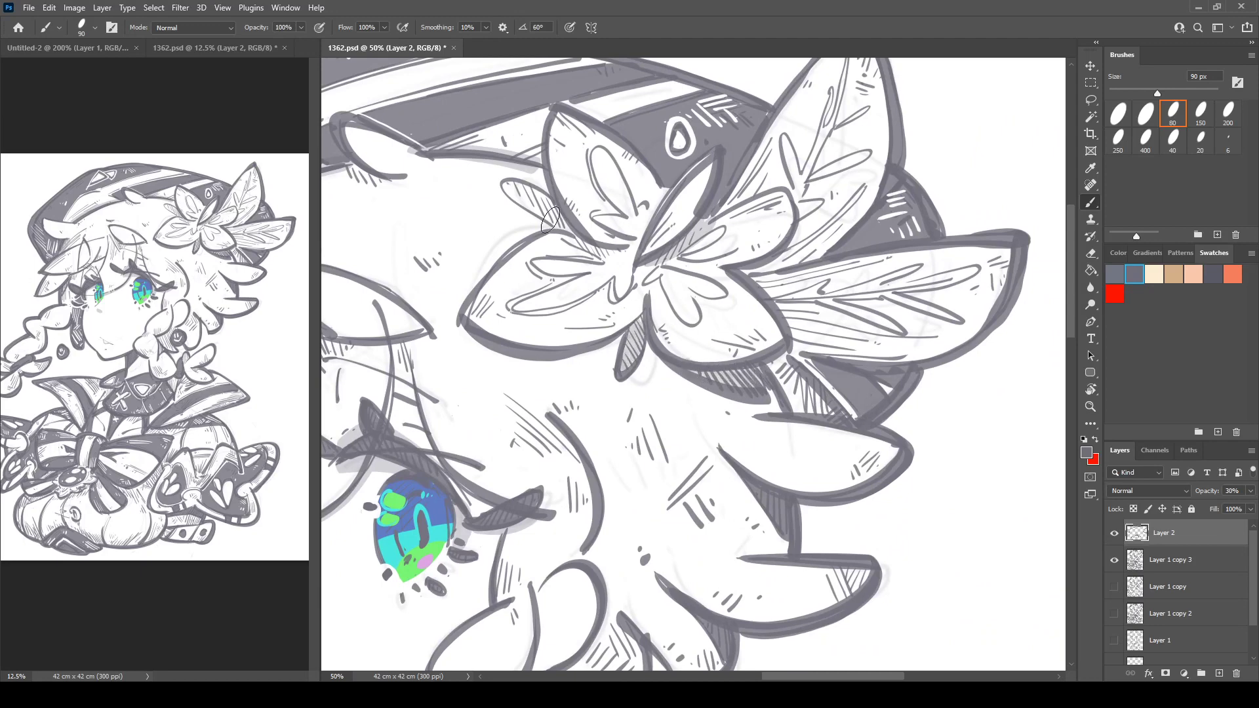
pyautogui.moveTo(505, 188); pyautogui.dragTo(560, 223)
pyautogui.moveTo(639, 192); pyautogui.dragTo(488, 263)
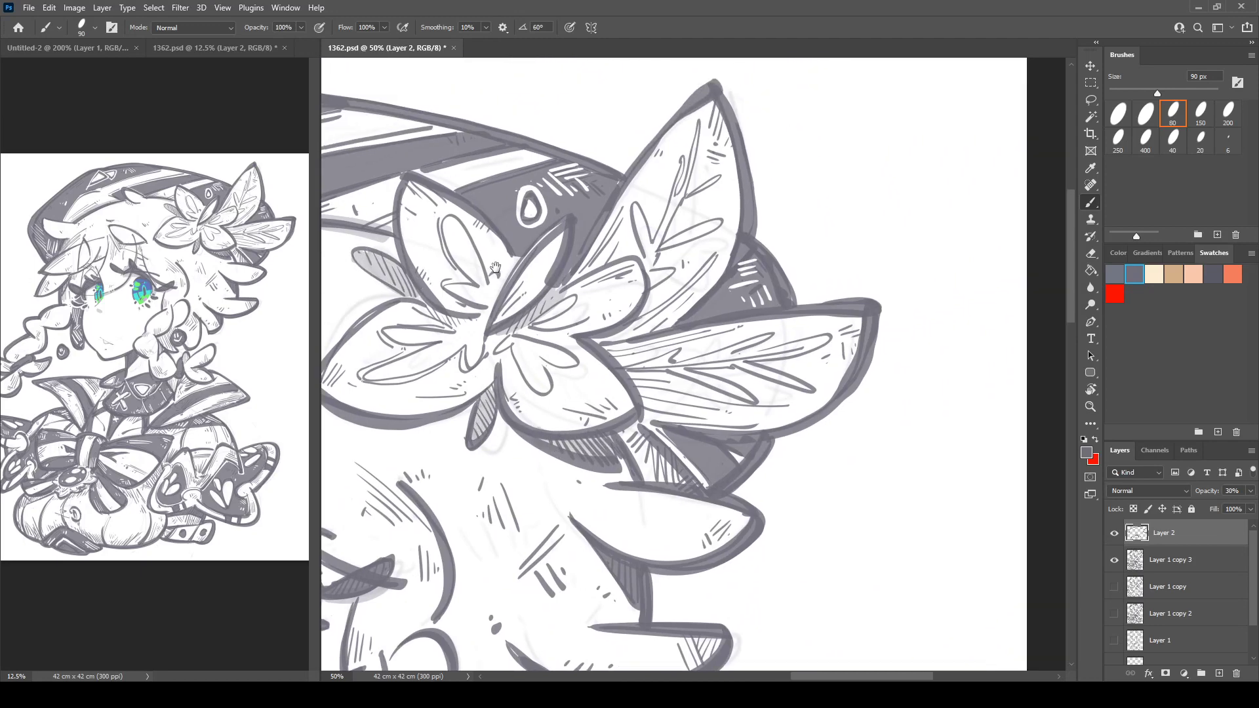
pyautogui.moveTo(741, 209)
pyautogui.mouseDown()
pyautogui.moveTo(639, 325)
pyautogui.moveTo(596, 338)
pyautogui.moveTo(701, 301)
pyautogui.moveTo(698, 207)
pyautogui.mouseUp()
pyautogui.moveTo(602, 237)
pyautogui.mouseDown()
pyautogui.moveTo(652, 309)
pyautogui.moveTo(640, 293)
pyautogui.moveTo(641, 321)
pyautogui.mouseUp()
pyautogui.moveTo(689, 374); pyautogui.dragTo(918, 282)
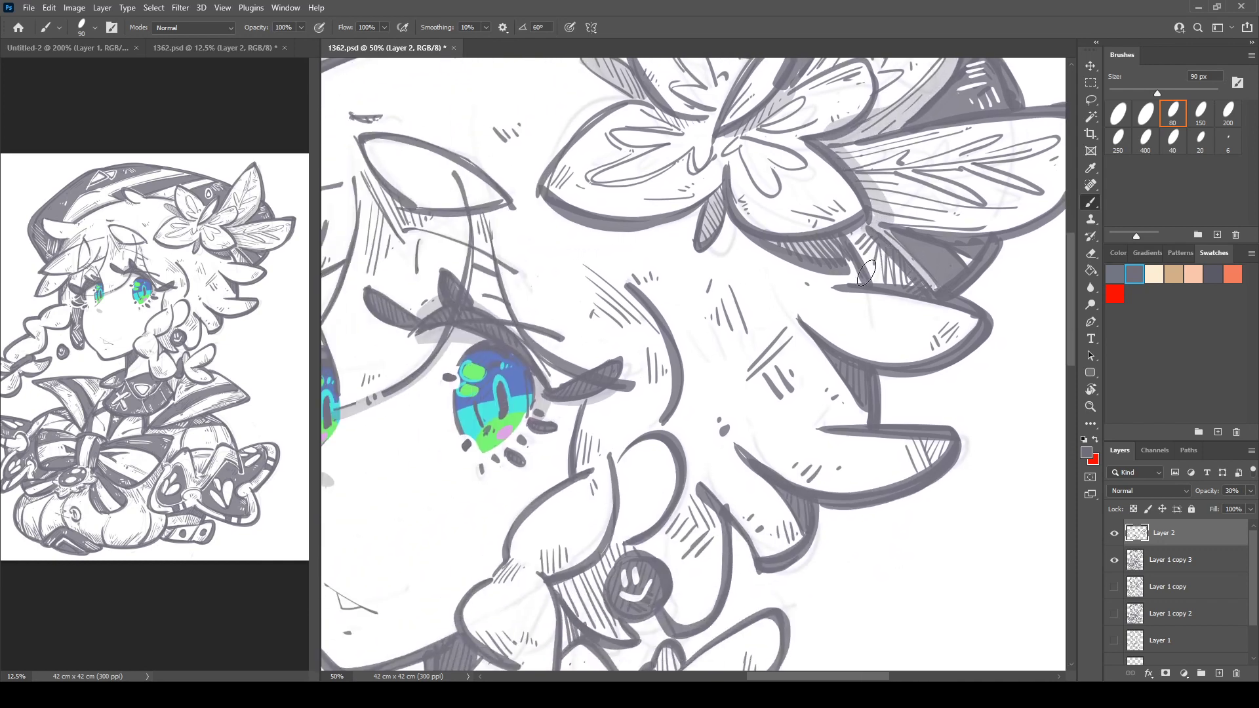
# Paint gray shadows along the undersides of the pointed hair locks at the back of the head.
pyautogui.moveTo(797, 317)
pyautogui.mouseDown()
pyautogui.moveTo(846, 349)
pyautogui.moveTo(938, 345)
pyautogui.moveTo(968, 329)
pyautogui.mouseUp()
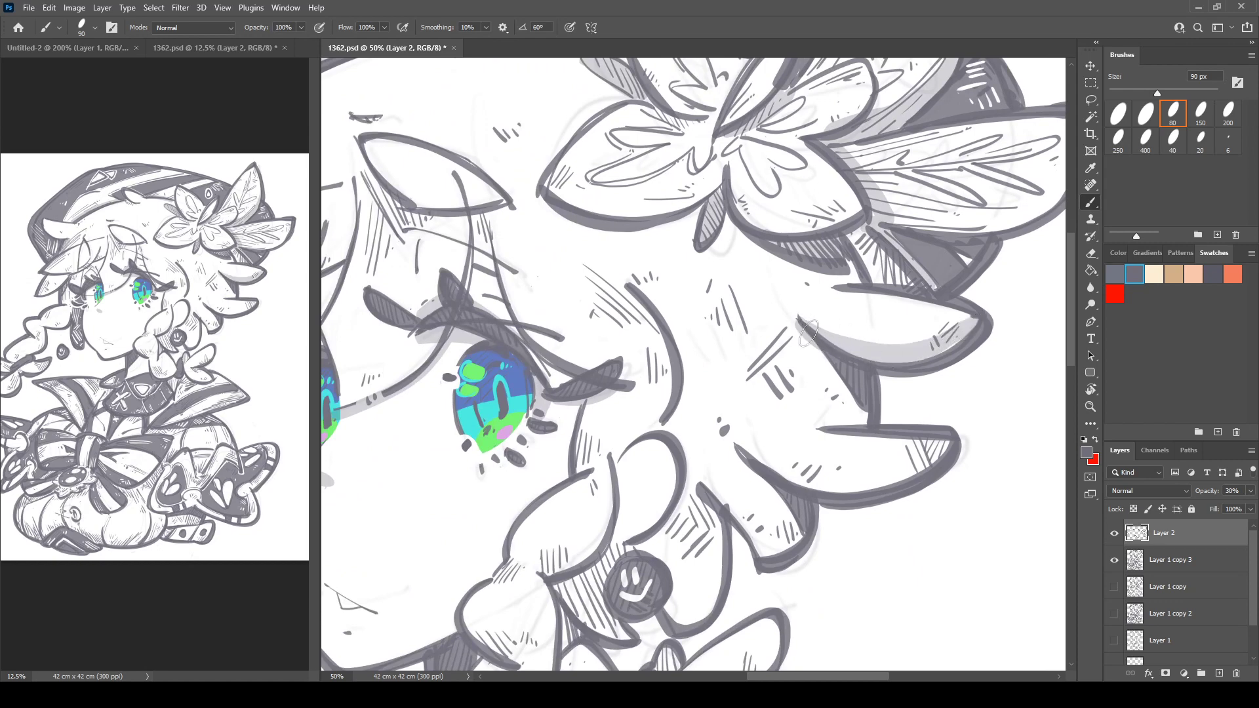
pyautogui.moveTo(812, 330); pyautogui.dragTo(869, 424)
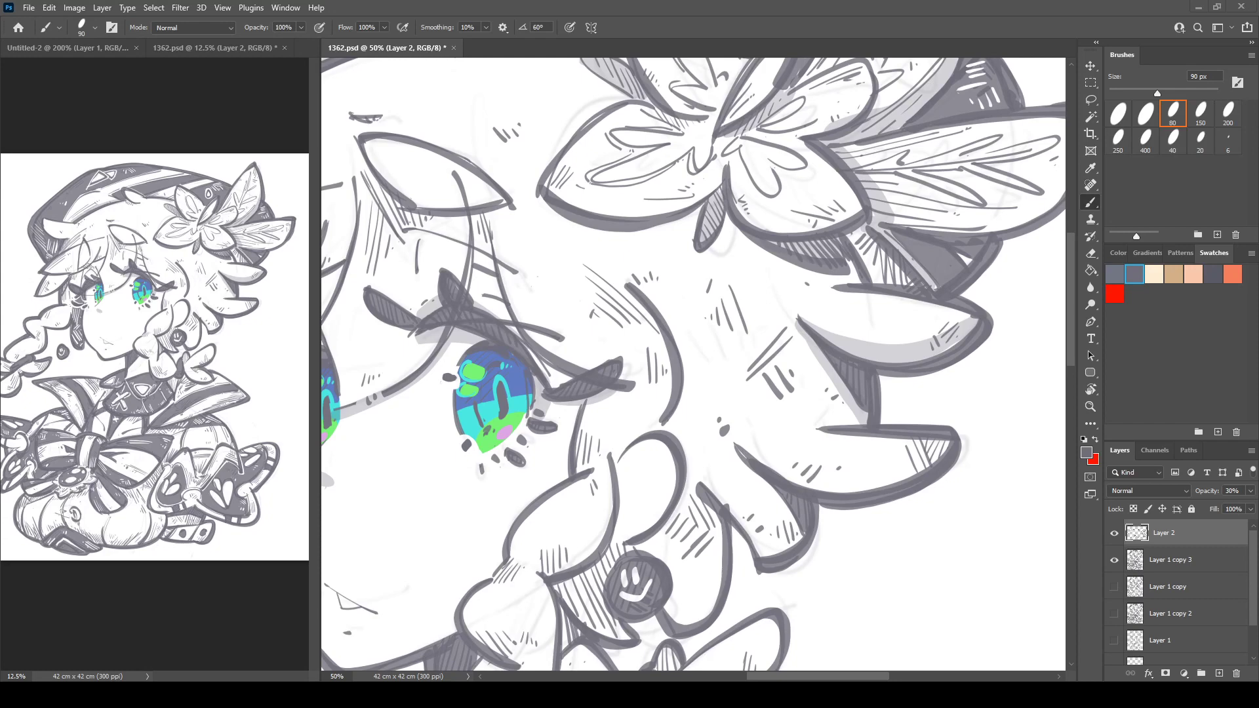
pyautogui.moveTo(743, 447)
pyautogui.mouseDown()
pyautogui.moveTo(868, 480)
pyautogui.moveTo(944, 467)
pyautogui.mouseUp()
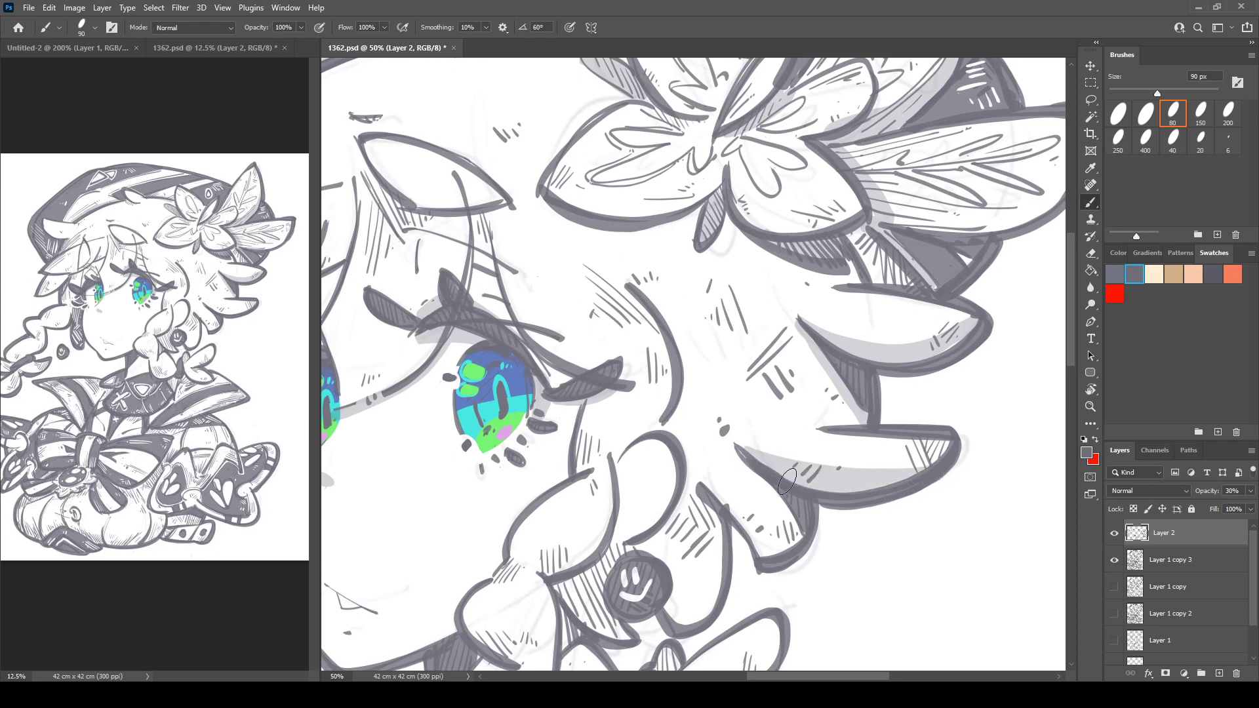
pyautogui.moveTo(798, 397); pyautogui.dragTo(862, 334)
pyautogui.moveTo(767, 423)
pyautogui.mouseDown()
pyautogui.moveTo(862, 466)
pyautogui.moveTo(828, 487)
pyautogui.moveTo(851, 484)
pyautogui.moveTo(801, 422)
pyautogui.mouseUp()
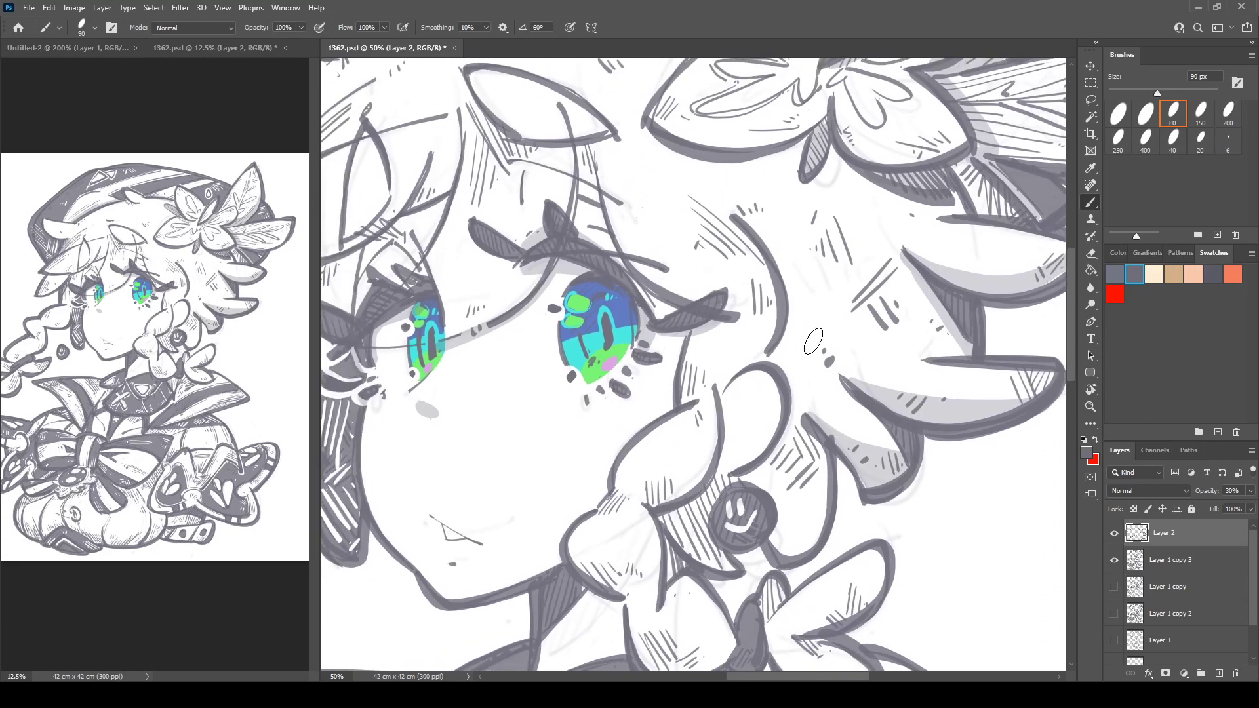
# Shade the hair behind the round earring, the curved strand beside the face and the upper braid segments in gray.
pyautogui.moveTo(682, 508)
pyautogui.mouseDown()
pyautogui.moveTo(716, 484)
pyautogui.moveTo(676, 525)
pyautogui.moveTo(703, 544)
pyautogui.moveTo(703, 503)
pyautogui.moveTo(736, 484)
pyautogui.moveTo(714, 565)
pyautogui.moveTo(691, 540)
pyautogui.moveTo(712, 550)
pyautogui.moveTo(712, 482)
pyautogui.mouseUp()
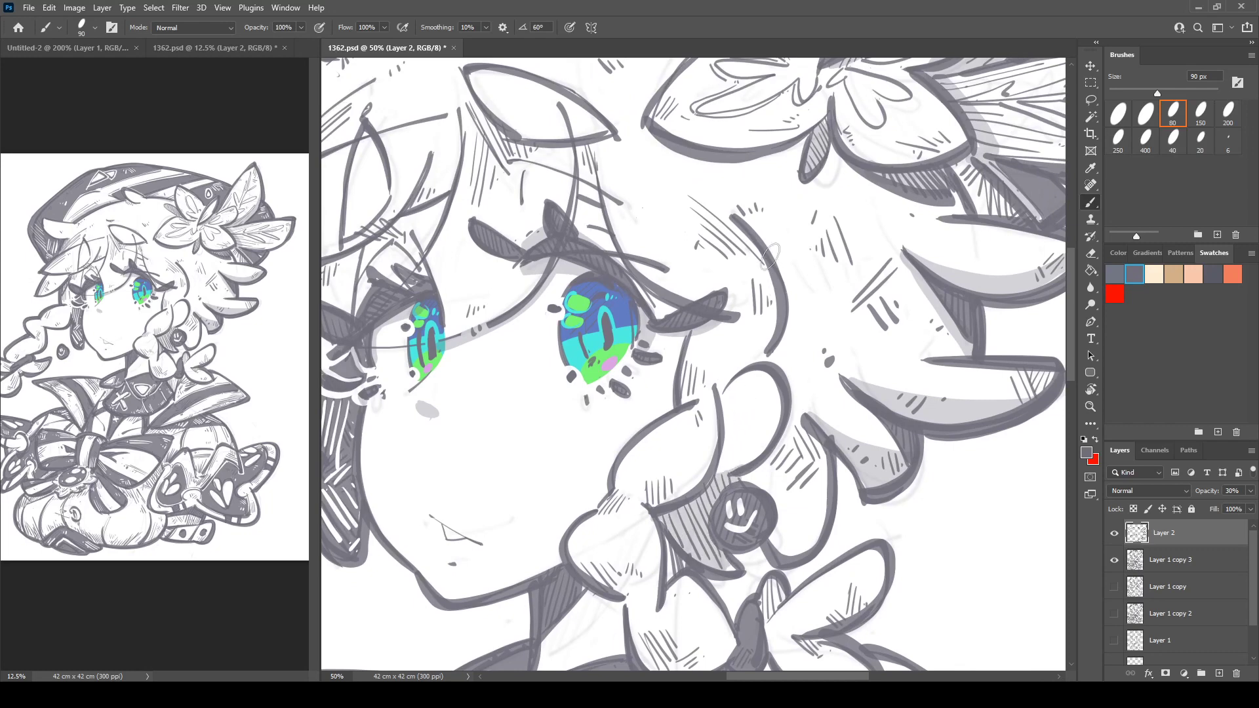
pyautogui.moveTo(774, 254); pyautogui.dragTo(771, 352)
pyautogui.moveTo(783, 541)
pyautogui.mouseDown()
pyautogui.moveTo(876, 472)
pyautogui.moveTo(908, 476)
pyautogui.mouseUp()
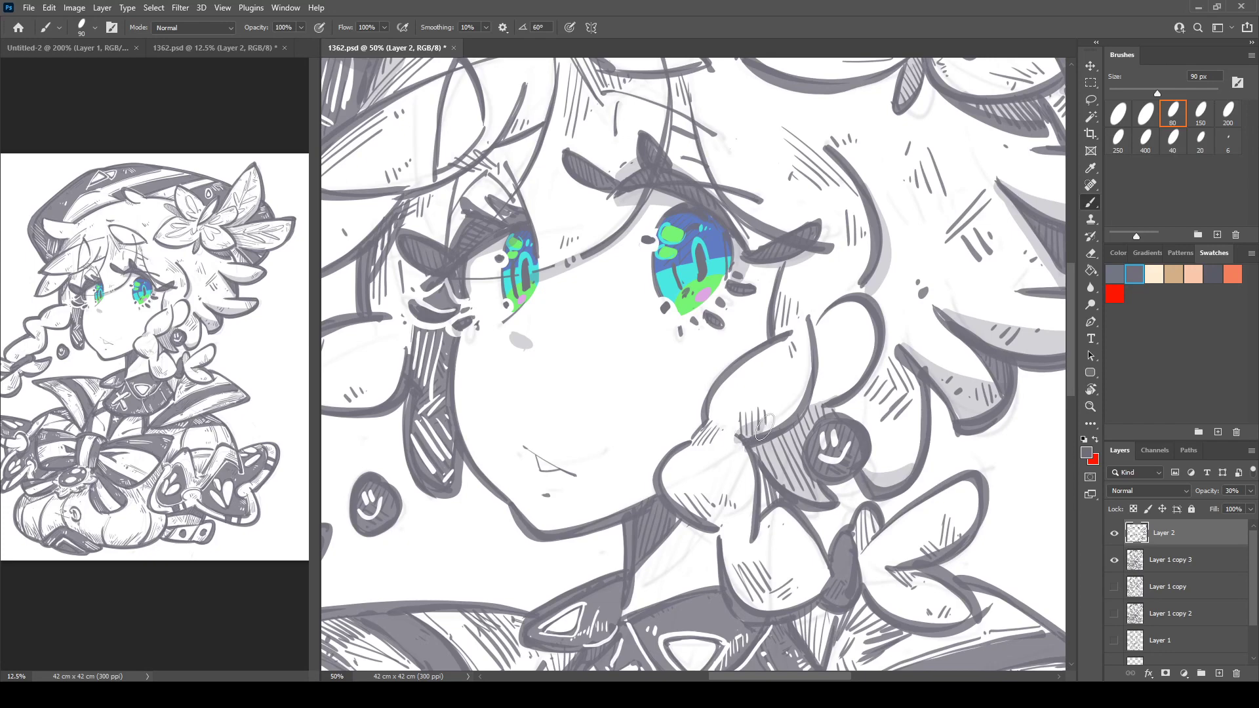
pyautogui.moveTo(760, 430); pyautogui.dragTo(806, 392)
pyautogui.moveTo(664, 477)
pyautogui.mouseDown()
pyautogui.moveTo(718, 515)
pyautogui.moveTo(724, 416)
pyautogui.moveTo(643, 483)
pyautogui.moveTo(699, 426)
pyautogui.moveTo(661, 480)
pyautogui.moveTo(695, 459)
pyautogui.moveTo(639, 508)
pyautogui.moveTo(709, 432)
pyautogui.moveTo(714, 452)
pyautogui.moveTo(801, 373)
pyautogui.moveTo(721, 411)
pyautogui.moveTo(701, 463)
pyautogui.moveTo(734, 464)
pyautogui.mouseUp()
# Fill the neck between the chin and collar with gray shadow, clean its edges and touch up the braid's end.
pyautogui.press('e')
pyautogui.press('b')
pyautogui.press(']')
pyautogui.press('e')
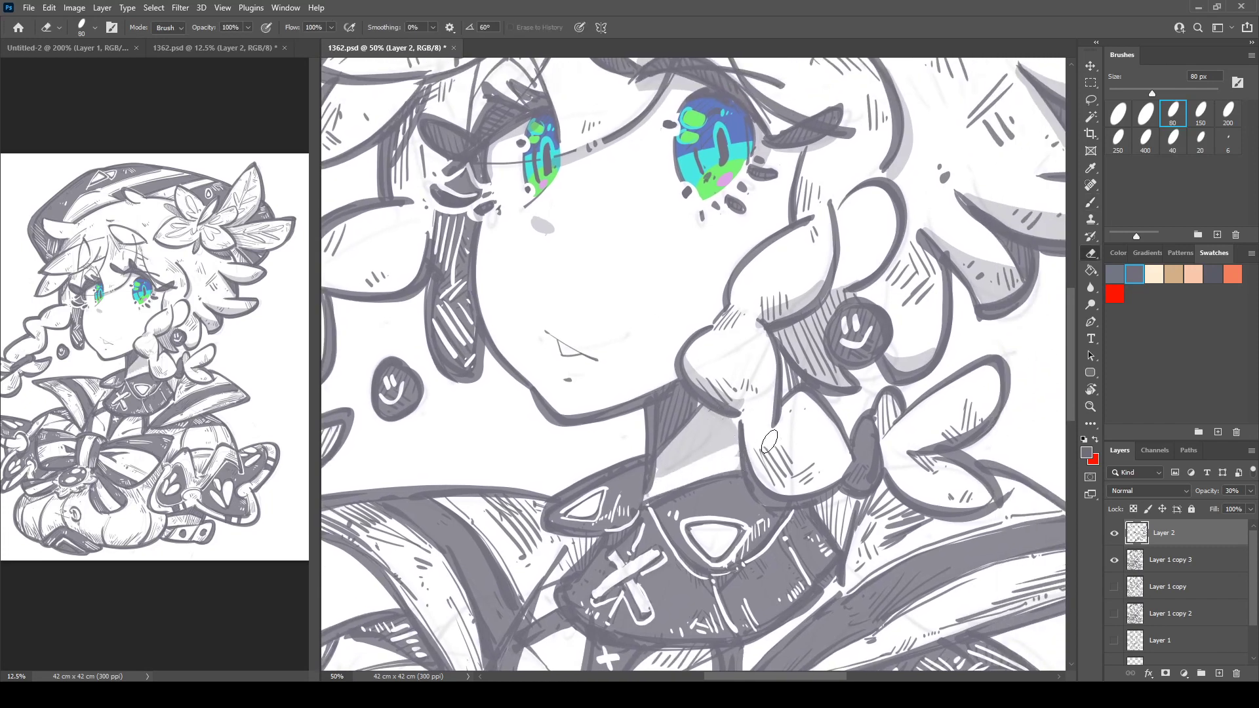
pyautogui.press('b')
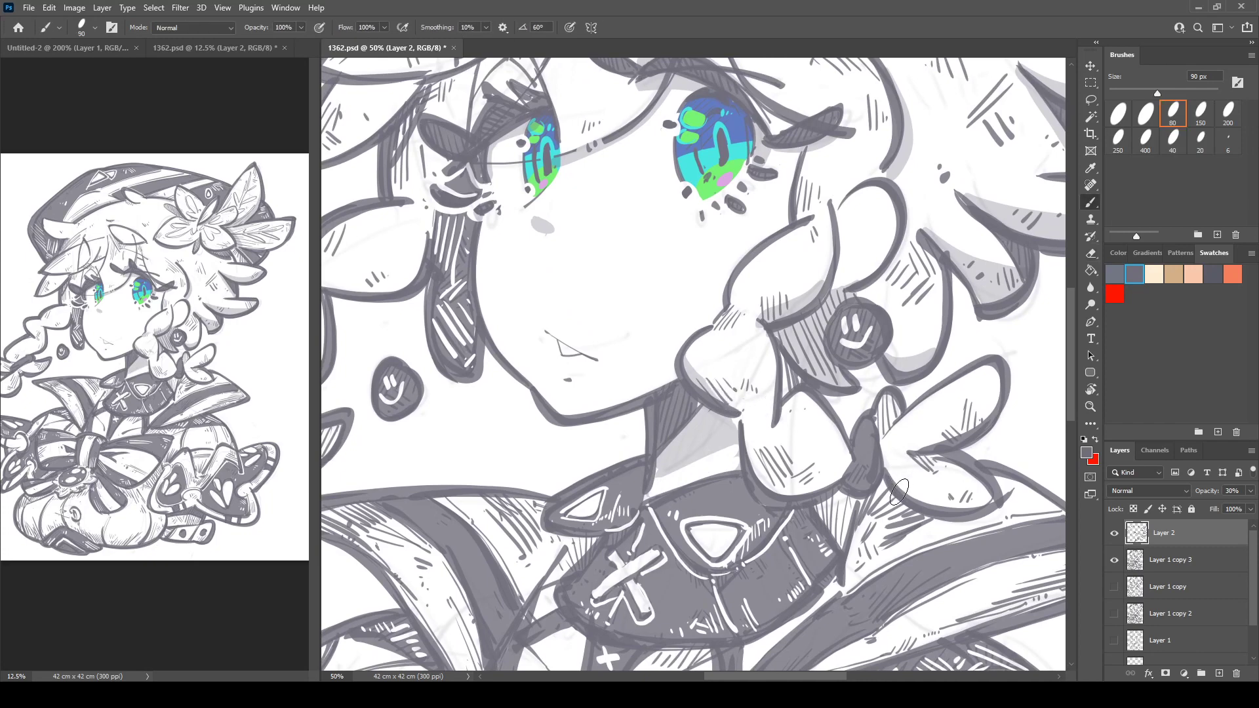
pyautogui.moveTo(885, 493)
pyautogui.mouseDown()
pyautogui.moveTo(804, 352)
pyautogui.moveTo(826, 381)
pyautogui.moveTo(884, 399)
pyautogui.moveTo(930, 373)
pyautogui.mouseUp()
pyautogui.moveTo(849, 346); pyautogui.dragTo(1016, 467)
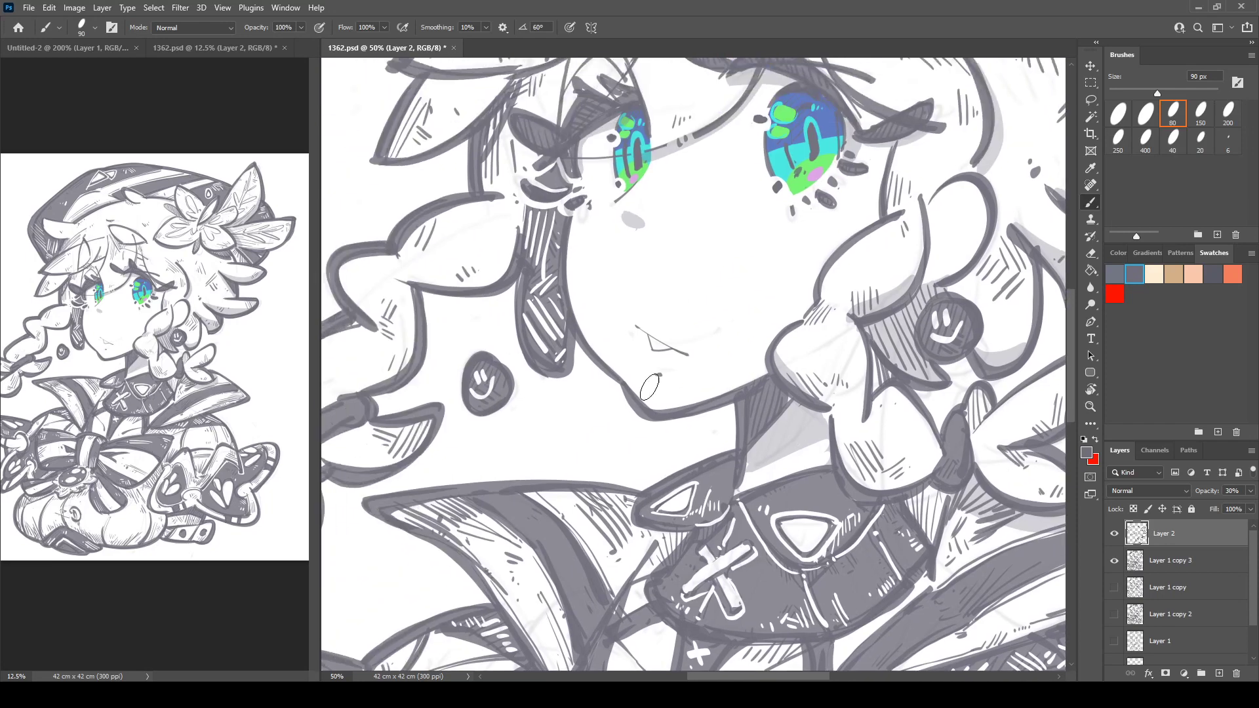
# Add a small gray shadow below the mouth and trim the edges of the gray nose shadow.
pyautogui.moveTo(653, 379); pyautogui.dragTo(643, 487)
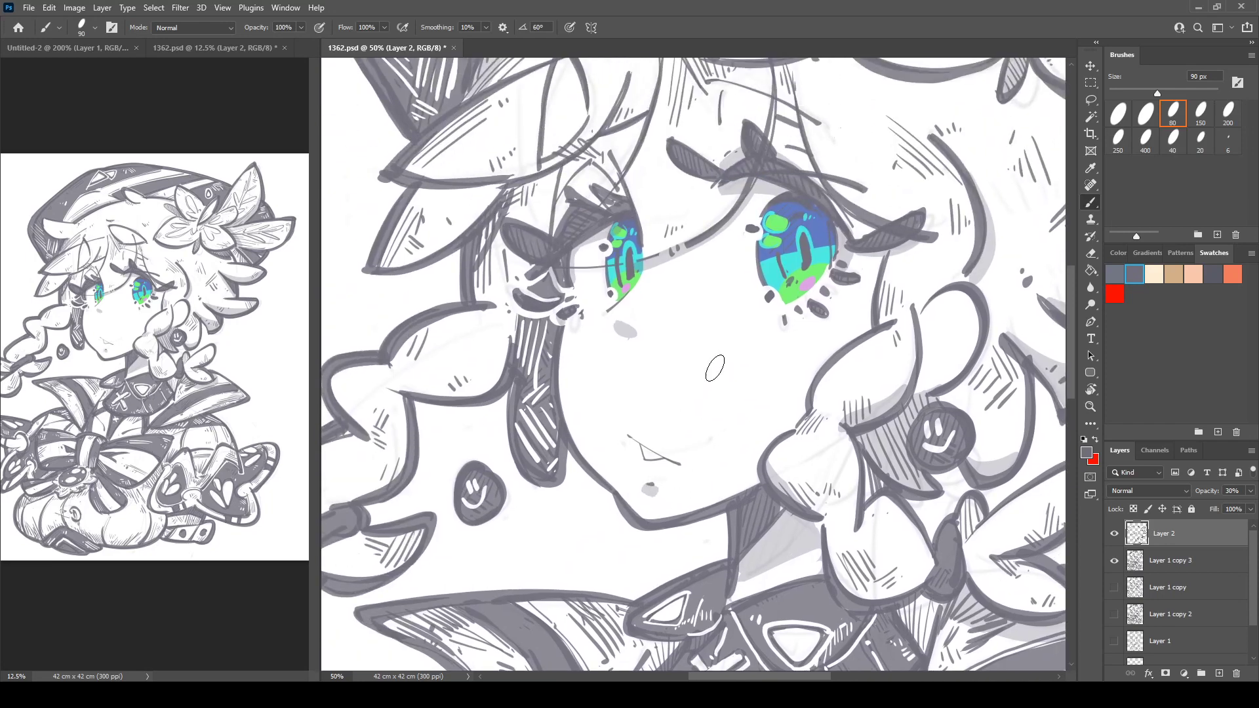
pyautogui.press('e')
pyautogui.moveTo(620, 325)
pyautogui.mouseDown()
pyautogui.moveTo(633, 331)
pyautogui.moveTo(608, 326)
pyautogui.mouseUp()
pyautogui.press('b')
pyautogui.moveTo(686, 264); pyautogui.dragTo(760, 342)
pyautogui.press('e')
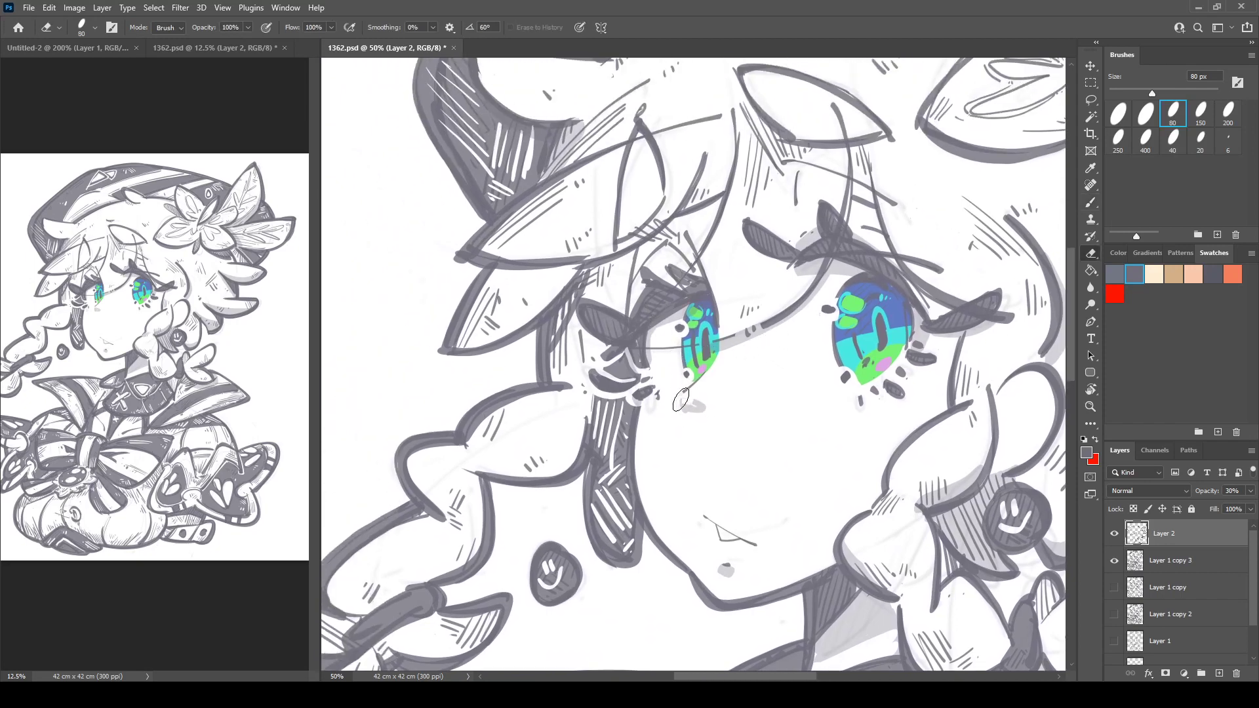
pyautogui.moveTo(684, 401)
pyautogui.mouseDown()
pyautogui.moveTo(702, 399)
pyautogui.moveTo(685, 407)
pyautogui.moveTo(677, 391)
pyautogui.mouseUp()
pyautogui.press('b')
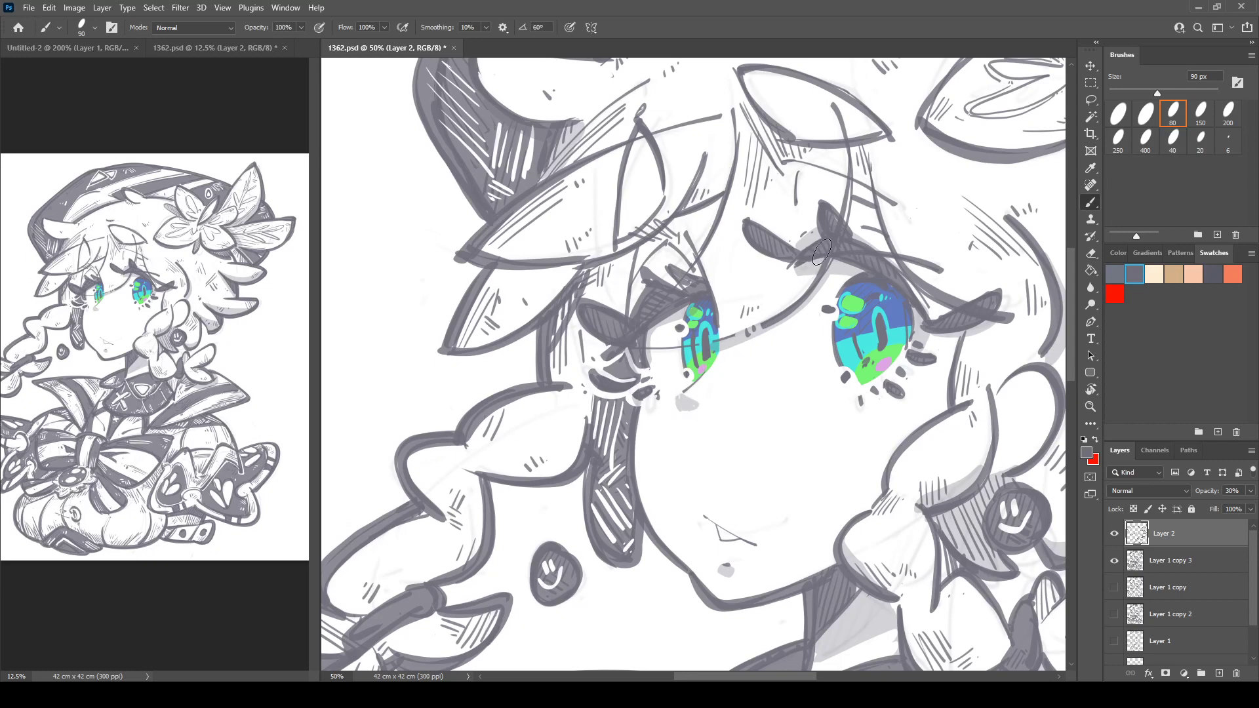
# Flip the canvas horizontally and rework the shape of the gray nose shadow beneath the far eye.
pyautogui.hotkey('ctrl', 'shift', 'h')
pyautogui.moveTo(879, 303); pyautogui.dragTo(795, 280)
pyautogui.press('e')
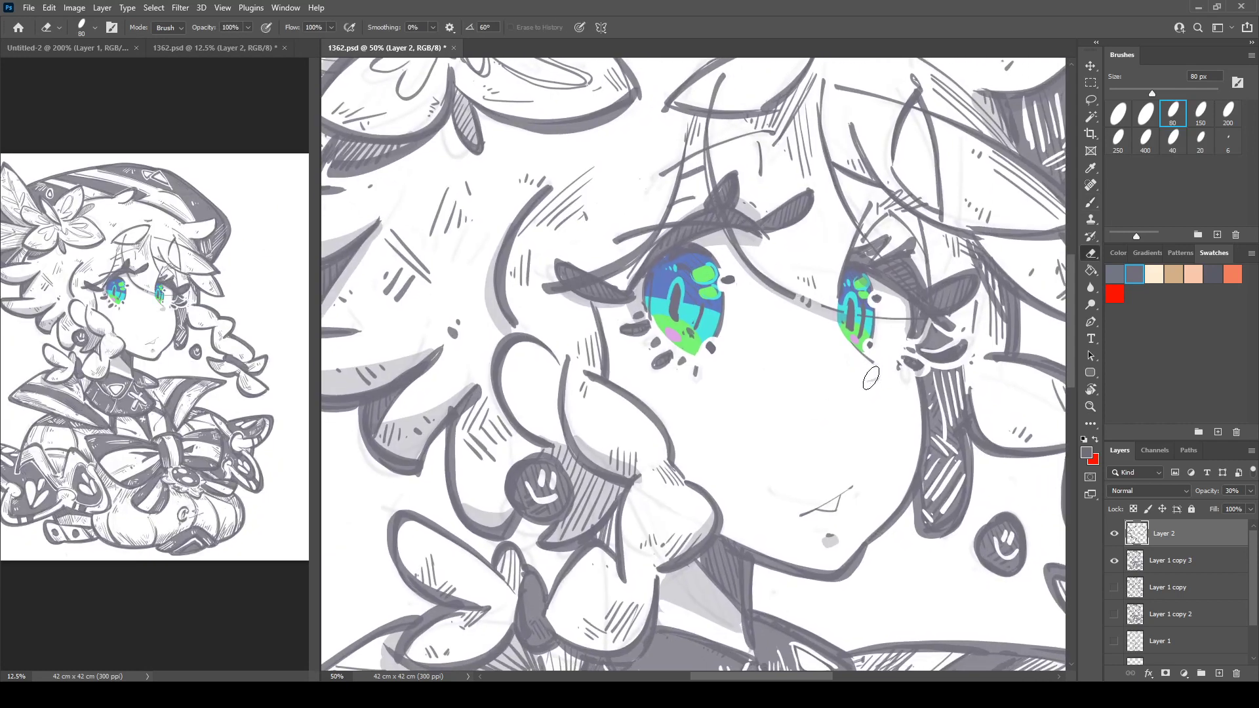
pyautogui.press('b')
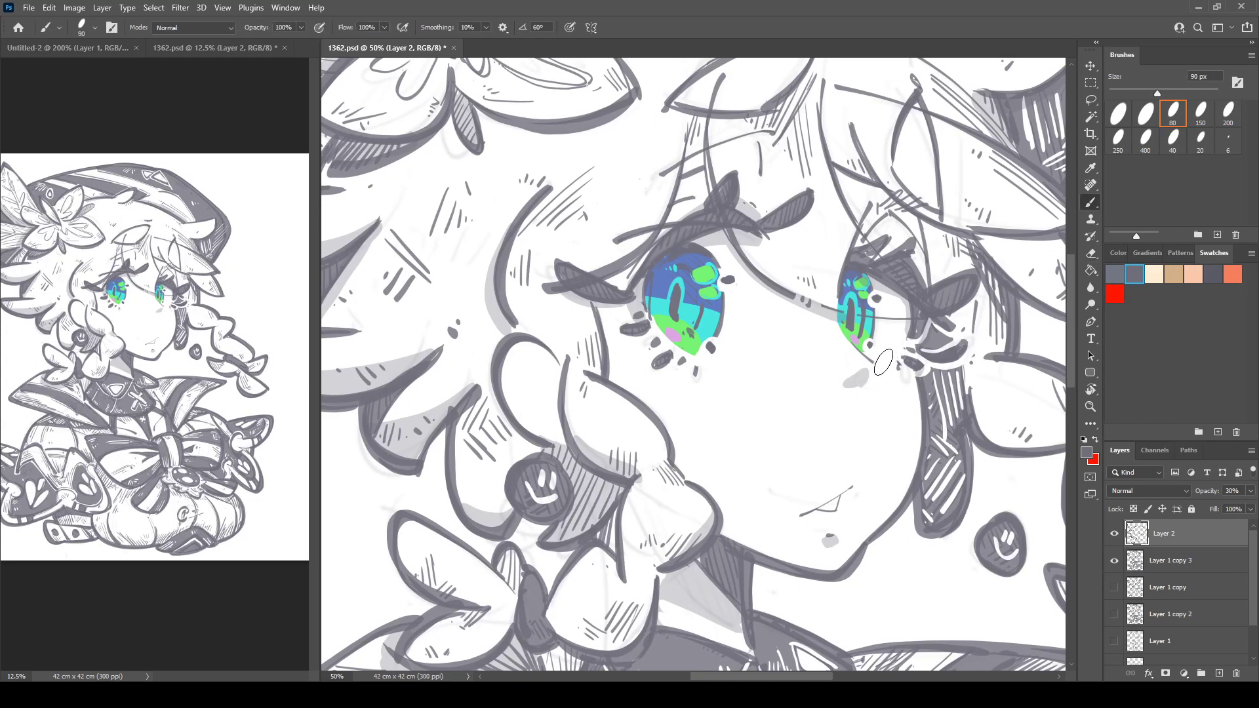
pyautogui.press('e')
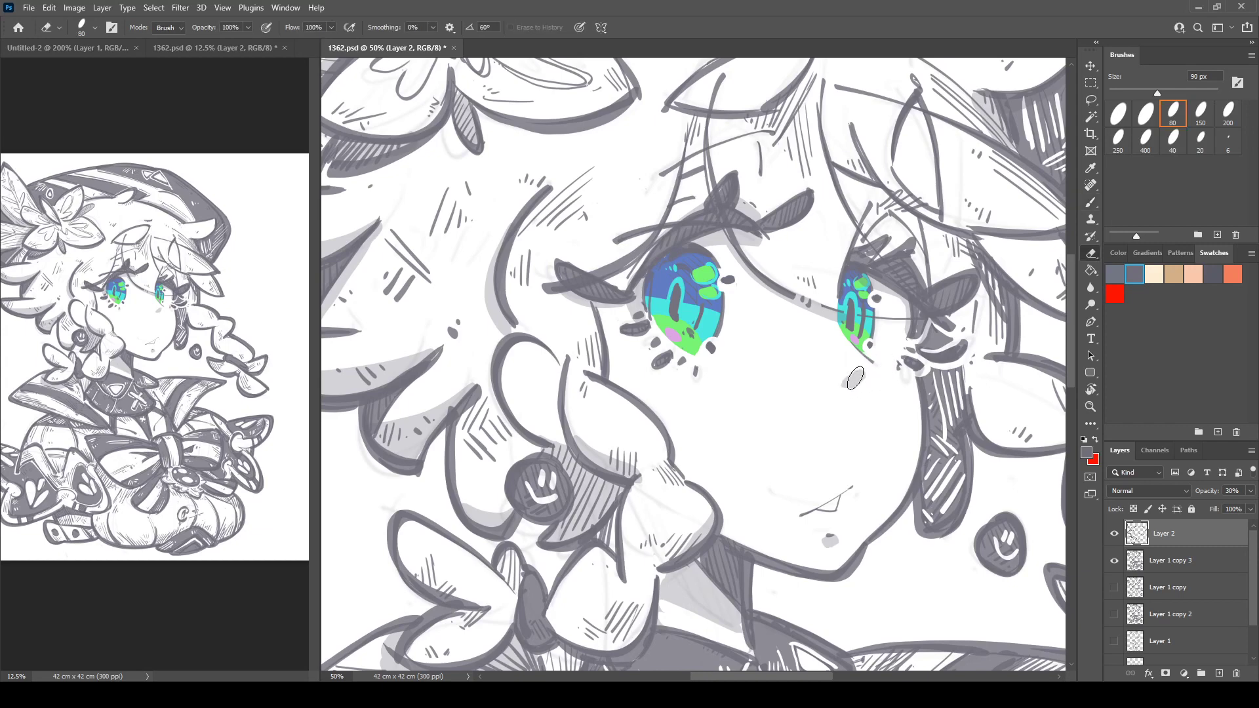
pyautogui.press('b')
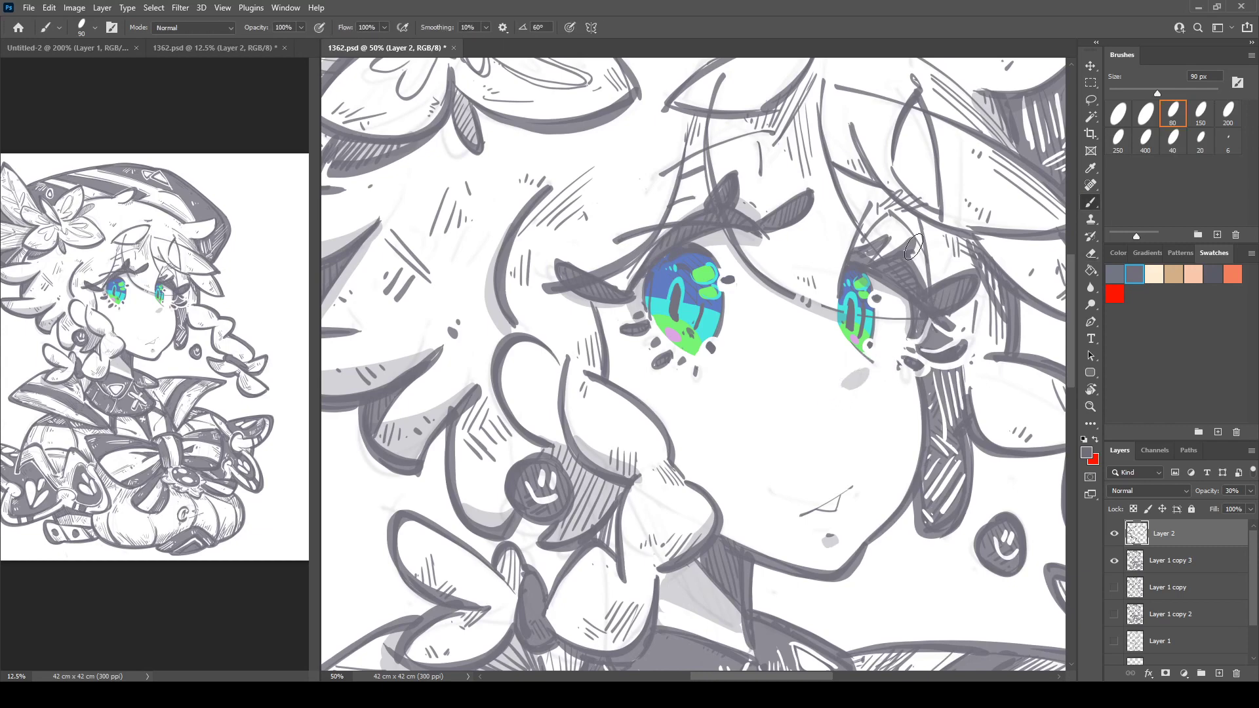
pyautogui.press('e')
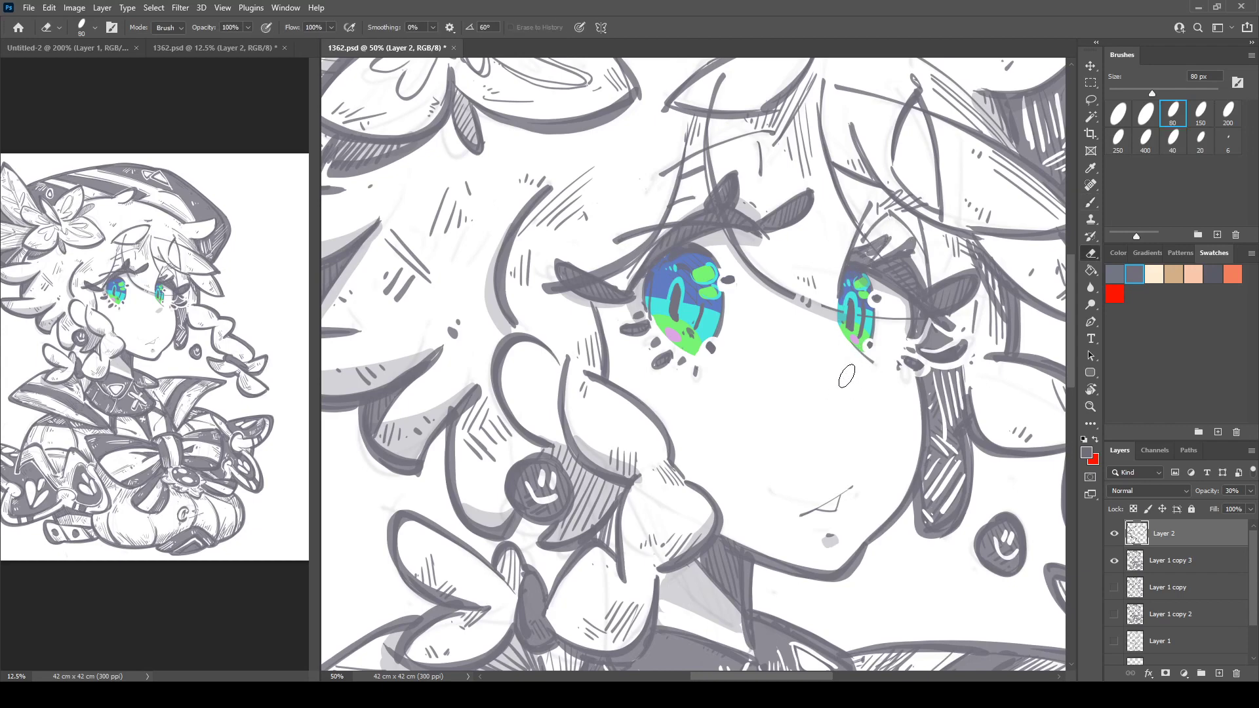
pyautogui.press('b')
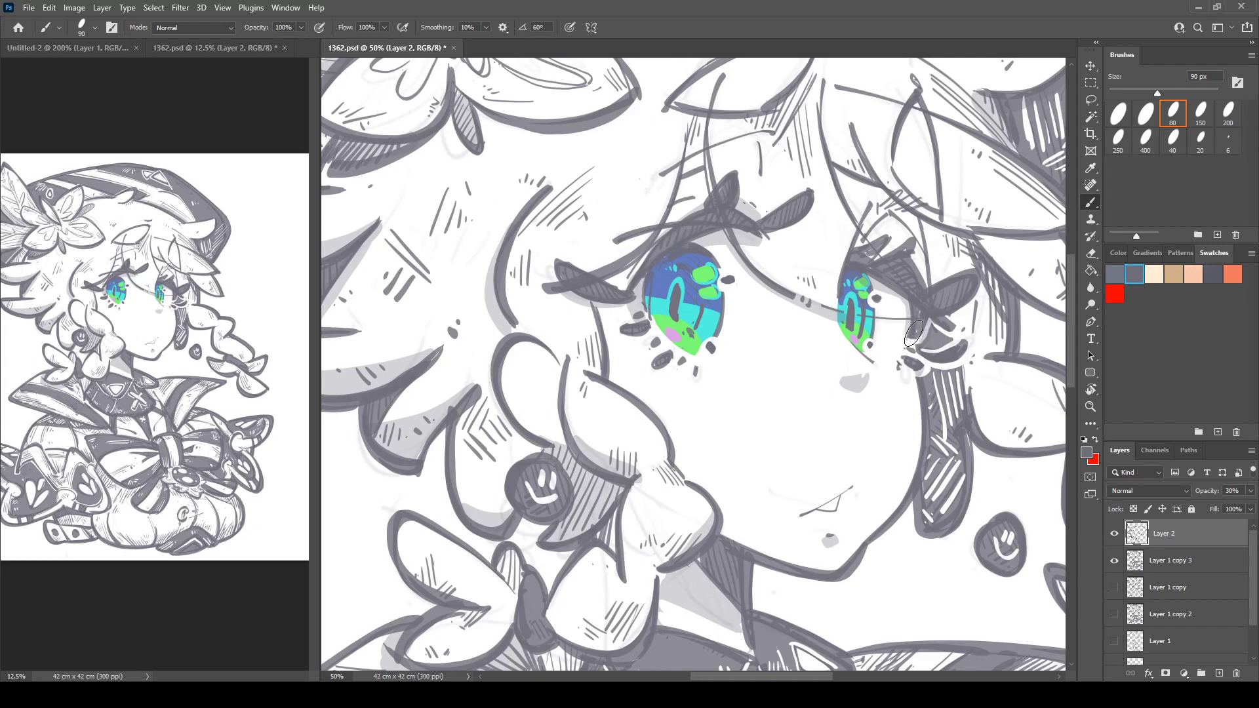
# Refine the nose shadow on Layer 2 into a small slanted gray spot with clean edges.
pyautogui.press('e')
pyautogui.press('b')
pyautogui.press('e')
pyautogui.moveTo(867, 368); pyautogui.dragTo(852, 377)
pyautogui.press('b')
pyautogui.press('e')
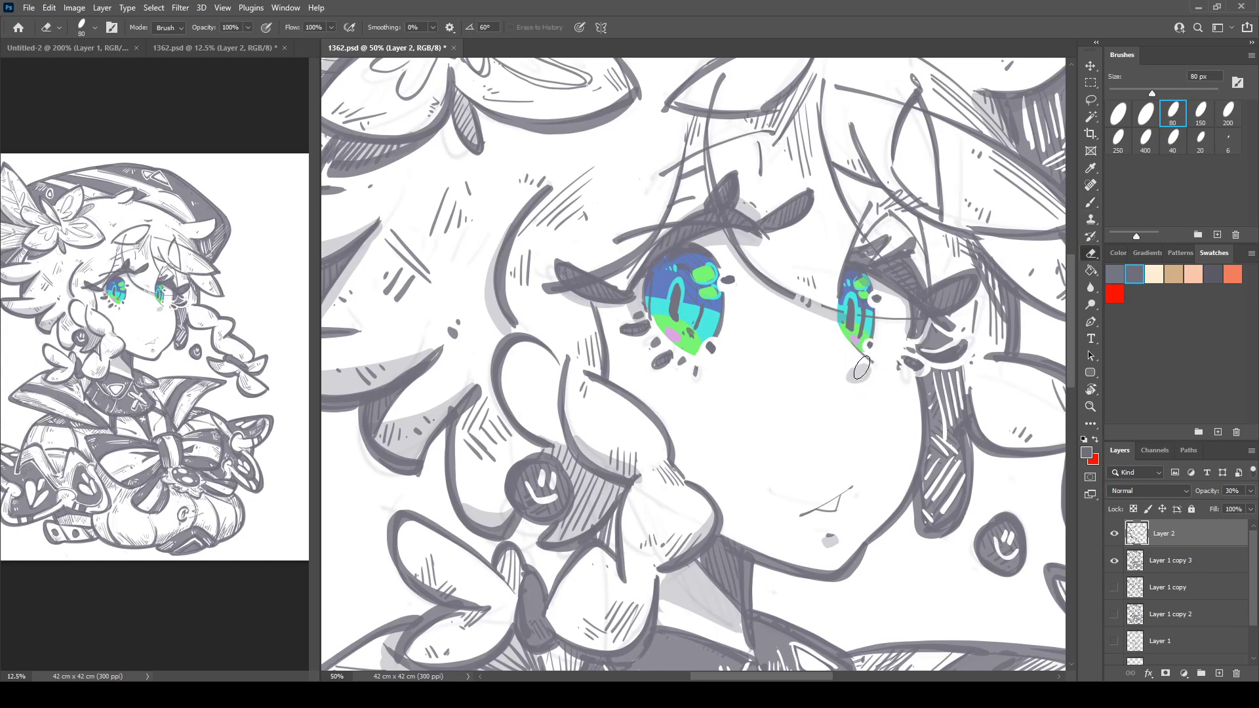
pyautogui.press('b')
pyautogui.moveTo(850, 375); pyautogui.dragTo(858, 382)
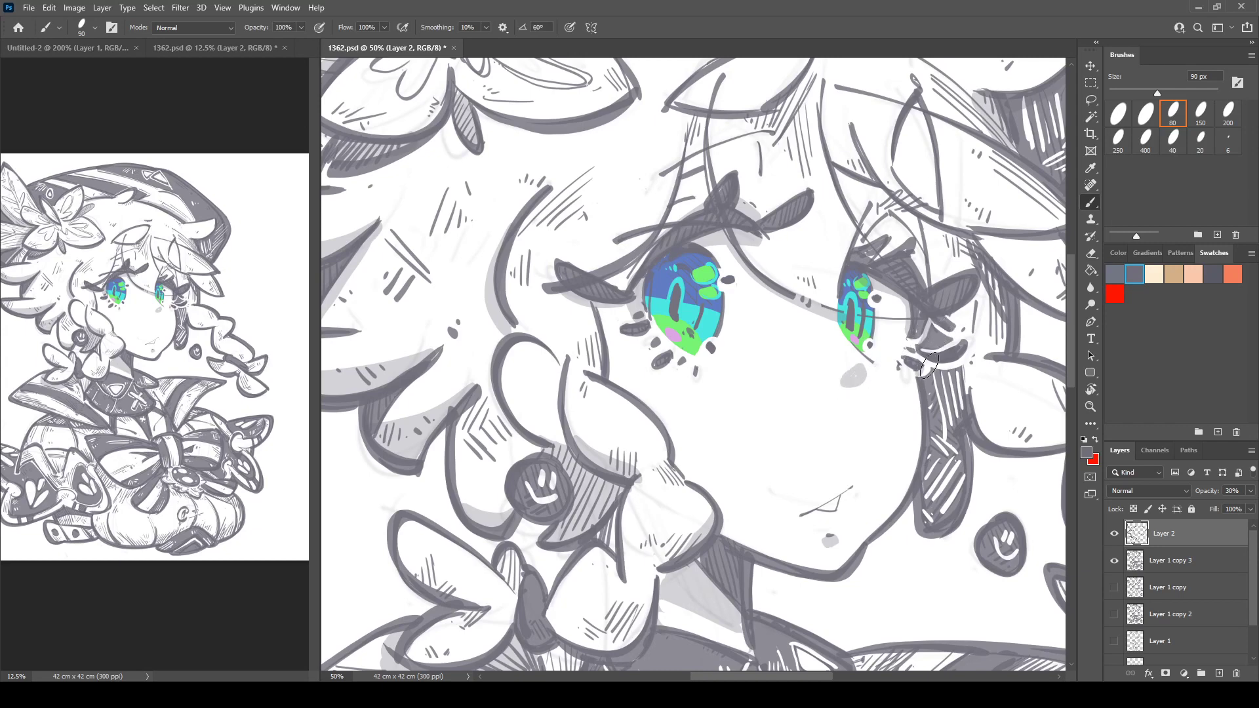
pyautogui.hotkey('alt', '[')
pyautogui.press('e')
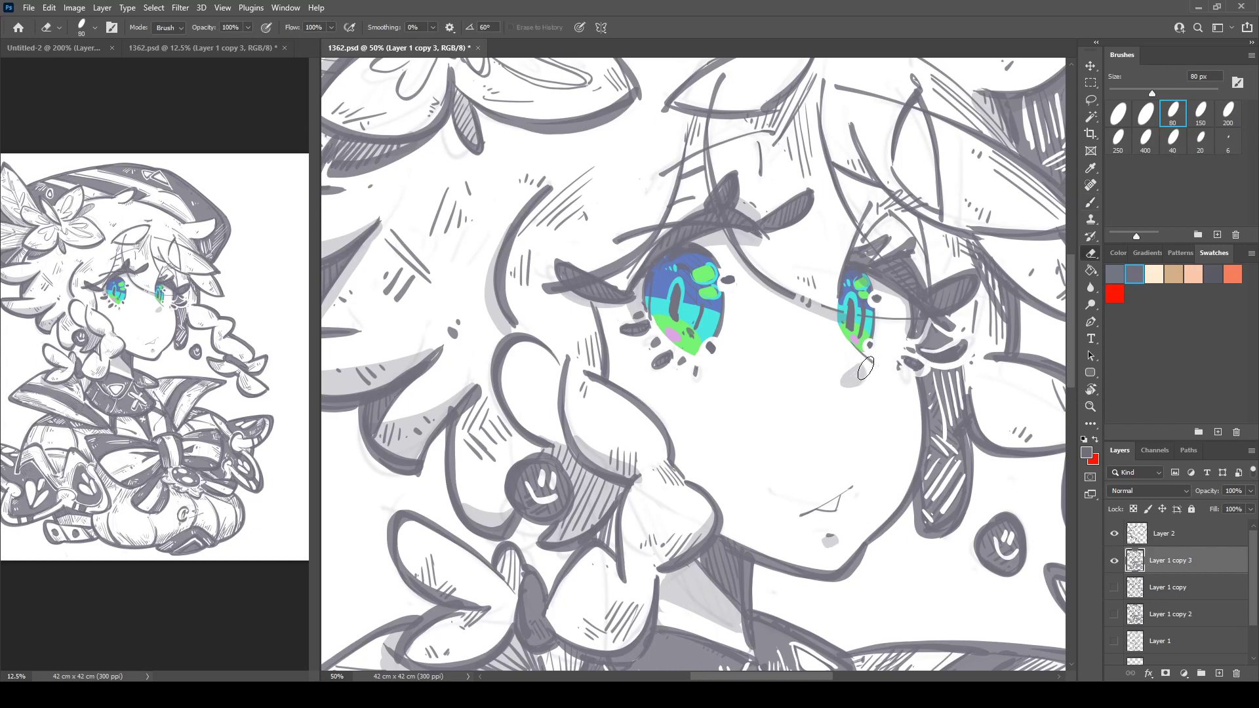
pyautogui.click(1135, 532)
pyautogui.moveTo(877, 373); pyautogui.dragTo(886, 333)
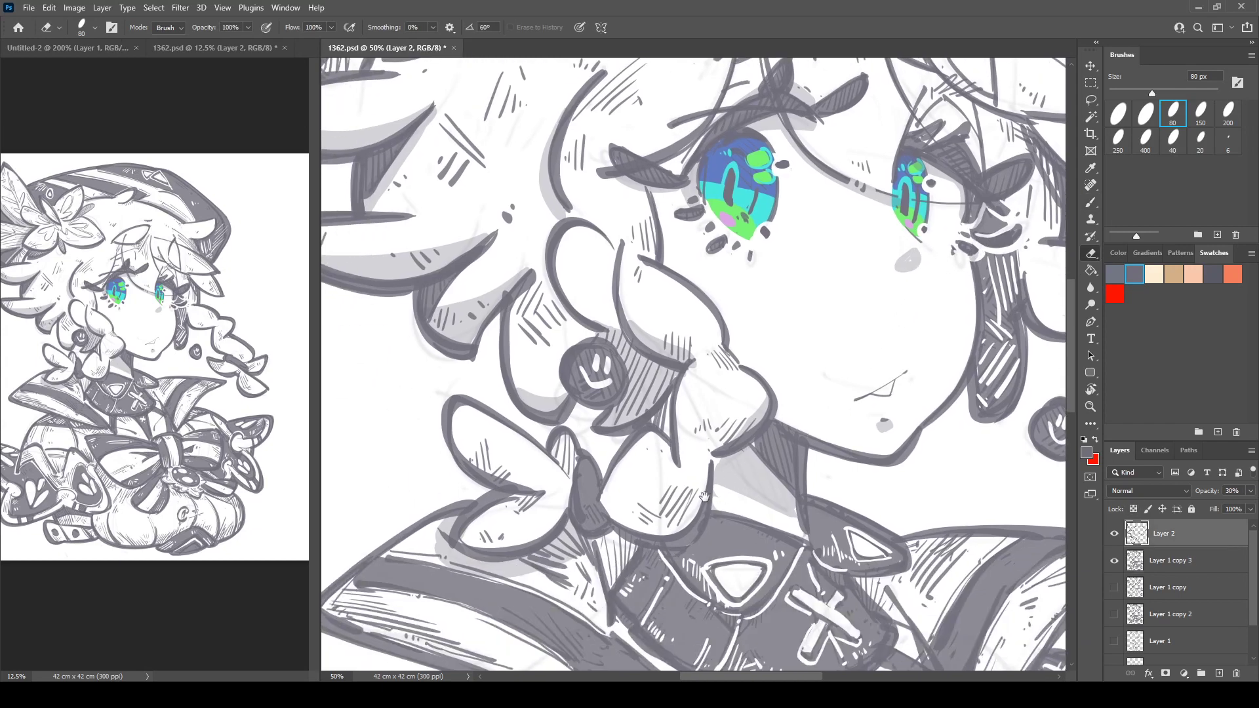
# Paint gray shadows beside the neckpiece, on the sleeves beneath the collar flaps and on the ring ornament next to the bow.
pyautogui.moveTo(705, 496)
pyautogui.mouseDown()
pyautogui.moveTo(786, 337)
pyautogui.moveTo(757, 252)
pyautogui.mouseUp()
pyautogui.press('b')
pyautogui.moveTo(663, 292)
pyautogui.mouseDown()
pyautogui.moveTo(671, 335)
pyautogui.moveTo(688, 316)
pyautogui.moveTo(669, 340)
pyautogui.moveTo(707, 327)
pyautogui.mouseUp()
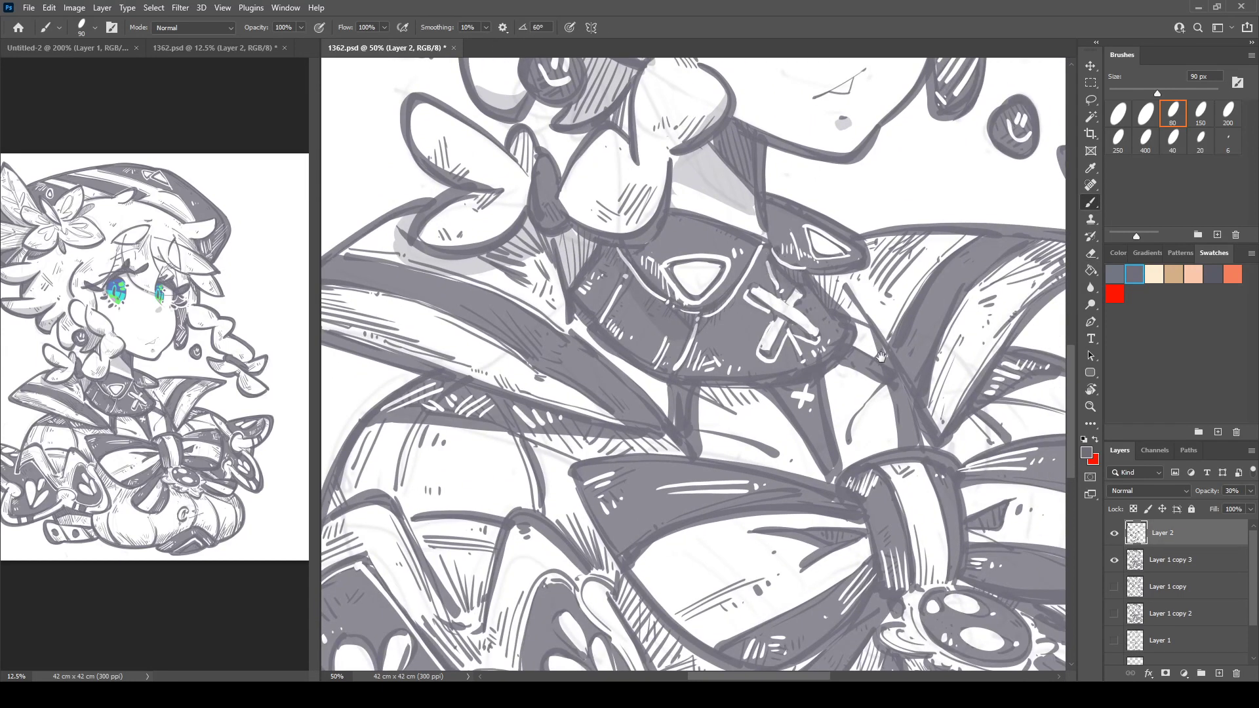
pyautogui.moveTo(881, 356); pyautogui.dragTo(959, 267)
pyautogui.moveTo(585, 341)
pyautogui.mouseDown()
pyautogui.moveTo(682, 364)
pyautogui.moveTo(766, 357)
pyautogui.moveTo(464, 430)
pyautogui.mouseUp()
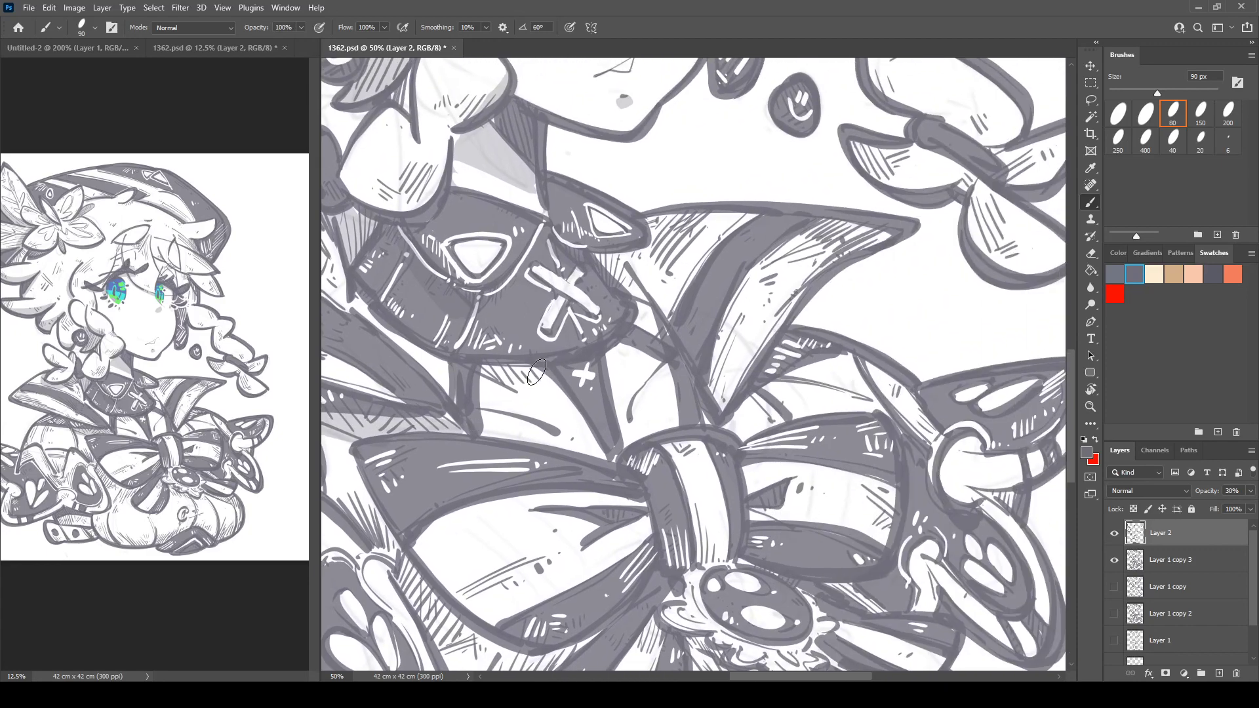
pyautogui.moveTo(640, 320)
pyautogui.mouseDown()
pyautogui.moveTo(606, 268)
pyautogui.moveTo(635, 295)
pyautogui.moveTo(602, 257)
pyautogui.mouseUp()
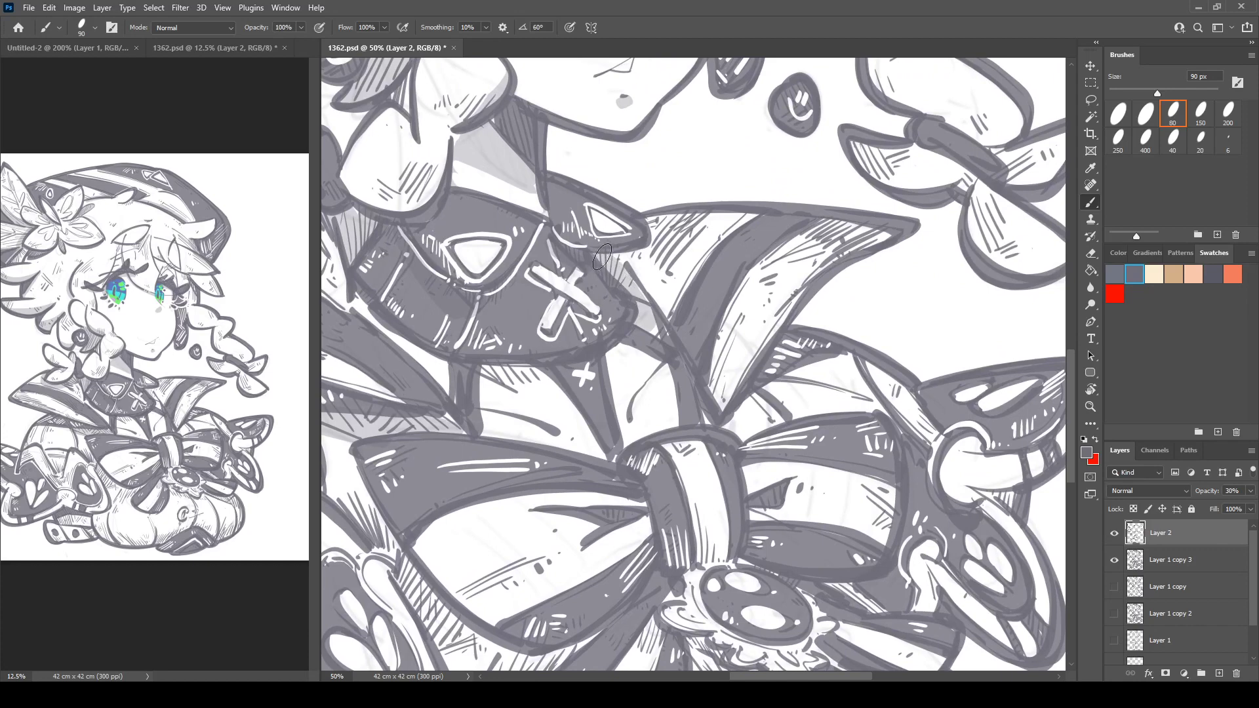
pyautogui.moveTo(735, 404)
pyautogui.mouseDown()
pyautogui.moveTo(731, 426)
pyautogui.moveTo(761, 393)
pyautogui.moveTo(774, 413)
pyautogui.moveTo(604, 303)
pyautogui.moveTo(663, 275)
pyautogui.moveTo(650, 288)
pyautogui.mouseUp()
pyautogui.moveTo(797, 397)
pyautogui.mouseDown()
pyautogui.moveTo(837, 407)
pyautogui.moveTo(861, 395)
pyautogui.moveTo(797, 400)
pyautogui.mouseUp()
pyautogui.moveTo(797, 443); pyautogui.dragTo(875, 325)
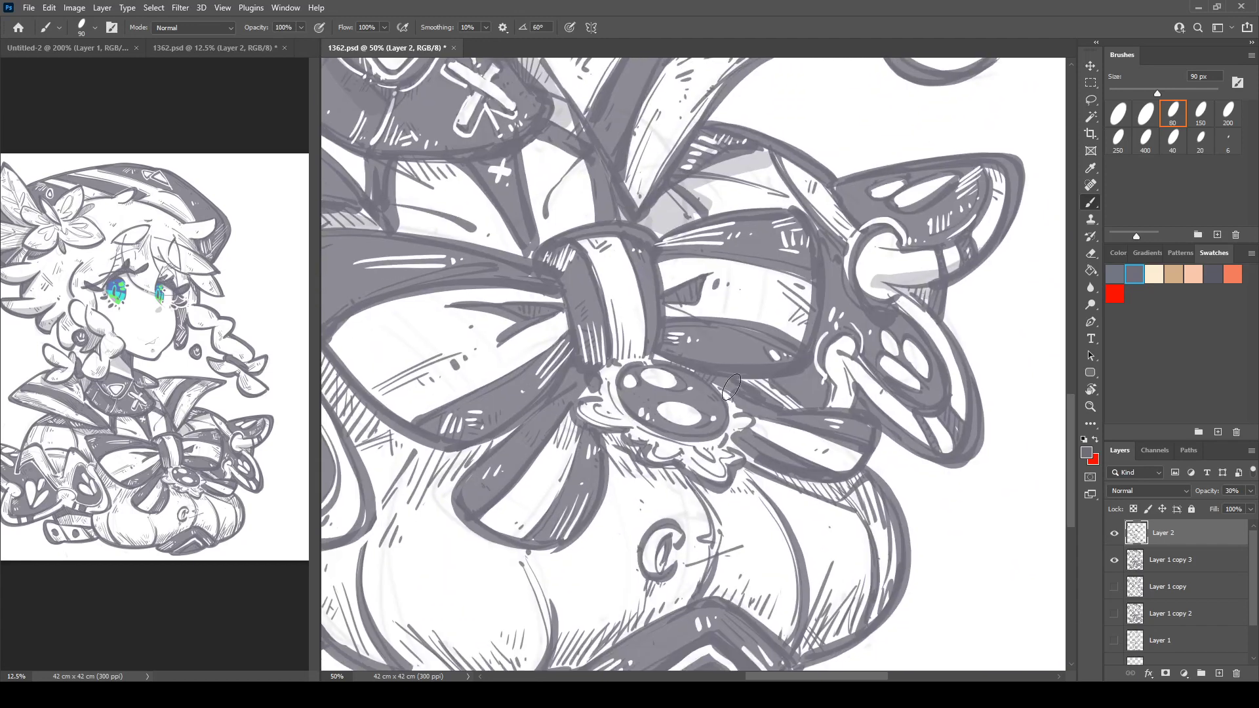
# Shade the lower edge of the large bow loop, the folds near the knot and the area beneath the brooch's ruffle.
pyautogui.moveTo(741, 387); pyautogui.dragTo(770, 388)
pyautogui.moveTo(630, 327); pyautogui.dragTo(823, 301)
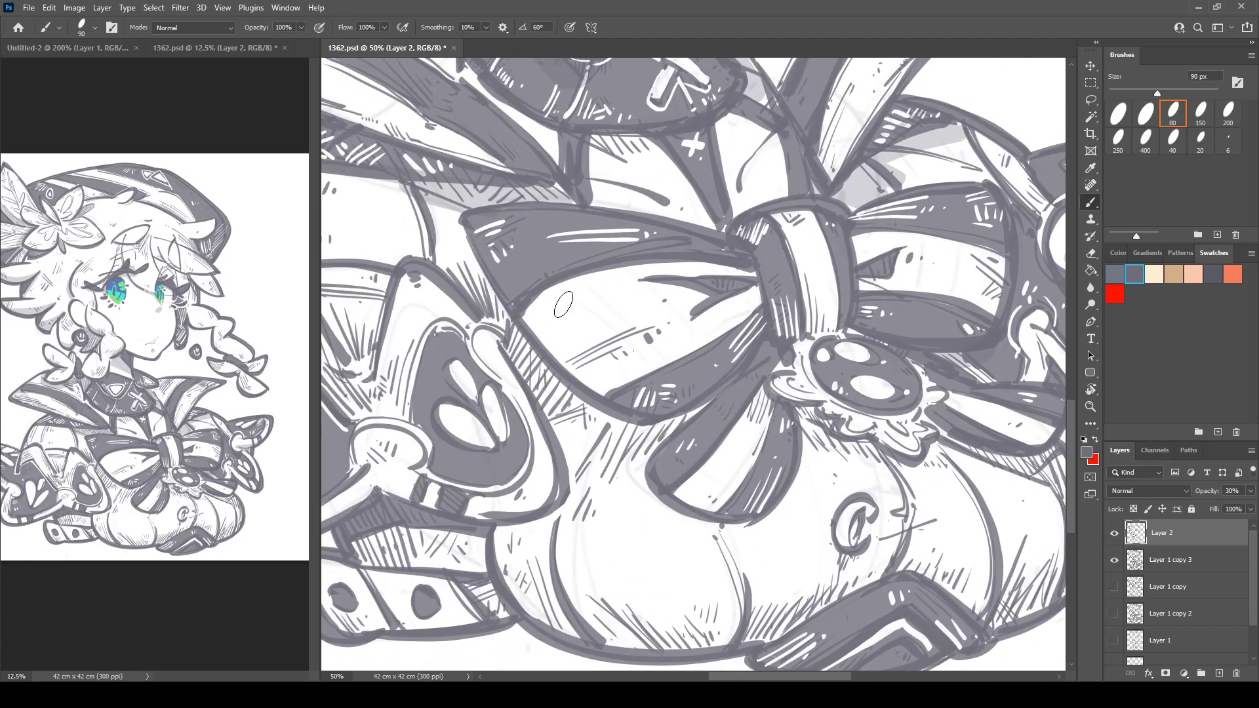
pyautogui.moveTo(521, 313)
pyautogui.mouseDown()
pyautogui.moveTo(632, 383)
pyautogui.moveTo(569, 364)
pyautogui.moveTo(642, 401)
pyautogui.moveTo(572, 374)
pyautogui.moveTo(605, 362)
pyautogui.mouseUp()
pyautogui.moveTo(741, 255); pyautogui.dragTo(760, 306)
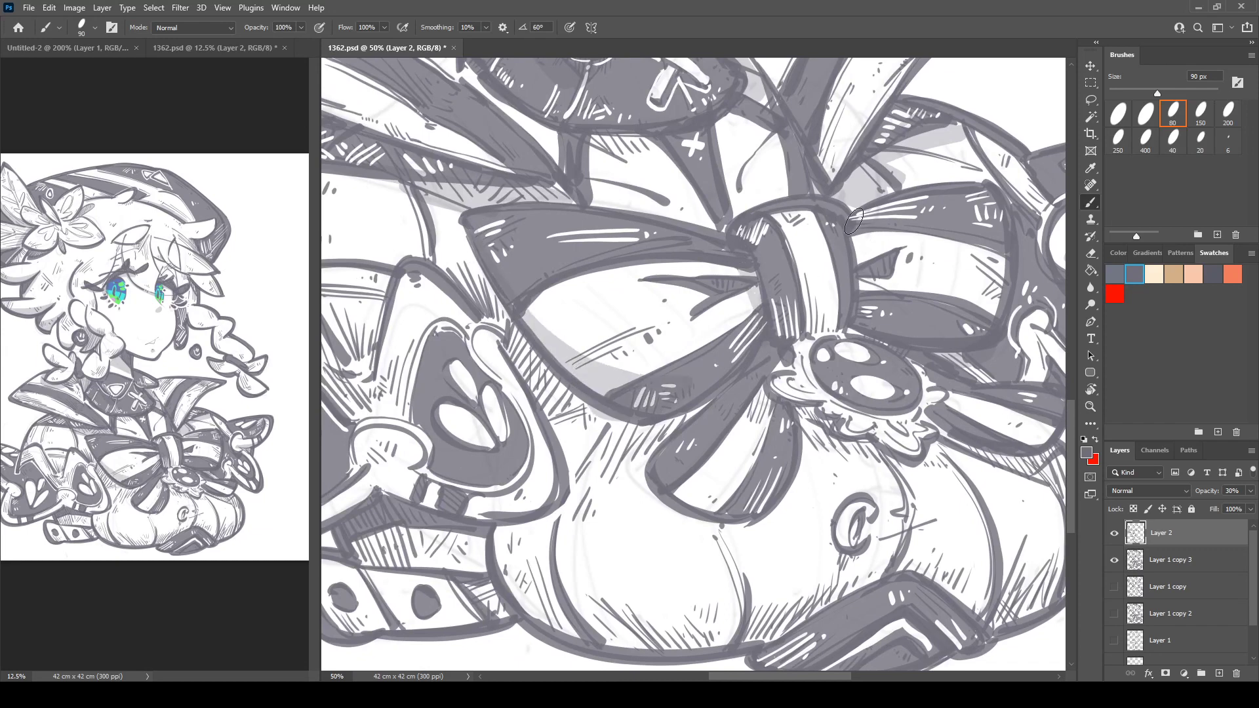
pyautogui.moveTo(854, 221); pyautogui.dragTo(863, 289)
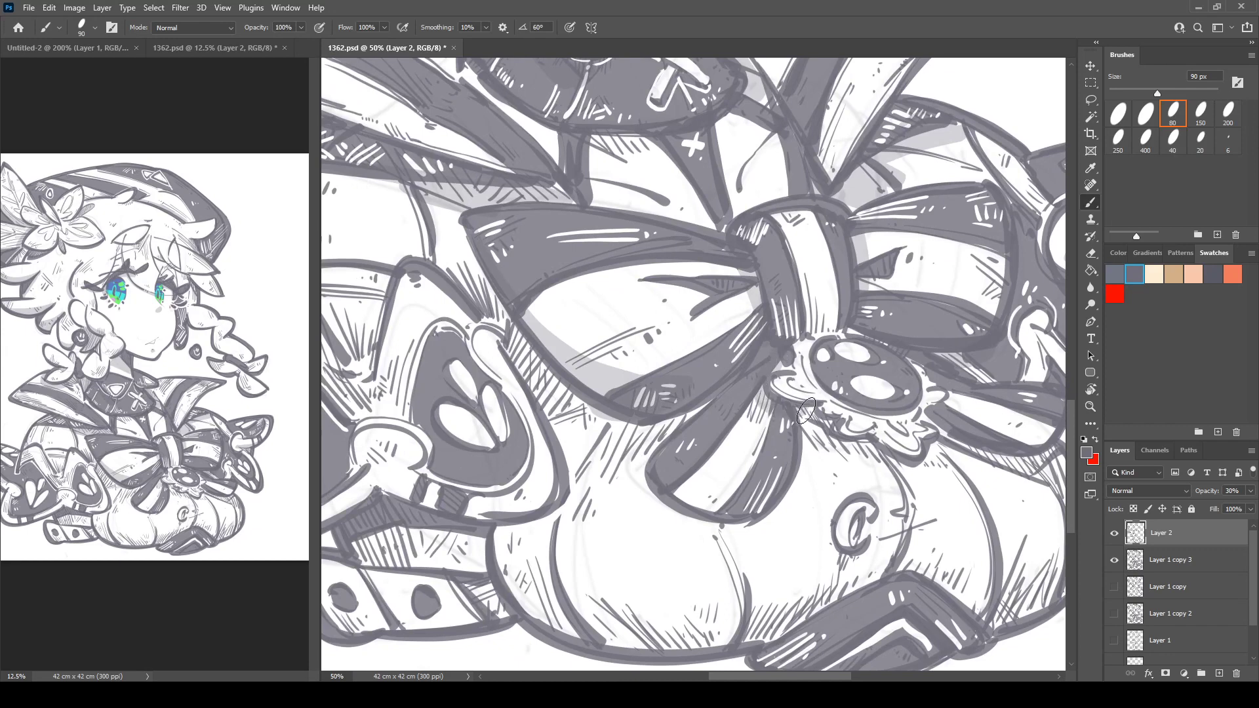
pyautogui.moveTo(846, 450); pyautogui.dragTo(926, 464)
# Fill the lower part of the pumpkin shorts with gray shadow, clean its upper edge and shade around the crescent emblem.
pyautogui.moveTo(747, 489); pyautogui.dragTo(837, 380)
pyautogui.moveTo(607, 437)
pyautogui.mouseDown()
pyautogui.moveTo(529, 394)
pyautogui.moveTo(521, 401)
pyautogui.moveTo(710, 433)
pyautogui.moveTo(518, 423)
pyautogui.mouseUp()
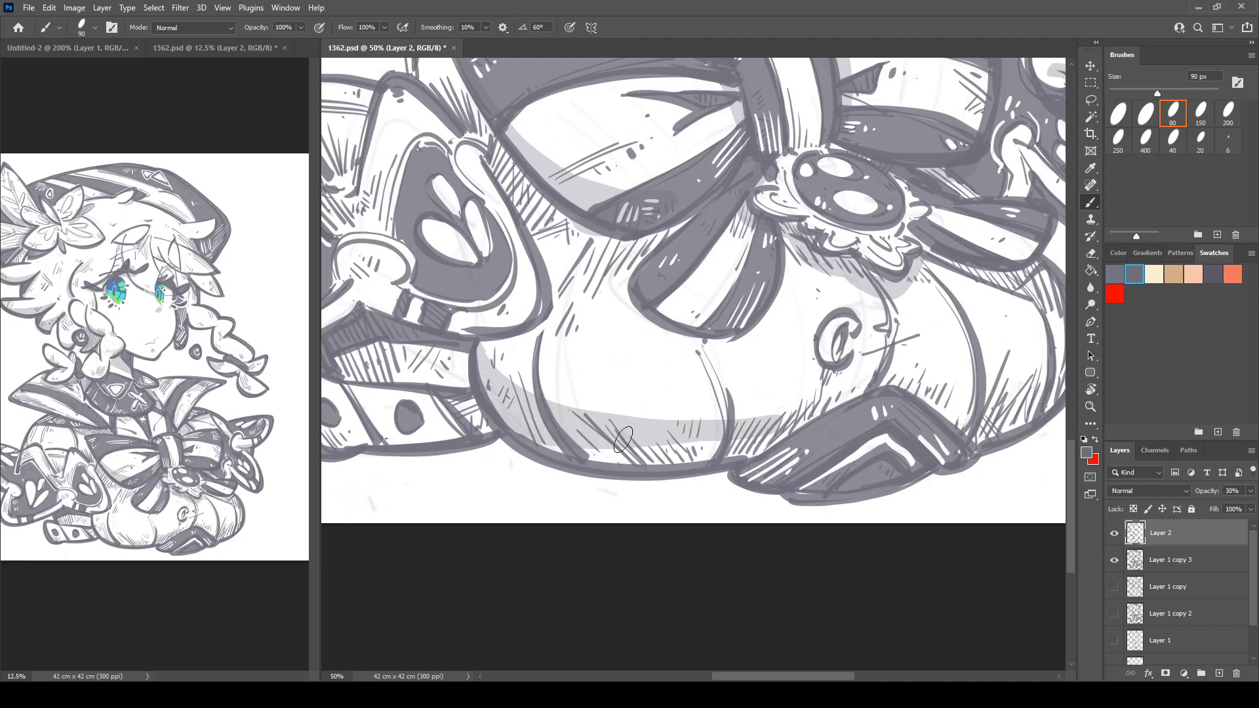
pyautogui.moveTo(623, 439)
pyautogui.mouseDown()
pyautogui.moveTo(650, 442)
pyautogui.moveTo(594, 450)
pyautogui.moveTo(690, 450)
pyautogui.moveTo(532, 440)
pyautogui.moveTo(597, 456)
pyautogui.moveTo(796, 424)
pyautogui.moveTo(737, 455)
pyautogui.mouseUp()
pyautogui.moveTo(961, 373)
pyautogui.mouseDown()
pyautogui.moveTo(784, 395)
pyautogui.moveTo(880, 371)
pyautogui.moveTo(761, 420)
pyautogui.moveTo(820, 463)
pyautogui.moveTo(891, 368)
pyautogui.moveTo(825, 453)
pyautogui.mouseUp()
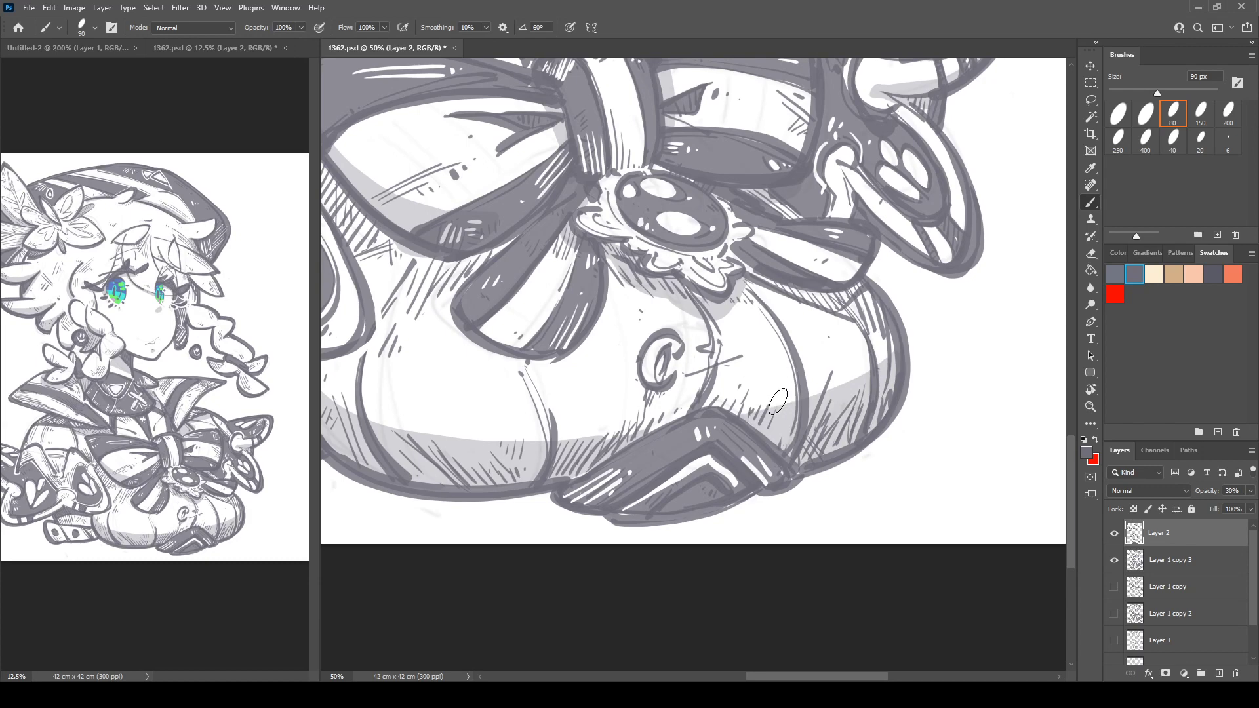
pyautogui.press('e')
pyautogui.moveTo(734, 414); pyautogui.dragTo(894, 354)
pyautogui.moveTo(752, 390); pyautogui.dragTo(930, 443)
pyautogui.press('b')
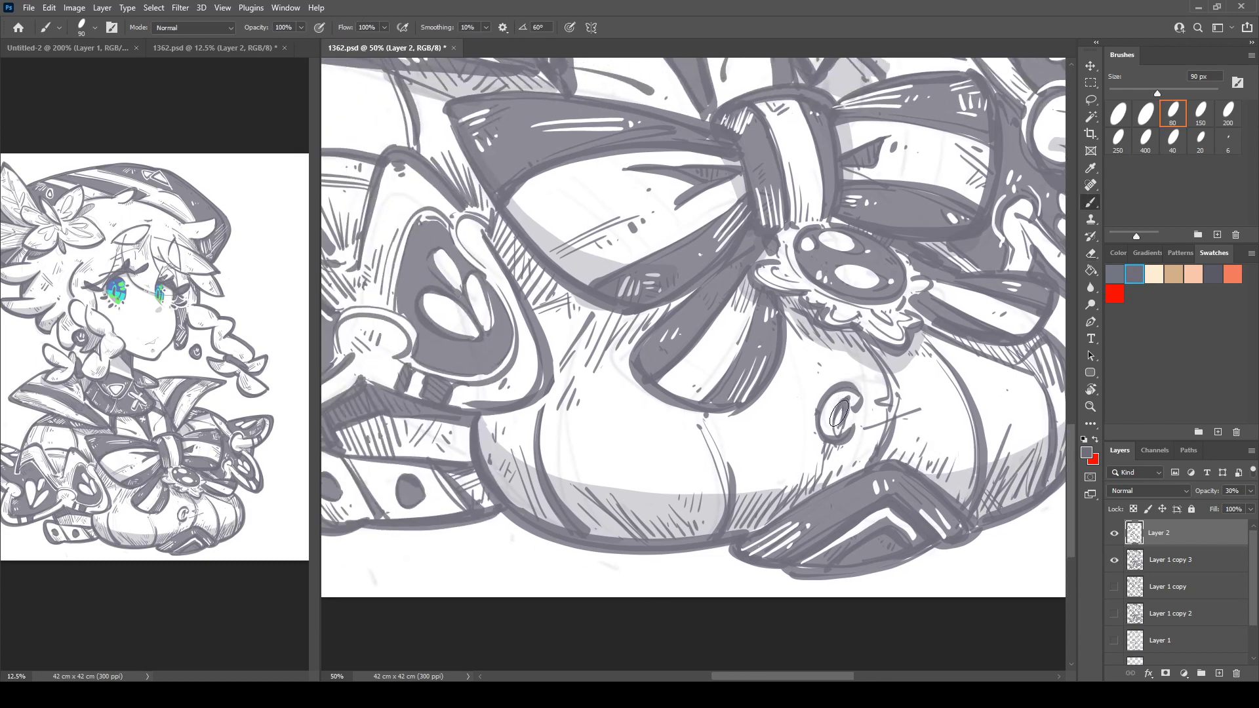
pyautogui.moveTo(838, 406)
pyautogui.mouseDown()
pyautogui.moveTo(856, 412)
pyautogui.moveTo(829, 446)
pyautogui.moveTo(858, 419)
pyautogui.mouseUp()
pyautogui.moveTo(815, 425); pyautogui.dragTo(981, 438)
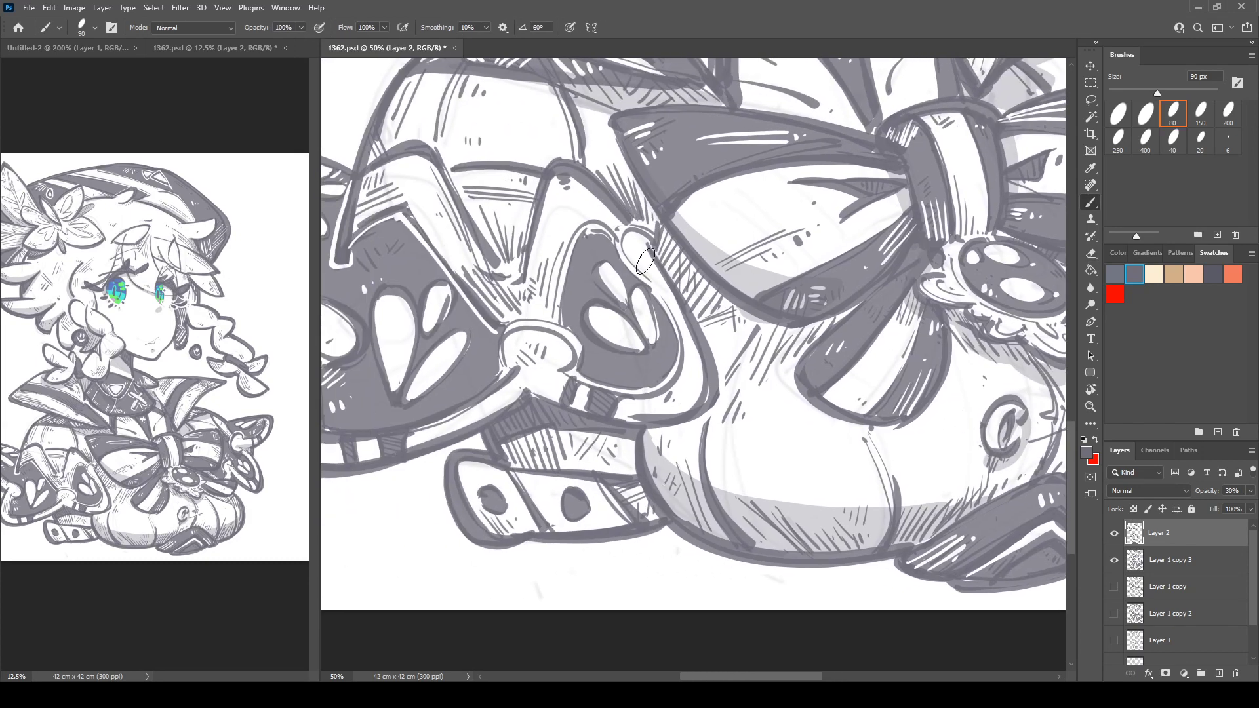
# Paint gray shadows on the puffed sleeve along the pointed trim above the butterfly-wing ornament.
pyautogui.moveTo(645, 231)
pyautogui.mouseDown()
pyautogui.moveTo(691, 303)
pyautogui.moveTo(700, 284)
pyautogui.moveTo(679, 273)
pyautogui.moveTo(699, 307)
pyautogui.mouseUp()
pyautogui.moveTo(557, 209); pyautogui.dragTo(631, 336)
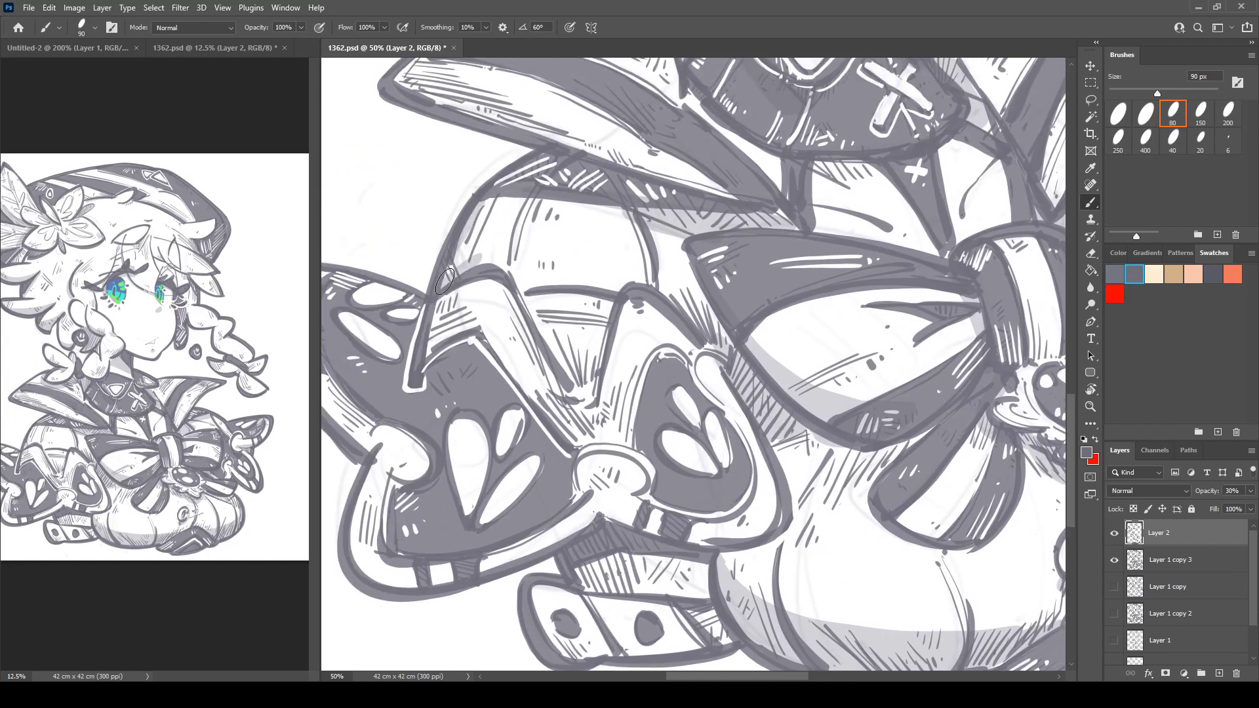
pyautogui.moveTo(462, 261)
pyautogui.mouseDown()
pyautogui.moveTo(554, 332)
pyautogui.moveTo(588, 380)
pyautogui.mouseUp()
pyautogui.moveTo(517, 276); pyautogui.dragTo(582, 383)
pyautogui.press('e')
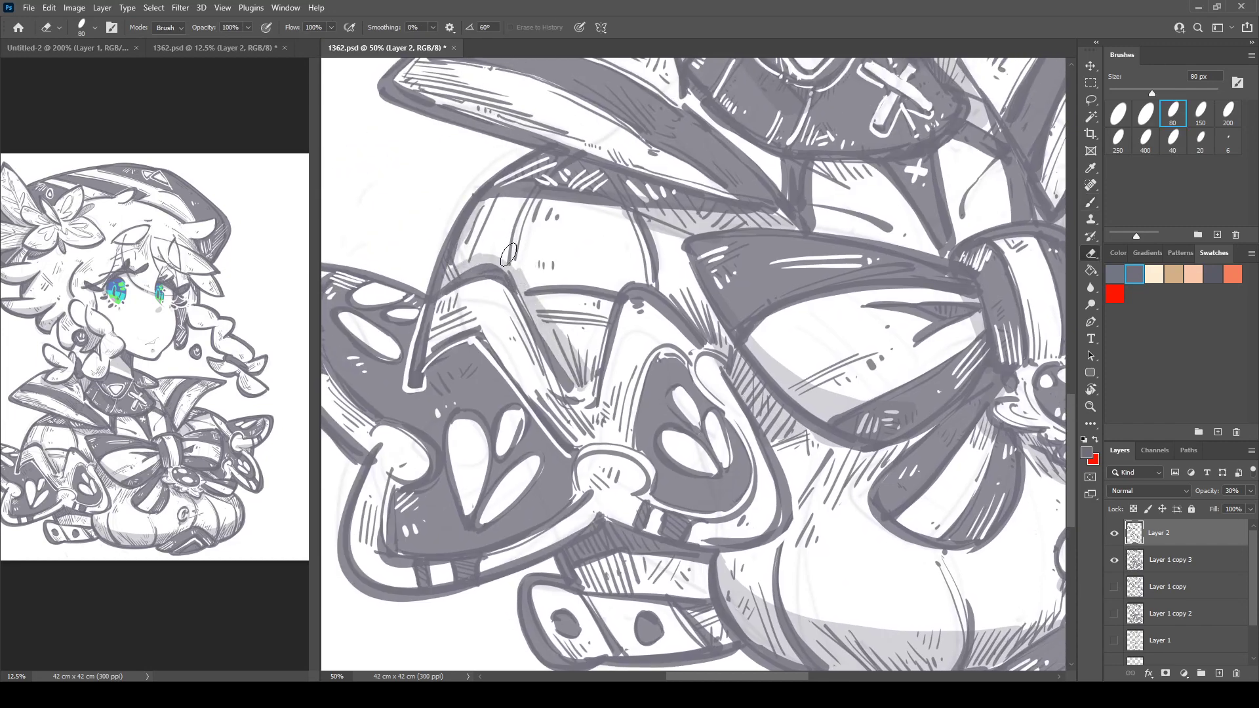
pyautogui.press('b')
pyautogui.moveTo(516, 261)
pyautogui.mouseDown()
pyautogui.moveTo(584, 366)
pyautogui.moveTo(607, 292)
pyautogui.moveTo(646, 282)
pyautogui.mouseUp()
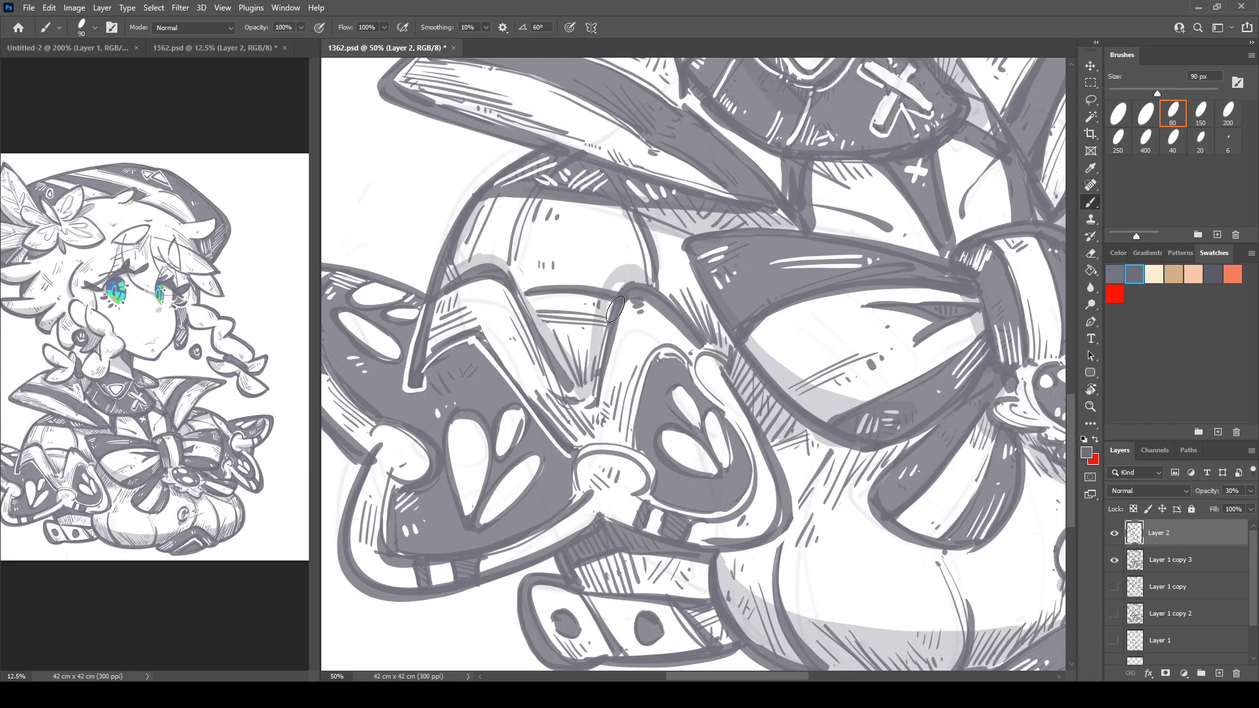
pyautogui.moveTo(621, 374); pyautogui.dragTo(776, 257)
# Continue the gray shading around the wing ornament, along the puffed sleeve's side and toward the collar.
pyautogui.moveTo(740, 446)
pyautogui.mouseDown()
pyautogui.moveTo(784, 445)
pyautogui.moveTo(846, 469)
pyautogui.moveTo(870, 516)
pyautogui.moveTo(867, 496)
pyautogui.mouseUp()
pyautogui.moveTo(858, 425); pyautogui.dragTo(846, 496)
pyautogui.moveTo(529, 416); pyautogui.dragTo(542, 447)
pyautogui.moveTo(717, 415)
pyautogui.mouseDown()
pyautogui.moveTo(748, 404)
pyautogui.moveTo(792, 430)
pyautogui.mouseUp()
pyautogui.moveTo(799, 296); pyautogui.dragTo(660, 500)
pyautogui.moveTo(750, 325)
pyautogui.mouseDown()
pyautogui.moveTo(798, 335)
pyautogui.moveTo(757, 349)
pyautogui.moveTo(478, 339)
pyautogui.mouseUp()
pyautogui.moveTo(694, 238)
pyautogui.mouseDown()
pyautogui.moveTo(783, 379)
pyautogui.moveTo(795, 358)
pyautogui.mouseUp()
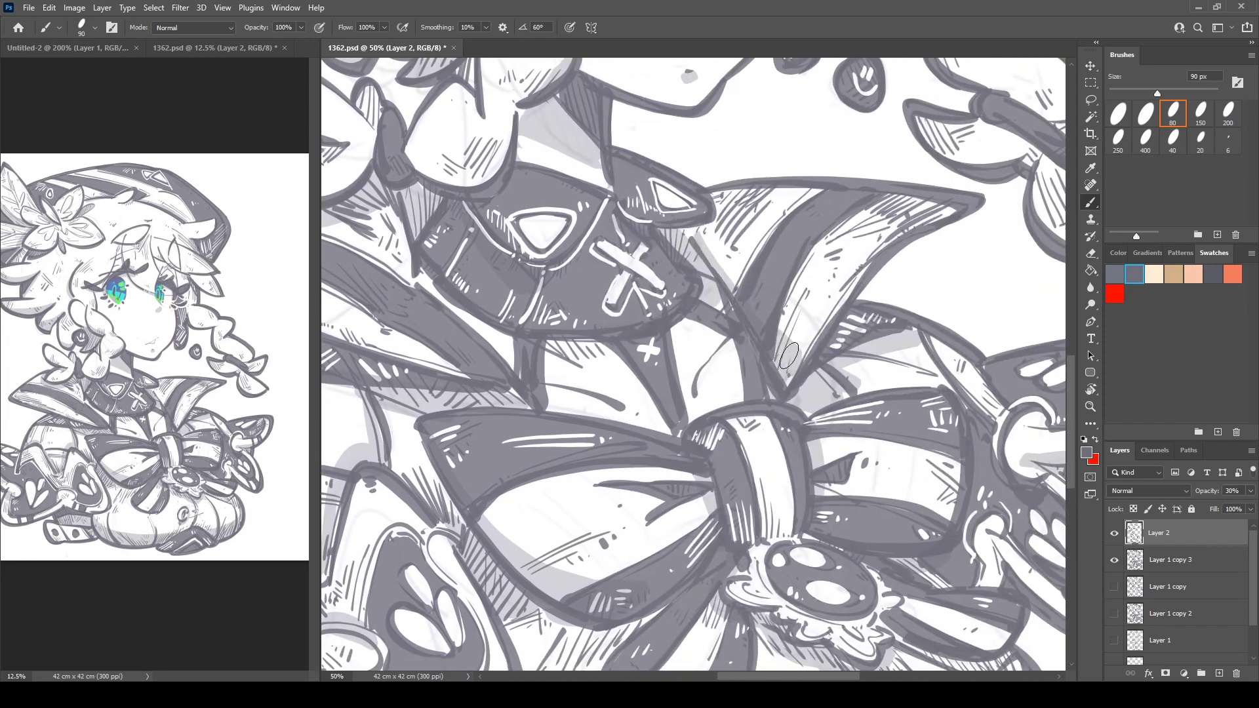
# Shade the forehead beneath the bangs and above the far eye in gray, trimming the excess.
pyautogui.moveTo(819, 294); pyautogui.dragTo(888, 466)
pyautogui.moveTo(719, 385); pyautogui.dragTo(851, 499)
pyautogui.scroll(6, 852, 500)
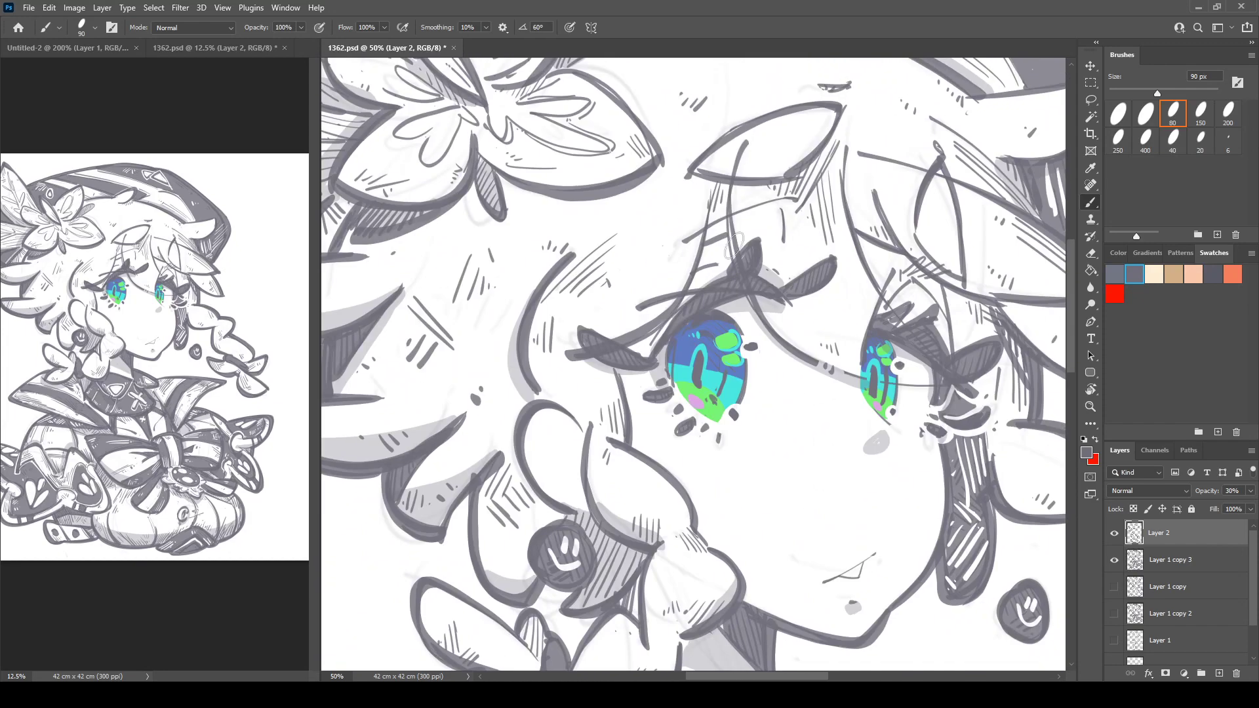
pyautogui.moveTo(711, 217); pyautogui.dragTo(807, 191)
pyautogui.moveTo(828, 165)
pyautogui.mouseDown()
pyautogui.moveTo(790, 186)
pyautogui.moveTo(824, 164)
pyautogui.moveTo(790, 210)
pyautogui.mouseUp()
pyautogui.moveTo(890, 215); pyautogui.dragTo(799, 172)
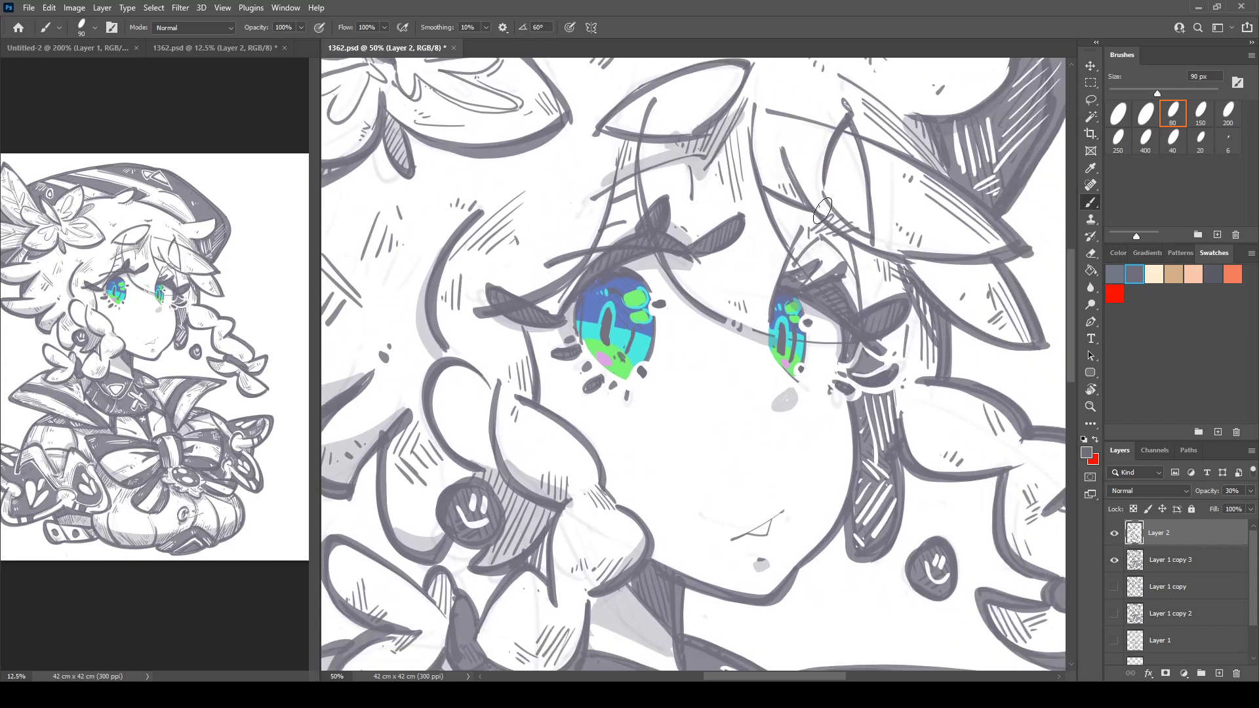
pyautogui.press('e')
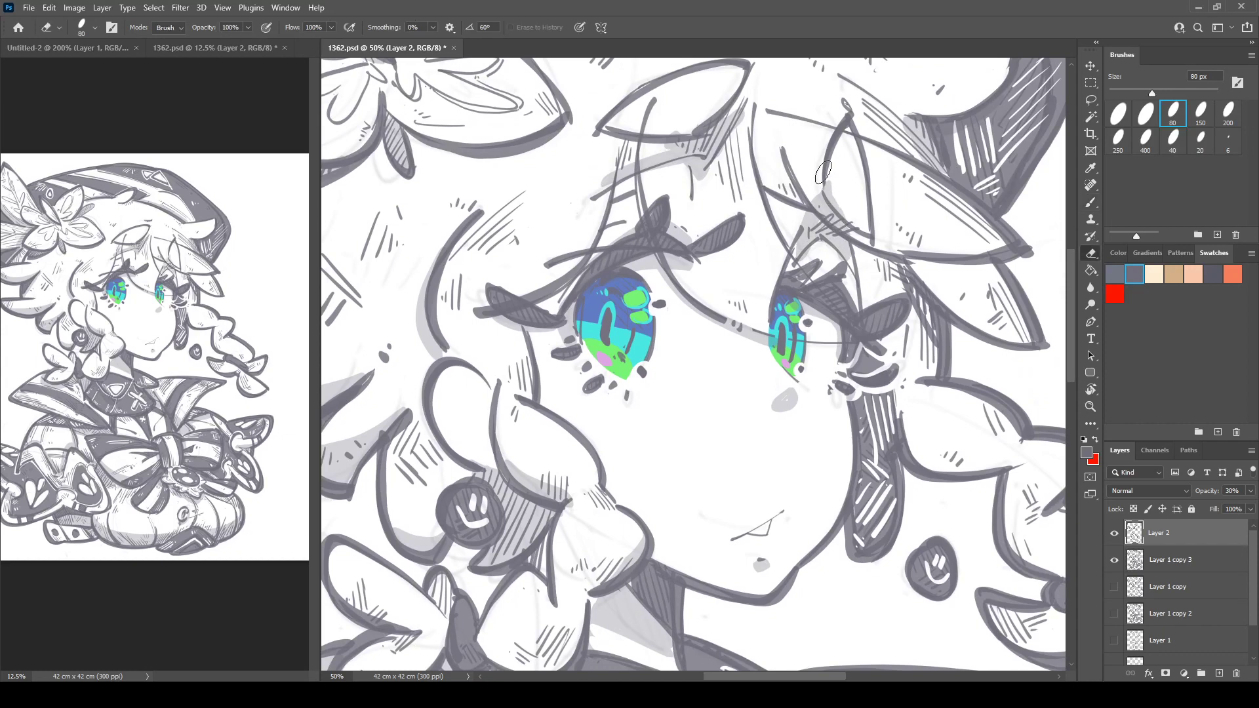
pyautogui.hscroll(-4, 841, 210)
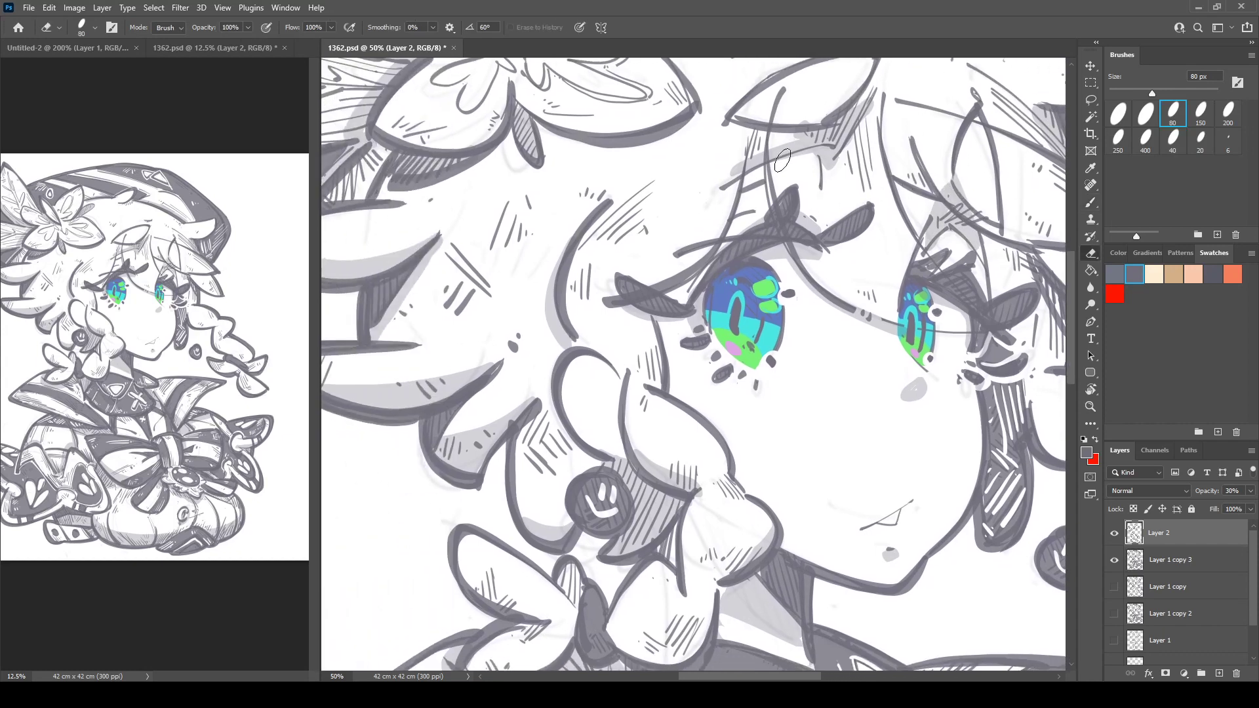
# Add a gray shadow along the hair strand beside the near eye and flip the canvas horizontally.
pyautogui.moveTo(602, 231)
pyautogui.mouseDown()
pyautogui.moveTo(681, 188)
pyautogui.moveTo(557, 196)
pyautogui.mouseUp()
pyautogui.press('b')
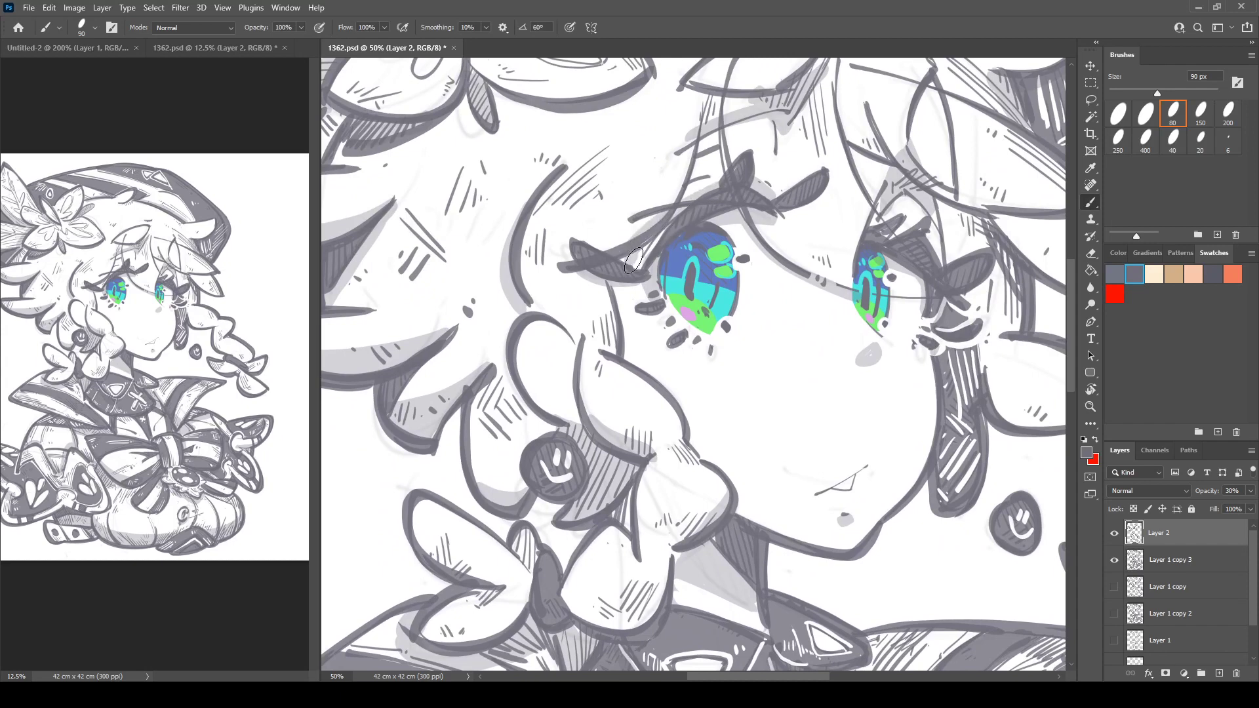
pyautogui.moveTo(607, 275); pyautogui.dragTo(630, 367)
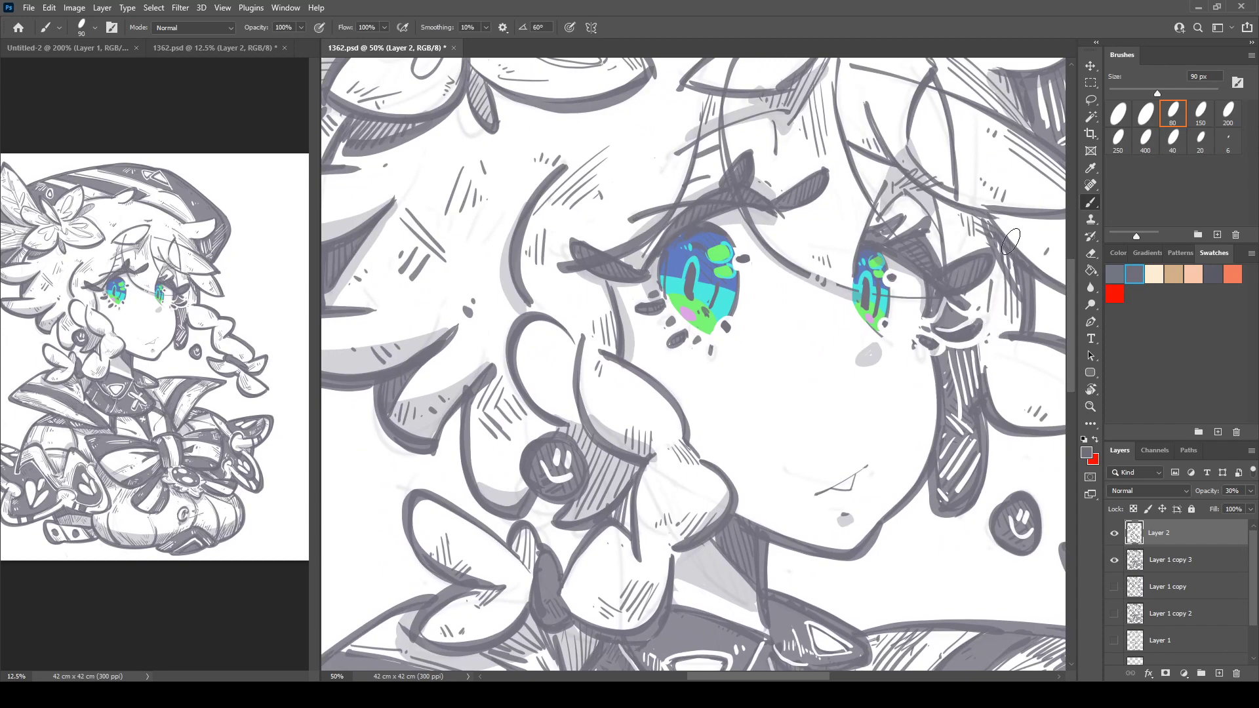
pyautogui.hotkey('ctrl', 'shift', 'h')
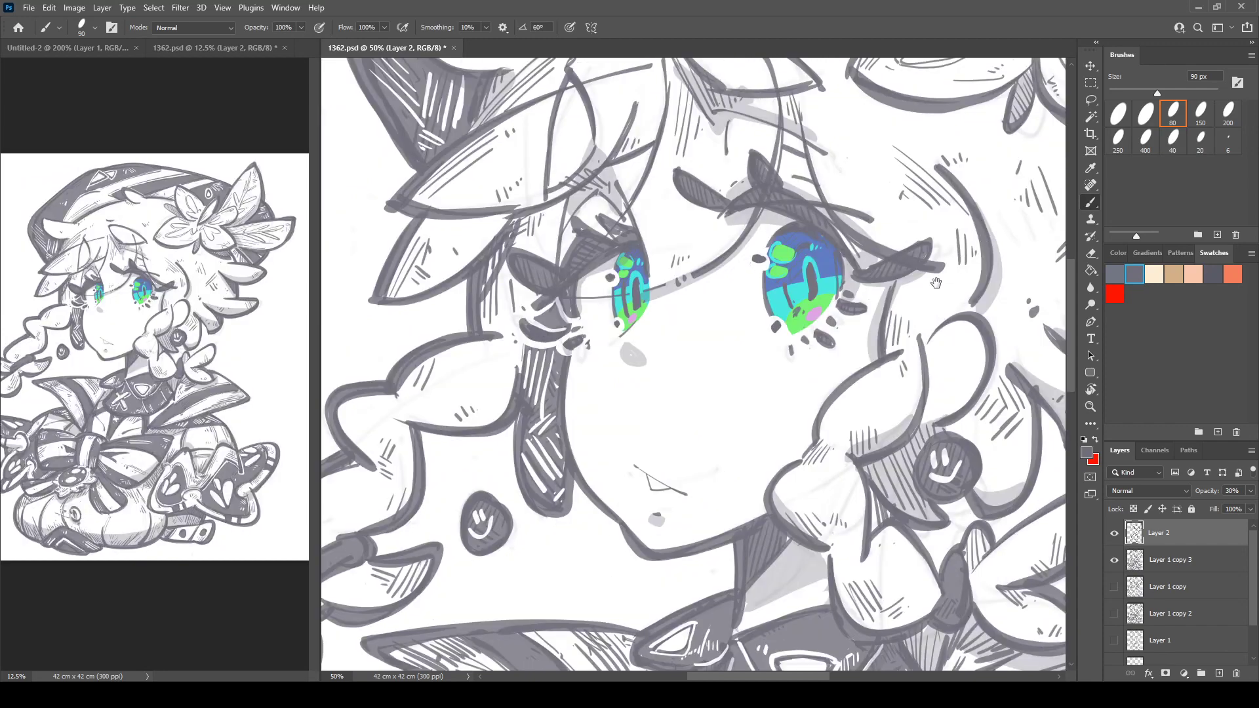
# Trim the gray nose shadow below the far eye down to a small sliver.
pyautogui.moveTo(936, 283); pyautogui.dragTo(1011, 366)
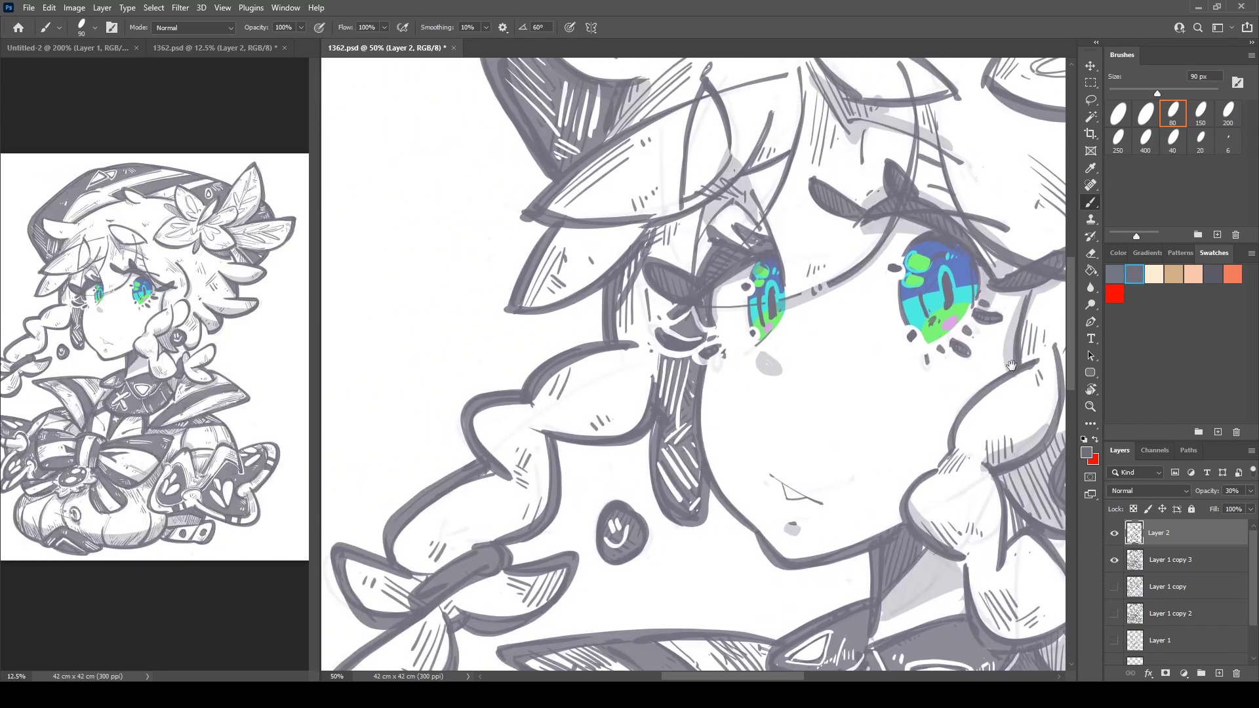
pyautogui.click(764, 363)
pyautogui.press('l')
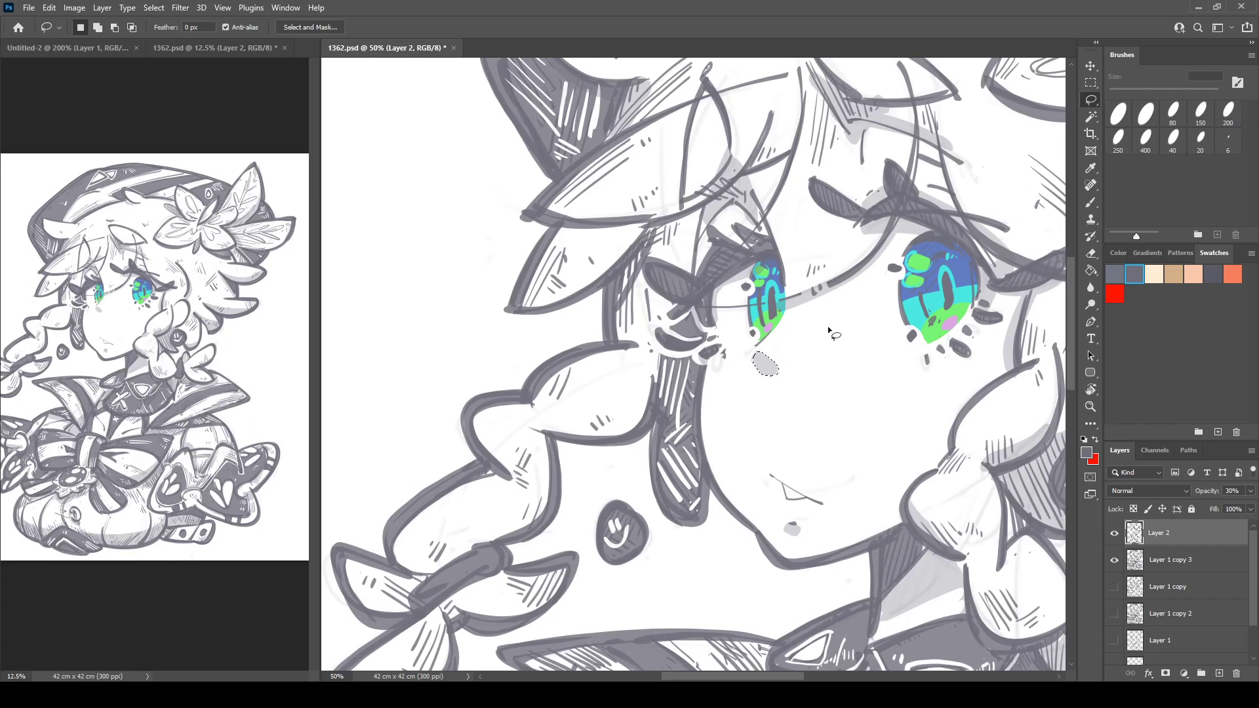
pyautogui.hotkey('ctrl', 'z')
pyautogui.hotkey('ctrl', 'd')
pyautogui.press('e')
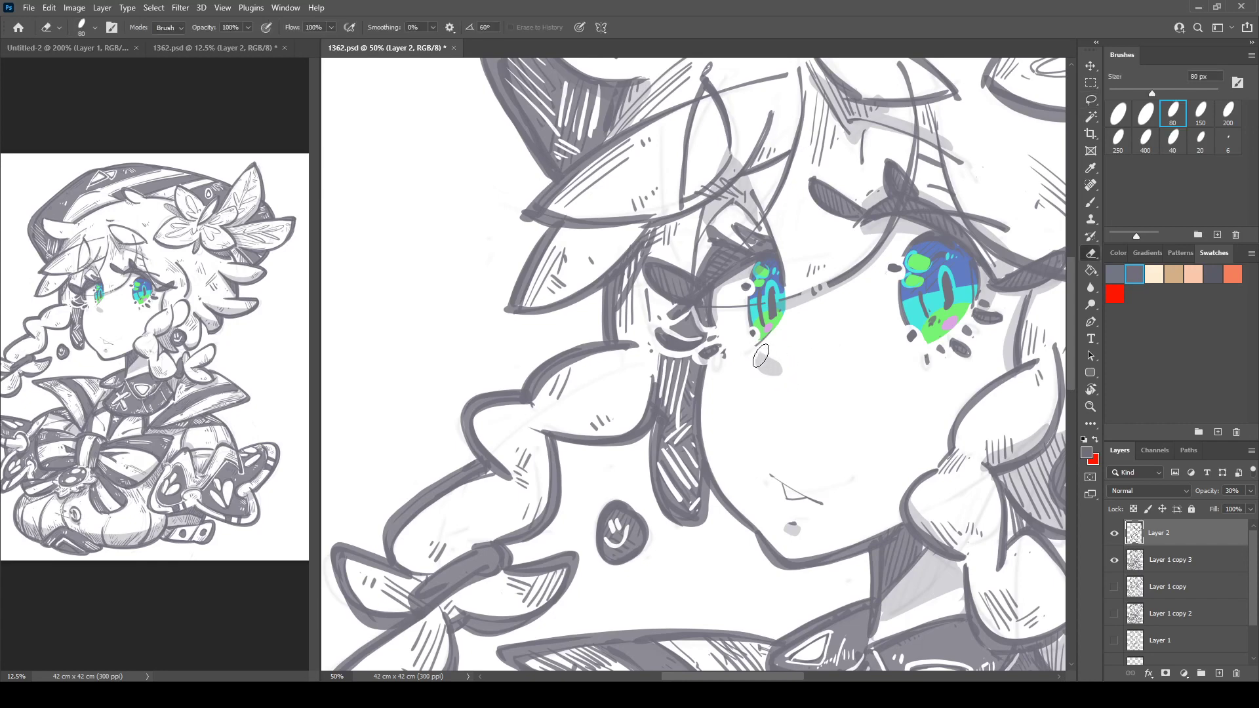
pyautogui.moveTo(761, 356)
pyautogui.mouseDown()
pyautogui.moveTo(774, 370)
pyautogui.moveTo(764, 361)
pyautogui.mouseUp()
pyautogui.press('b')
pyautogui.press(']')
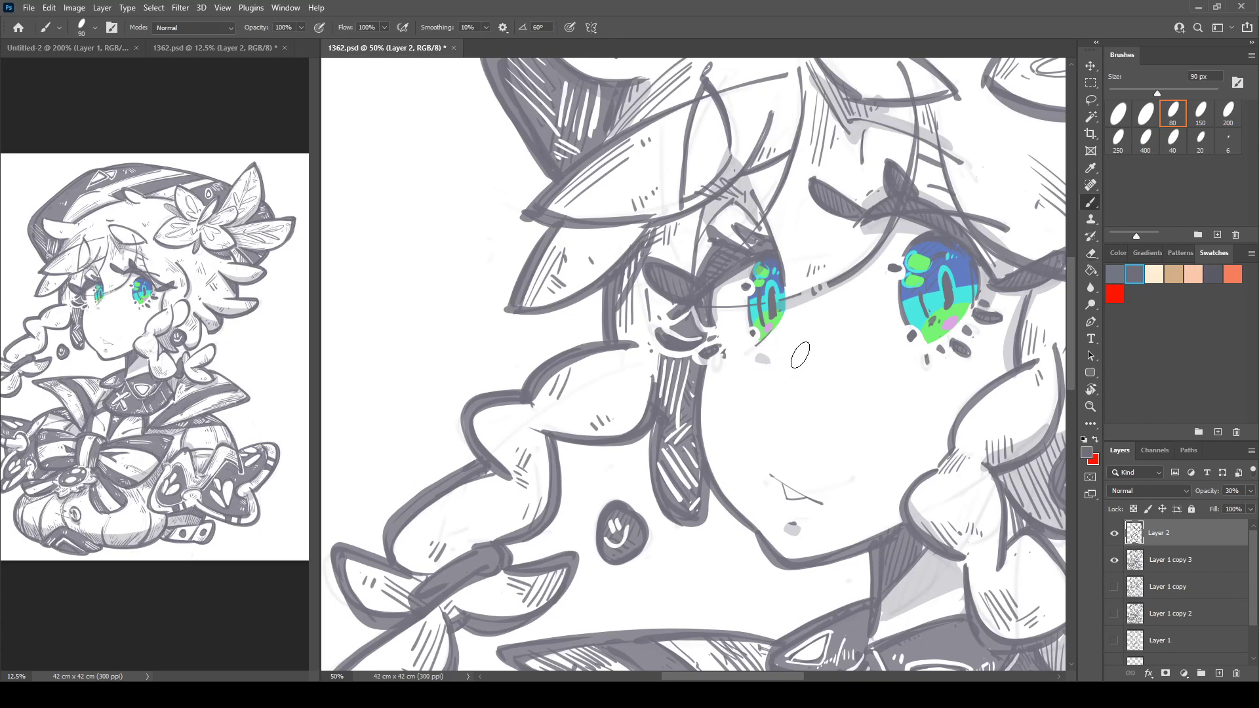
# Try several small gray shapes for the nose shadow, checking them in both canvas orientations.
pyautogui.hotkey('ctrl', 'shift', 'h')
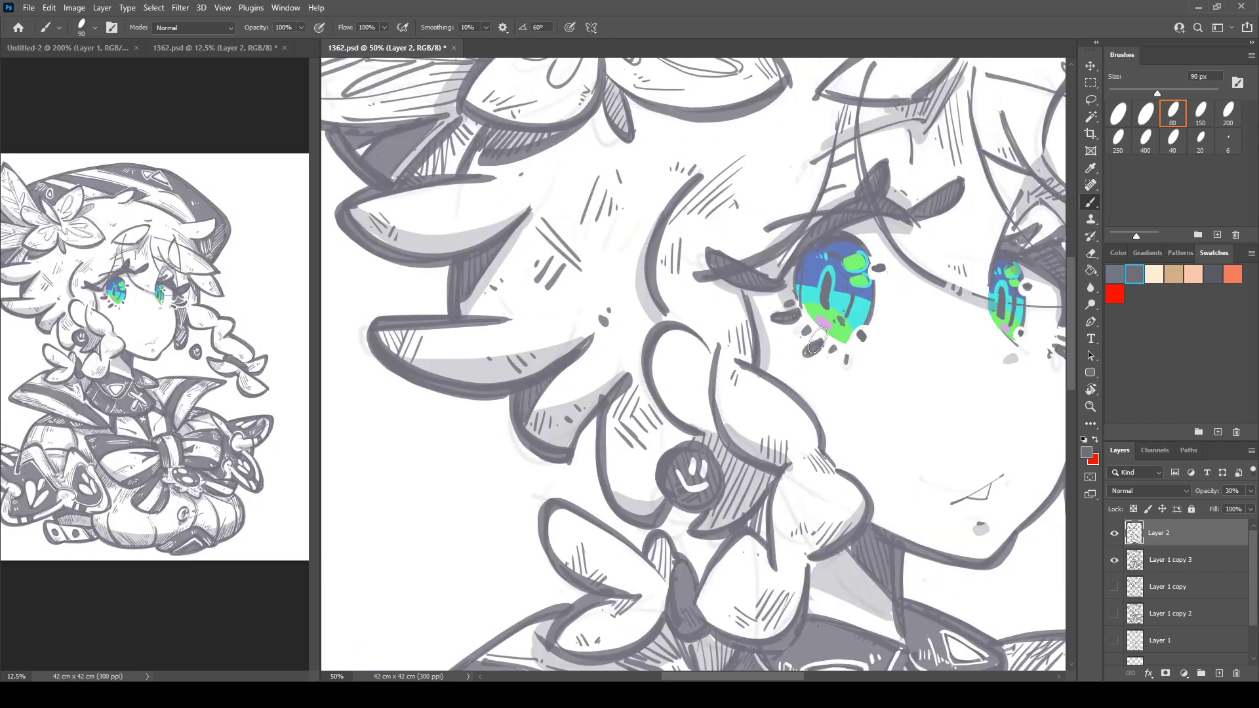
pyautogui.hotkey('ctrl', 'shift', 'h')
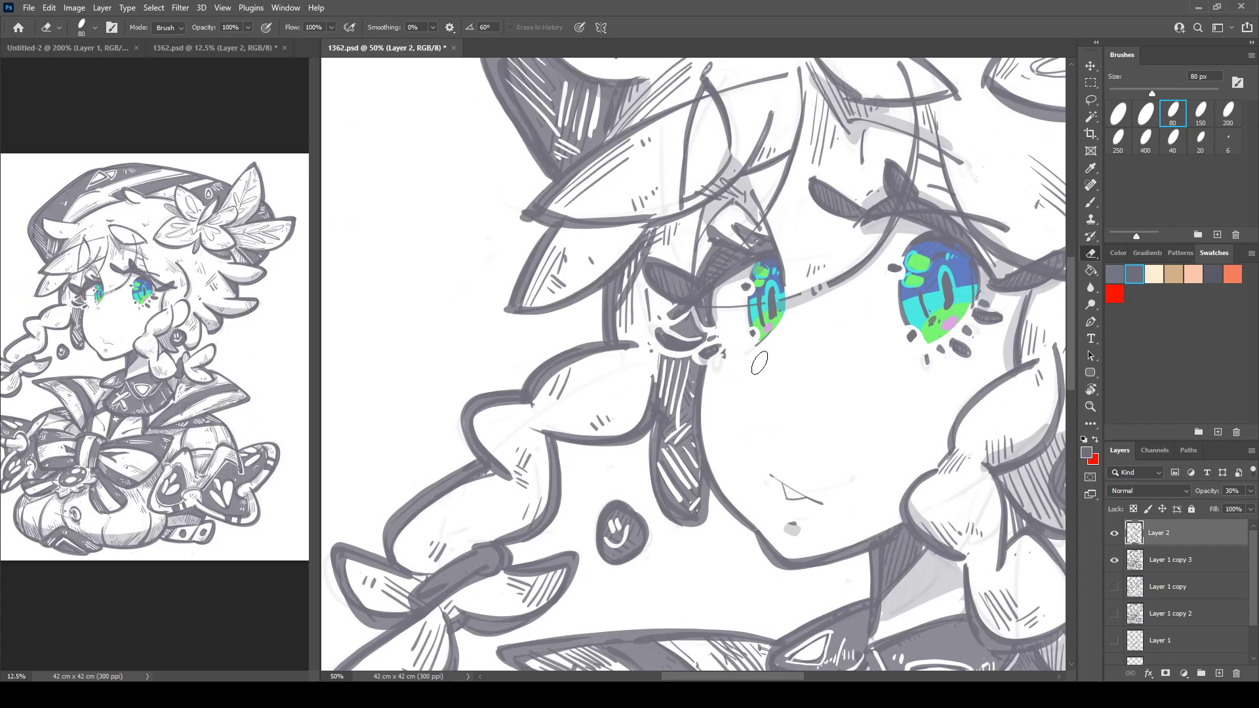
pyautogui.moveTo(753, 360); pyautogui.dragTo(764, 365)
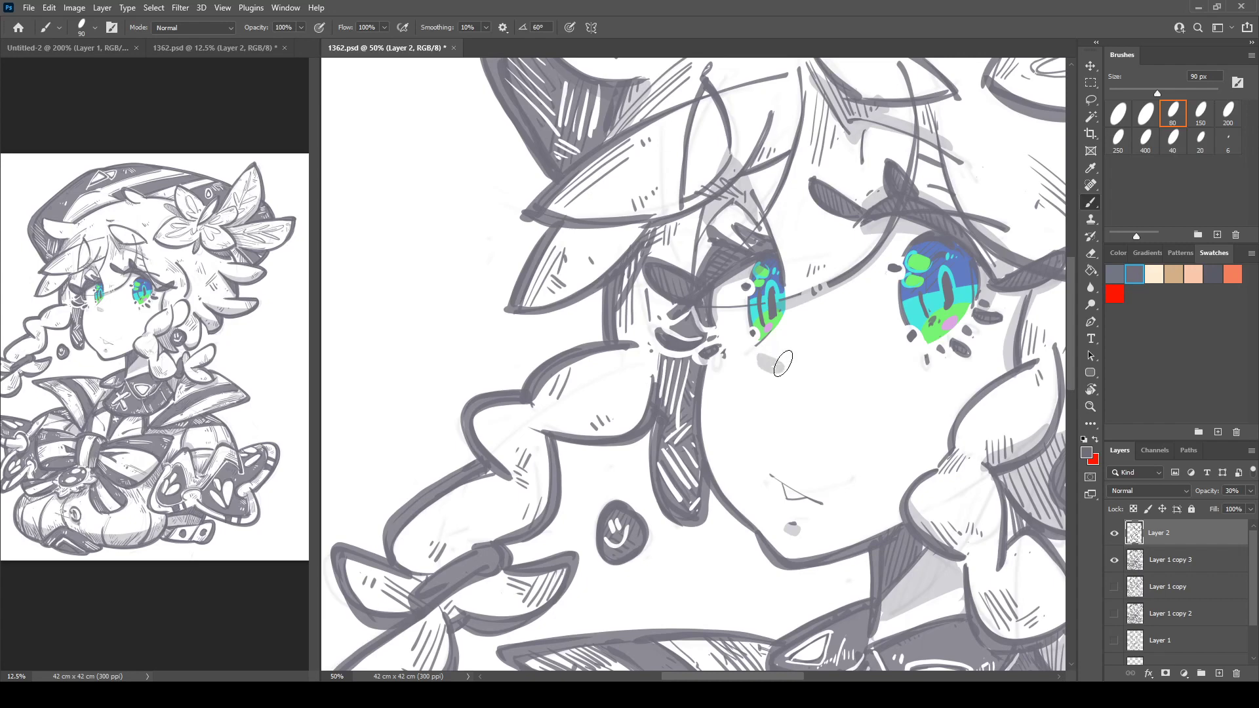
pyautogui.press('e')
pyautogui.press('b')
pyautogui.press('e')
pyautogui.press('b')
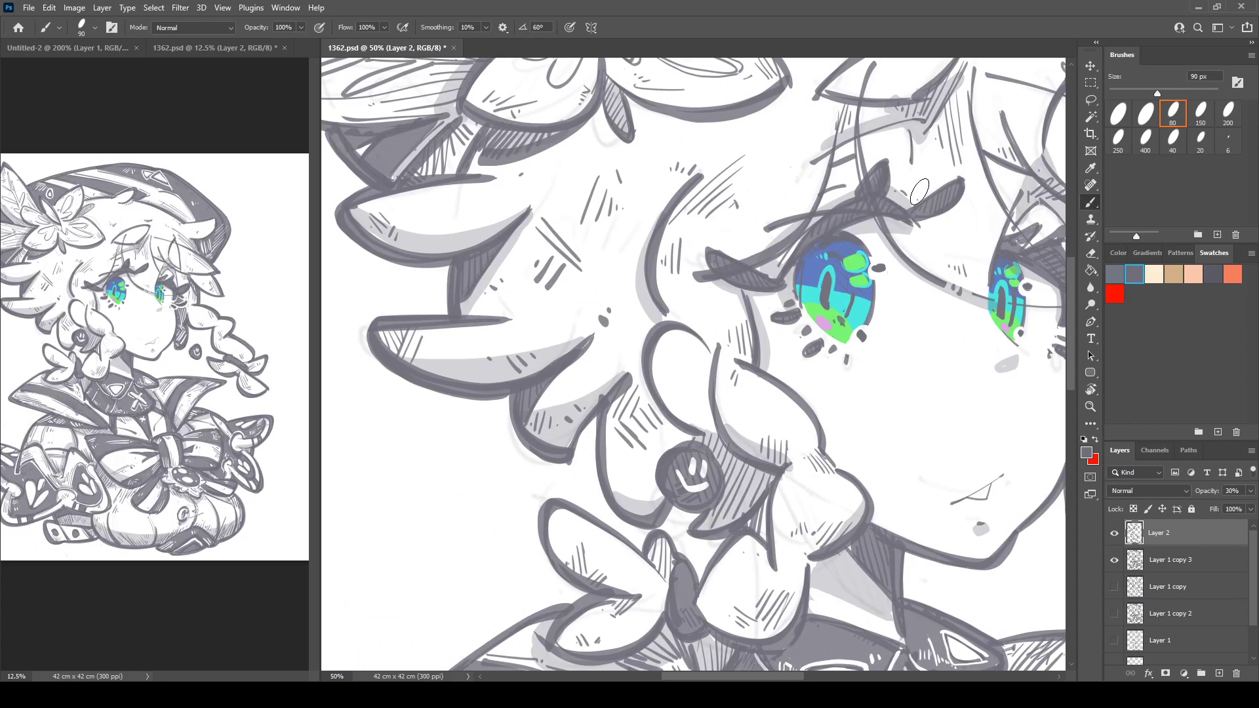
pyautogui.press('e')
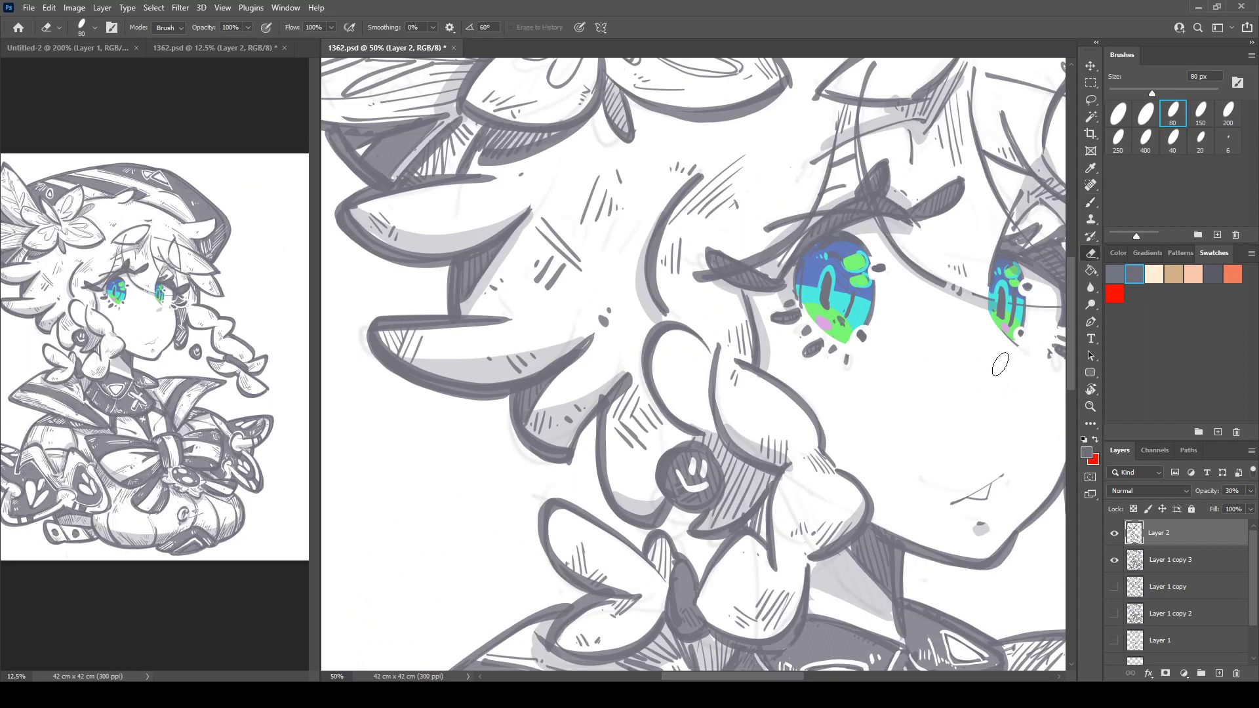
pyautogui.press('b')
pyautogui.press('e')
pyautogui.press('b')
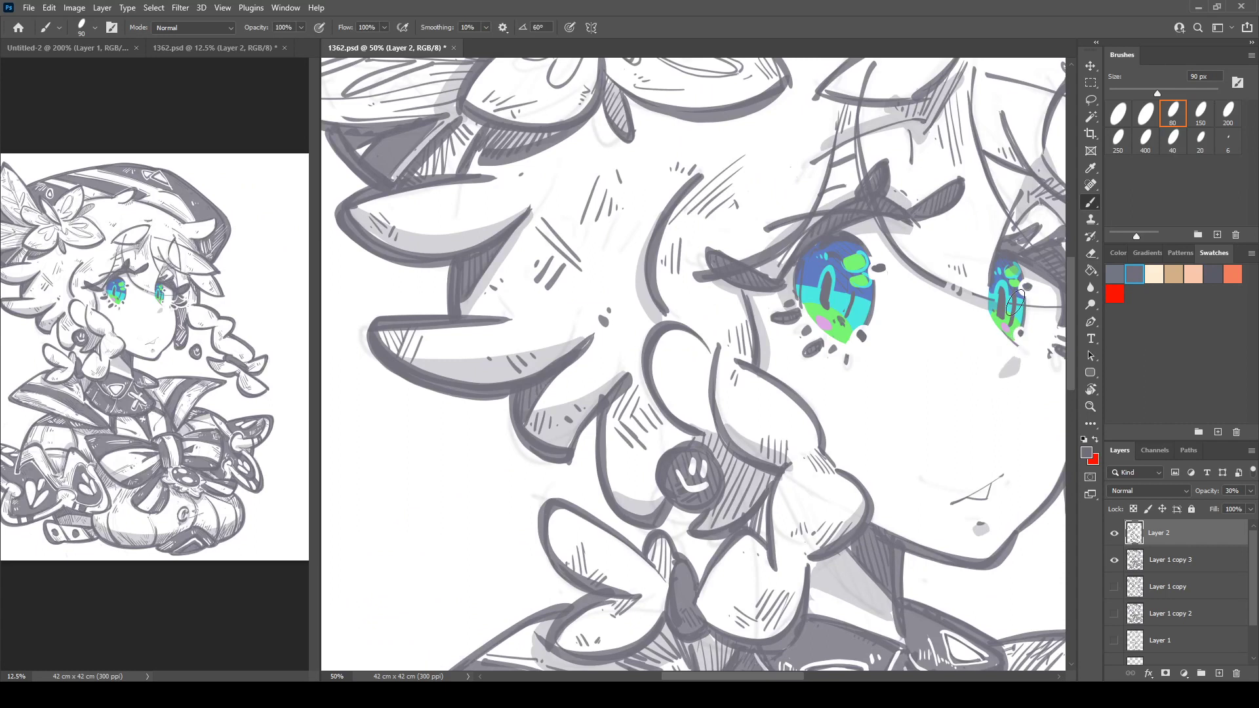
pyautogui.press('e')
pyautogui.press('b')
pyautogui.press('e')
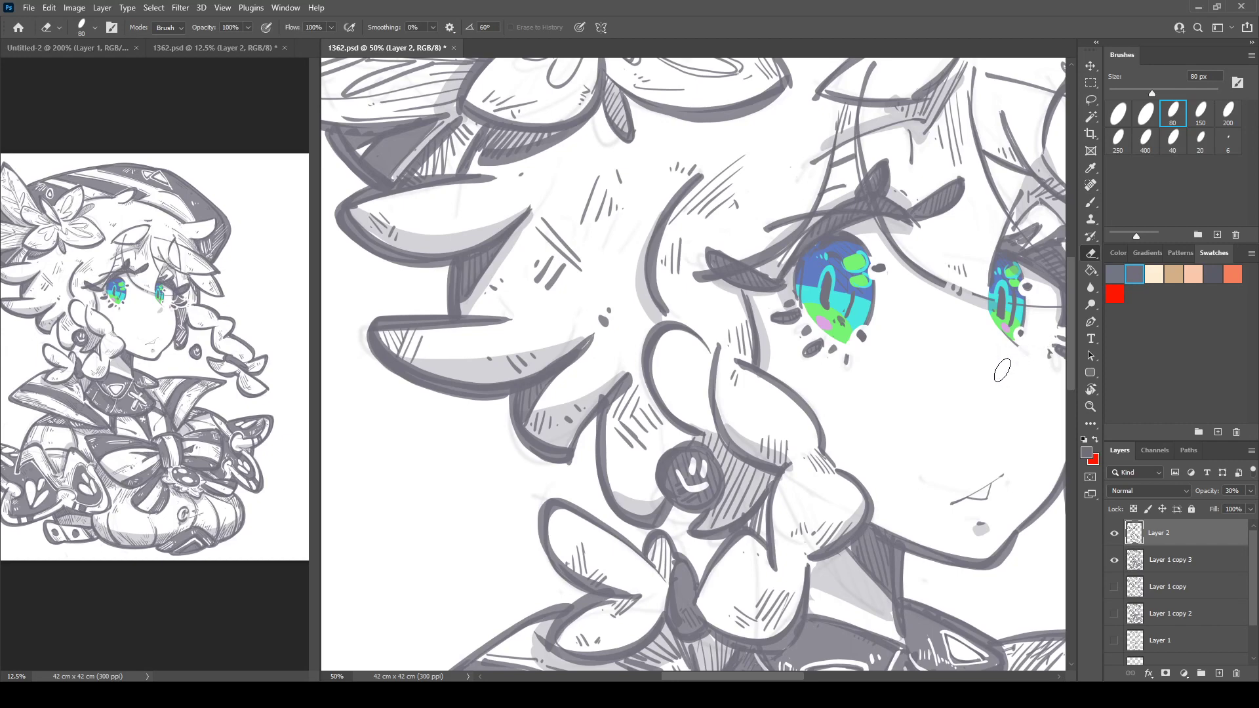
# Repaint the nose shadow as a short slanted gray dab below the far eye.
pyautogui.press('b')
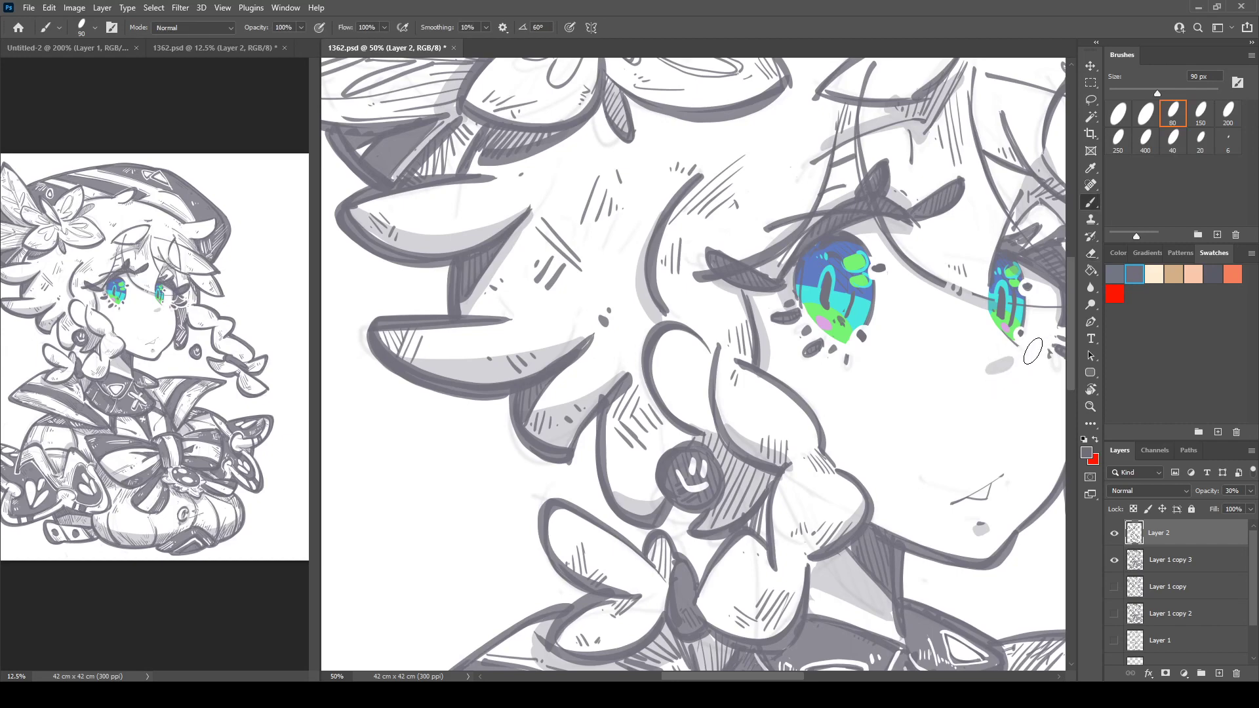
pyautogui.press('e')
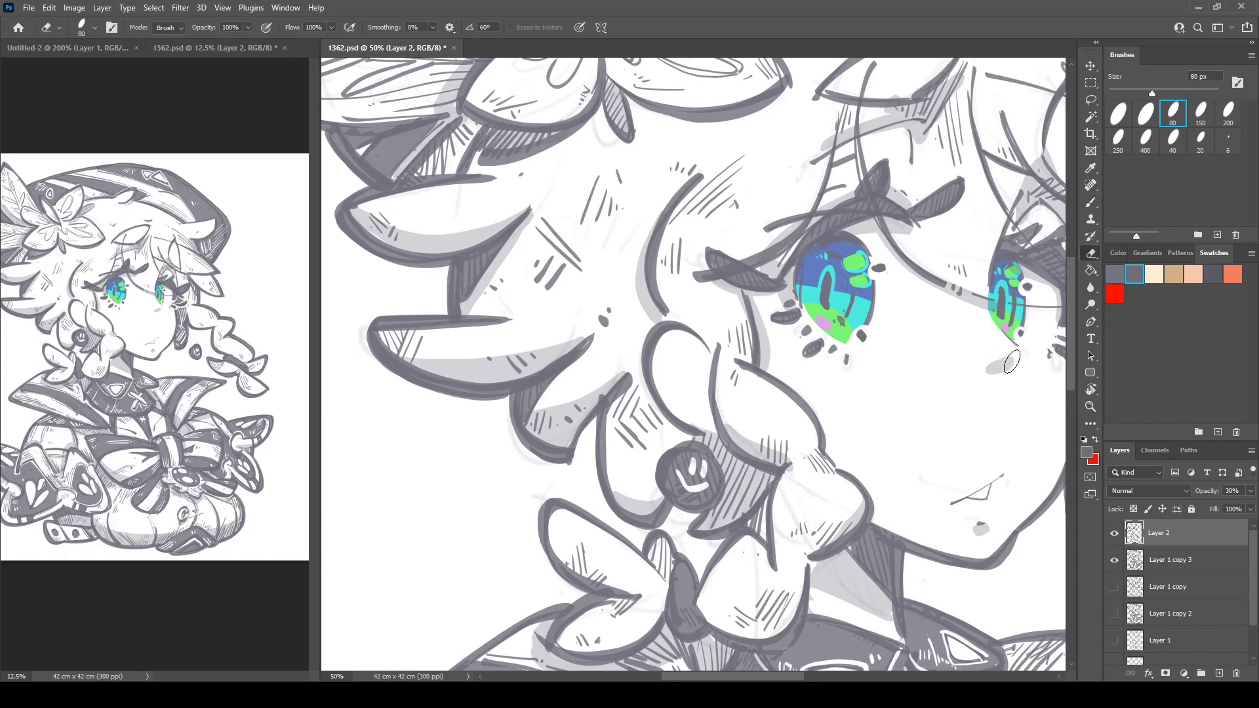
pyautogui.press('b')
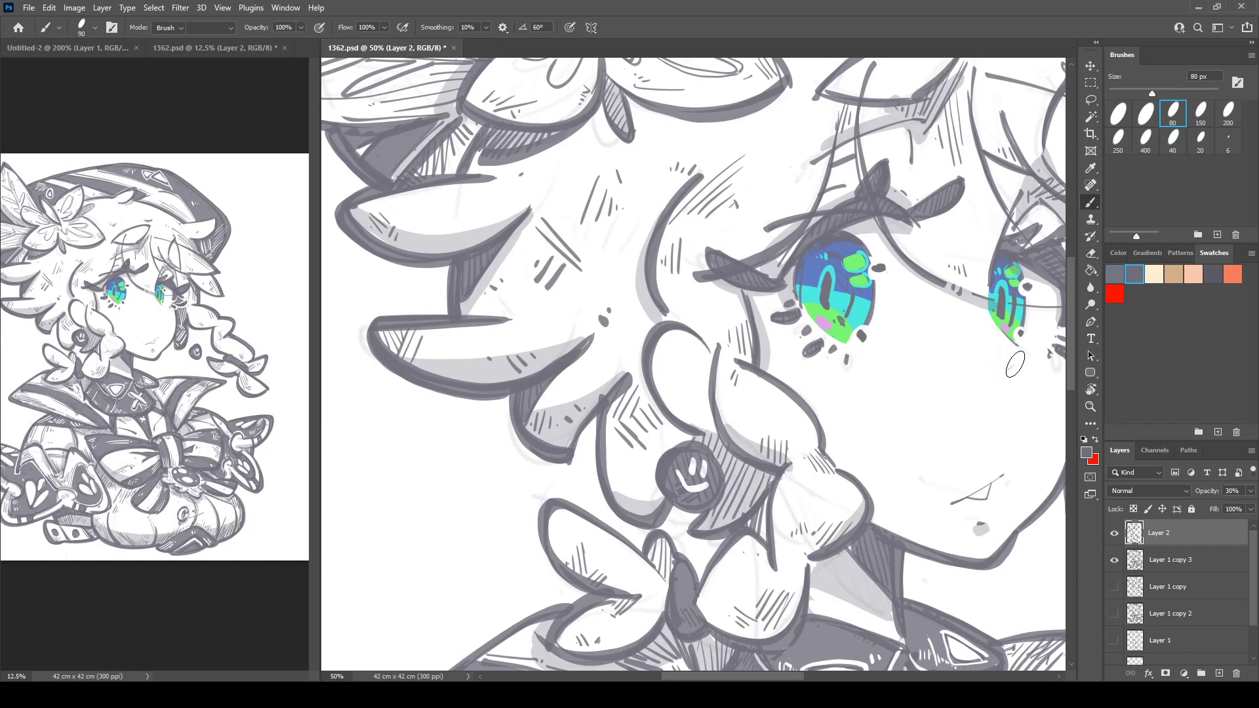
pyautogui.moveTo(1003, 363); pyautogui.dragTo(997, 371)
# Merge the gray shading into the line art and add a new layer for drawing with the 80 px brush.
pyautogui.moveTo(857, 381); pyautogui.dragTo(916, 335)
pyautogui.moveTo(918, 431); pyautogui.dragTo(932, 464)
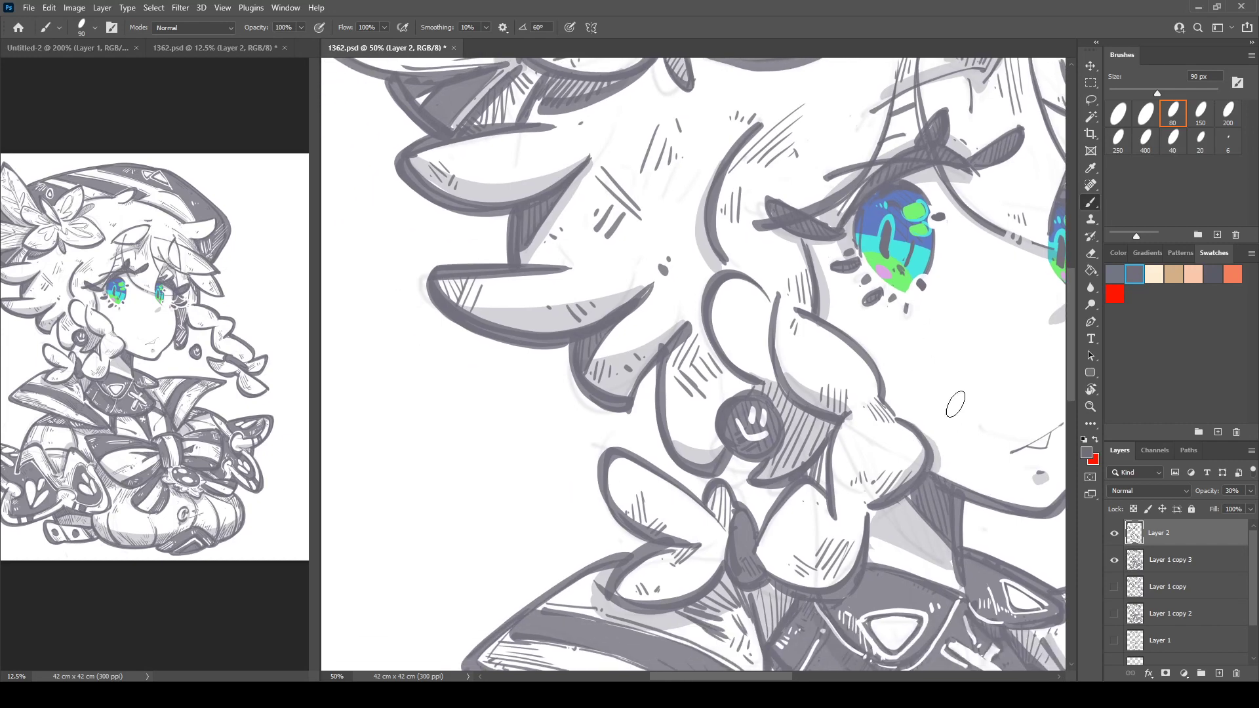
pyautogui.moveTo(865, 304); pyautogui.dragTo(742, 340)
pyautogui.click(1220, 674)
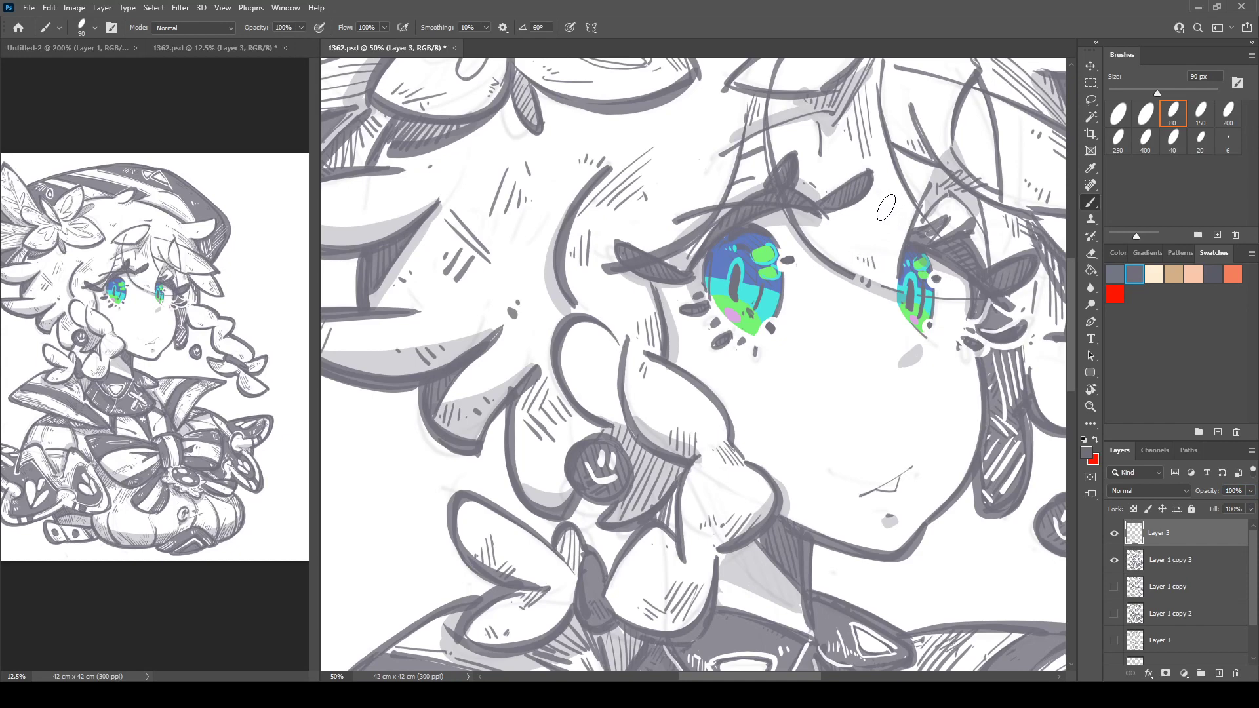
pyautogui.click(1172, 118)
# Draw fine lines along the gray shadow edges of the leaves beside the flower and the hair tufts below.
pyautogui.moveTo(562, 247); pyautogui.dragTo(623, 350)
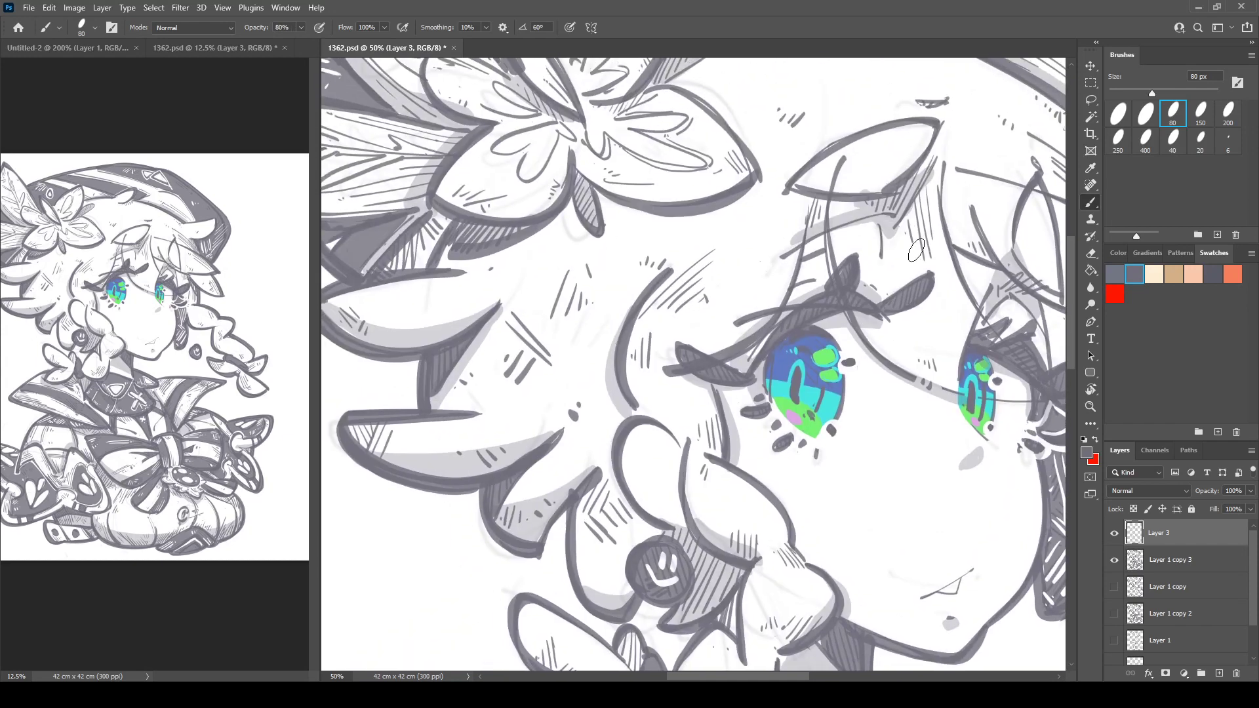
pyautogui.moveTo(680, 253); pyautogui.dragTo(834, 352)
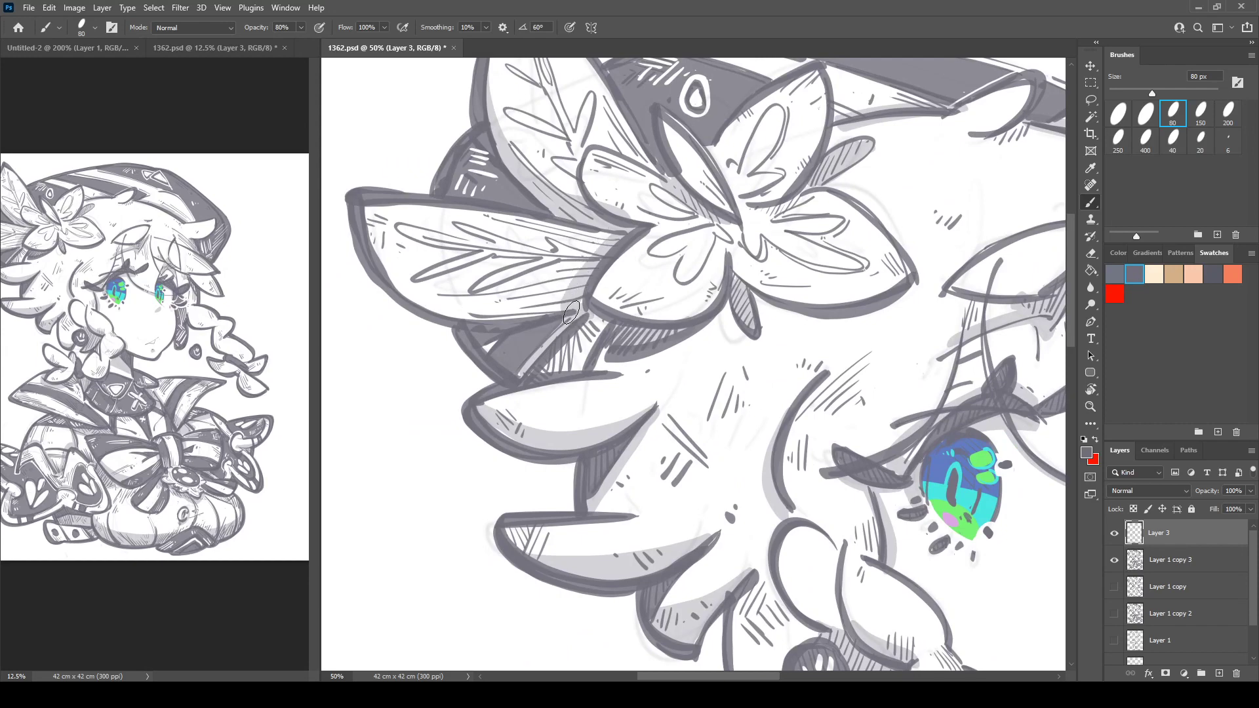
pyautogui.moveTo(605, 216)
pyautogui.mouseDown()
pyautogui.moveTo(590, 311)
pyautogui.moveTo(648, 337)
pyautogui.mouseUp()
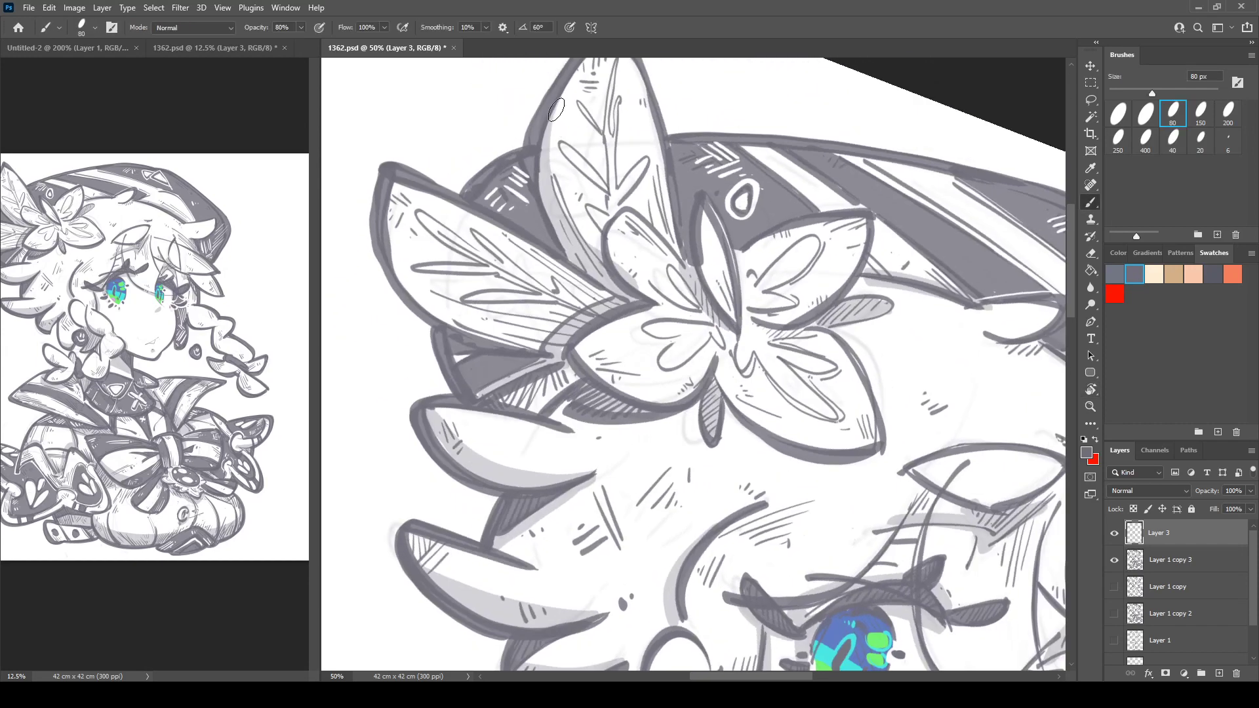
pyautogui.press('r')
pyautogui.moveTo(584, 241)
pyautogui.mouseDown()
pyautogui.moveTo(580, 319)
pyautogui.moveTo(609, 332)
pyautogui.mouseUp()
pyautogui.moveTo(573, 414)
pyautogui.mouseDown()
pyautogui.moveTo(599, 265)
pyautogui.moveTo(584, 473)
pyautogui.moveTo(685, 377)
pyautogui.mouseUp()
pyautogui.press('r')
pyautogui.moveTo(693, 481); pyautogui.dragTo(660, 368)
pyautogui.moveTo(624, 454)
pyautogui.mouseDown()
pyautogui.moveTo(772, 331)
pyautogui.moveTo(804, 353)
pyautogui.mouseUp()
pyautogui.press('r')
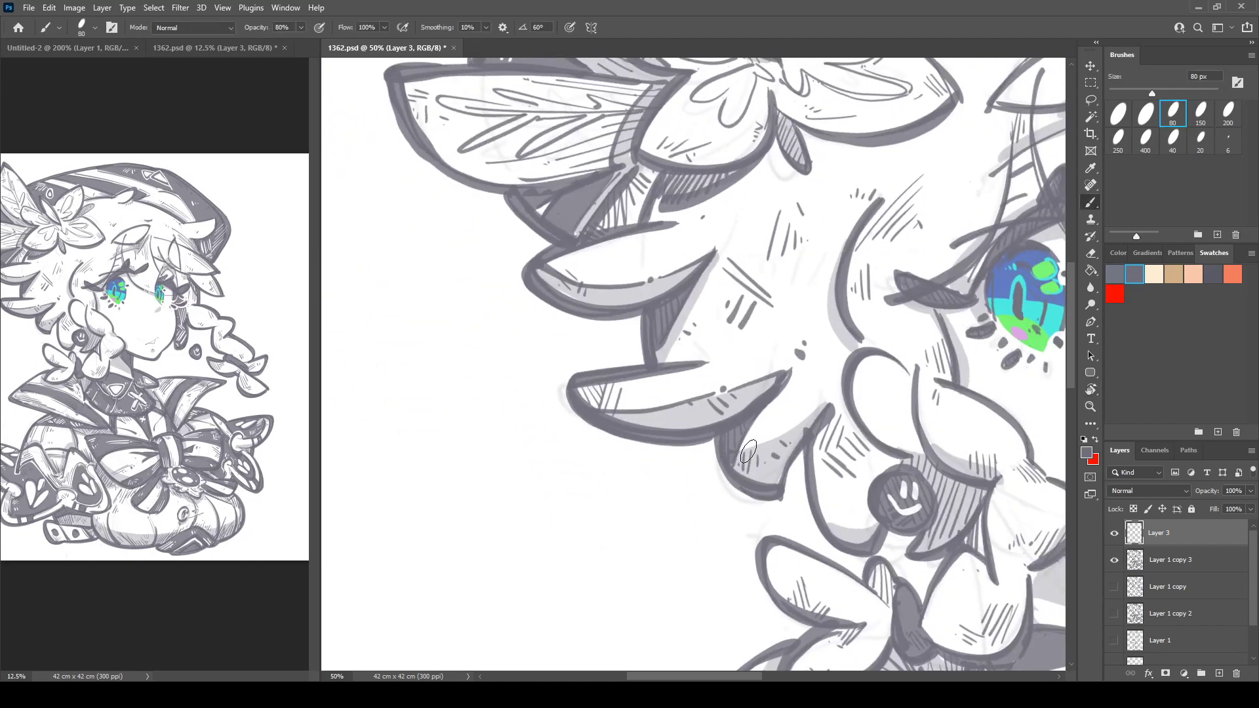
# Add thin line work along the shadow beneath the beret's brim.
pyautogui.press('r')
pyautogui.moveTo(765, 435)
pyautogui.mouseDown()
pyautogui.moveTo(728, 276)
pyautogui.moveTo(672, 159)
pyautogui.moveTo(549, 244)
pyautogui.moveTo(557, 234)
pyautogui.mouseUp()
pyautogui.press('b')
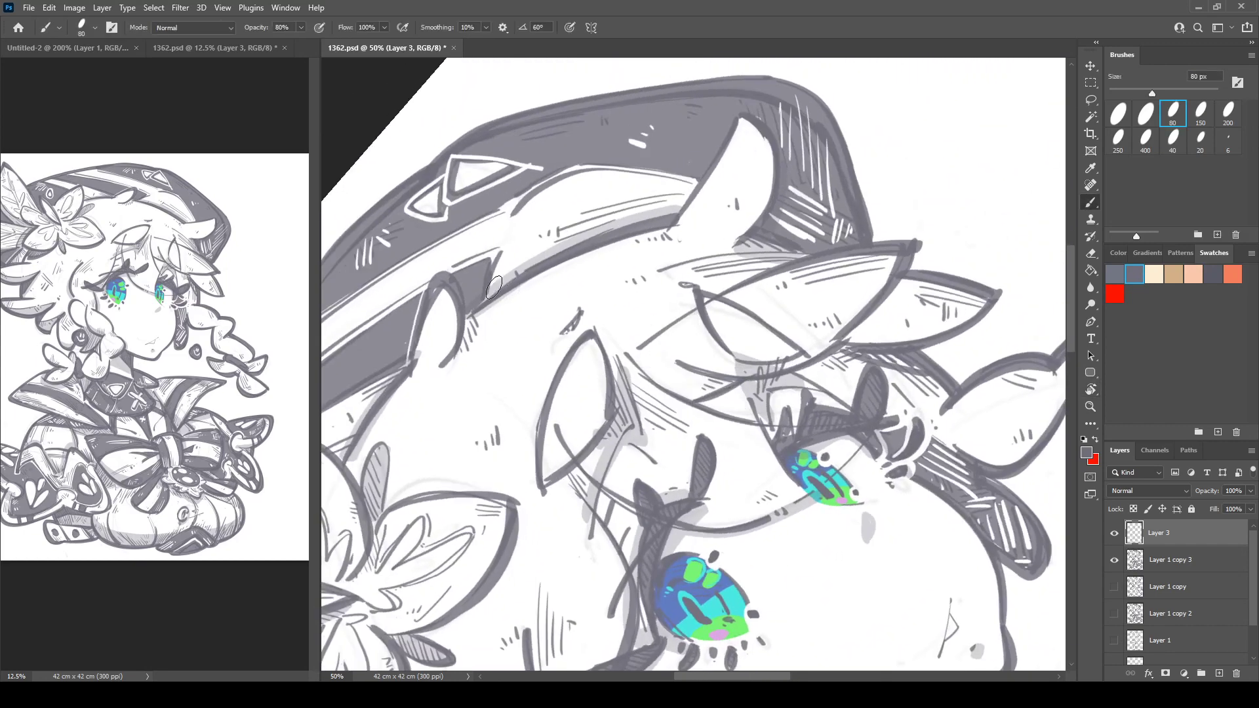
pyautogui.moveTo(482, 299)
pyautogui.mouseDown()
pyautogui.moveTo(551, 250)
pyautogui.moveTo(681, 207)
pyautogui.moveTo(629, 172)
pyautogui.moveTo(669, 181)
pyautogui.mouseUp()
pyautogui.press('r')
pyautogui.press('b')
pyautogui.moveTo(496, 399); pyautogui.dragTo(515, 358)
# Draw a thin line along the edge of the gray shadow at the base of the tall collar.
pyautogui.moveTo(706, 401); pyautogui.dragTo(472, 356)
pyautogui.moveTo(518, 505); pyautogui.dragTo(725, 316)
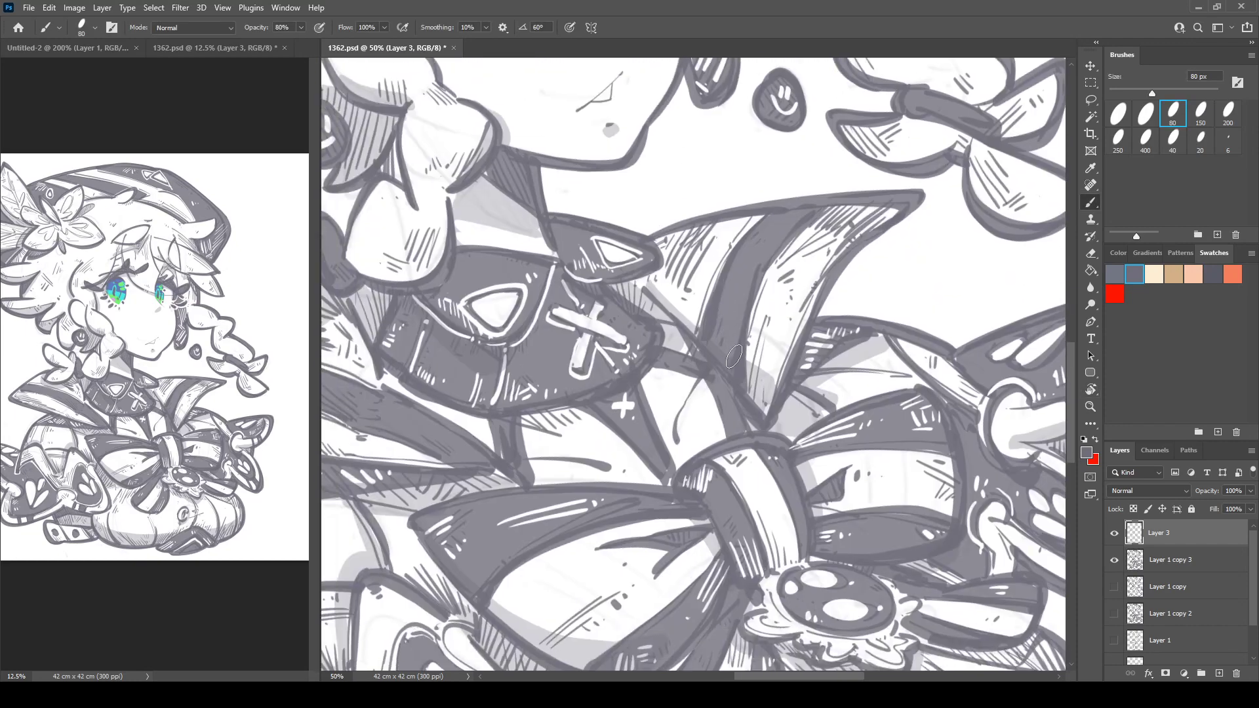
pyautogui.moveTo(738, 359); pyautogui.dragTo(774, 376)
# Line the edge of the gray shadow on the large loop of the bow.
pyautogui.moveTo(702, 410)
pyautogui.mouseDown()
pyautogui.moveTo(888, 210)
pyautogui.moveTo(787, 135)
pyautogui.mouseUp()
pyautogui.press('r')
pyautogui.press('b')
pyautogui.moveTo(613, 345)
pyautogui.mouseDown()
pyautogui.moveTo(634, 281)
pyautogui.moveTo(646, 305)
pyautogui.mouseUp()
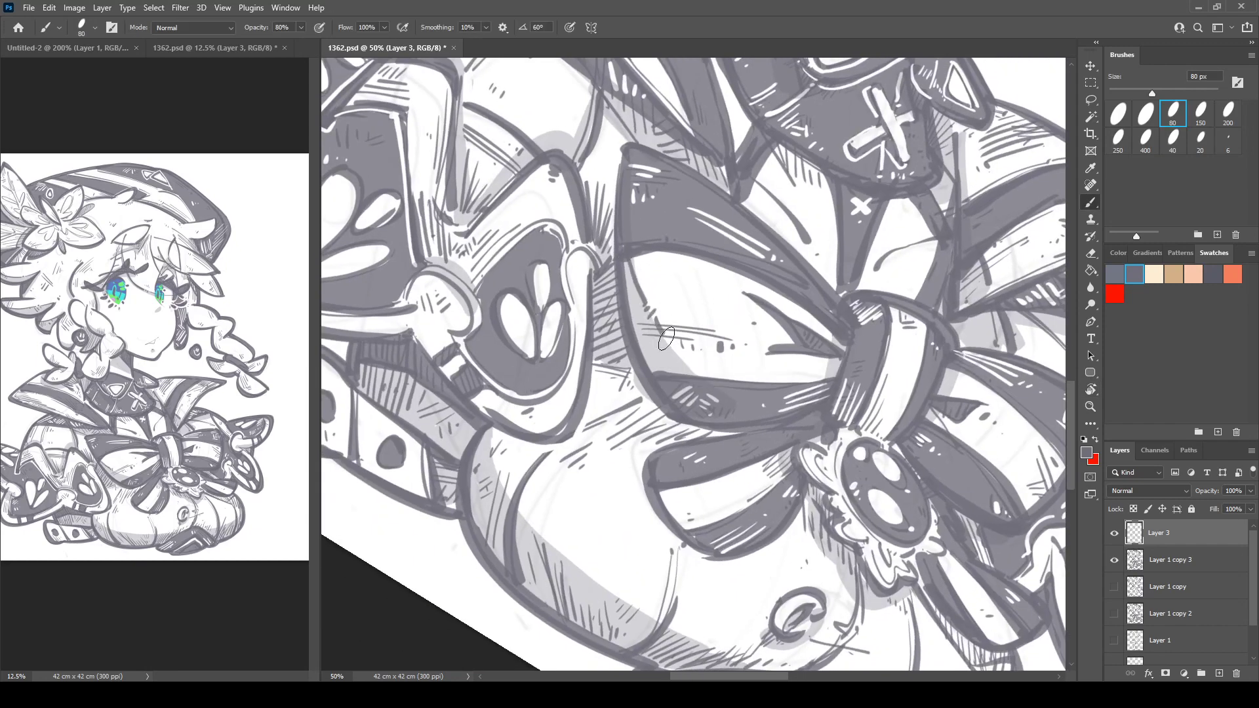
pyautogui.press('r')
pyautogui.moveTo(660, 347)
pyautogui.mouseDown()
pyautogui.moveTo(599, 192)
pyautogui.moveTo(747, 177)
pyautogui.mouseUp()
pyautogui.press('b')
# Trace the gray shadow edges along the lower segments of the pumpkin shorts with thin lines.
pyautogui.moveTo(746, 177)
pyautogui.mouseDown()
pyautogui.moveTo(646, 134)
pyautogui.moveTo(577, 265)
pyautogui.moveTo(597, 324)
pyautogui.mouseUp()
pyautogui.click(603, 329)
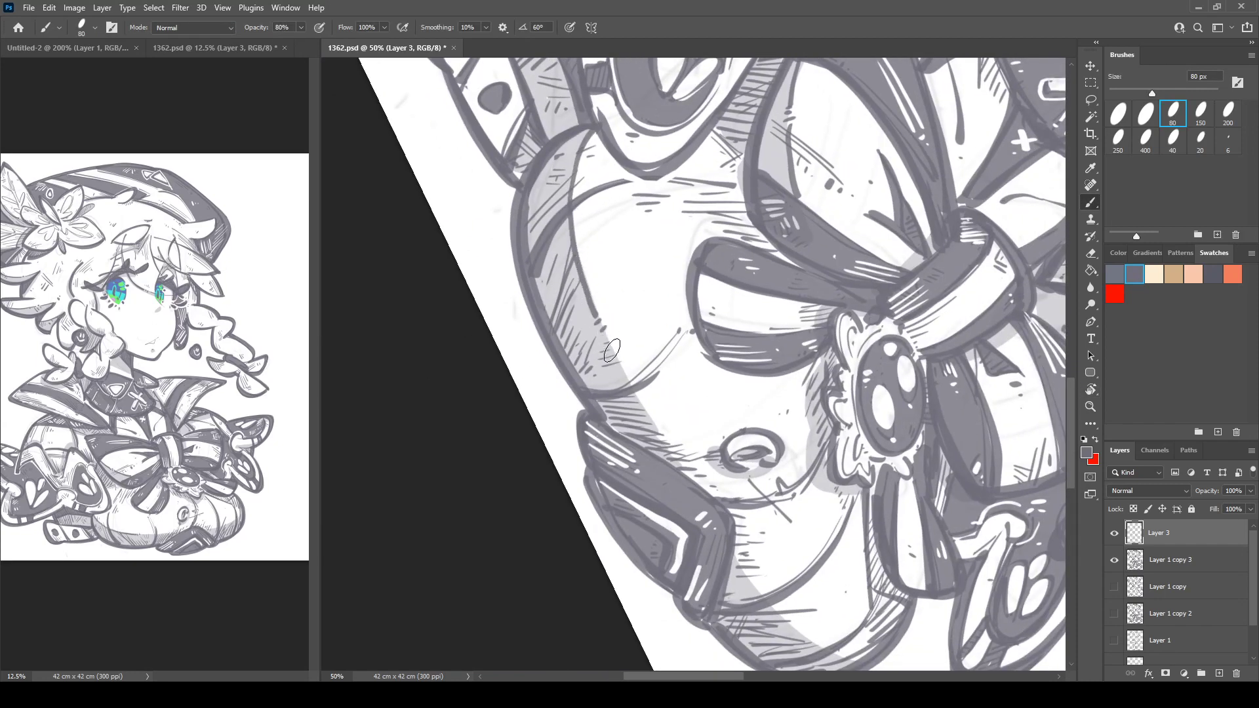
pyautogui.moveTo(621, 367); pyautogui.dragTo(678, 461)
pyautogui.moveTo(741, 531)
pyautogui.mouseDown()
pyautogui.moveTo(623, 341)
pyautogui.moveTo(650, 415)
pyautogui.moveTo(735, 470)
pyautogui.mouseUp()
# Outline the gray shadows on the near puffed sleeve and its butterfly-wing ornament with fine lines.
pyautogui.press('r')
pyautogui.moveTo(741, 308)
pyautogui.mouseDown()
pyautogui.moveTo(699, 265)
pyautogui.moveTo(600, 244)
pyautogui.mouseUp()
pyautogui.moveTo(596, 243); pyautogui.dragTo(920, 277)
pyautogui.hscroll(-5, 920, 277)
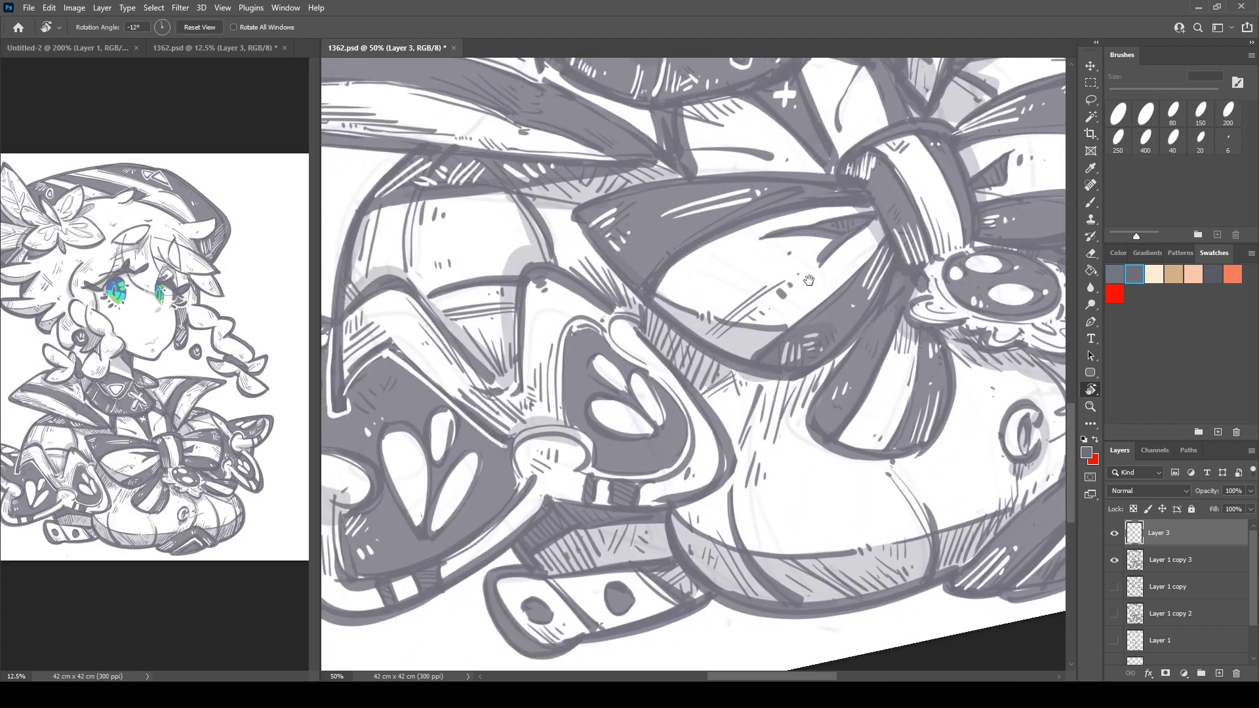
pyautogui.press('b')
pyautogui.moveTo(713, 233); pyautogui.dragTo(713, 299)
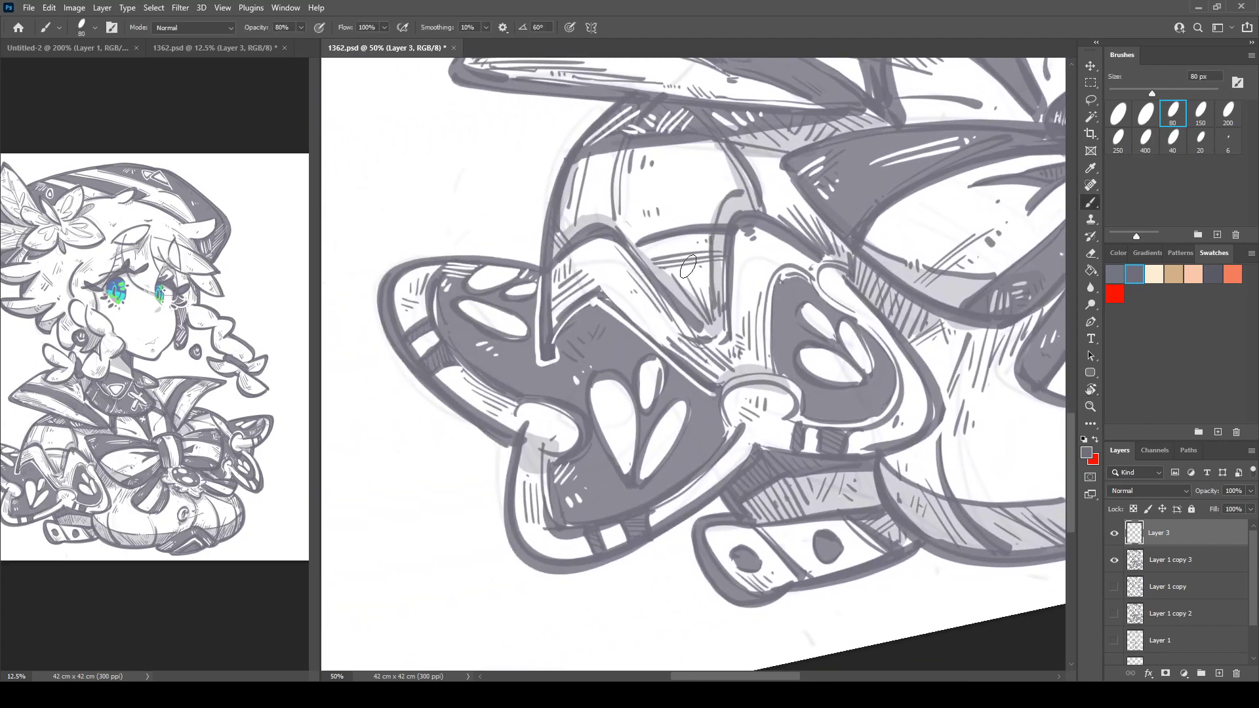
pyautogui.moveTo(649, 253); pyautogui.dragTo(713, 313)
pyautogui.moveTo(562, 236); pyautogui.dragTo(613, 216)
pyautogui.moveTo(700, 297); pyautogui.dragTo(676, 328)
pyautogui.moveTo(496, 492)
pyautogui.mouseDown()
pyautogui.moveTo(527, 504)
pyautogui.moveTo(511, 469)
pyautogui.moveTo(537, 488)
pyautogui.mouseUp()
# Line the gray shadow on the round joint of the far sleeve's butterfly-wing ornament.
pyautogui.moveTo(922, 241); pyautogui.dragTo(685, 409)
pyautogui.moveTo(762, 357)
pyautogui.mouseDown()
pyautogui.moveTo(702, 392)
pyautogui.moveTo(515, 580)
pyautogui.moveTo(476, 567)
pyautogui.mouseUp()
pyautogui.moveTo(642, 433)
pyautogui.mouseDown()
pyautogui.moveTo(671, 449)
pyautogui.moveTo(657, 420)
pyautogui.moveTo(712, 382)
pyautogui.mouseUp()
pyautogui.click(687, 401)
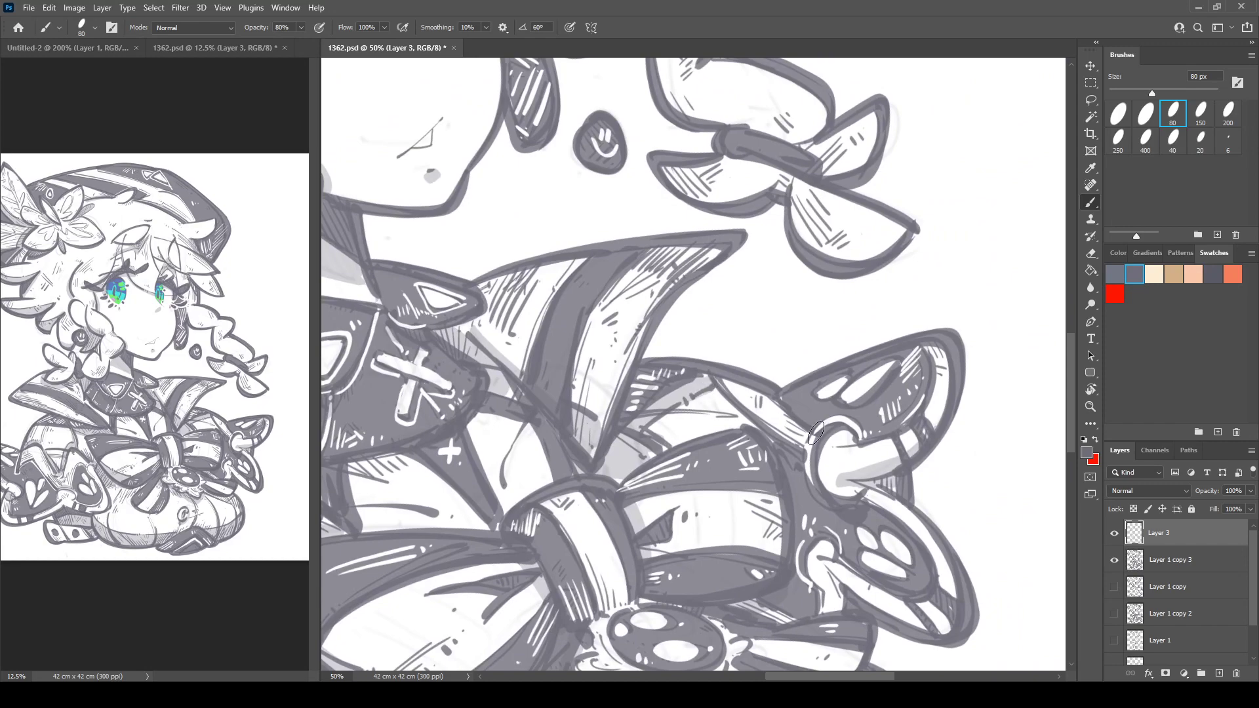
pyautogui.moveTo(842, 472); pyautogui.dragTo(886, 463)
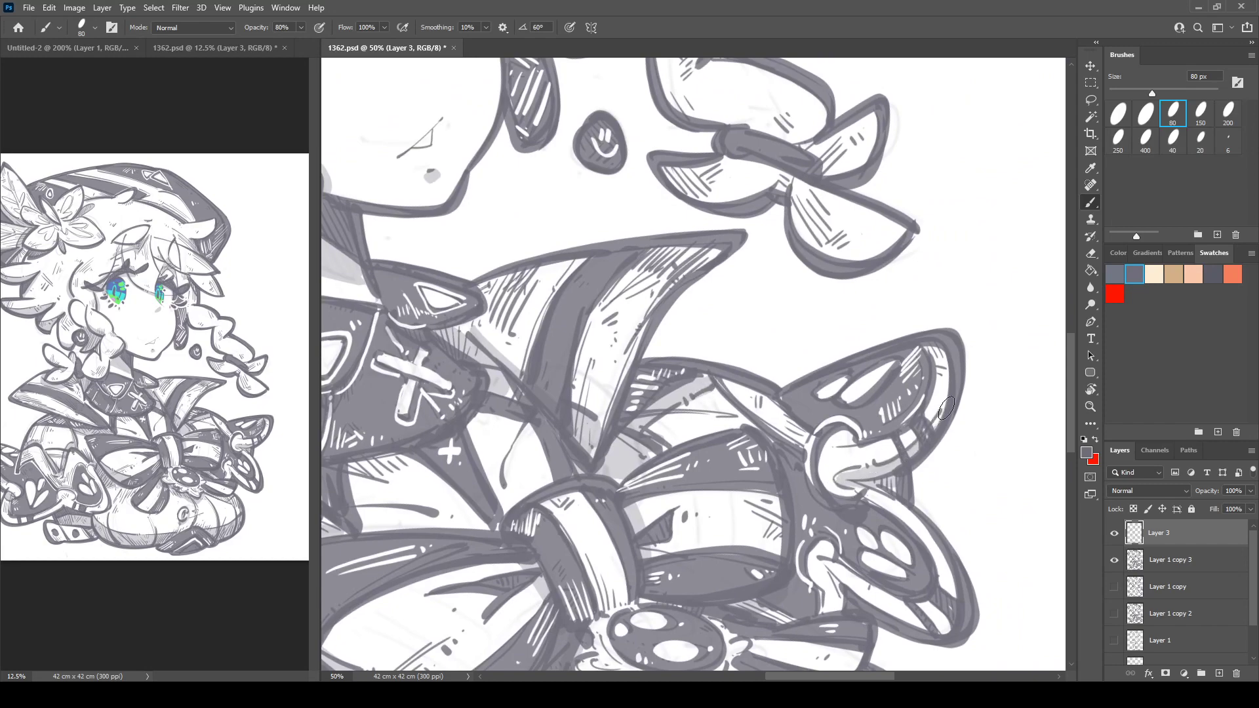
# Add small line accents to the gray shadows around the face, bangs and side hair.
pyautogui.moveTo(910, 273)
pyautogui.mouseDown()
pyautogui.moveTo(959, 404)
pyautogui.moveTo(1010, 387)
pyautogui.mouseUp()
pyautogui.moveTo(816, 323); pyautogui.dragTo(990, 339)
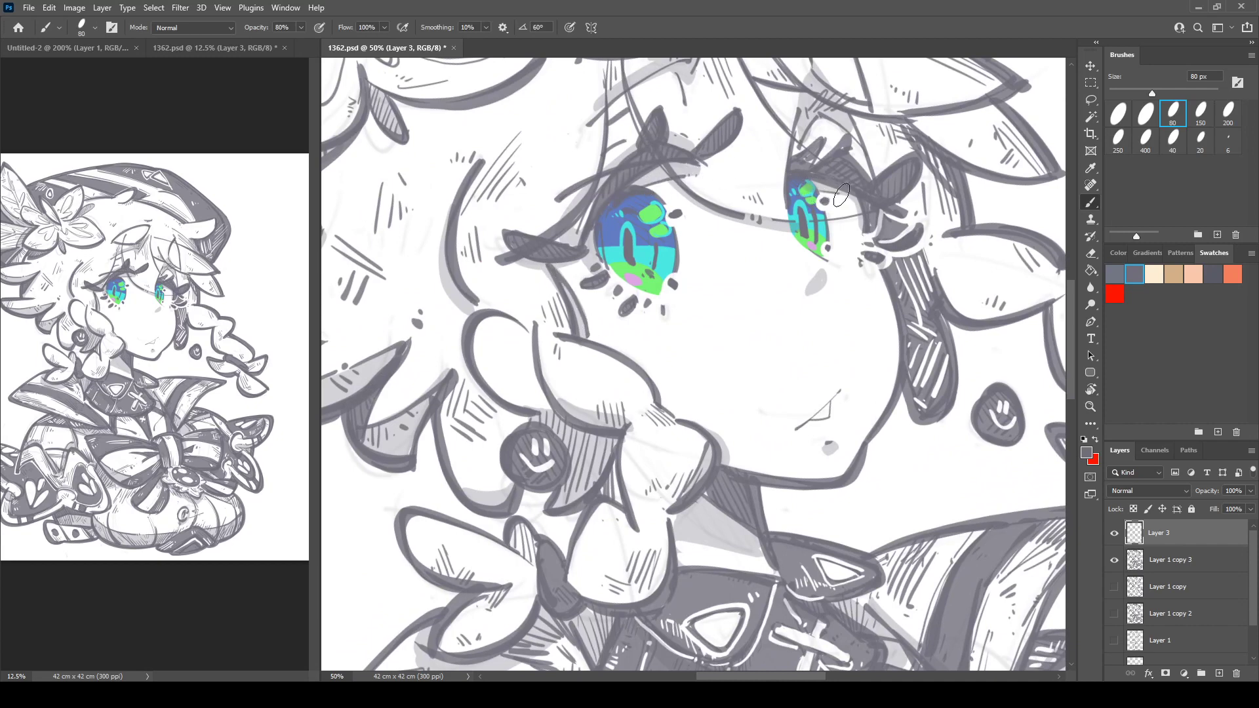
pyautogui.press('r')
pyautogui.moveTo(739, 138); pyautogui.dragTo(825, 251)
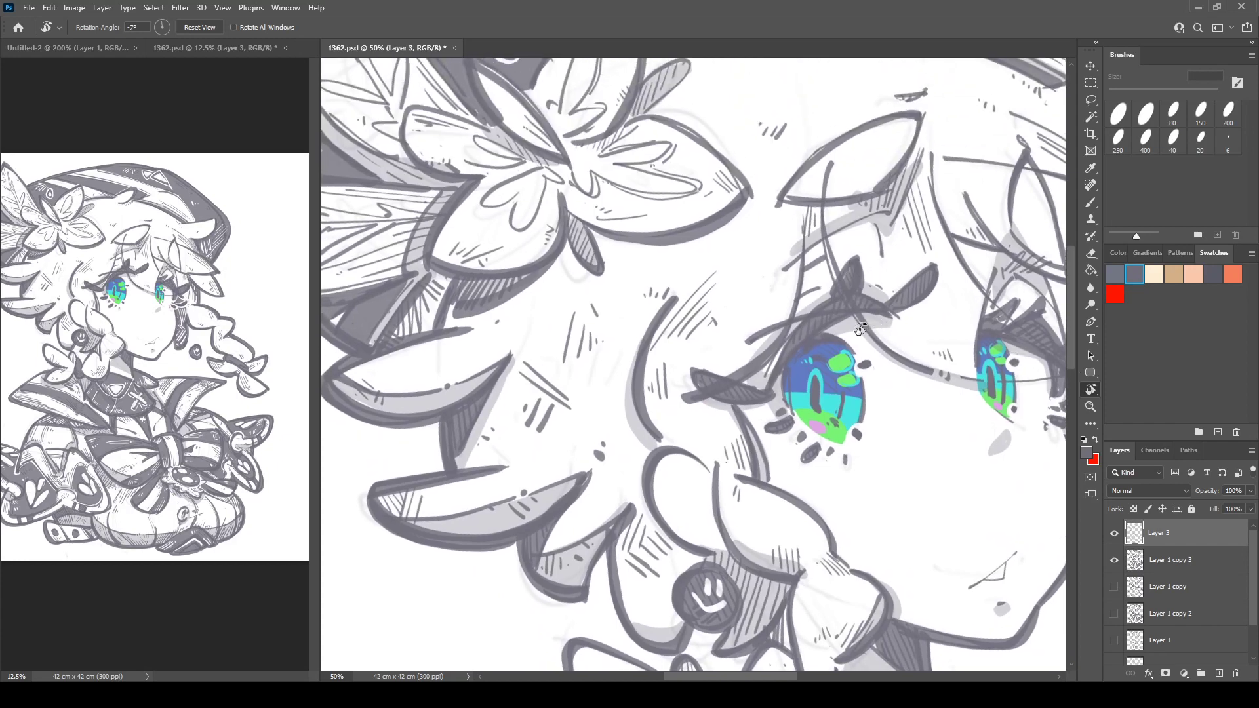
pyautogui.press('b')
pyautogui.moveTo(1002, 355); pyautogui.dragTo(869, 277)
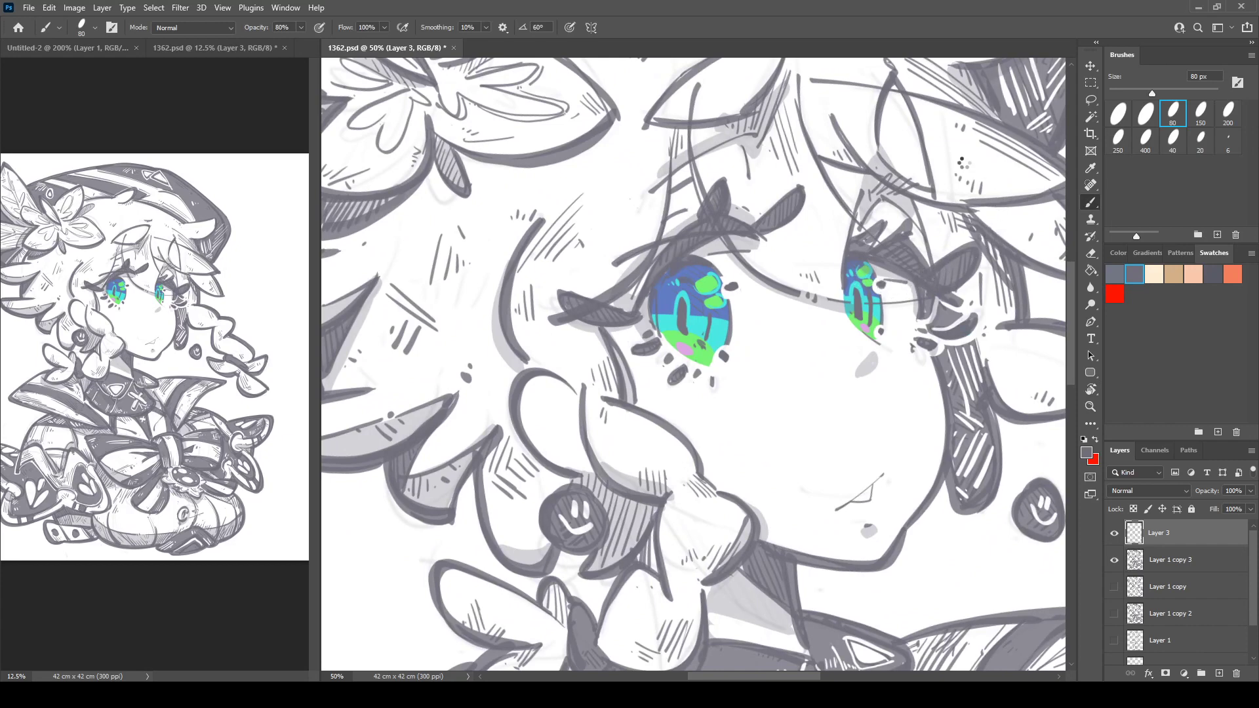
# Reset the canvas rotation, merge duplicates of Layer 3 and Layer 1 copy 3 into one layer, and hide the originals.
pyautogui.hotkey('ctrl', '-')
pyautogui.hotkey('ctrl', '-')
pyautogui.hotkey('ctrl', '-')
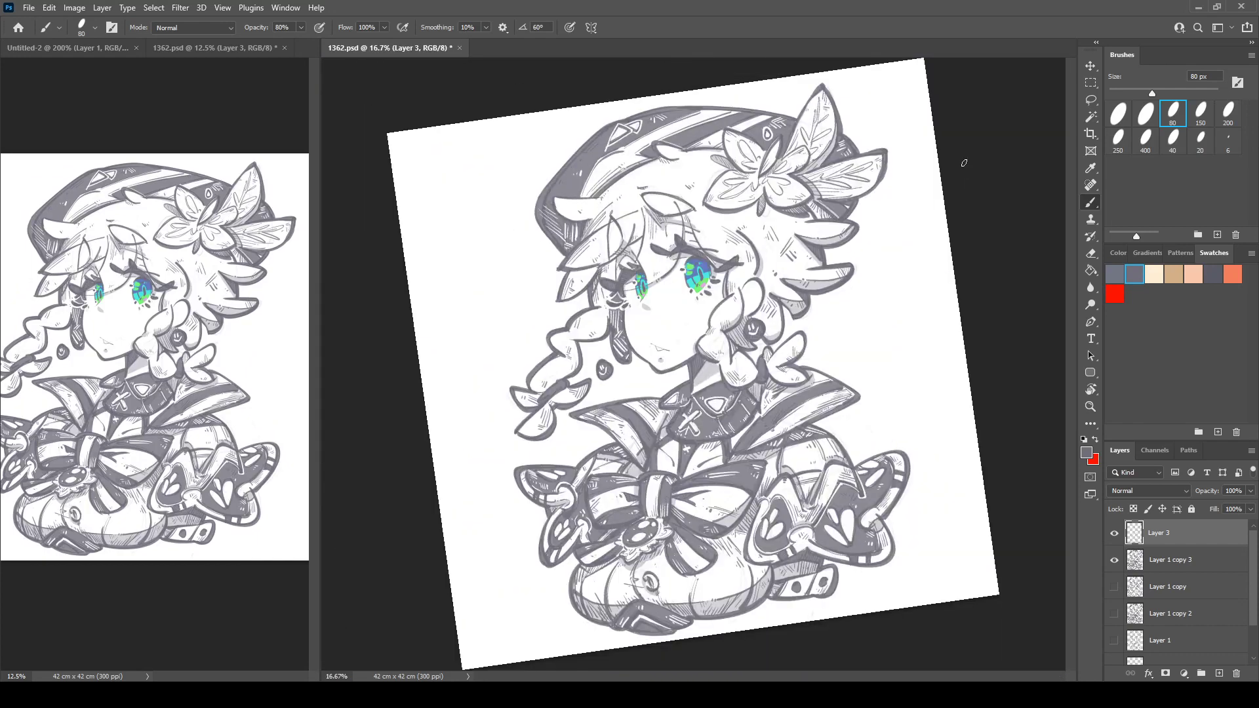
pyautogui.press('r')
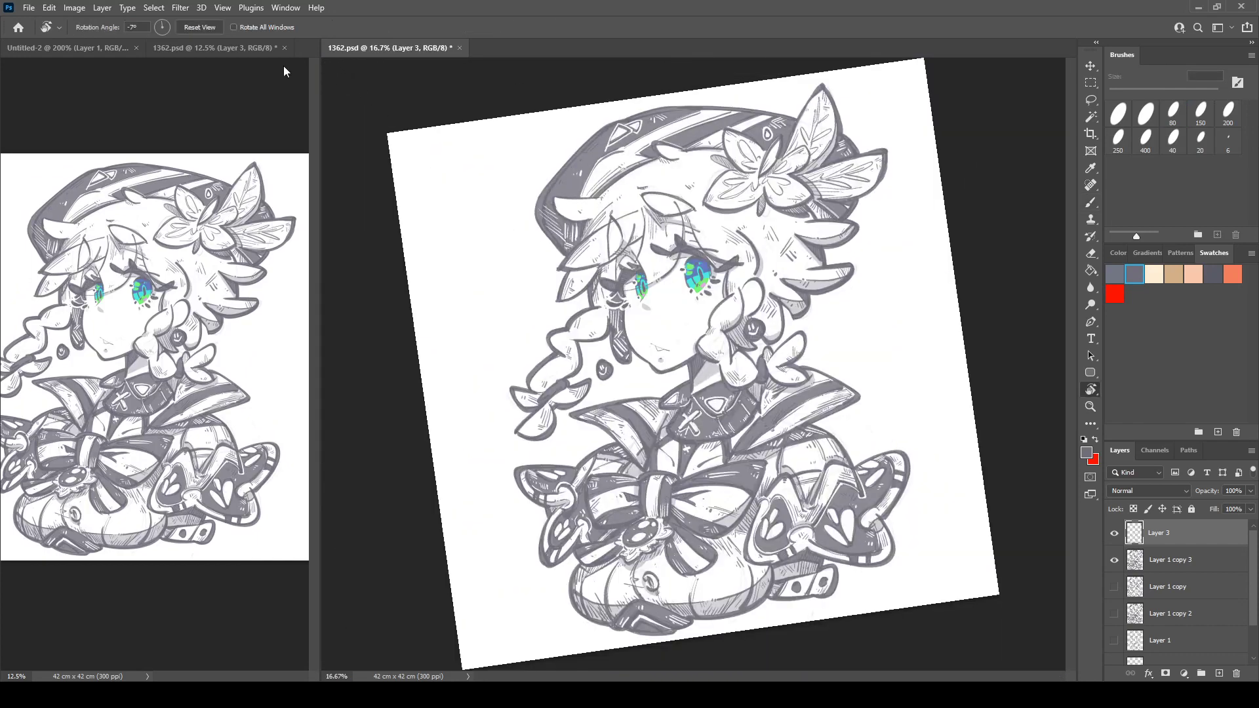
pyautogui.click(198, 28)
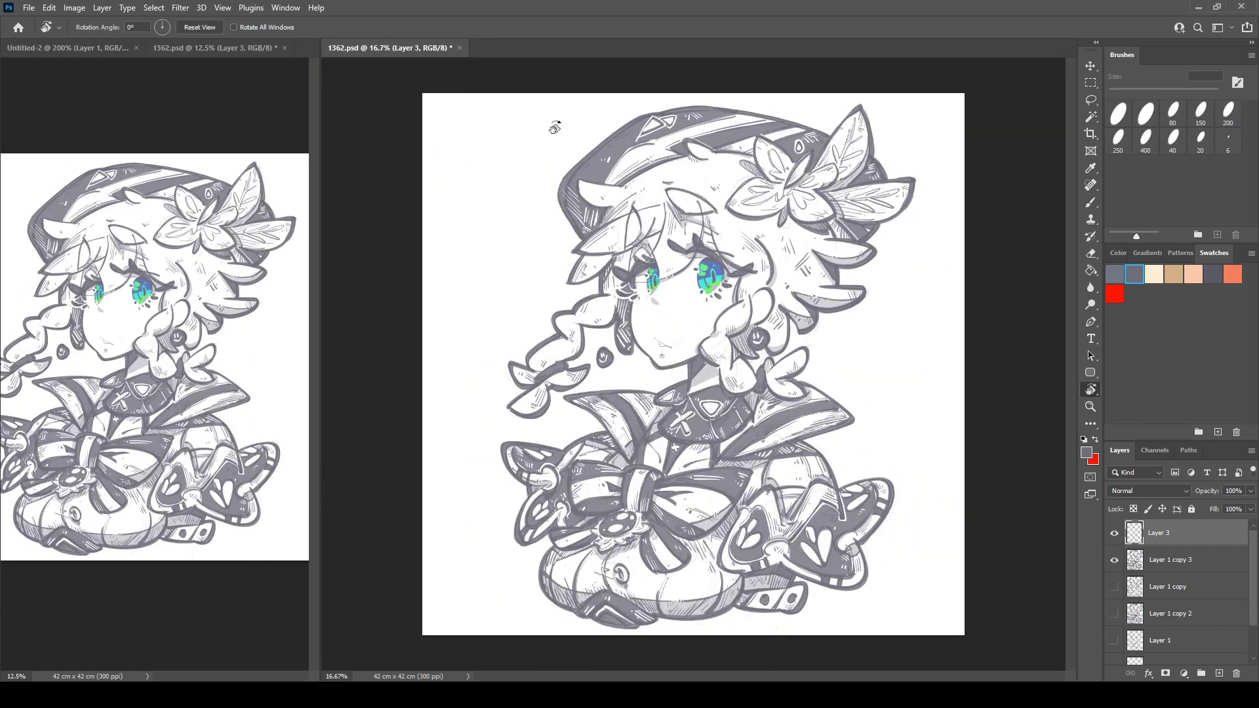
pyautogui.keyDown('shift'); pyautogui.click(1151, 563); pyautogui.keyUp('shift')
pyautogui.hotkey('ctrl', 'j')
pyautogui.hotkey('ctrl', 'e')
pyautogui.click(1115, 561)
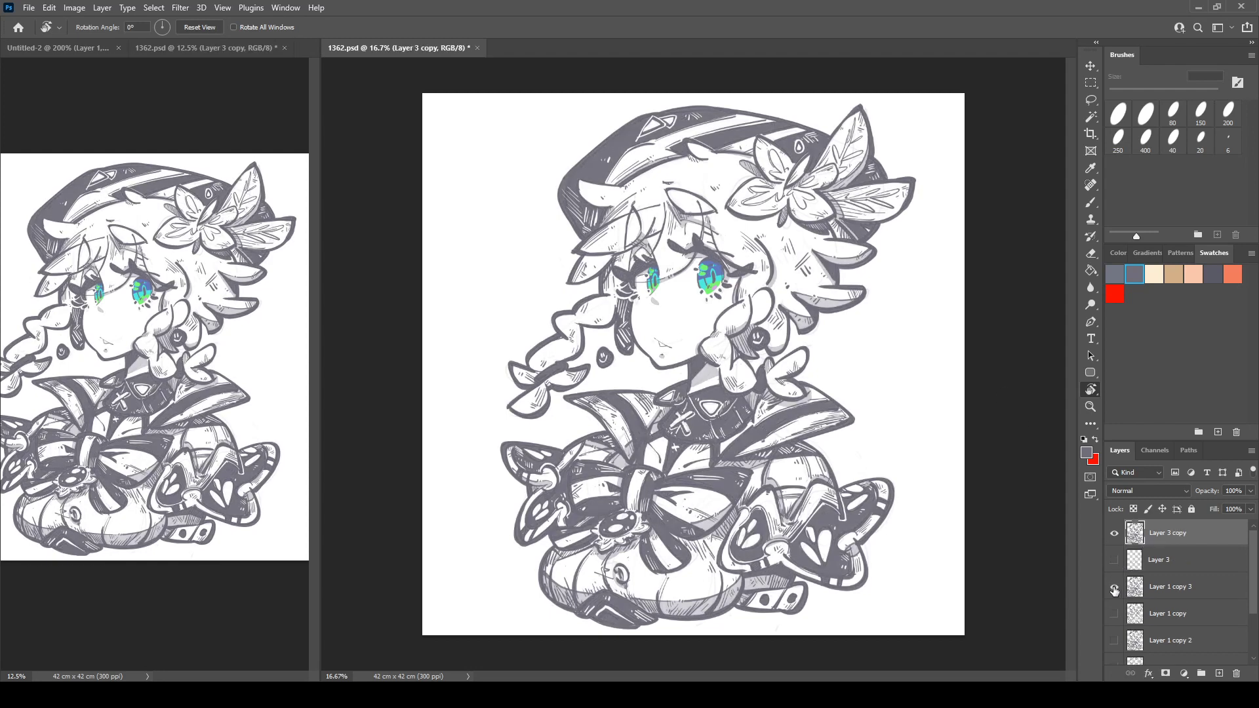
# Select the character's silhouette on Layer 3 copy and add a new layer directly beneath it.
pyautogui.press('w')
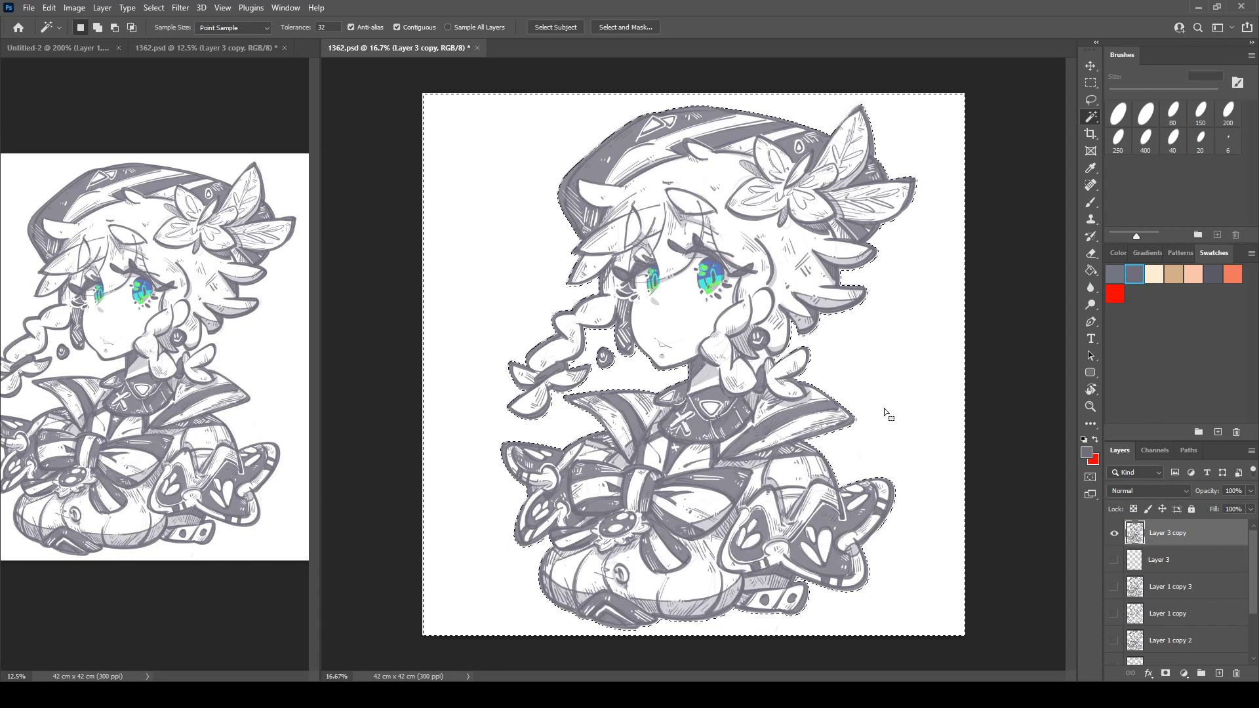
pyautogui.click(822, 367)
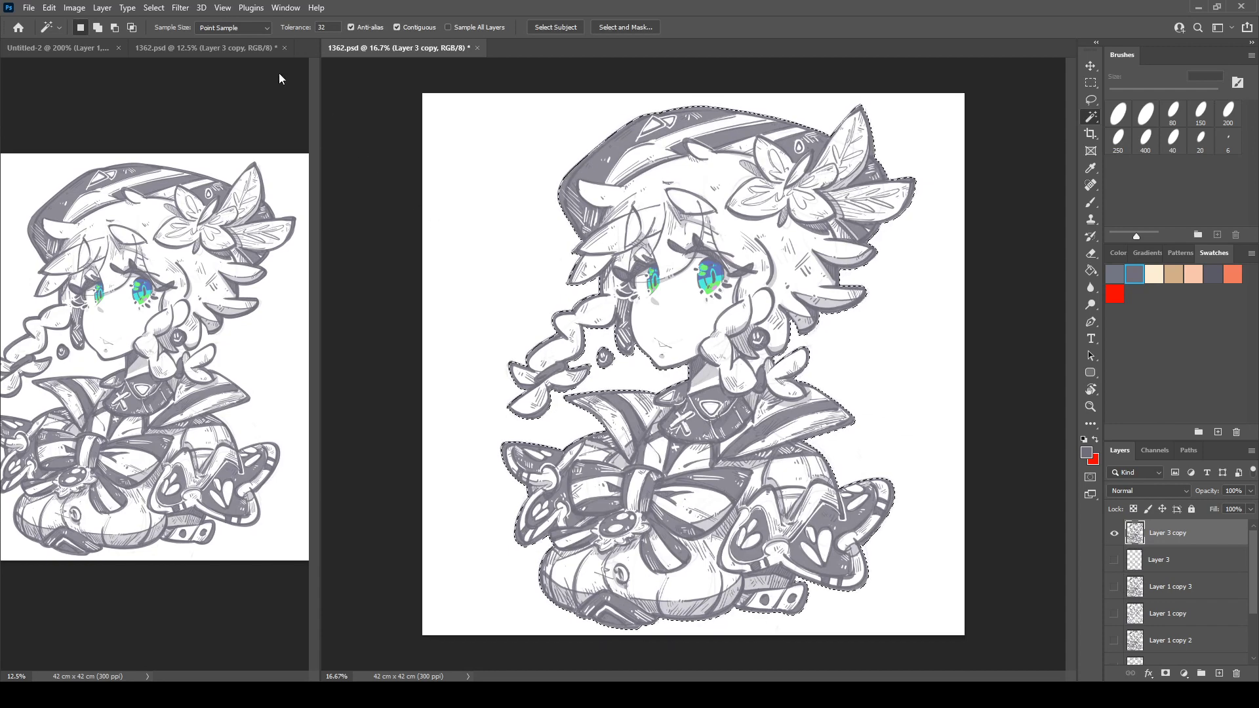
pyautogui.hotkey('shift', 'ctrl', 'i')
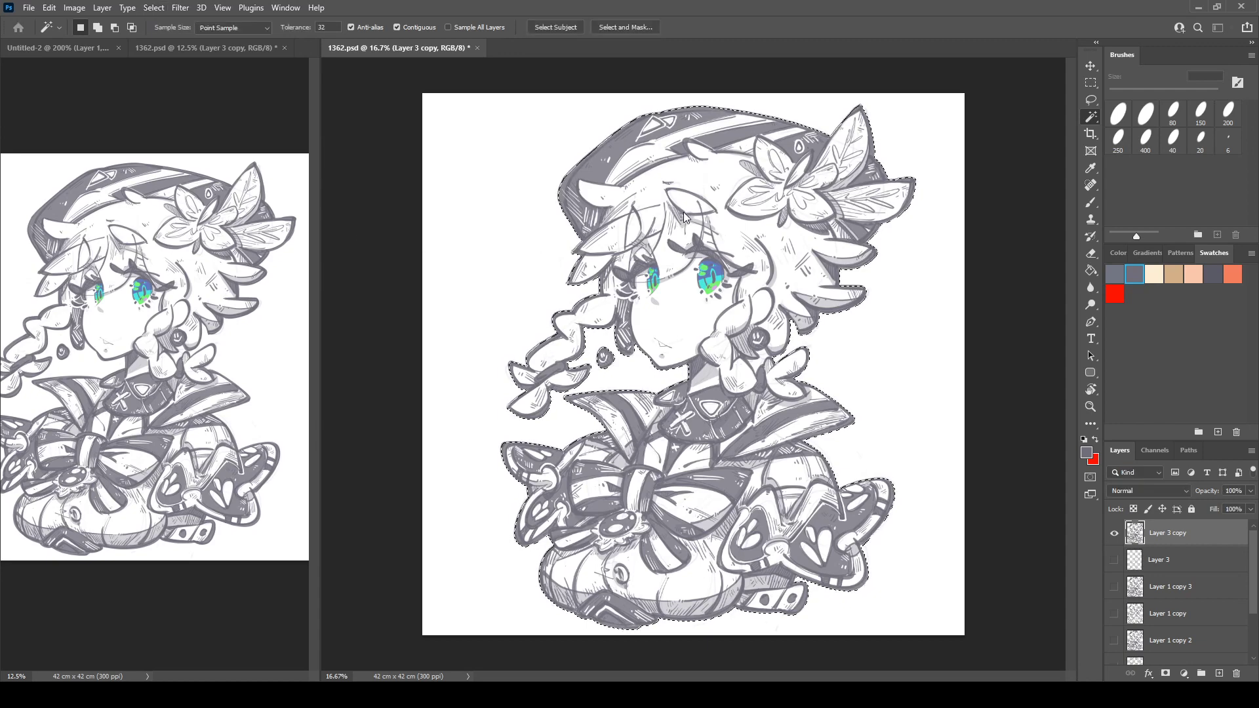
pyautogui.click(1189, 559)
pyautogui.click(1219, 674)
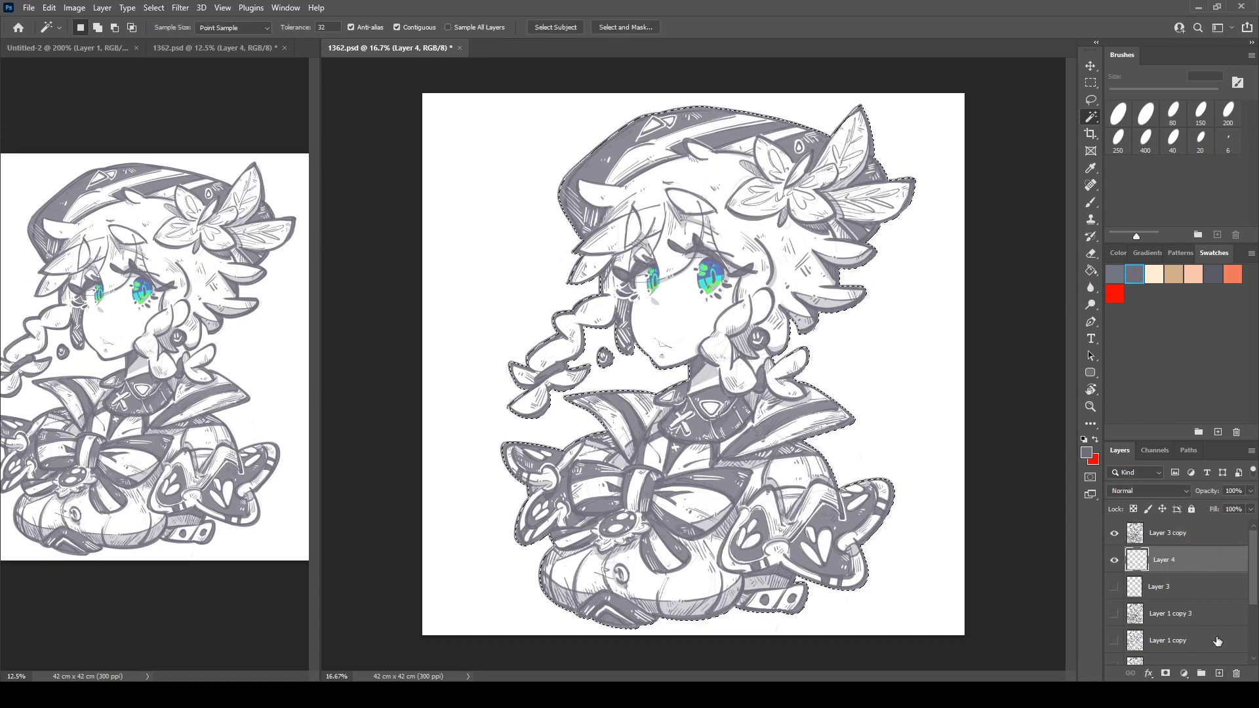
# Fill the silhouette selection on Layer 4 with black and deselect.
pyautogui.press('z')
pyautogui.press('d')
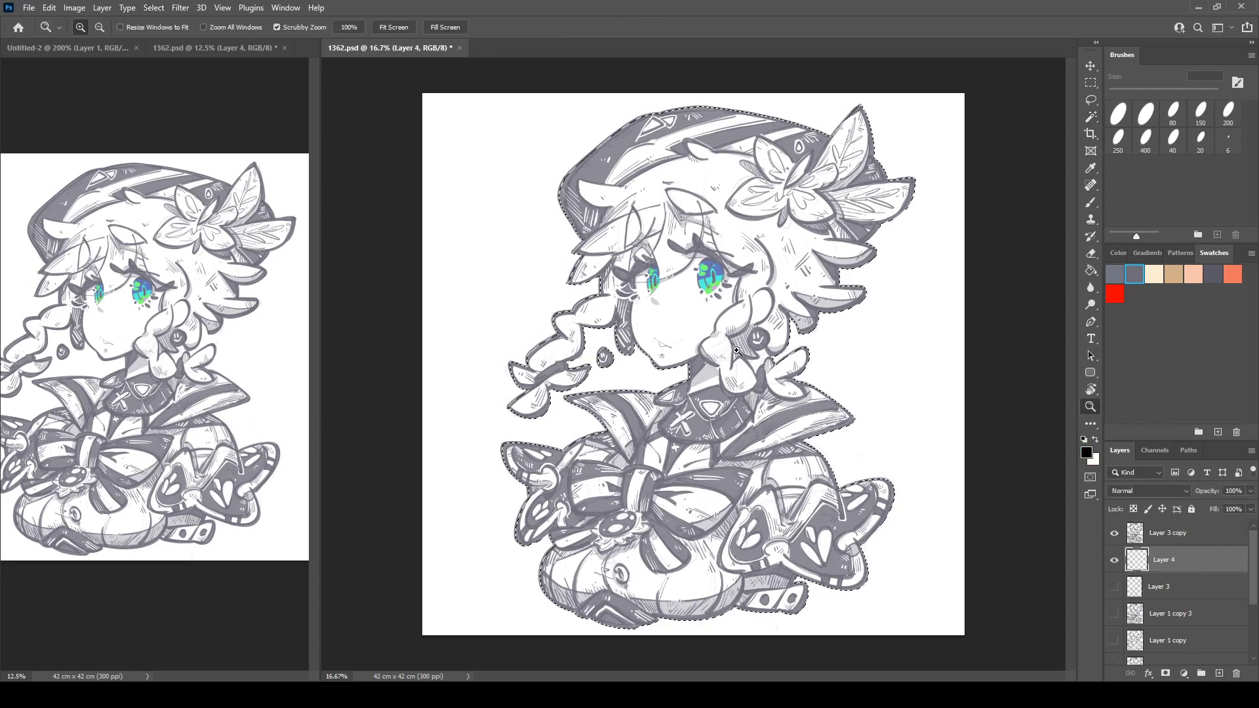
pyautogui.press('g')
pyautogui.click(751, 398)
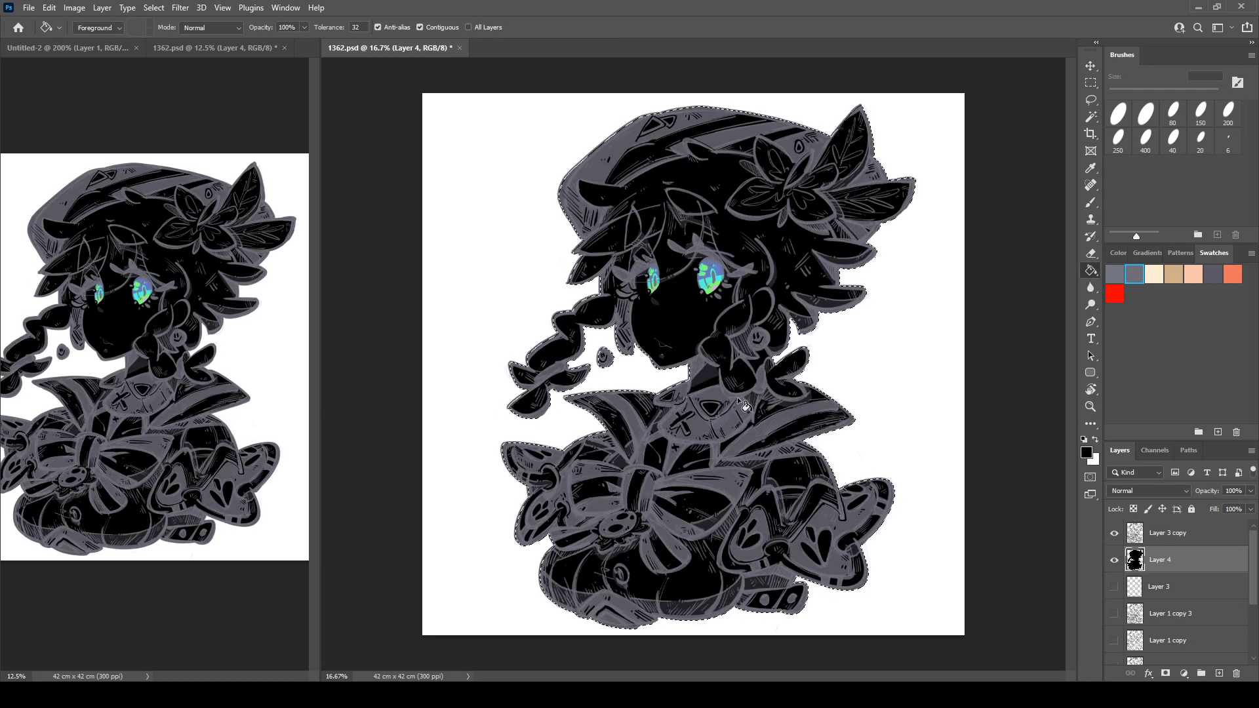
pyautogui.hotkey('ctrl', 'd')
# Clear the small background gap between the near braid and its hair end, below the earring, from the black fill on Layer 4.
pyautogui.hotkey('ctrl', '+')
pyautogui.hotkey('ctrl', '+')
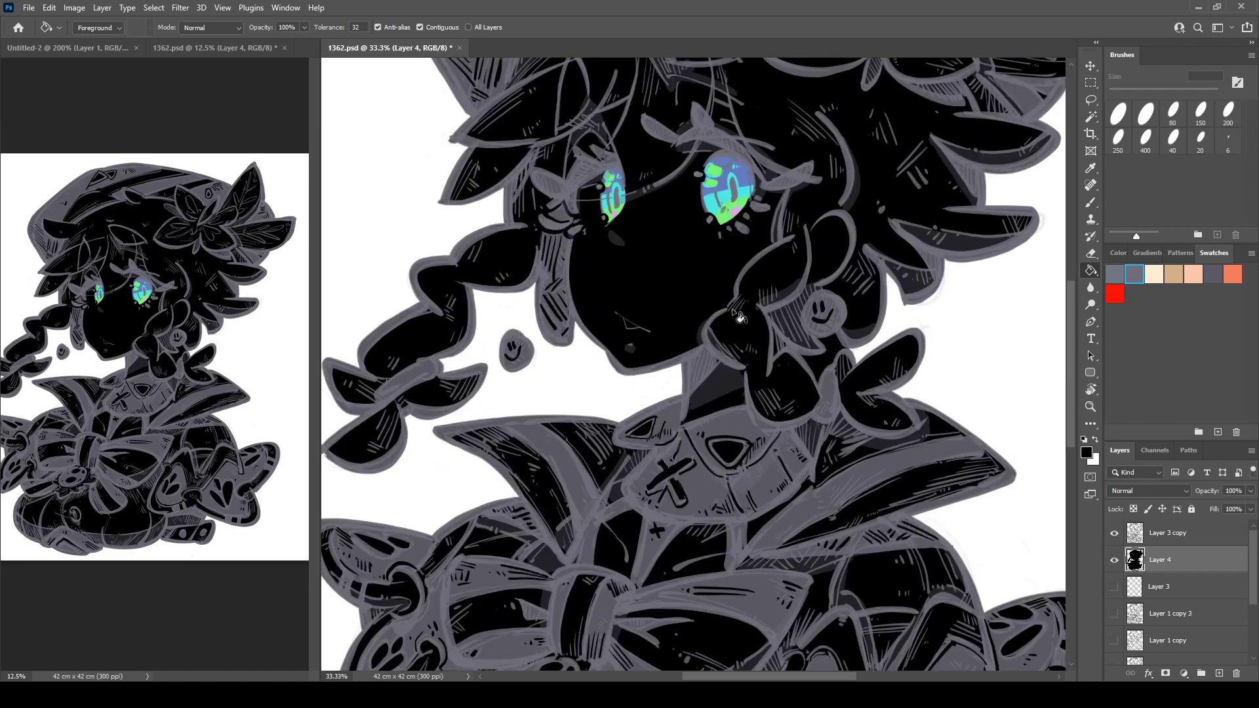
pyautogui.click(1151, 533)
pyautogui.press('w')
pyautogui.click(821, 359)
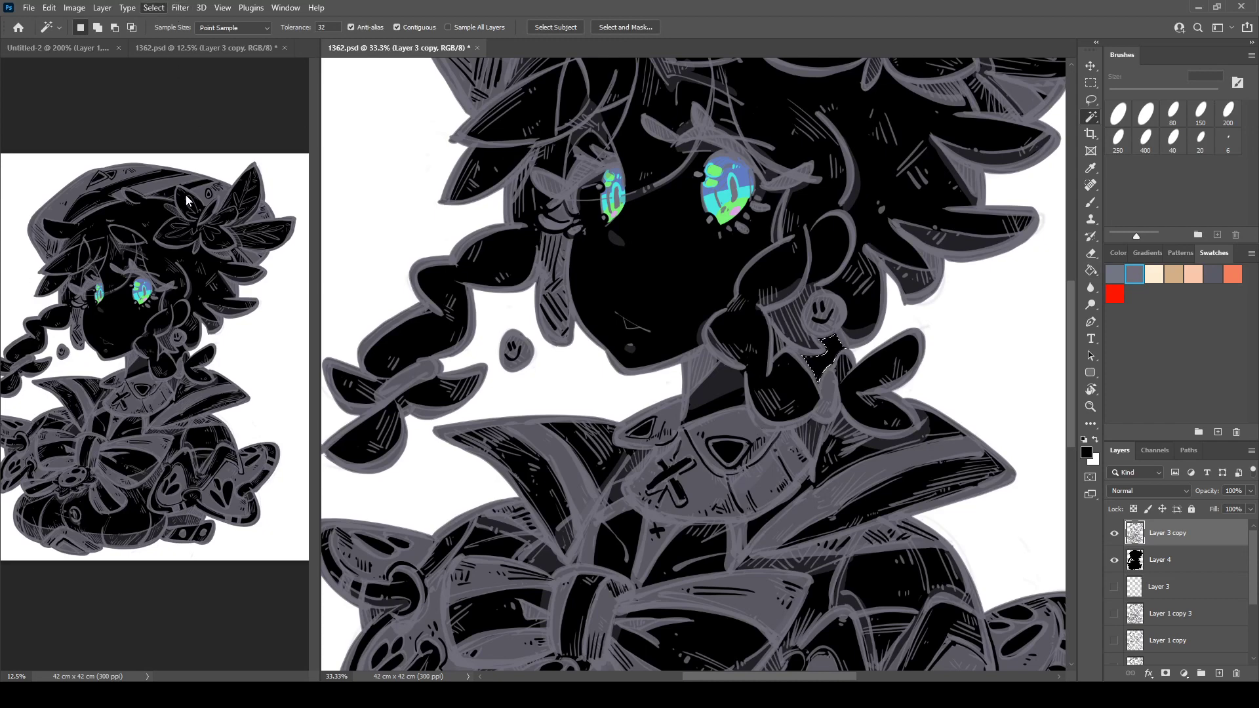
pyautogui.click(297, 232)
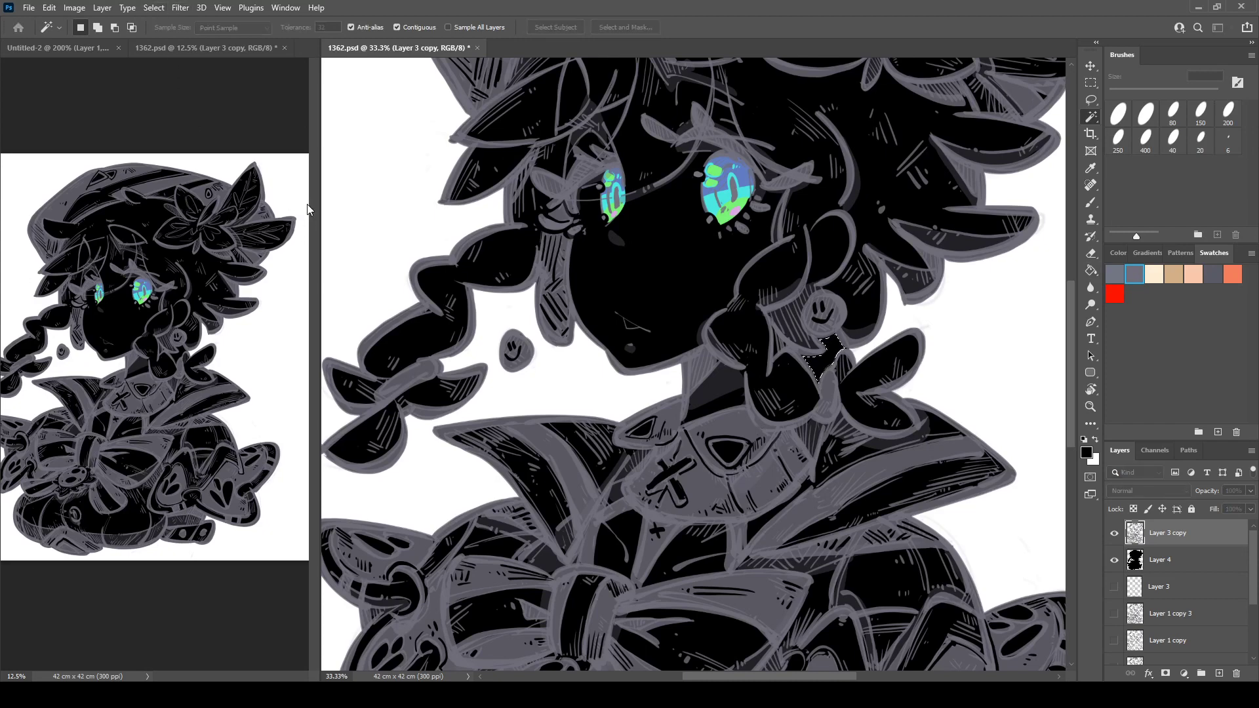
pyautogui.click(1165, 559)
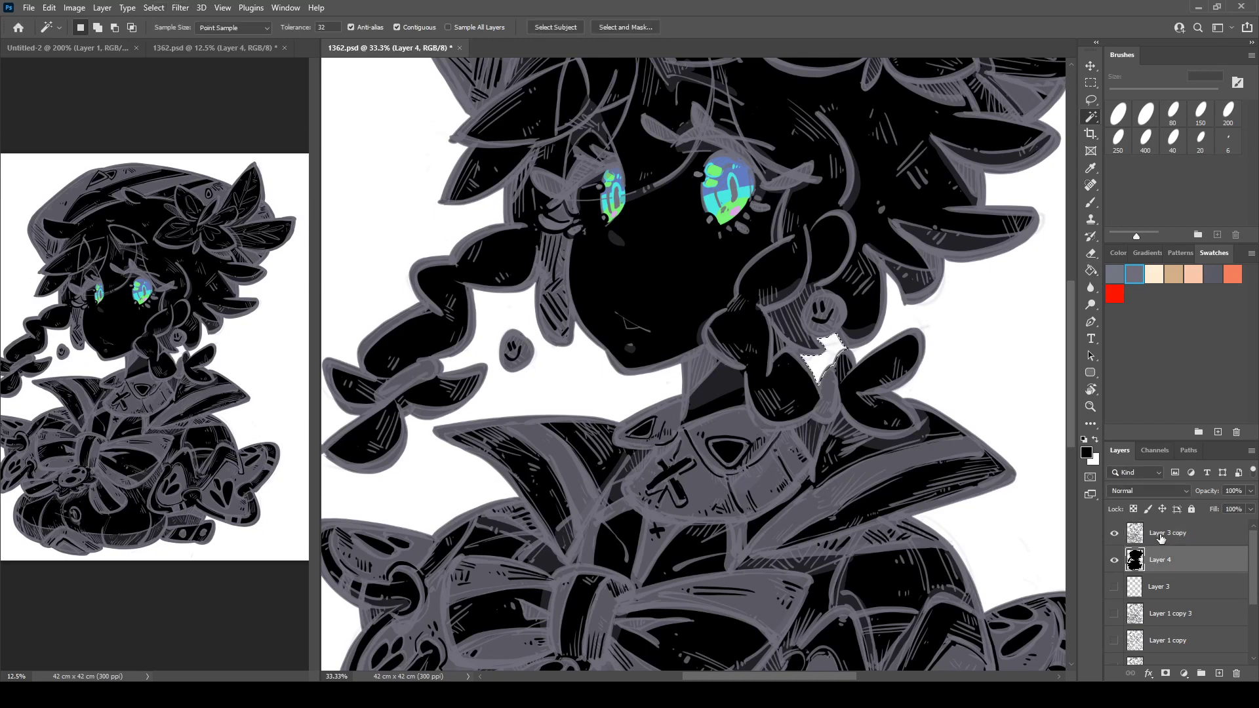
# Invert Layer 4 so the character's base fill is white.
pyautogui.hotkey('ctrl', 'i')
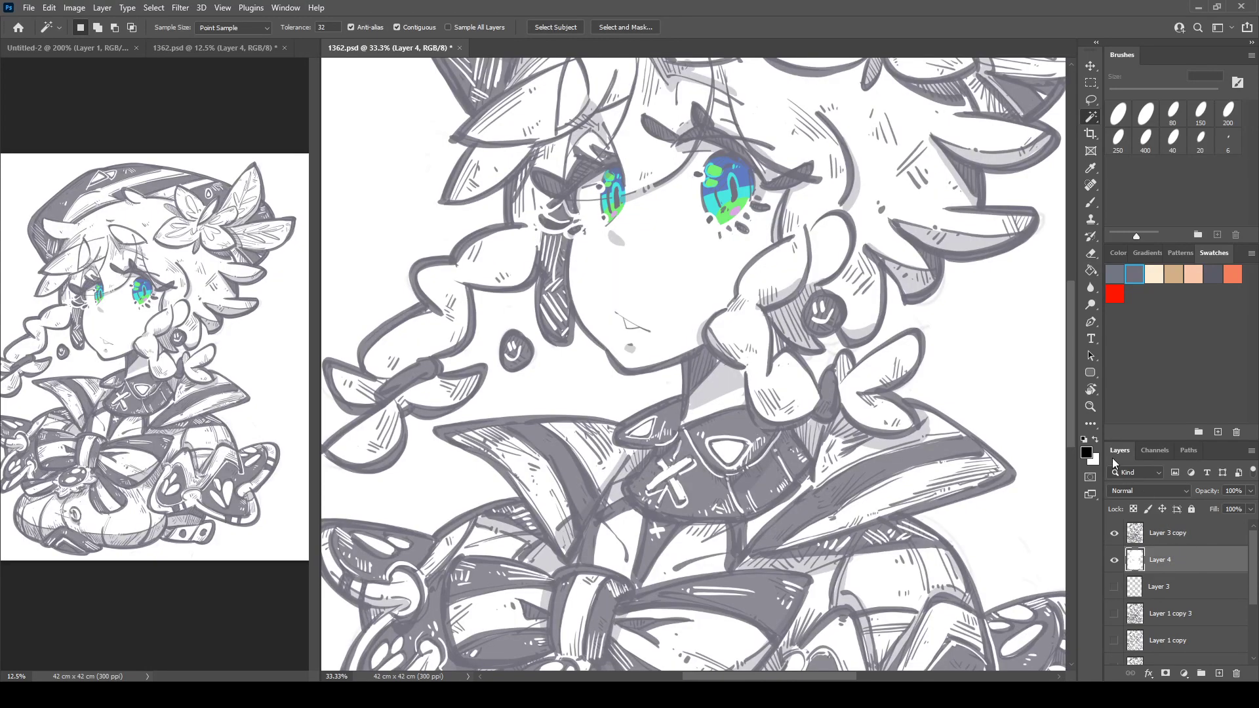
pyautogui.hotkey('ctrl', '-')
pyautogui.hotkey('ctrl', '-')
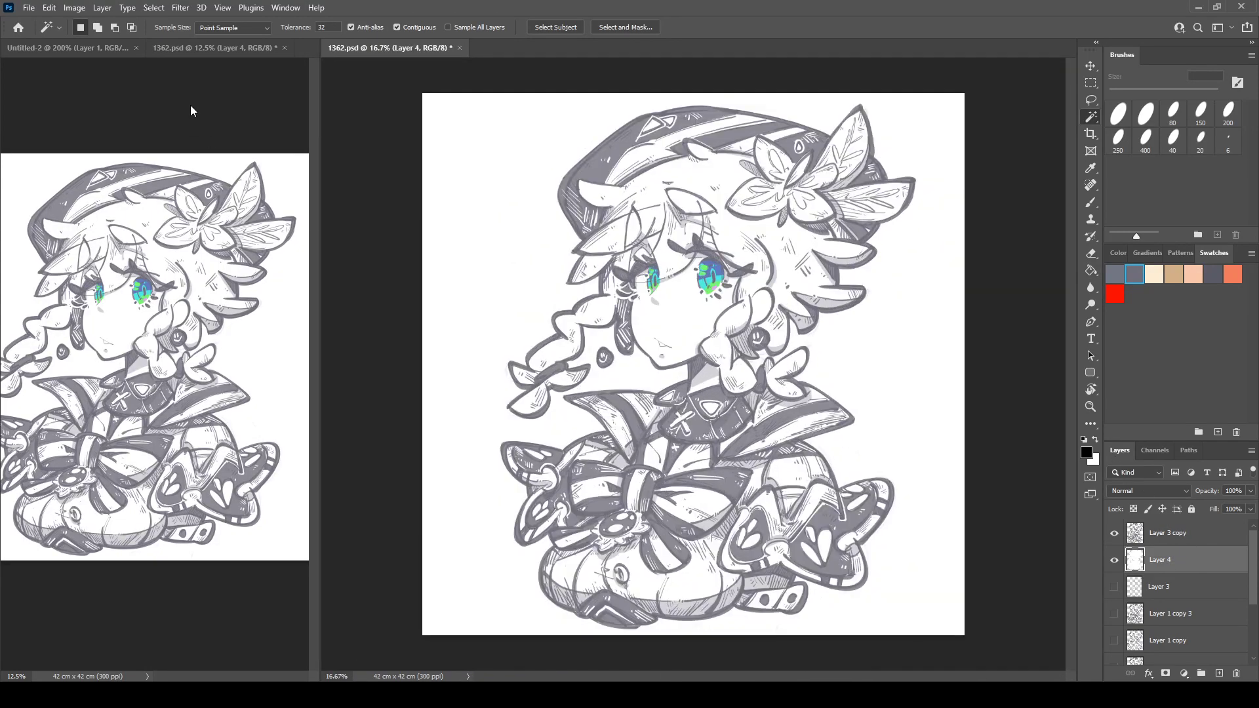
# Close the second view of 1362.psd and the Untitled-2 reference image, and save 1362.psd.
pyautogui.click(284, 48)
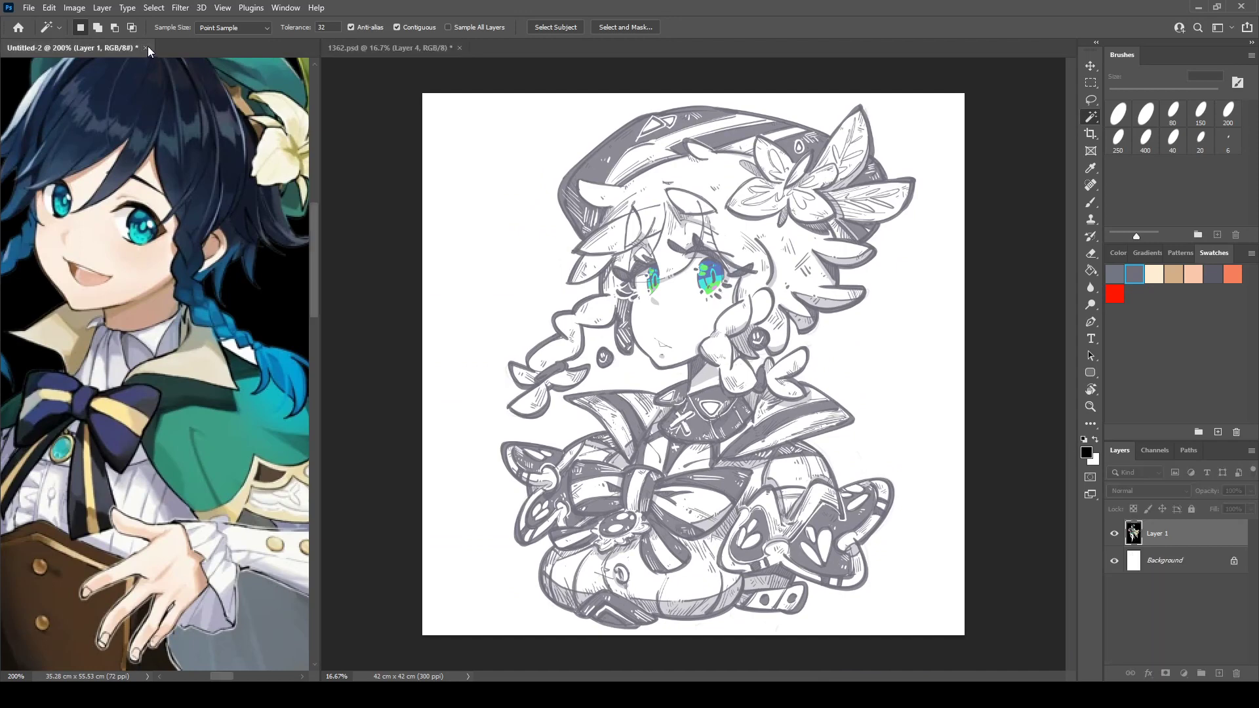
pyautogui.click(641, 259)
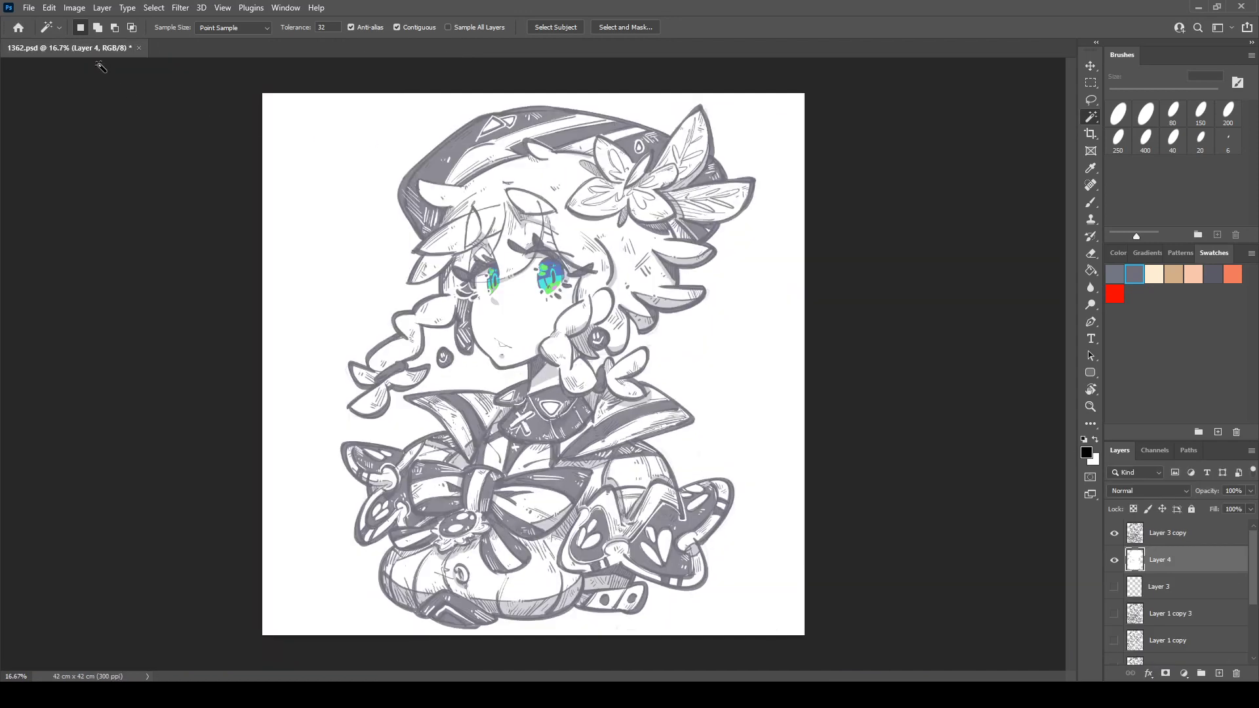
pyautogui.hotkey('ctrl', 's')
# Add a layer beneath Layer 4, outline an angular freehand area behind the head and shoulders, and fill it with the dark gray swatch.
pyautogui.keyDown('ctrl'); pyautogui.click(1220, 676); pyautogui.keyUp('ctrl')
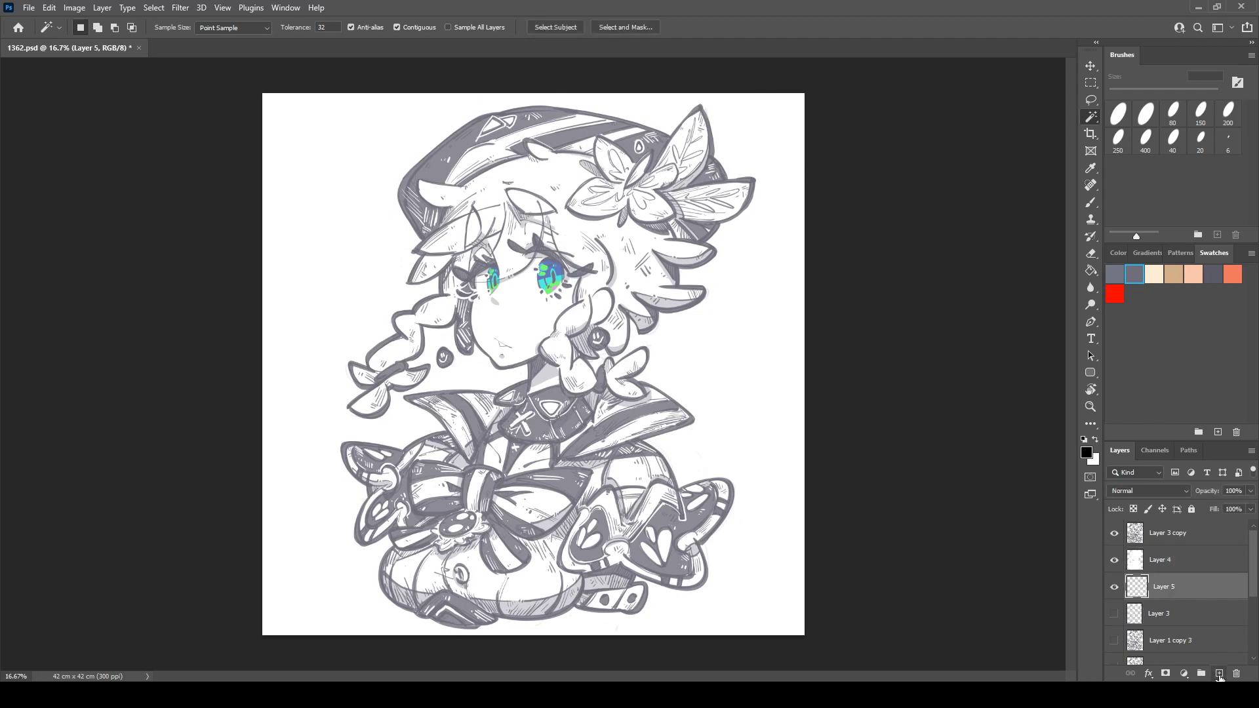
pyautogui.press('l')
pyautogui.moveTo(331, 255); pyautogui.dragTo(466, 431)
pyautogui.hotkey('ctrl', 'd')
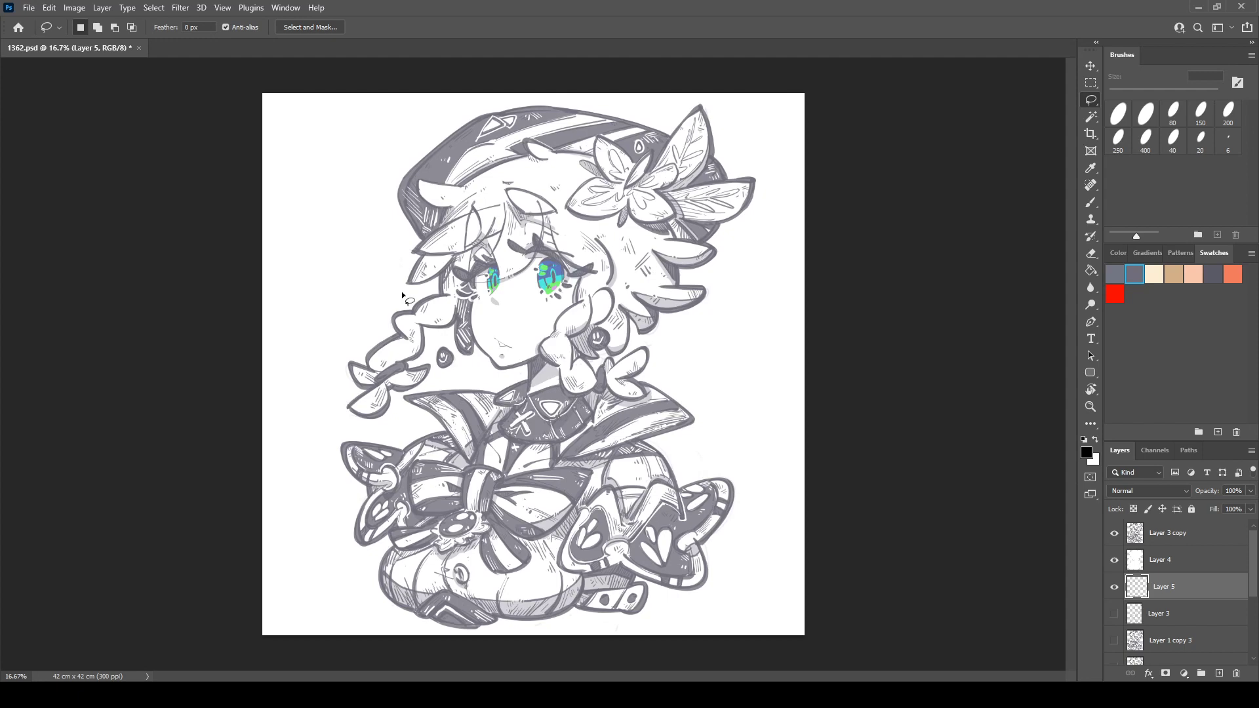
pyautogui.moveTo(315, 245)
pyautogui.mouseDown()
pyautogui.moveTo(414, 203)
pyautogui.moveTo(438, 362)
pyautogui.mouseUp()
pyautogui.moveTo(441, 278)
pyautogui.mouseDown()
pyautogui.moveTo(519, 405)
pyautogui.moveTo(584, 289)
pyautogui.moveTo(590, 348)
pyautogui.moveTo(682, 227)
pyautogui.moveTo(361, 492)
pyautogui.mouseUp()
pyautogui.press('g')
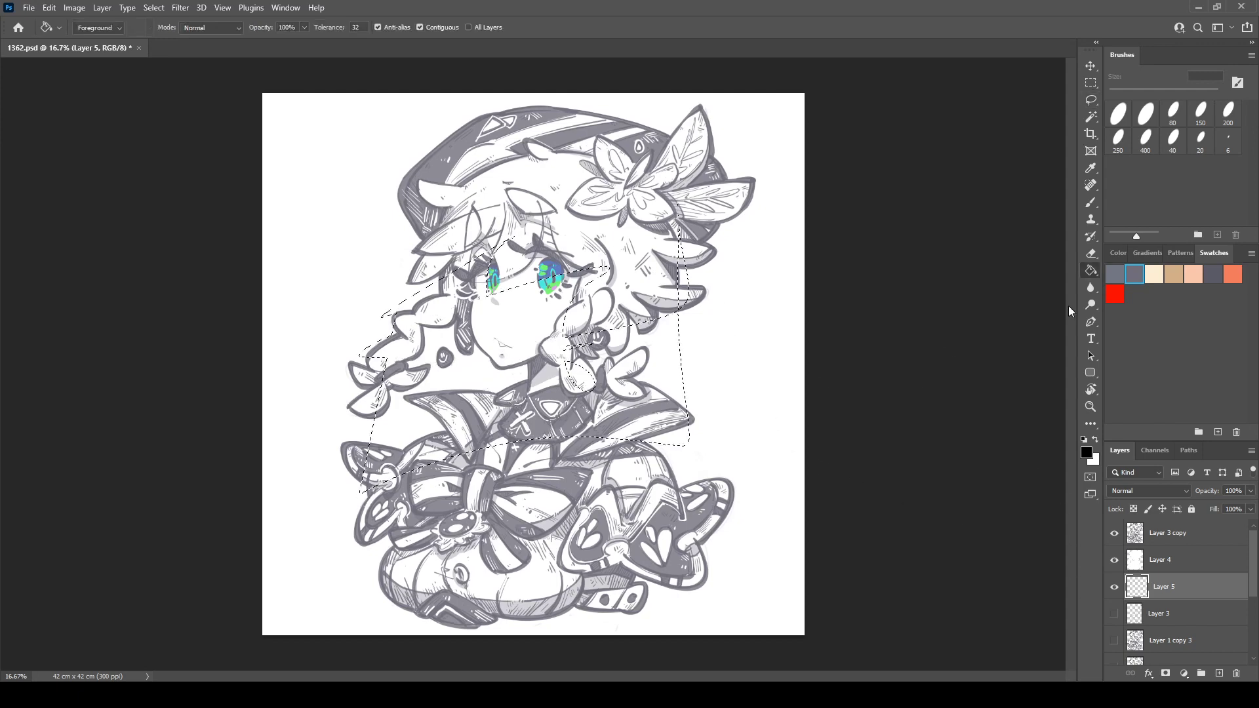
pyautogui.click(1213, 274)
pyautogui.click(523, 425)
pyautogui.hotkey('ctrl', 'd')
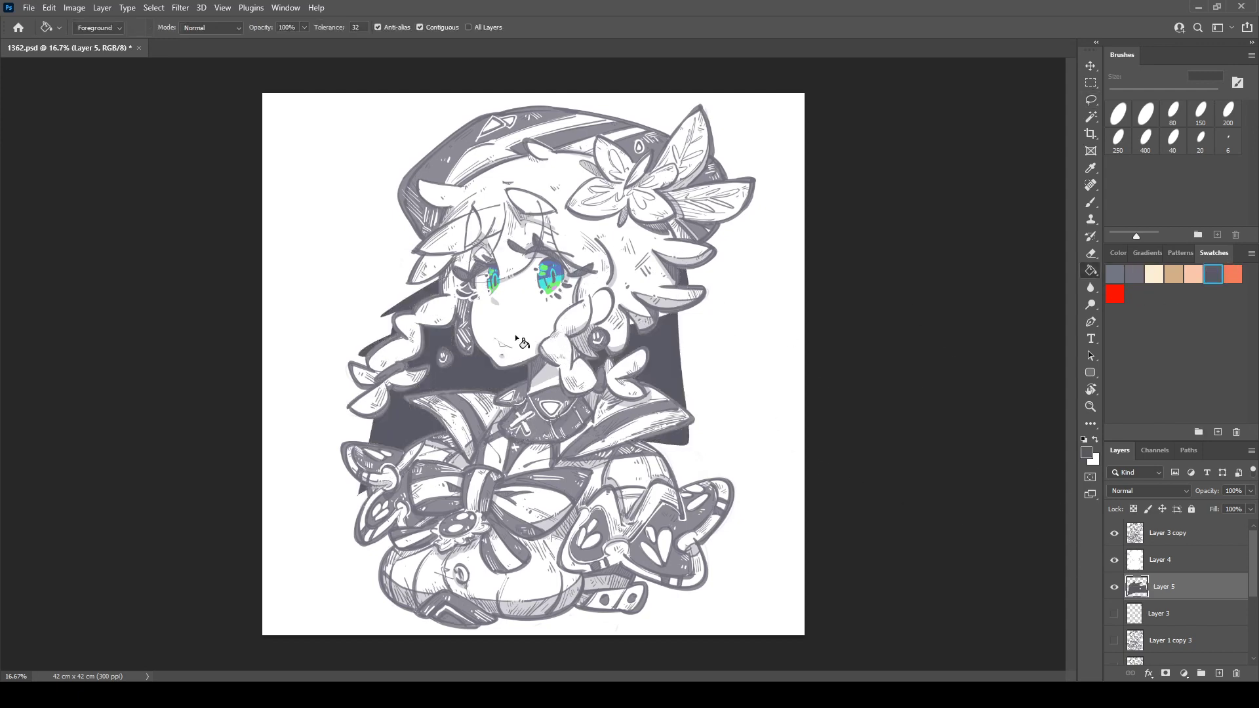
# Outline a larger spiky freehand shape behind the figure and fill it with the same dark gray on a new layer.
pyautogui.press('l')
pyautogui.moveTo(286, 208)
pyautogui.mouseDown()
pyautogui.moveTo(303, 232)
pyautogui.moveTo(456, 509)
pyautogui.moveTo(393, 376)
pyautogui.moveTo(442, 181)
pyautogui.moveTo(362, 459)
pyautogui.moveTo(321, 482)
pyautogui.moveTo(383, 431)
pyautogui.moveTo(703, 323)
pyautogui.moveTo(754, 279)
pyautogui.moveTo(582, 519)
pyautogui.moveTo(362, 549)
pyautogui.moveTo(618, 491)
pyautogui.moveTo(731, 546)
pyautogui.mouseUp()
pyautogui.press('g')
pyautogui.click(684, 367)
pyautogui.hotkey('ctrl', 'z')
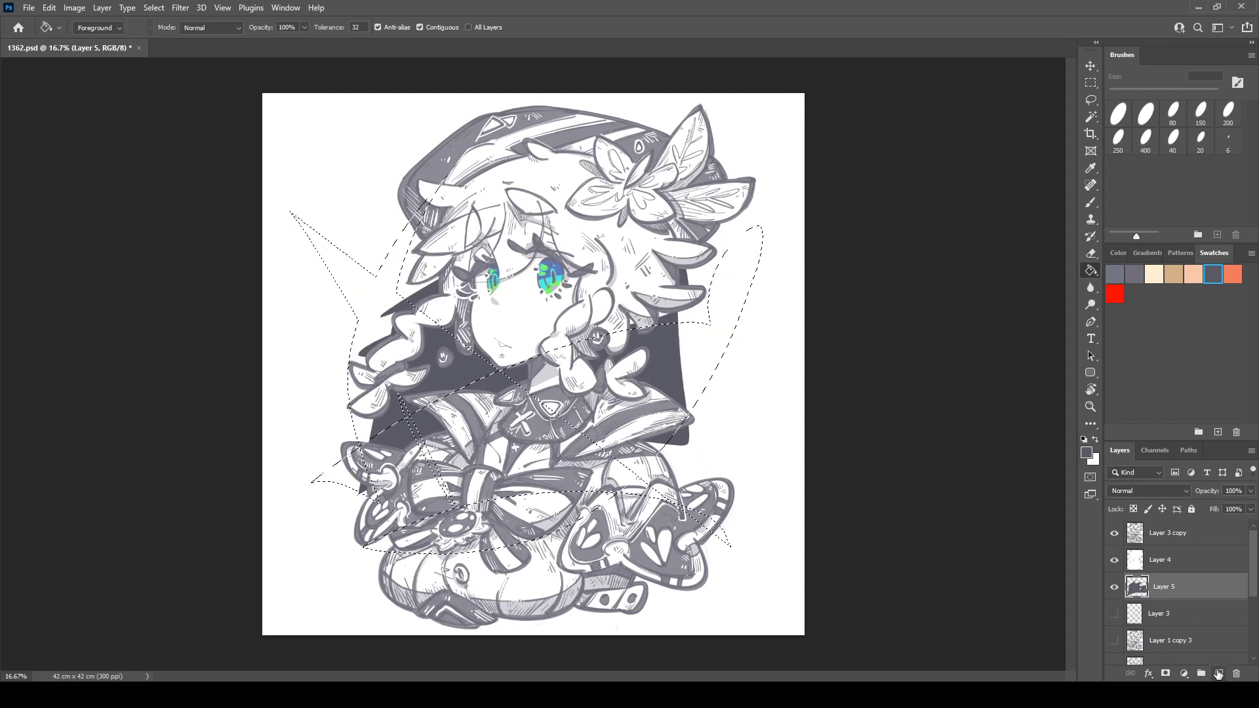
pyautogui.hotkey('ctrl', 'shift', 'alt', 'n')
pyautogui.click(618, 449)
# Outline a third spiky shape behind the lower body and fill it with dark gray on a new layer.
pyautogui.press('b')
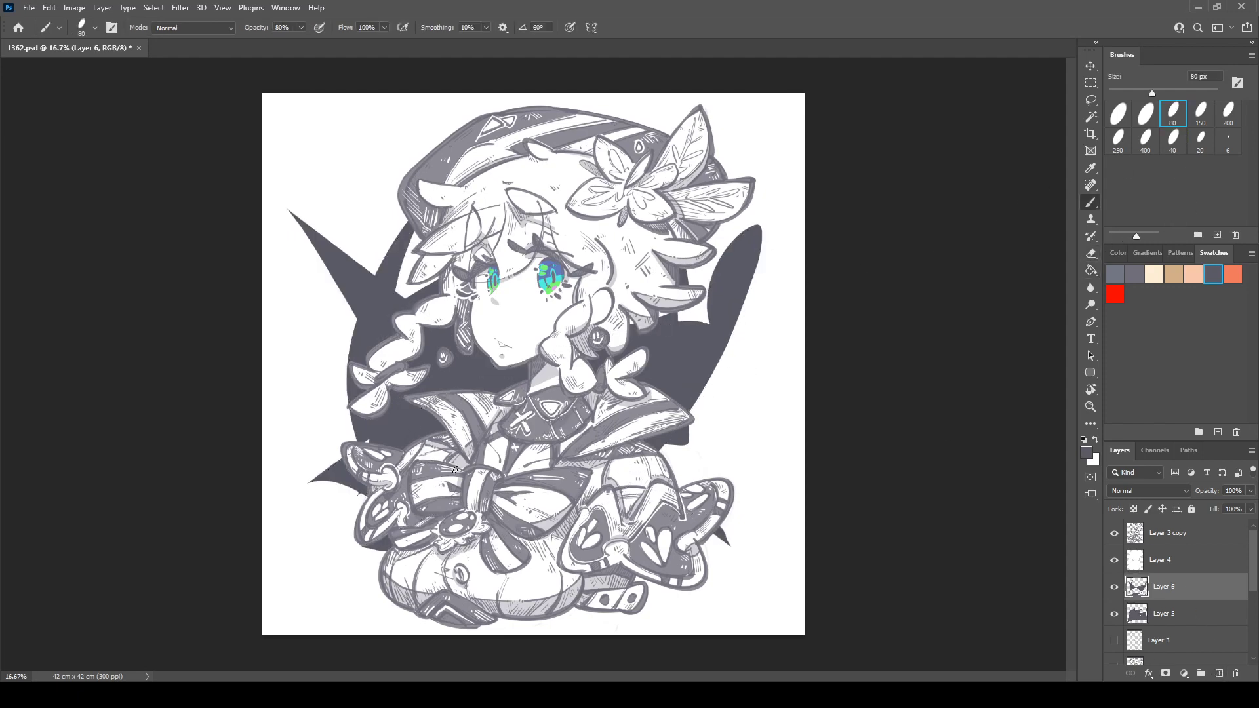
pyautogui.press('l')
pyautogui.moveTo(323, 582)
pyautogui.mouseDown()
pyautogui.moveTo(695, 414)
pyautogui.moveTo(646, 543)
pyautogui.moveTo(295, 374)
pyautogui.moveTo(428, 587)
pyautogui.moveTo(557, 452)
pyautogui.moveTo(754, 581)
pyautogui.moveTo(520, 570)
pyautogui.moveTo(309, 582)
pyautogui.mouseUp()
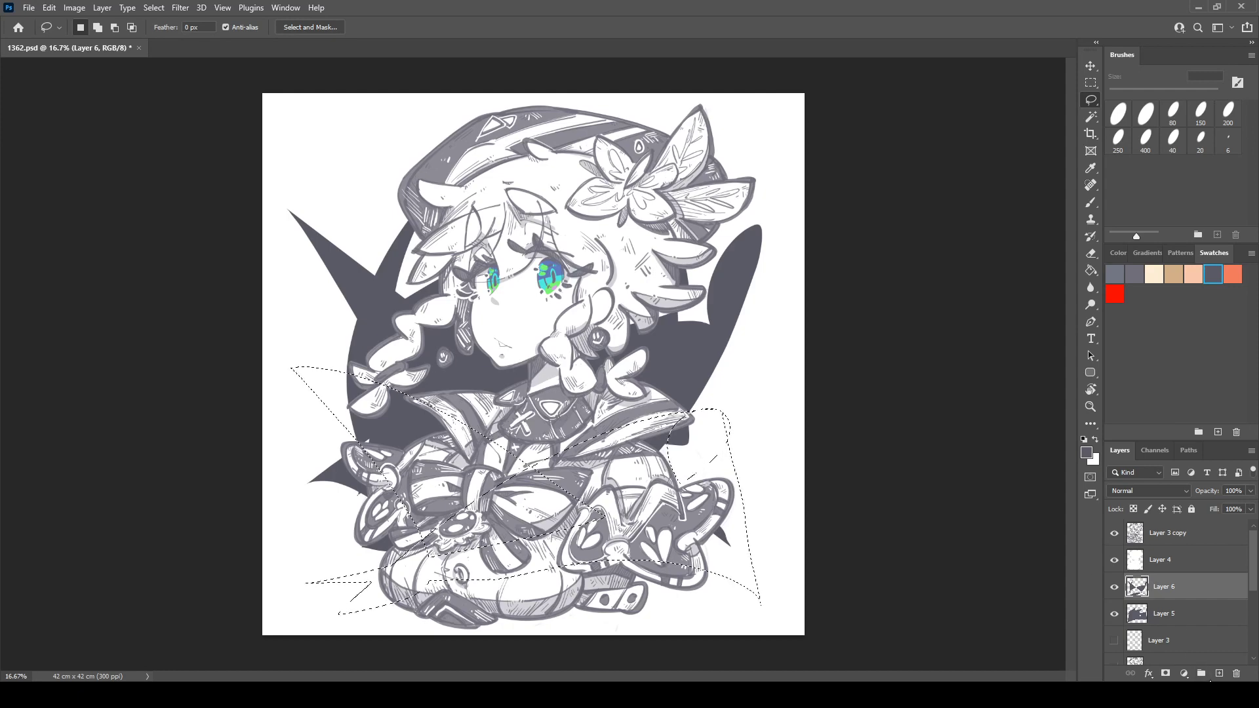
pyautogui.hotkey('ctrl', 'shift', 'alt', 'n')
pyautogui.press('v')
pyautogui.press('g')
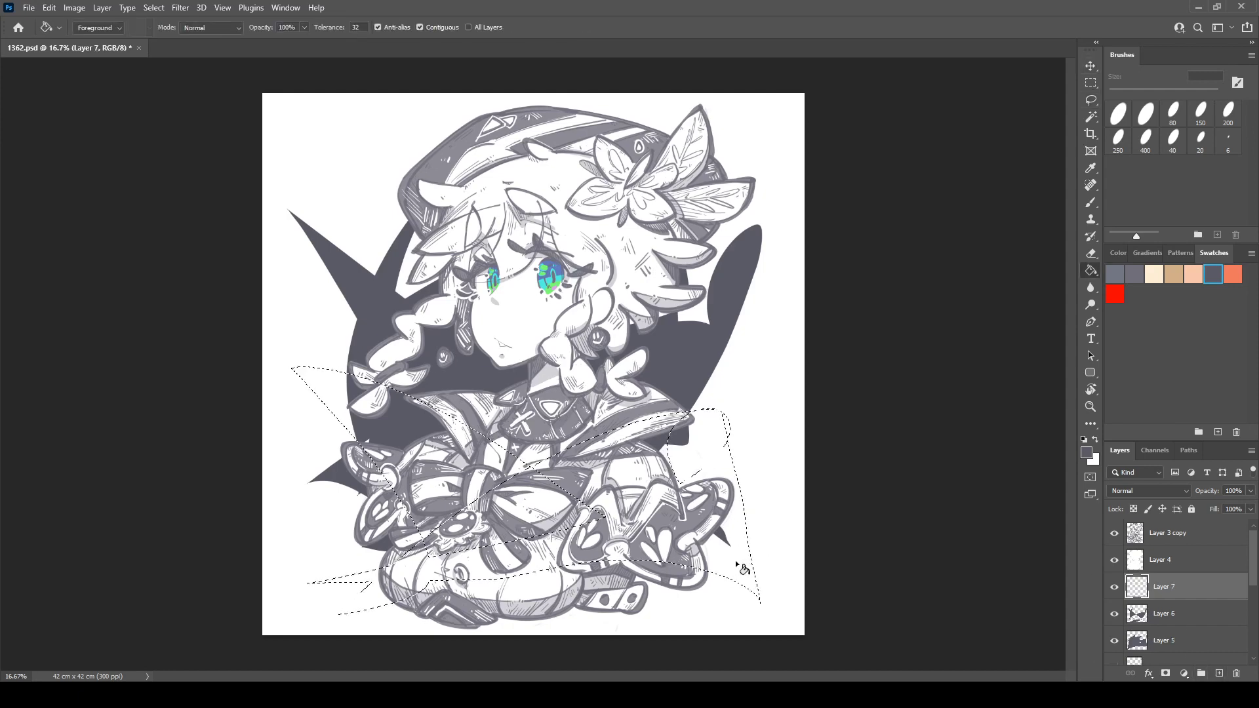
pyautogui.click(740, 564)
pyautogui.hotkey('ctrl', 'd')
# Shift the third background shape slightly to the right and merge Layers 5, 6 and 7 into one layer.
pyautogui.press('v')
pyautogui.moveTo(740, 563); pyautogui.dragTo(773, 562)
pyautogui.keyDown('shift'); pyautogui.click(1144, 642); pyautogui.keyUp('shift')
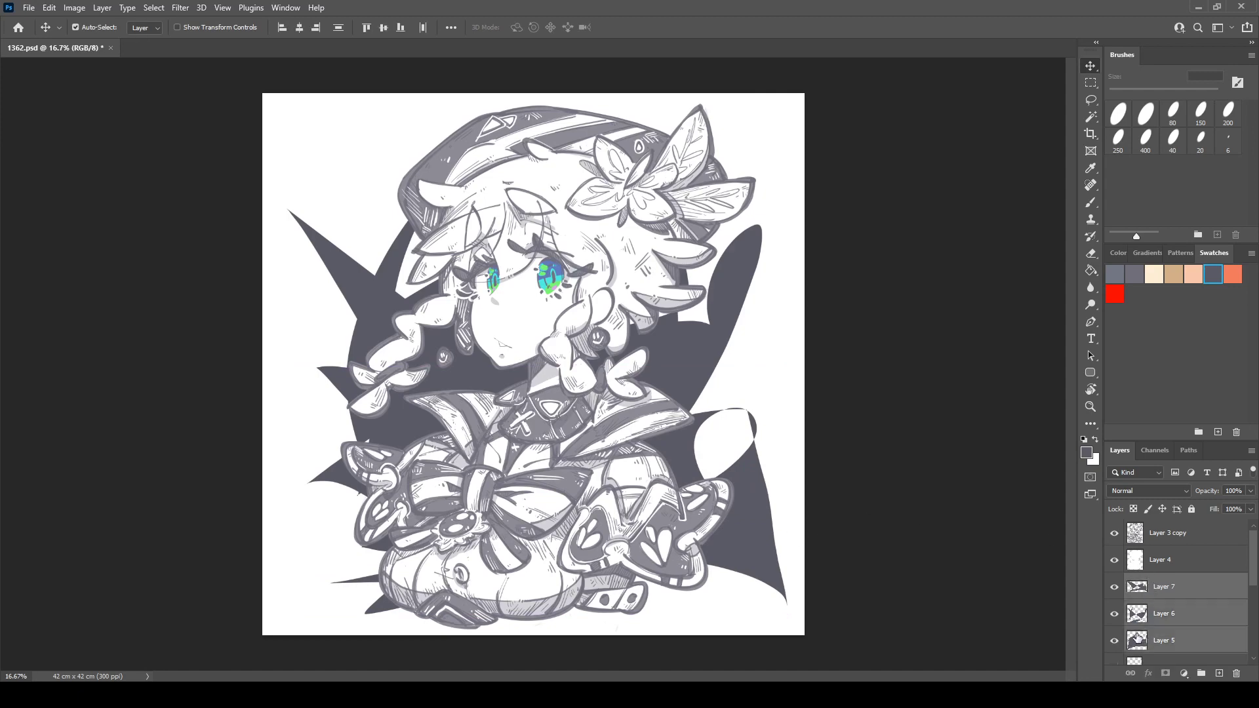
pyautogui.hotkey('ctrl', 'e')
# Brush rough dark gray strokes around the far braid and far sleeve with the 400 px brush at 100% opacity, adding a few beside the near shoulder.
pyautogui.press('b')
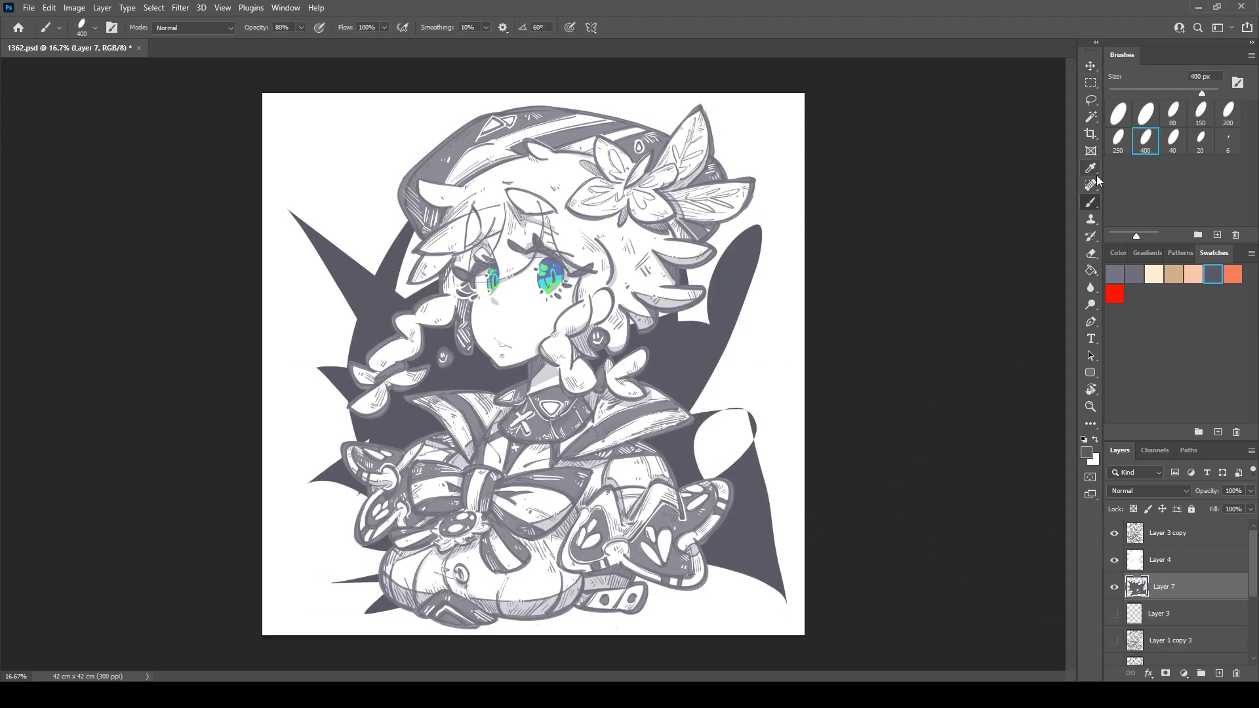
pyautogui.press('0')
pyautogui.moveTo(325, 322); pyautogui.dragTo(344, 321)
pyautogui.moveTo(354, 489); pyautogui.dragTo(341, 564)
pyautogui.moveTo(330, 184); pyautogui.dragTo(403, 211)
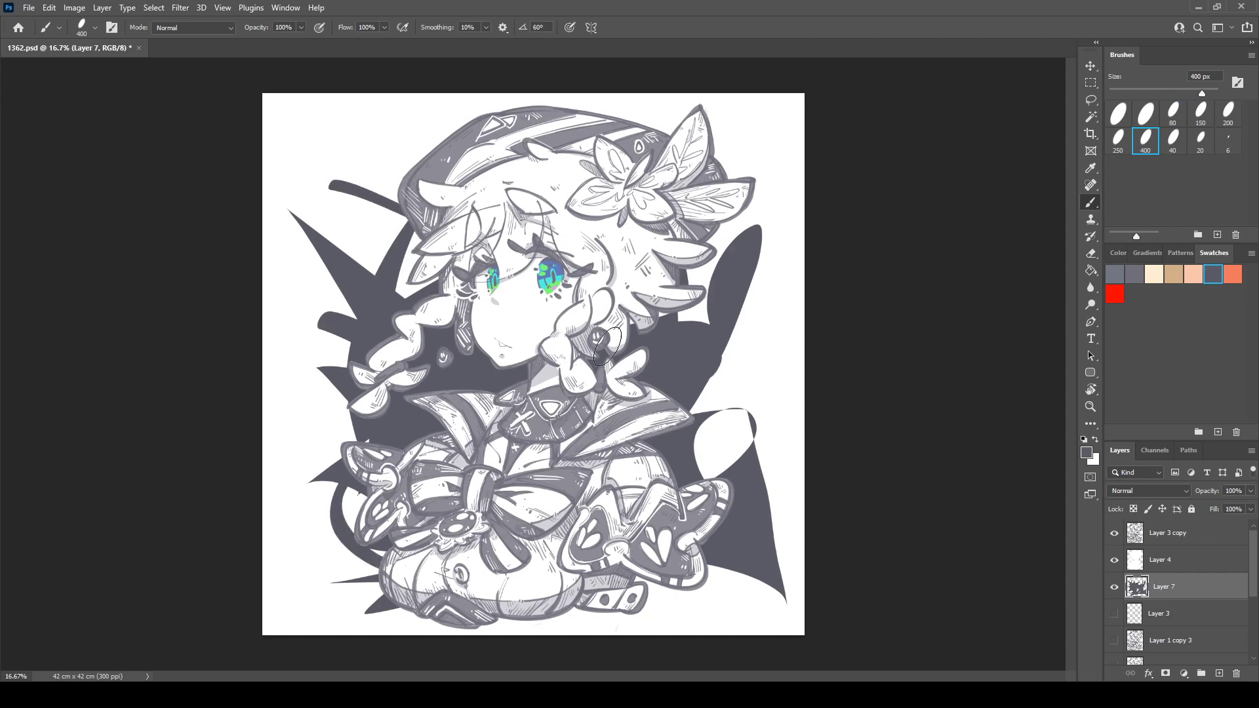
pyautogui.moveTo(688, 453); pyautogui.dragTo(698, 460)
pyautogui.moveTo(308, 419); pyautogui.dragTo(380, 387)
pyautogui.moveTo(695, 411); pyautogui.dragTo(714, 414)
pyautogui.click(291, 379)
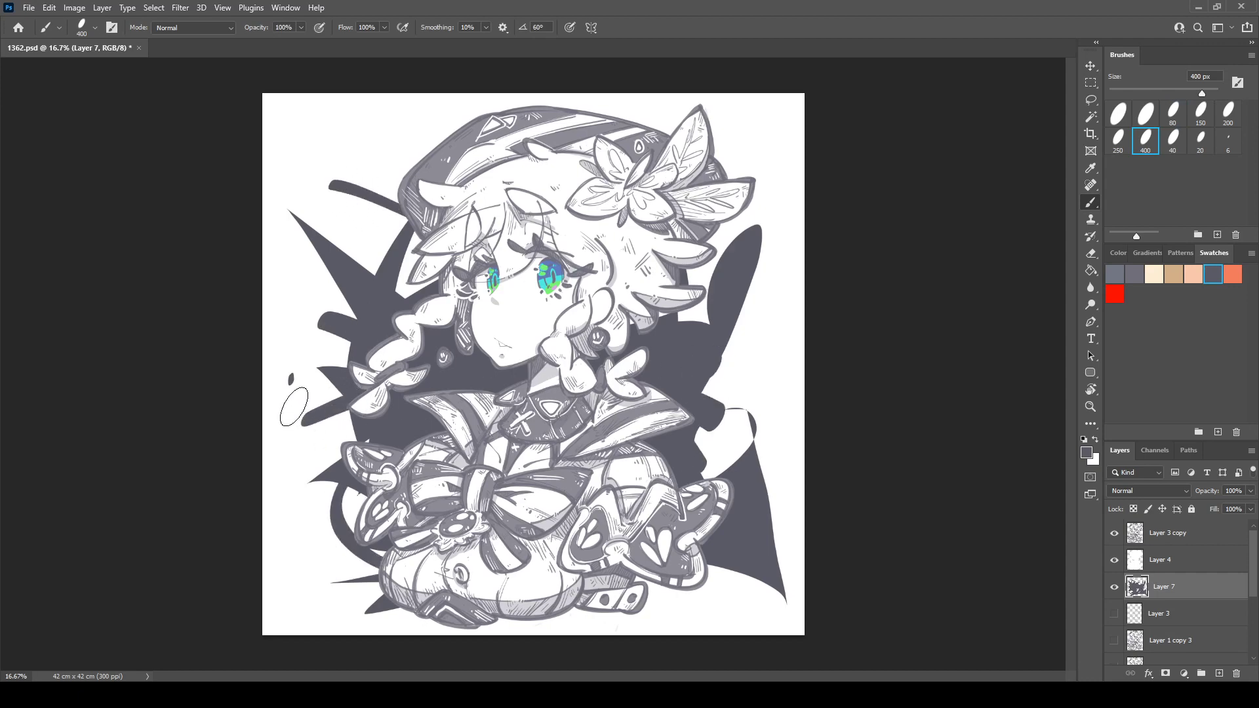
pyautogui.moveTo(293, 407); pyautogui.dragTo(366, 557)
pyautogui.moveTo(294, 530); pyautogui.dragTo(364, 499)
pyautogui.moveTo(285, 430); pyautogui.dragTo(345, 468)
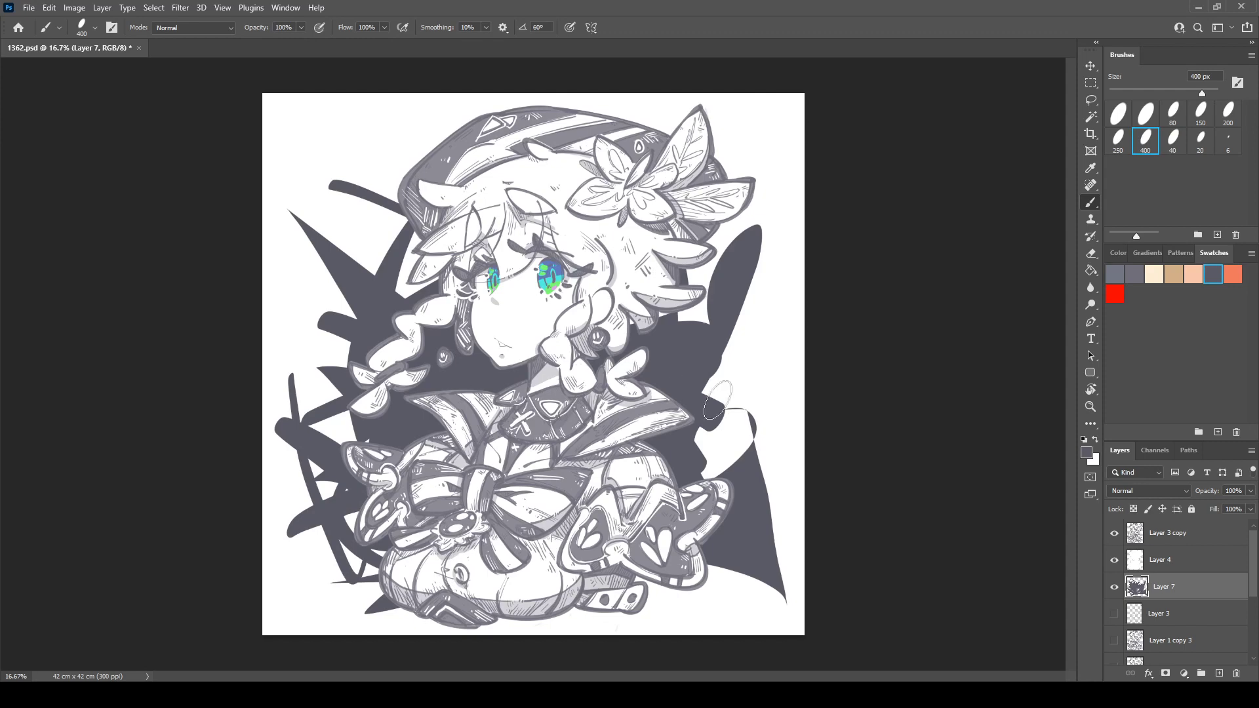
# Thicken the dark background beside the near sleeve and add loose hatch strokes and small dots above it.
pyautogui.moveTo(671, 356); pyautogui.dragTo(764, 518)
pyautogui.moveTo(762, 326)
pyautogui.mouseDown()
pyautogui.moveTo(724, 362)
pyautogui.moveTo(739, 373)
pyautogui.mouseUp()
pyautogui.moveTo(746, 378)
pyautogui.mouseDown()
pyautogui.moveTo(762, 372)
pyautogui.moveTo(721, 420)
pyautogui.mouseUp()
pyautogui.moveTo(772, 404); pyautogui.dragTo(746, 451)
pyautogui.moveTo(744, 318); pyautogui.dragTo(766, 328)
pyautogui.click(758, 293)
pyautogui.click(766, 282)
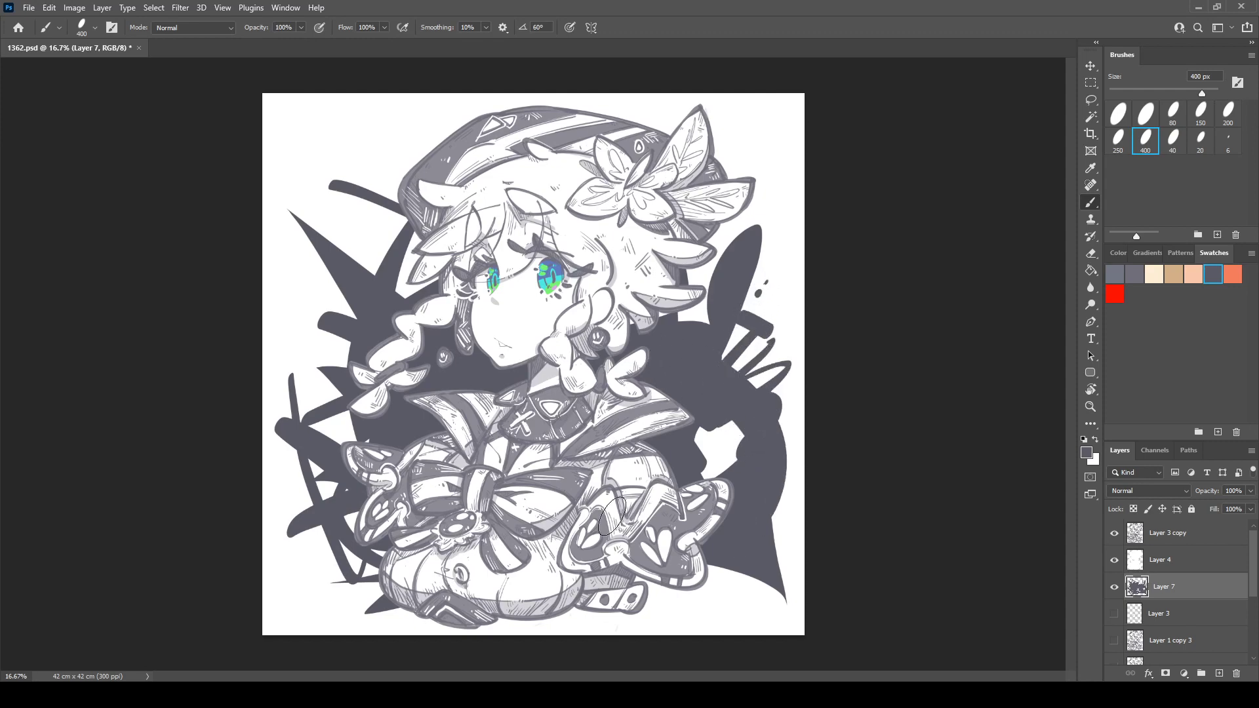
# Brush a ground curve beneath the figure, crossed marks along the far side, and curved strokes behind the hat's flower and leaves.
pyautogui.moveTo(623, 580)
pyautogui.mouseDown()
pyautogui.moveTo(751, 584)
pyautogui.moveTo(322, 530)
pyautogui.moveTo(341, 552)
pyautogui.moveTo(332, 609)
pyautogui.moveTo(362, 569)
pyautogui.mouseUp()
pyautogui.click(326, 556)
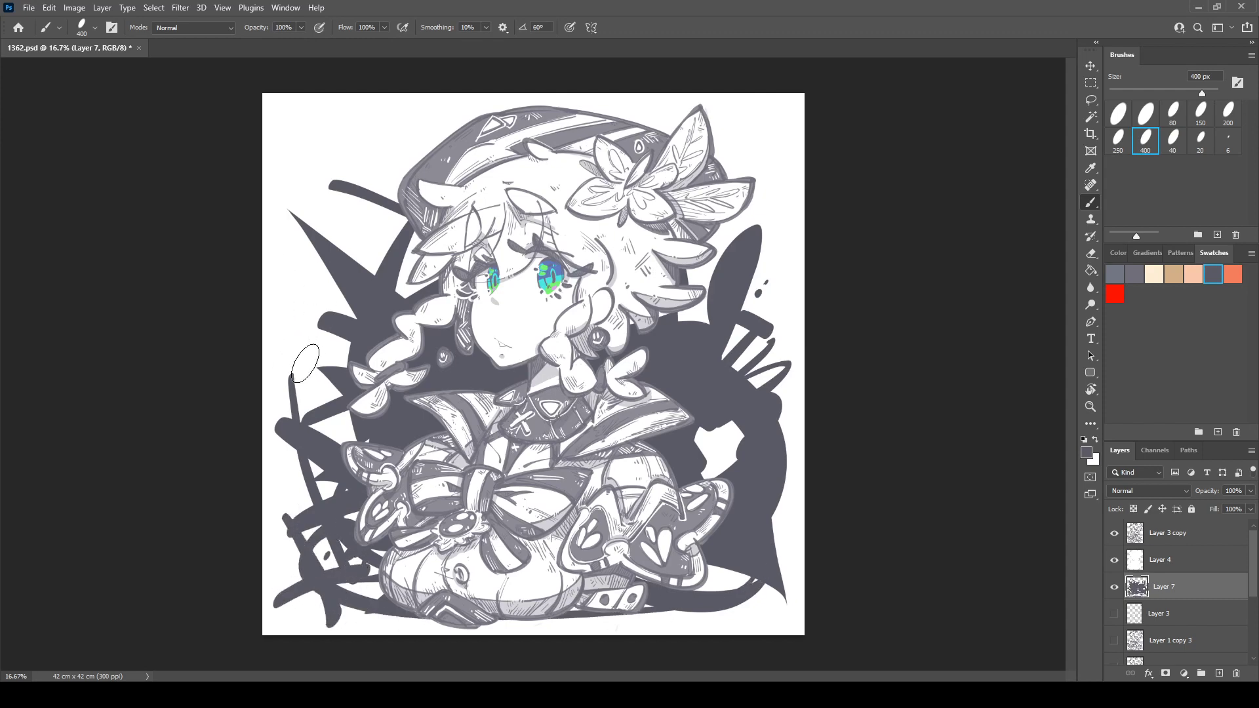
pyautogui.moveTo(305, 362); pyautogui.dragTo(305, 253)
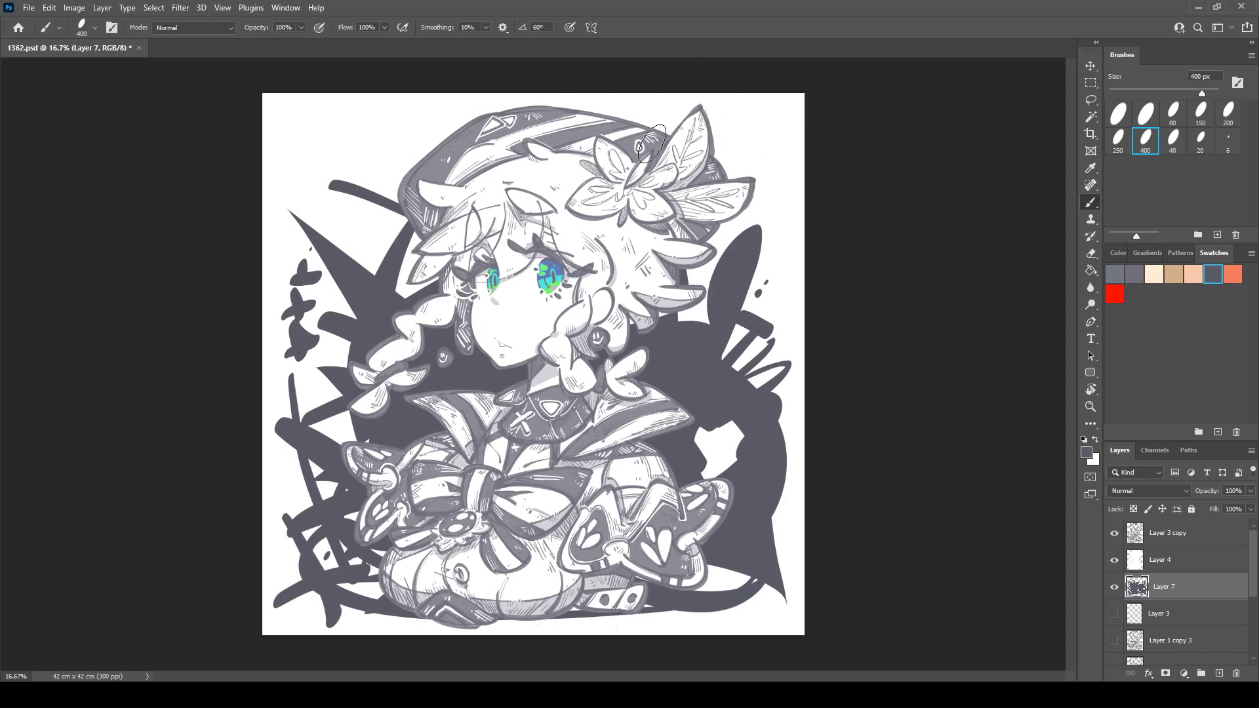
pyautogui.moveTo(578, 162)
pyautogui.mouseDown()
pyautogui.moveTo(784, 163)
pyautogui.moveTo(776, 194)
pyautogui.moveTo(682, 261)
pyautogui.mouseUp()
pyautogui.moveTo(626, 221)
pyautogui.mouseDown()
pyautogui.moveTo(762, 209)
pyautogui.moveTo(762, 194)
pyautogui.mouseUp()
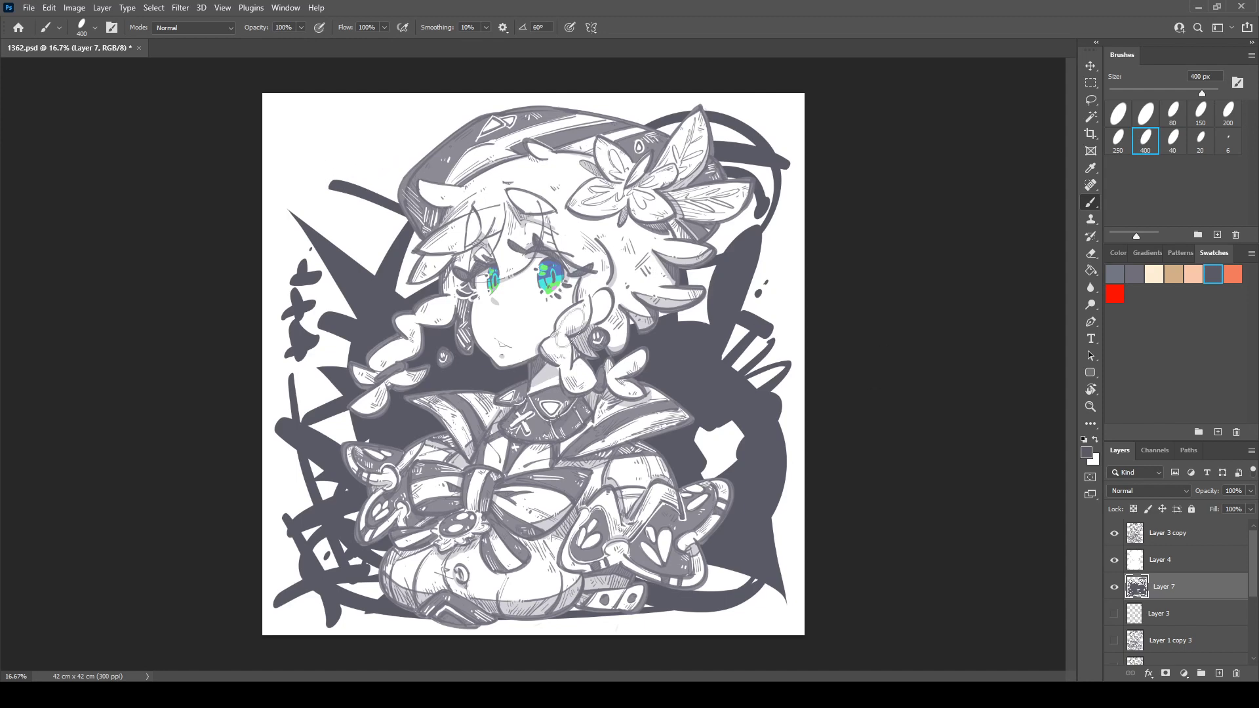
# Cut white streaks through the dark background on both sides of the figure with the 400 px Eraser.
pyautogui.press('w')
pyautogui.press('e')
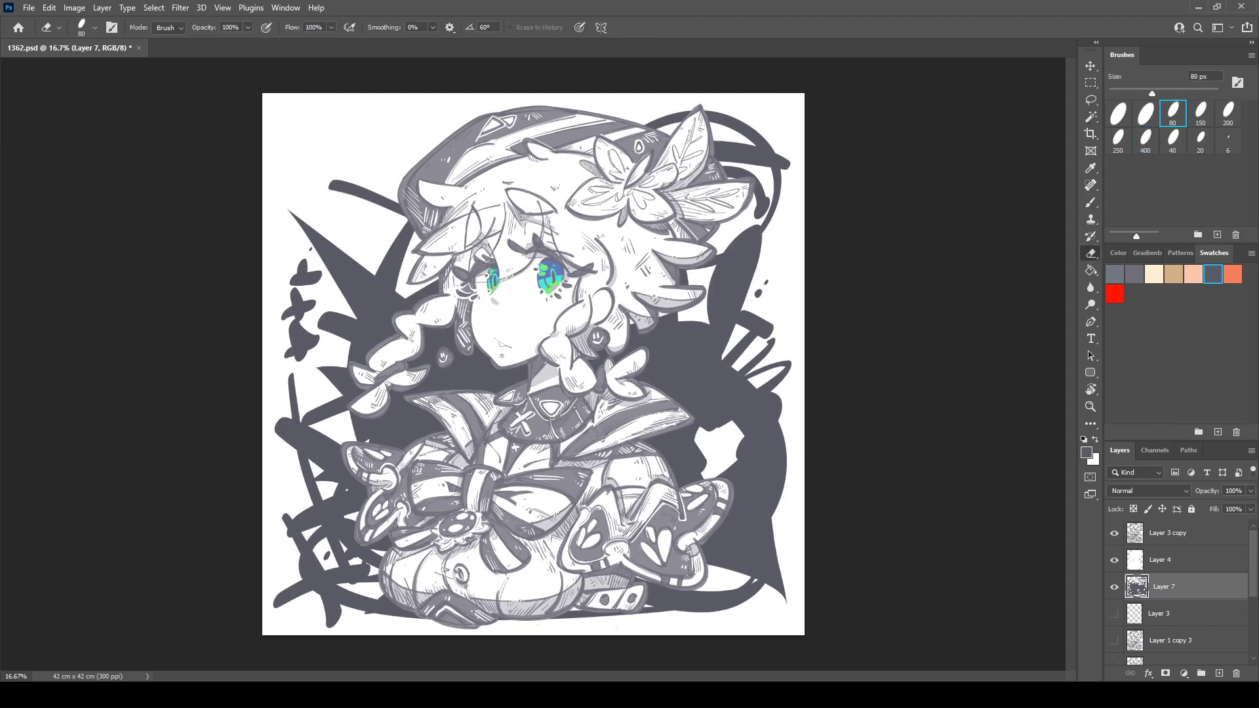
pyautogui.click(1146, 138)
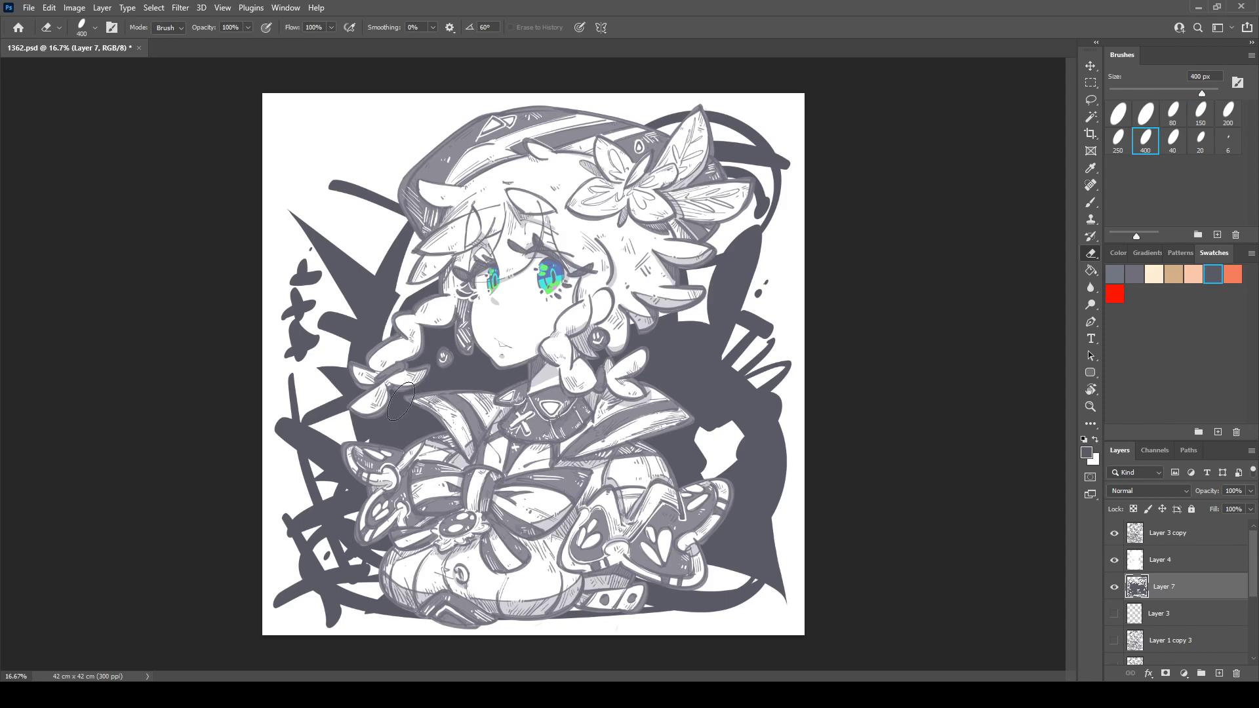
pyautogui.moveTo(694, 407); pyautogui.dragTo(779, 453)
pyautogui.moveTo(658, 316); pyautogui.dragTo(784, 507)
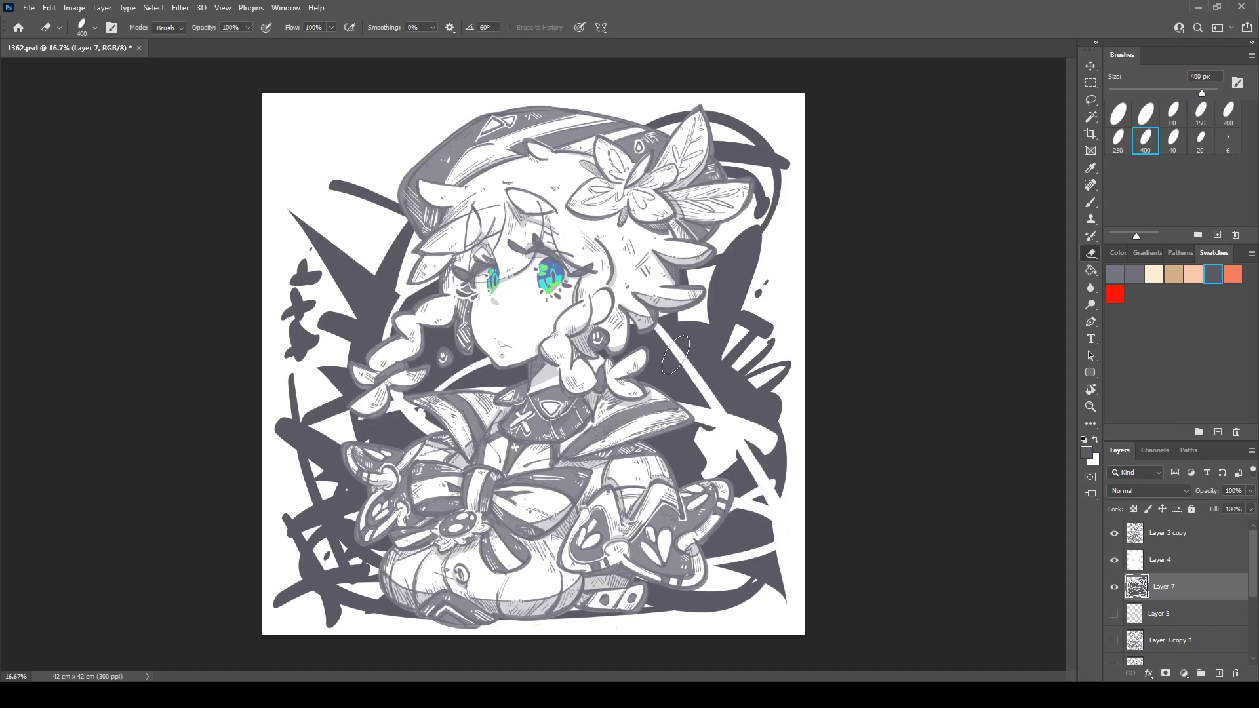
pyautogui.press('b')
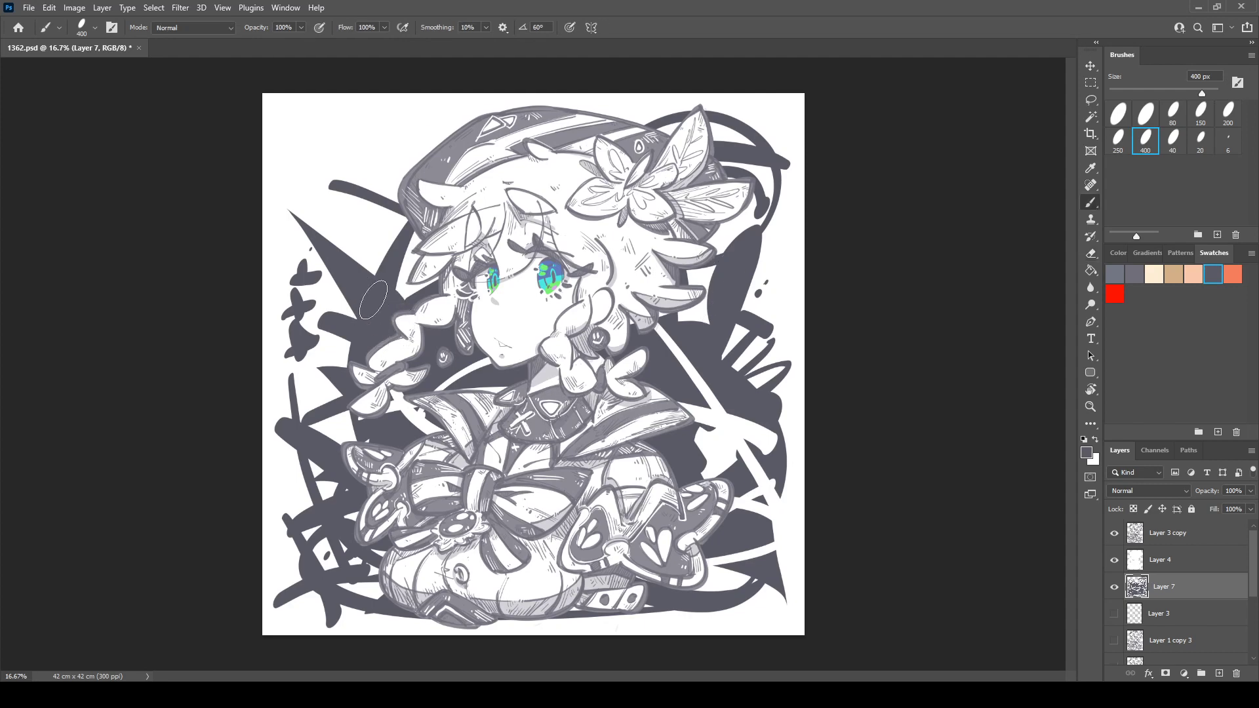
# Turn the dark background shape above the far braid into a rounded head and erase two eyes and a smile into it.
pyautogui.press('e')
pyautogui.moveTo(379, 292)
pyautogui.mouseDown()
pyautogui.moveTo(364, 323)
pyautogui.moveTo(392, 308)
pyautogui.moveTo(385, 279)
pyautogui.moveTo(360, 275)
pyautogui.moveTo(387, 253)
pyautogui.moveTo(367, 247)
pyautogui.moveTo(364, 282)
pyautogui.moveTo(354, 278)
pyautogui.moveTo(386, 272)
pyautogui.mouseUp()
pyautogui.hotkey('ctrl', 'z')
pyautogui.hotkey('ctrl', 'z')
pyautogui.press('b')
pyautogui.press('e')
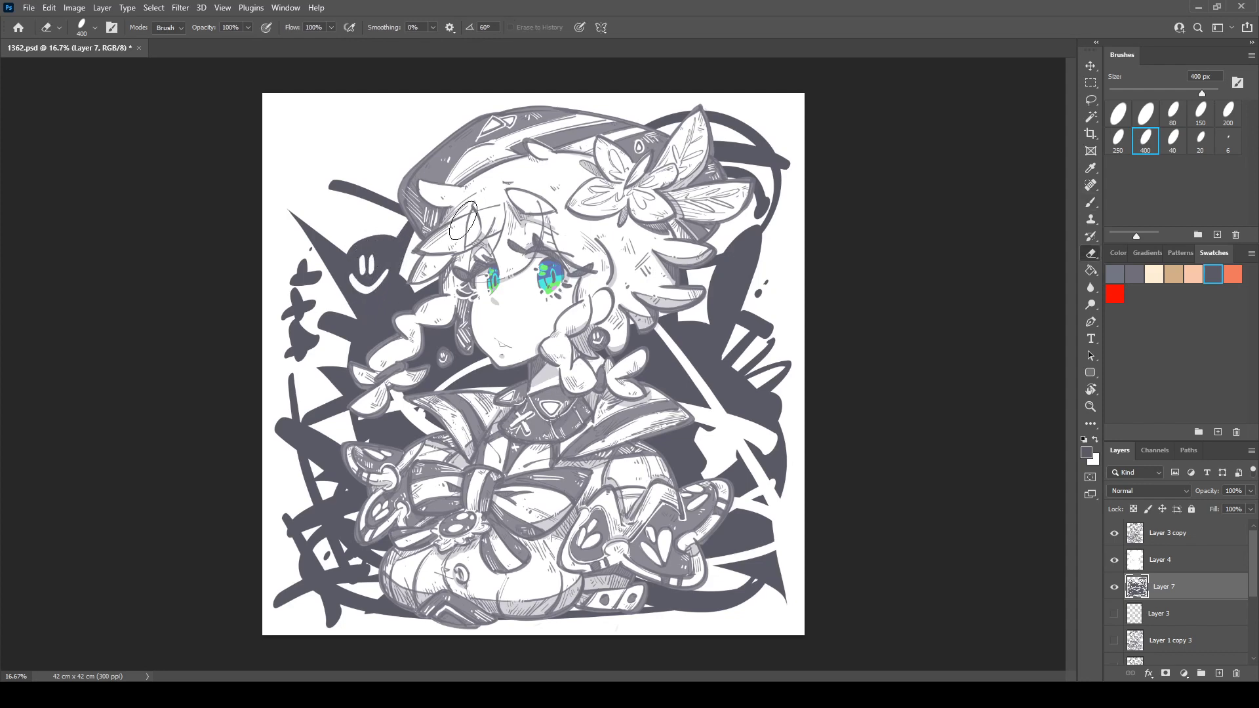
# Load the figure's silhouette from Layer 4 as a selection, expand it, and clear that area from Layer 7 to leave a white outline.
pyautogui.keyDown('ctrl'); pyautogui.click(1136, 562); pyautogui.keyUp('ctrl')
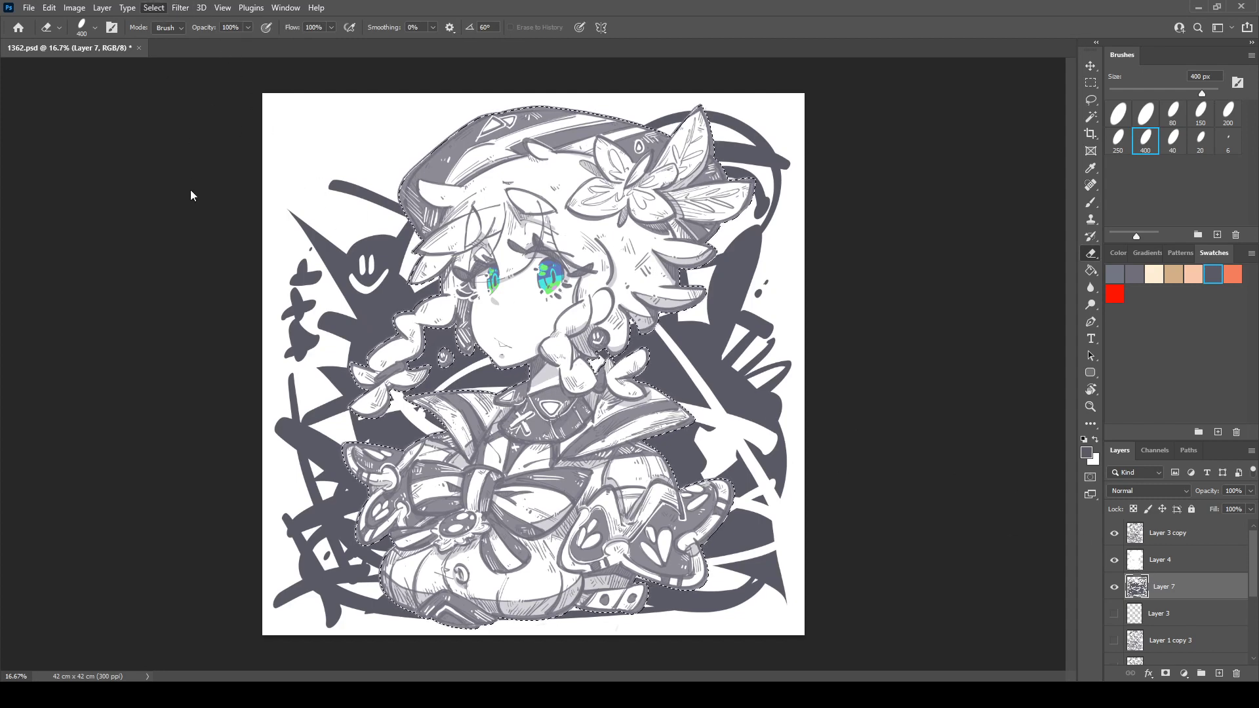
pyautogui.click(299, 231)
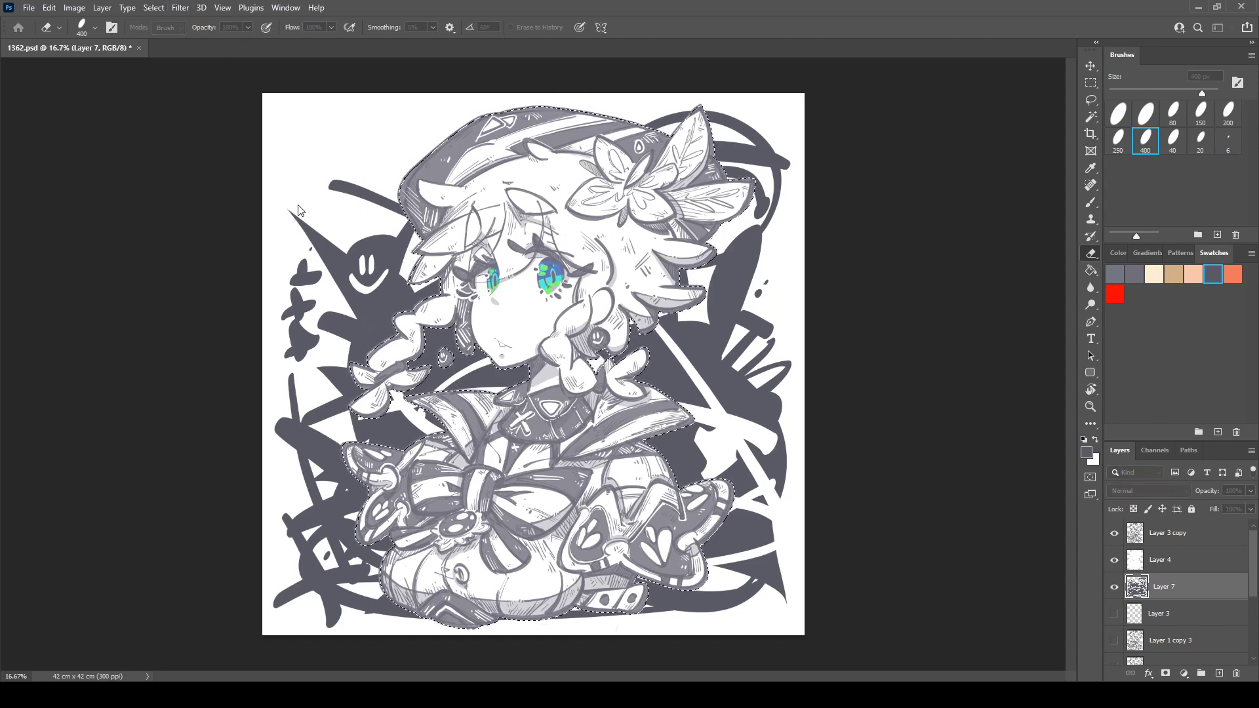
pyautogui.press('Return')
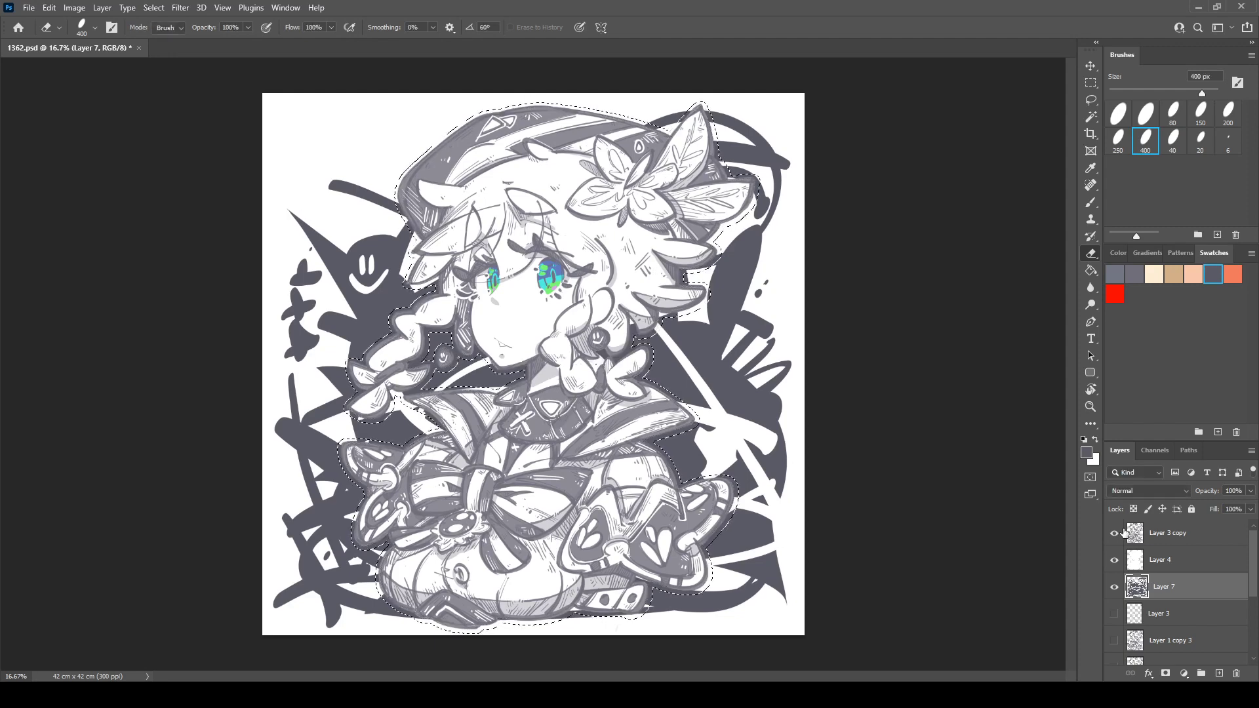
pyautogui.hotkey('ctrl', 'd')
# Brush a small dark cross in the white streak above the near sleeve and small marks along the background's near side.
pyautogui.press('b')
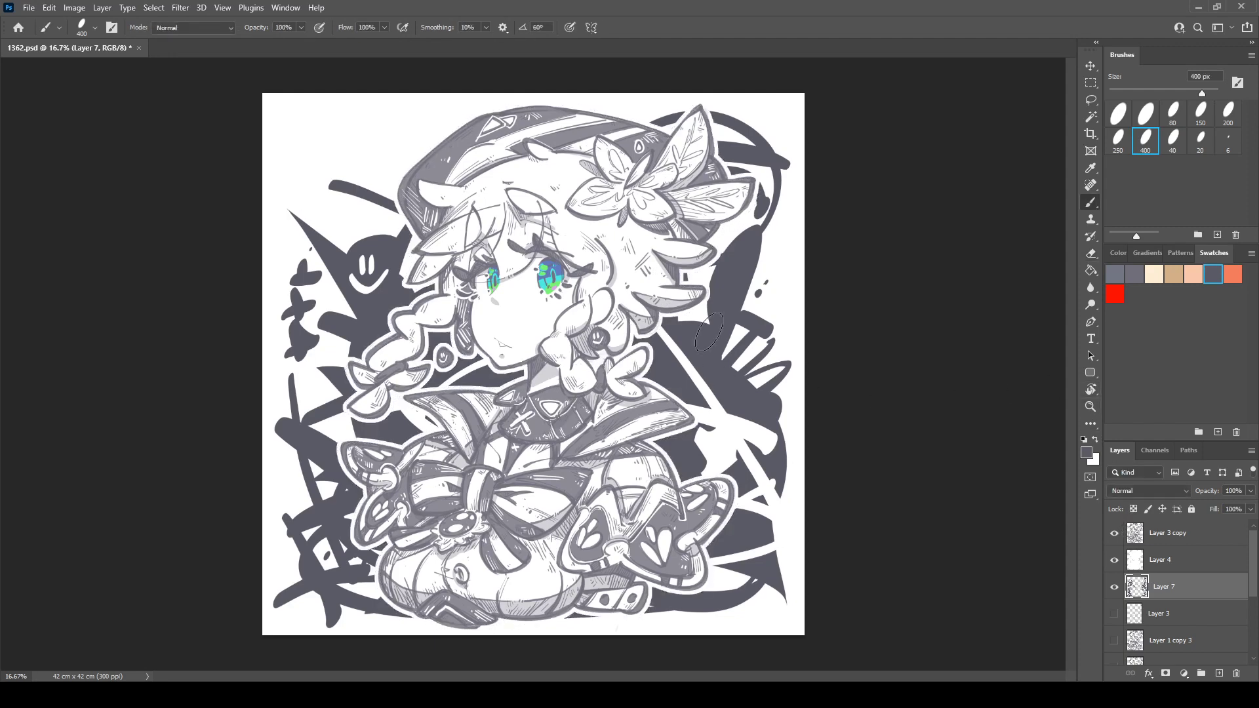
pyautogui.moveTo(716, 445)
pyautogui.mouseDown()
pyautogui.moveTo(732, 435)
pyautogui.moveTo(730, 447)
pyautogui.mouseUp()
pyautogui.moveTo(755, 288); pyautogui.dragTo(779, 290)
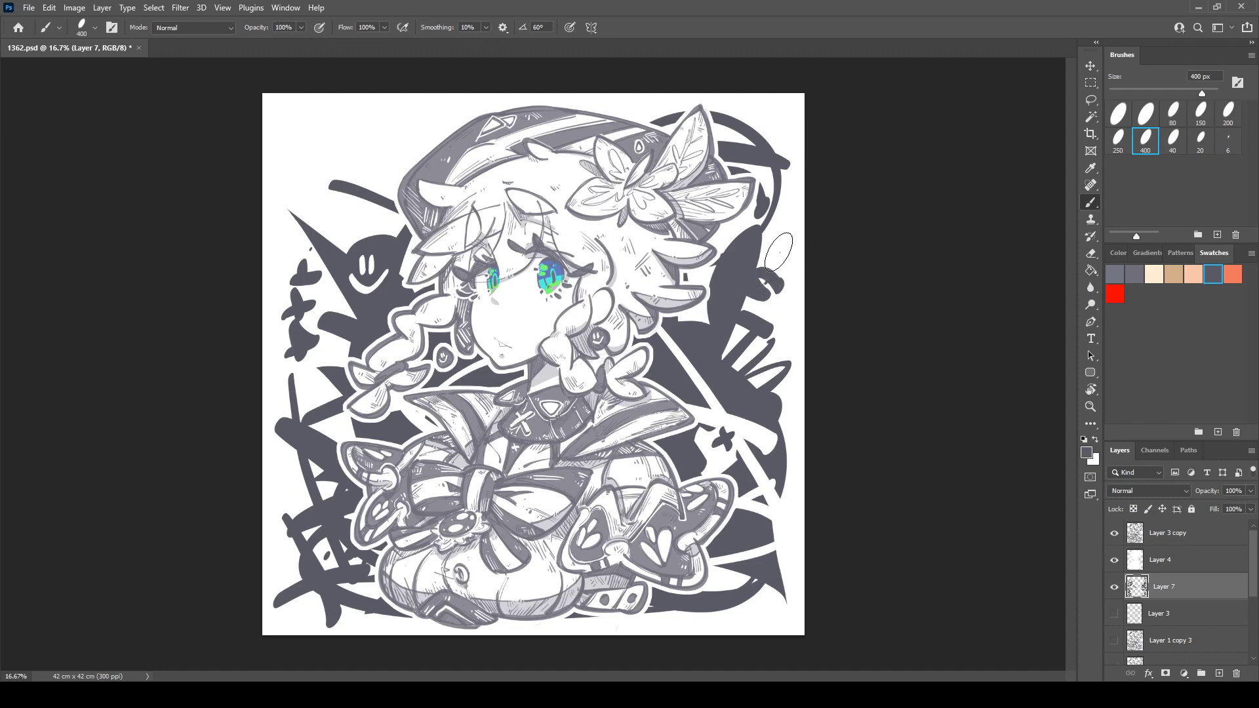
# With the canvas mirrored, erase the solid background corner below the near sleeve, brush loose scribbles and dots there, and flip the canvas back.
pyautogui.hotkey('ctrl', 'shift', 'h')
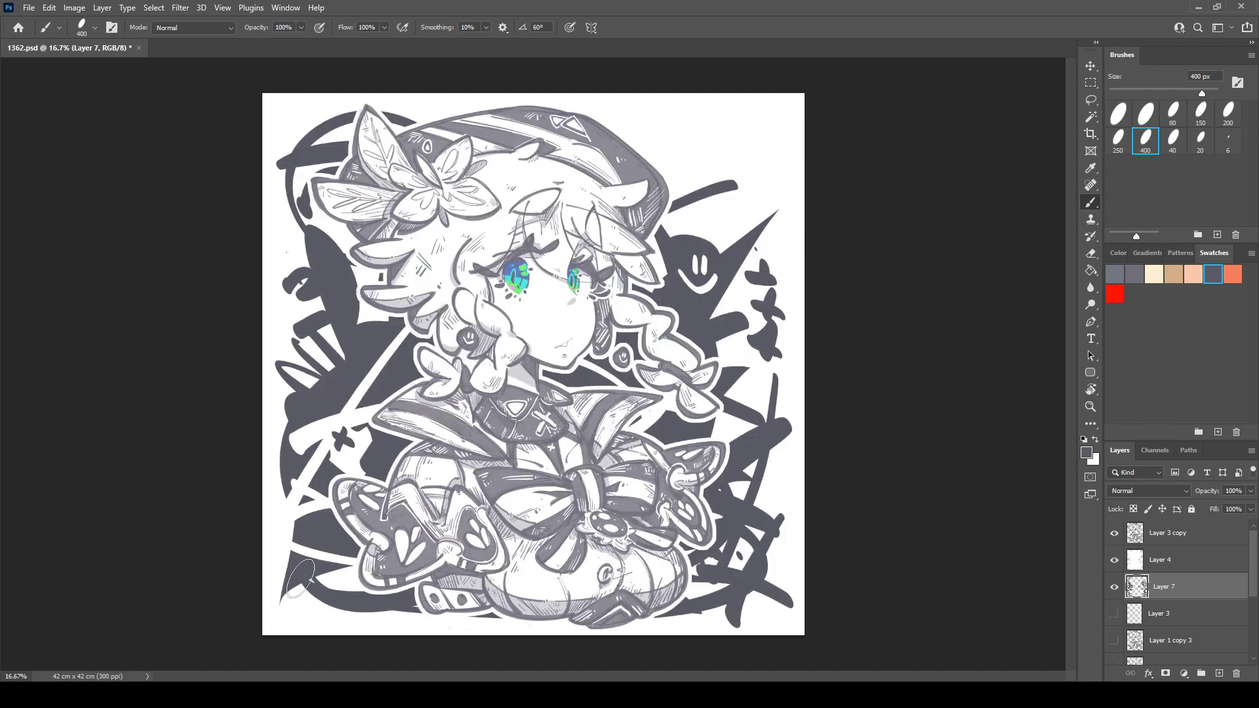
pyautogui.moveTo(273, 547); pyautogui.dragTo(331, 602)
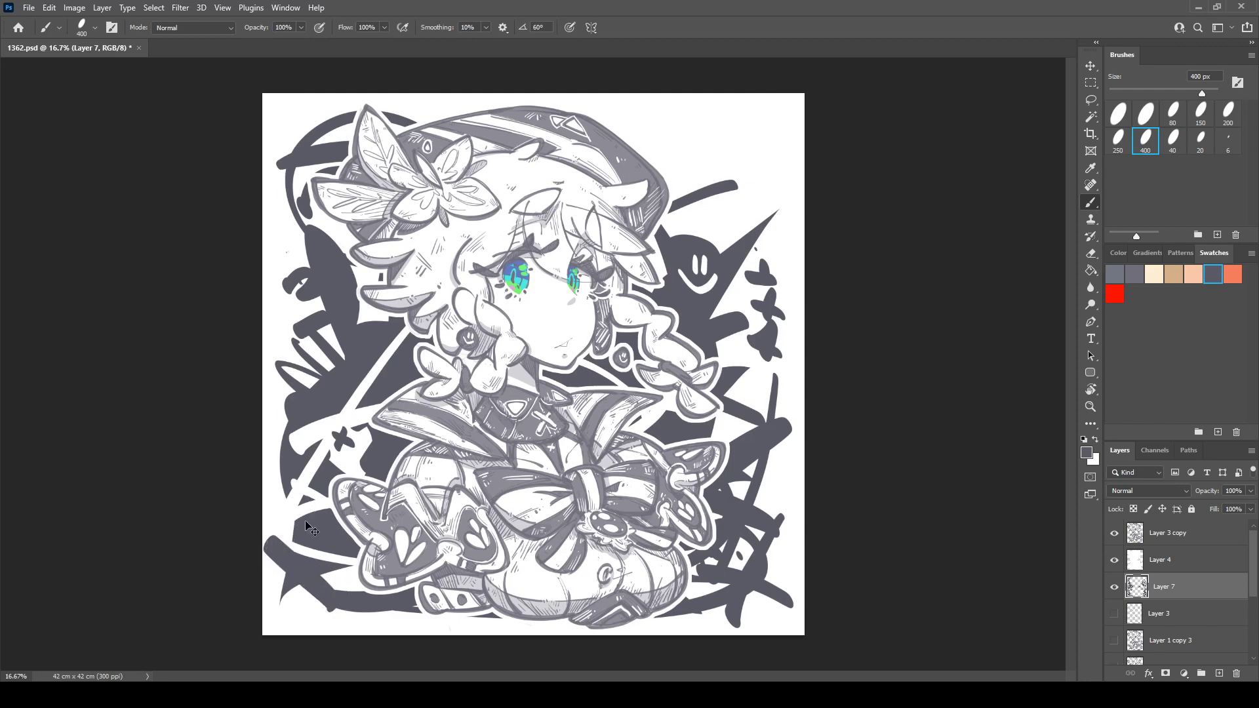
pyautogui.hotkey('ctrl', 'z')
pyautogui.press('e')
pyautogui.moveTo(273, 549); pyautogui.dragTo(337, 607)
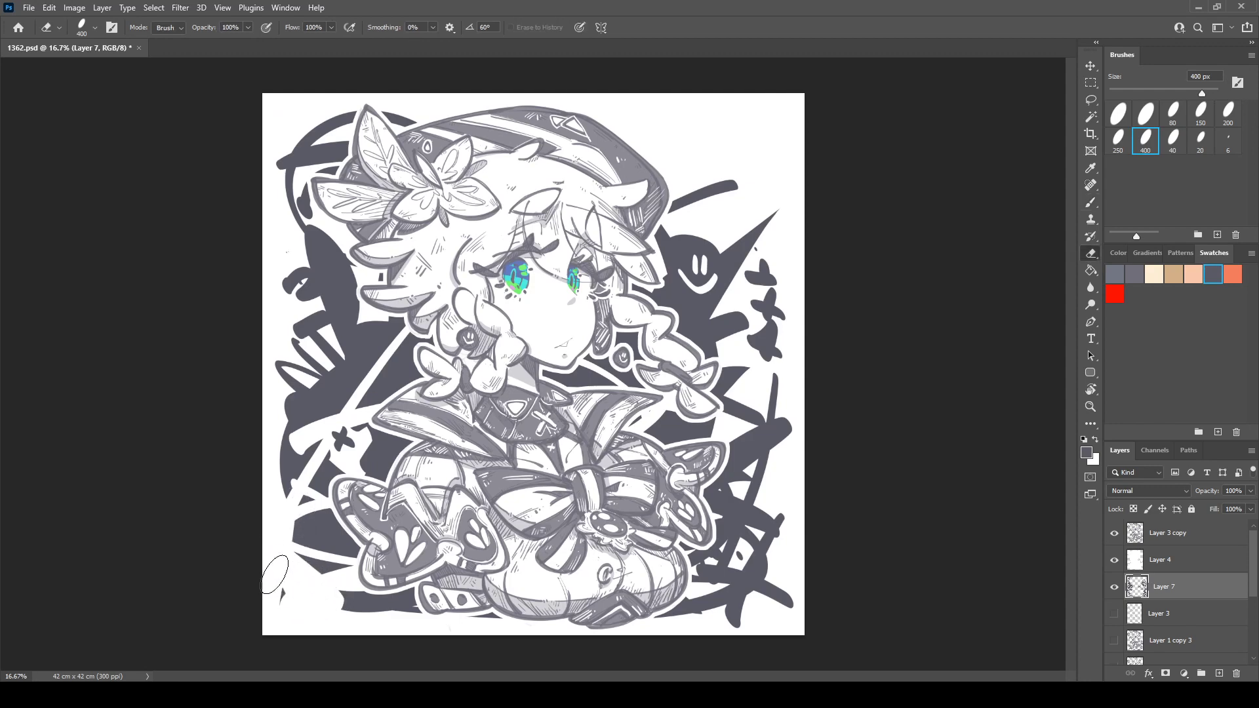
pyautogui.press('b')
pyautogui.moveTo(279, 563)
pyautogui.mouseDown()
pyautogui.moveTo(318, 600)
pyautogui.moveTo(318, 574)
pyautogui.moveTo(282, 581)
pyautogui.moveTo(300, 605)
pyautogui.moveTo(321, 590)
pyautogui.mouseUp()
pyautogui.hotkey('ctrl', 'z')
pyautogui.hotkey('ctrl', 'z')
pyautogui.click(329, 610)
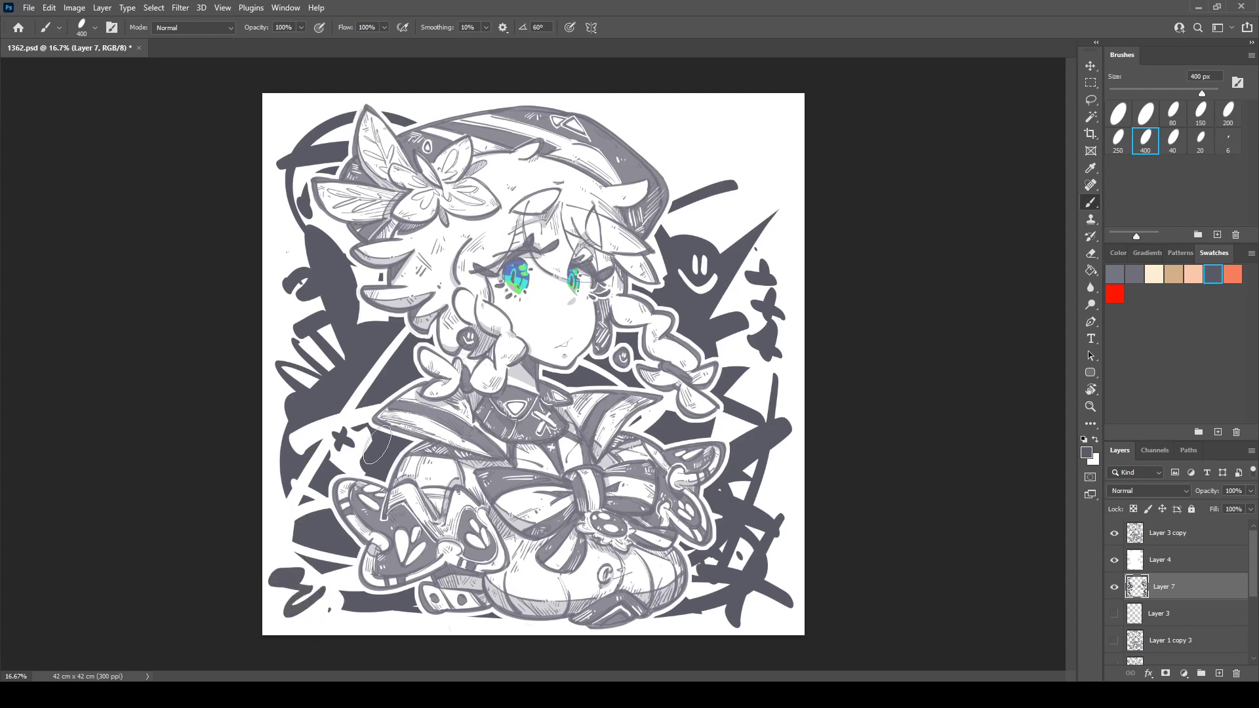
pyautogui.hotkey('ctrl', 'shift', 'h')
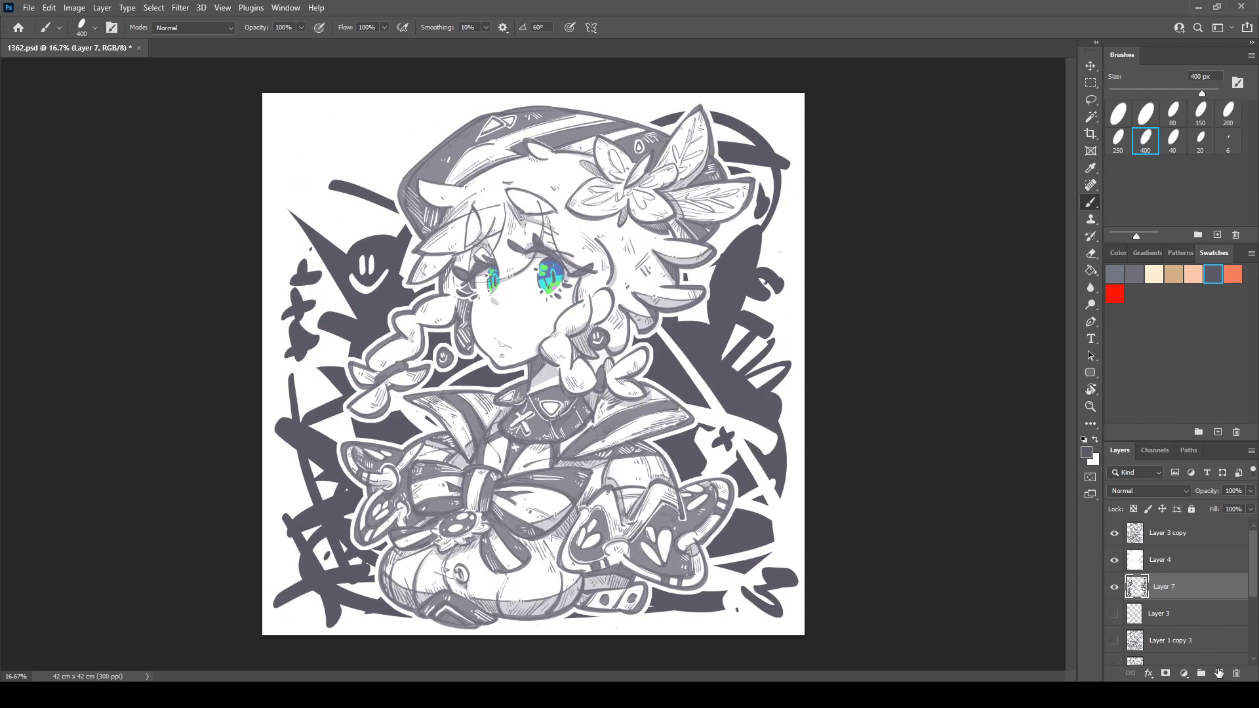
# Add a new layer above Layer 7 and hand-letter the number 1362 beside the hat with the 400 px brush.
pyautogui.click(1219, 674)
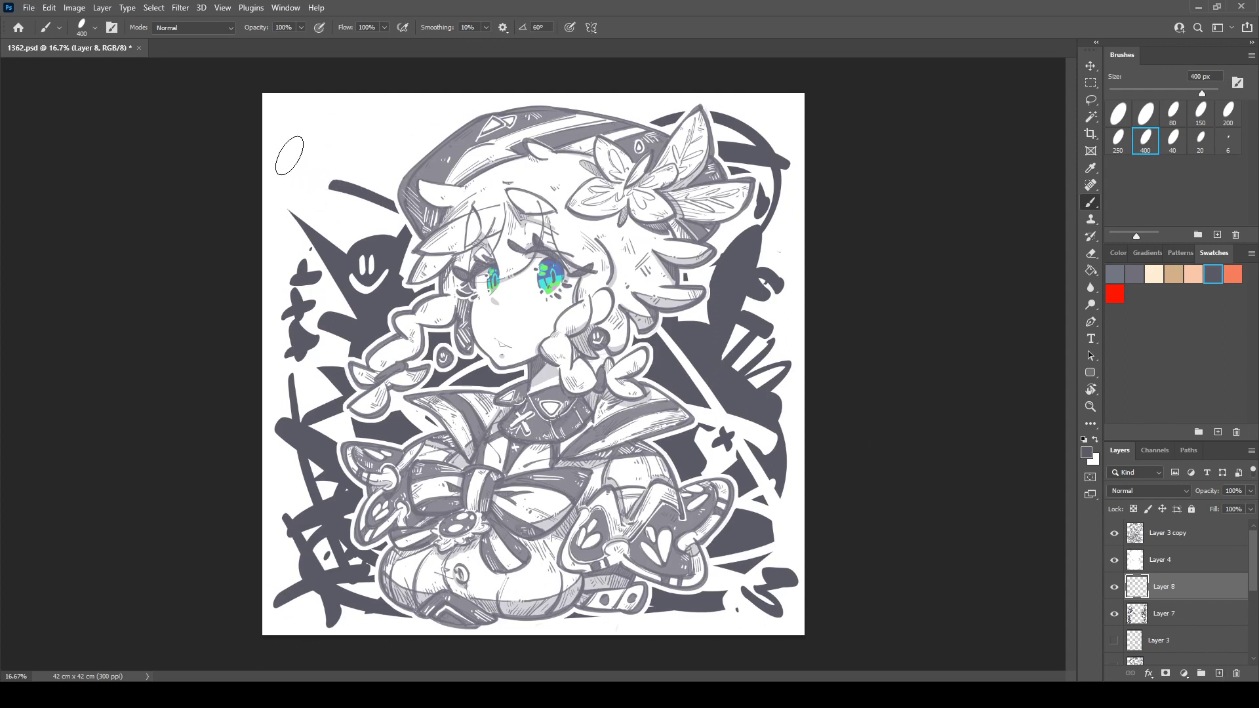
pyautogui.moveTo(284, 136)
pyautogui.mouseDown()
pyautogui.moveTo(303, 175)
pyautogui.moveTo(316, 160)
pyautogui.mouseUp()
pyautogui.moveTo(360, 107)
pyautogui.mouseDown()
pyautogui.moveTo(344, 147)
pyautogui.moveTo(355, 156)
pyautogui.moveTo(362, 117)
pyautogui.moveTo(354, 154)
pyautogui.moveTo(420, 141)
pyautogui.mouseUp()
pyautogui.hotkey('ctrl', 'z')
pyautogui.hotkey('ctrl', 'z')
pyautogui.press('e')
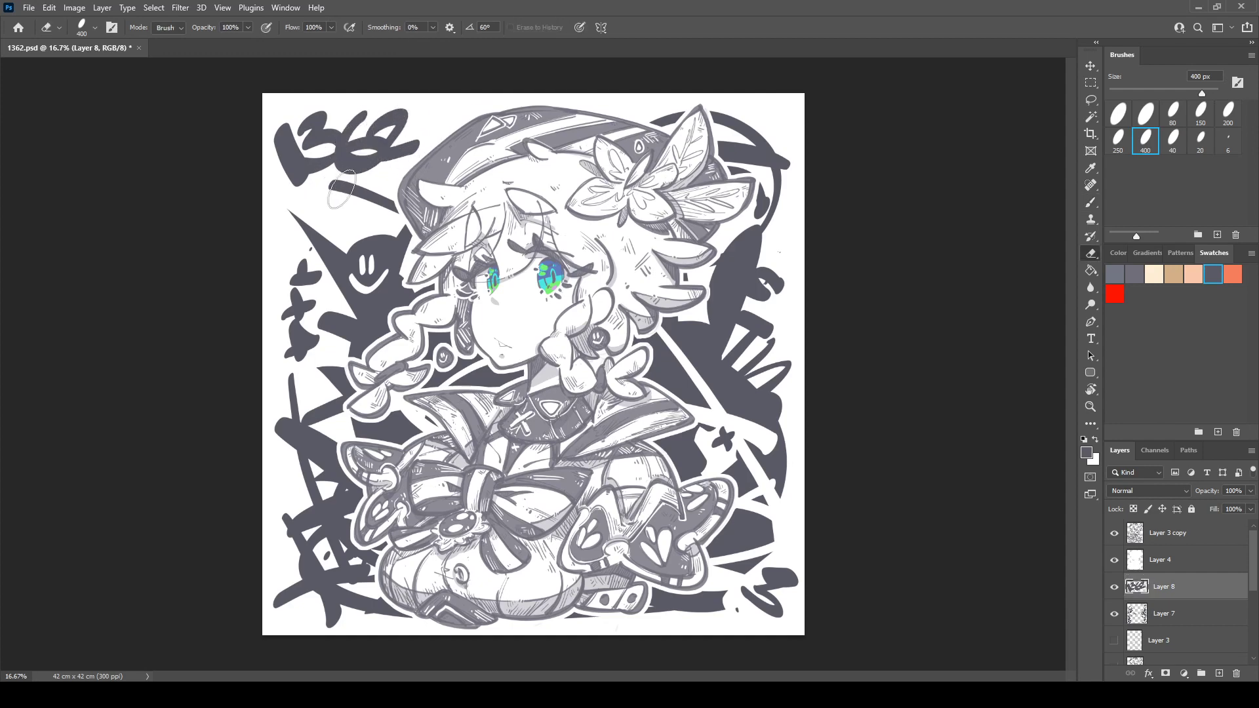
pyautogui.press('b')
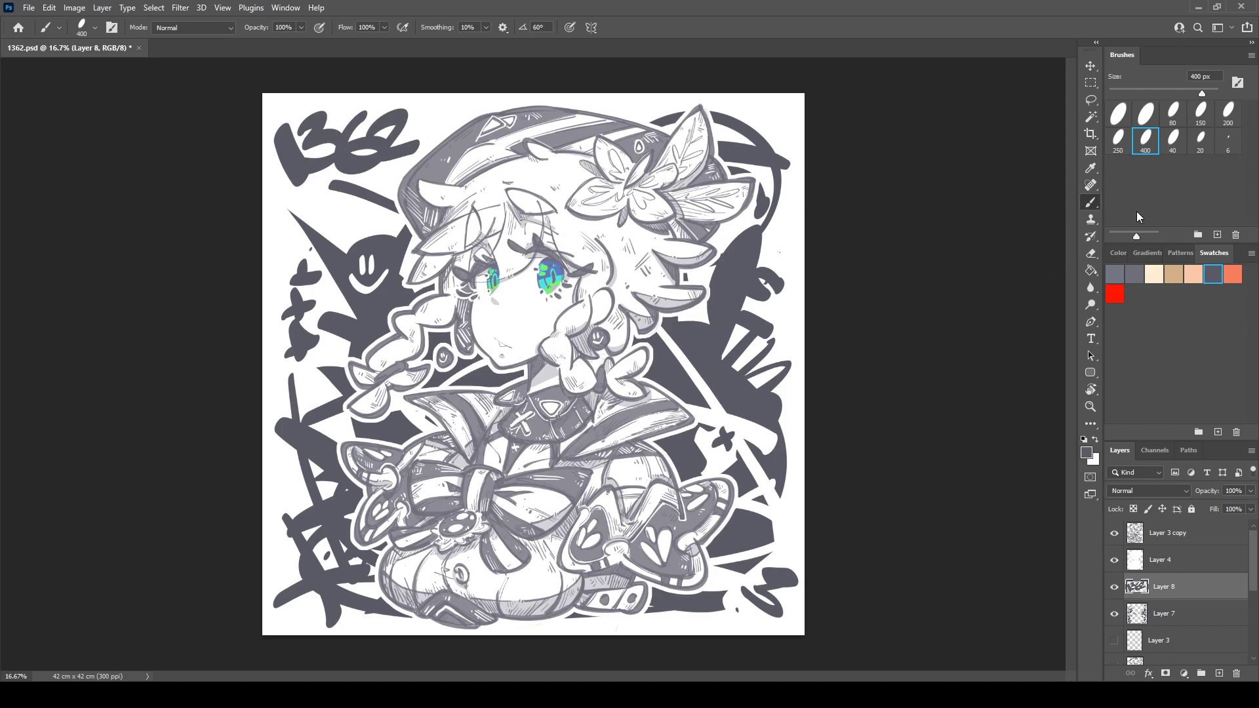
# Nudge the 1362 lettering slightly and handwrite the date 14MAR22 above it with the 150 px brush.
pyautogui.click(1201, 115)
pyautogui.hotkey('ctrl', '+')
pyautogui.hotkey('ctrl', '+')
pyautogui.moveTo(341, 157); pyautogui.dragTo(676, 554)
pyautogui.press('v')
pyautogui.moveTo(505, 374); pyautogui.dragTo(502, 380)
pyautogui.press('b')
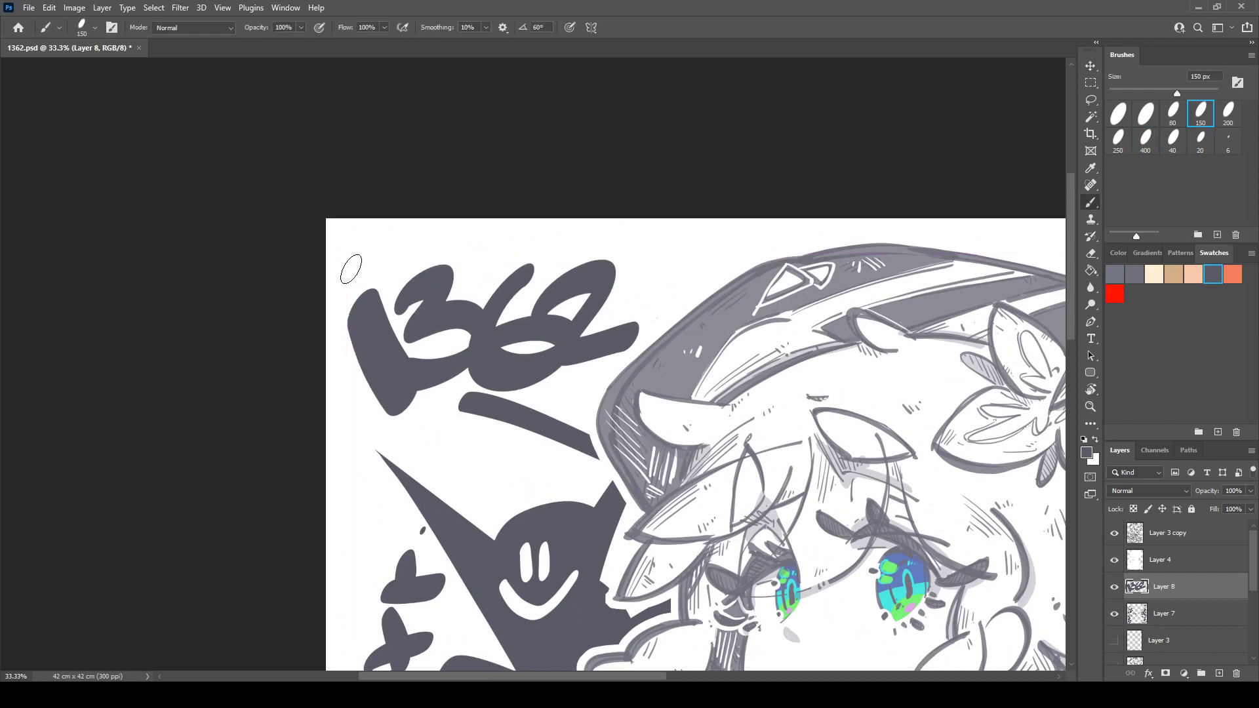
pyautogui.moveTo(341, 255)
pyautogui.mouseDown()
pyautogui.moveTo(349, 285)
pyautogui.moveTo(349, 252)
pyautogui.moveTo(371, 274)
pyautogui.moveTo(392, 269)
pyautogui.moveTo(405, 242)
pyautogui.moveTo(418, 257)
pyautogui.moveTo(434, 232)
pyautogui.moveTo(427, 260)
pyautogui.mouseUp()
pyautogui.hotkey('ctrl', 'z')
pyautogui.moveTo(413, 252)
pyautogui.mouseDown()
pyautogui.moveTo(425, 242)
pyautogui.moveTo(431, 256)
pyautogui.mouseUp()
pyautogui.moveTo(425, 239); pyautogui.dragTo(448, 257)
pyautogui.moveTo(453, 241); pyautogui.dragTo(508, 252)
pyautogui.click(530, 249)
# Handwrite the artist's signature and a short greeting line beneath the 1362 lettering with the 150 px brush.
pyautogui.moveTo(402, 433)
pyautogui.mouseDown()
pyautogui.moveTo(386, 342)
pyautogui.moveTo(356, 358)
pyautogui.moveTo(423, 314)
pyautogui.moveTo(558, 308)
pyautogui.mouseUp()
pyautogui.moveTo(374, 366)
pyautogui.mouseDown()
pyautogui.moveTo(377, 394)
pyautogui.moveTo(393, 400)
pyautogui.moveTo(410, 380)
pyautogui.mouseUp()
pyautogui.moveTo(436, 348)
pyautogui.mouseDown()
pyautogui.moveTo(433, 365)
pyautogui.moveTo(515, 343)
pyautogui.moveTo(518, 365)
pyautogui.moveTo(577, 346)
pyautogui.mouseUp()
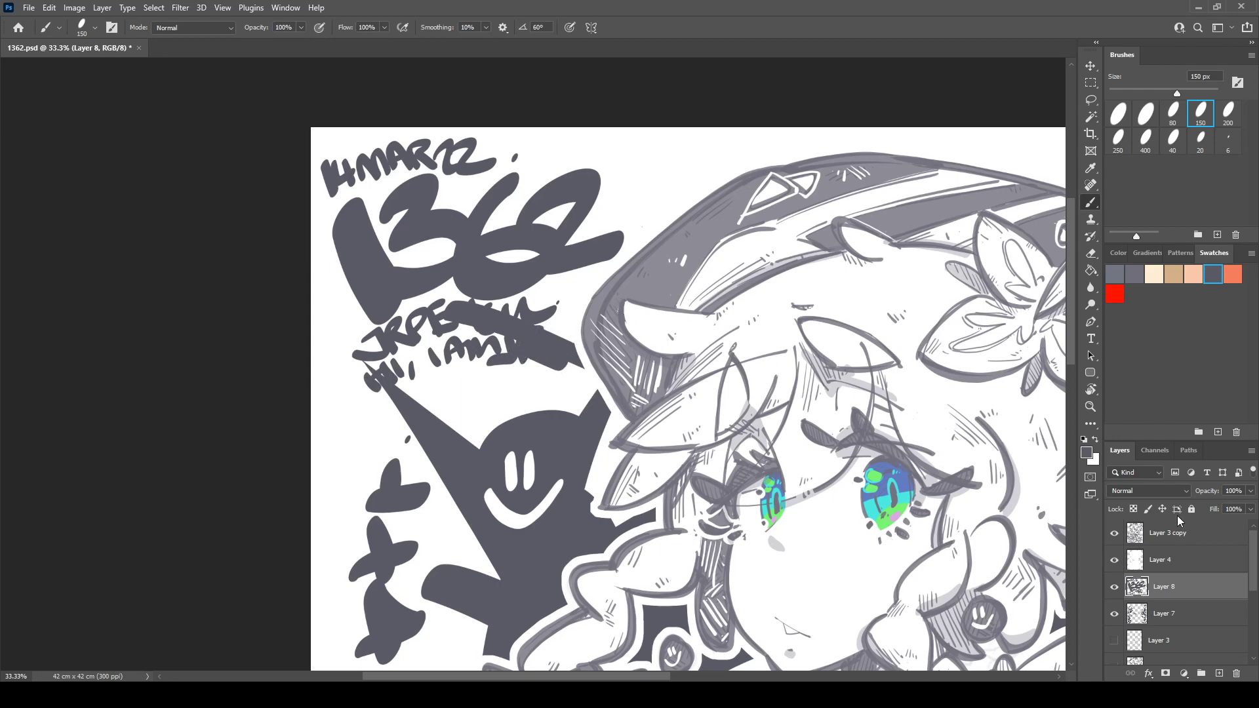
# Erase the dark strokes behind the signature text on Layer 7 with the 400 px Eraser and save the file.
pyautogui.click(1143, 567)
pyautogui.click(1141, 612)
pyautogui.press('e')
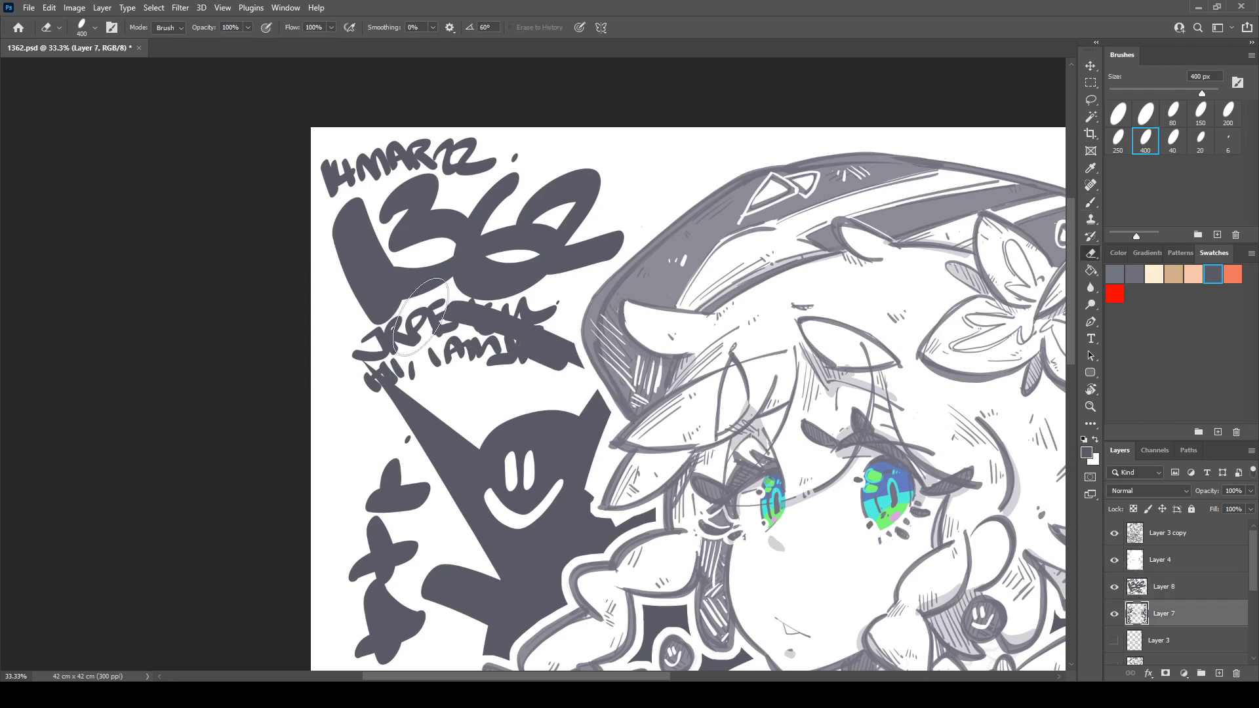
pyautogui.moveTo(426, 314)
pyautogui.mouseDown()
pyautogui.moveTo(582, 352)
pyautogui.moveTo(462, 338)
pyautogui.moveTo(385, 359)
pyautogui.moveTo(422, 378)
pyautogui.moveTo(402, 389)
pyautogui.mouseUp()
pyautogui.scroll(-3, 546, 313)
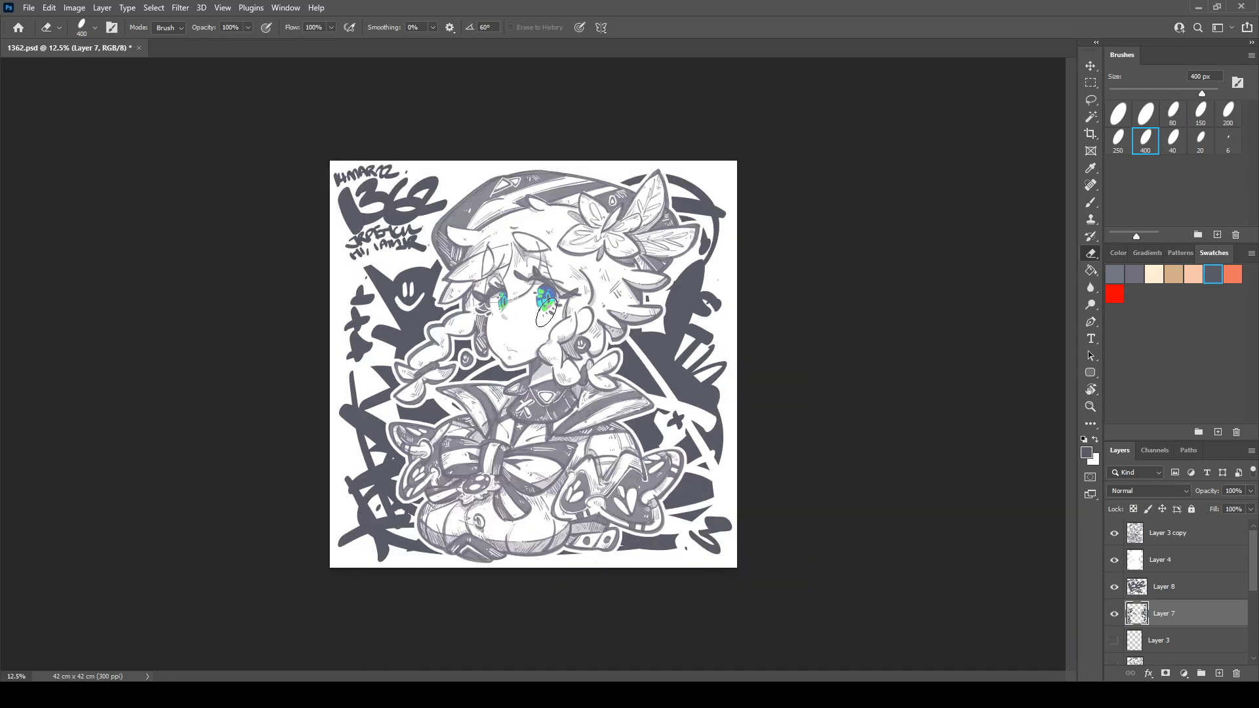
pyautogui.scroll(1, 547, 316)
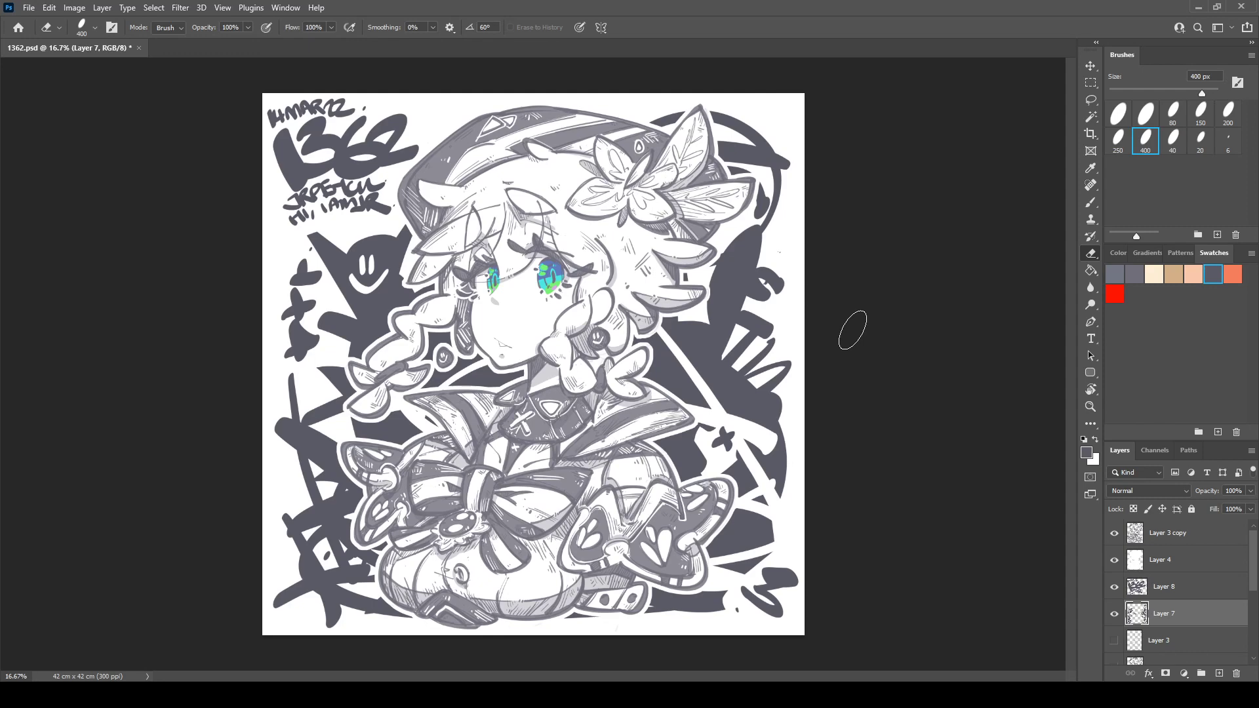
pyautogui.hotkey('ctrl', 's')
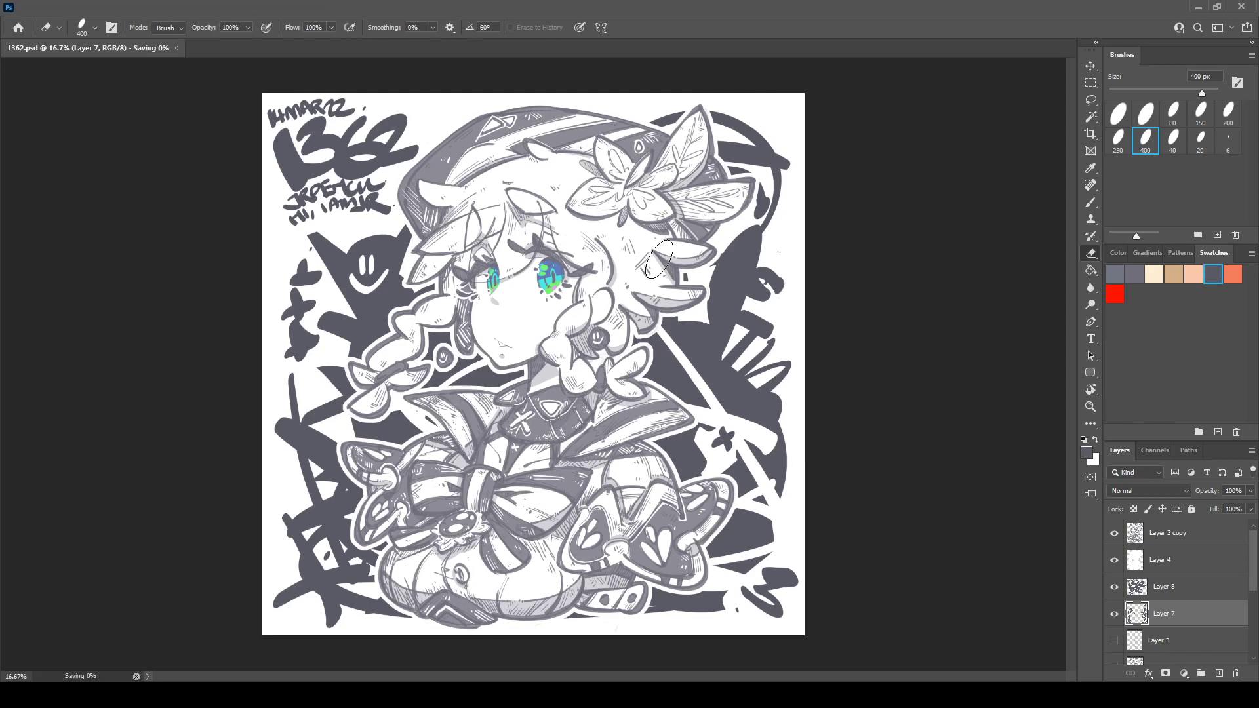